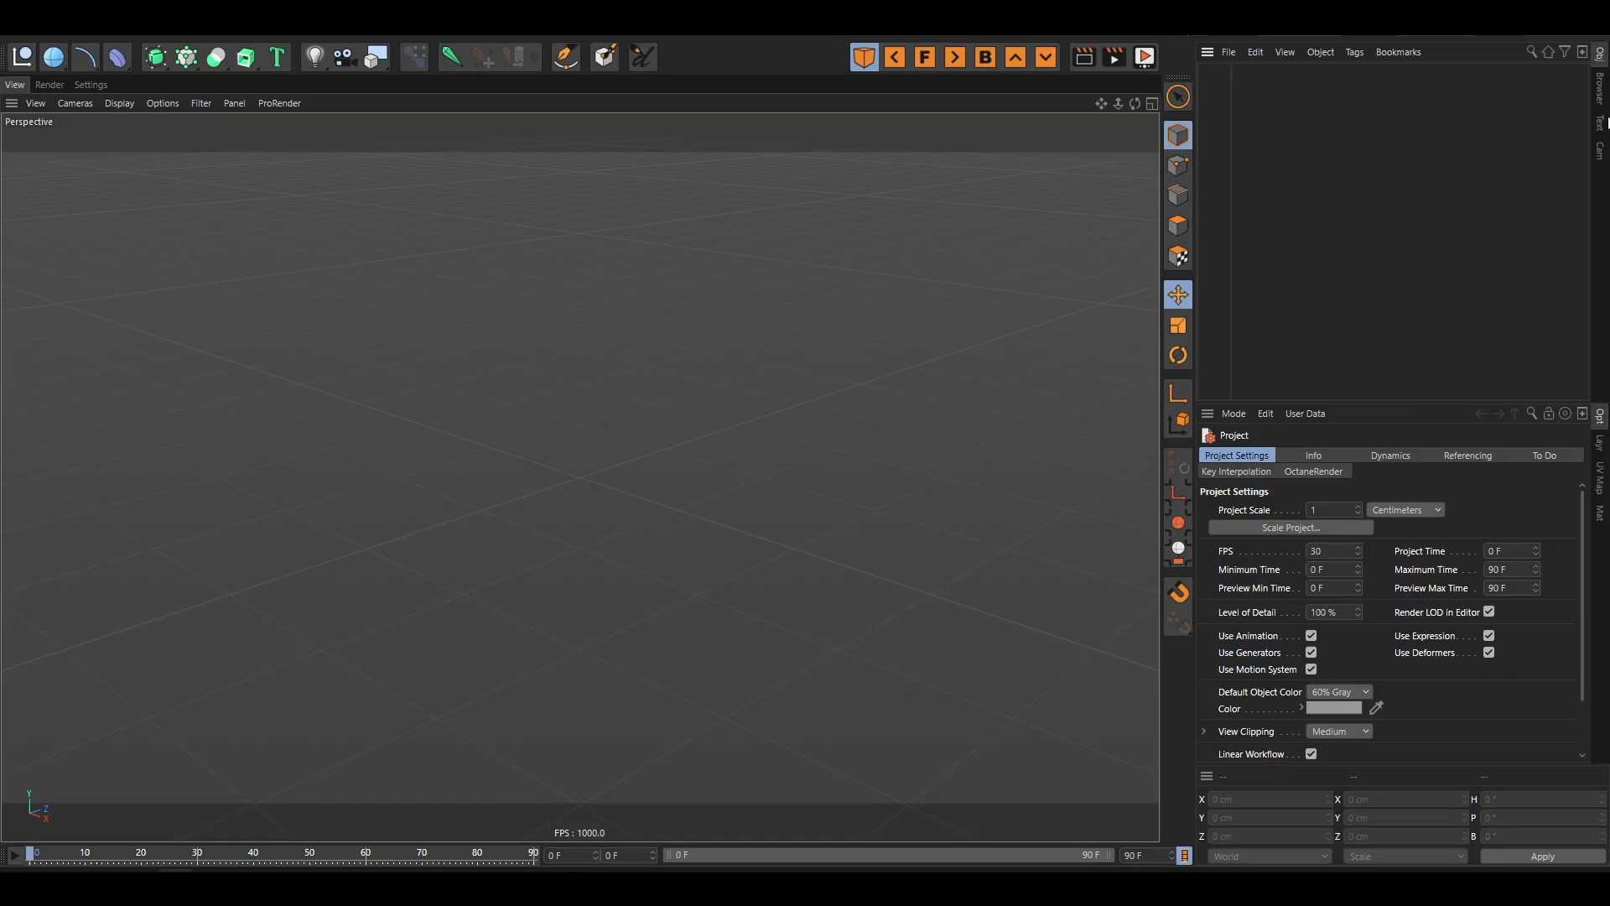
- Load the VANILLA RIG character from the content browser and show it from the front
click(1601, 88)
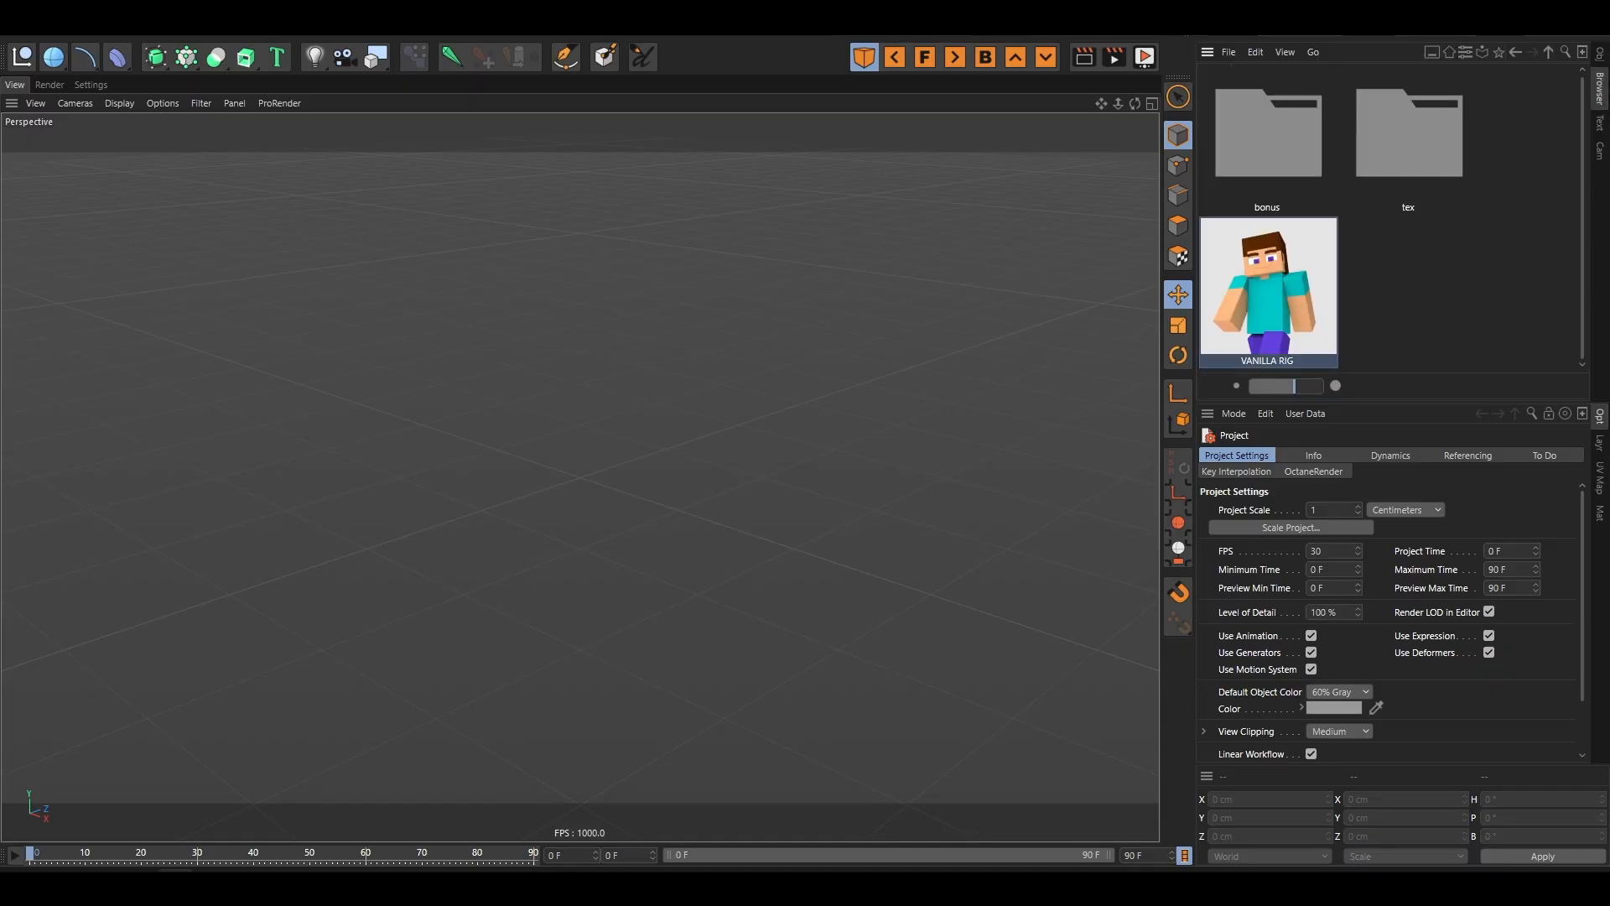
click(1417, 312)
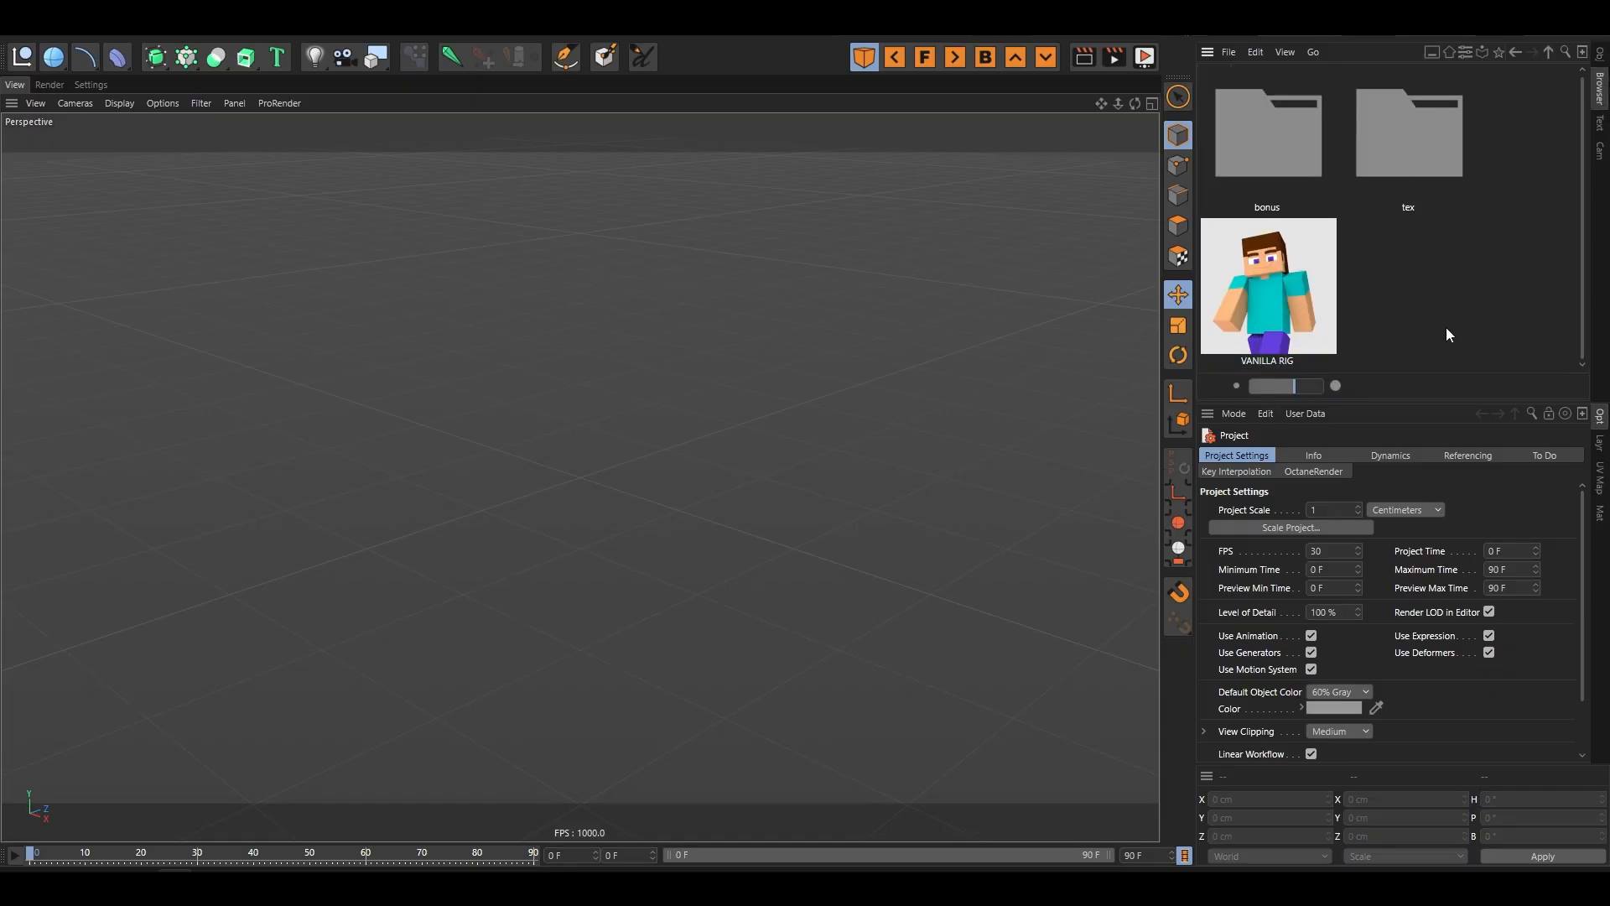
double_click(1295, 319)
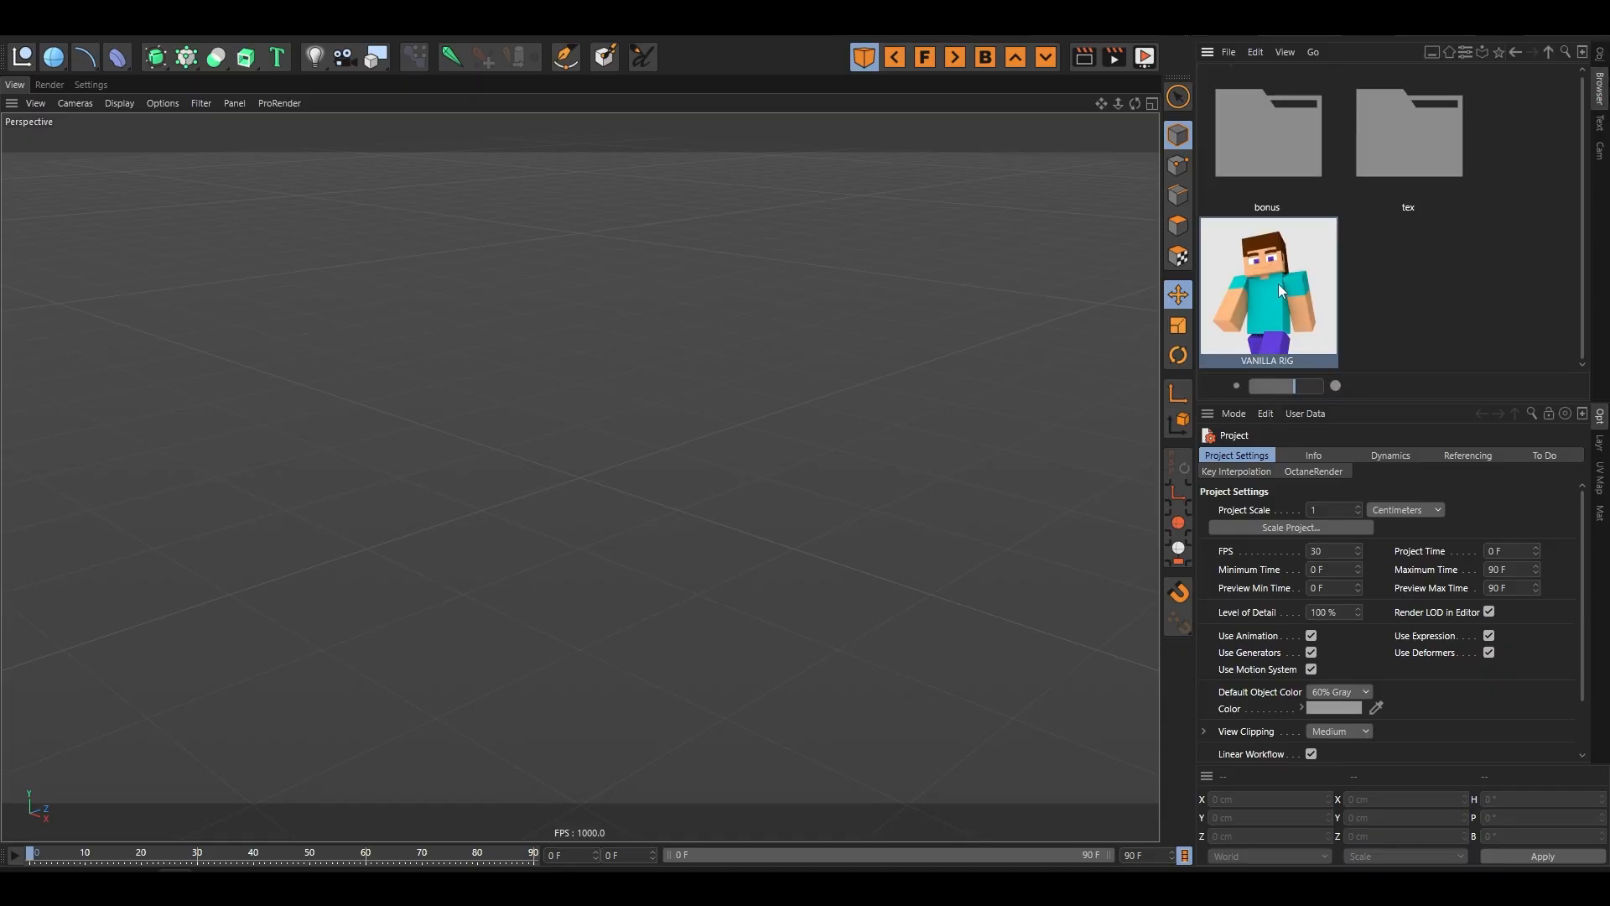
click(869, 253)
click(1600, 53)
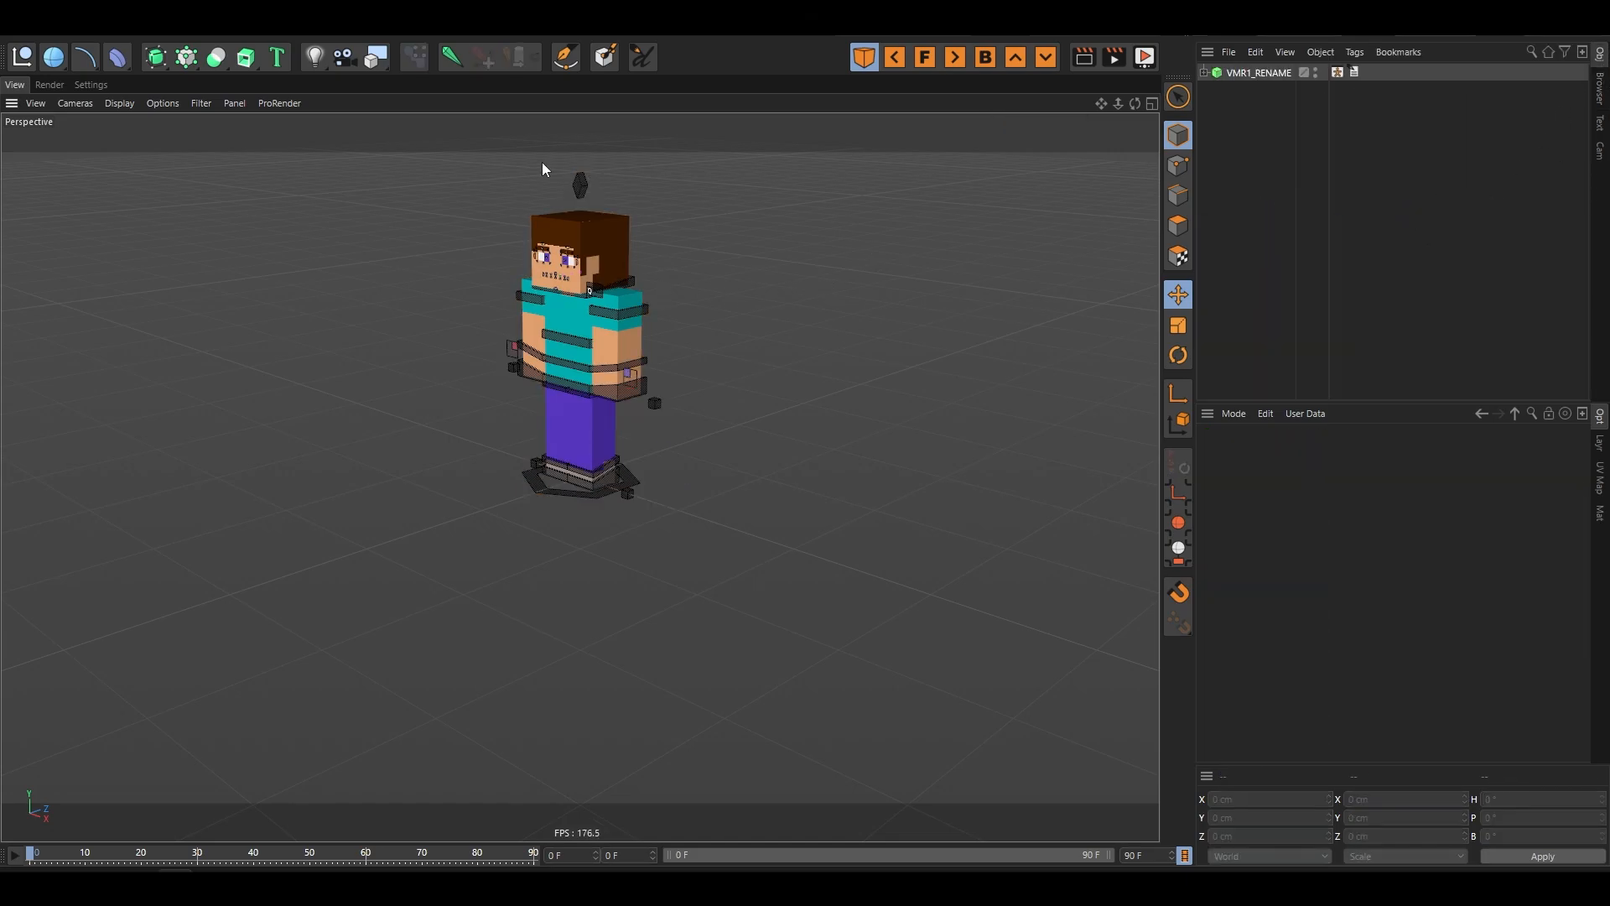
scroll(565, 178, up, 3)
alt+drag(565, 177, 646, 262)
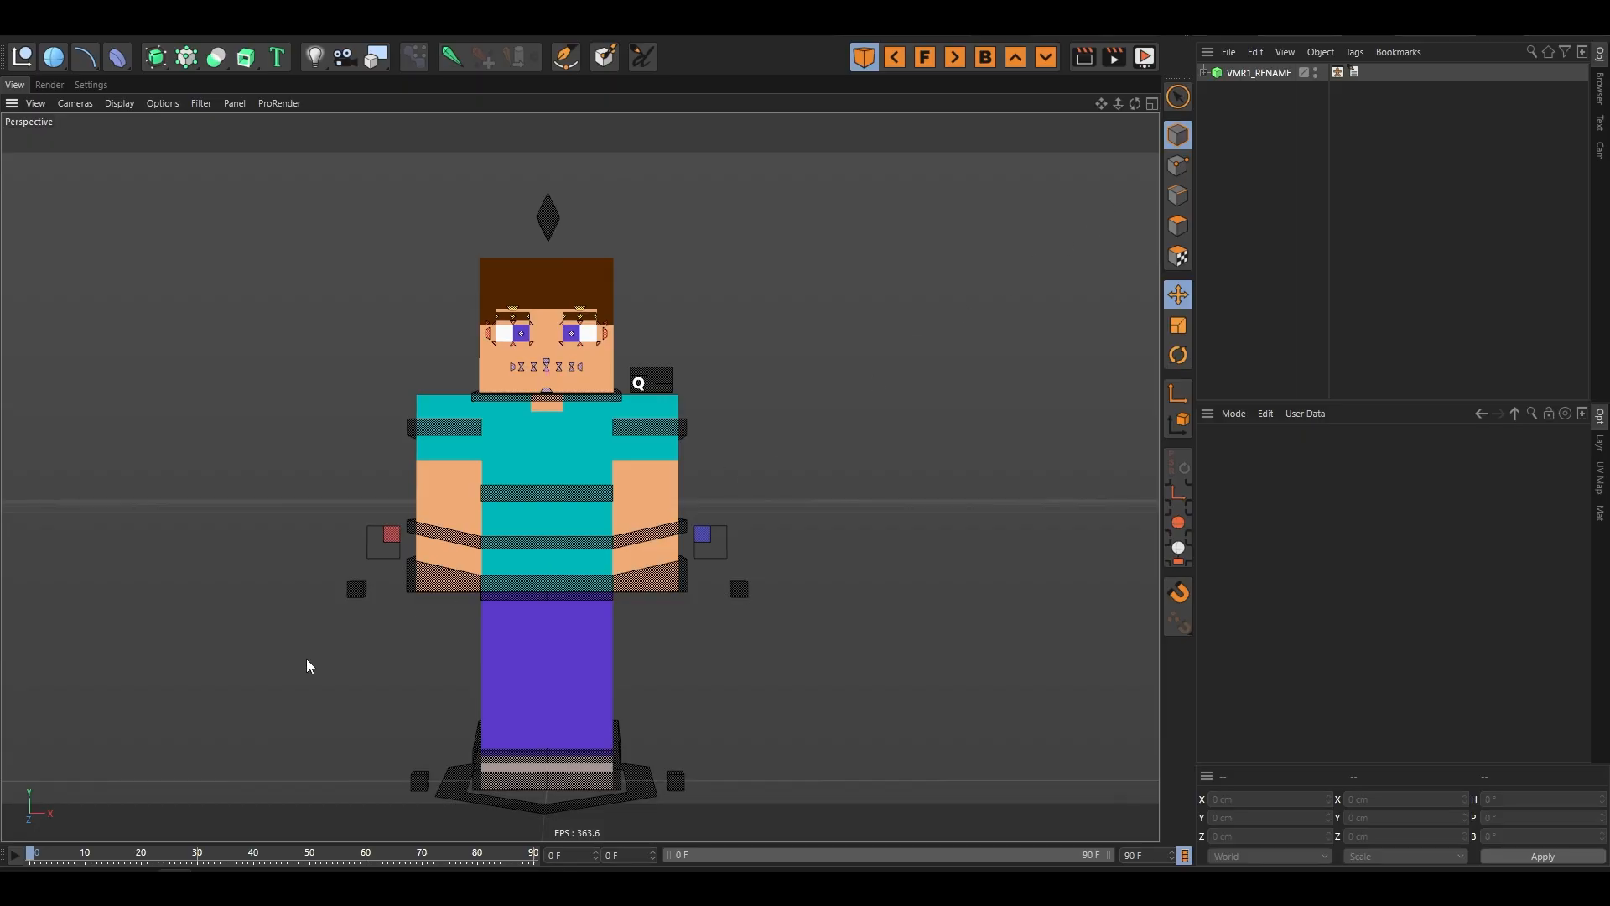
- Switch to the Notepad notes, review the list of rig topics starting with Body Controllers, and minimise them
key(alt+Tab)
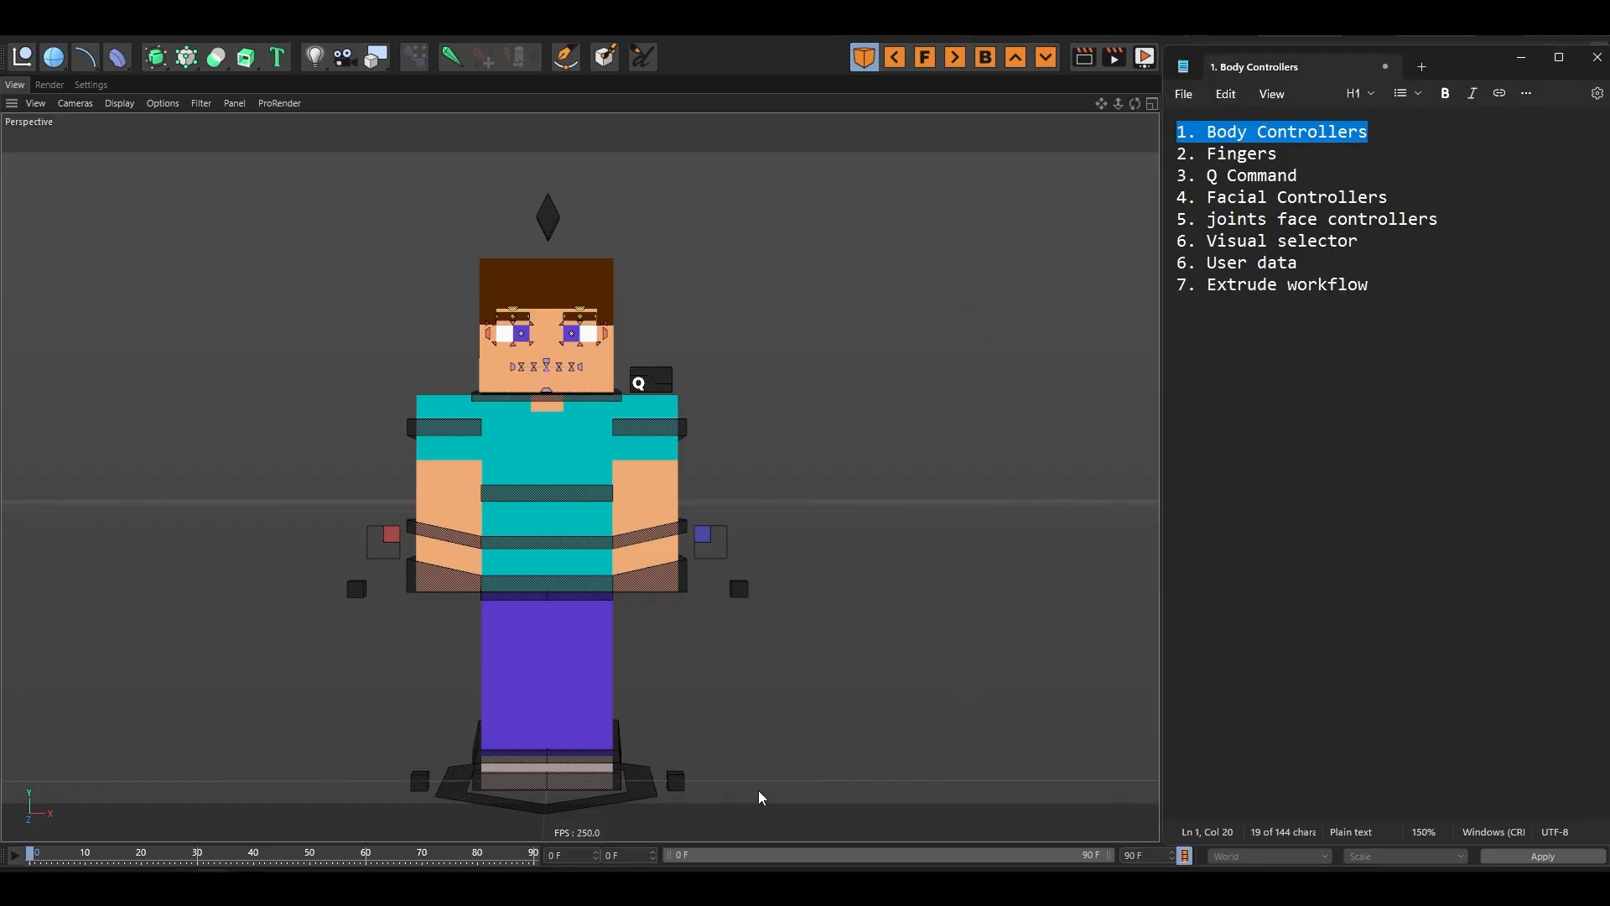
click(1459, 340)
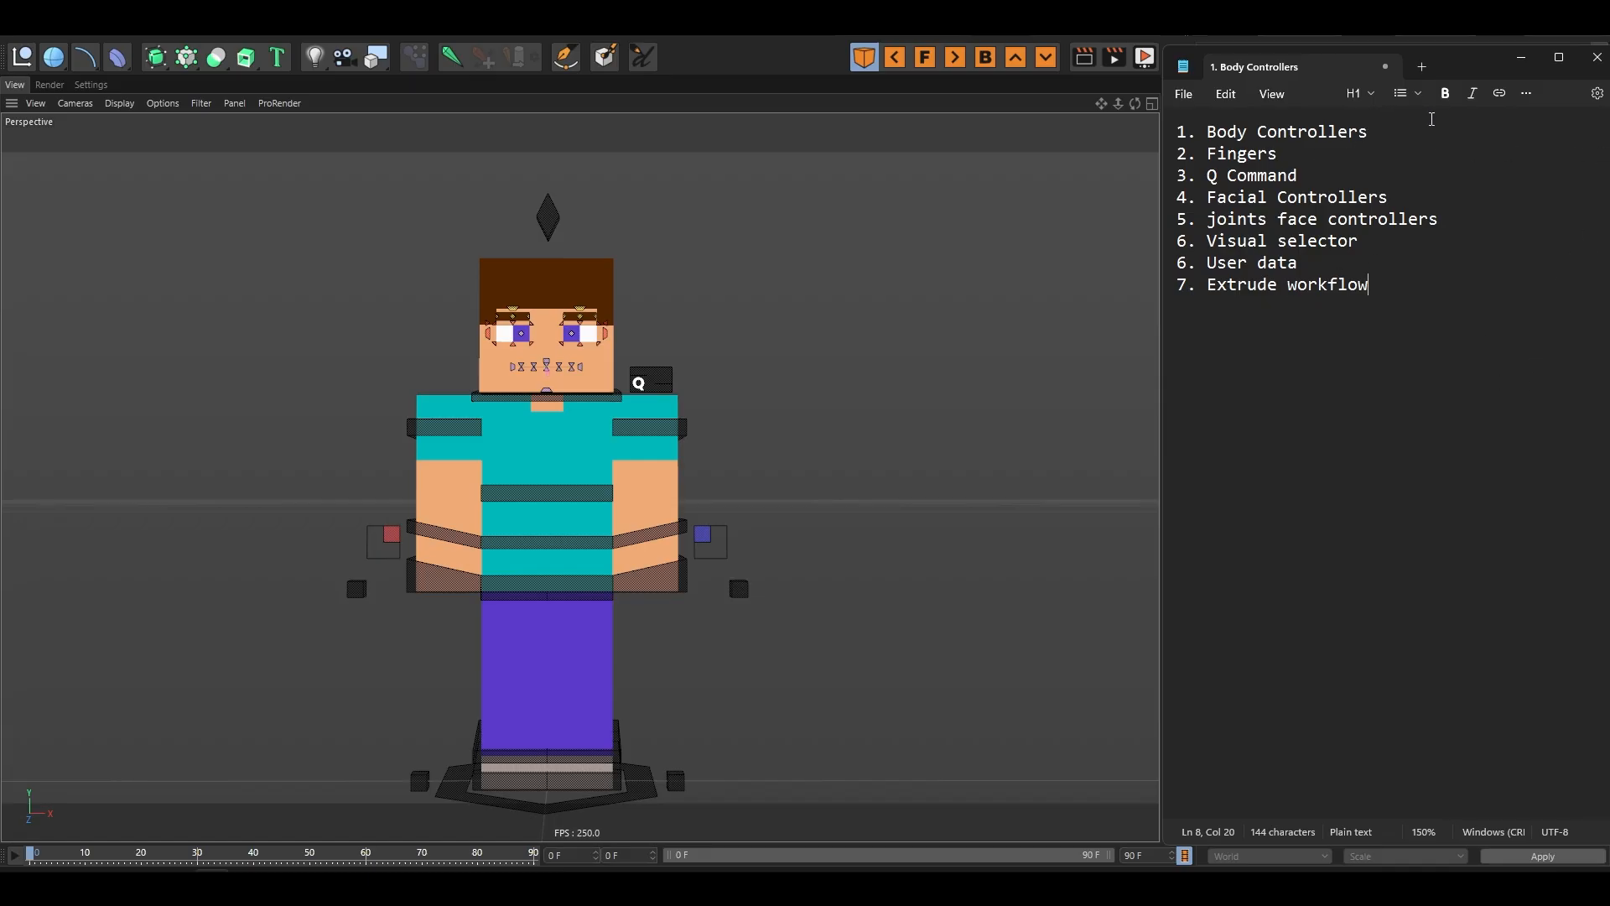
drag(1432, 124, 1178, 153)
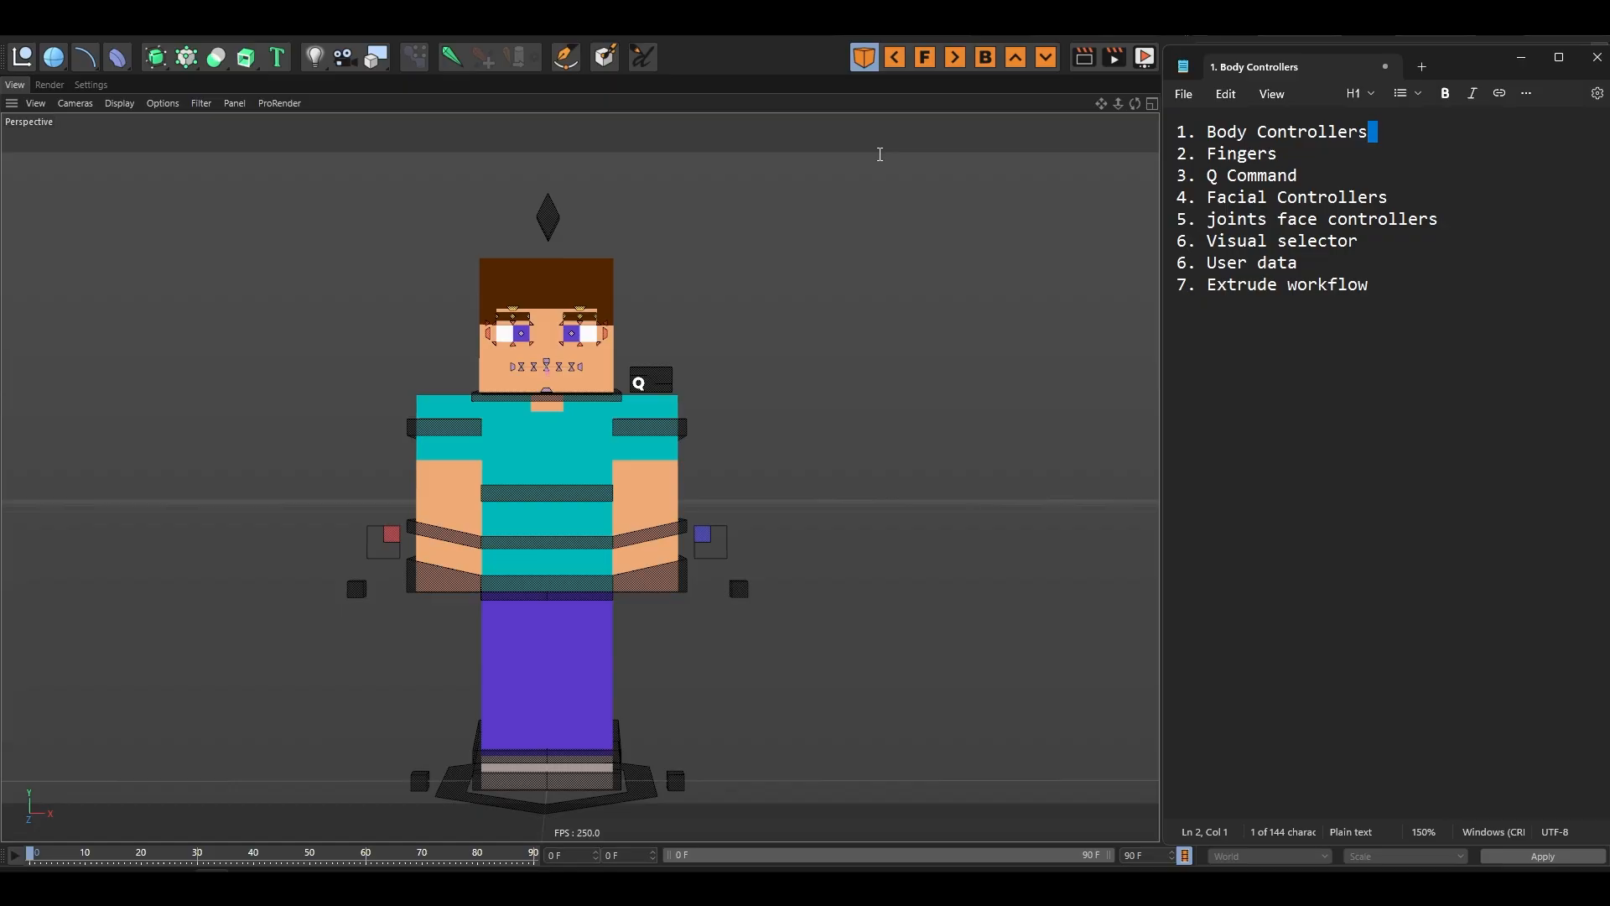
click(1518, 58)
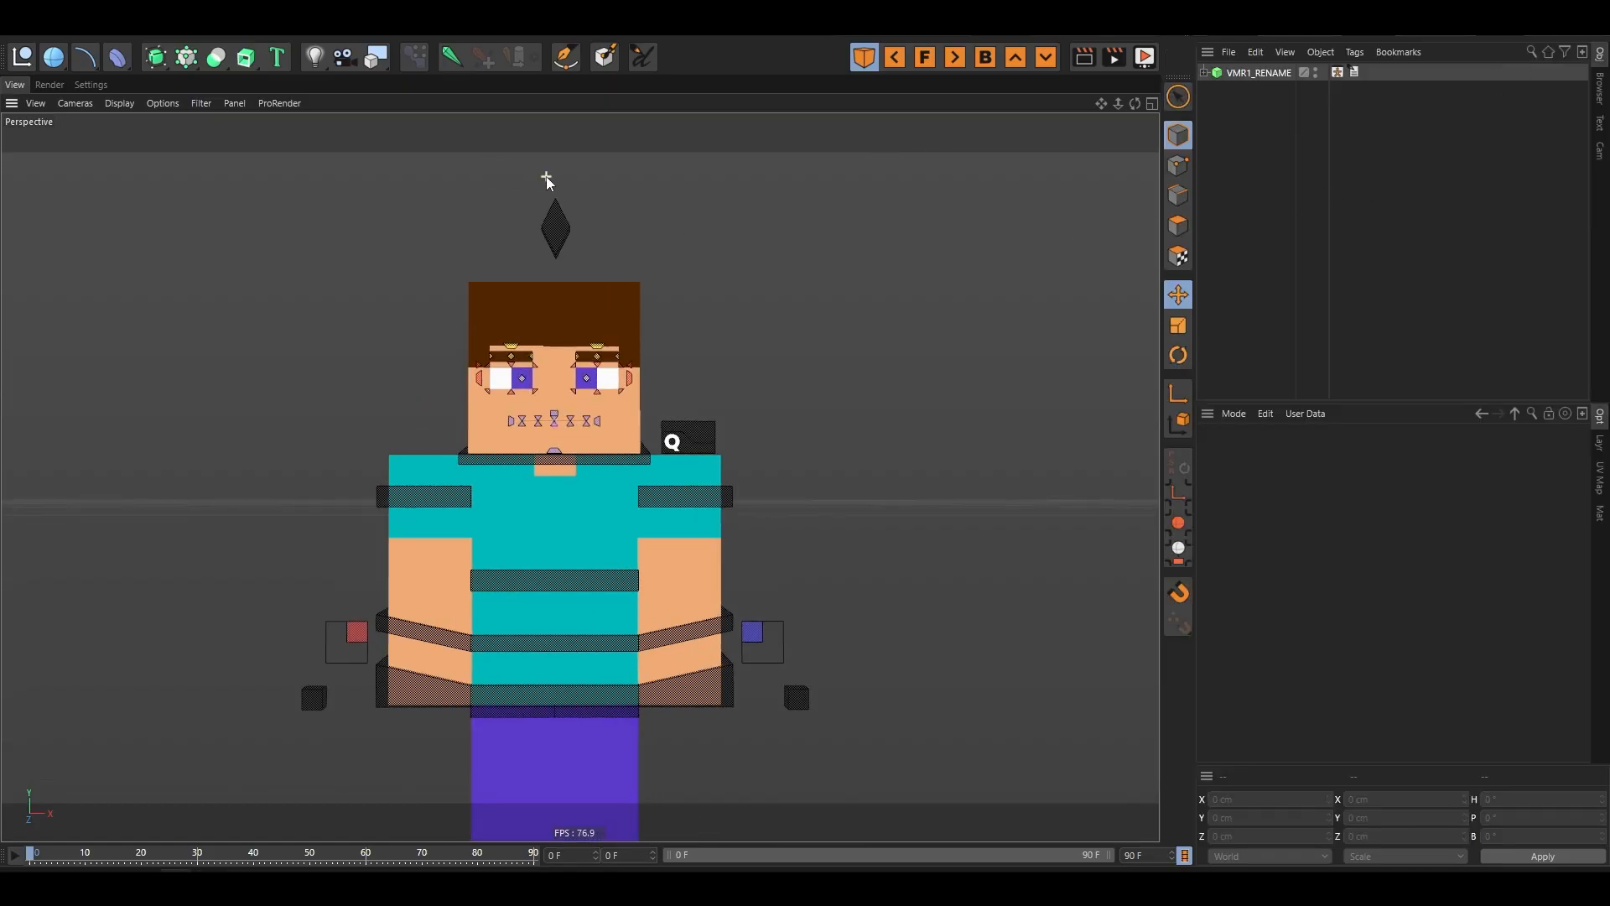
- Try moving the CTRL_HeadS&S controller above the head to stretch and squash it, and undo the change
click(548, 216)
scroll(520, 268, up, 1)
scroll(662, 244, down, 1)
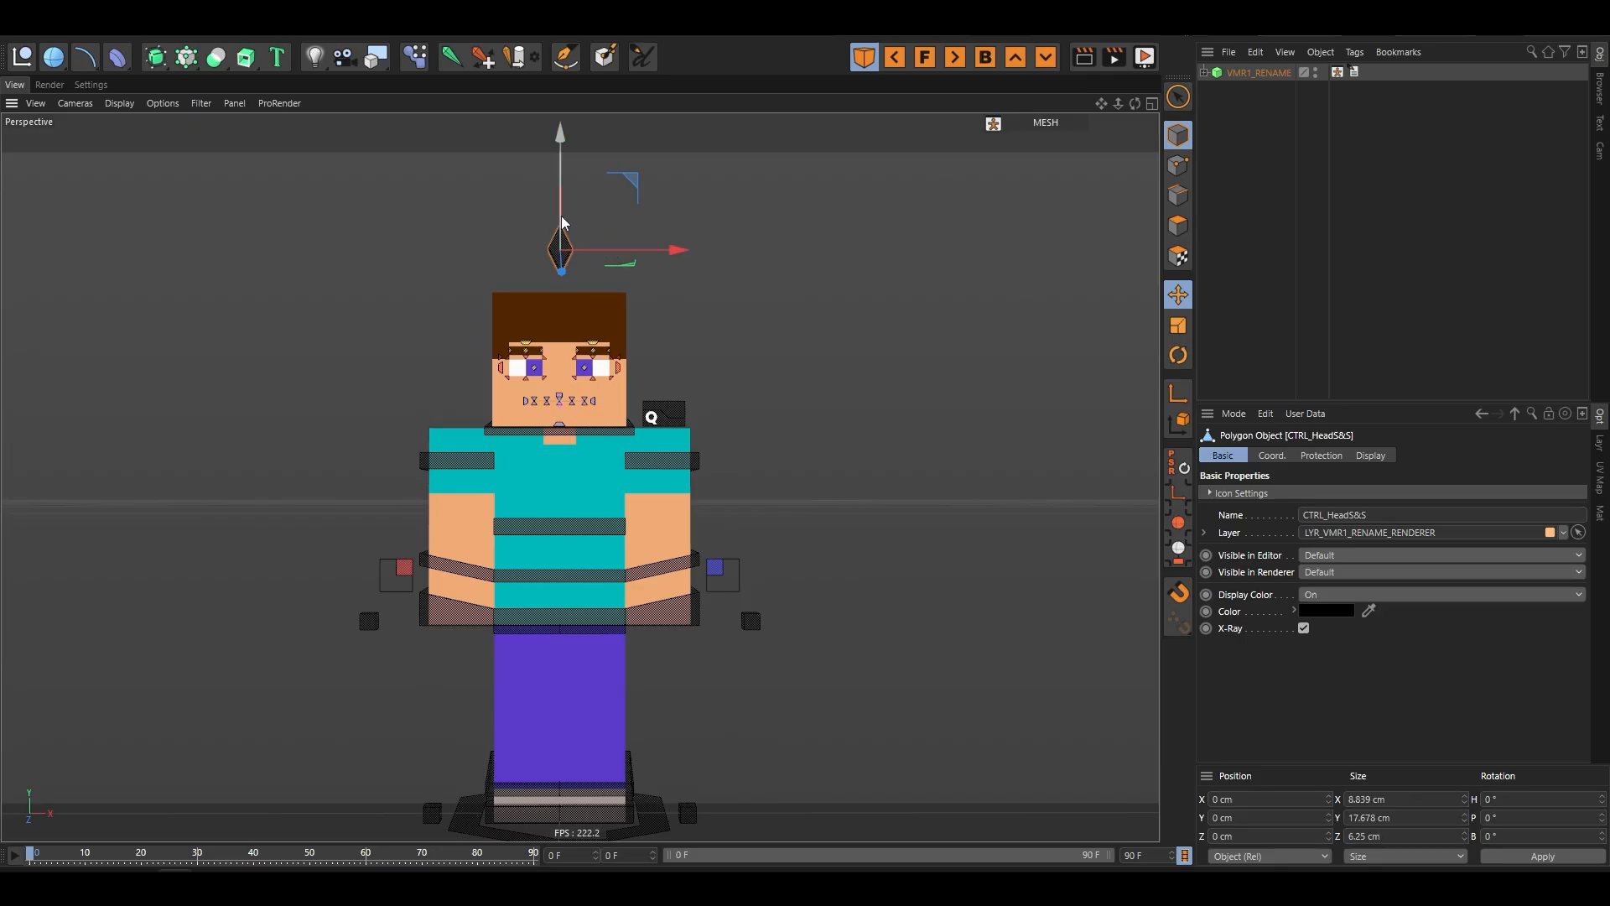
drag(1135, 104, 1067, 123)
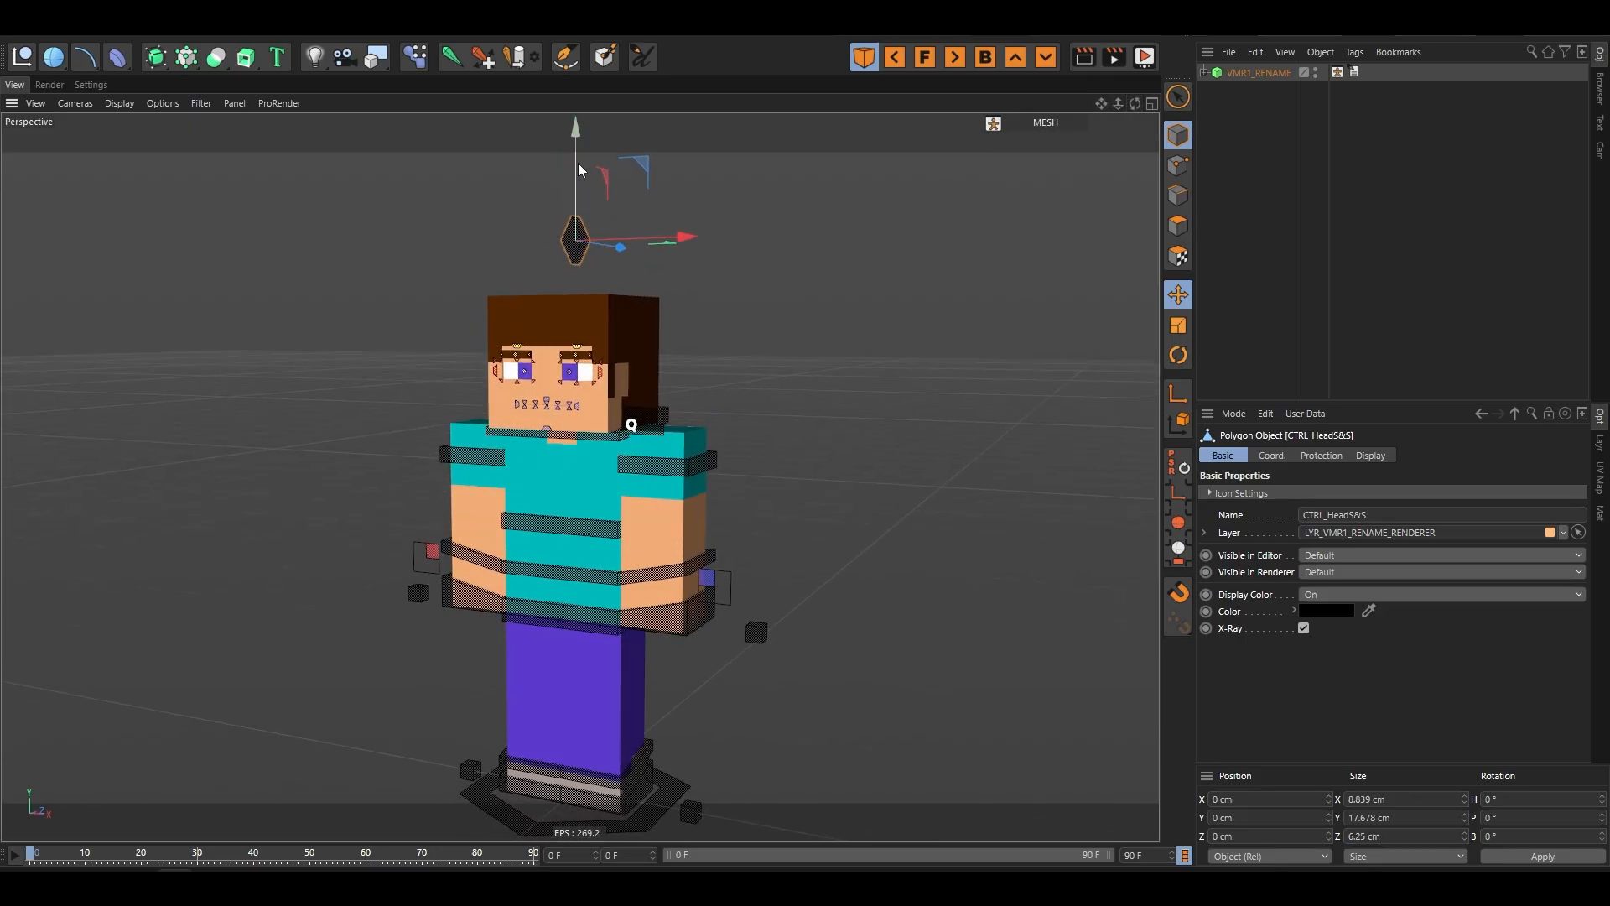
drag(577, 163, 648, 216)
key(ctrl+z)
click(845, 228)
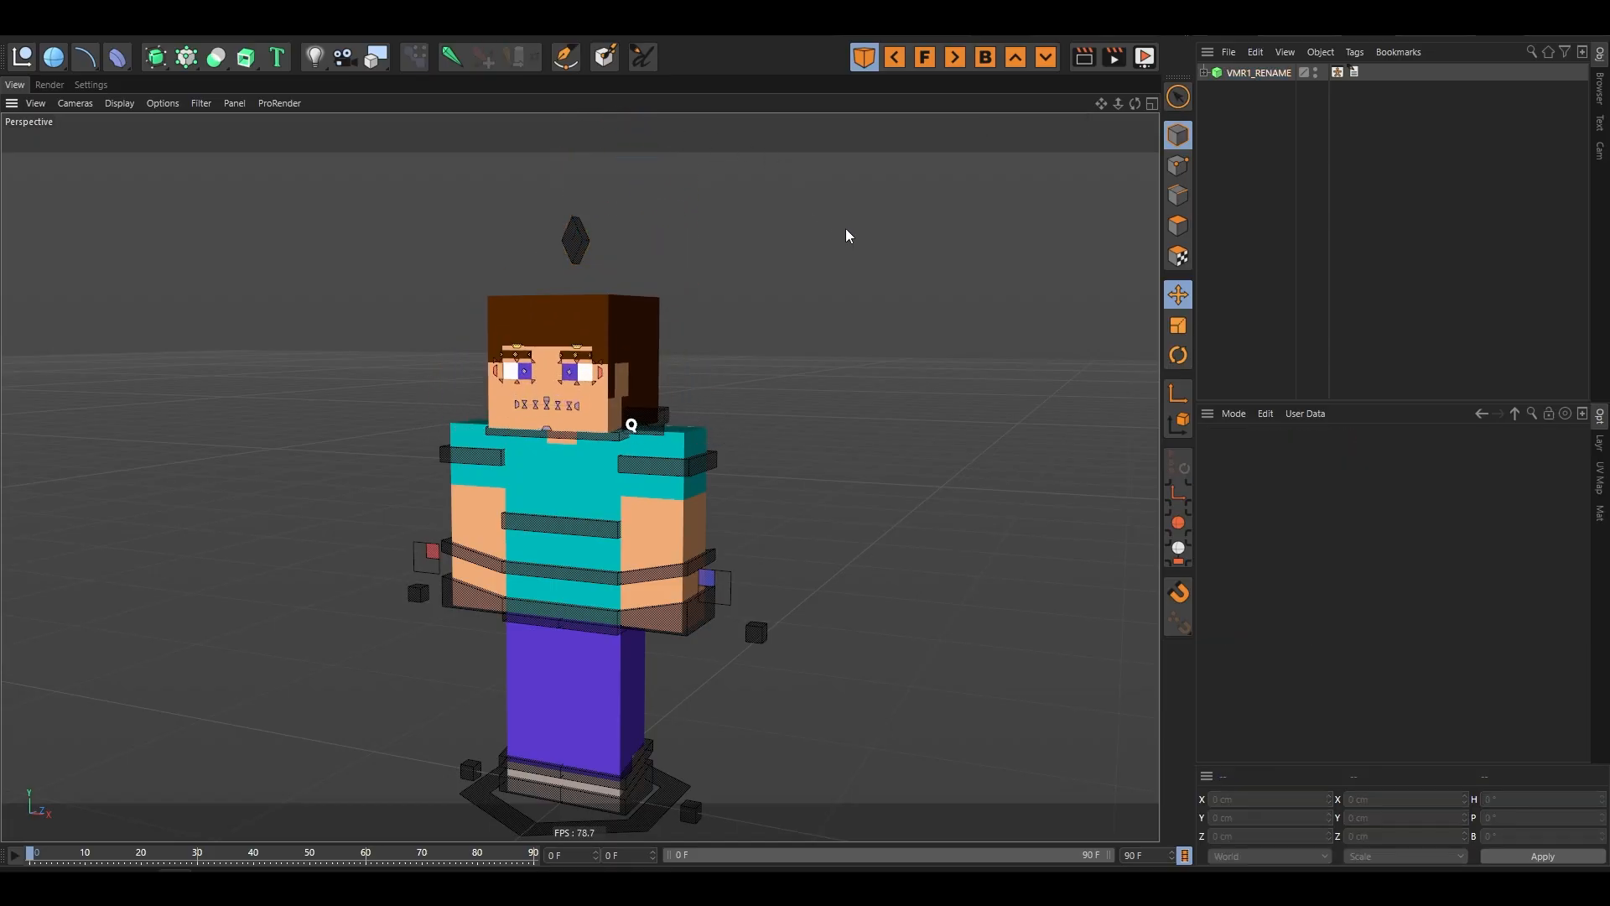
- Try rotating and moving the head with the CTRL_Head controller at the neck, undoing each change
scroll(543, 360, up, 4)
alt+drag(444, 416, 581, 419)
click(357, 458)
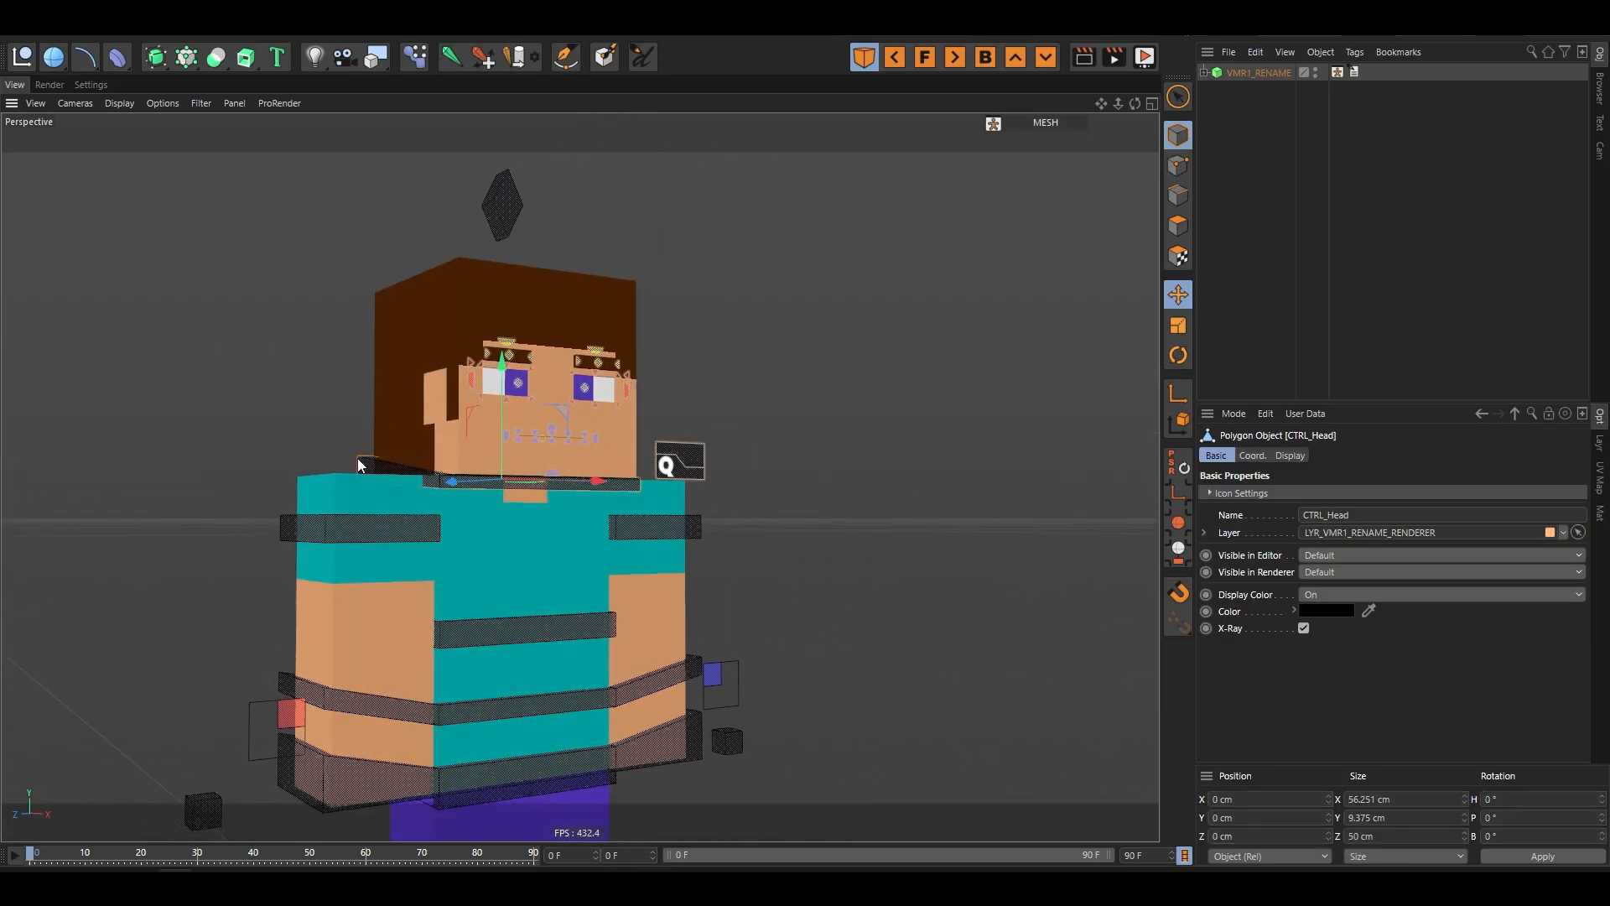
key(r)
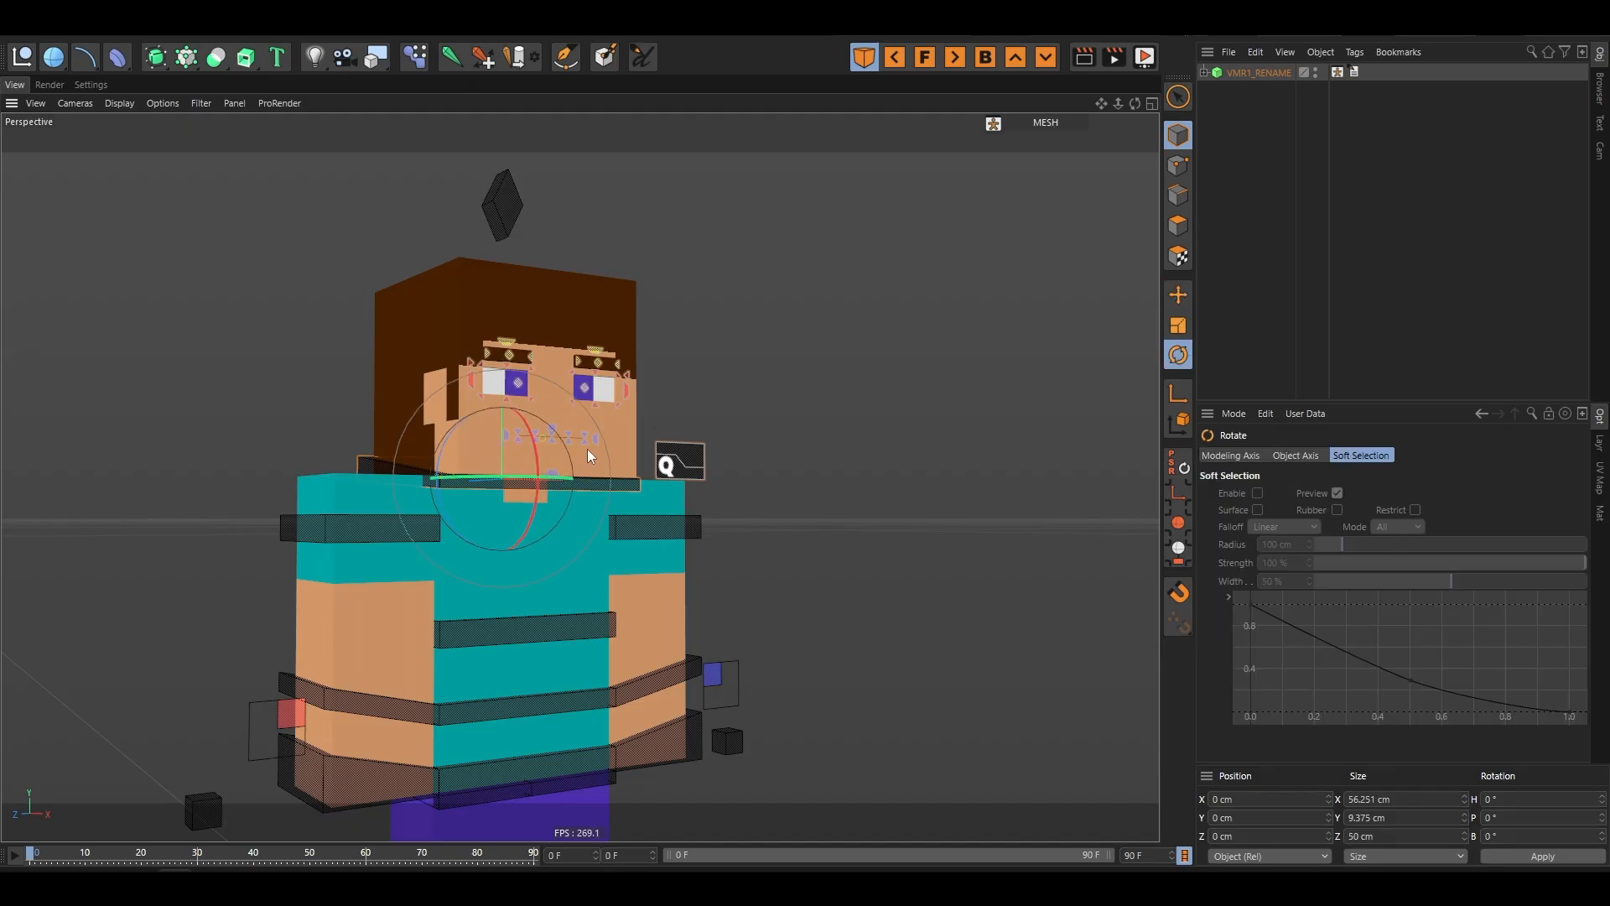
drag(496, 453, 560, 410)
key(ctrl+z)
key(ctrl+z)
key(e)
drag(778, 406, 772, 346)
key(ctrl+z)
- Try moving the right arm away from the torso with the CTRL_Arm_R controller, and undo the move
alt+middle_drag(363, 580, 493, 498)
scroll(493, 498, up, 2)
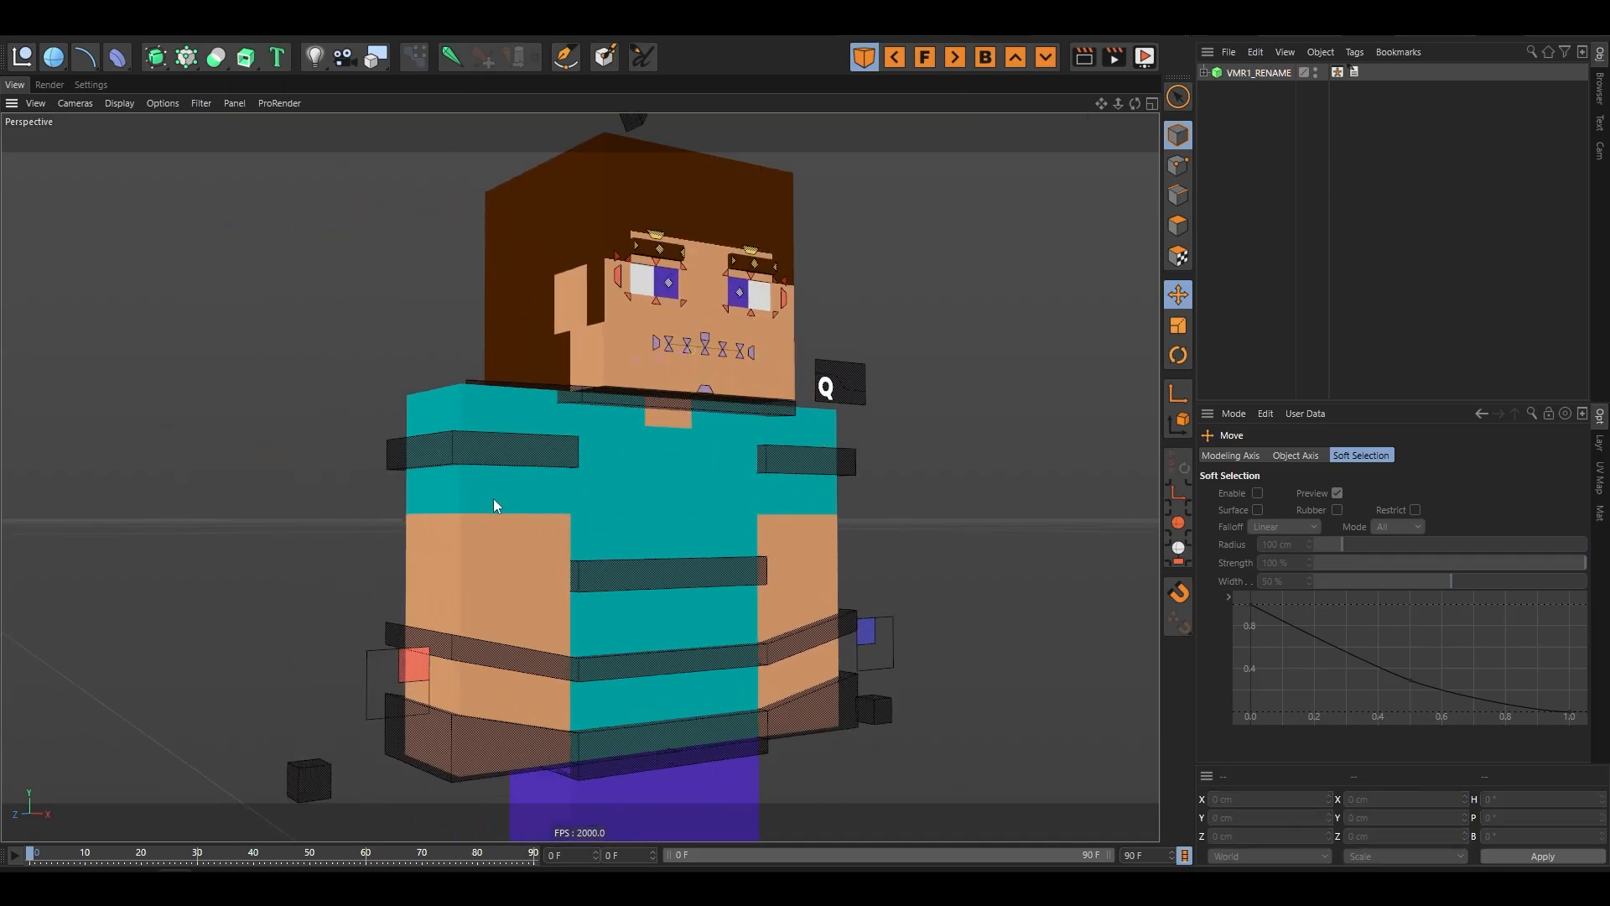
alt+drag(493, 498, 525, 473)
click(541, 454)
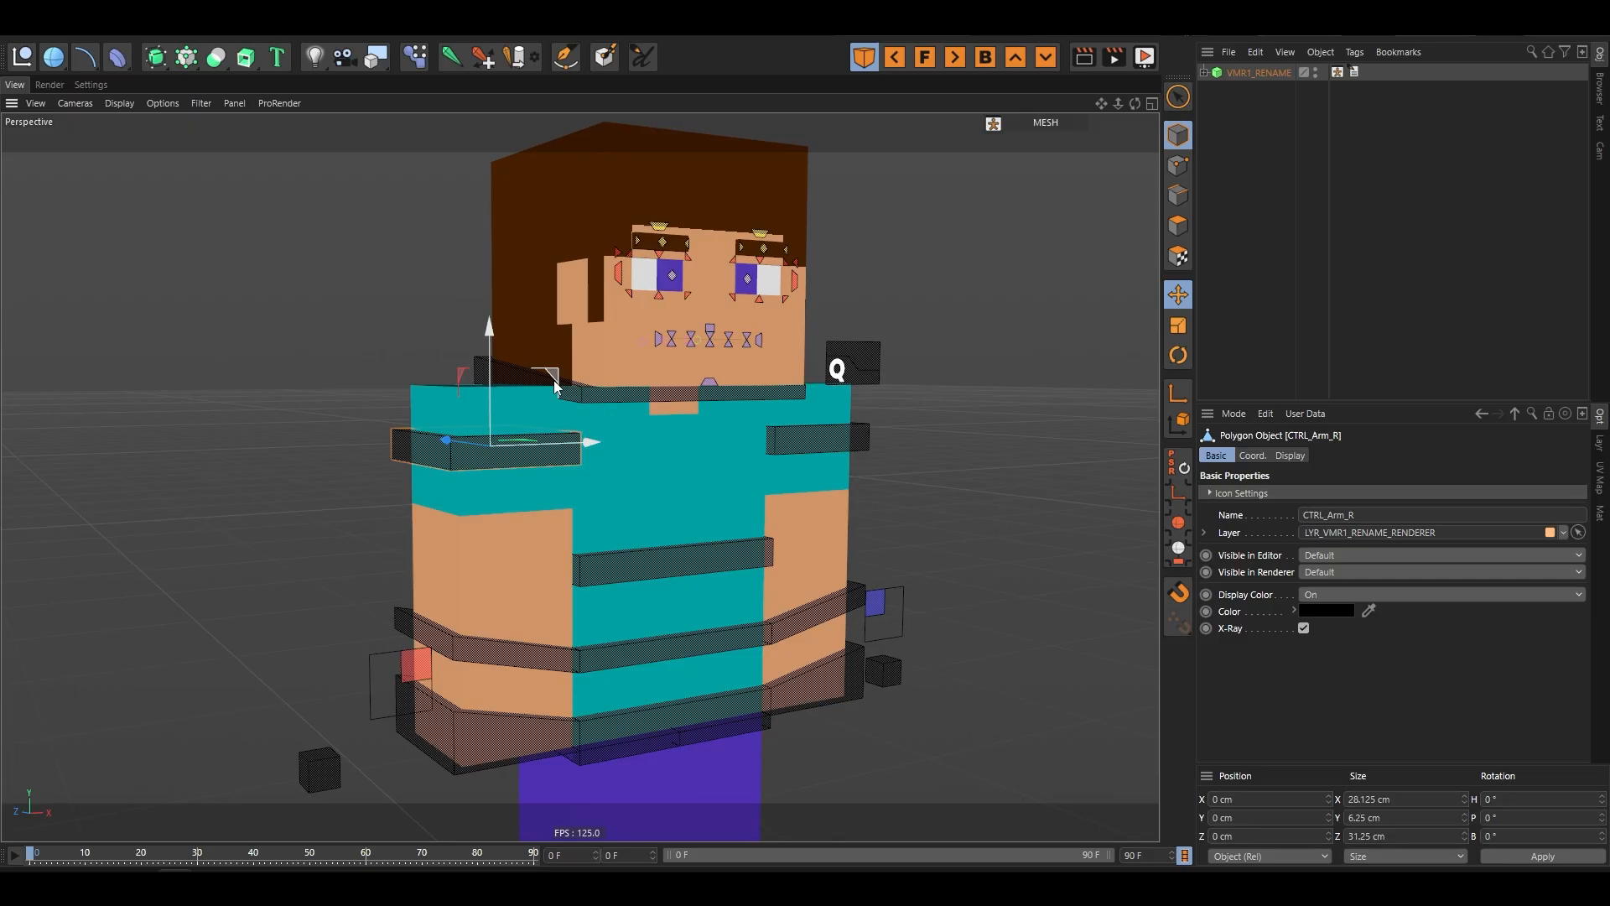
drag(557, 387, 379, 385)
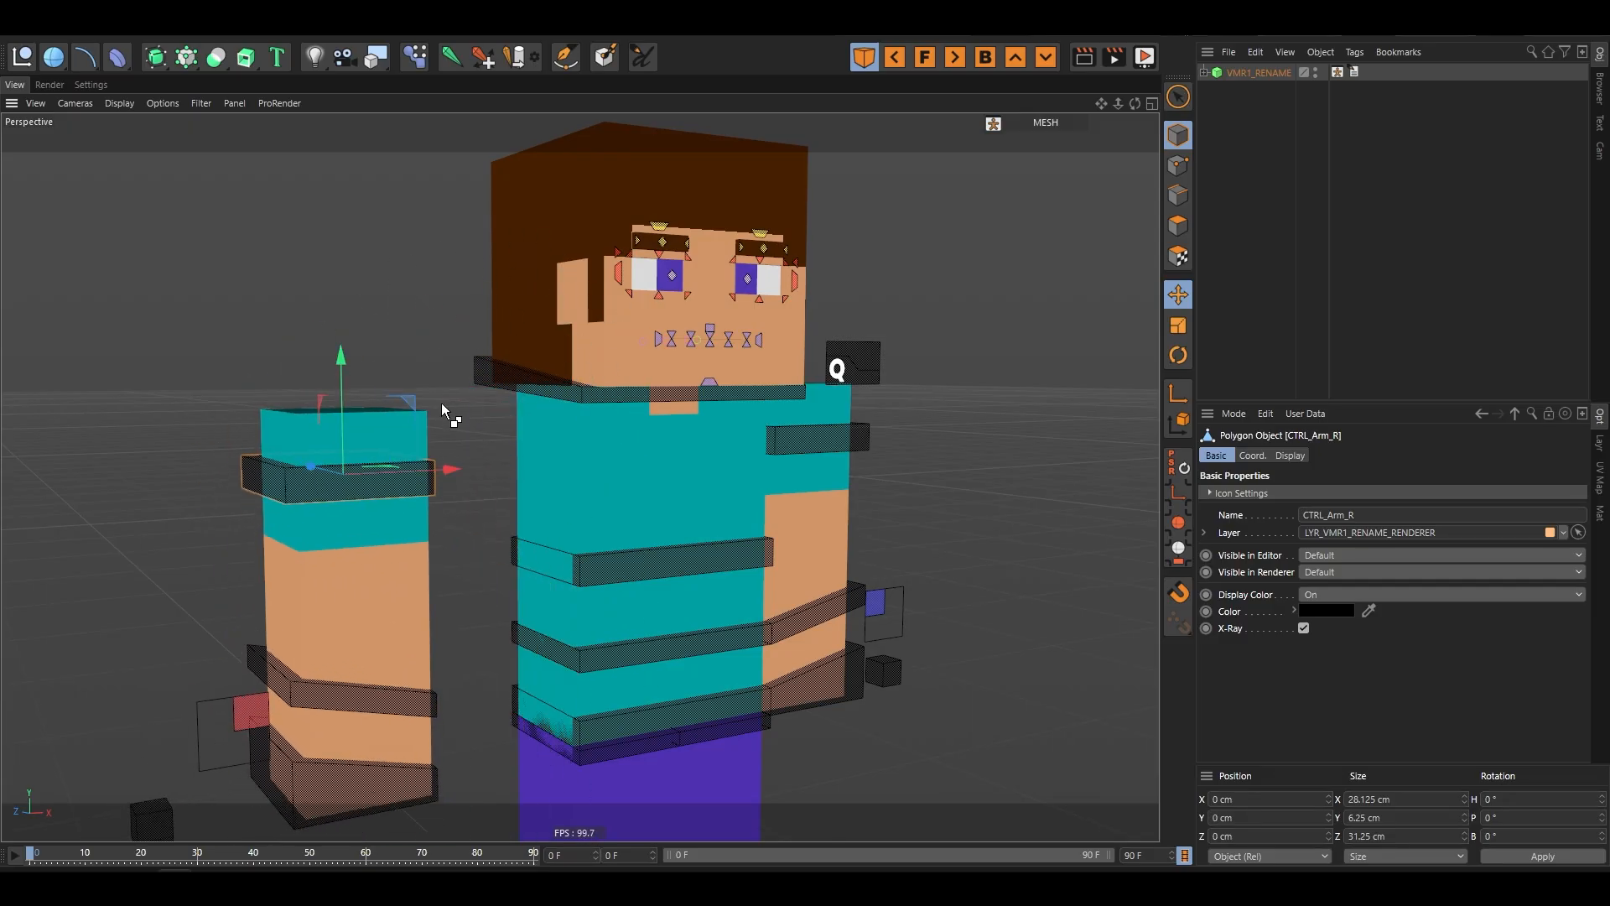
key(ctrl+z)
- Try rotating the right arm about different axes with CTRL_Arm_R, undoing each rotation, and clear the selection
key(r)
drag(444, 433, 581, 415)
key(ctrl+z)
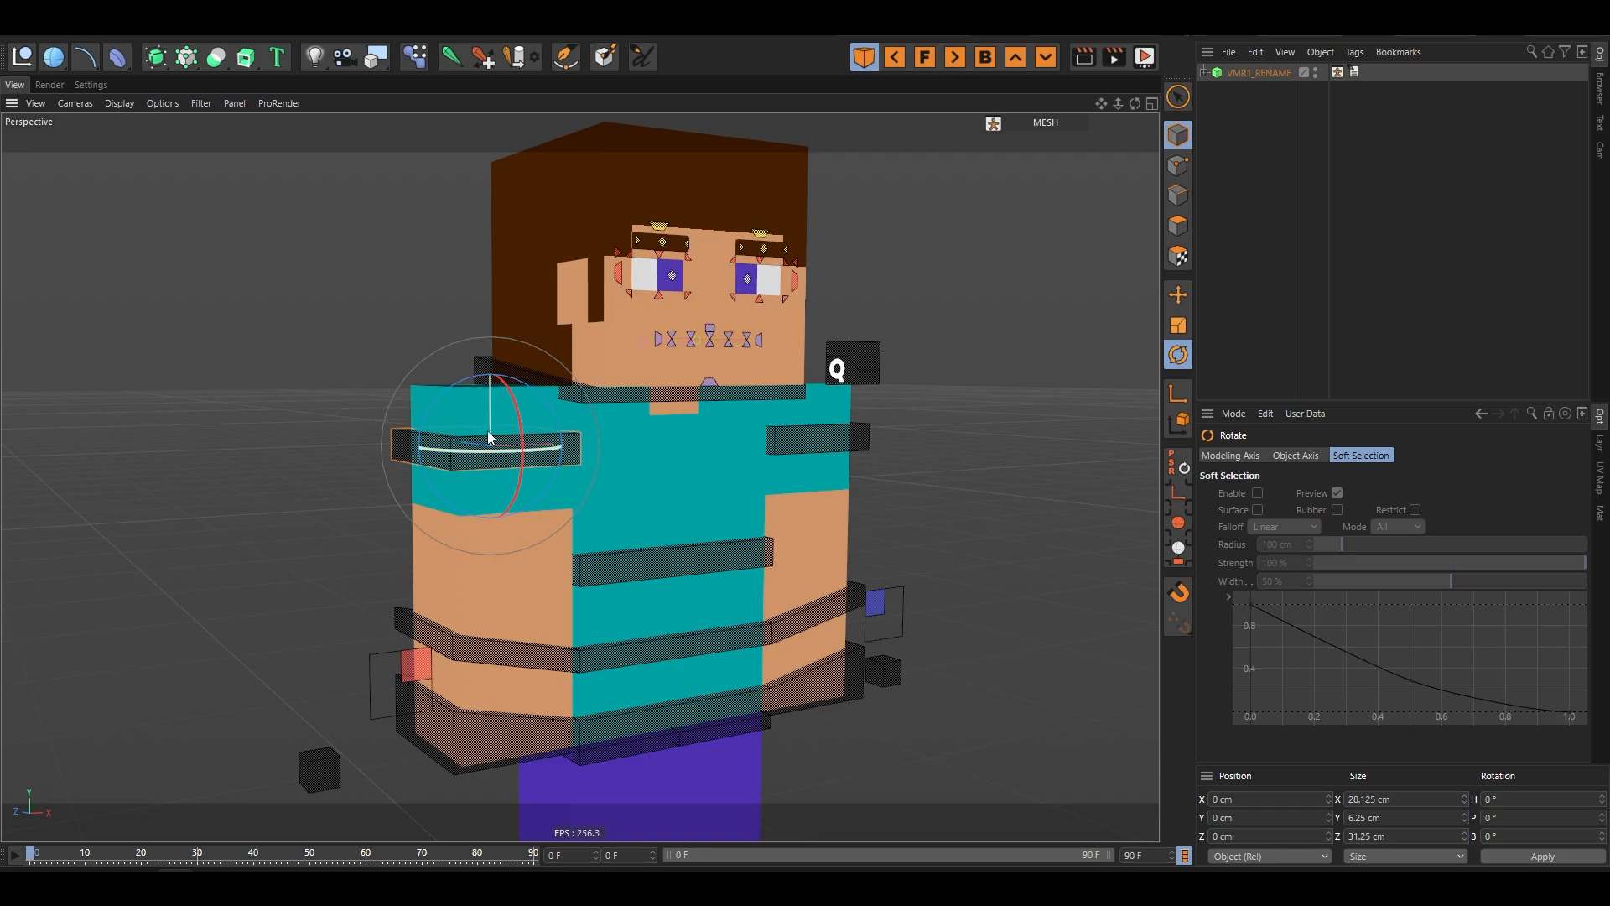
drag(488, 430, 443, 420)
key(ctrl+z)
click(871, 362)
scroll(865, 362, down, 3)
click(1030, 471)
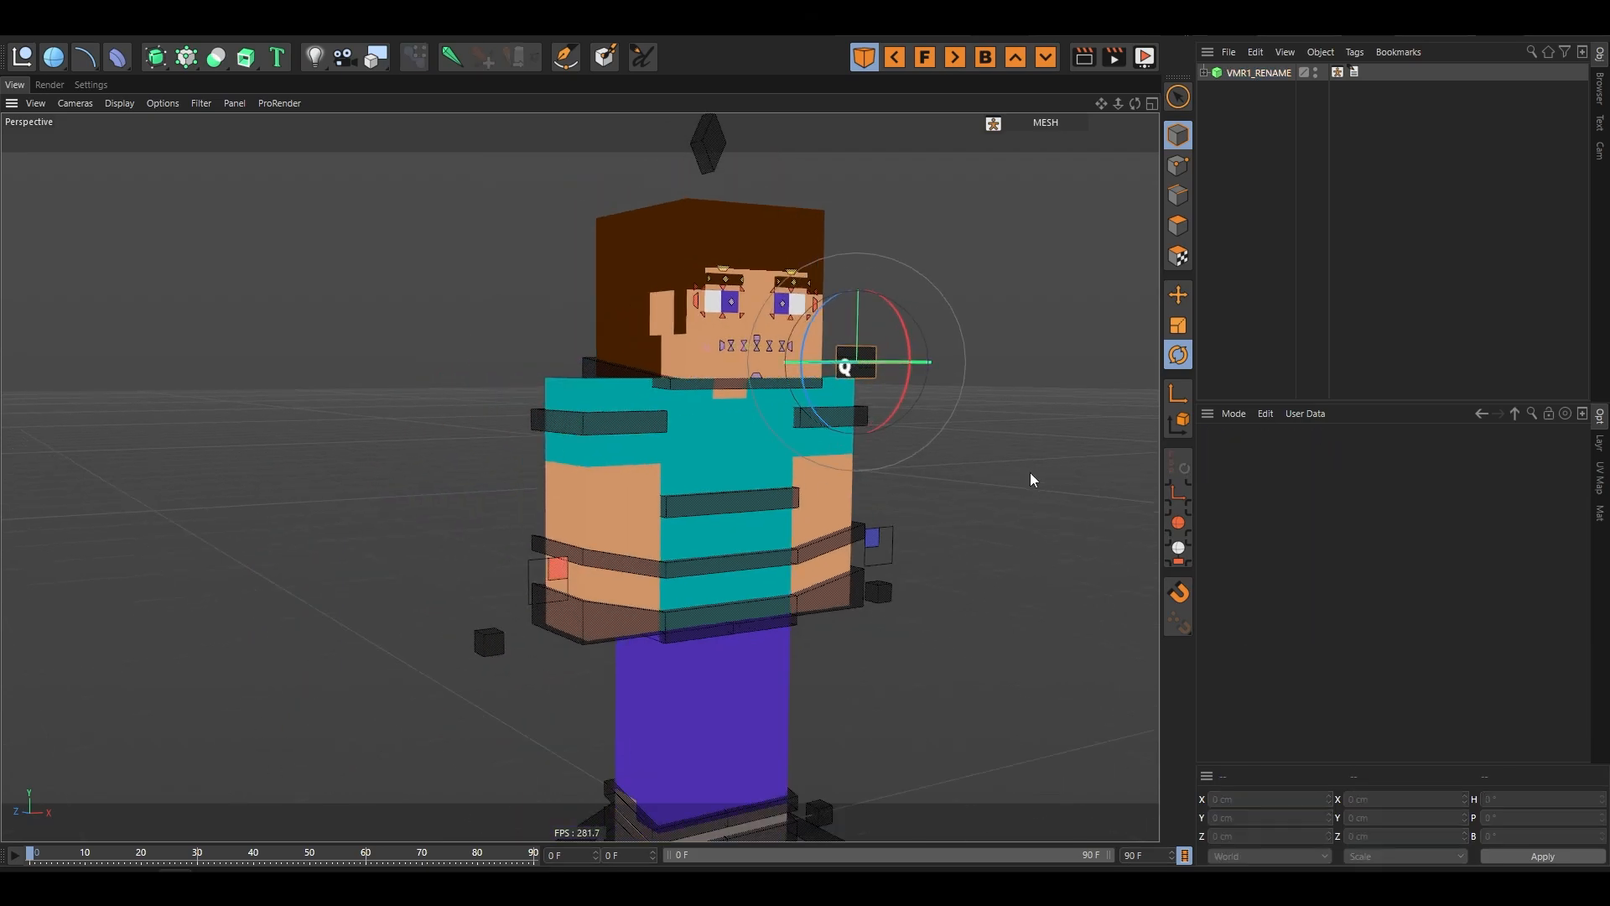
- Try bending the right forearm by rotating the CTRL_Wrist_R controller, inspect the bend from the side, and undo it
scroll(562, 575, up, 4)
alt+drag(659, 597, 657, 562)
click(656, 539)
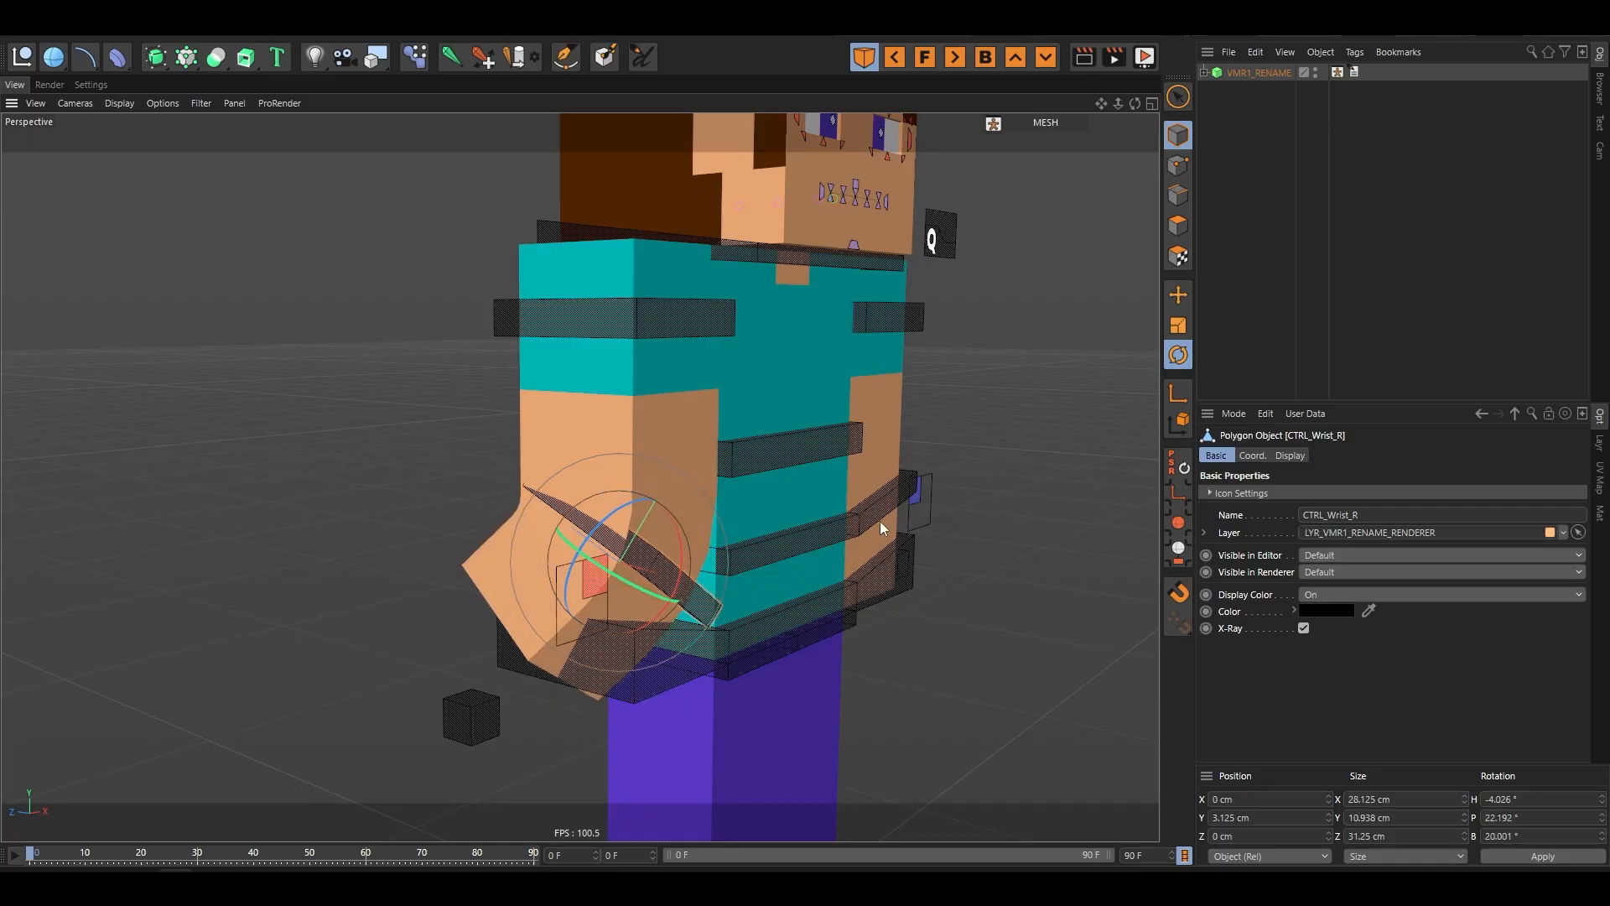
click(1049, 440)
alt+drag(517, 590, 565, 560)
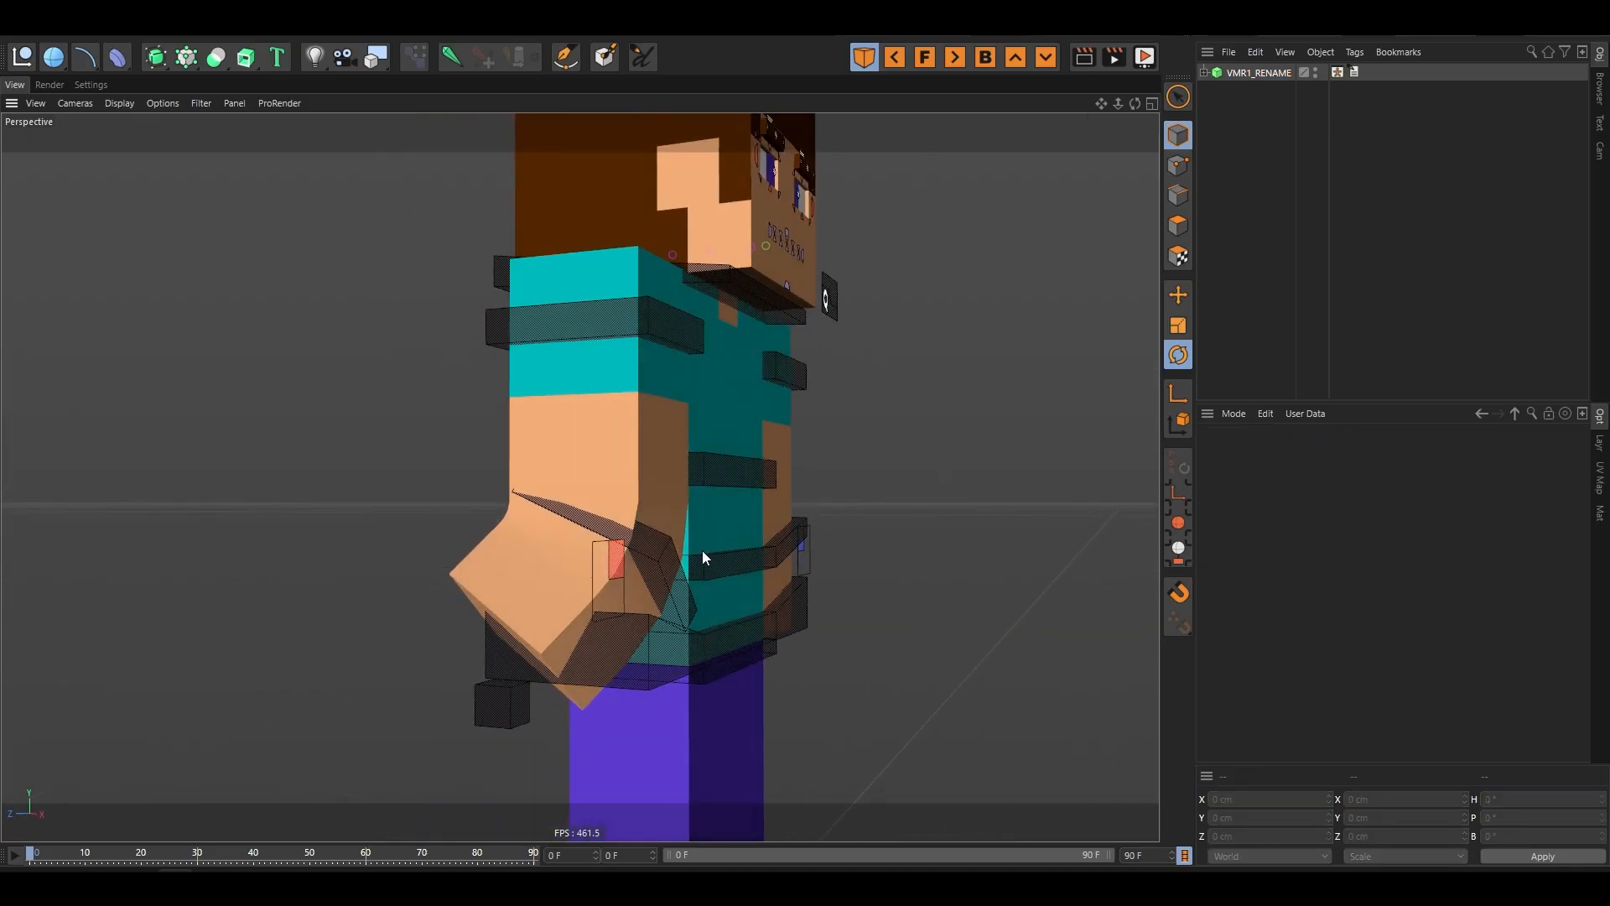
key(ctrl+z)
key(ctrl+z)
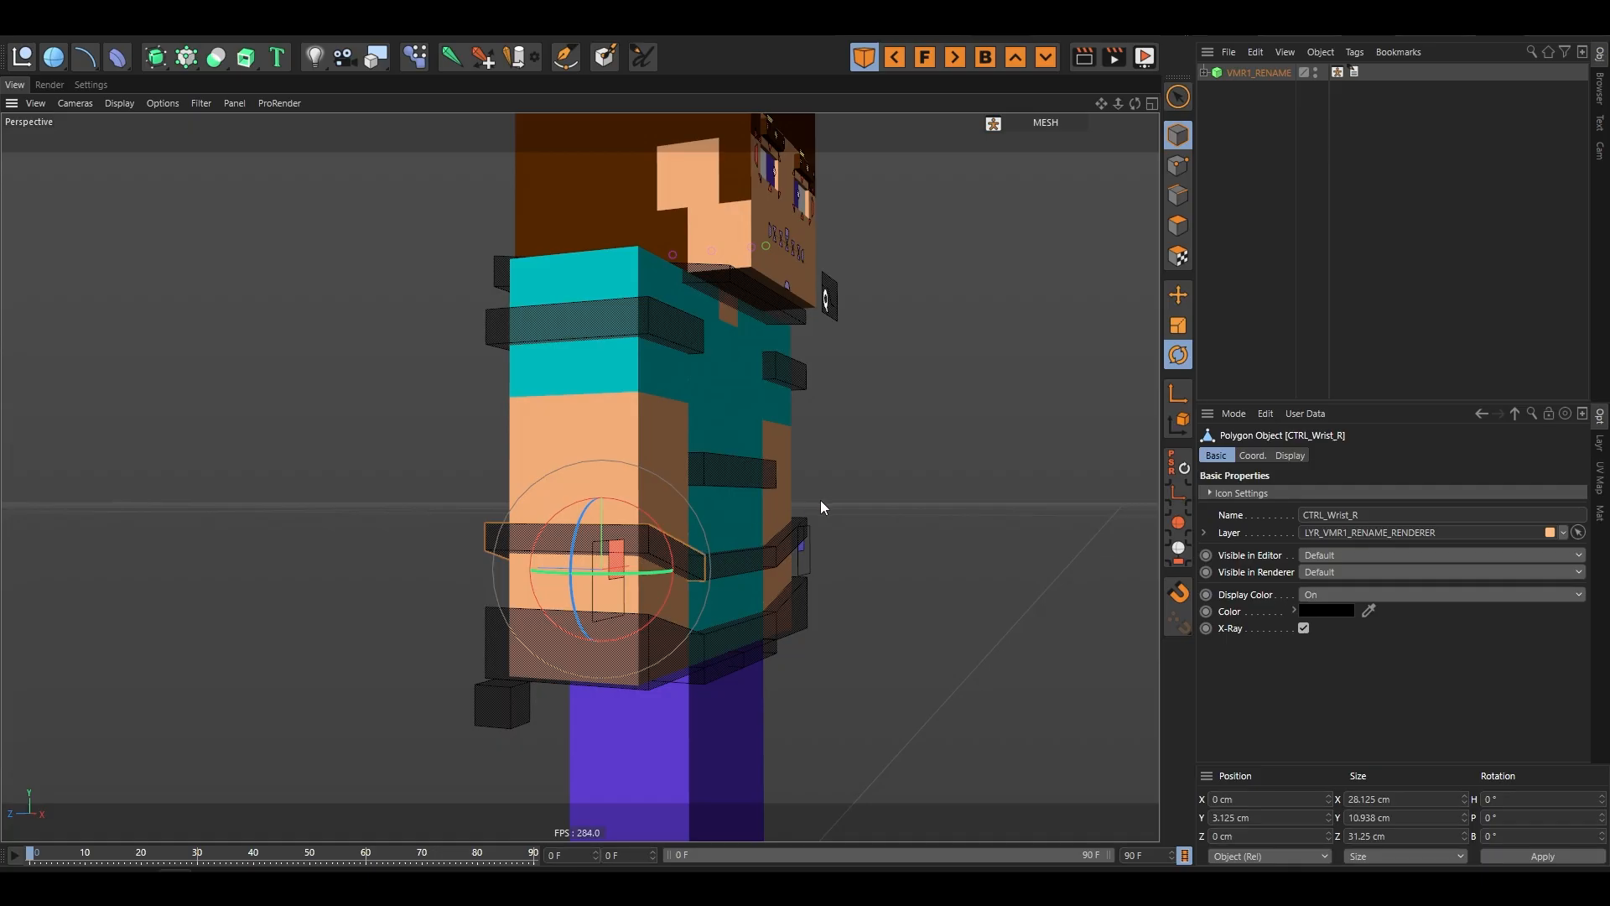
- Try rotating the CTRL_Wrist_R controller about two other axes in close-up, undoing each rotation
scroll(732, 519, up, 2)
alt+drag(732, 519, 626, 483)
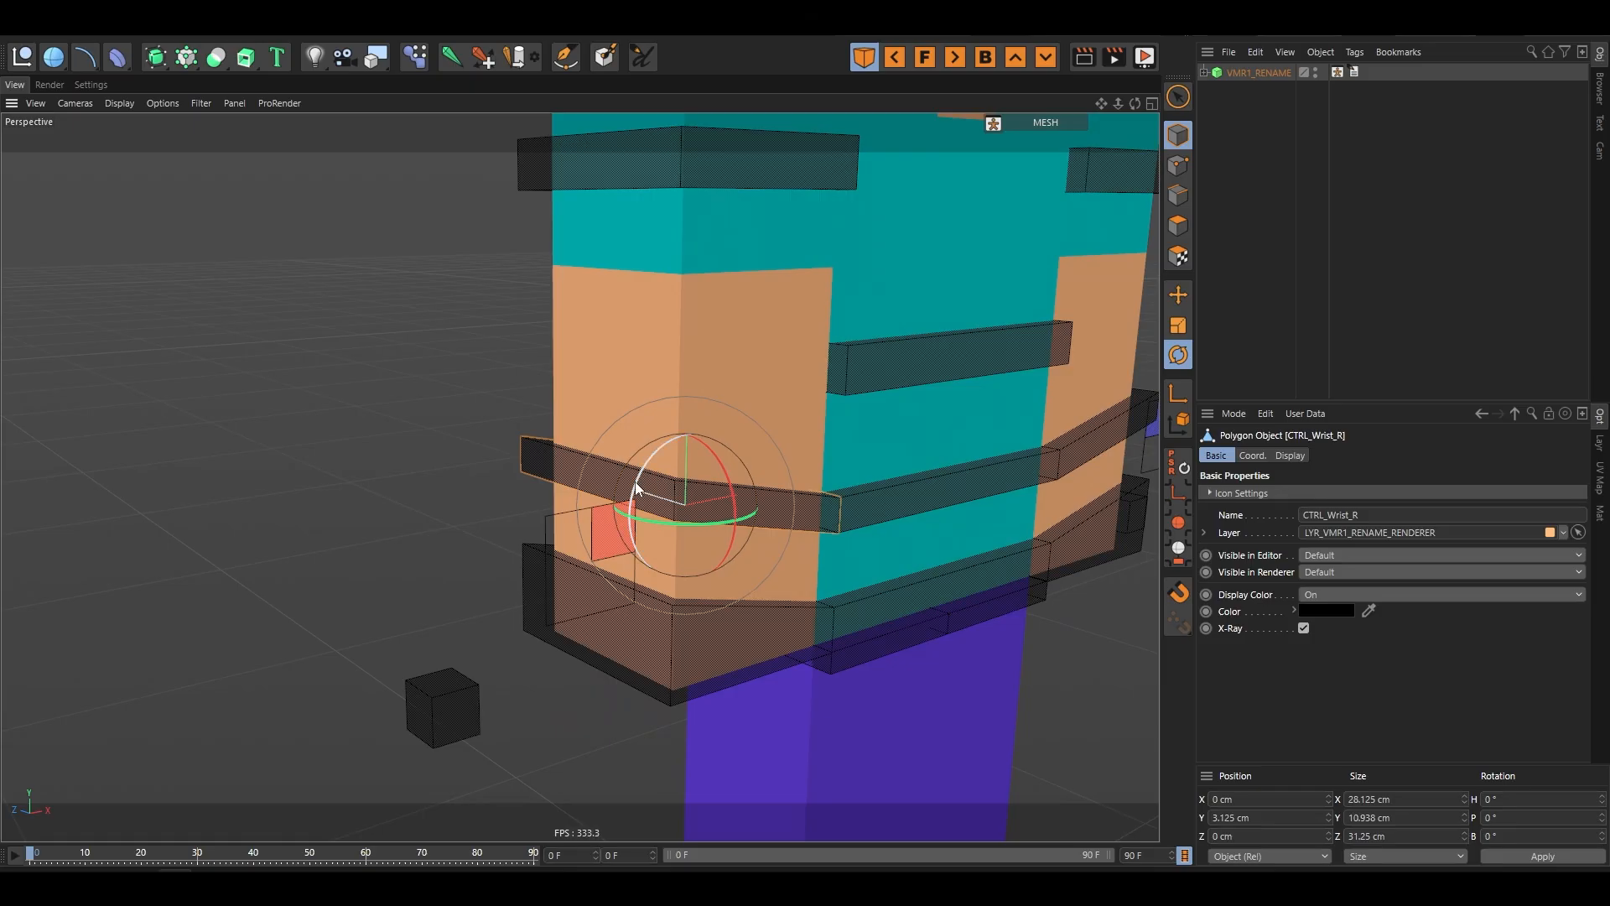
mouse_move(634, 486)
mouse_down()
mouse_move(657, 421)
mouse_move(579, 527)
mouse_move(619, 495)
mouse_up()
key(ctrl+z)
drag(733, 493, 694, 427)
key(ctrl+z)
- Expand the VMR1_RENAME hierarchy, and try twisting the right wrist controller to a heading of about 37°, undoing the twist
click(1204, 73)
alt+drag(665, 481, 535, 444)
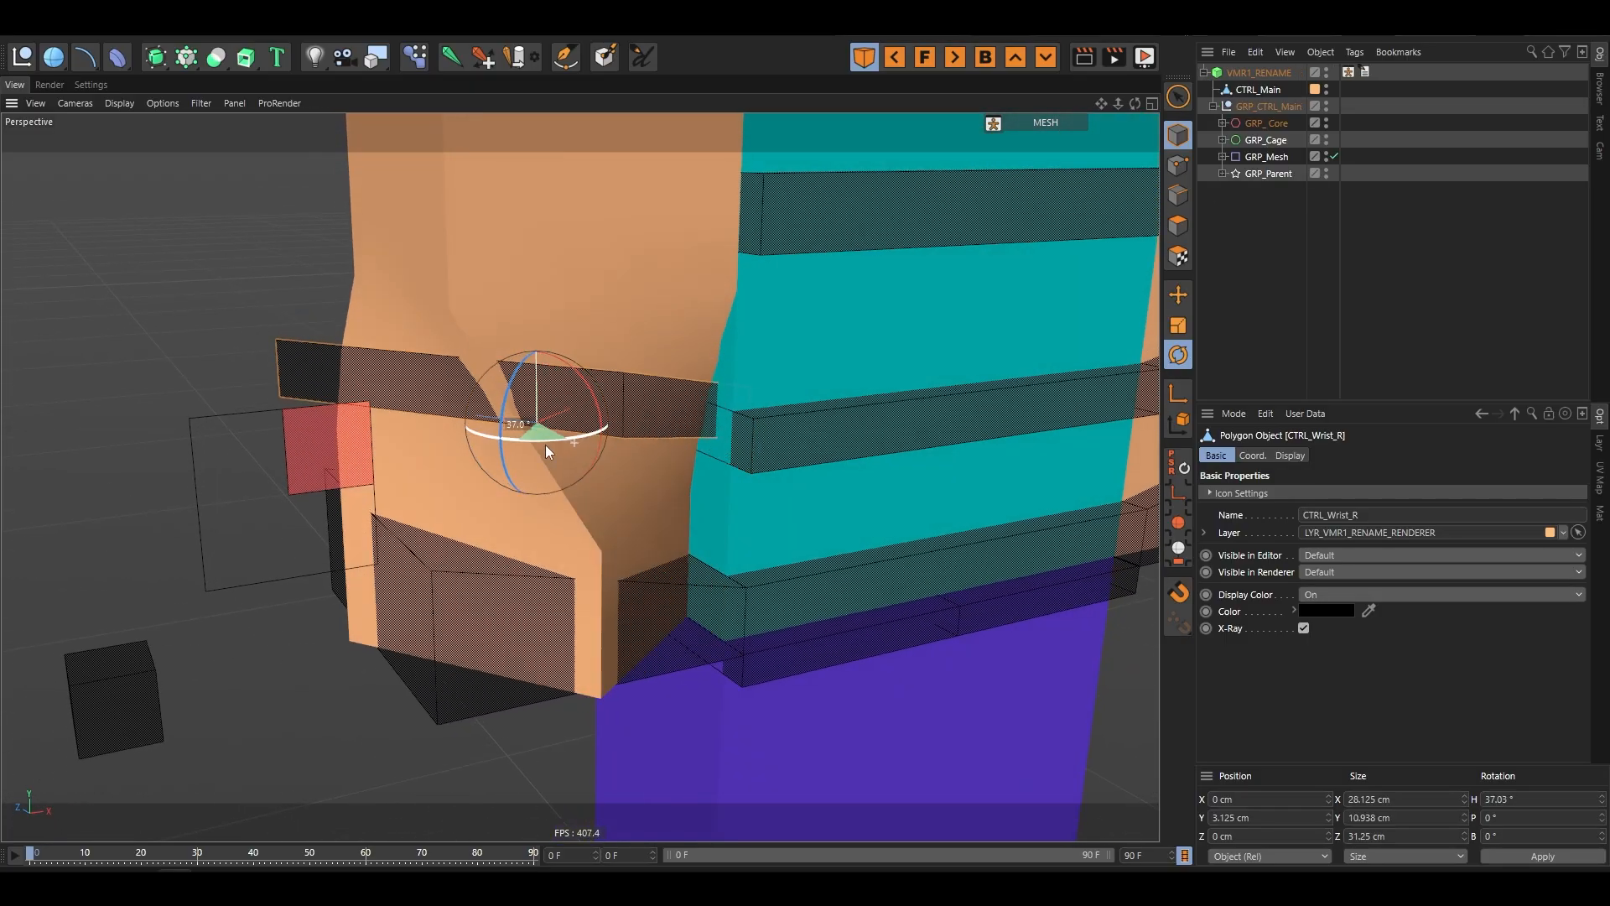
key(ctrl+z)
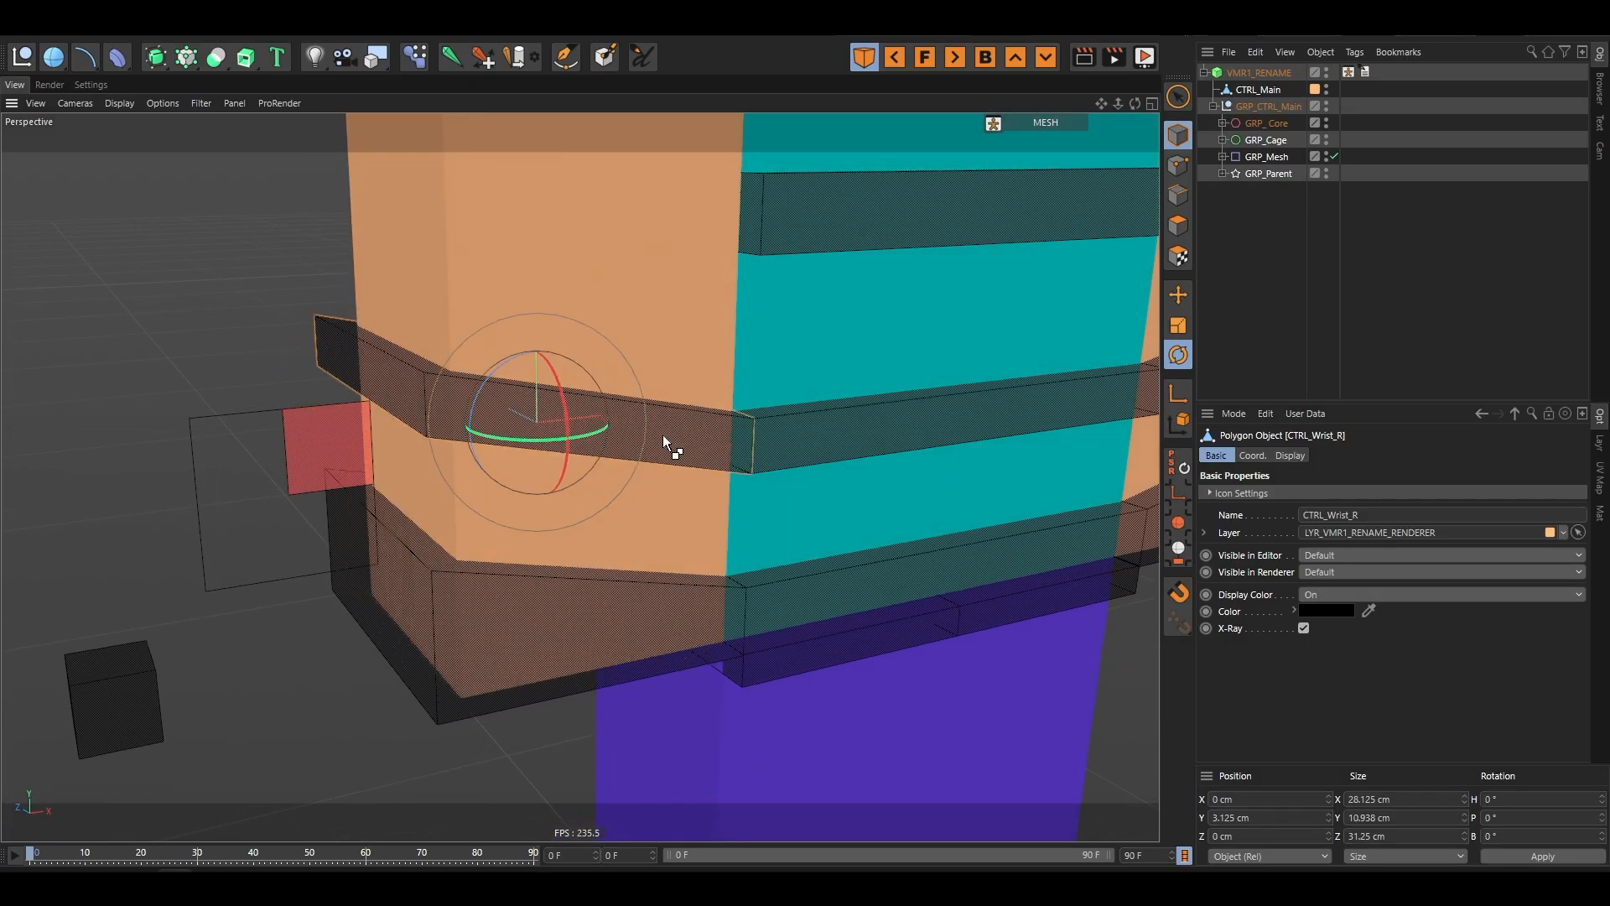
- Try moving the right hand's CTRL_Hand_R controller from several view angles, undoing each move
click(778, 600)
scroll(394, 518, down, 3)
click(478, 612)
scroll(457, 541, down, 4)
scroll(356, 449, up, 2)
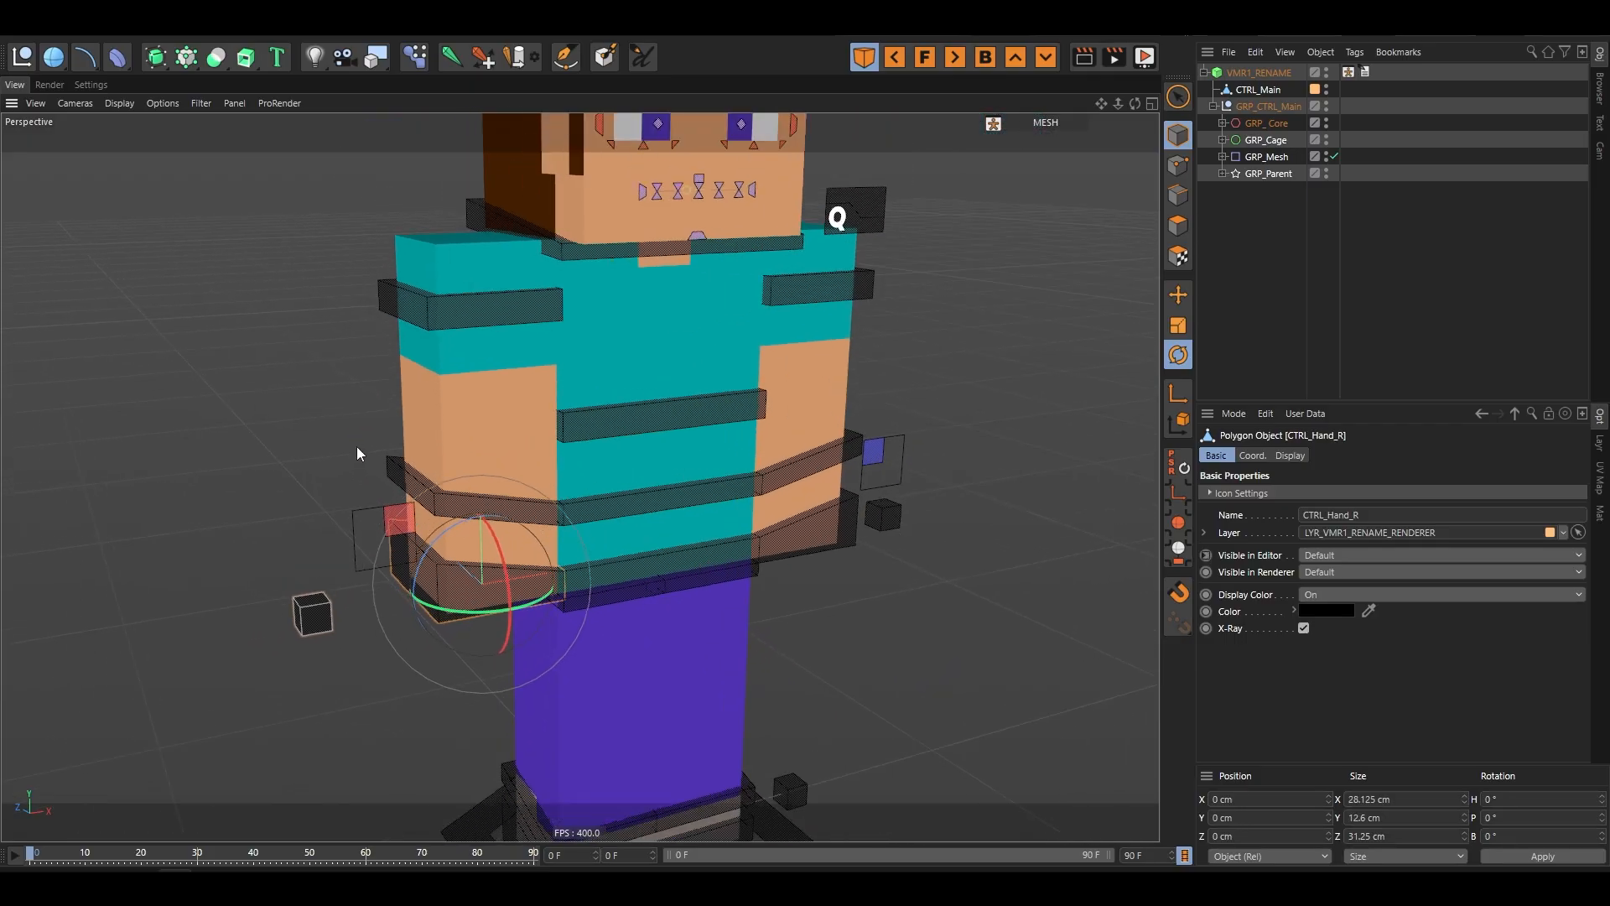
mouse_move(433, 648)
alt+mouse_down()
mouse_move(460, 628)
mouse_move(441, 637)
alt+mouse_up()
key(e)
alt+drag(662, 591, 989, 280)
key(ctrl+z)
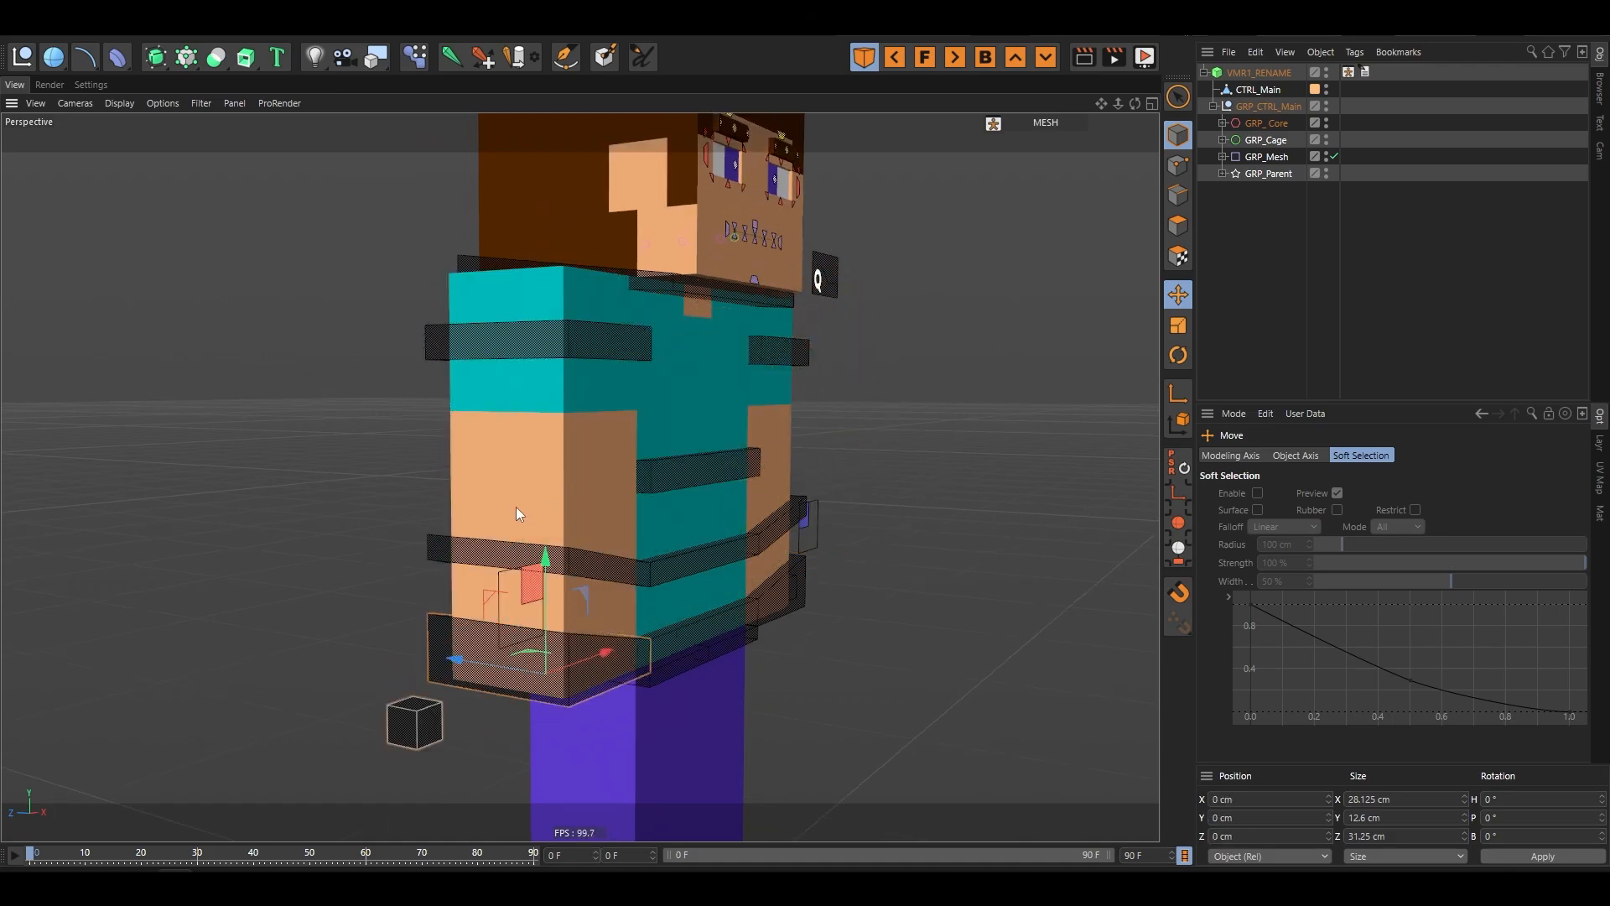
alt+drag(516, 506, 951, 293)
key(ctrl+z)
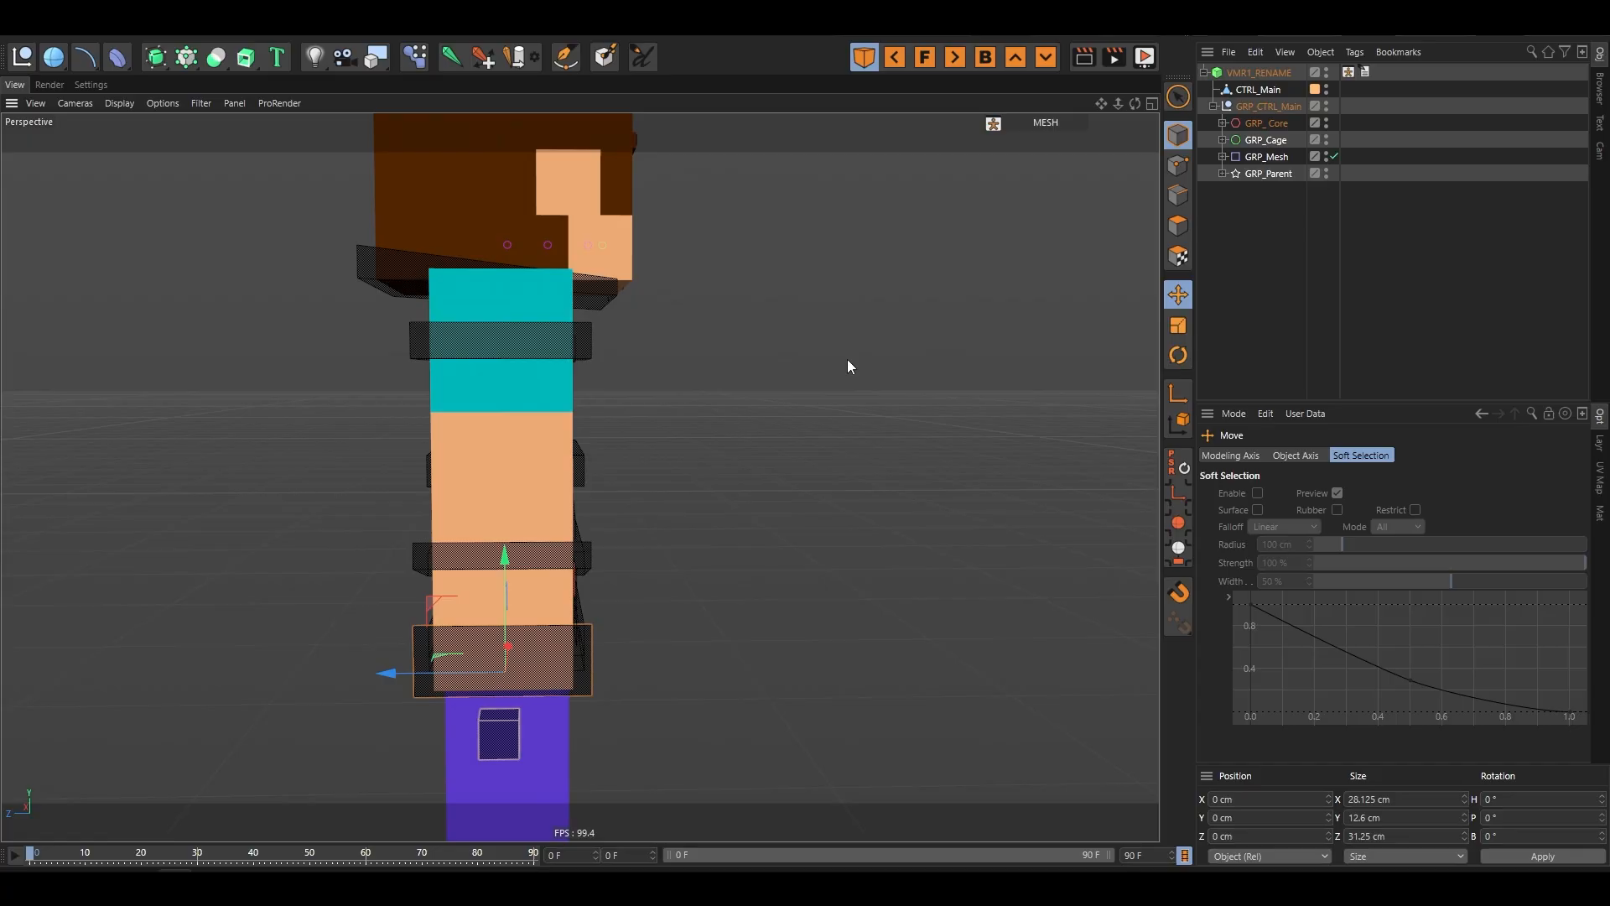
alt+drag(805, 376, 642, 460)
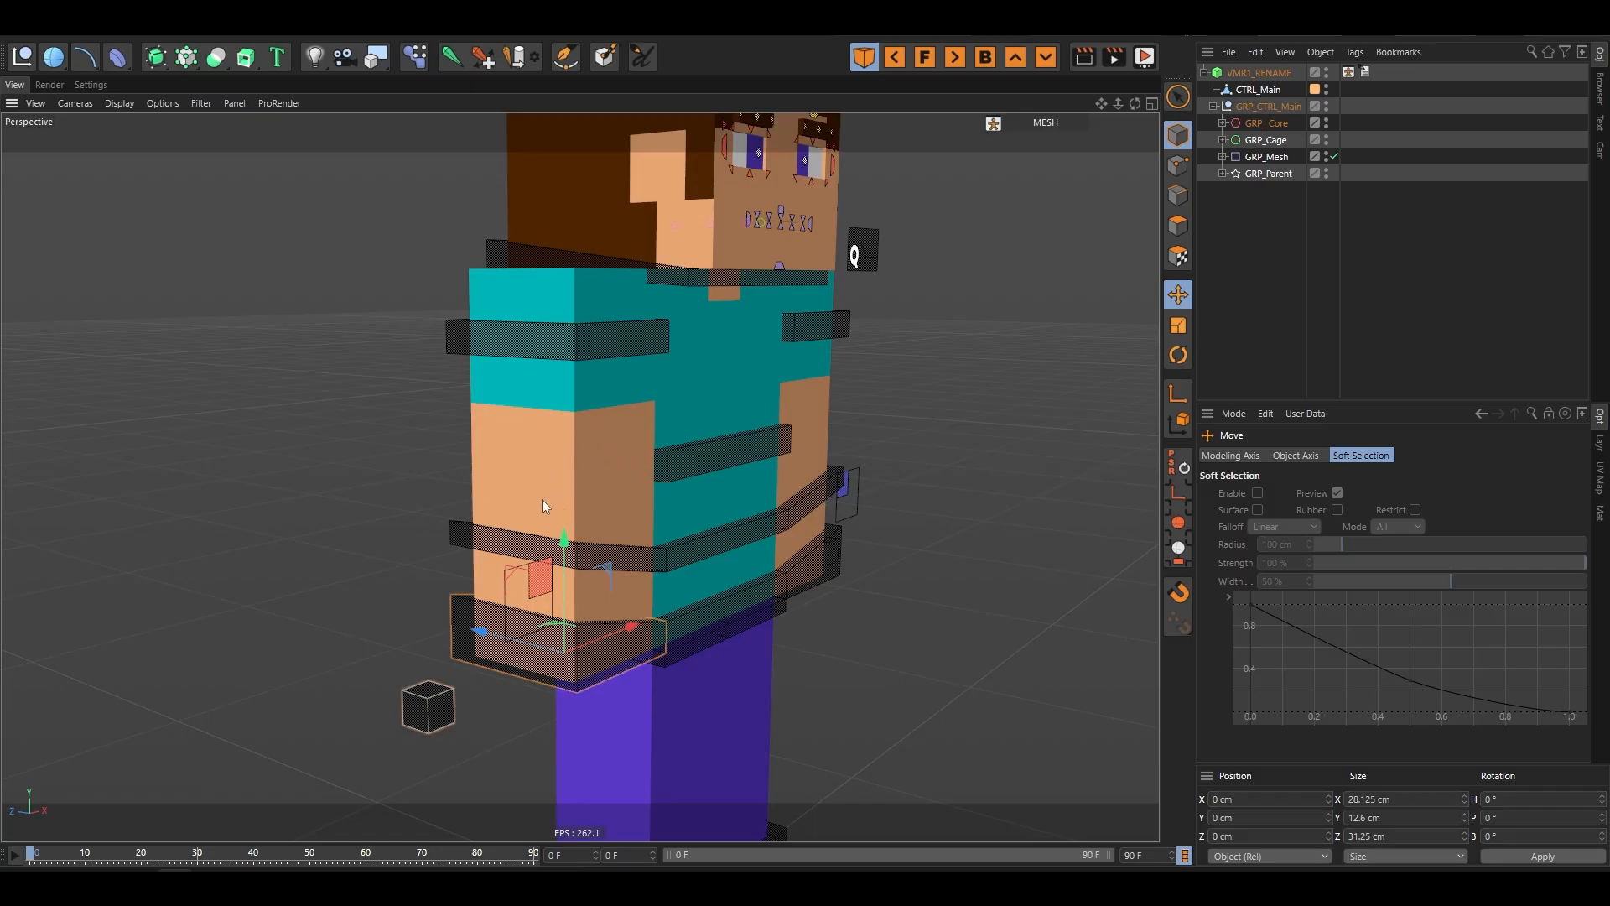
- Show the model with Gouraud Shading (Lines) and try moving the right hand controller from the side, undoing the move
scroll(630, 382, up, 2)
key(n)
key(b)
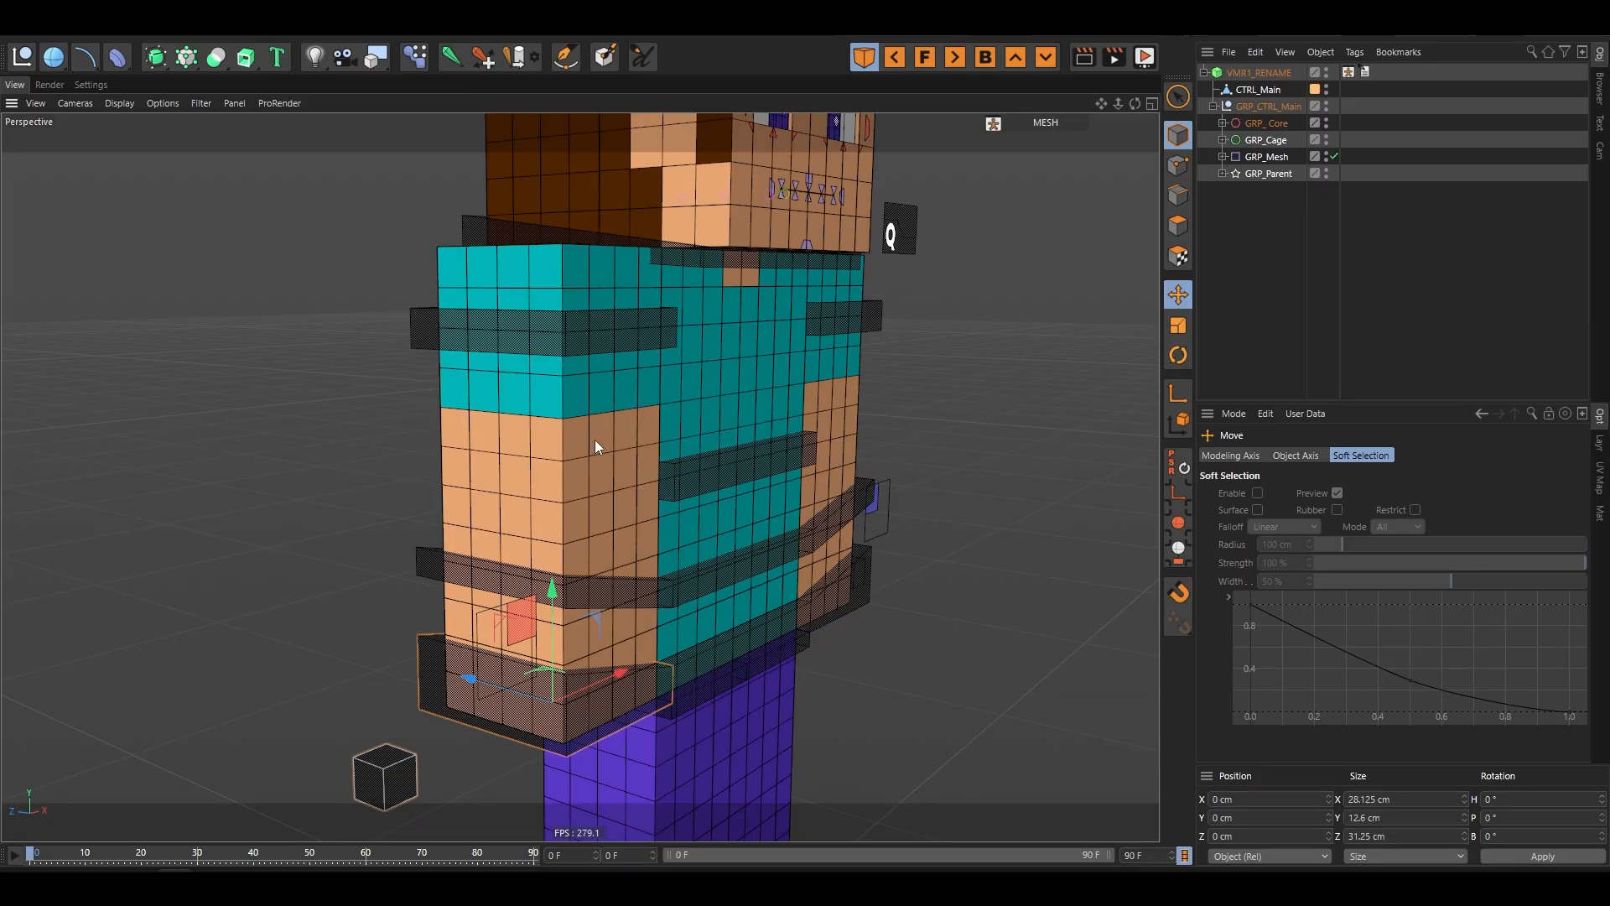
alt+drag(534, 454, 691, 436)
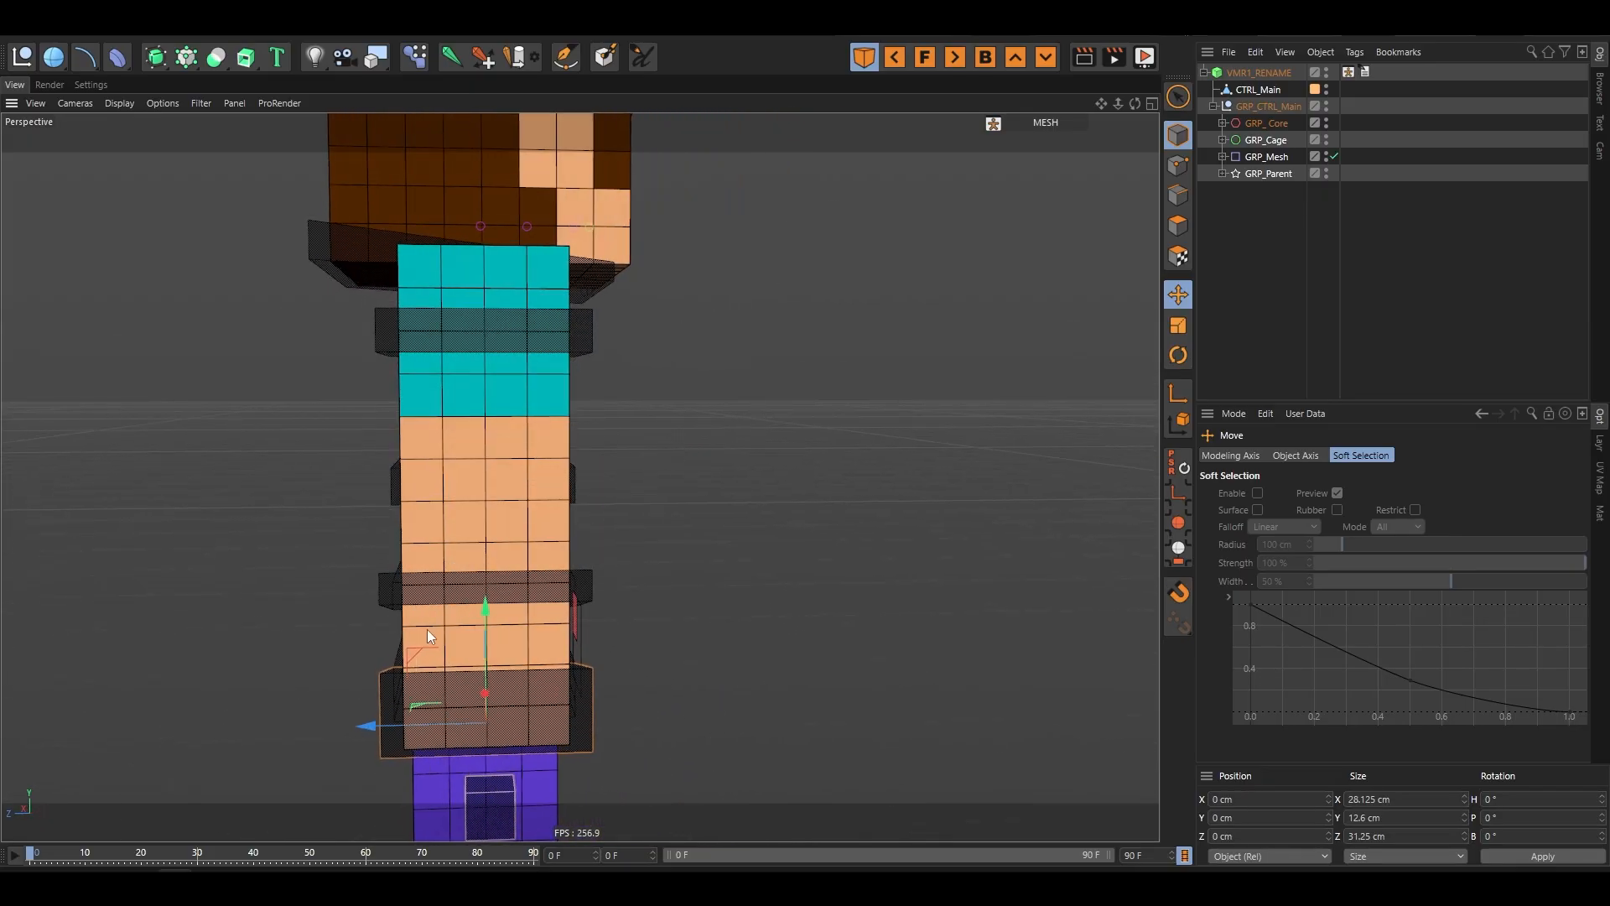
drag(414, 651, 665, 331)
key(ctrl+z)
click(822, 537)
- Inspect the right finger controller, clear the selection, and return the viewport to plain Gouraud Shading
alt+drag(822, 536, 493, 439)
scroll(598, 338, down, 5)
scroll(580, 491, up, 5)
click(505, 446)
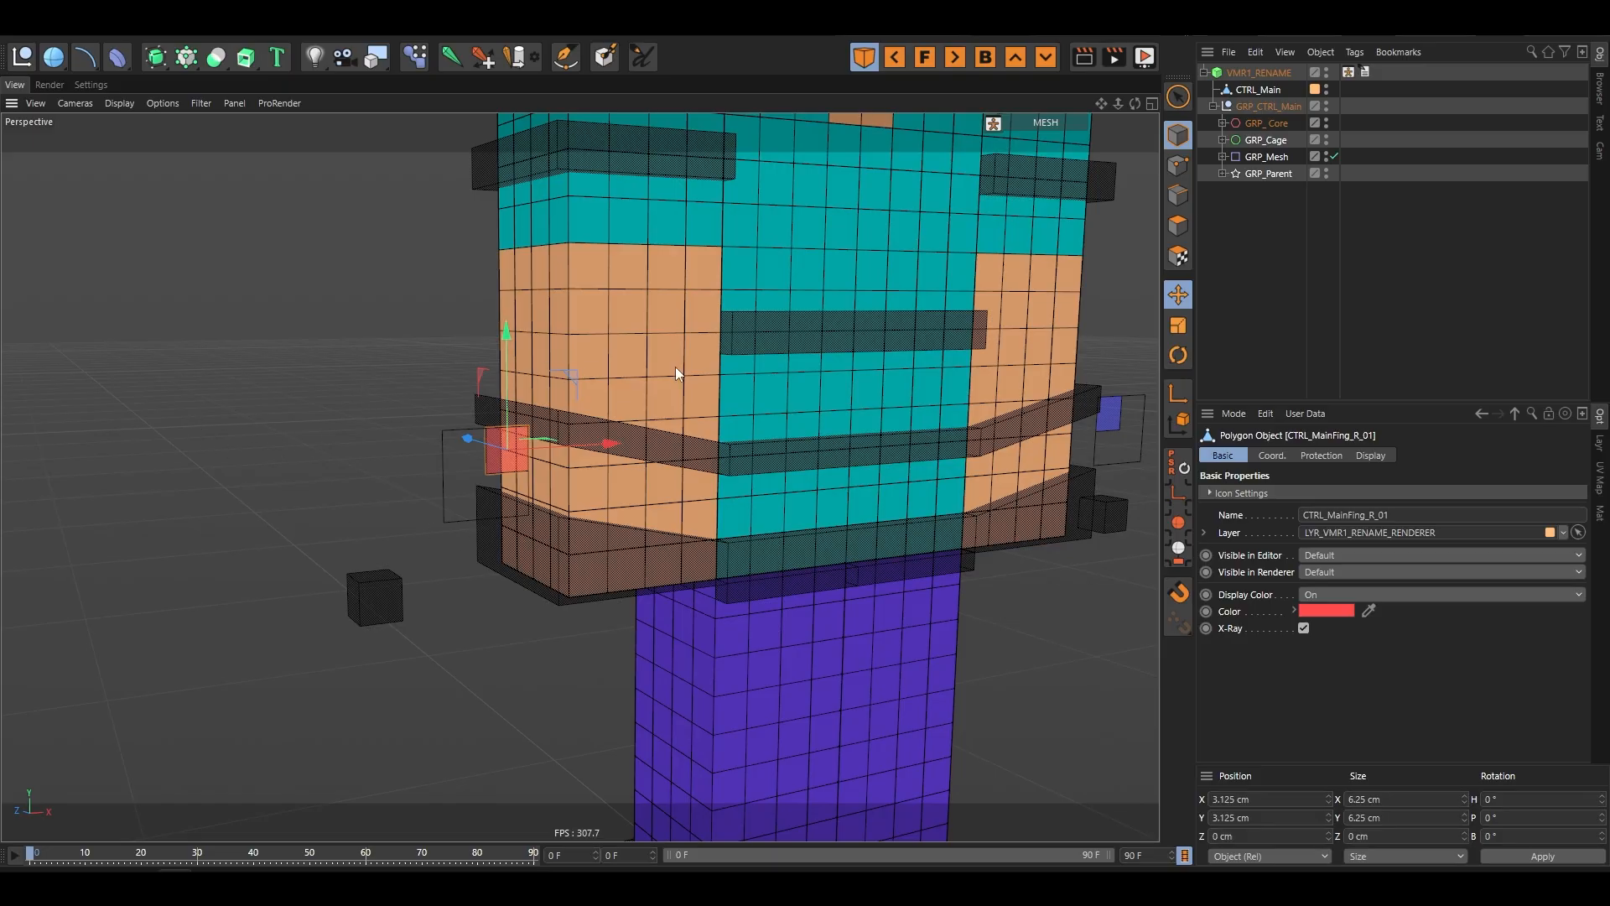
click(203, 382)
key(n)
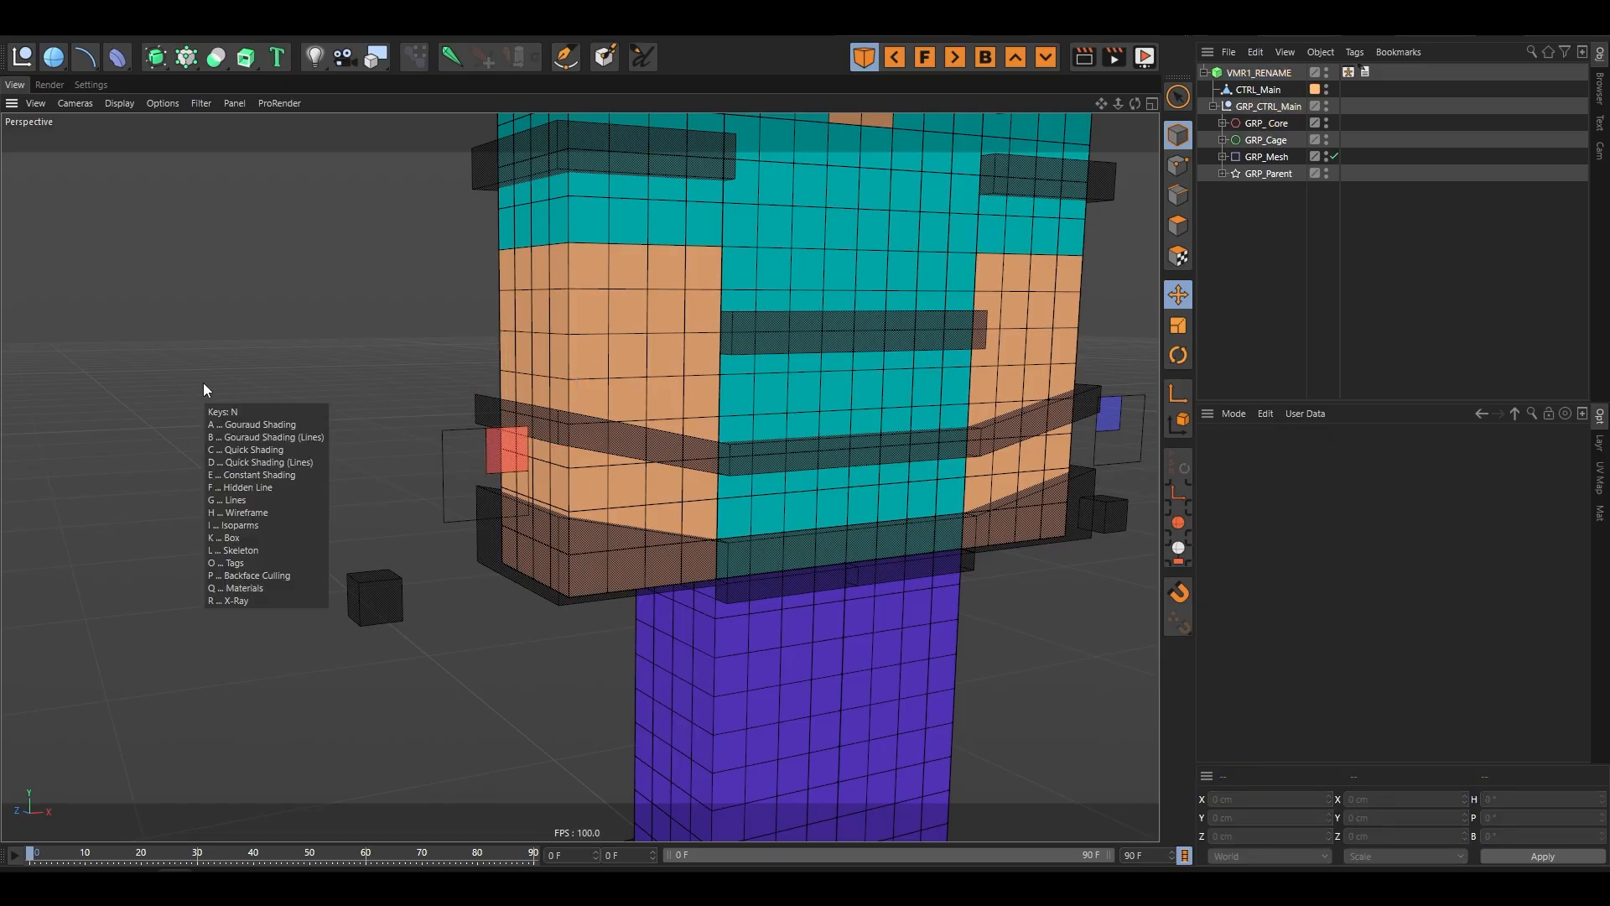
key(a)
- Select the red main finger controller CTRL_MainFing_R_01 beside the right hand in a close-up front view
scroll(478, 457, up, 3)
scroll(651, 510, up, 3)
alt+drag(651, 510, 578, 509)
scroll(594, 203, down, 3)
alt+middle_drag(626, 486, 683, 376)
scroll(683, 375, up, 2)
alt+drag(683, 375, 565, 442)
click(560, 389)
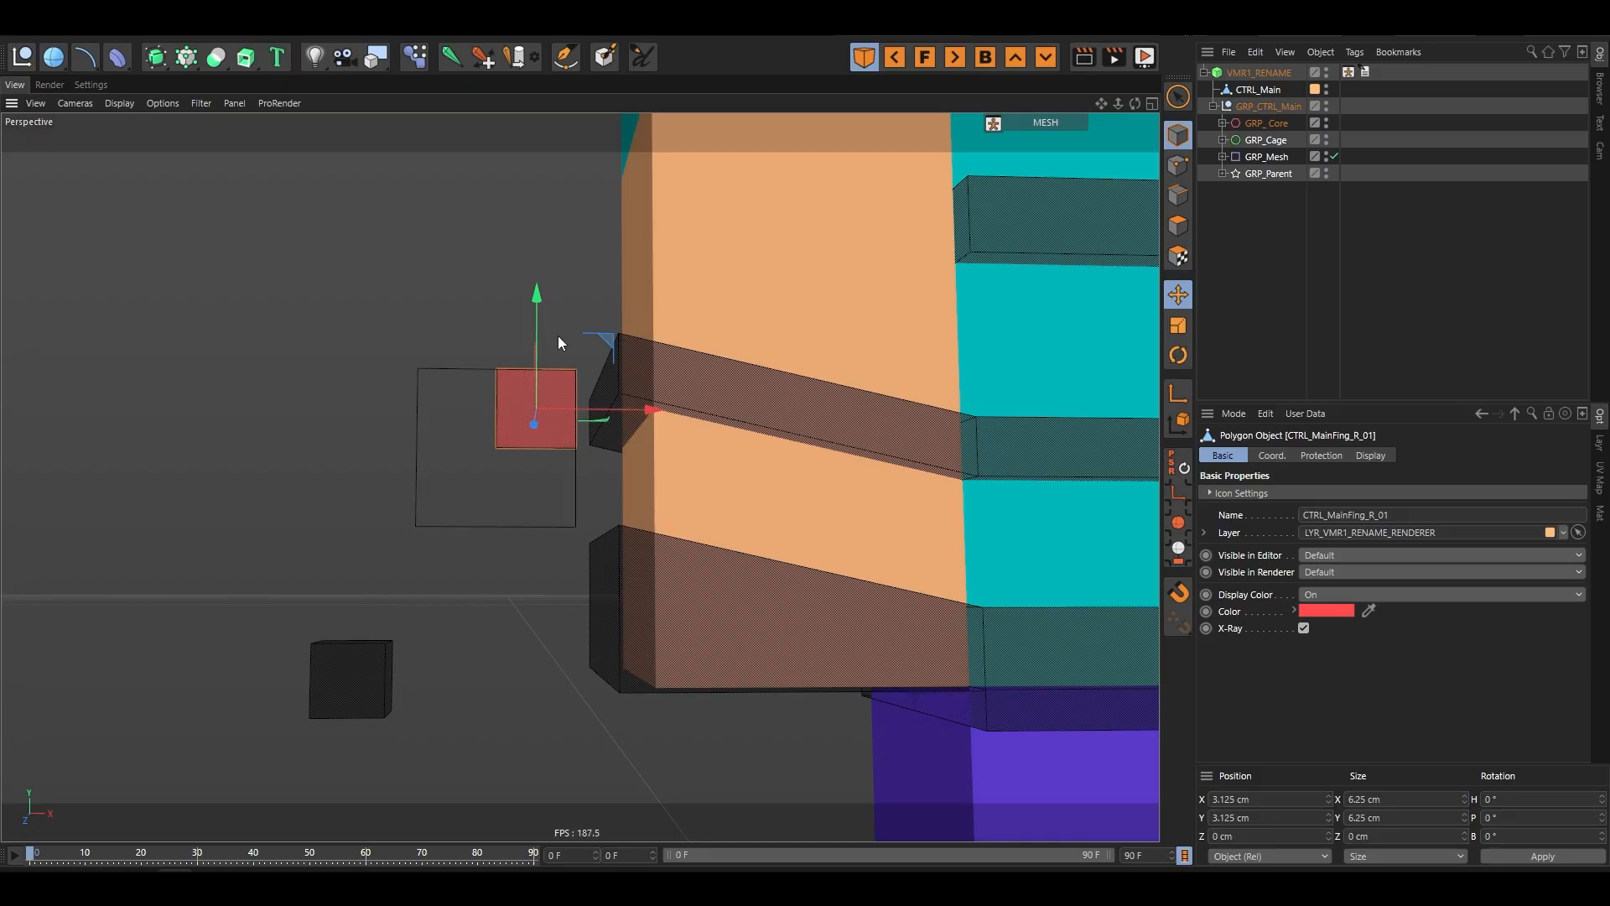
alt+drag(510, 392, 649, 478)
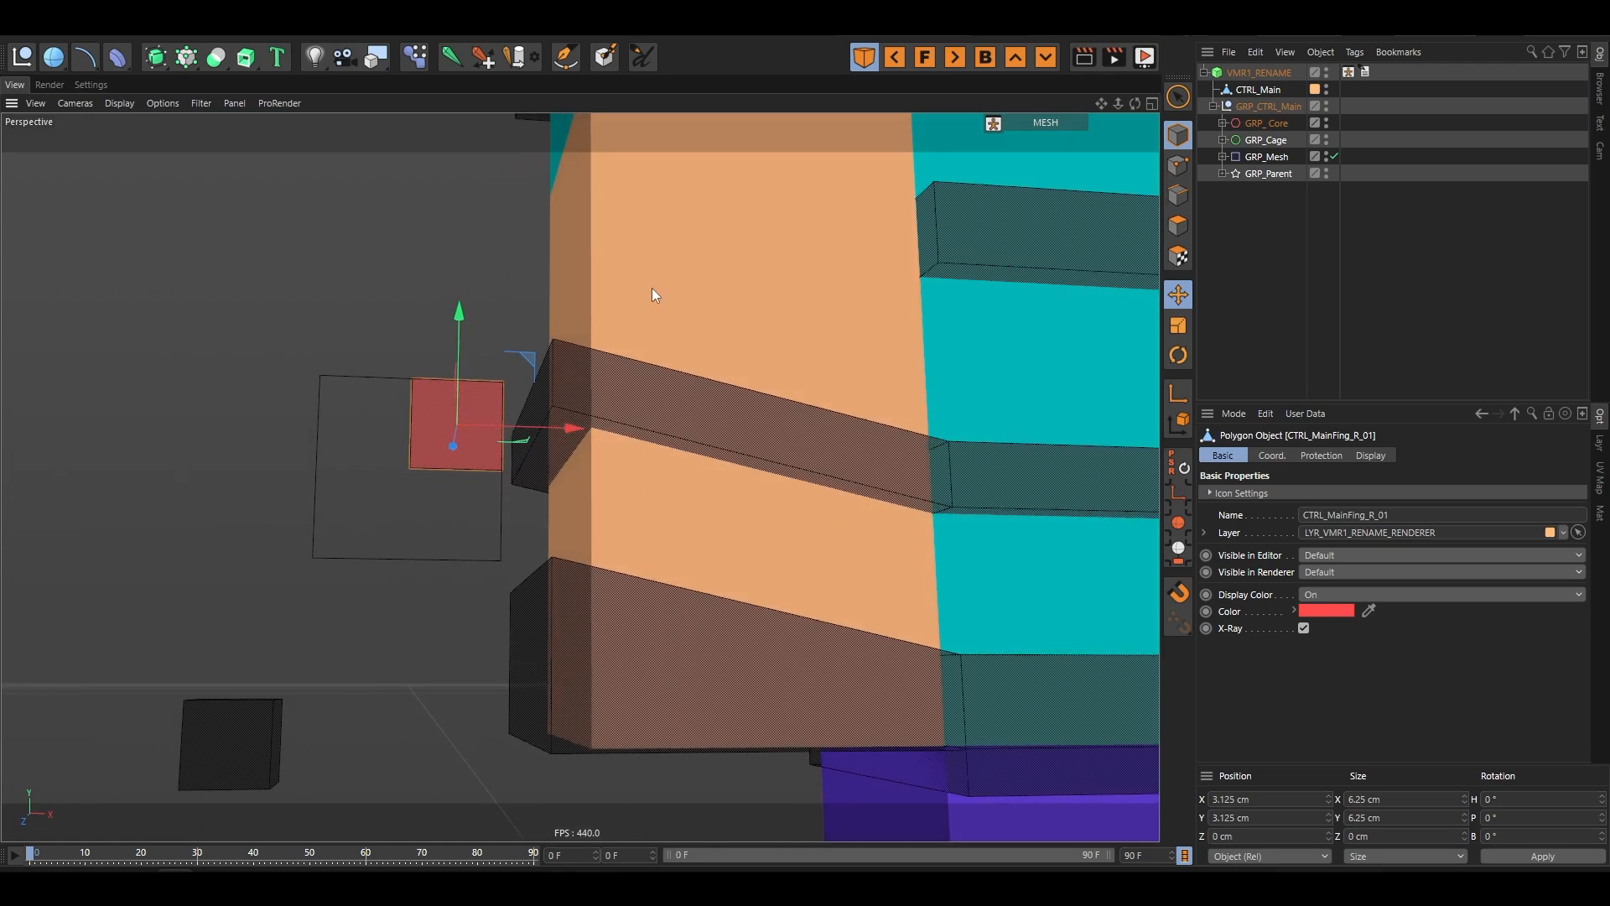
- Slide the CTRL_MainFing_R_01 controller across its frame to X -3.125 cm to unfold the right hand's fingers and thumb
alt+drag(409, 481, 521, 523)
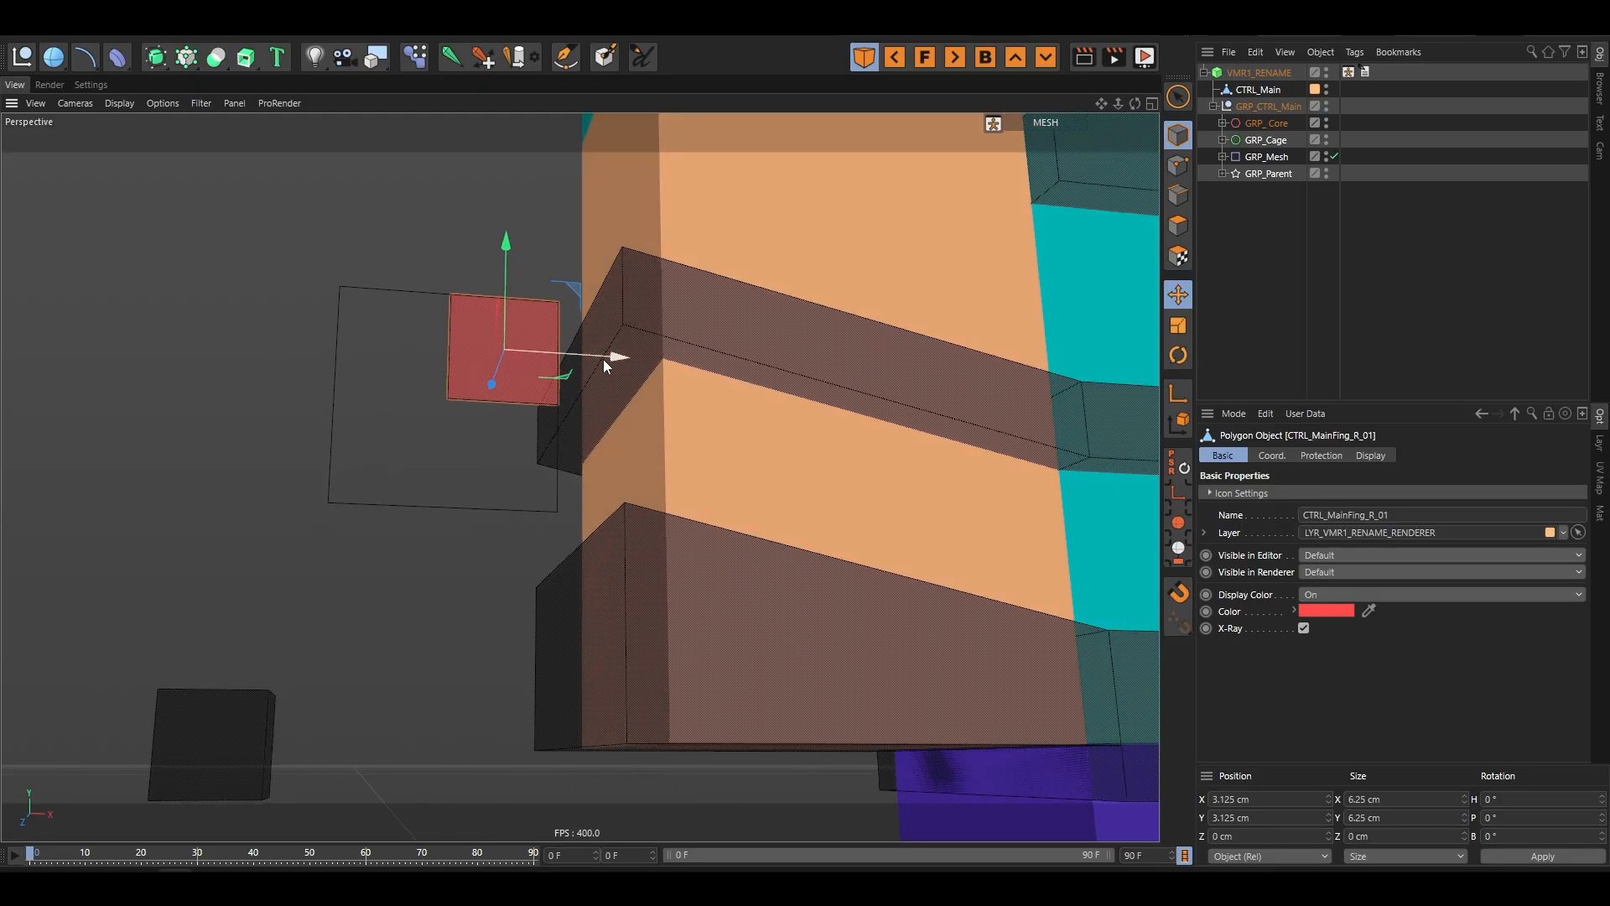
alt+drag(602, 359, 528, 330)
alt+drag(753, 468, 801, 431)
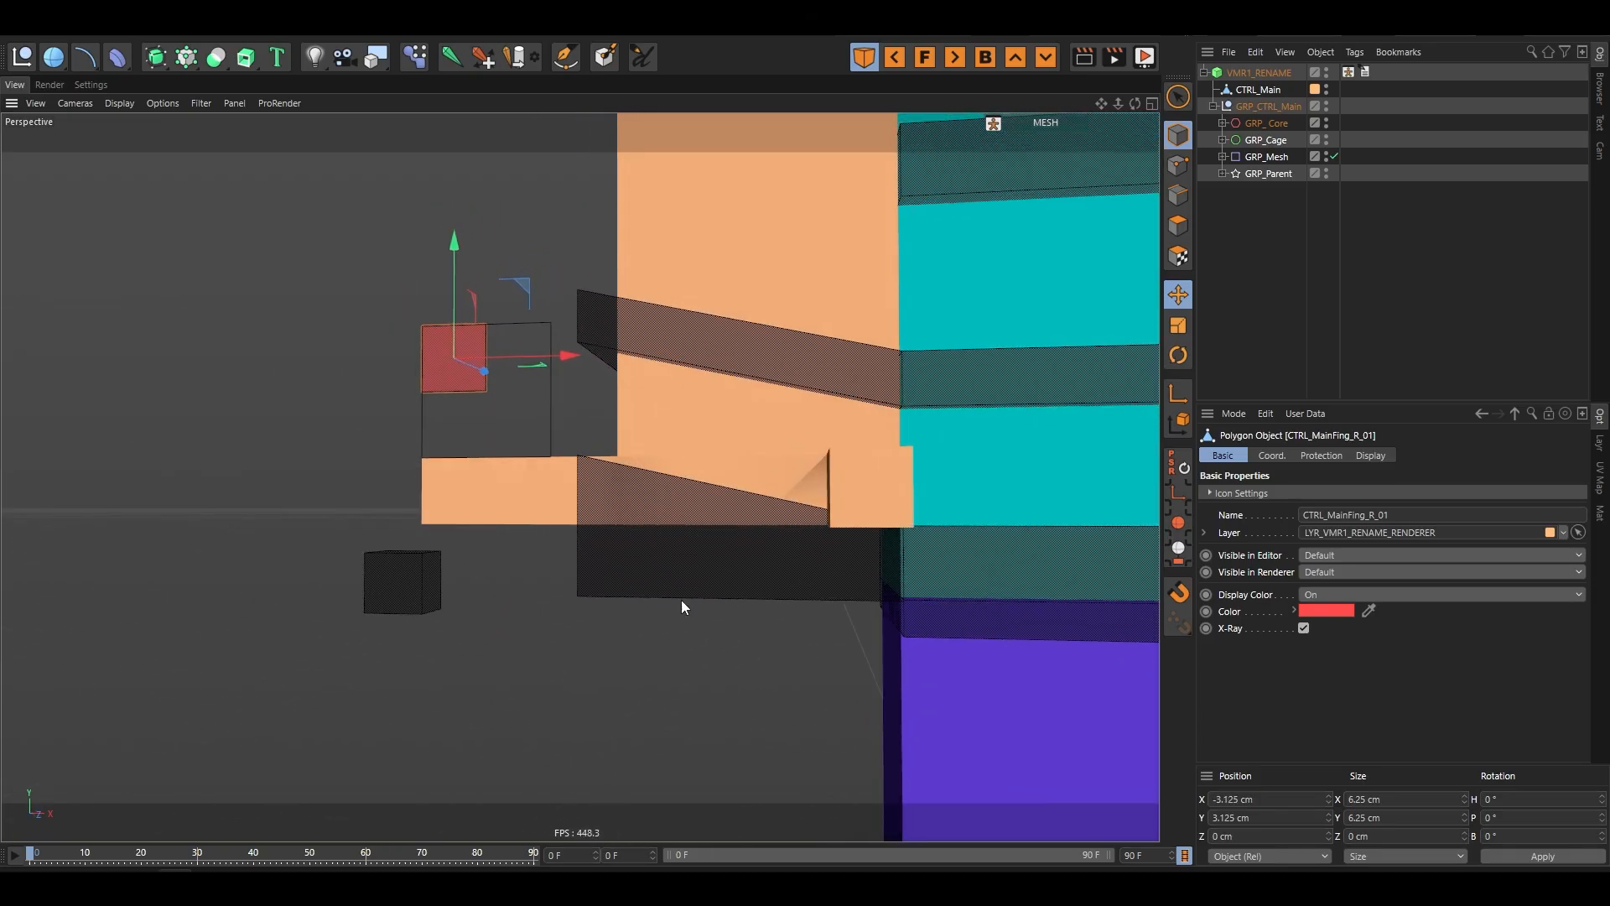
- Add a cube, flatten it to 70 × 76 × 0 cm, and place it by the right hand at X -66.871 cm, Y 70.029 cm
drag(53, 57, 125, 82)
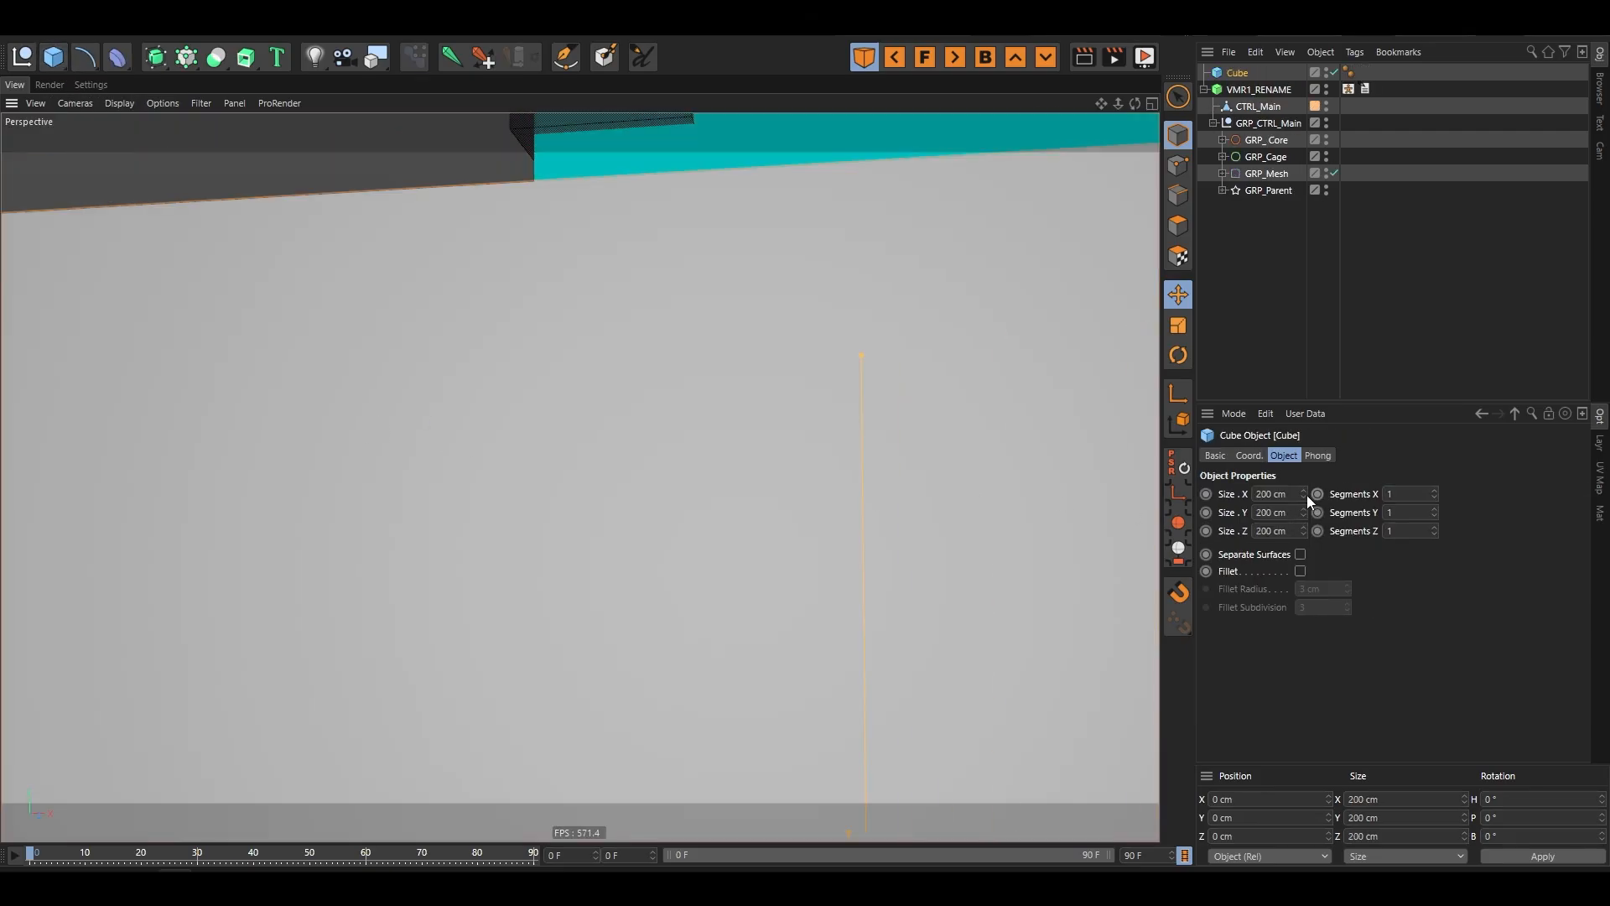
drag(1303, 494, 1303, 555)
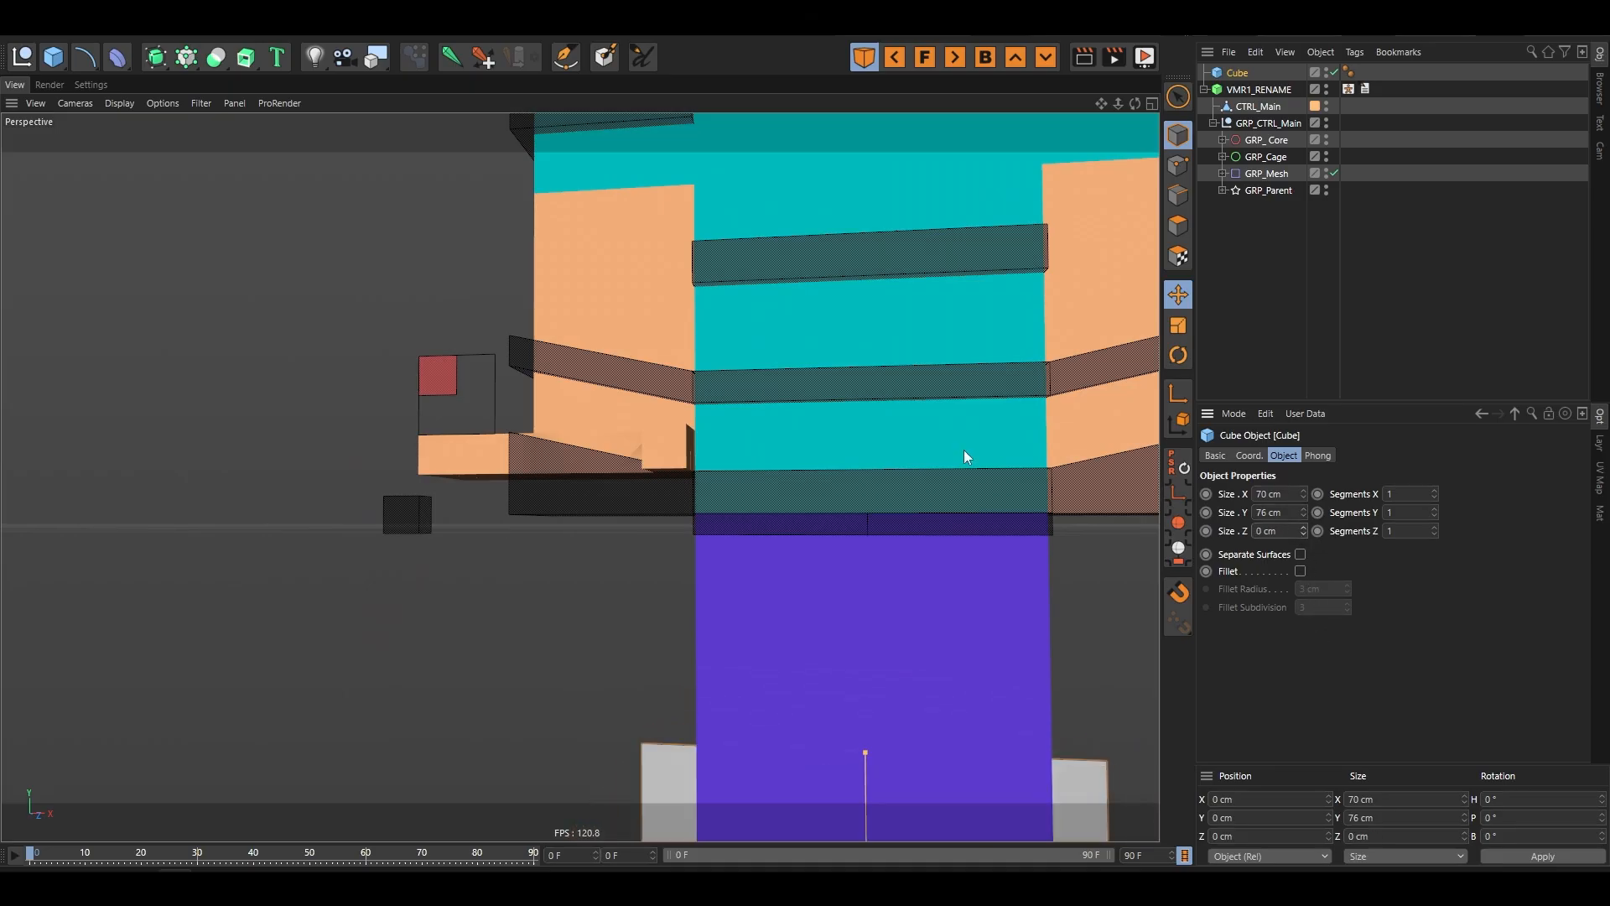
scroll(963, 458, down, 3)
drag(903, 808, 571, 457)
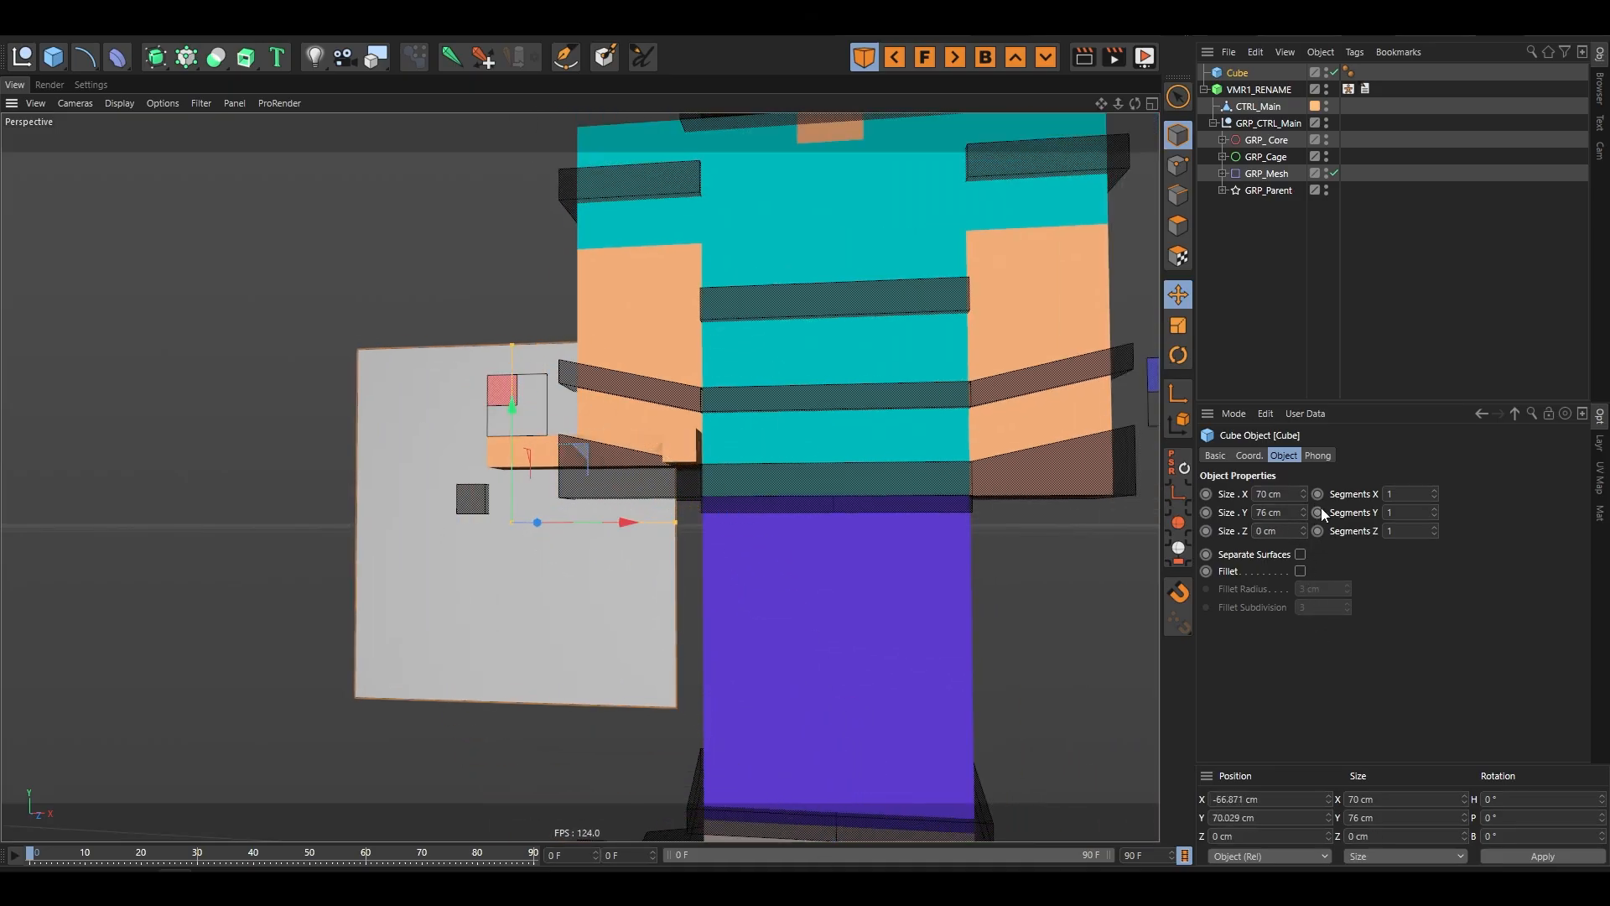
- Reshape the cube into a hand-like block of 22.283 × 8.888 × 25 cm
drag(1304, 530, 1305, 508)
drag(509, 340, 520, 500)
drag(641, 523, 566, 524)
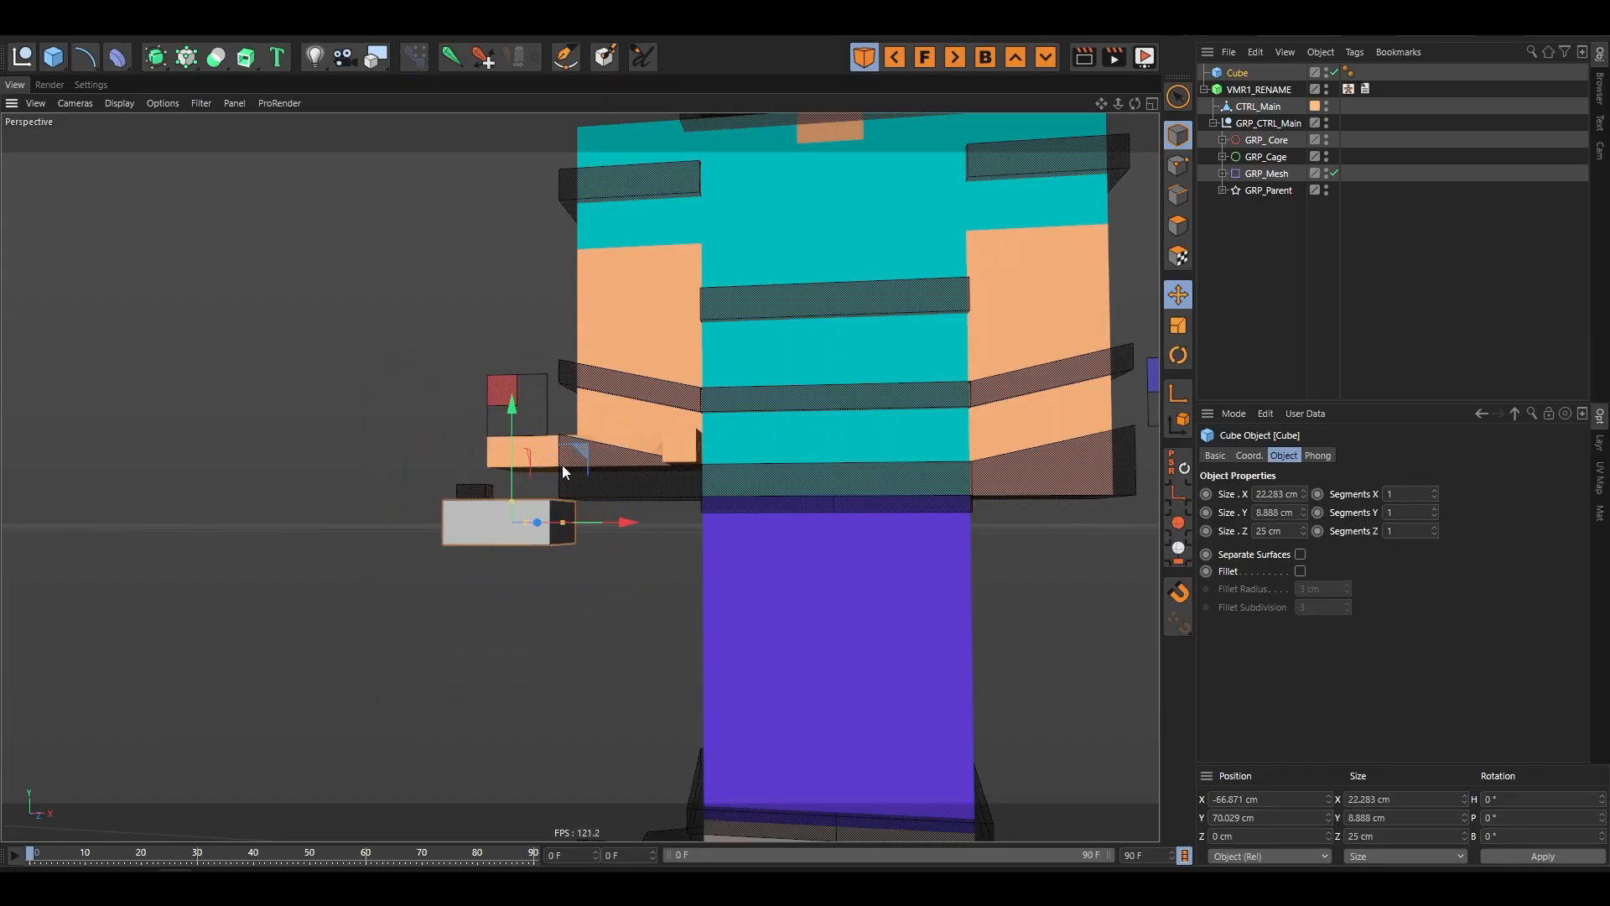
- Move the cube out beyond the right hand to X -110.49 cm, Y 79.951 cm, and delete it
drag(600, 455, 491, 472)
scroll(561, 488, up, 5)
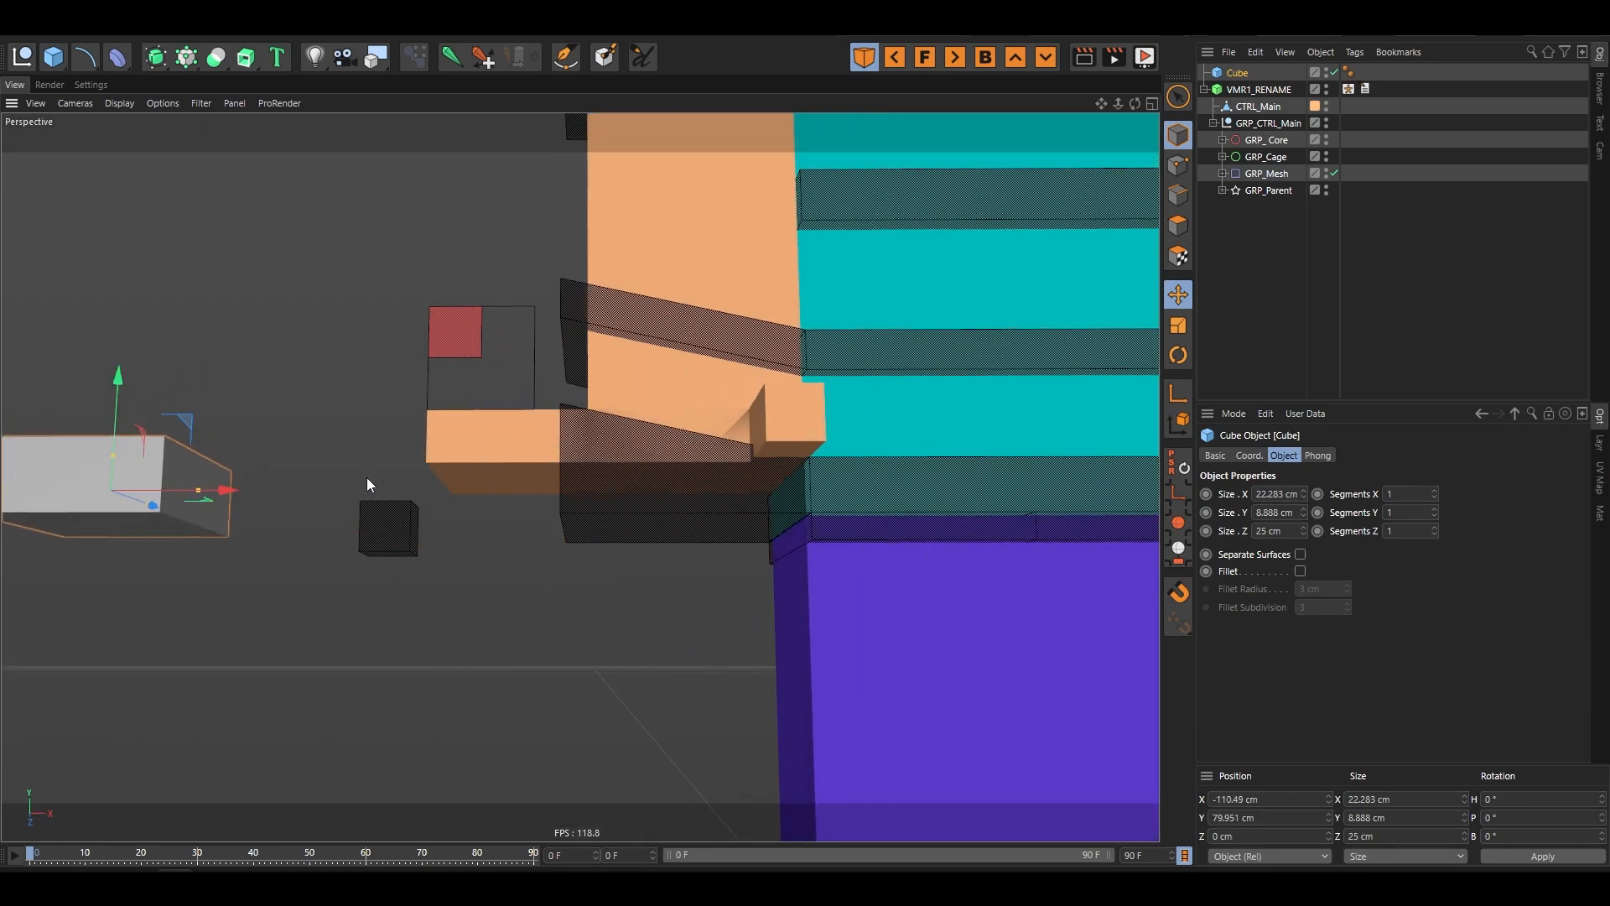
key(Delete)
- Select CTRL_MainFing_R_01 again and slide it back to X 3.125 cm to fold the fingers into the arm
scroll(541, 430, up, 2)
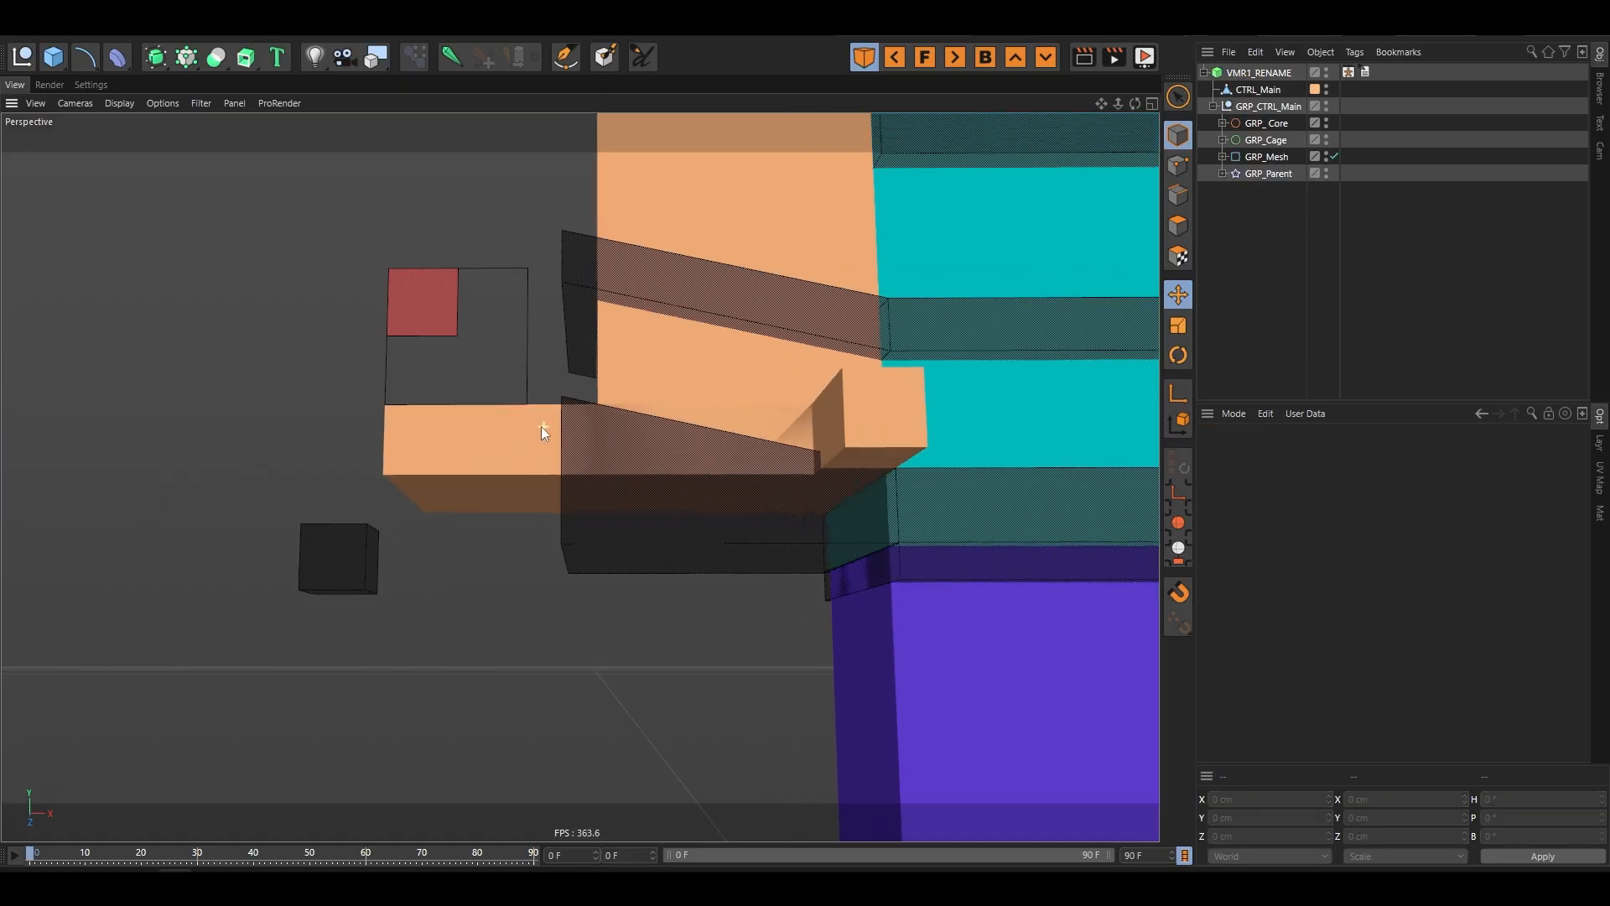
scroll(541, 426, up, 2)
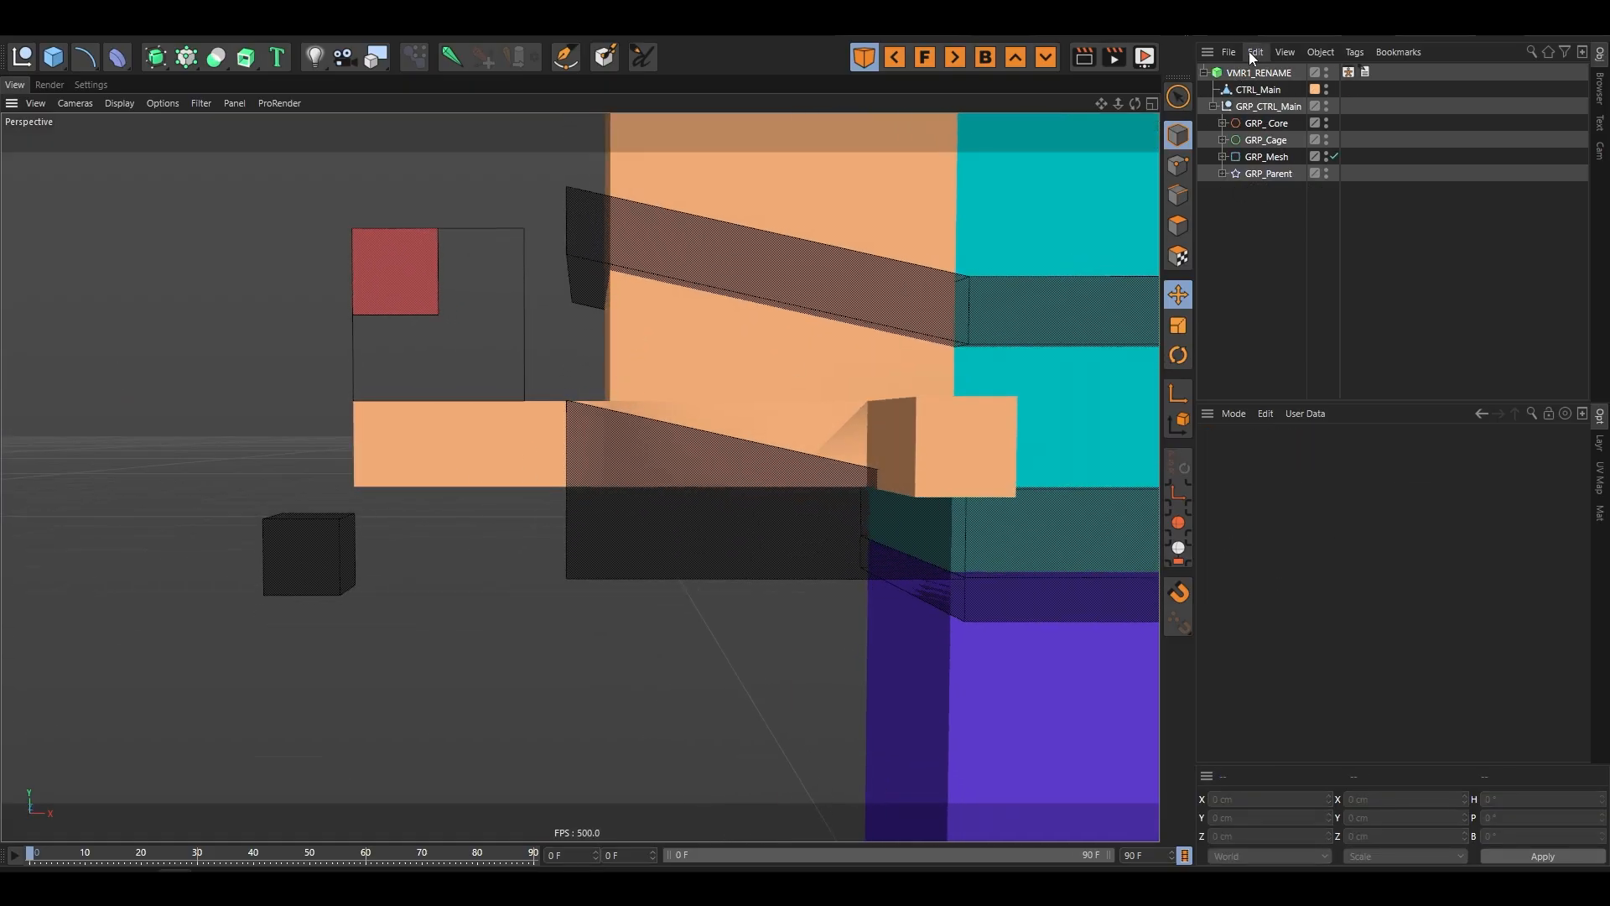
scroll(390, 365, up, 2)
click(390, 365)
scroll(305, 259, down, 3)
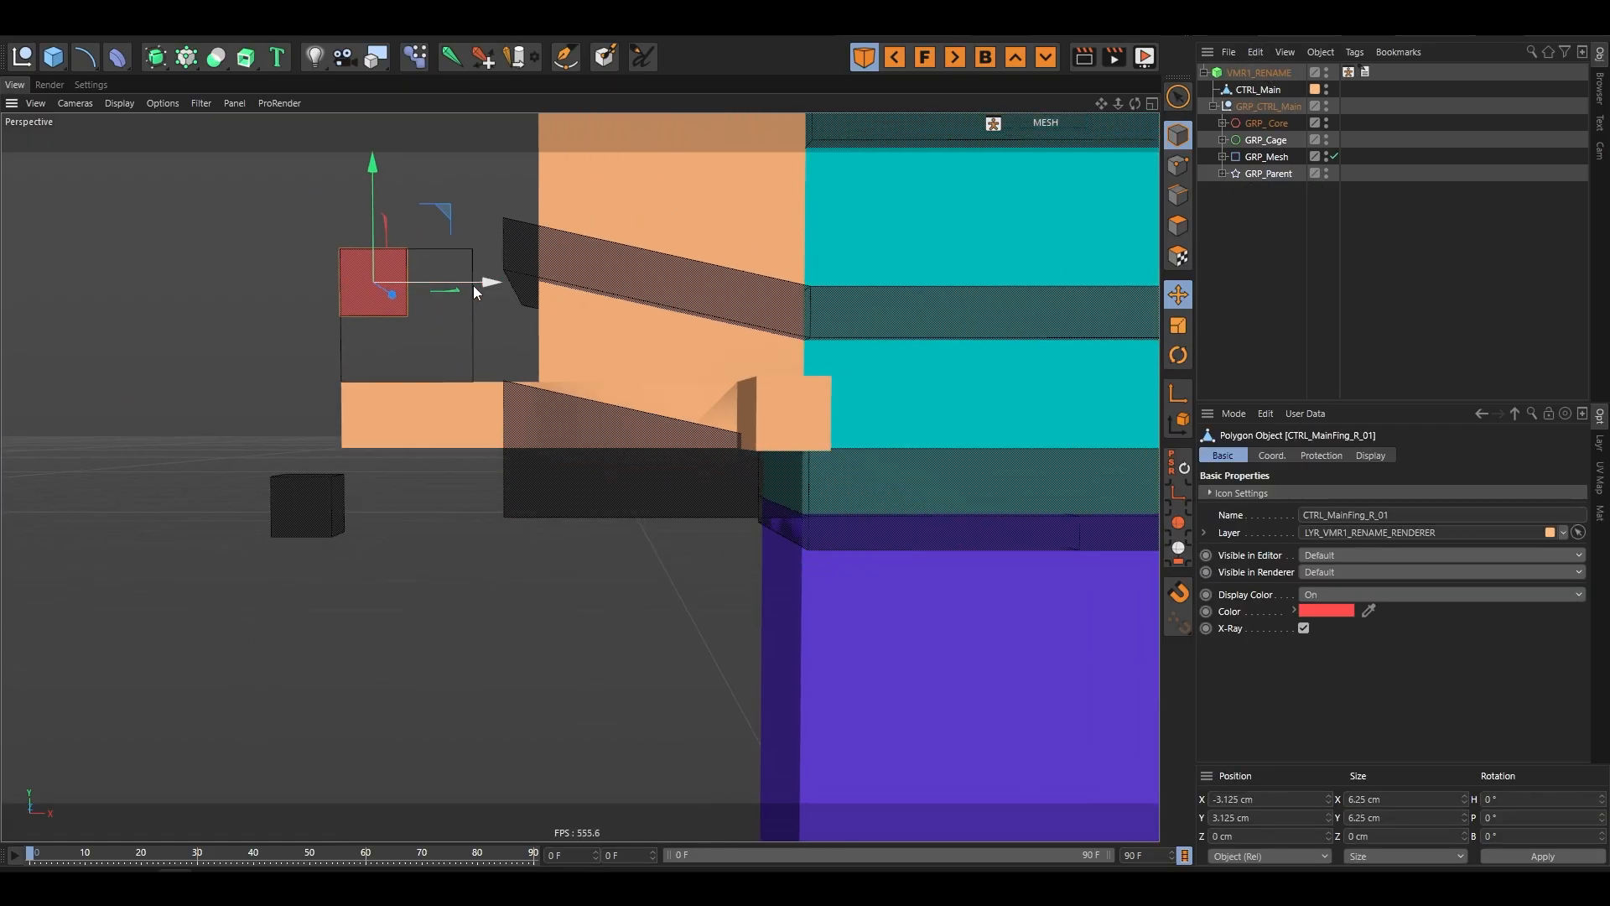
drag(475, 286, 700, 281)
- Display the model with Gouraud Shading (Lines) and view the closed right arm's mesh up close
alt+drag(574, 327, 607, 348)
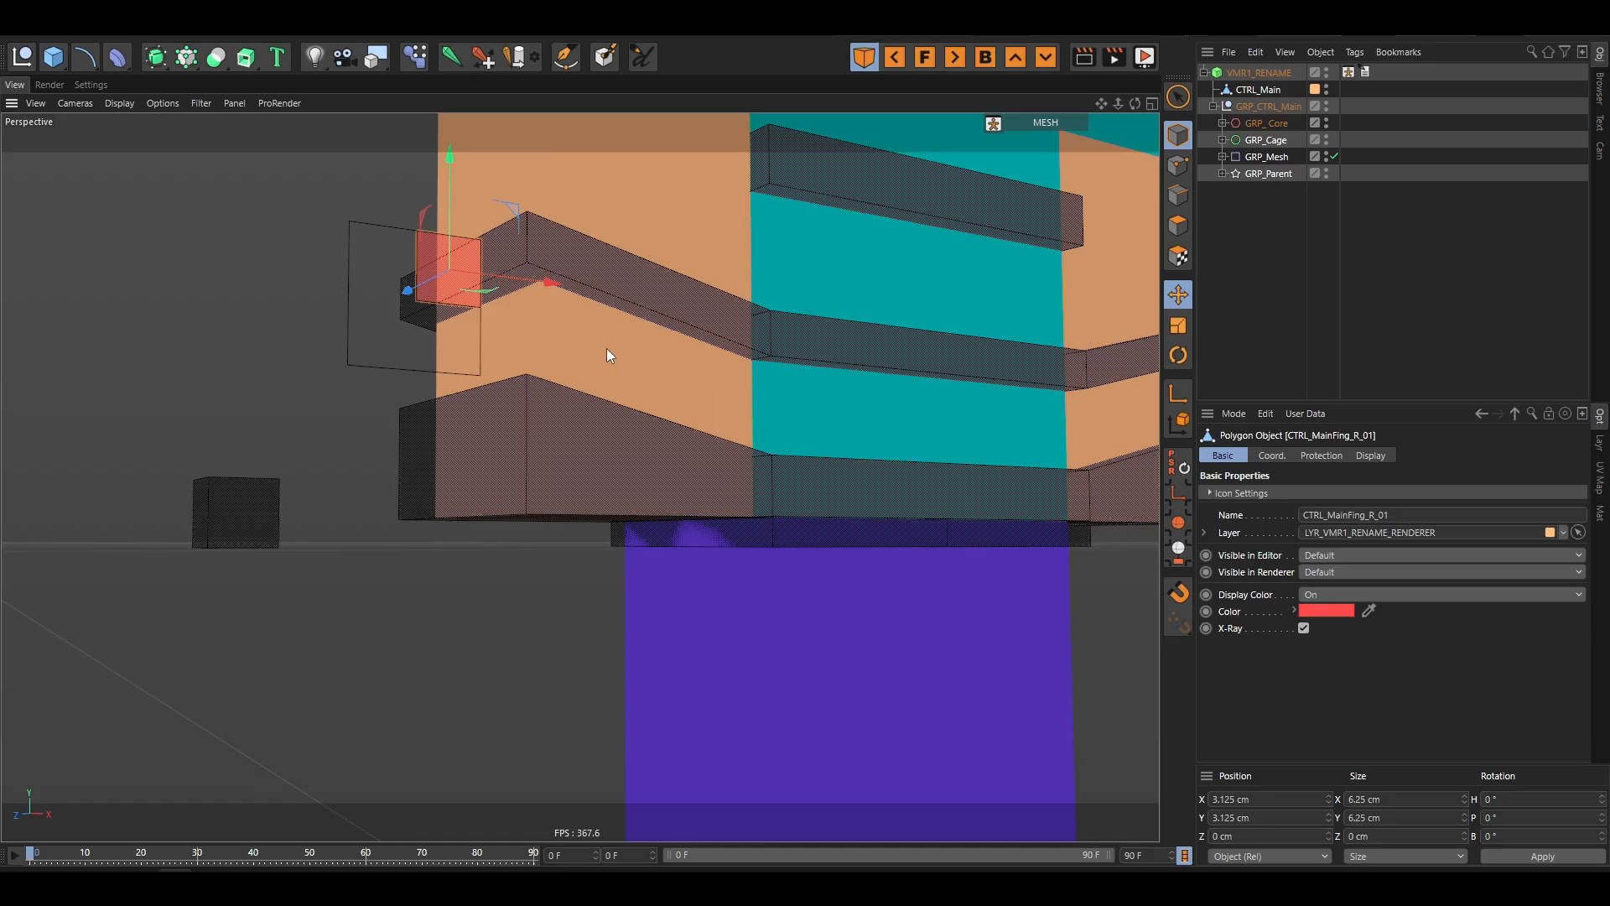
key(n)
key(b)
scroll(550, 282, up, 3)
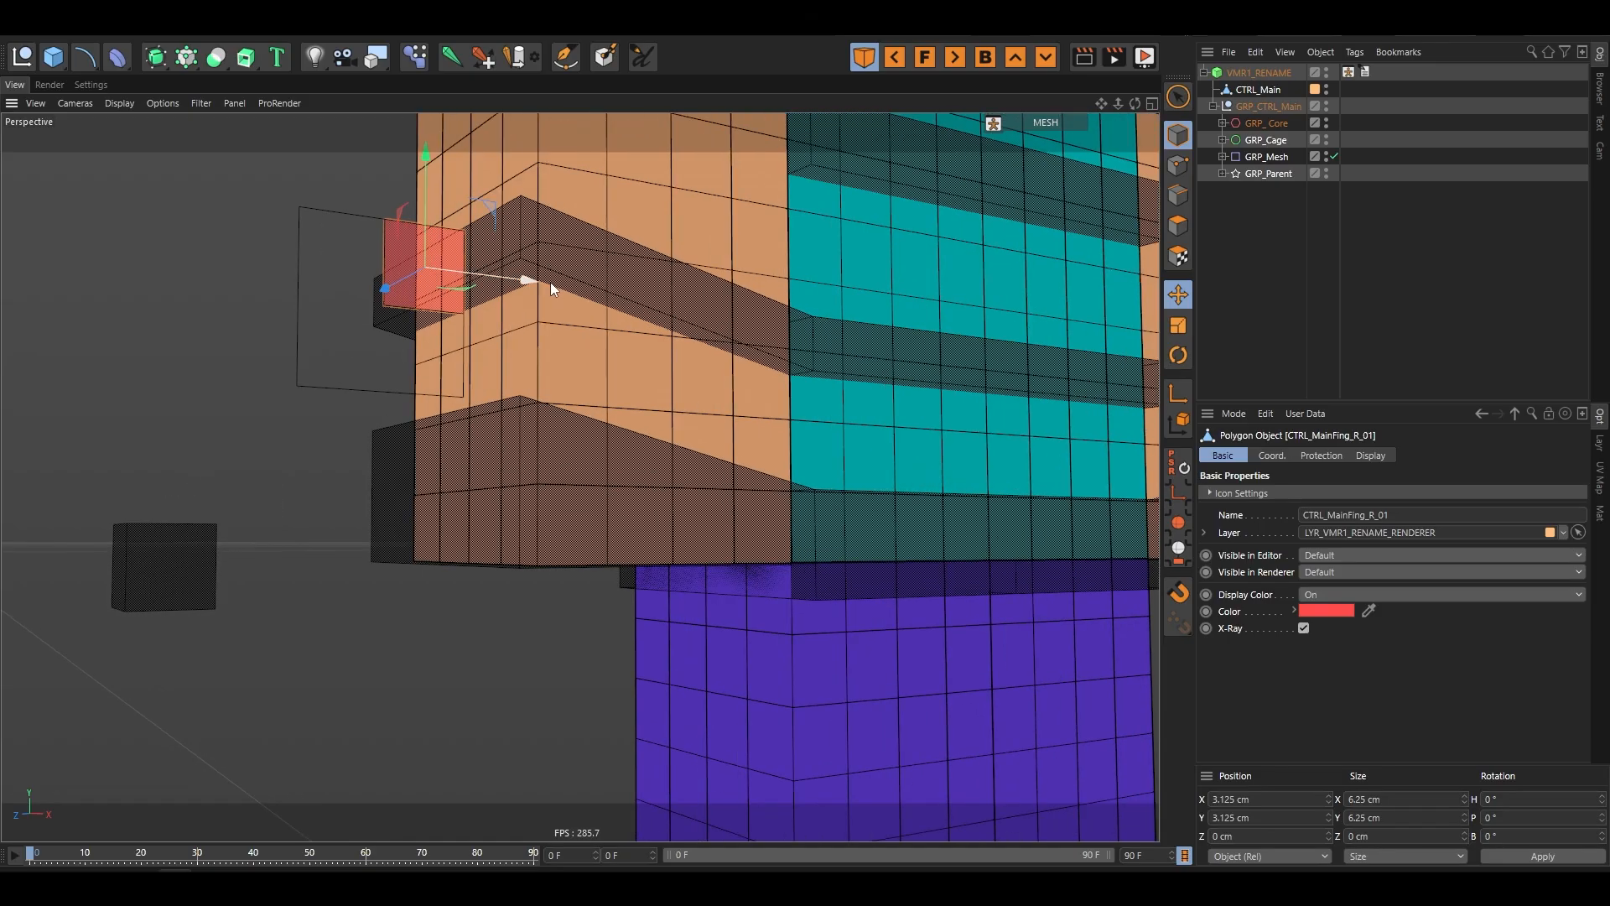
mouse_move(550, 282)
alt+mouse_down()
mouse_move(557, 226)
mouse_move(561, 254)
alt+mouse_up()
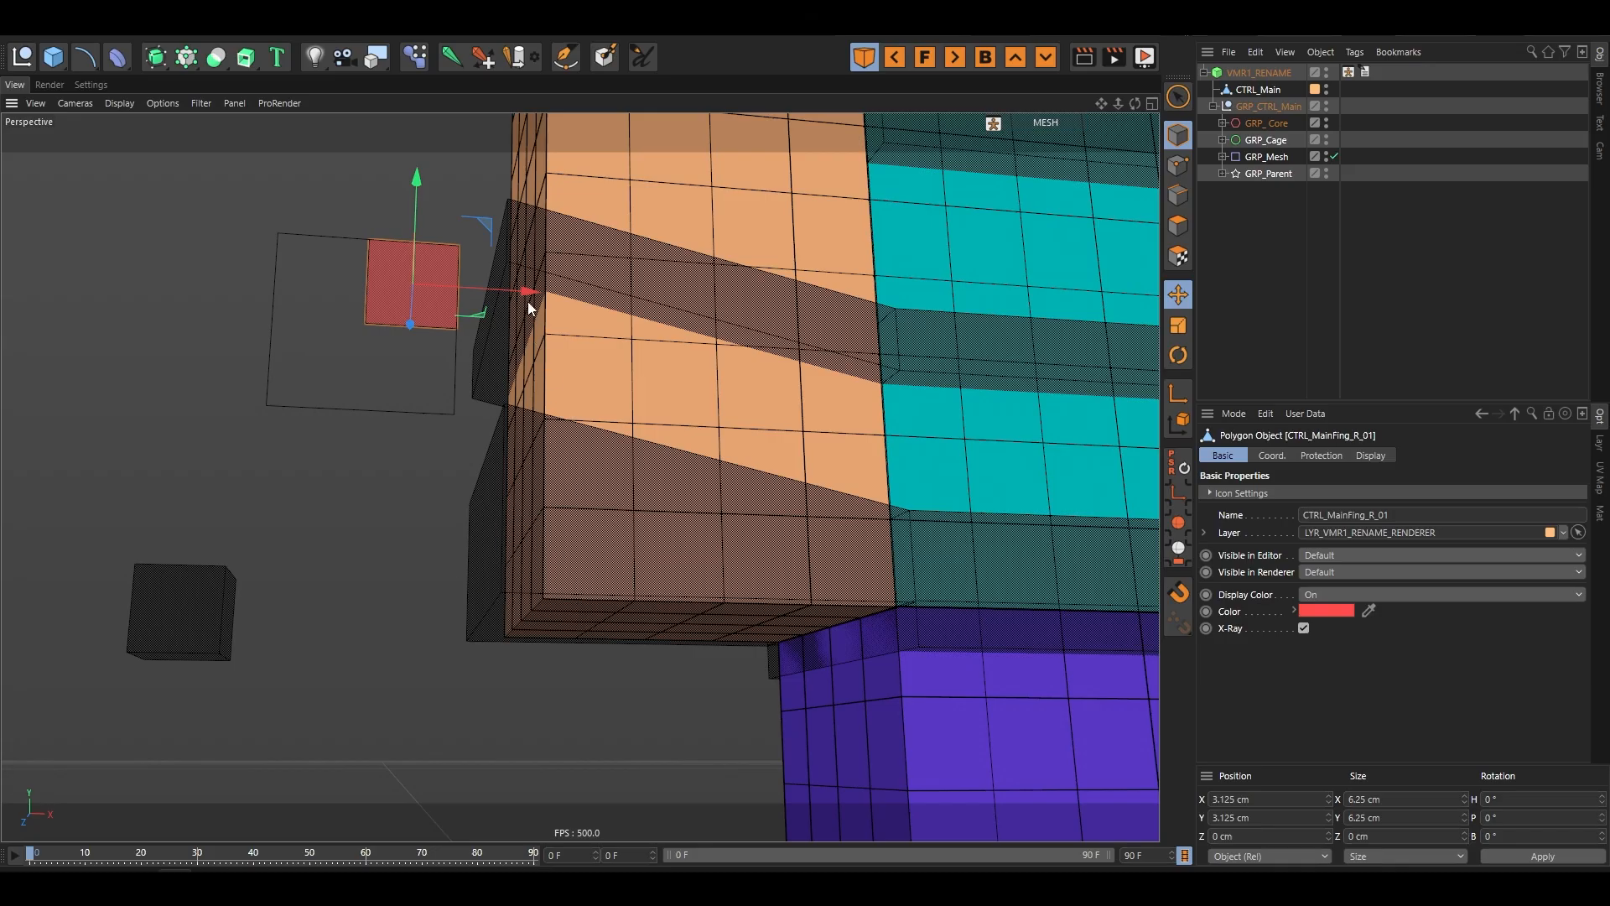
- Try unfolding the right hand with CTRL_MainFing_R_01 in the lines display, inspect it, and slide the controller back to X 3.125 cm
drag(527, 300, 419, 326)
alt+drag(786, 398, 723, 461)
alt+drag(387, 505, 391, 474)
drag(404, 317, 477, 361)
scroll(560, 307, down, 3)
scroll(453, 335, up, 3)
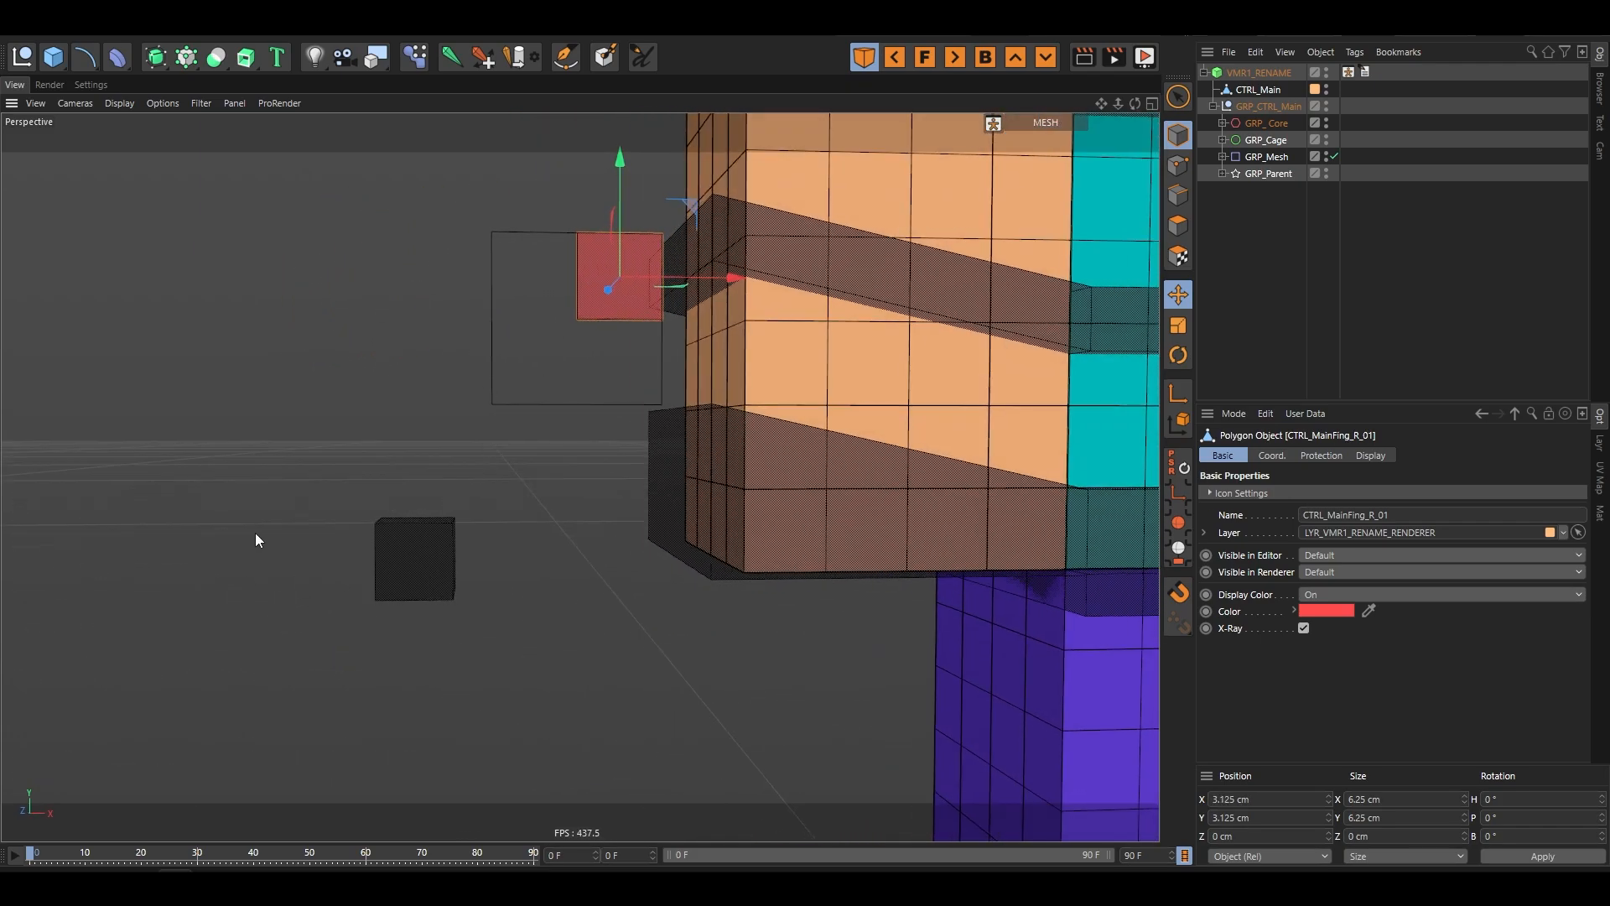
scroll(255, 532, down, 5)
scroll(443, 373, up, 4)
alt+drag(393, 461, 495, 436)
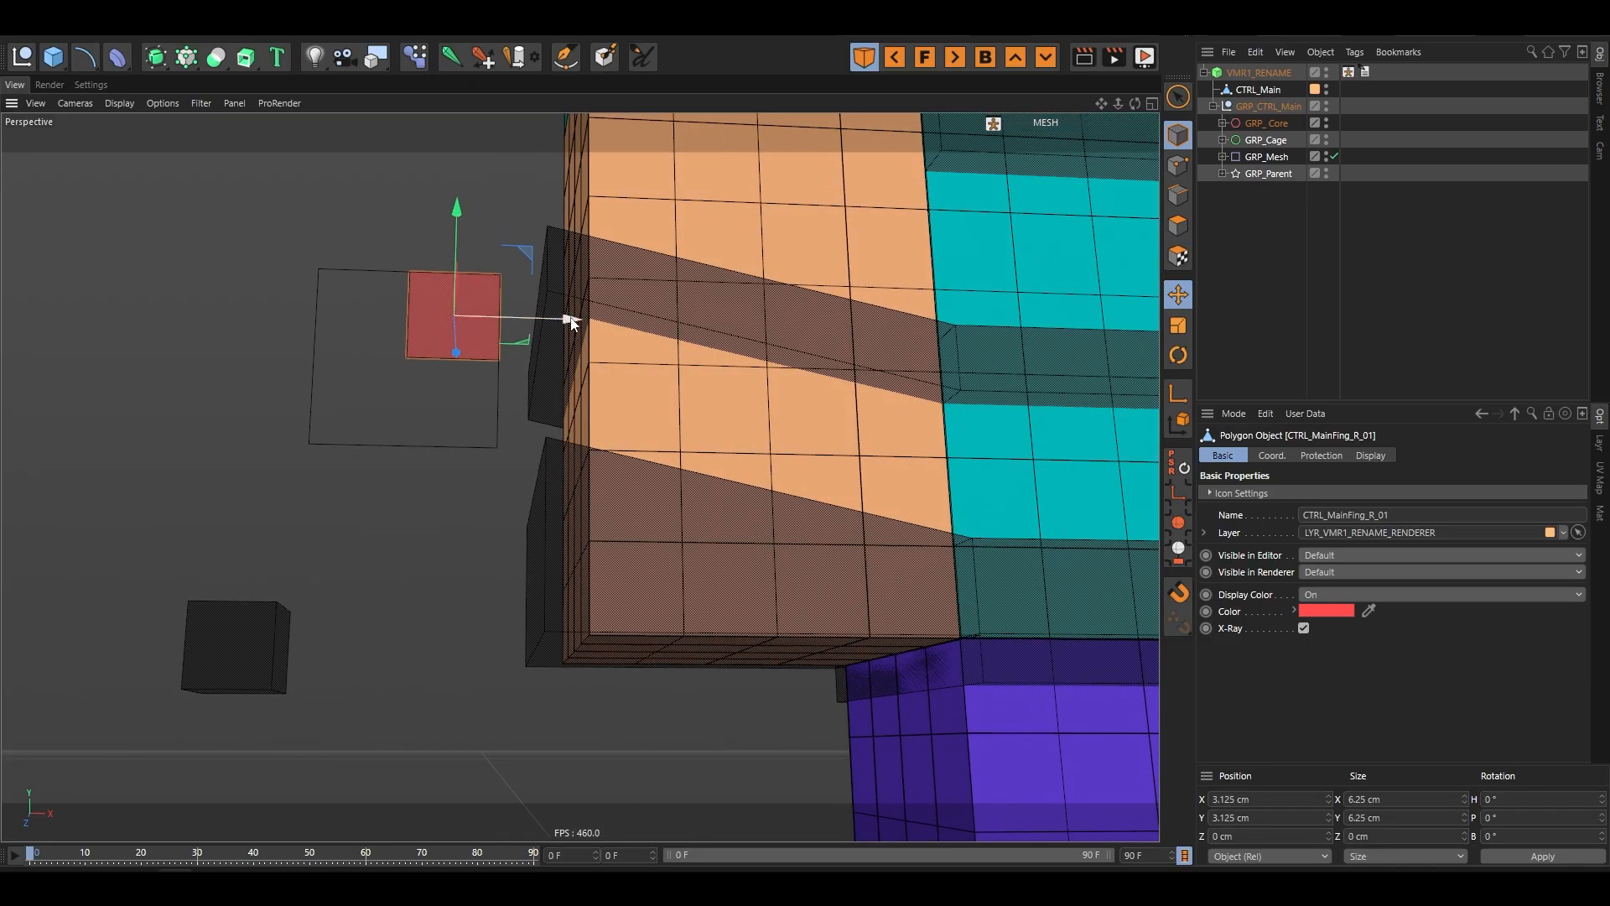
- Move CTRL_MainFing_R_01 to X -3.125 cm, Y -3.125 cm to unfold the right hand and bend its fingers downward
drag(555, 324, 477, 285)
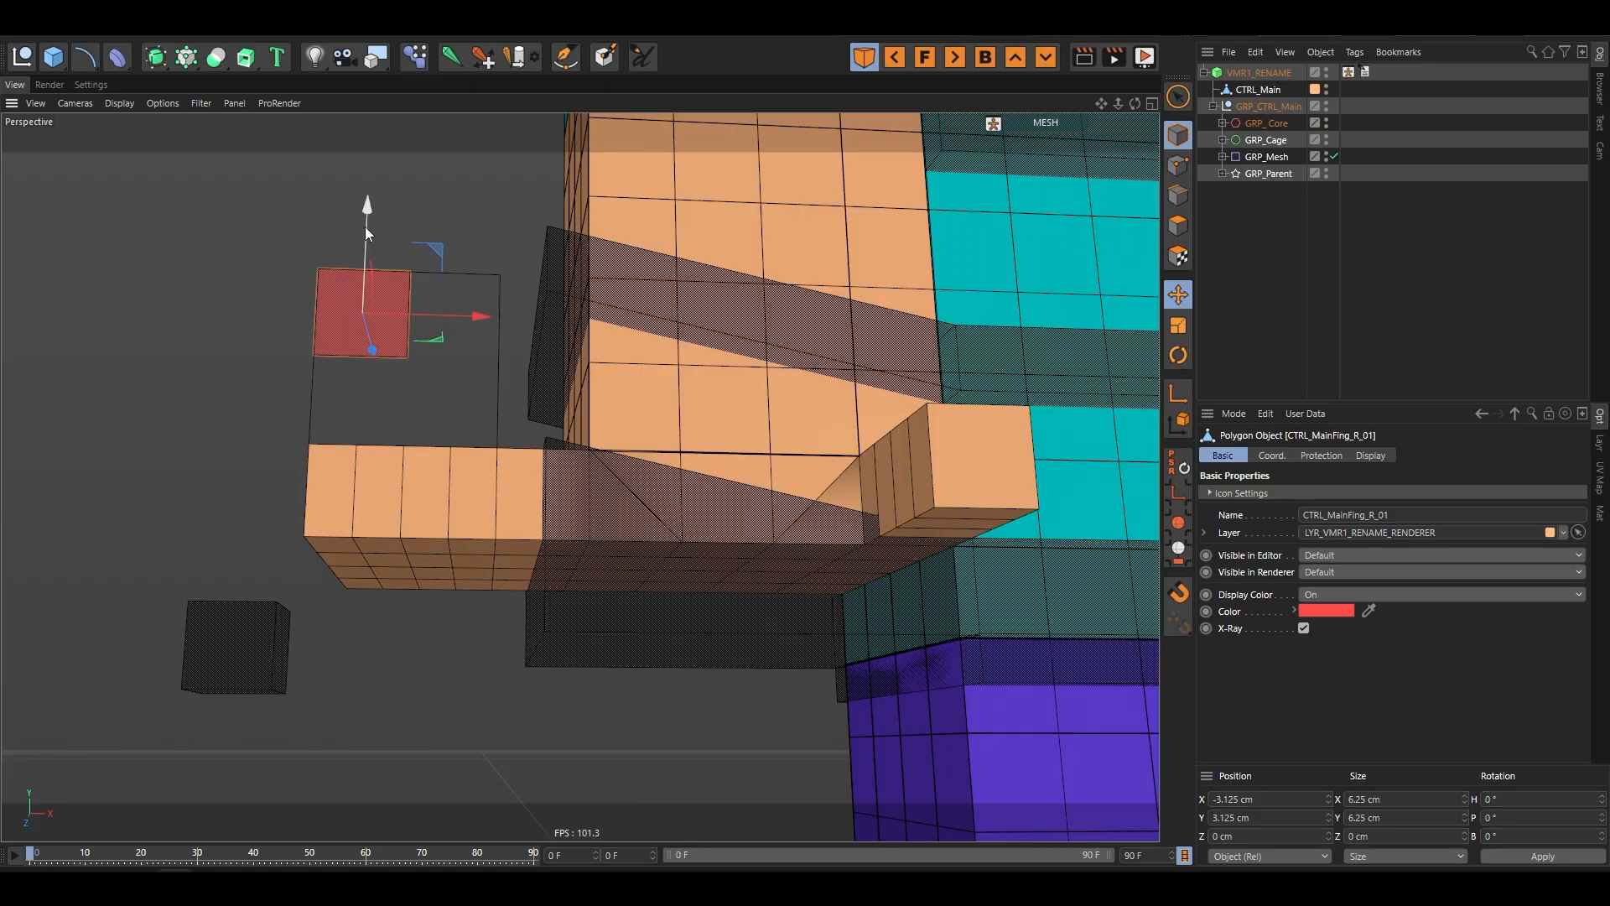
drag(364, 227, 447, 351)
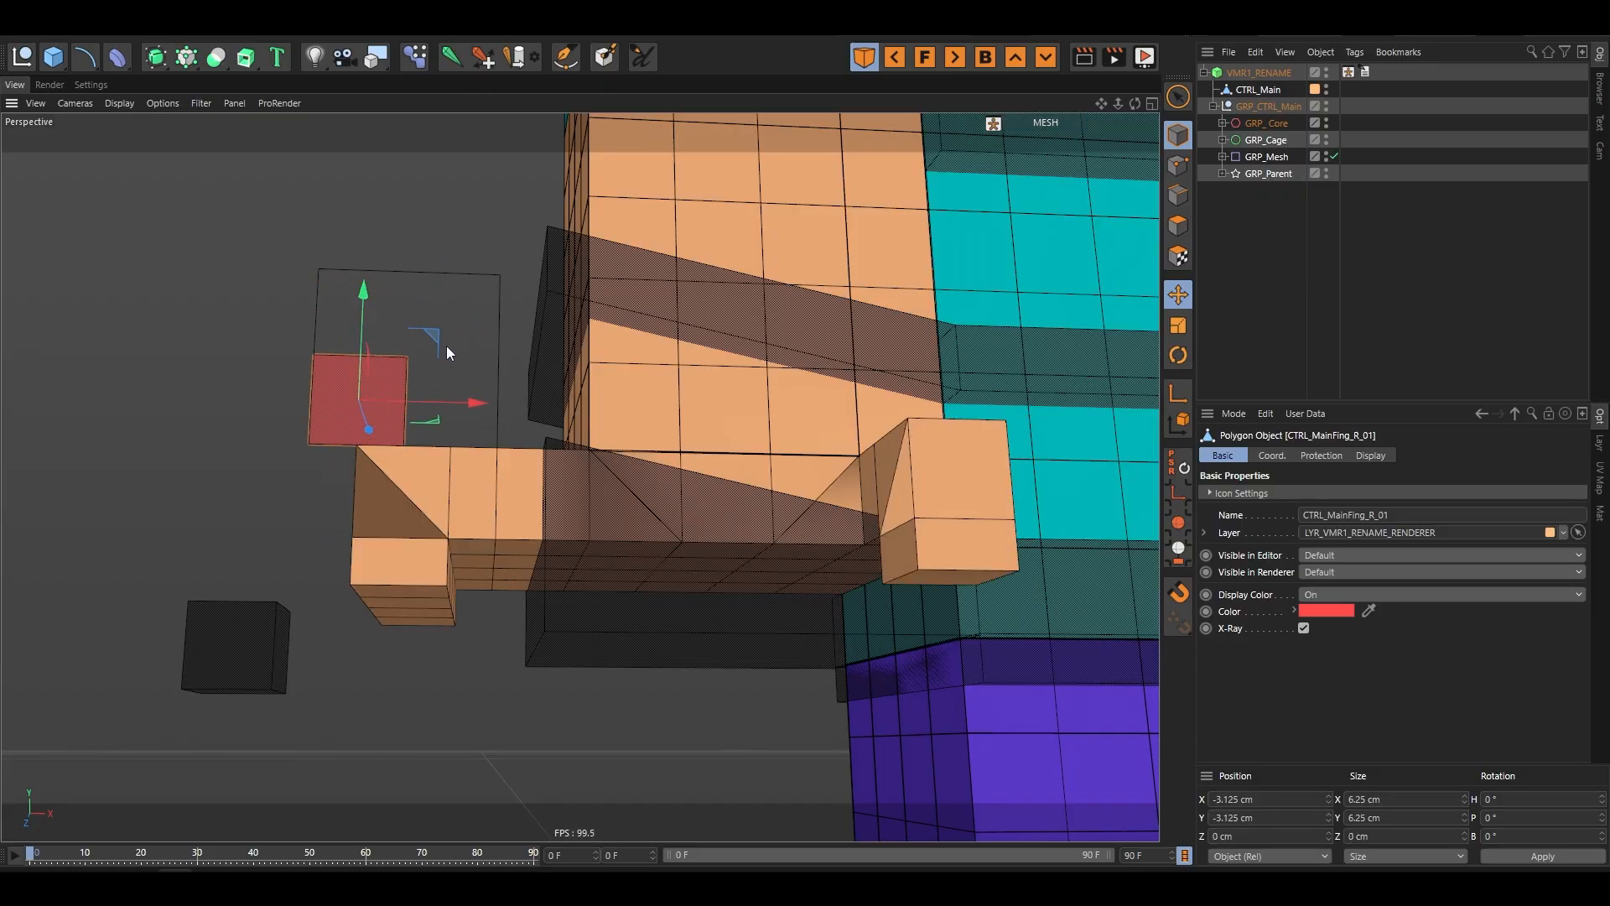
scroll(421, 493, up, 2)
alt+drag(385, 529, 406, 573)
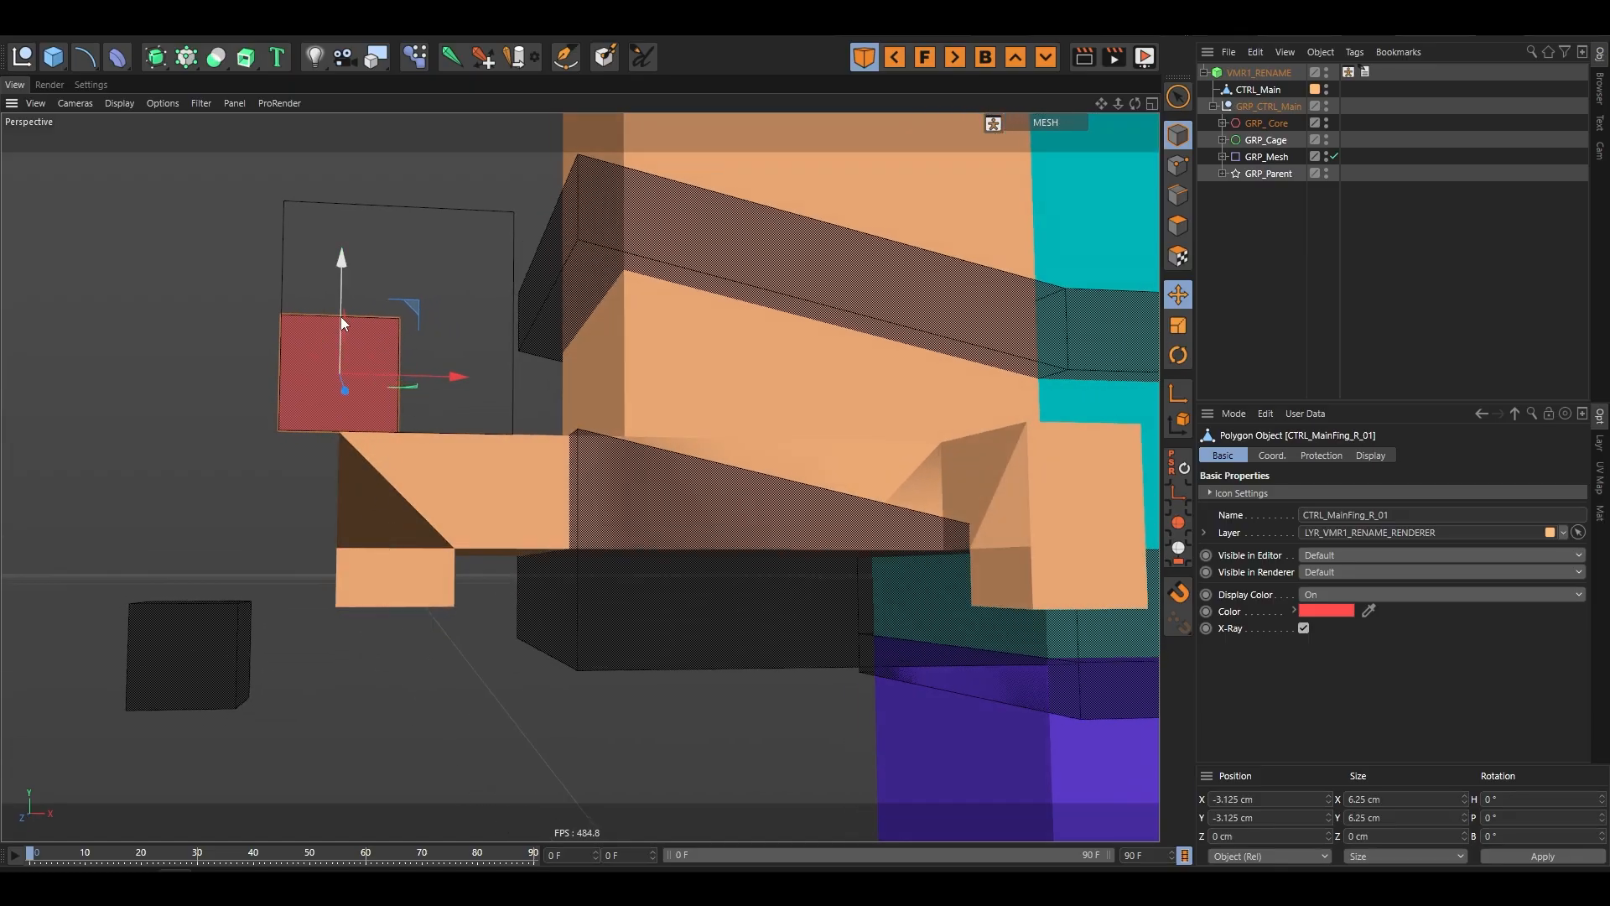
- Raise the main finger controller to Y -1.774 cm, inspect the partly curled fingers, and straighten them by moving it to Y 3.125 cm
drag(341, 315, 334, 298)
key(r)
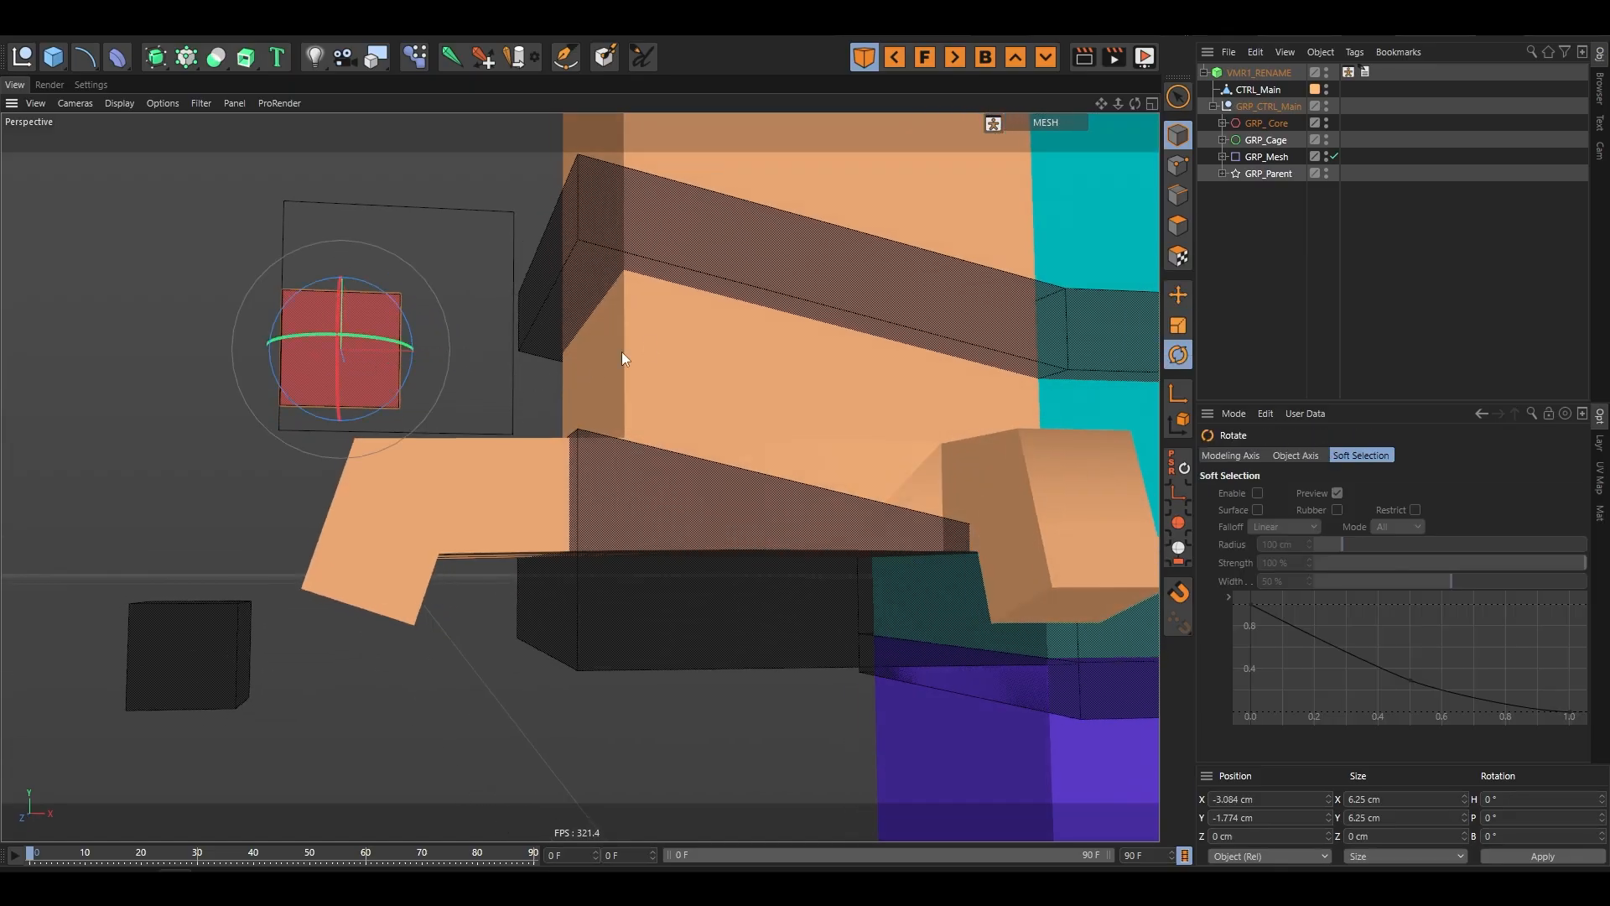
alt+drag(537, 342, 368, 420)
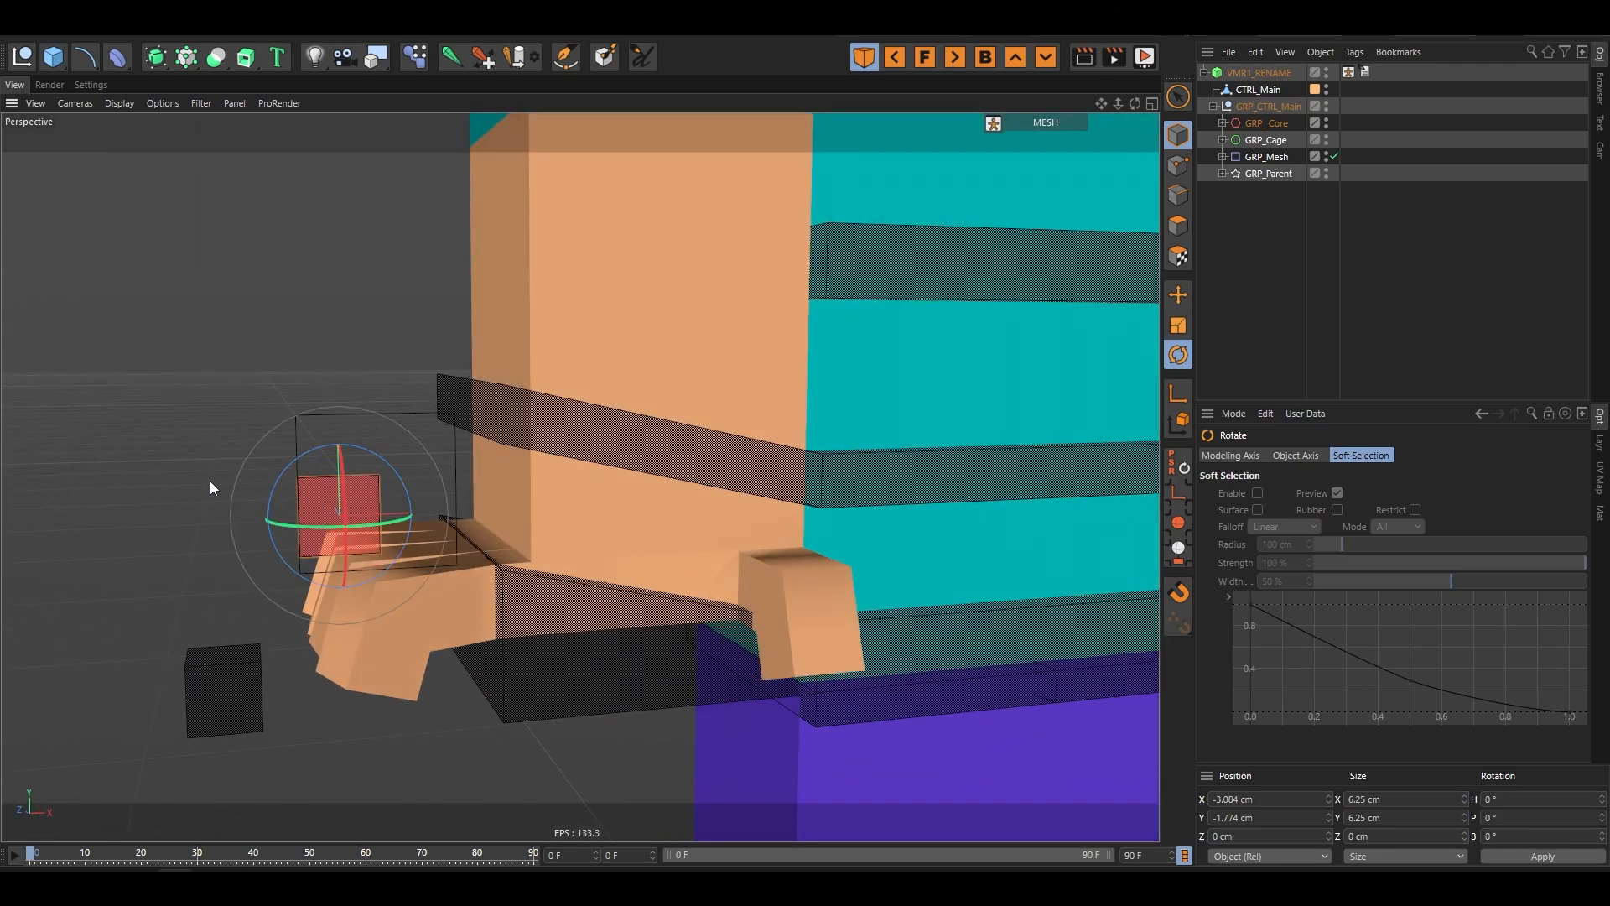
key(e)
click(186, 536)
drag(343, 544, 419, 411)
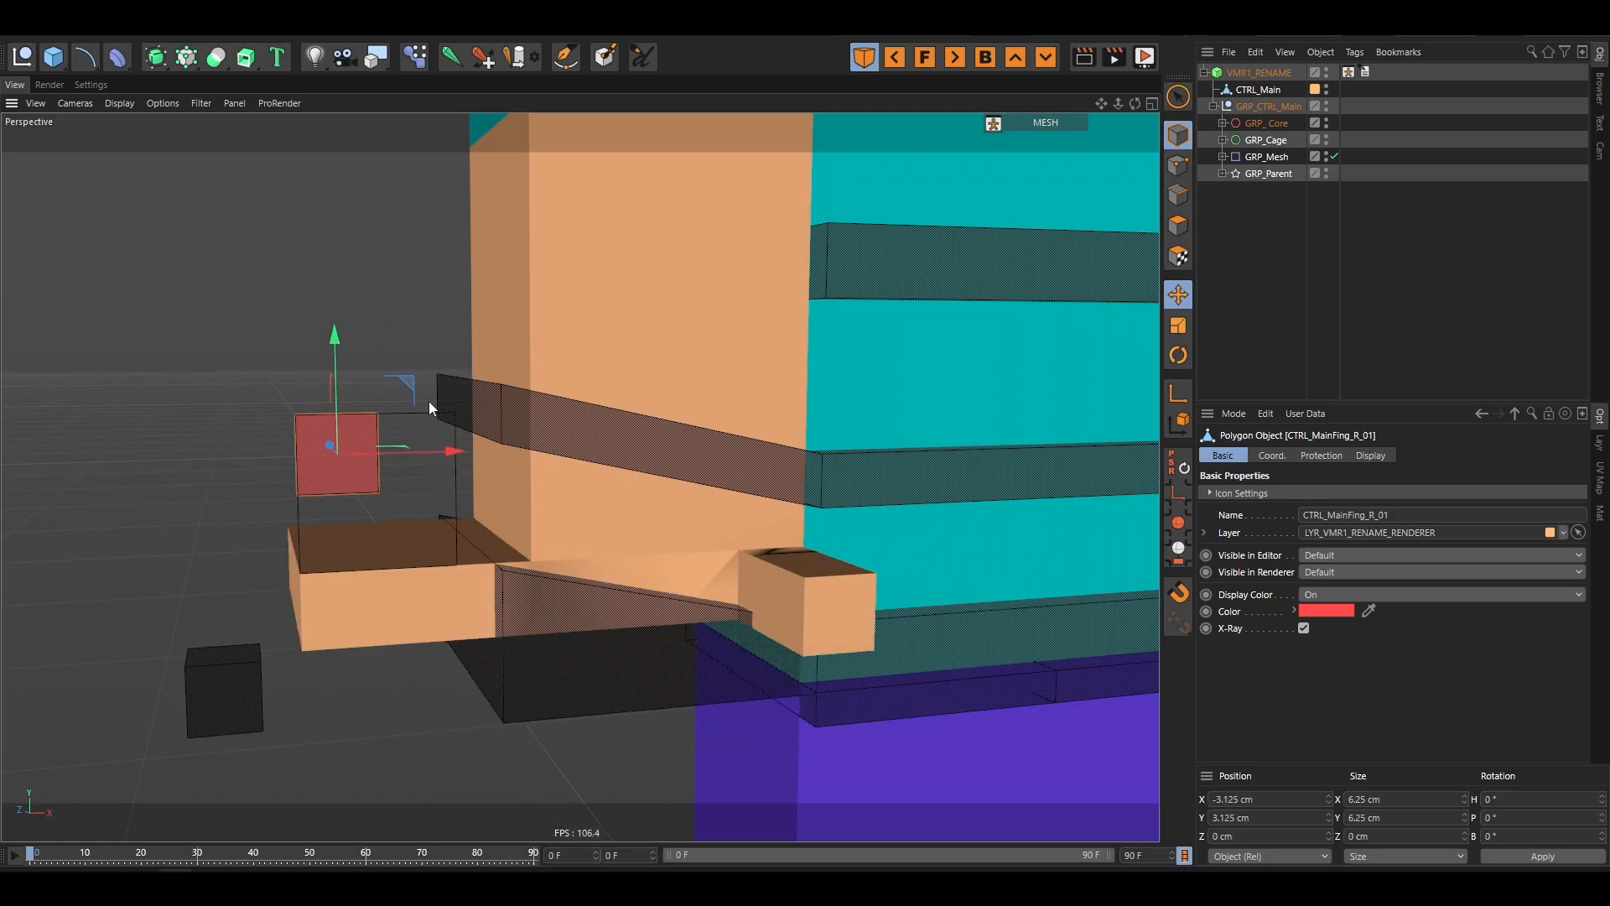
- View the individual finger controllers of the right hand from an angle and select the thumb controller CTRL_Thumb_R_01
double_click(329, 437)
alt+drag(210, 543, 187, 495)
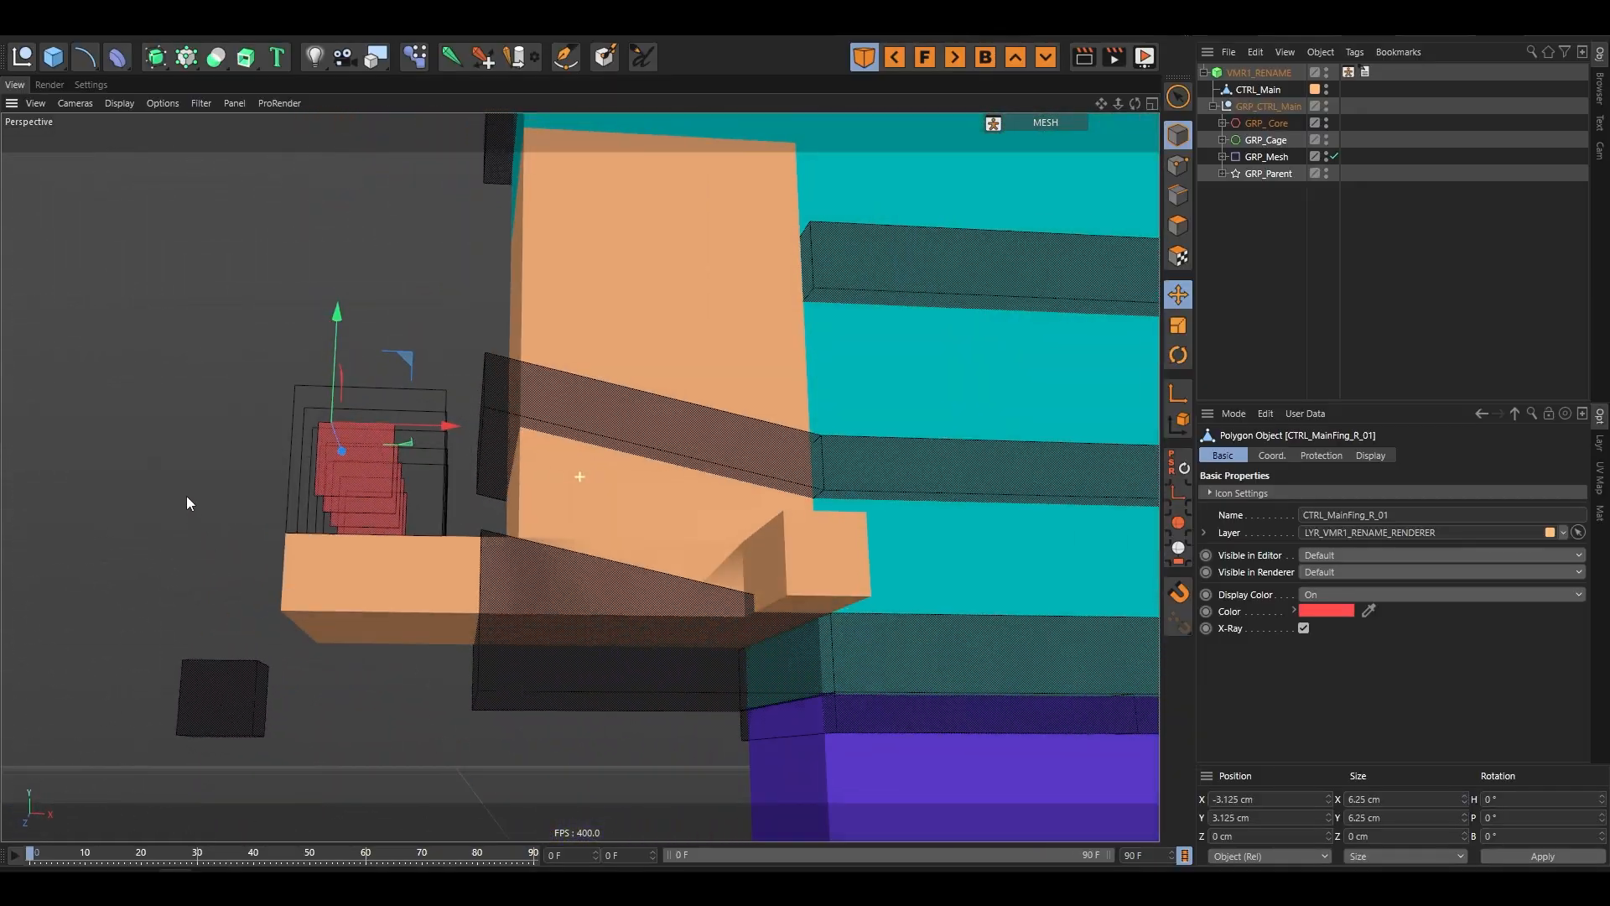
click(379, 481)
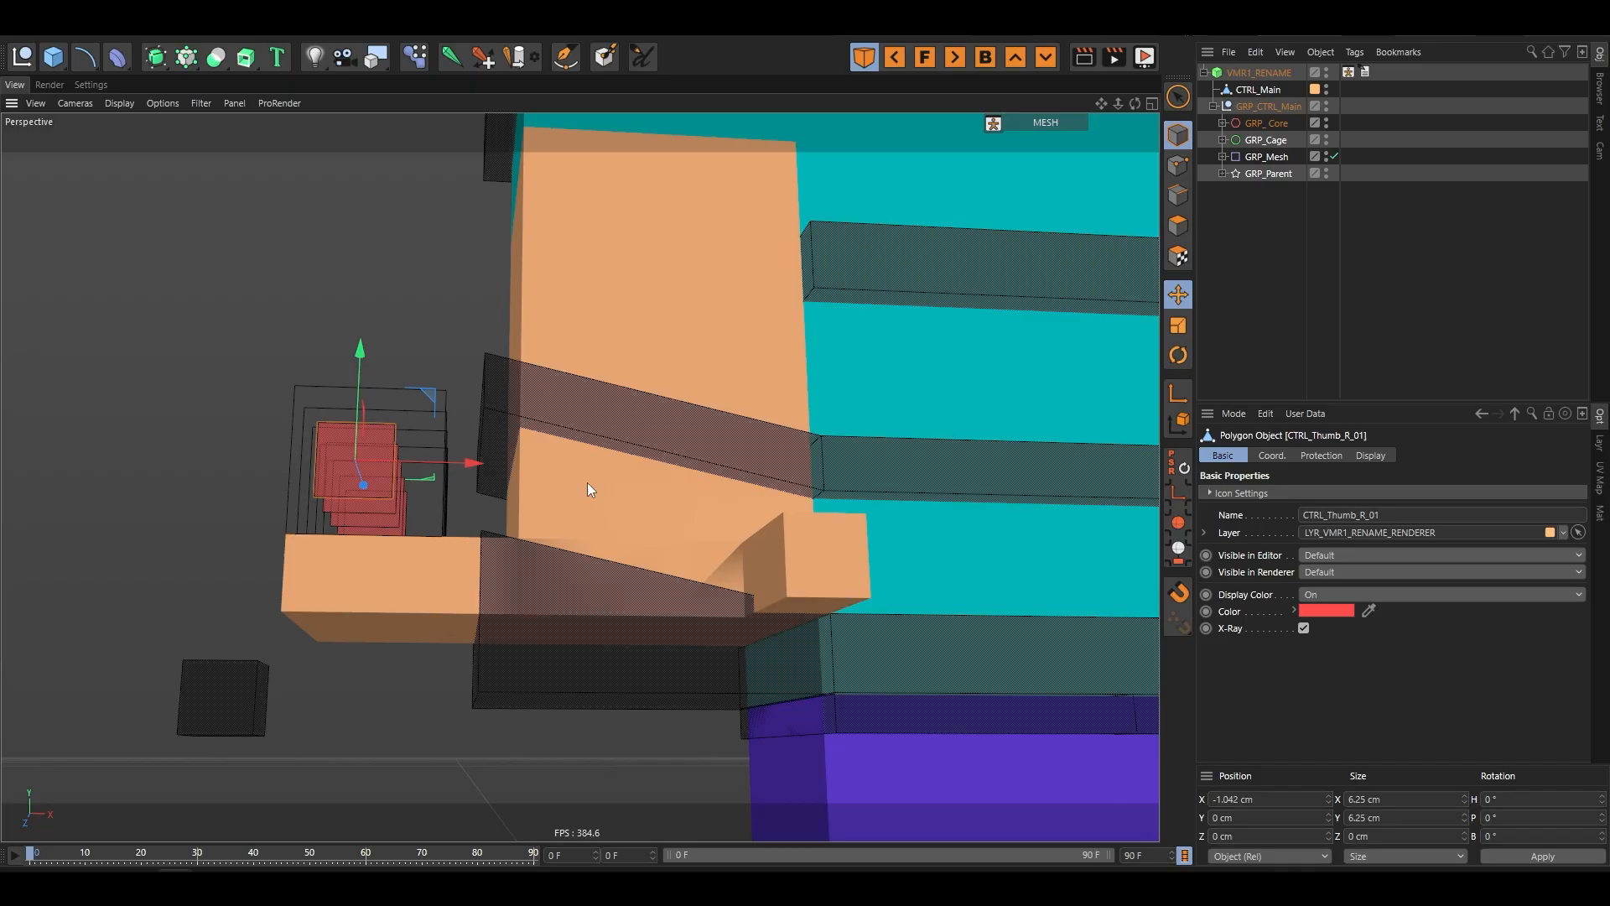
alt+drag(313, 571, 305, 430)
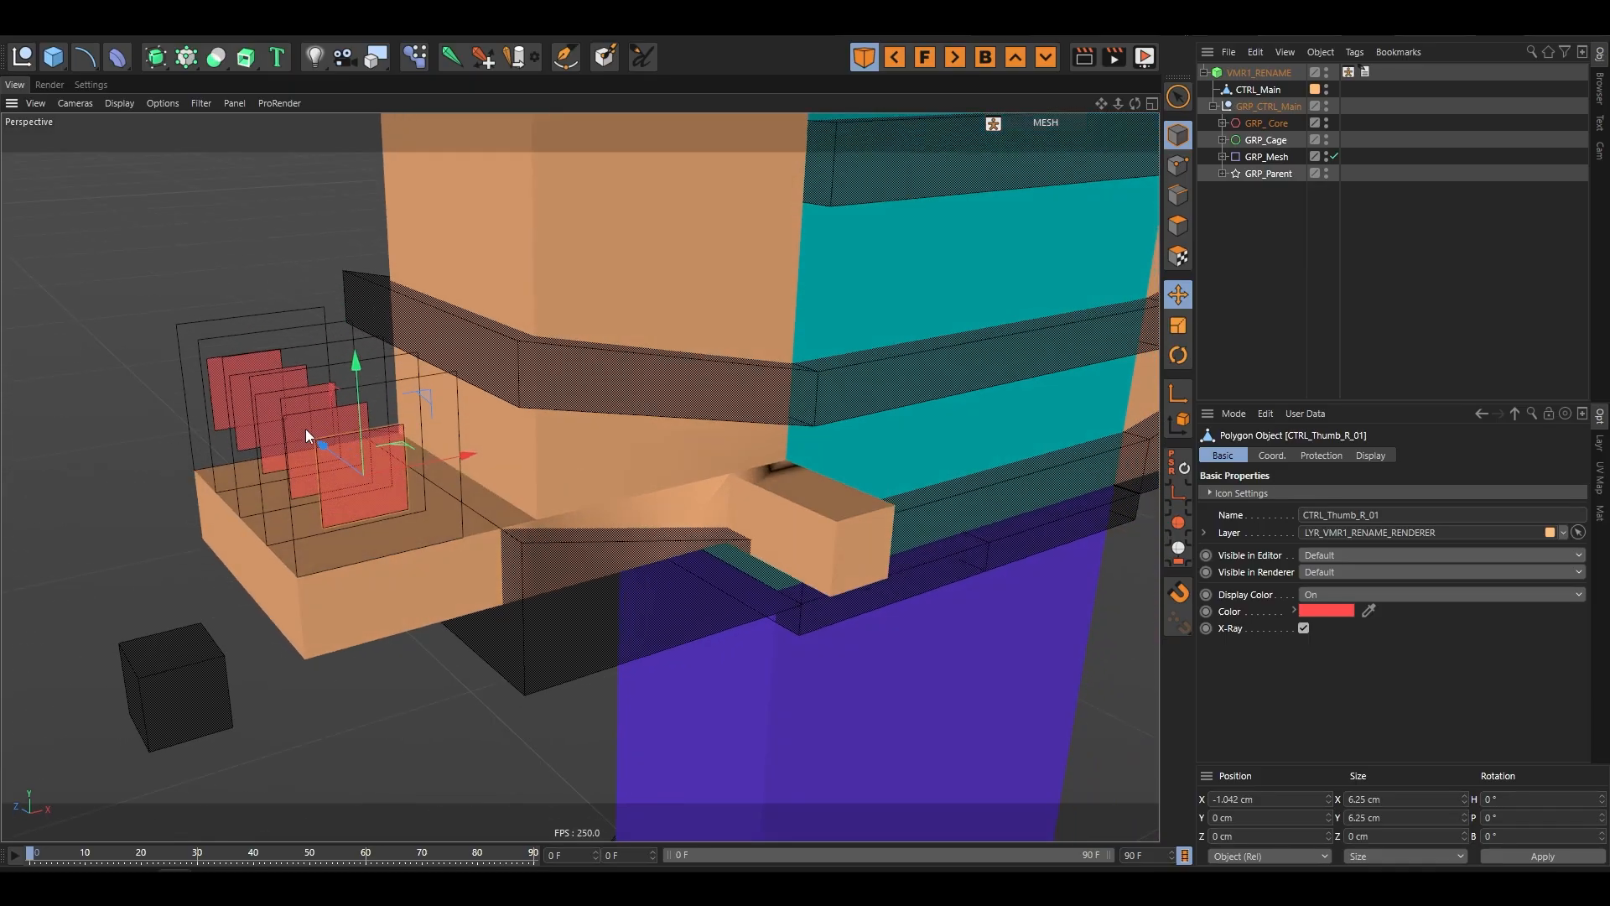
- Select CTRL_Point_R_01 and try bending the right index finger by moving the controller to X -1.161 cm, Y 0.501 cm
click(311, 426)
alt+drag(446, 475, 378, 425)
key(ctrl+z)
key(ctrl+z)
alt+drag(340, 529, 252, 540)
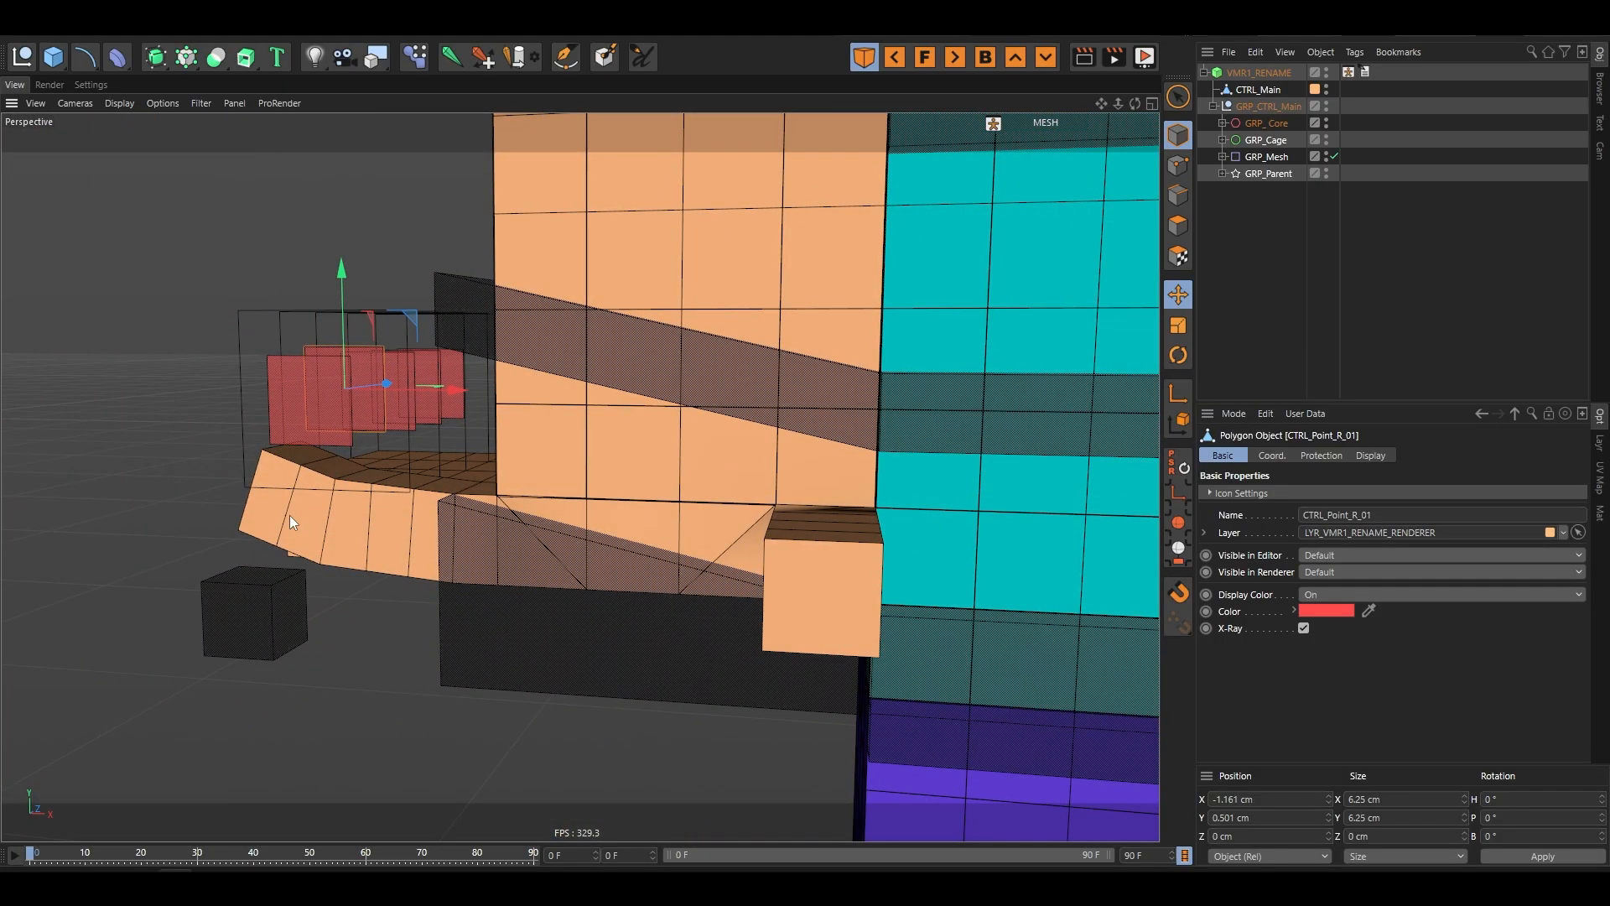
alt+drag(370, 485, 459, 521)
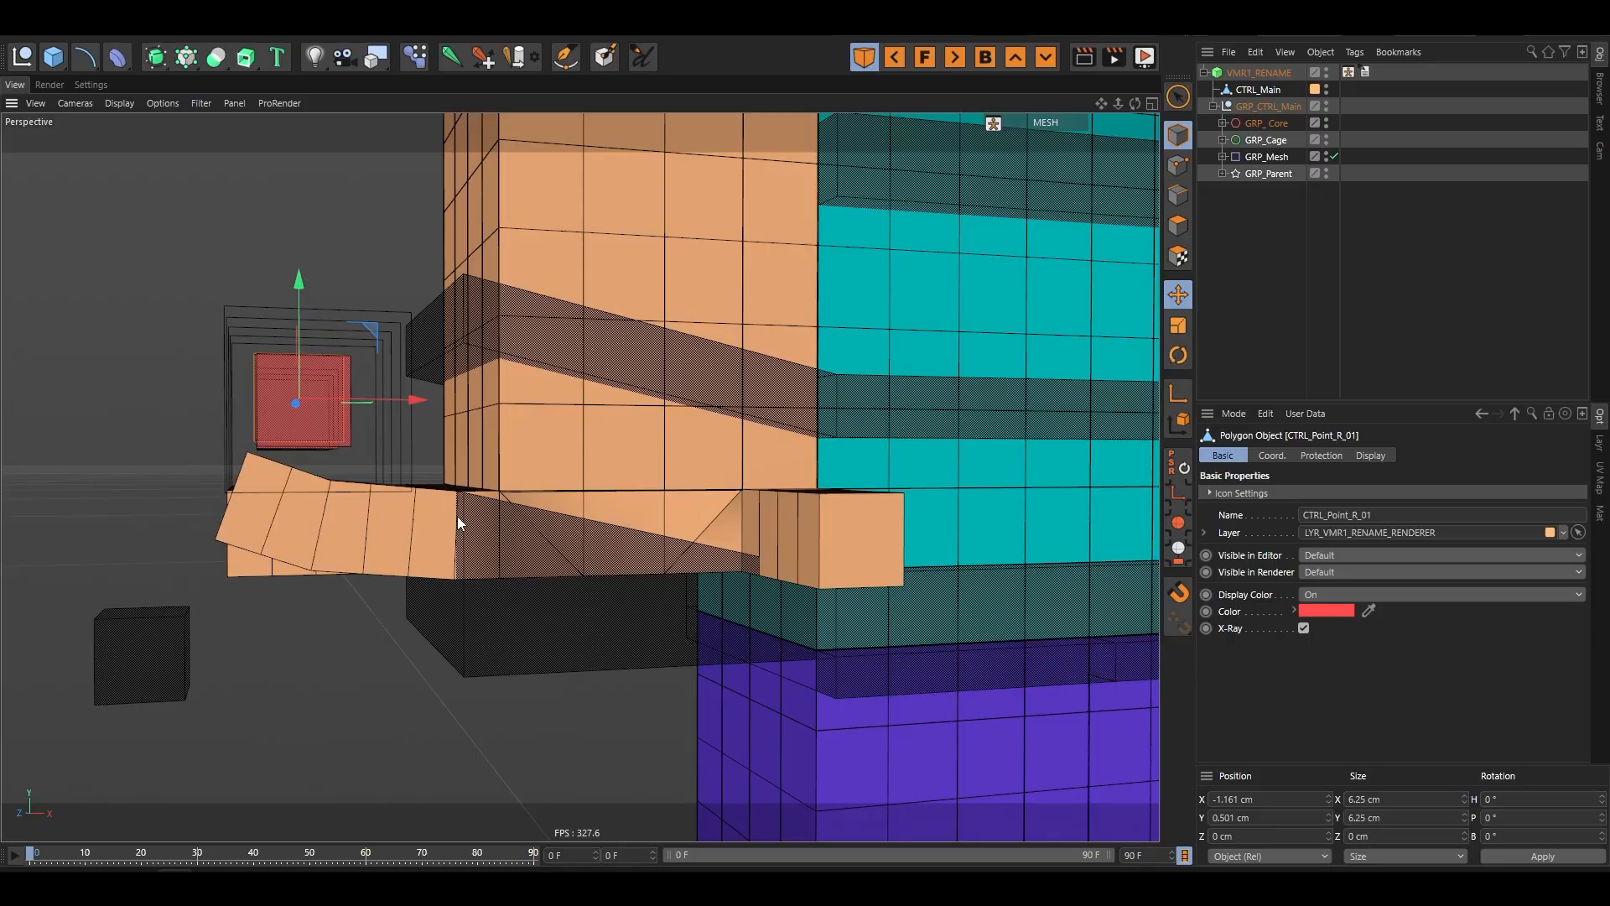
- Undo the index finger moves and the earlier selections until nothing is selected
key(ctrl+z)
key(ctrl+z)
key(ctrl+z)
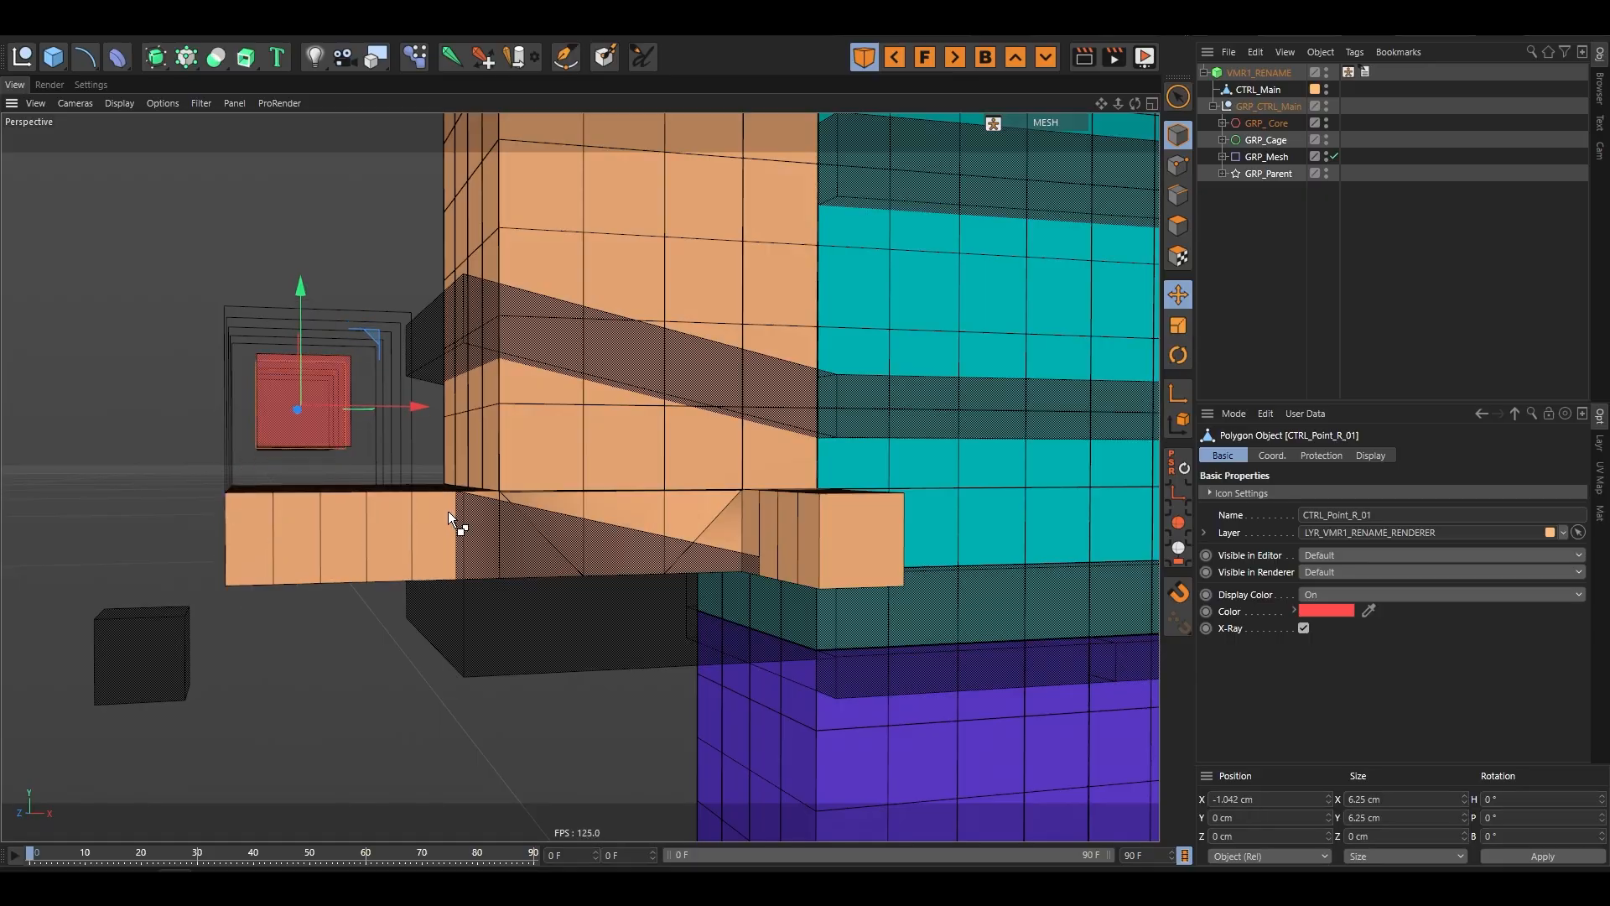
key(ctrl+z)
key(ctrl+z)
key(ctrl+z)
key(ctrl+z)
scroll(194, 460, down, 5)
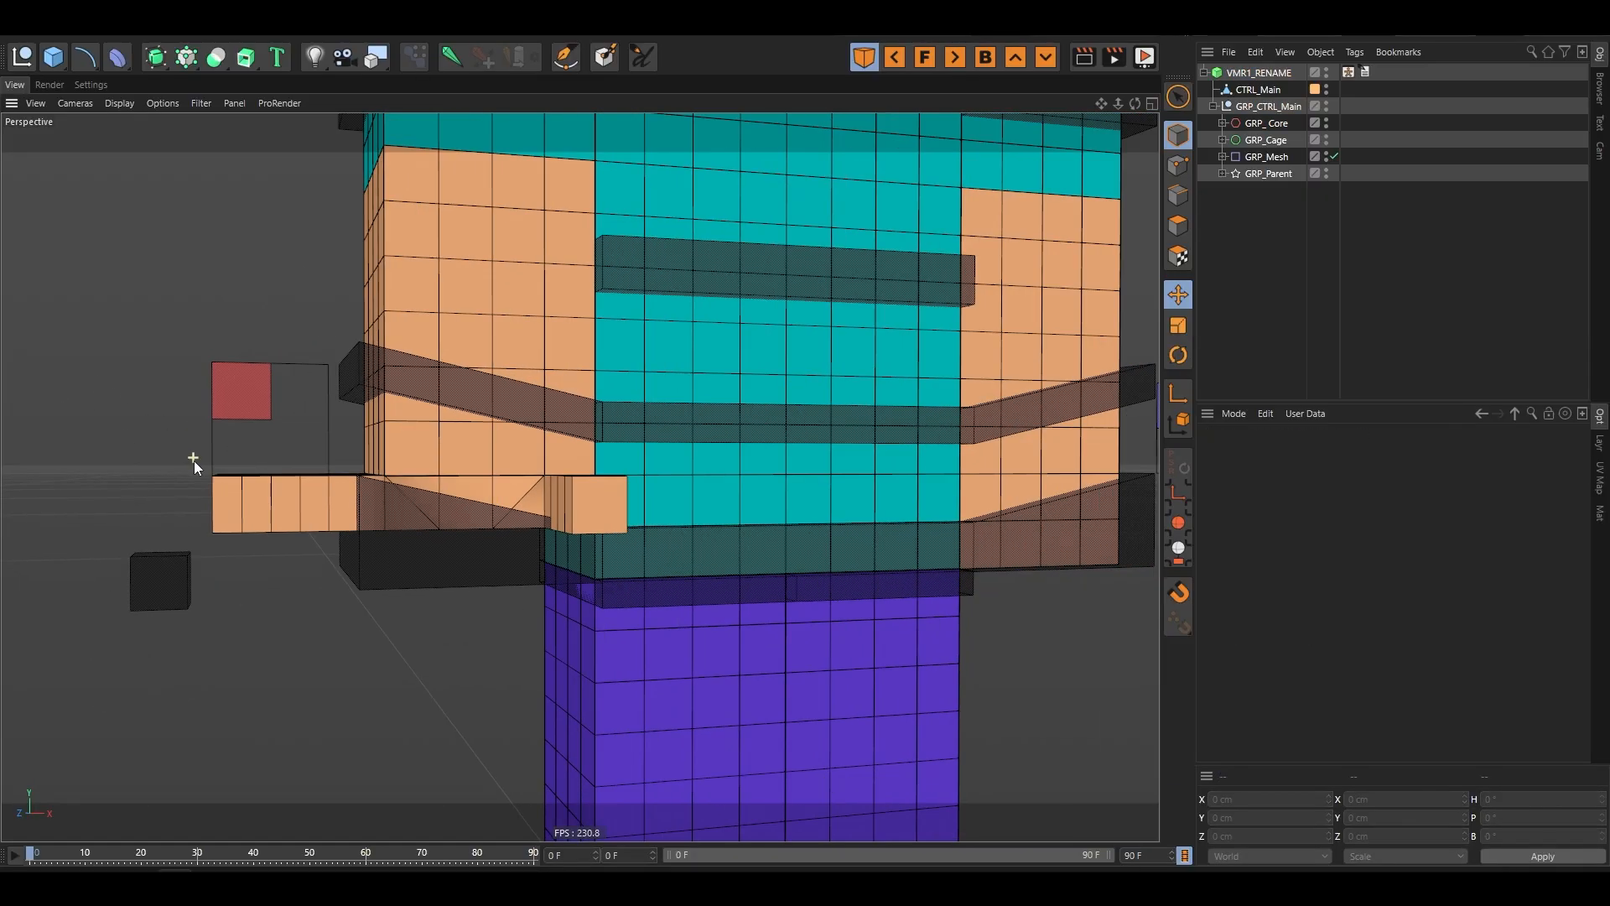
- Select CTRL_MainFing_R_01 and slide it back to X 3.125 cm, folding the right hand into the arm
scroll(270, 484, up, 4)
click(254, 364)
drag(336, 356, 420, 371)
scroll(185, 610, down, 8)
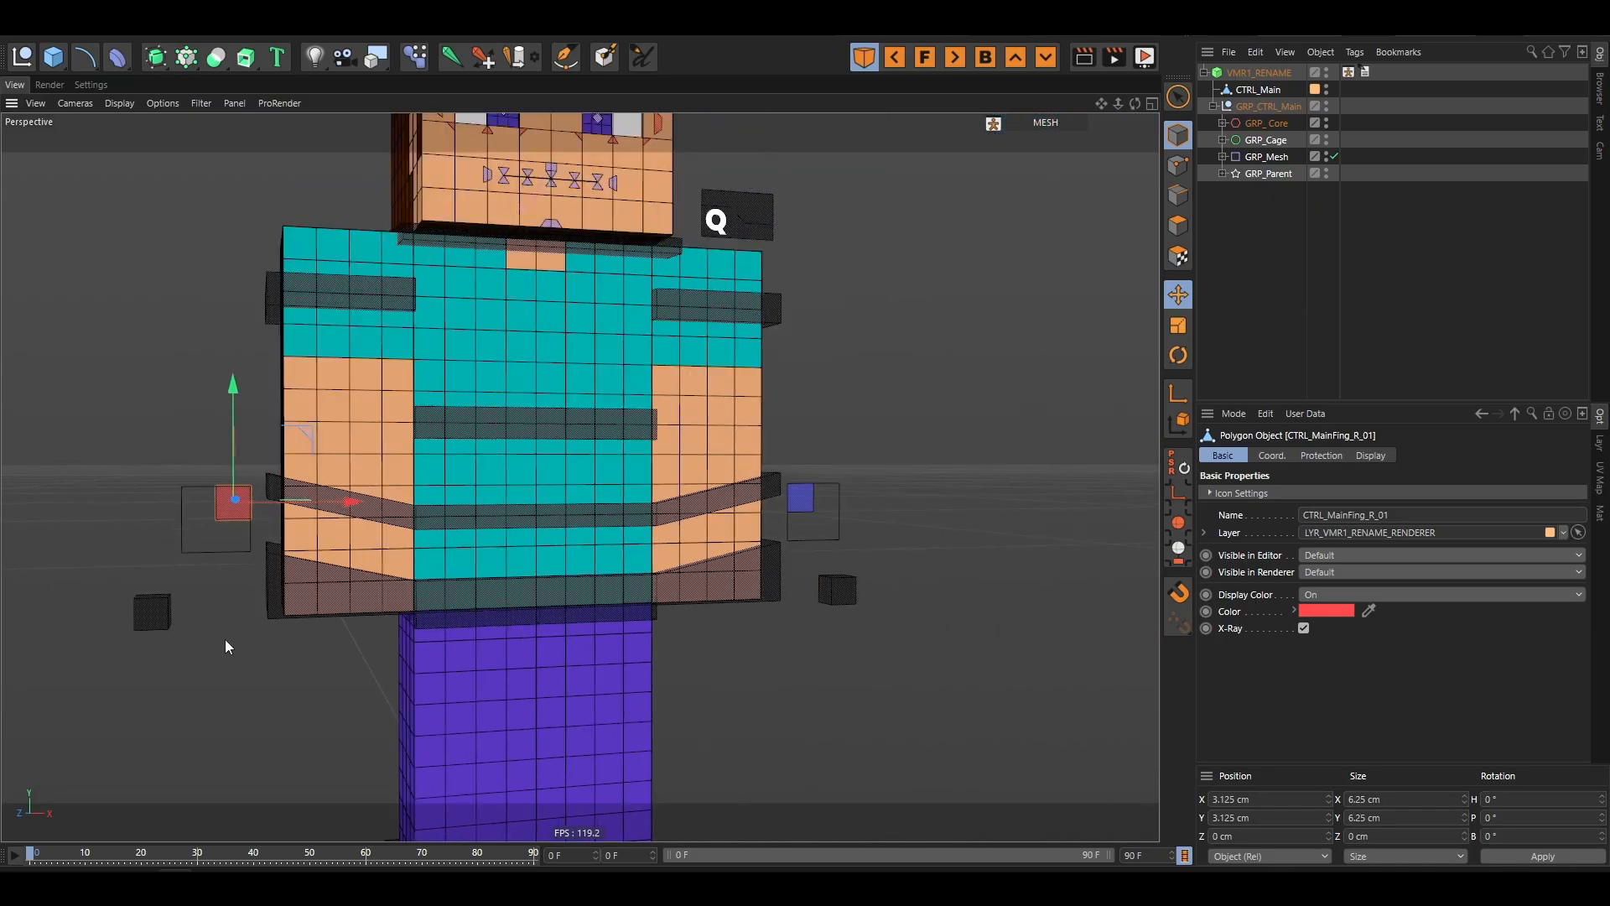
- Clear the selection and return the viewport to plain Gouraud Shading with the upper body in view
scroll(225, 639, down, 3)
click(708, 361)
scroll(708, 362, up, 3)
alt+drag(708, 365, 611, 478)
key(n)
key(a)
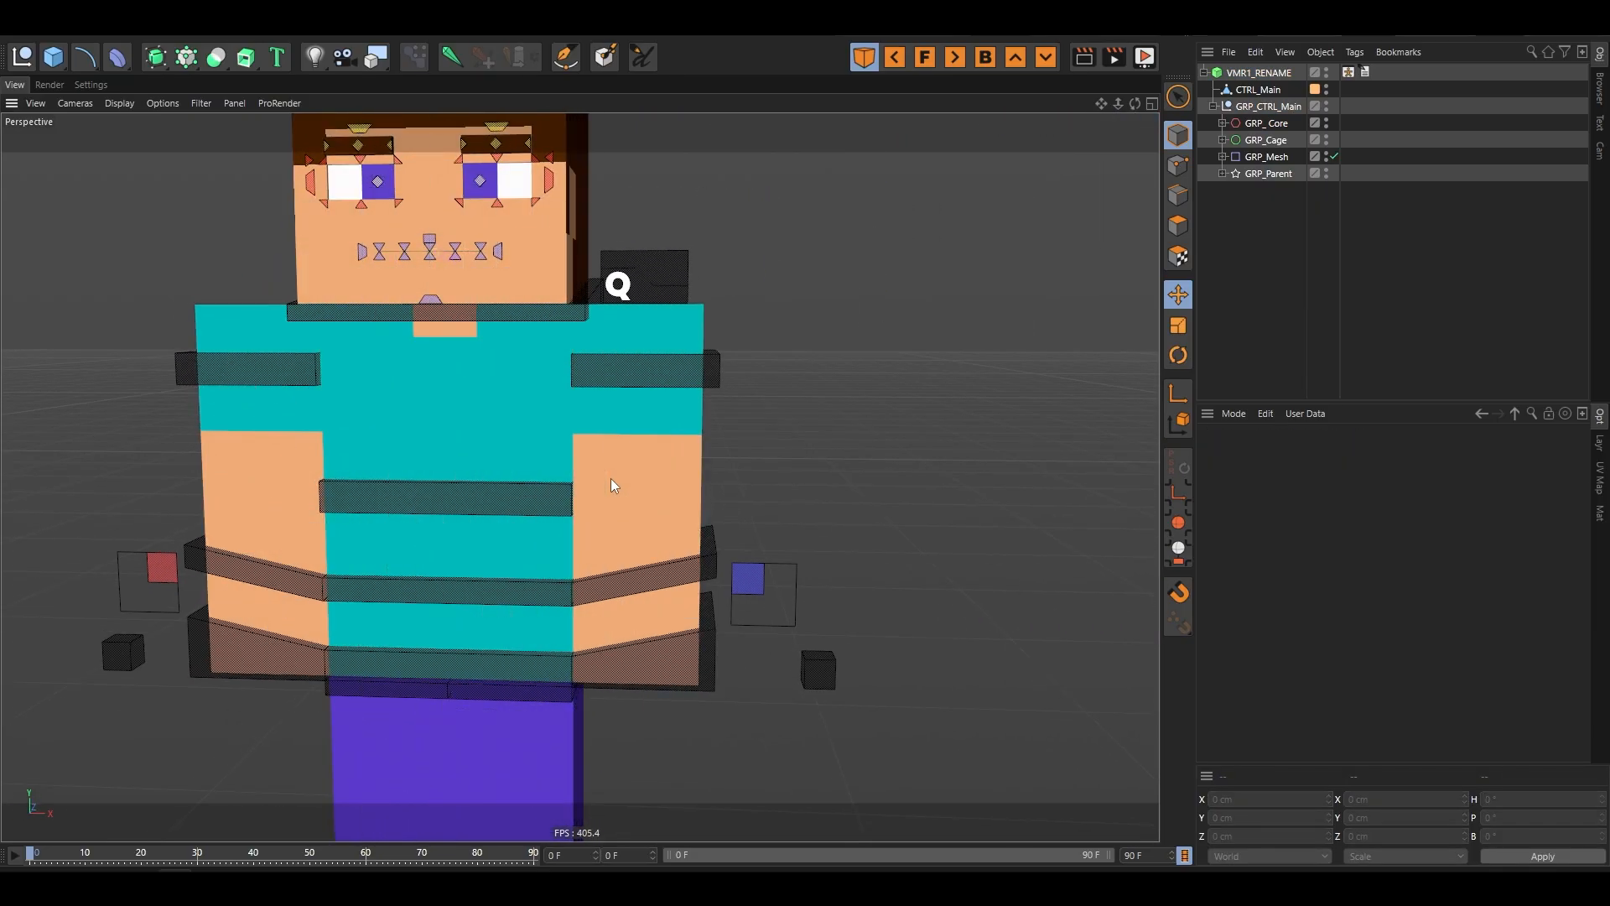
- Select the chest controller CTRL_Chest and try moving it up and sideways to X 63.545 cm, Y 49.126 cm, undoing each move
alt+drag(399, 572, 439, 505)
click(439, 505)
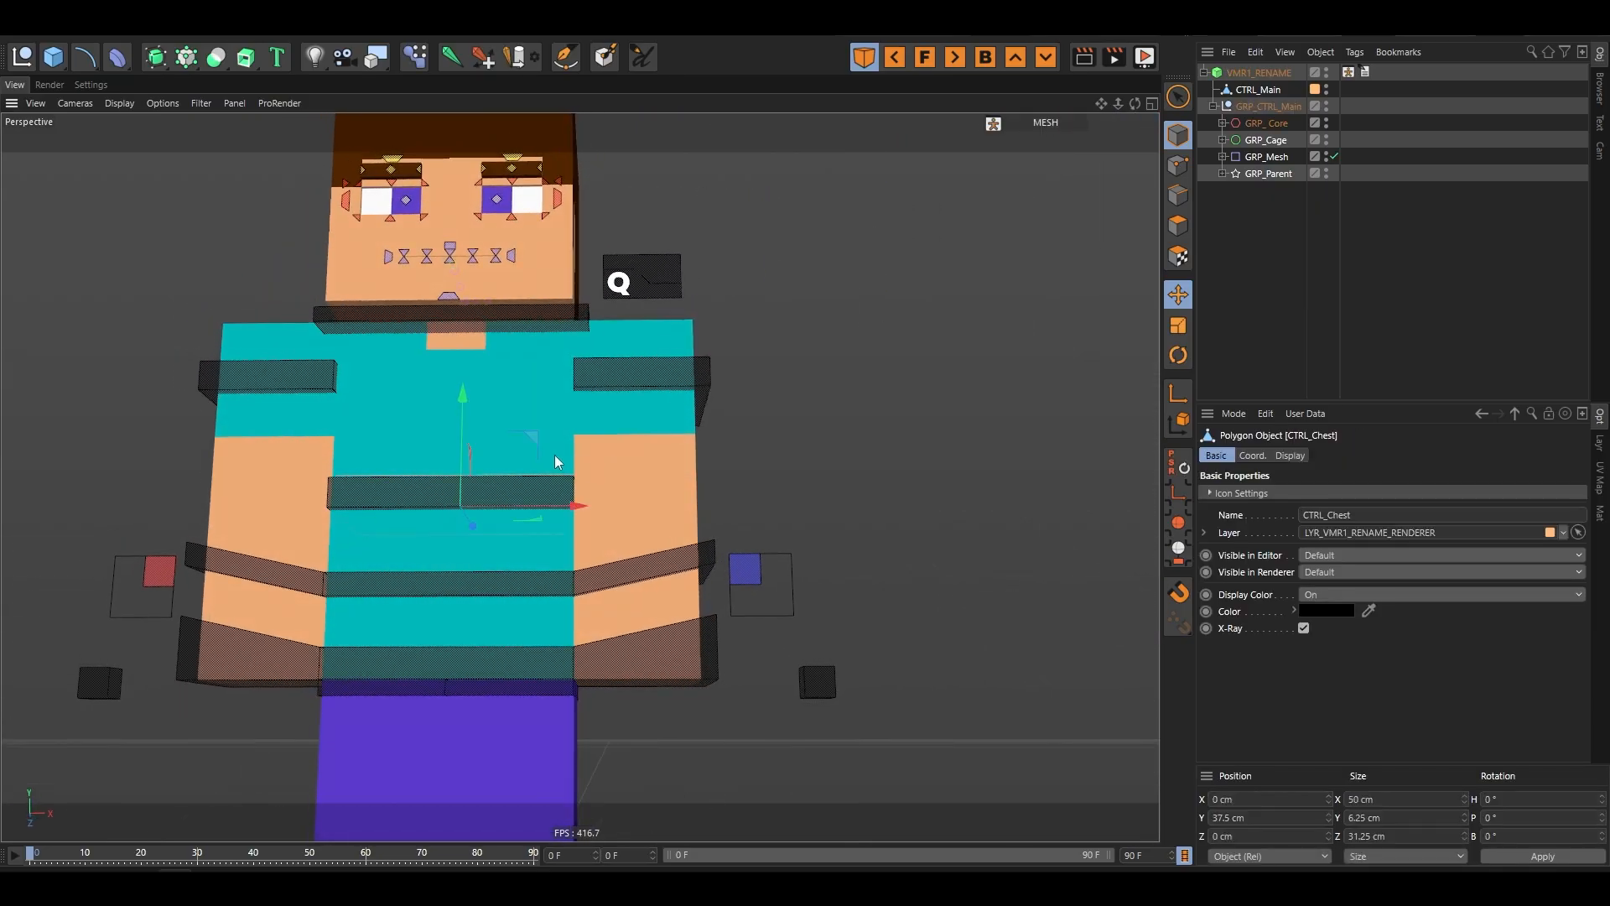
drag(555, 455, 546, 391)
key(ctrl+z)
alt+drag(869, 395, 837, 440)
scroll(421, 382, down, 3)
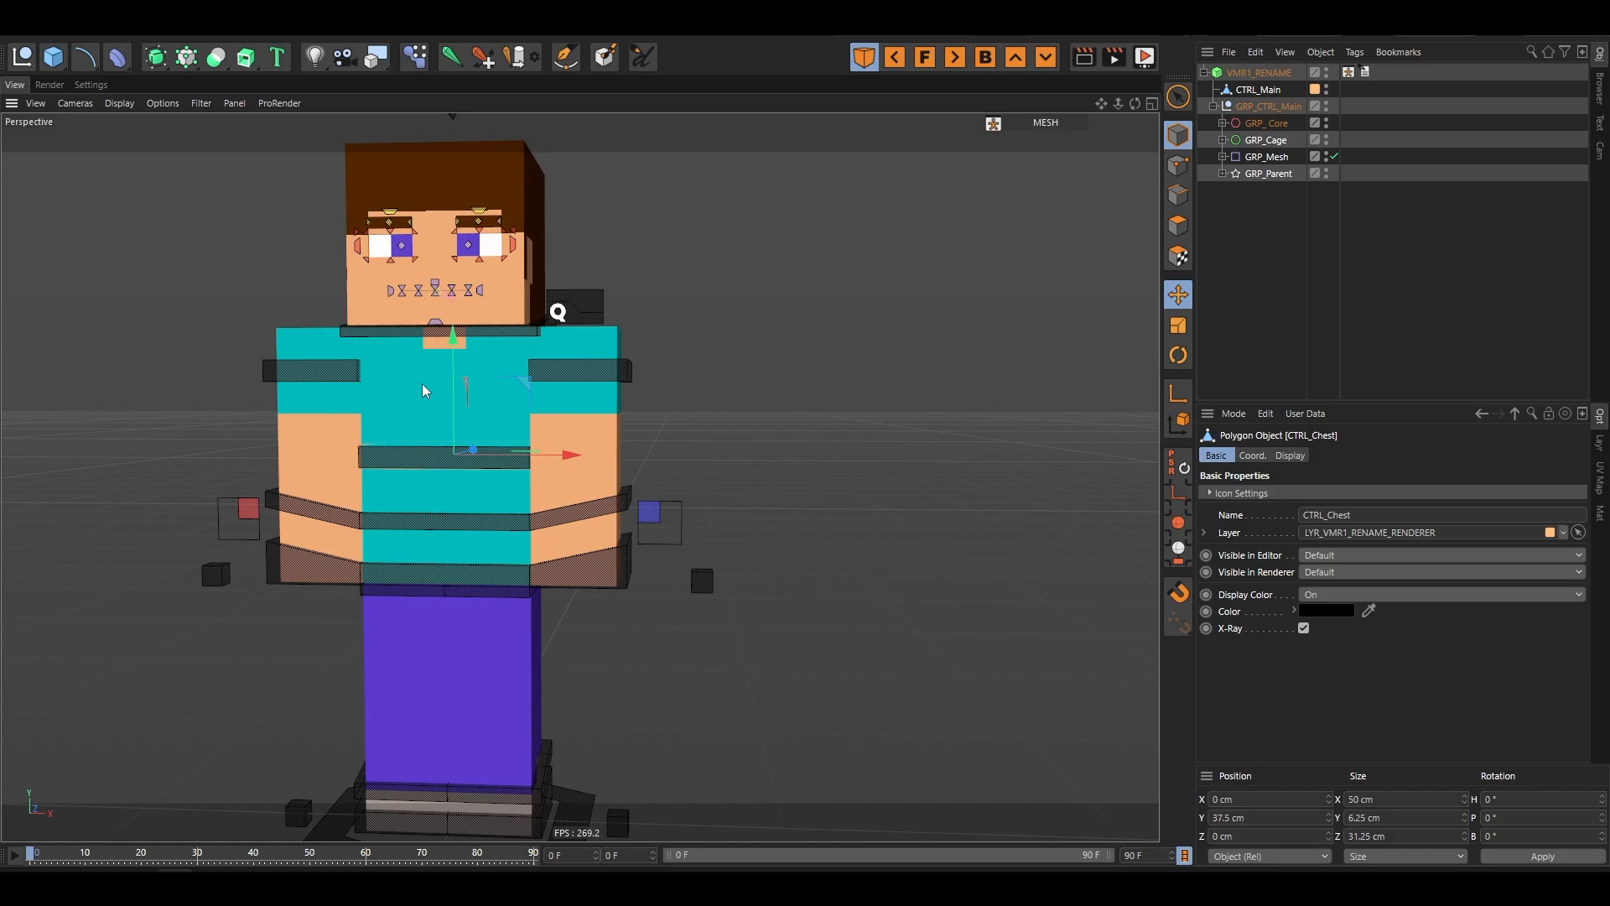
drag(530, 386, 742, 349)
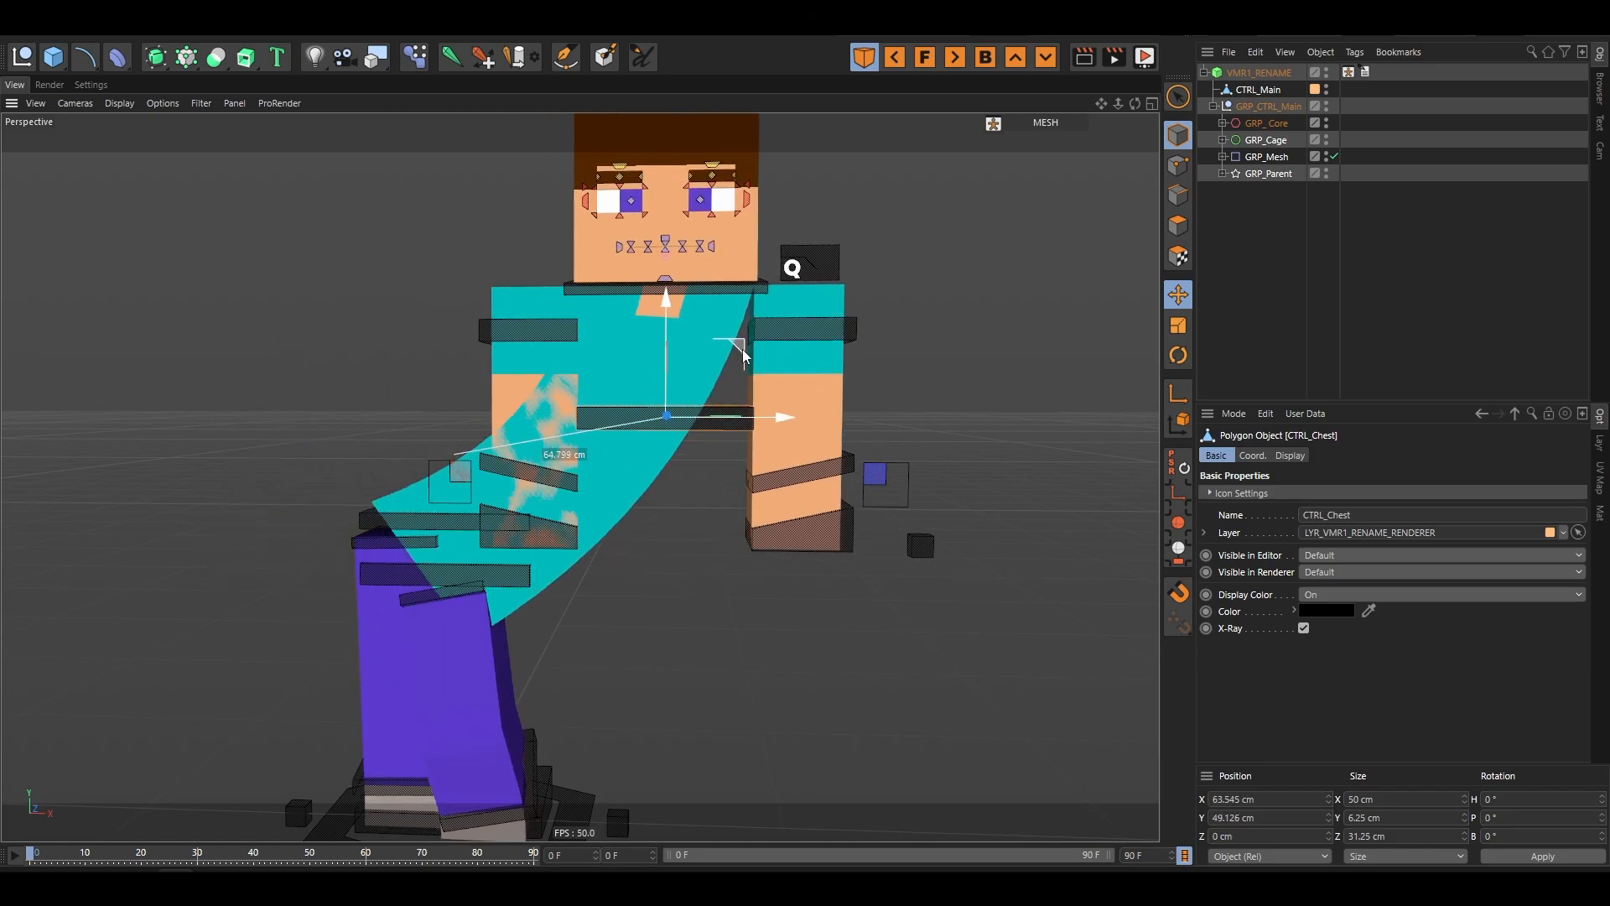
key(ctrl+z)
- Try rotating the CTRL_Chest controller, undo the rotation, and clear the selection
scroll(422, 420, up, 5)
key(r)
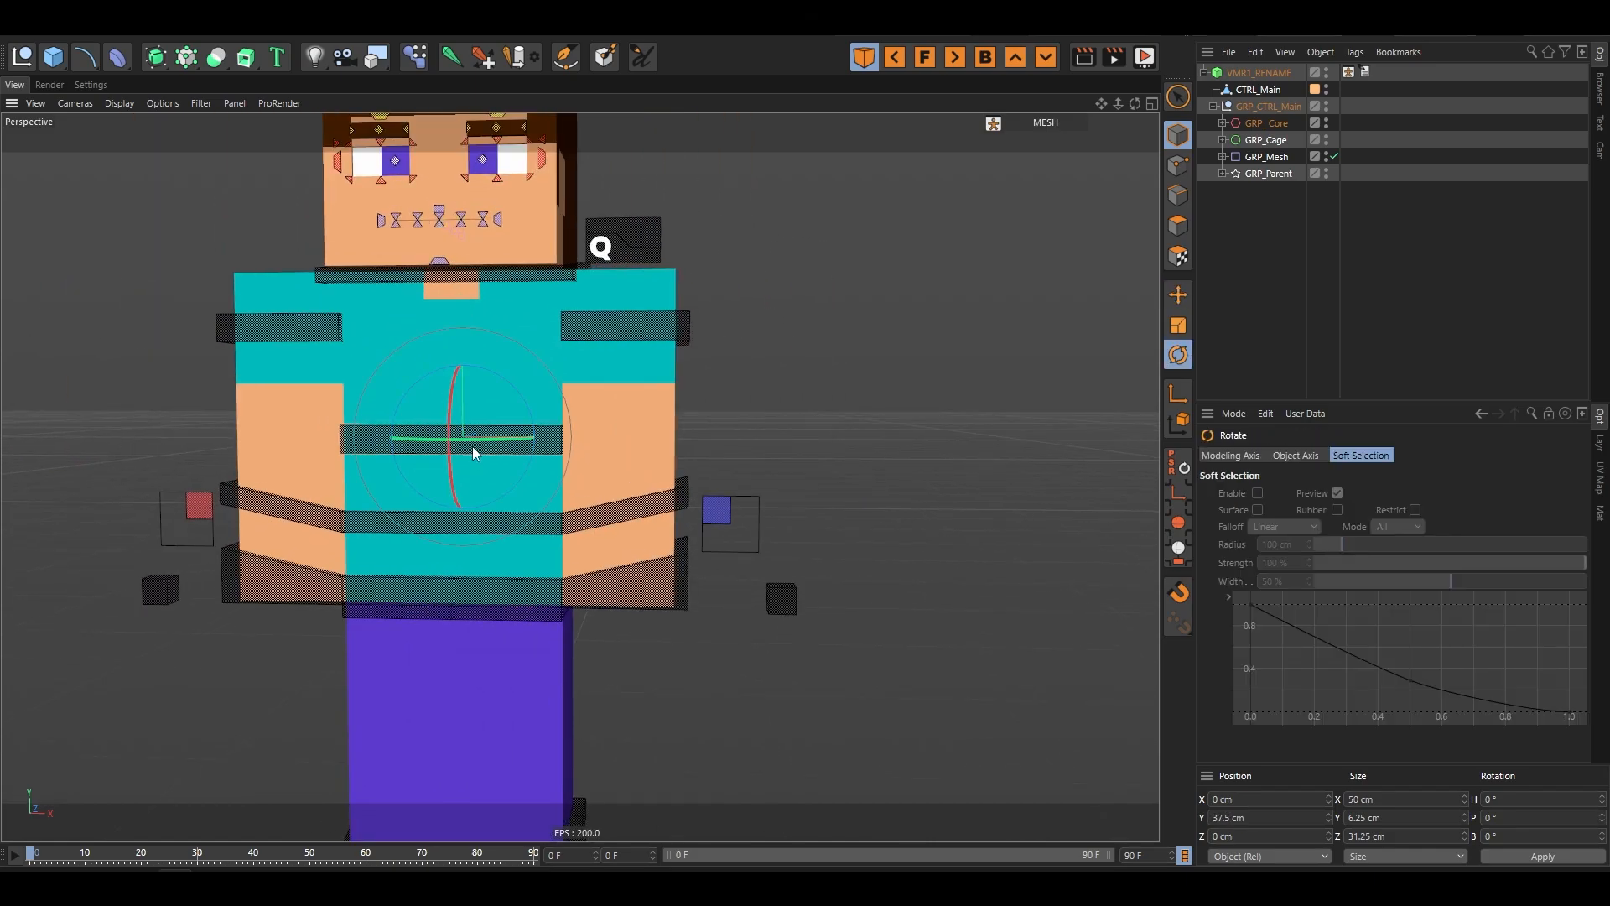
drag(472, 448, 511, 411)
key(ctrl+z)
click(722, 454)
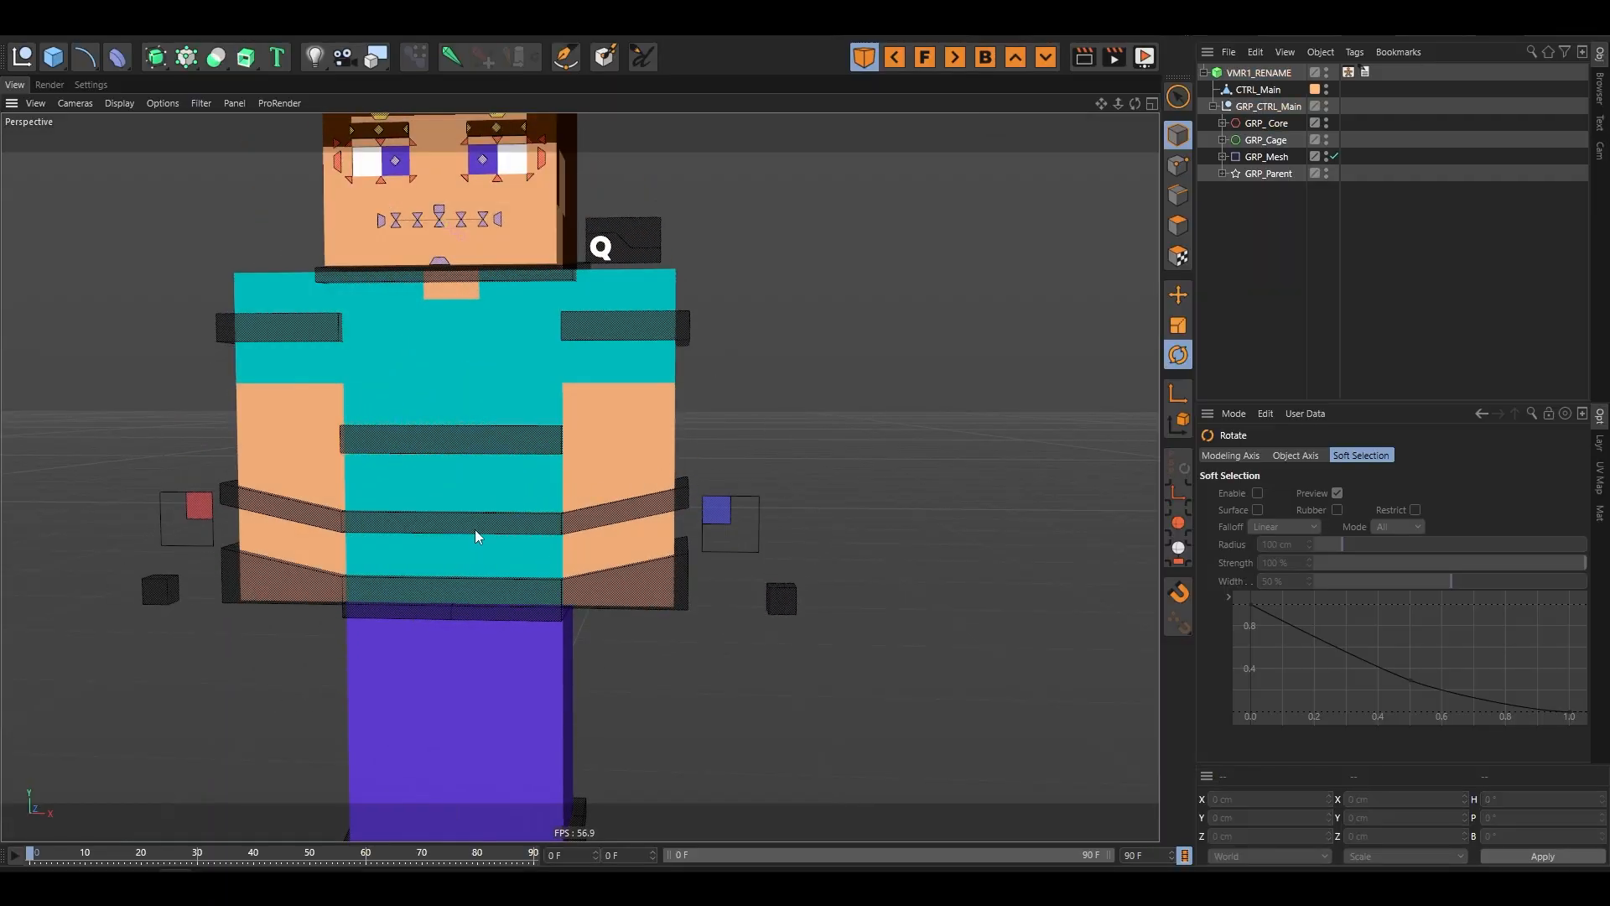
- Try moving and rotating the lower torso controller below the chest, undoing each change
click(475, 530)
key(e)
drag(681, 362, 567, 493)
key(ctrl+z)
click(795, 380)
click(485, 522)
key(r)
key(ctrl+z)
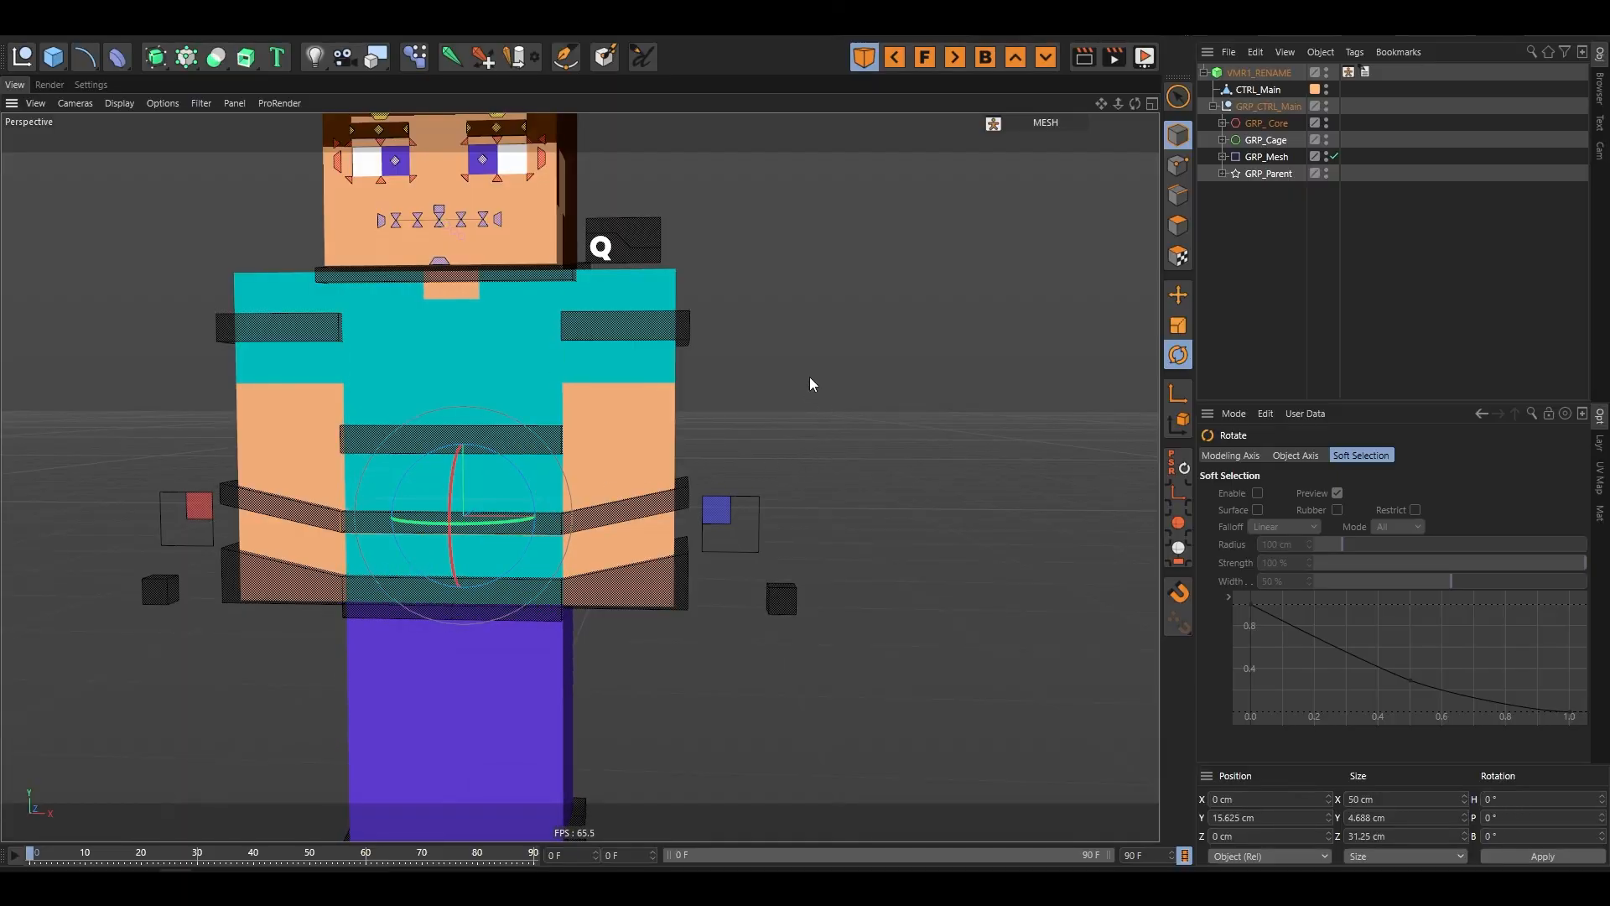
- Select the CTRL_Body controller at the hips, try rotating and moving it, undo both changes, and clear the selection
click(475, 575)
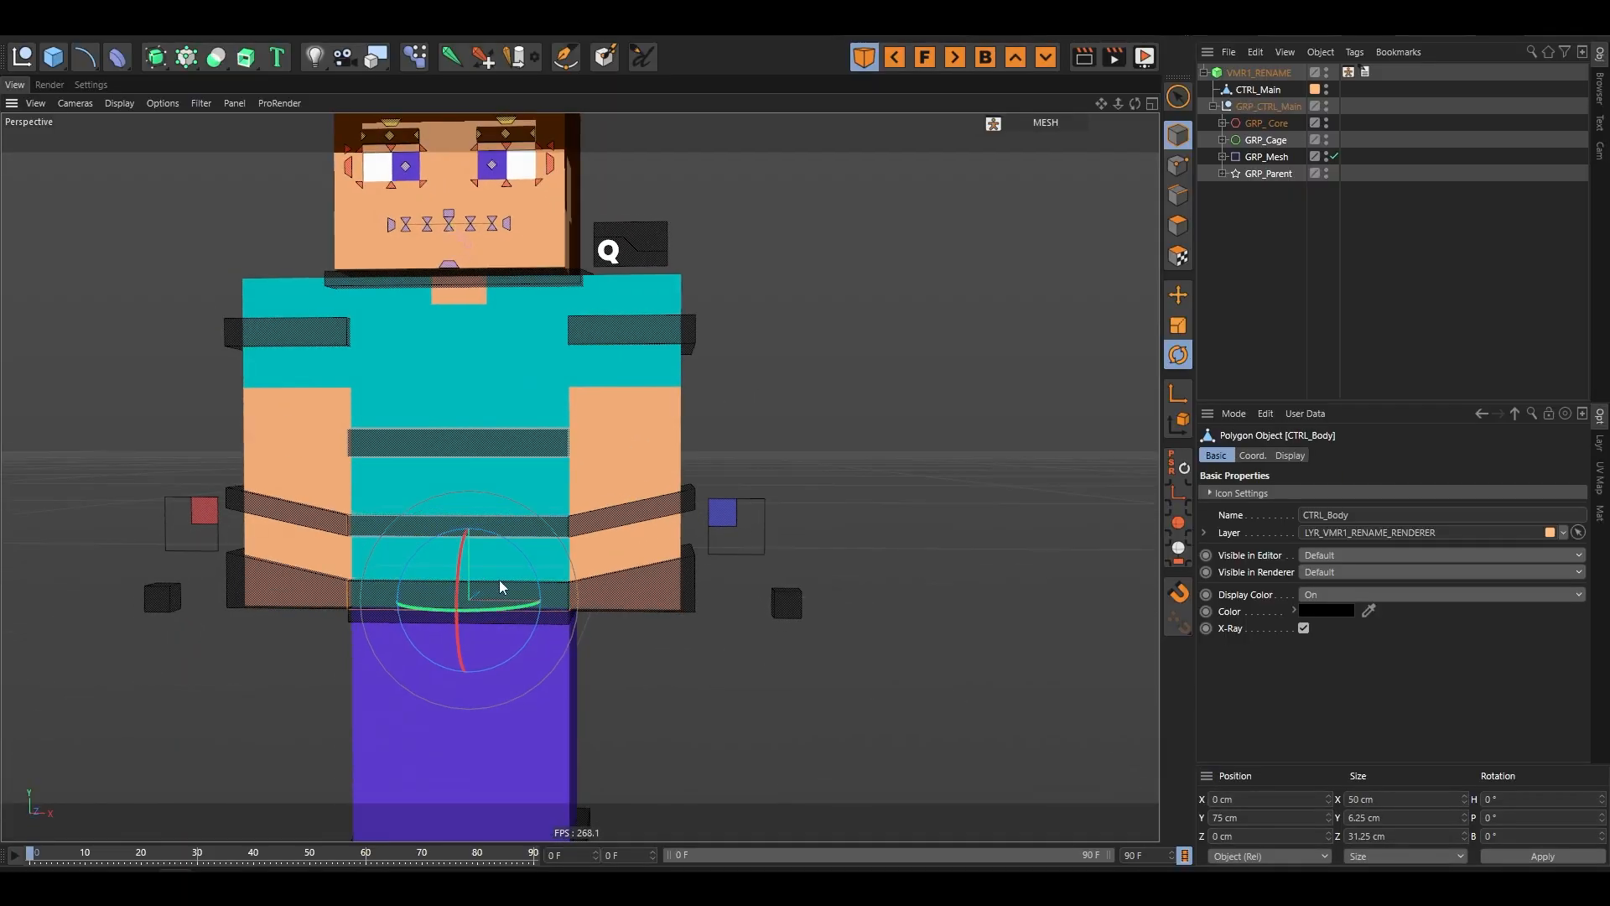
mouse_move(500, 580)
mouse_down()
mouse_move(450, 594)
mouse_move(493, 595)
mouse_move(521, 567)
mouse_up()
key(ctrl+z)
key(e)
drag(736, 477, 780, 444)
key(ctrl+z)
click(855, 380)
- Try moving the right arm's pole controller CTRL_Arm_R_Pole about 18 cm along Z, undo the move, and clear the selection
scroll(738, 272, down, 5)
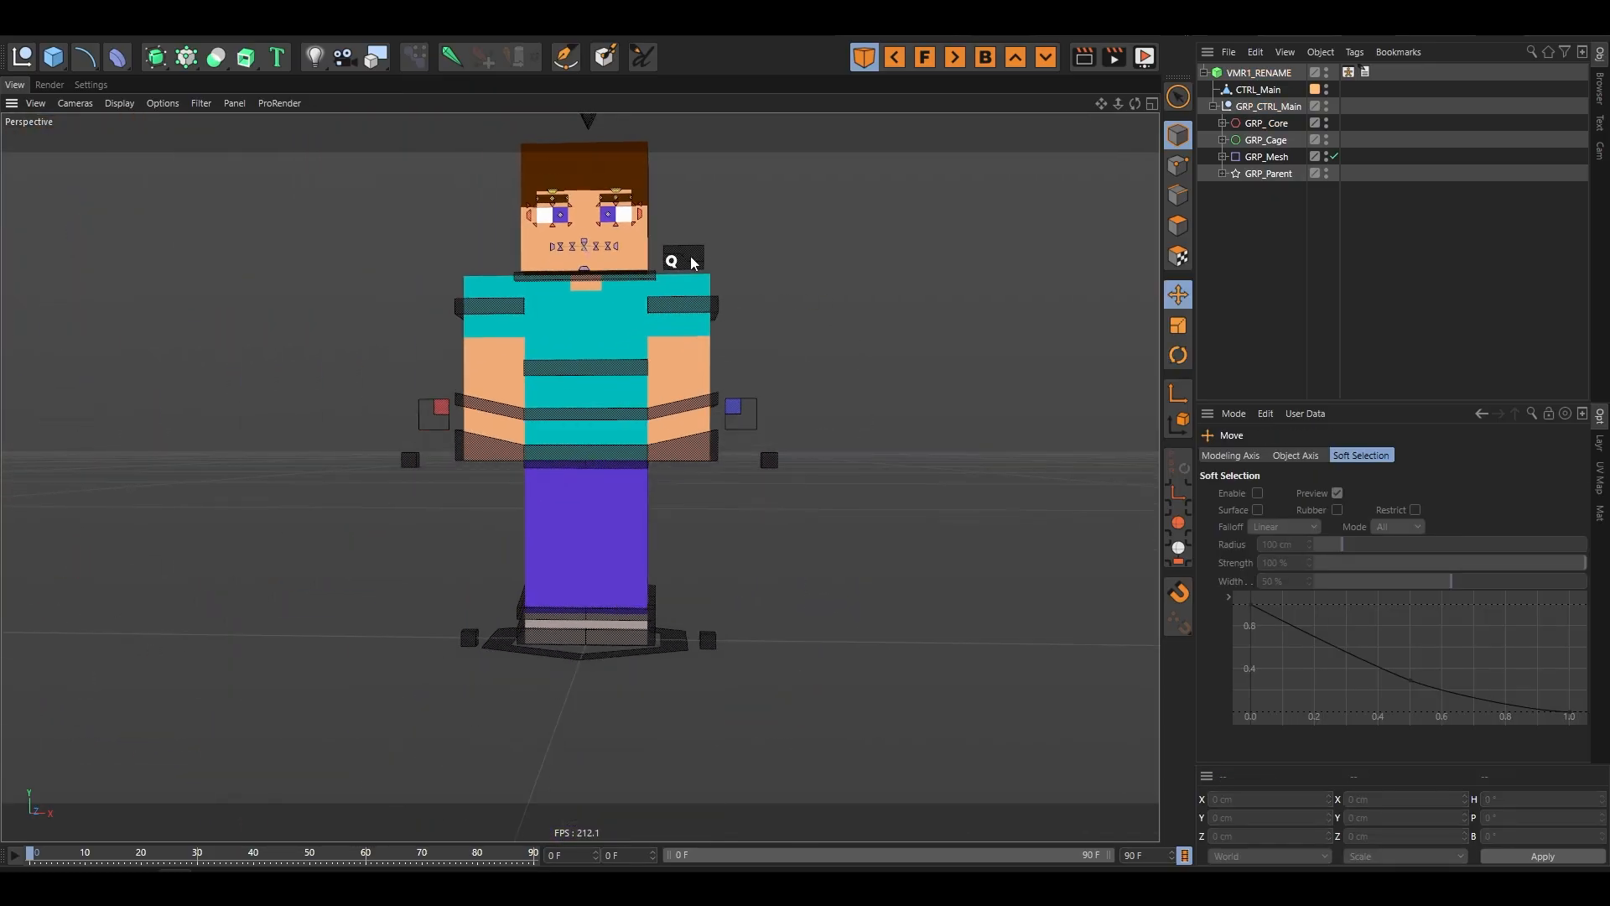
alt+drag(692, 264, 375, 451)
click(212, 520)
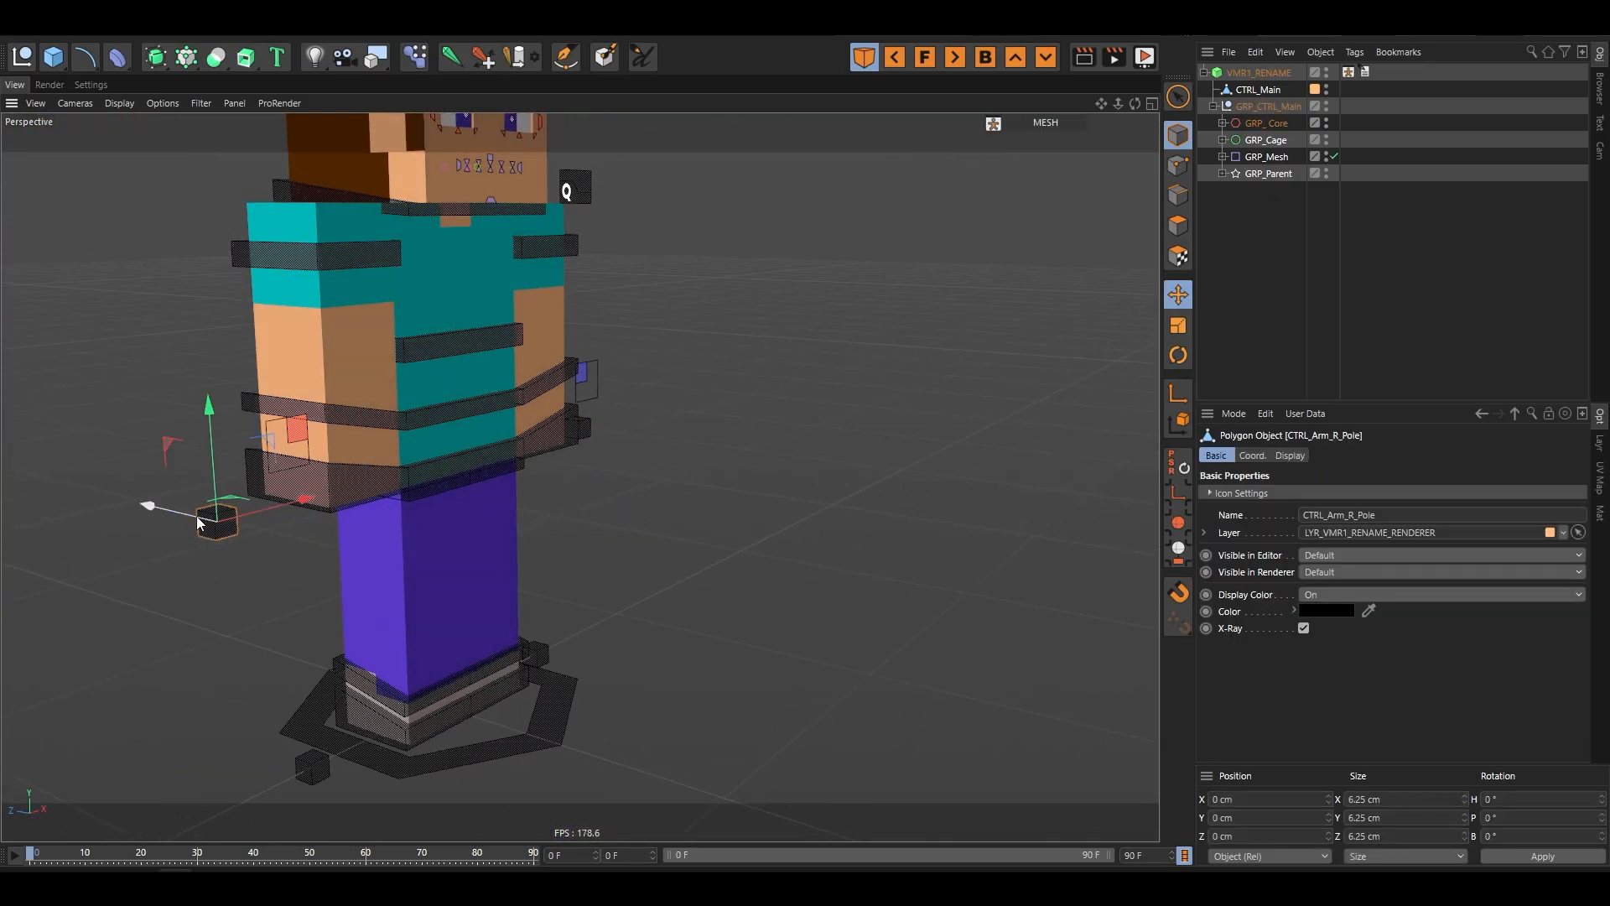
drag(198, 522, 238, 515)
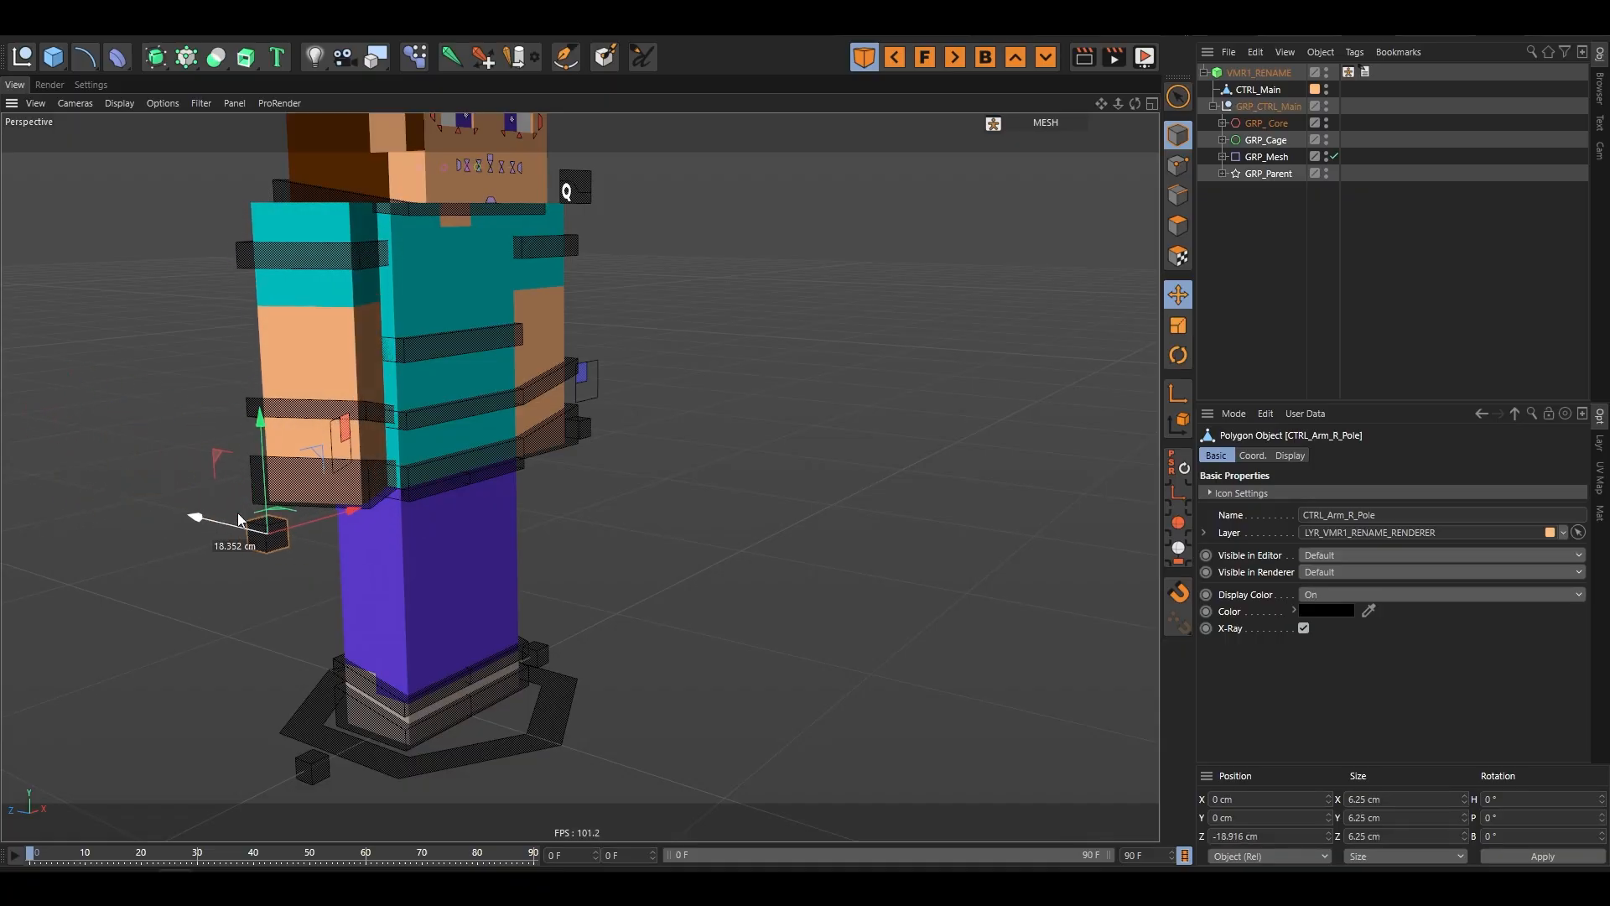
key(ctrl+z)
click(654, 439)
- Select the right leg controller CTRL_Leg_R at the hip, try moving it, and undo the change
scroll(654, 439, up, 4)
alt+drag(578, 474, 370, 513)
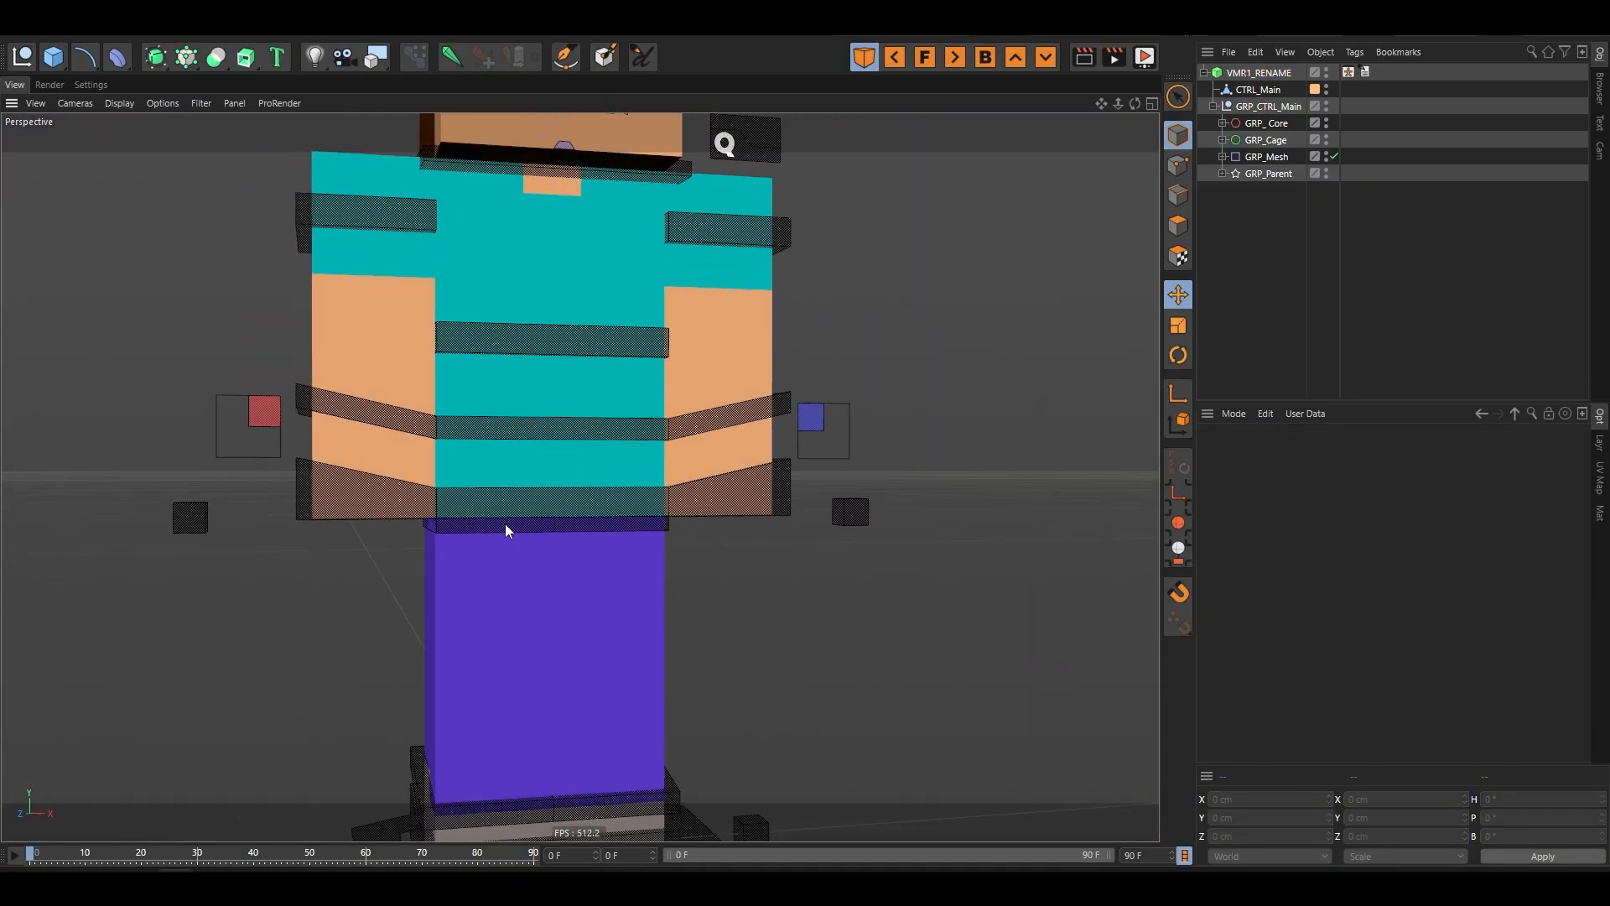
mouse_move(505, 529)
alt+mouse_down()
mouse_move(576, 484)
mouse_move(480, 515)
alt+mouse_up()
click(480, 517)
alt+drag(621, 423, 536, 361)
key(ctrl+z)
- Select the right foot controller CTRL_Foot_R, try moving it, and undo the move
alt+middle_drag(489, 660, 461, 516)
alt+right_drag(462, 516, 443, 583)
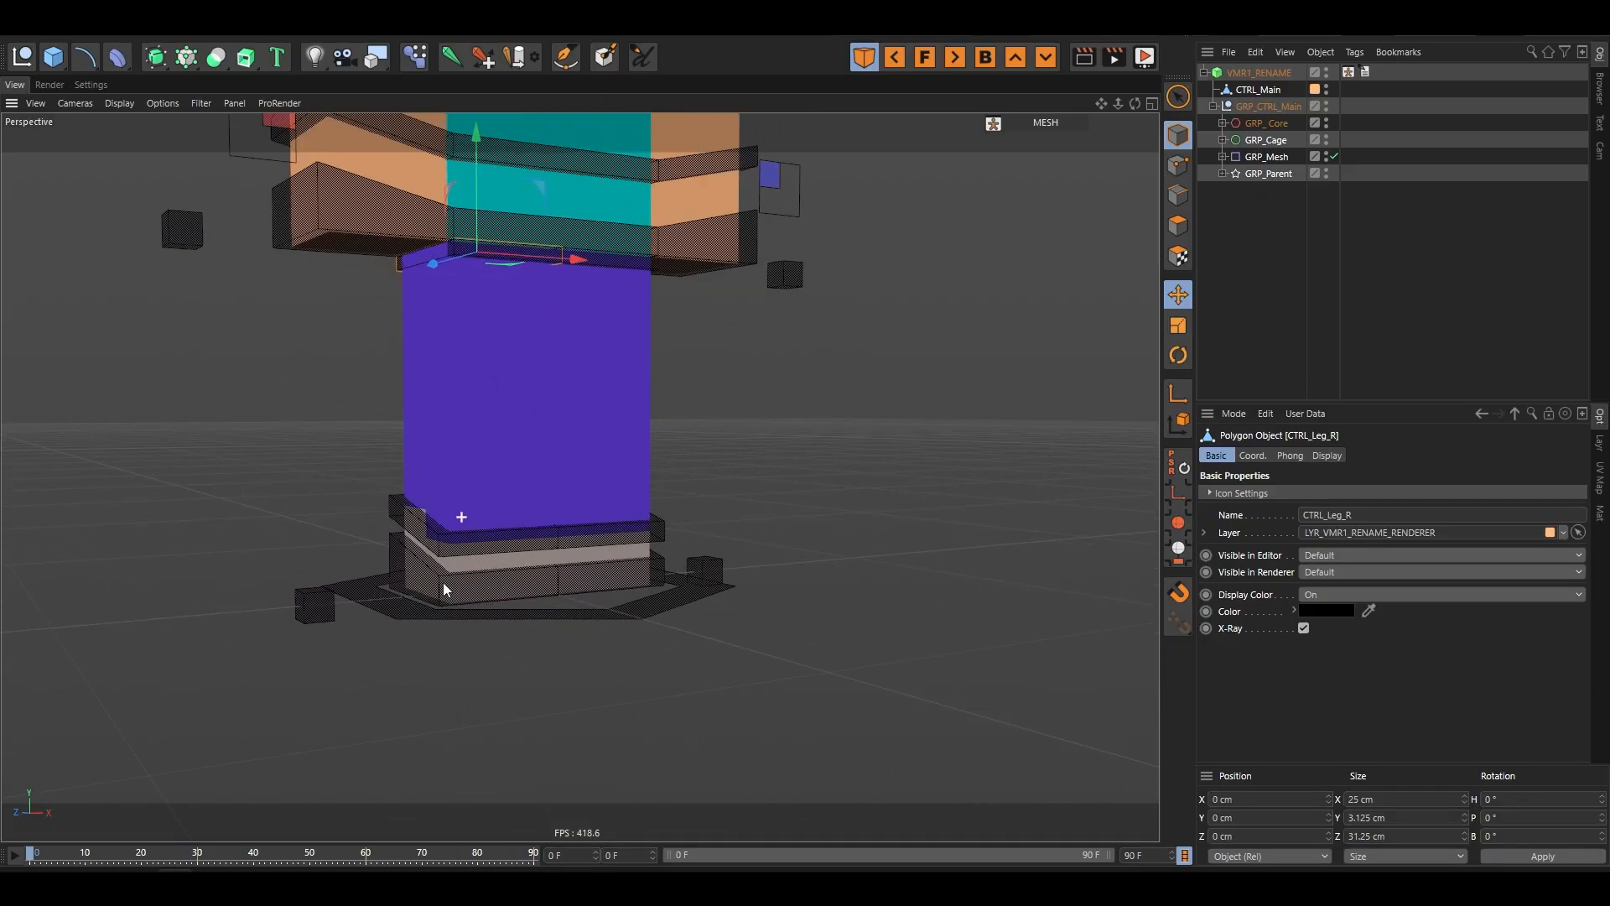
alt+drag(374, 525, 506, 542)
click(506, 545)
alt+right_drag(446, 359, 492, 331)
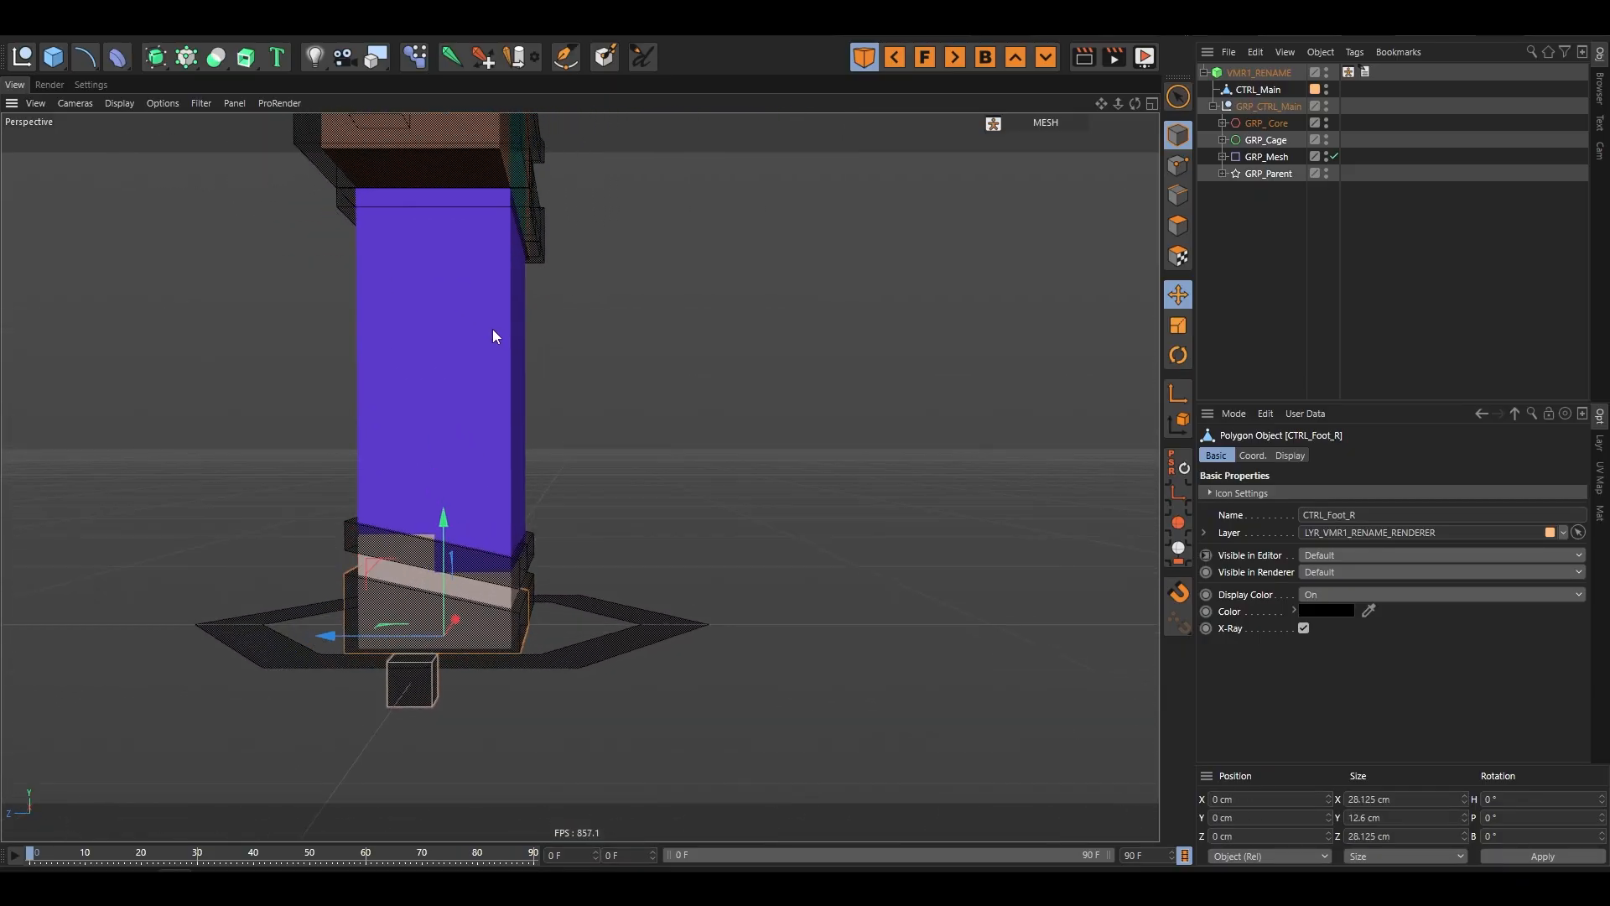
alt+drag(493, 330, 586, 405)
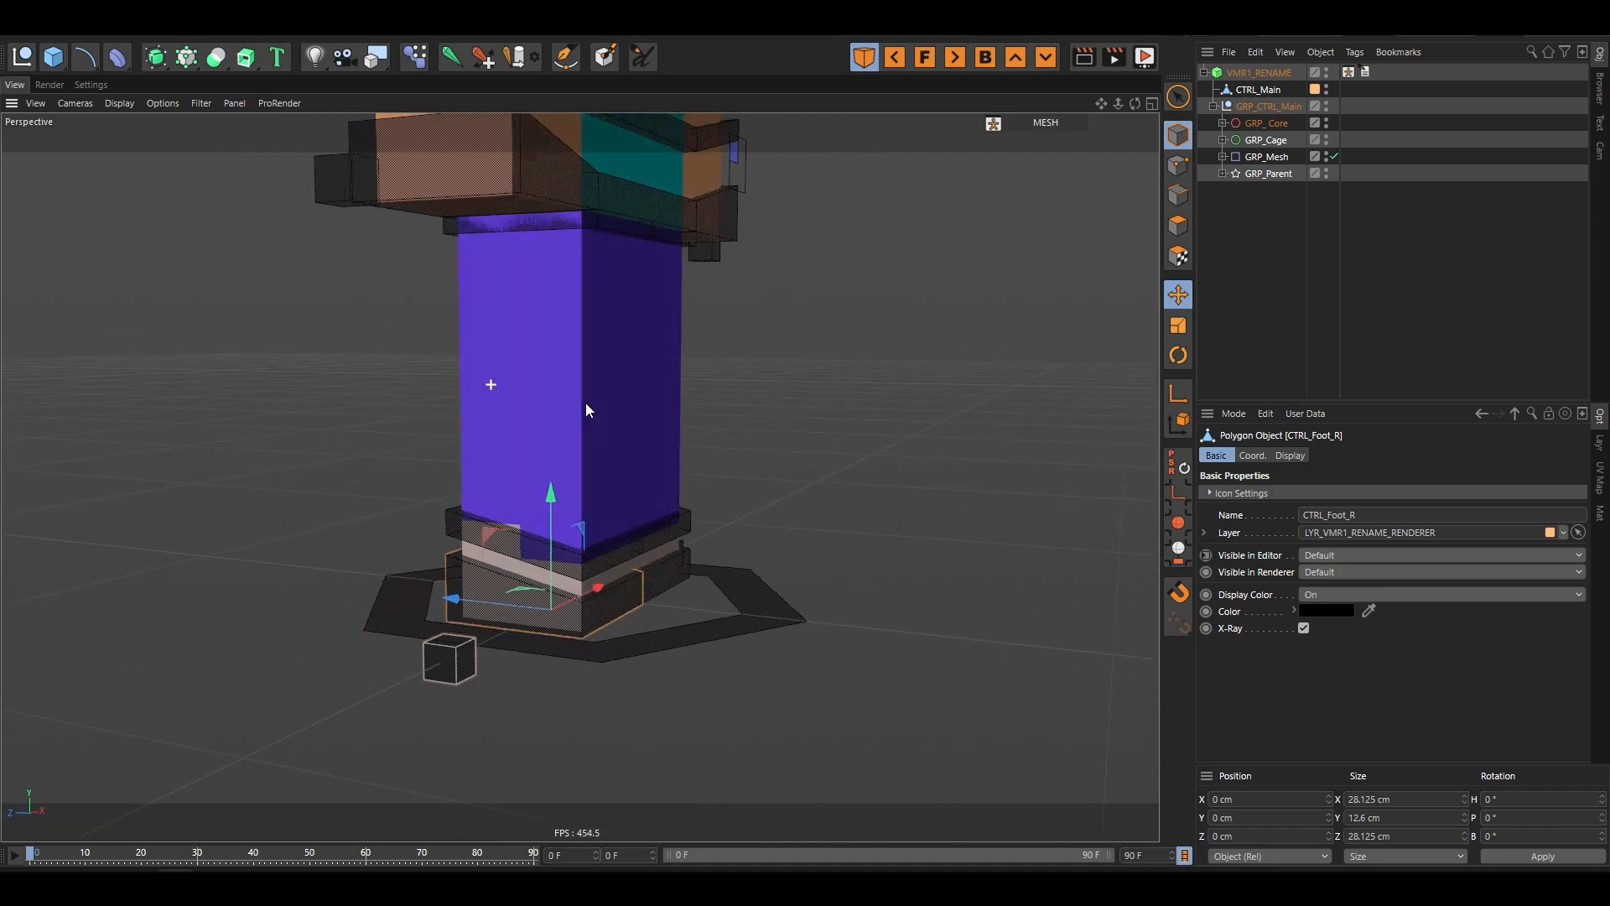
drag(493, 535, 875, 269)
key(ctrl+z)
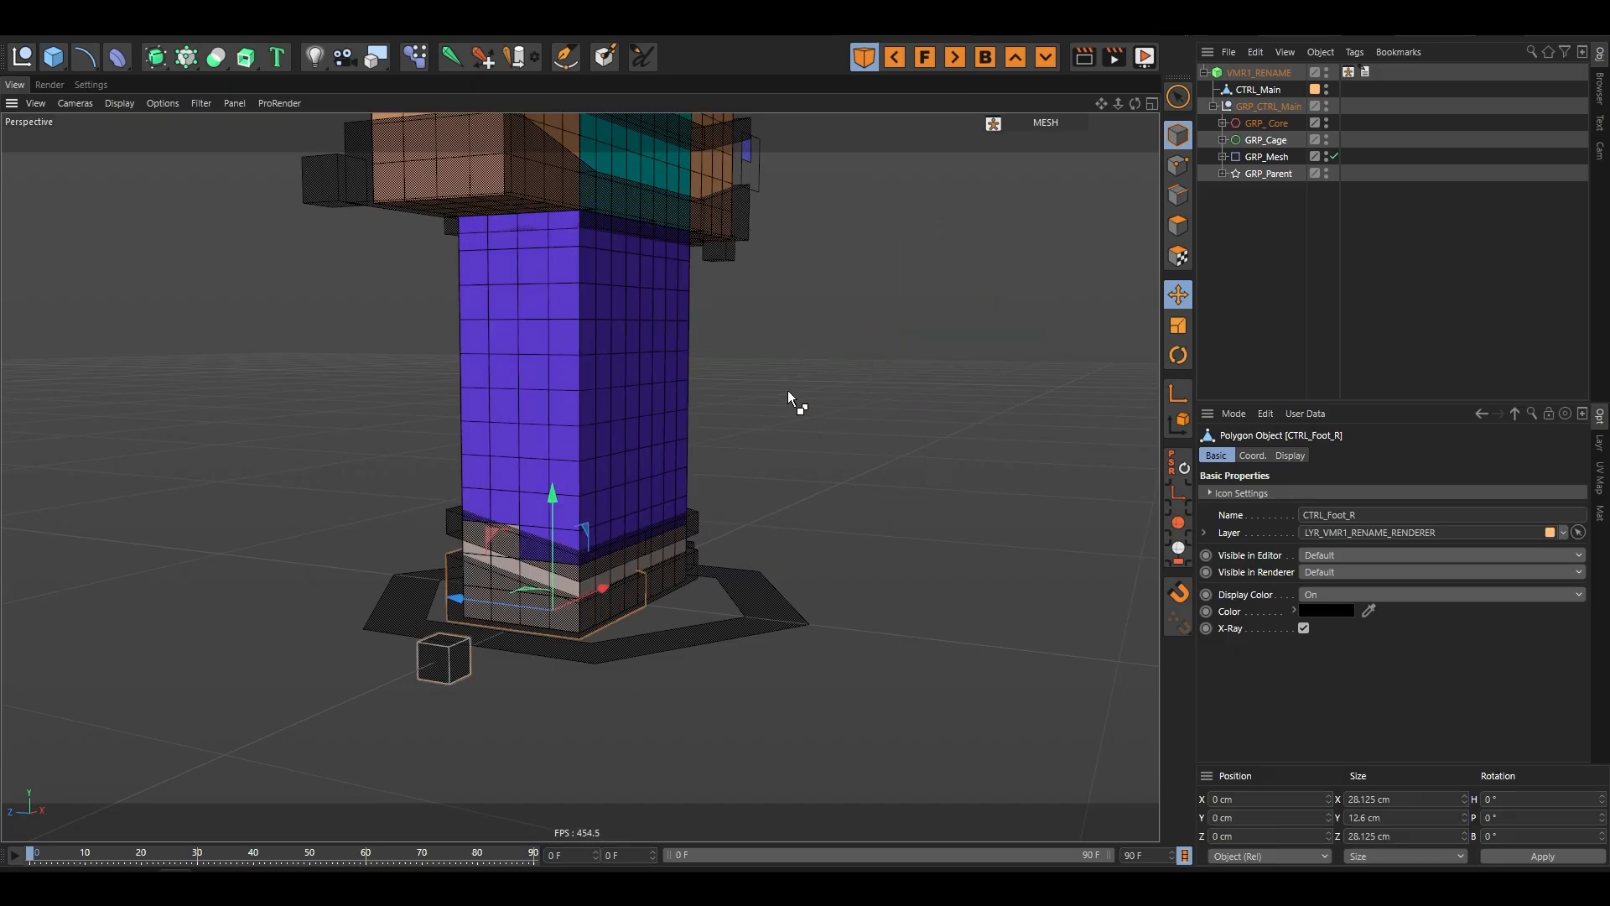
- Lift CTRL_Foot_R up and forward to Y 66.434 cm, Z -82.066 cm, so the right leg extends ahead of the body
drag(492, 532, 925, 236)
drag(1009, 201, 945, 189)
scroll(839, 227, down, 5)
scroll(709, 269, up, 5)
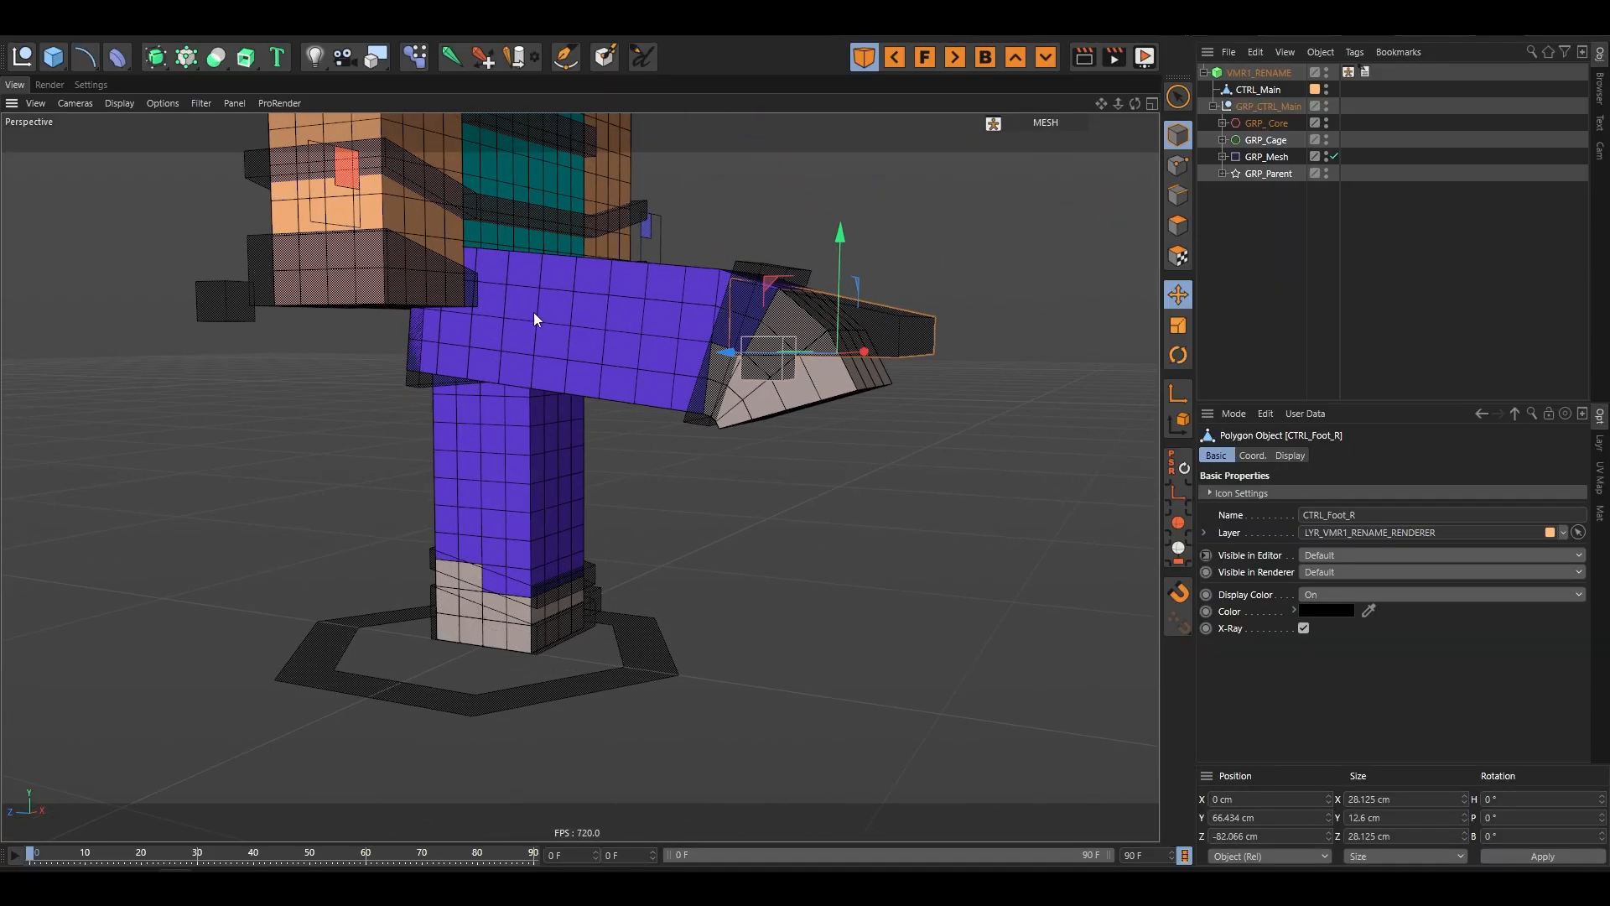
alt+drag(541, 309, 631, 314)
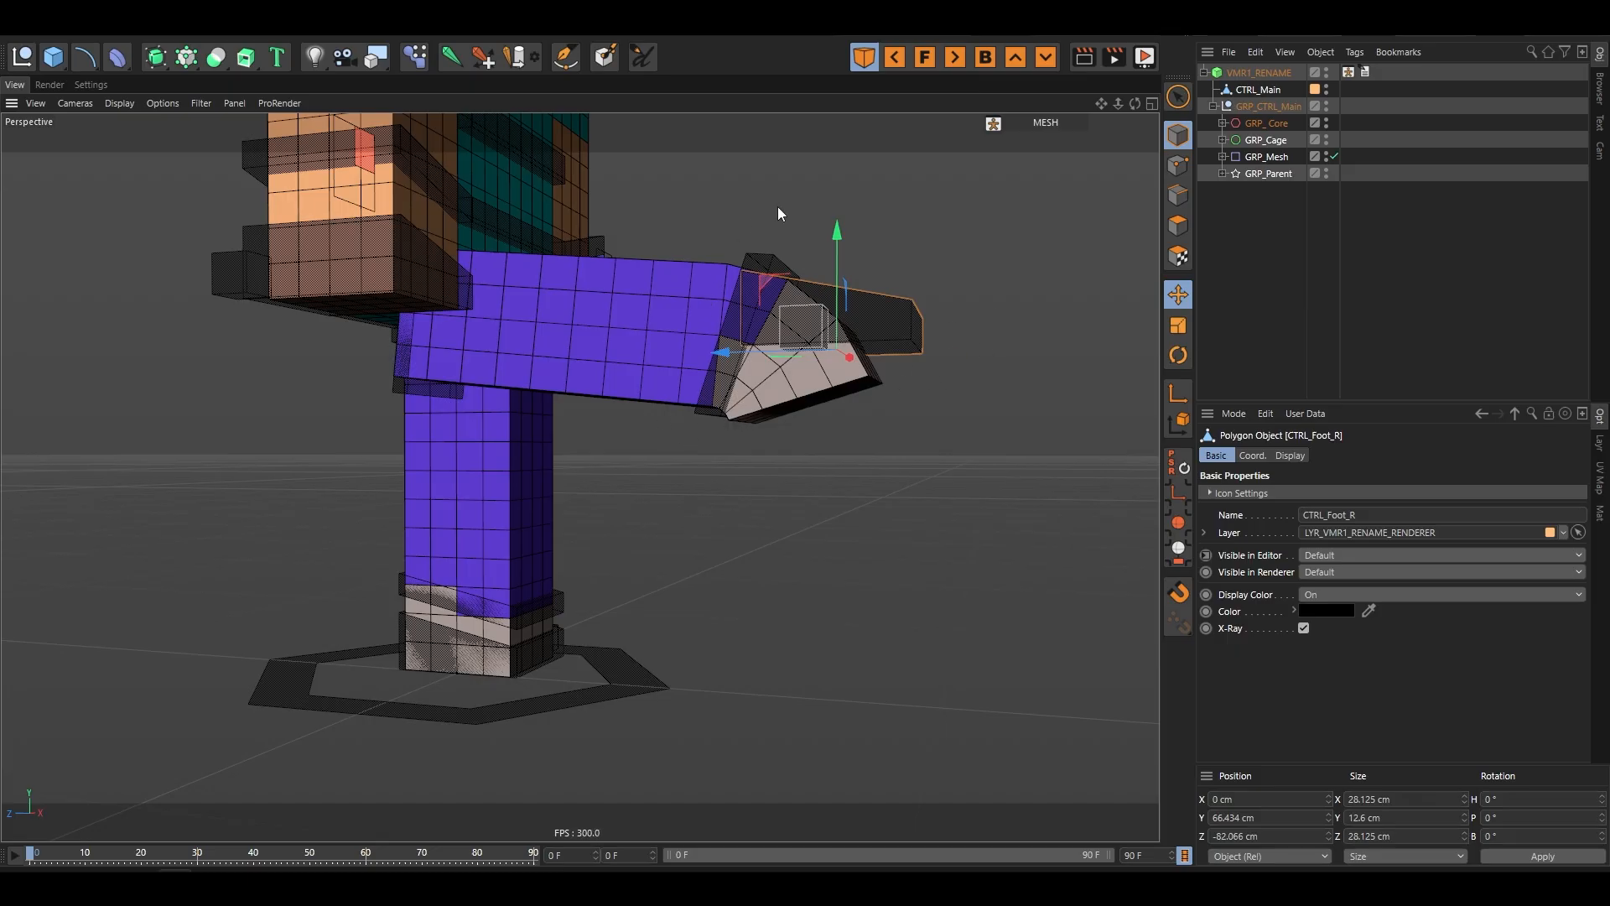
- Select the right ankle controller CTRL_Ankle_R, try rotating it to about P -102°, and undo the rotation
scroll(770, 203, up, 4)
alt+drag(760, 315, 746, 359)
click(777, 303)
alt+drag(575, 385, 615, 281)
scroll(615, 280, down, 3)
scroll(738, 319, up, 2)
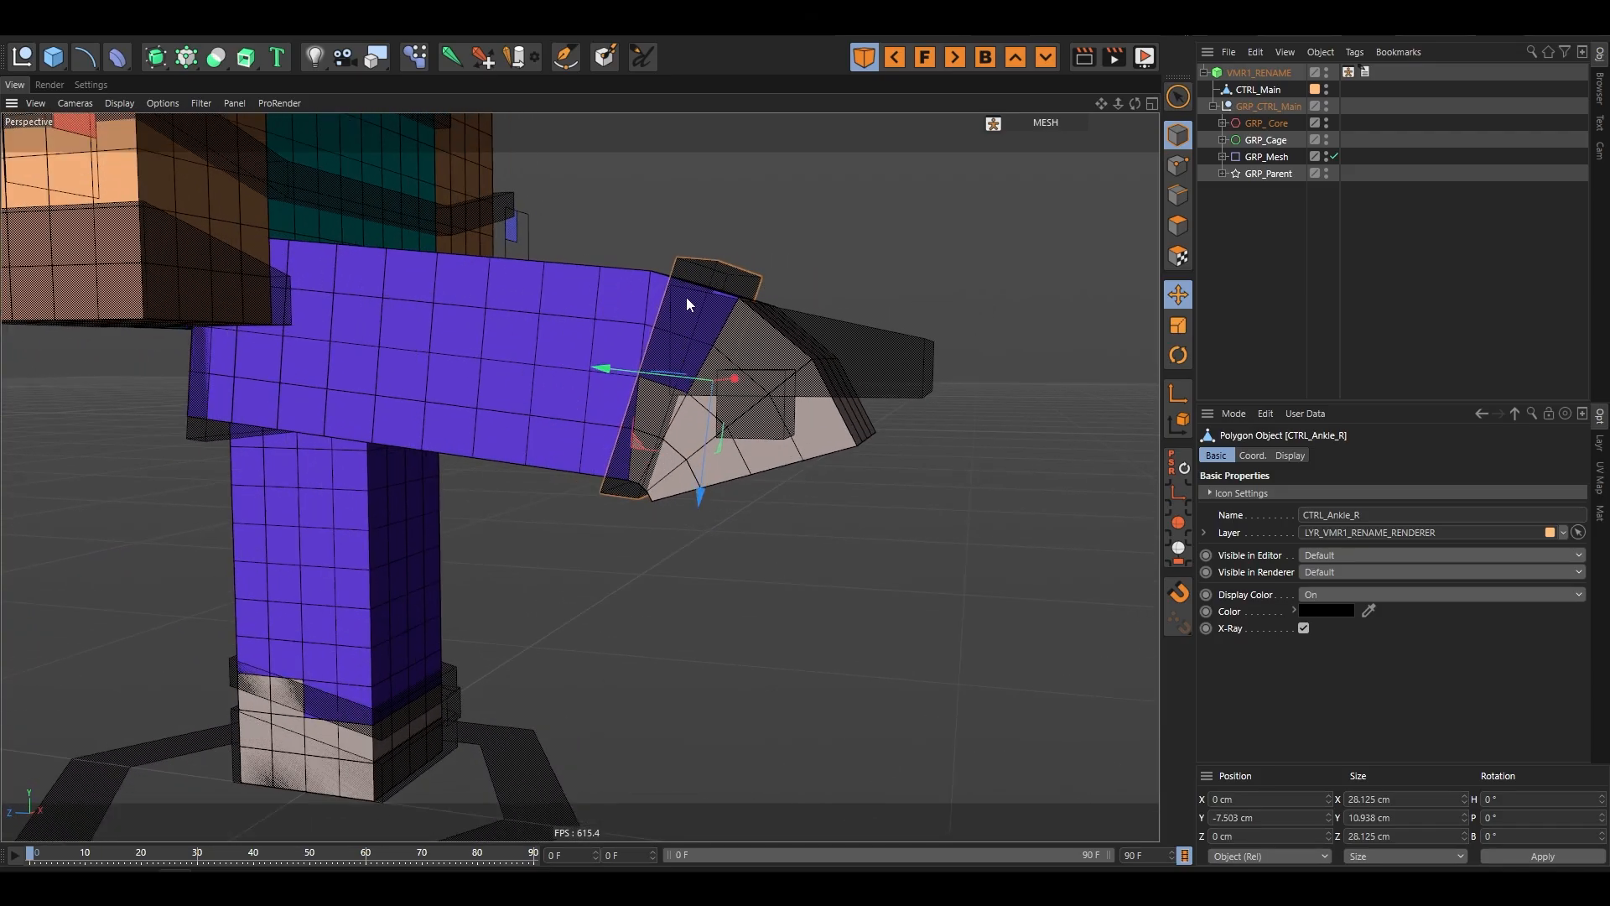
key(r)
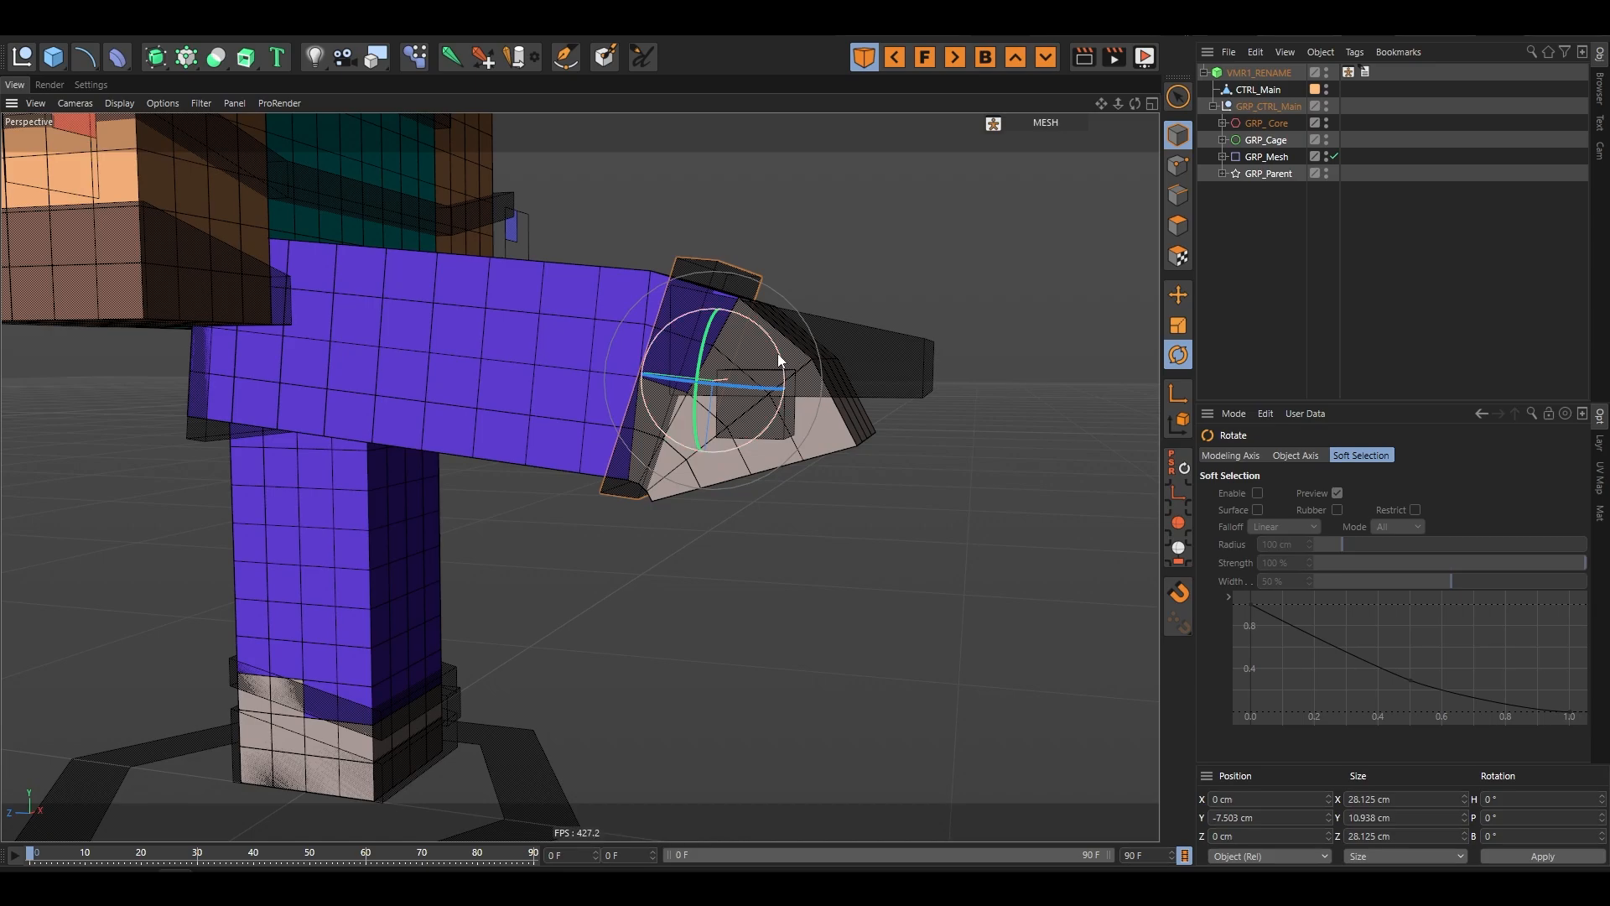
drag(777, 352, 636, 270)
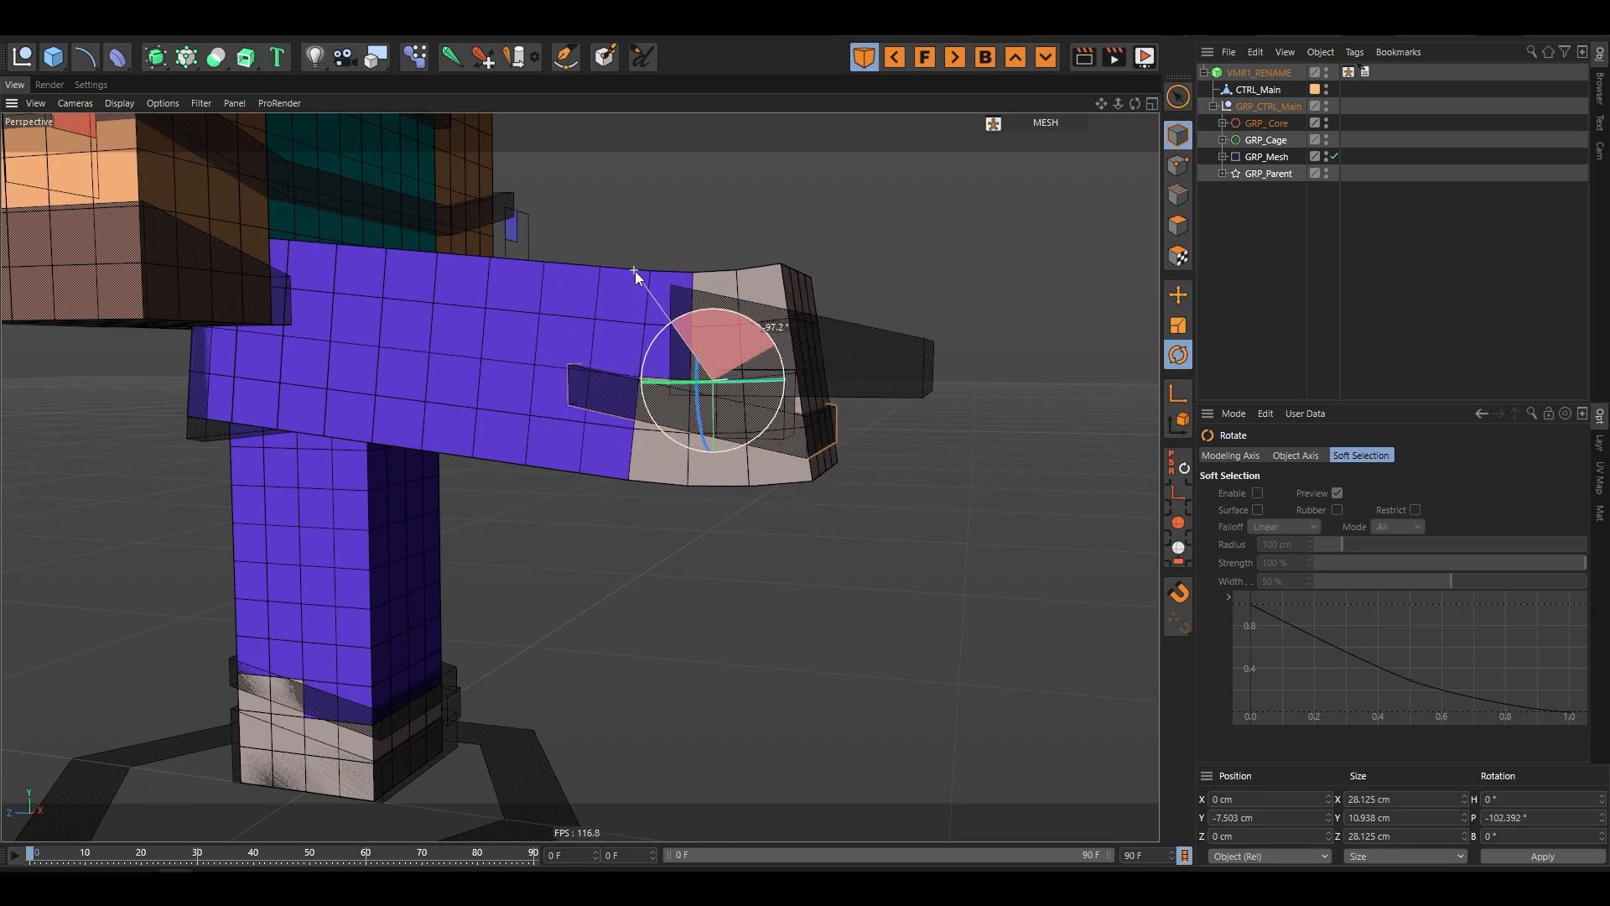
key(ctrl+z)
- Undo the right foot's lift and clear the selection
click(826, 329)
key(ctrl+z)
key(ctrl+z)
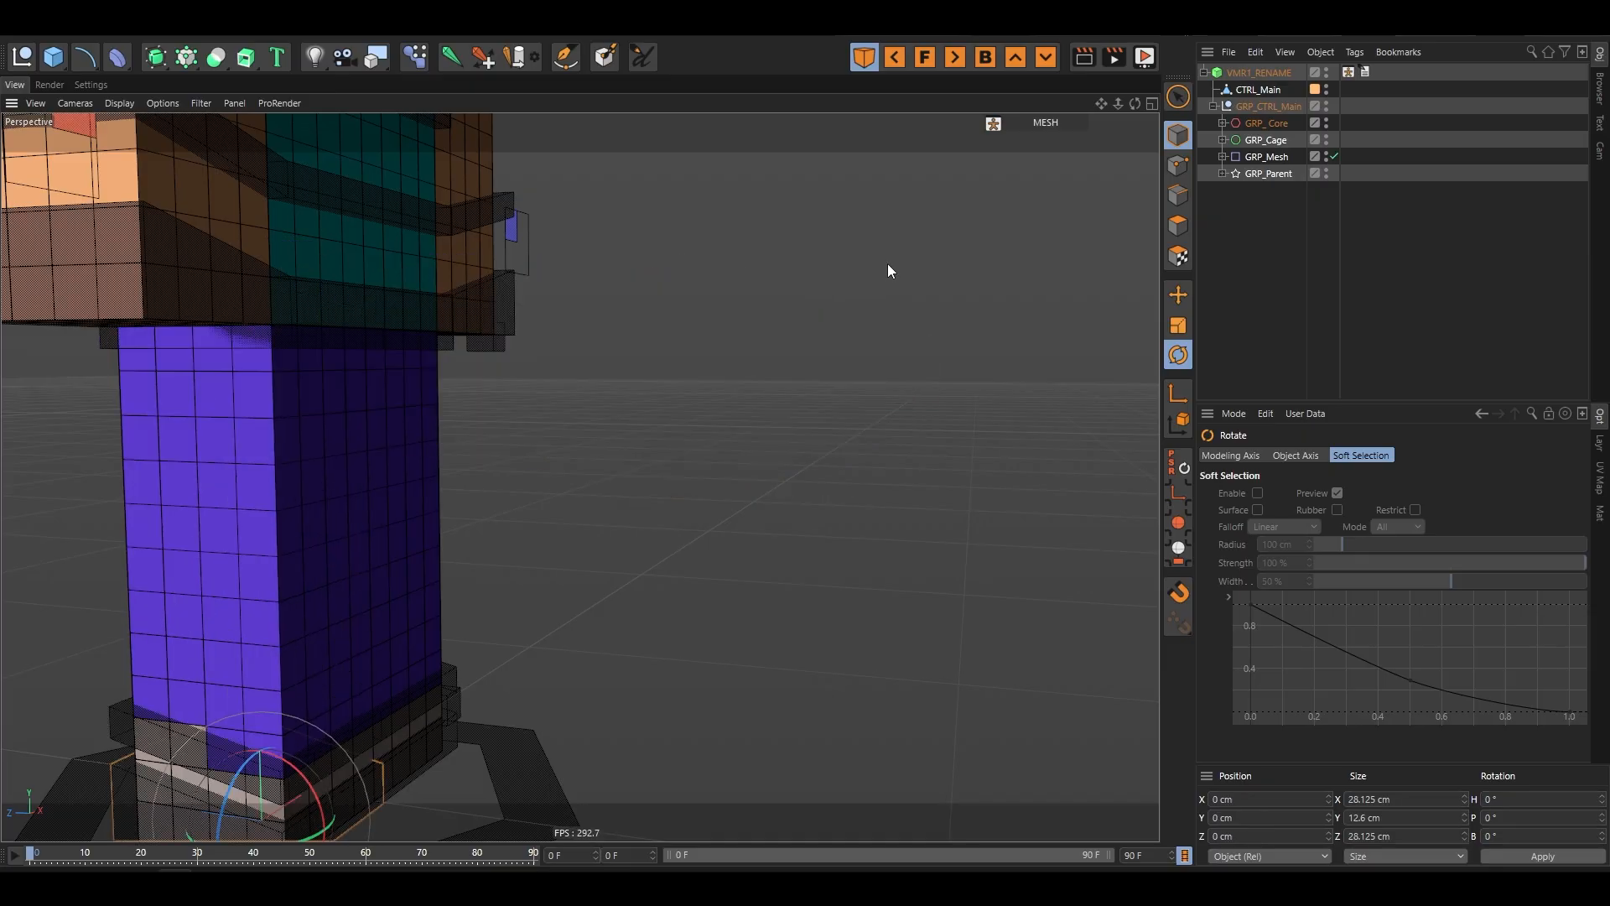
click(887, 263)
alt+drag(887, 263, 609, 367)
scroll(609, 368, down, 4)
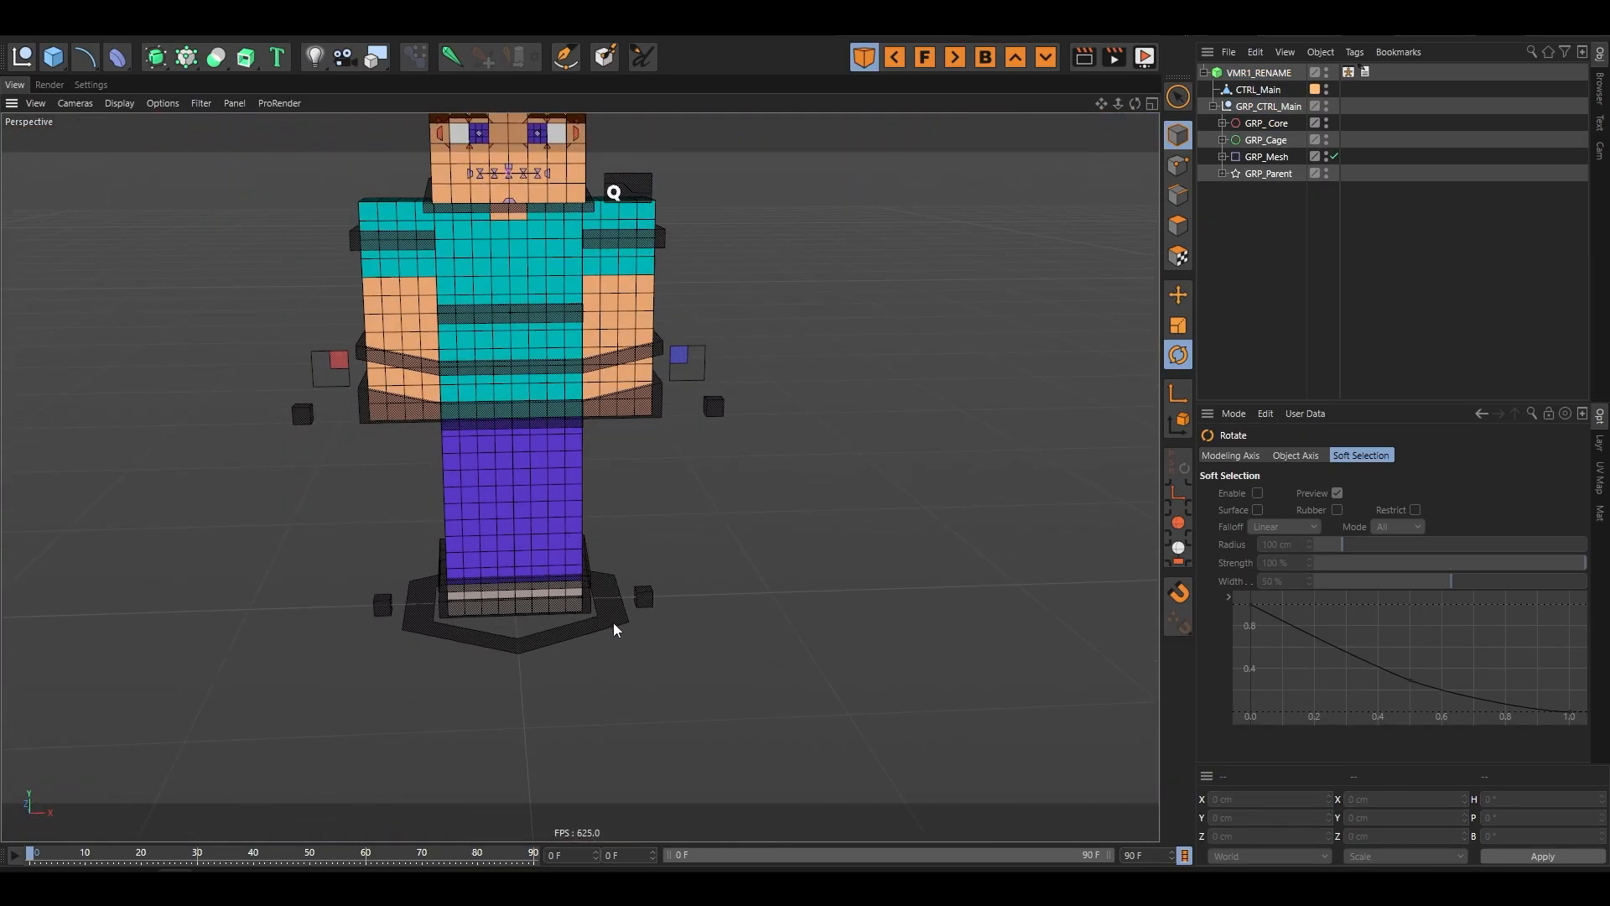
- Try rotating the hexagonal base controller around the feet, undo the change, and clear the selection
click(612, 622)
drag(838, 462, 915, 407)
key(ctrl+z)
click(745, 519)
- Frame the whole character and set the viewport display to plain Gouraud Shading
scroll(486, 336, down, 2)
alt+middle_drag(474, 320, 468, 380)
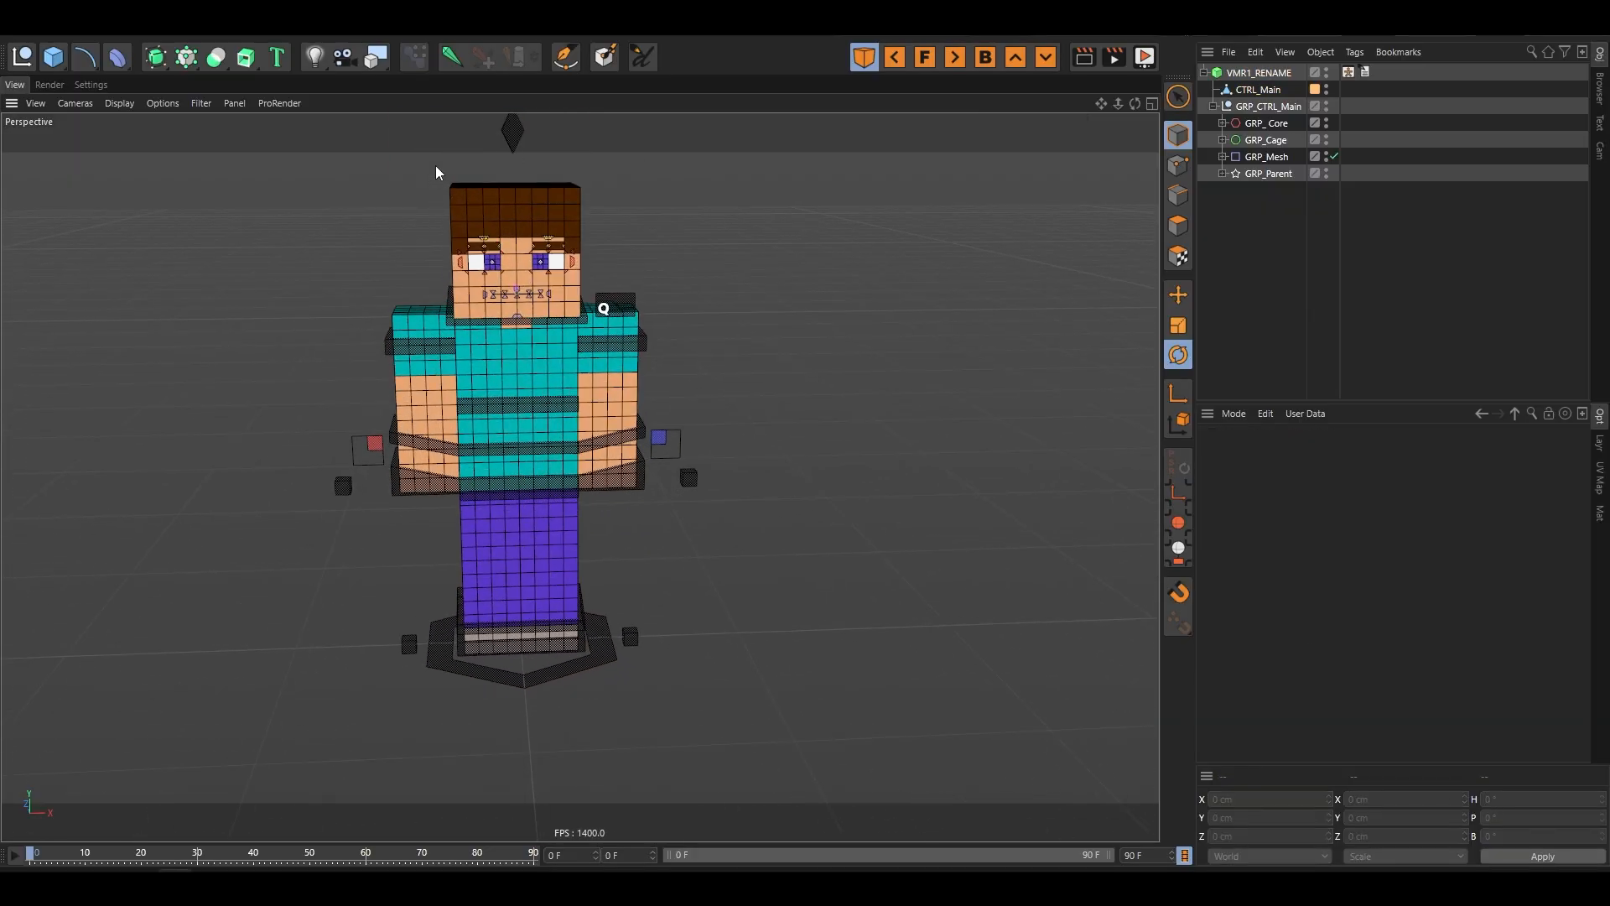
key(n)
key(a)
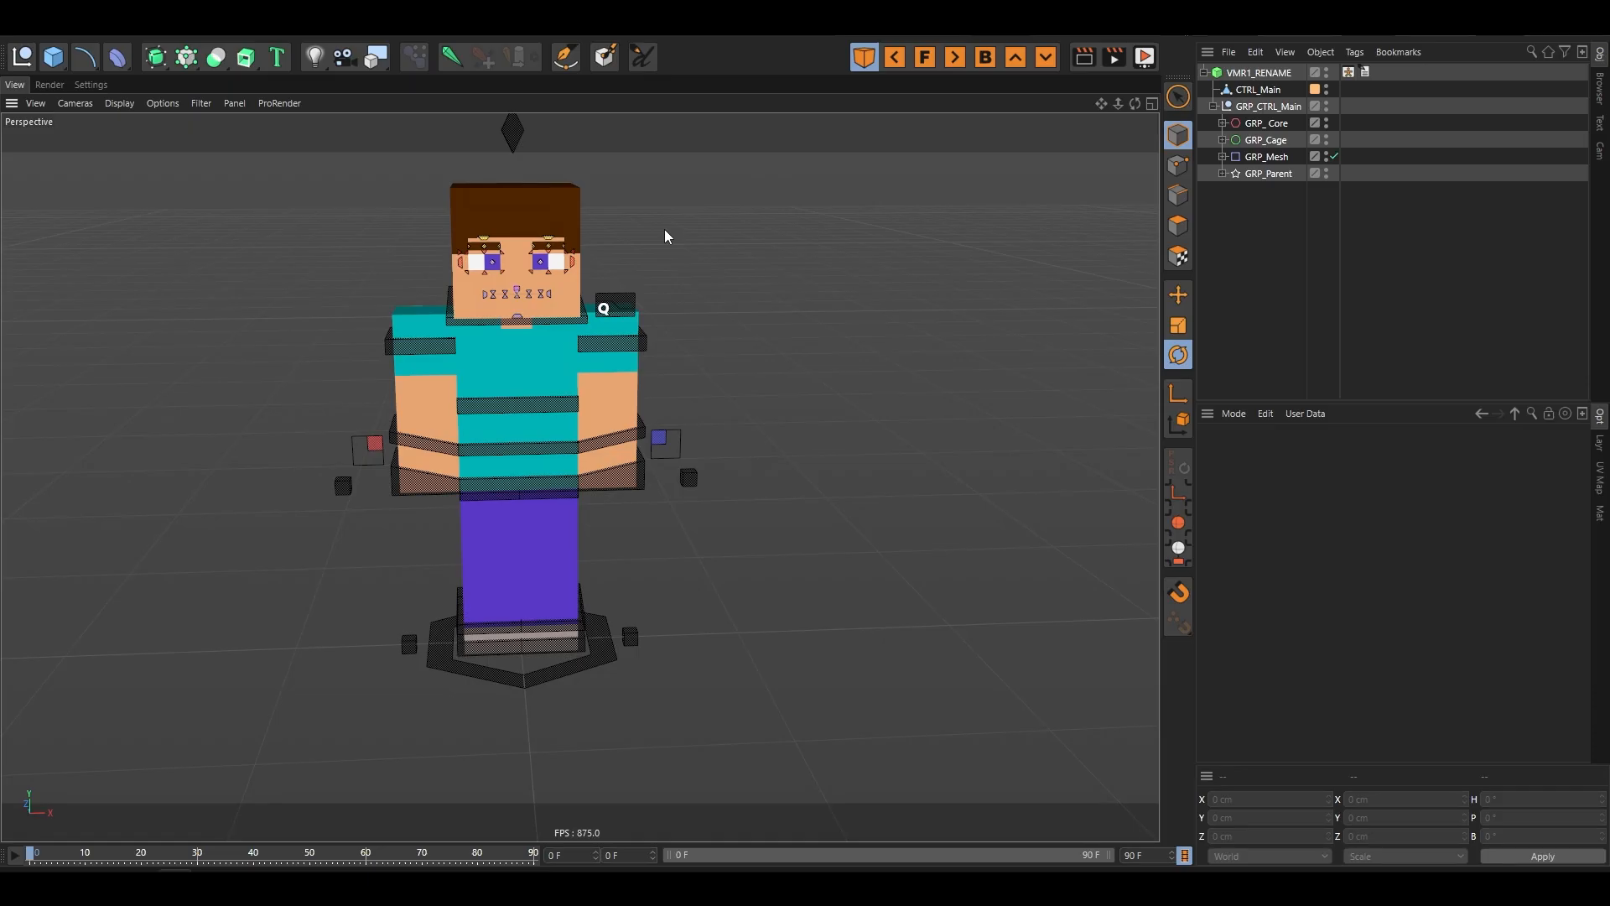
- Expand the facial control panel using the FRM_Q controller beside the head, and clear the selection
scroll(587, 234, up, 8)
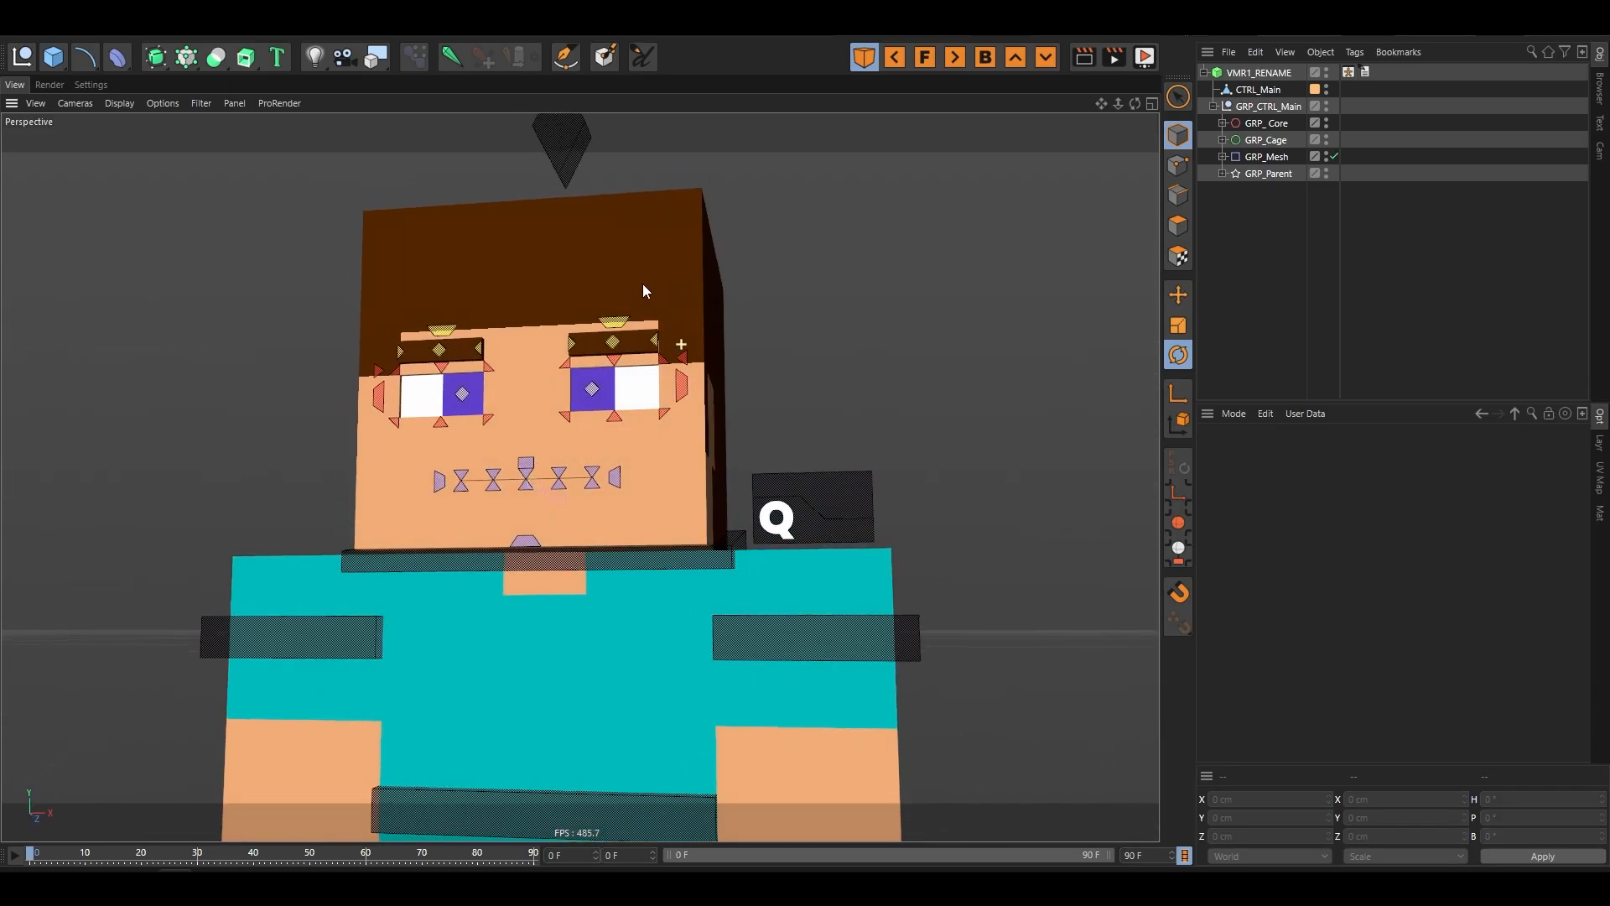
alt+drag(643, 286, 637, 298)
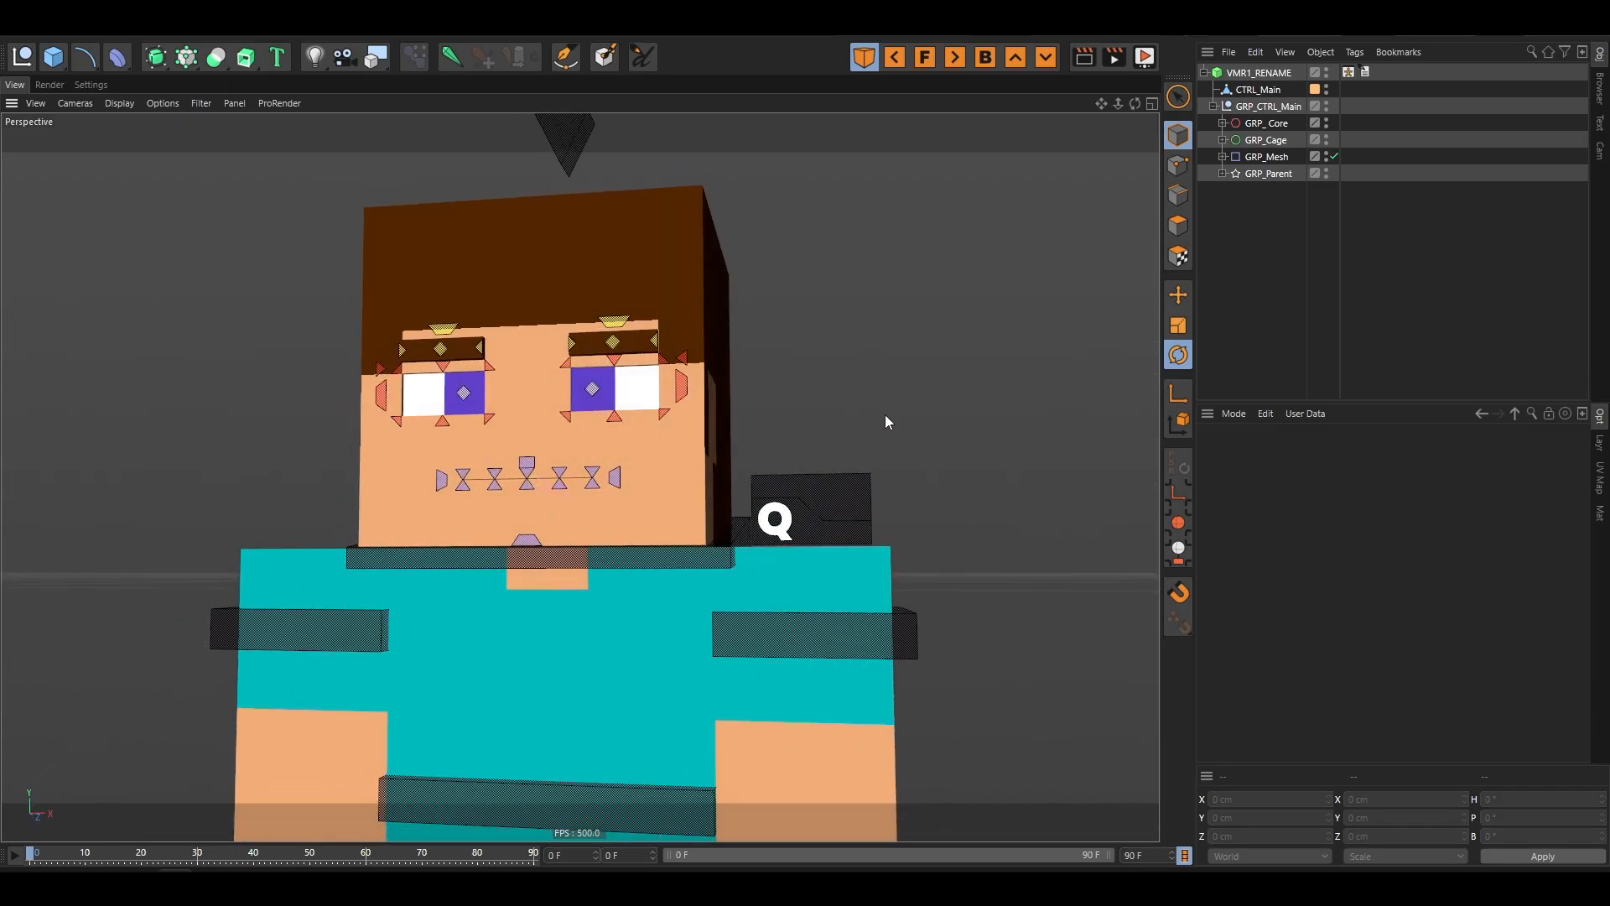
alt+drag(558, 570, 604, 553)
click(822, 508)
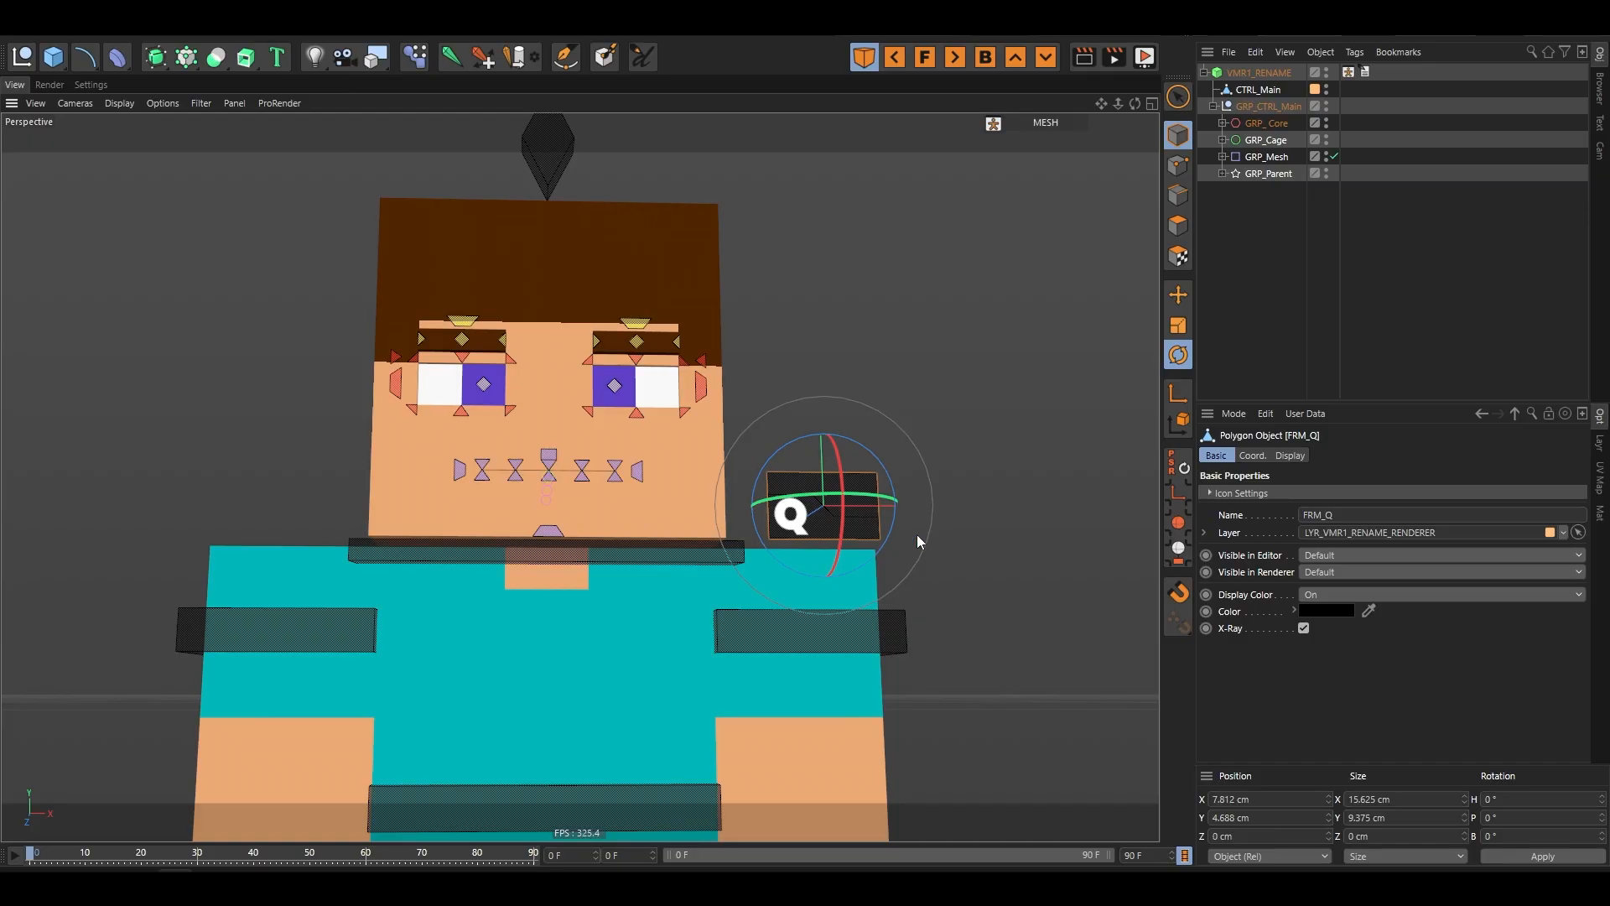
click(1238, 249)
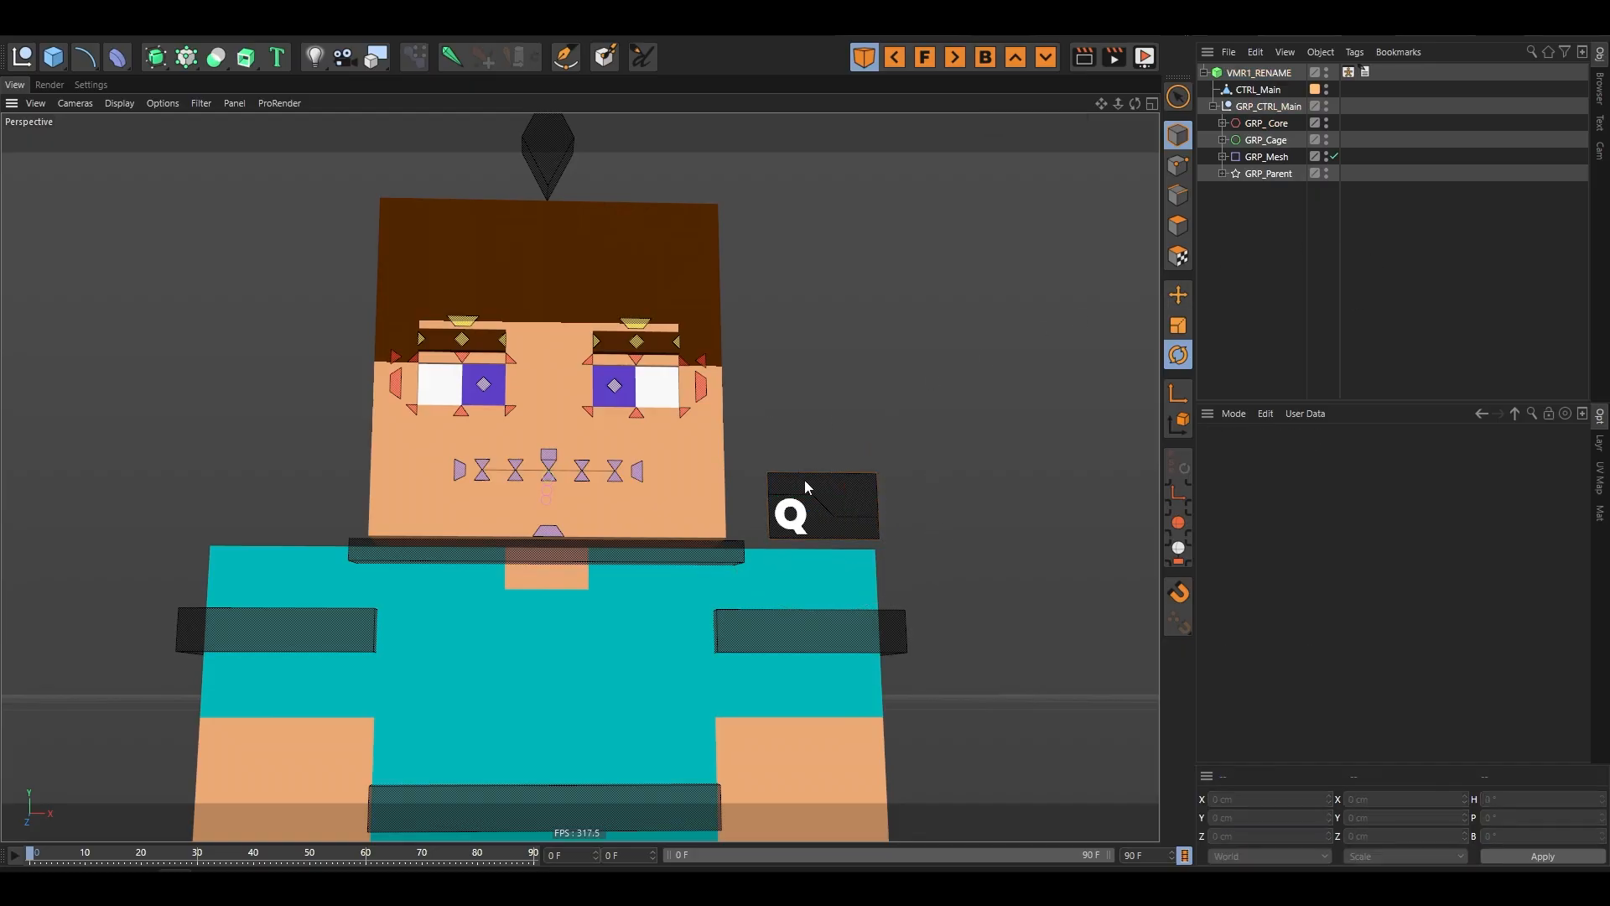
scroll(805, 485, up, 2)
click(847, 486)
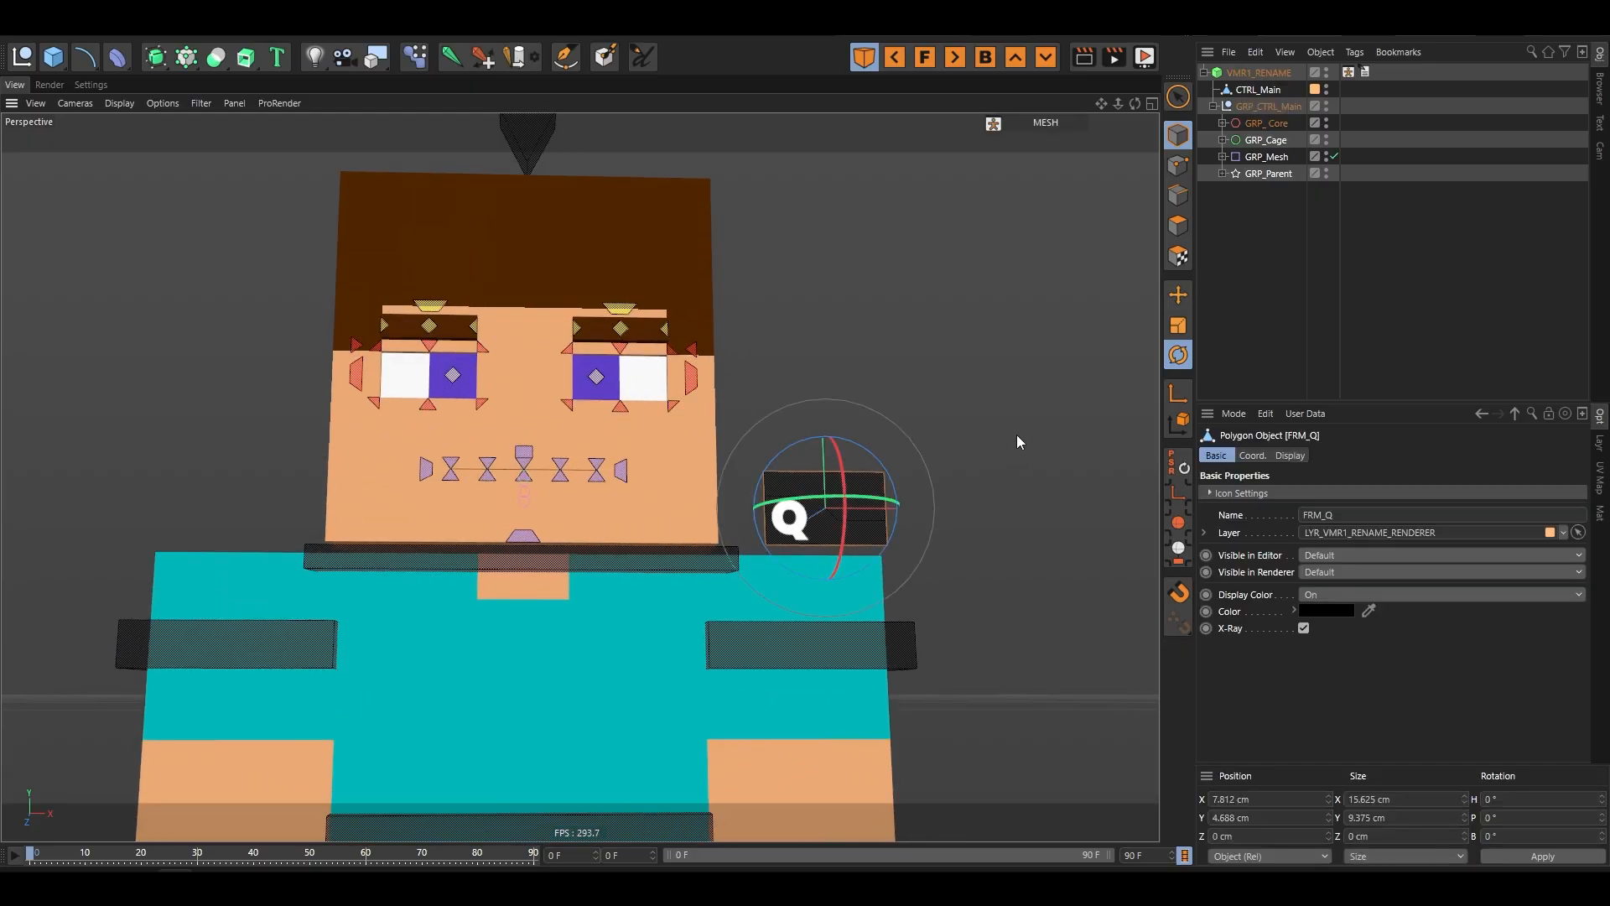
key(q)
click(1001, 590)
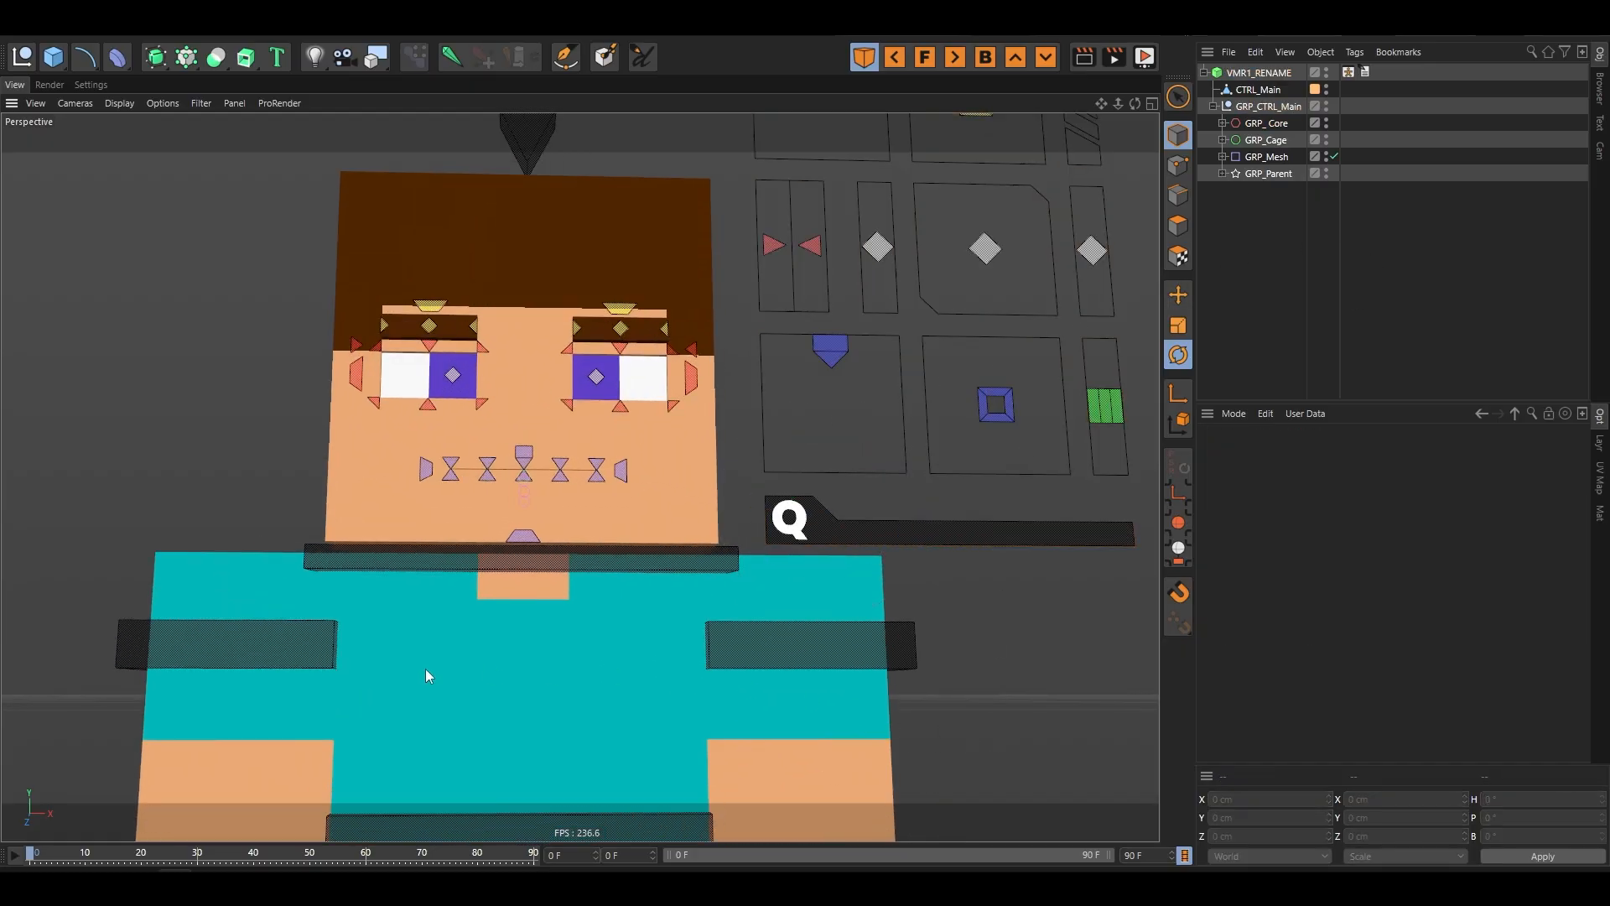
- Examine the layout of the expanded facial control panel and the controllers on the face
scroll(270, 687, down, 3)
scroll(500, 348, up, 2)
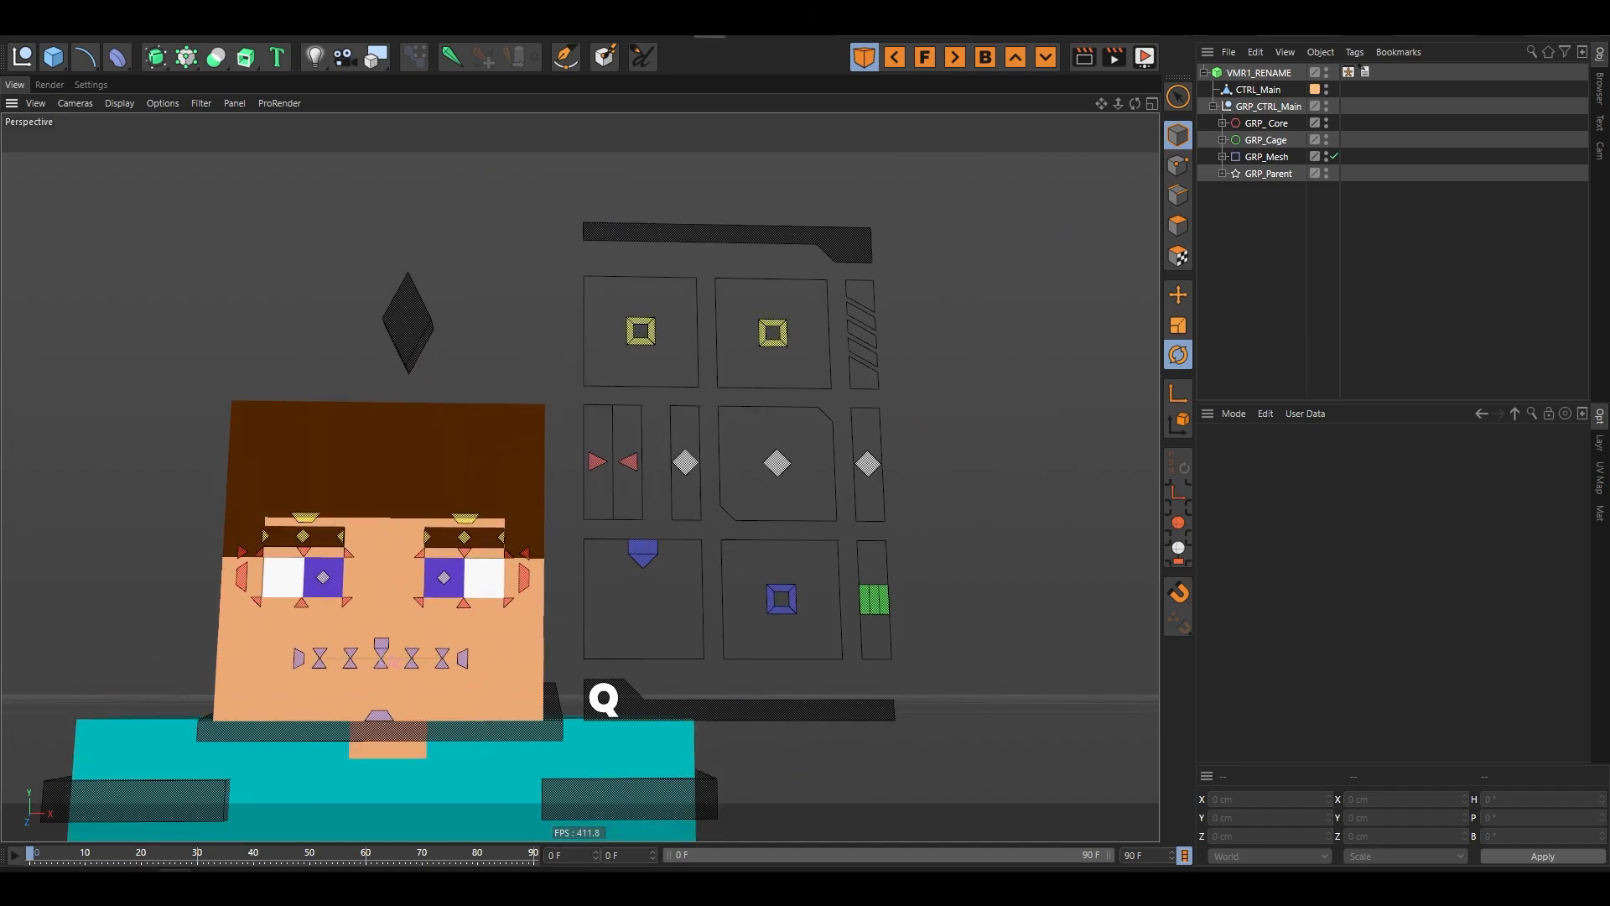
key(e)
scroll(696, 453, up, 4)
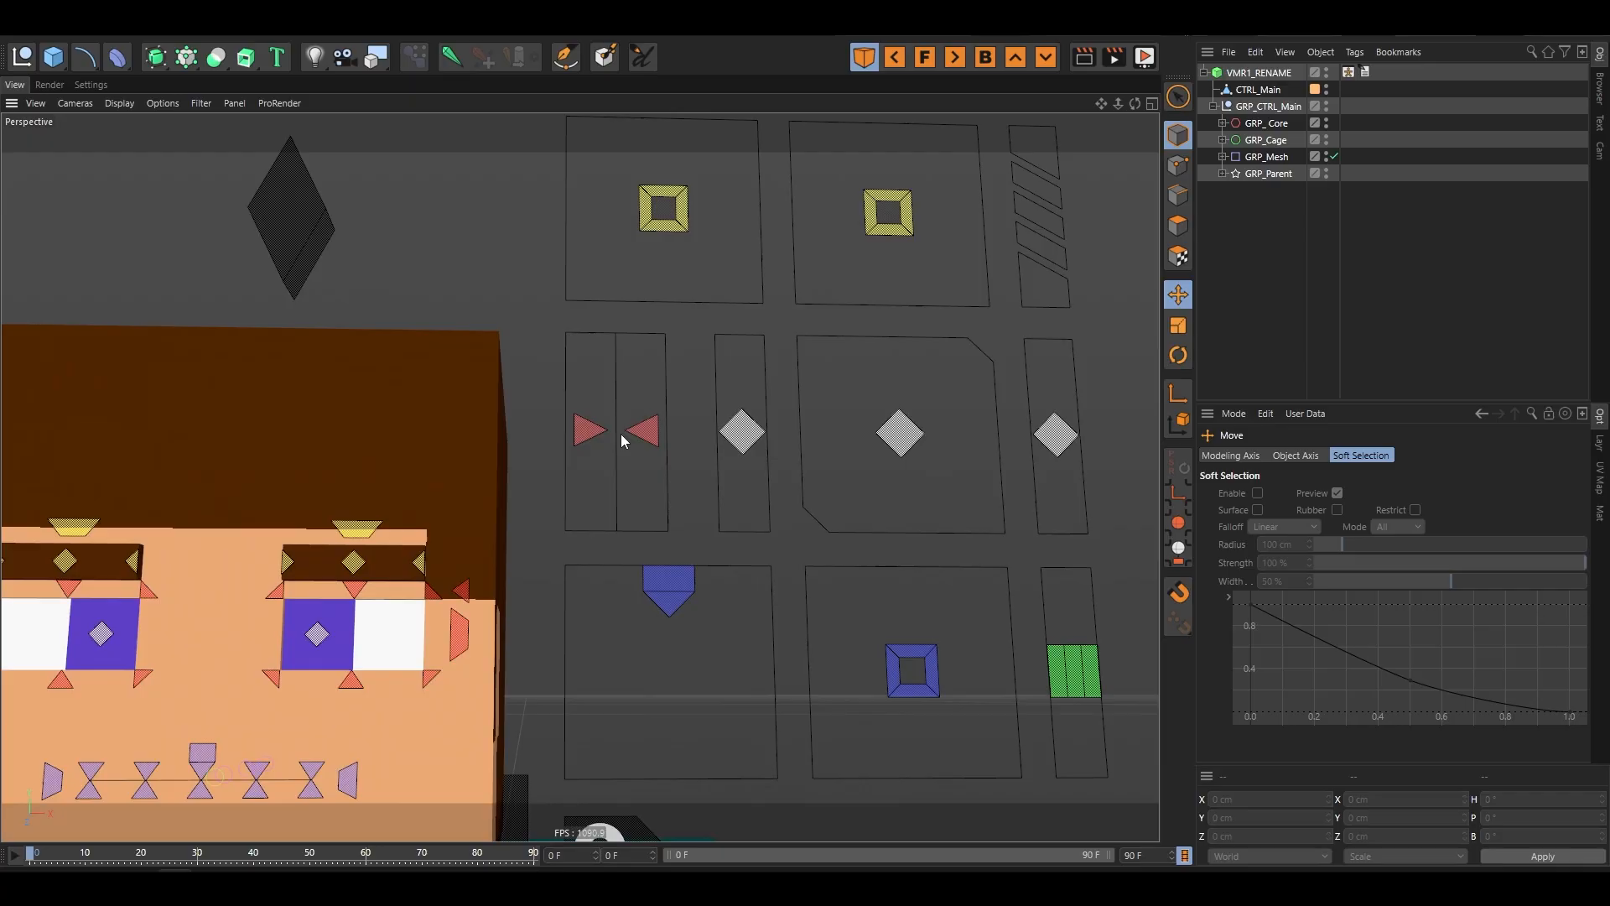
scroll(602, 463, down, 3)
mouse_move(369, 419)
alt+mouse_down()
mouse_move(384, 438)
mouse_move(364, 417)
alt+mouse_up()
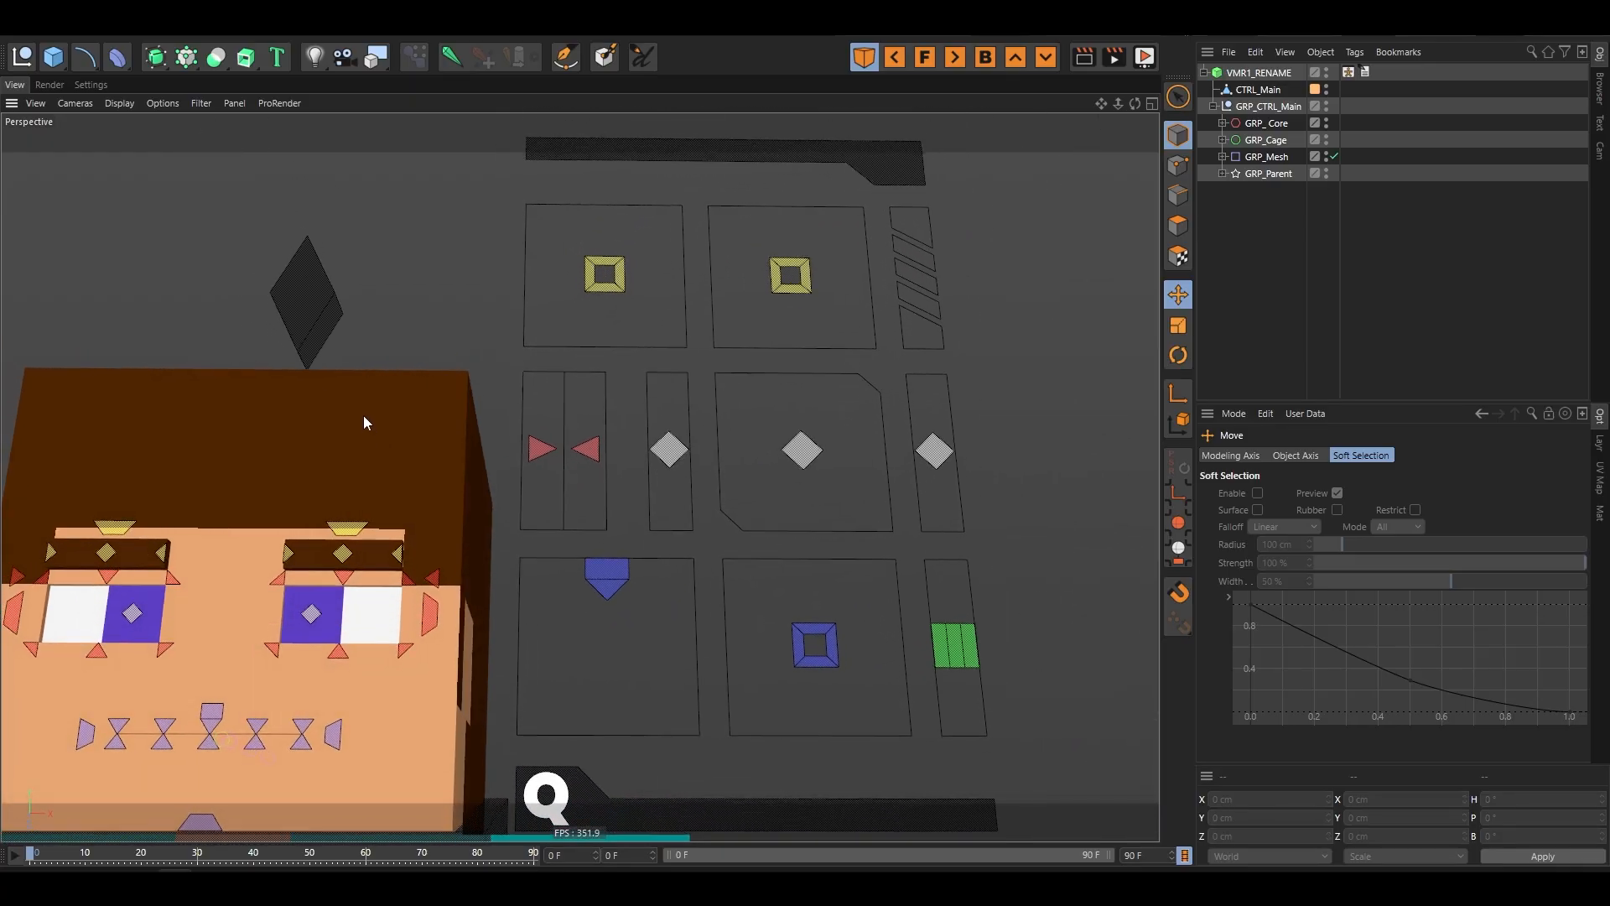
scroll(750, 408, down, 3)
scroll(663, 309, up, 3)
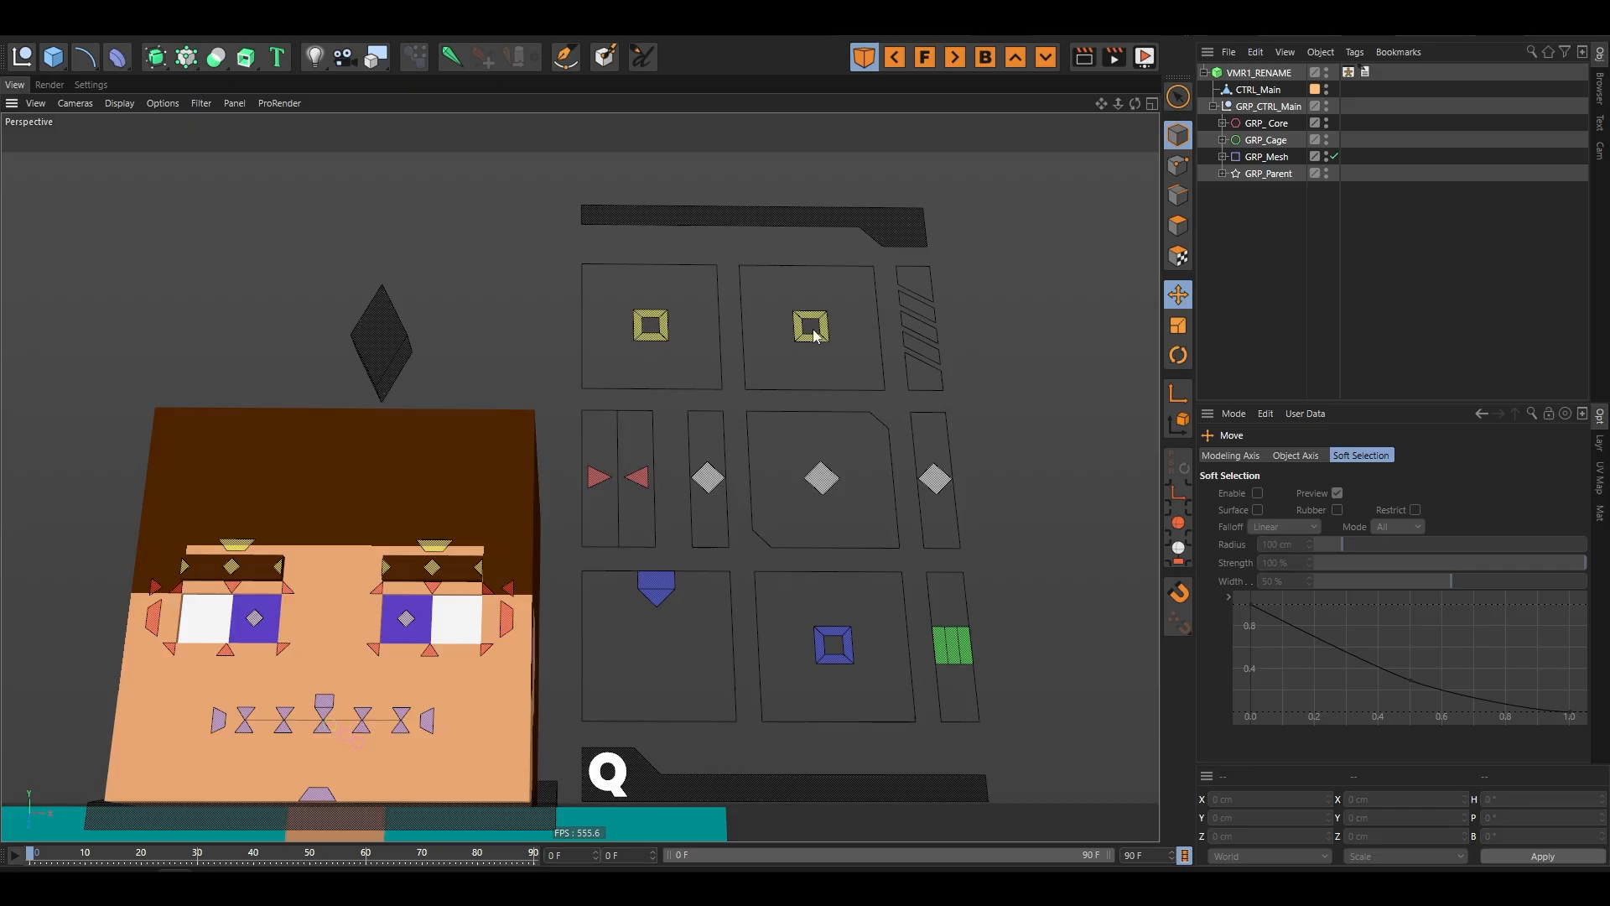
- Select CTRL_Brow_R in the facial panel and try moving it vertically and sideways, undoing each move
click(649, 332)
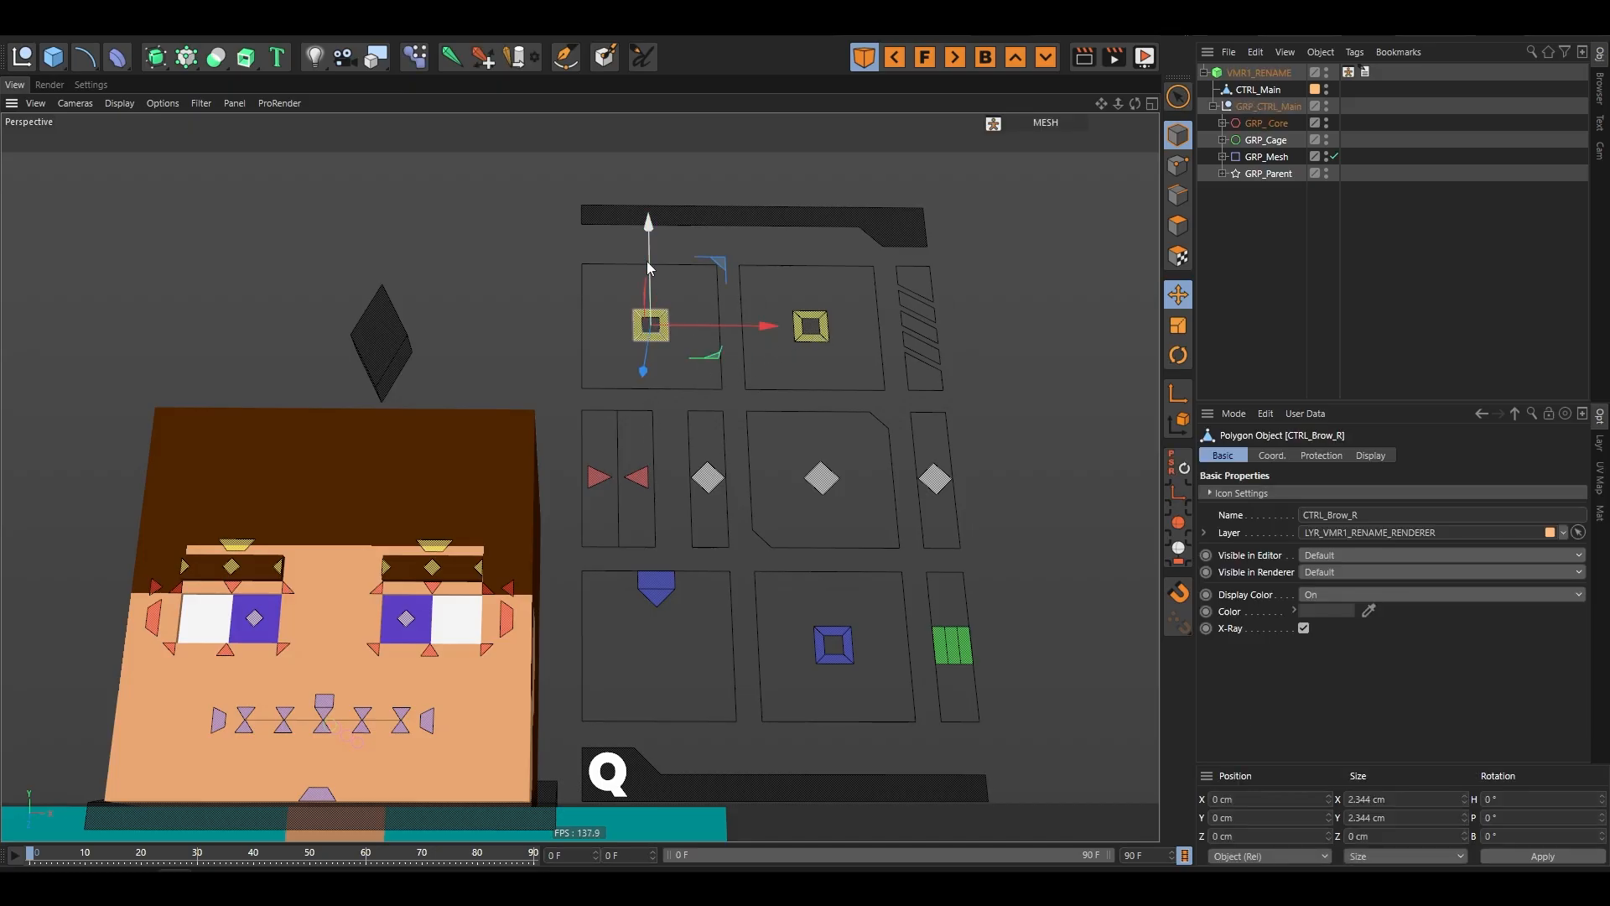
drag(648, 263, 784, 281)
key(ctrl+z)
key(ctrl+z)
drag(727, 326, 1029, 312)
key(ctrl+z)
- Add CTRL_Brow_L to the selection, try moving both brow controllers together, undo the moves, and clear the selection
shift+click(812, 328)
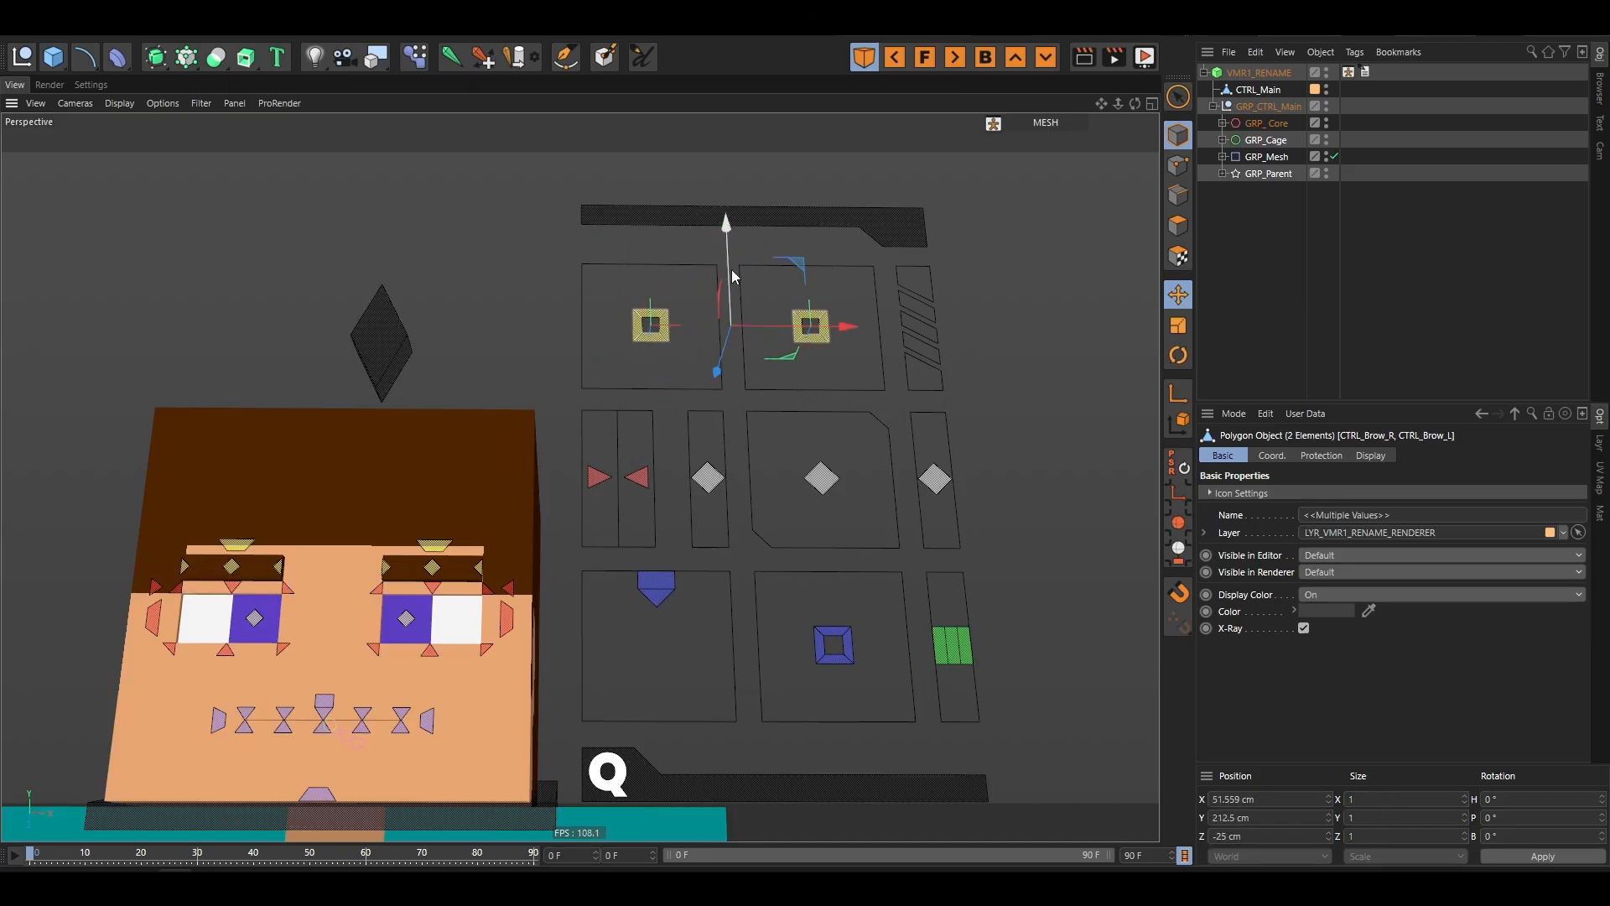
drag(731, 270, 736, 277)
key(ctrl+z)
mouse_move(826, 485)
mouse_down()
mouse_move(959, 475)
mouse_move(798, 510)
mouse_move(930, 518)
mouse_move(797, 511)
mouse_move(843, 491)
mouse_up()
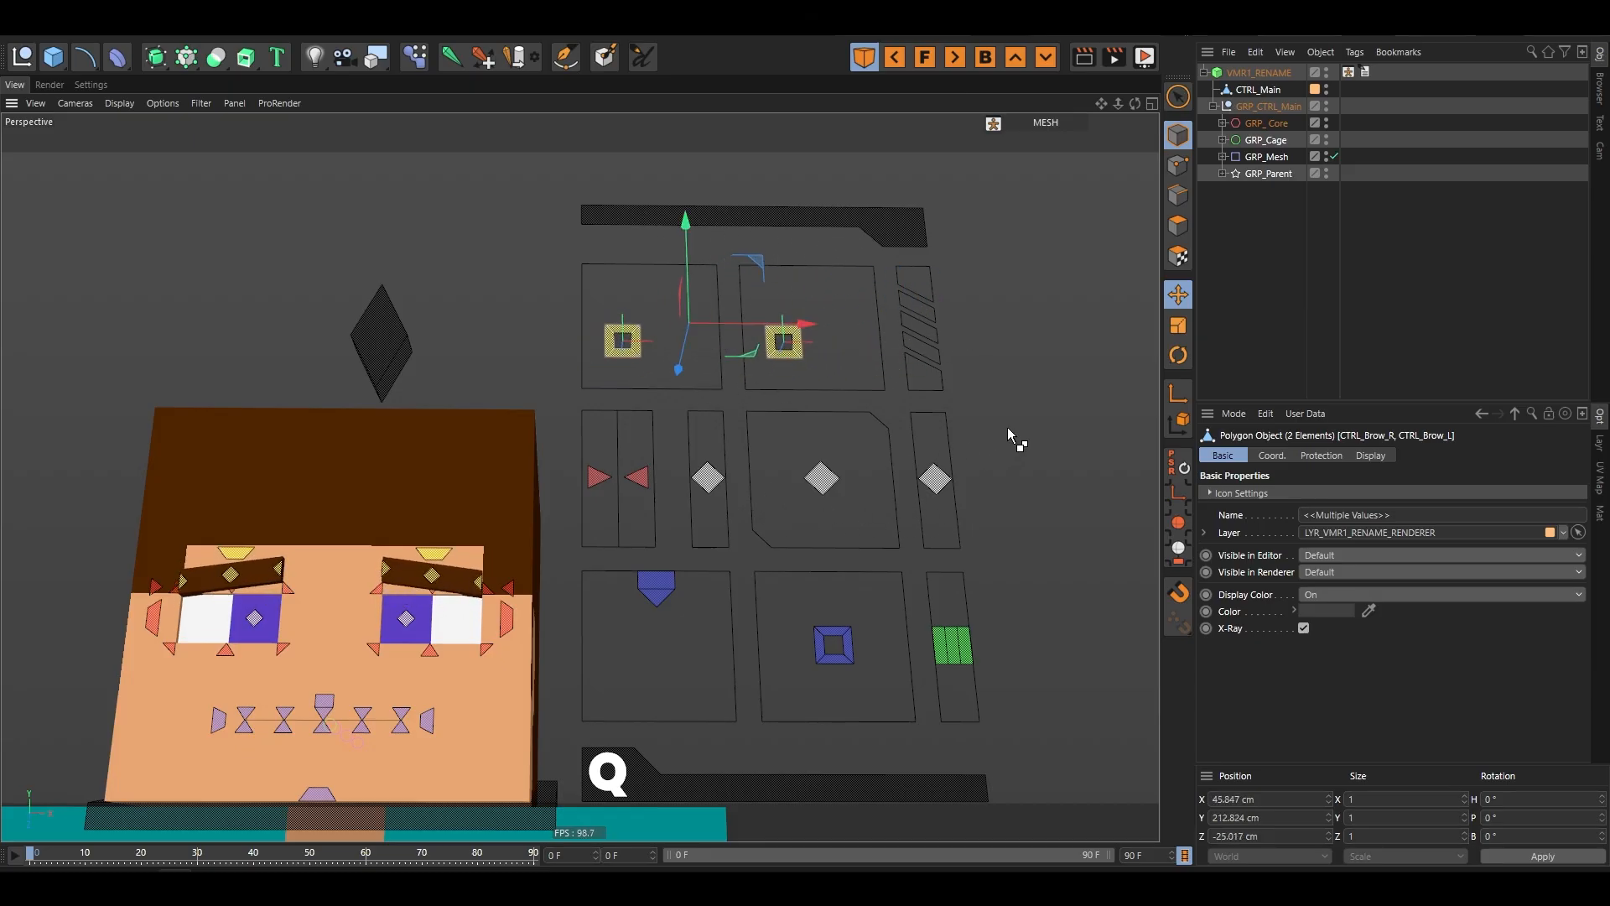
key(ctrl+z)
click(1008, 428)
- Select CTRL_Brow_R_Right in the facial panel, try moving it, undo the change, and clear the selection
scroll(252, 557, up, 2)
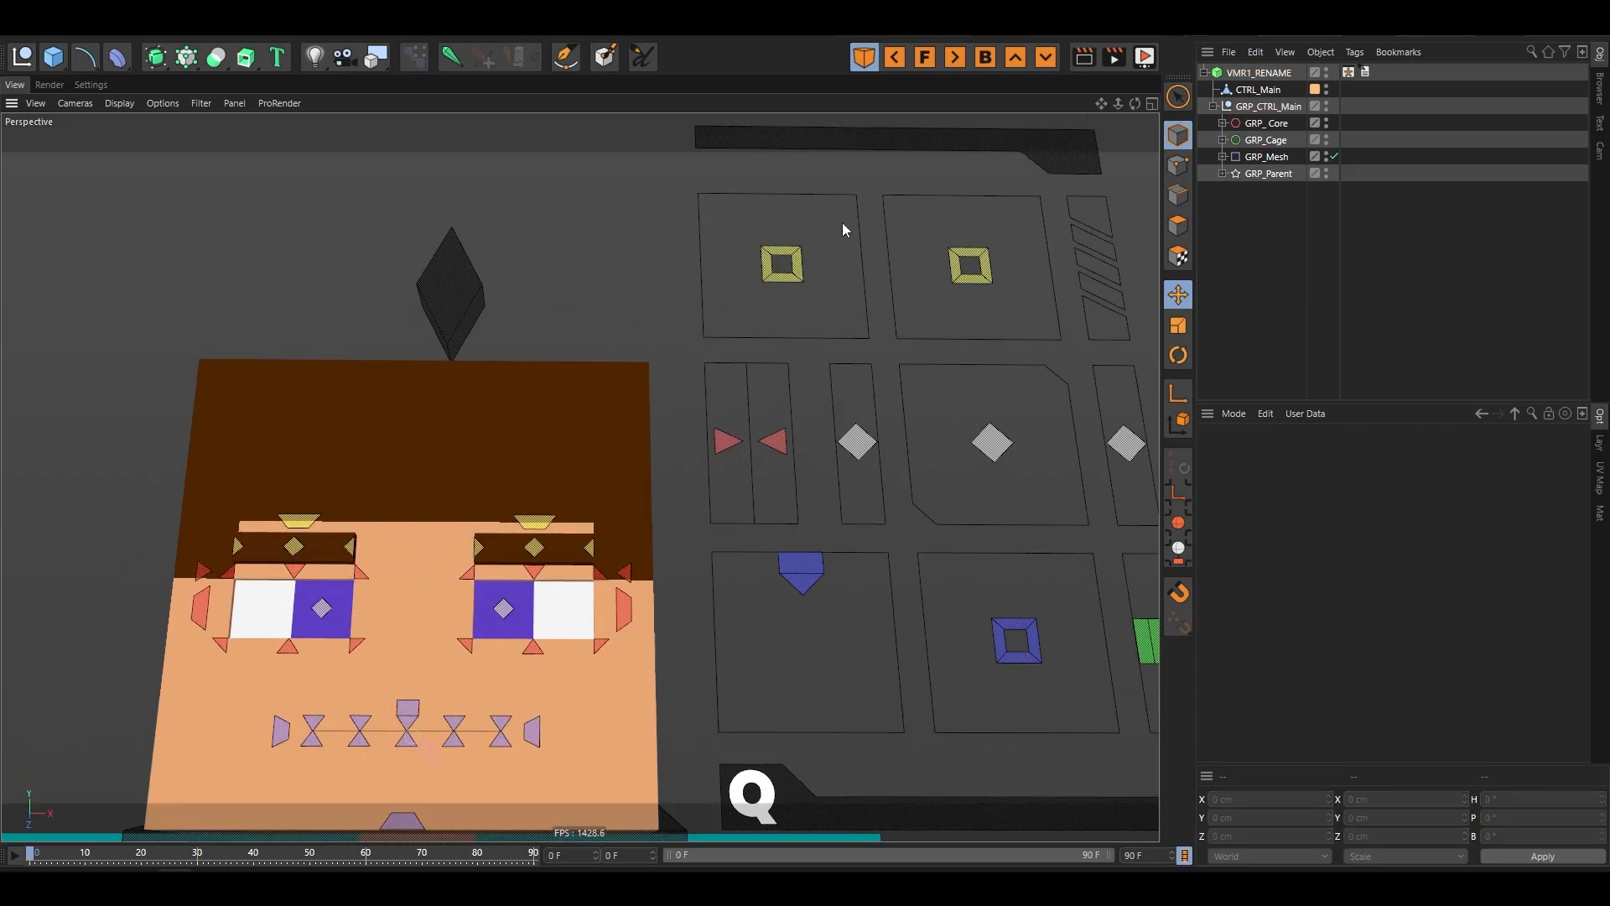
click(773, 278)
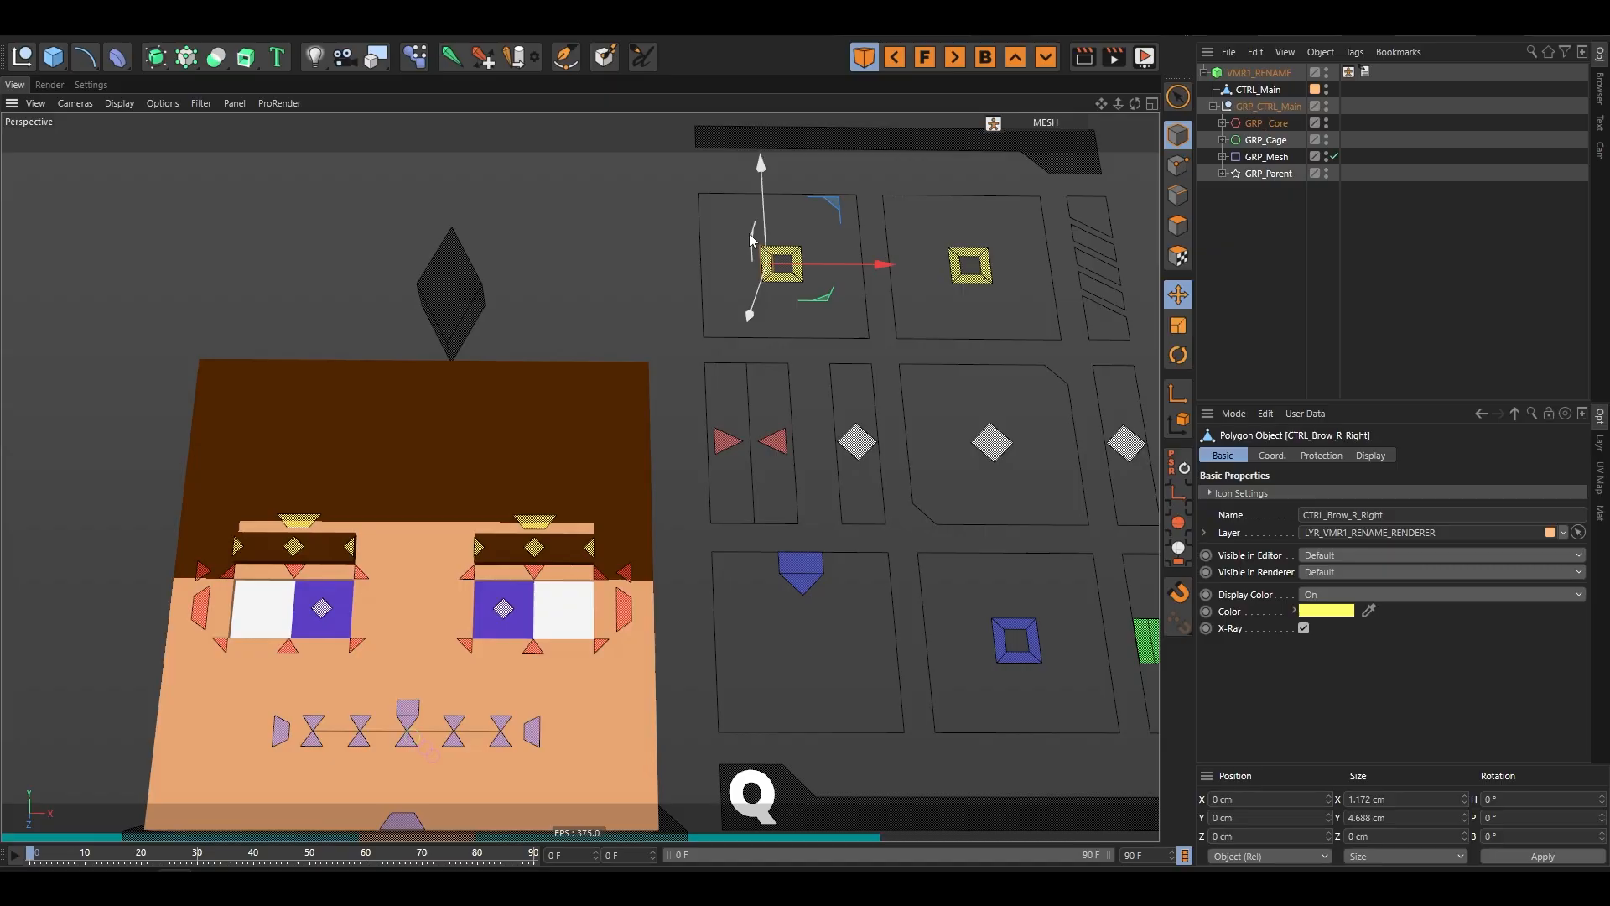
drag(810, 377, 770, 375)
key(ctrl+z)
key(ctrl+z)
click(723, 297)
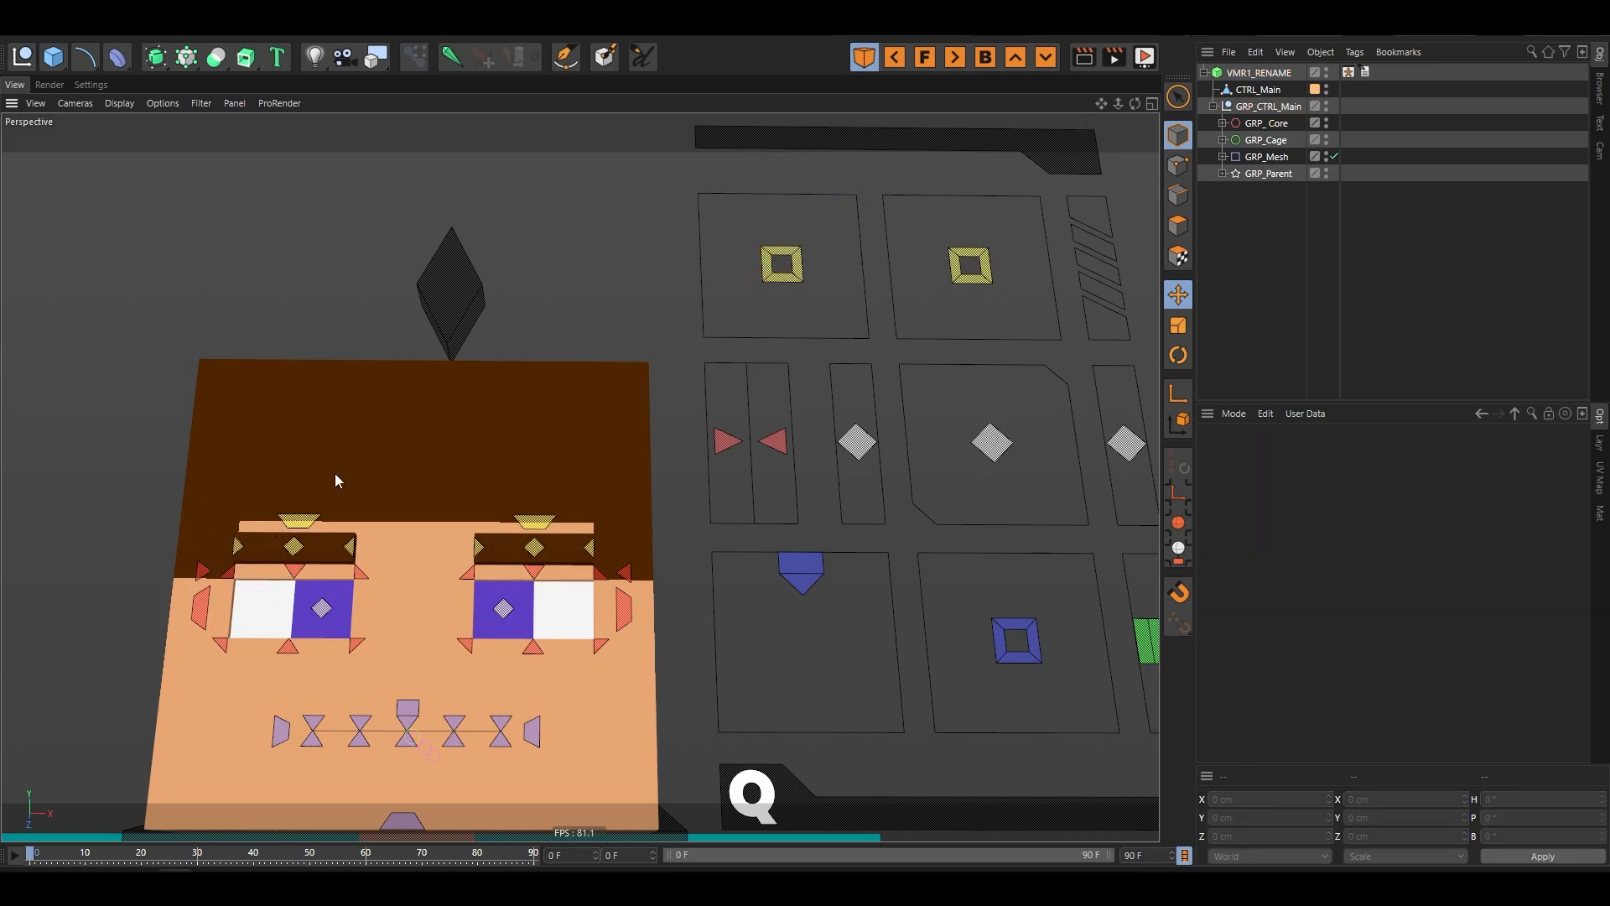
- Try moving CTRL_Brow_R_Bottom and CTRL_Brow_R in the facial panel, undo the moves, and clear the selection
drag(789, 288, 798, 365)
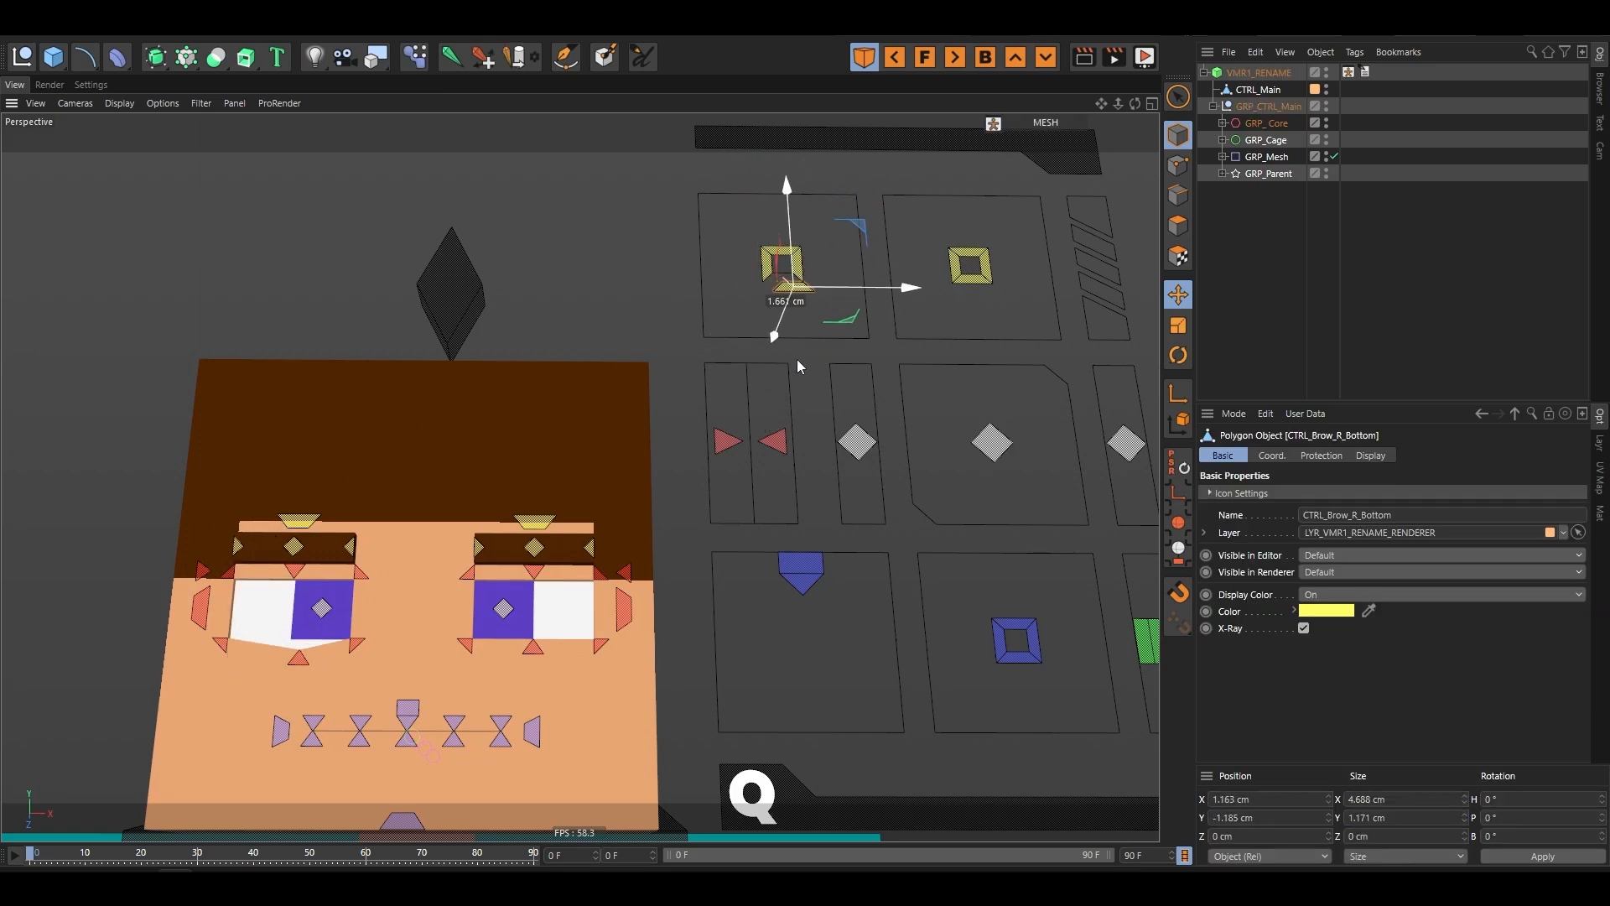
click(635, 295)
drag(792, 255, 733, 236)
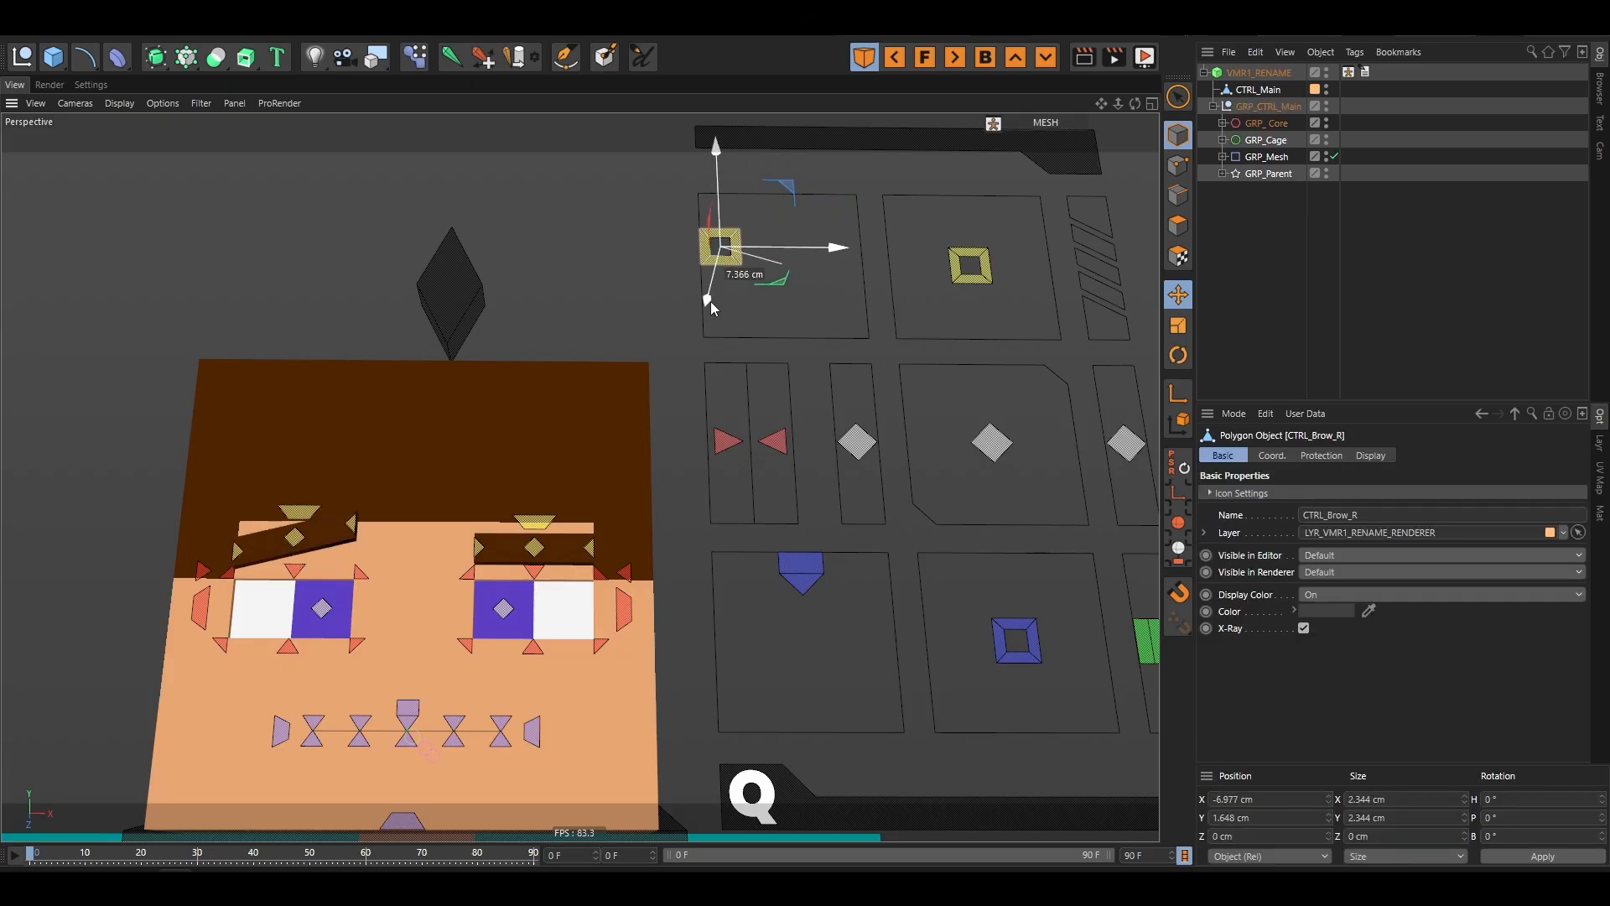
key(ctrl+z)
click(562, 281)
- Try moving further parts of the yellow brow controllers in the facial panel, undo the moves, and clear the selection
click(774, 250)
drag(594, 378, 571, 321)
key(ctrl+z)
click(572, 317)
click(797, 276)
mouse_move(758, 364)
mouse_down()
mouse_move(795, 359)
mouse_move(772, 379)
mouse_up()
mouse_move(999, 328)
mouse_down()
mouse_move(1001, 372)
mouse_move(1012, 349)
mouse_up()
key(ctrl+z)
click(1023, 343)
- Select CTRL_Eye_R and CTRL_Eye_L together in the facial panel, try moving them, restore them, and clear the selection
scroll(1023, 343, down, 2)
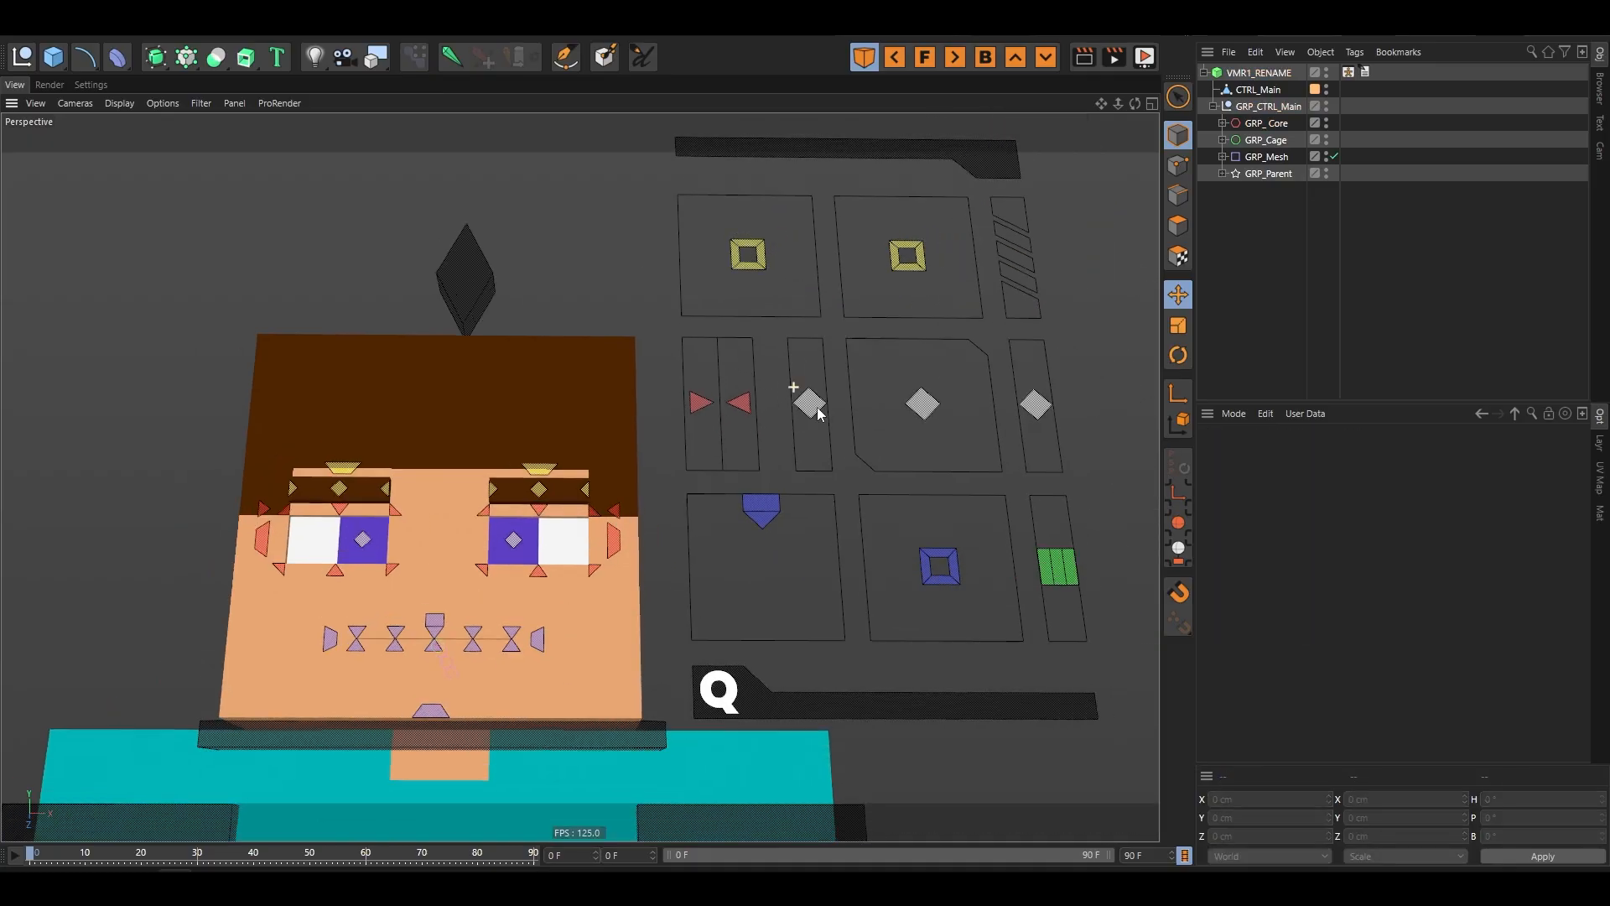
scroll(809, 411, up, 2)
scroll(811, 418, down, 1)
scroll(745, 426, up, 1)
click(741, 406)
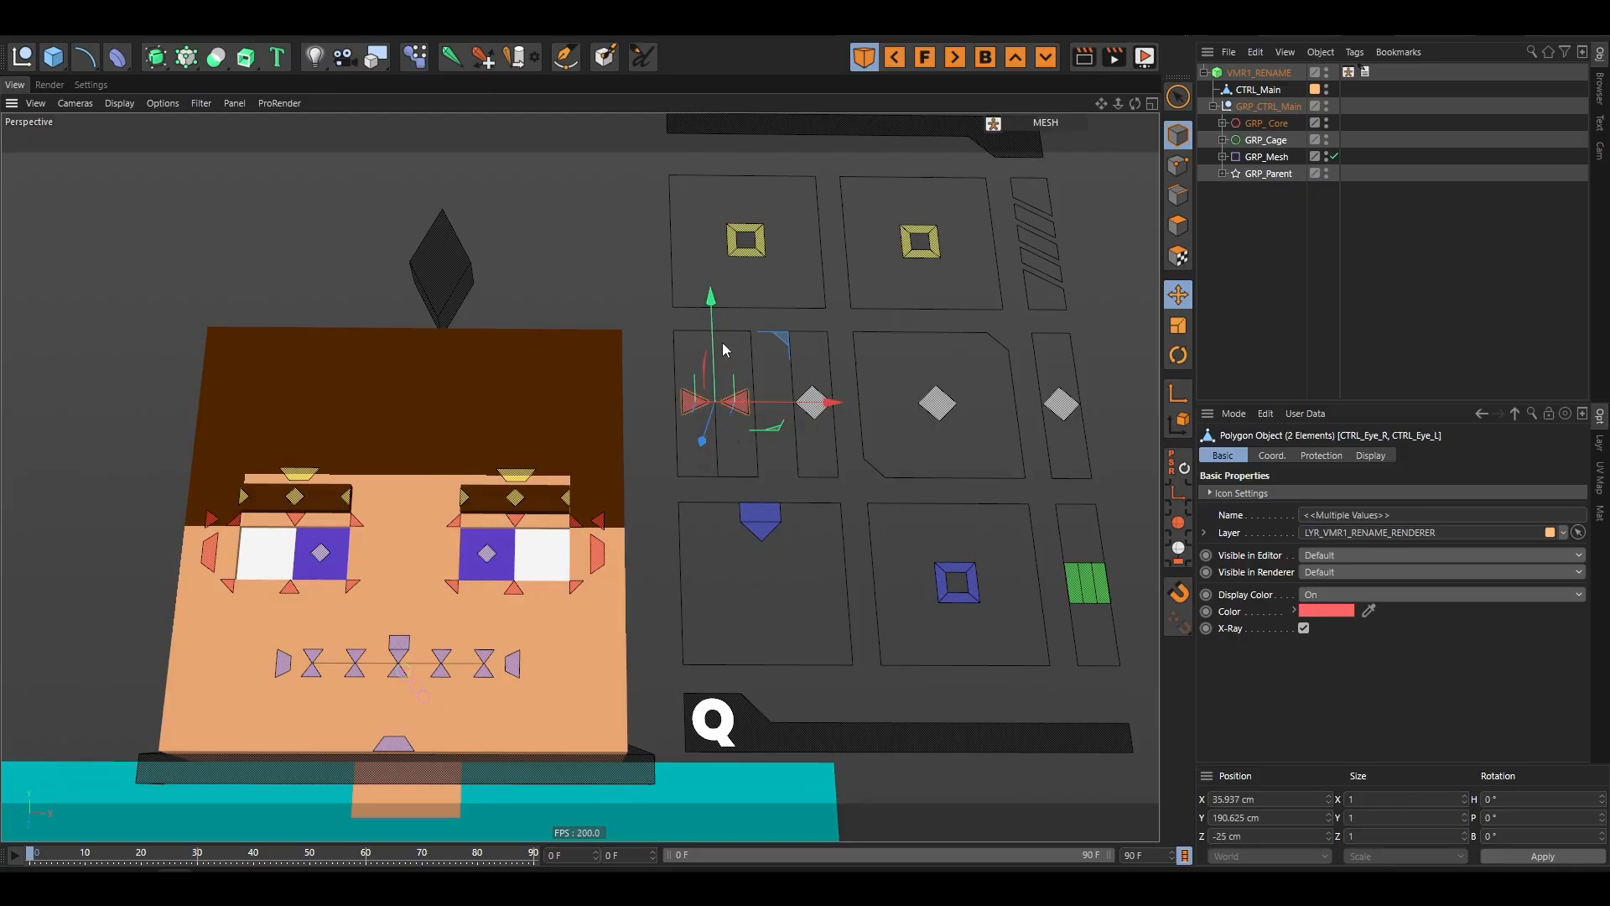
drag(726, 351, 781, 417)
key(ctrl+z)
drag(715, 374, 576, 264)
click(1087, 432)
- Try lowering CTRL_Pupil_R_Size alone, restore it, and try lowering it together with CTRL_Pupil_L_Size to shrink both pupils
click(822, 409)
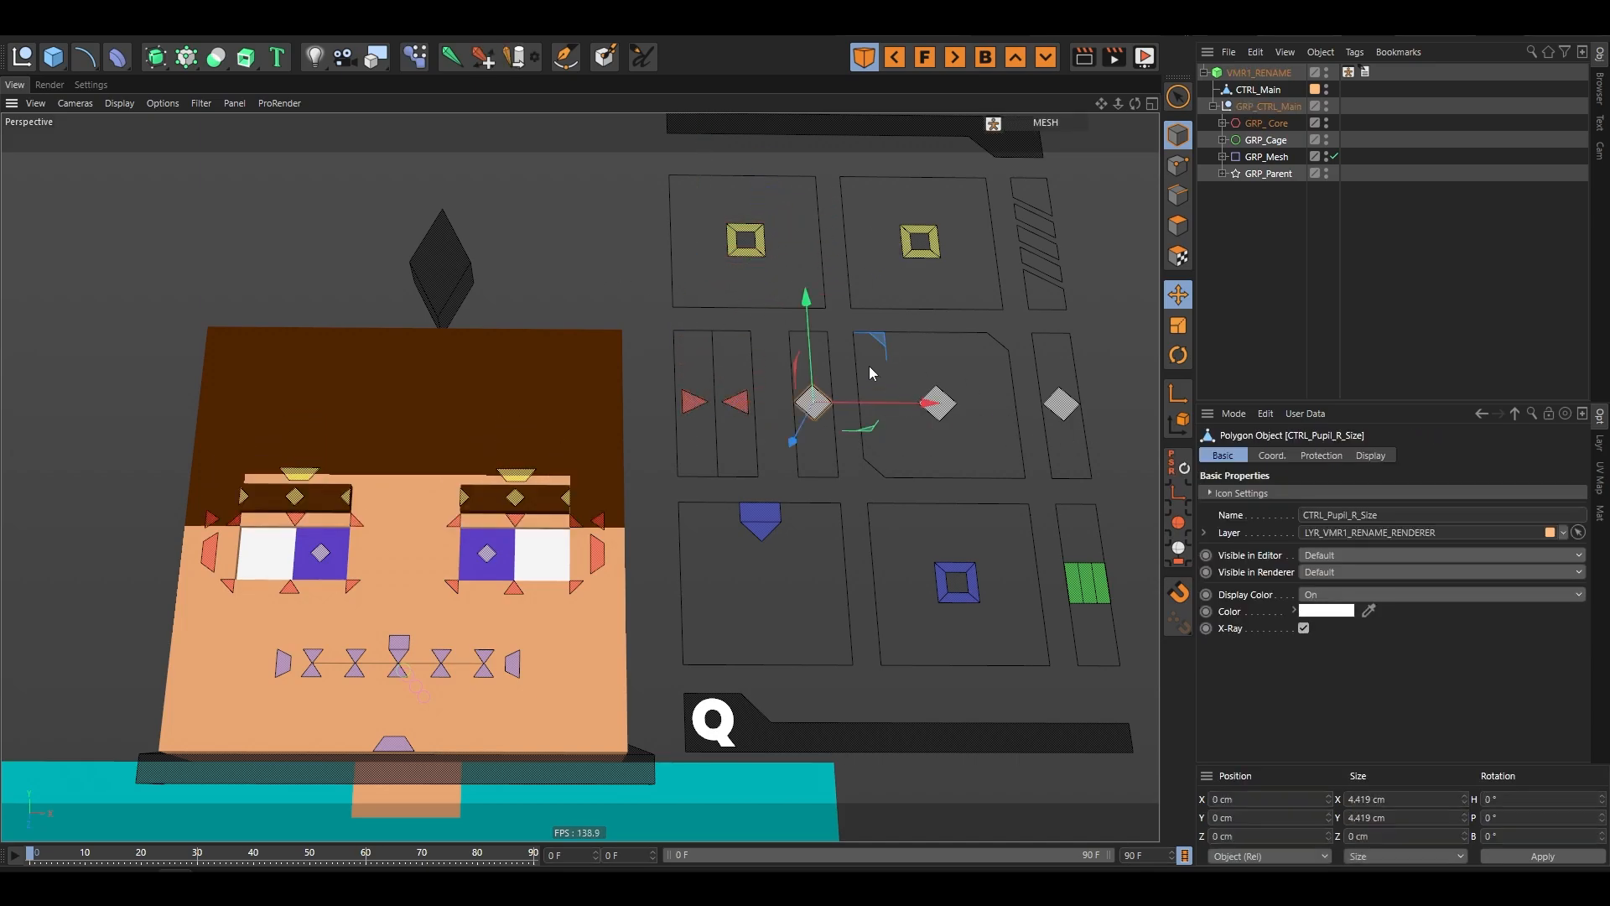
drag(804, 339, 810, 374)
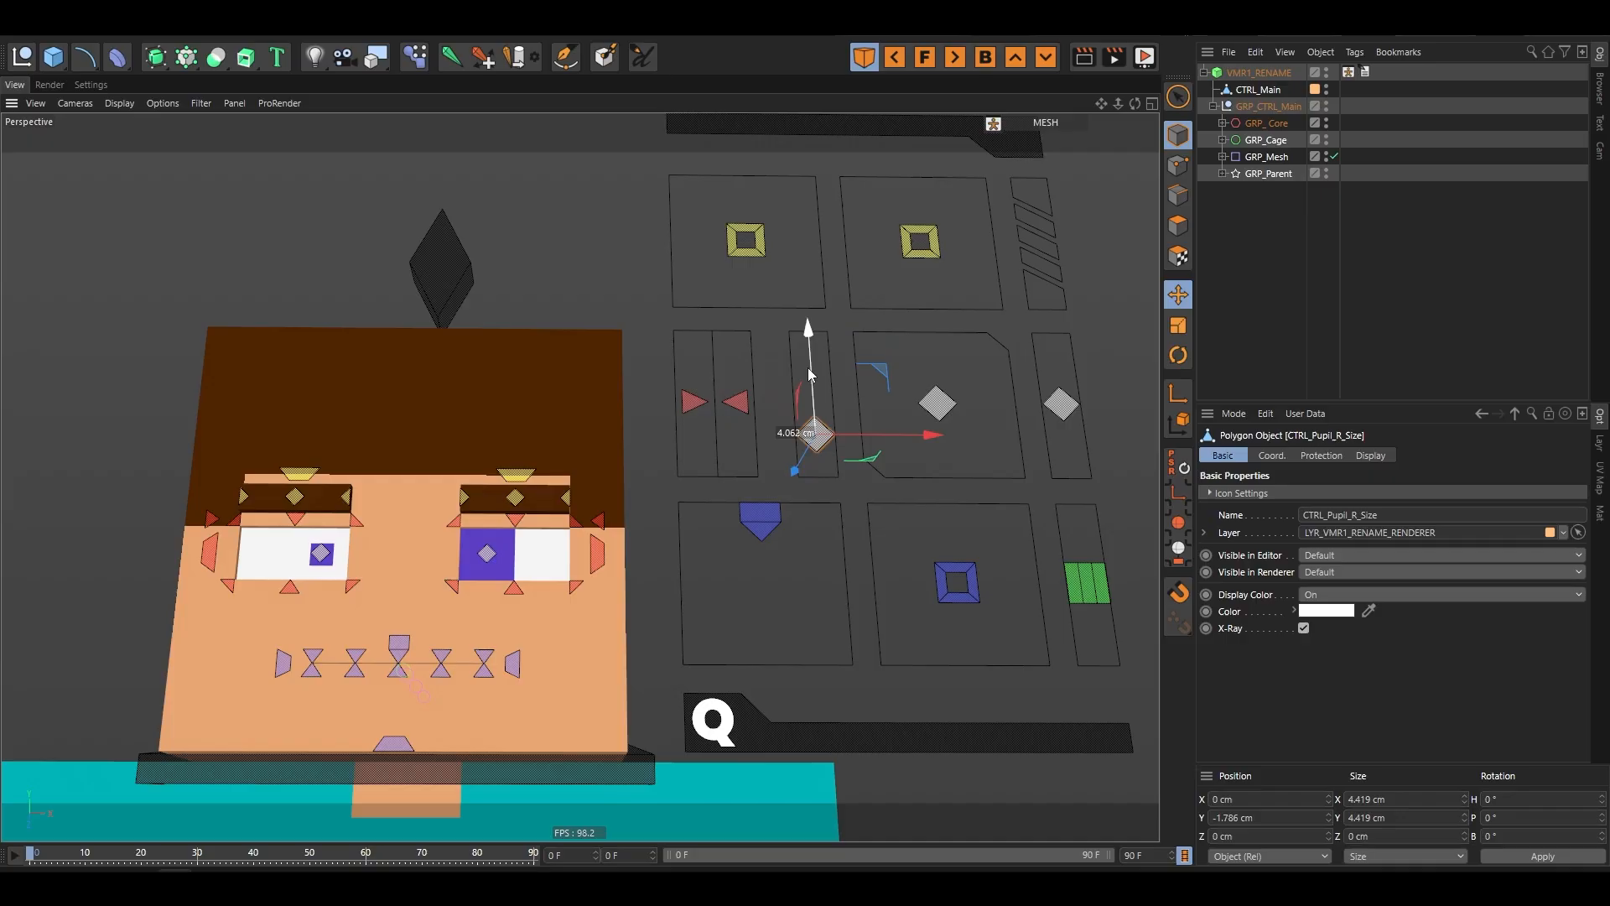
shift+click(1077, 409)
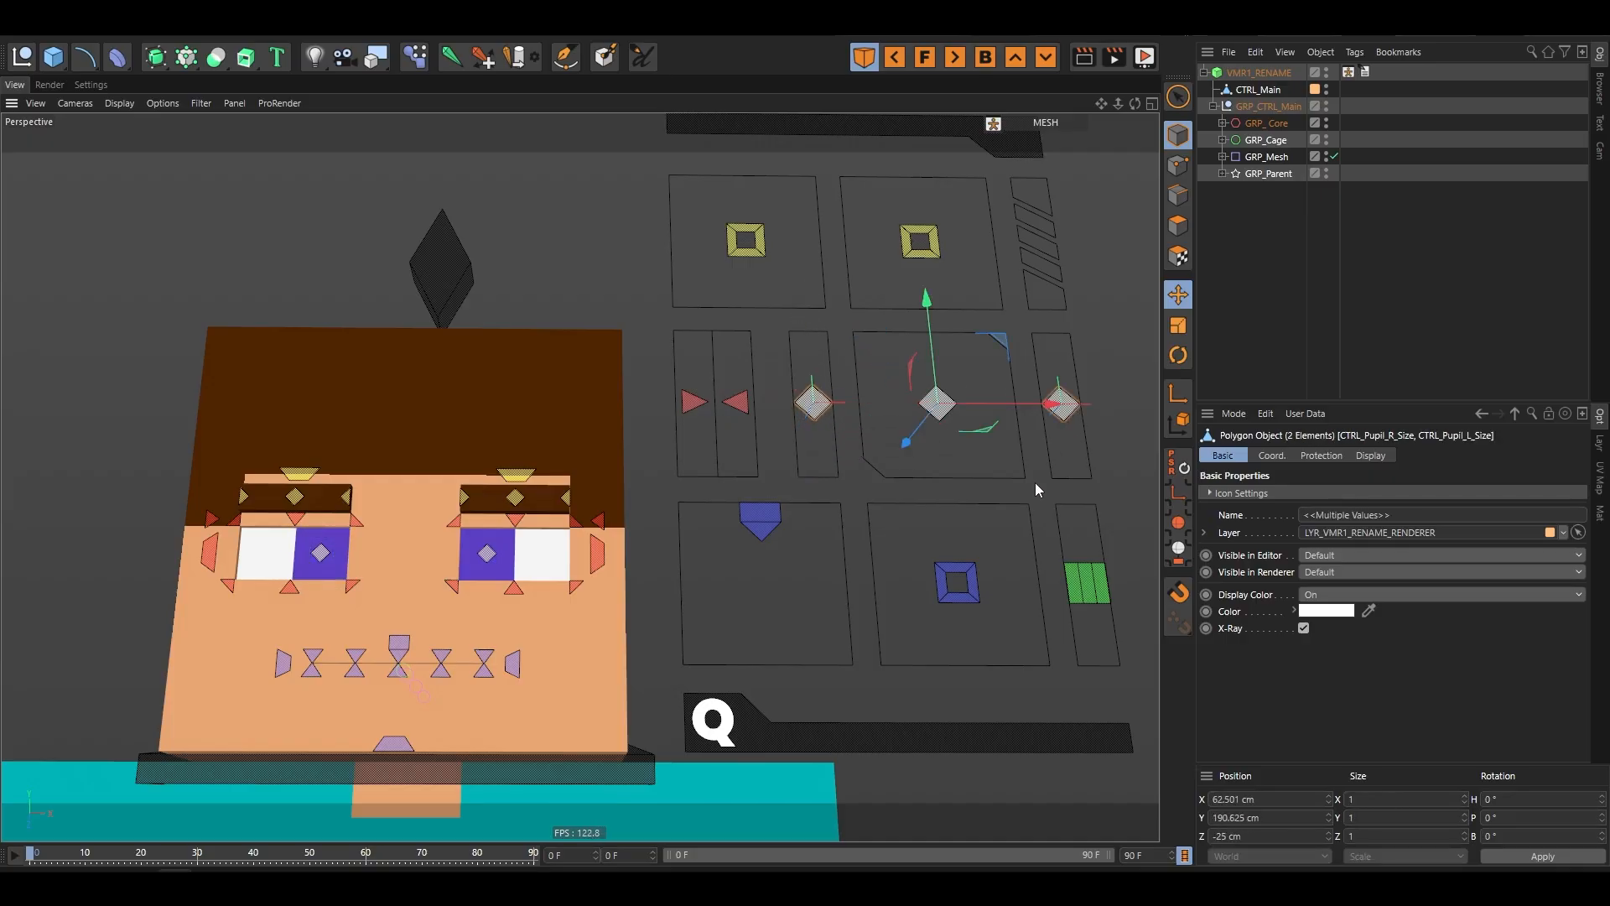
drag(1034, 481, 1061, 520)
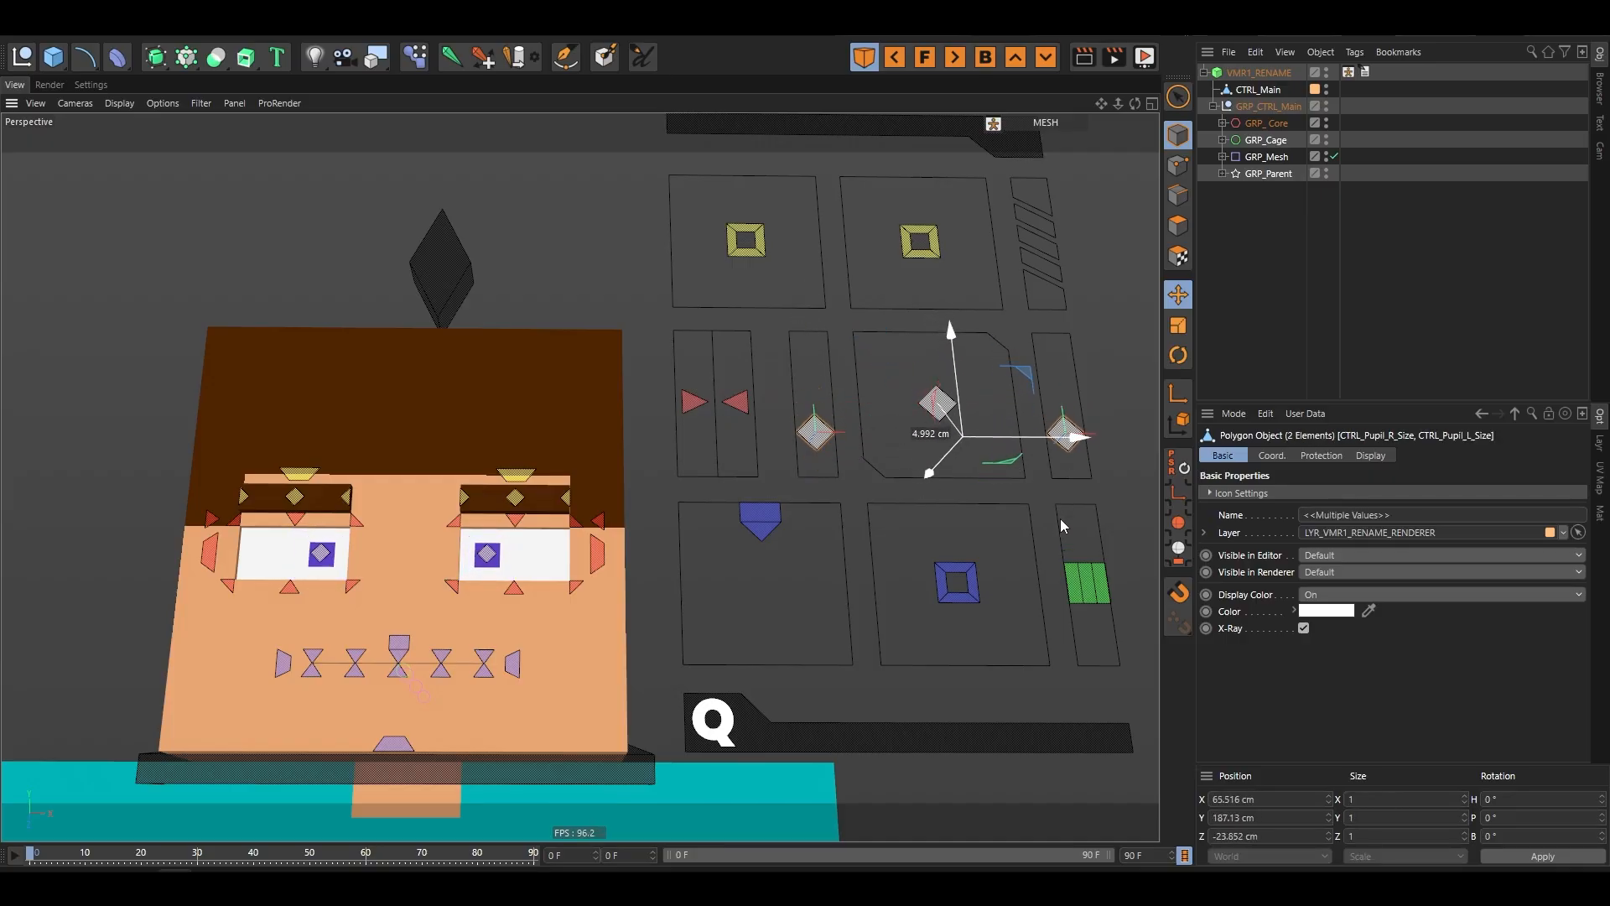
- Select CTRL_Pupil, try moving it freely and sideways, undo the last move, and clear the selection
click(943, 411)
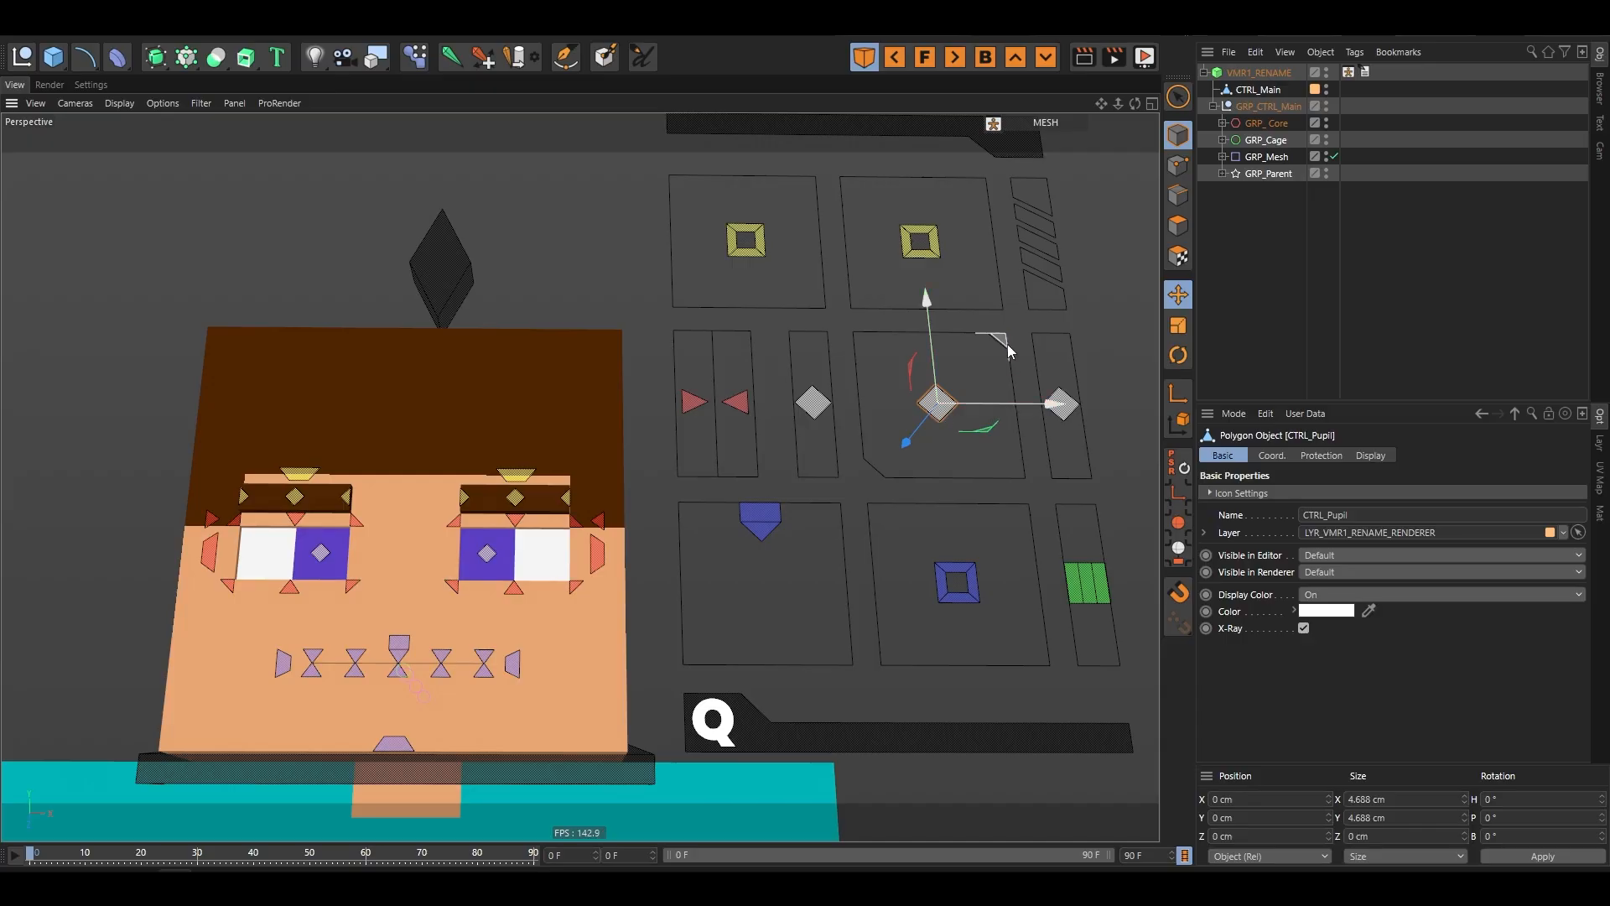
mouse_move(1006, 350)
mouse_down()
mouse_move(977, 352)
mouse_move(1054, 352)
mouse_move(977, 350)
mouse_up()
key(ctrl+z)
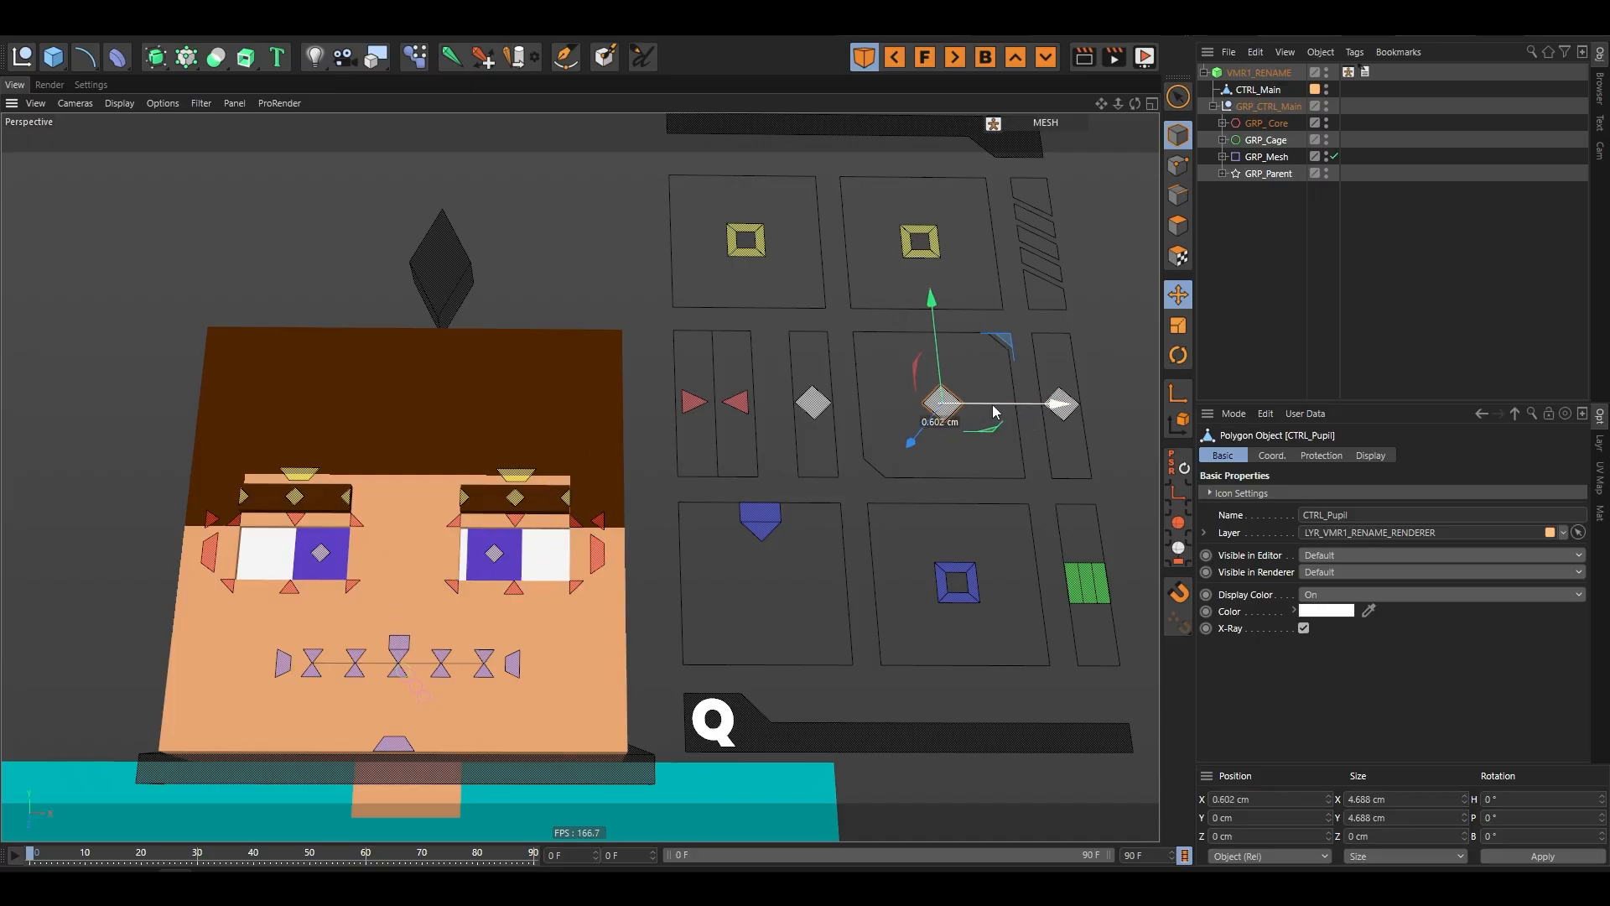
drag(995, 412, 1023, 412)
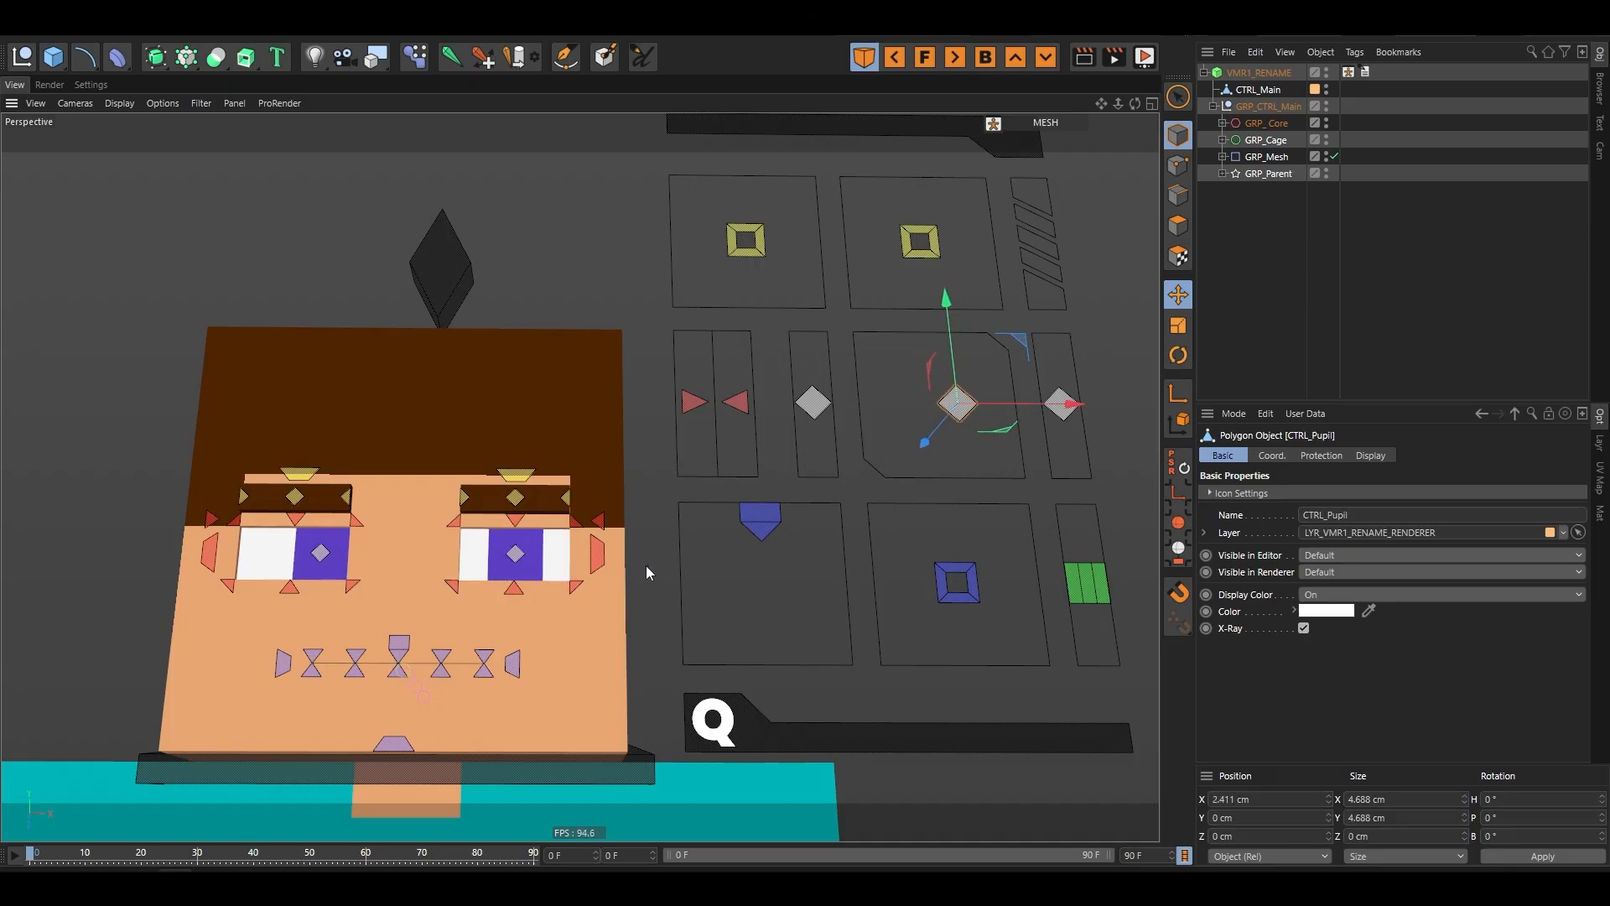
mouse_move(1065, 405)
mouse_down()
mouse_move(958, 415)
mouse_move(1076, 409)
mouse_up()
key(ctrl+z)
click(843, 414)
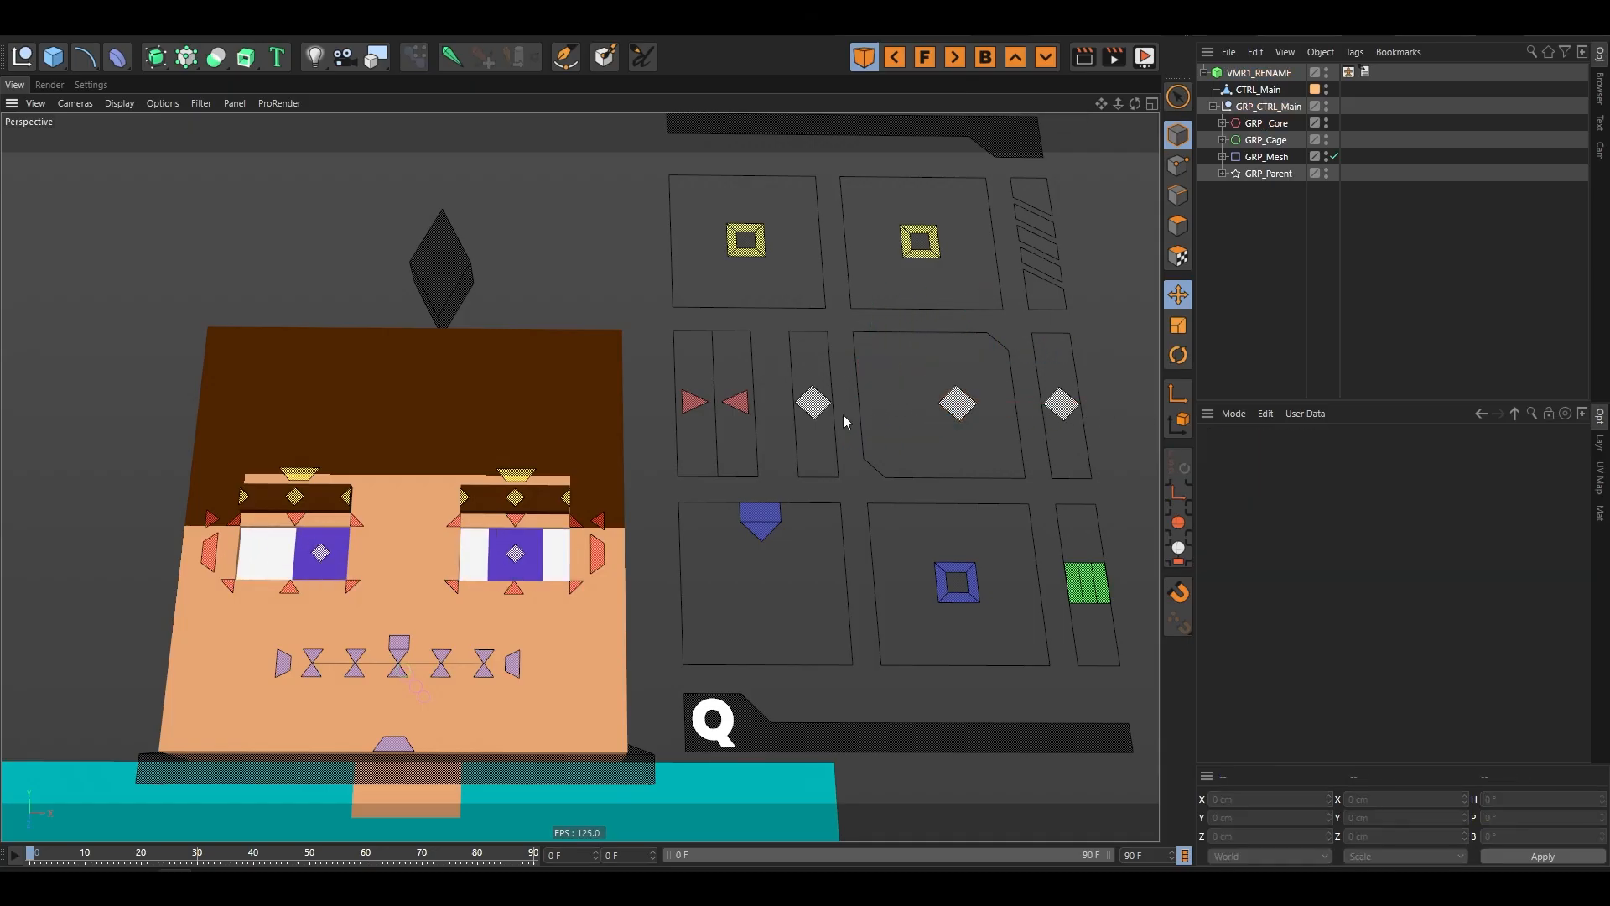
- Select CTRL_Pupil again in the facial panel and reset its transform to the default position
scroll(545, 677, up, 2)
alt+middle_drag(546, 677, 555, 621)
click(1042, 305)
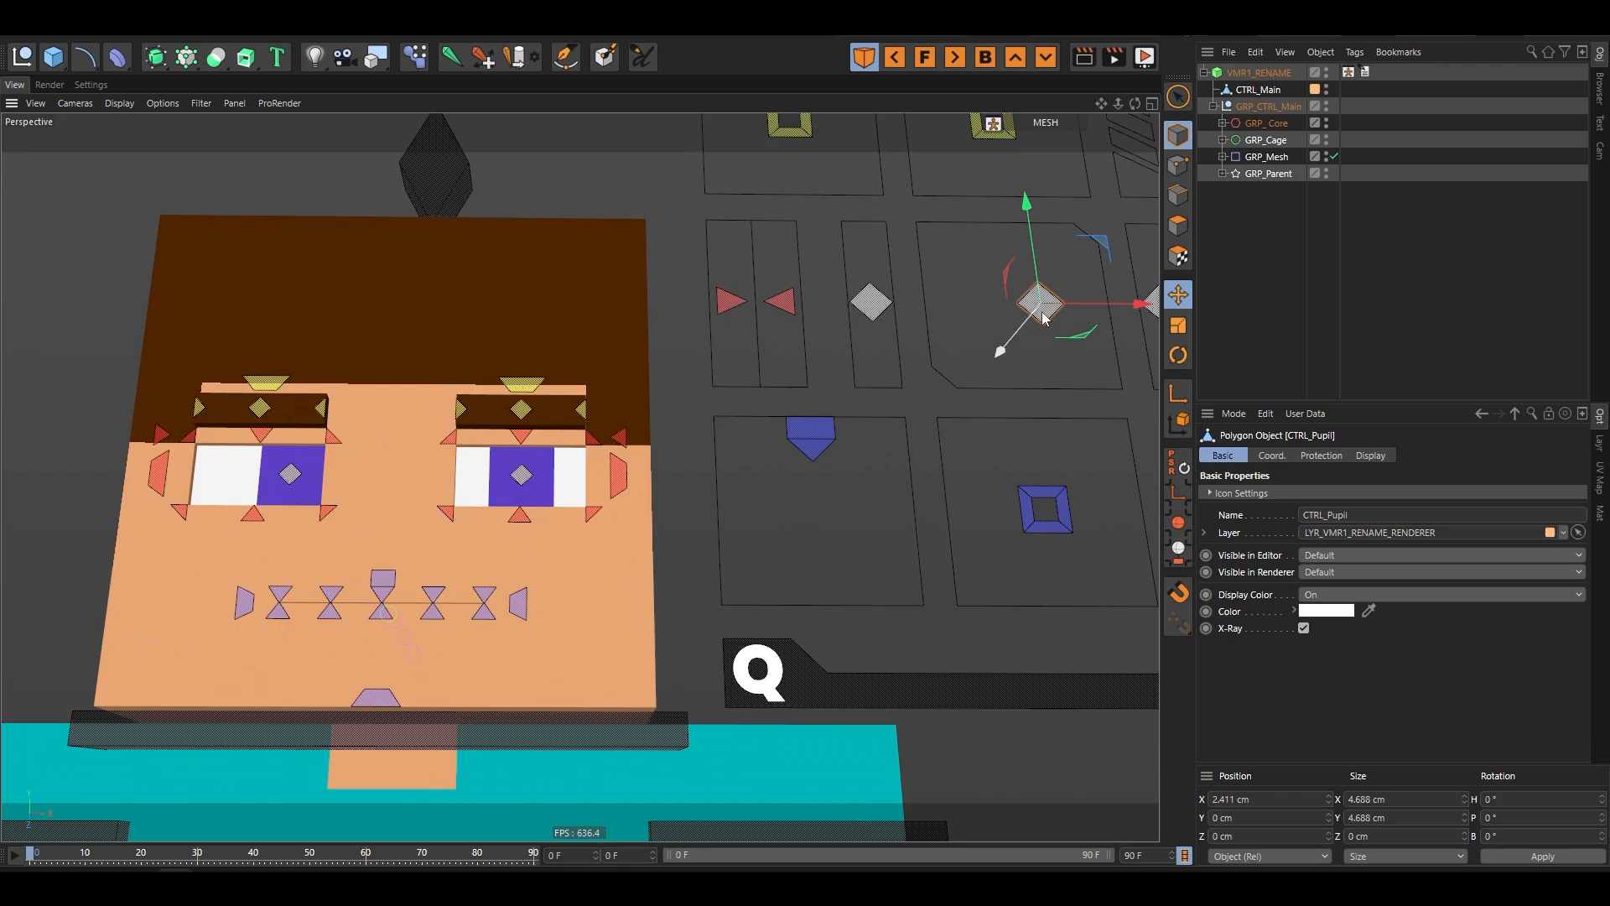
click(1181, 467)
- Select CTRL_Mouth, try opening and widening the mouth with it, undo each move, and clear the selection
click(824, 438)
drag(823, 541, 847, 613)
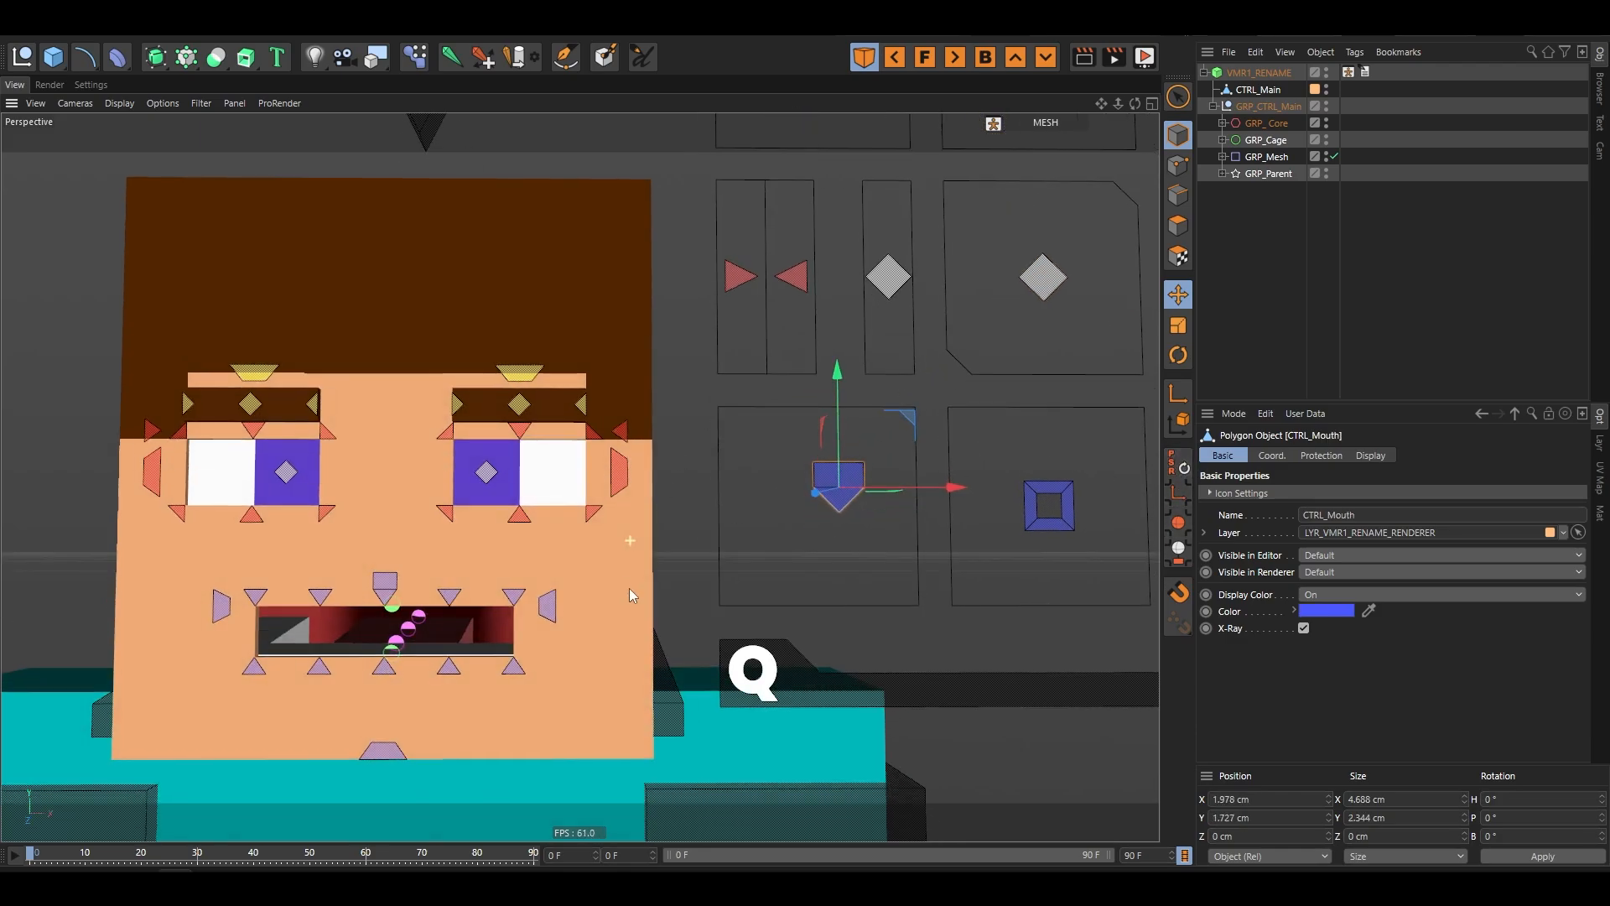
key(ctrl+z)
drag(755, 567, 867, 521)
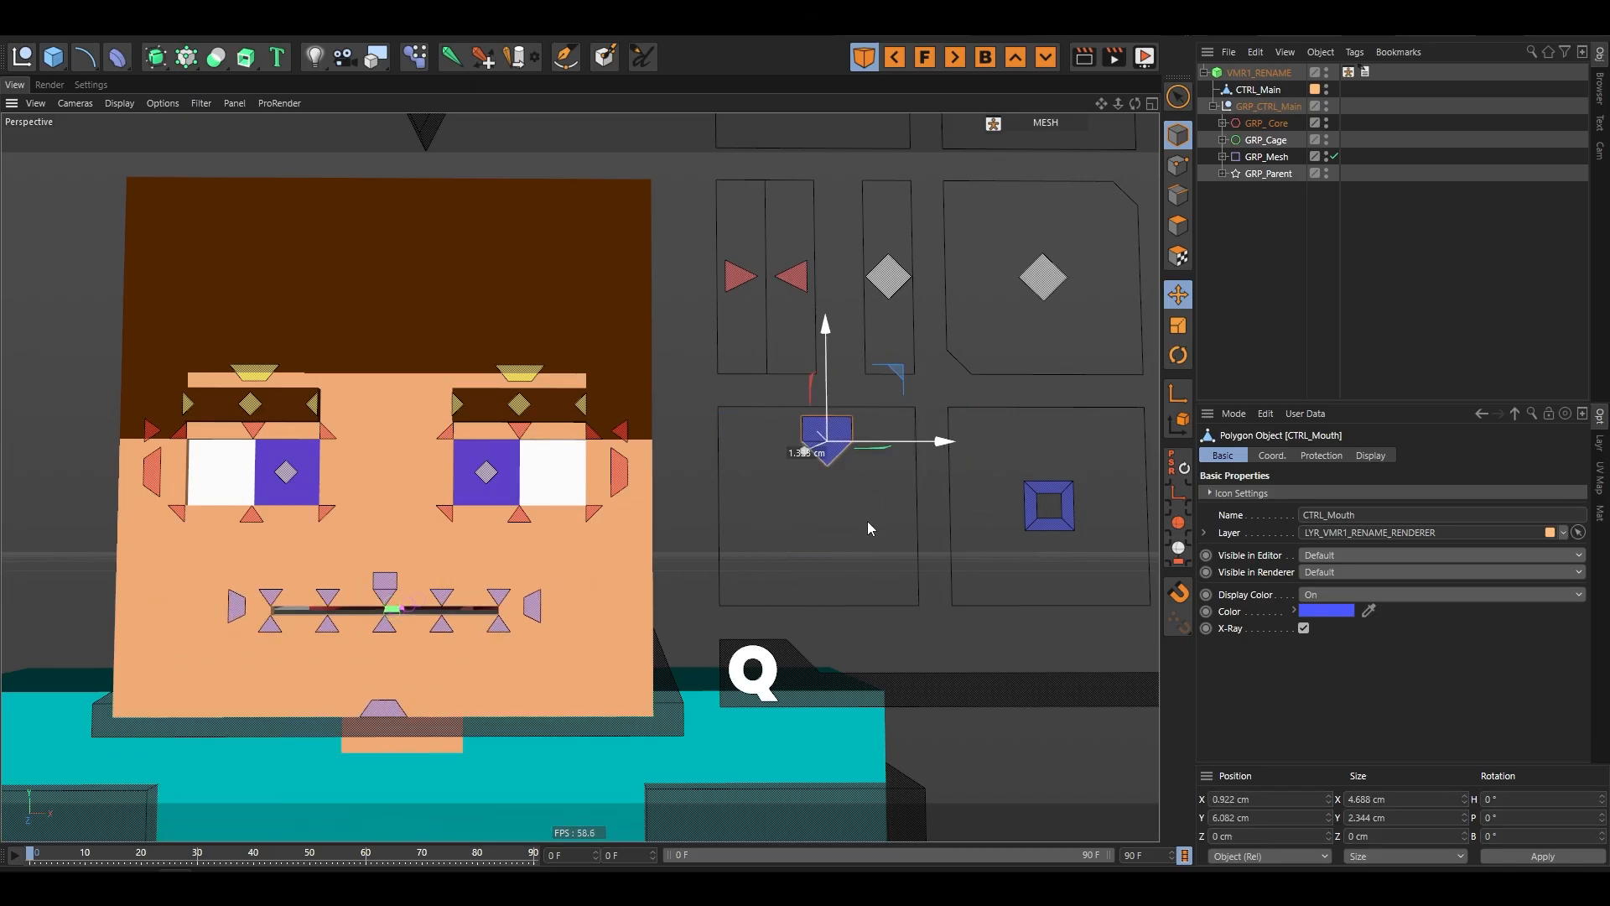
key(ctrl+z)
click(844, 495)
- Select CTRL_Jaw in the facial panel, try moving it to open the jaw, and undo the move
click(819, 448)
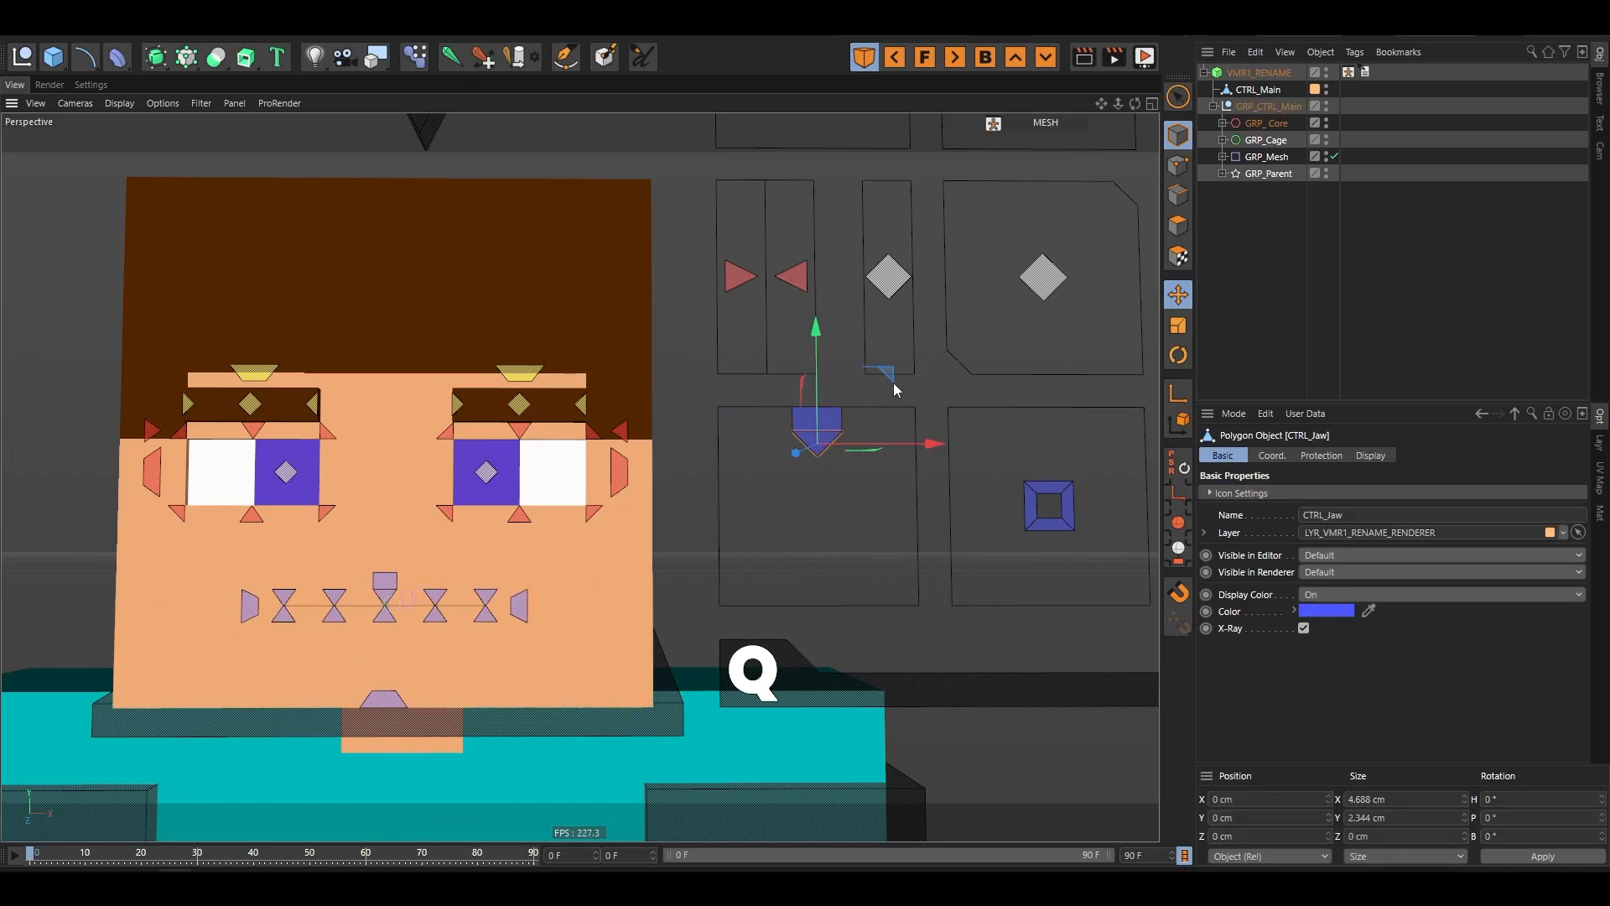
drag(894, 389, 703, 437)
key(ctrl+z)
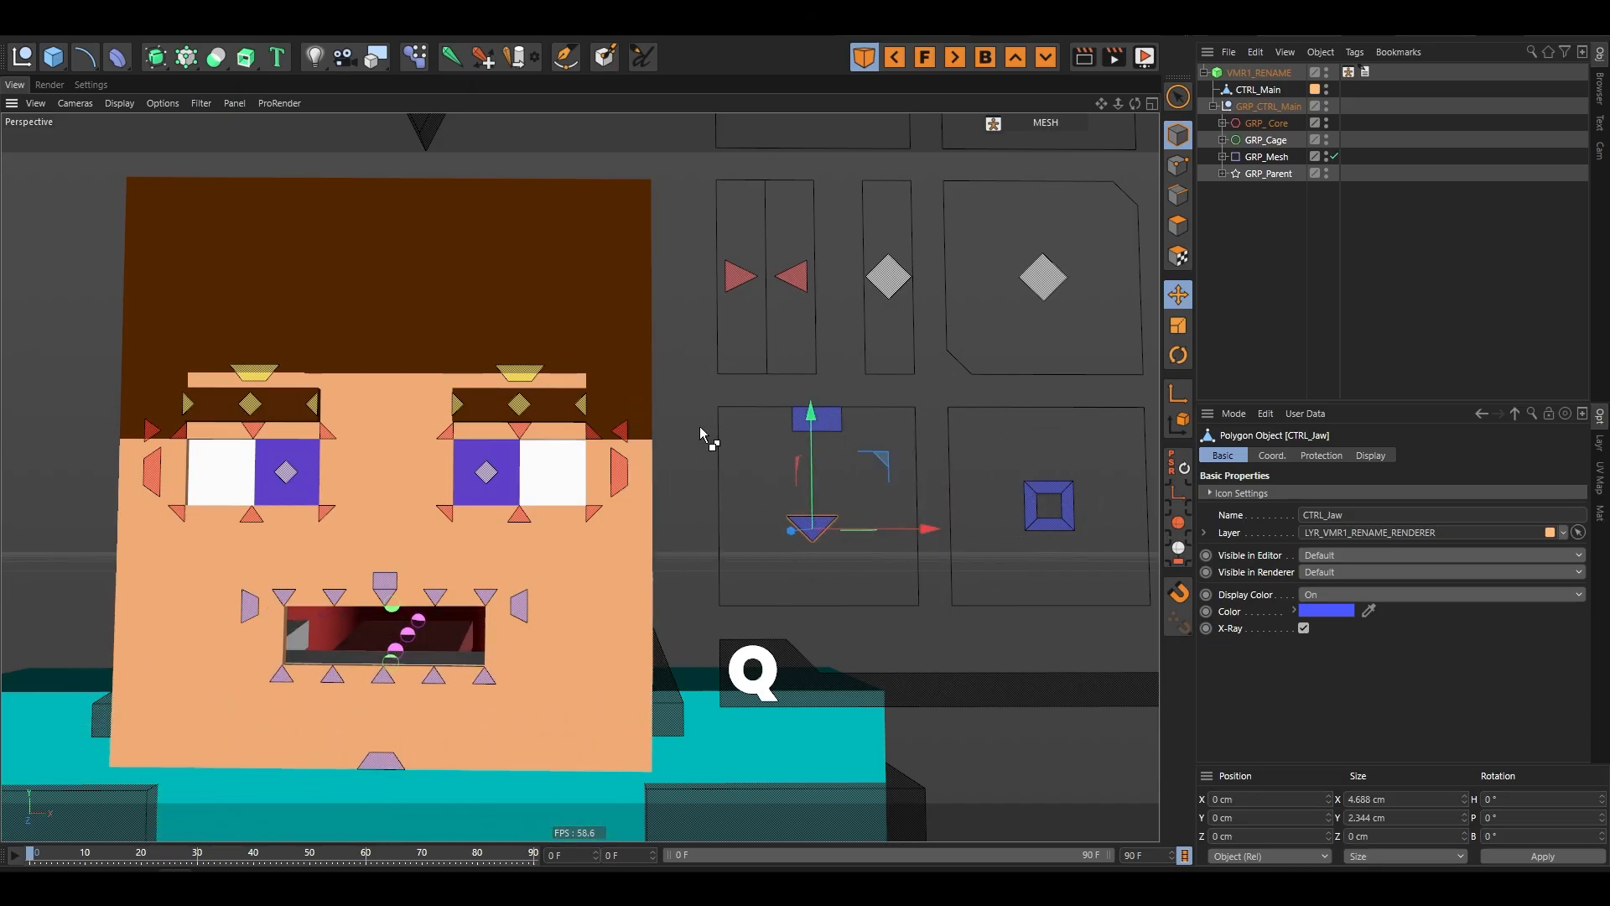
- Try moving the parts of the blue square controller beside the mouth controller one after another, undoing each move
alt+middle_drag(703, 436, 611, 340)
click(964, 419)
drag(880, 520, 922, 495)
key(ctrl+z)
click(968, 475)
drag(967, 405, 931, 495)
key(ctrl+z)
click(949, 467)
click(947, 420)
key(ctrl+z)
click(973, 474)
click(983, 419)
key(ctrl+z)
click(934, 497)
click(958, 393)
key(ctrl+z)
click(968, 480)
key(ctrl+z)
key(ctrl+z)
- Open the mouth by lowering CTRL_Mouth to a Y position of about 0.37 cm
drag(732, 337, 752, 436)
key(ctrl+z)
key(ctrl+z)
click(726, 323)
drag(726, 327, 945, 397)
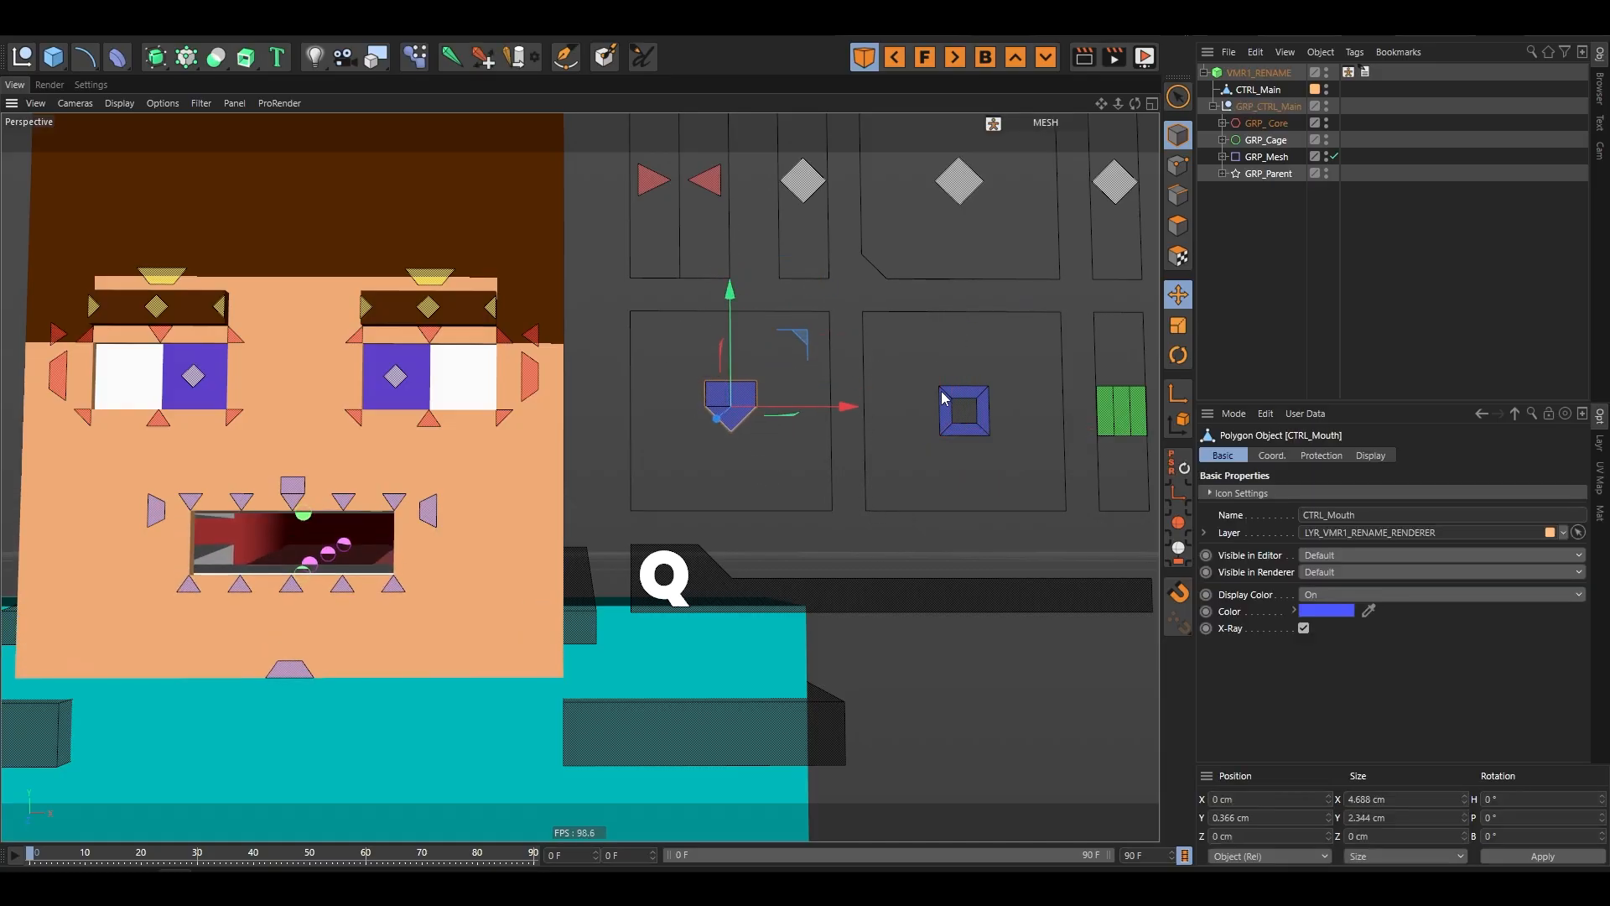
- With the mouth open, try moving the parts of the blue square controller again and undo each move
drag(963, 495, 860, 492)
key(ctrl+z)
key(ctrl+z)
click(955, 423)
key(ctrl+z)
key(ctrl+z)
click(950, 392)
drag(943, 450, 955, 426)
key(ctrl+z)
key(ctrl+z)
- Select the green CTRL_Teeth_Pos controller, try moving it vertically, restore it, and clear the selection
scroll(604, 307, down, 4)
scroll(667, 389, up, 3)
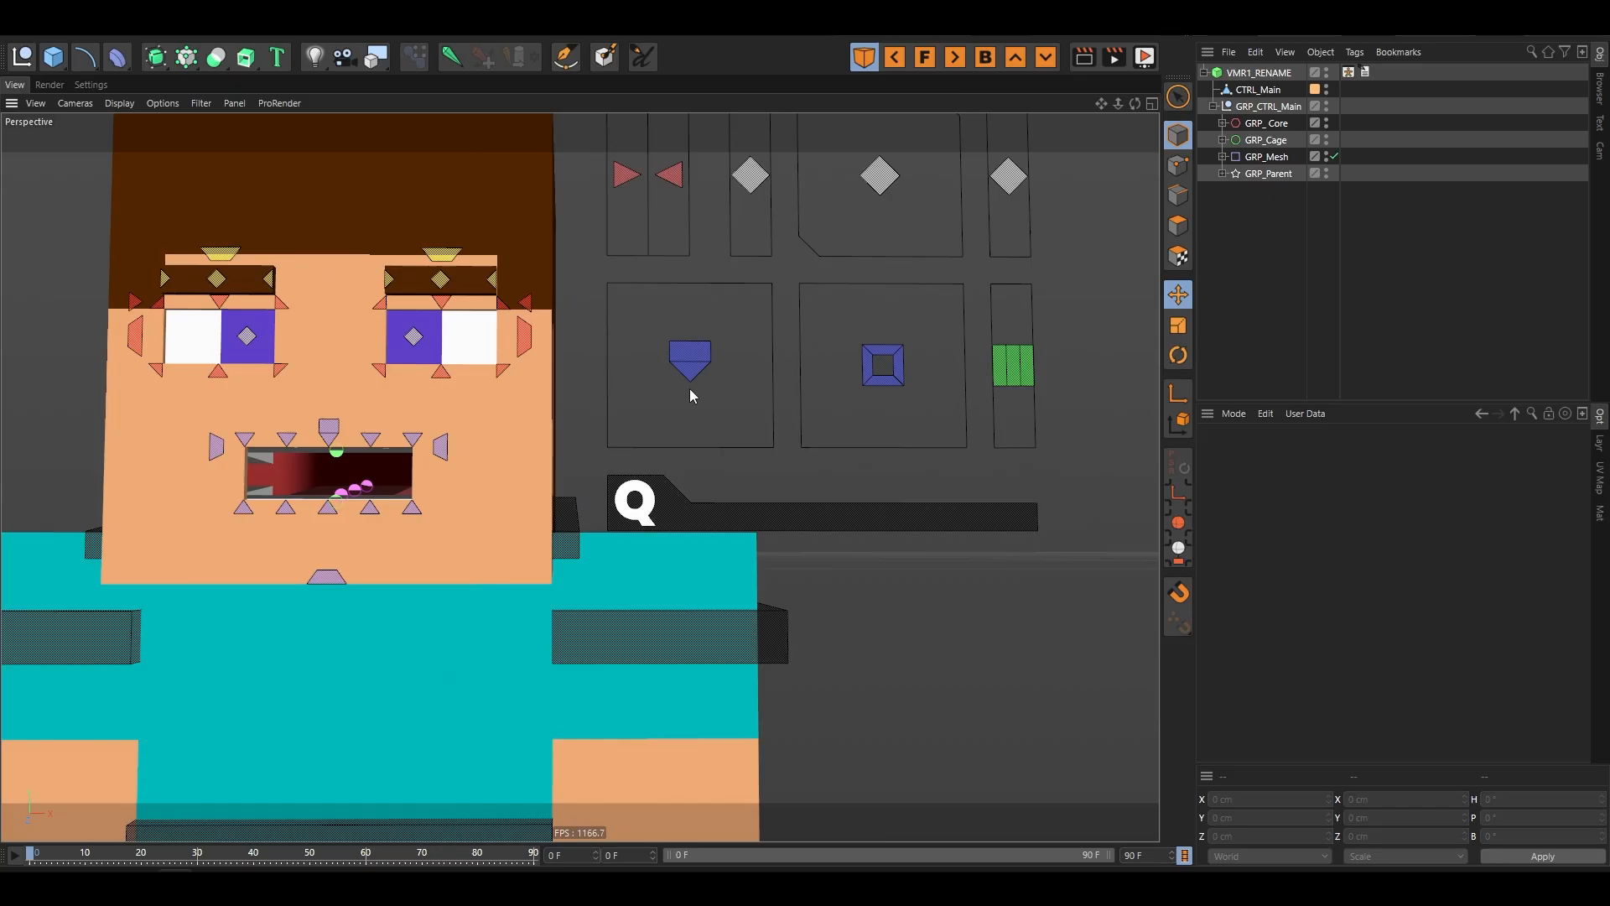
scroll(663, 394, down, 4)
scroll(650, 376, up, 1)
scroll(651, 374, up, 3)
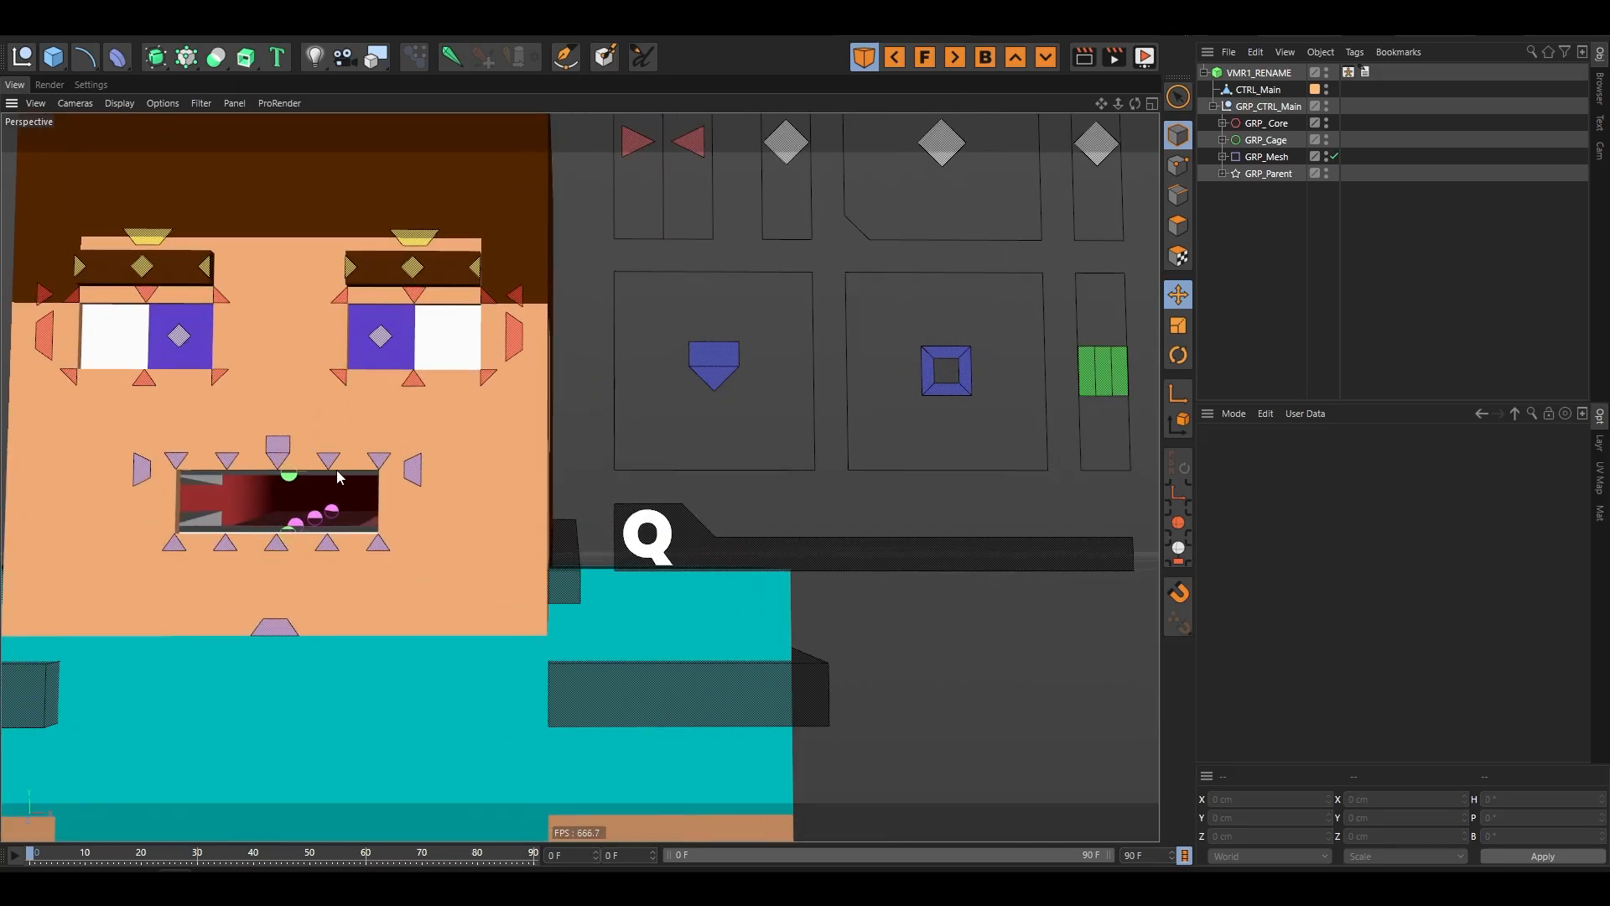
scroll(556, 423, down, 4)
scroll(1061, 411, up, 3)
click(990, 390)
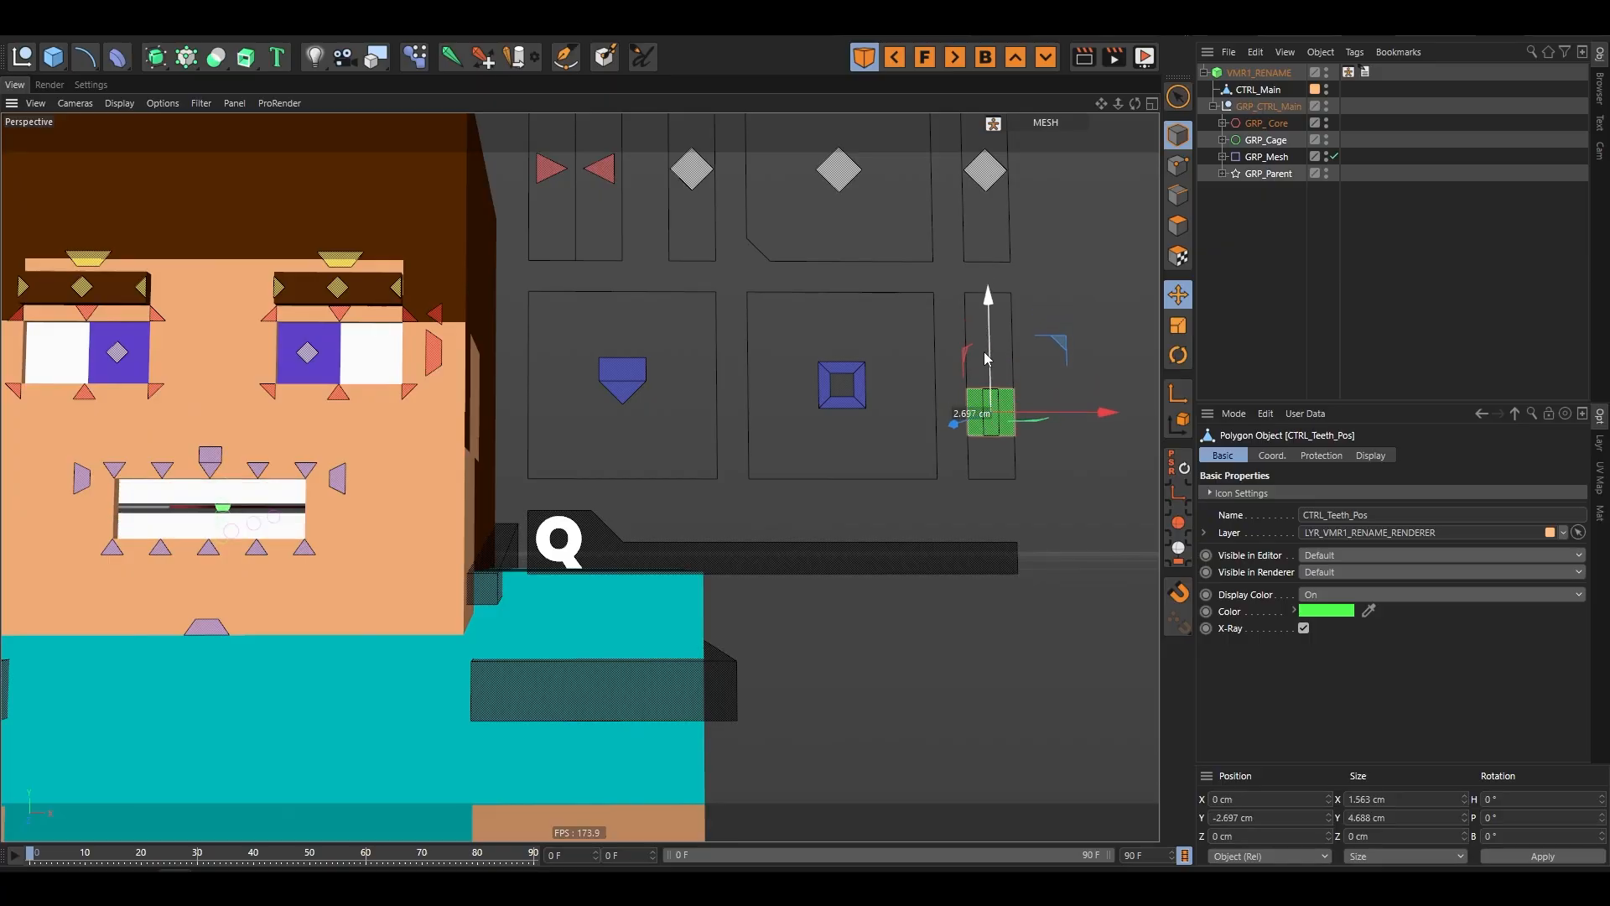
drag(991, 326, 988, 343)
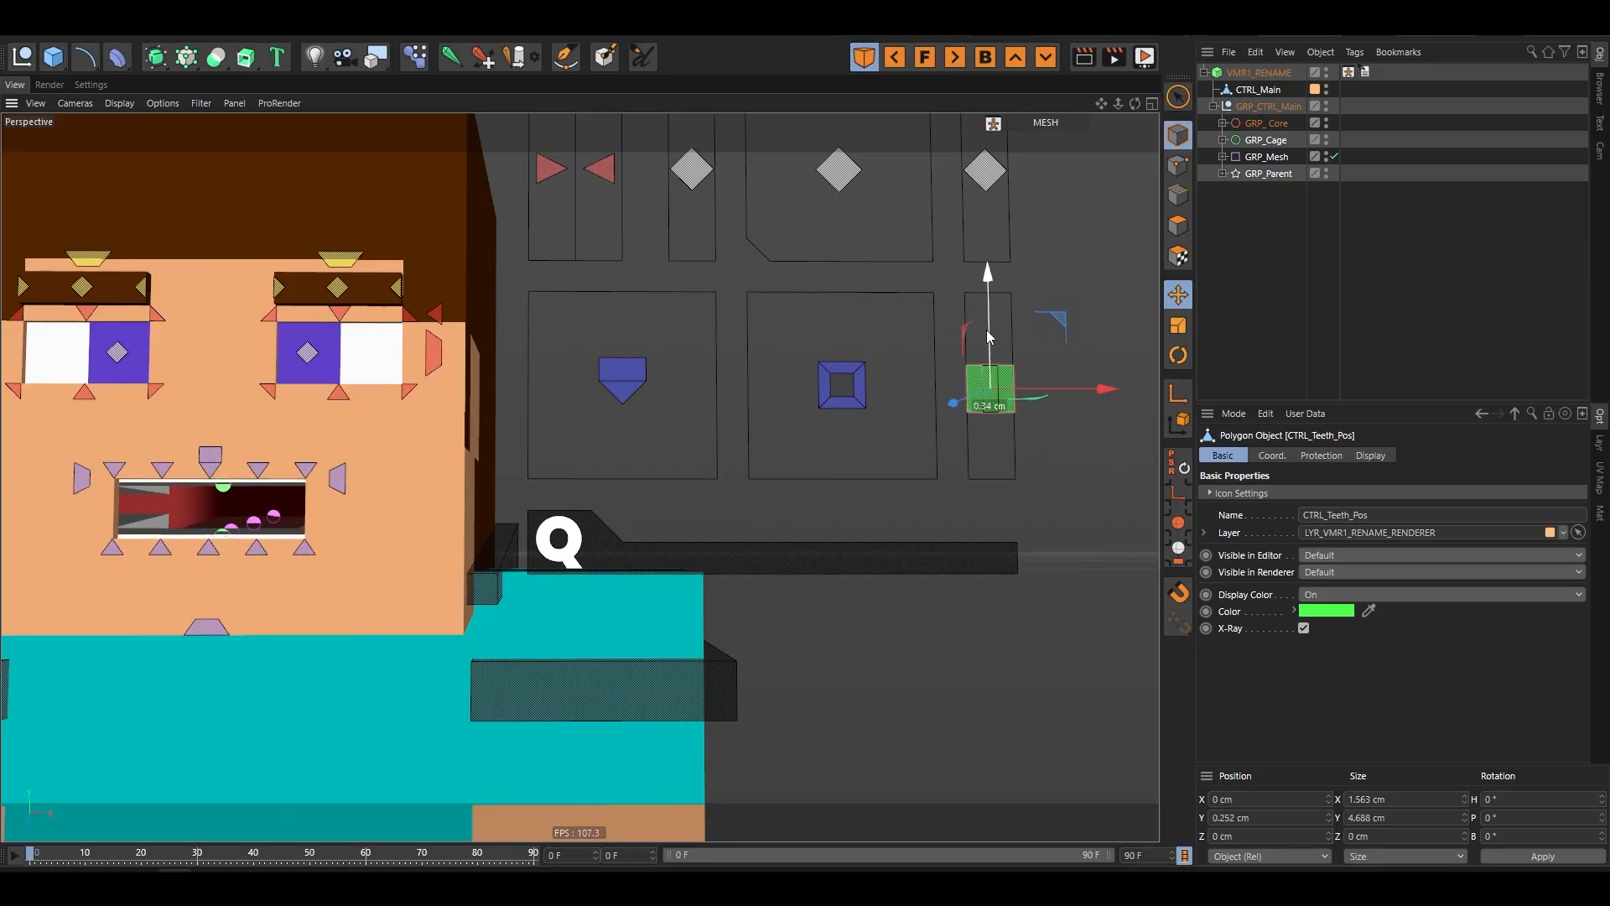
click(1050, 431)
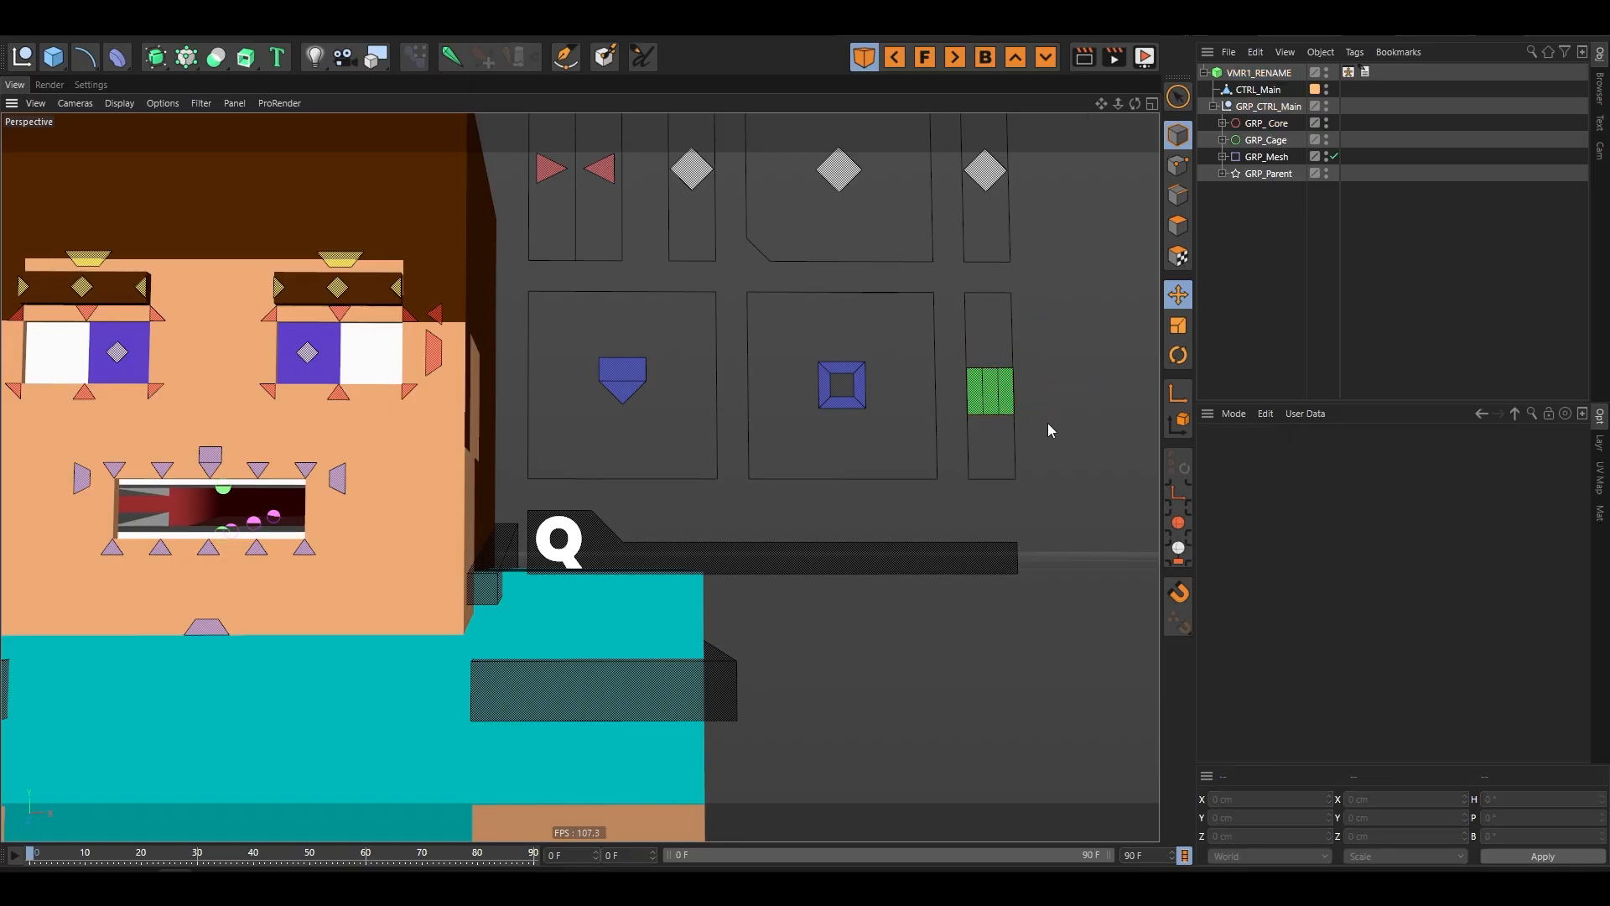
- Try moving CTRL_Teeth_T_Height and CTRL_Teeth_B_Height vertically in the facial panel, undoing each change
drag(974, 354, 985, 377)
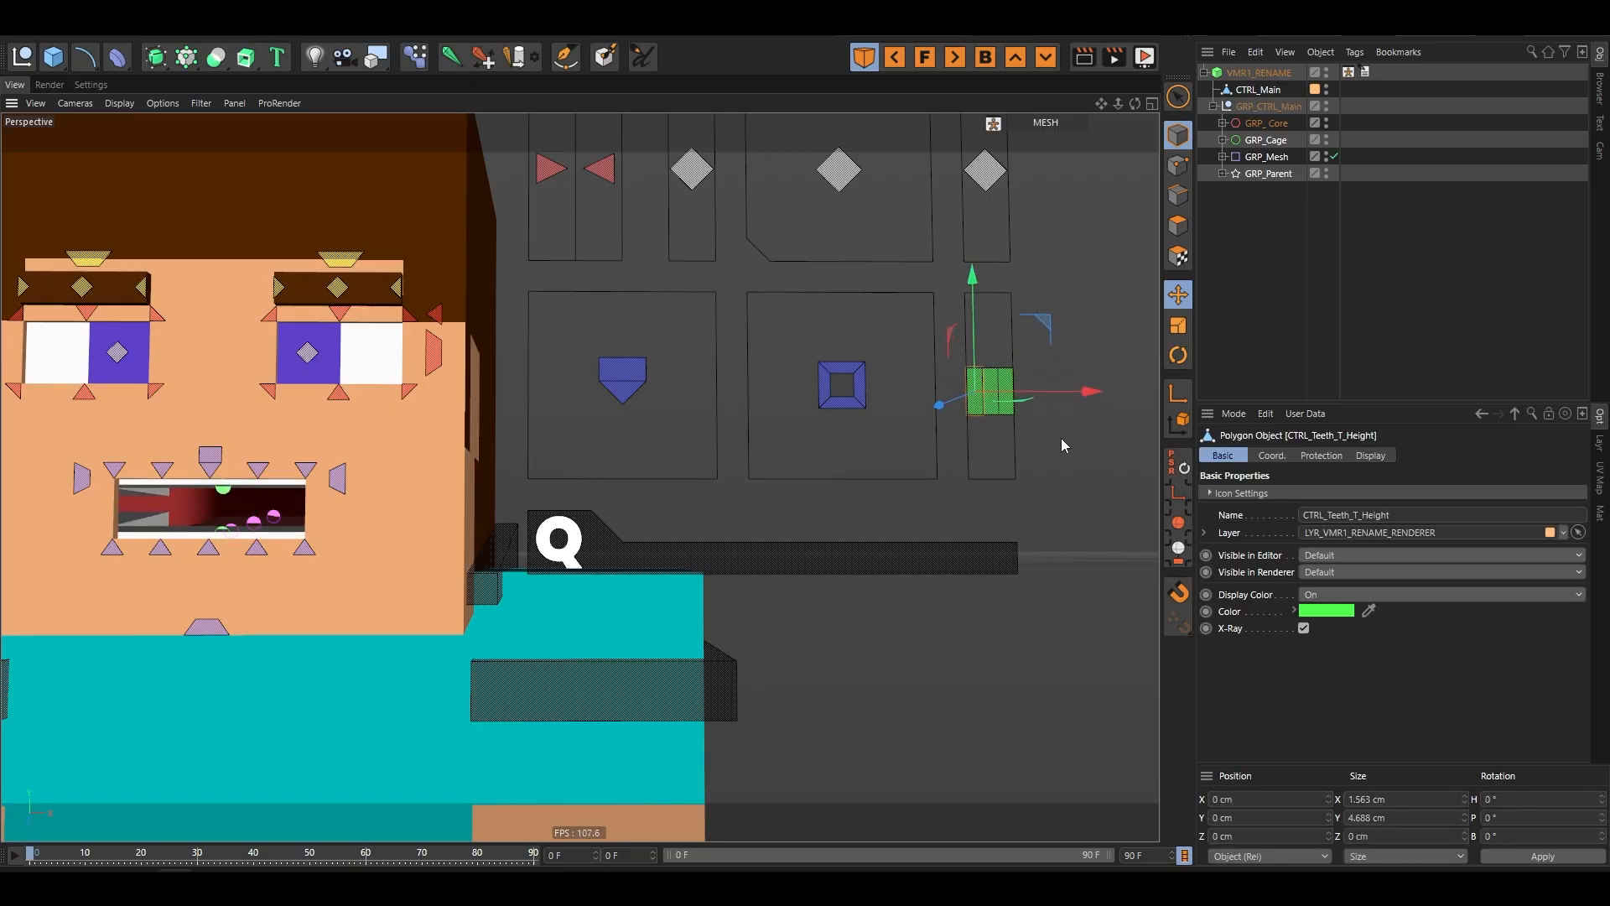
click(1062, 440)
click(1004, 392)
drag(1005, 323, 1015, 283)
key(ctrl+z)
- Select CTRL_Mouth, move it up to close the mouth, reset it to its default position, and clear the selection
alt+right_drag(975, 431, 923, 439)
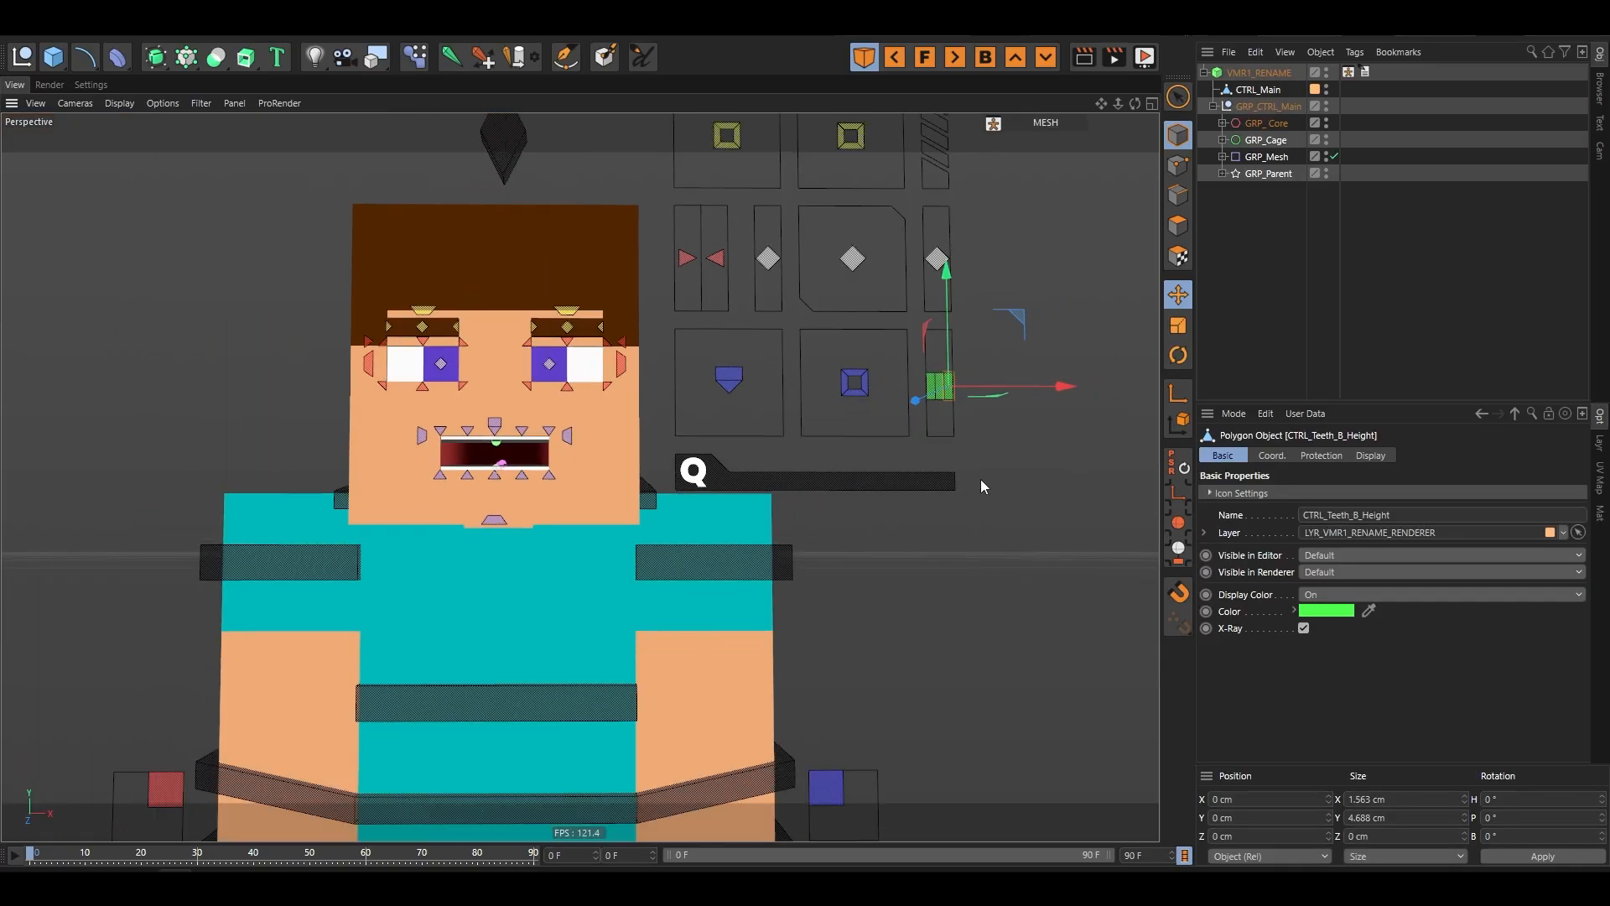
click(738, 378)
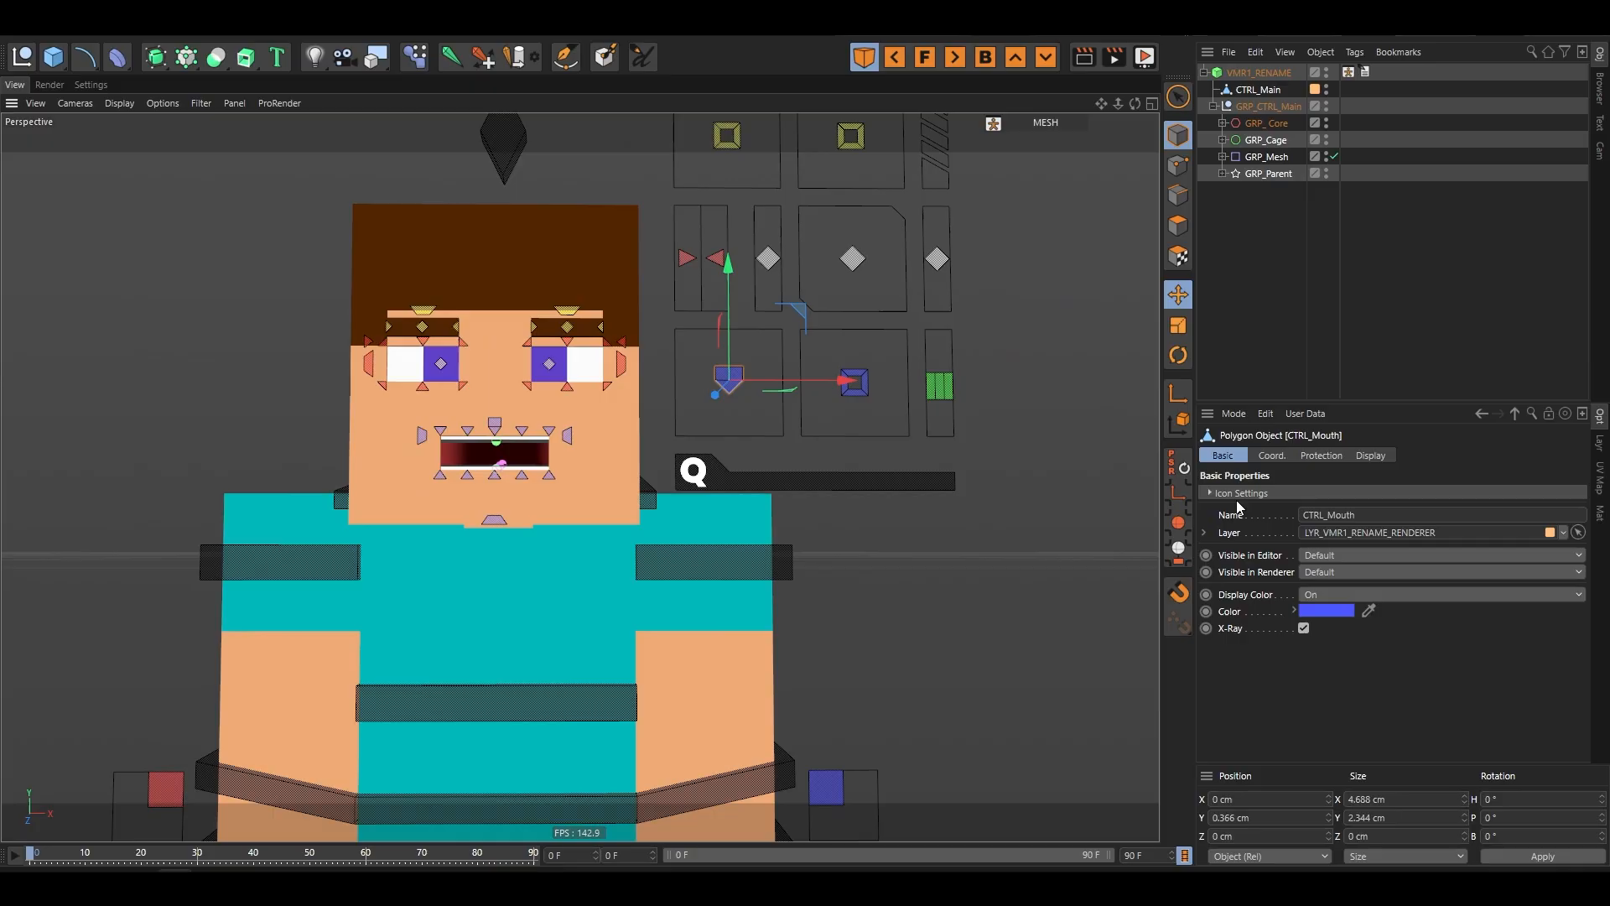
click(815, 429)
click(740, 382)
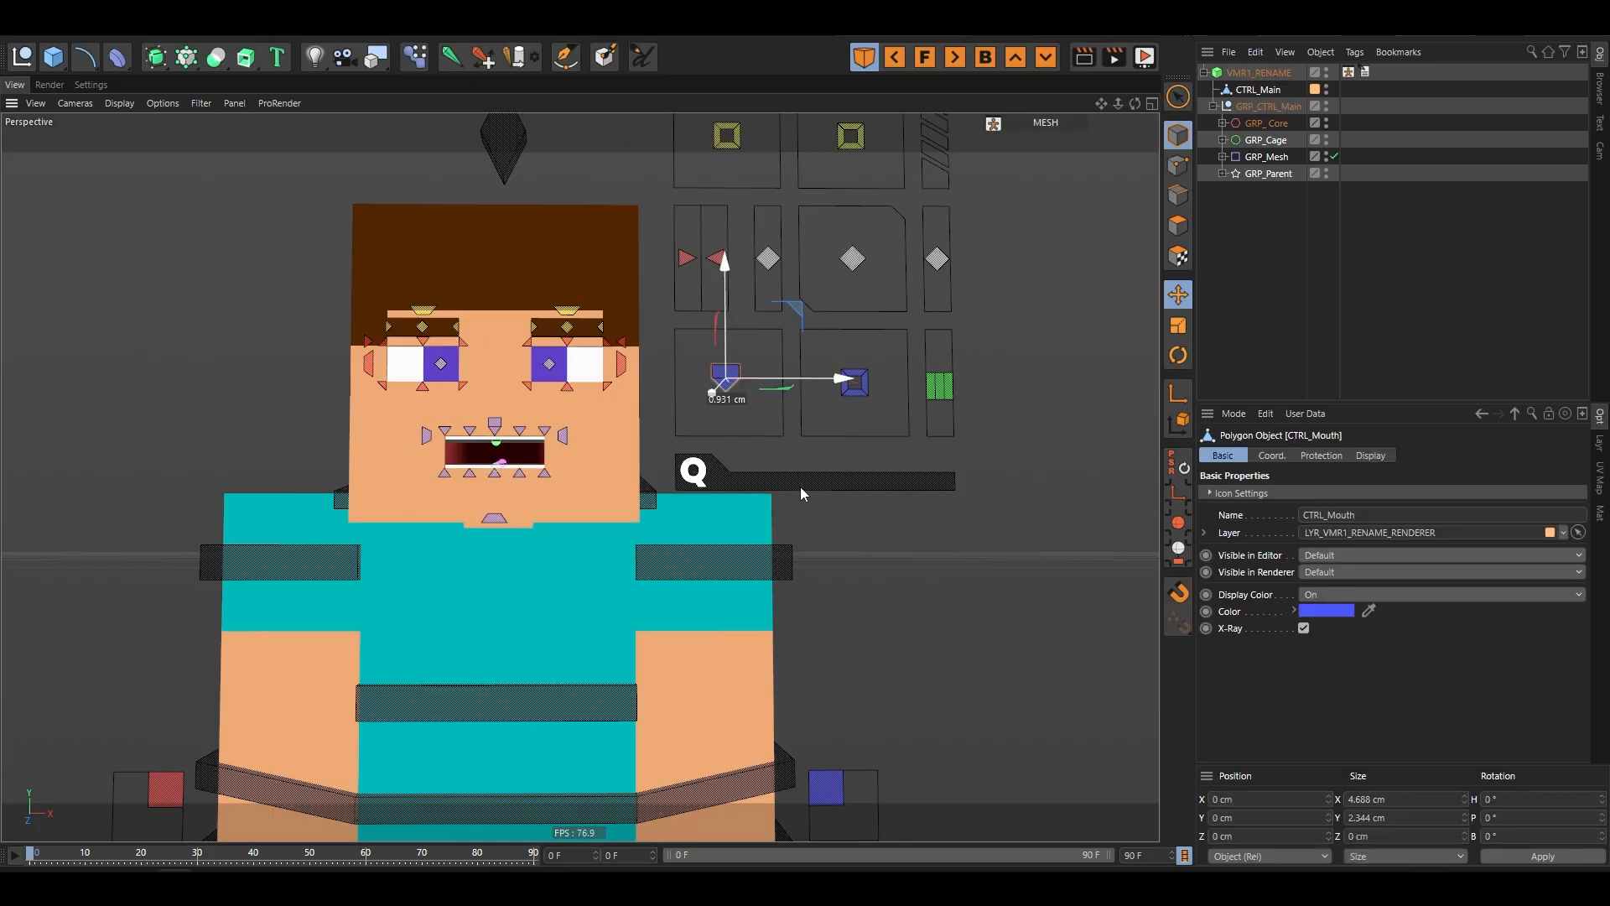
drag(802, 484, 842, 317)
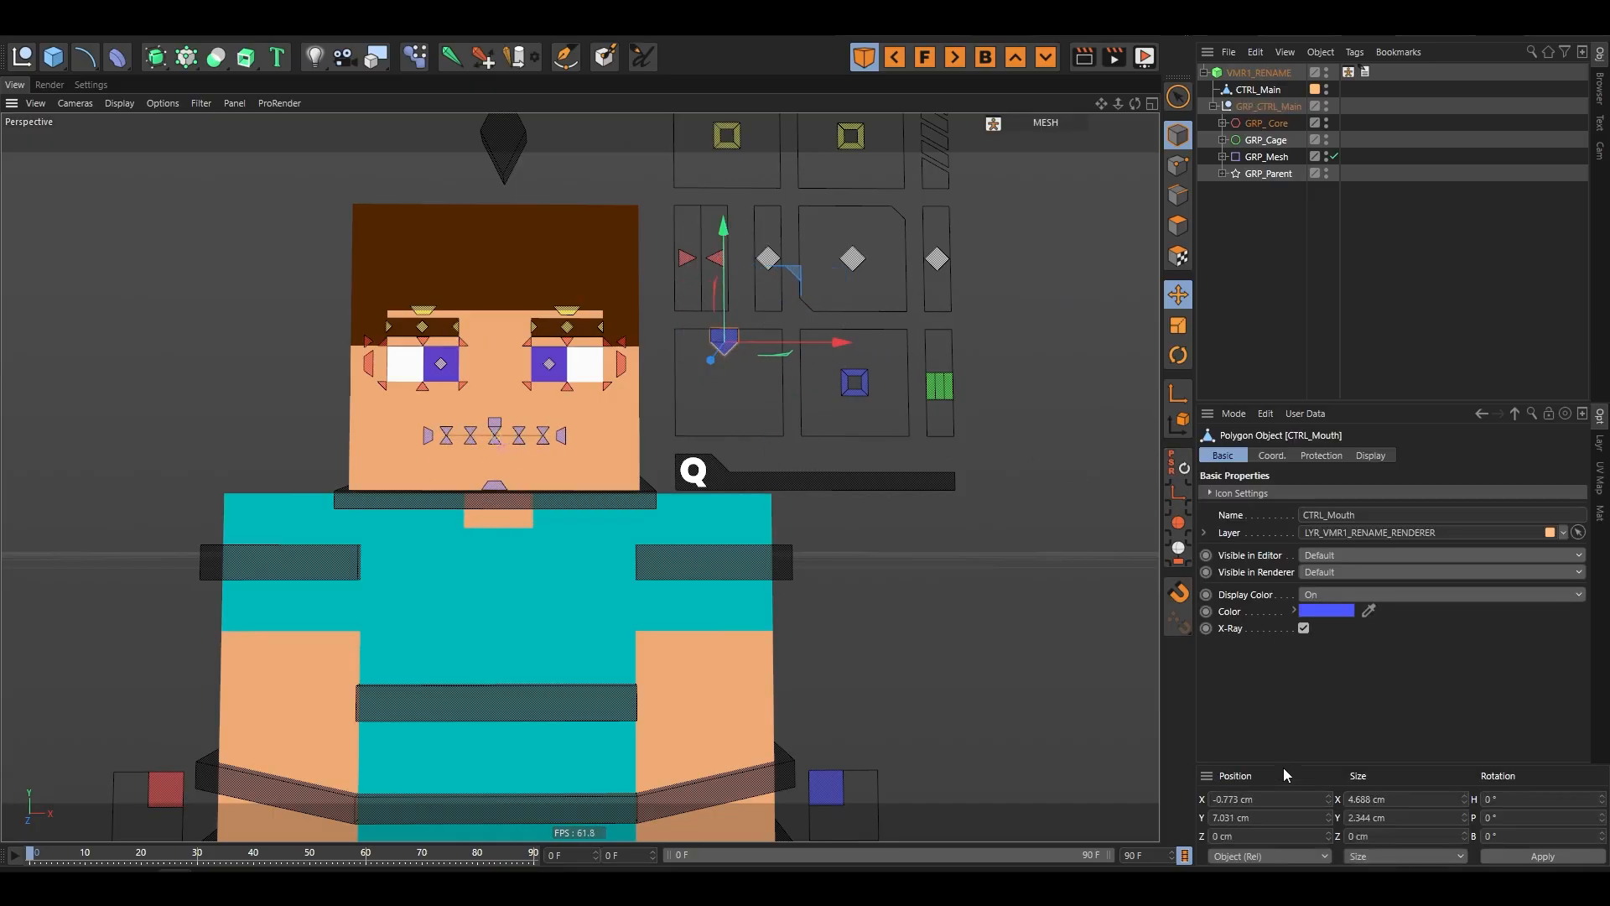
click(895, 469)
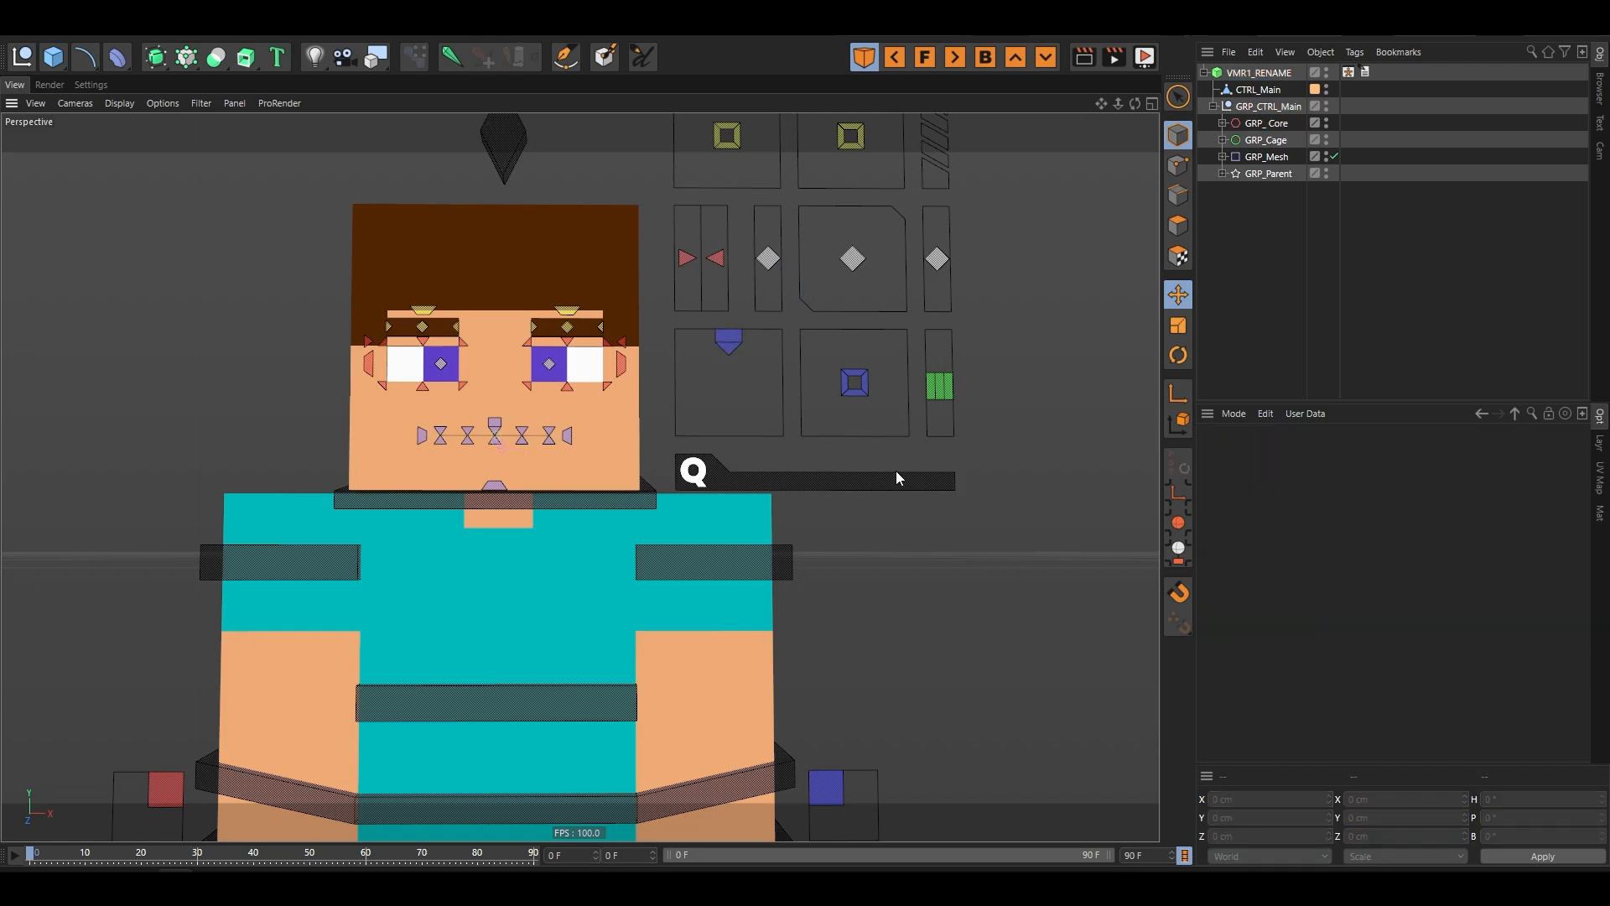
- Collapse the facial control panel to leave only the controllers placed on the face
click(893, 473)
key(q)
click(951, 532)
scroll(578, 503, down, 3)
scroll(590, 326, up, 10)
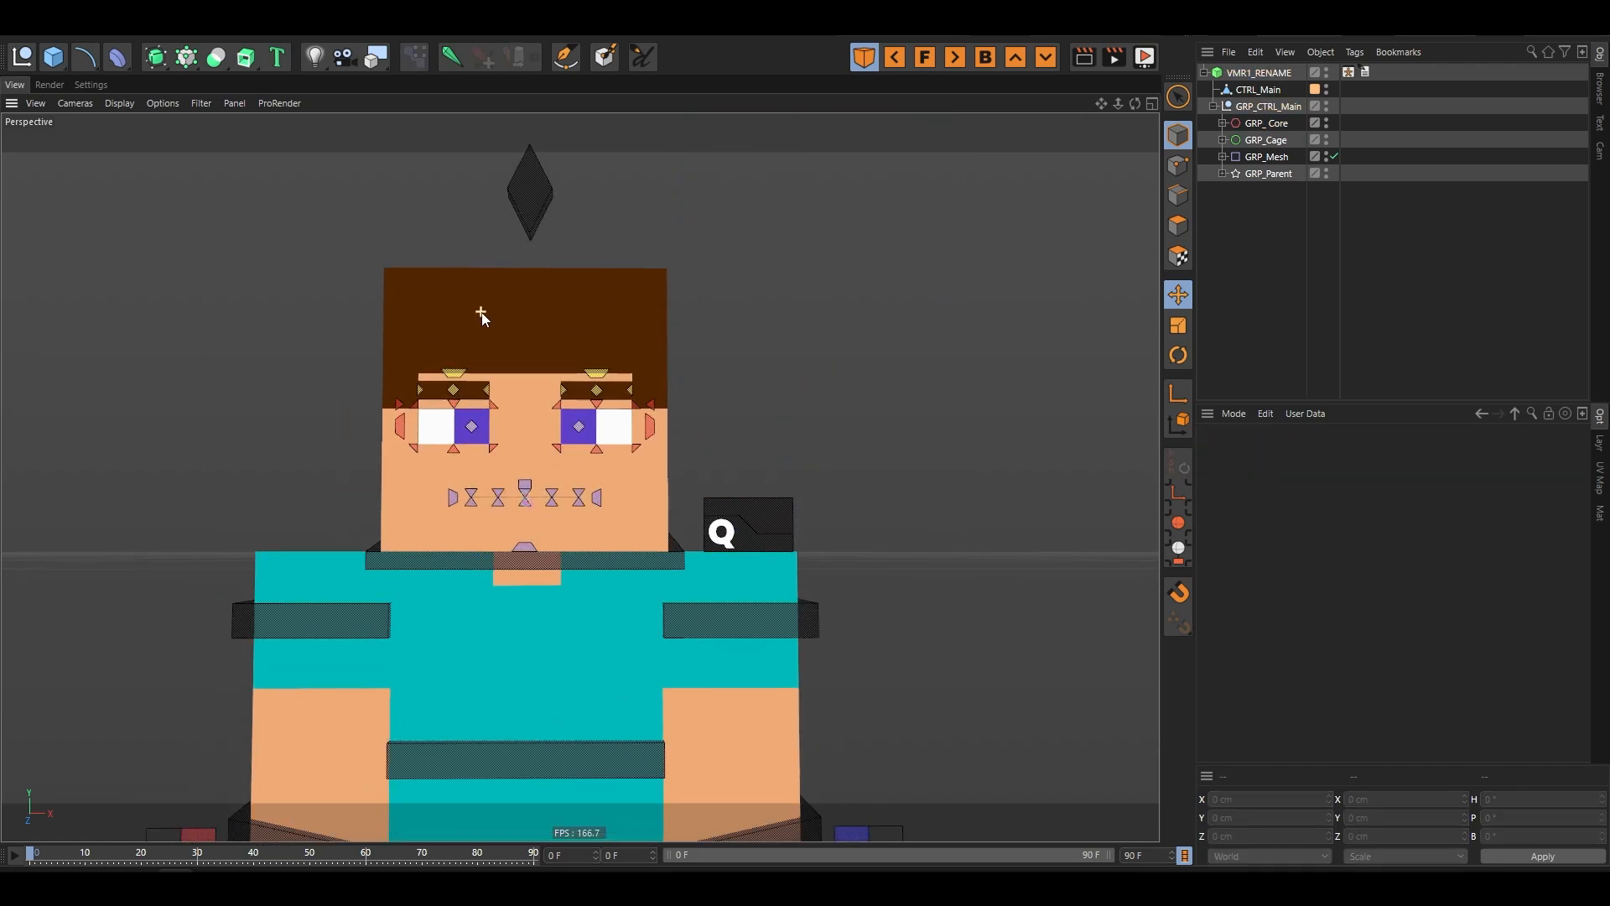
scroll(566, 256, up, 2)
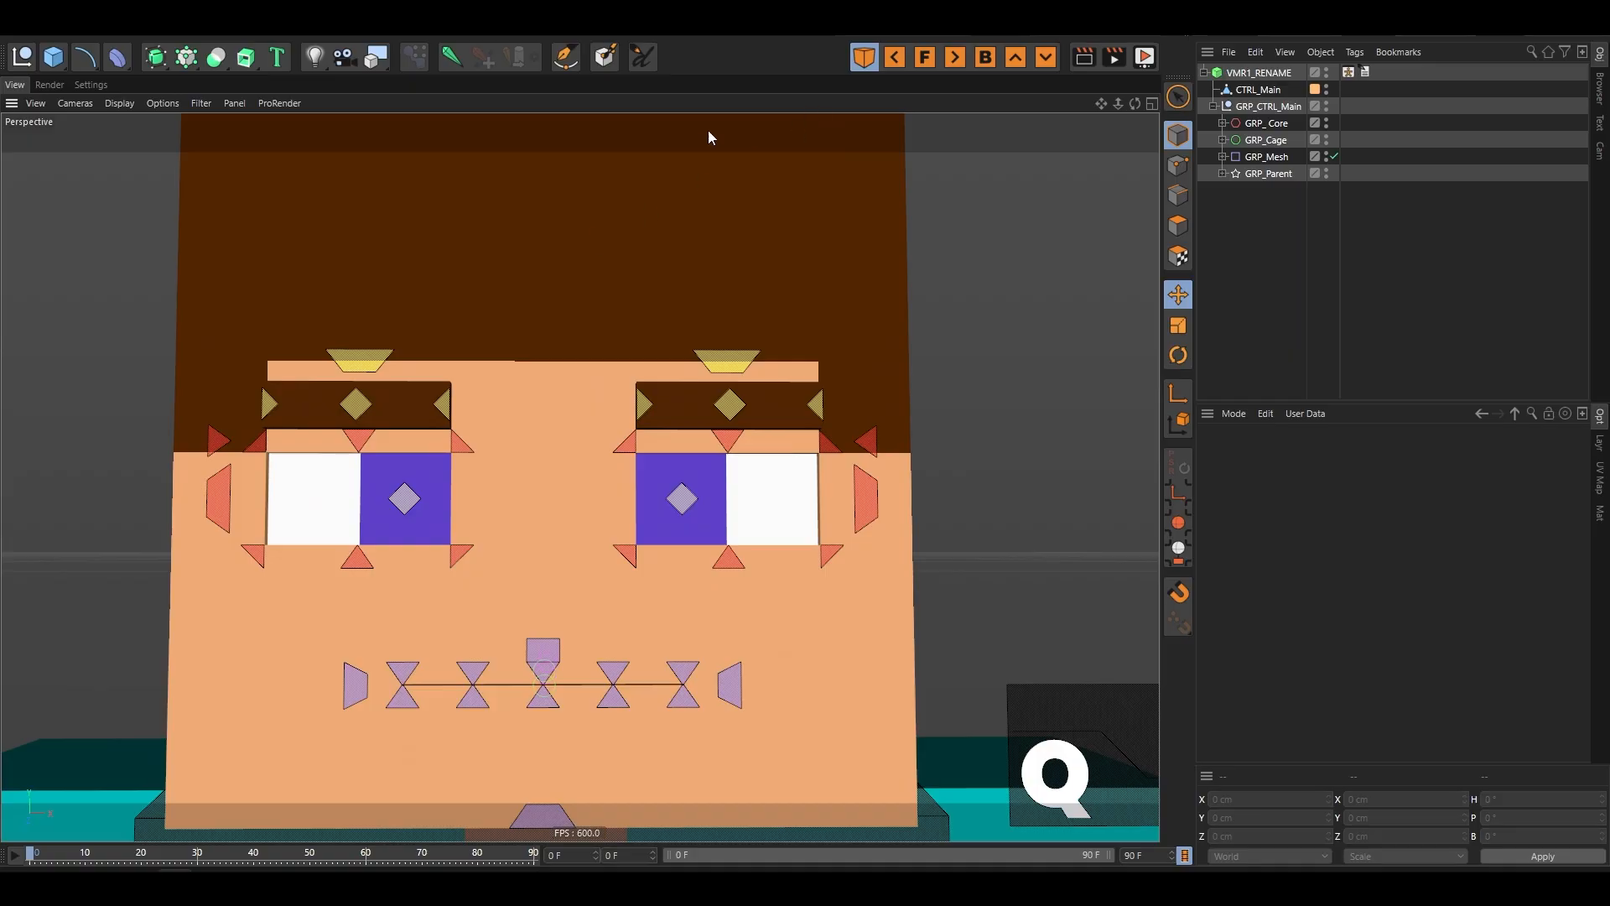
- Select JNT_Brow_R_01 on the face, try moving it, undo the move, and clear the selection
click(273, 403)
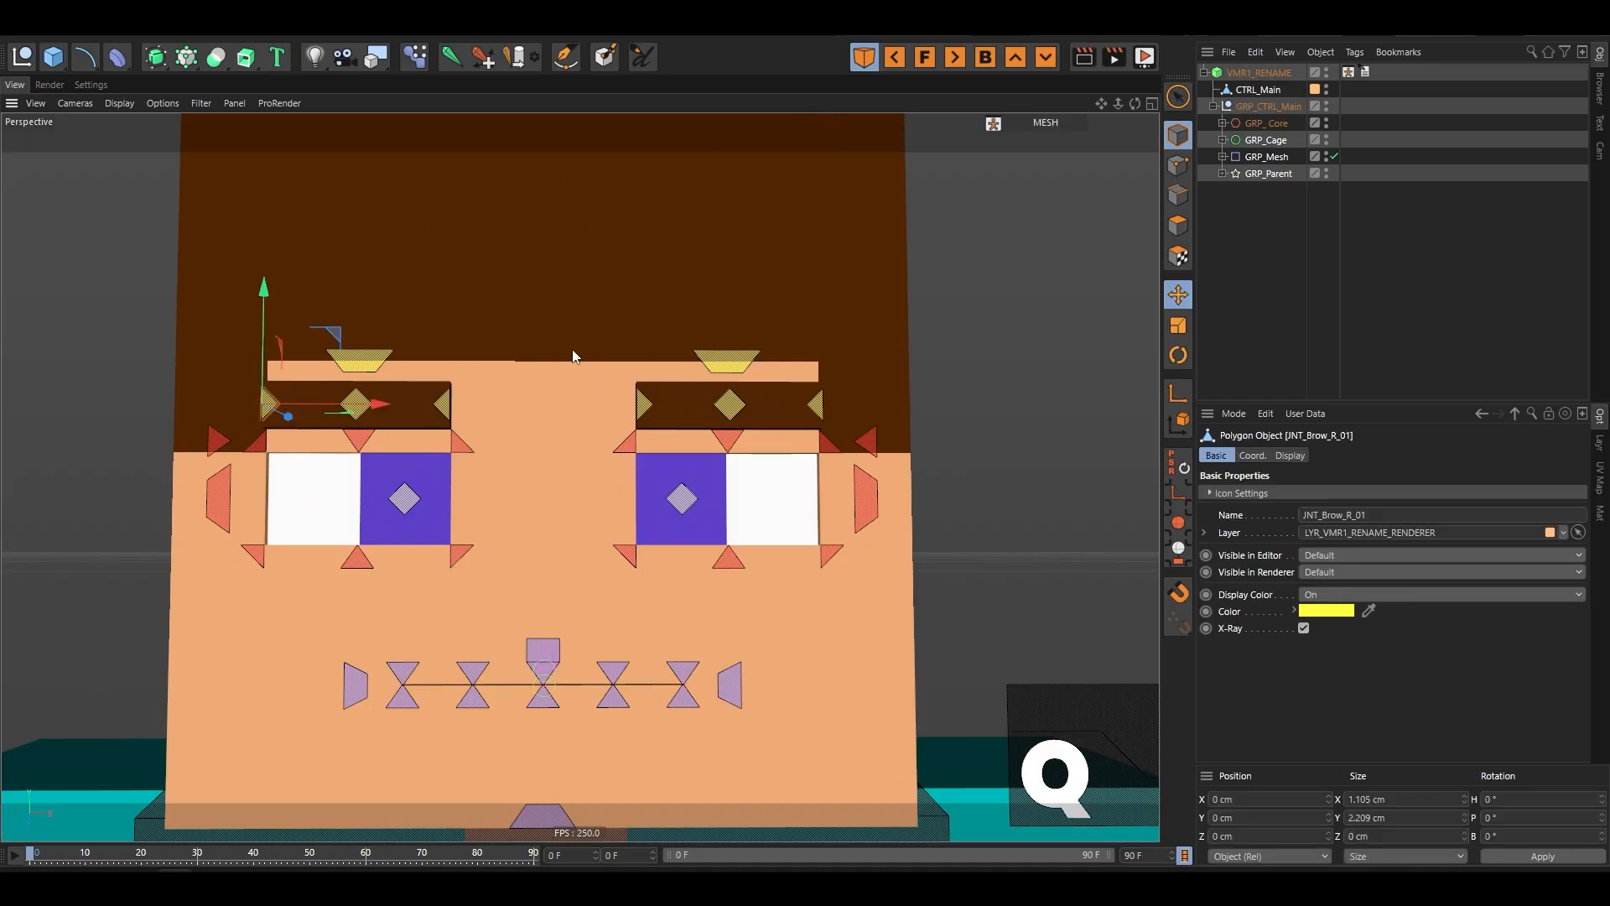
drag(337, 340, 334, 300)
key(ctrl+z)
click(123, 350)
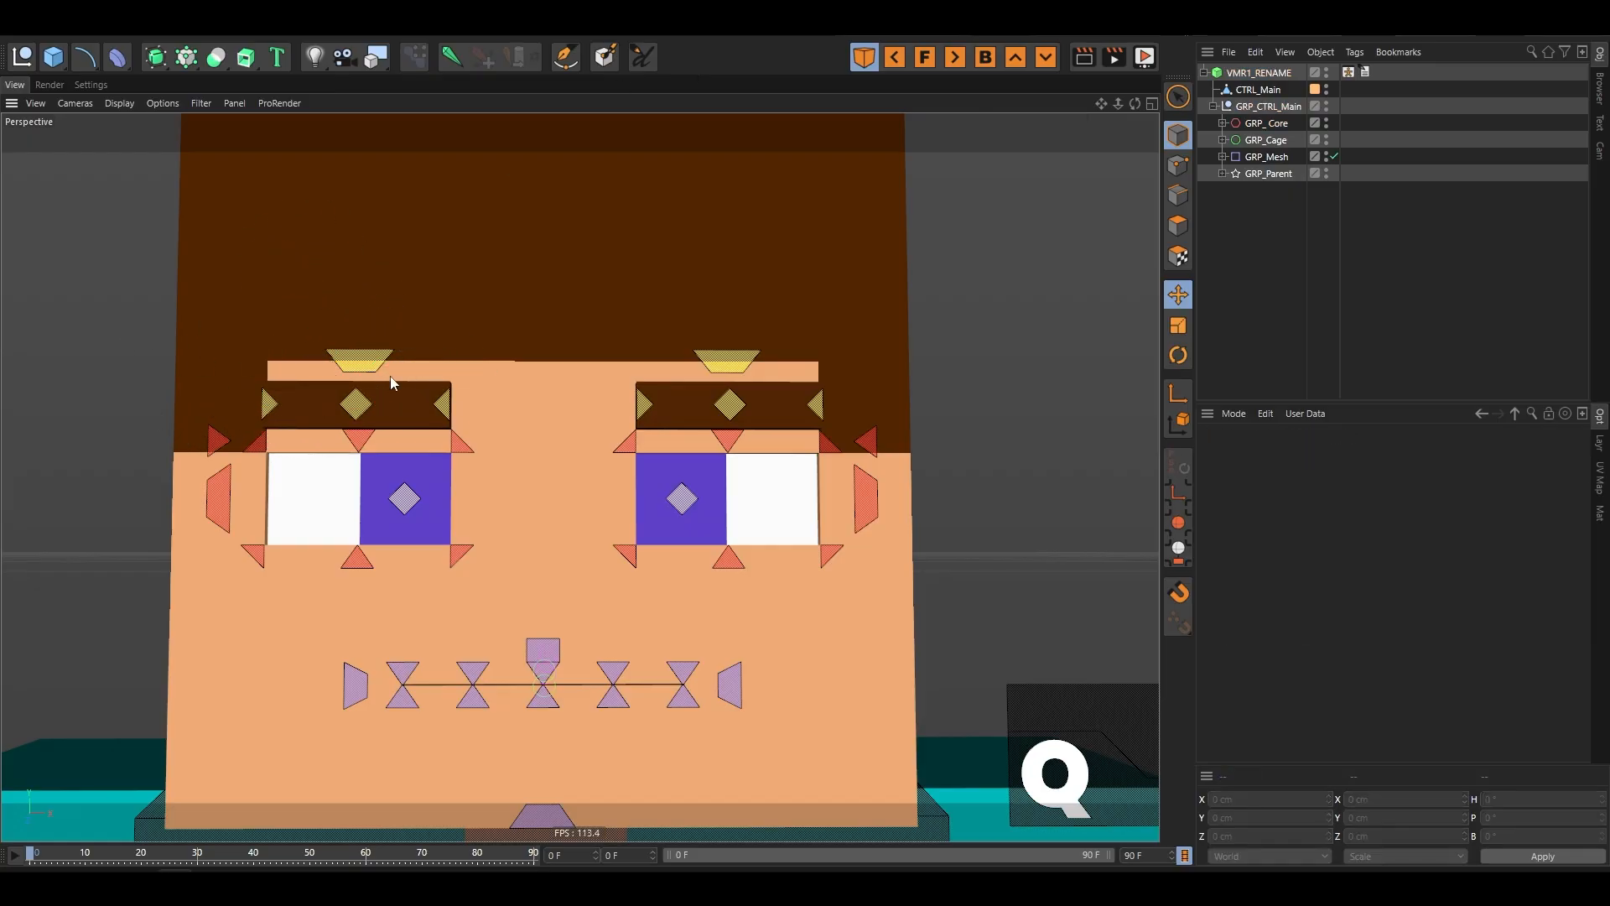
- Select CTRL_Brow_R above the brow on the face, try moving it, undo the move, and clear the selection
click(379, 360)
mouse_move(430, 344)
mouse_down()
mouse_move(483, 318)
mouse_move(449, 343)
mouse_move(456, 308)
mouse_move(566, 342)
mouse_move(416, 340)
mouse_up()
key(ctrl+z)
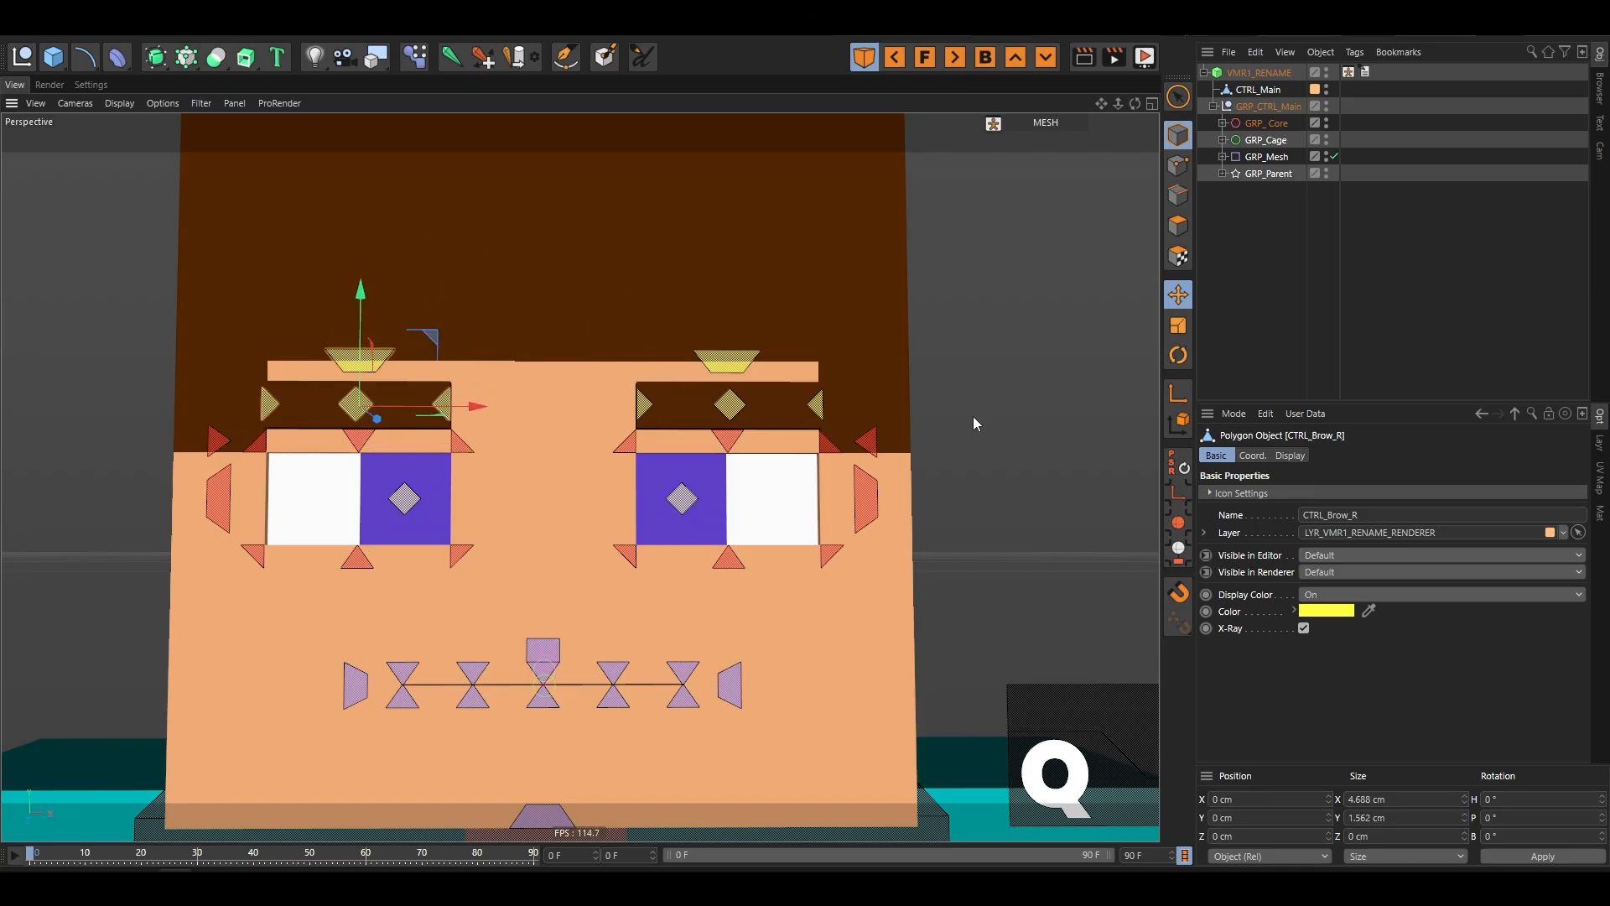
click(973, 416)
alt+drag(585, 506, 661, 488)
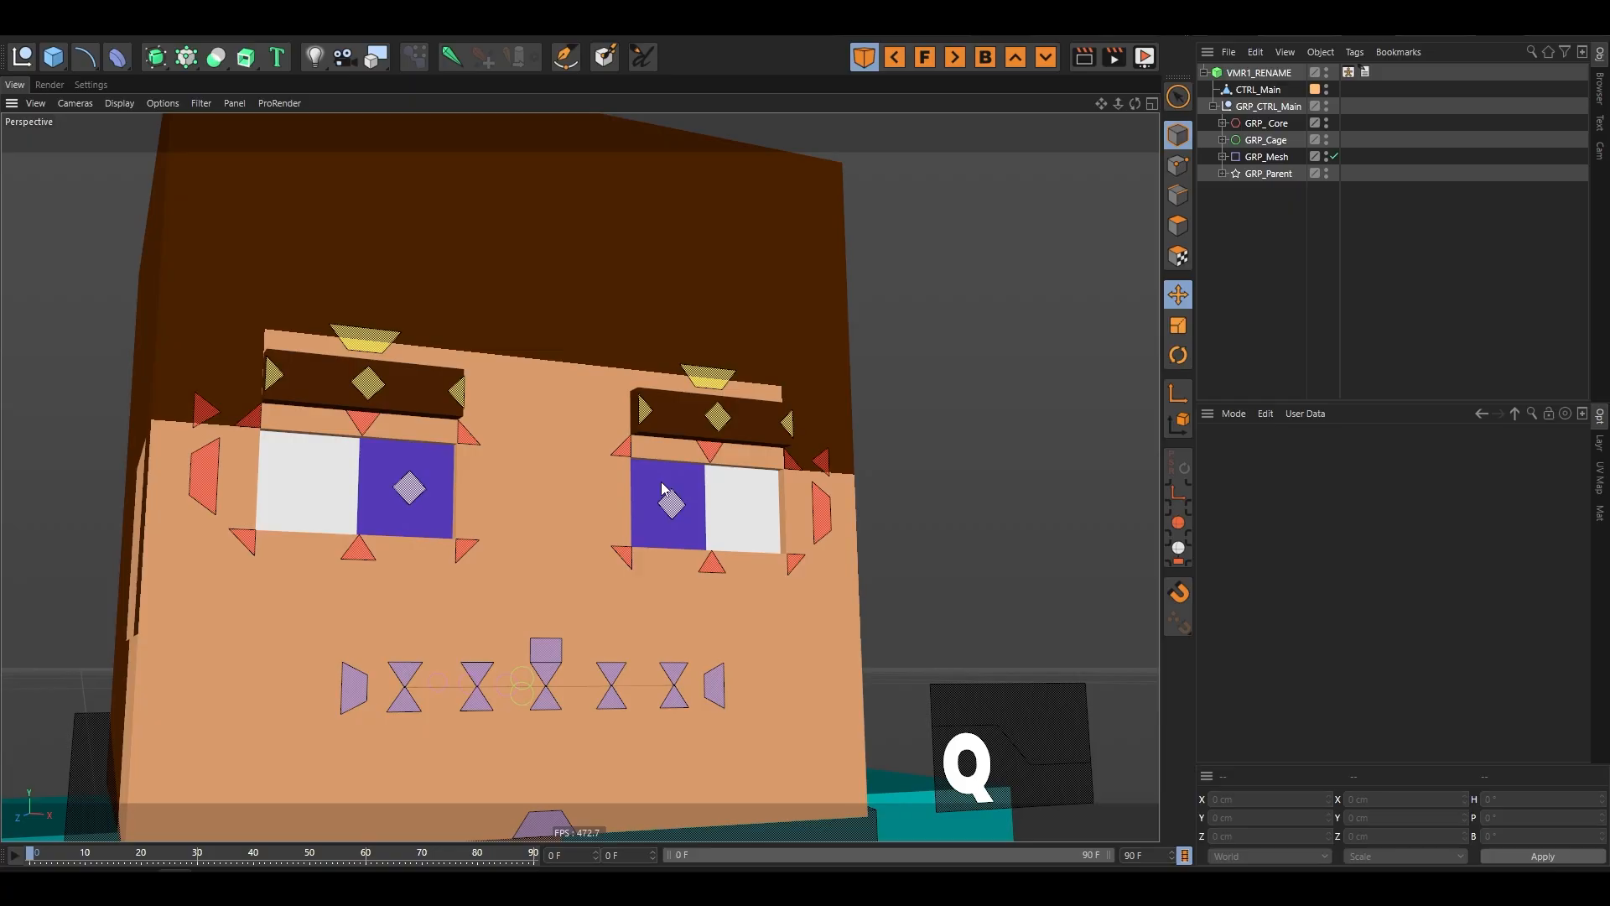
- Expand the facial control panel beside the head and clear the selection
scroll(863, 475, down, 2)
click(1003, 656)
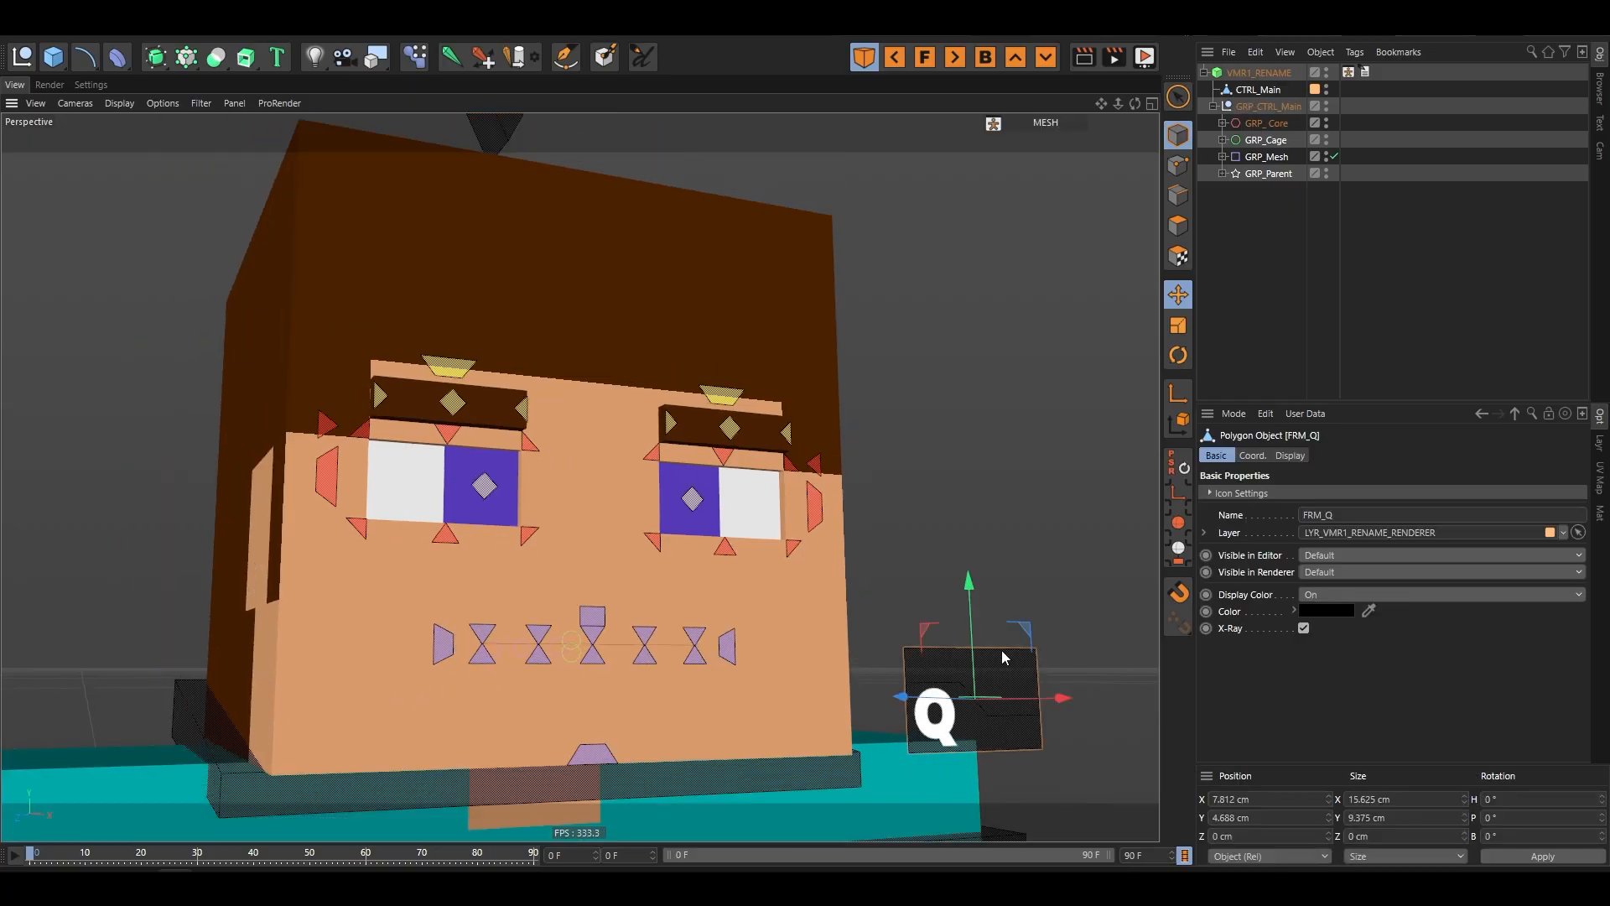
scroll(605, 416, down, 1)
scroll(606, 417, down, 1)
click(836, 455)
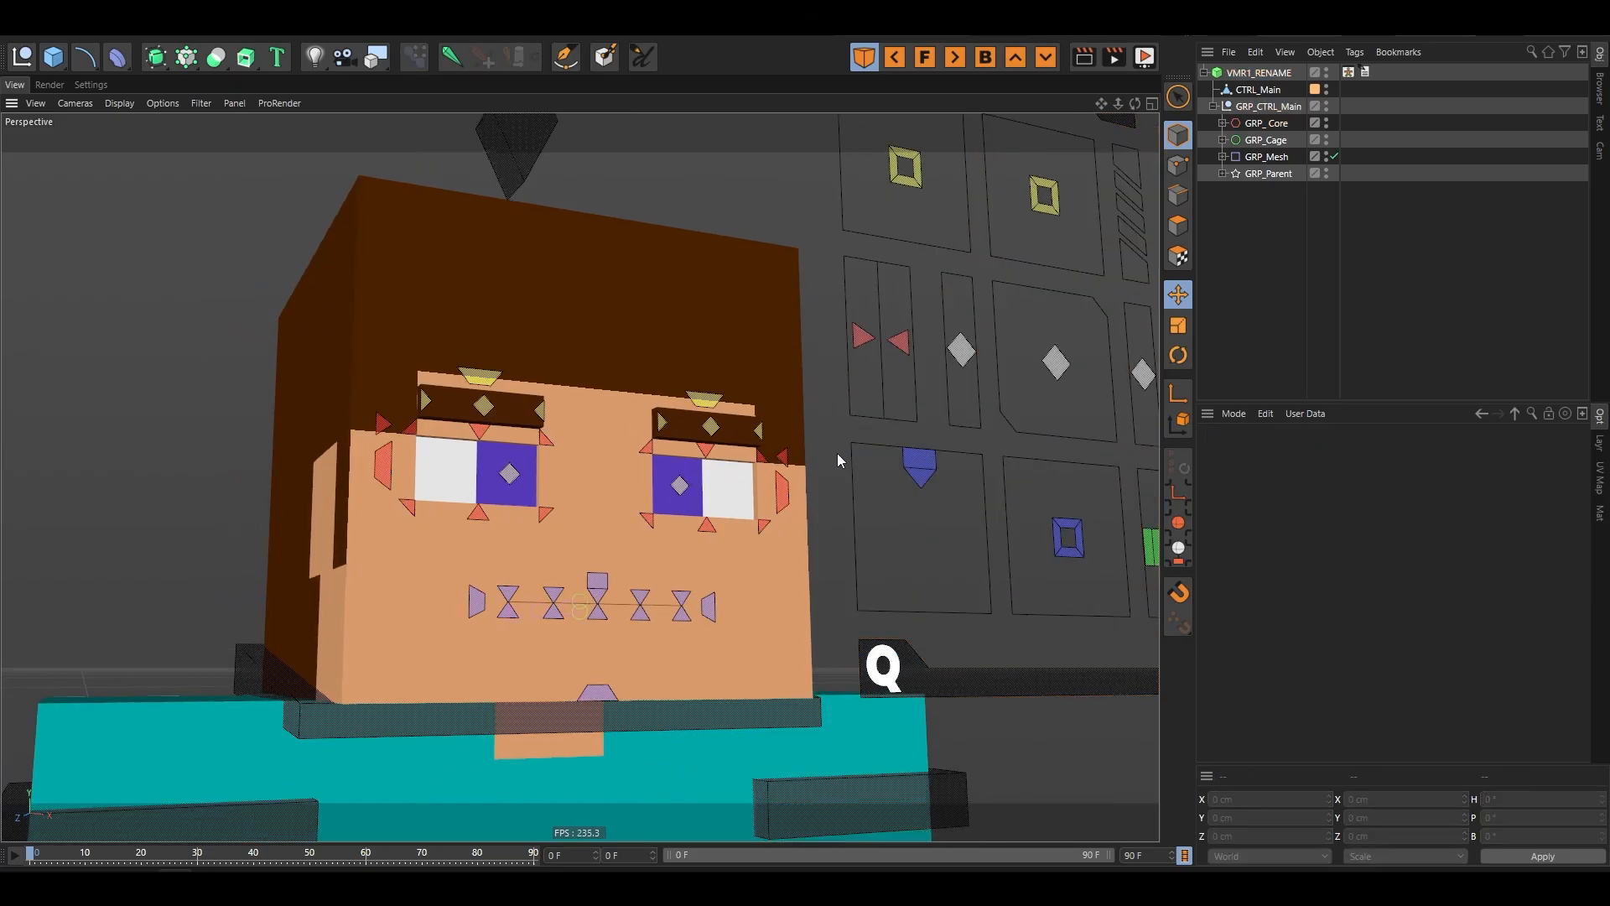
scroll(495, 395, down, 3)
scroll(848, 495, up, 4)
scroll(848, 495, down, 1)
scroll(790, 475, up, 1)
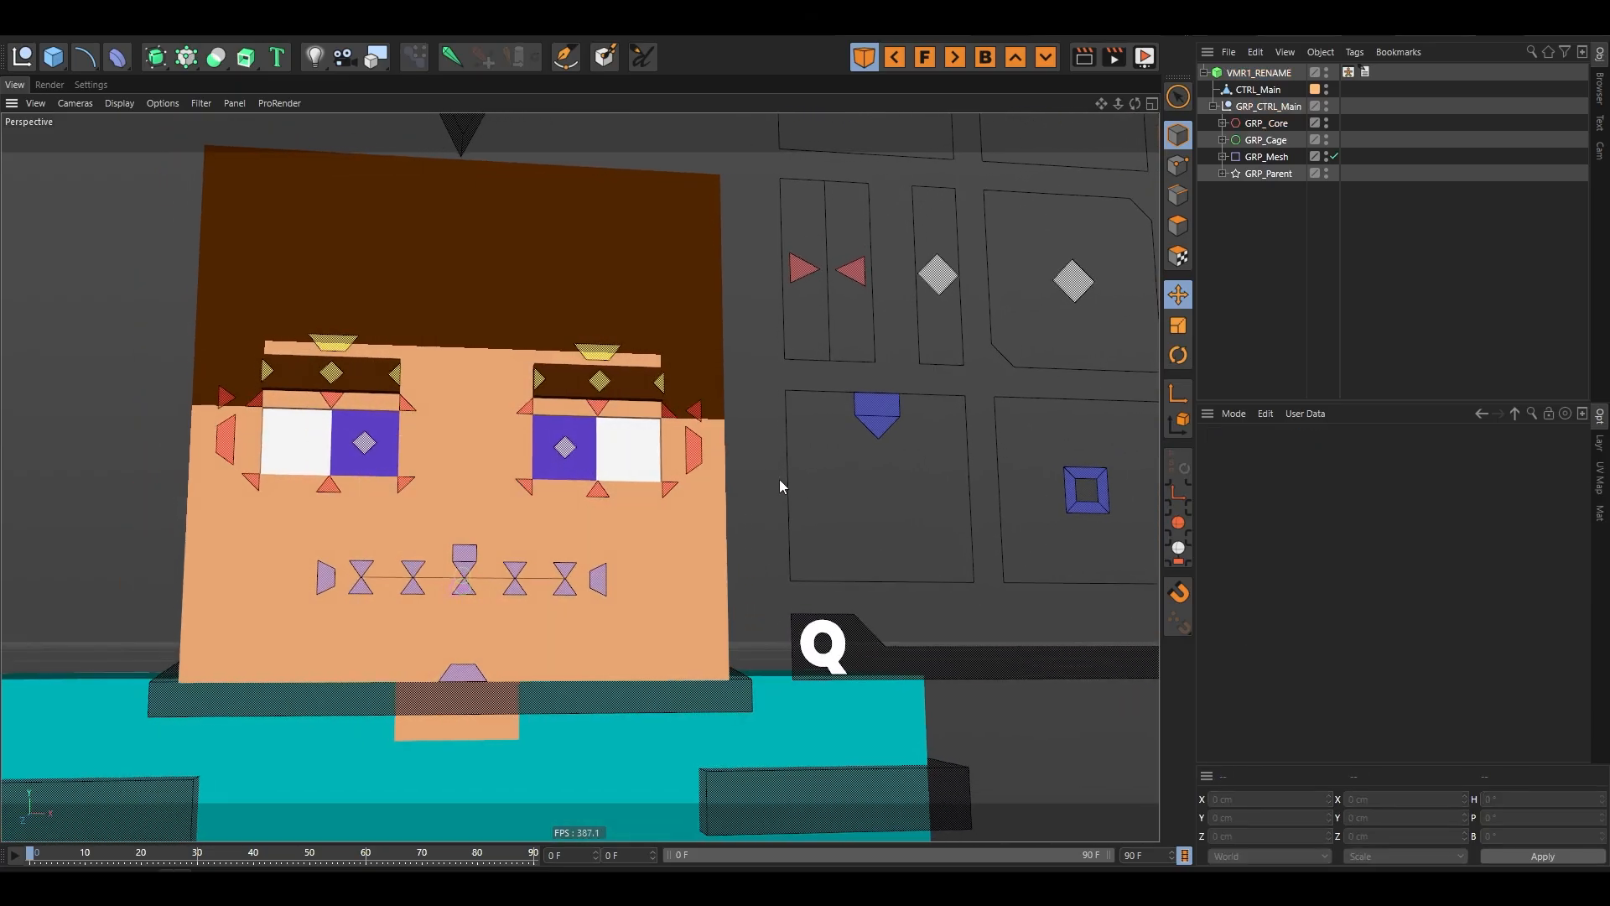
- Select CTRL_Eye_L on the face, try moving the whole eye, and undo the move
click(699, 461)
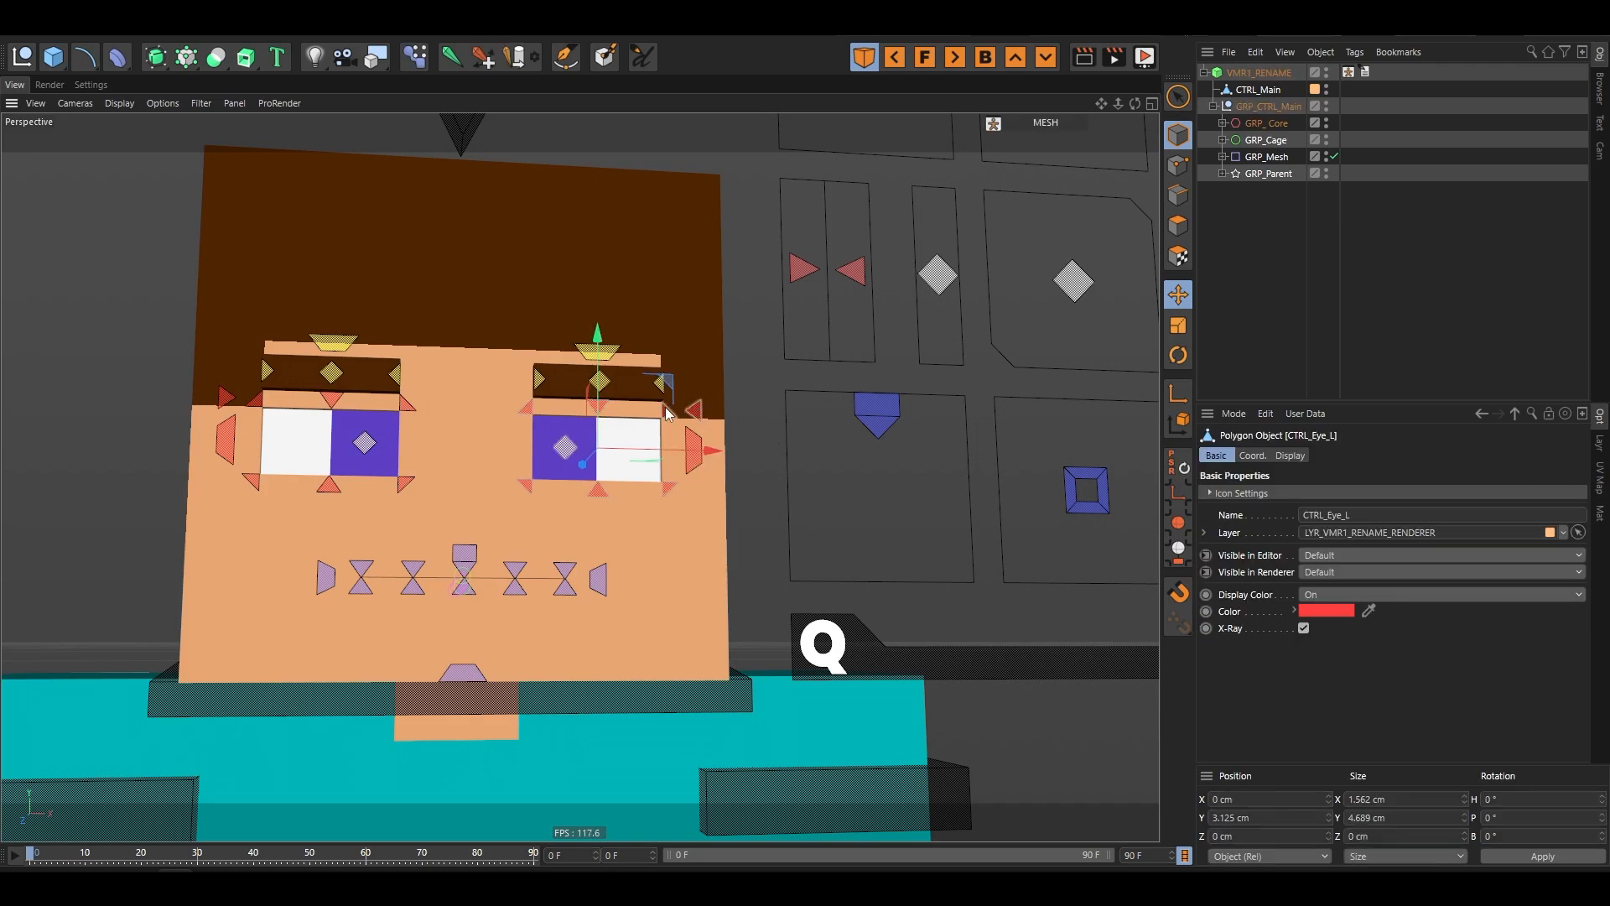
drag(668, 413, 362, 583)
key(ctrl+z)
key(ctrl+z)
- Try moving the facial panel's square mouth controller up, CTRL_Eye_L down the face, and the right eye's main controller up over the hair
click(881, 417)
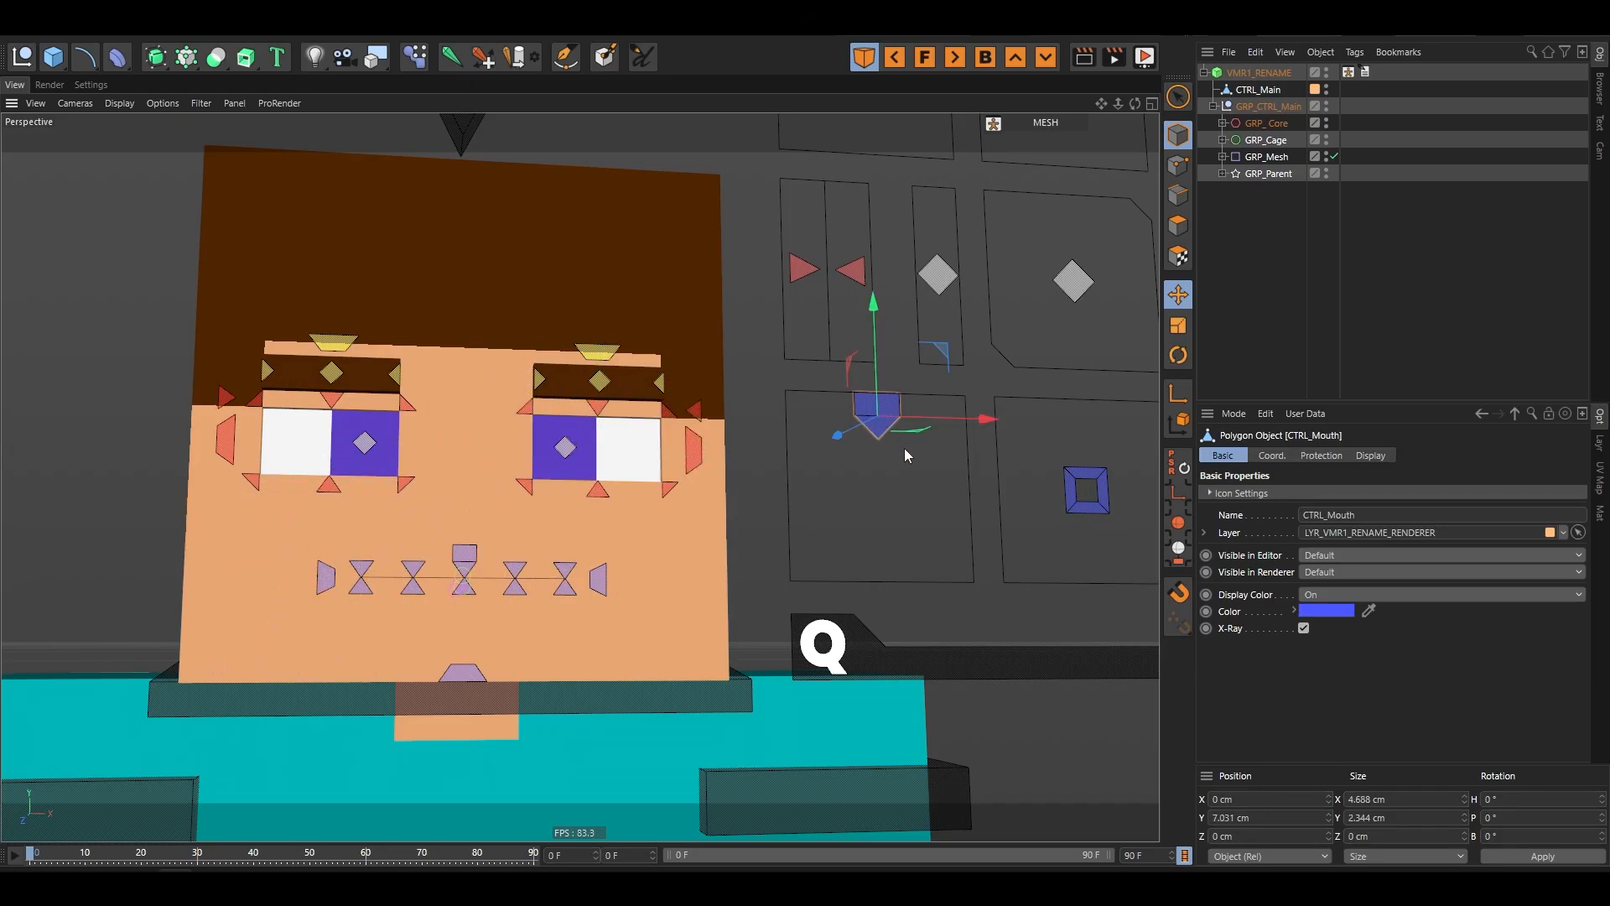
drag(1088, 499, 1006, 465)
click(694, 450)
drag(694, 431, 678, 549)
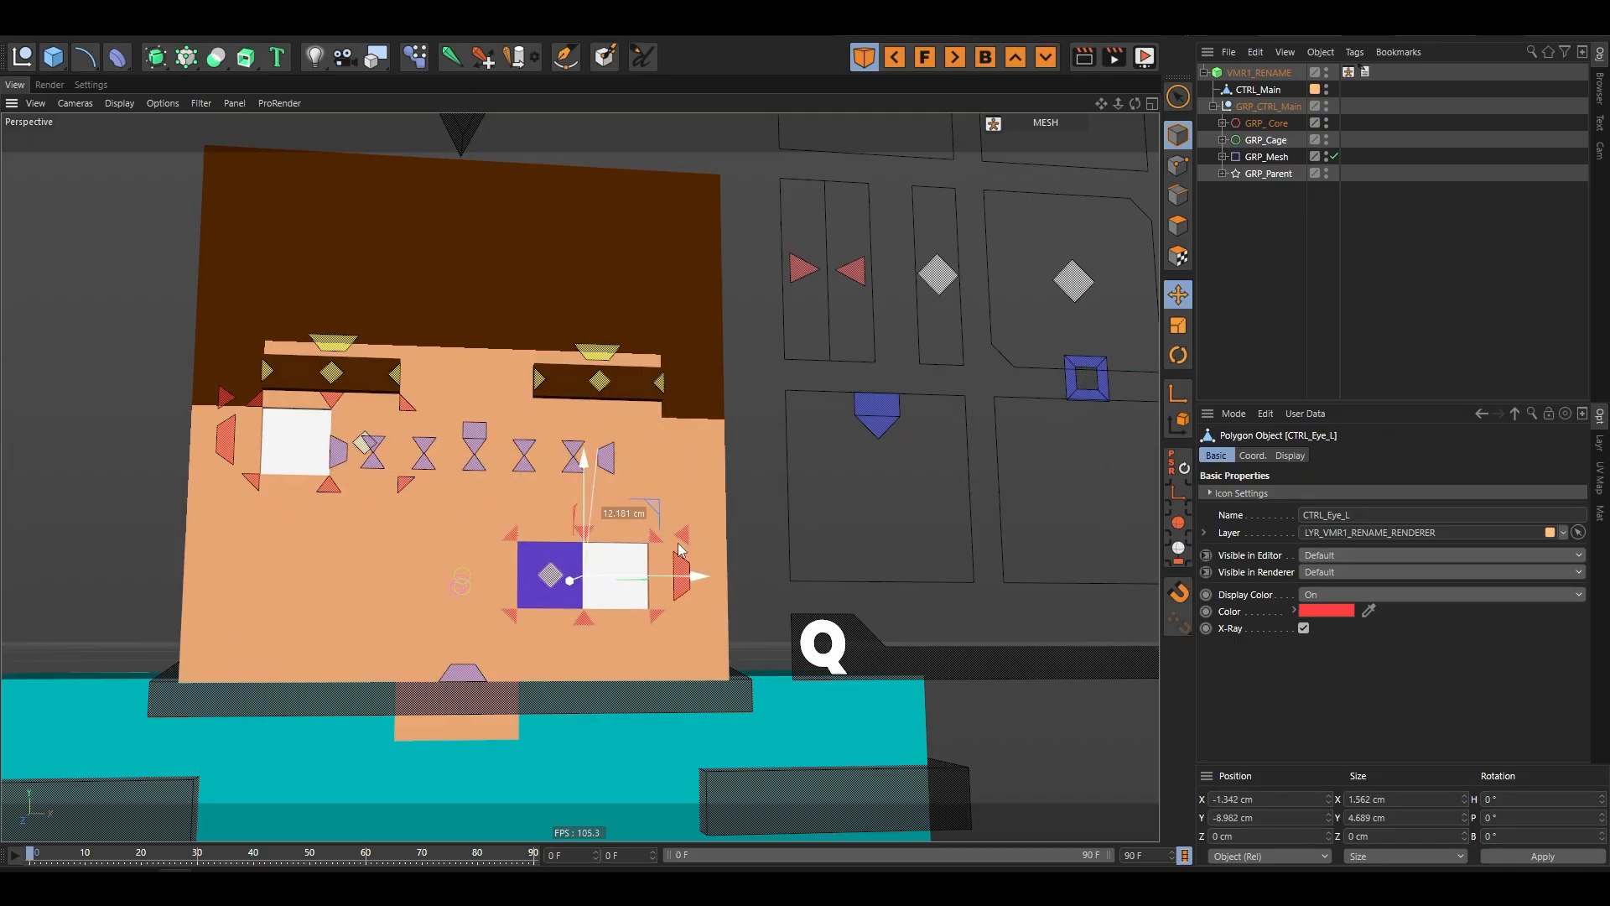
drag(399, 391, 416, 234)
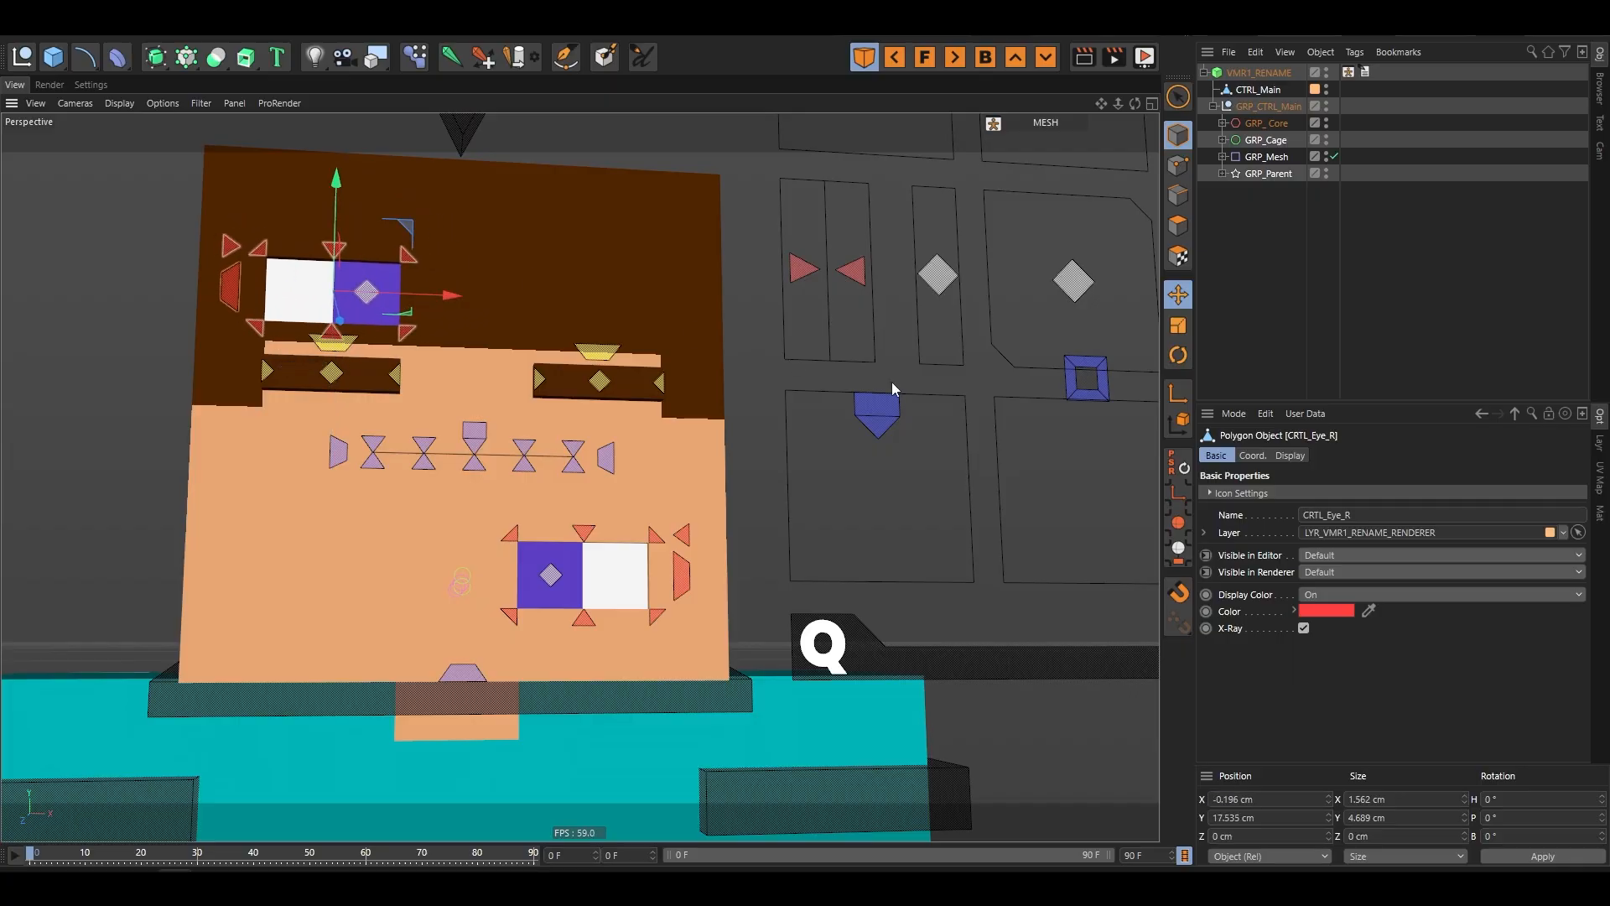
- Undo the mouth and eye controller moves and clear the selection
drag(872, 416, 891, 513)
key(ctrl+z)
key(ctrl+z)
key(ctrl+z)
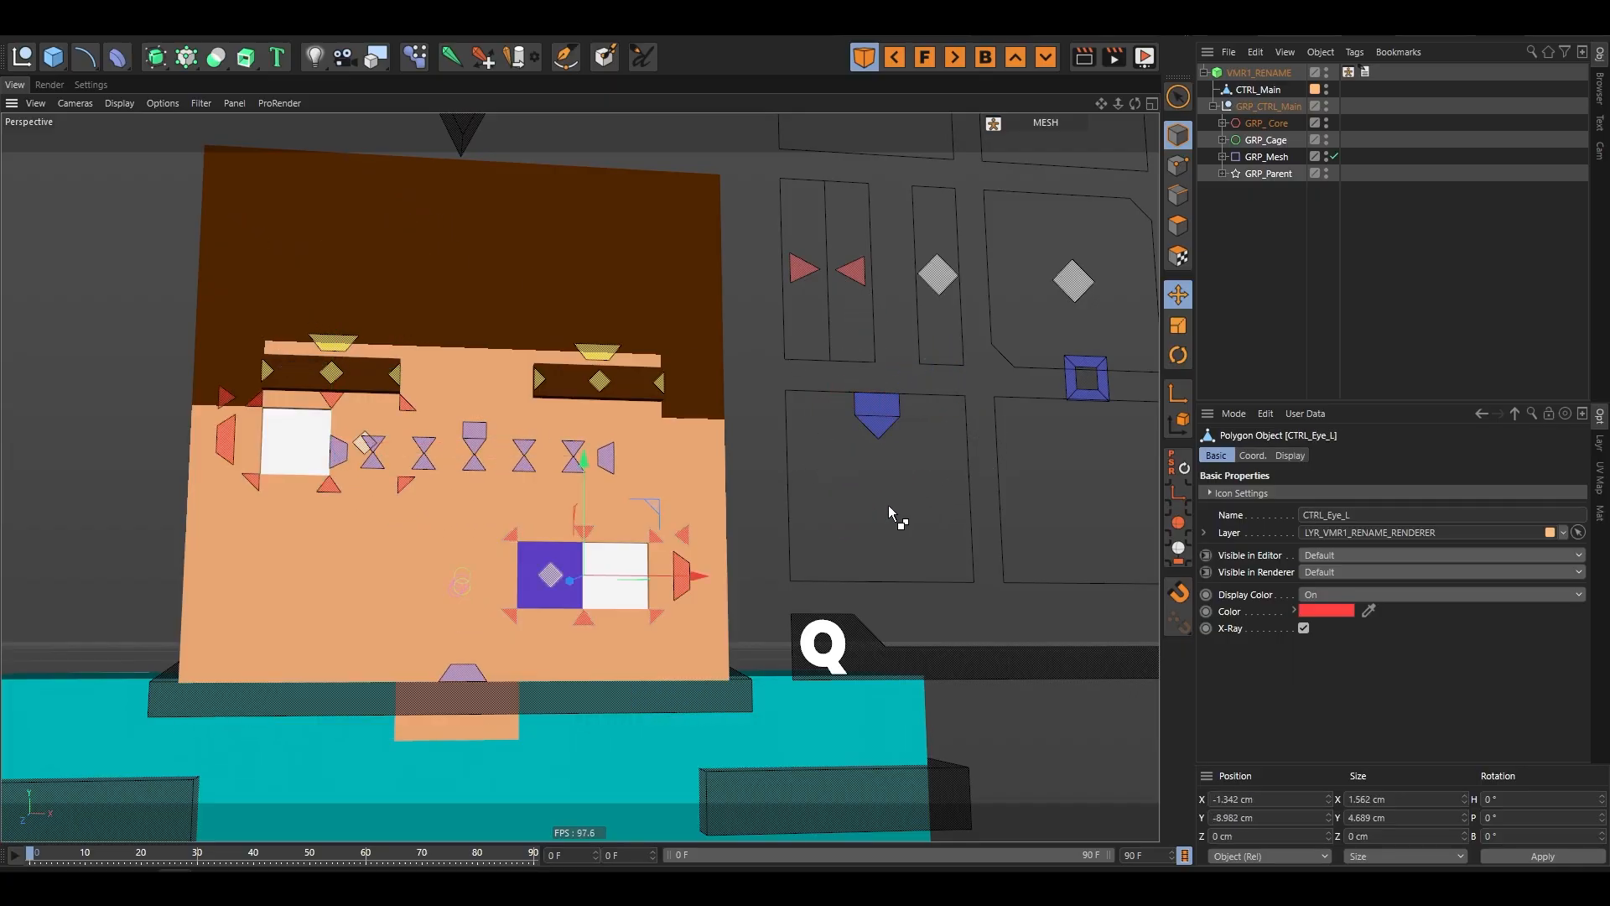
key(ctrl+z)
key(ctrl+z)
click(818, 478)
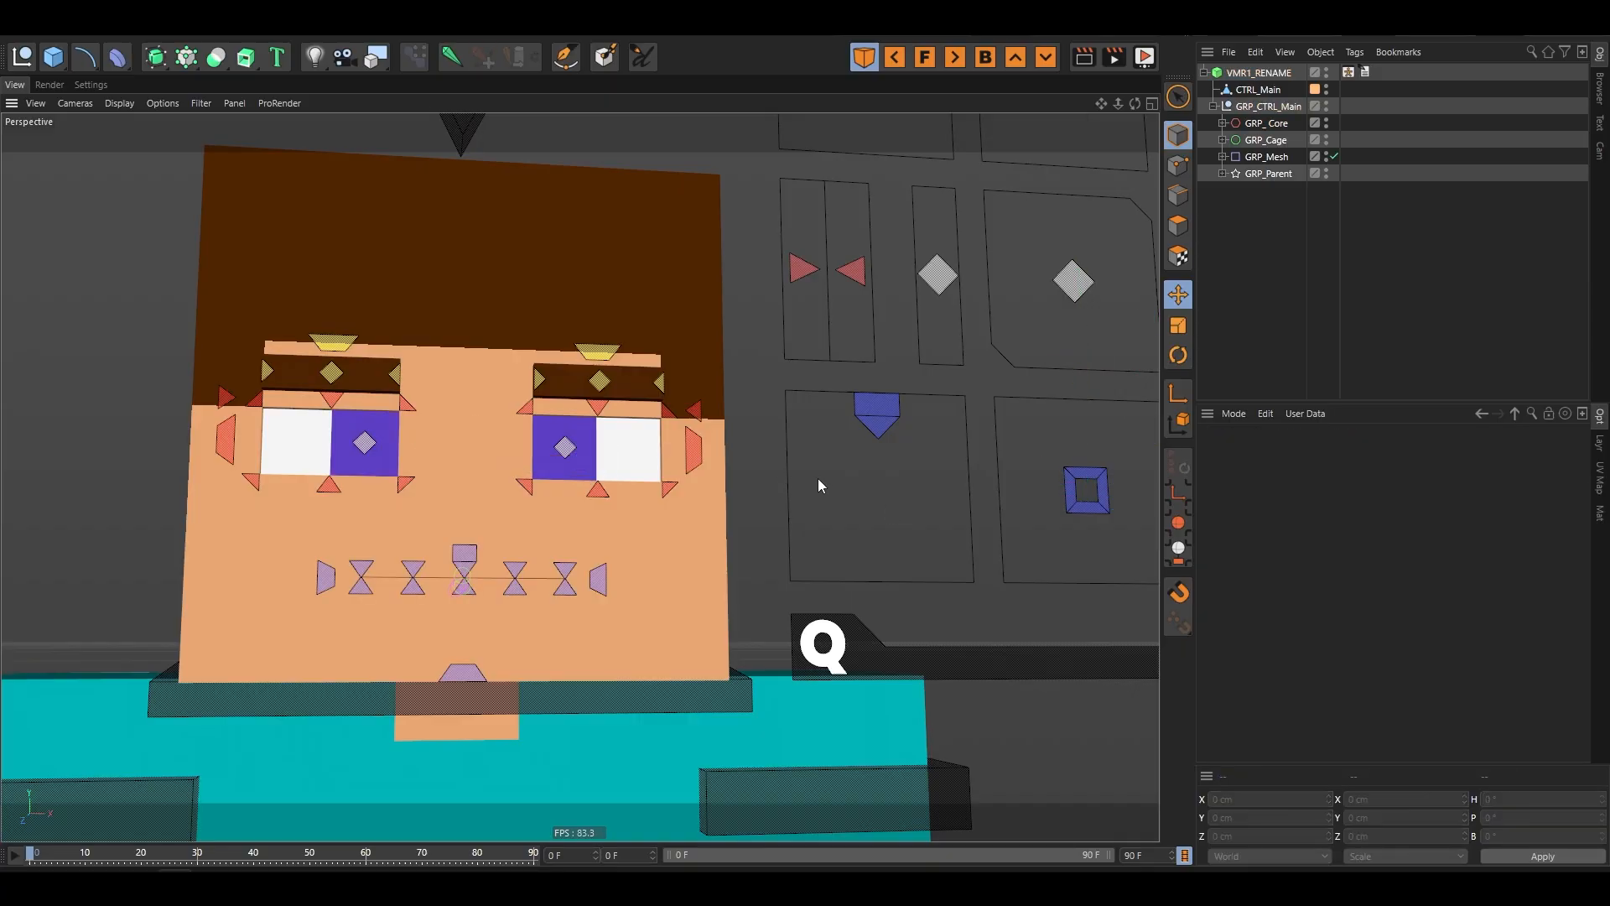
- Select CTRL_Jaw on the facial panel and lower it to about Y -12.2 cm to open the mouth
alt+drag(524, 482, 493, 495)
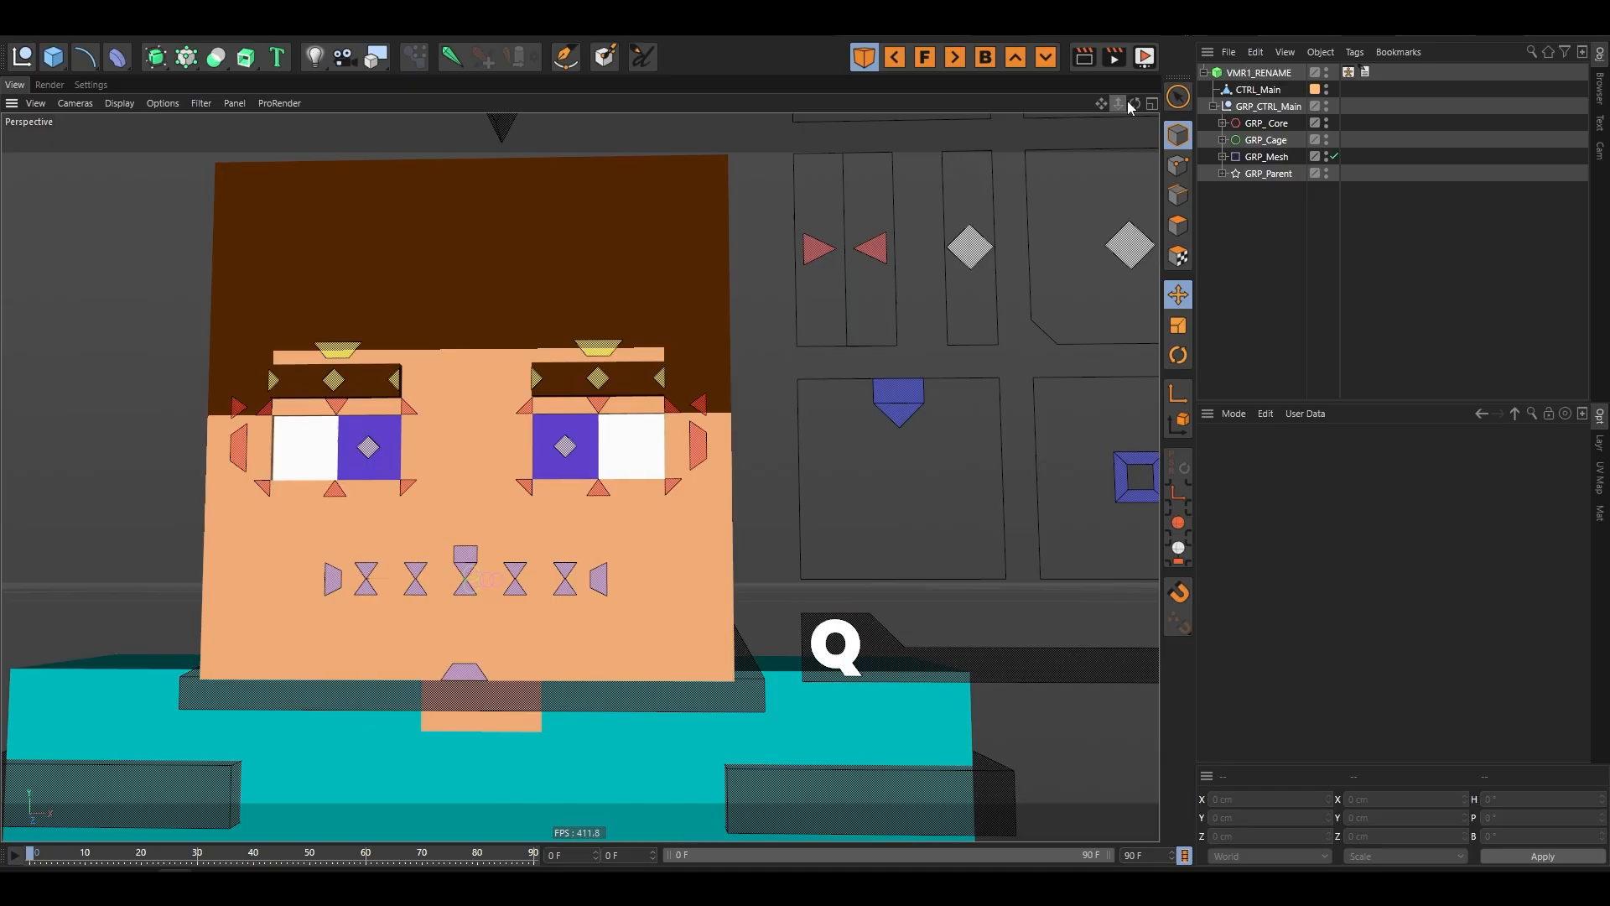
drag(1129, 106, 580, 476)
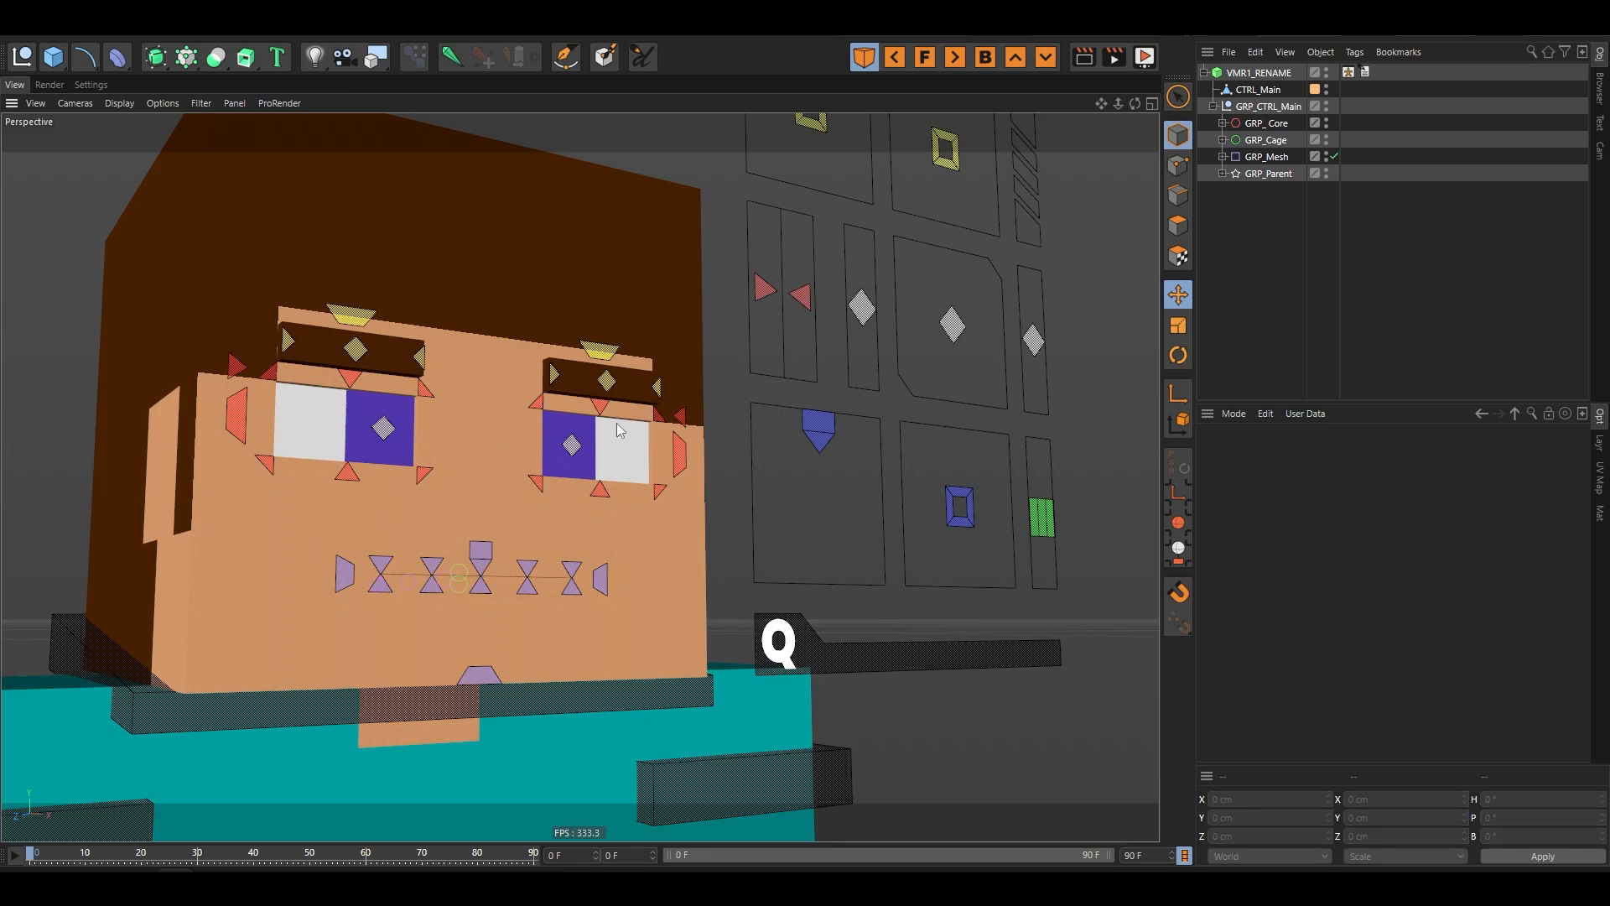
alt+drag(316, 538, 430, 495)
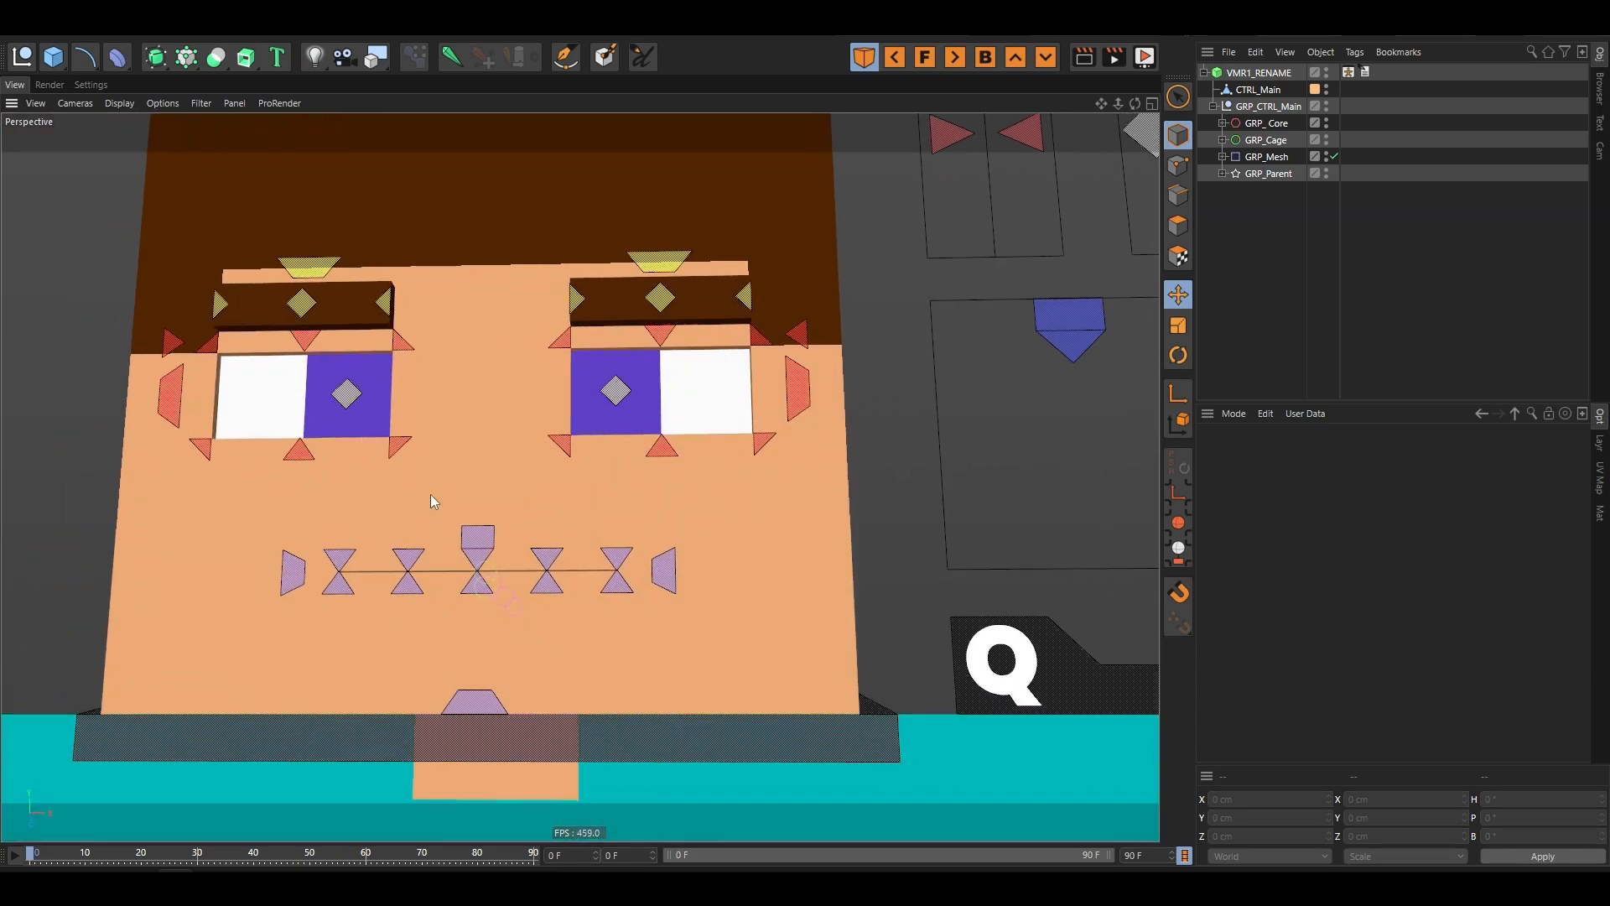
scroll(430, 495, down, 4)
scroll(889, 397, up, 4)
click(889, 376)
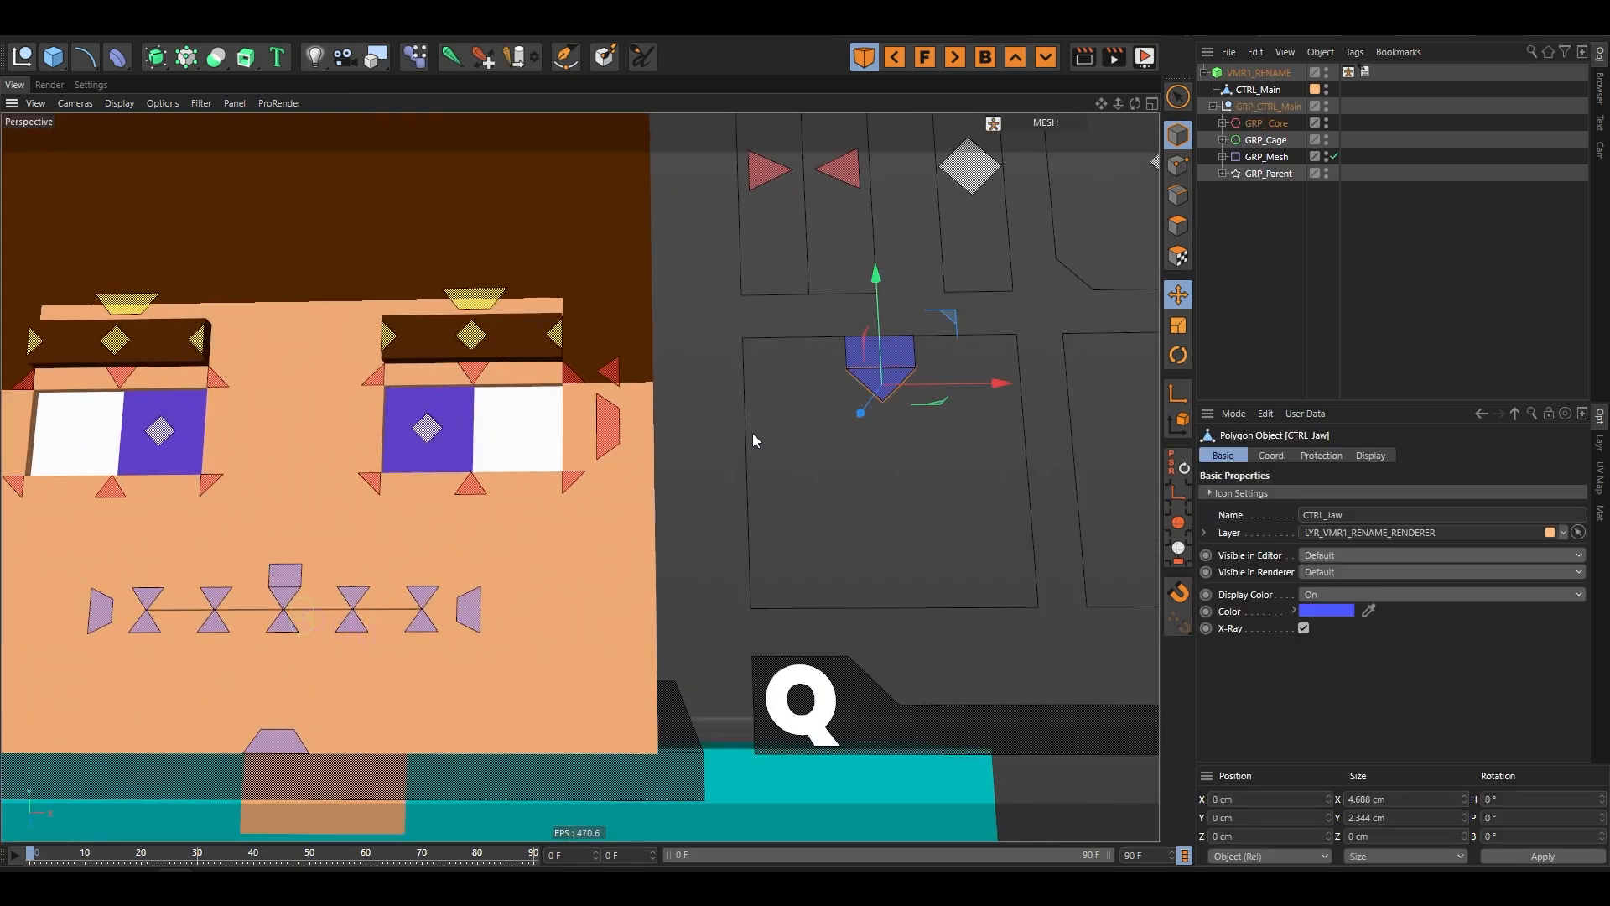
drag(718, 433, 765, 608)
scroll(201, 712, up, 3)
- Examine the open mouth's interior and teeth from several angles
alt+drag(327, 722, 588, 746)
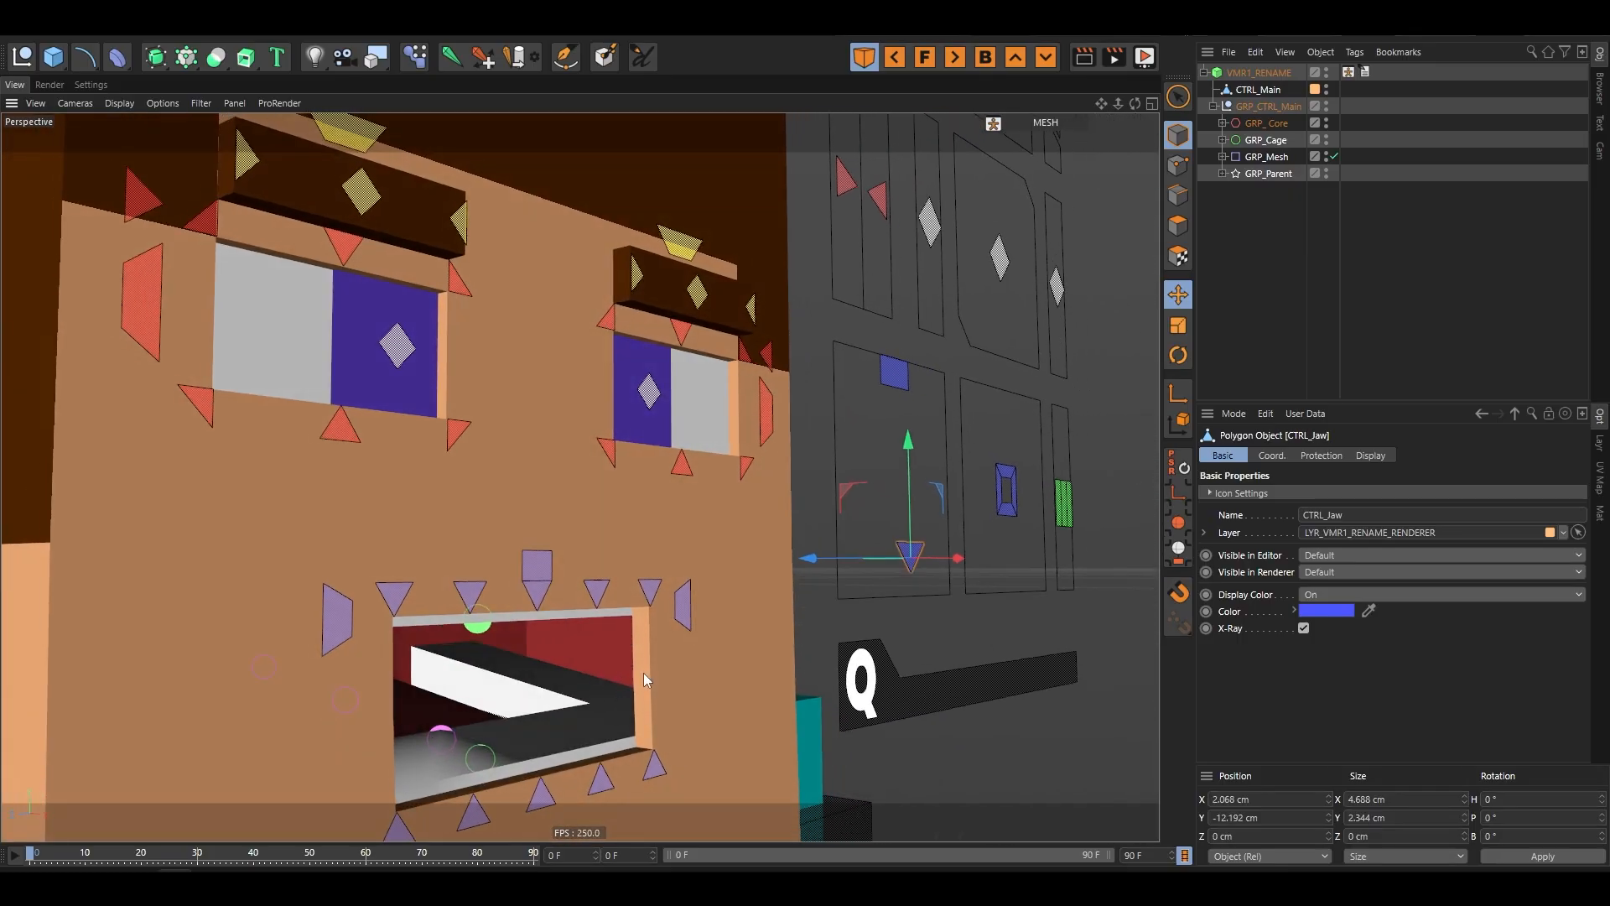
scroll(503, 680, up, 6)
alt+drag(657, 667, 547, 606)
scroll(605, 594, down, 6)
alt+drag(431, 600, 523, 634)
scroll(691, 564, down, 3)
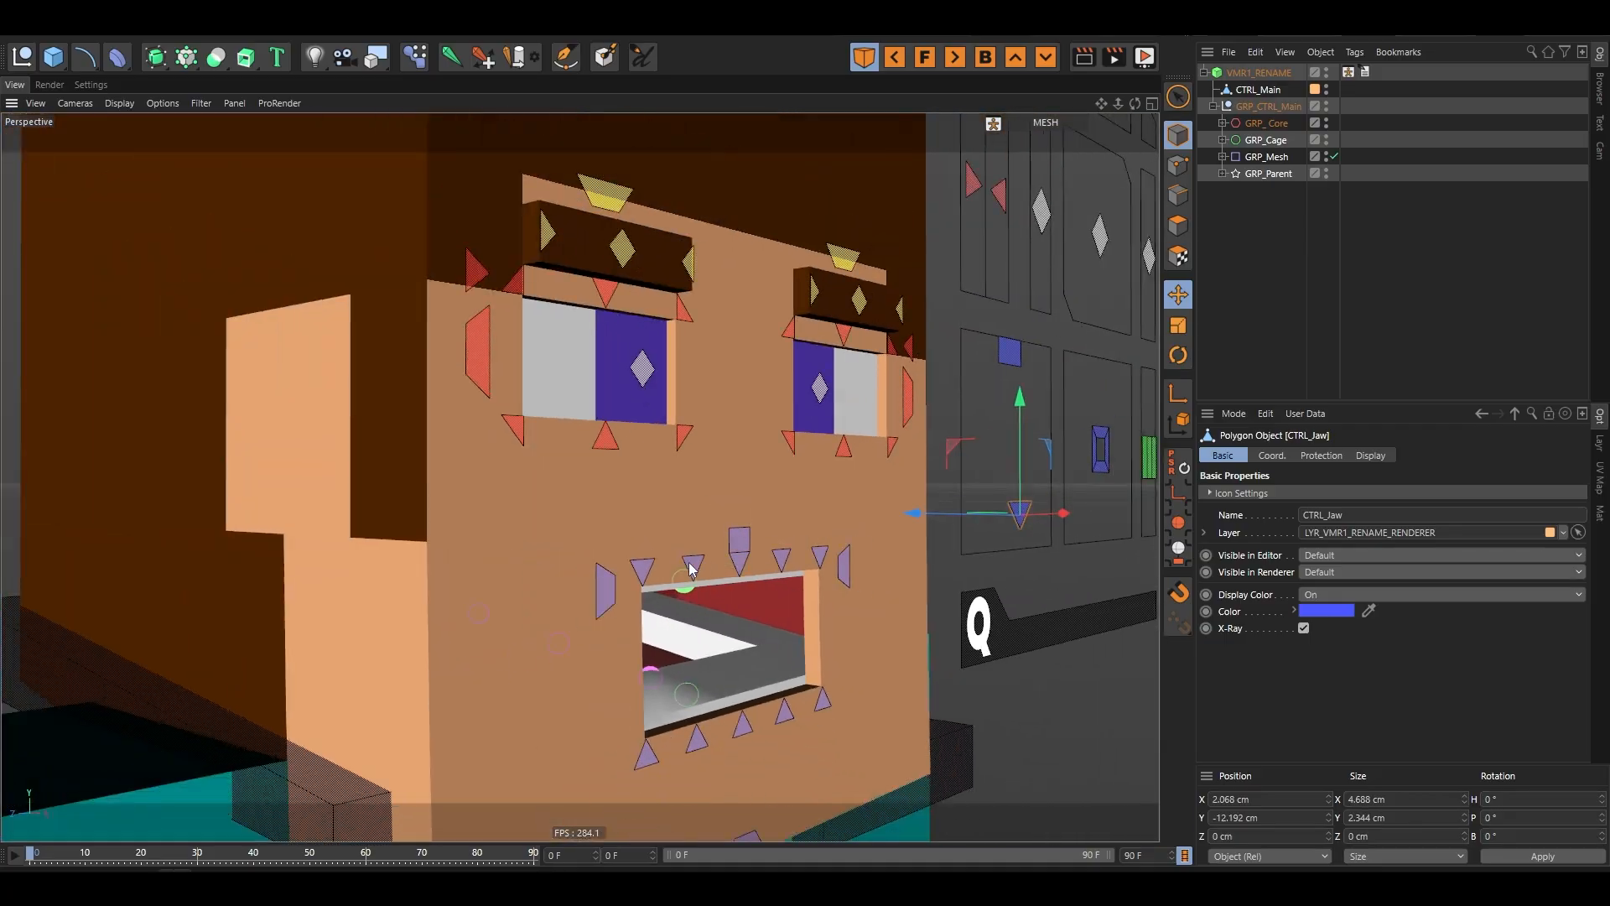
alt+drag(783, 697, 742, 625)
alt+drag(609, 643, 631, 575)
scroll(141, 482, down, 8)
- Undo the CTRL_Jaw move and clear the selection
key(ctrl+z)
click(789, 395)
scroll(759, 654, up, 2)
- Collapse the facial control panel and deselect everything
click(807, 592)
scroll(885, 452, up, 5)
click(541, 398)
scroll(570, 405, down, 5)
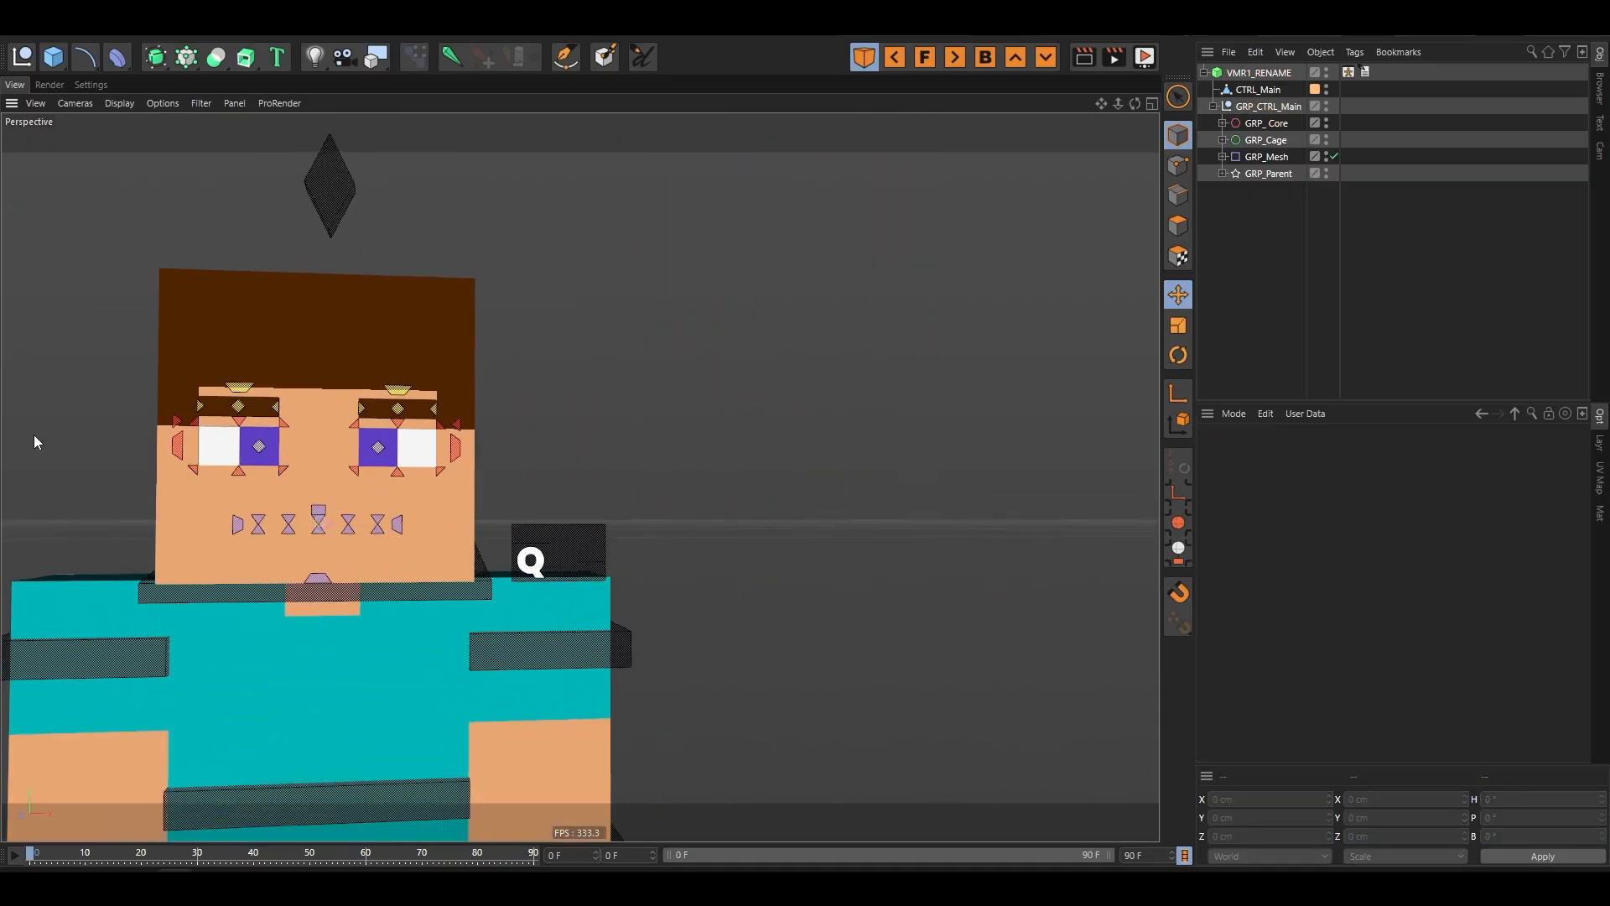
- Select the left eye's main controller on the face, try moving it, undo the move, and clear the selection
scroll(35, 433, up, 6)
scroll(744, 444, up, 2)
alt+drag(802, 527, 871, 486)
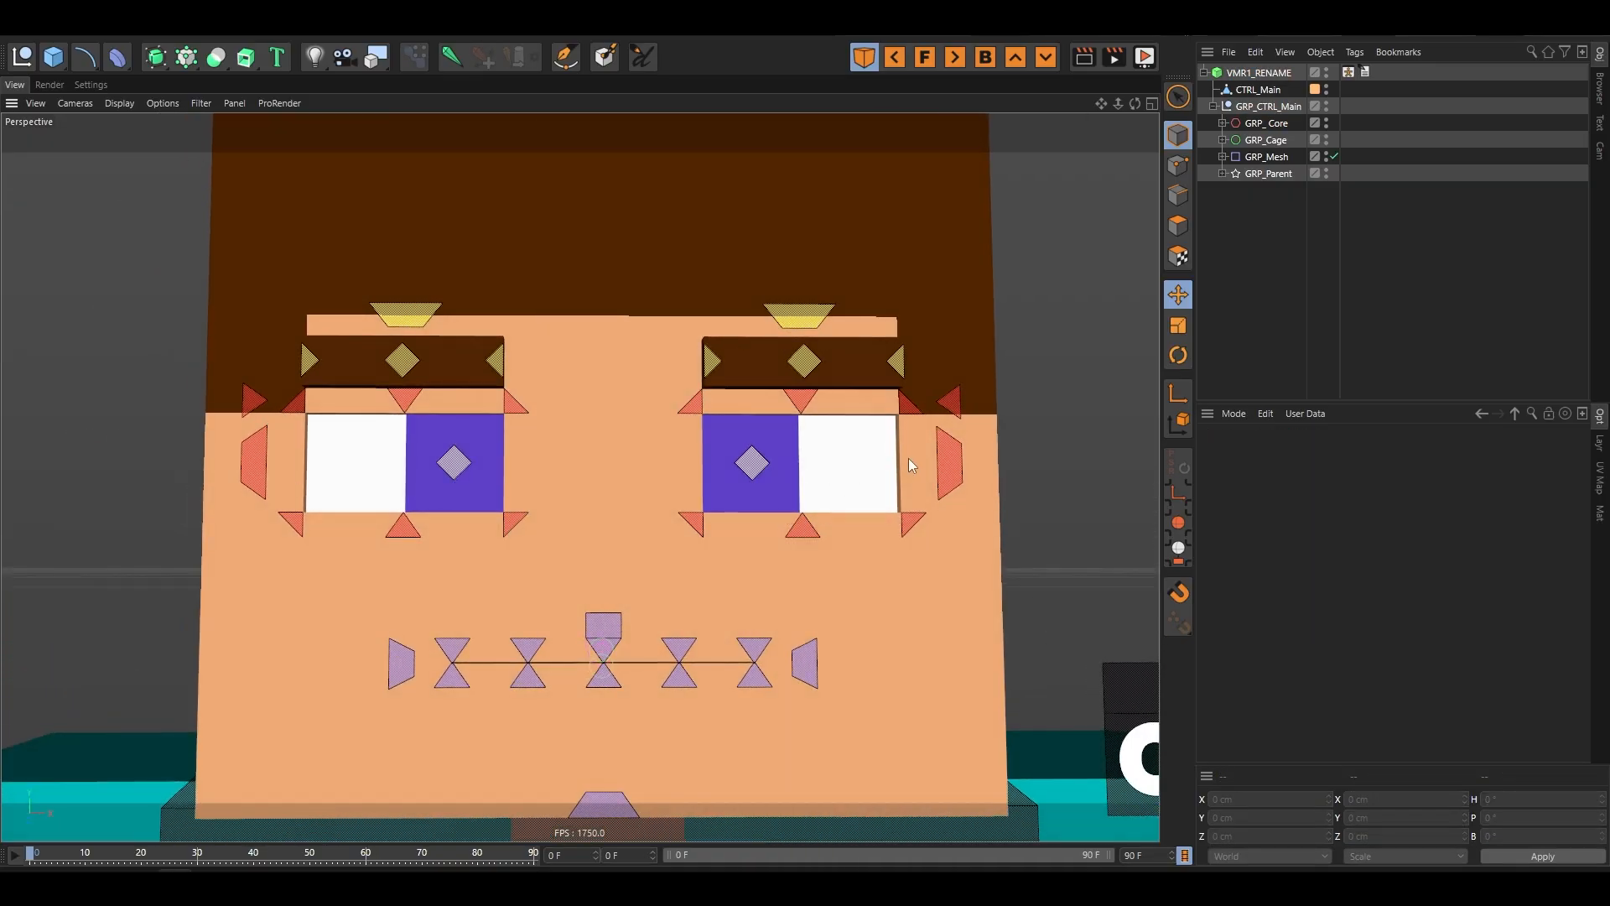
click(950, 455)
drag(880, 391, 821, 442)
key(ctrl+z)
click(1053, 409)
- Select CTRL_Eye_L_T beside the left eye, try rotating it, and clear the selection
click(949, 403)
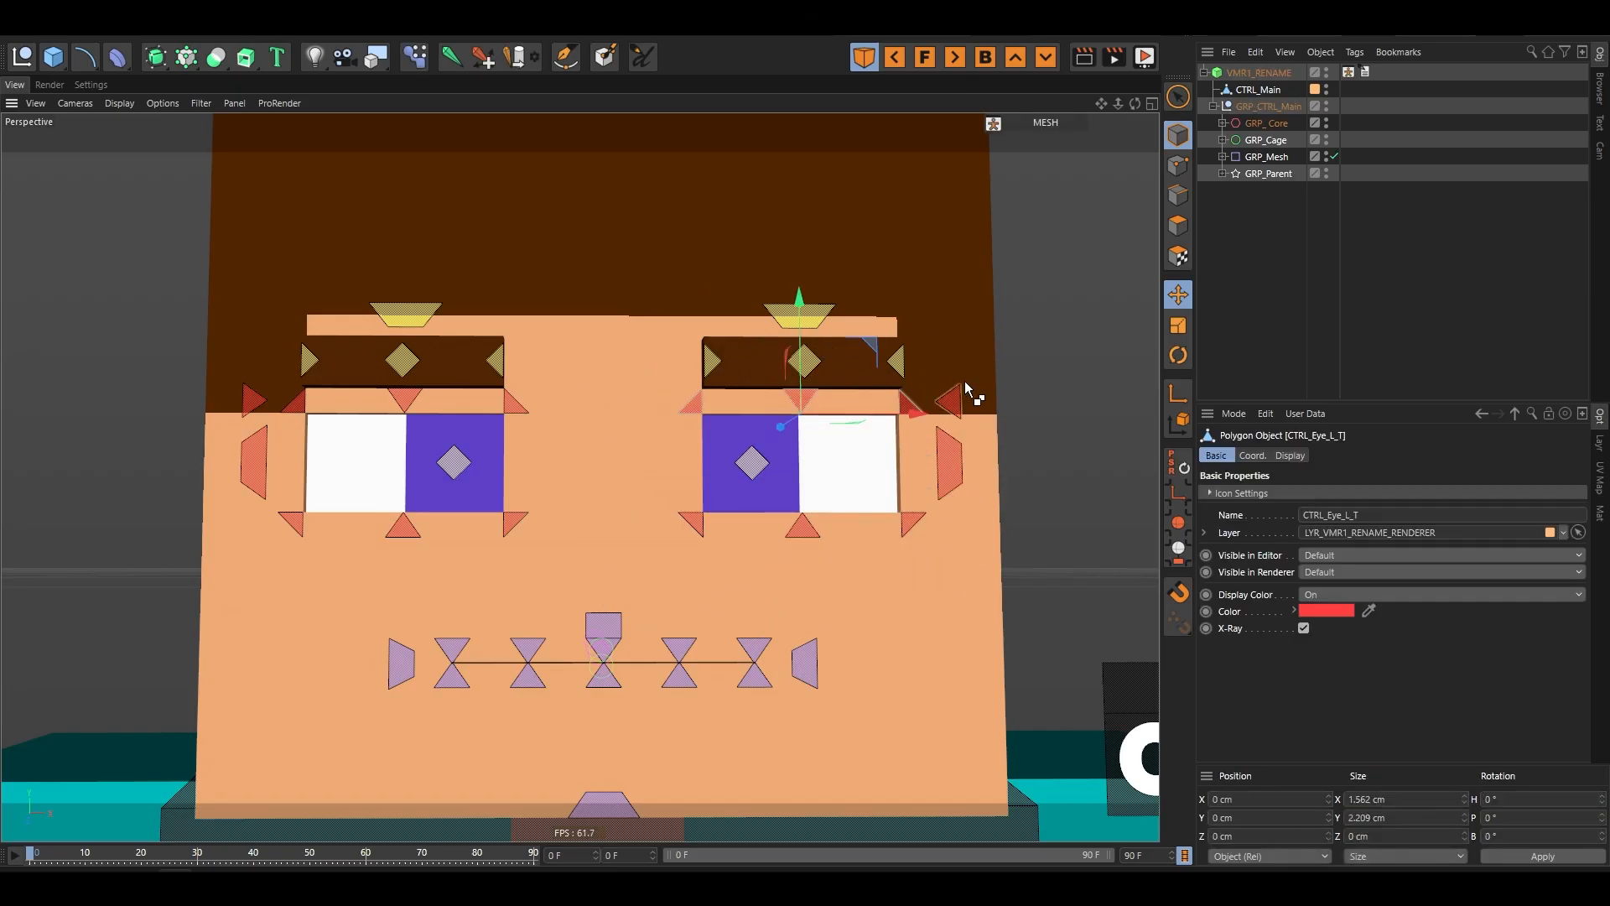
key(r)
drag(970, 316, 954, 332)
click(1119, 380)
- Try moving the left pupil's controller about 3 cm across the eye, undo the move, and clear the selection
click(753, 462)
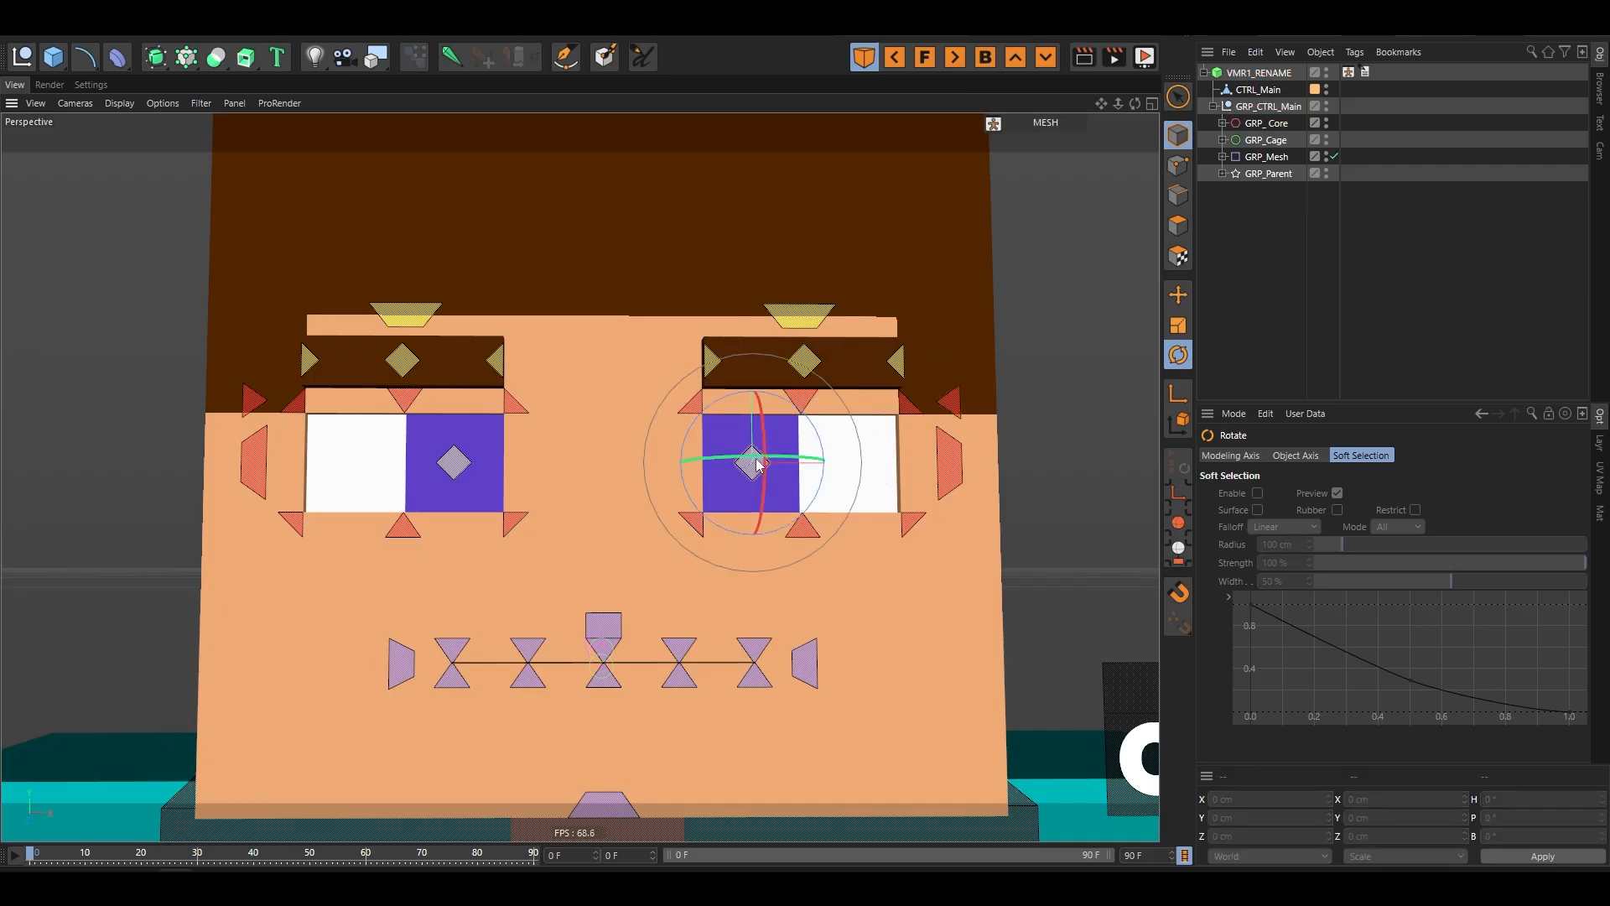
key(e)
drag(816, 401, 868, 416)
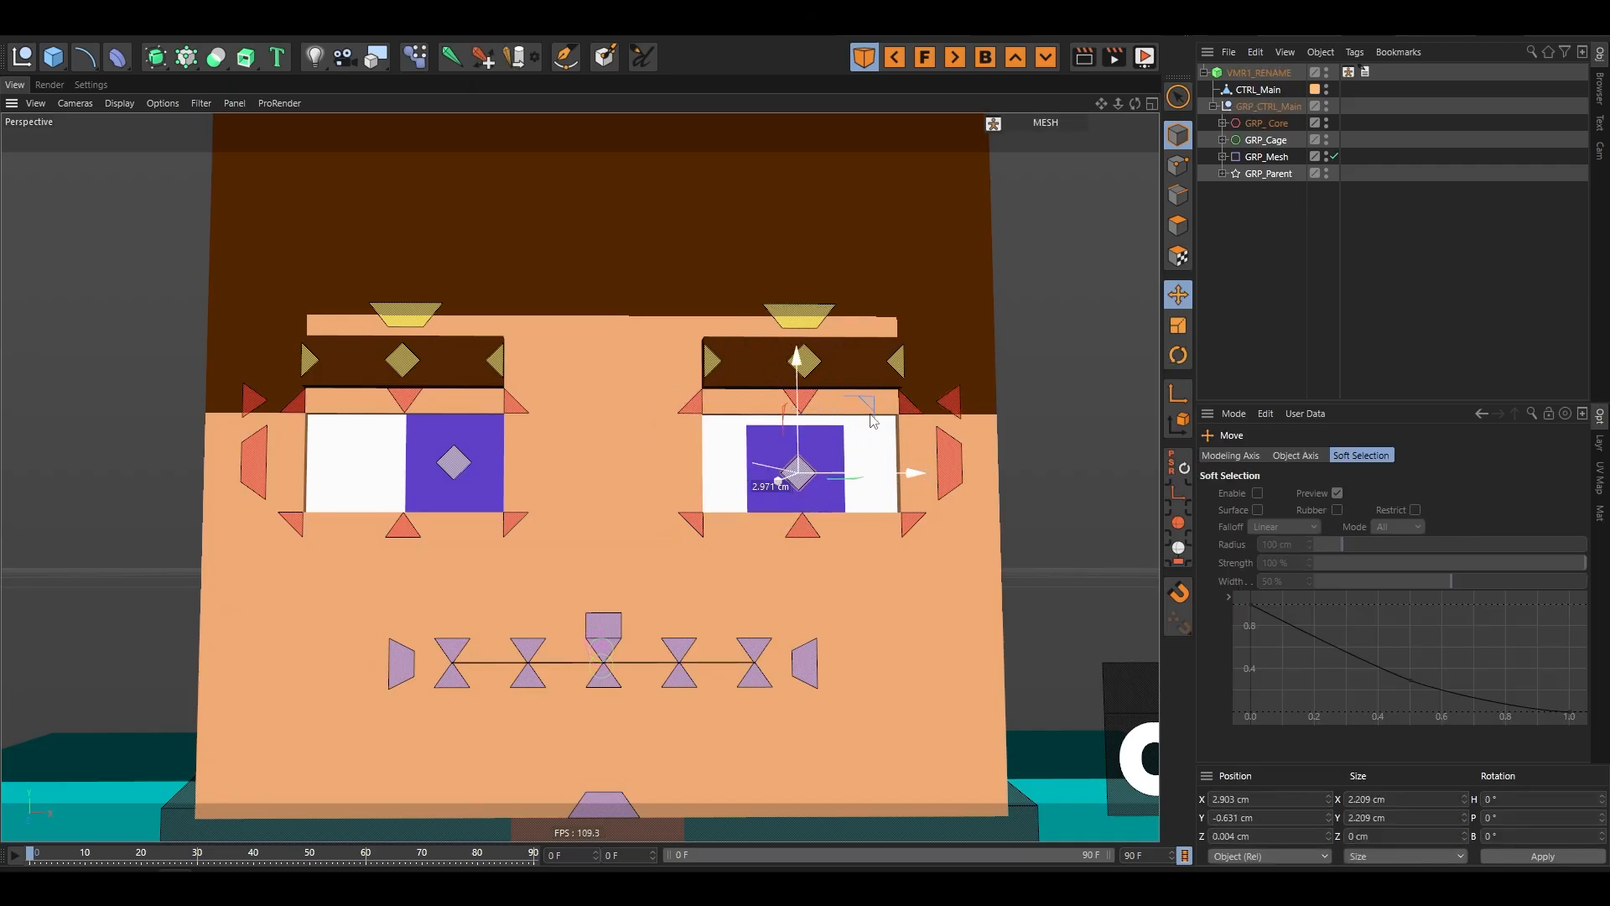
key(ctrl+z)
click(1034, 509)
- Examine the right eye, its recessed socket, and the surrounding eye and pupil controllers from several angles
scroll(612, 475, up, 3)
scroll(612, 473, down, 3)
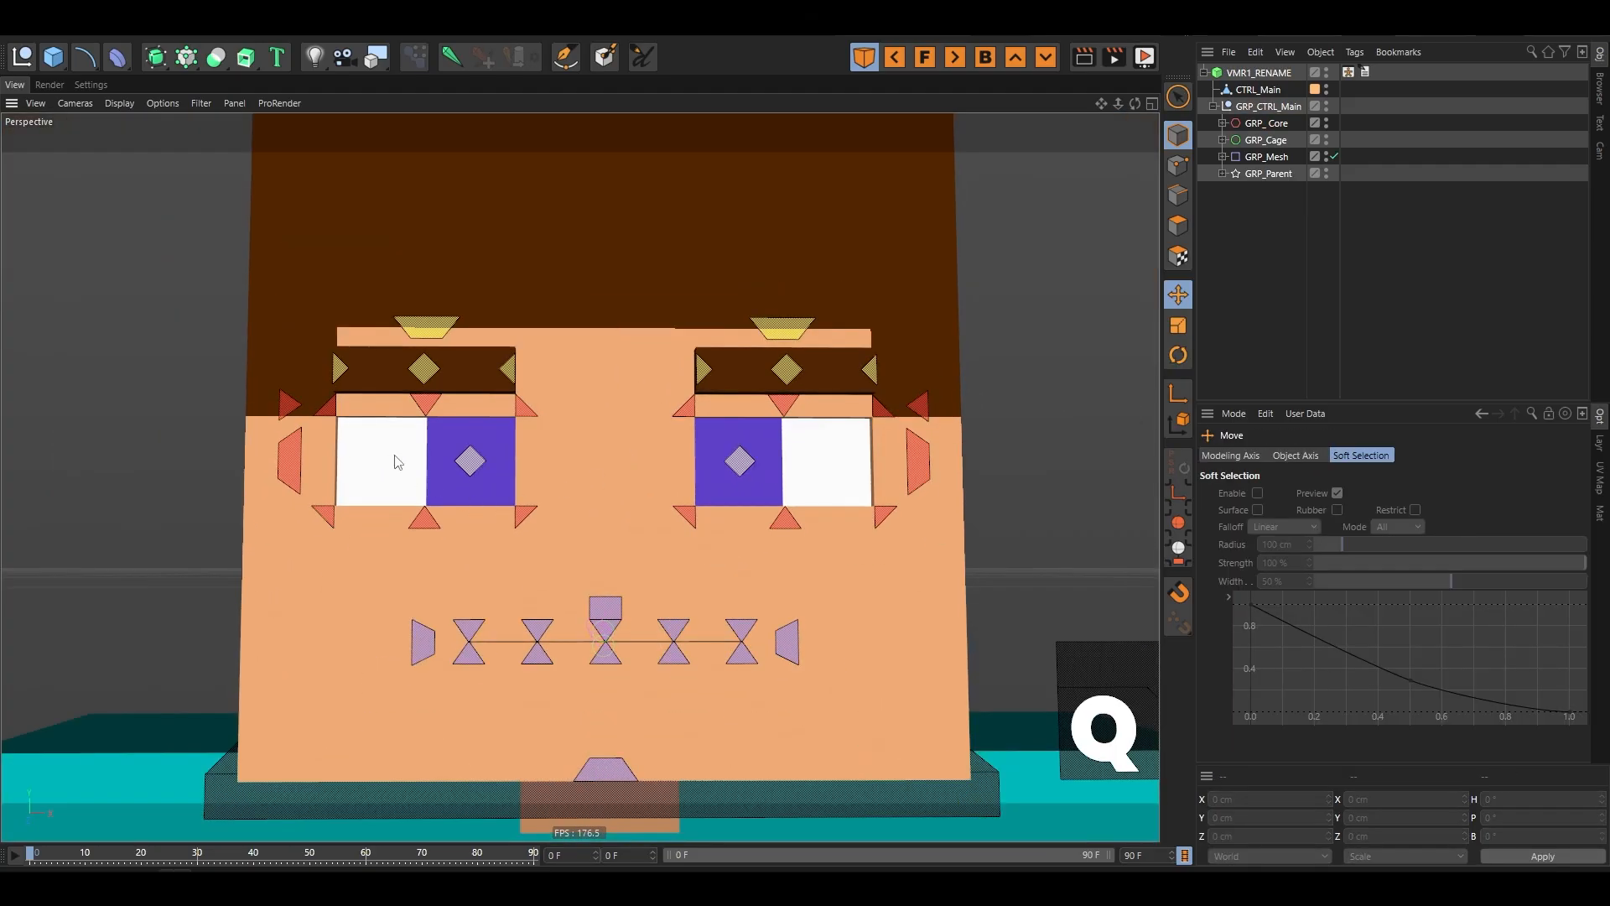
scroll(608, 444, up, 6)
scroll(668, 486, up, 3)
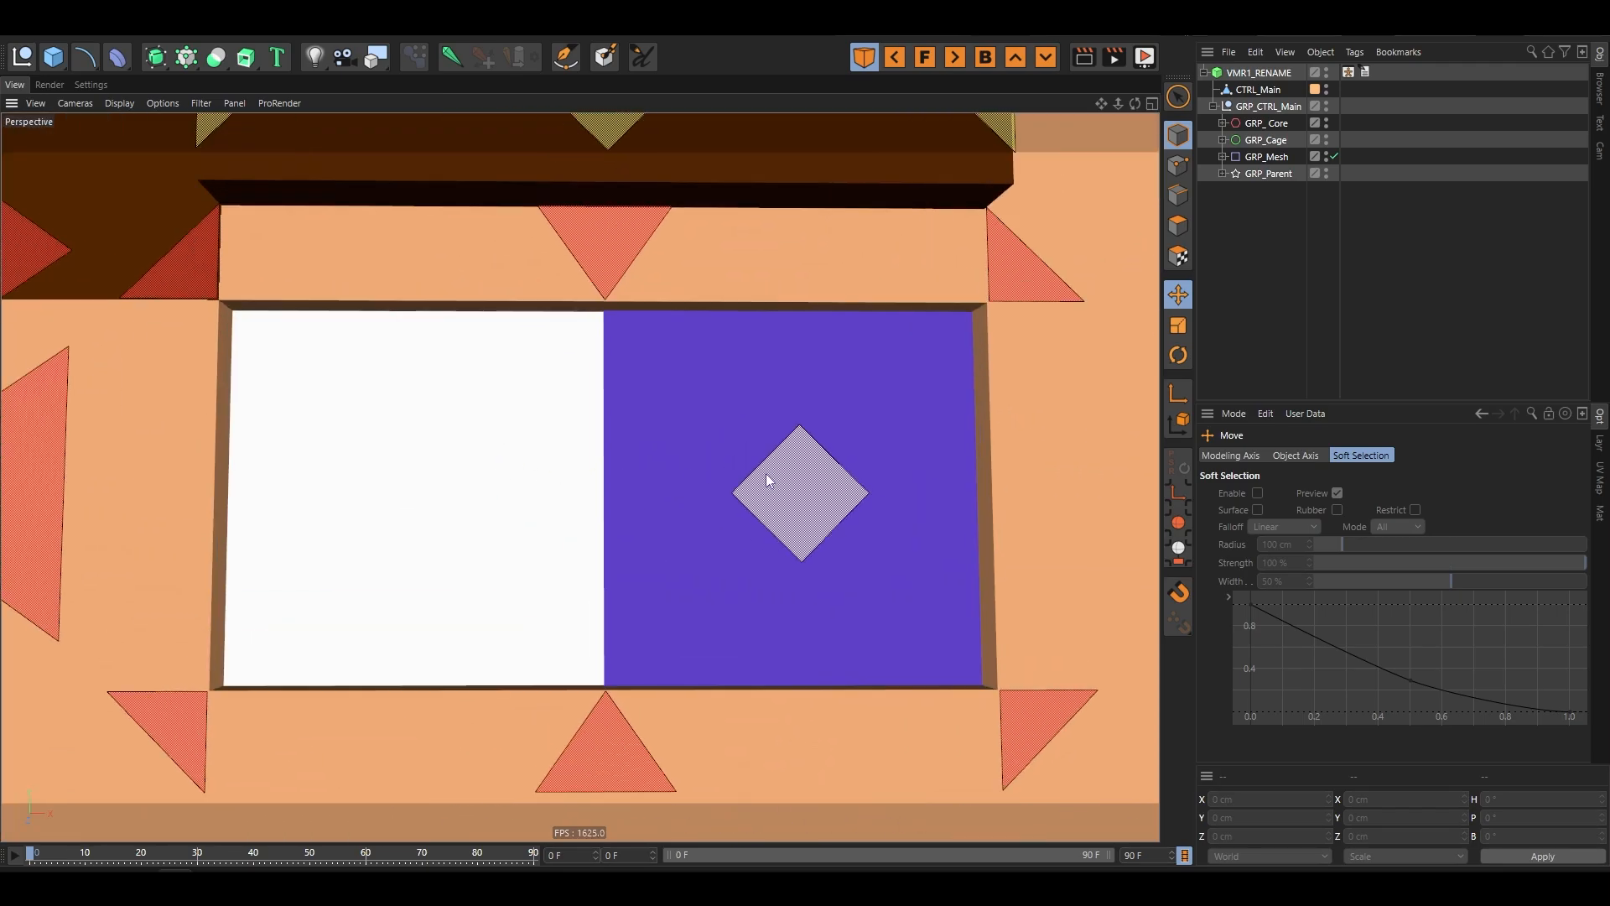
alt+drag(682, 527, 820, 556)
scroll(550, 508, down, 4)
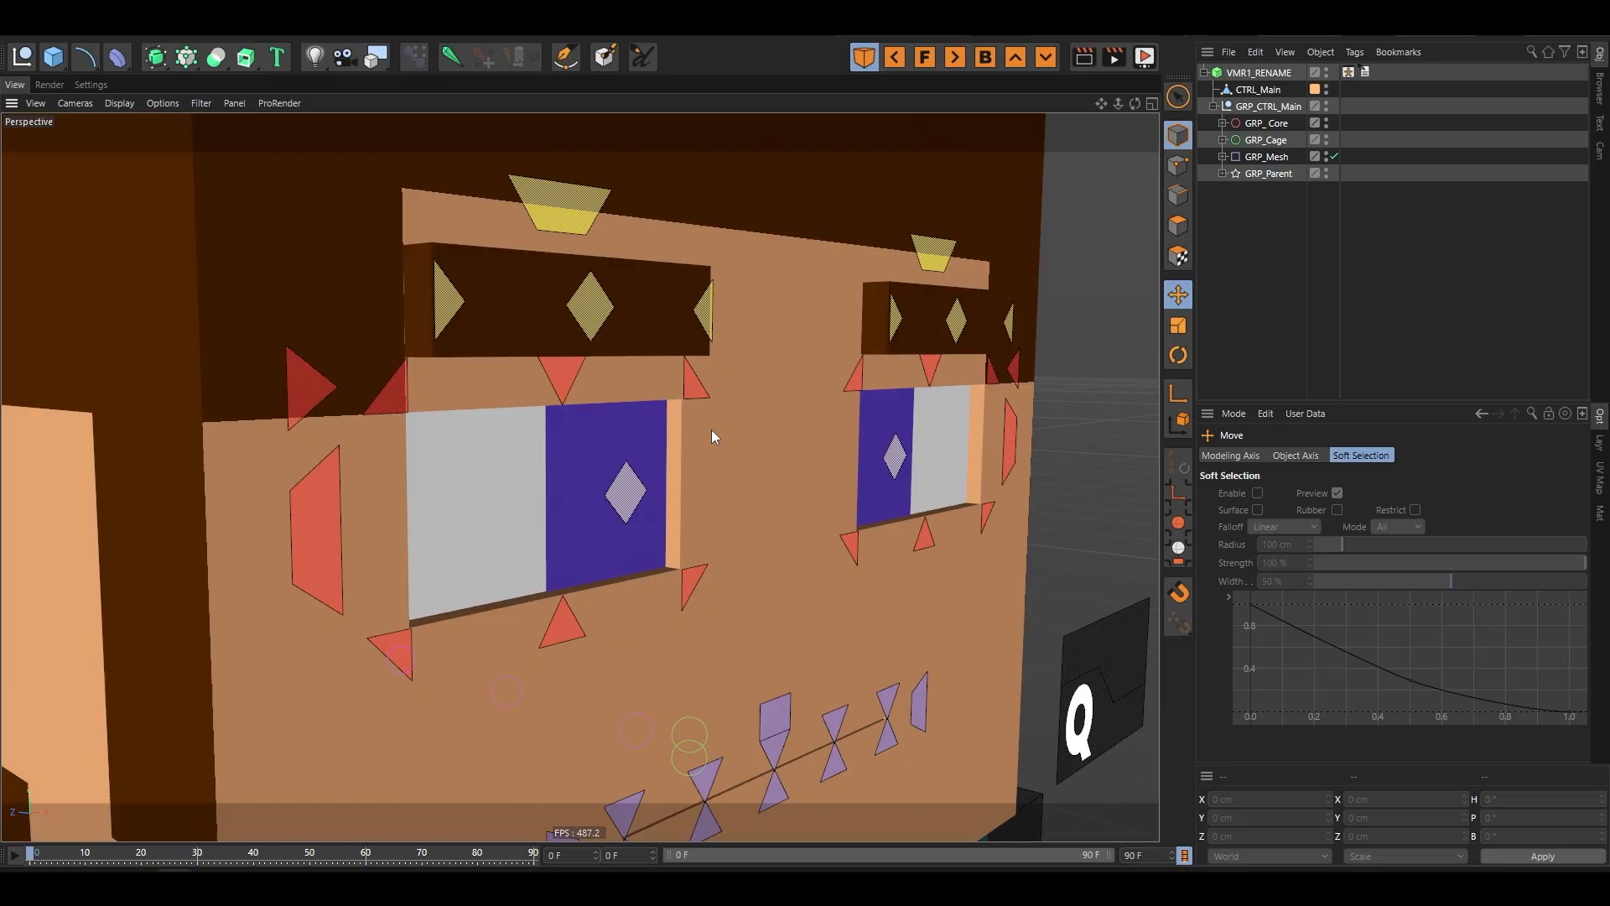
scroll(565, 495, up, 6)
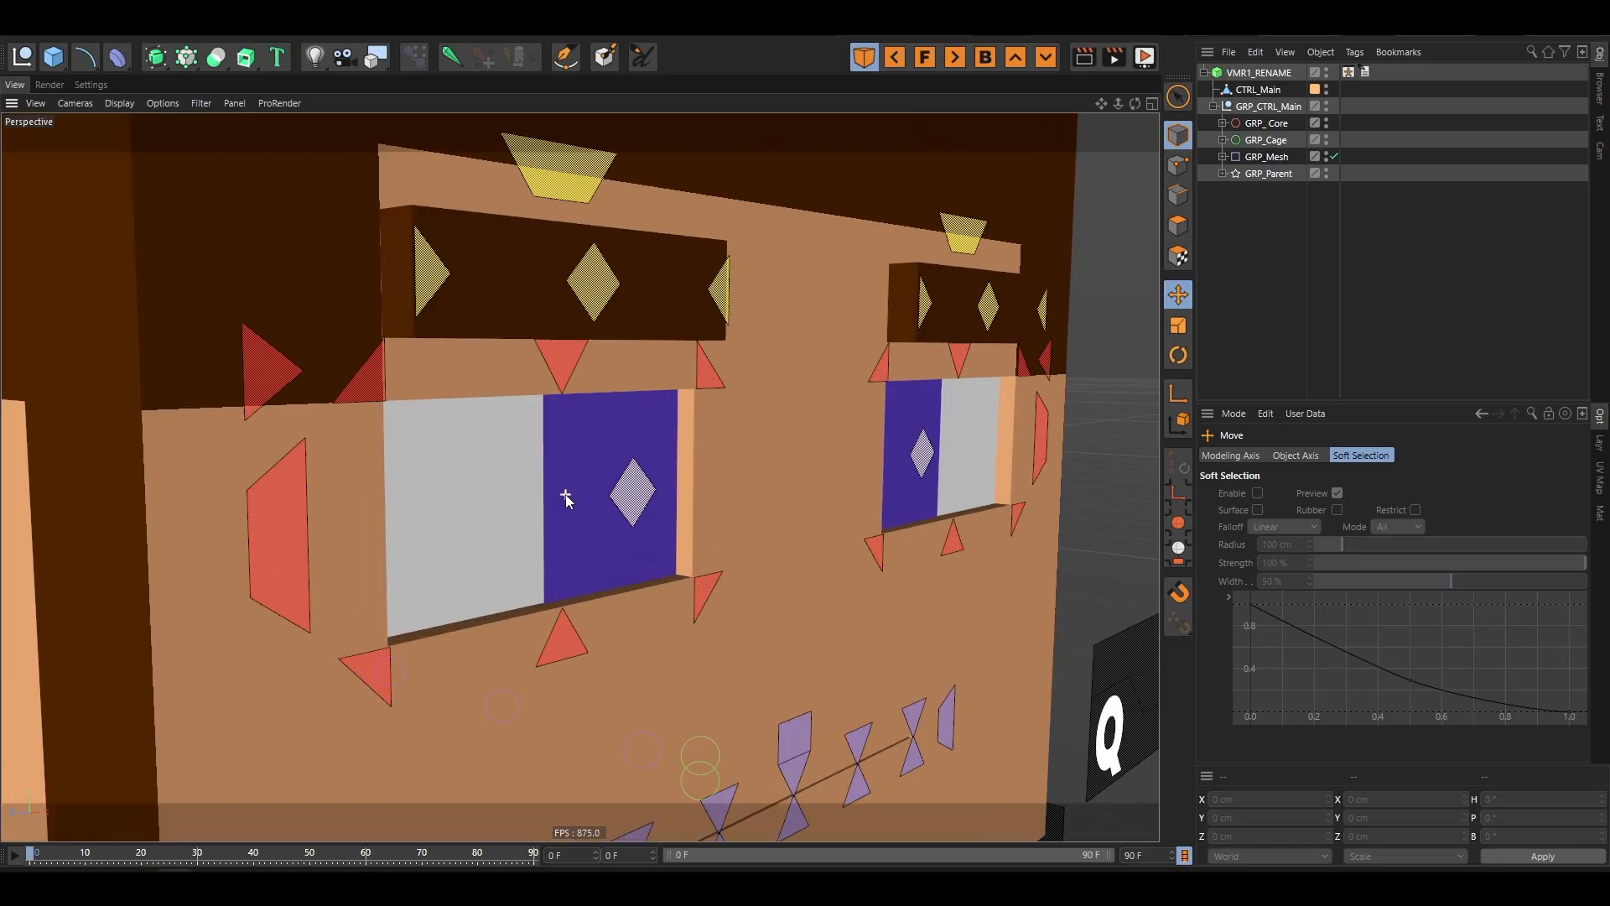
alt+drag(807, 531, 480, 550)
scroll(545, 486, down, 3)
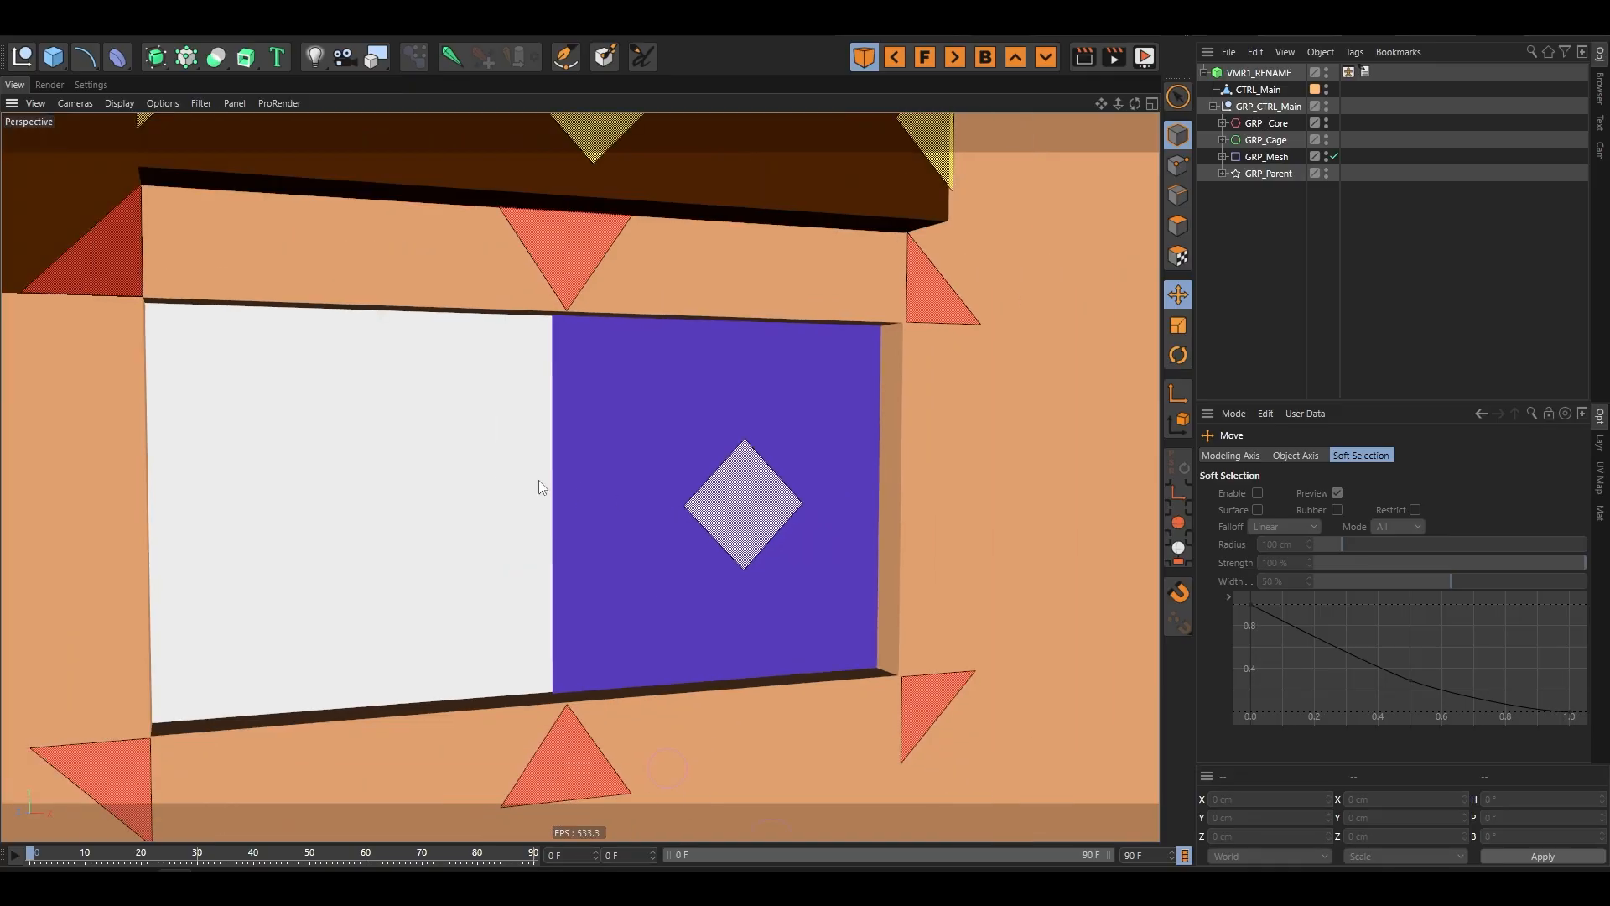
scroll(590, 540, up, 4)
alt+drag(587, 545, 647, 507)
scroll(470, 482, down, 4)
scroll(545, 466, up, 6)
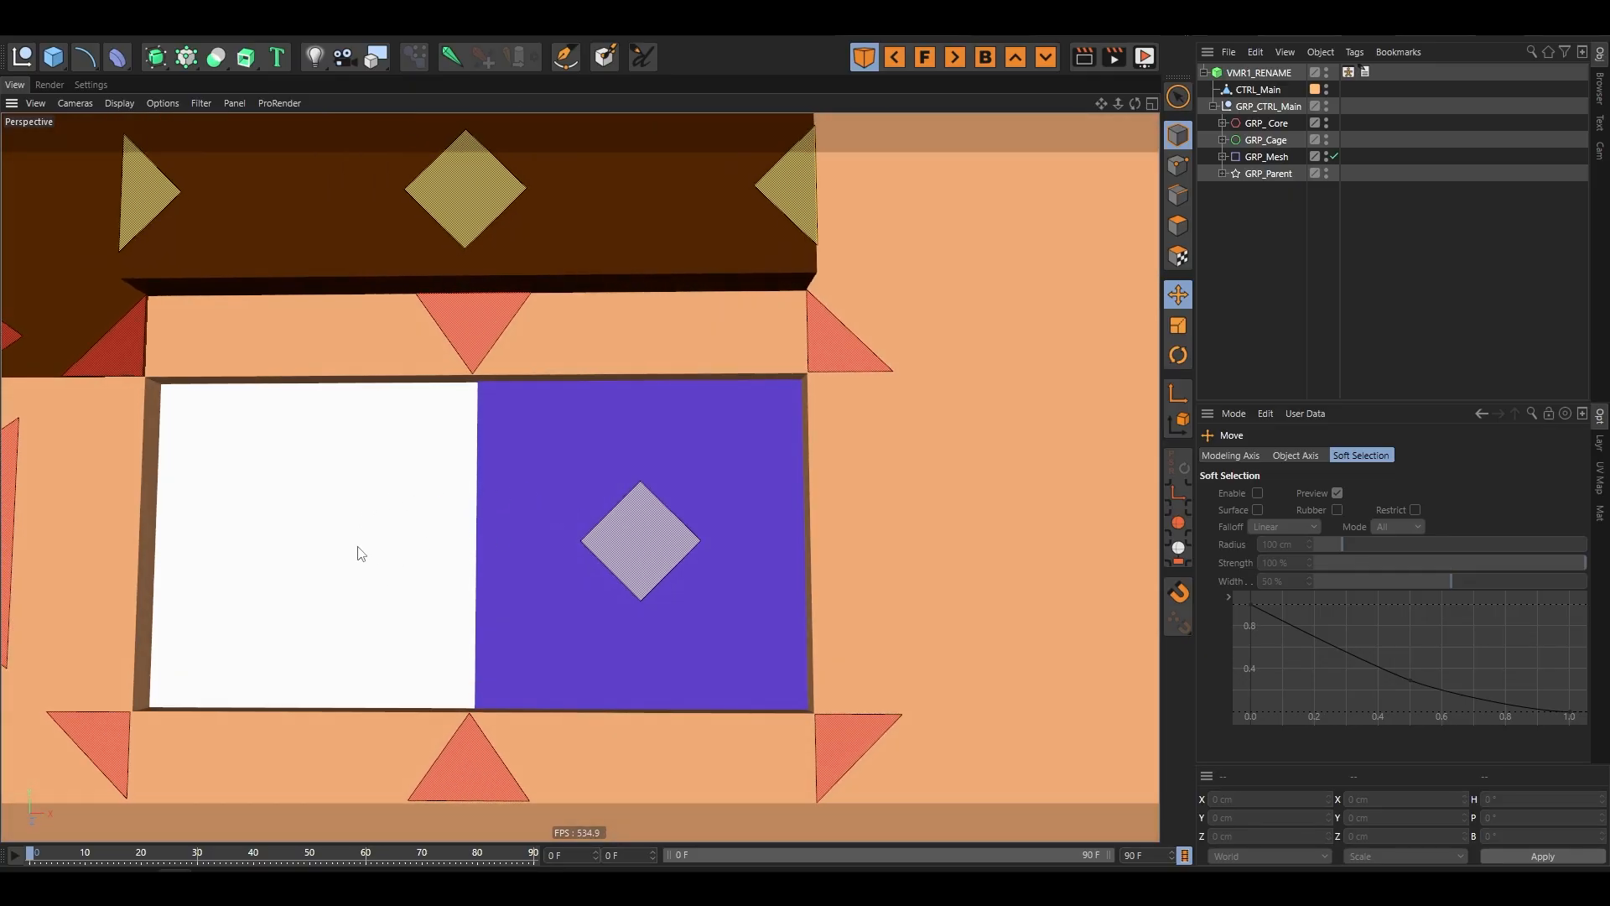
alt+drag(369, 531, 701, 604)
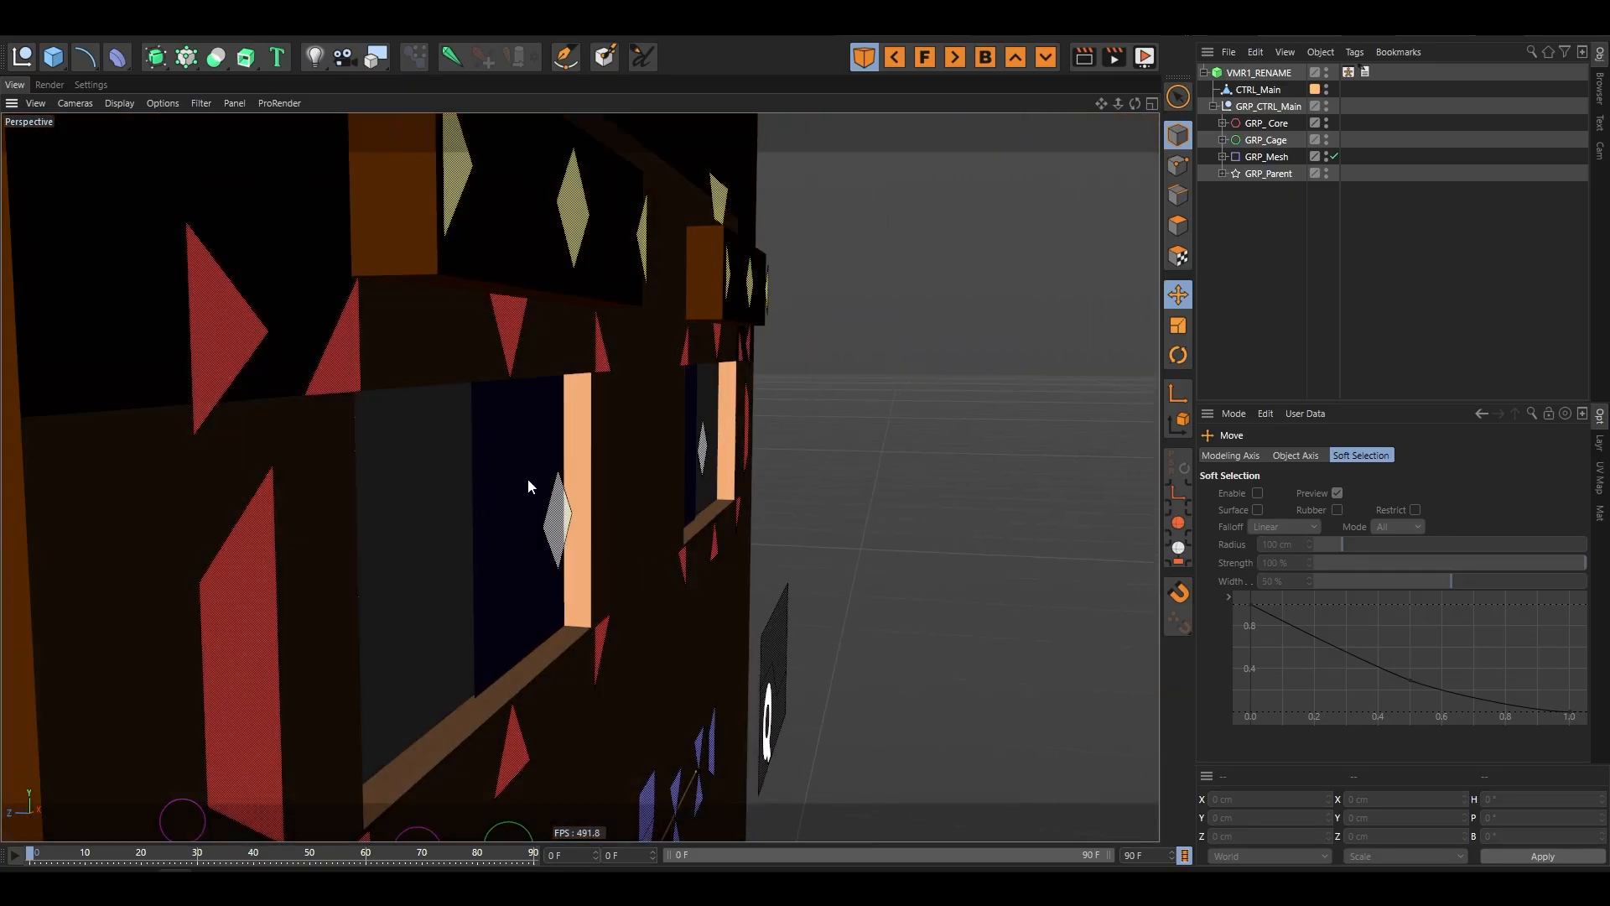
alt+drag(532, 478, 817, 528)
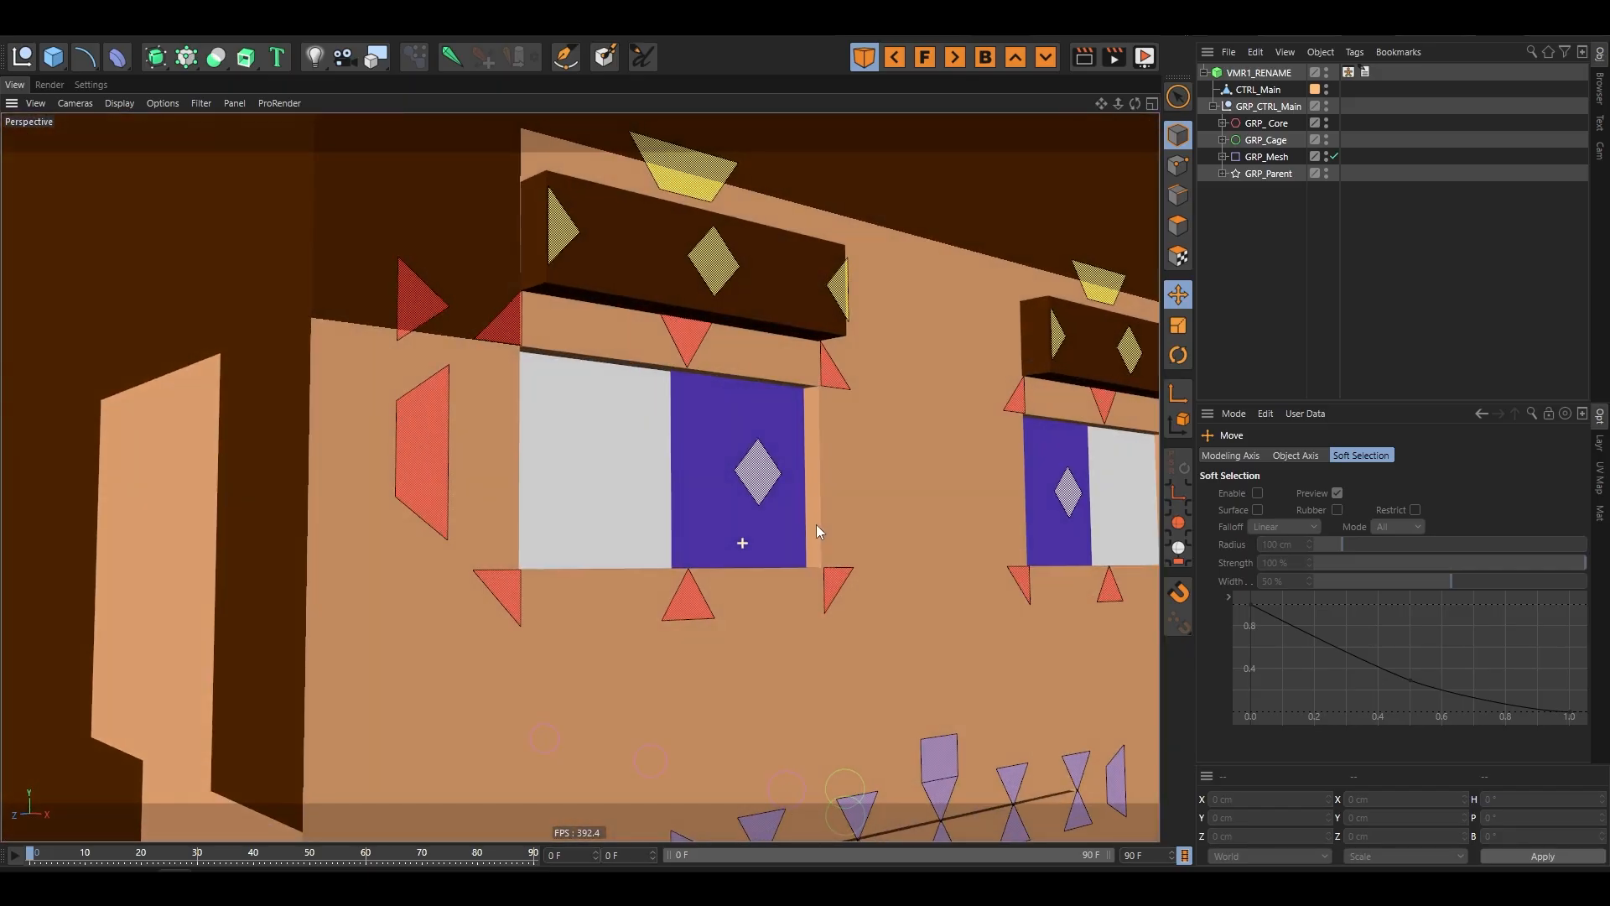
scroll(444, 381, down, 3)
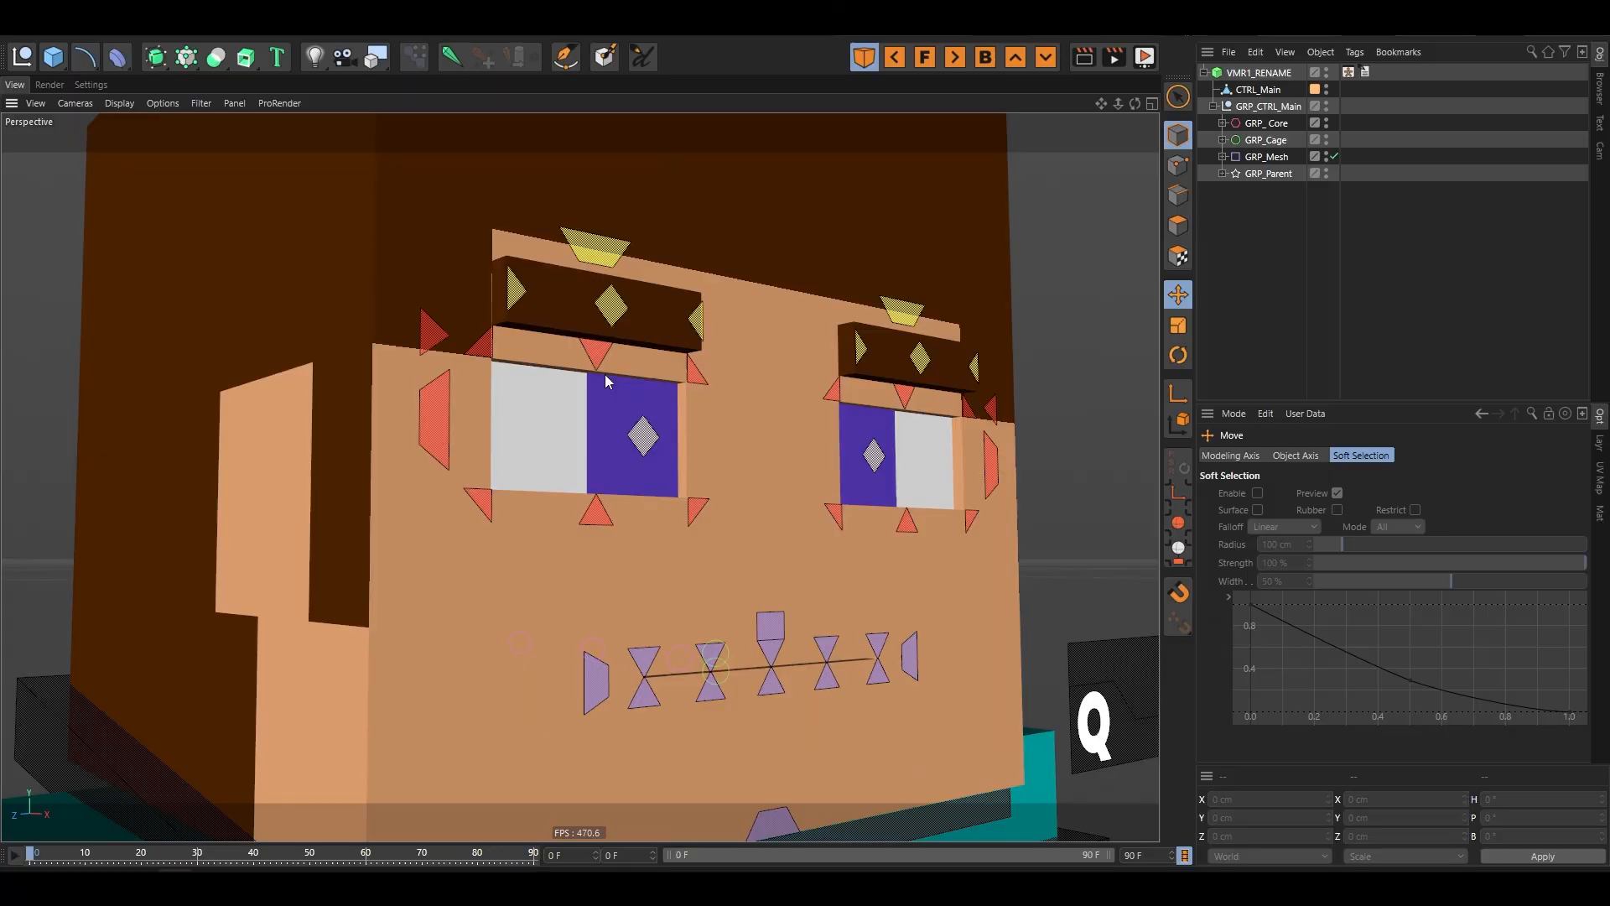
scroll(607, 382, down, 3)
scroll(729, 550, up, 3)
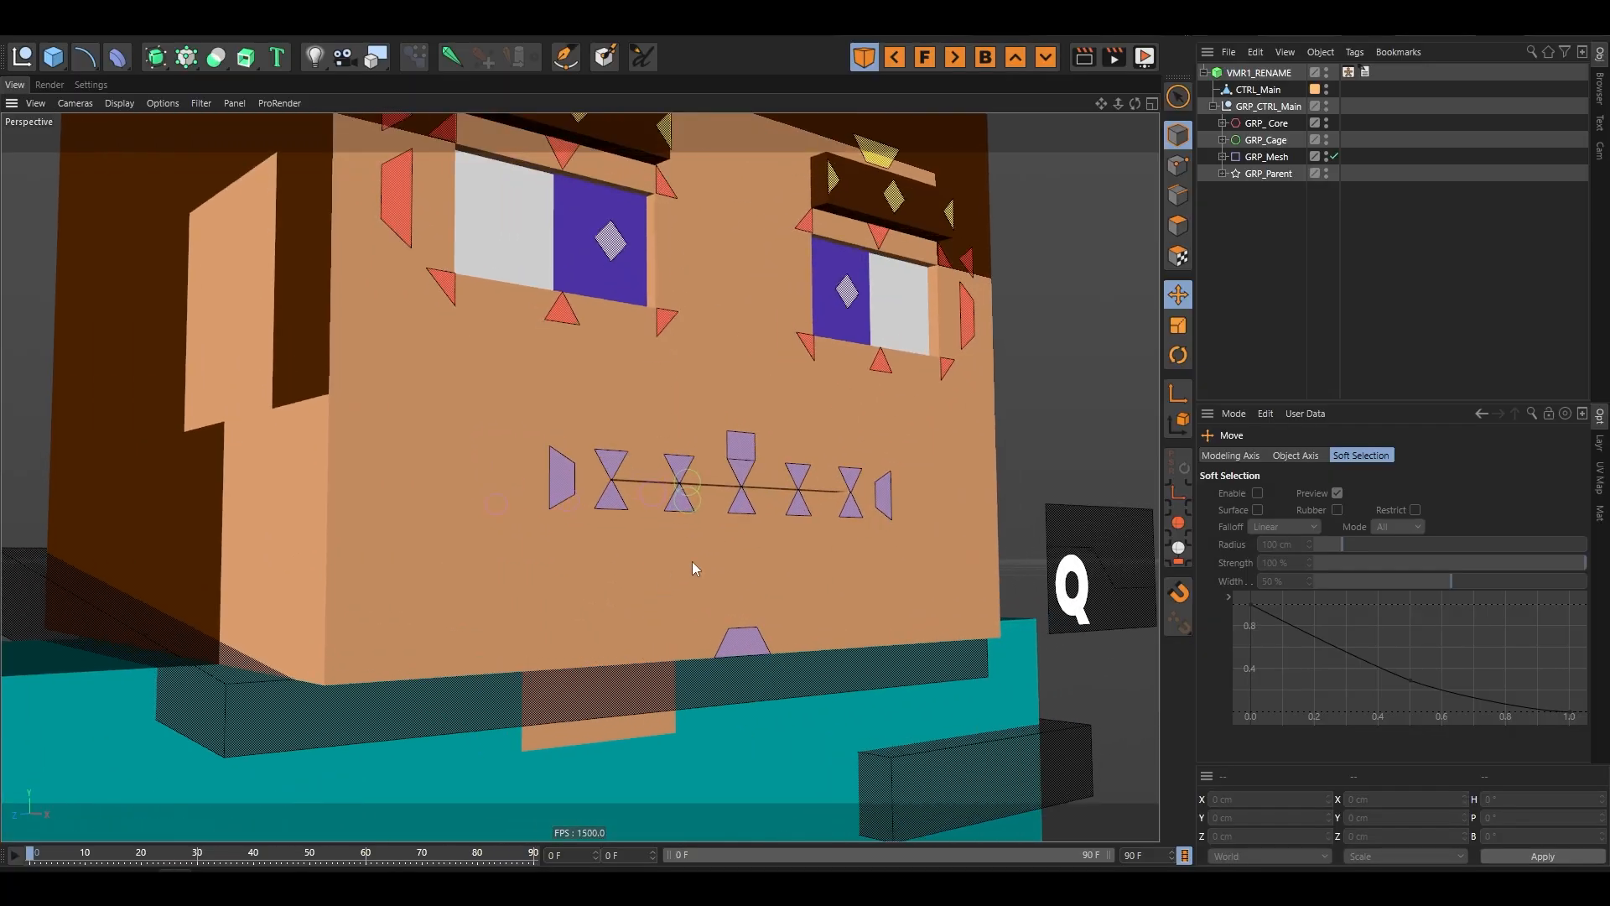
- Select CTRL_Mouth above the mouth line on the face, try moving it, and undo the move
alt+drag(939, 479, 834, 470)
scroll(789, 480, up, 3)
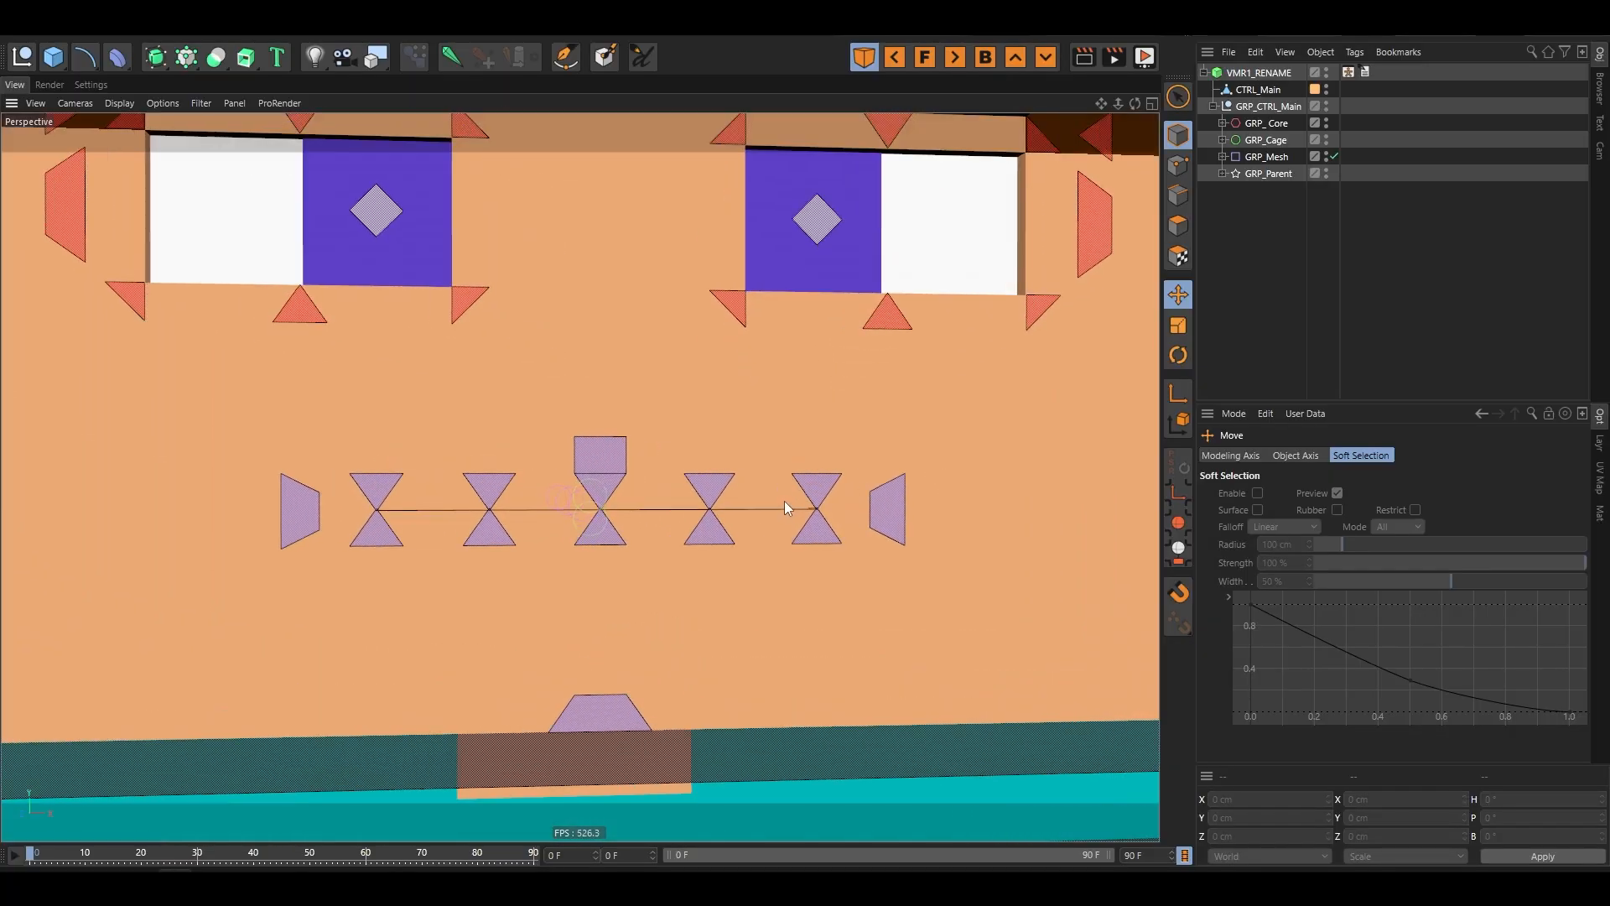
alt+drag(600, 509, 662, 456)
click(607, 484)
key(ctrl+z)
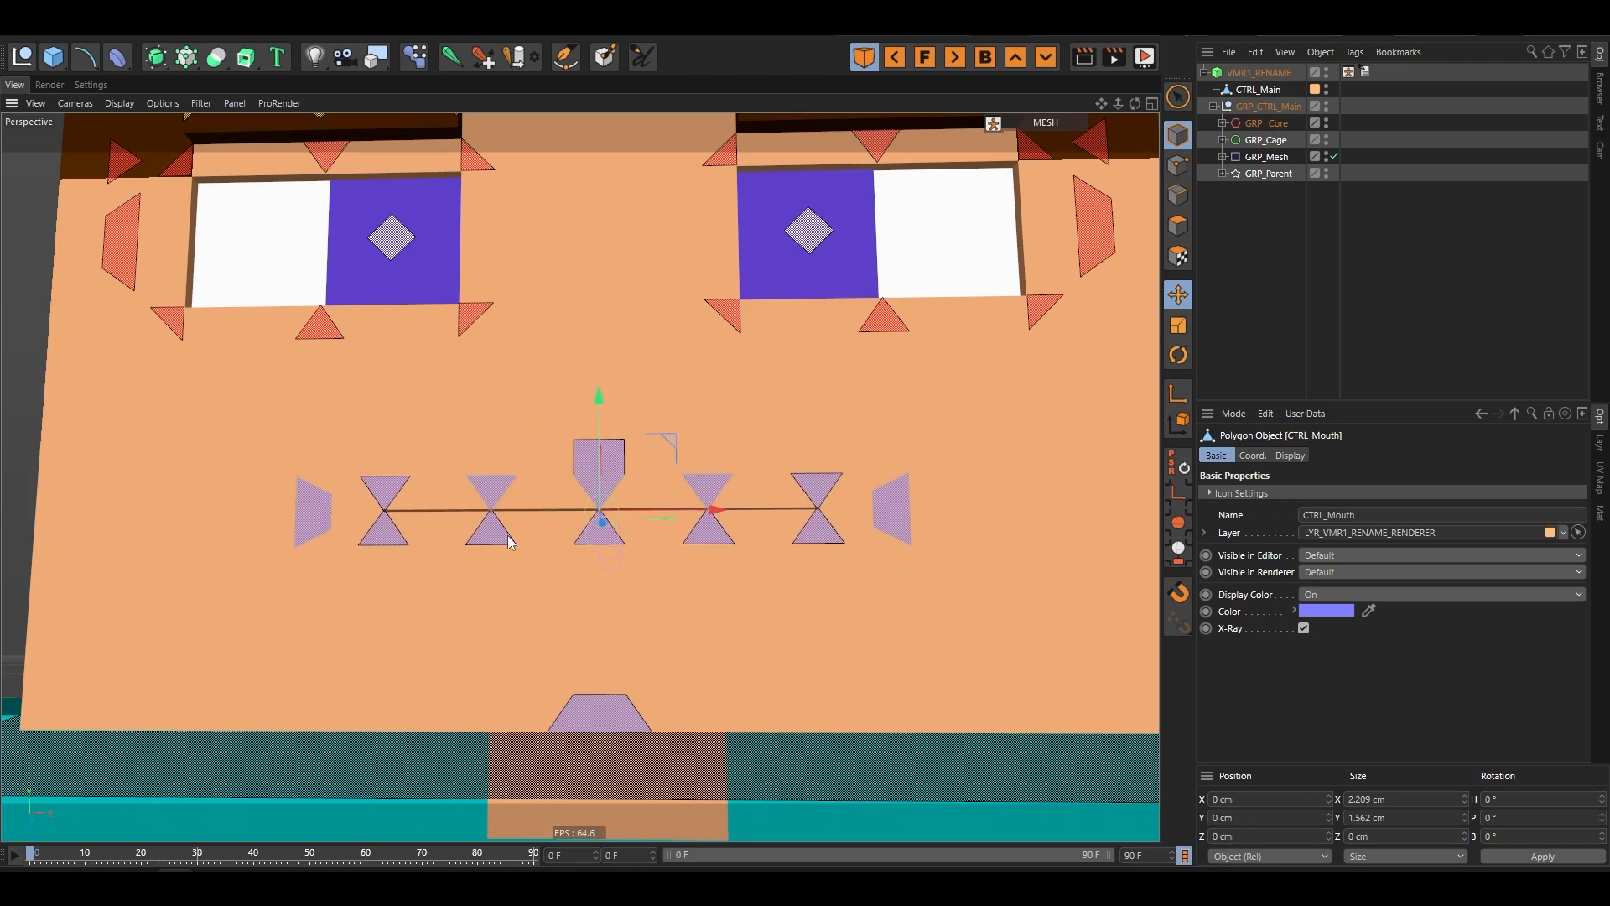
- Try moving JNT_Mouth_B_02 down and JNT_Mouth_T_01 up on the mouth, undoing each move
drag(538, 461, 573, 487)
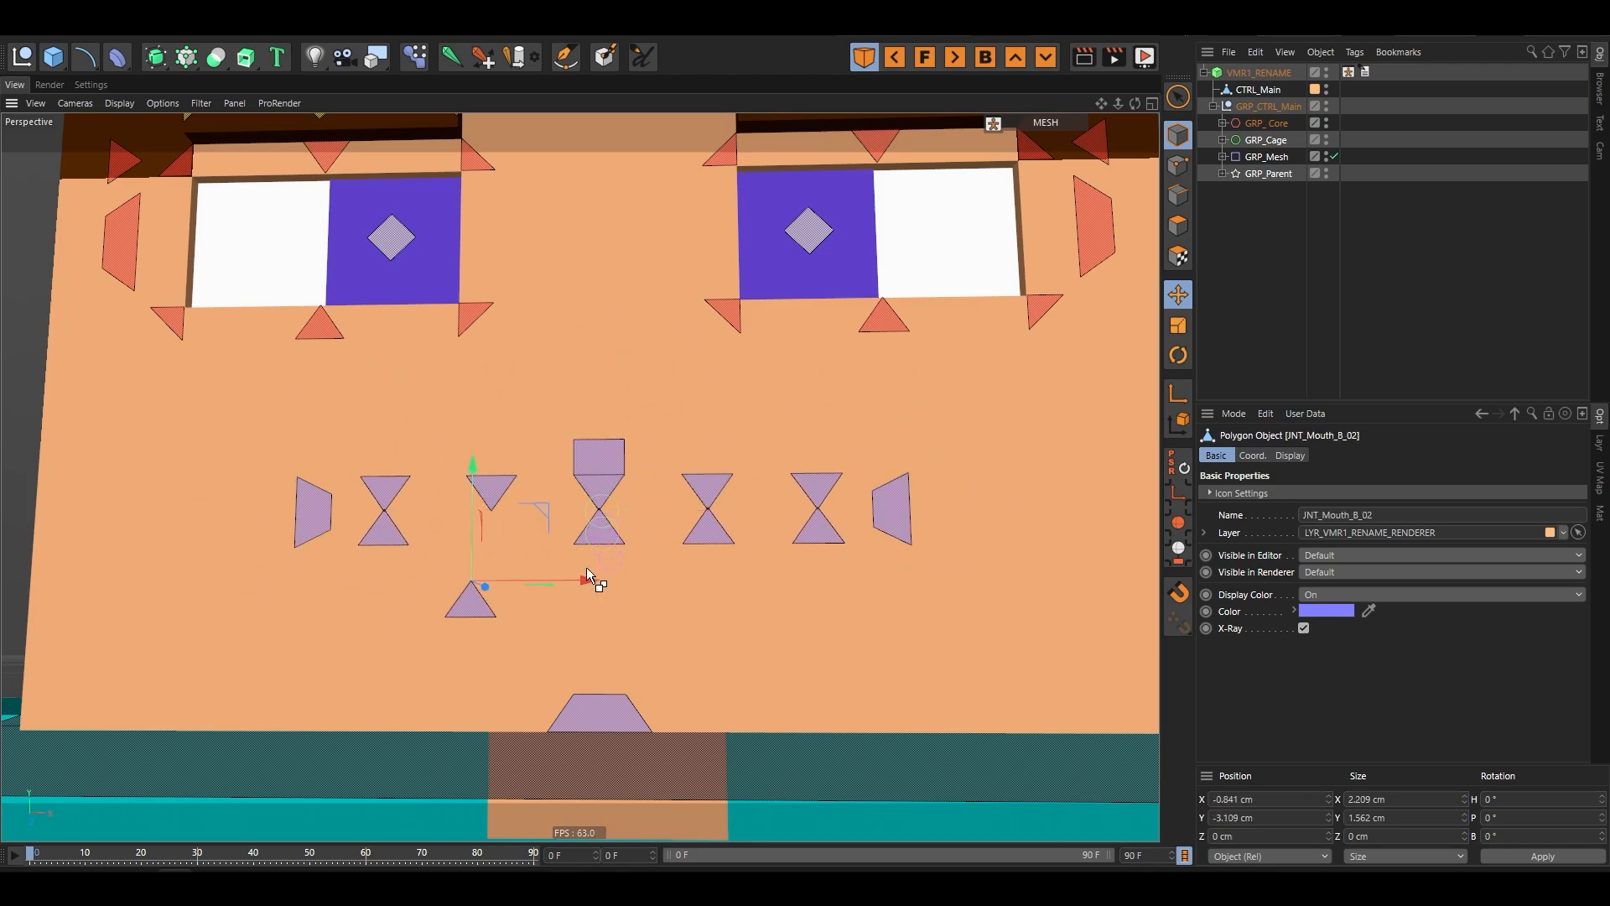
key(ctrl+z)
scroll(466, 543, down, 4)
key(q)
drag(446, 456, 444, 428)
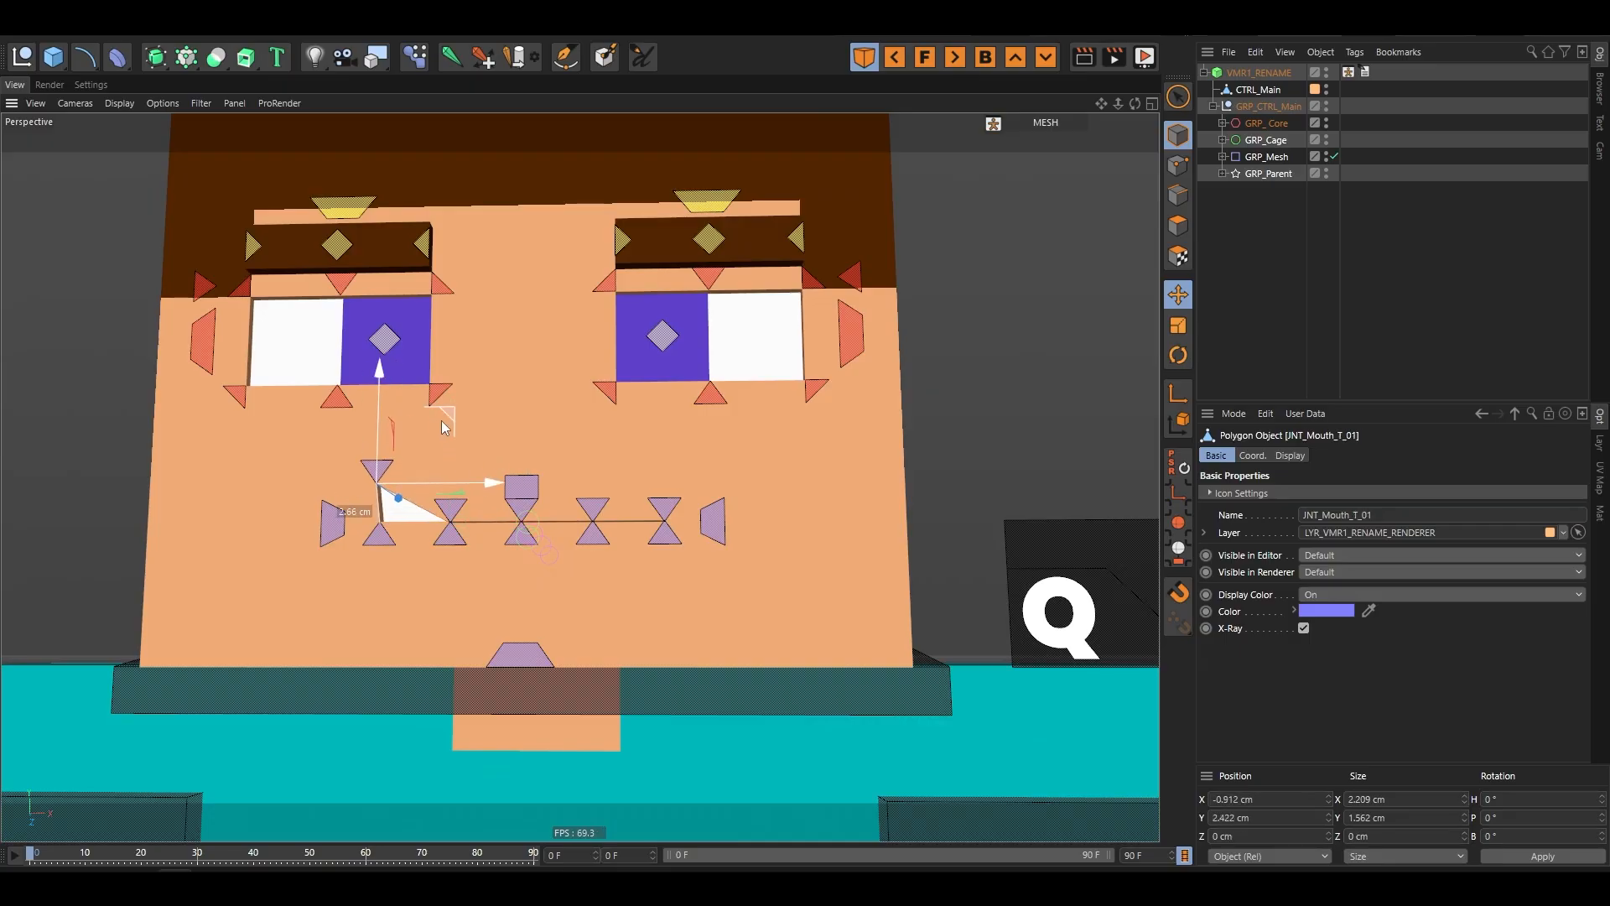
drag(412, 480, 396, 436)
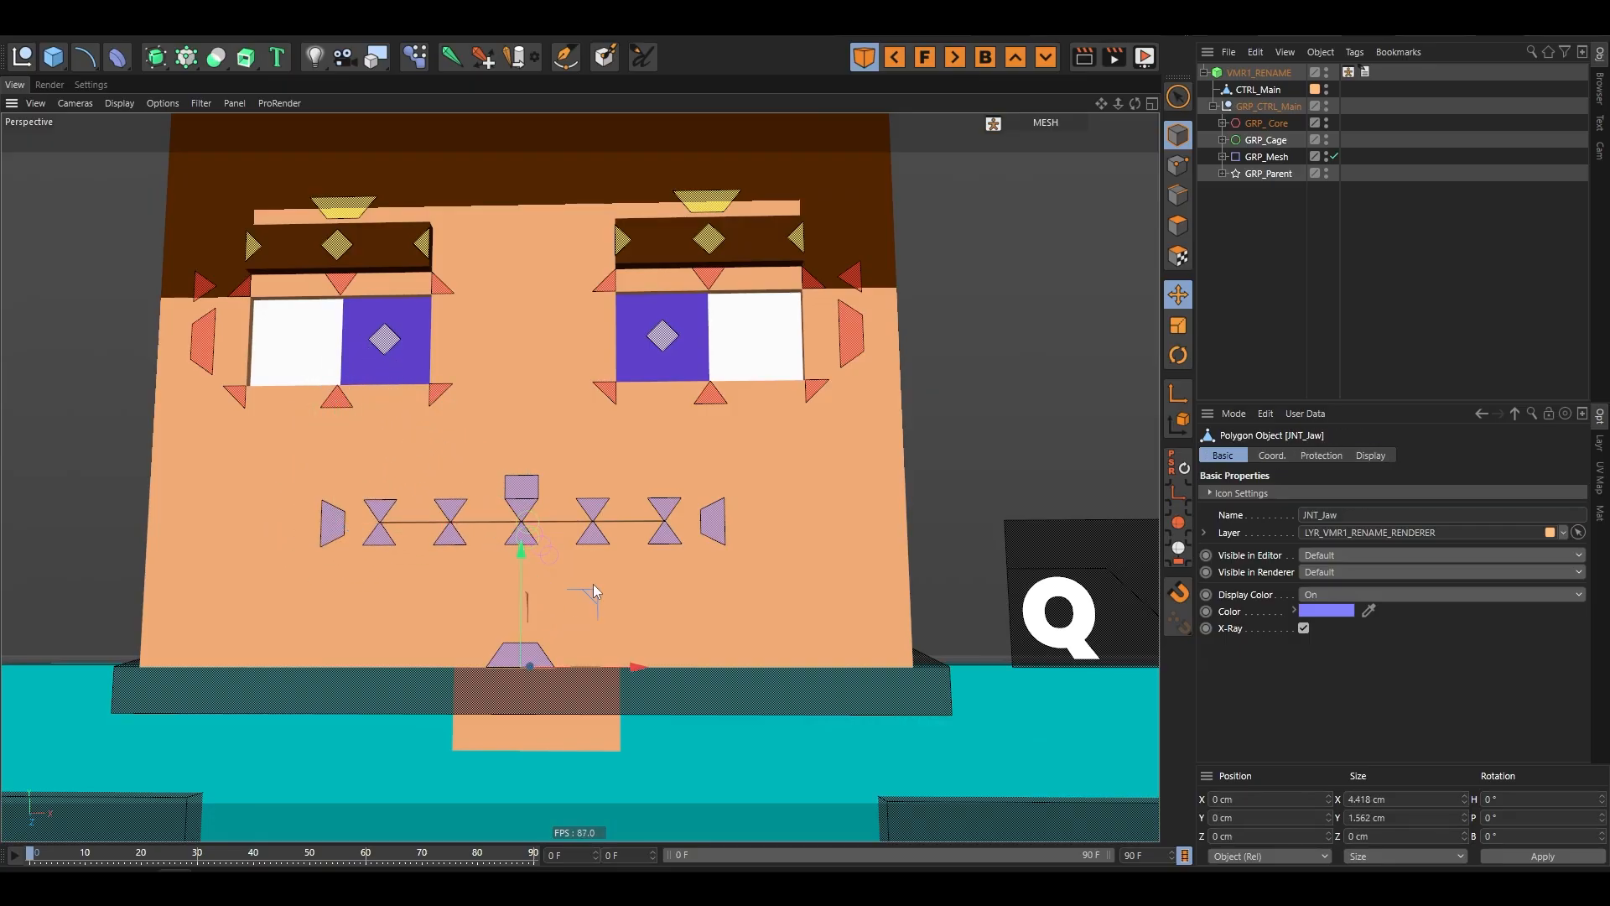
- Try posing an open, lopsided mouth by moving JNT_Jaw down and shifting CTRL_Mouth and CTRL_Mouth_R up
drag(590, 595, 514, 690)
click(533, 483)
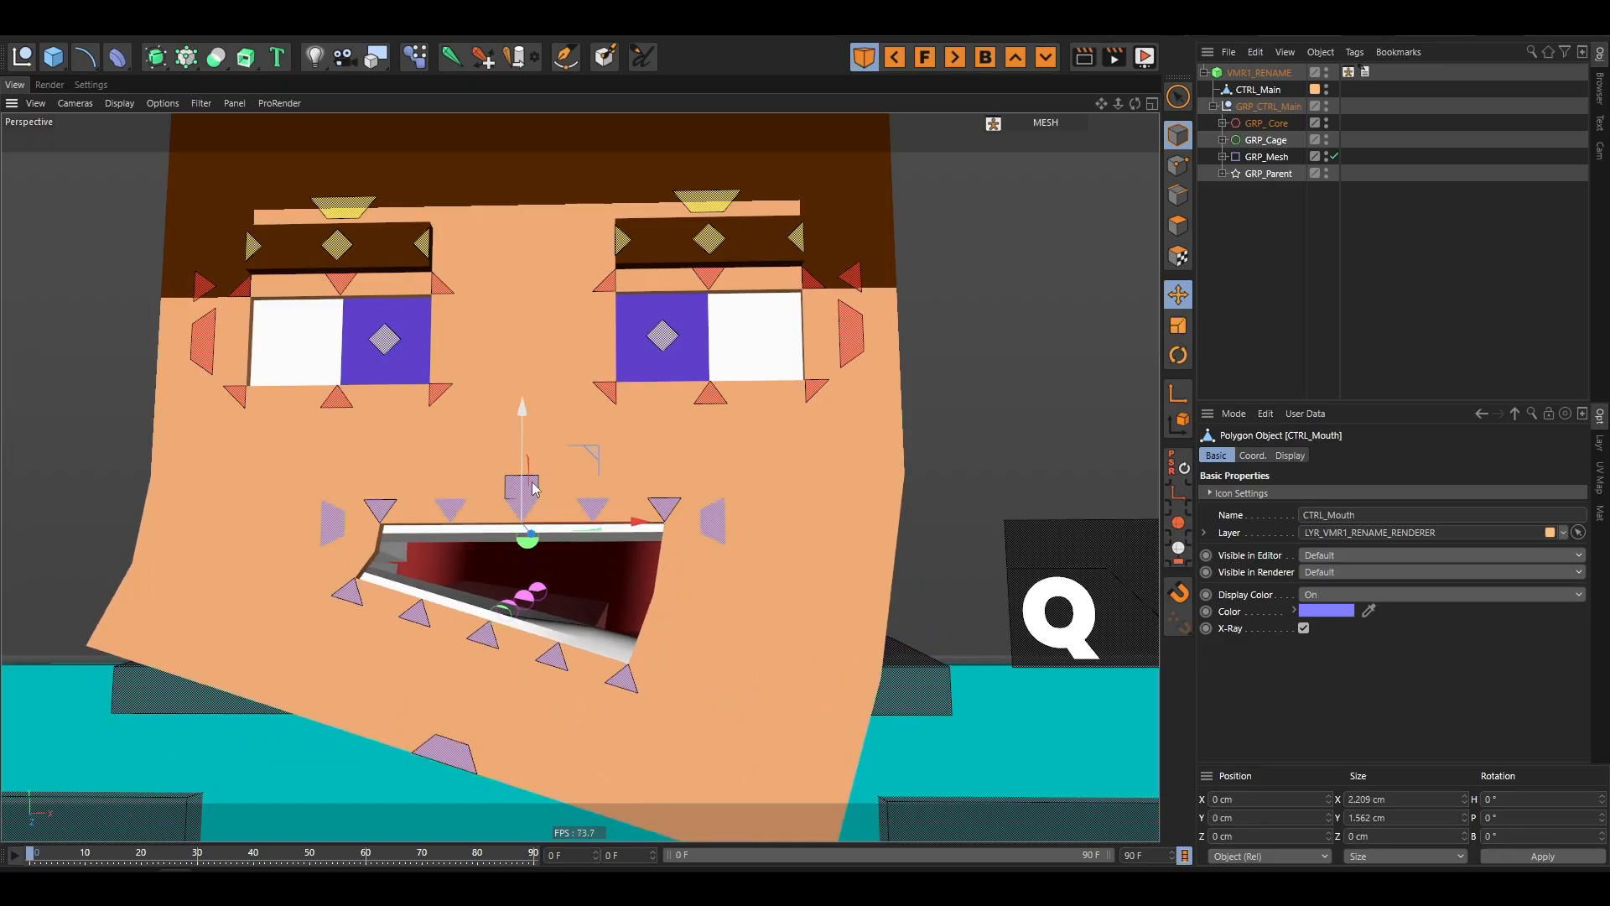
drag(574, 463, 570, 435)
drag(370, 558, 417, 513)
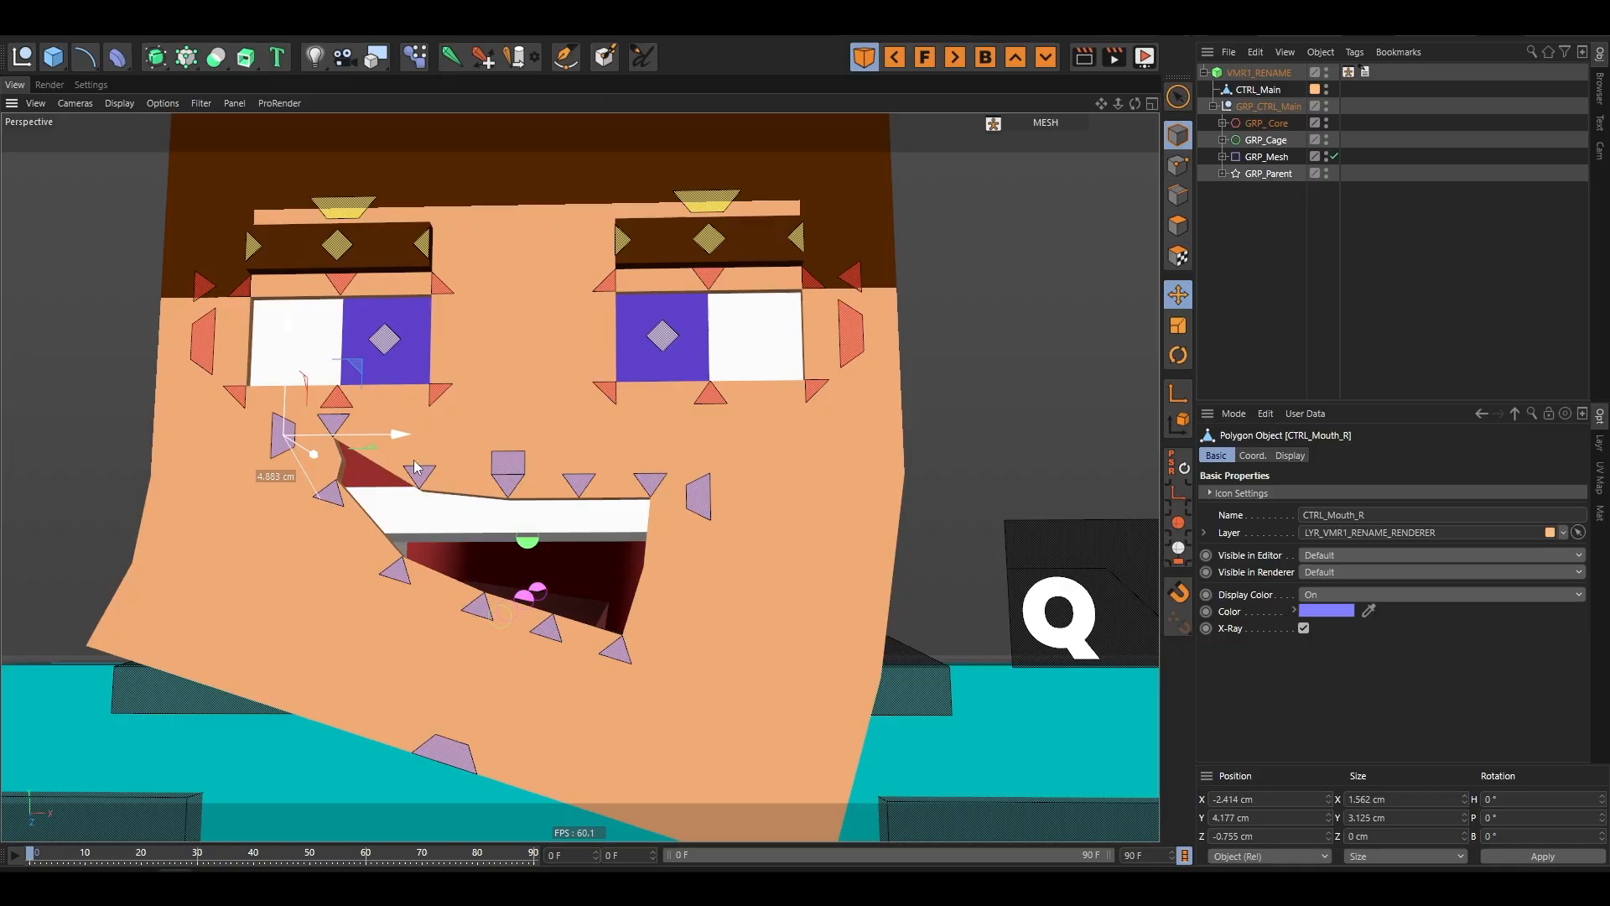
- Undo the jaw and mouth controller moves on the face and clear the selection
key(ctrl+z)
key(ctrl+z)
key(ctrl+z)
key(ctrl+z)
key(ctrl+z)
key(ctrl+z)
key(ctrl+z)
key(ctrl+z)
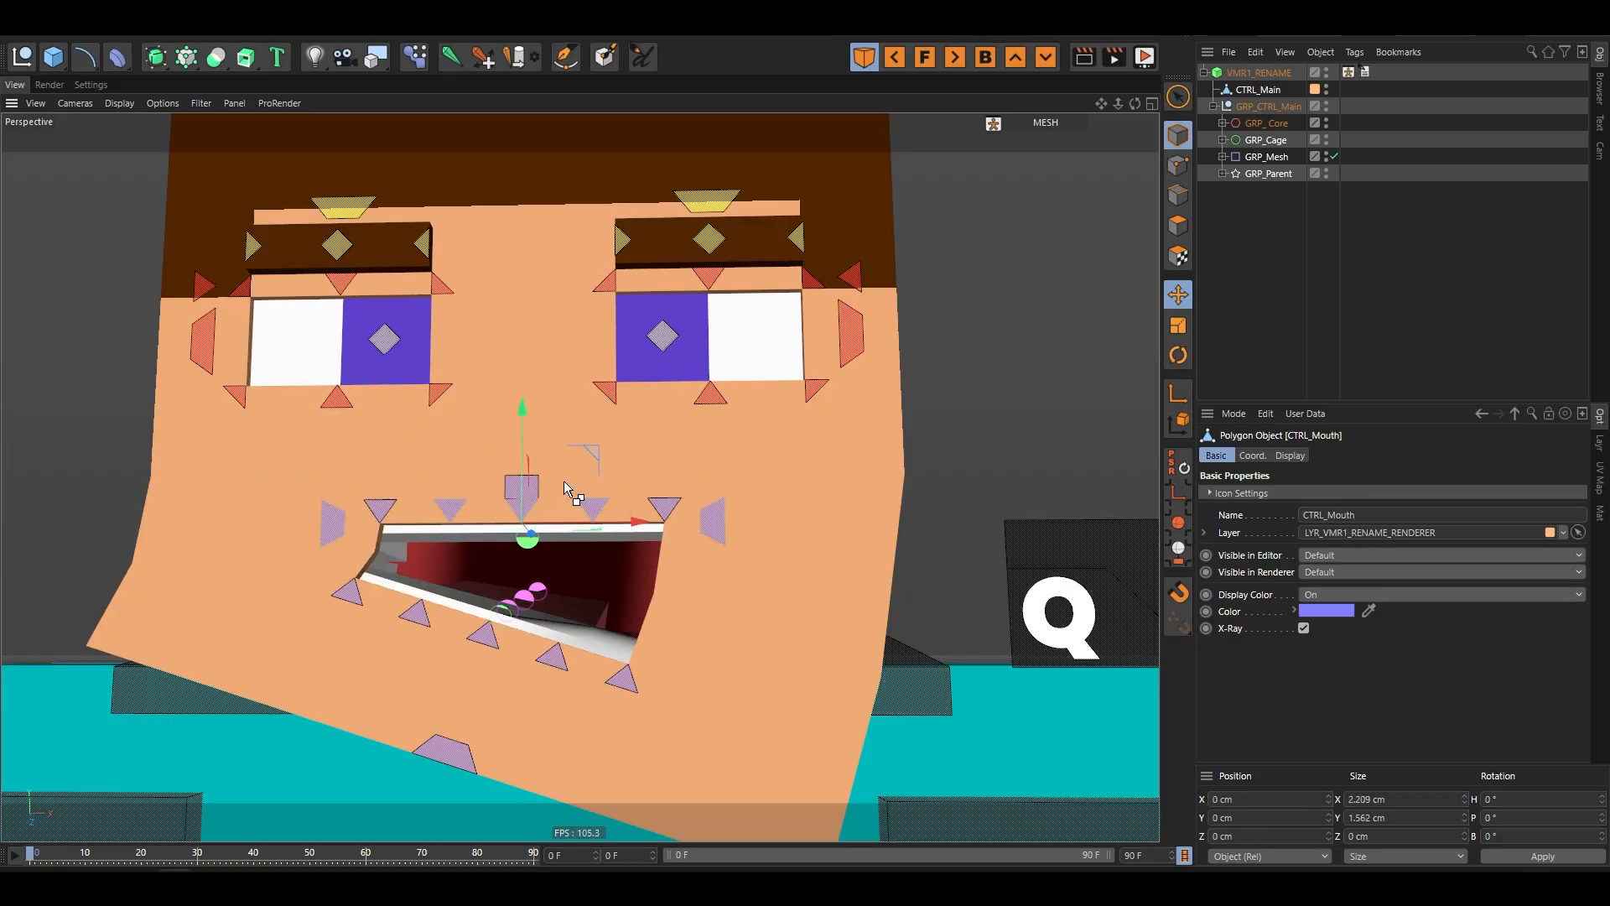
alt+middle_drag(582, 419, 579, 305)
click(974, 401)
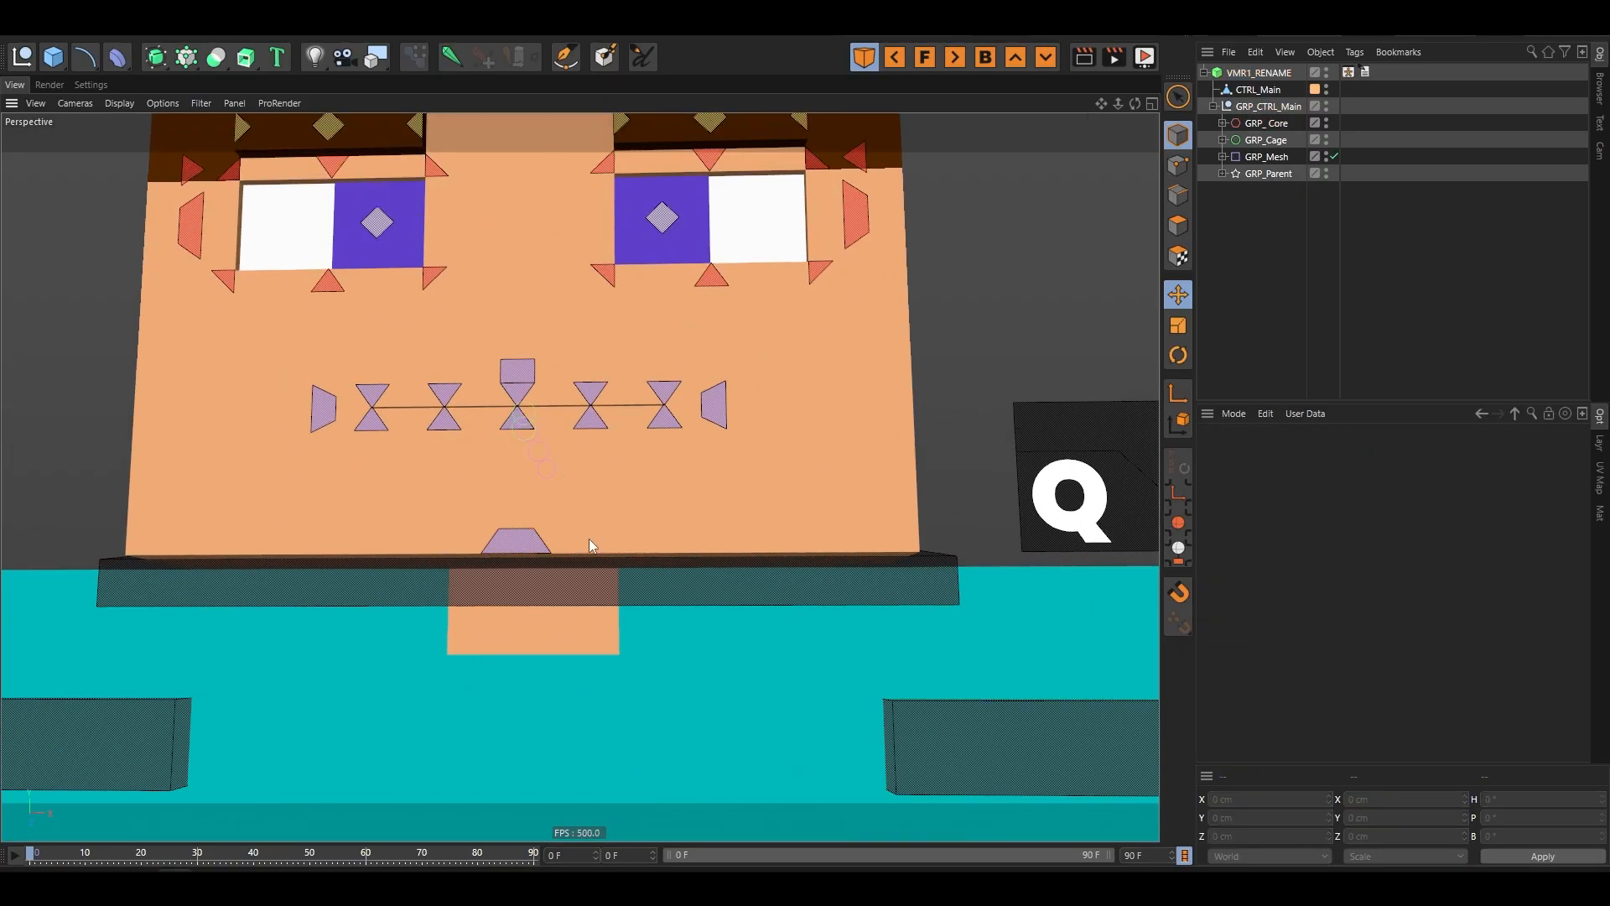
- Lower the jaw controller below the mouth to open it and expose the teeth and tongue controllers inside
click(529, 537)
drag(587, 489, 554, 639)
click(978, 480)
scroll(510, 637, up, 4)
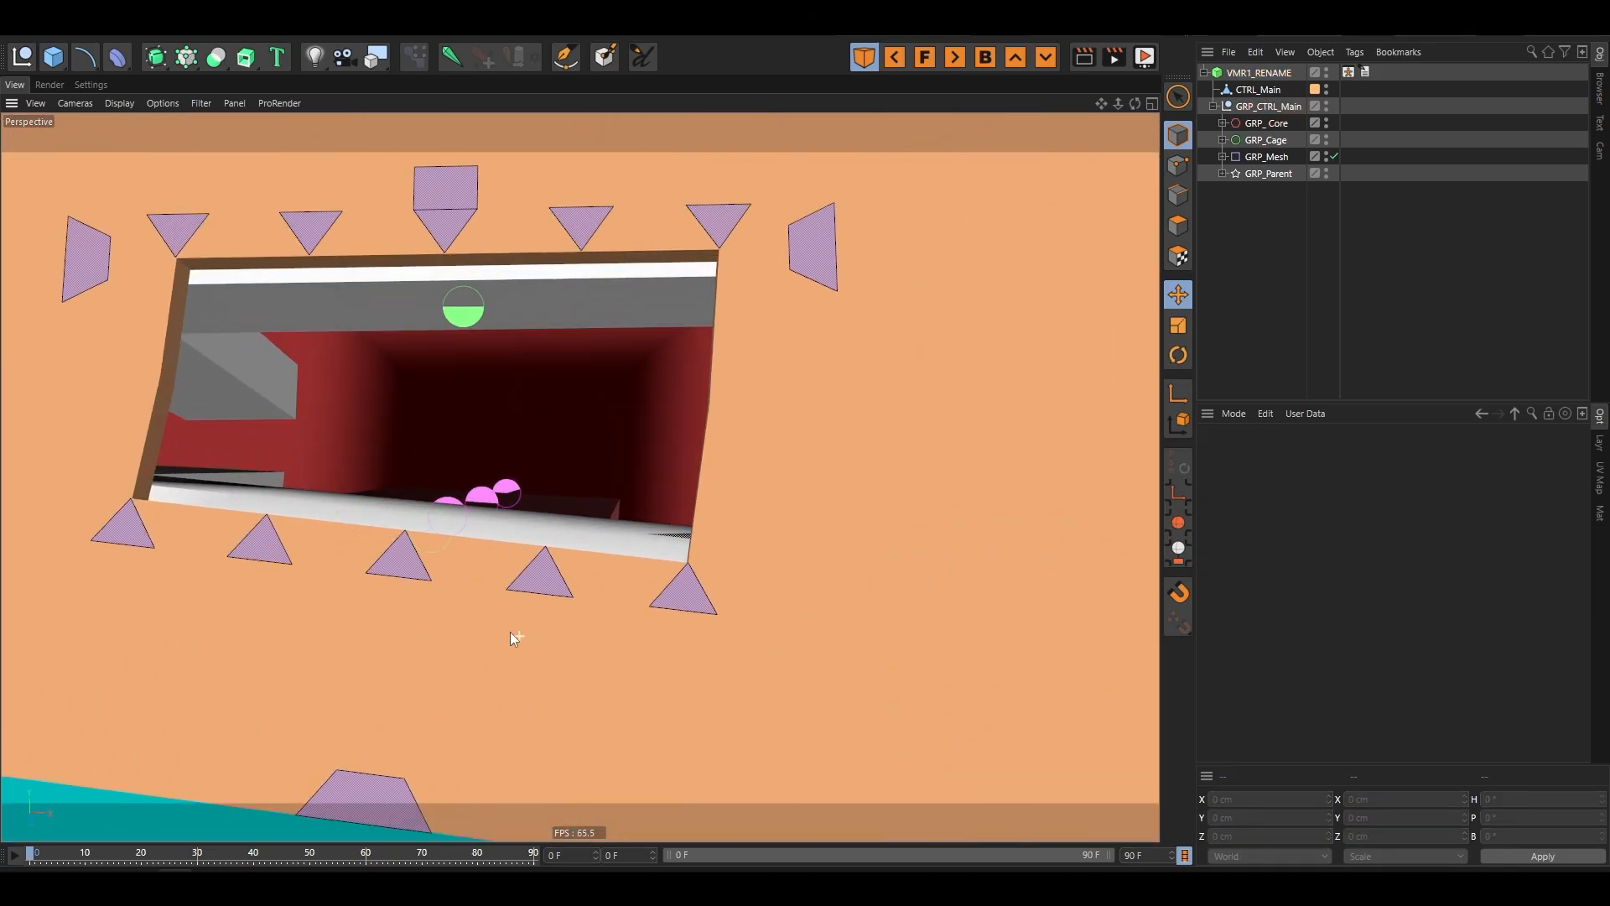
alt+drag(708, 548, 730, 486)
- Try moving the upper teeth with CTRL_Teeth _T and the lower teeth with CTRL_Teeth _B, undoing both moves
click(447, 342)
drag(515, 275, 467, 586)
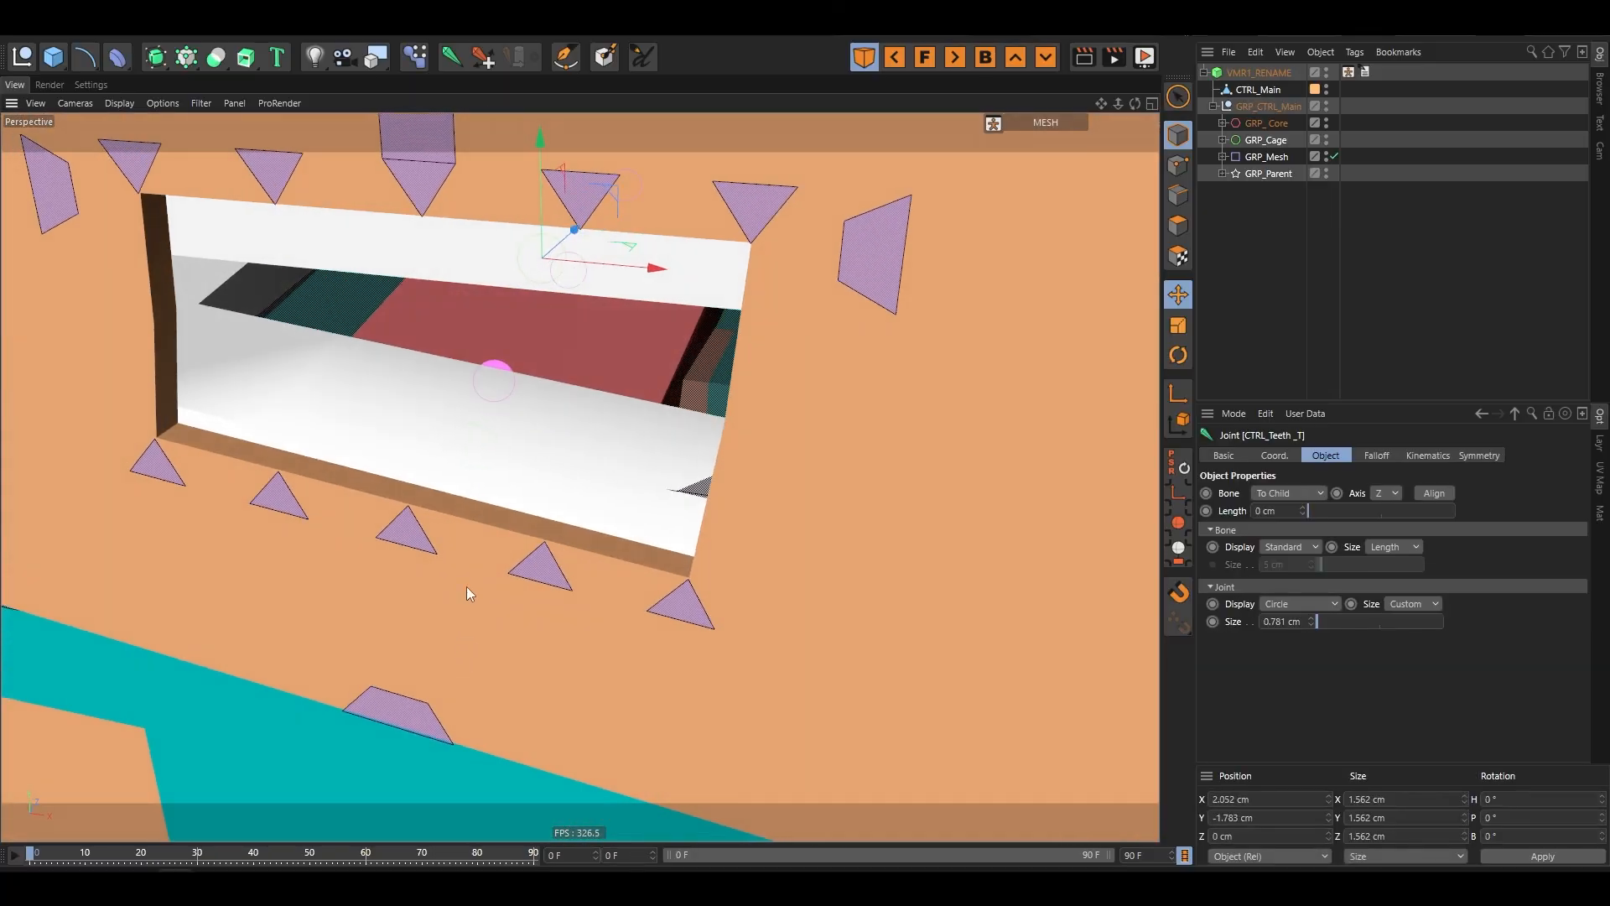
click(465, 447)
click(462, 444)
alt+drag(465, 493, 490, 326)
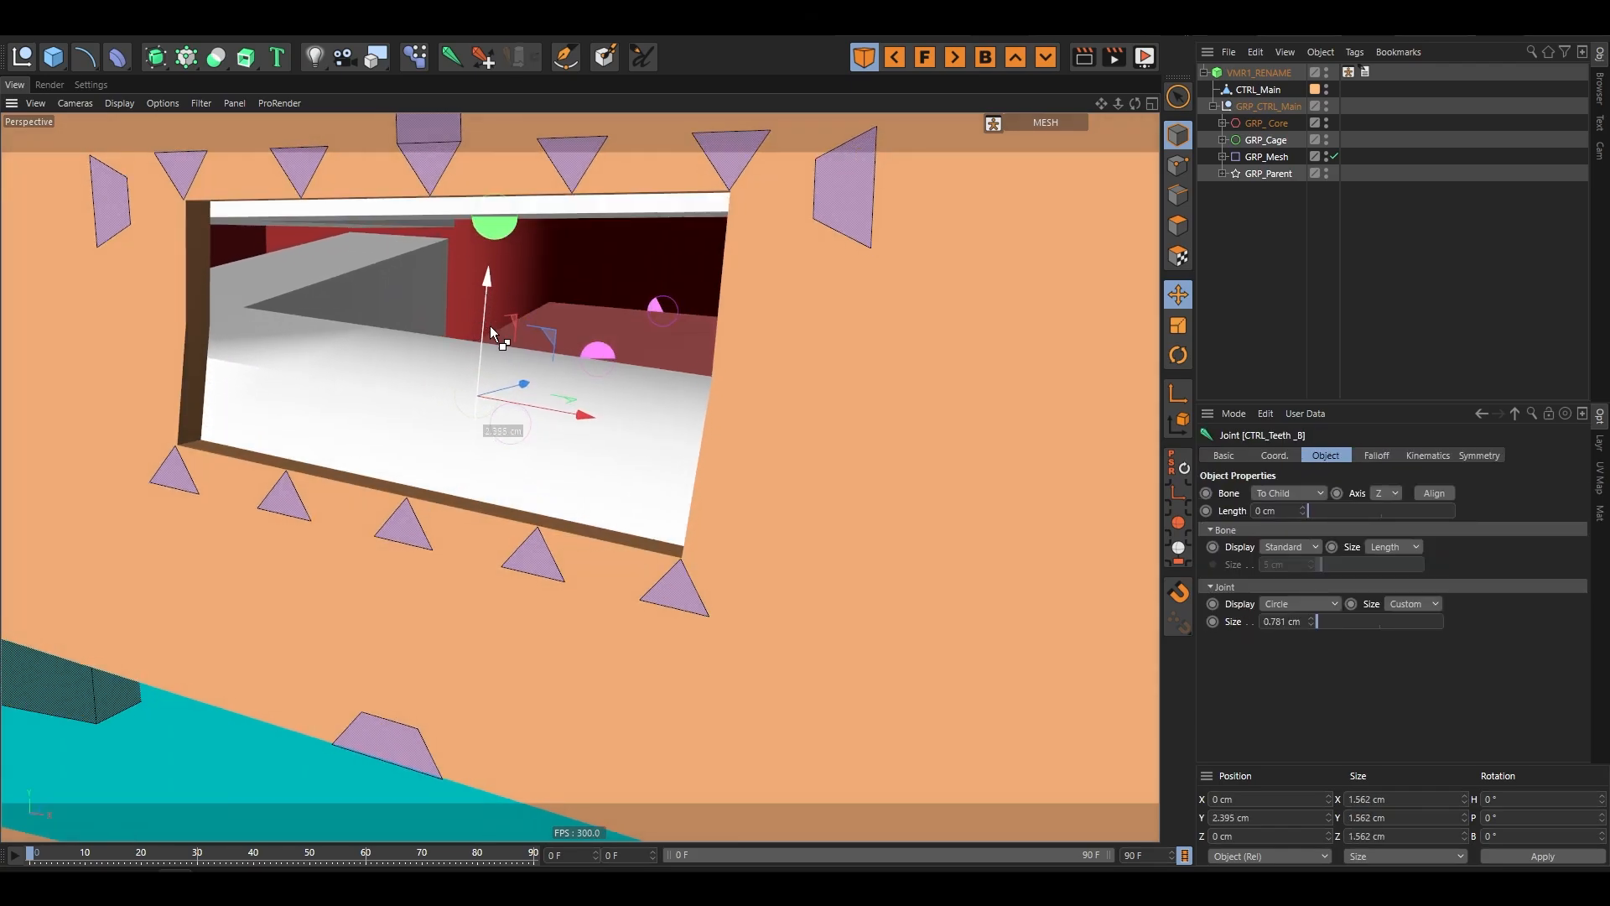
key(ctrl+z)
alt+drag(651, 355, 498, 440)
- Select CTRL_Tongue_01 and CTRL_Tongue_02 together and pull the tongue far out of the mouth
alt+drag(497, 344, 726, 322)
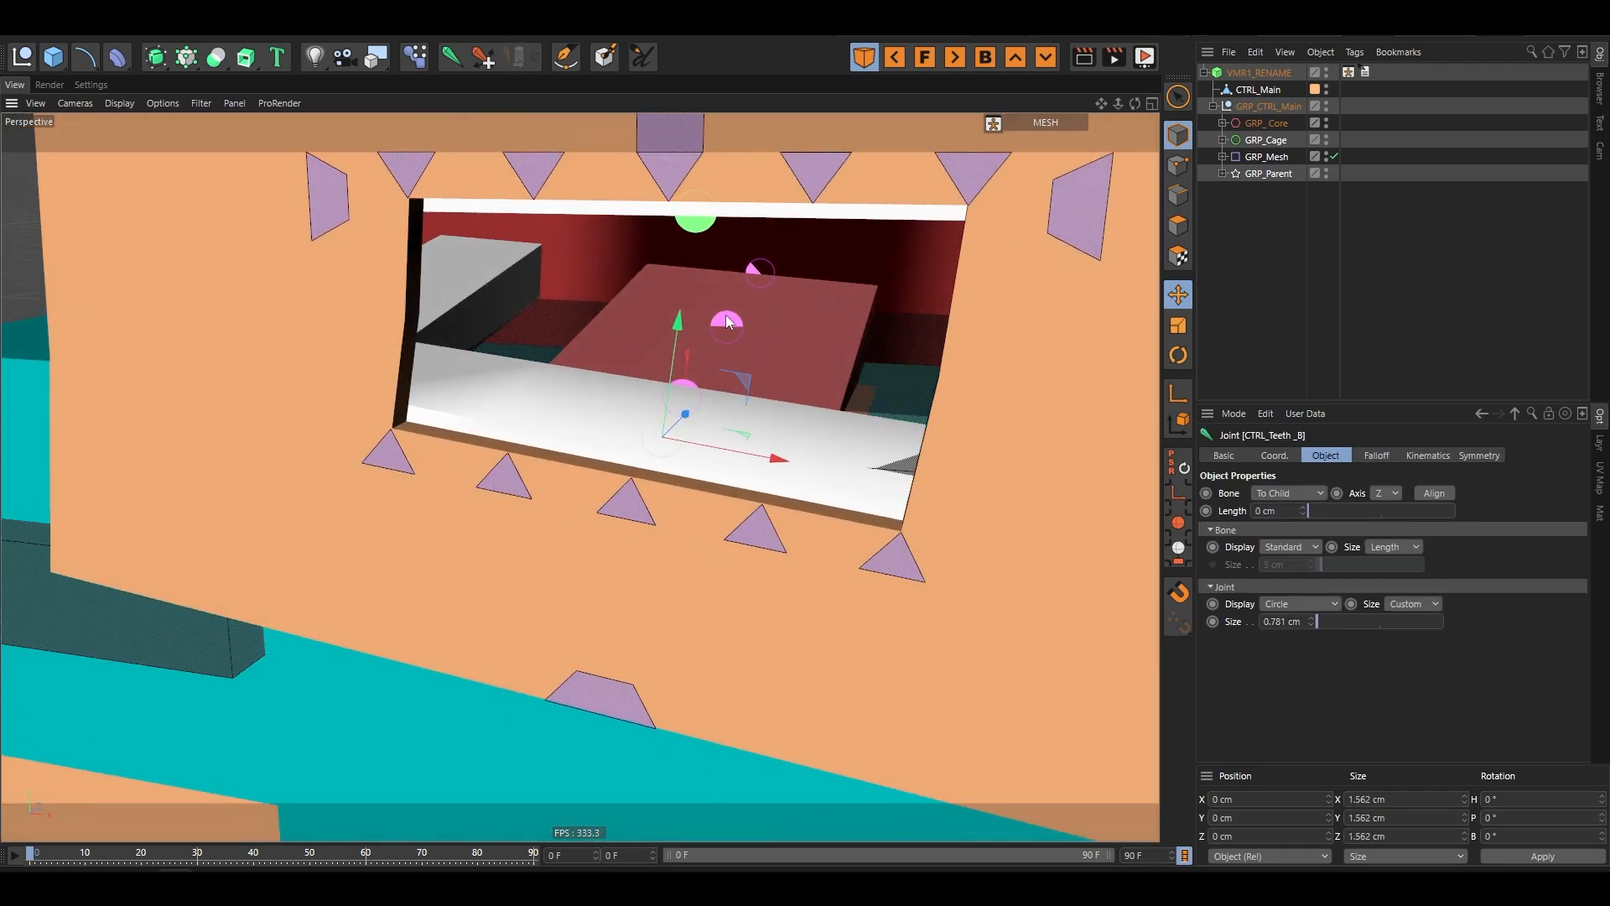
shift+click(679, 384)
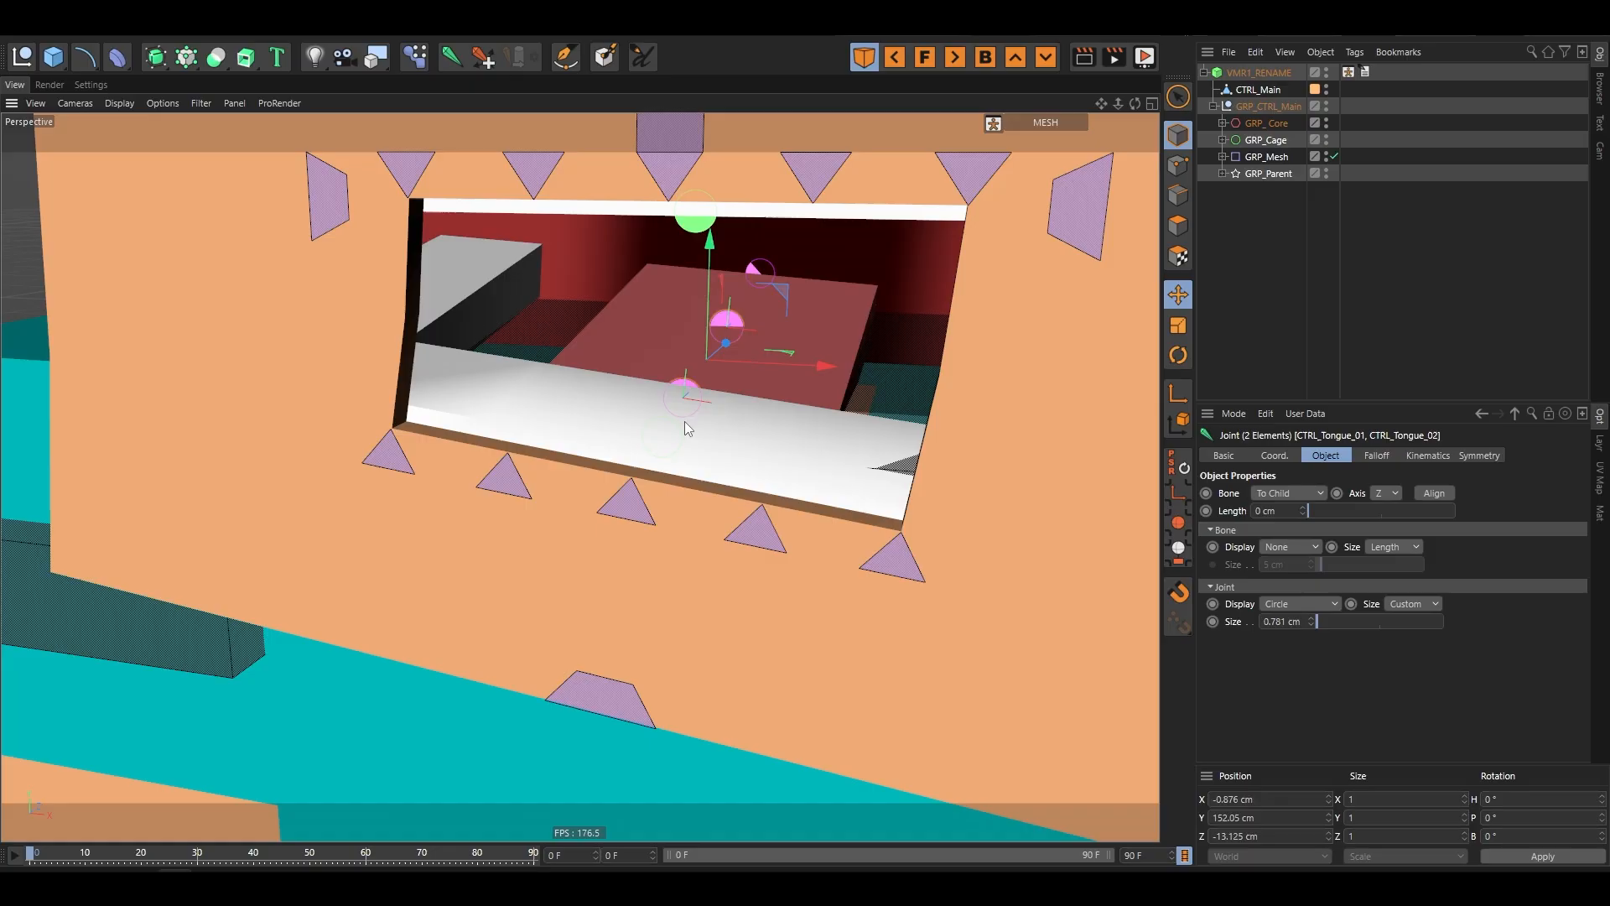
scroll(684, 421, down, 10)
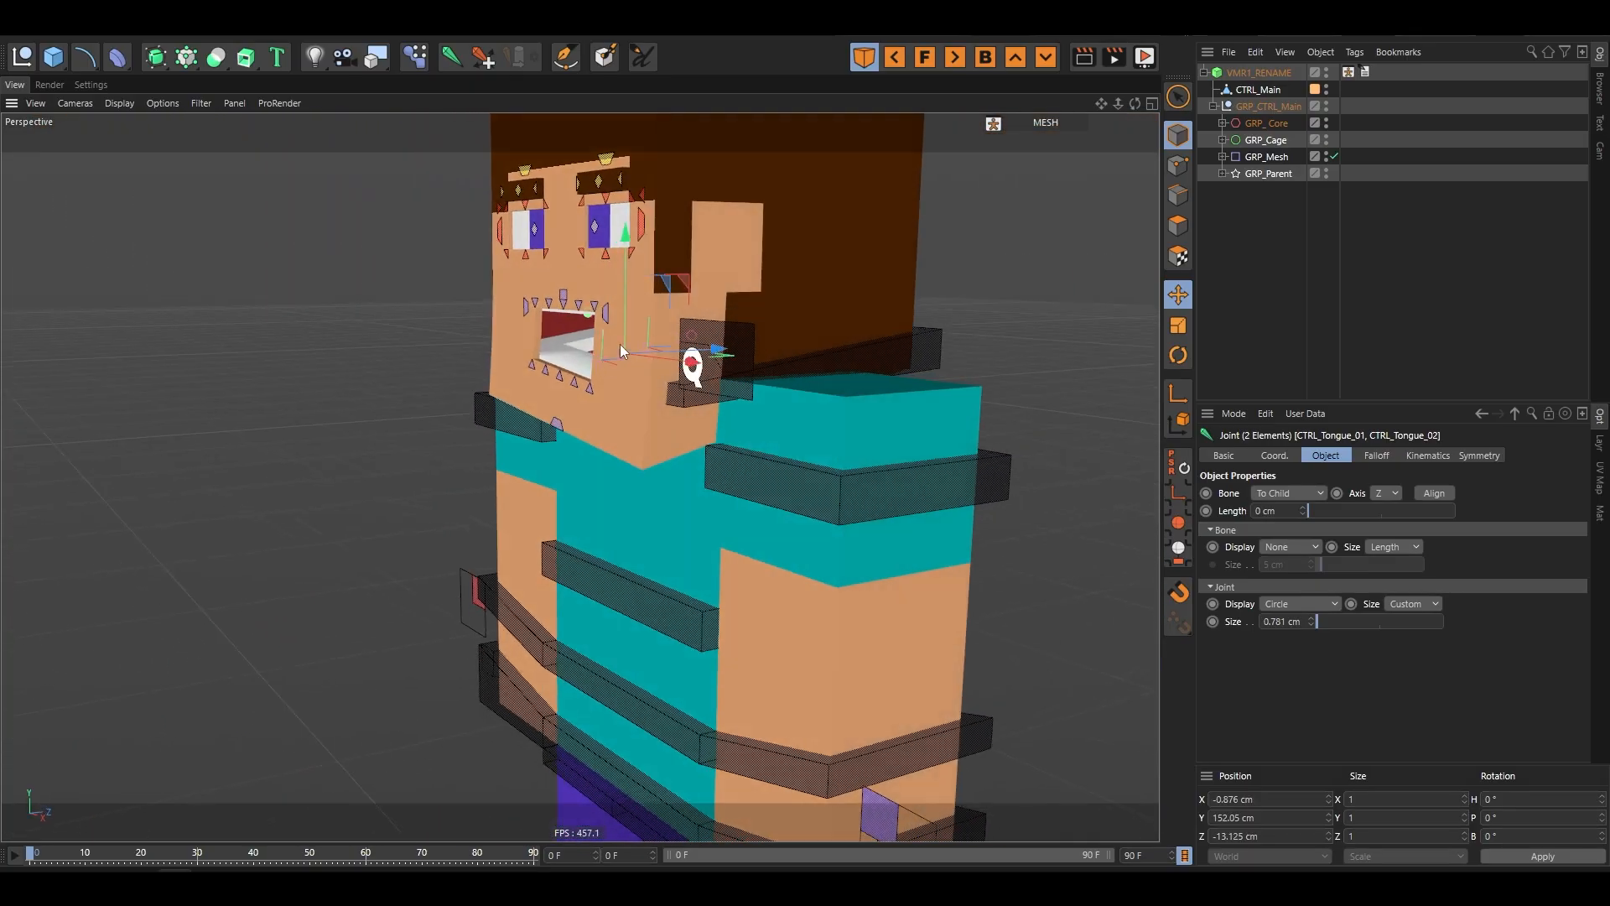
drag(681, 279, 493, 249)
scroll(436, 290, up, 3)
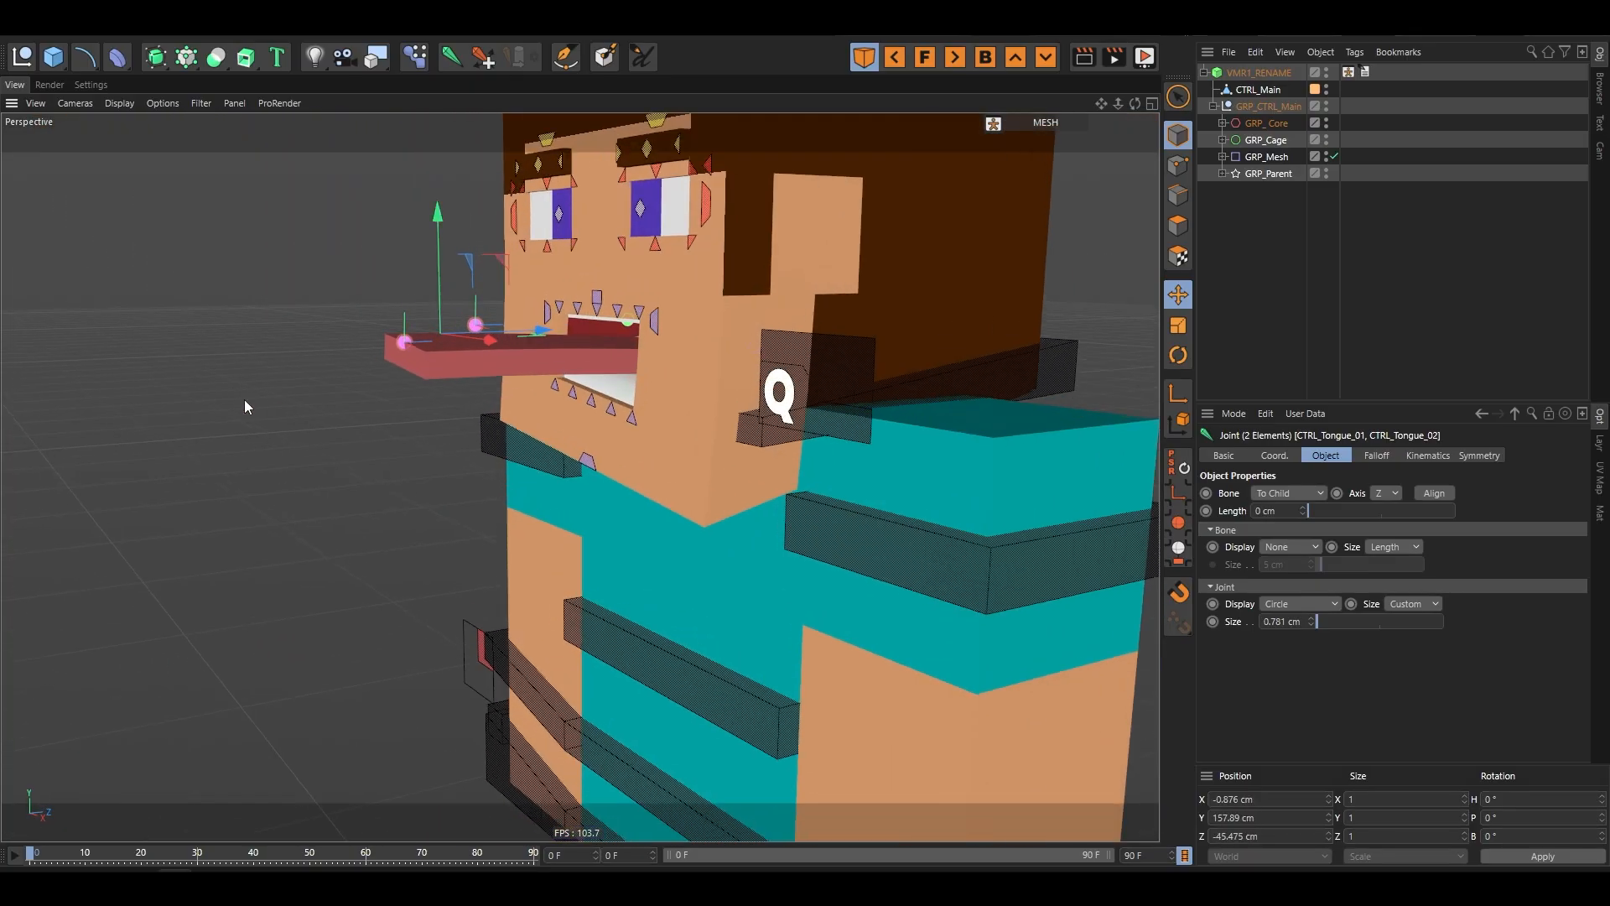
- Try bending the extended tongue with its tip controller and CTRL_Tongue_02, and undo all the tongue moves
click(244, 400)
scroll(410, 283, up, 5)
mouse_move(410, 284)
alt+mouse_down()
mouse_move(491, 276)
mouse_move(382, 290)
alt+mouse_up()
click(503, 345)
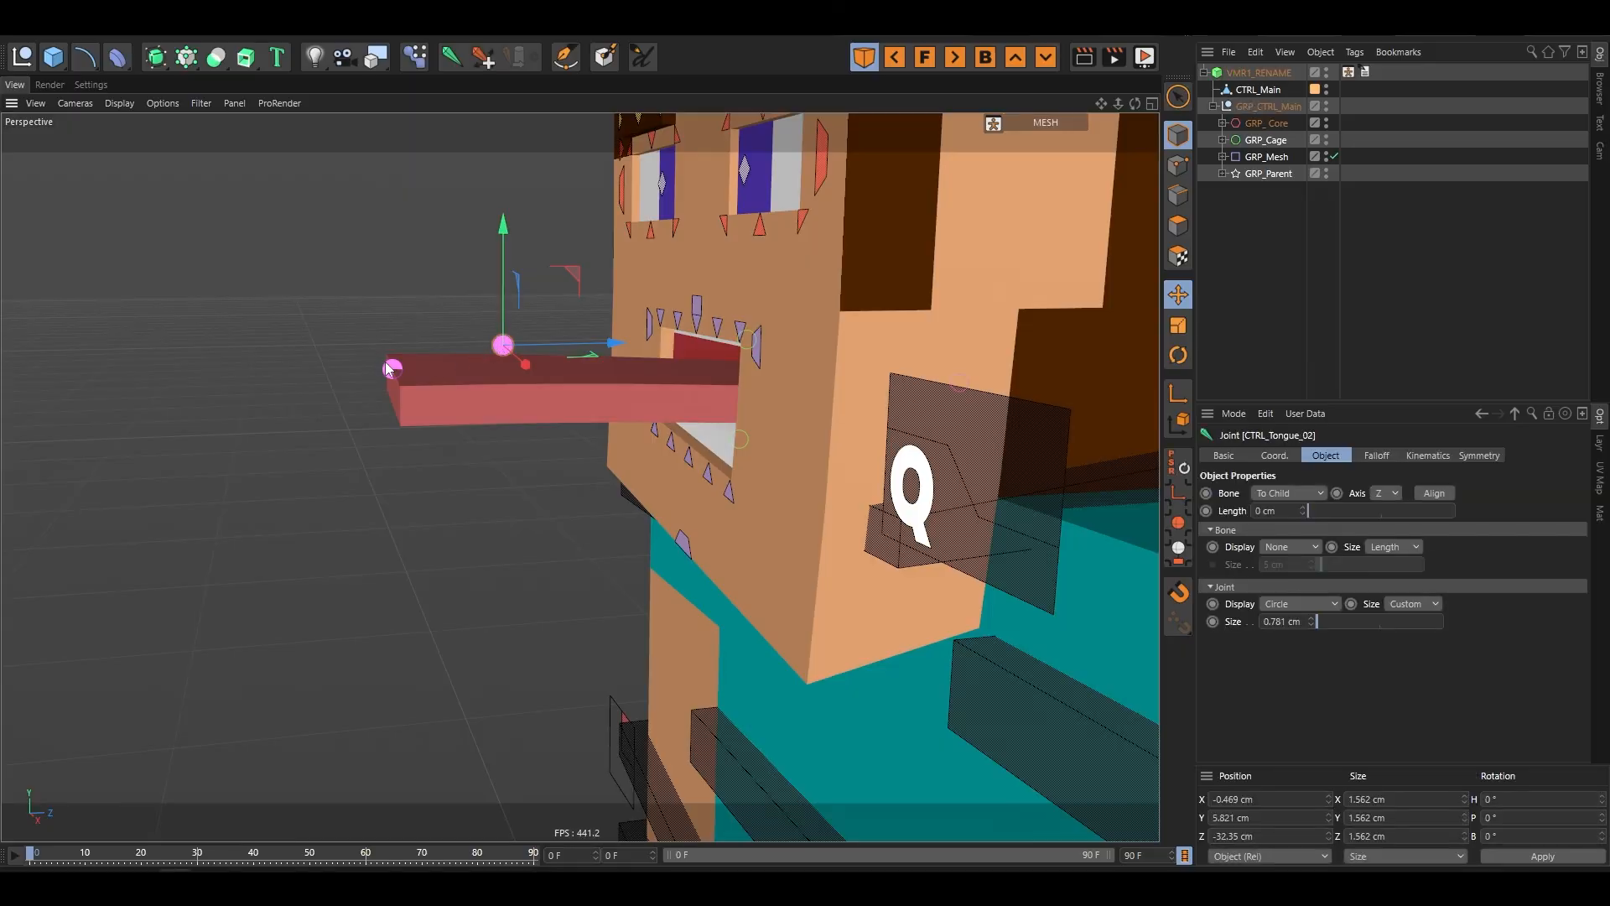
click(388, 364)
drag(567, 307, 438, 513)
click(503, 345)
drag(621, 493, 336, 189)
alt+drag(587, 459, 783, 472)
key(ctrl+z)
key(ctrl+z)
key(ctrl+z)
key(ctrl+z)
key(ctrl+z)
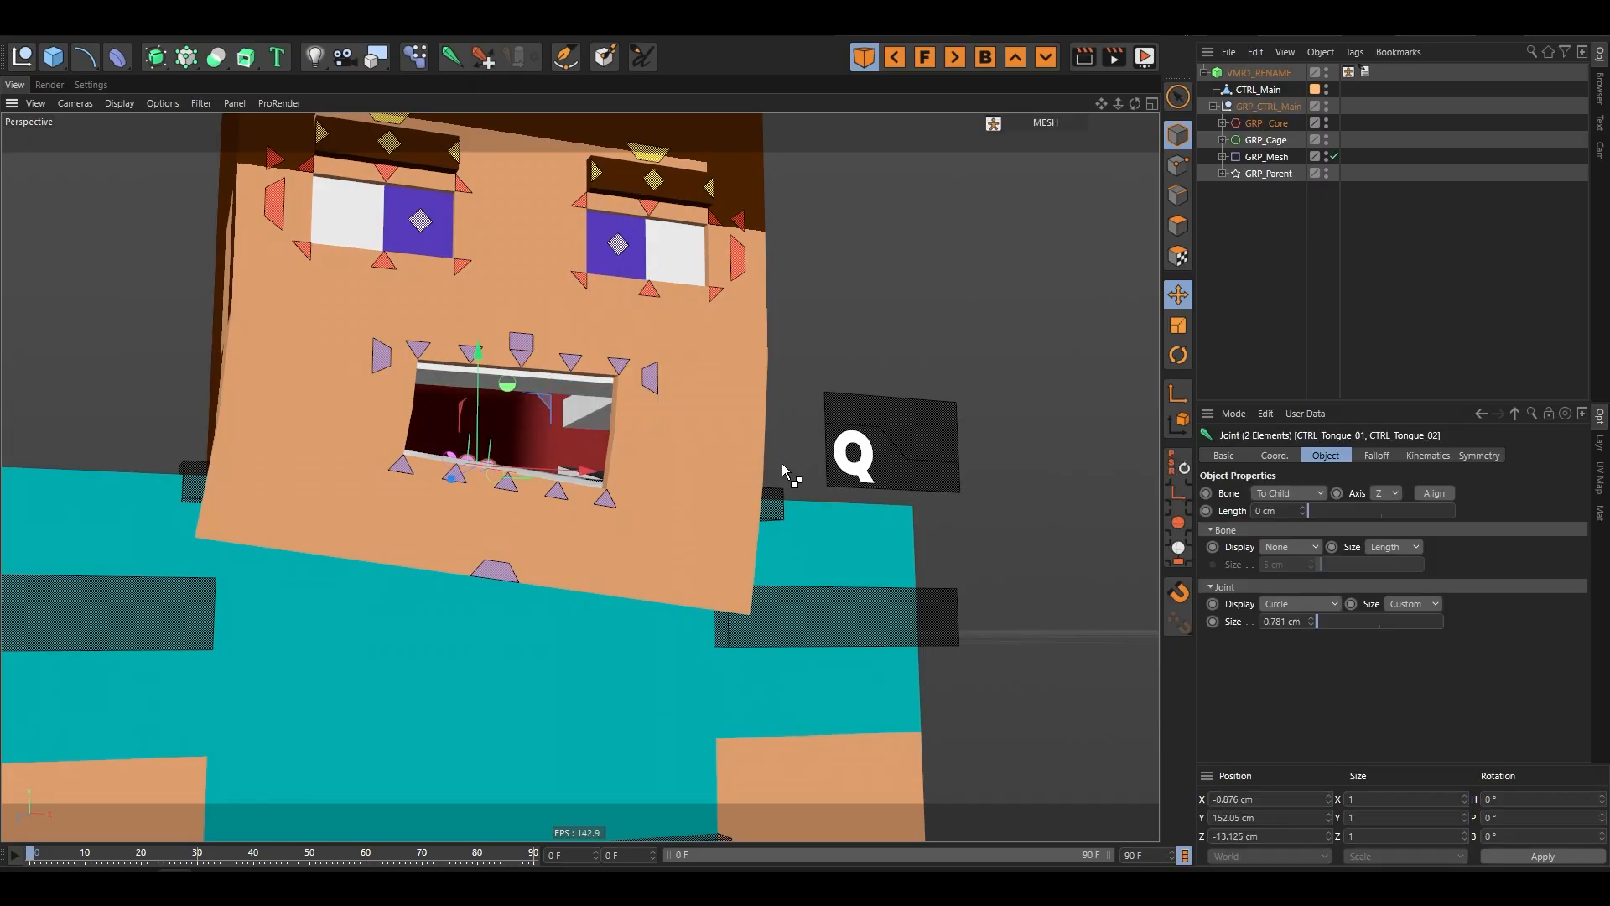
- Reset the jaw controller's transform to close the mouth and clear the selection
click(511, 572)
click(1178, 462)
click(912, 397)
alt+drag(911, 399, 759, 377)
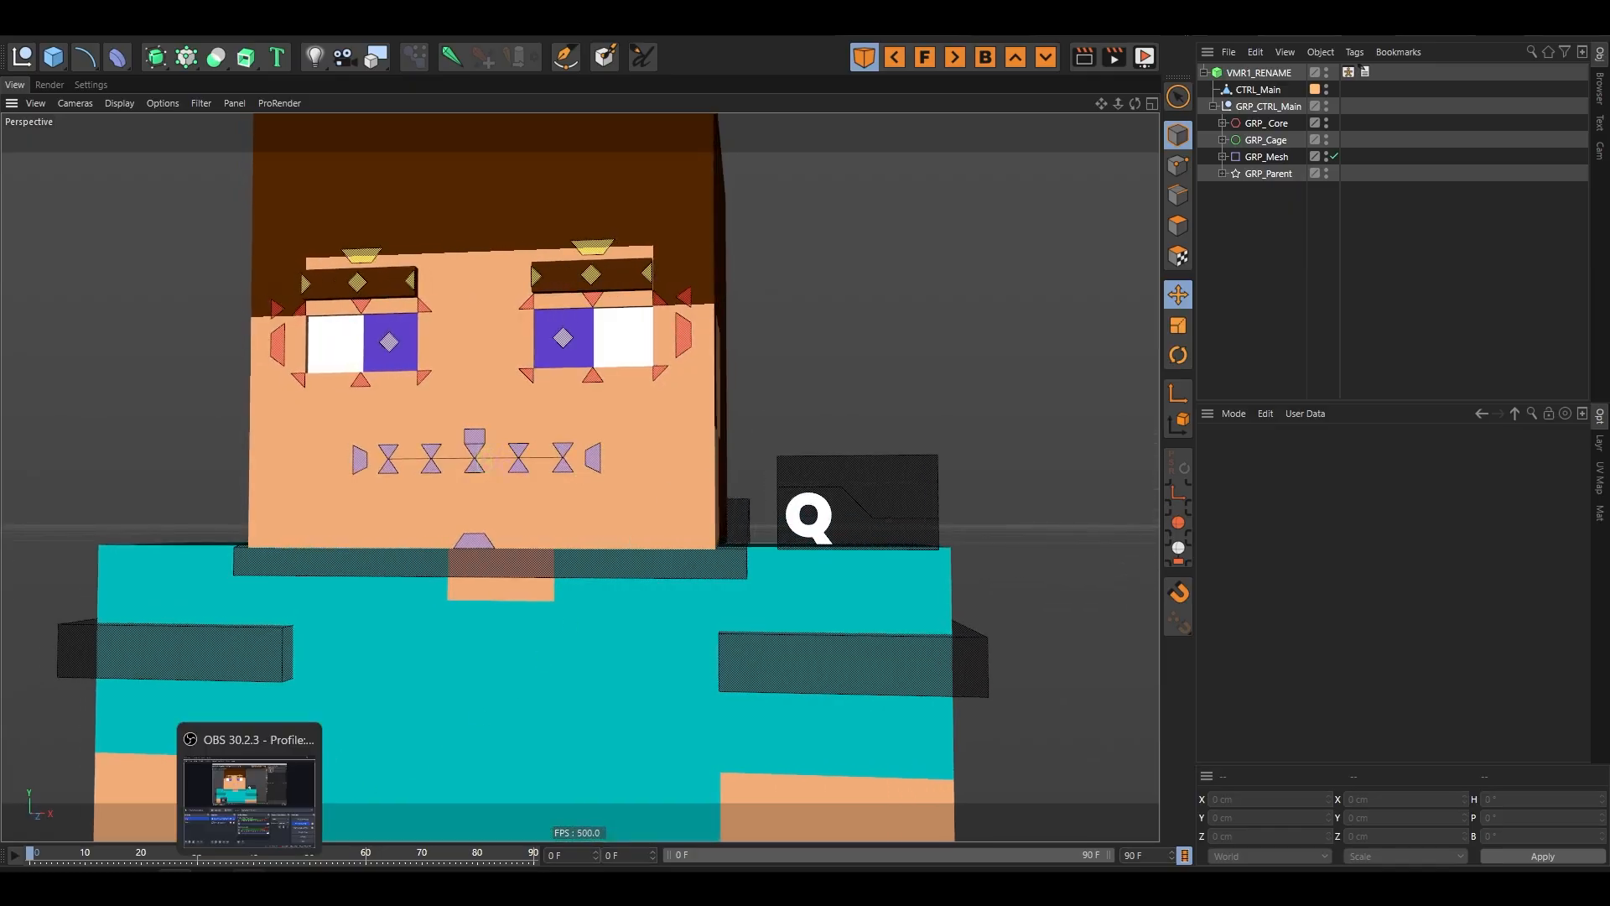
click(287, 888)
click(287, 887)
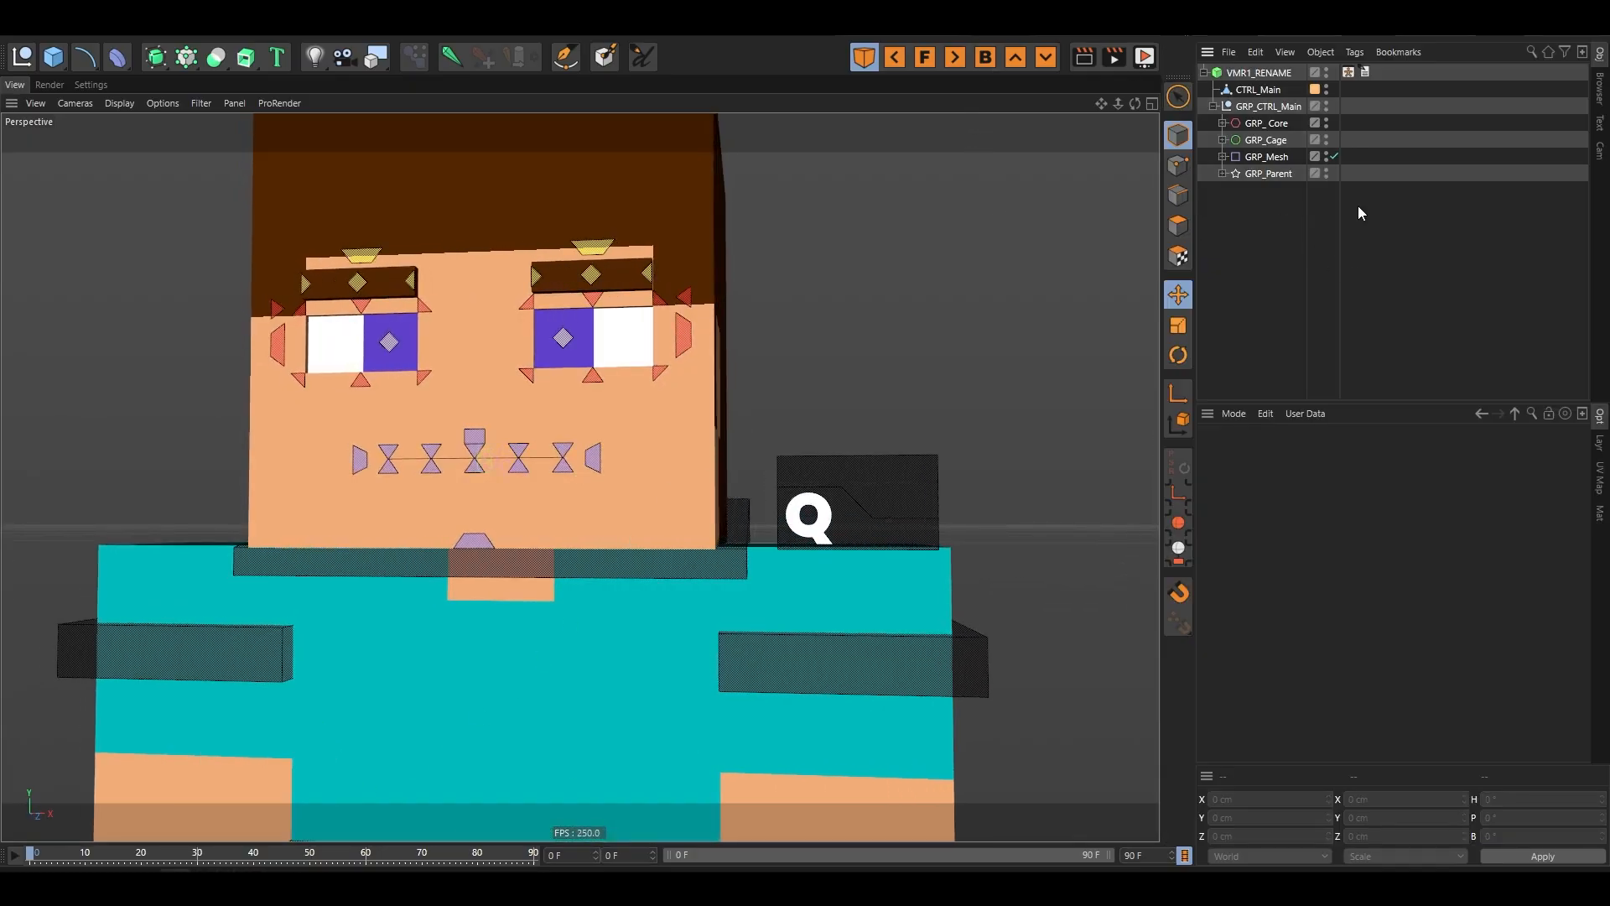
- Collapse the rig's object hierarchy down to the VMR1_RENAME root and leave nothing selected
click(1214, 107)
click(1204, 72)
click(1258, 73)
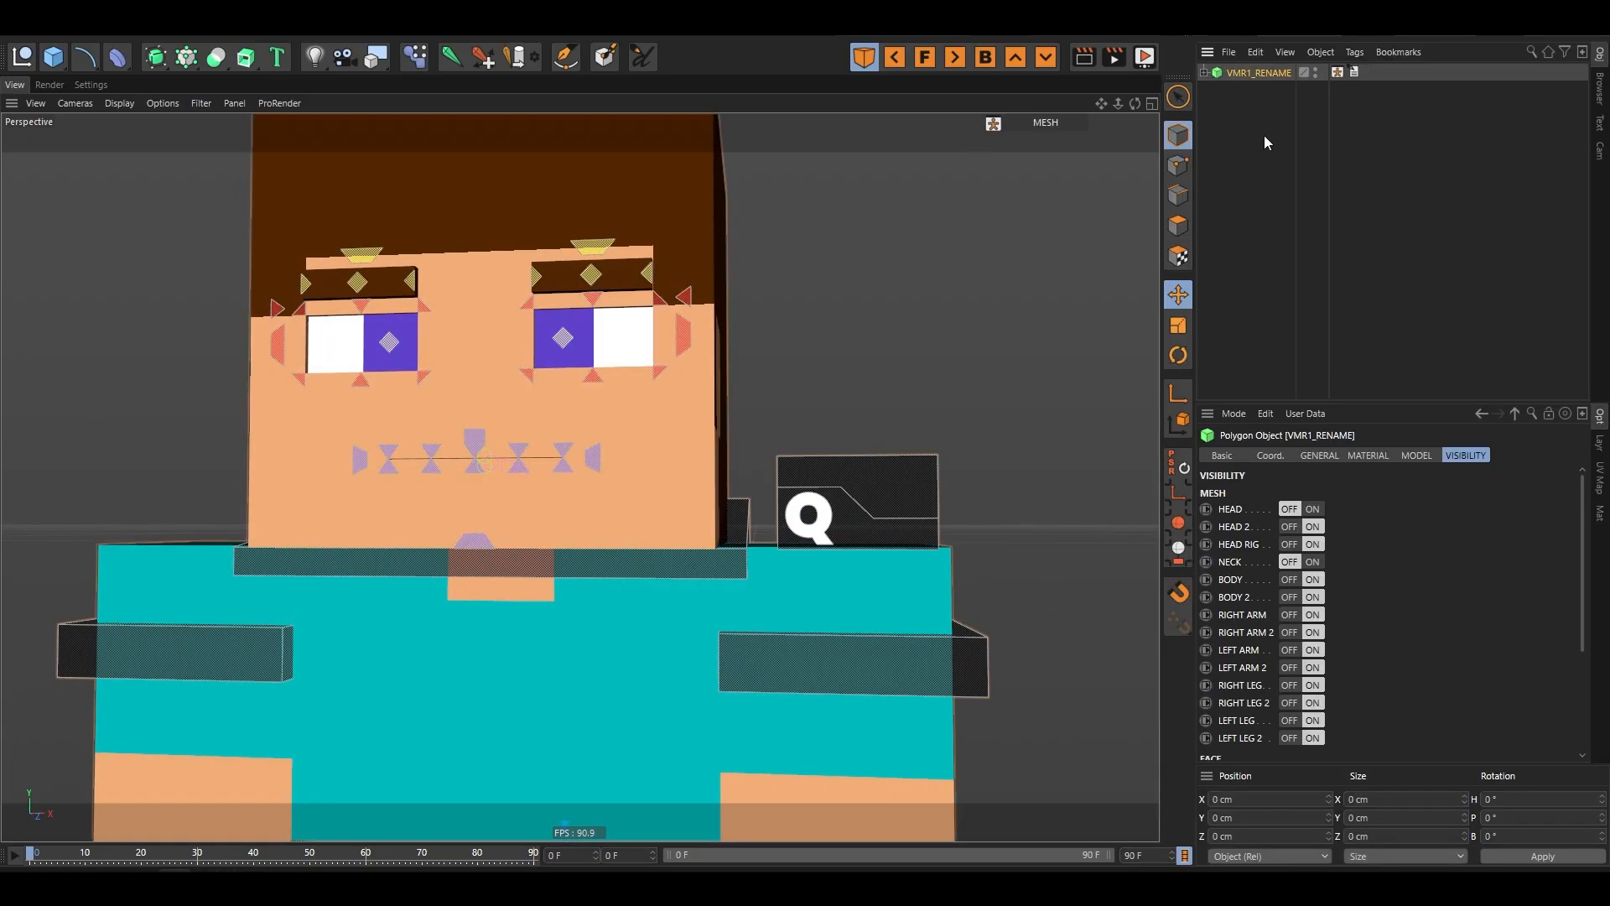
click(1320, 230)
scroll(814, 485, down, 4)
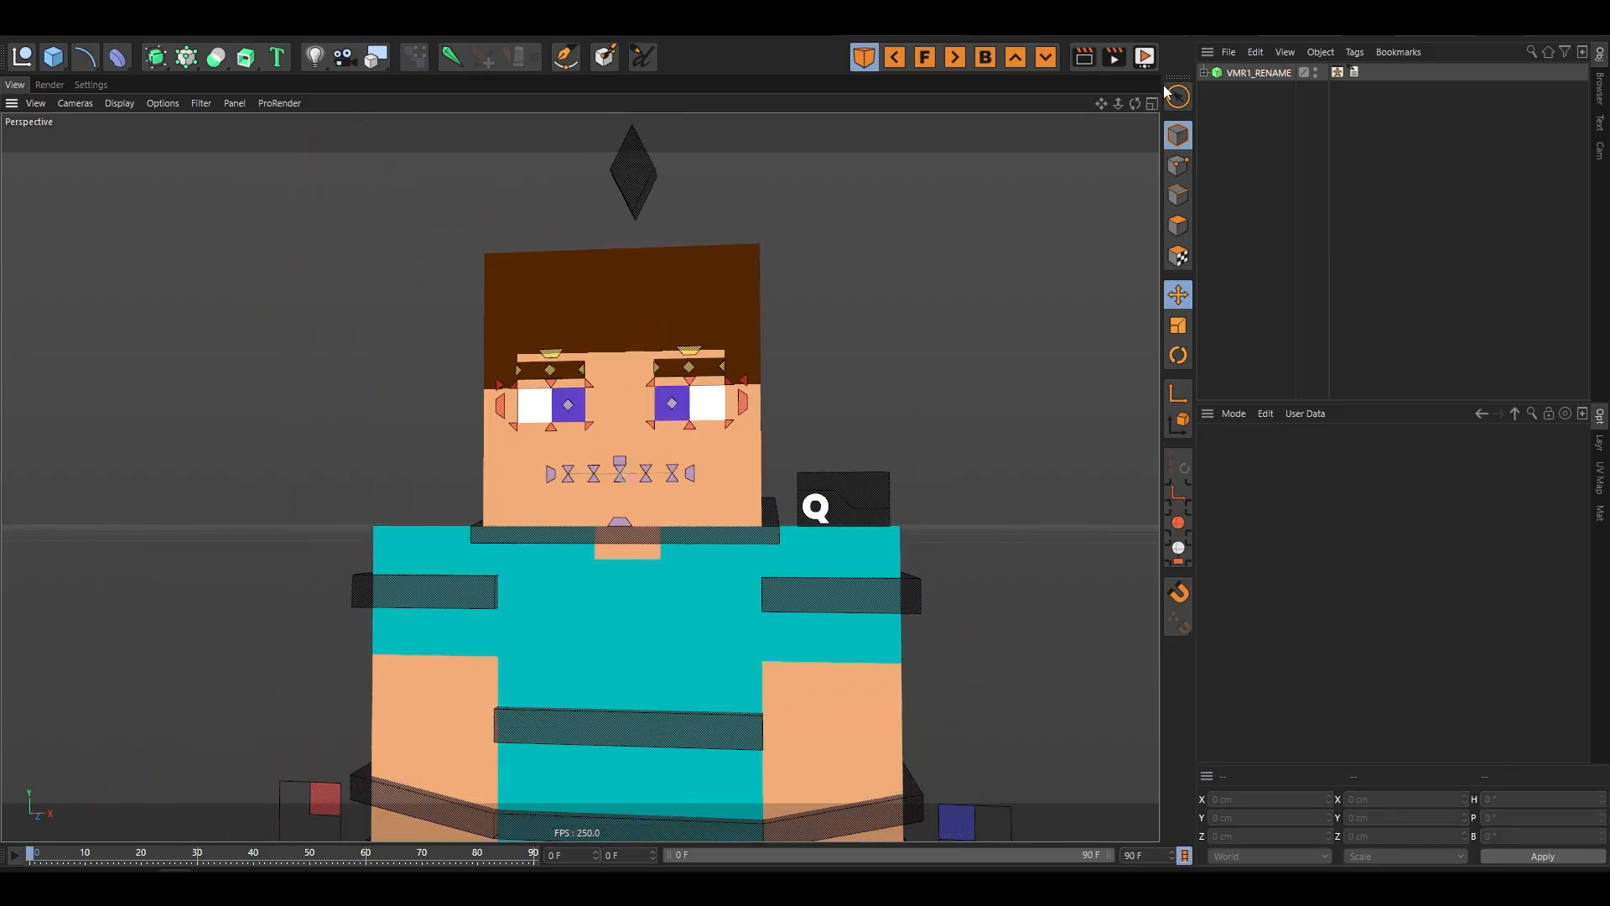
drag(1136, 103, 1086, 106)
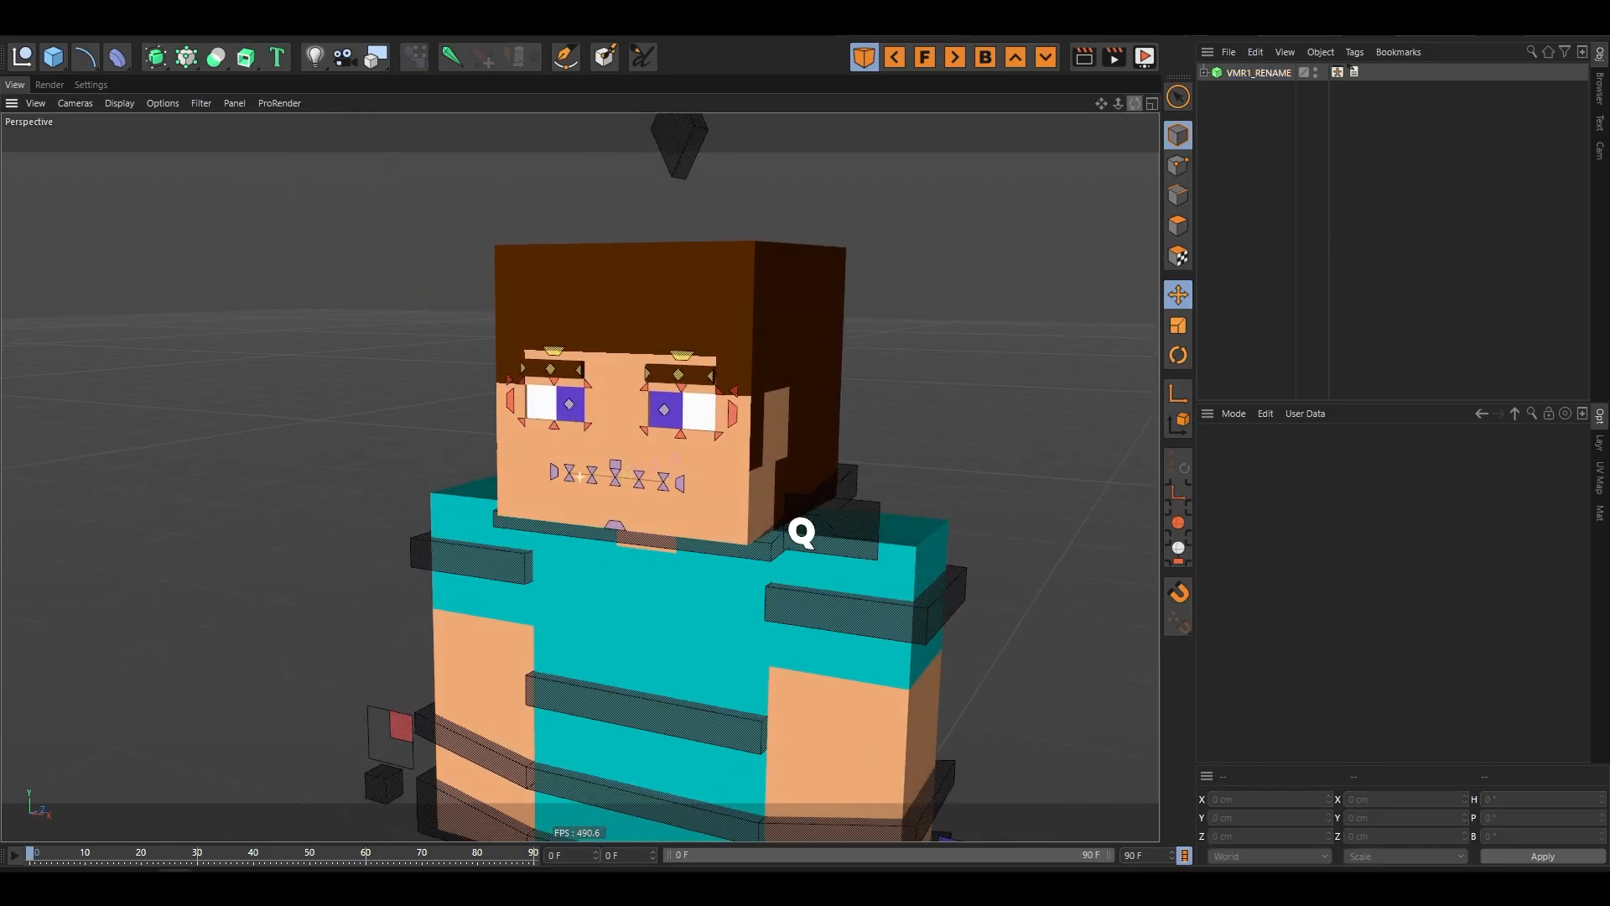
- Open VMR1_RENAME's Visual Selector tag, show its BODY page, and clear the selection
click(1256, 73)
click(995, 125)
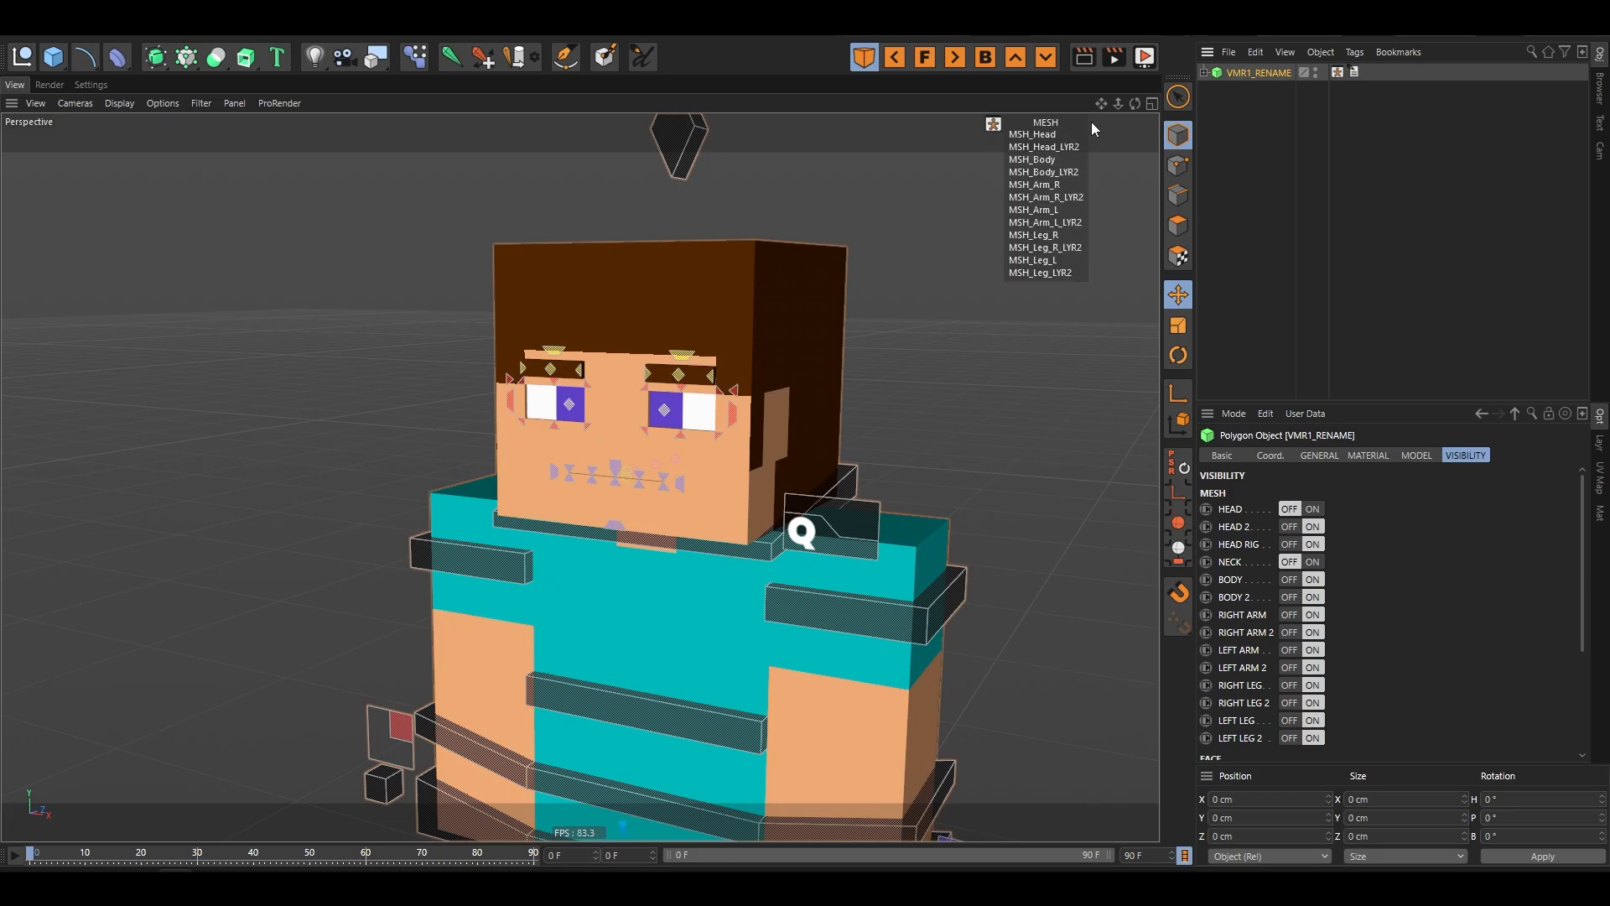
click(1267, 86)
click(1268, 74)
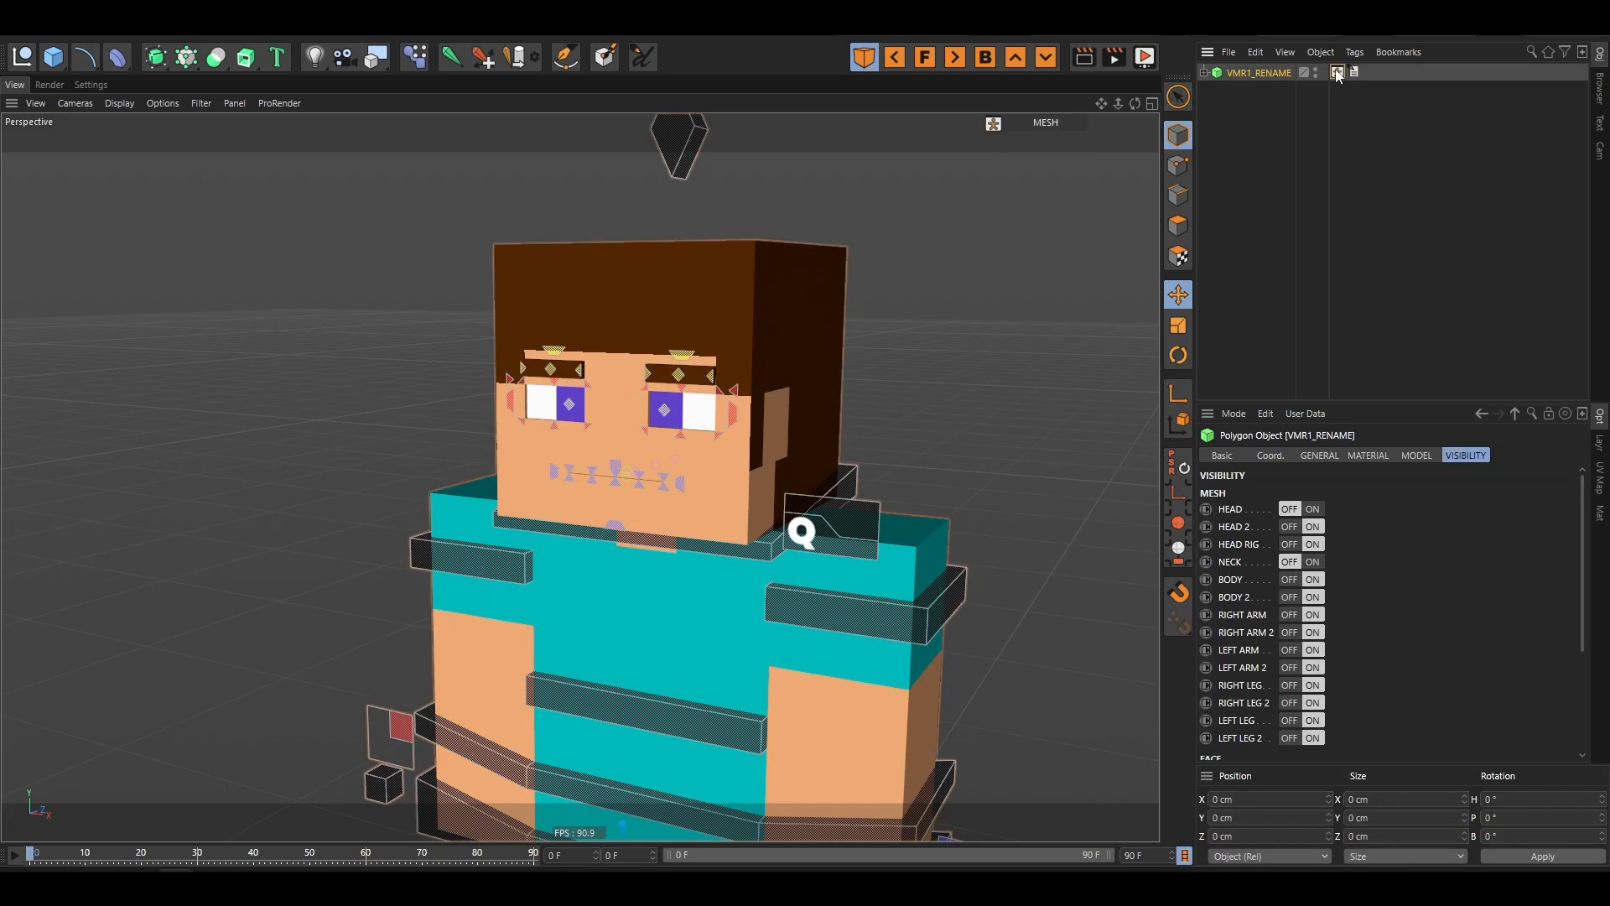
click(1338, 72)
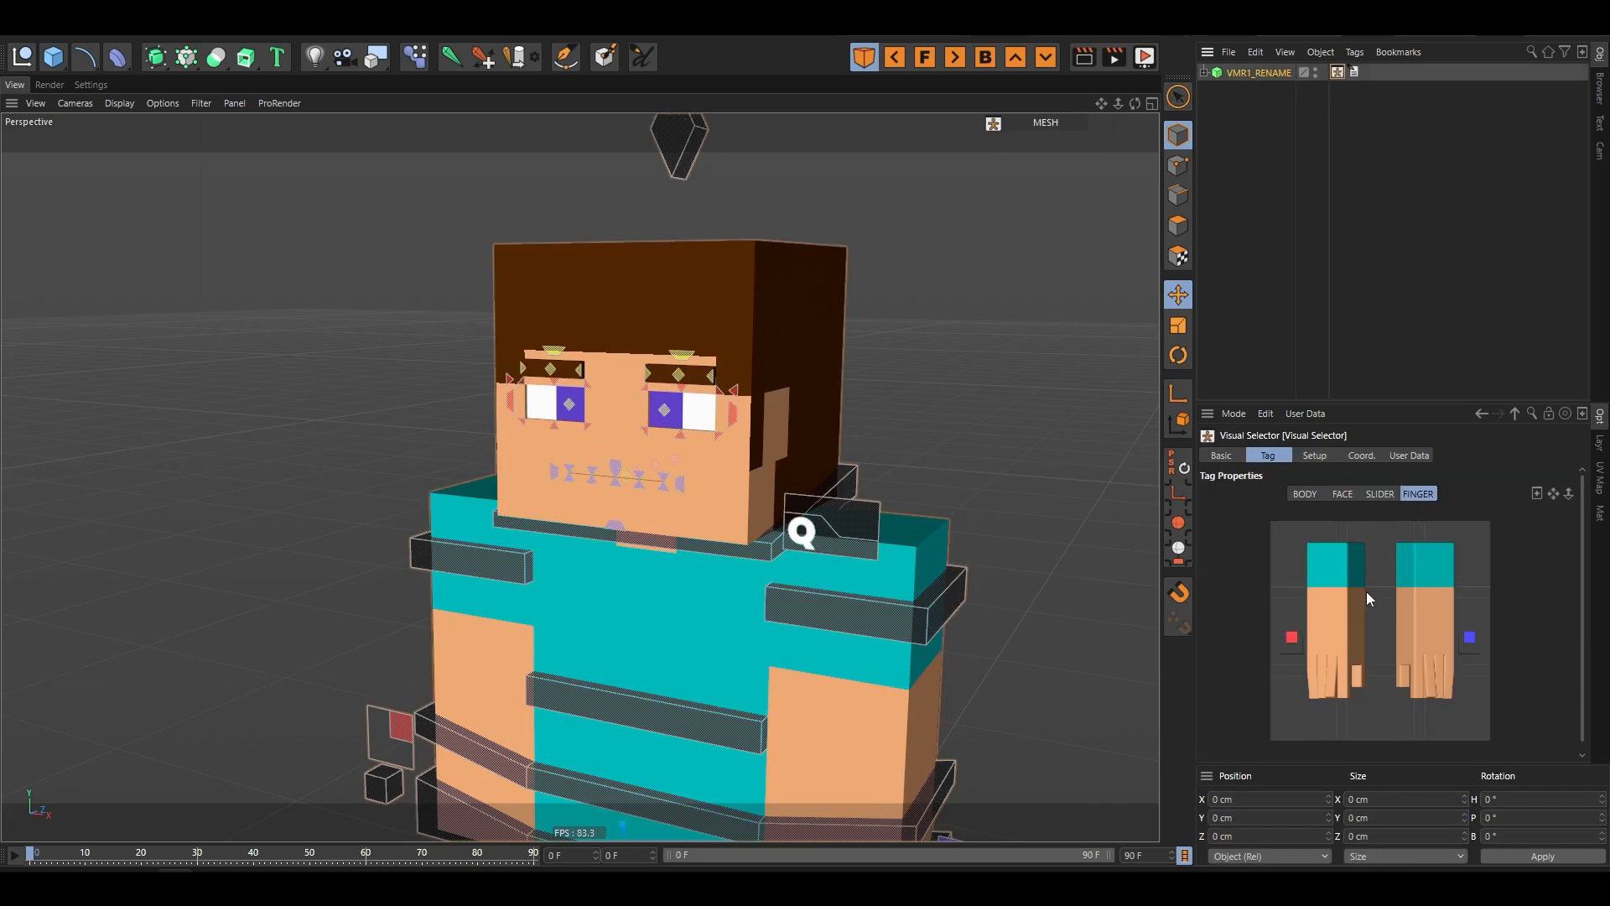
click(1307, 493)
click(1396, 254)
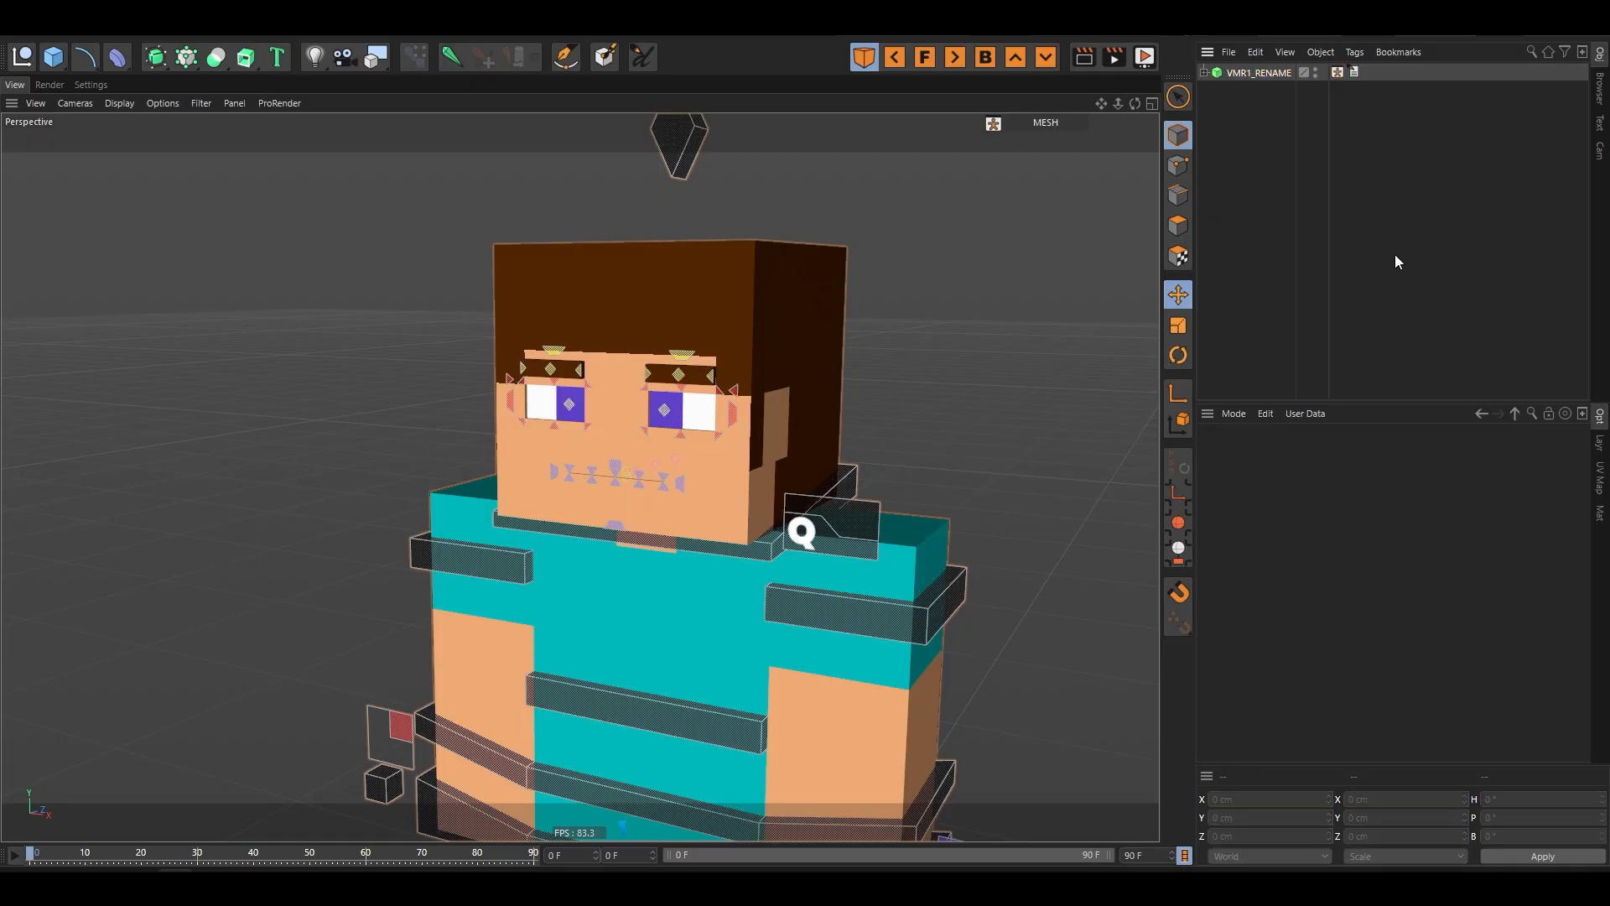
- Select the VMR1_RENAME root and bring up its Visual Selector through the shortcut in the viewport
click(1265, 74)
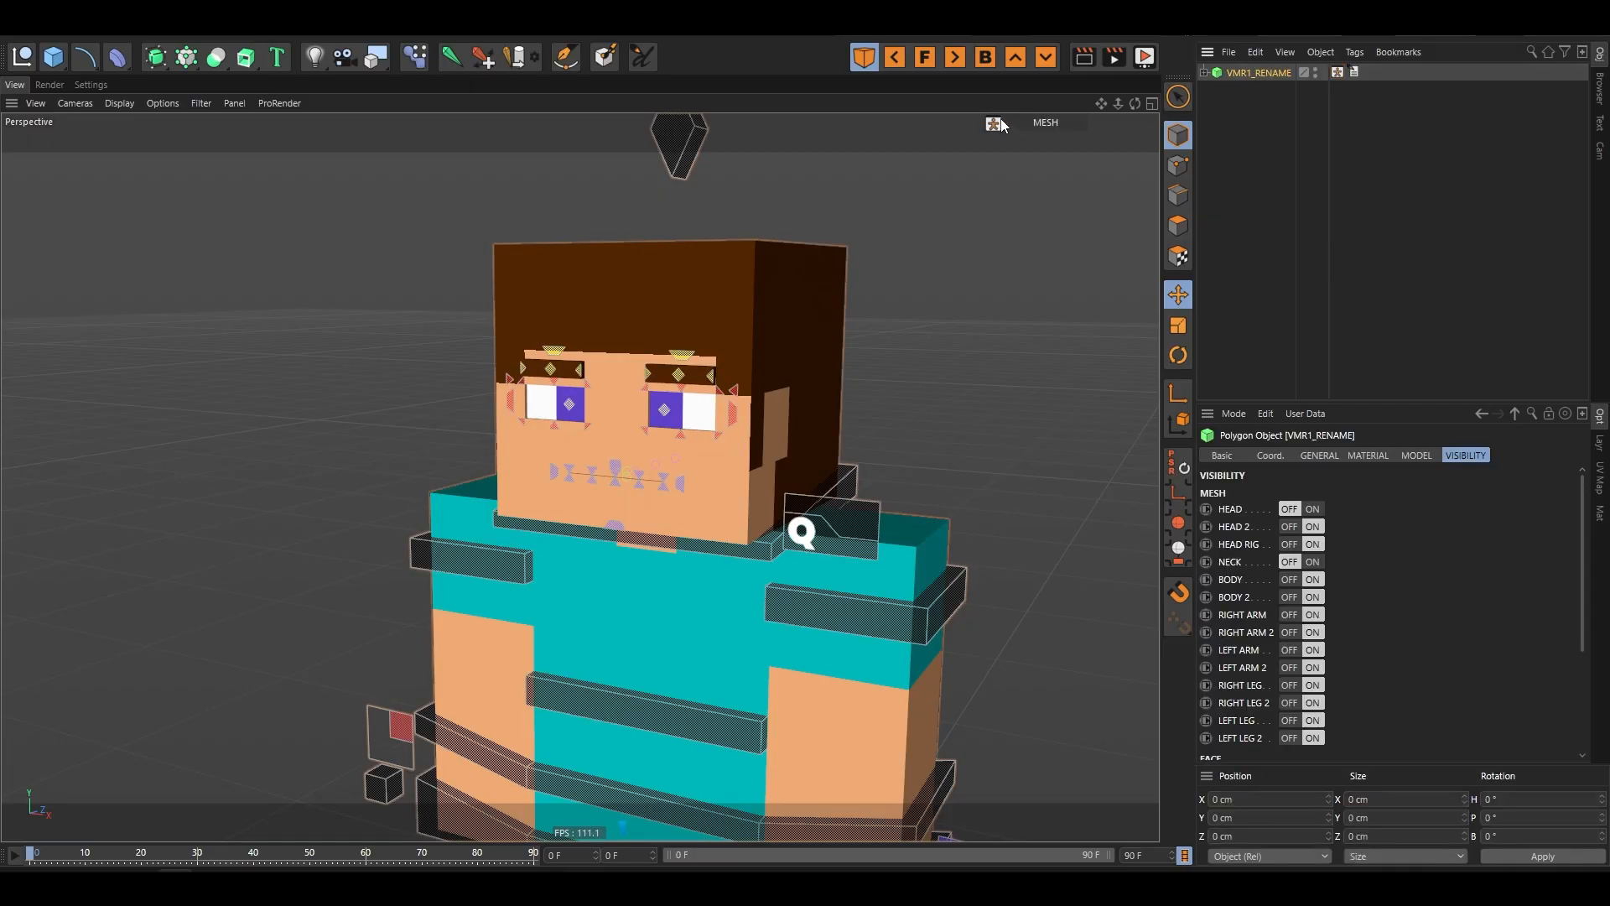
click(1358, 178)
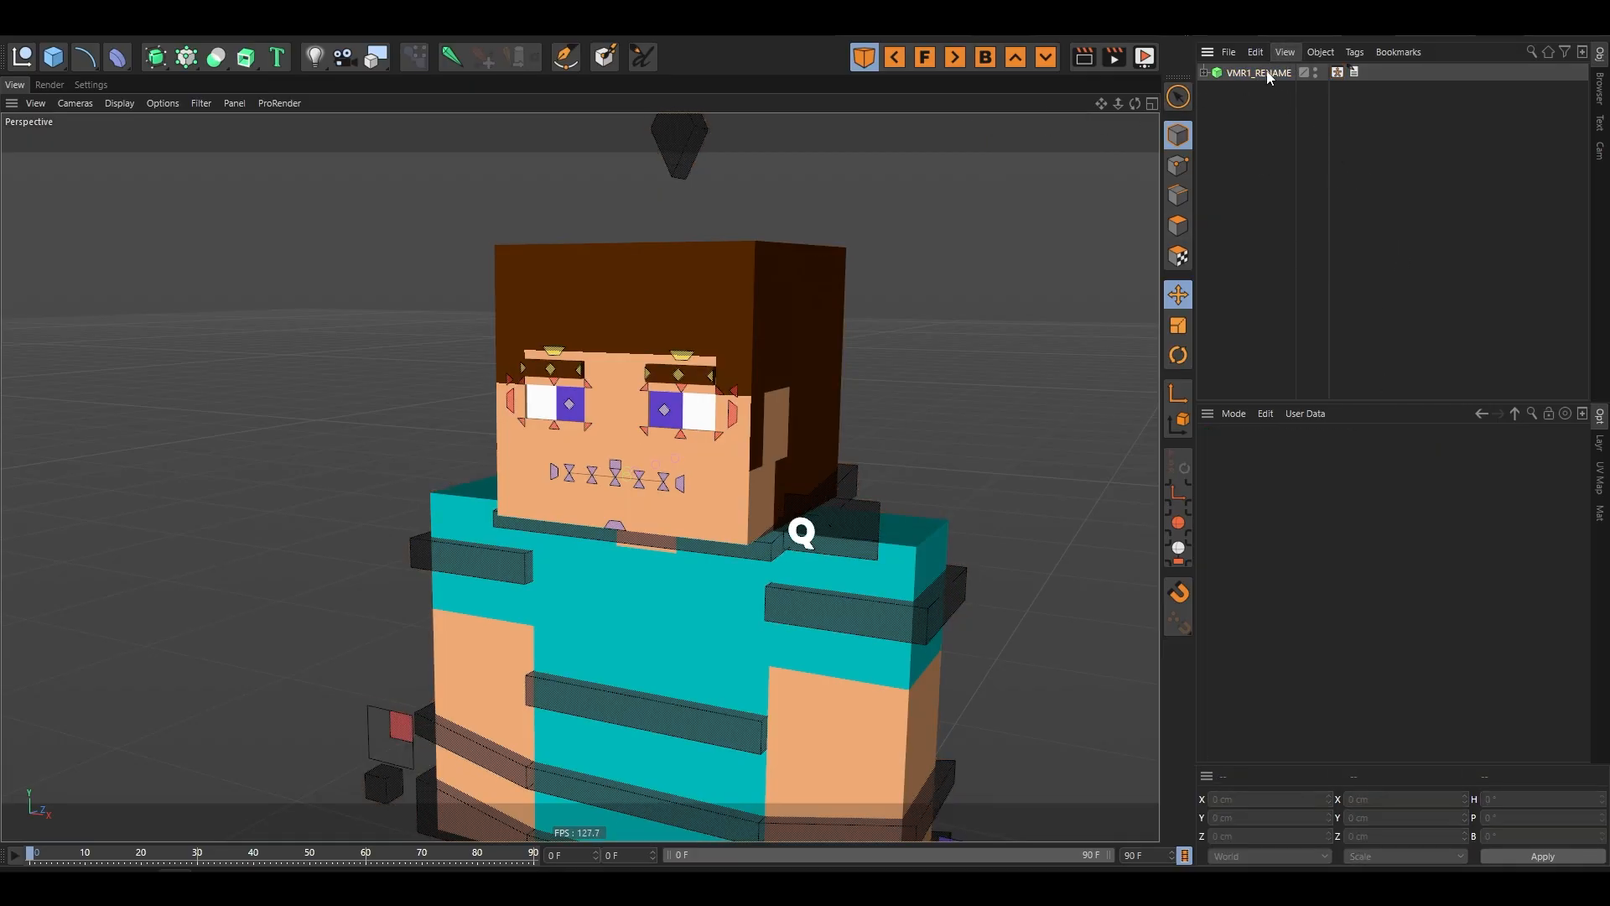
click(1269, 74)
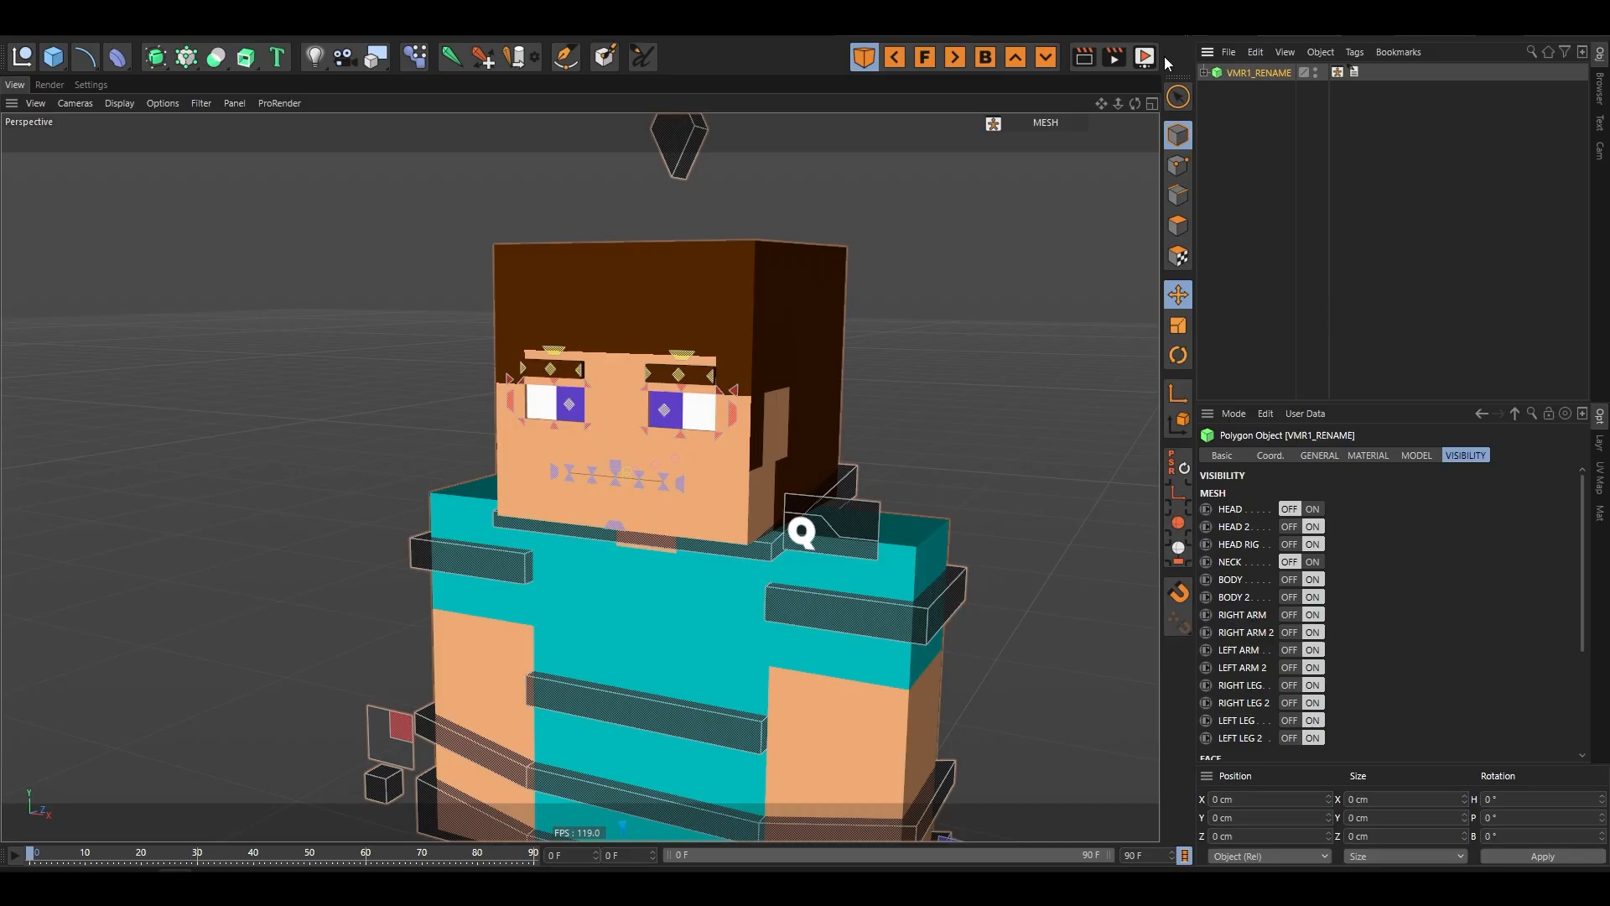
click(994, 126)
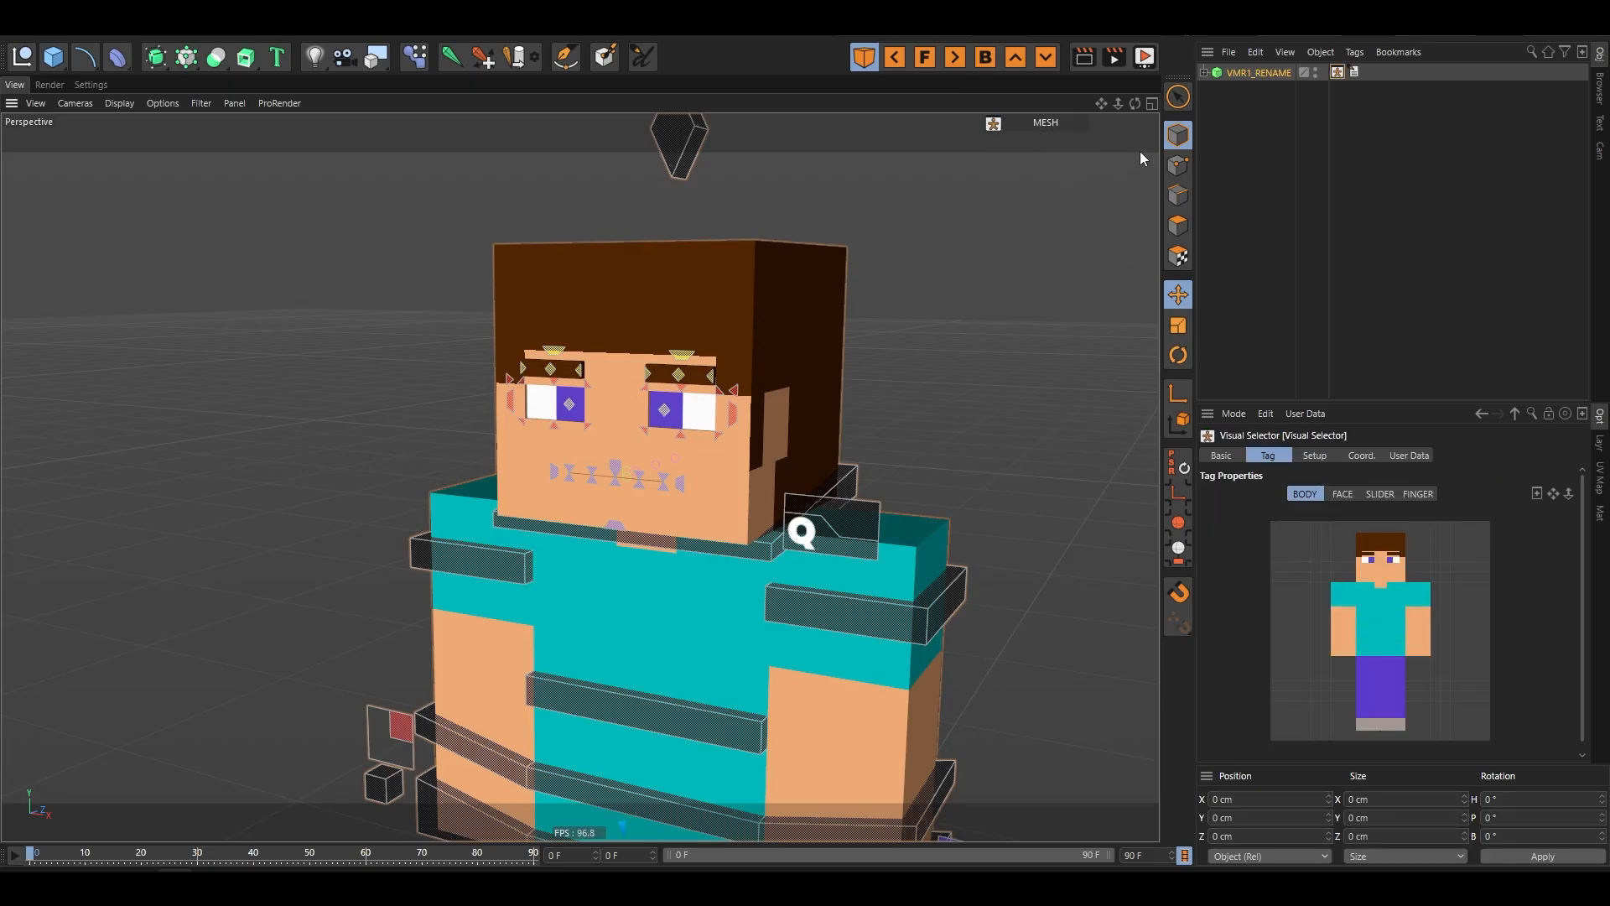
drag(1135, 104, 603, 478)
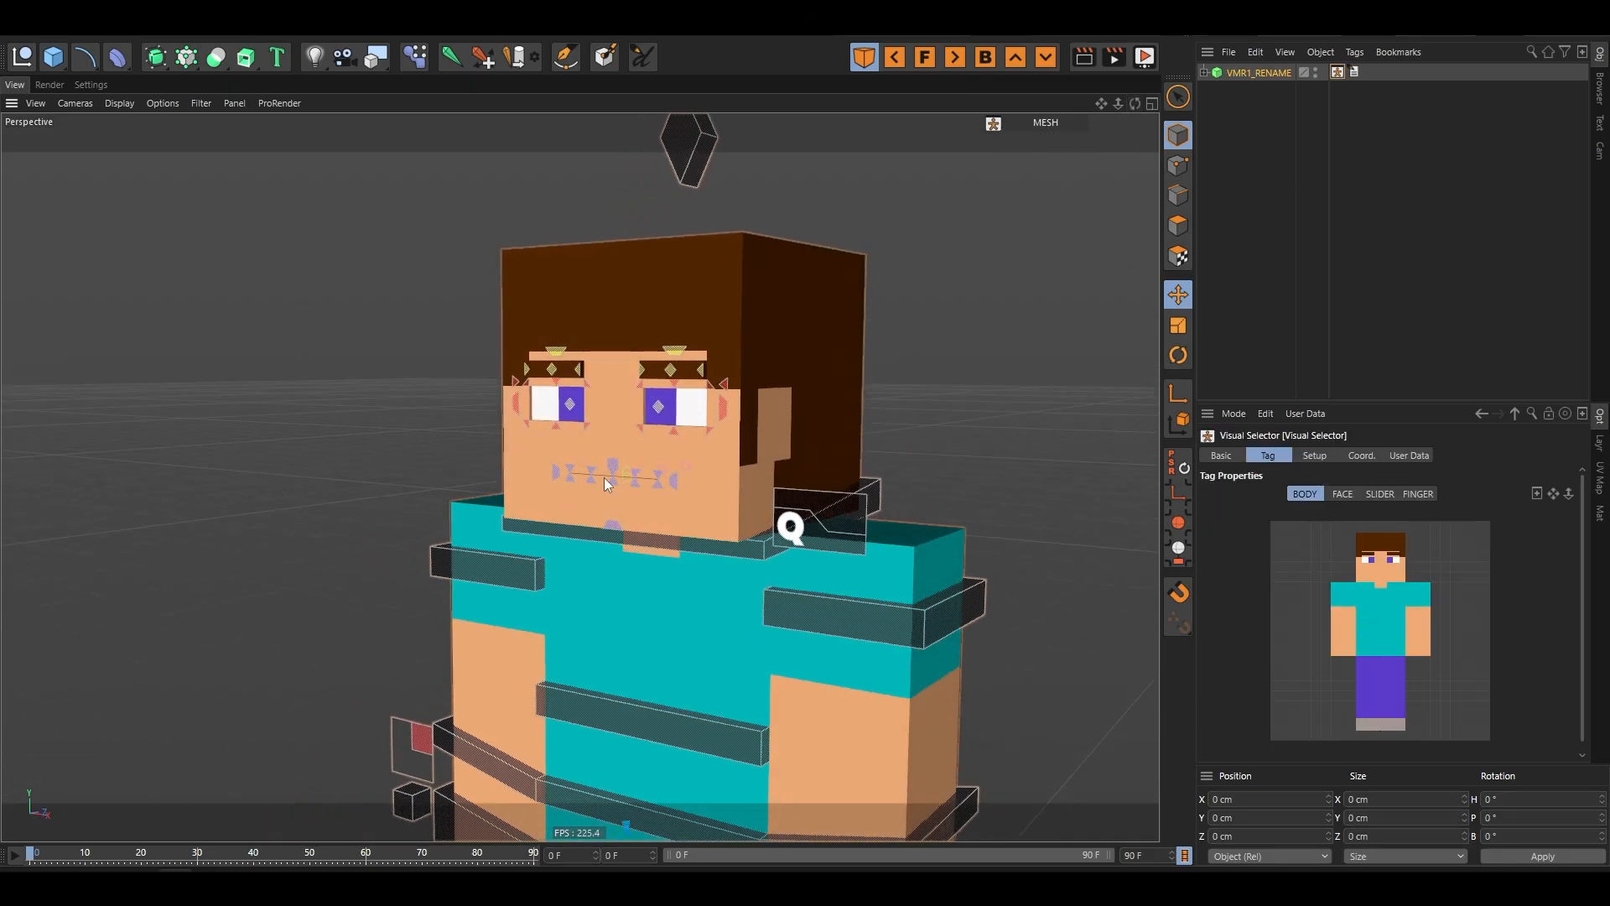
- Try placing a 200 cm cube beside the character and delete it
scroll(603, 476, down, 5)
click(53, 57)
click(126, 76)
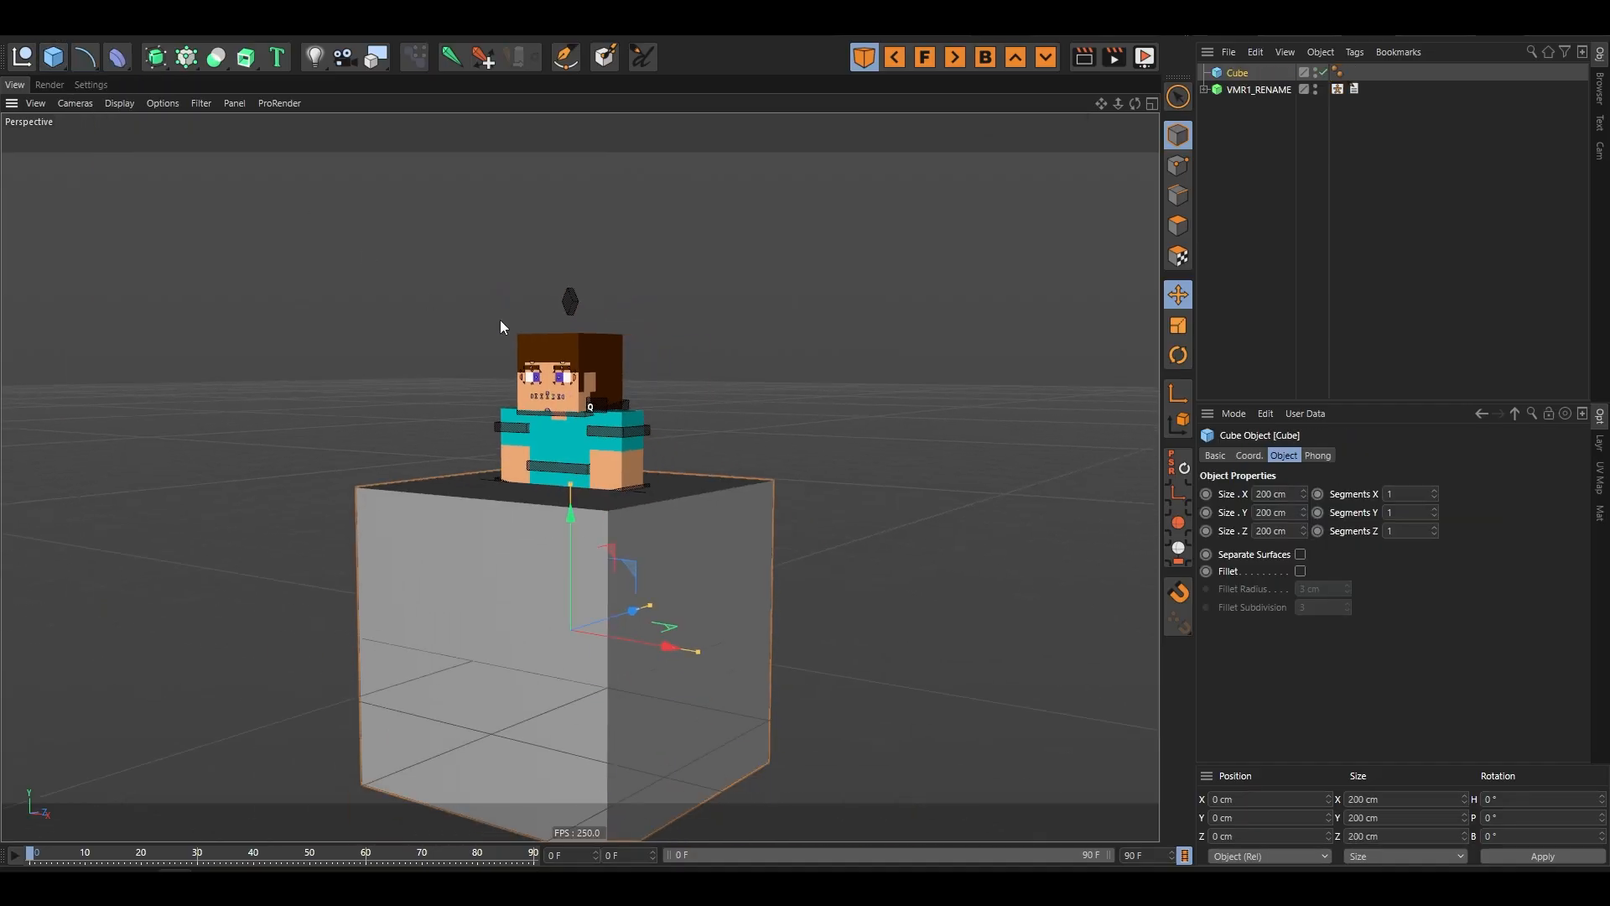
scroll(500, 319, down, 4)
alt+drag(876, 464, 582, 471)
drag(752, 471, 606, 361)
alt+drag(608, 456, 866, 421)
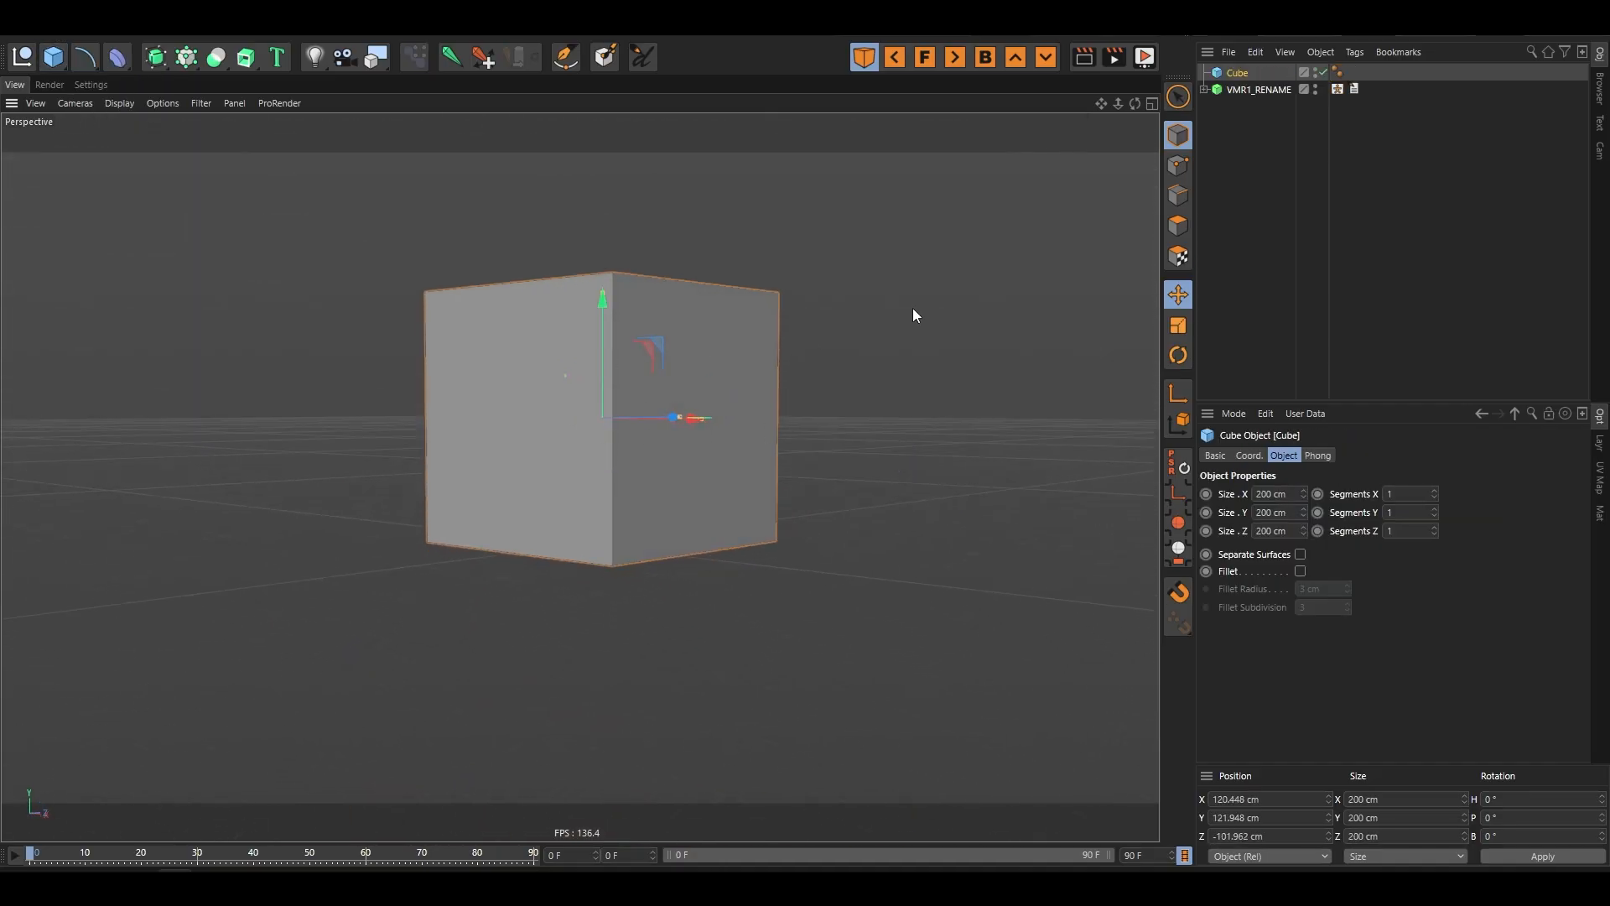
key(Delete)
scroll(486, 291, up, 3)
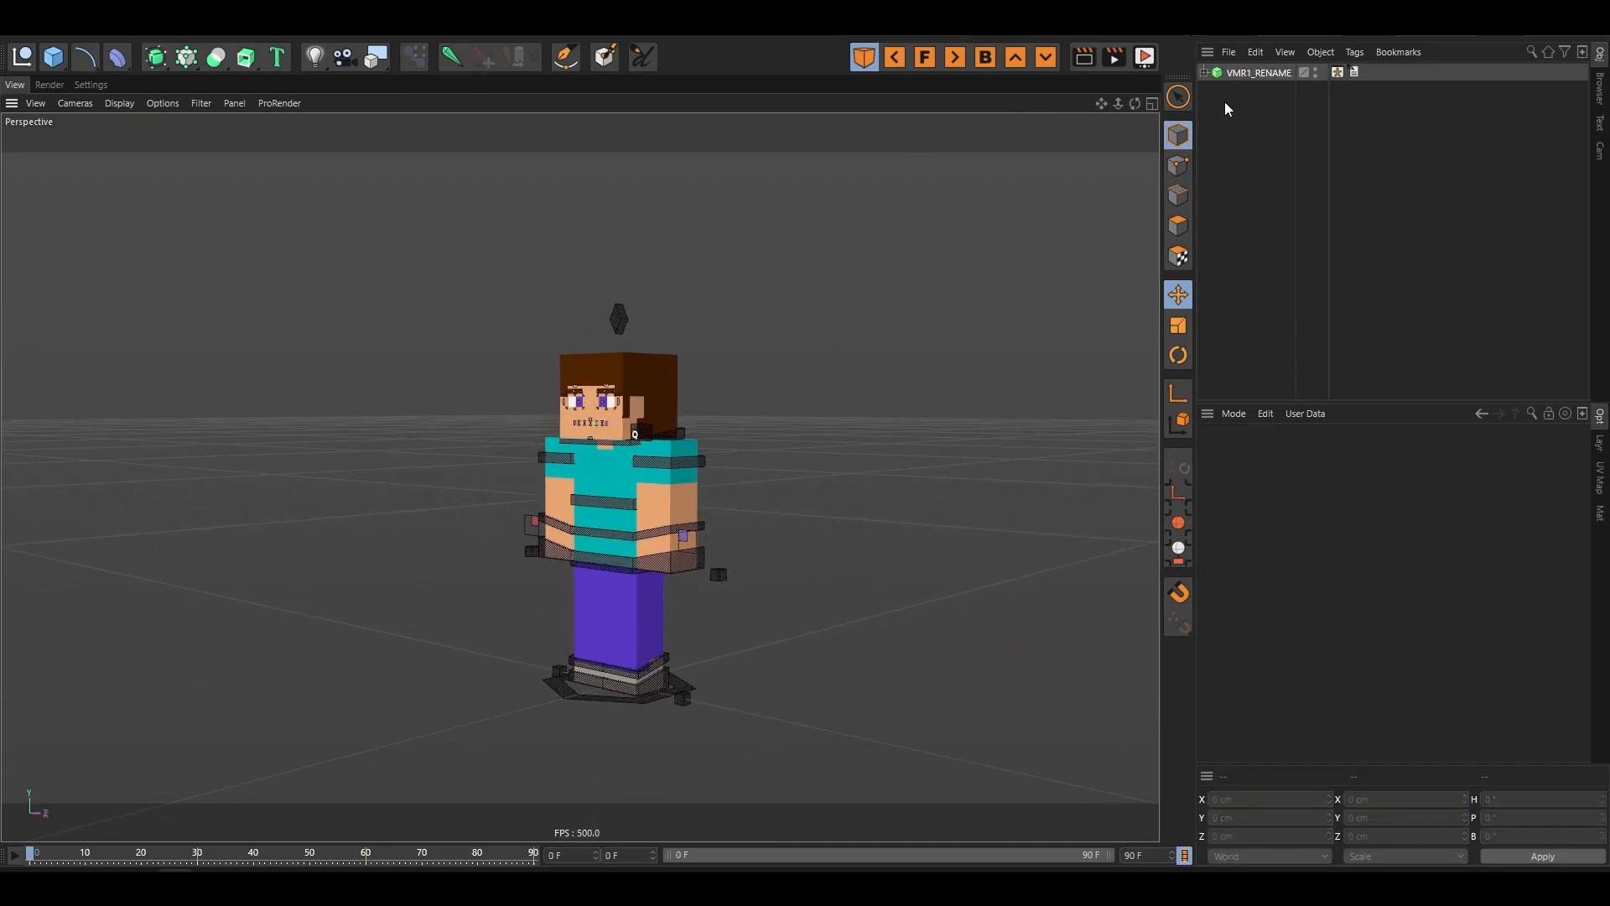
- Reopen the Visual Selector for VMR1_RENAME and face the character from the front
click(1239, 73)
click(993, 124)
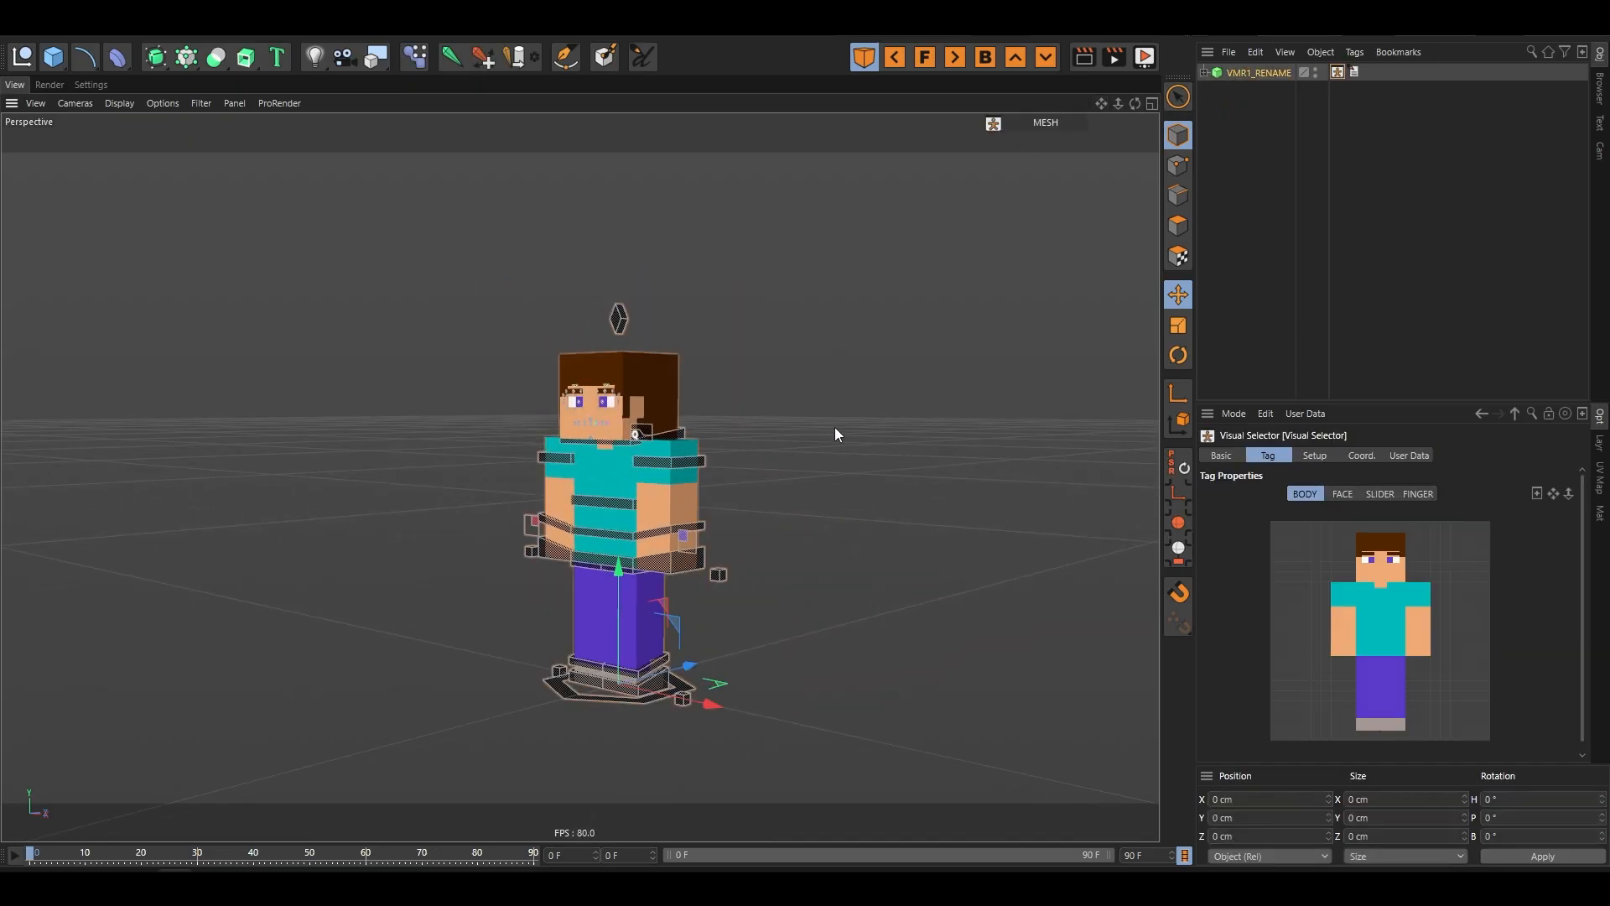
scroll(610, 423, up, 5)
alt+drag(649, 400, 705, 449)
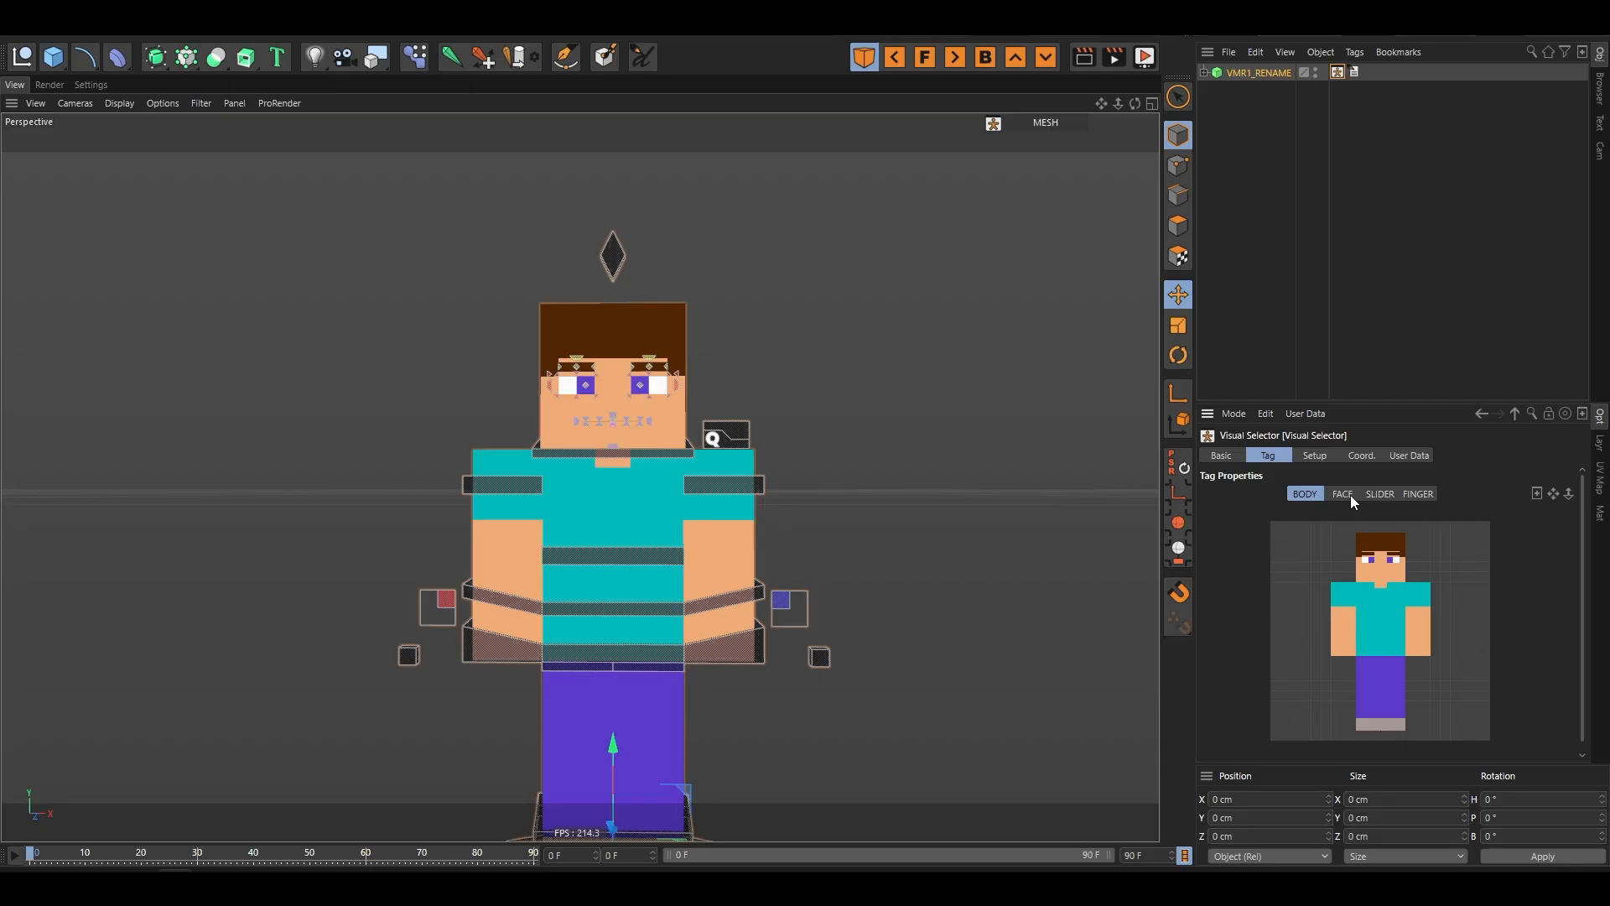
- Use the Visual Selector's body picture to pick the diamond controller above the head, and the head controller at the neck
click(1379, 551)
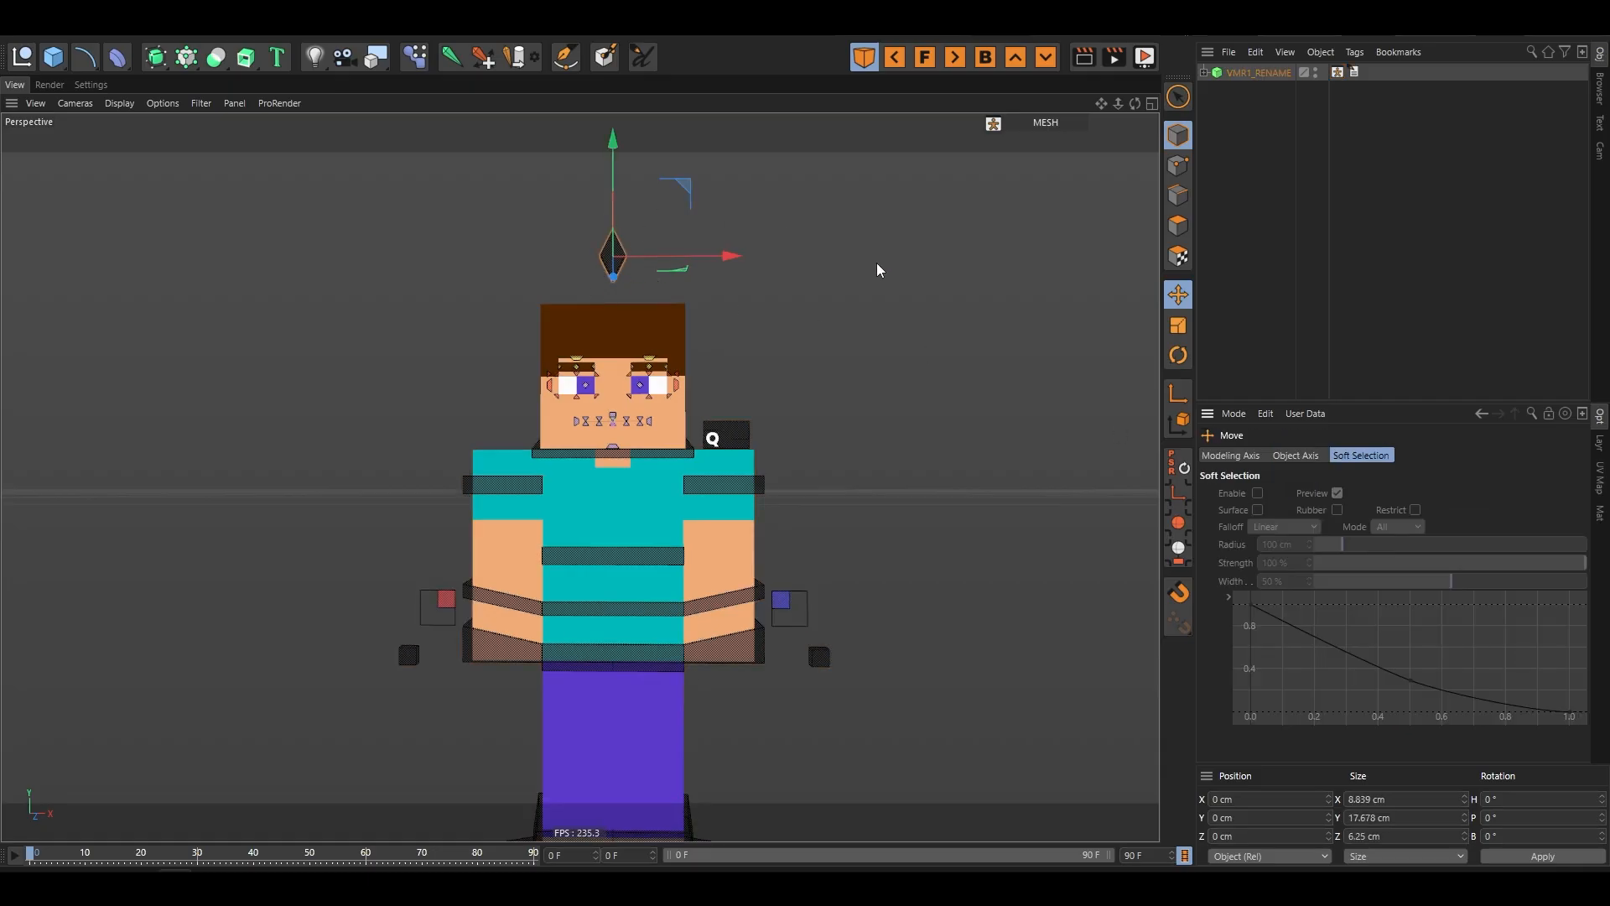
click(1340, 73)
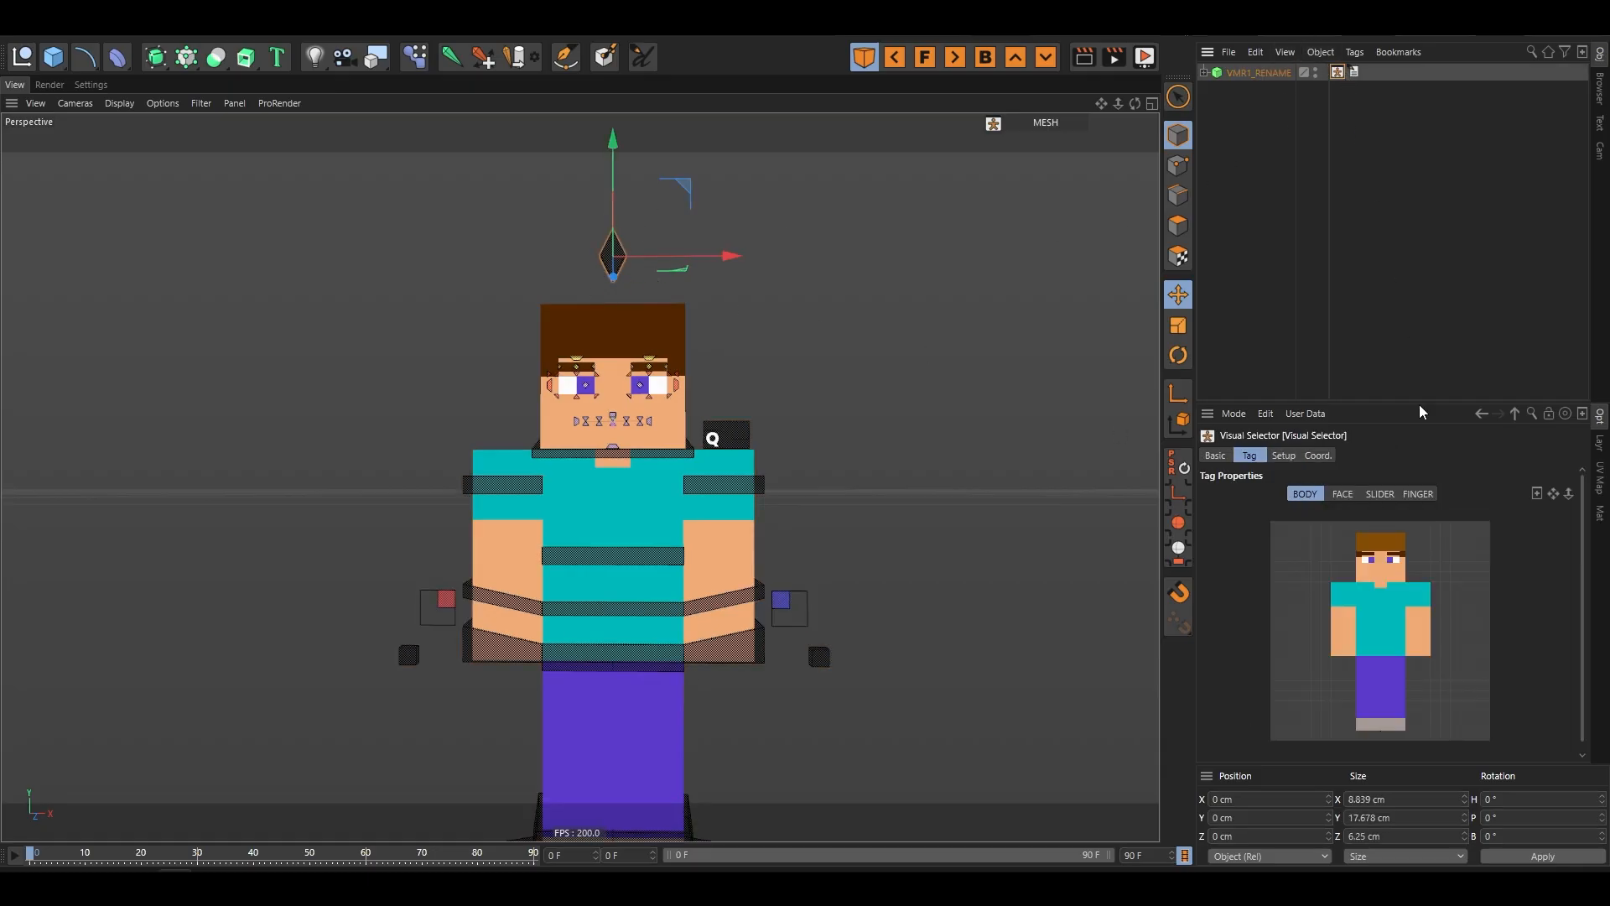
click(1387, 566)
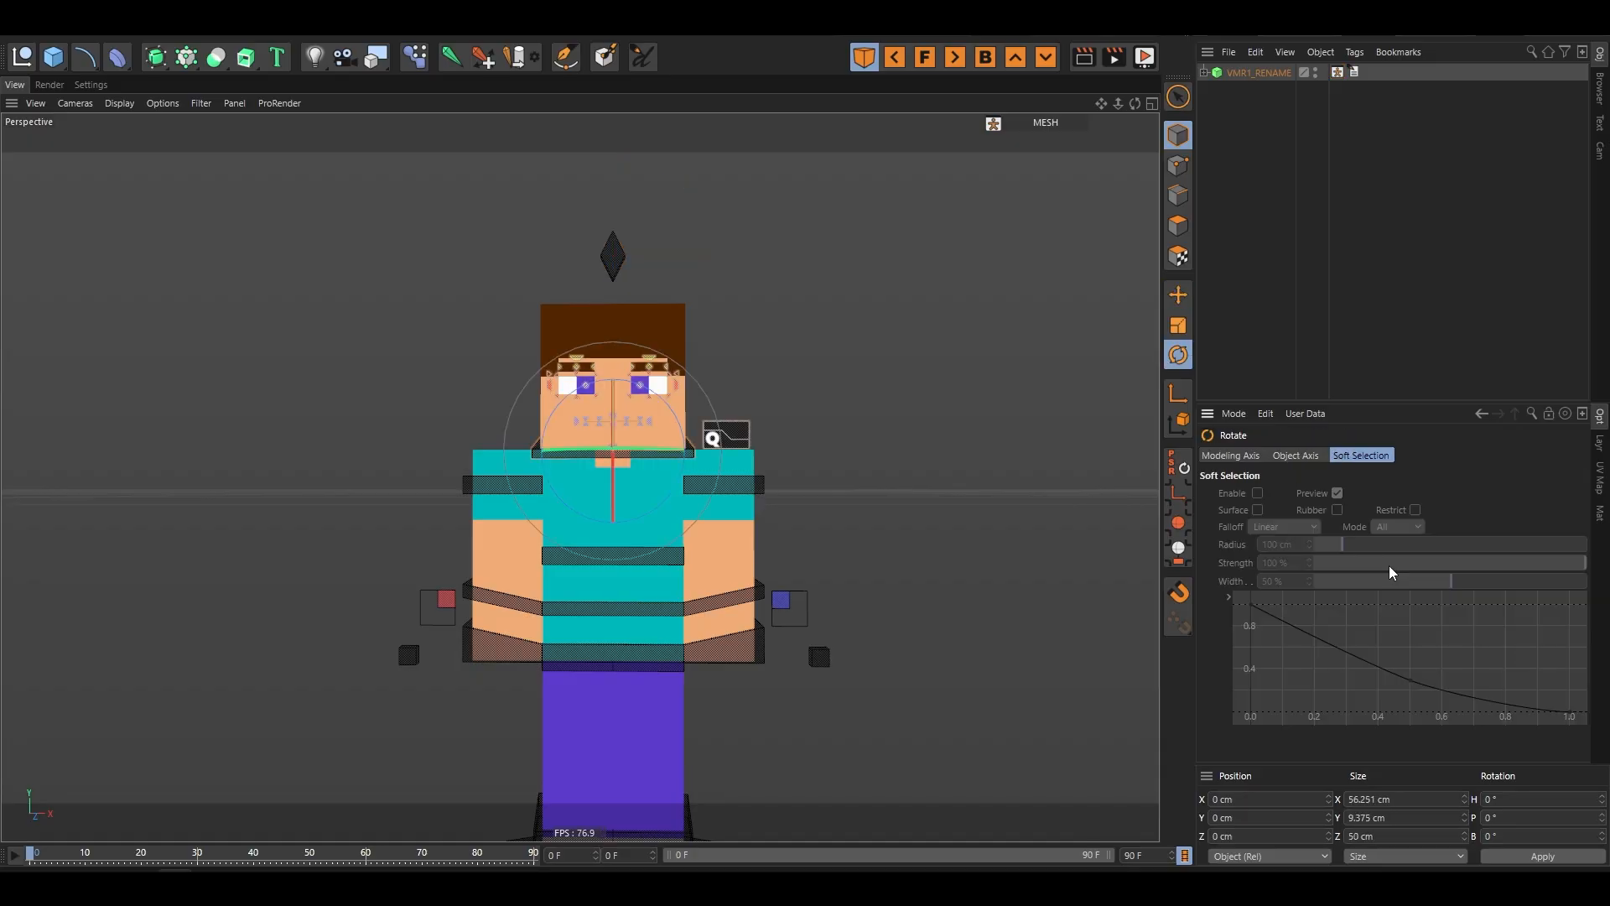
- Use the Visual Selector's body picture to pick the character's right foot controller and activate the Move tool
click(1337, 73)
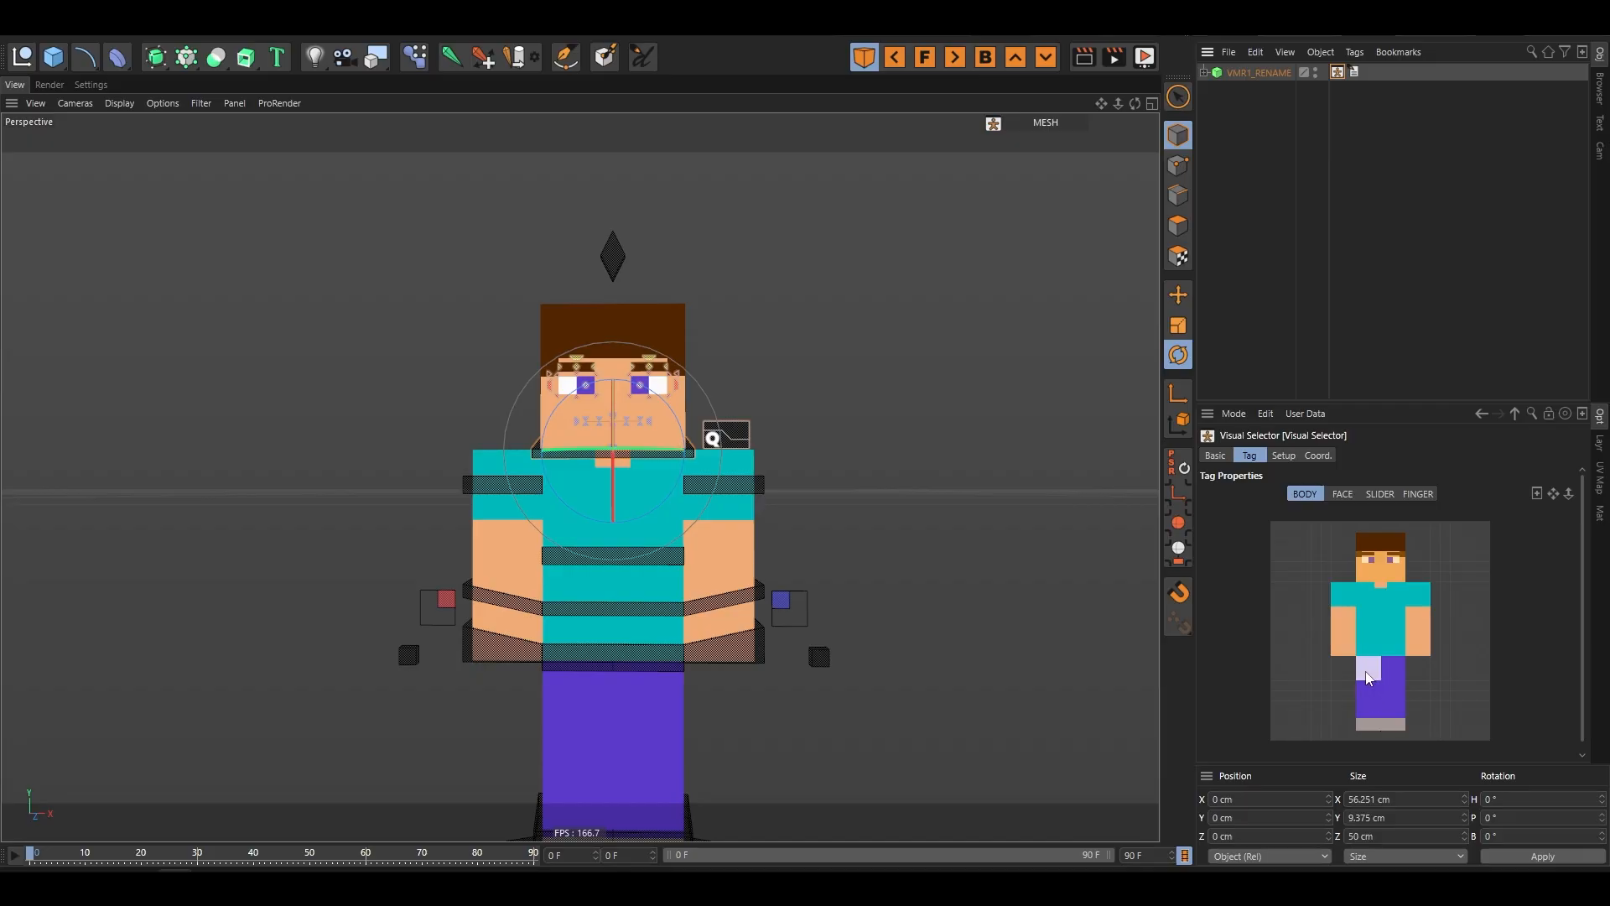
click(1378, 729)
key(e)
scroll(800, 483, down, 5)
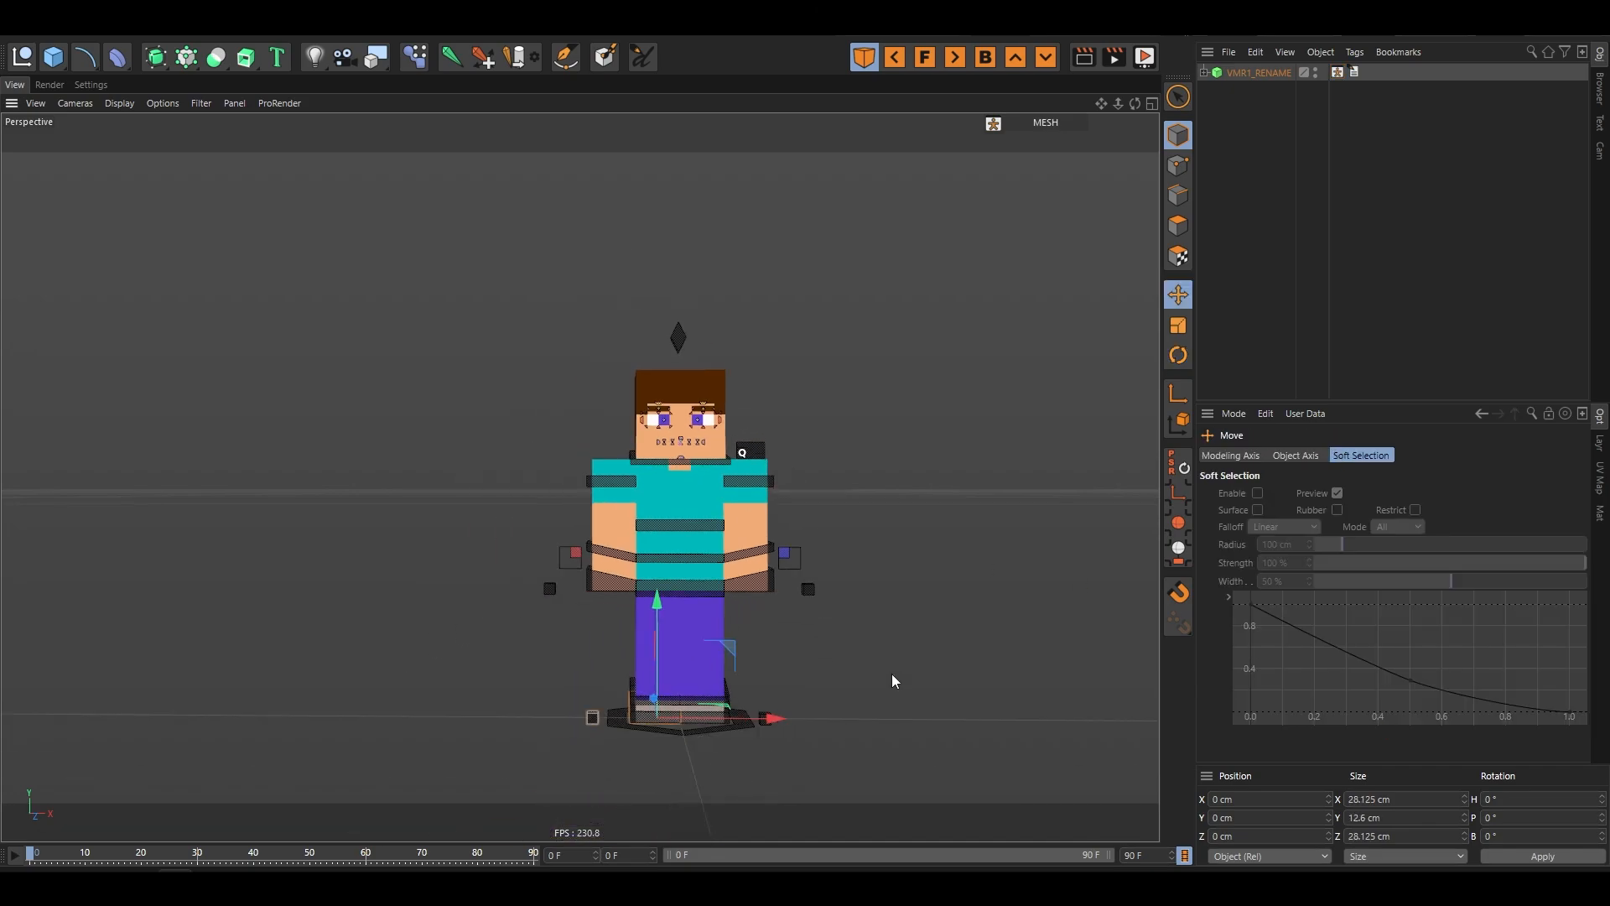
drag(893, 672, 871, 617)
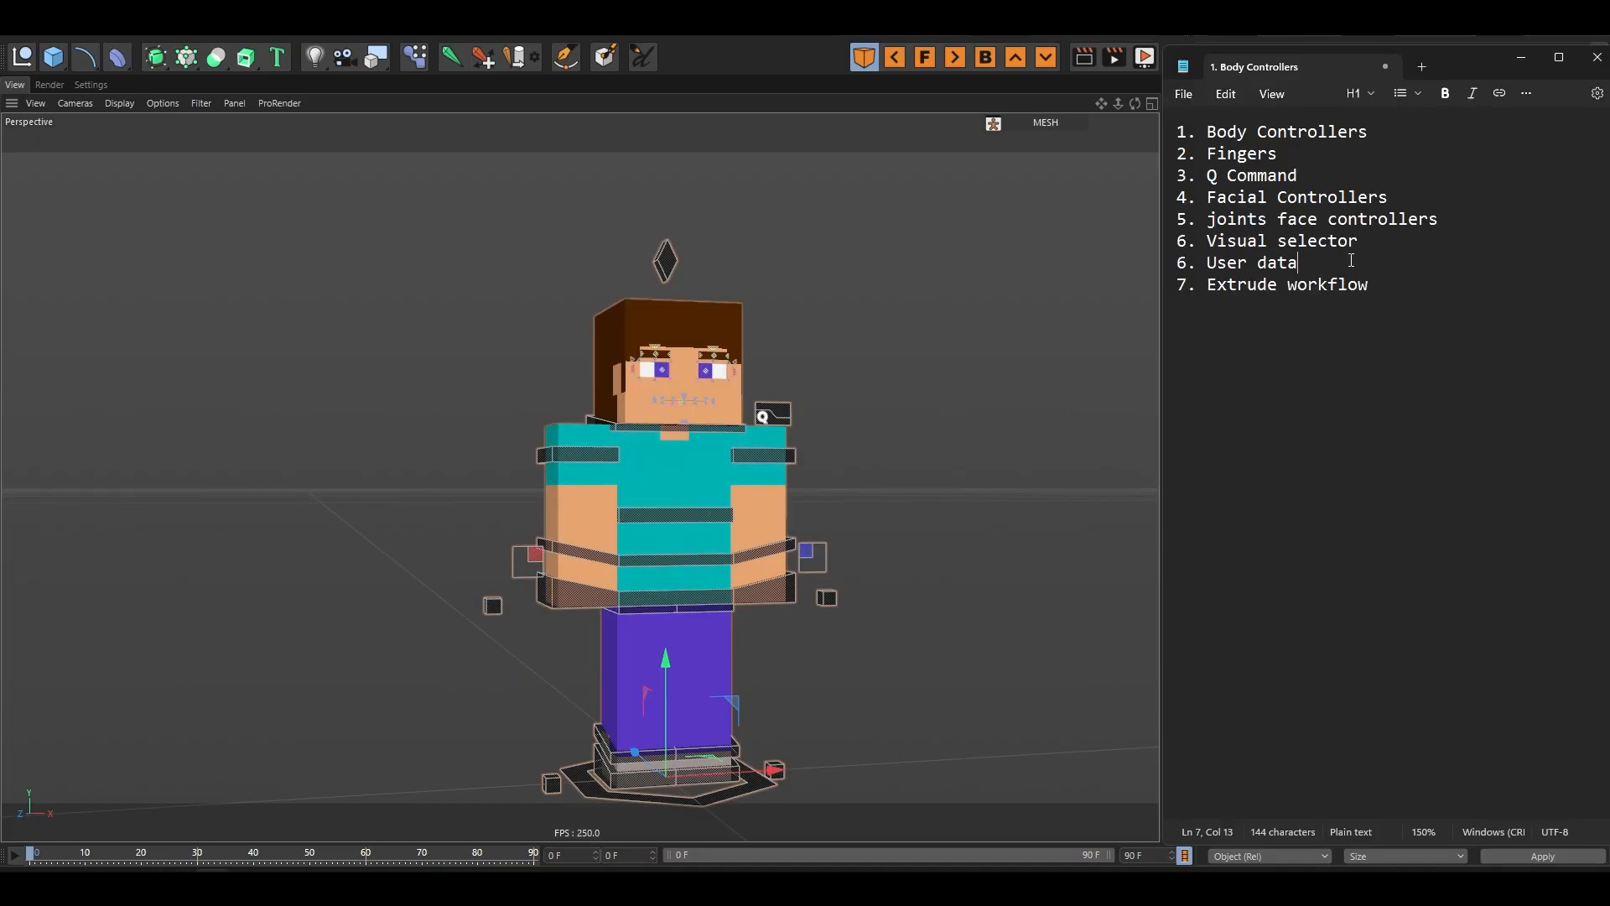
- Put the notes window away and display only the GENERAL user data of VMR1_RENAME
mouse_move(1390, 256)
mouse_down()
mouse_move(1142, 251)
mouse_move(1375, 258)
mouse_up()
click(1523, 58)
click(1244, 72)
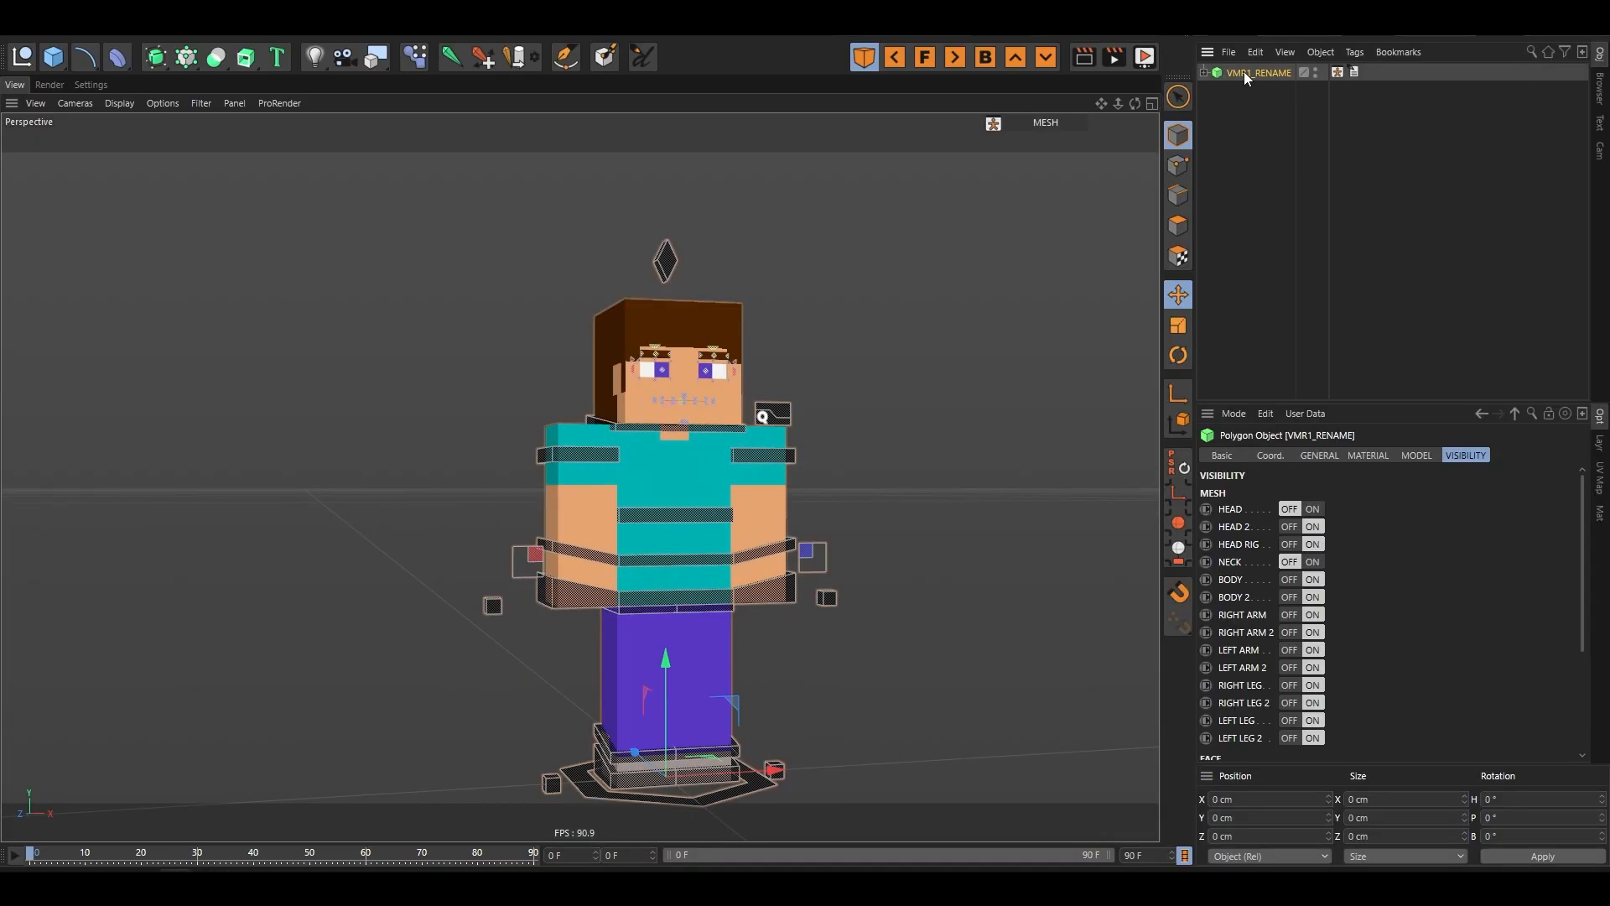
drag(1322, 455, 1462, 460)
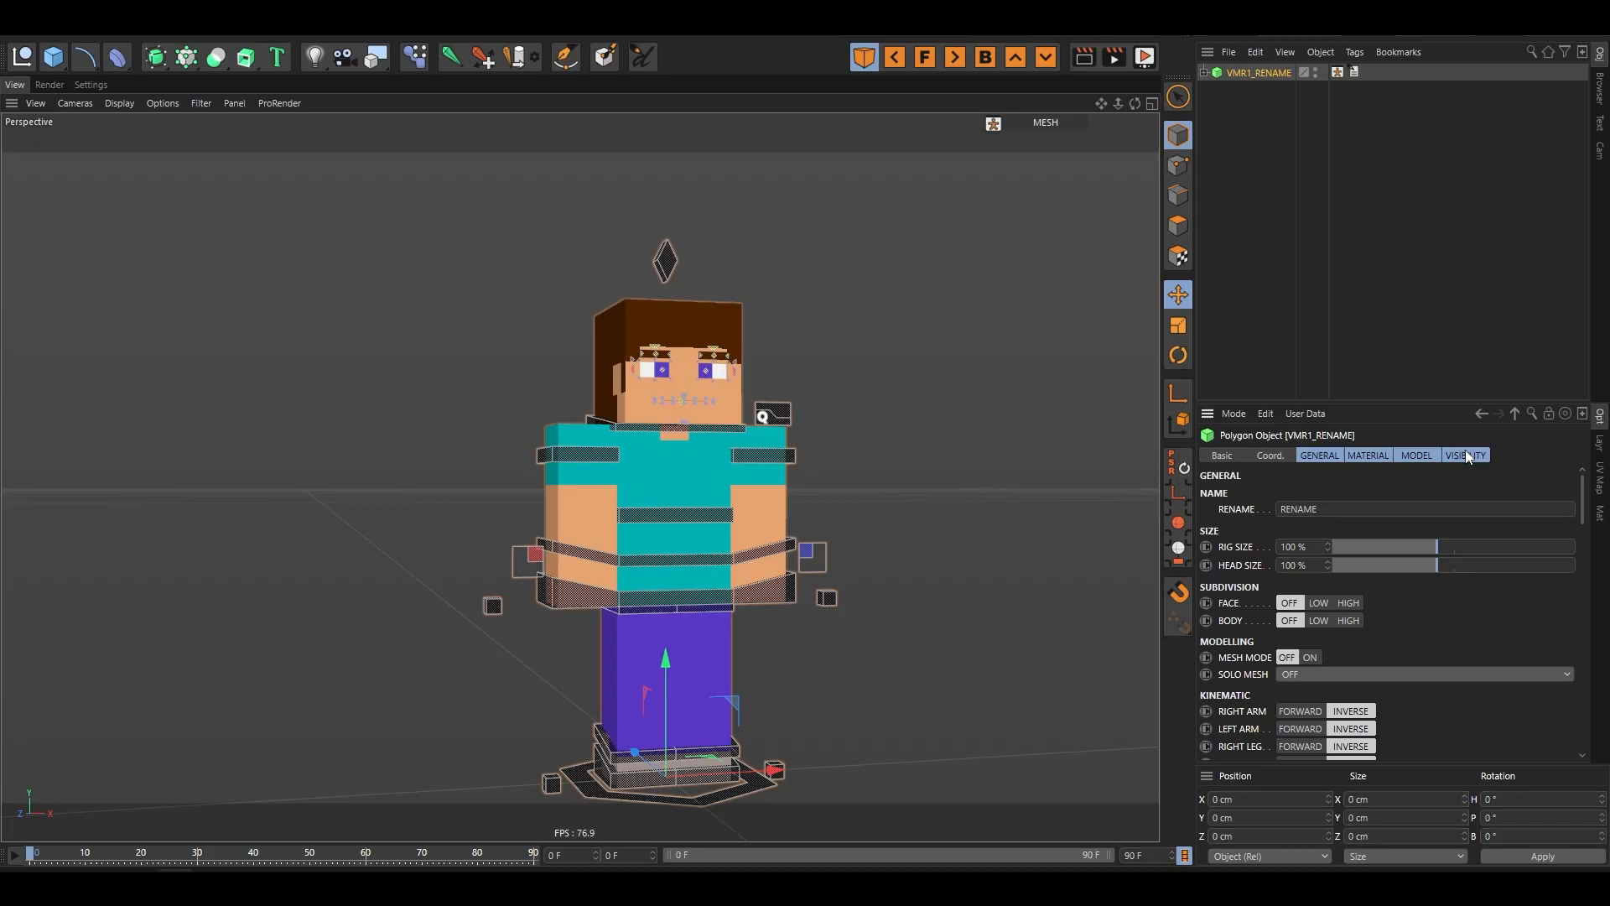
click(1317, 453)
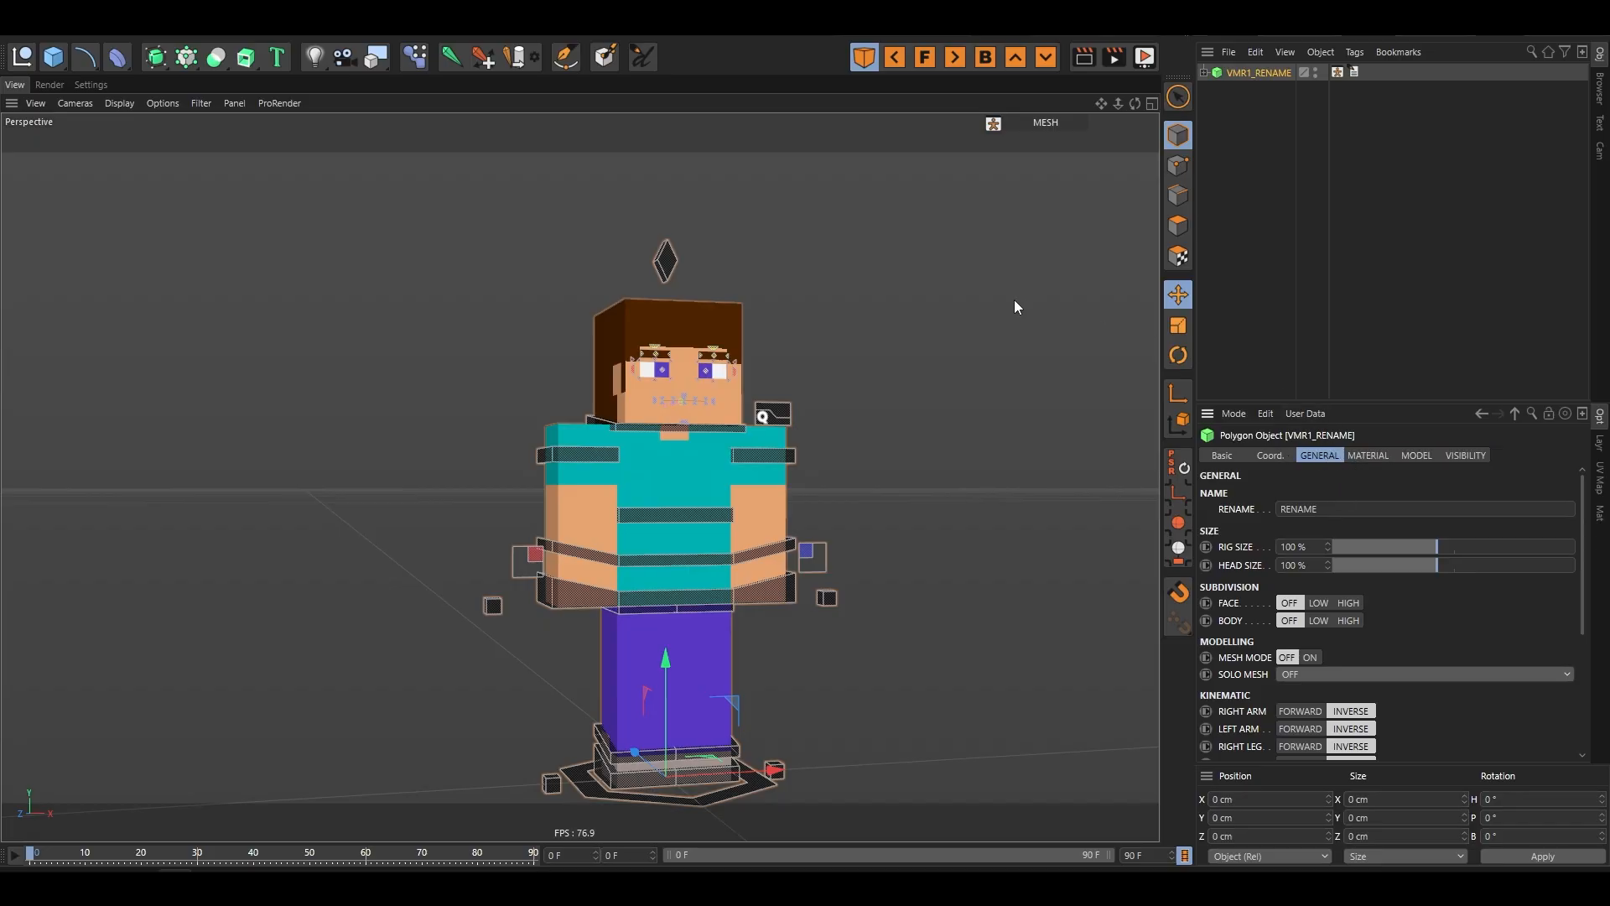
- Rename the rig to "steve" through its RENAME user data
scroll(763, 340, up, 5)
scroll(556, 416, up, 3)
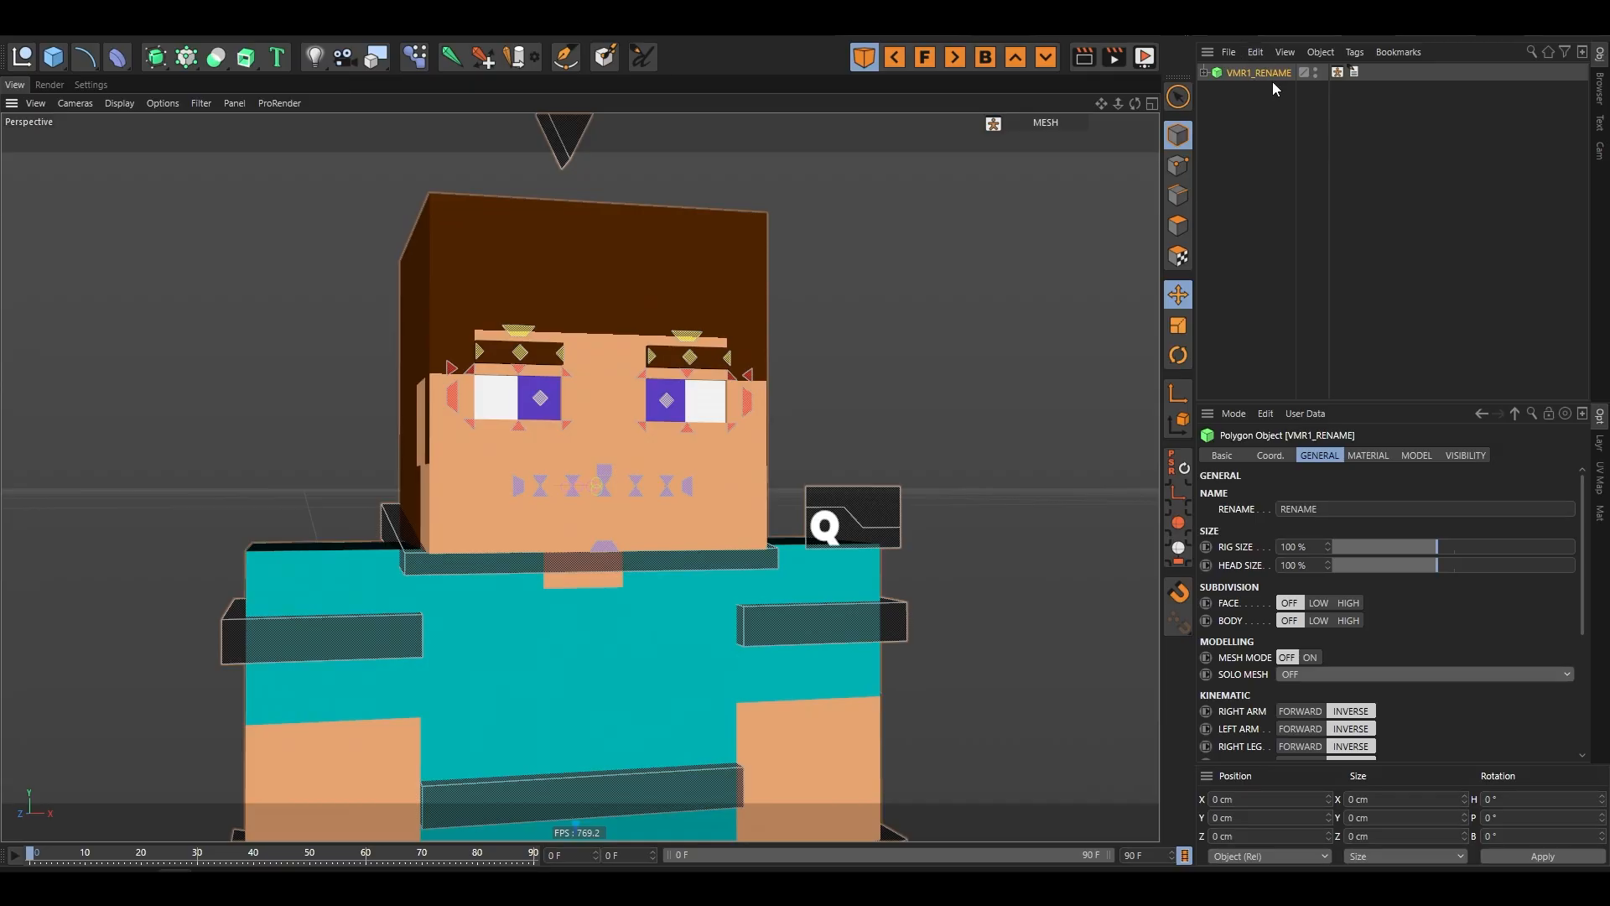
click(1352, 509)
text(steve)
key(Return)
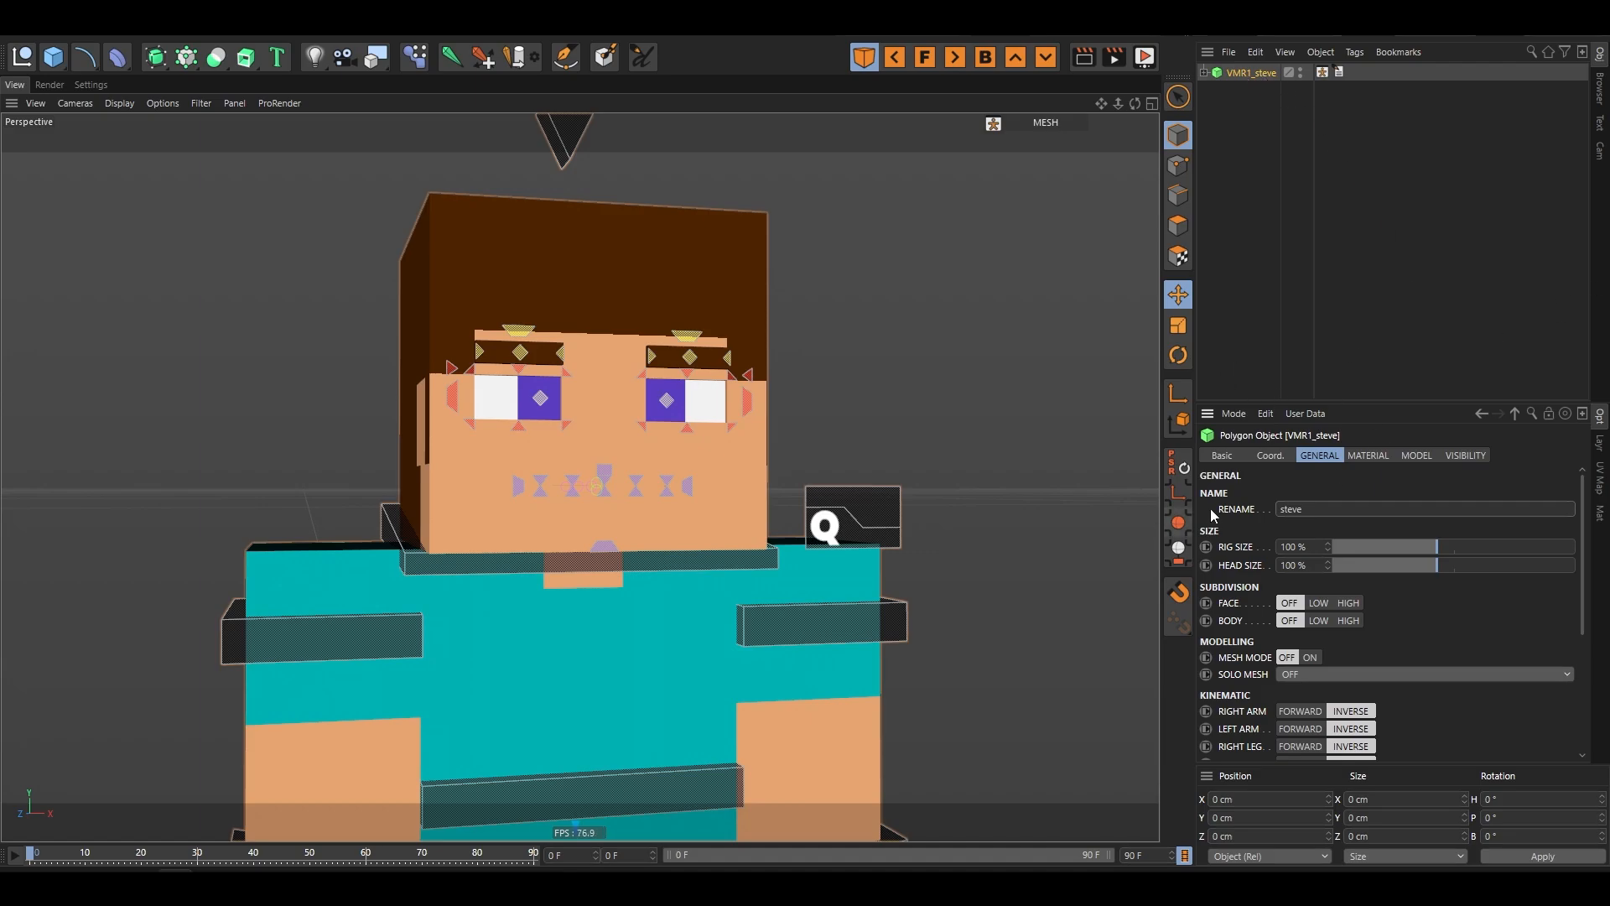
- Try a head size of 154 % on the rig and undo the change
scroll(576, 350, down, 7)
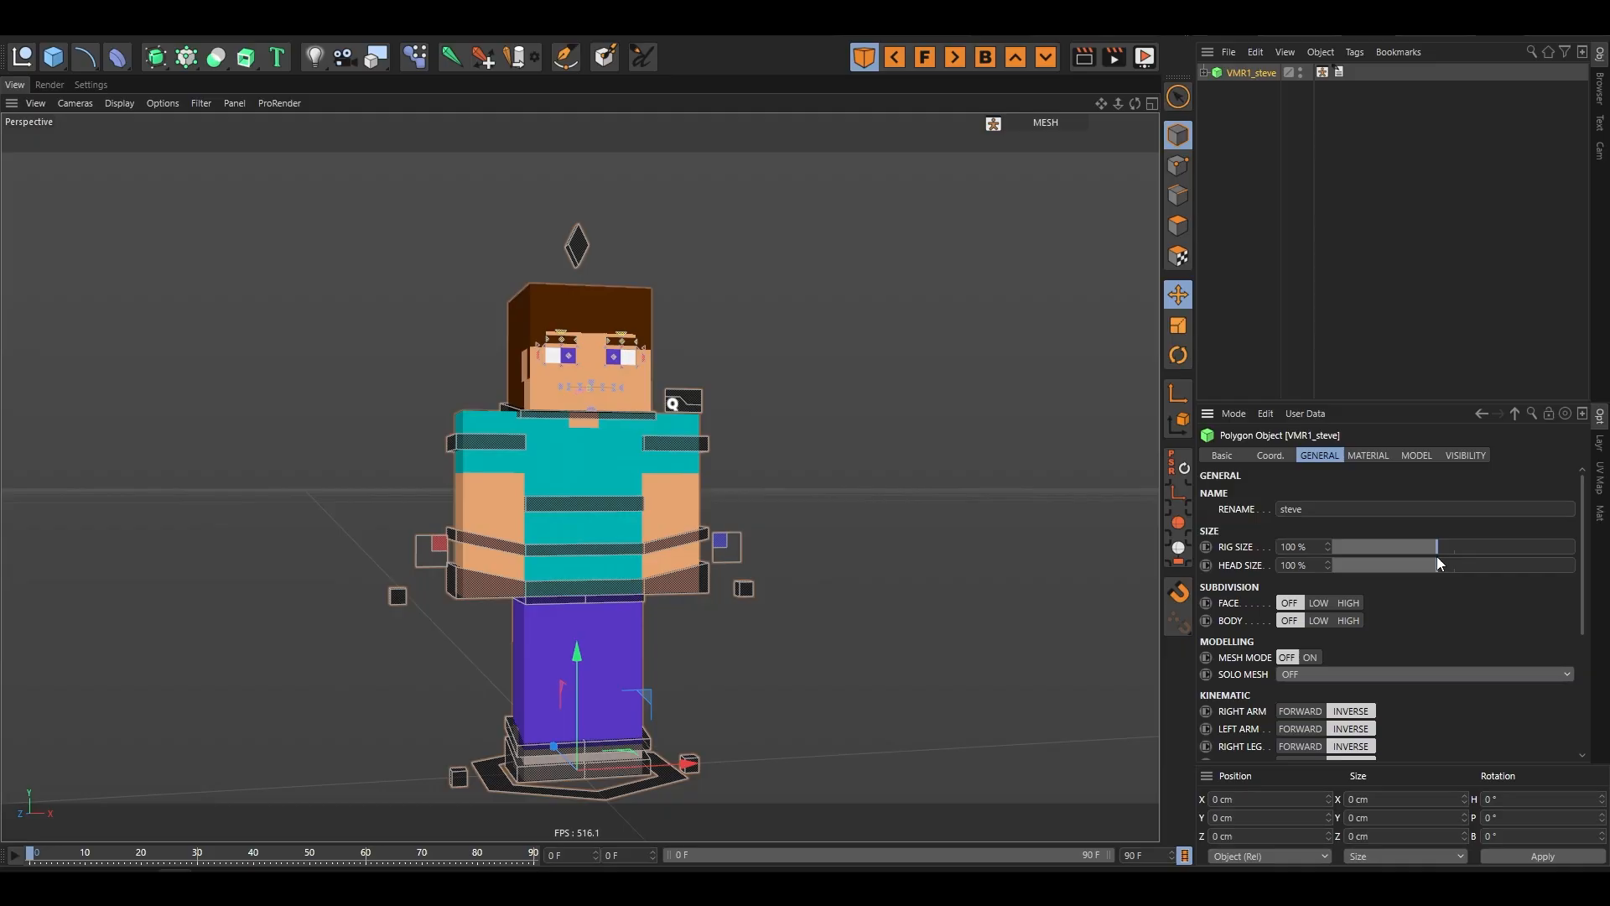
drag(1437, 552, 1513, 567)
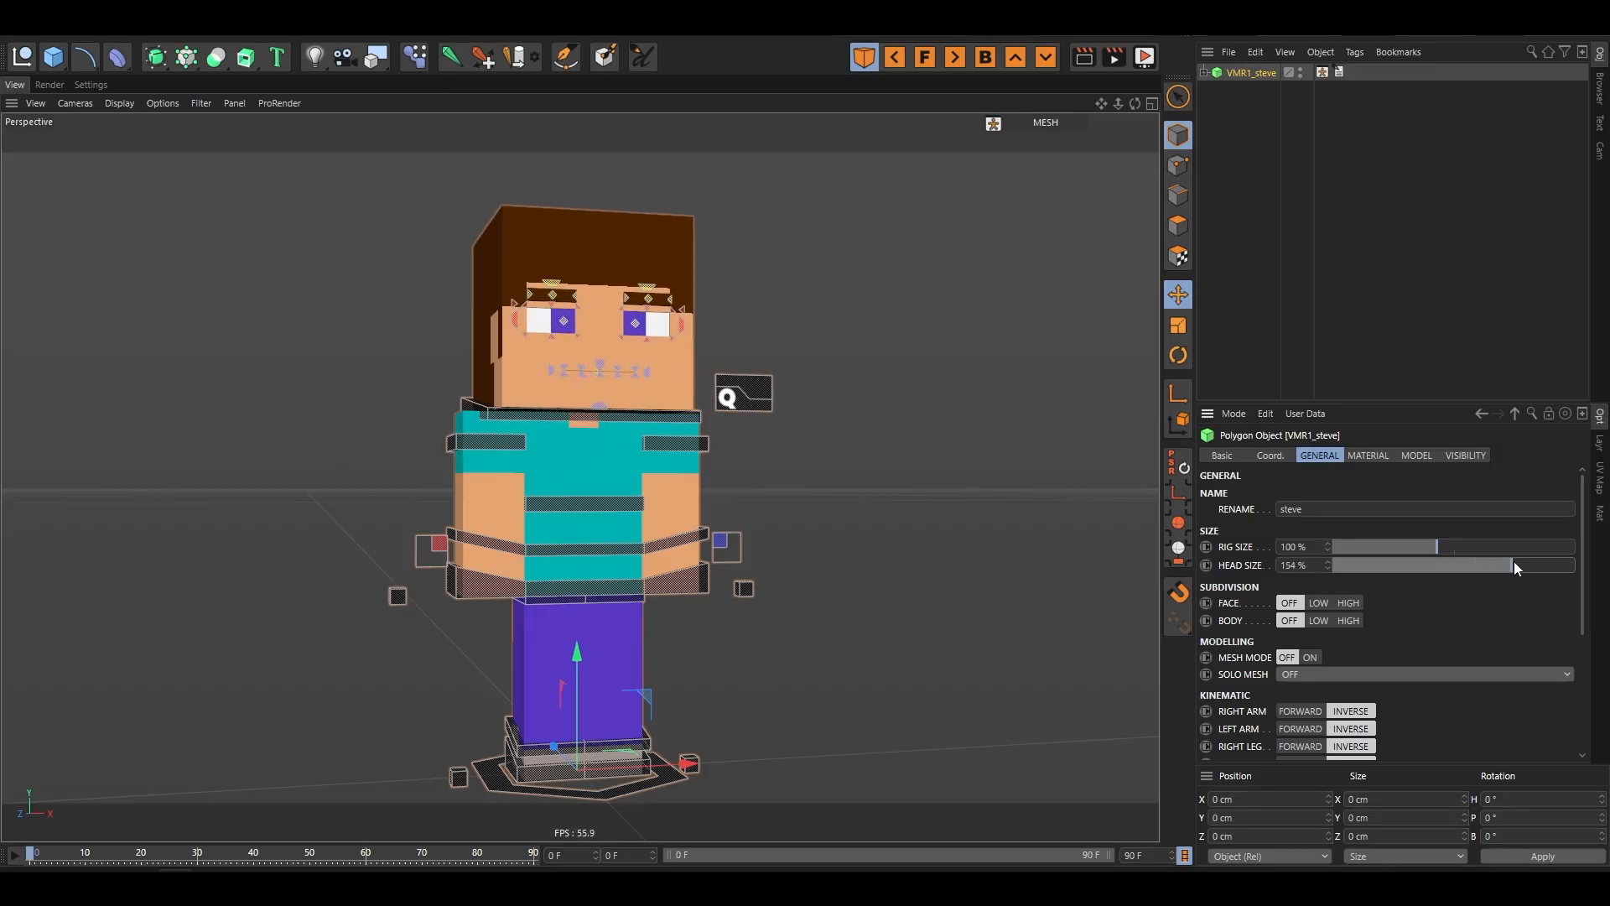
key(ctrl+z)
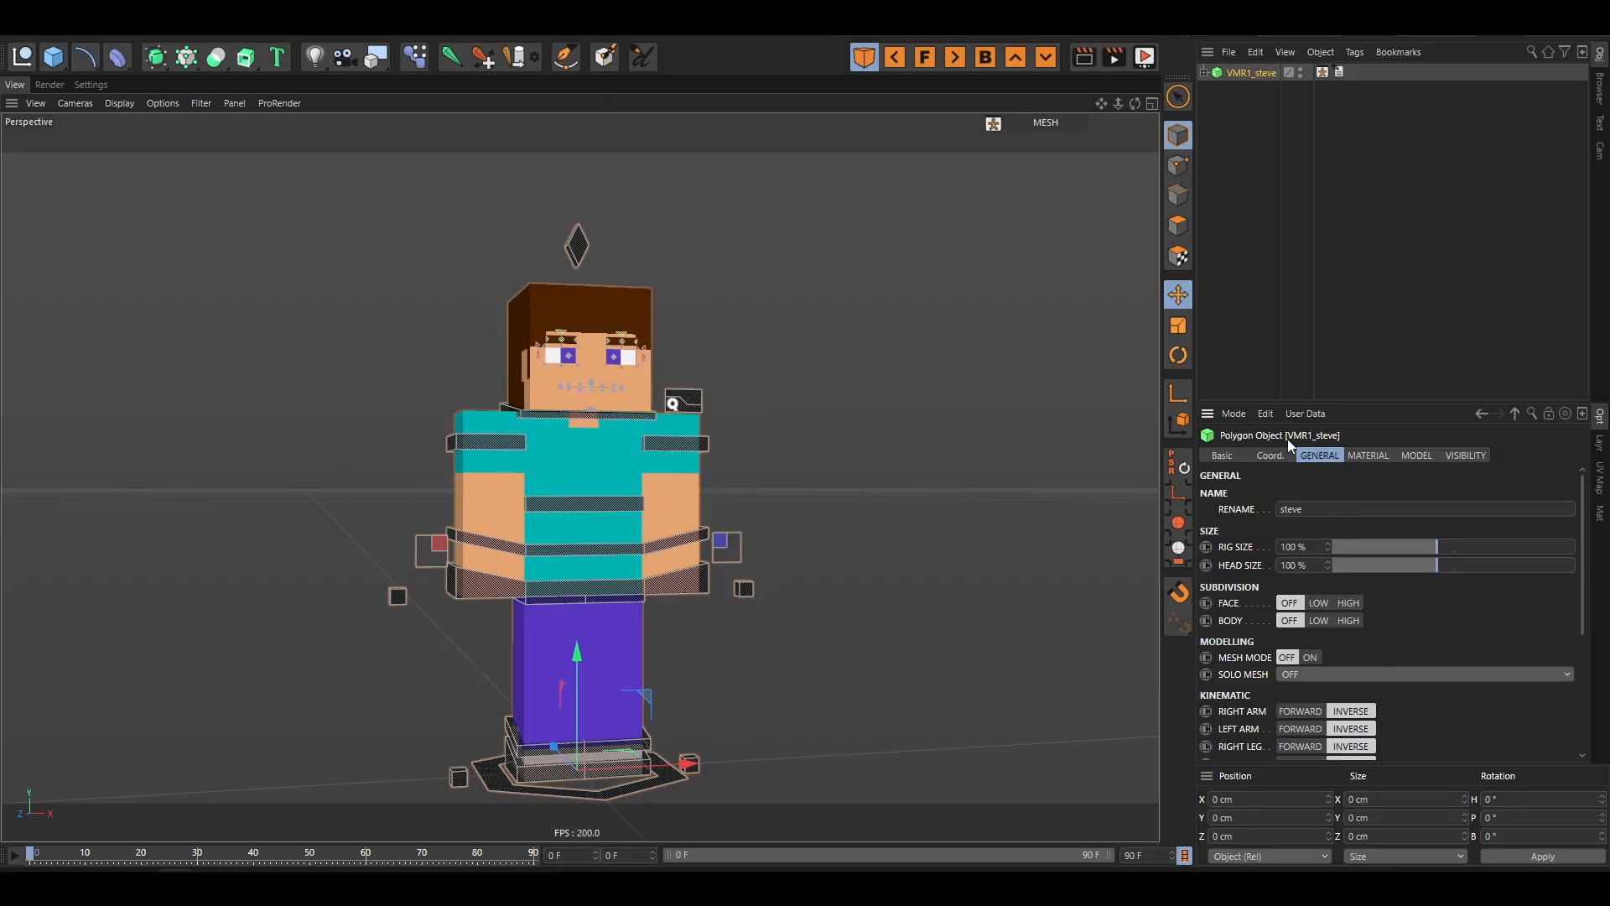
- Try LOW subdivision on the rig's face and set it to HIGH
scroll(540, 292, up, 6)
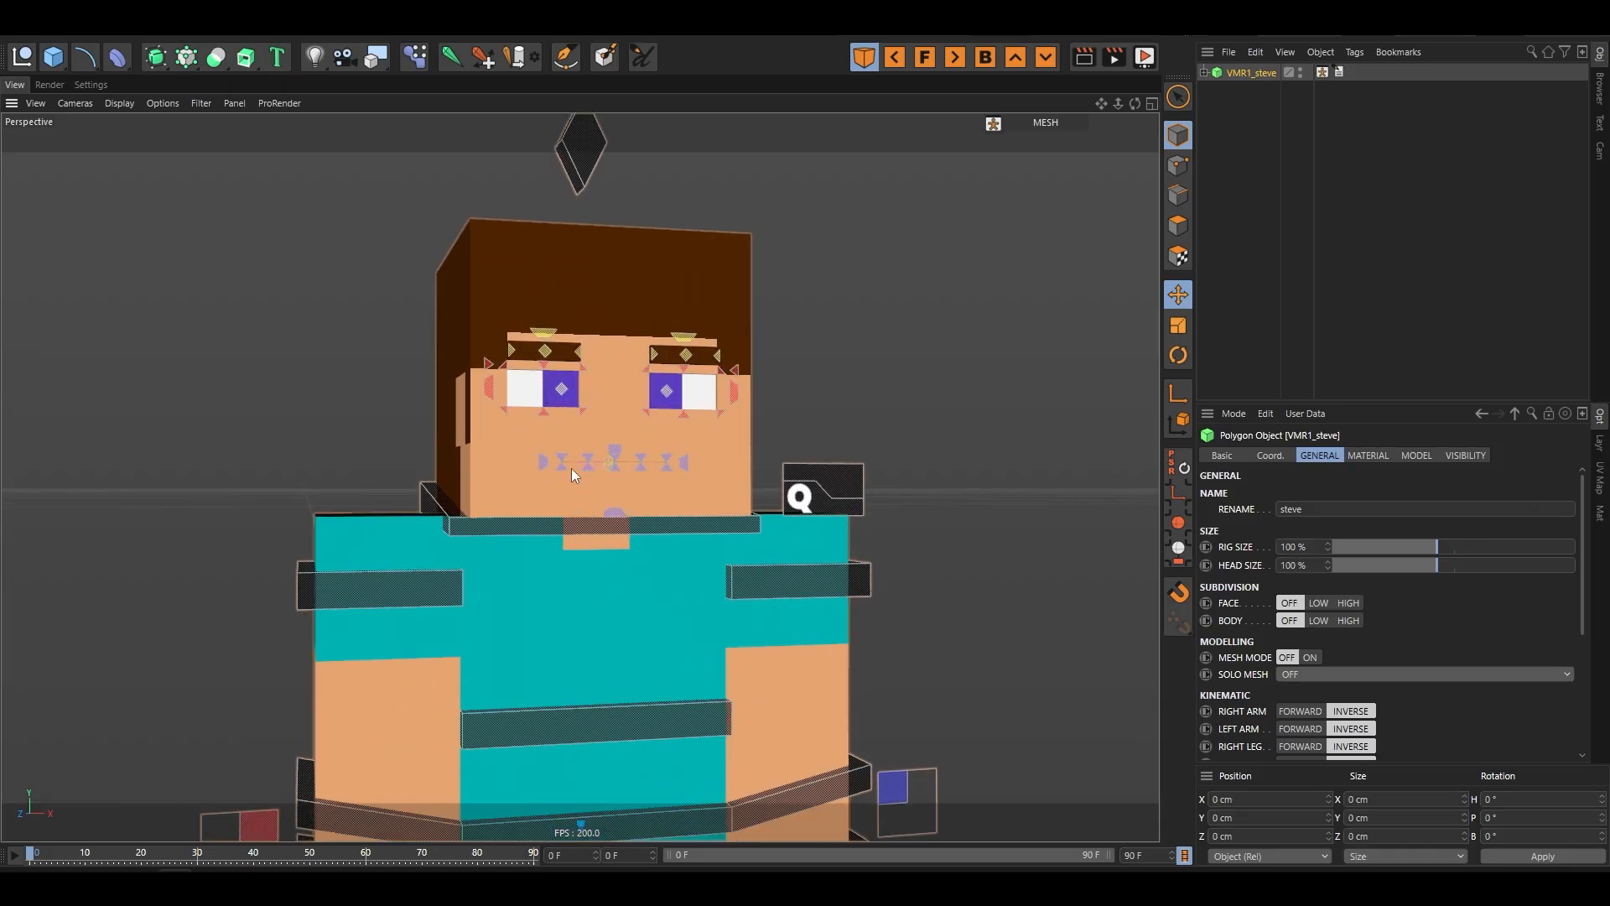
scroll(572, 470, down, 3)
scroll(573, 437, up, 2)
scroll(592, 642, down, 2)
scroll(591, 211, up, 2)
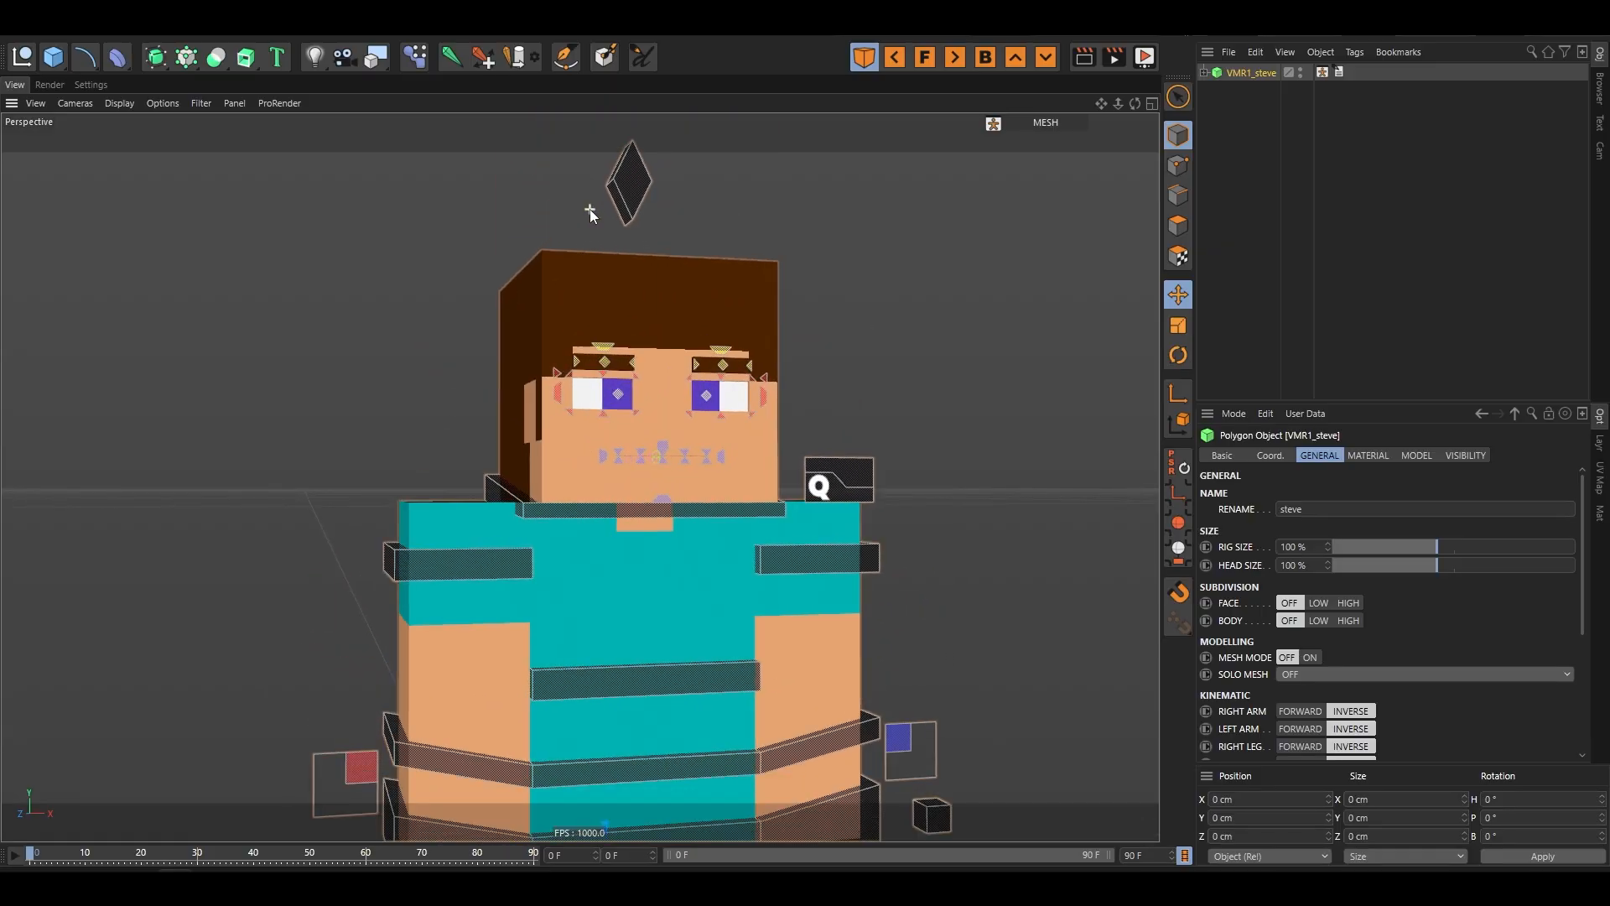
scroll(597, 269, down, 2)
scroll(587, 397, up, 2)
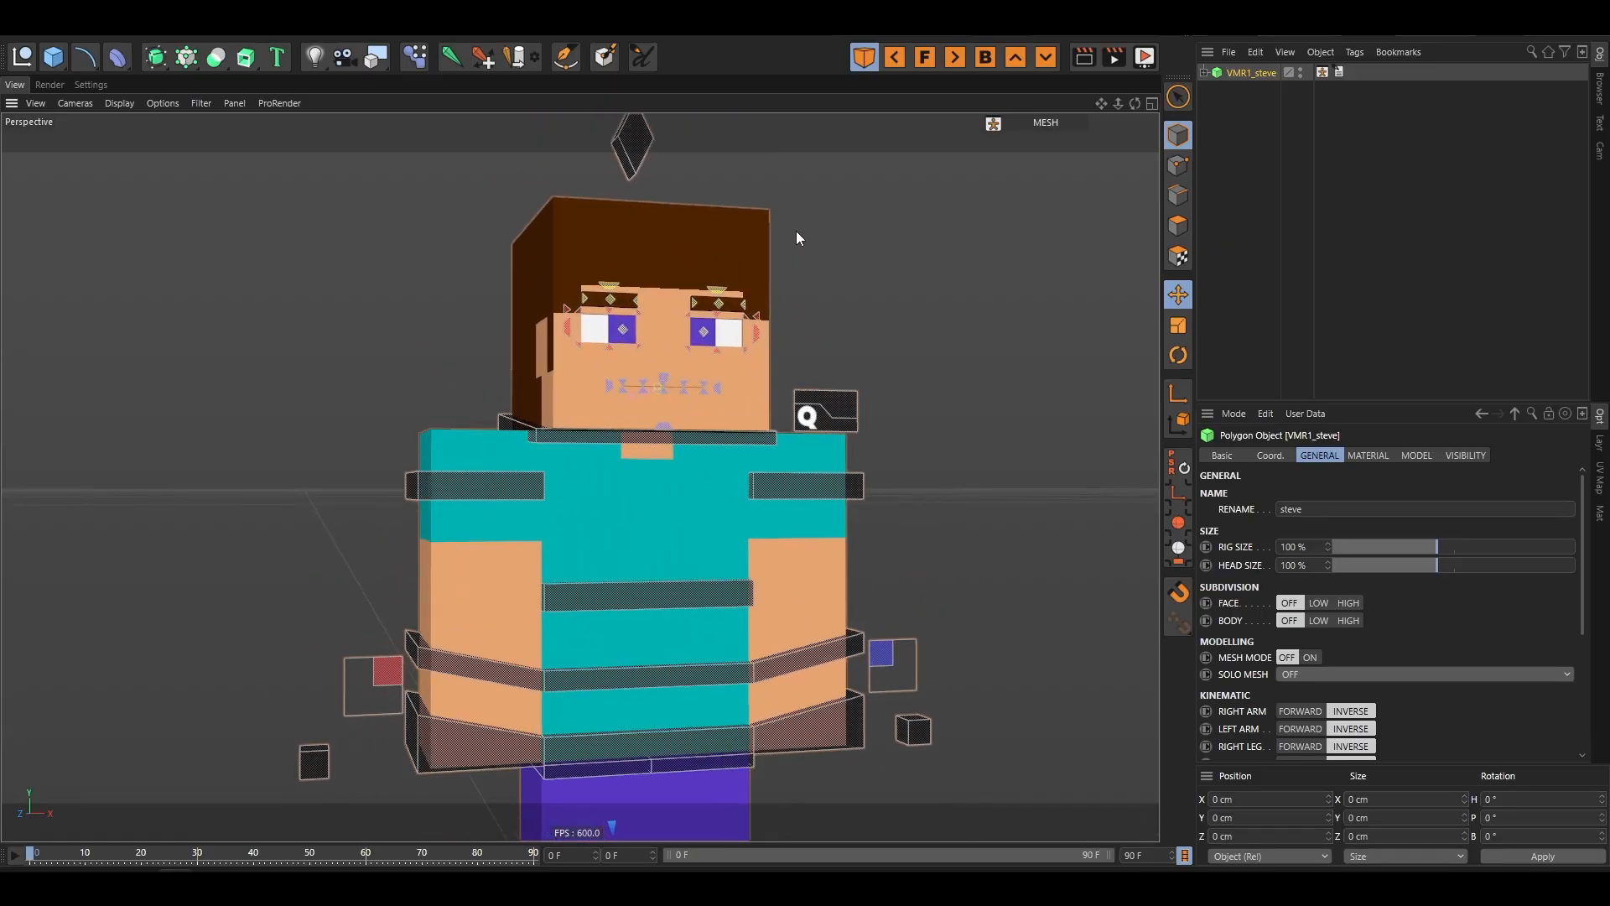
scroll(678, 307, up, 3)
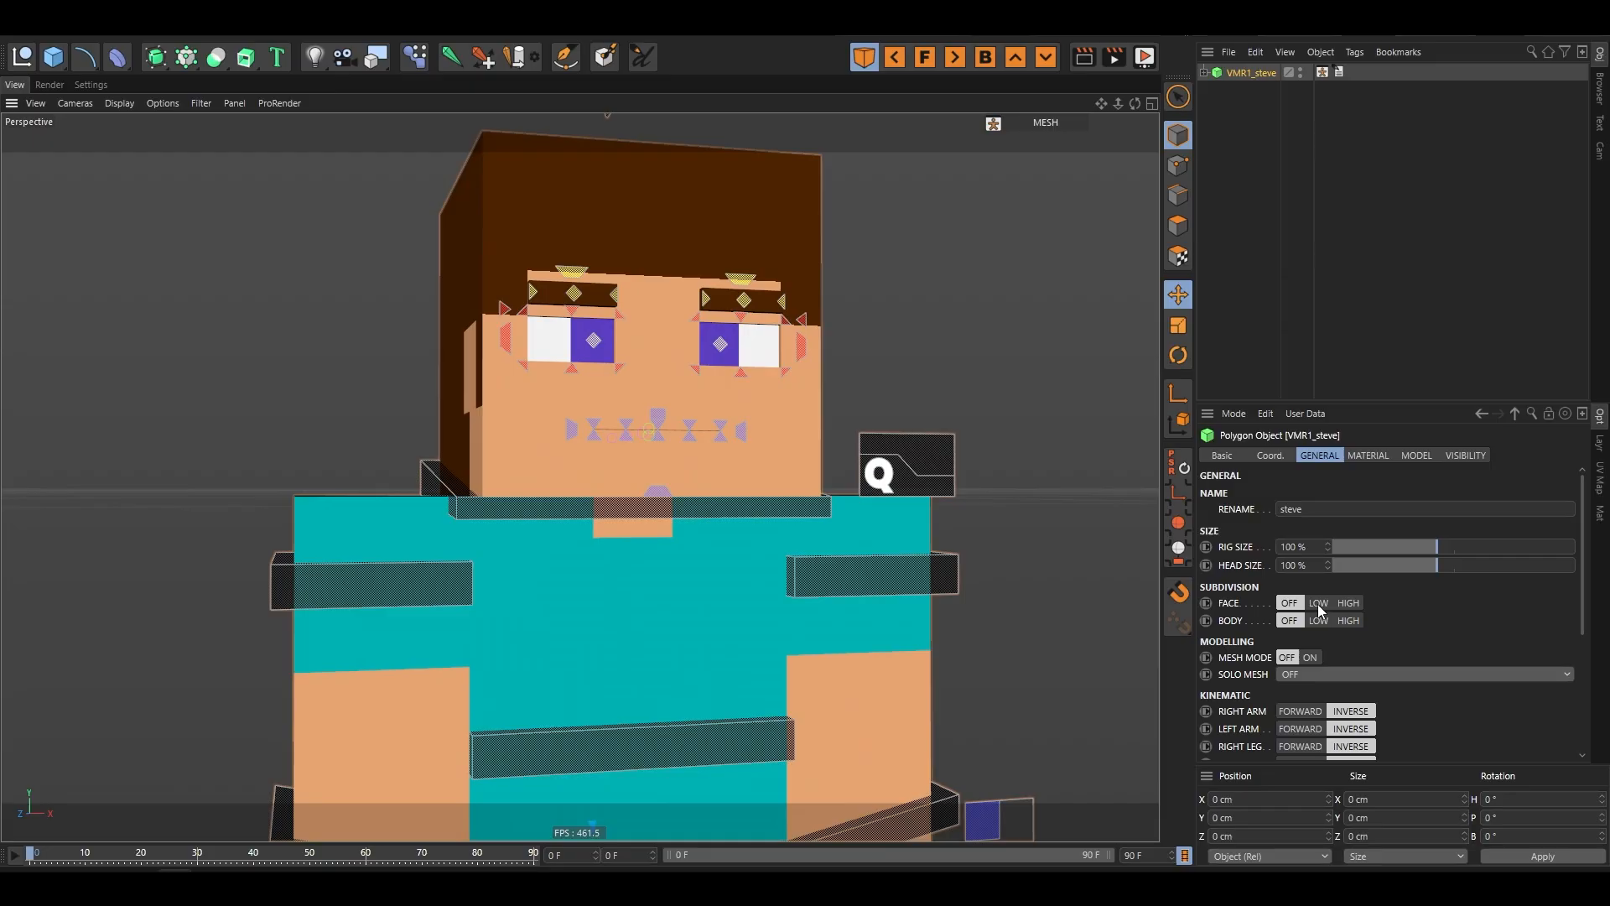
click(1319, 604)
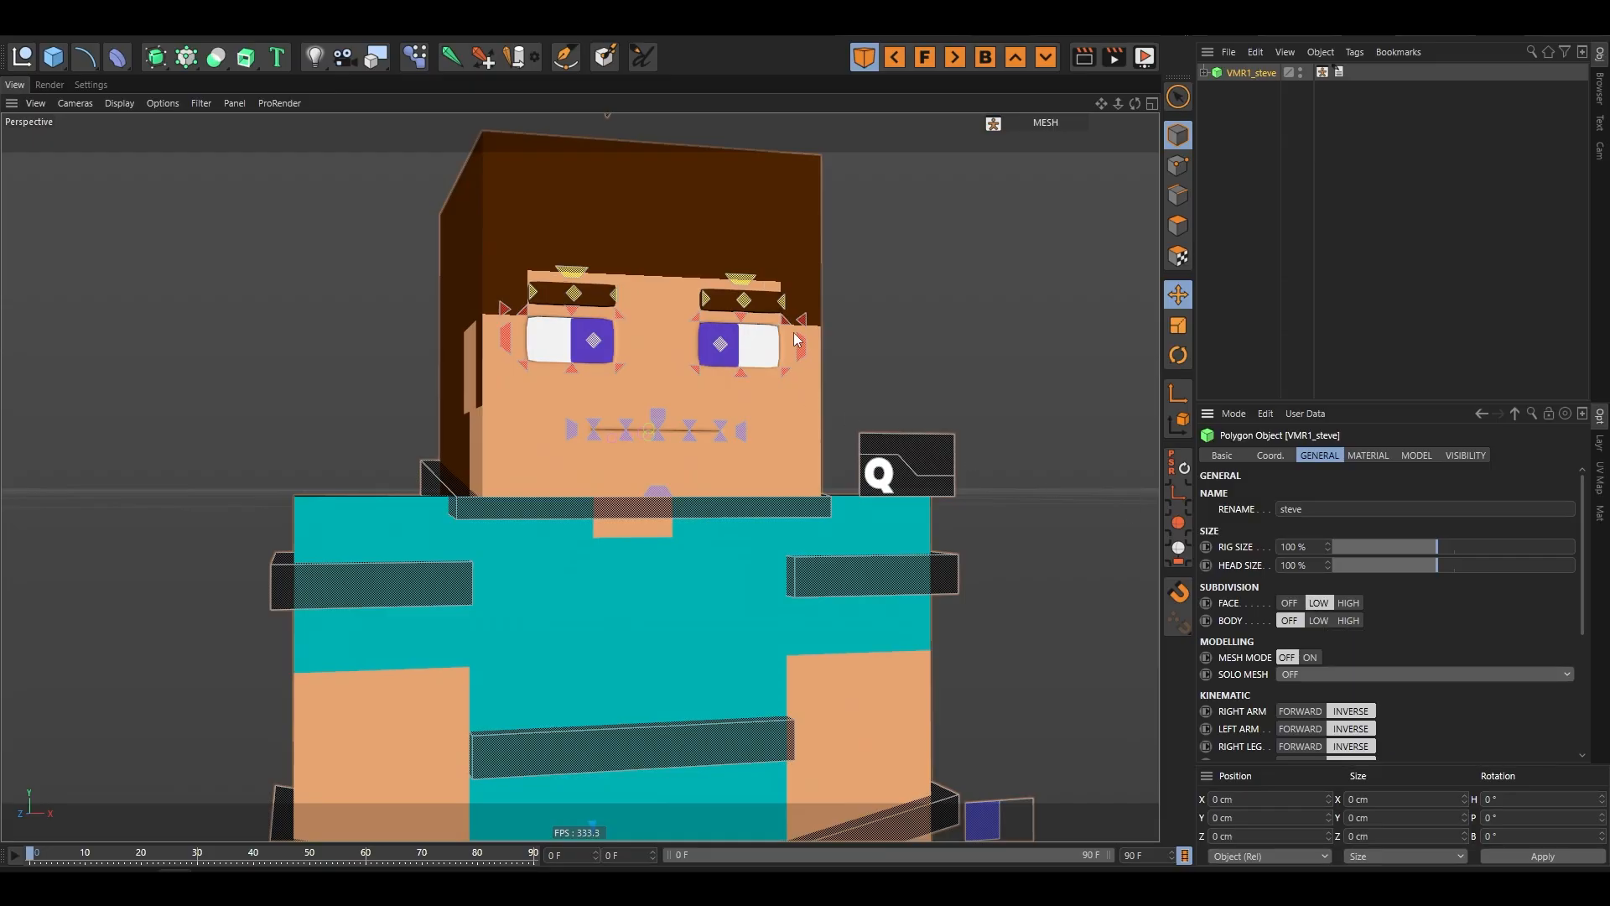
scroll(797, 339, up, 2)
click(1348, 603)
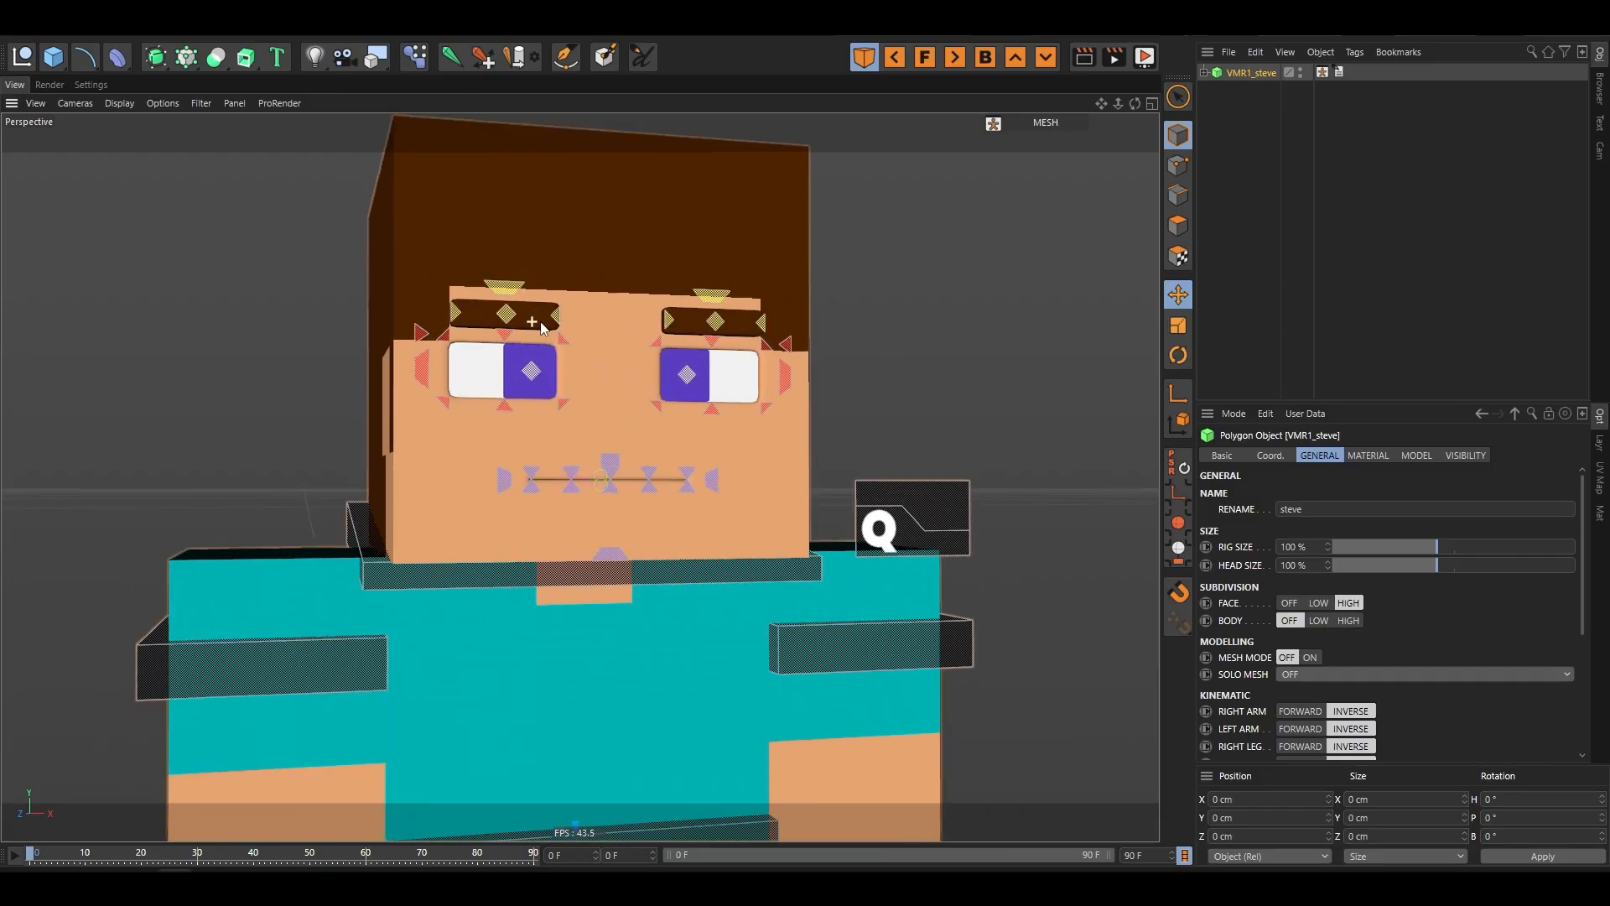
- Try LOW subdivision on the rig's body and set it to HIGH
scroll(541, 323, up, 2)
scroll(663, 335, down, 6)
scroll(631, 389, up, 4)
scroll(631, 389, down, 4)
scroll(979, 555, up, 2)
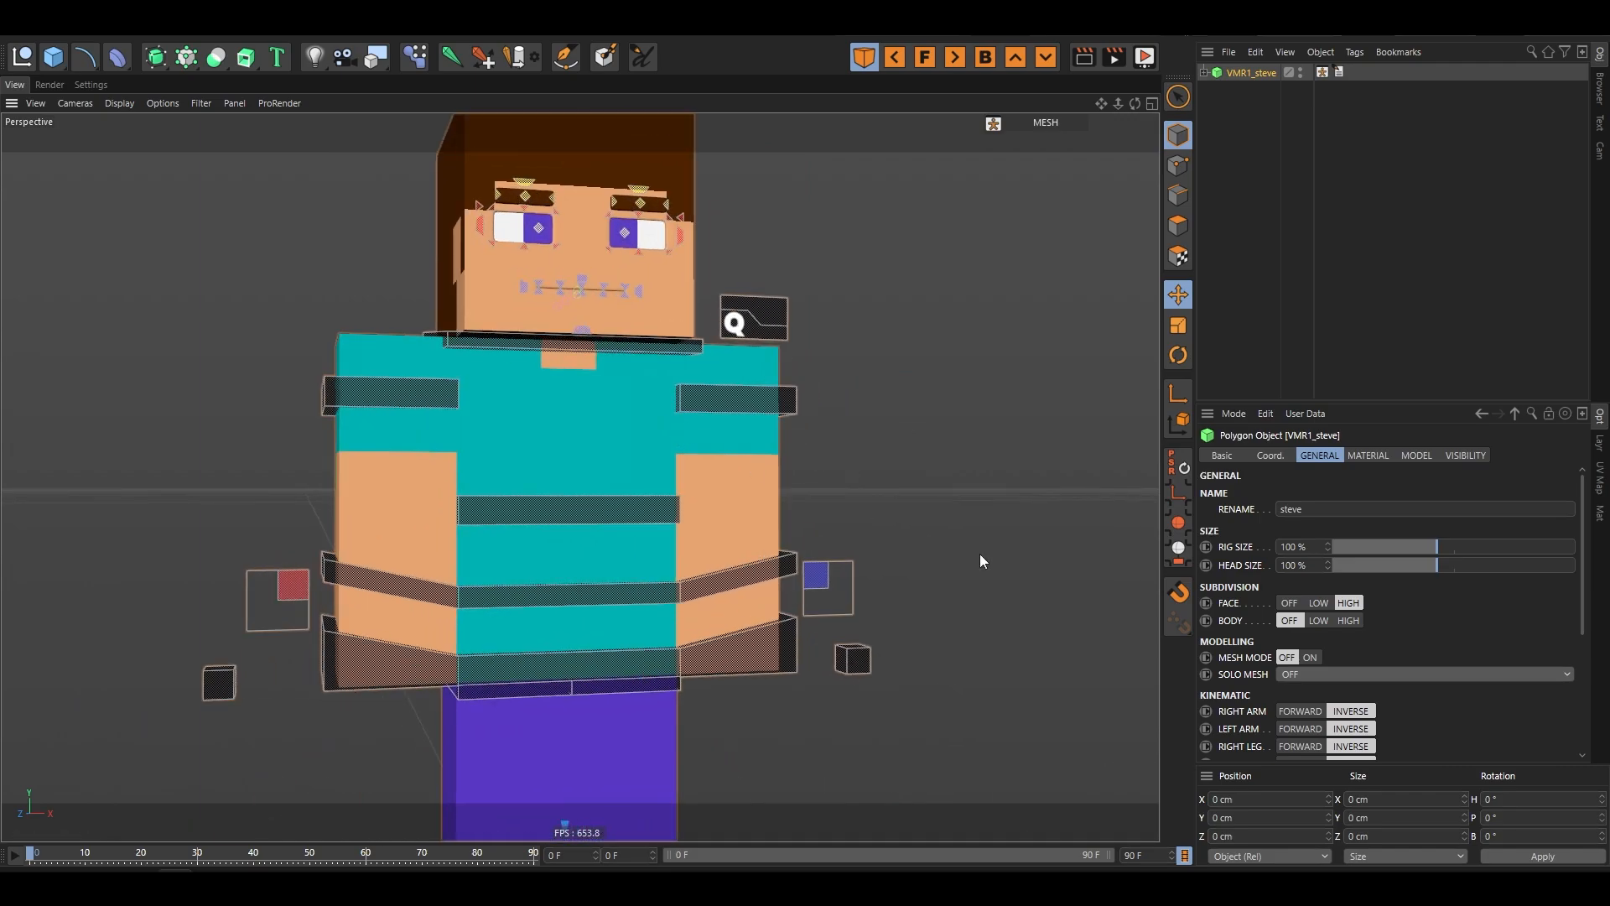
click(1319, 620)
click(1348, 621)
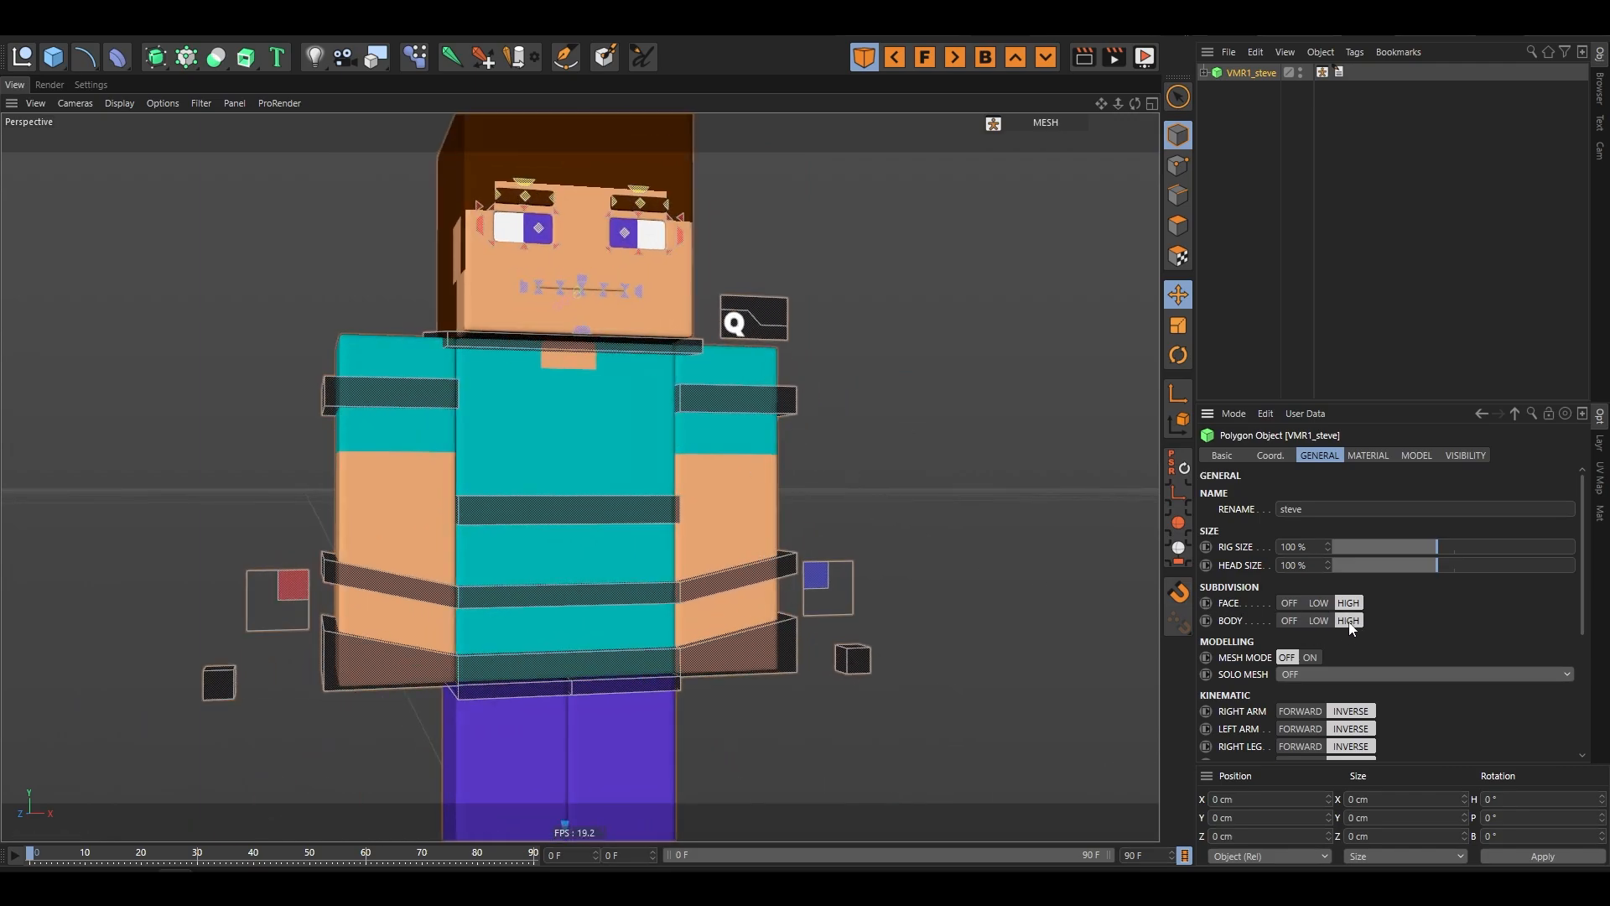
- Expand the Q facial control panel beside the head and turn VMR1_steve's body subdivision OFF
scroll(629, 637, up, 4)
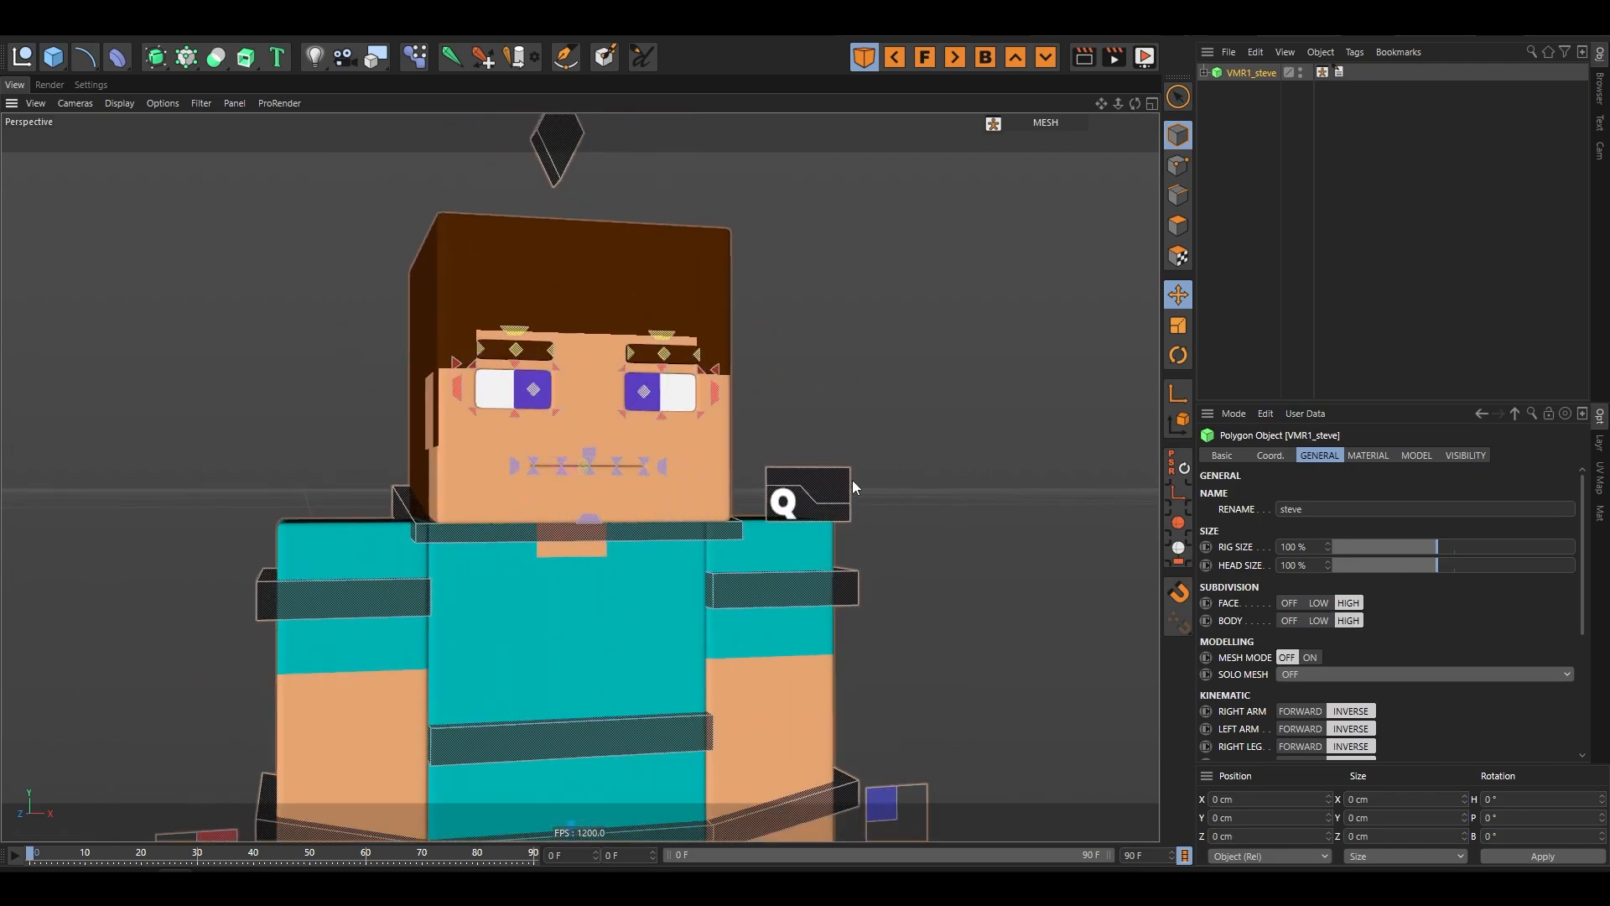
click(837, 484)
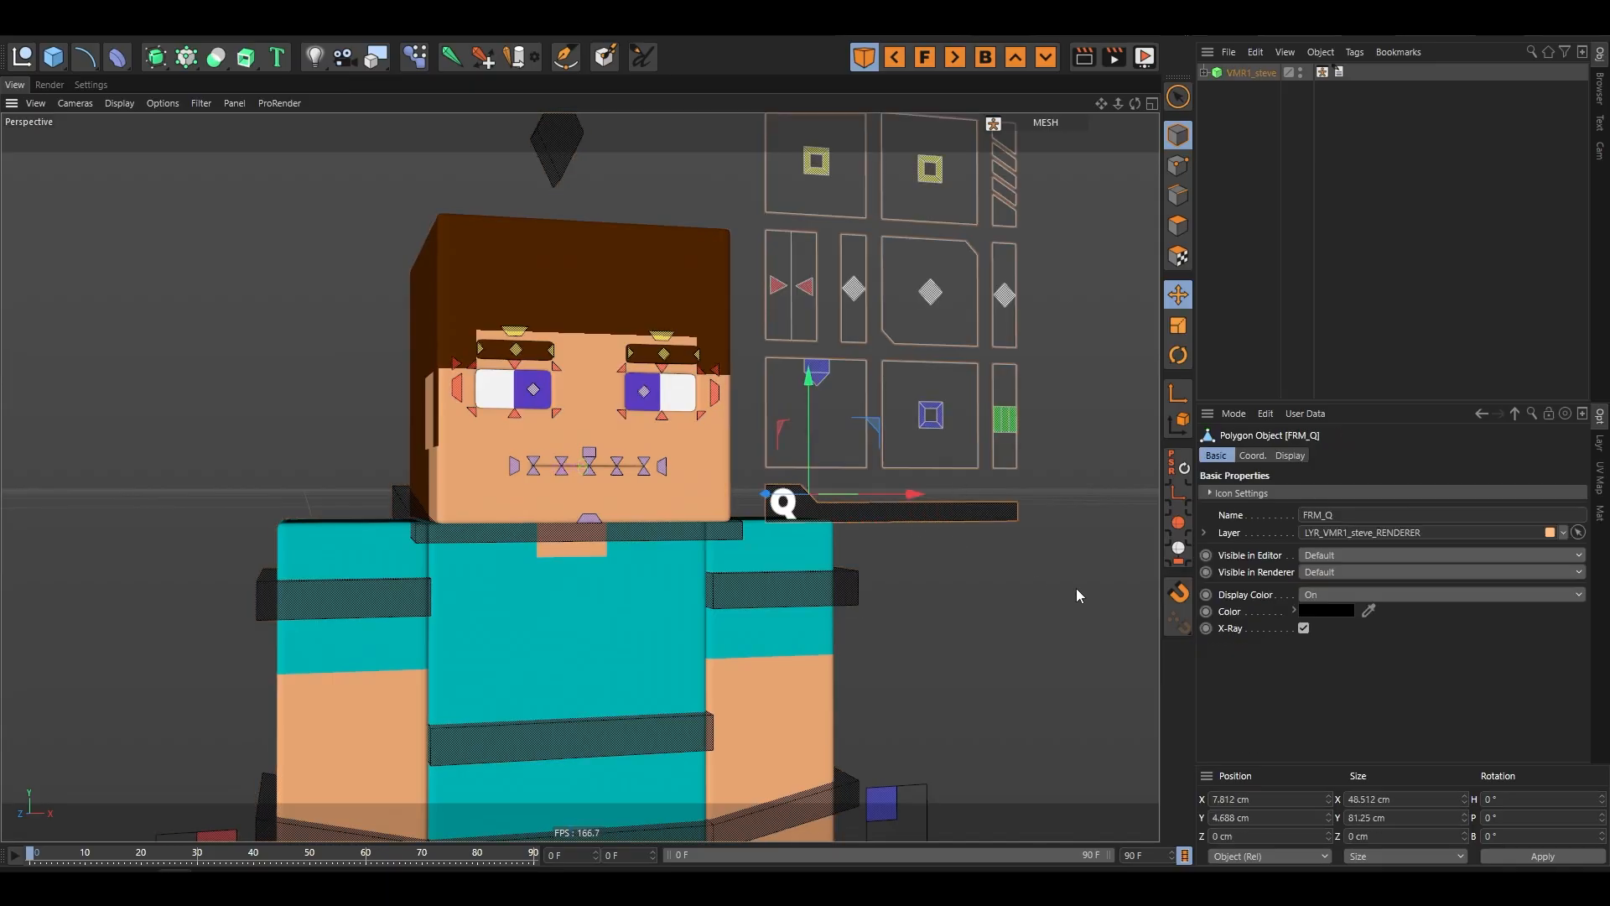
click(1253, 73)
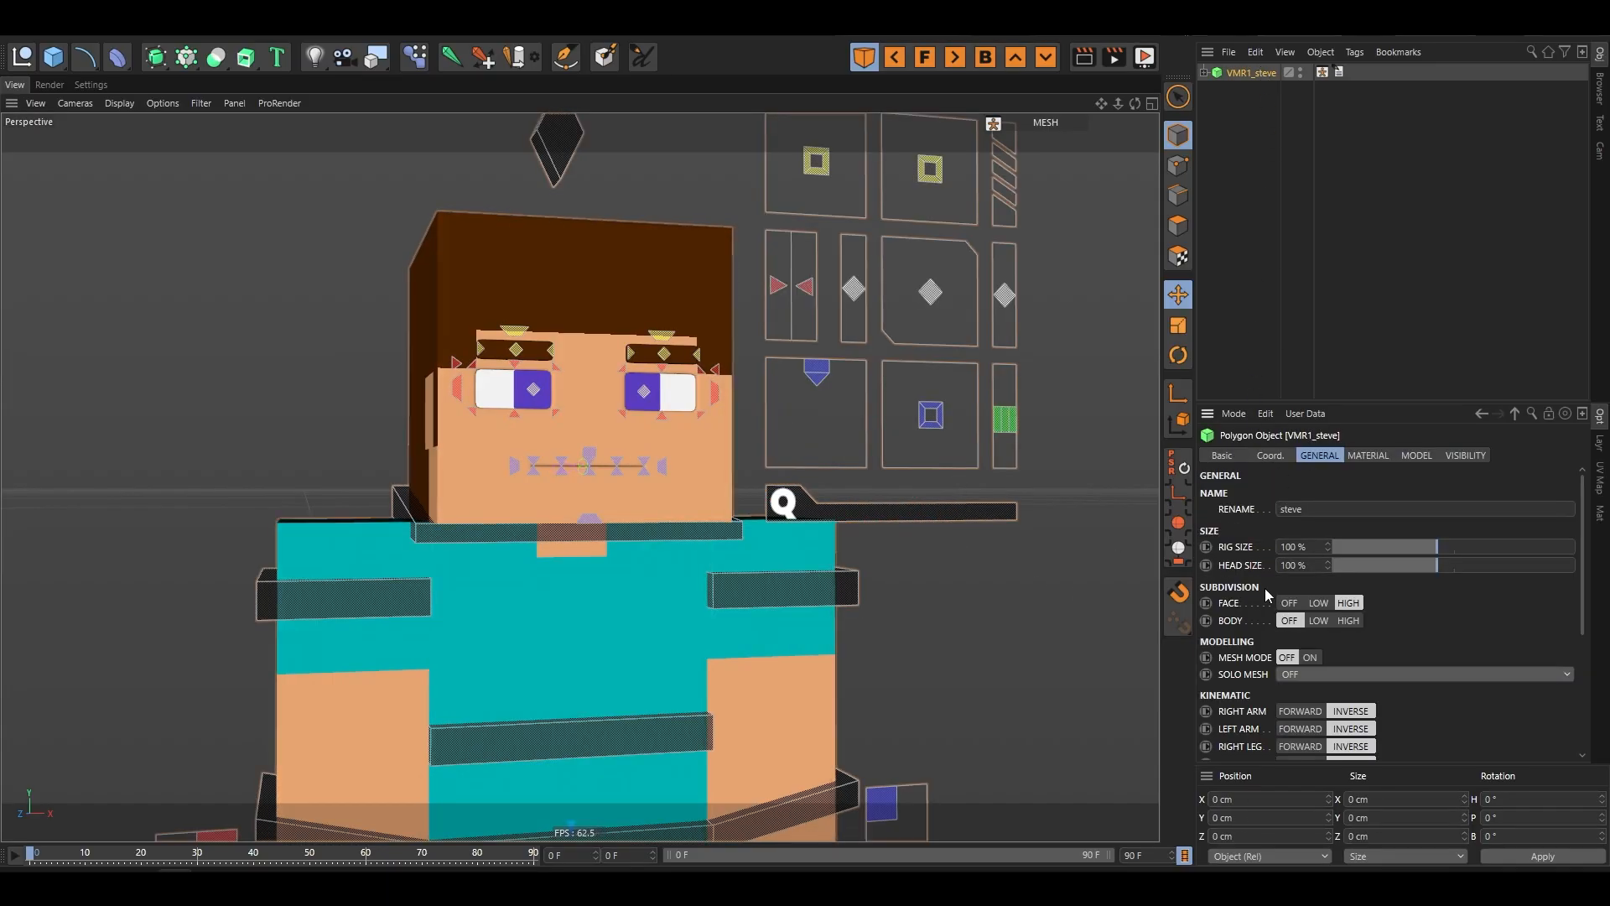
- Try opening the mouth into a smile with the blue lip controllers in the Q panel
scroll(1057, 627, up, 3)
click(738, 510)
alt+drag(738, 508, 631, 461)
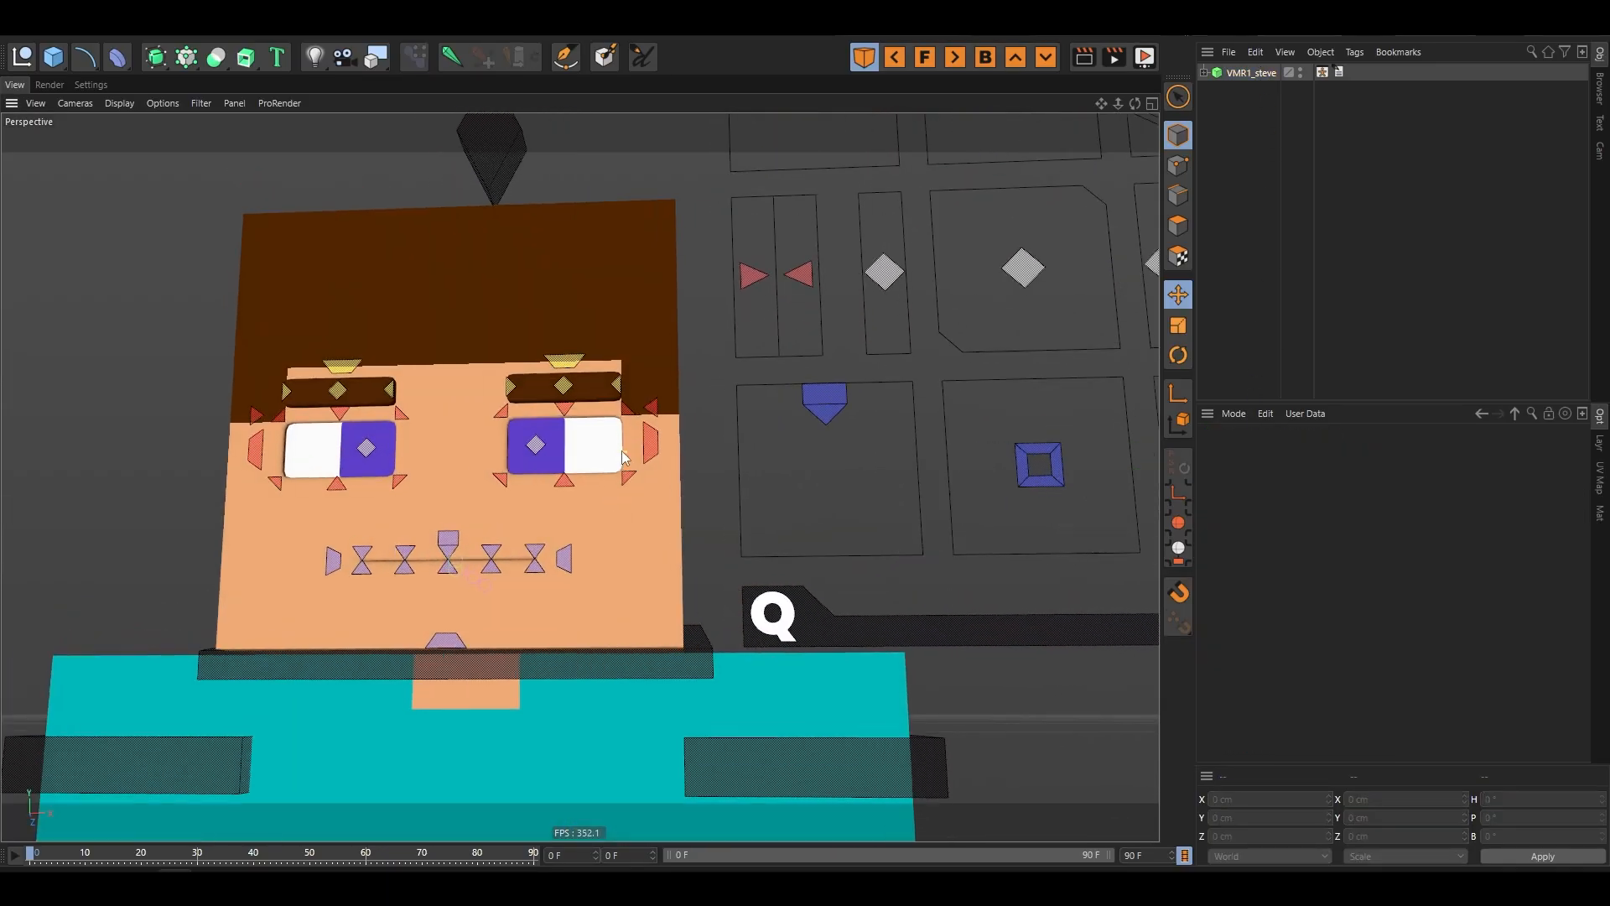
scroll(738, 486, up, 2)
scroll(740, 488, down, 3)
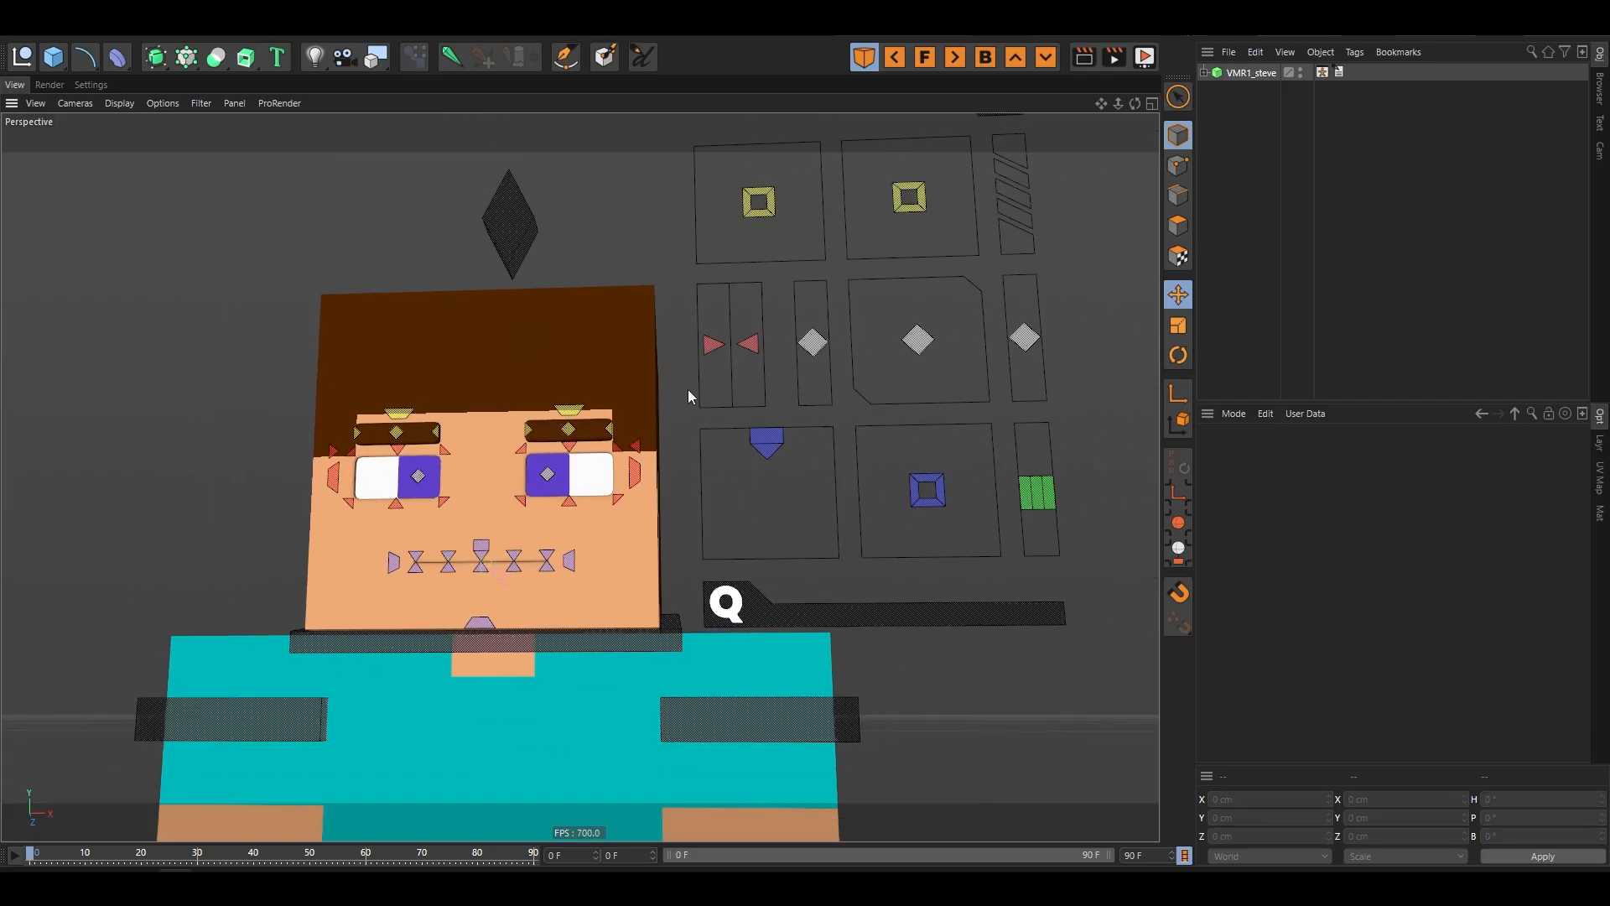
scroll(667, 461, up, 3)
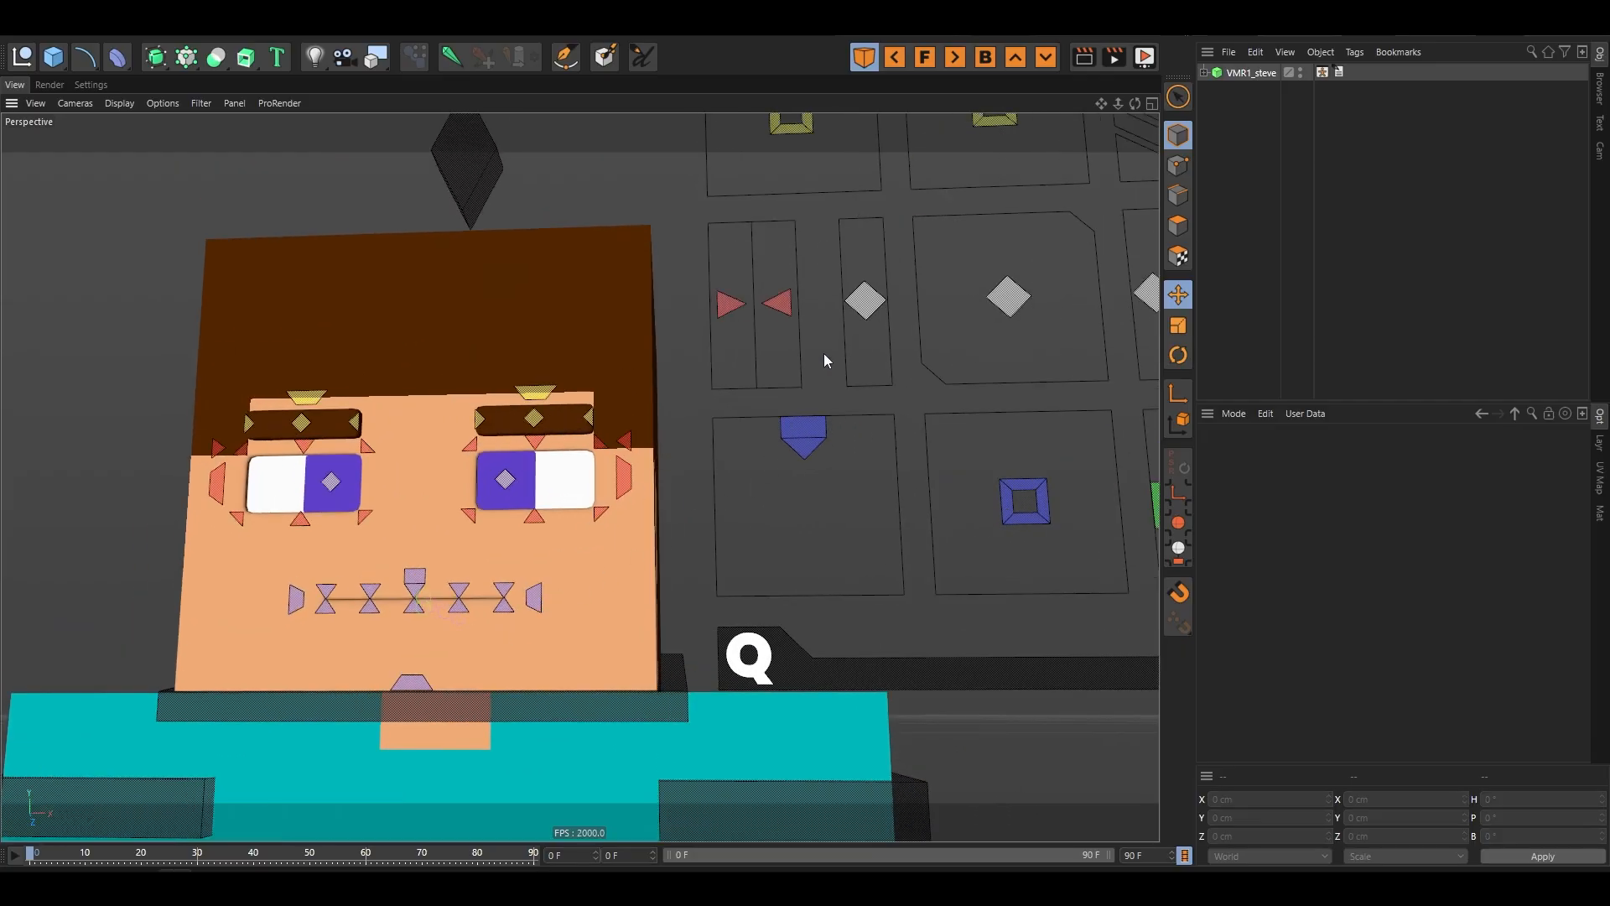
click(1025, 501)
drag(1025, 503, 966, 530)
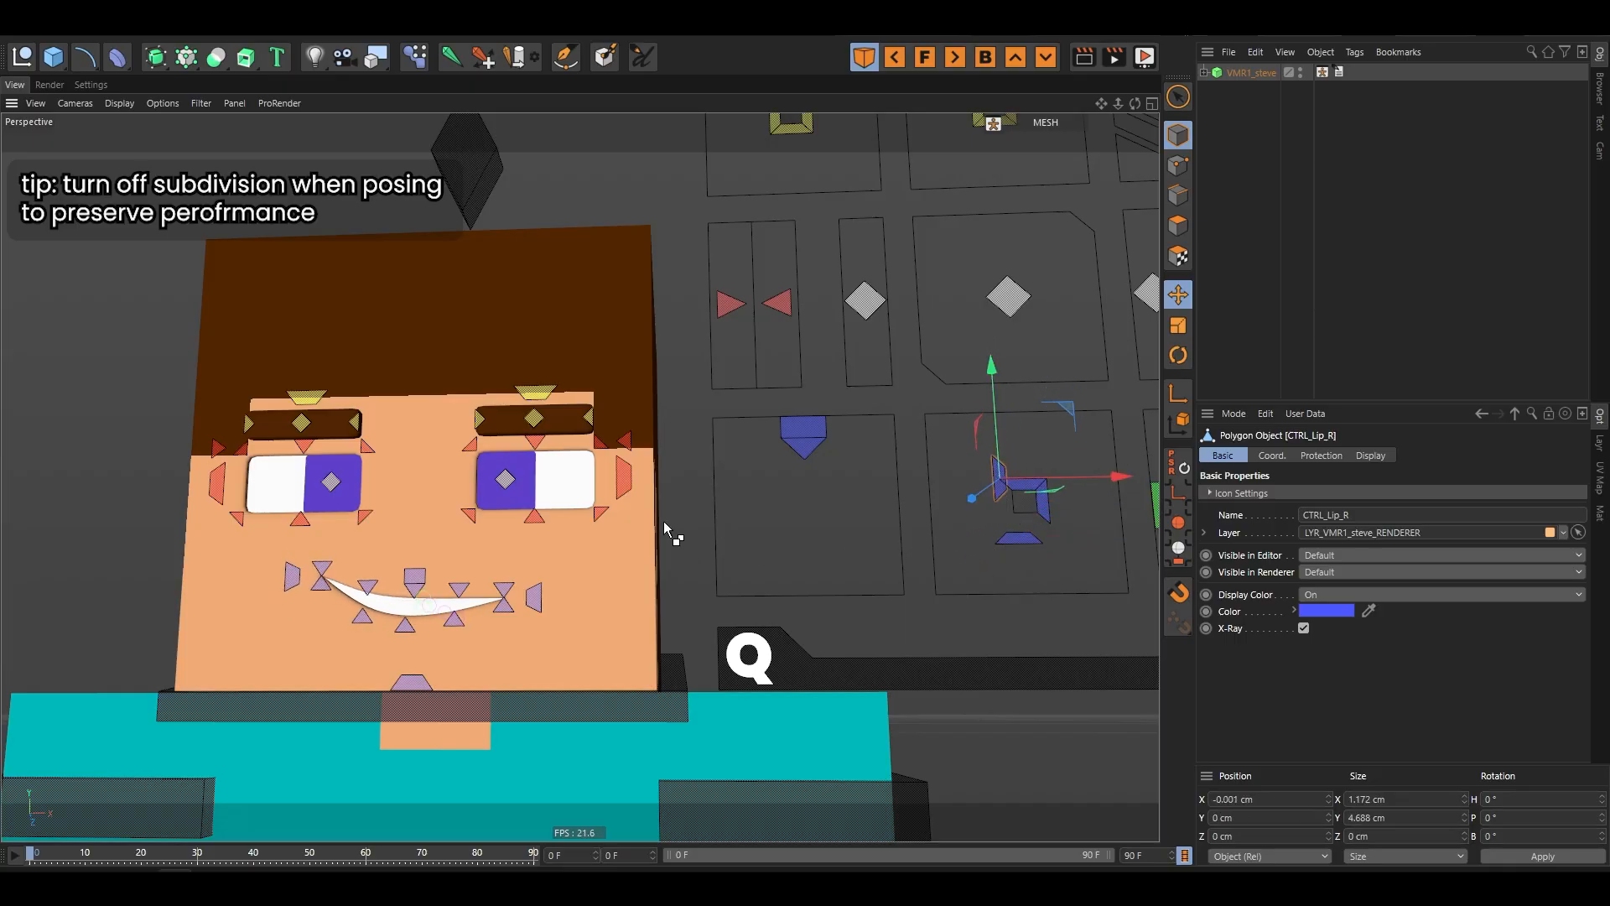
click(624, 487)
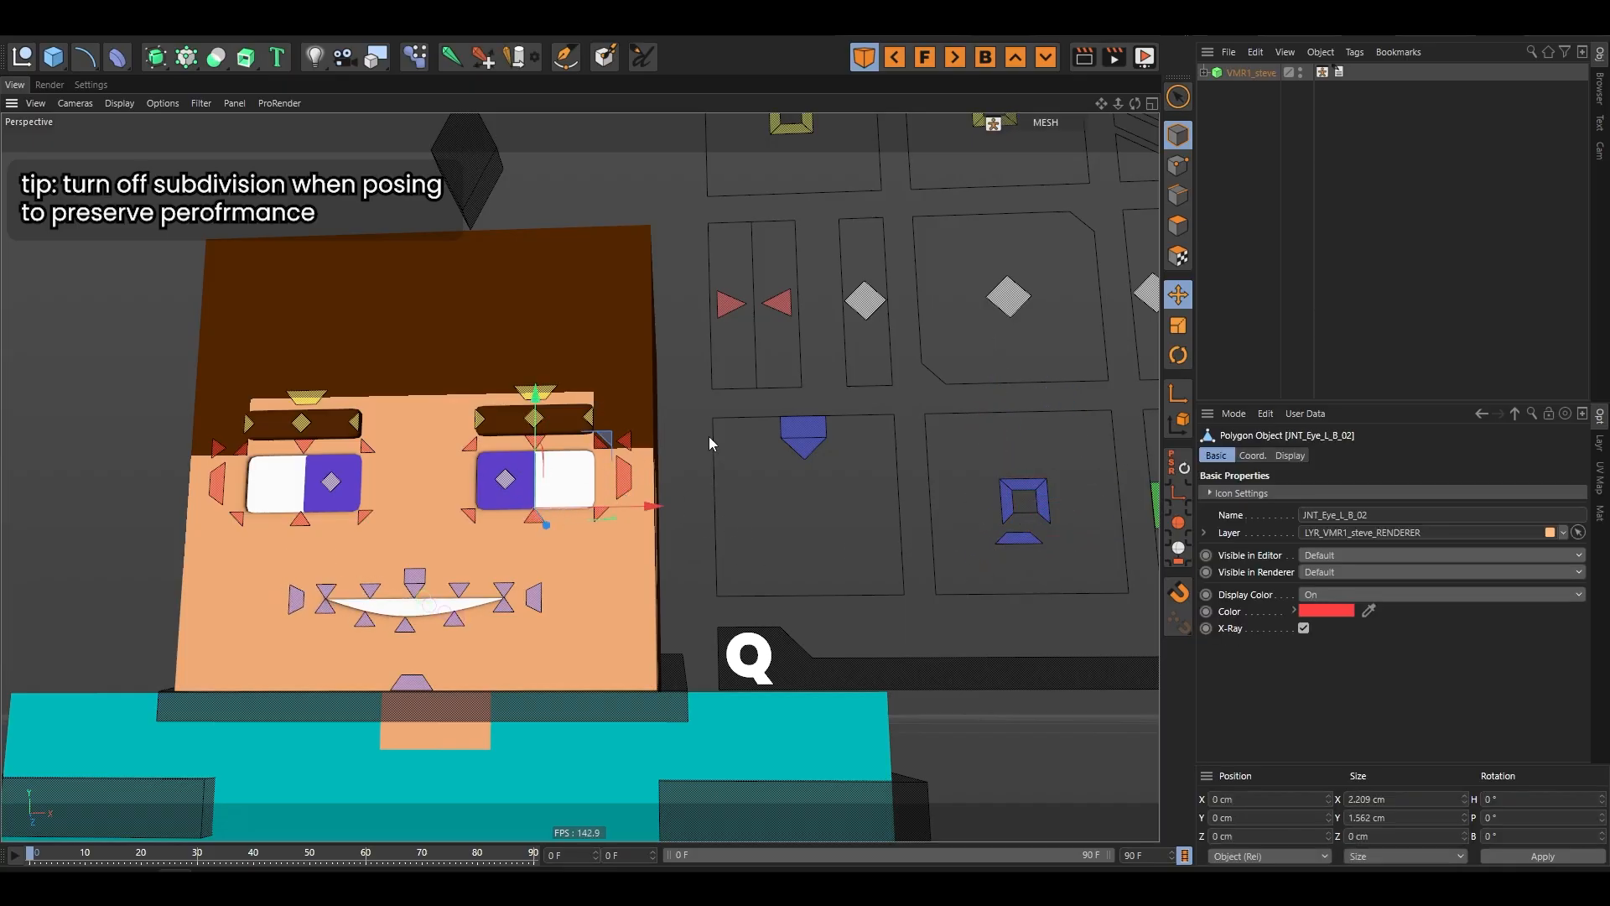
- Try posing both eyebrows with the yellow brow controllers in the Q panel
scroll(894, 332, down, 3)
scroll(780, 344, up, 2)
click(776, 178)
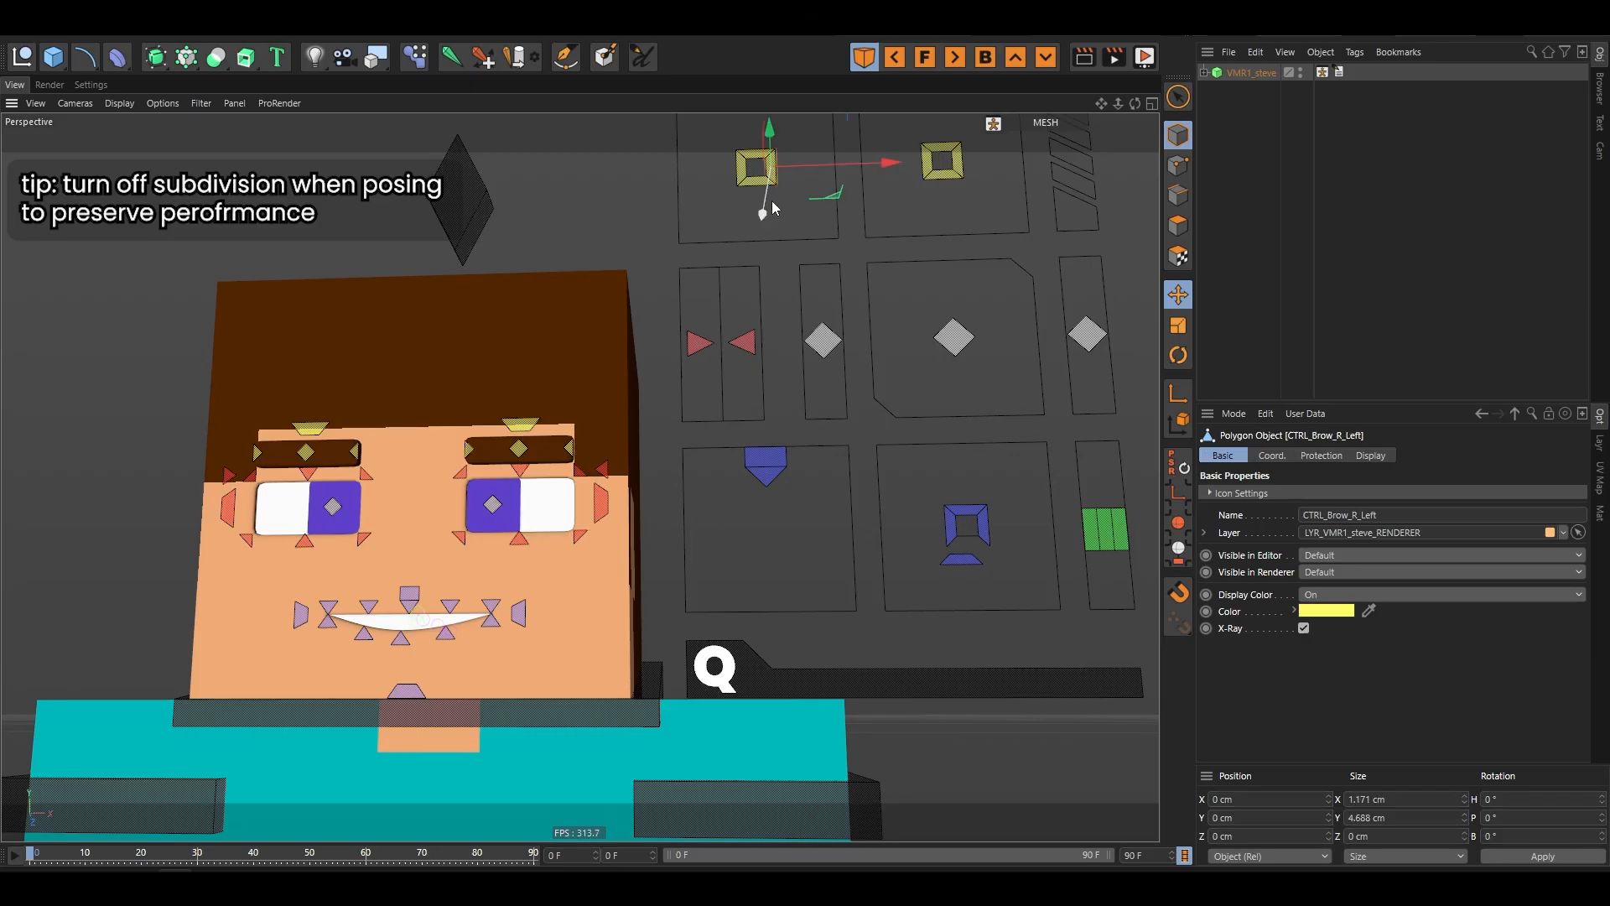
mouse_move(773, 290)
mouse_down()
mouse_move(786, 307)
mouse_move(774, 317)
mouse_up()
click(928, 162)
mouse_move(894, 260)
mouse_down()
mouse_move(863, 263)
mouse_move(881, 265)
mouse_up()
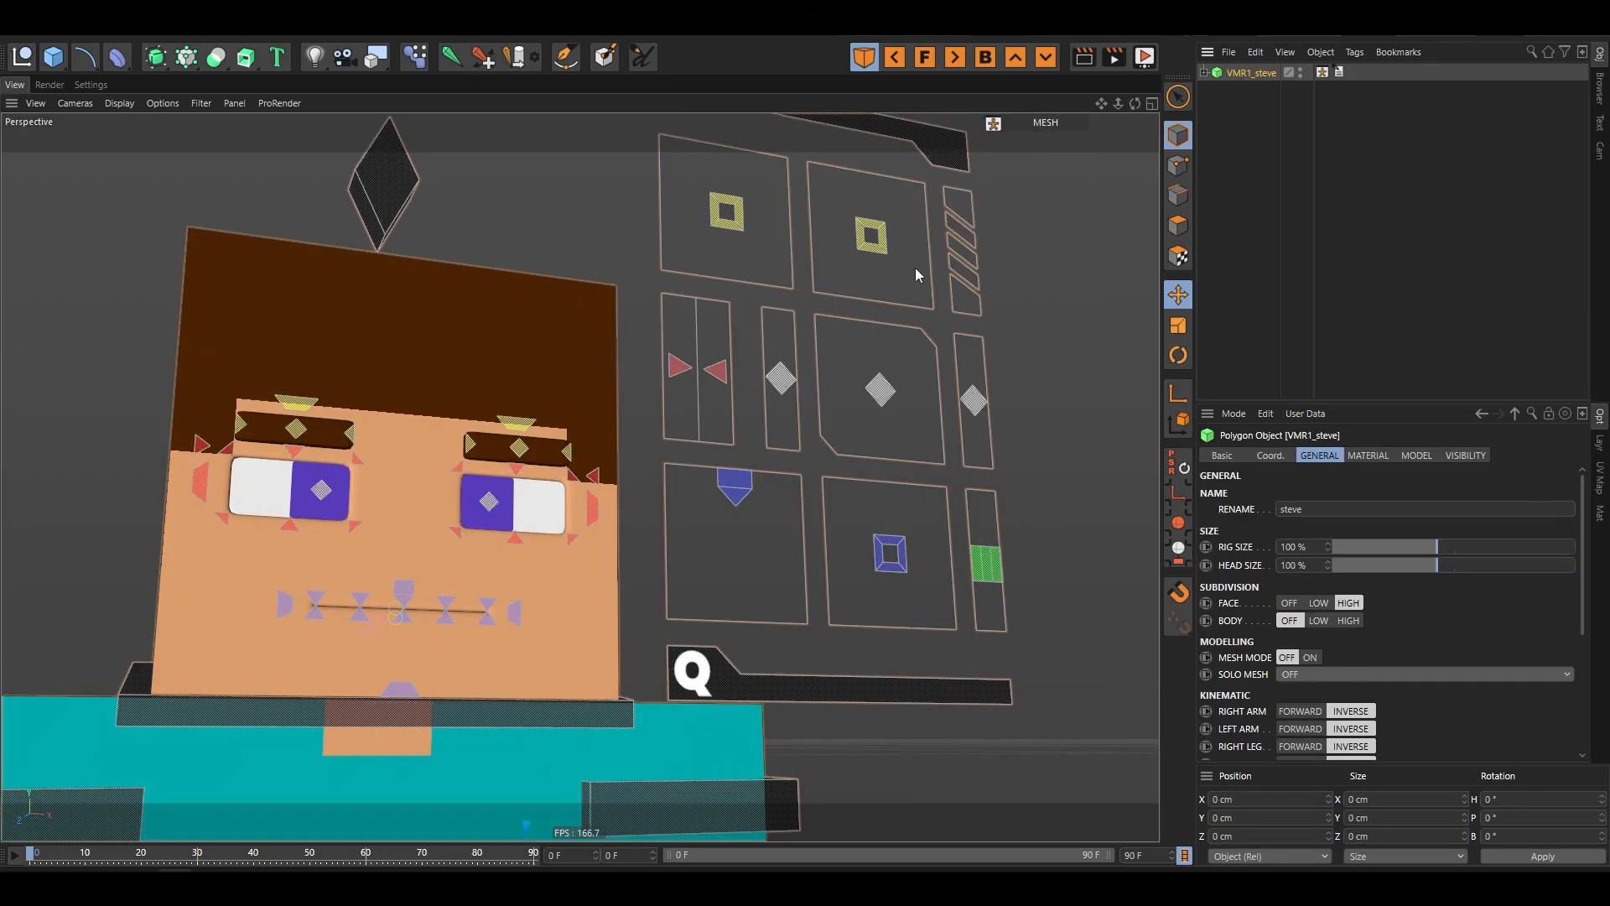
- Set the BODY subdivision of VMR1_steve to HIGH
scroll(915, 273, down, 5)
click(1346, 621)
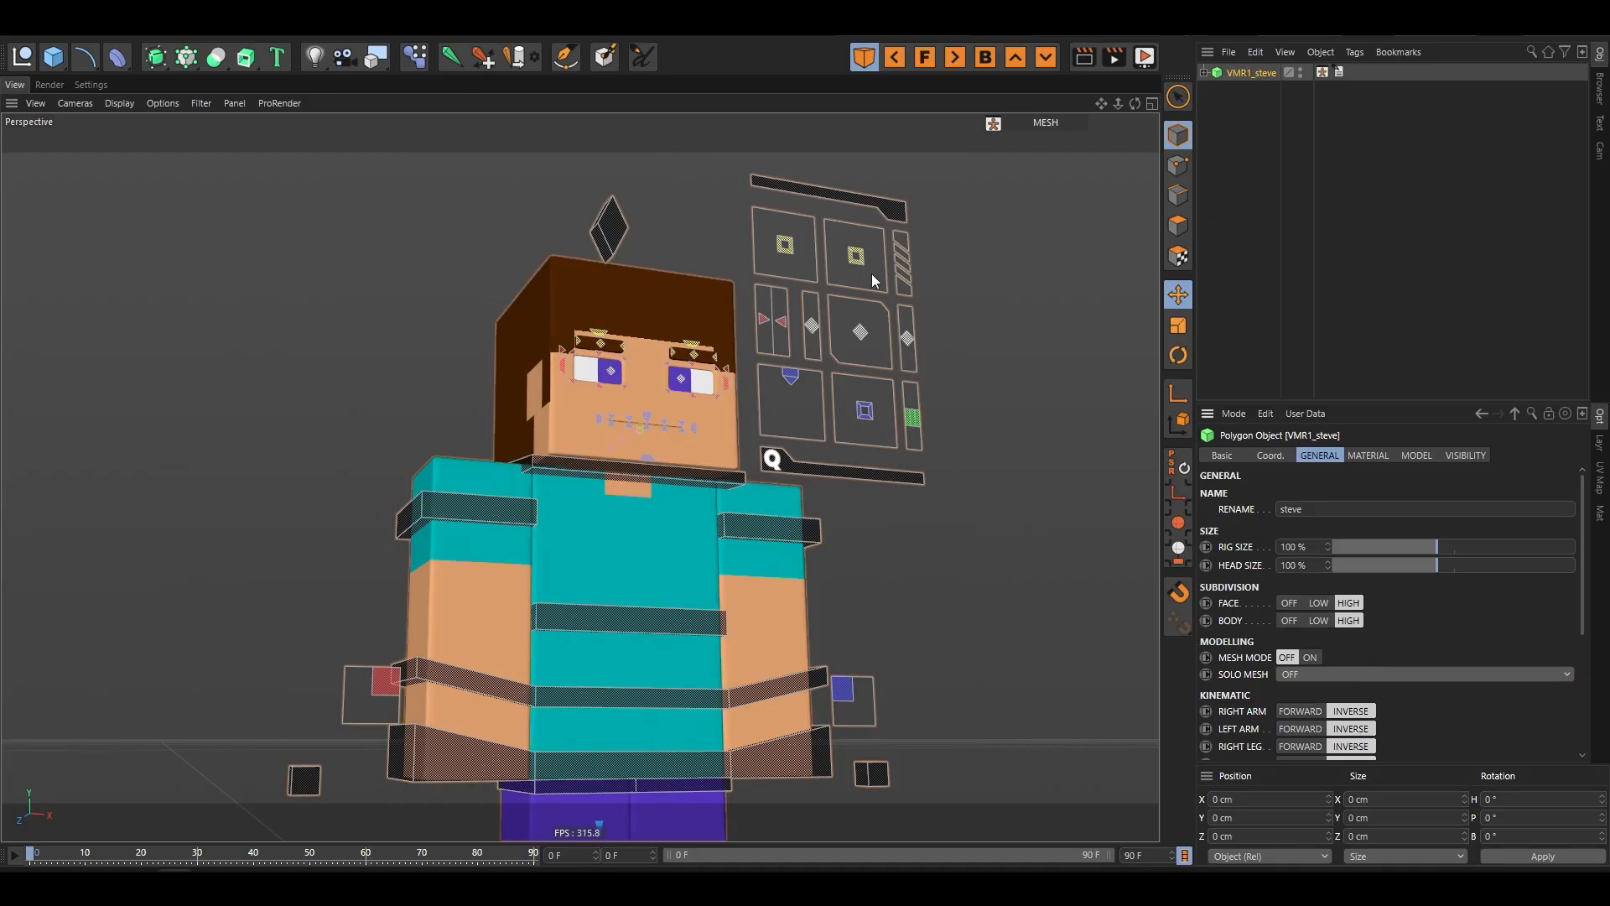
- Try curling the character's right-hand fingers, rotating their controller to about -26°, and render the view
alt+drag(872, 273, 533, 496)
click(528, 500)
mouse_move(648, 458)
mouse_down()
mouse_move(645, 440)
mouse_move(630, 455)
mouse_up()
scroll(540, 567, up, 5)
alt+drag(501, 602, 495, 513)
key(r)
drag(505, 398, 594, 307)
alt+drag(470, 562, 761, 403)
click(1090, 57)
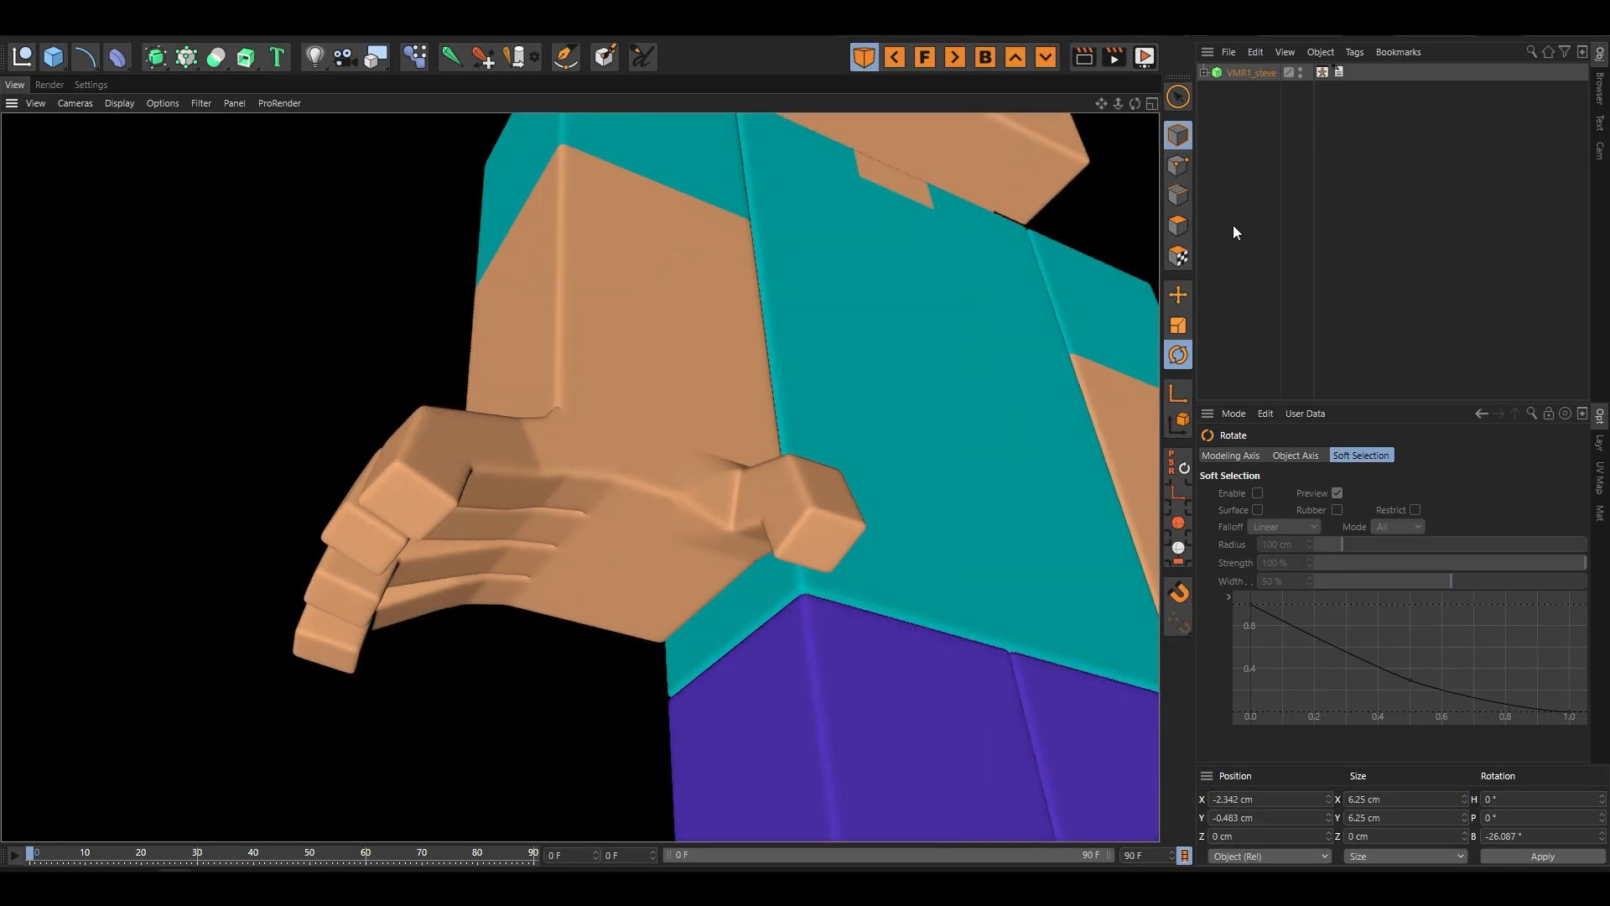
- Clear the rendered view, undo the right-hand finger pose and reselect VMR1_steve
click(1360, 208)
alt+drag(326, 599, 902, 720)
click(903, 719)
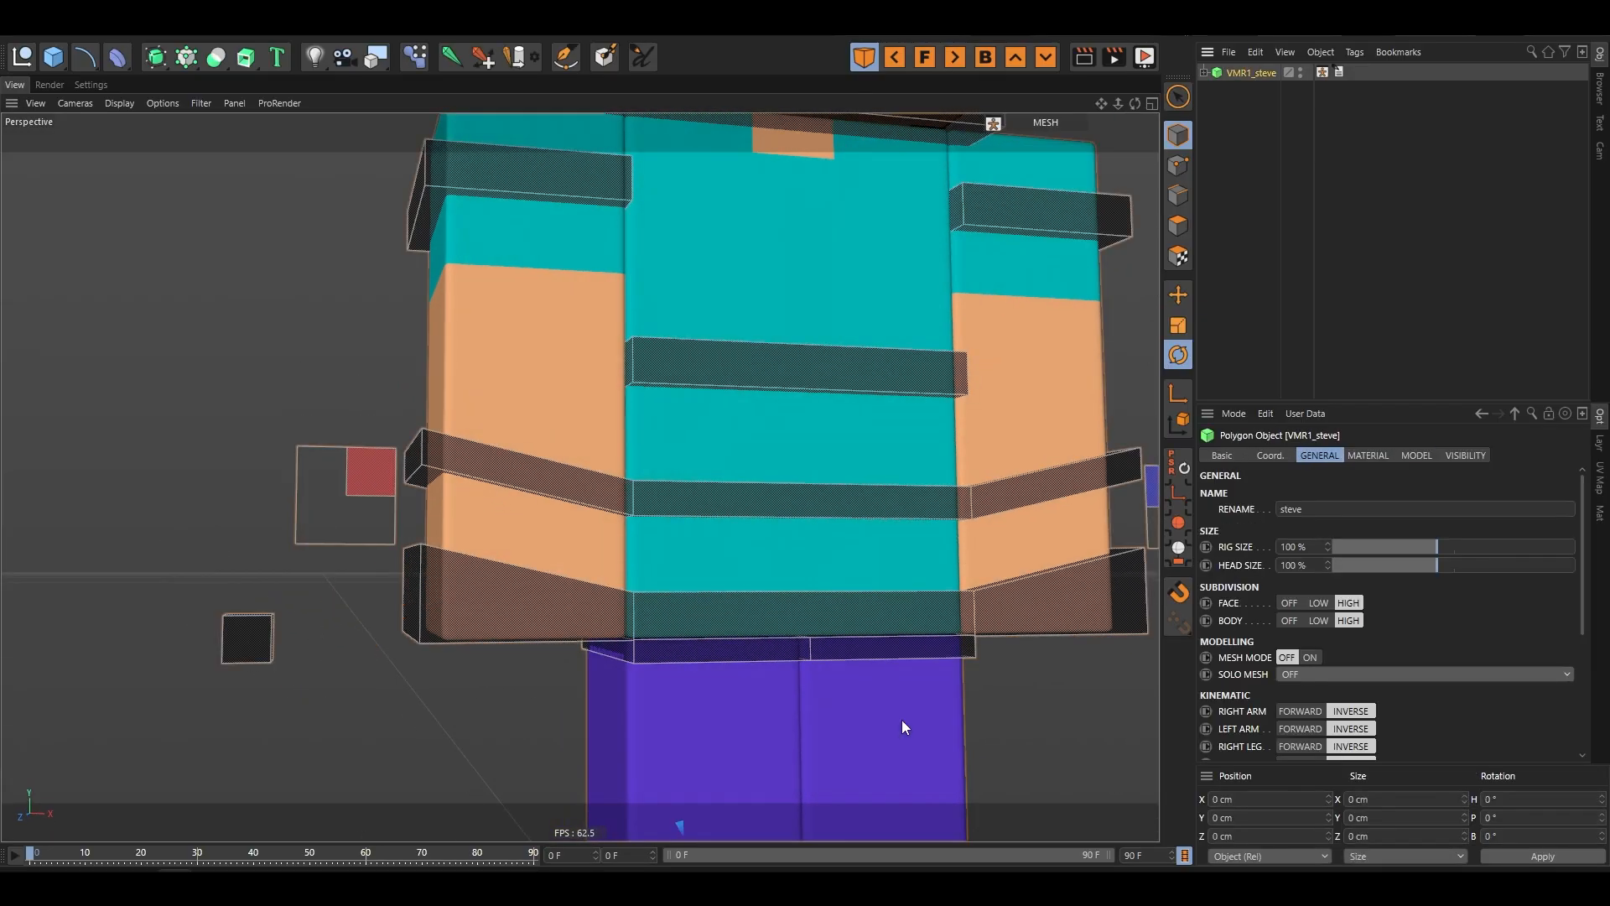
alt+right_drag(902, 719, 600, 661)
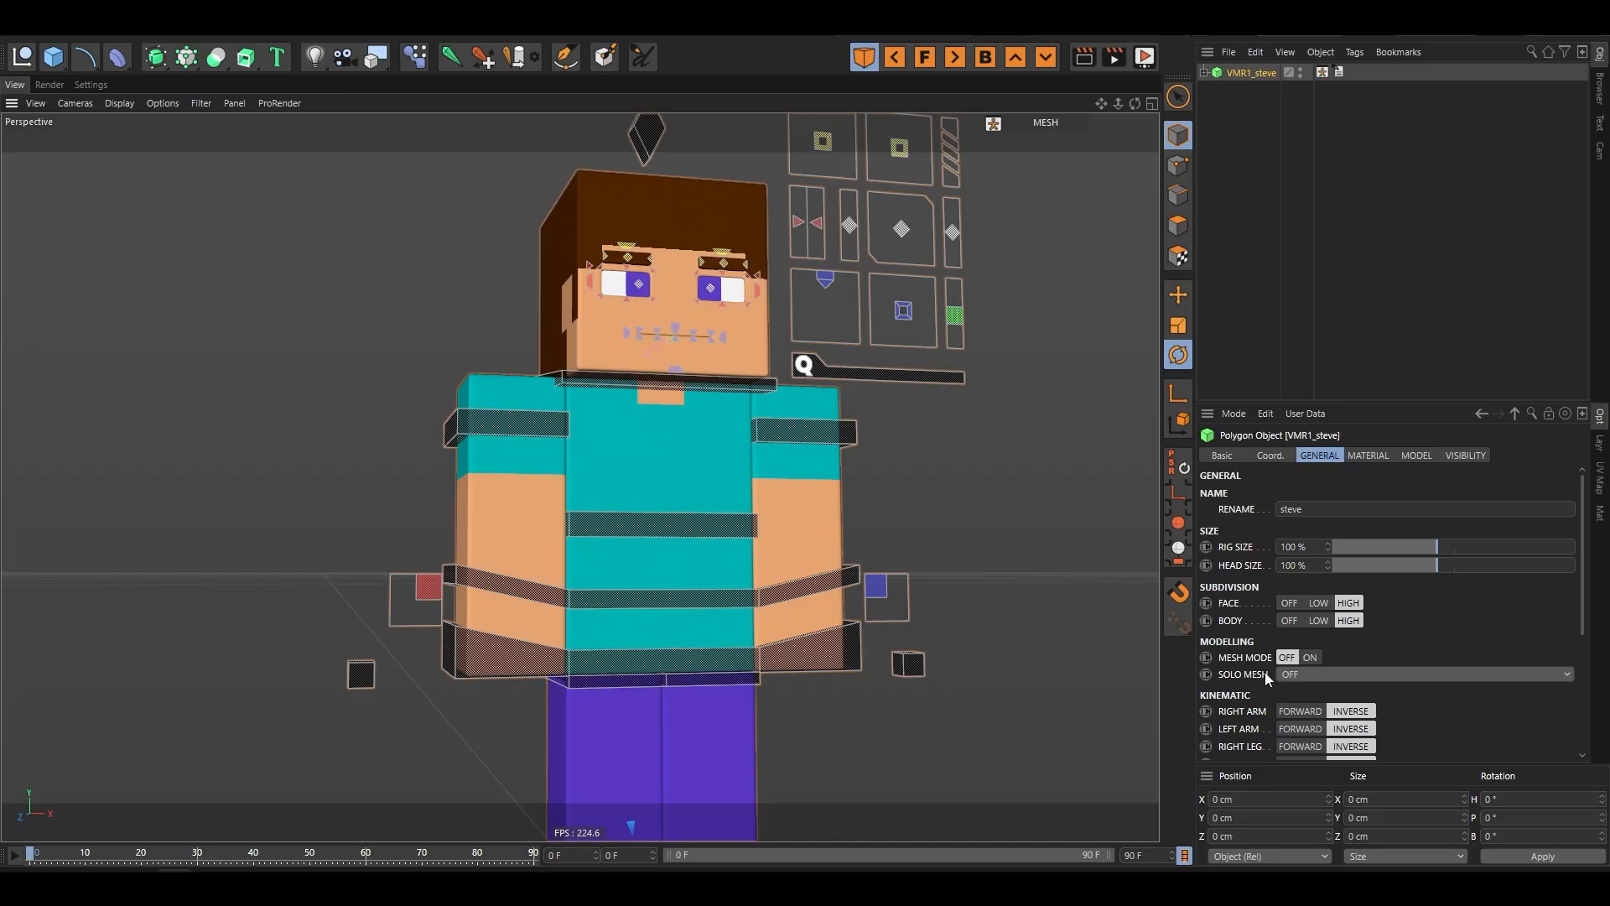
- Collapse the Q facial control panel and open the Visual Selector tag of VMR1_steve
click(948, 387)
click(936, 384)
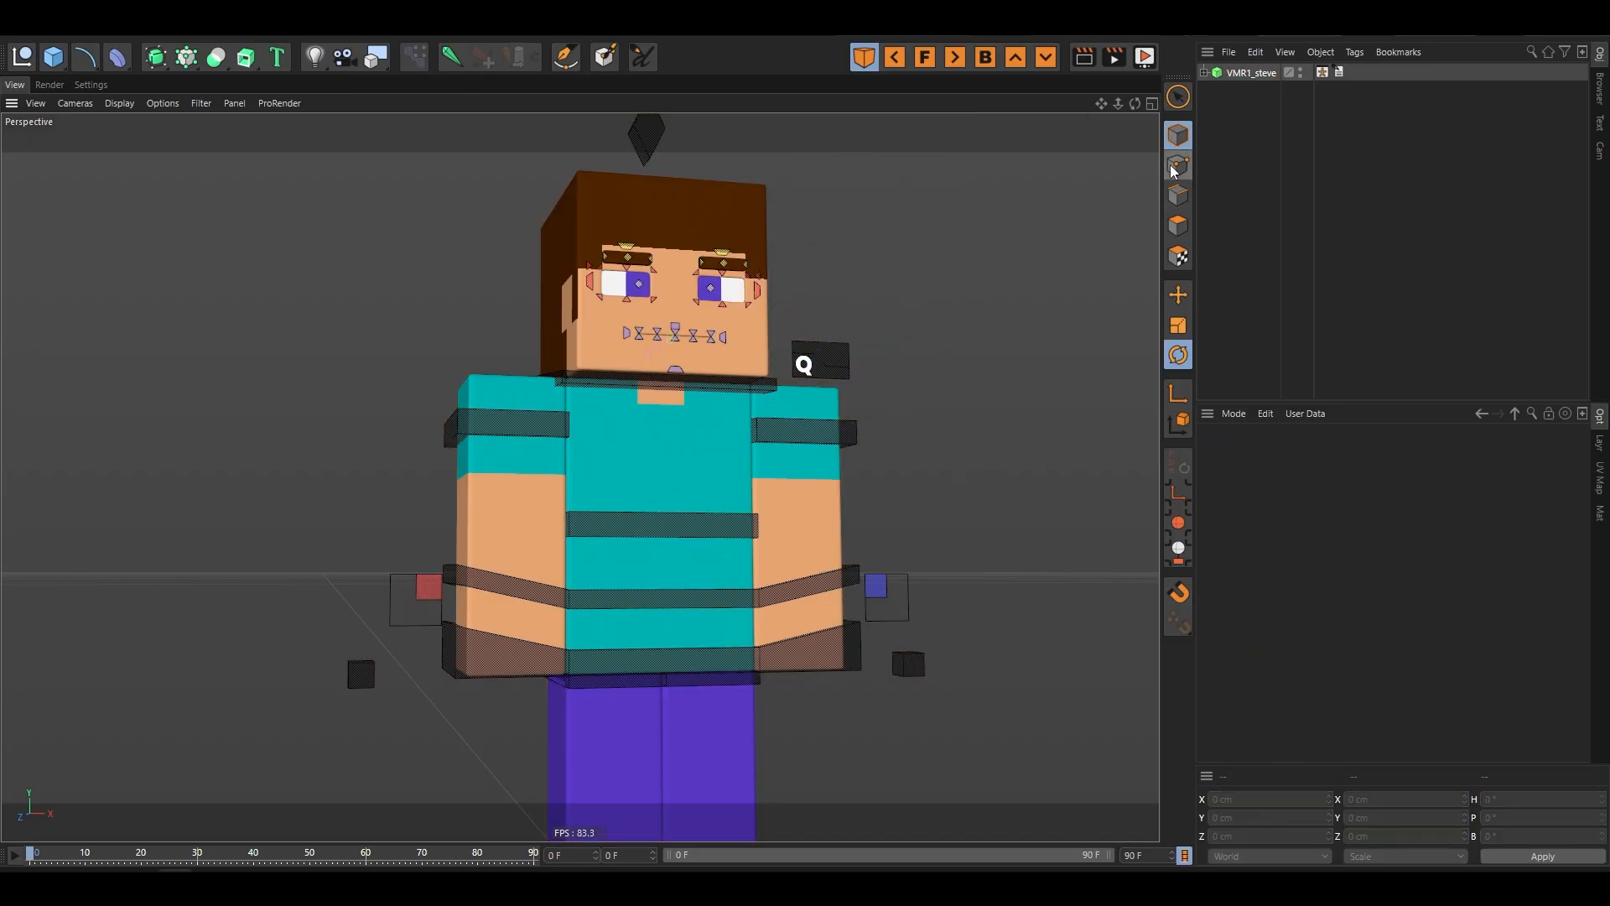
click(1322, 72)
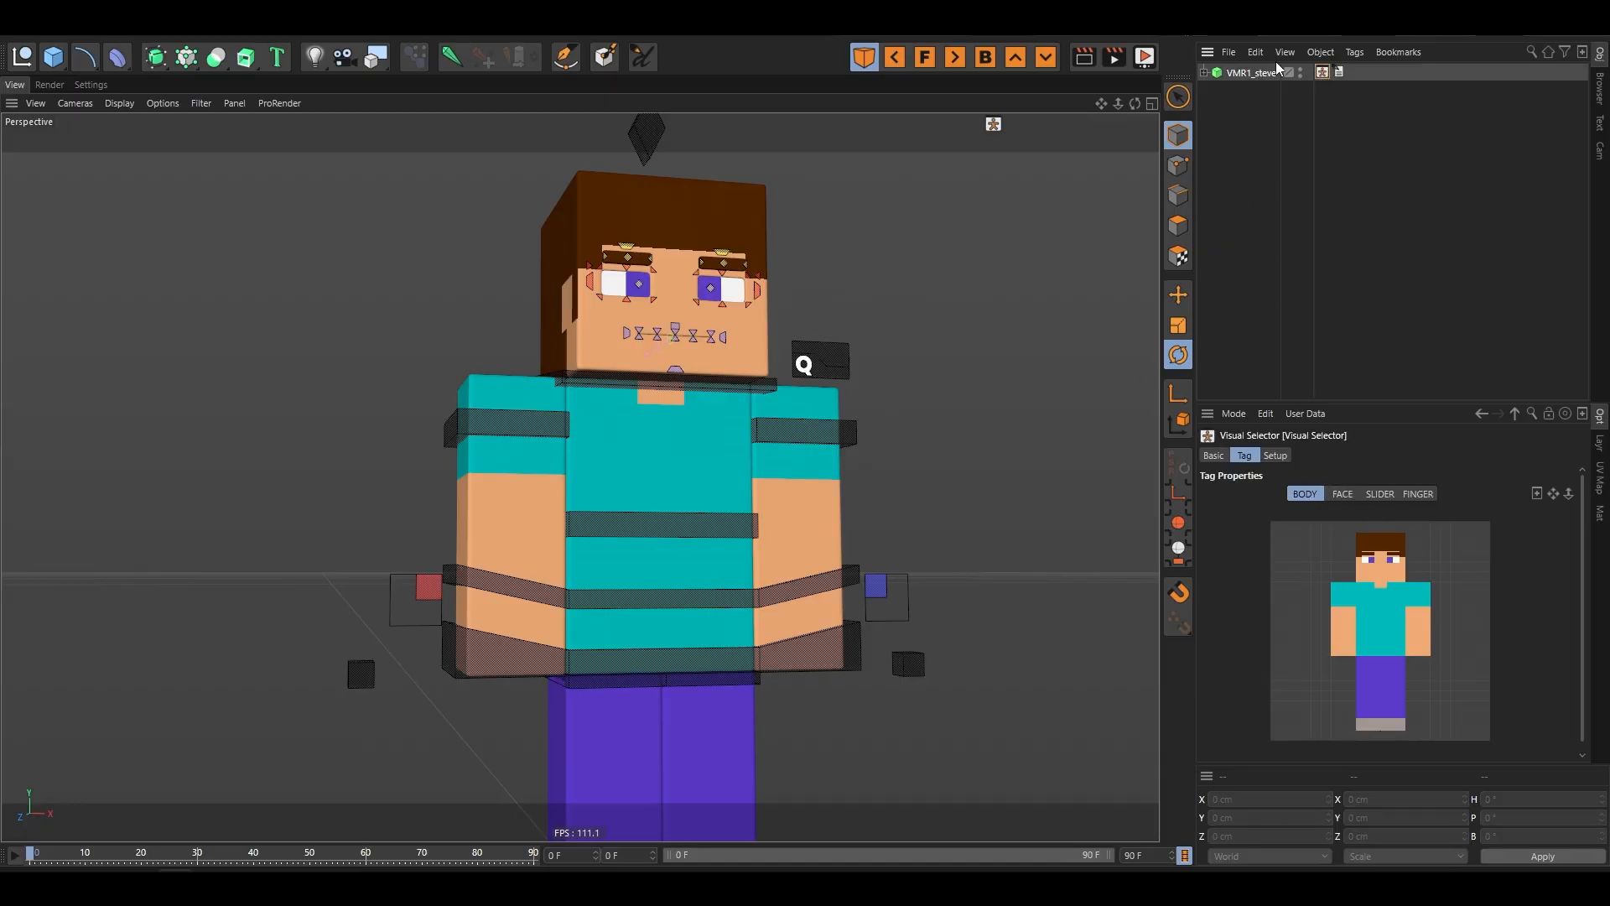
- Deselect VMR1_steve and display the list of the rig's layers
click(1251, 73)
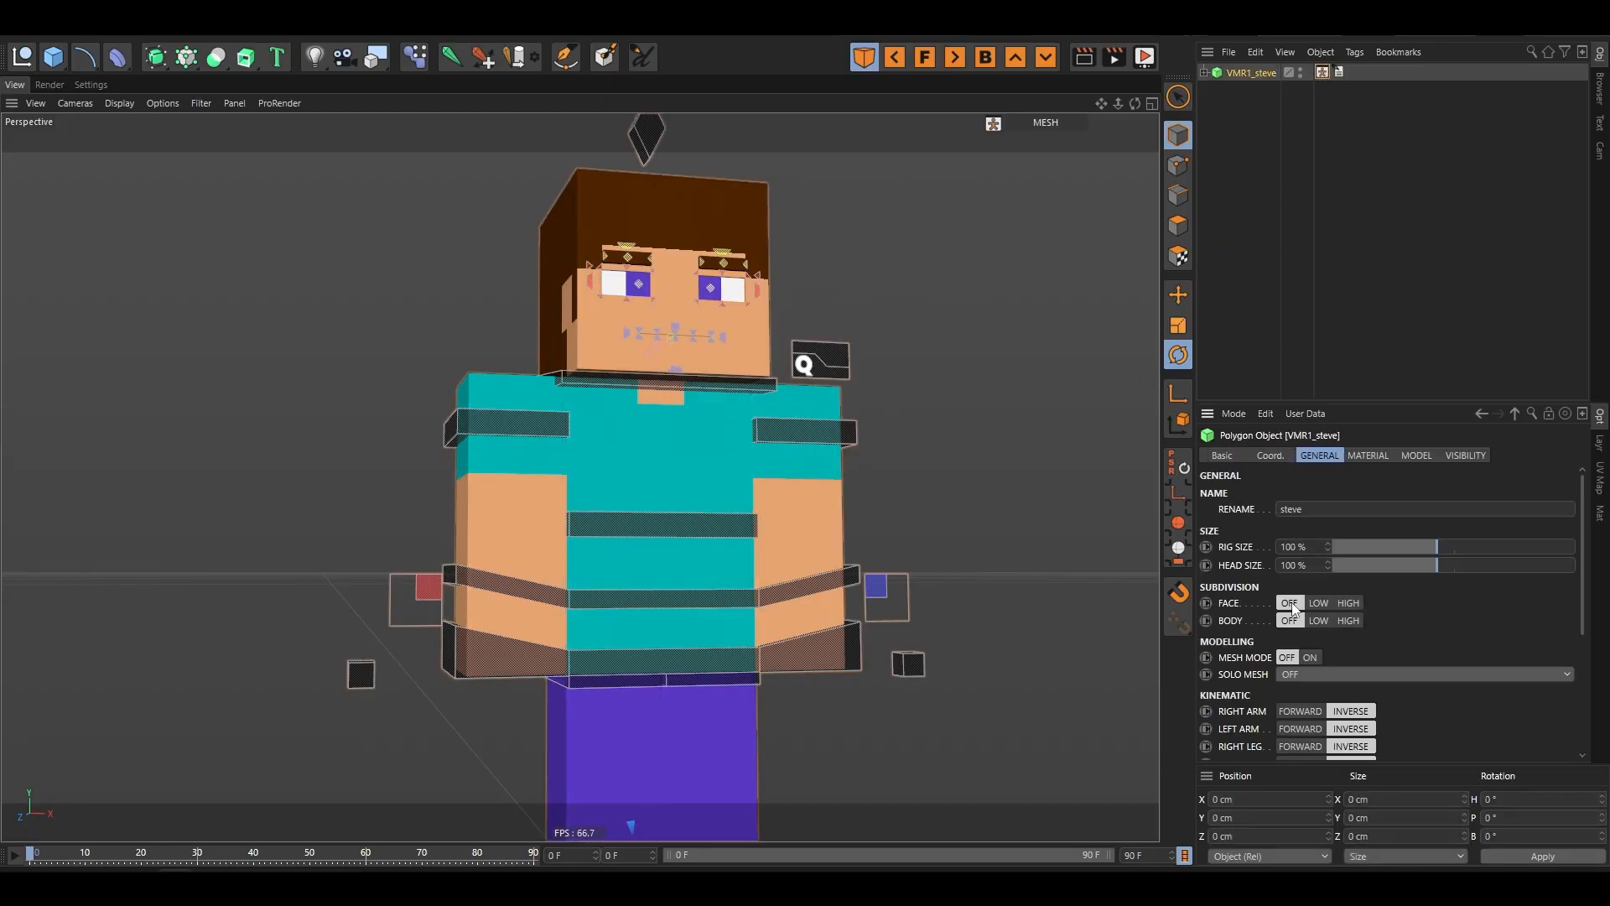
click(1360, 316)
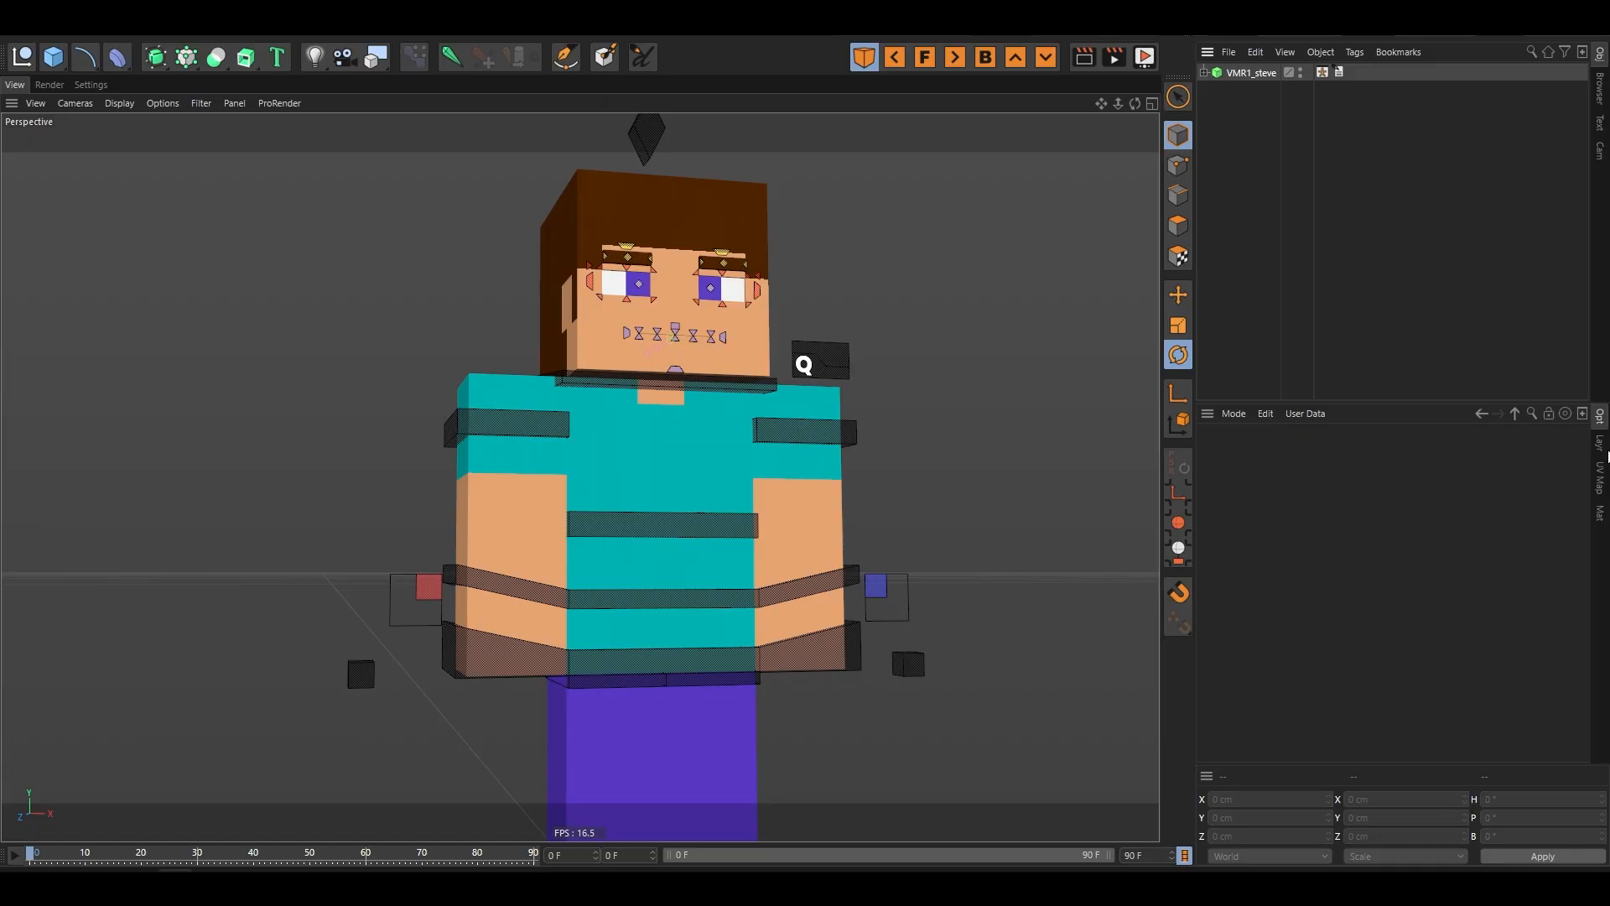
click(1600, 443)
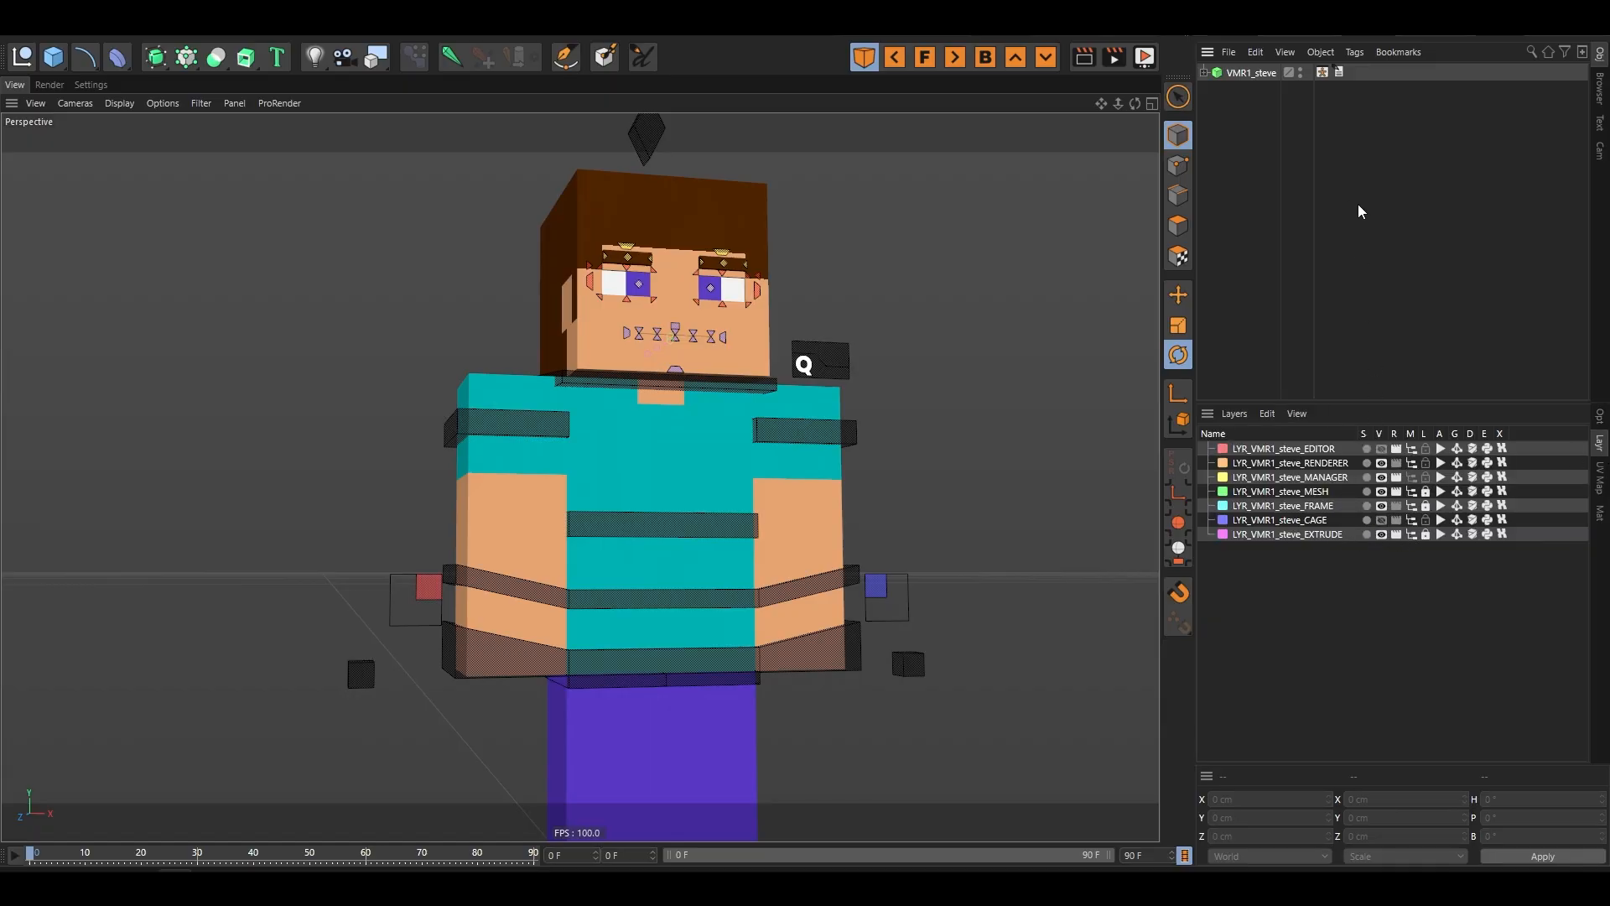
- Expand the VMR1_steve hierarchy through GRP_CTRL_Main, GRP_Mesh and GRP_Extrude down to the contents of GRP_EXT_Head_LYR2
click(1203, 73)
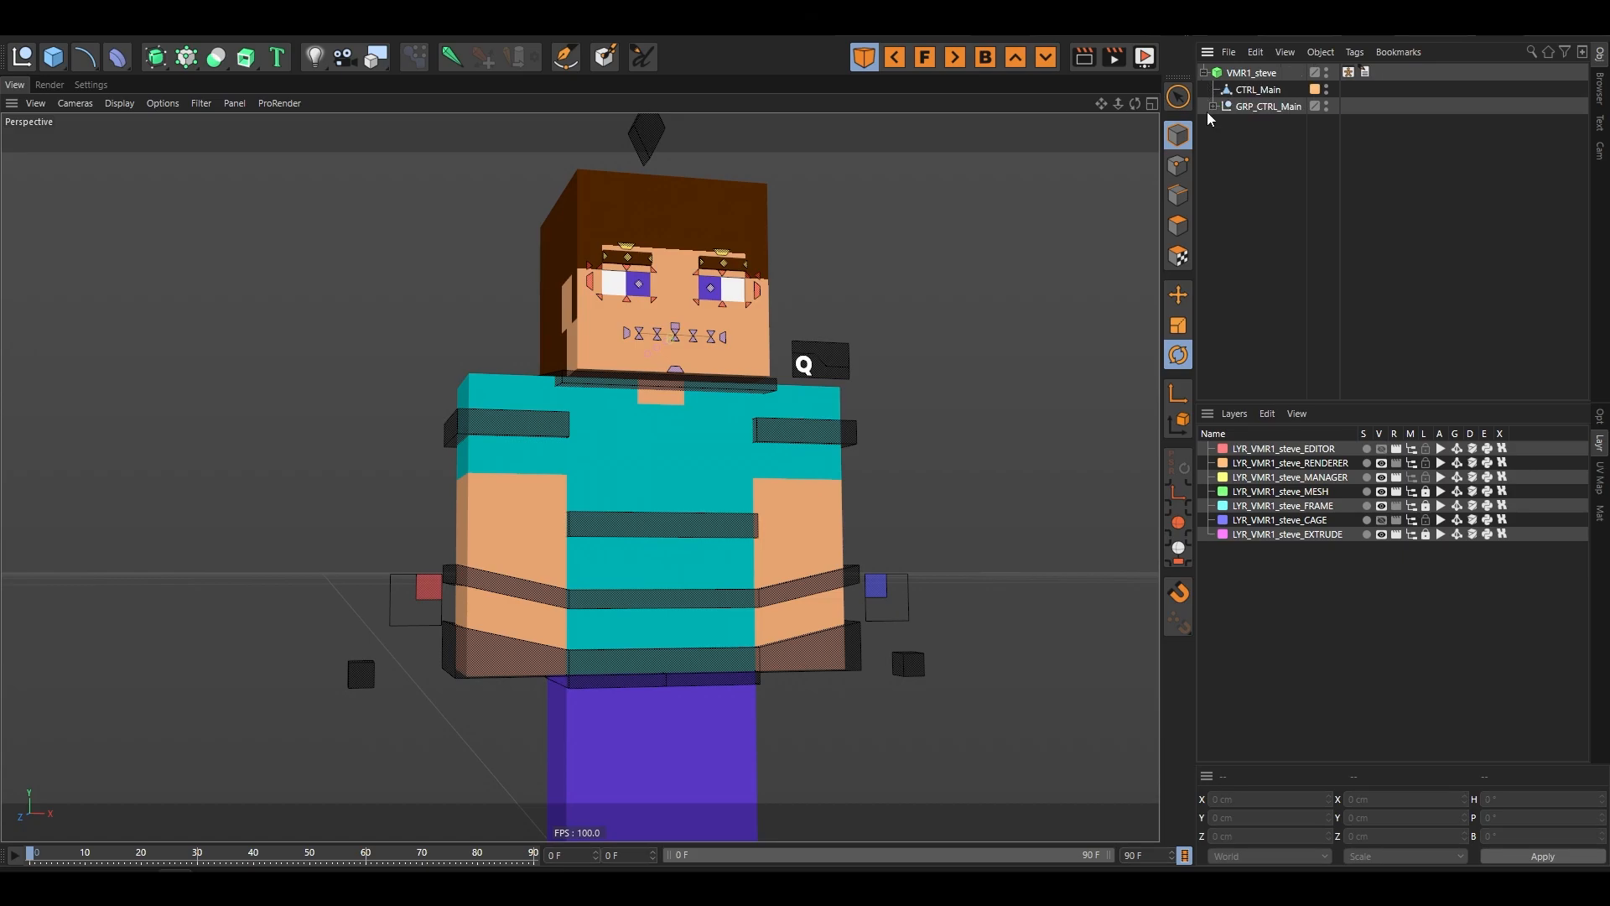
click(1213, 108)
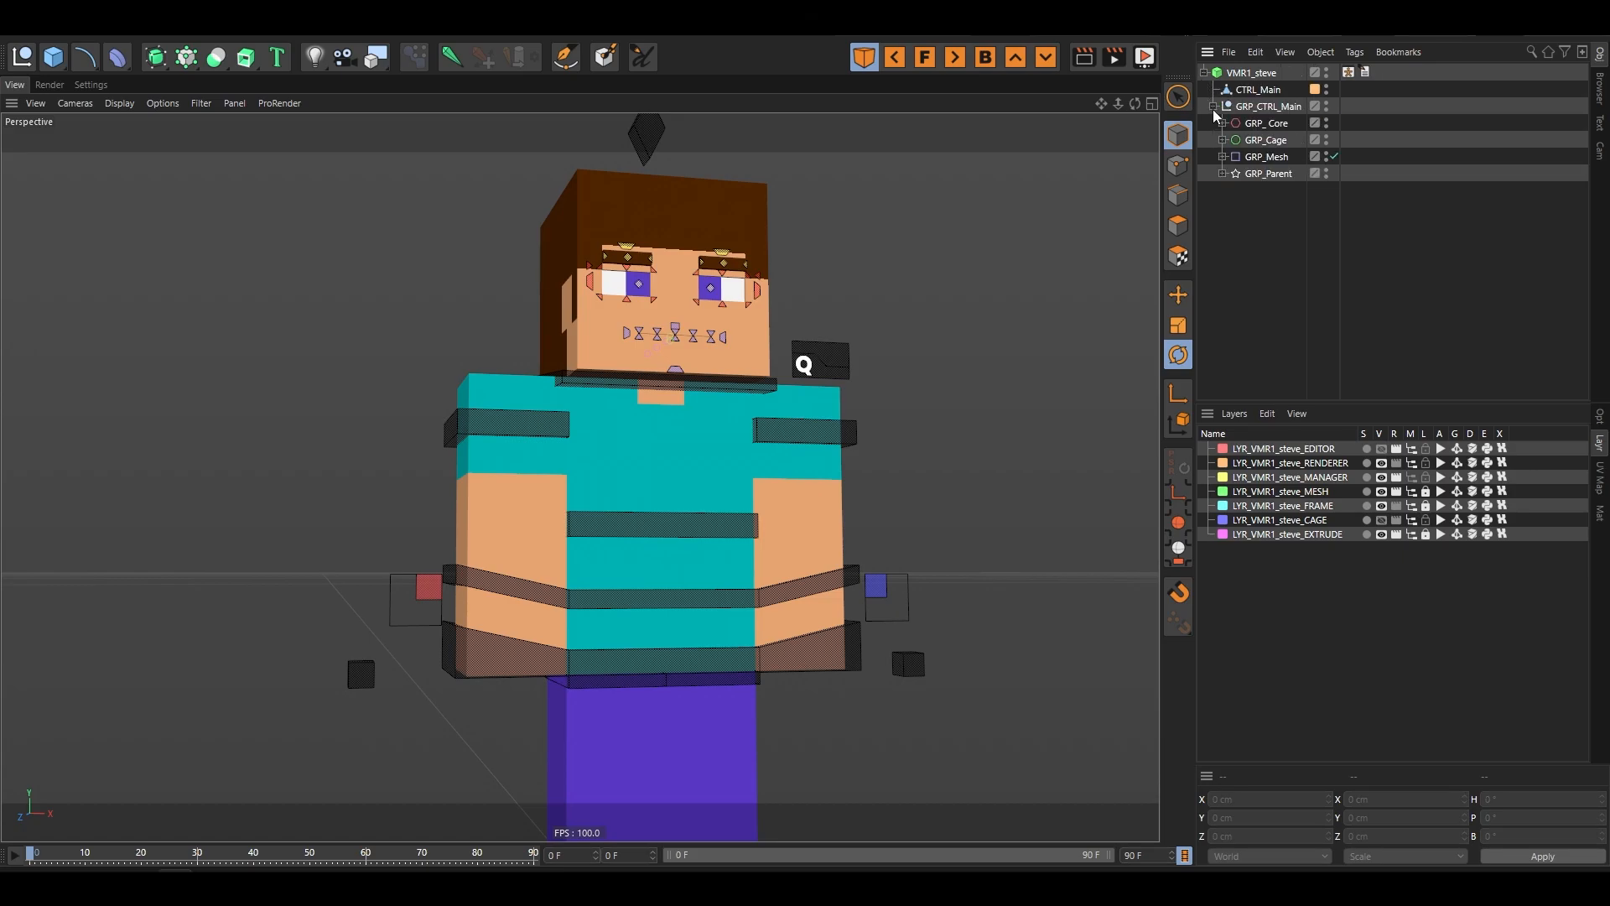
click(1223, 157)
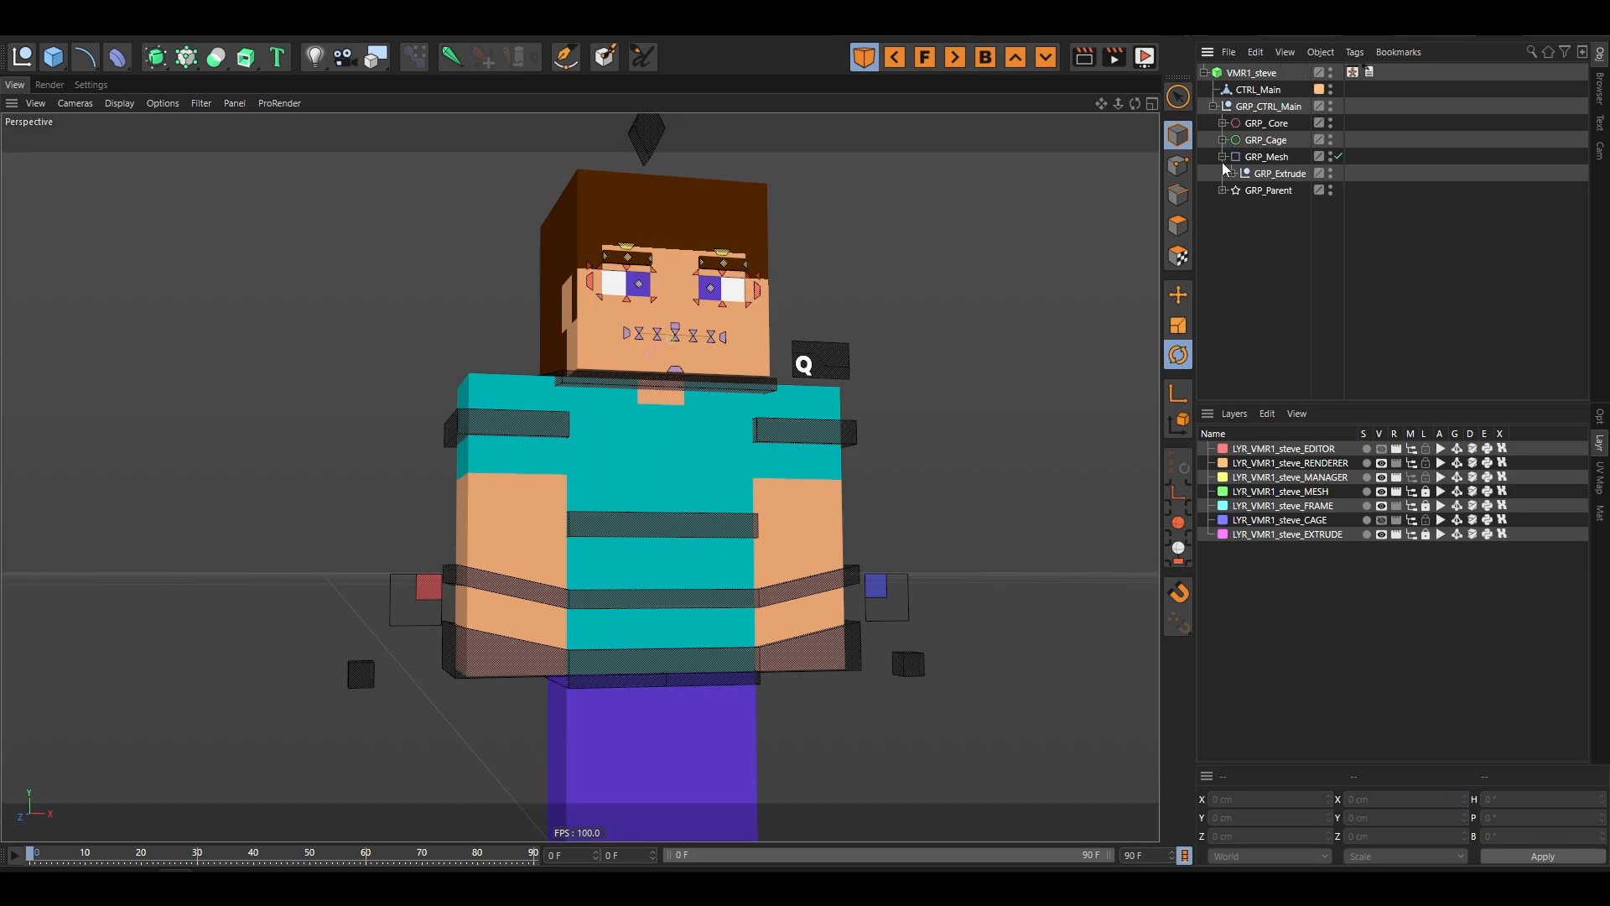
click(1232, 174)
click(1243, 207)
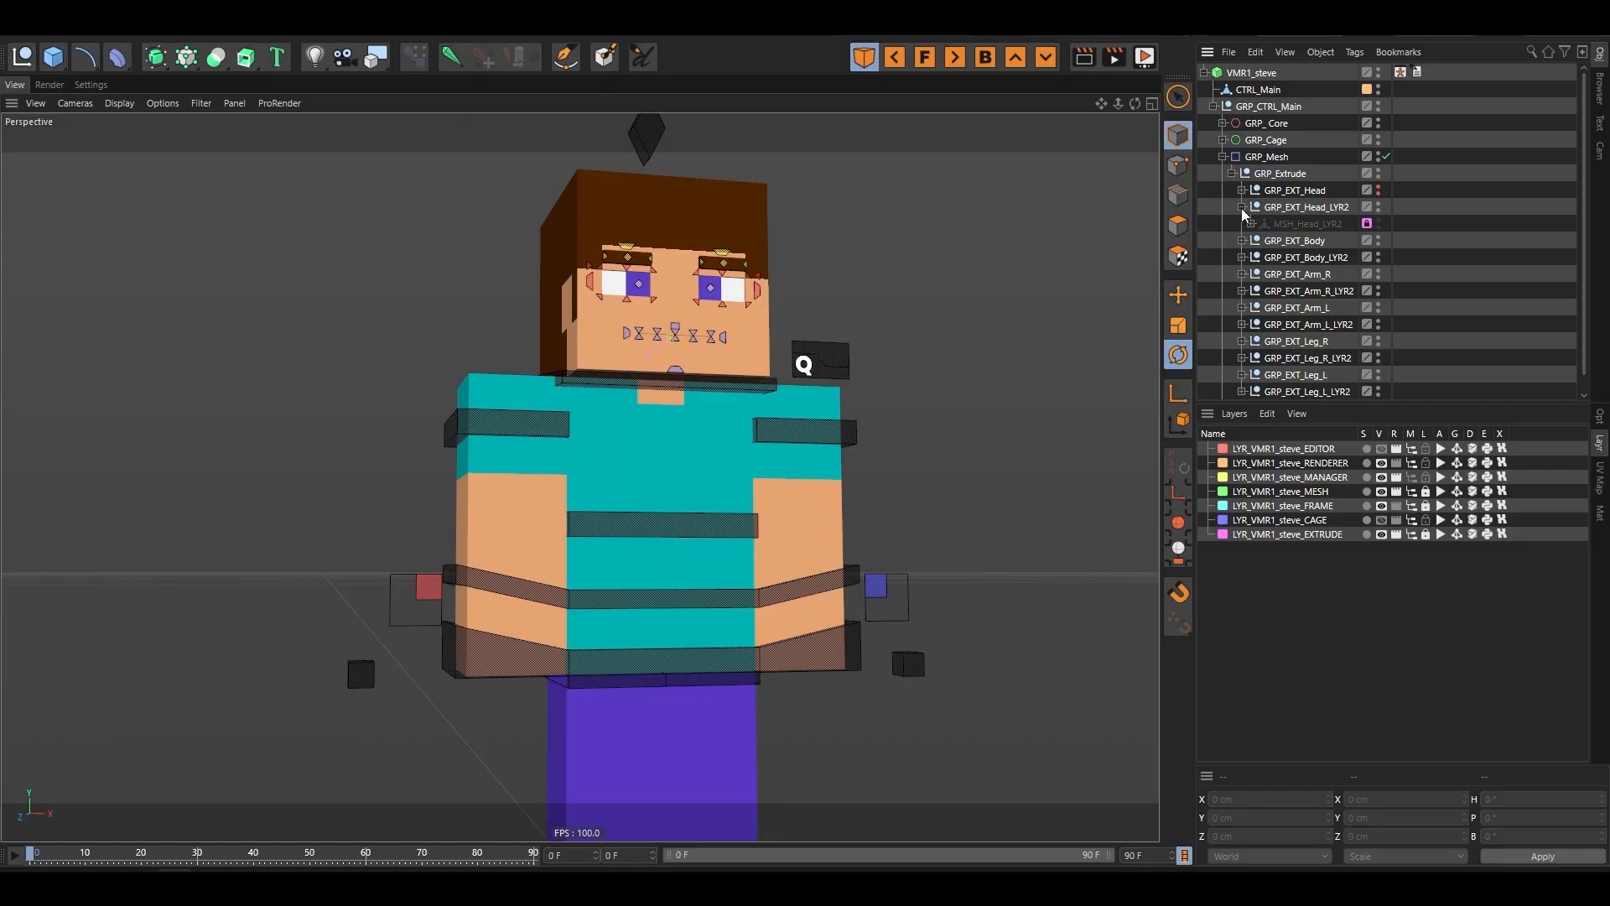
- Collapse the whole VMR1_steve hierarchy again and show the rig's GENERAL user data
click(1243, 207)
click(1232, 173)
click(1223, 157)
click(1213, 107)
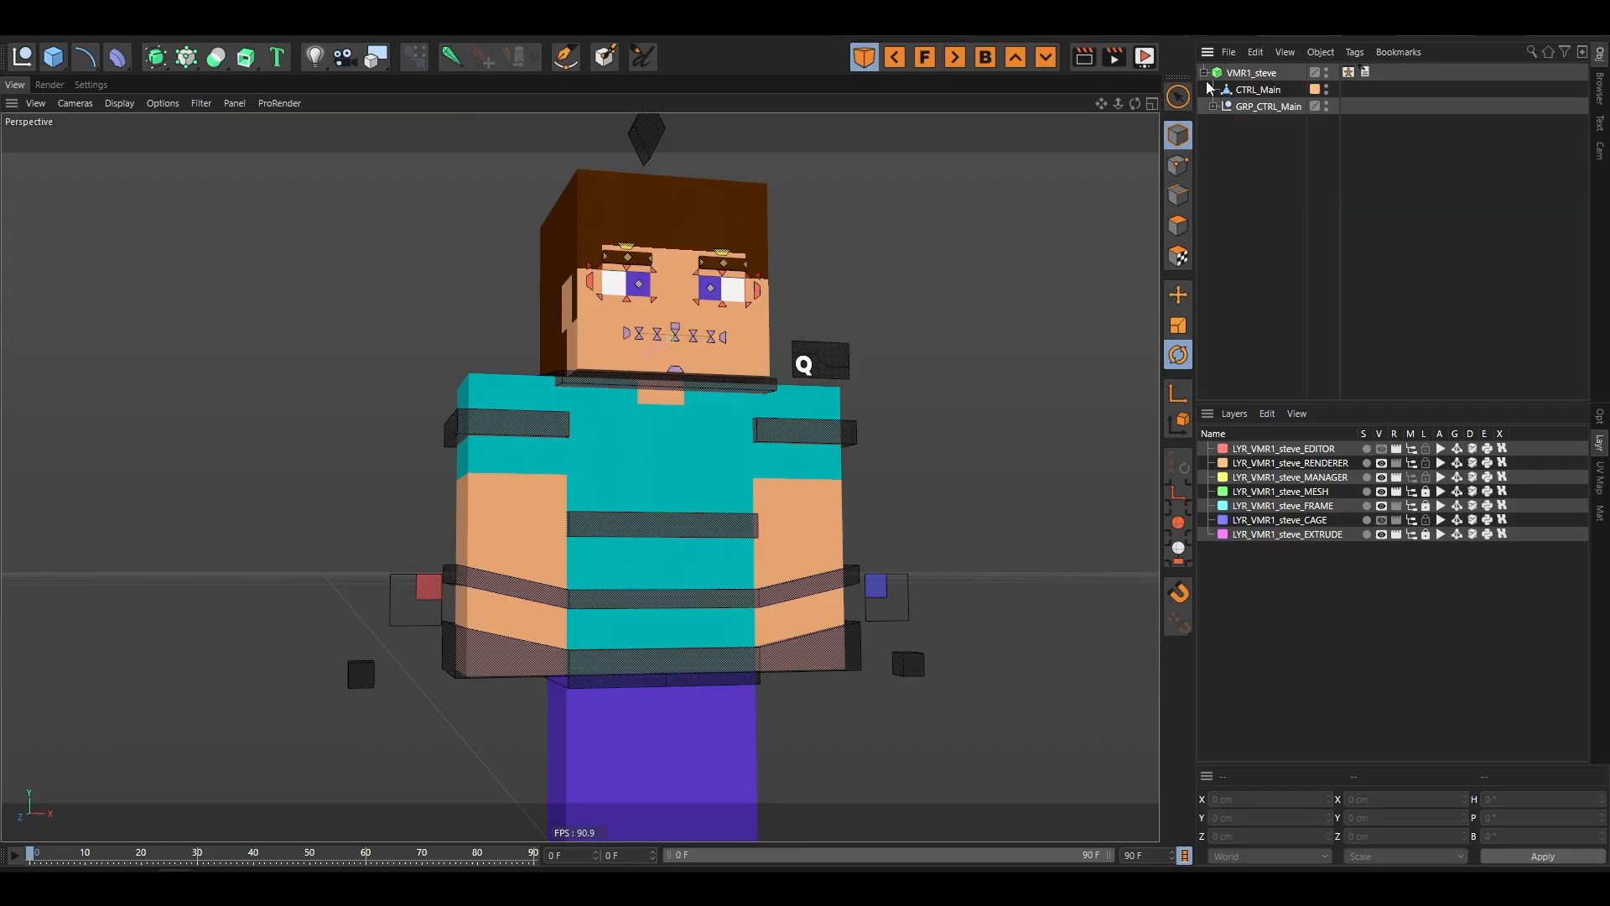
click(1204, 73)
click(1251, 73)
click(1600, 419)
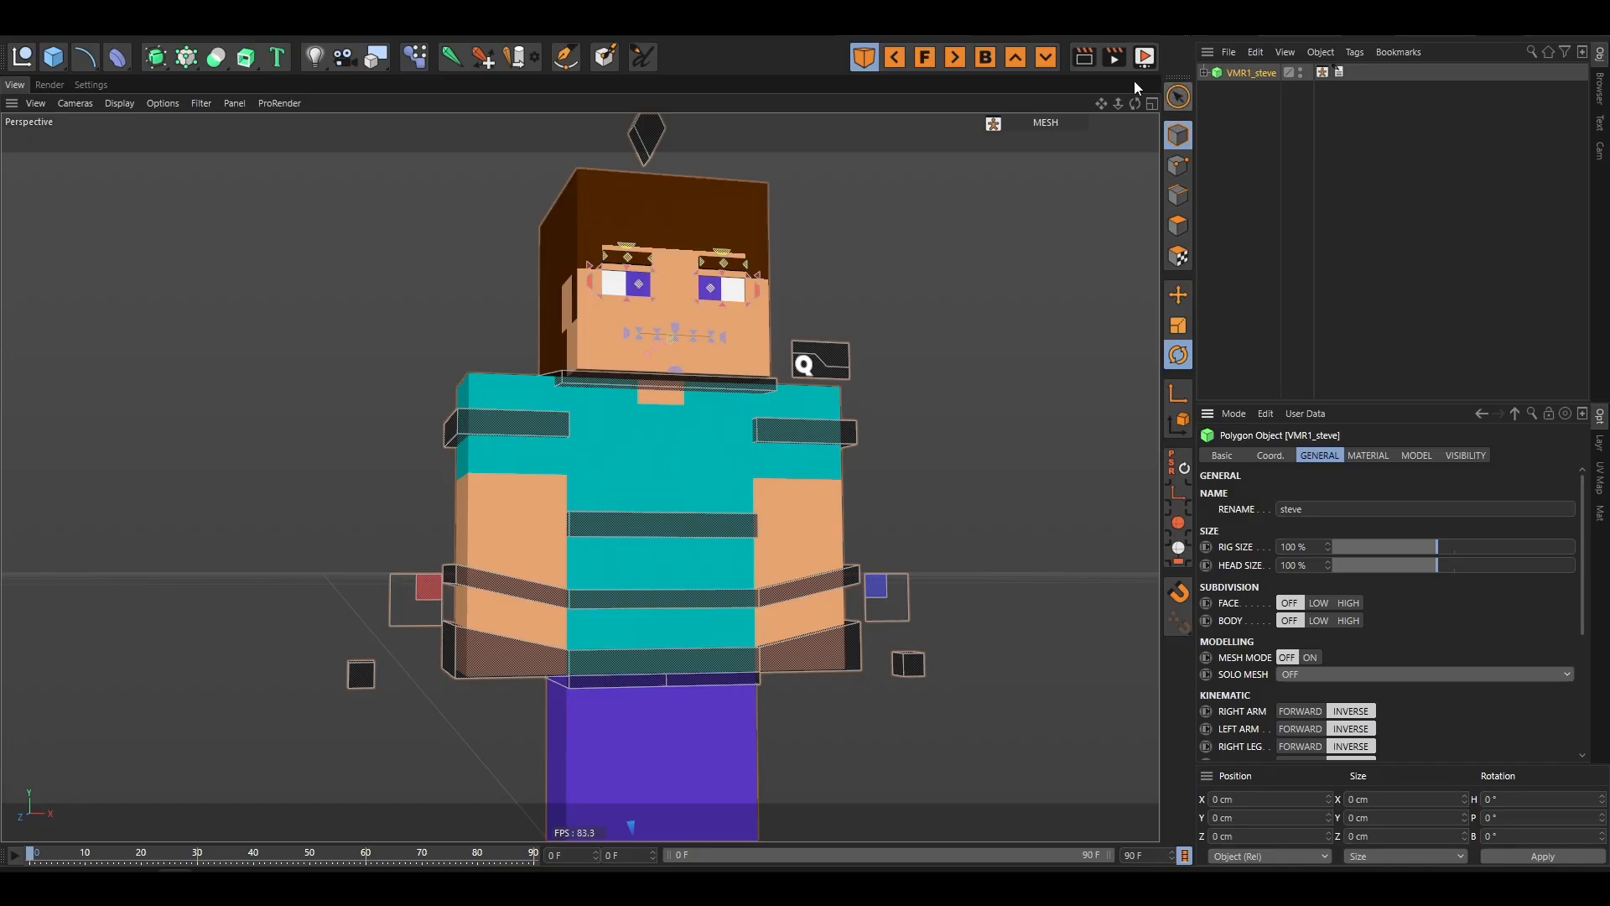
- Turn on MESH MODE for VMR1_steve, then deselect the rig
drag(1134, 103, 1113, 110)
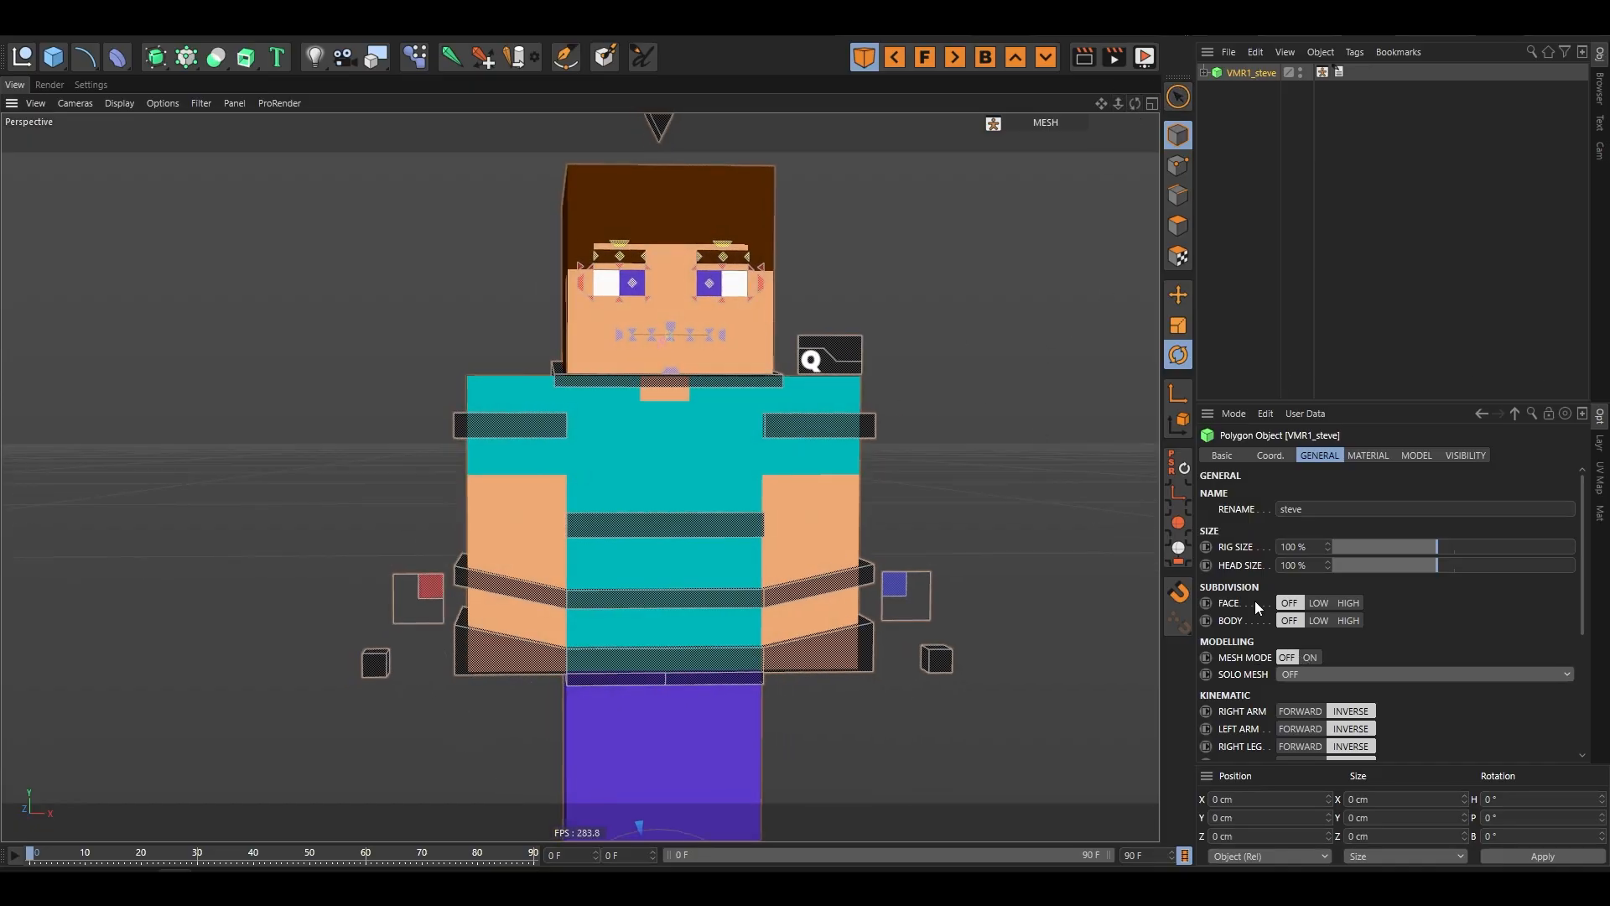
click(933, 457)
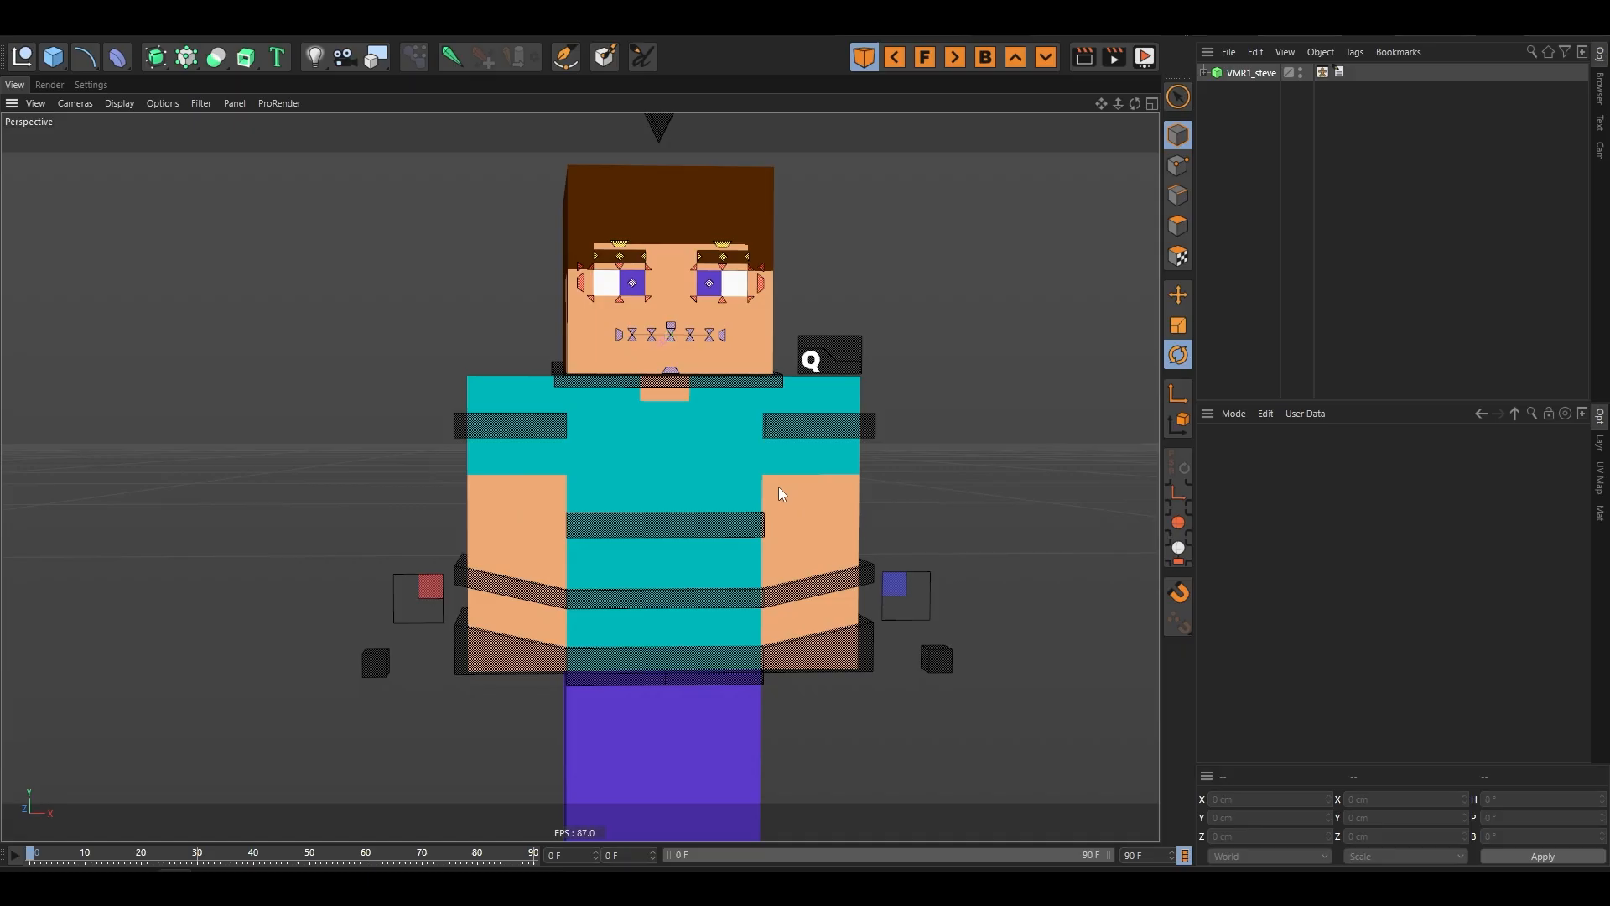
click(752, 299)
click(973, 284)
click(1253, 73)
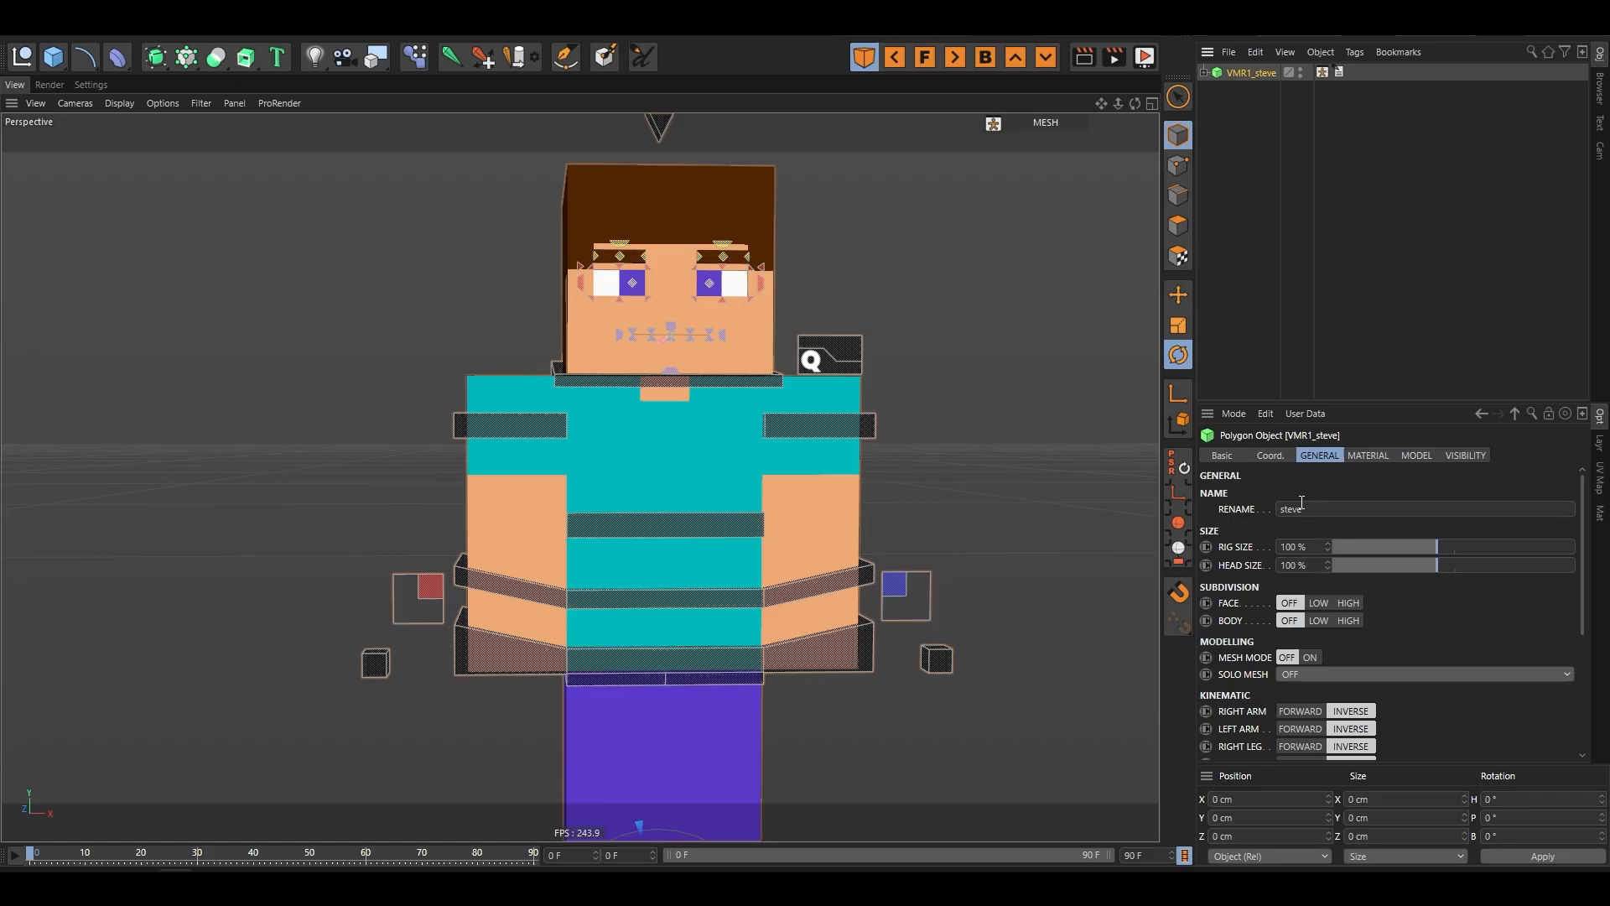
click(1308, 656)
drag(1101, 104, 990, 151)
scroll(515, 335, down, 2)
scroll(514, 335, down, 2)
click(823, 460)
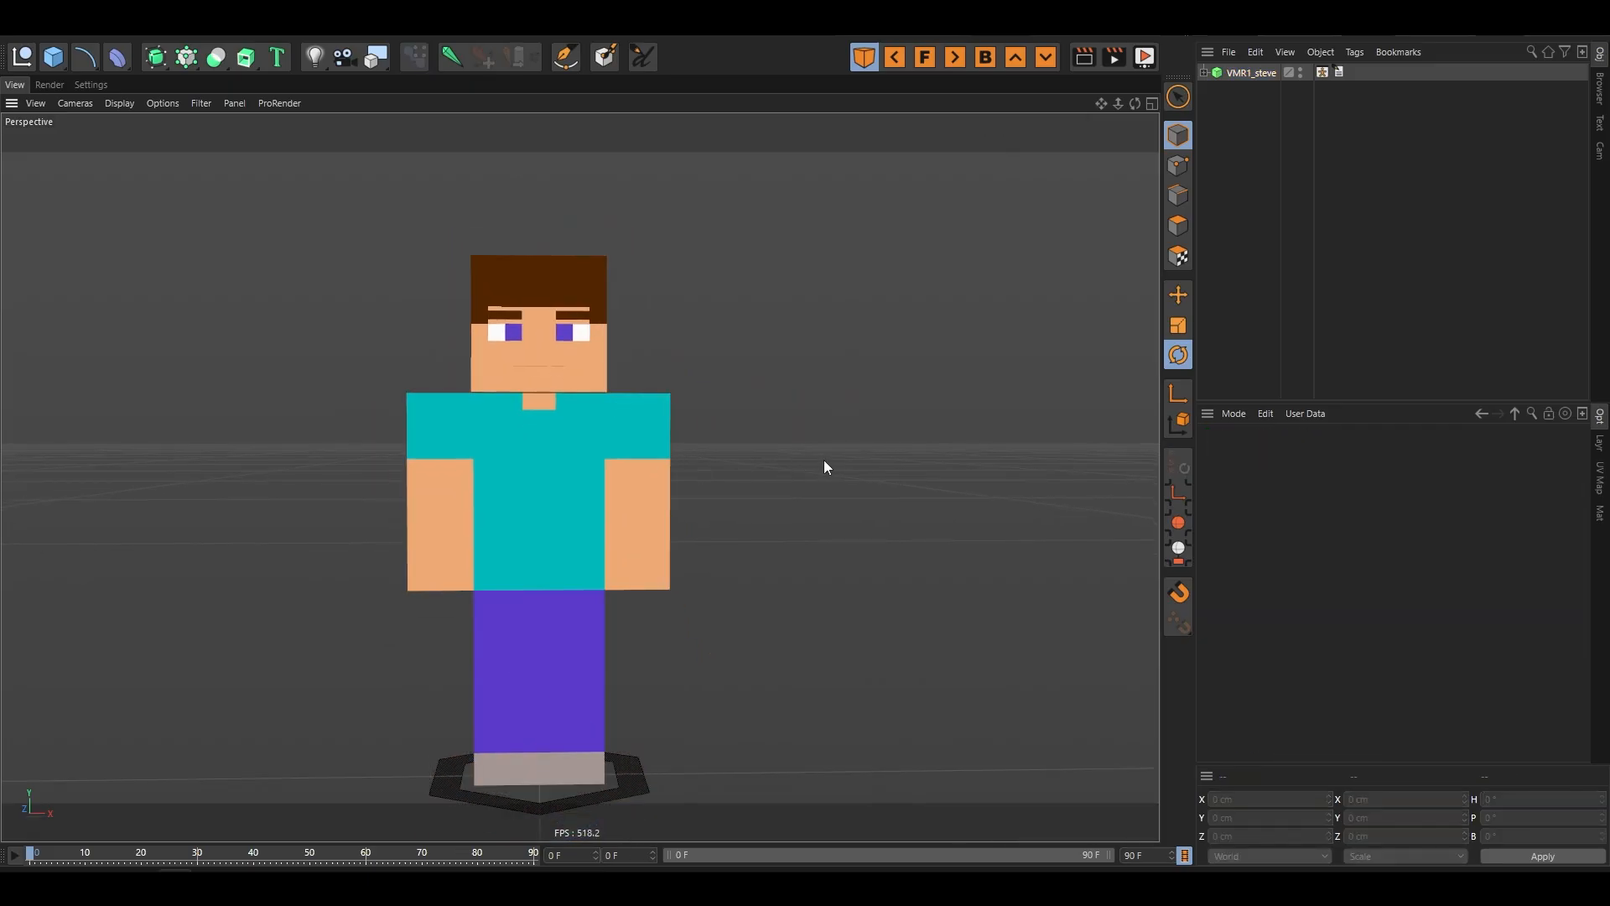
- Select the character's left arm, body, right arm and leg meshes one after another to inspect them, then clear the selection
click(646, 434)
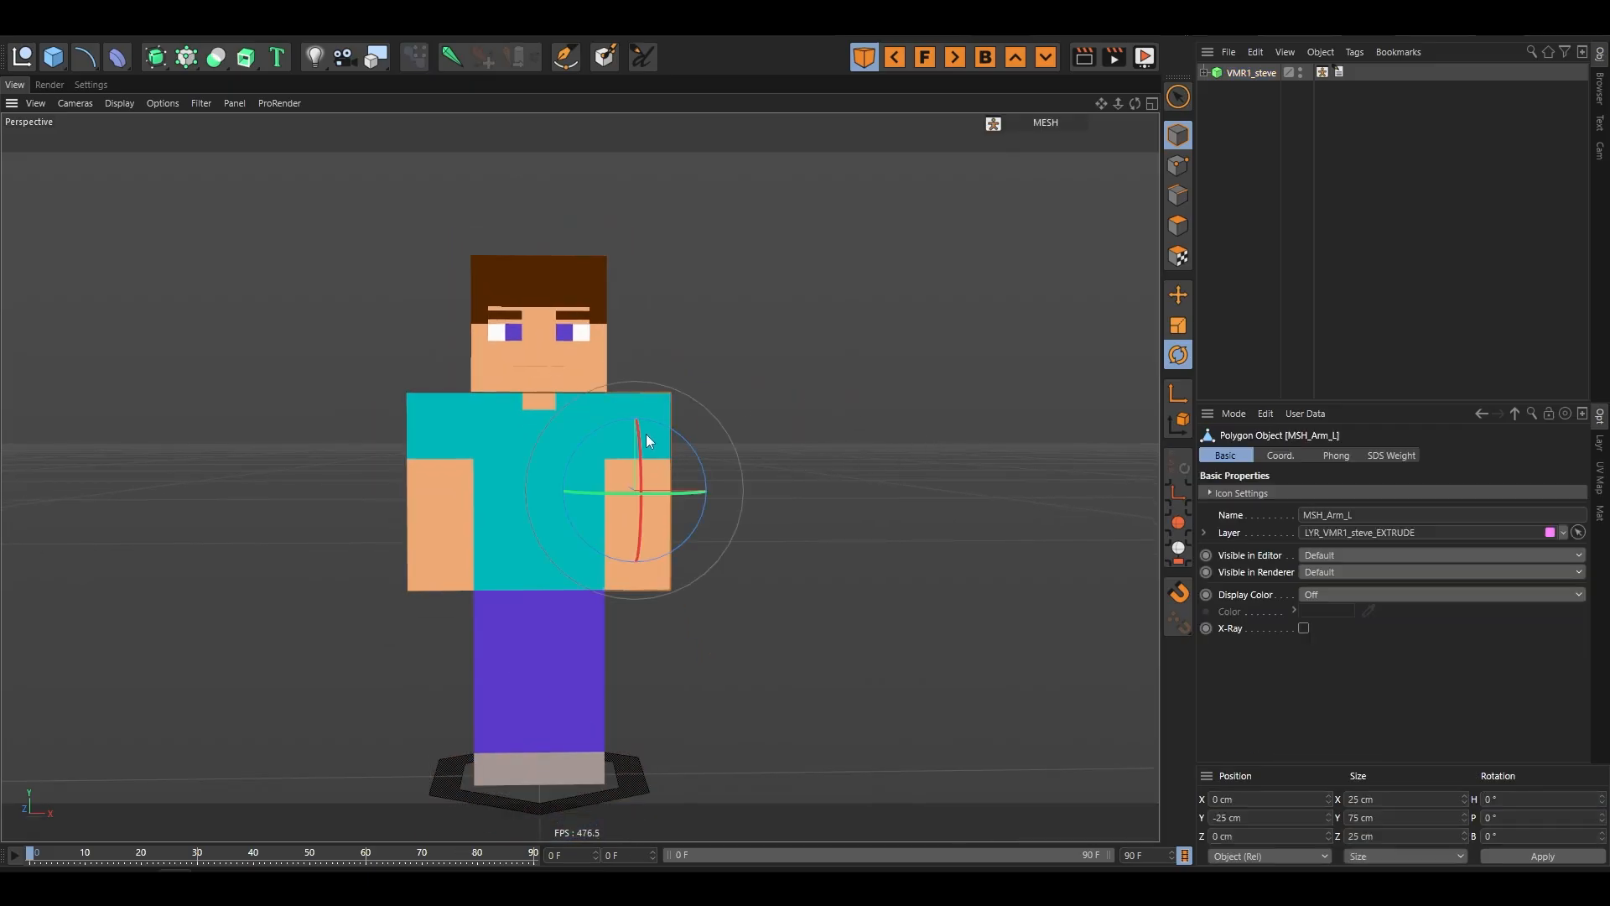
click(640, 294)
click(550, 517)
click(426, 429)
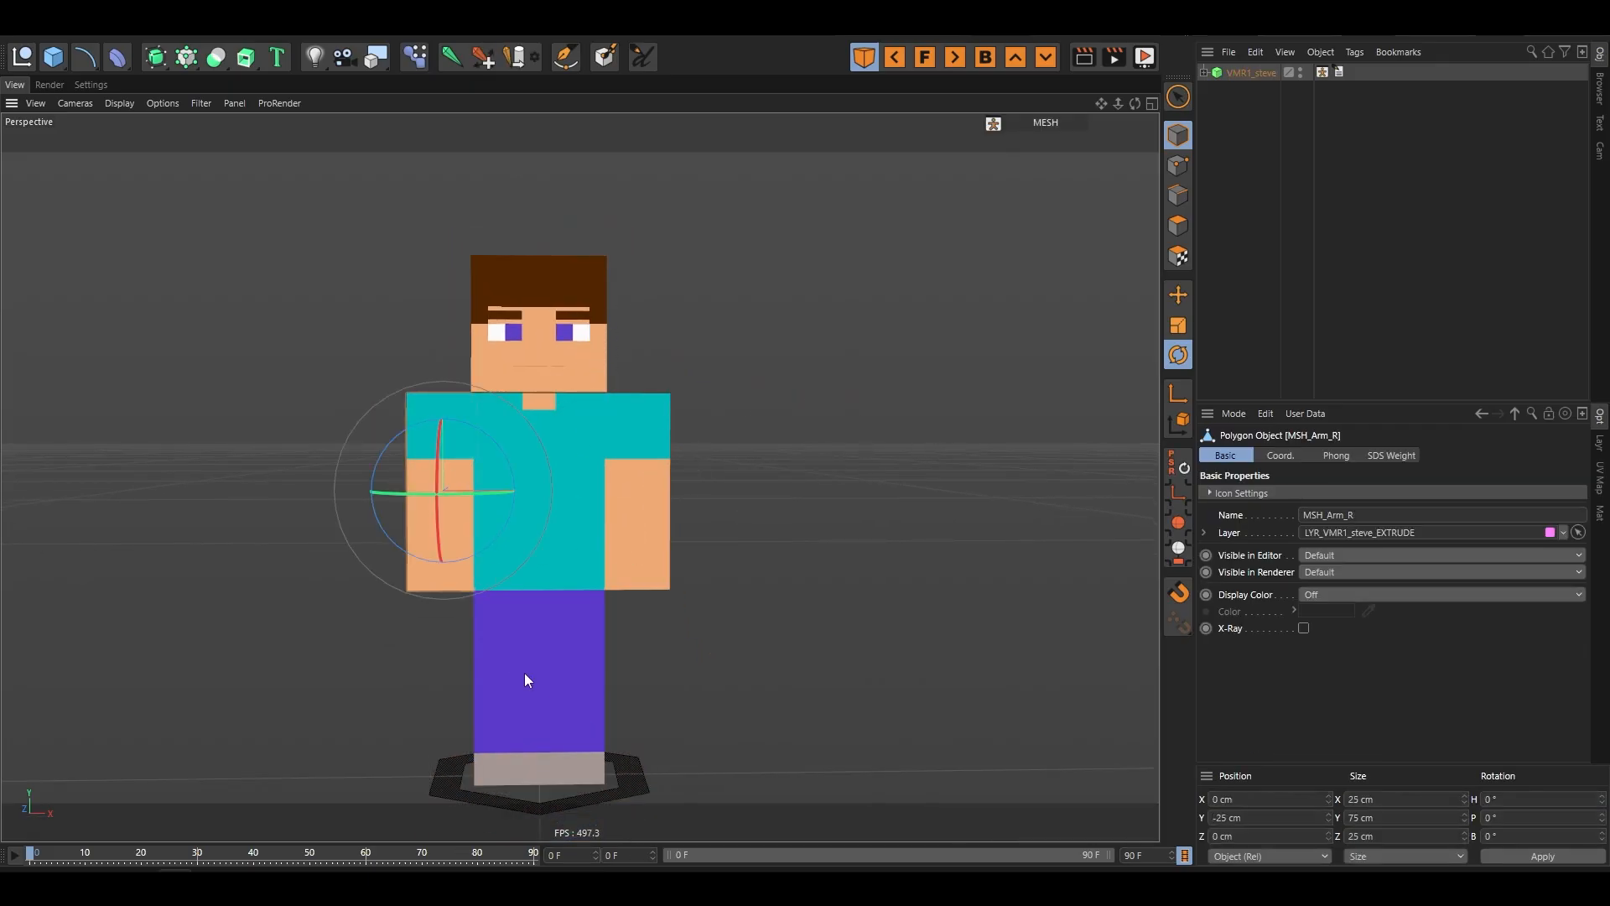
click(525, 672)
click(1248, 73)
click(1204, 173)
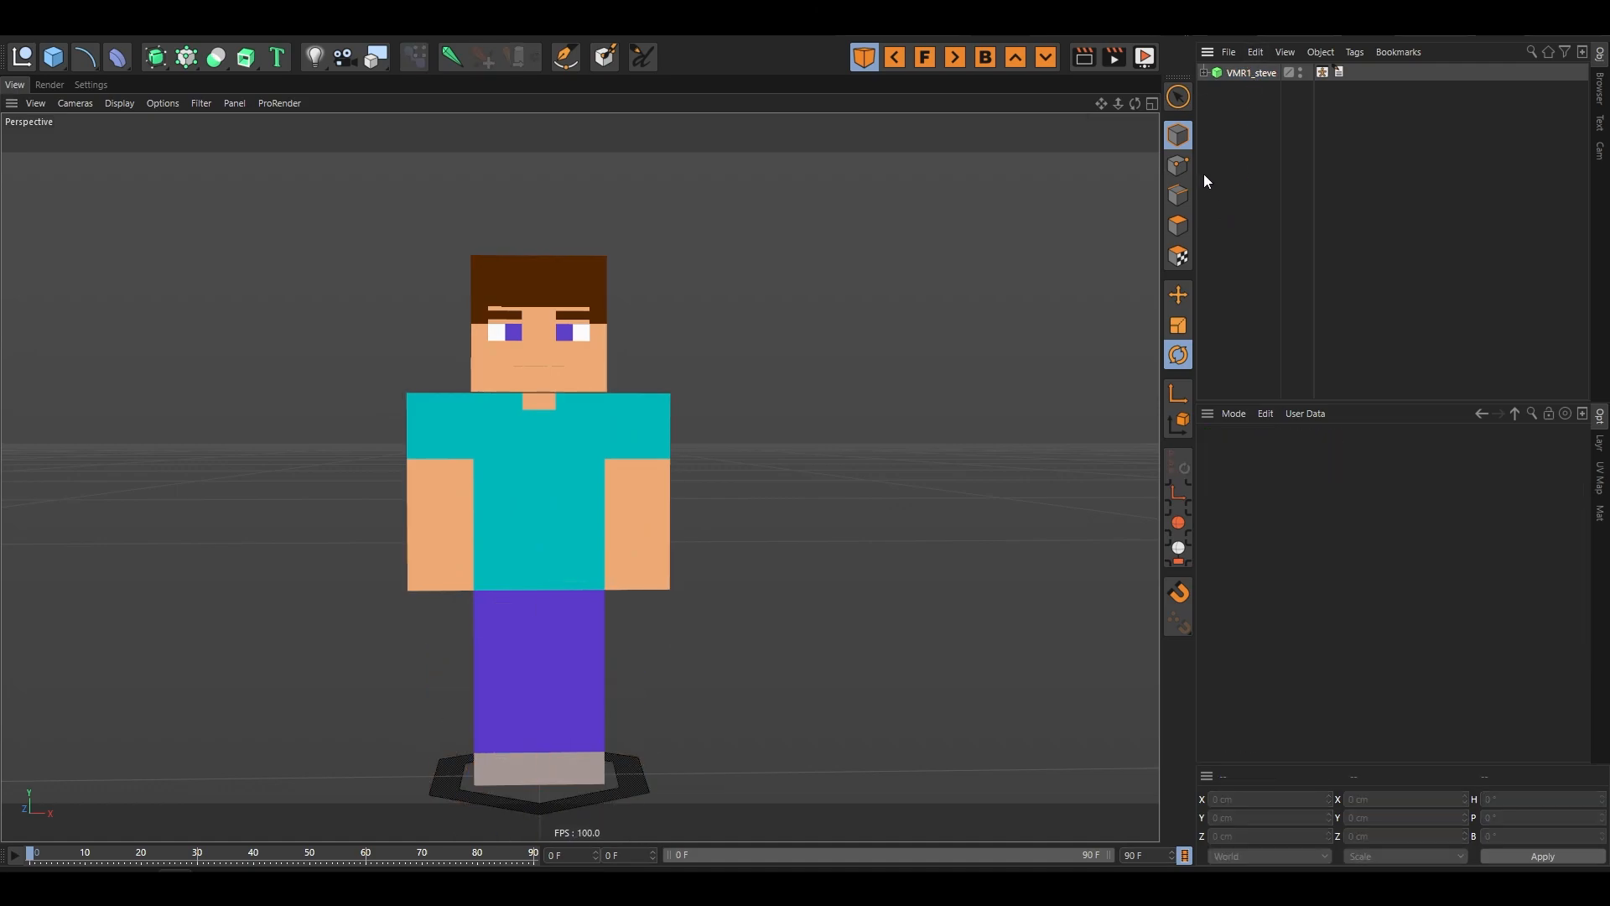
- Reselect VMR1_steve and examine the mesh parts offered in its MESH list over the viewport
click(1240, 73)
click(1047, 124)
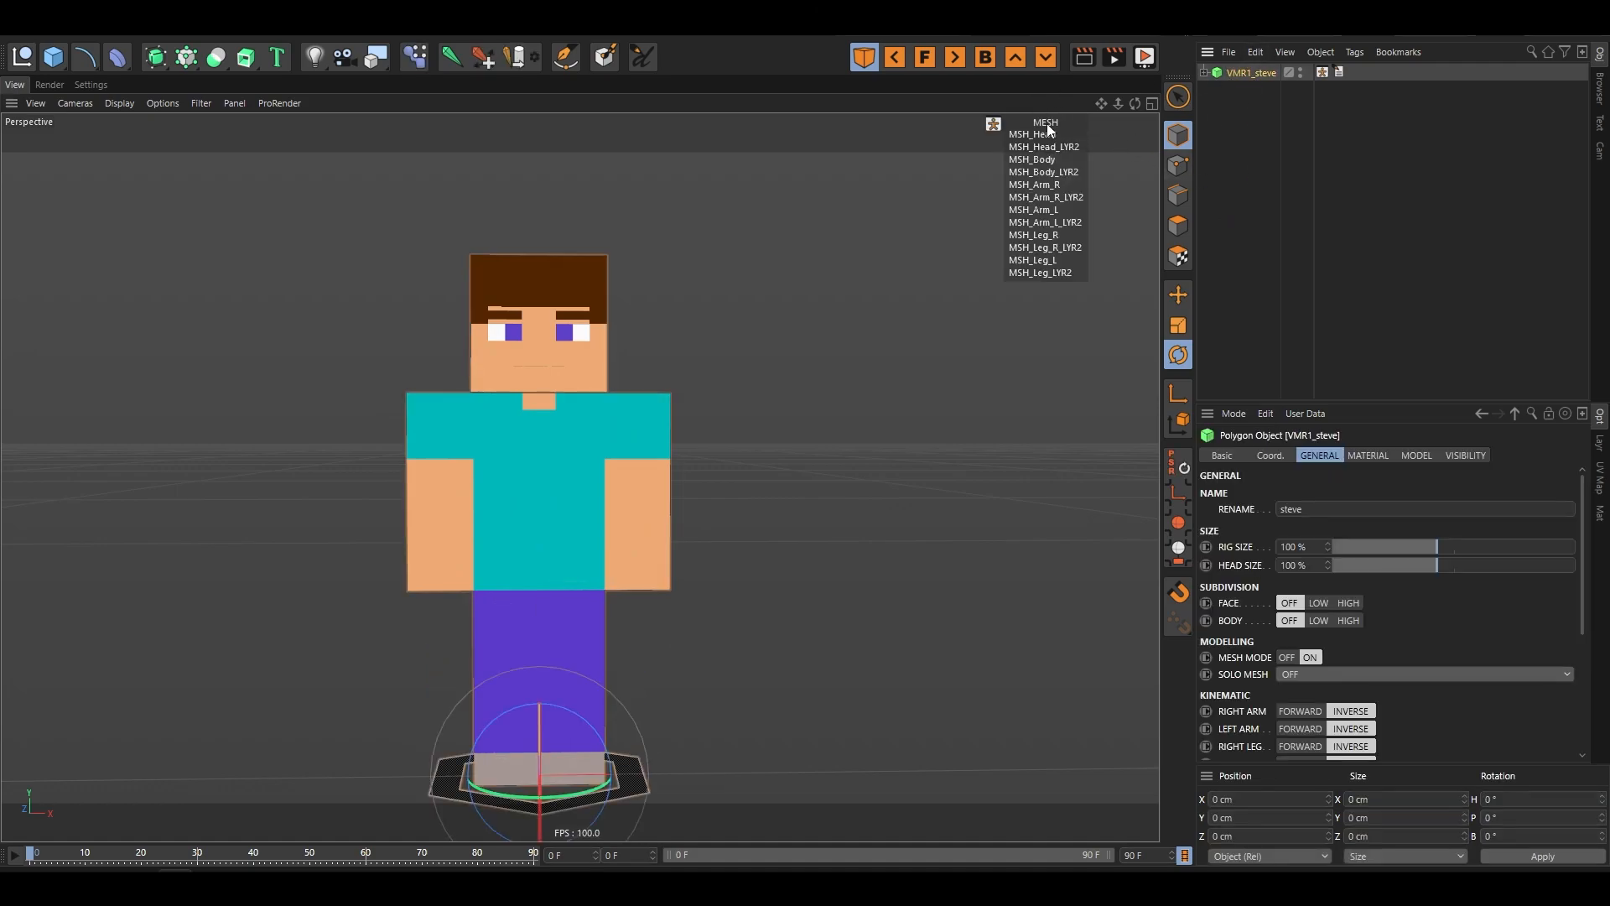
click(1248, 117)
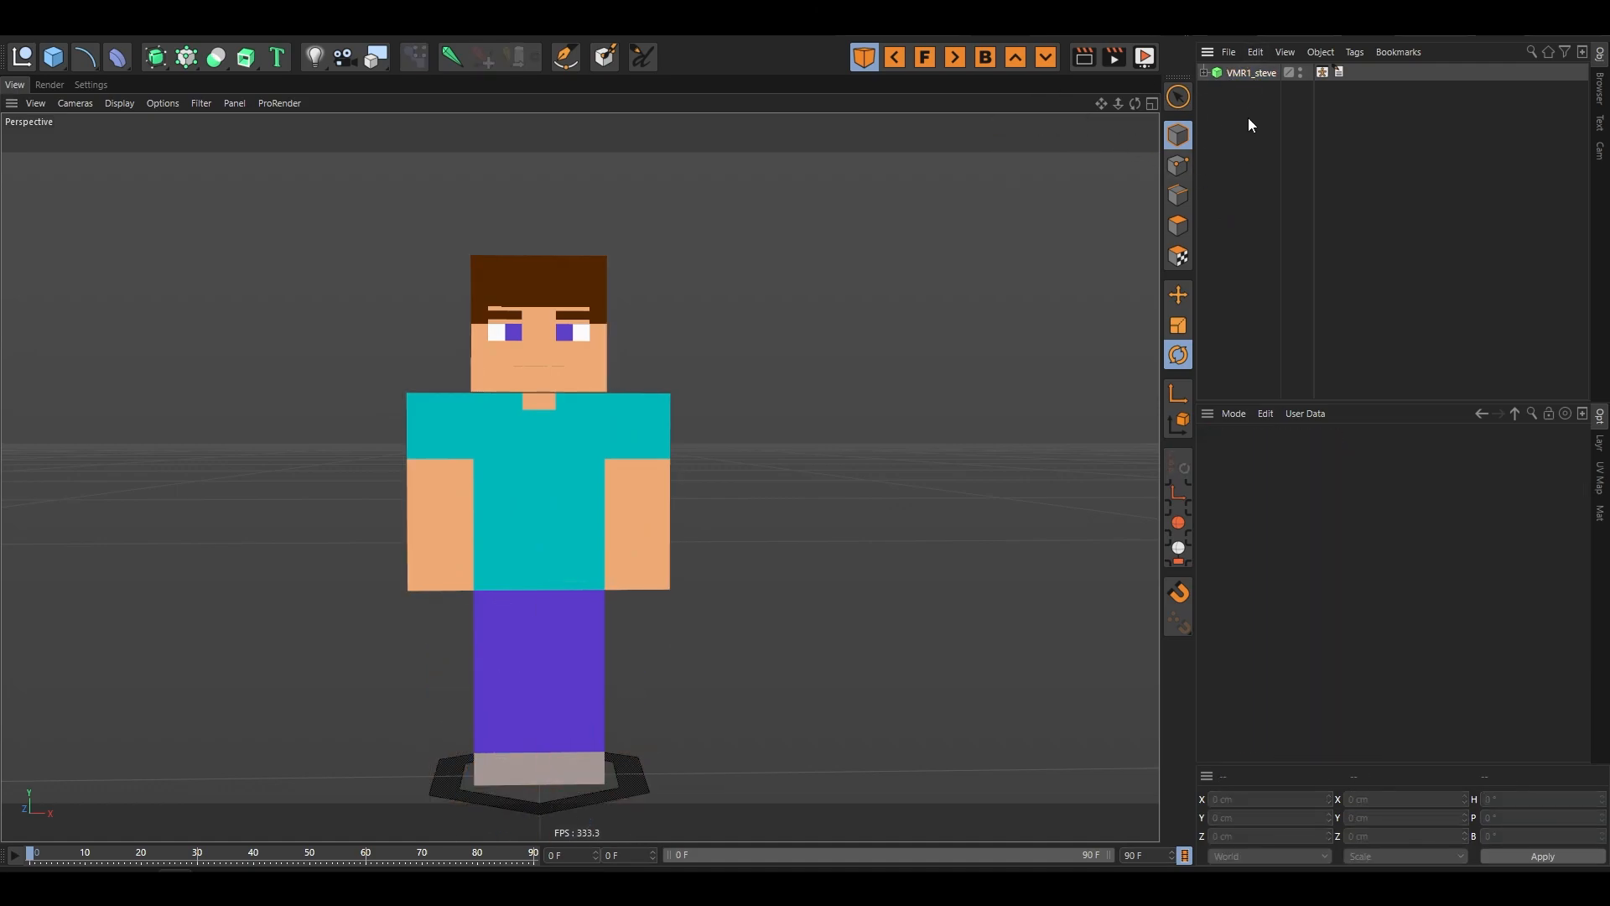
click(1250, 74)
click(1059, 123)
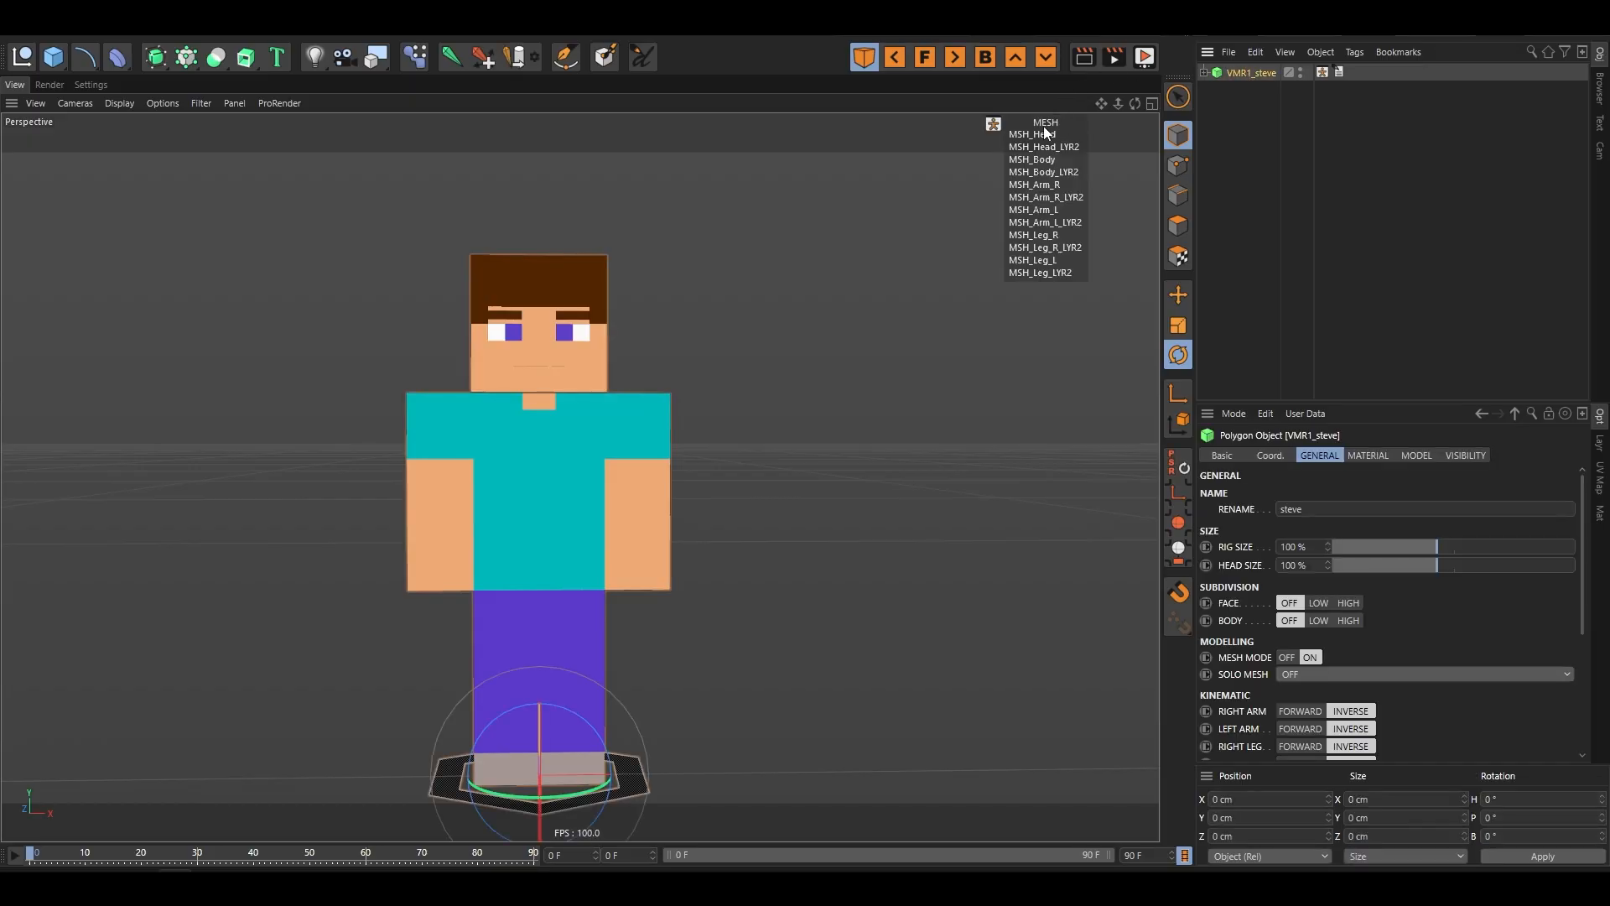
click(1049, 124)
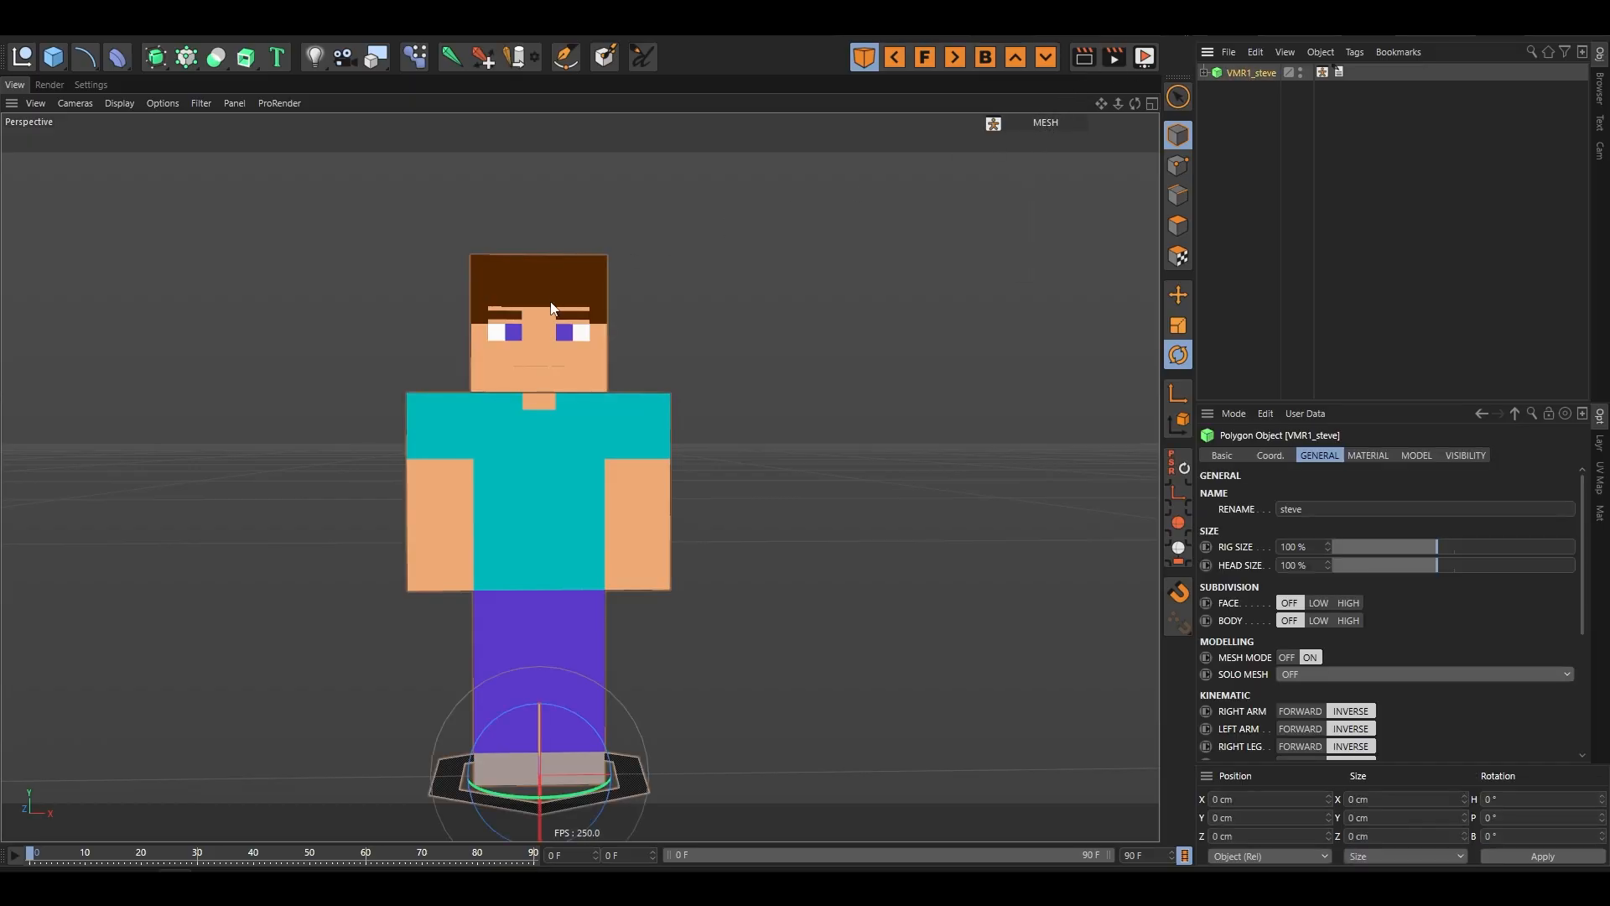
scroll(525, 389, up, 2)
click(1045, 127)
click(1045, 128)
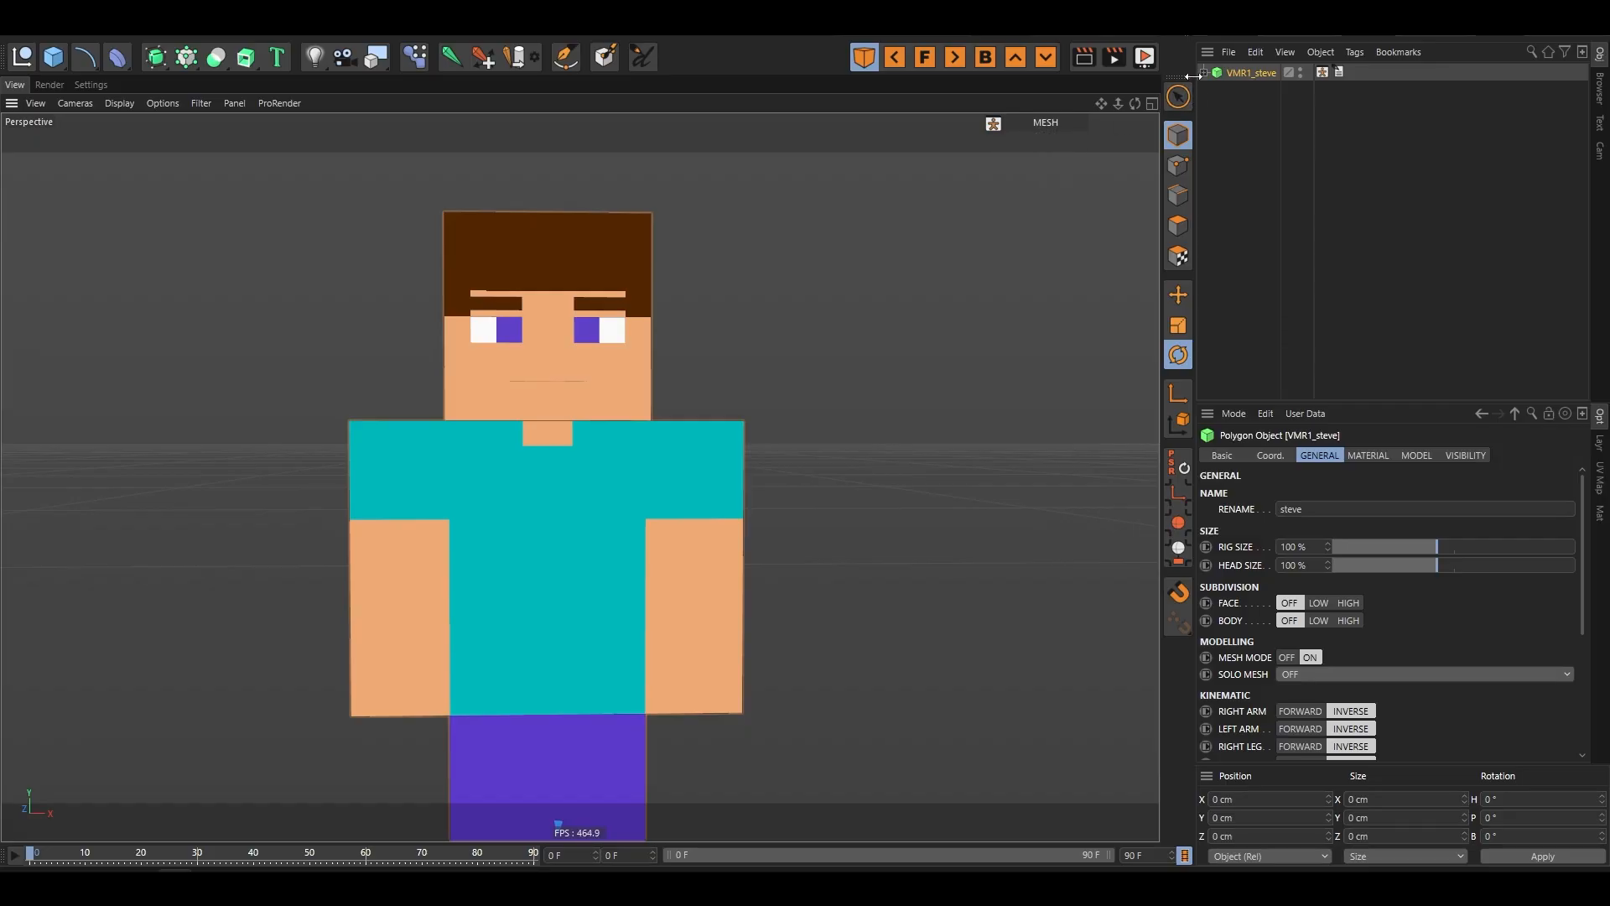
- Inspect the mesh groups inside GRP_Cage under the VMR1_steve rig, and collapse the hierarchy again with the rig selected
click(1205, 72)
click(1213, 107)
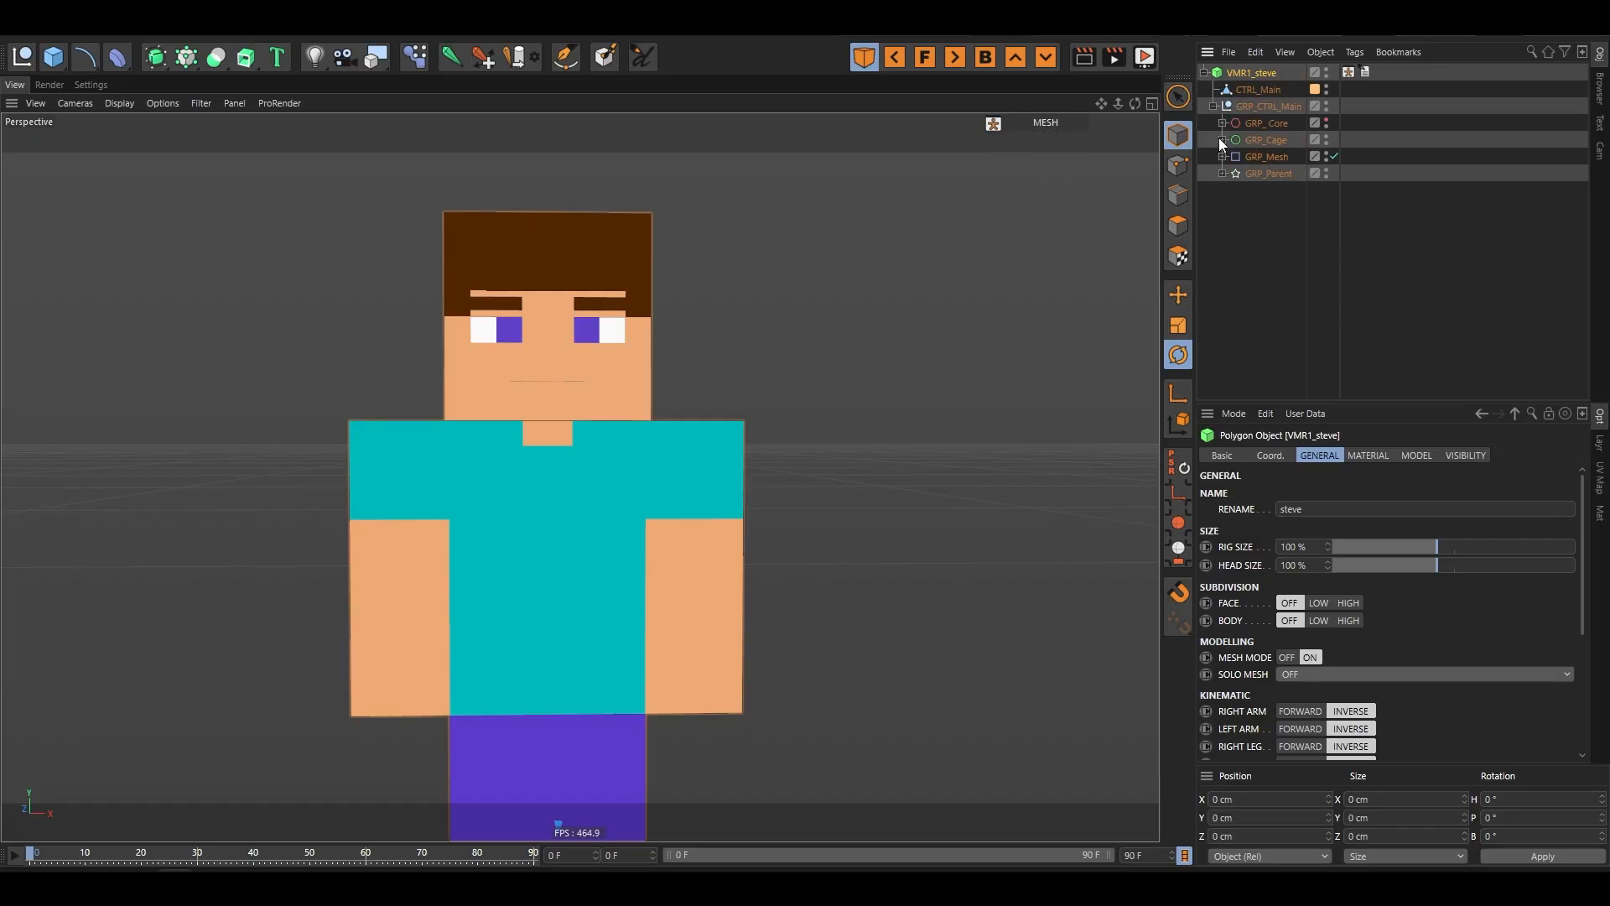
click(1222, 141)
click(1222, 140)
click(1221, 139)
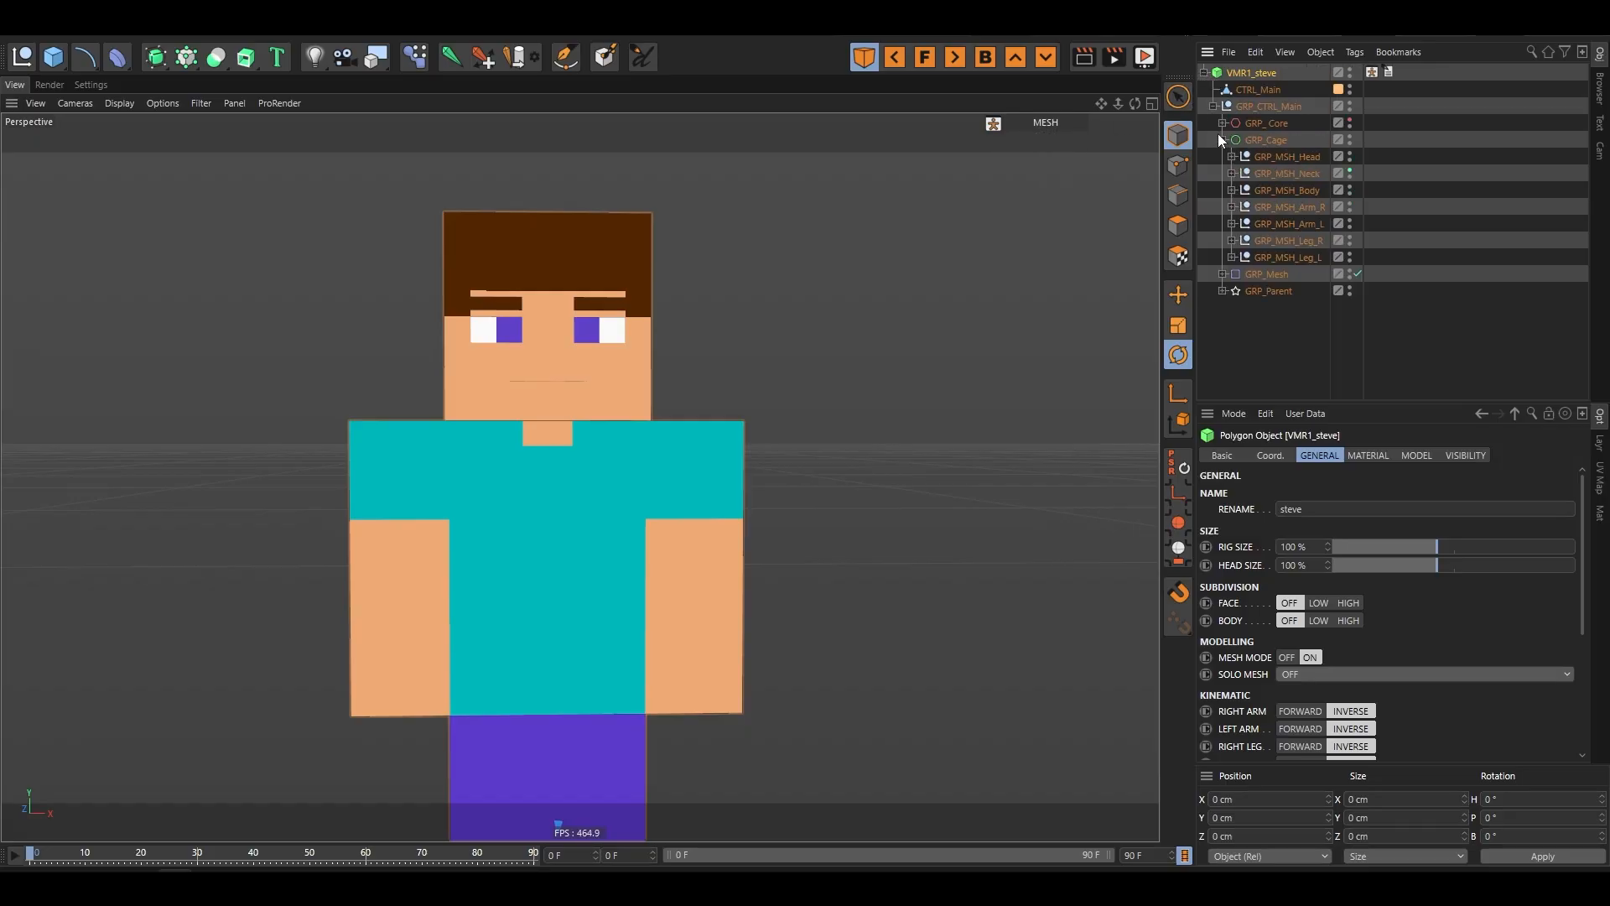
click(1221, 139)
click(1213, 107)
click(1206, 72)
click(1251, 72)
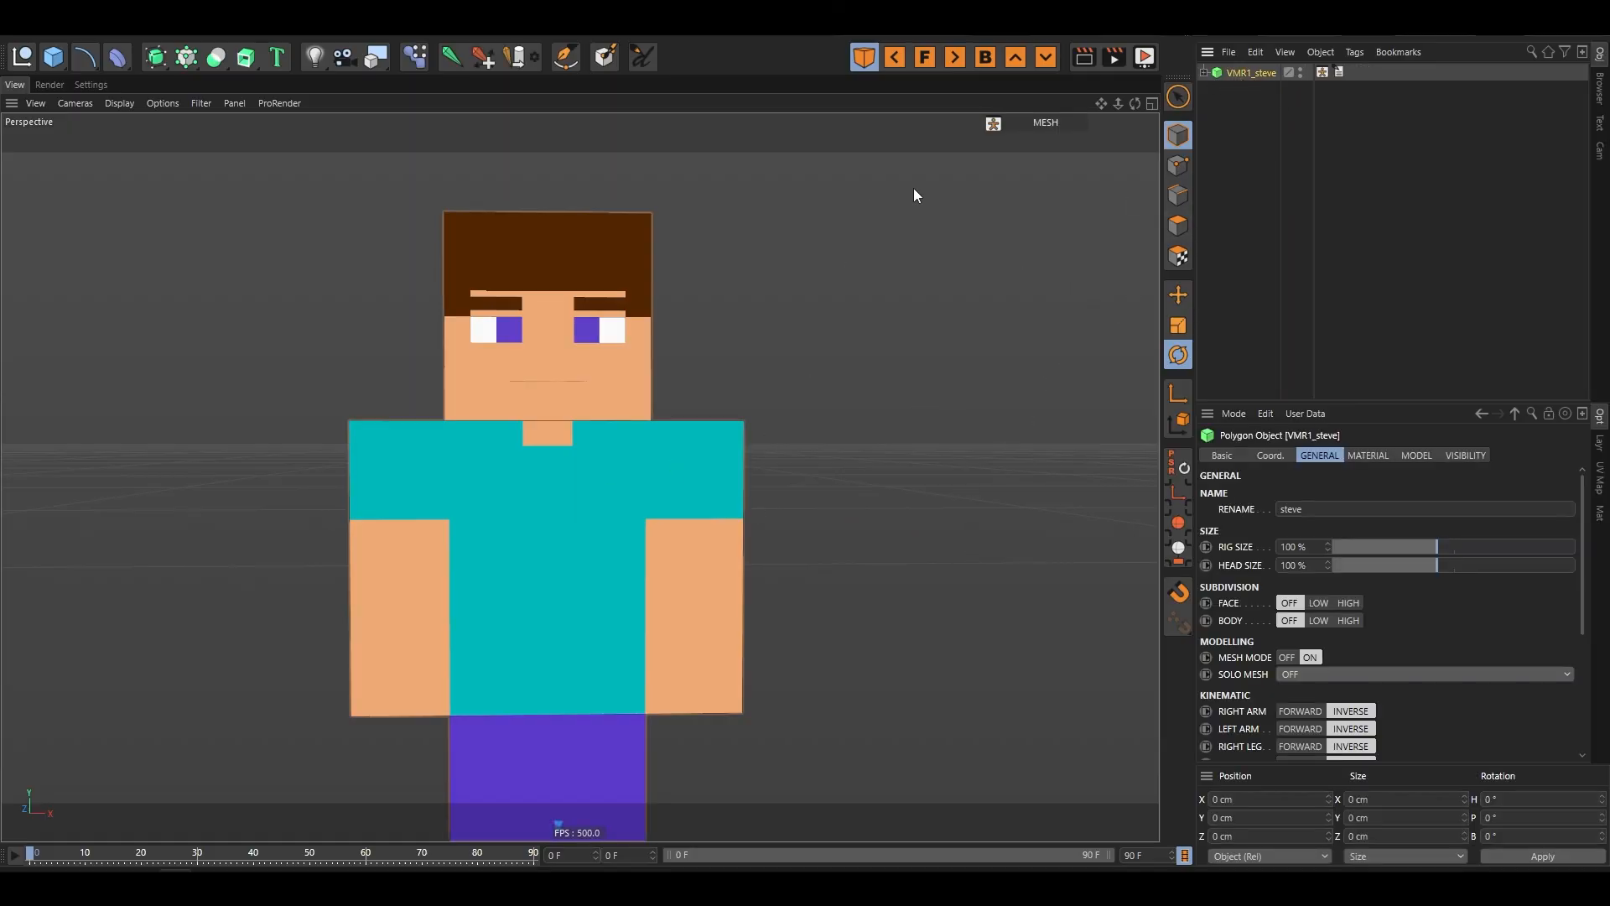
- Use the viewport's MESH list to select the body, right arm and right leg meshes one after another
click(1061, 127)
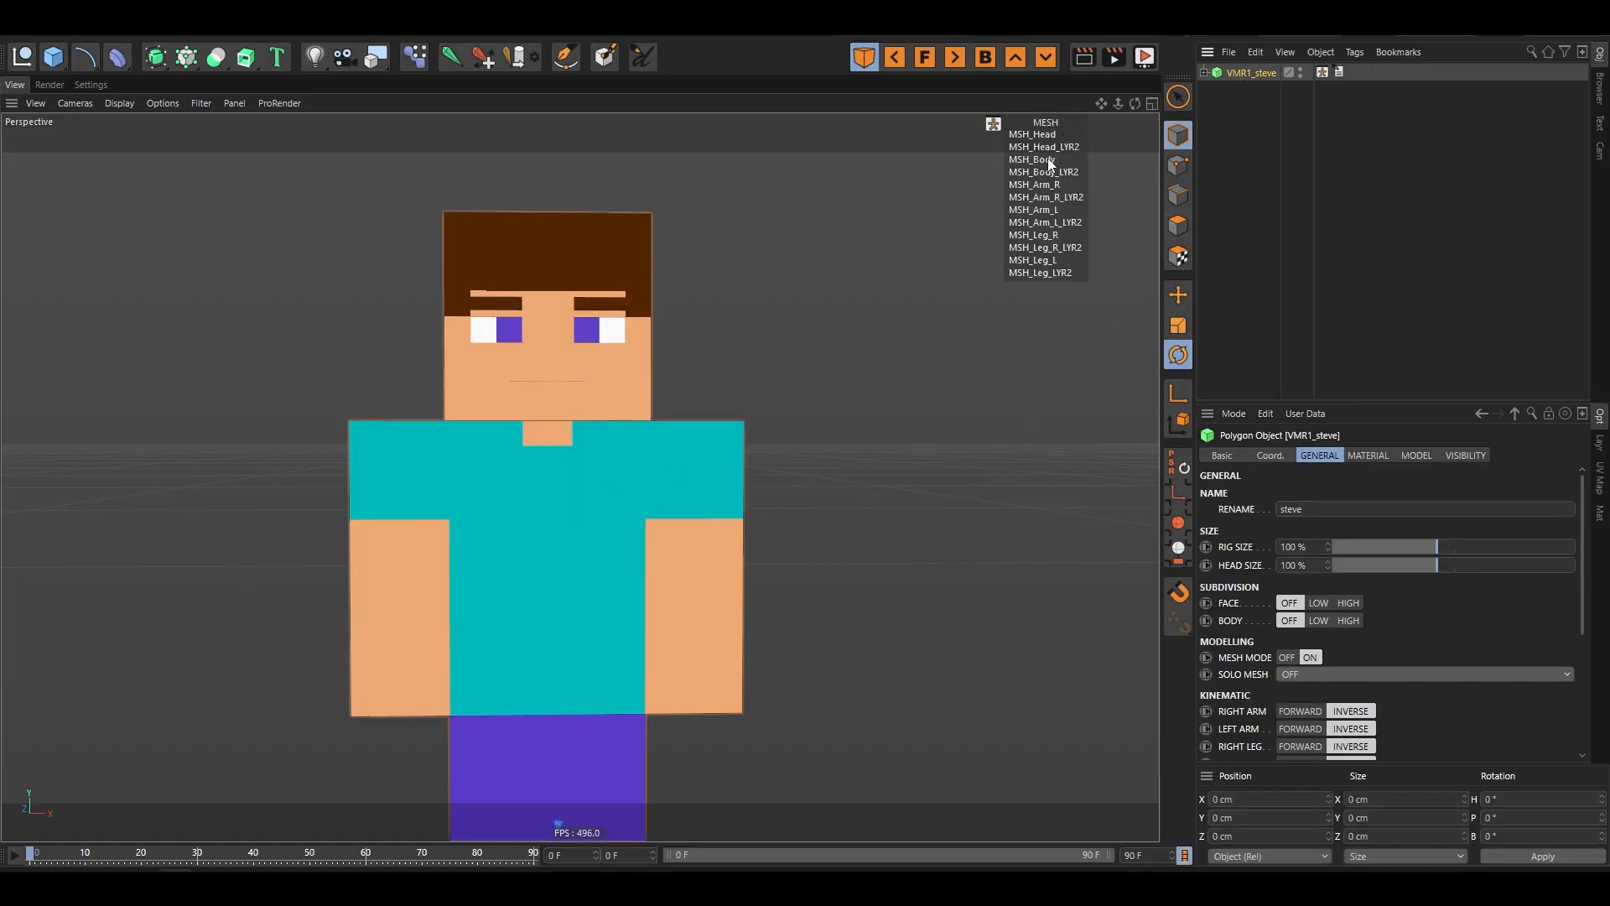
click(1049, 159)
click(1044, 186)
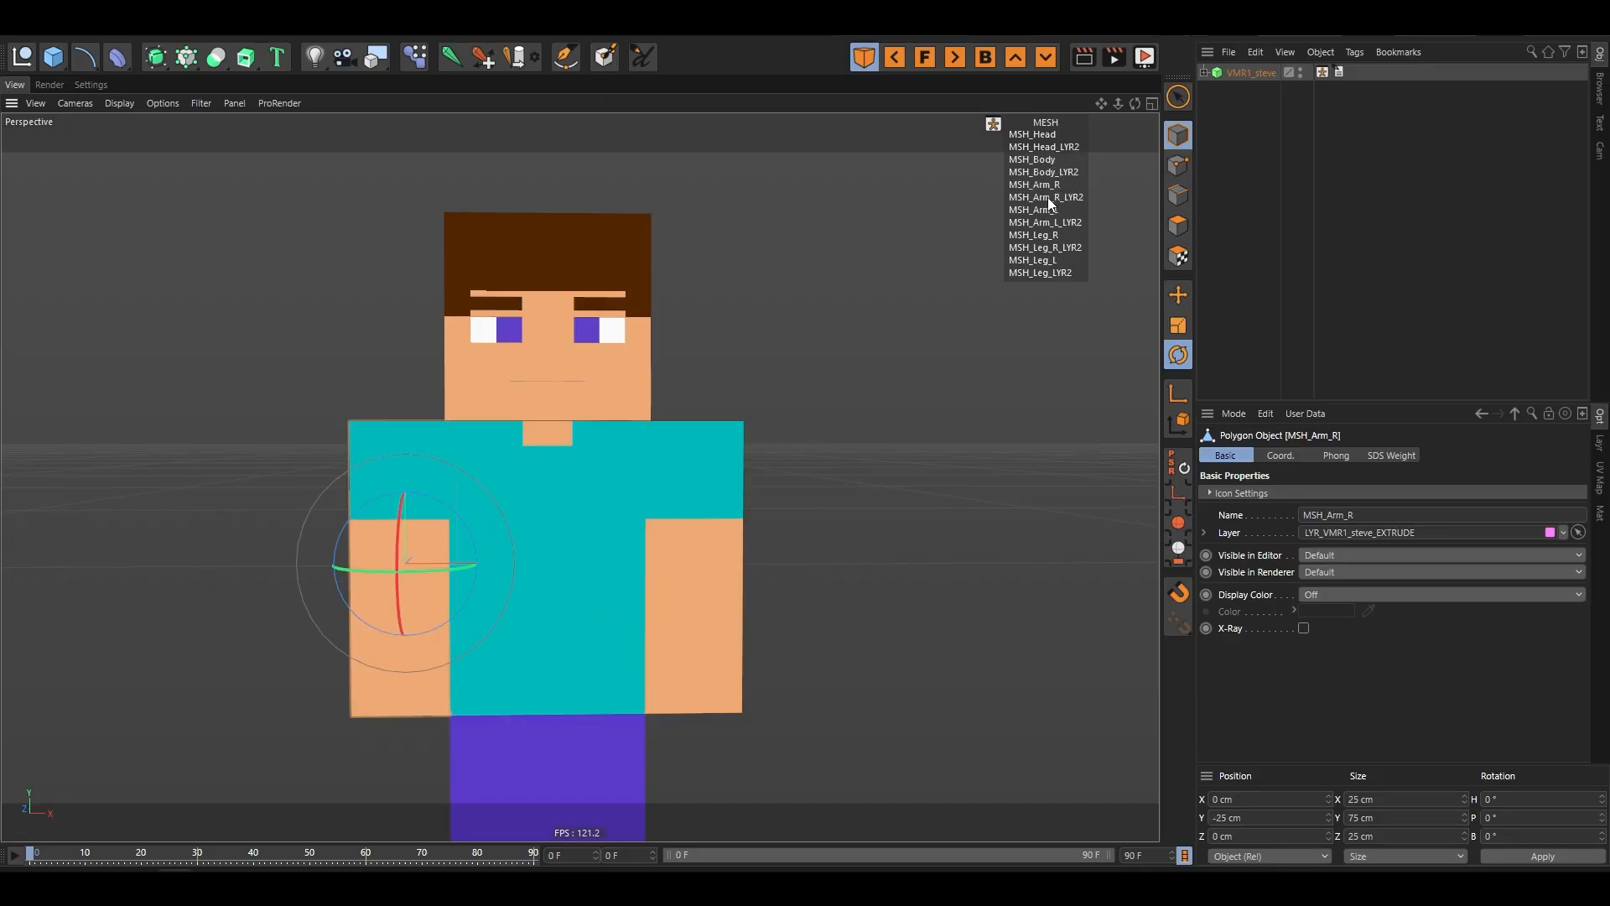
click(1050, 235)
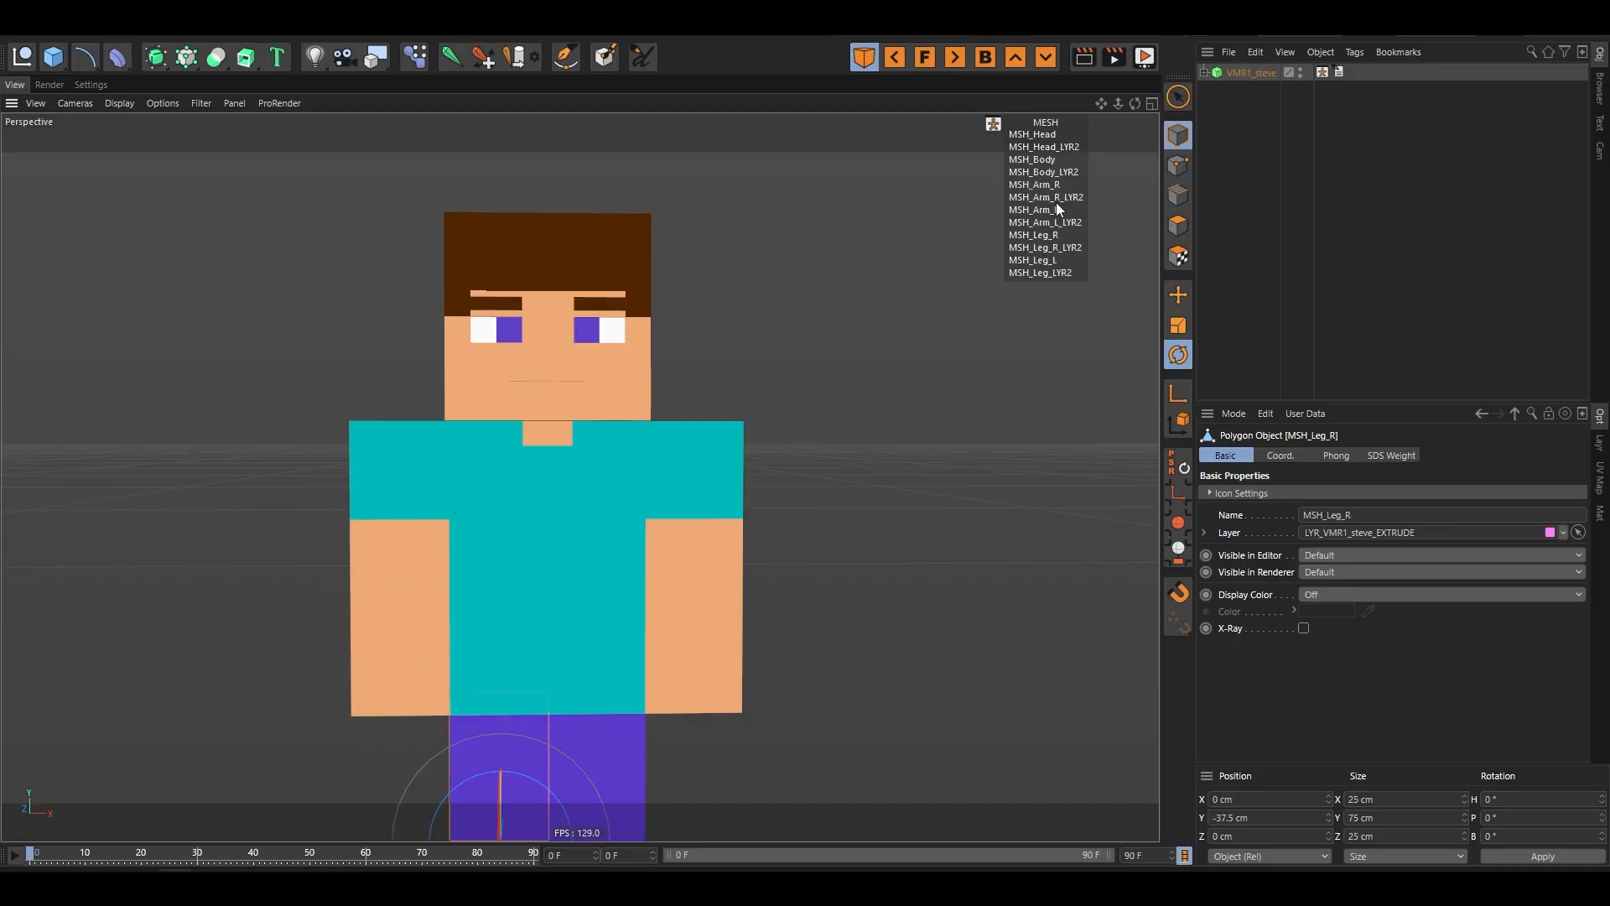
click(1048, 123)
- Try moving the body mesh sideways to about X -96.7 cm, and undo the move
drag(1134, 104, 1048, 139)
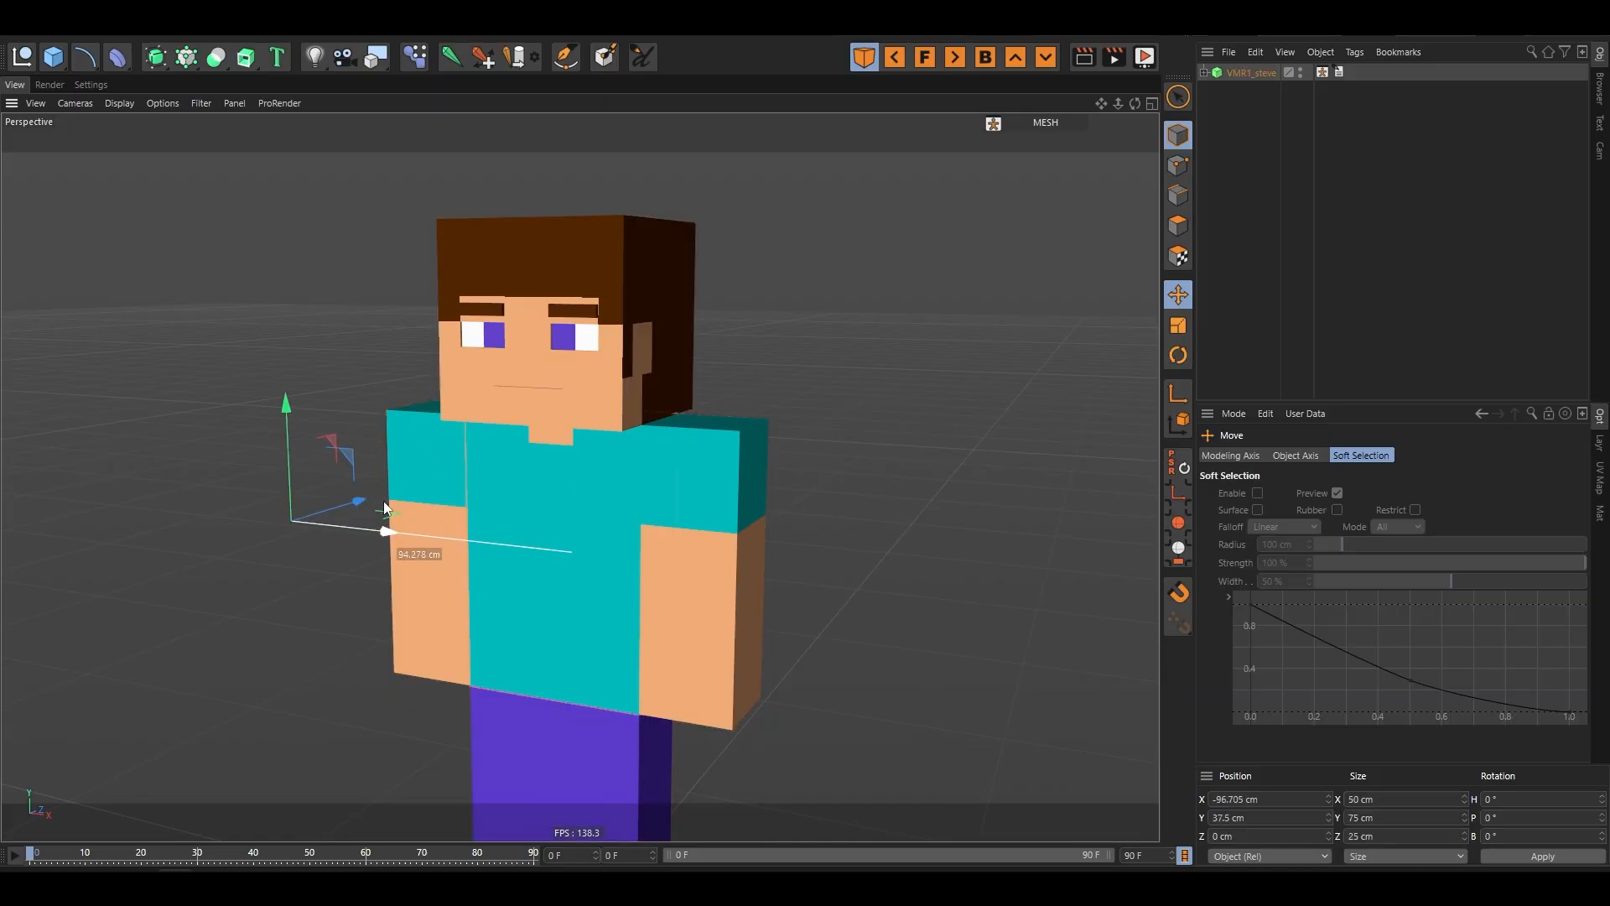
drag(377, 510, 388, 492)
key(ctrl+z)
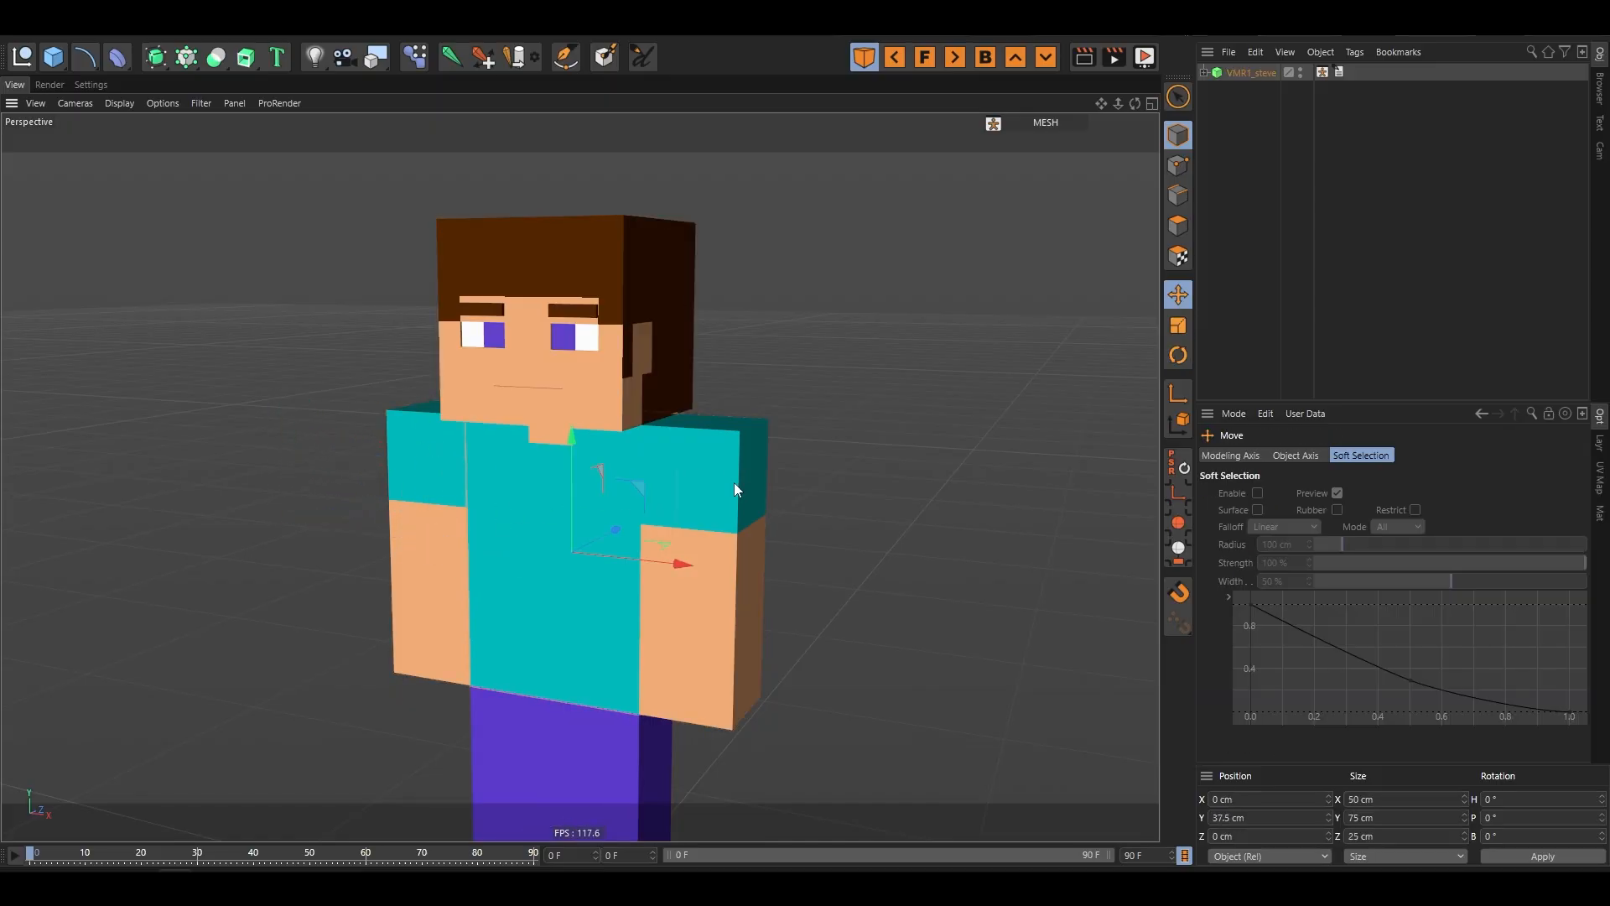
- Switch to polygon mode for the character's meshes
scroll(663, 485, up, 4)
alt+drag(704, 464, 650, 478)
click(1178, 225)
scroll(645, 691, up, 3)
alt+drag(646, 691, 749, 444)
scroll(808, 376, down, 5)
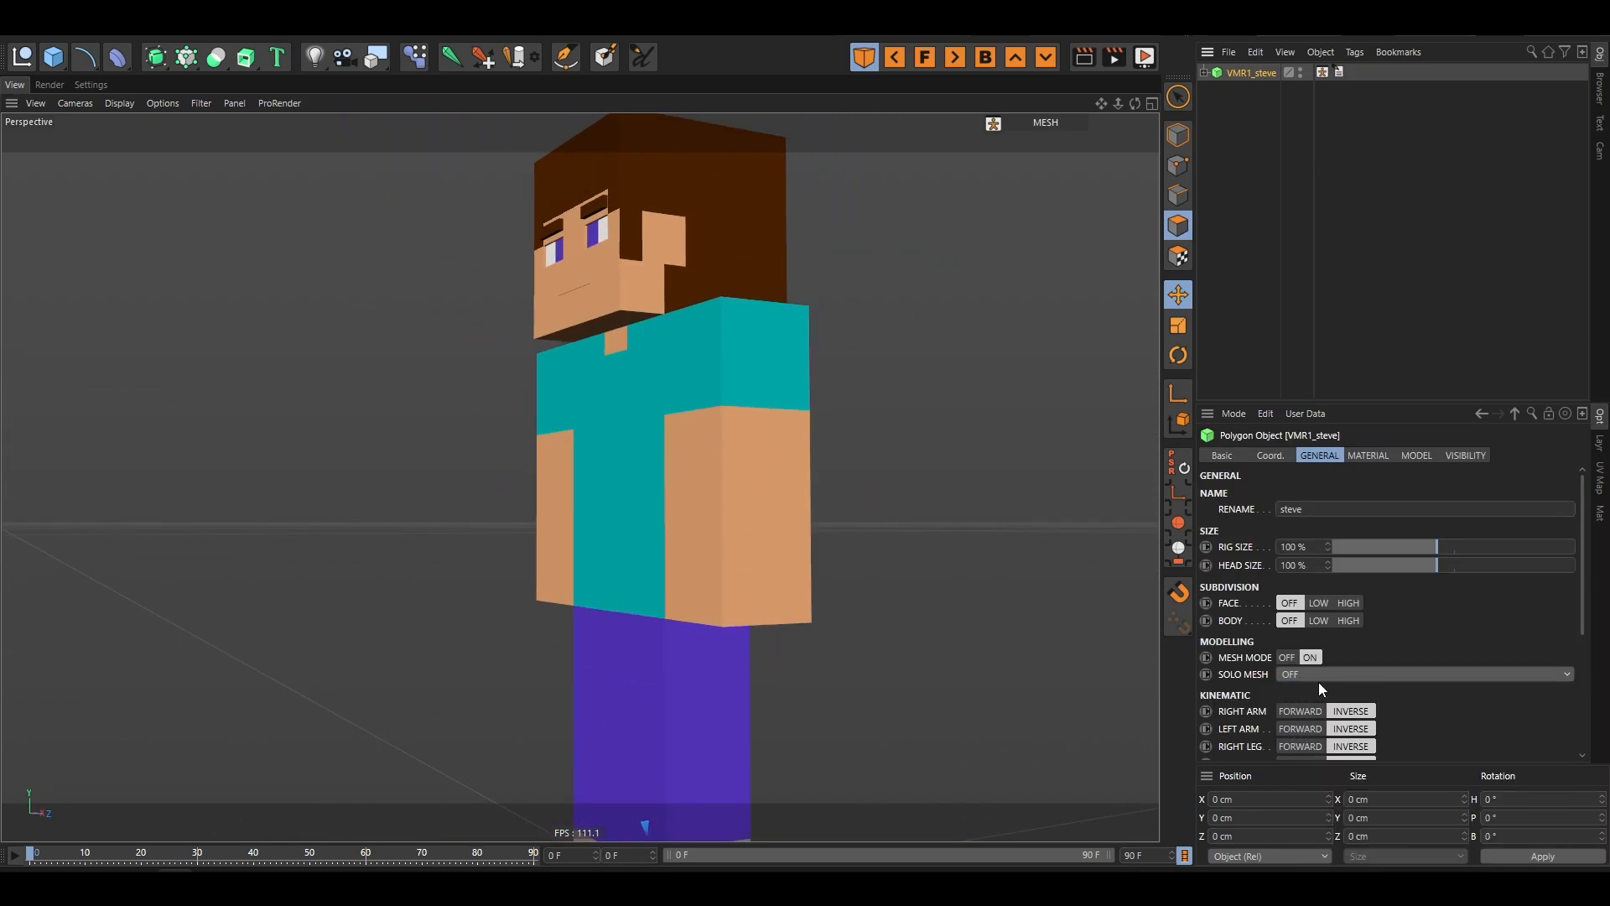
- Set the rig's Solo Mesh option to Body to isolate the torso mesh
click(1320, 678)
click(1320, 677)
click(1320, 677)
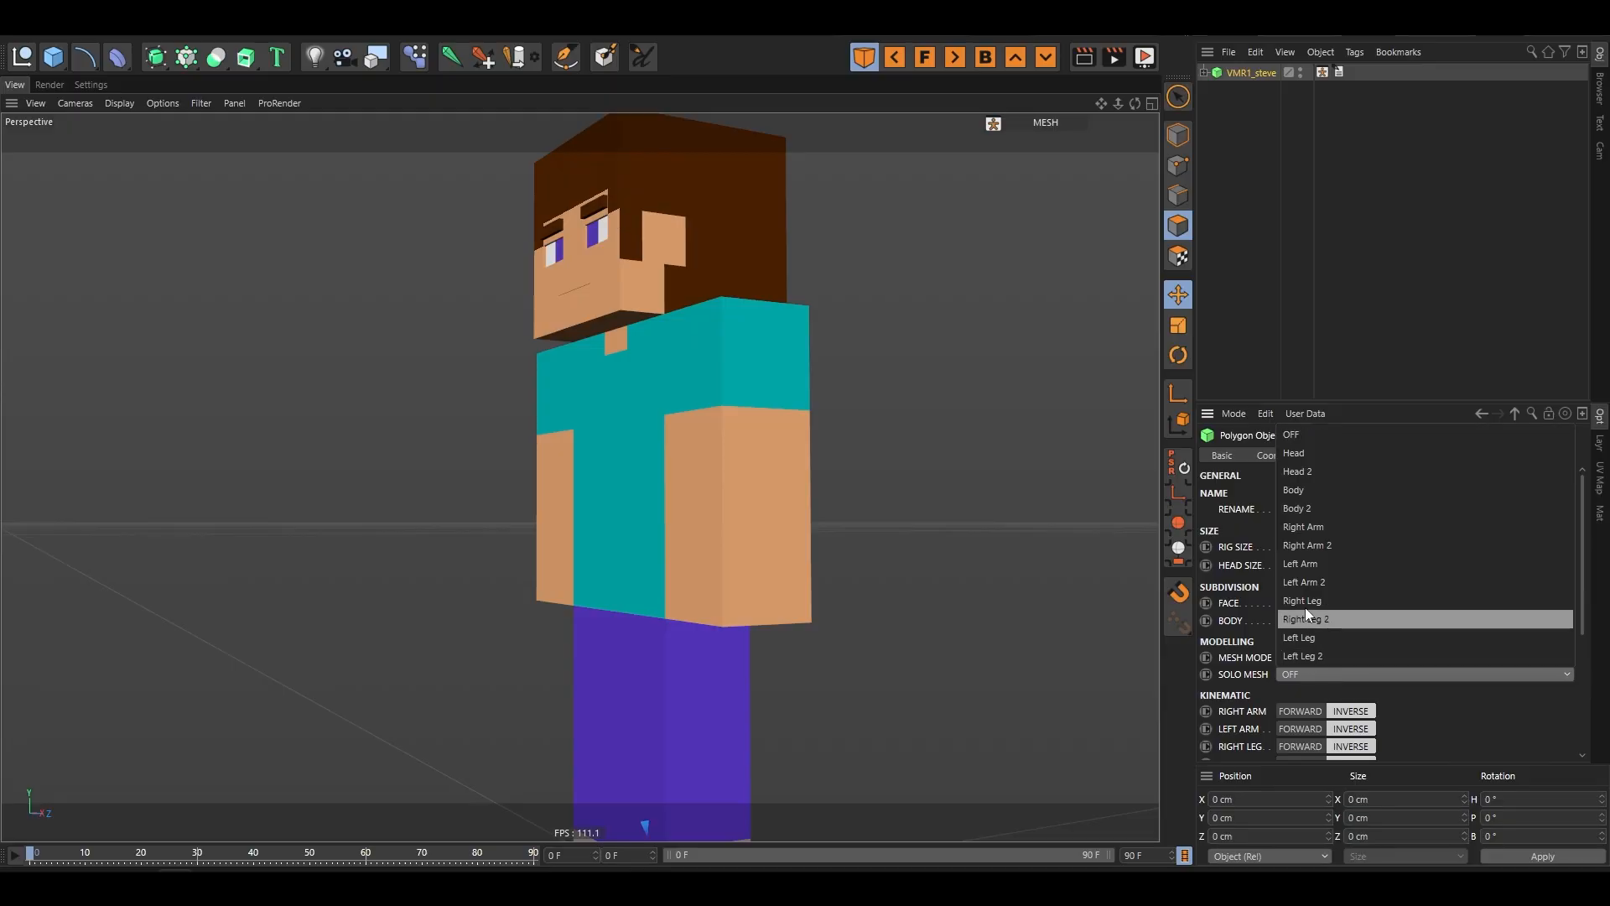
click(1303, 490)
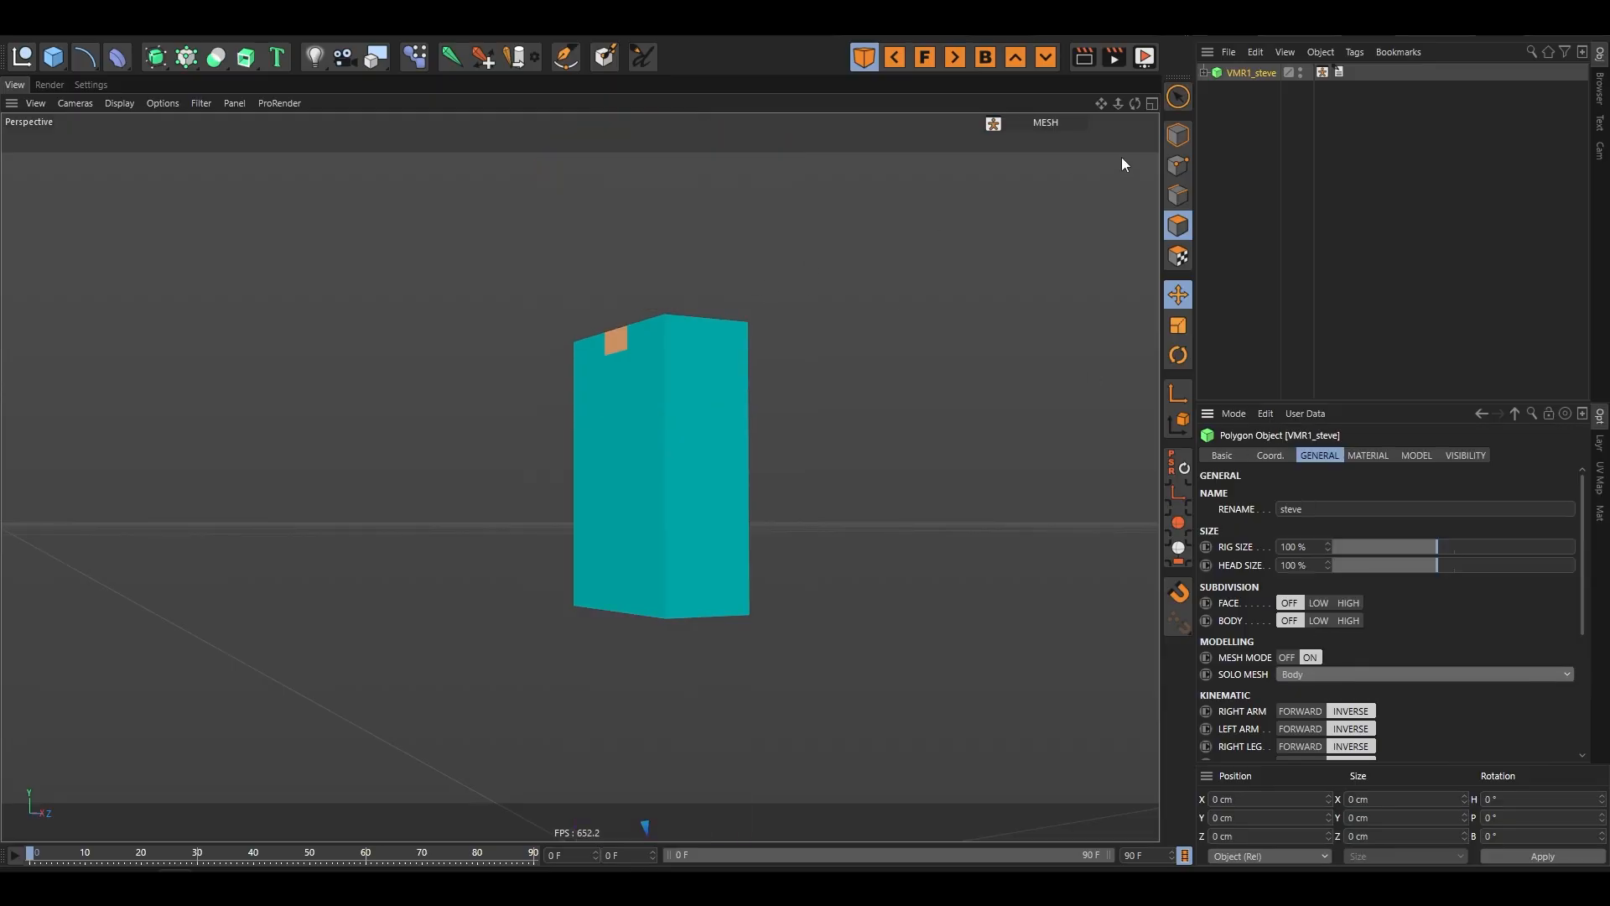
drag(1134, 103, 722, 471)
scroll(721, 471, up, 3)
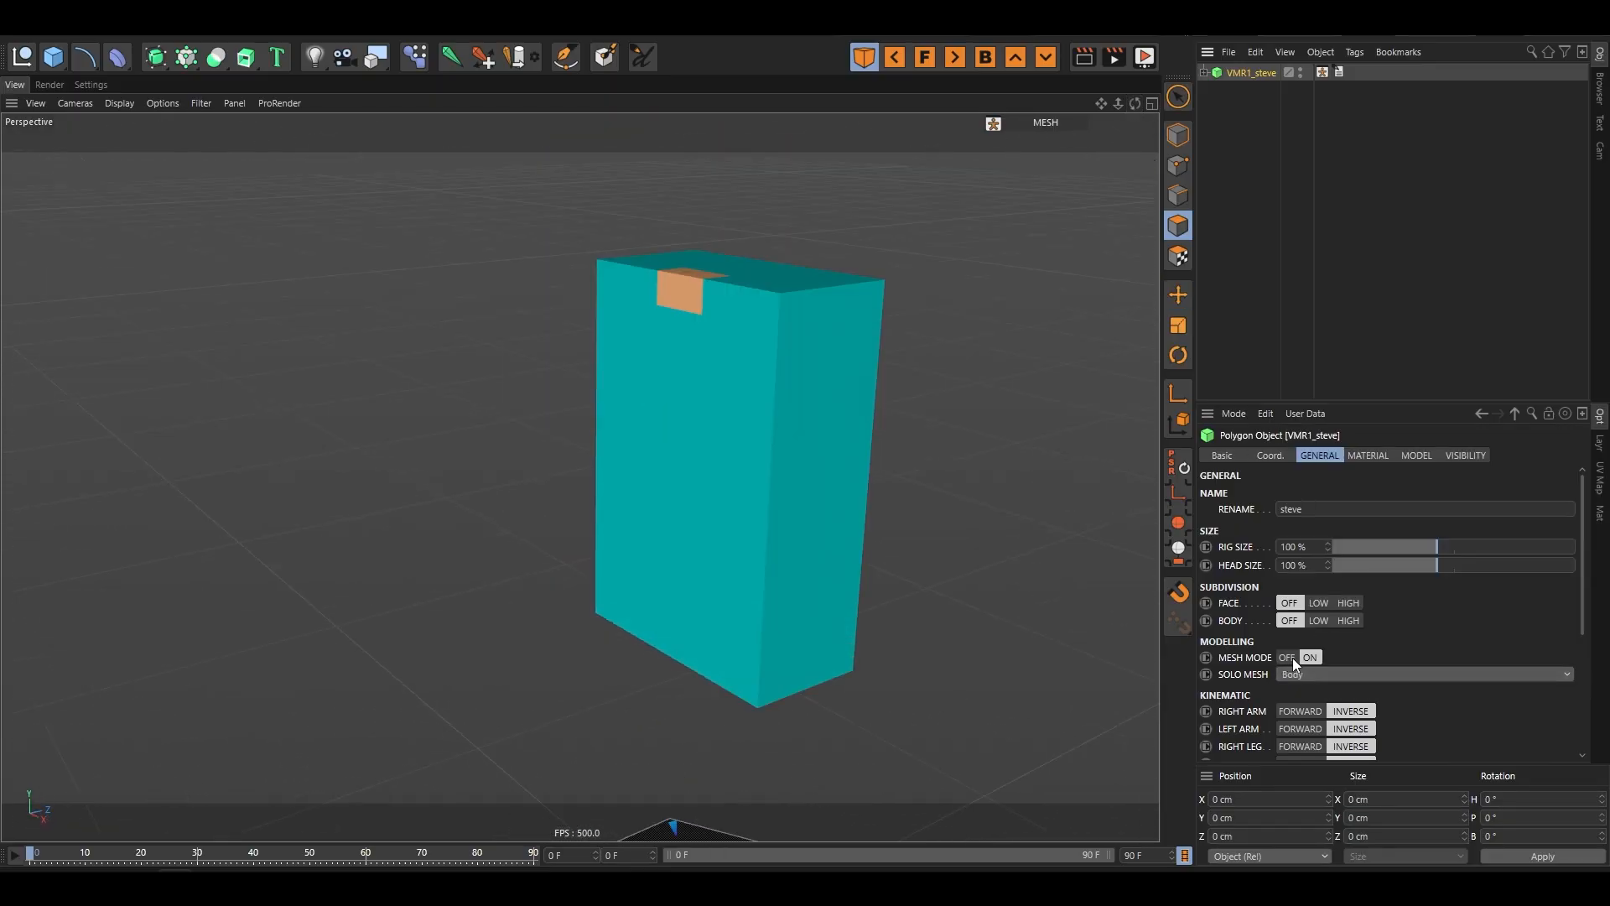
- Set the rig's Solo Mesh option to OFF and turn Mesh Mode OFF
click(1311, 674)
click(1306, 436)
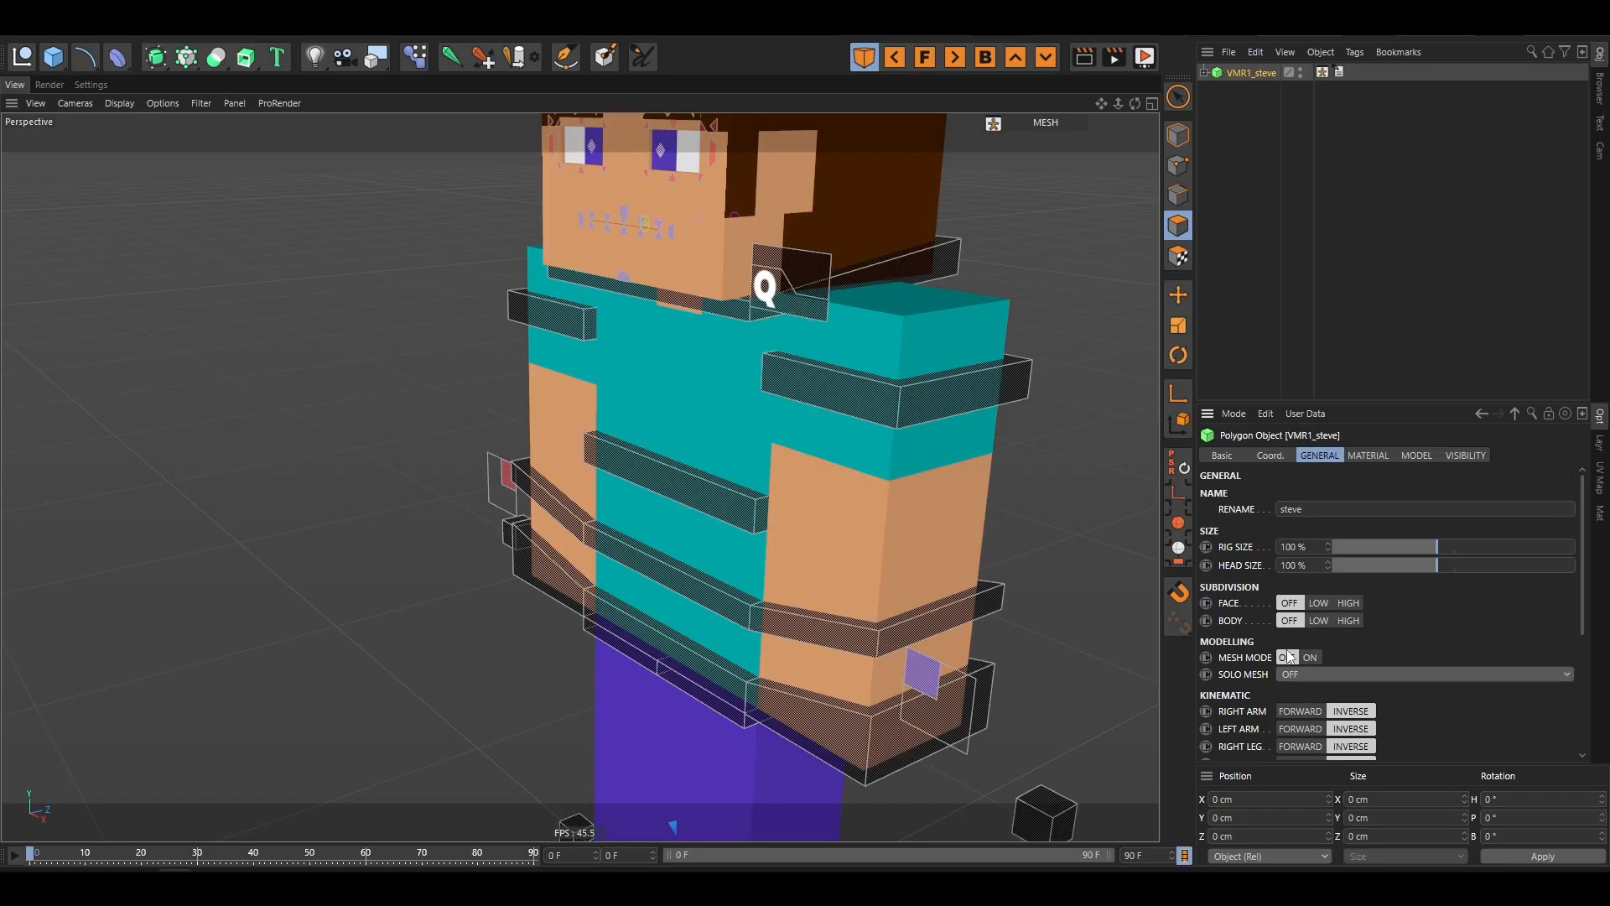
scroll(1578, 613, down, 5)
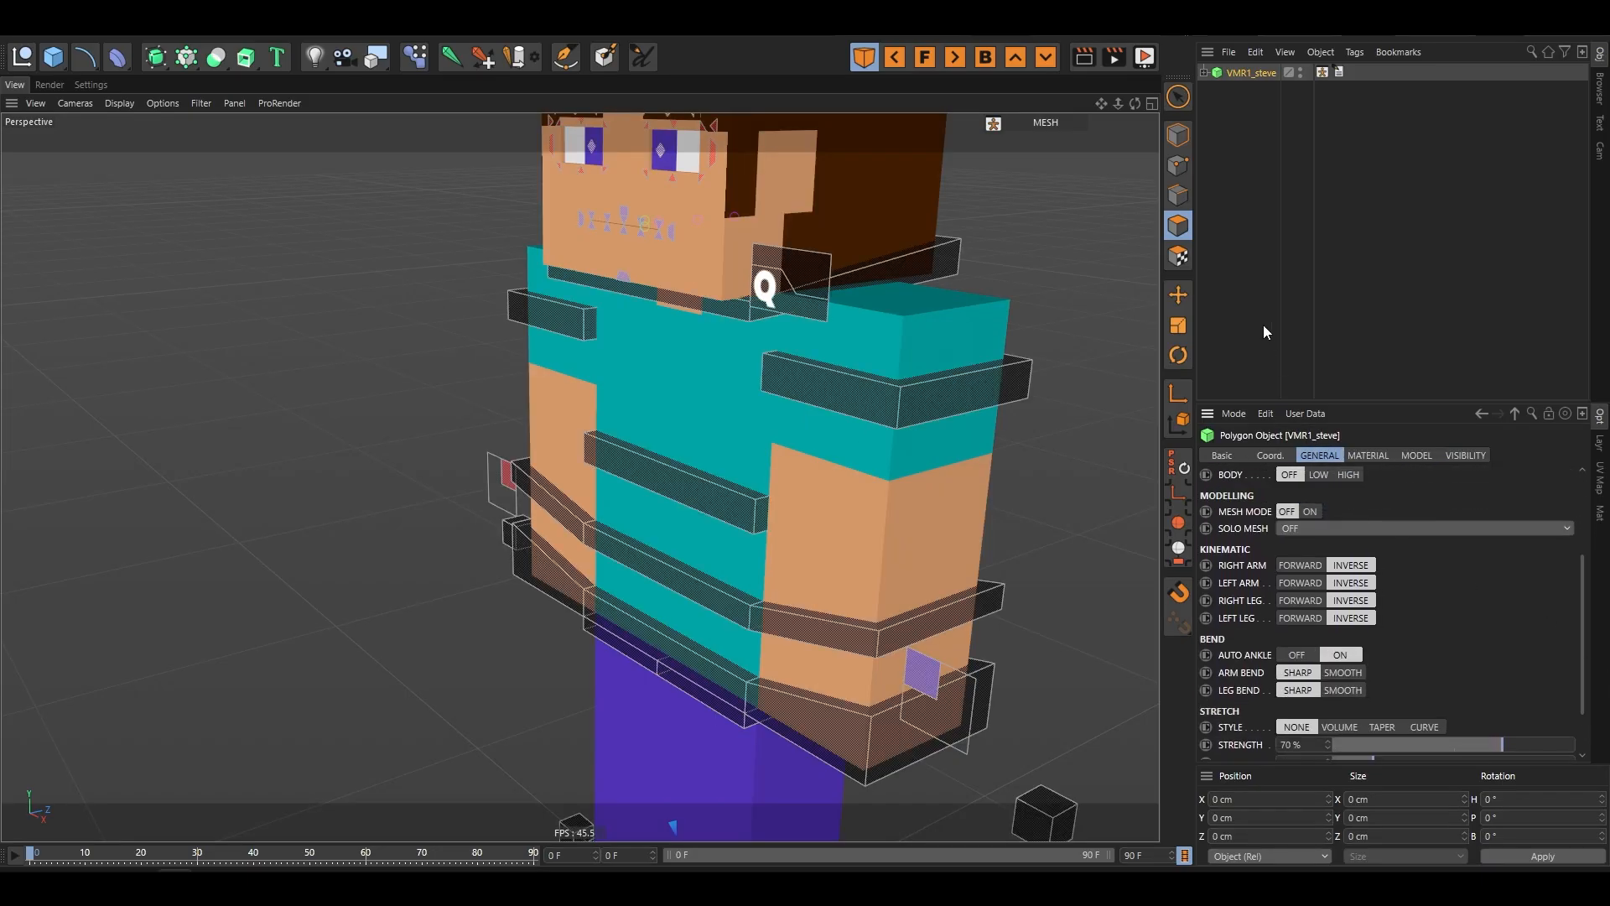
- Return to model mode with the Move tool, and select the whole VMR1_steve rig
click(1179, 135)
click(1177, 296)
scroll(717, 414, down, 4)
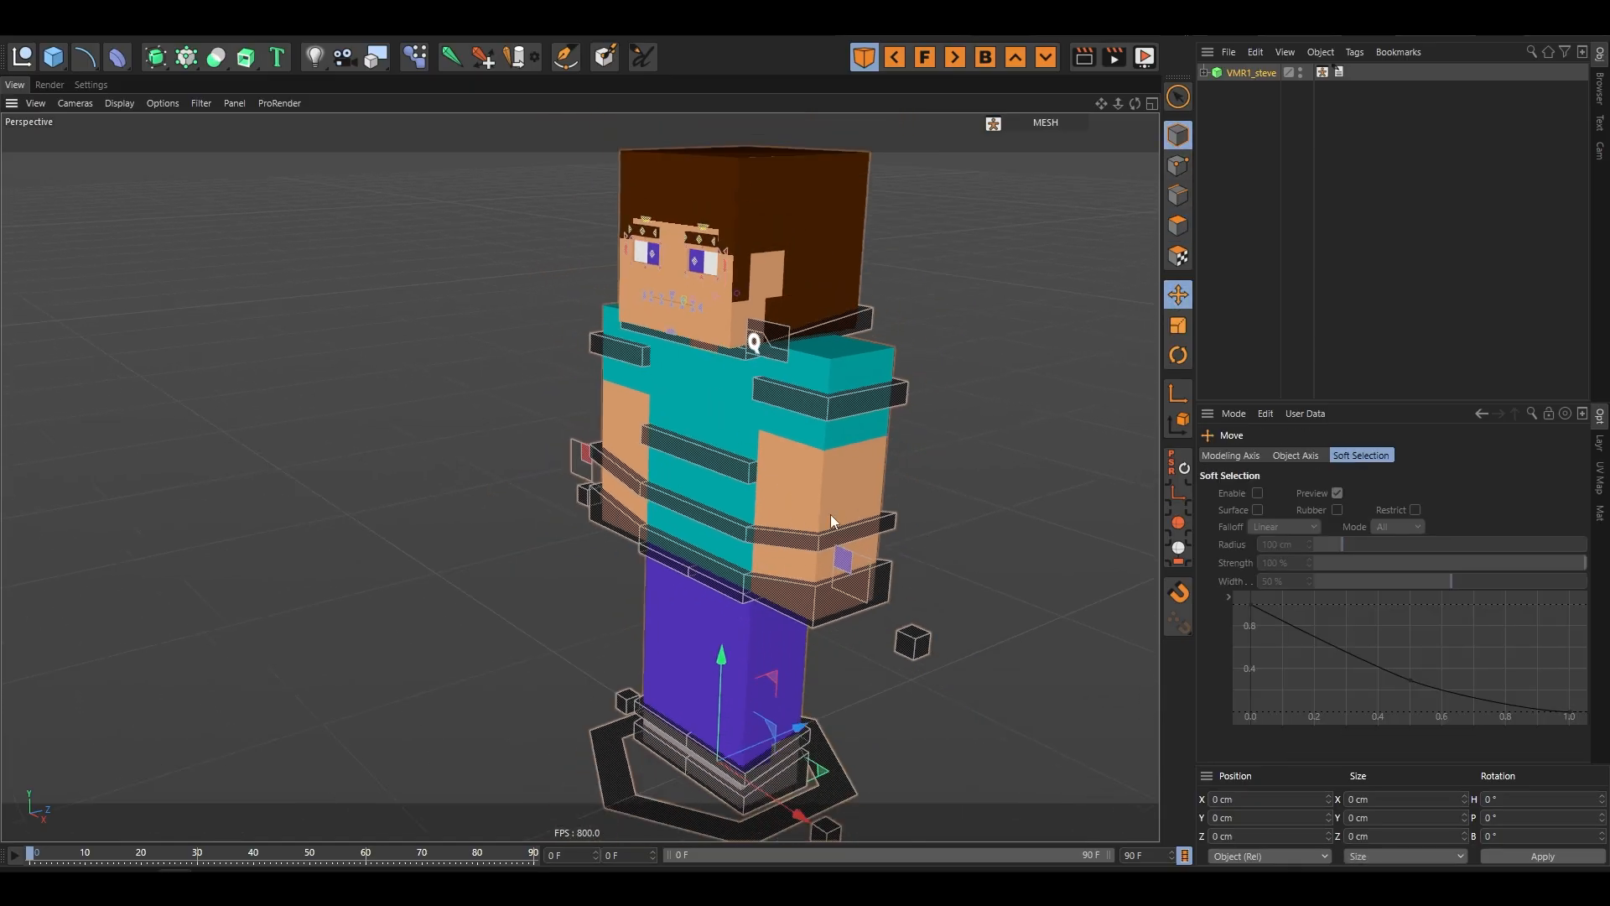
scroll(830, 515, up, 4)
alt+drag(629, 528, 881, 487)
click(1250, 73)
scroll(833, 549, down, 4)
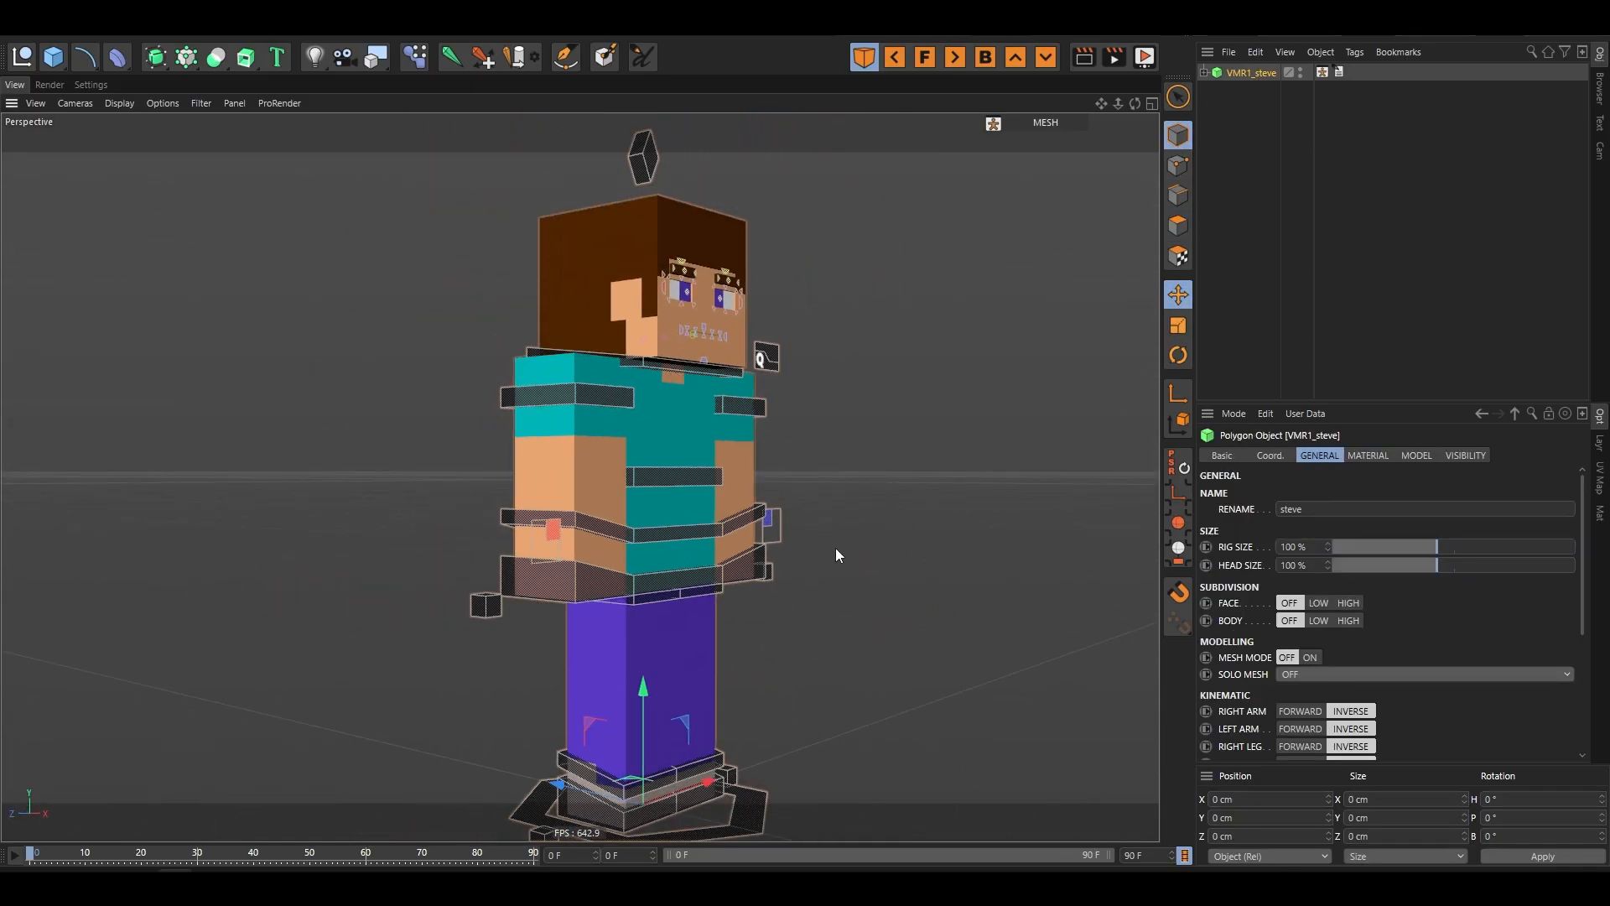
- Try moving the inverse kinematic control at the end of the right arm
scroll(571, 564, up, 5)
alt+drag(386, 533, 527, 581)
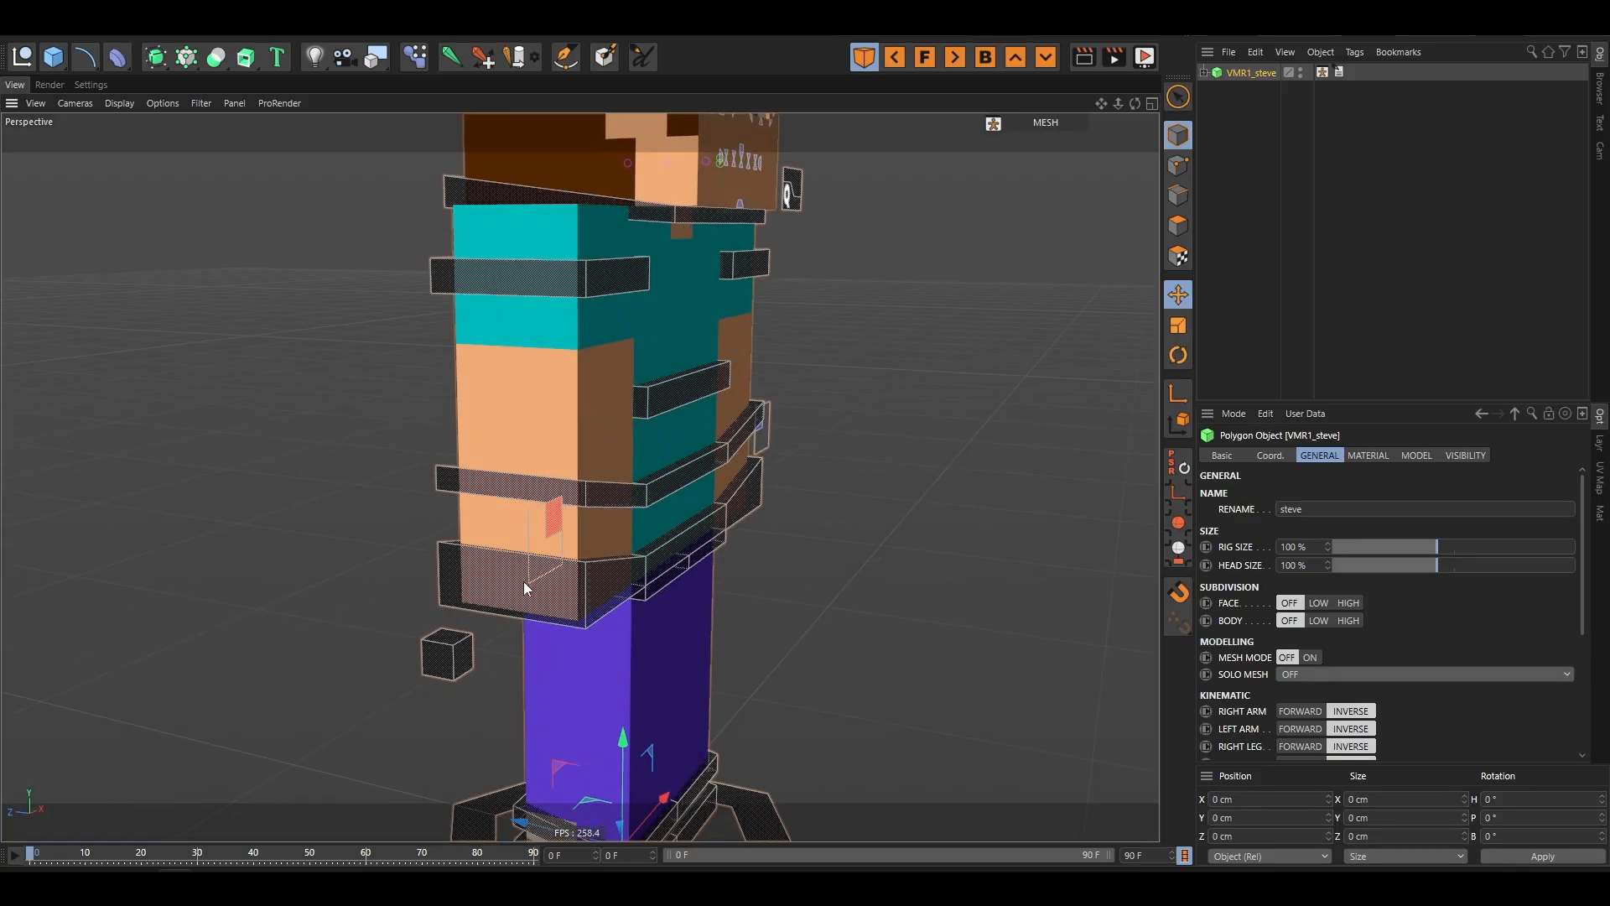
click(529, 582)
drag(675, 550, 622, 521)
- Set the rig's kinematics to FORWARD for the right arm, left arm, right leg and left leg
click(1248, 74)
scroll(1591, 637, down, 2)
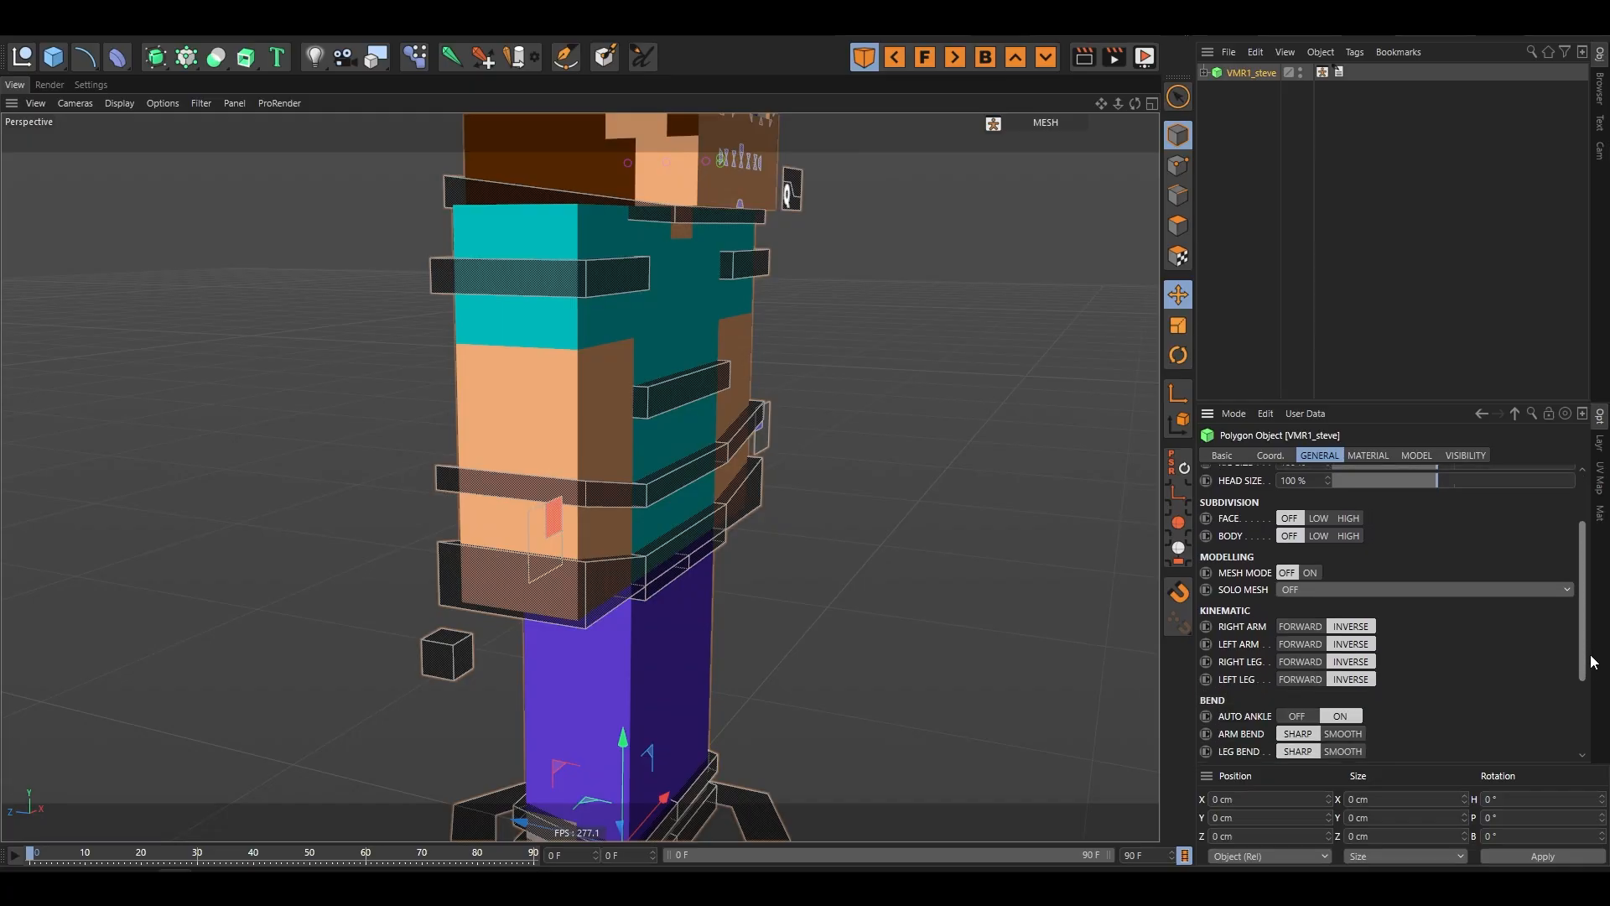
click(1312, 626)
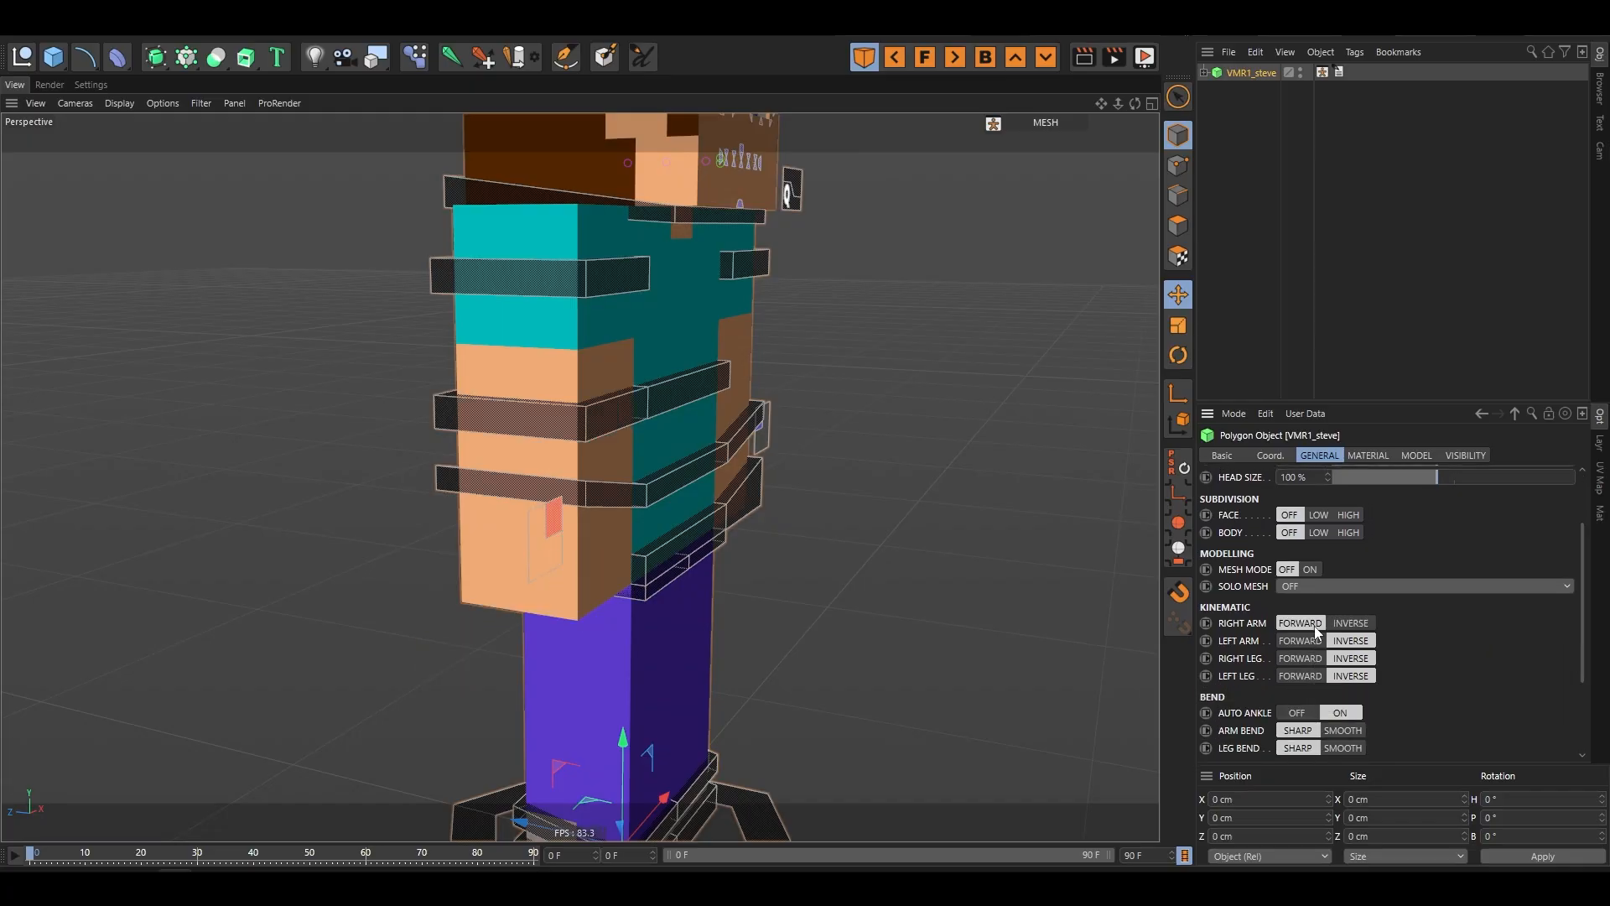
click(1318, 642)
click(1300, 658)
click(1300, 676)
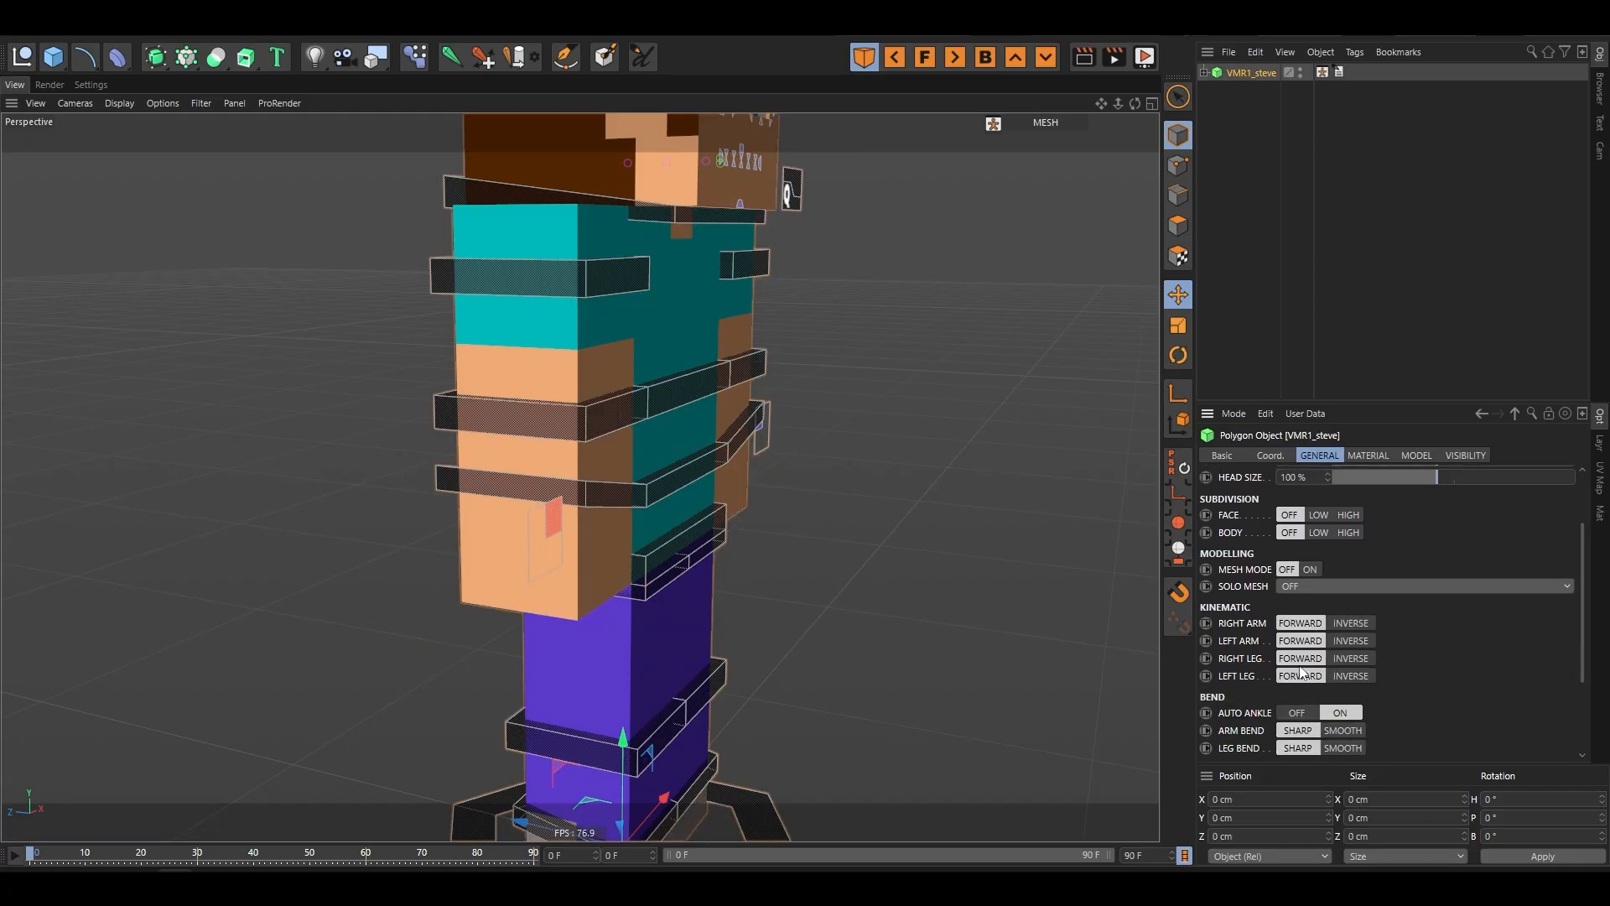
- Try bending the right arm by rotating the CTRL_Arm_R_FK control, and undo the rotation
click(956, 395)
scroll(702, 480, up, 2)
scroll(701, 485, down, 3)
click(663, 475)
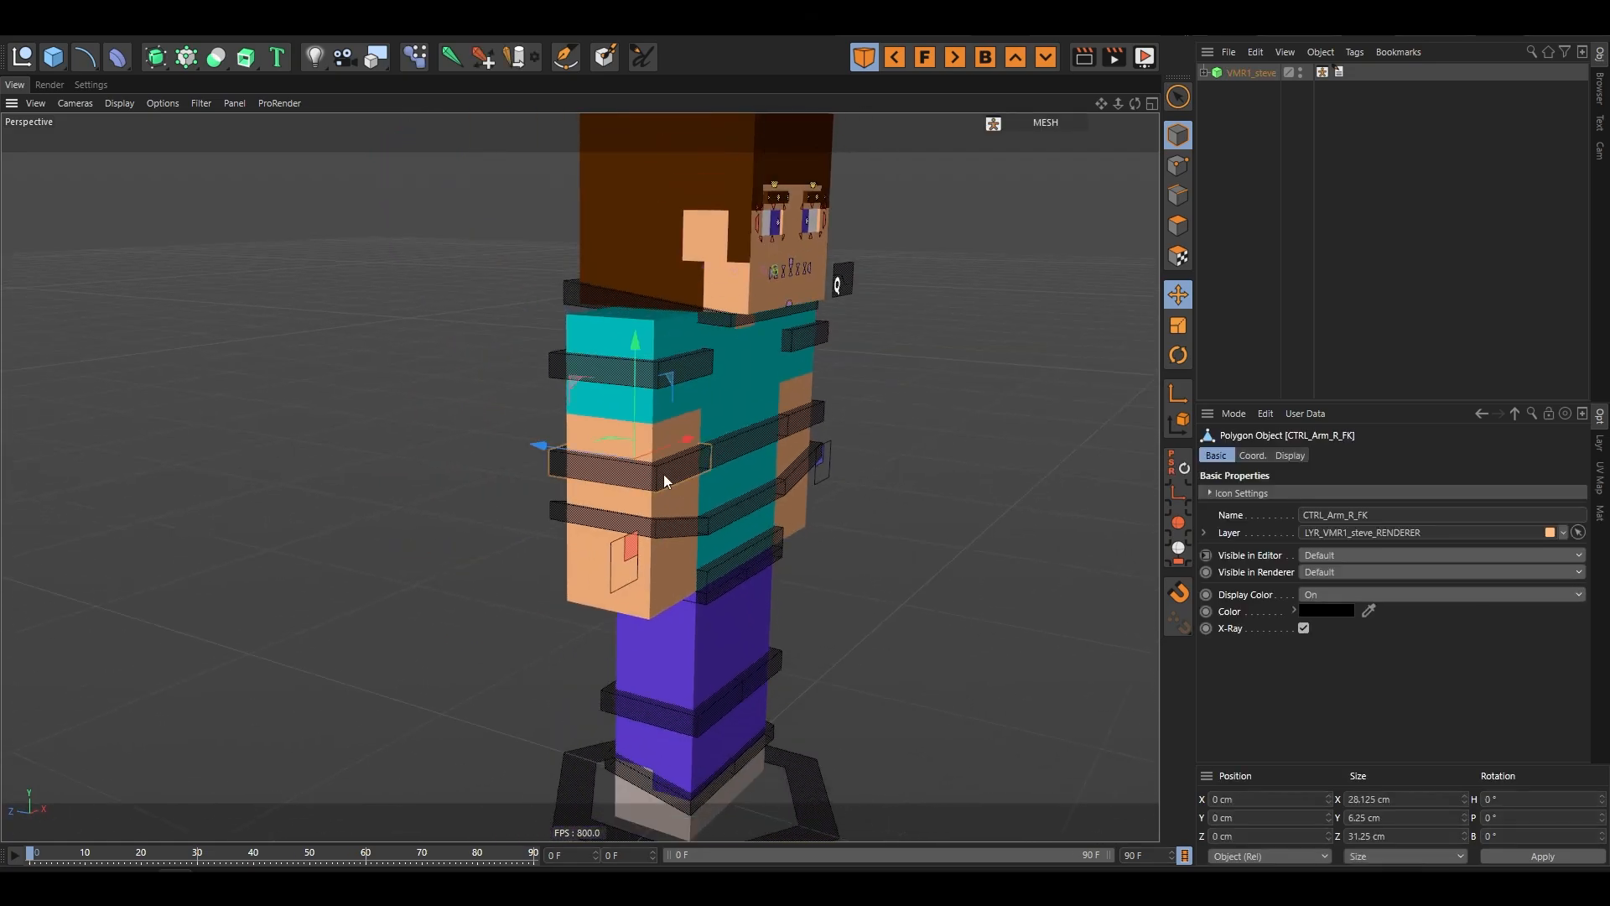
scroll(590, 464, up, 3)
key(r)
alt+drag(783, 456, 1005, 441)
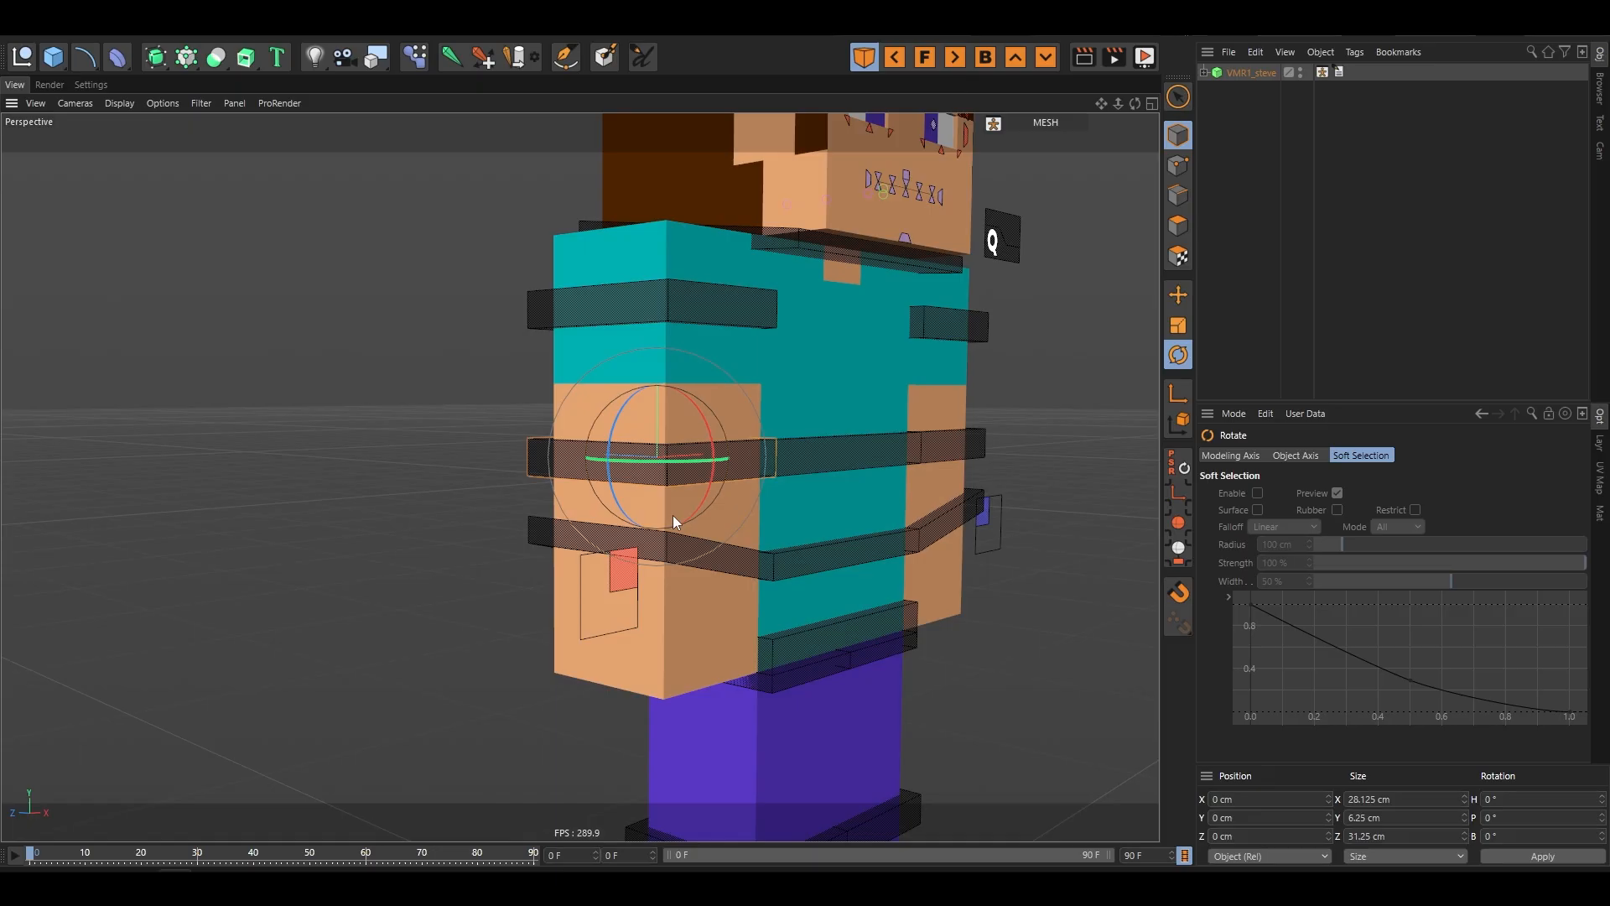
mouse_move(714, 447)
mouse_down()
mouse_move(669, 327)
mouse_move(640, 506)
mouse_move(727, 332)
mouse_move(562, 627)
mouse_move(842, 490)
mouse_move(754, 307)
mouse_move(634, 258)
mouse_move(664, 214)
mouse_move(711, 400)
mouse_move(623, 274)
mouse_move(728, 513)
mouse_move(758, 449)
mouse_move(646, 218)
mouse_move(700, 258)
mouse_up()
key(ctrl+z)
- Show the mesh lines over the shaded character, undo the last arm change and deselect the control
key(n)
key(b)
key(ctrl+z)
scroll(755, 427, down, 5)
click(838, 410)
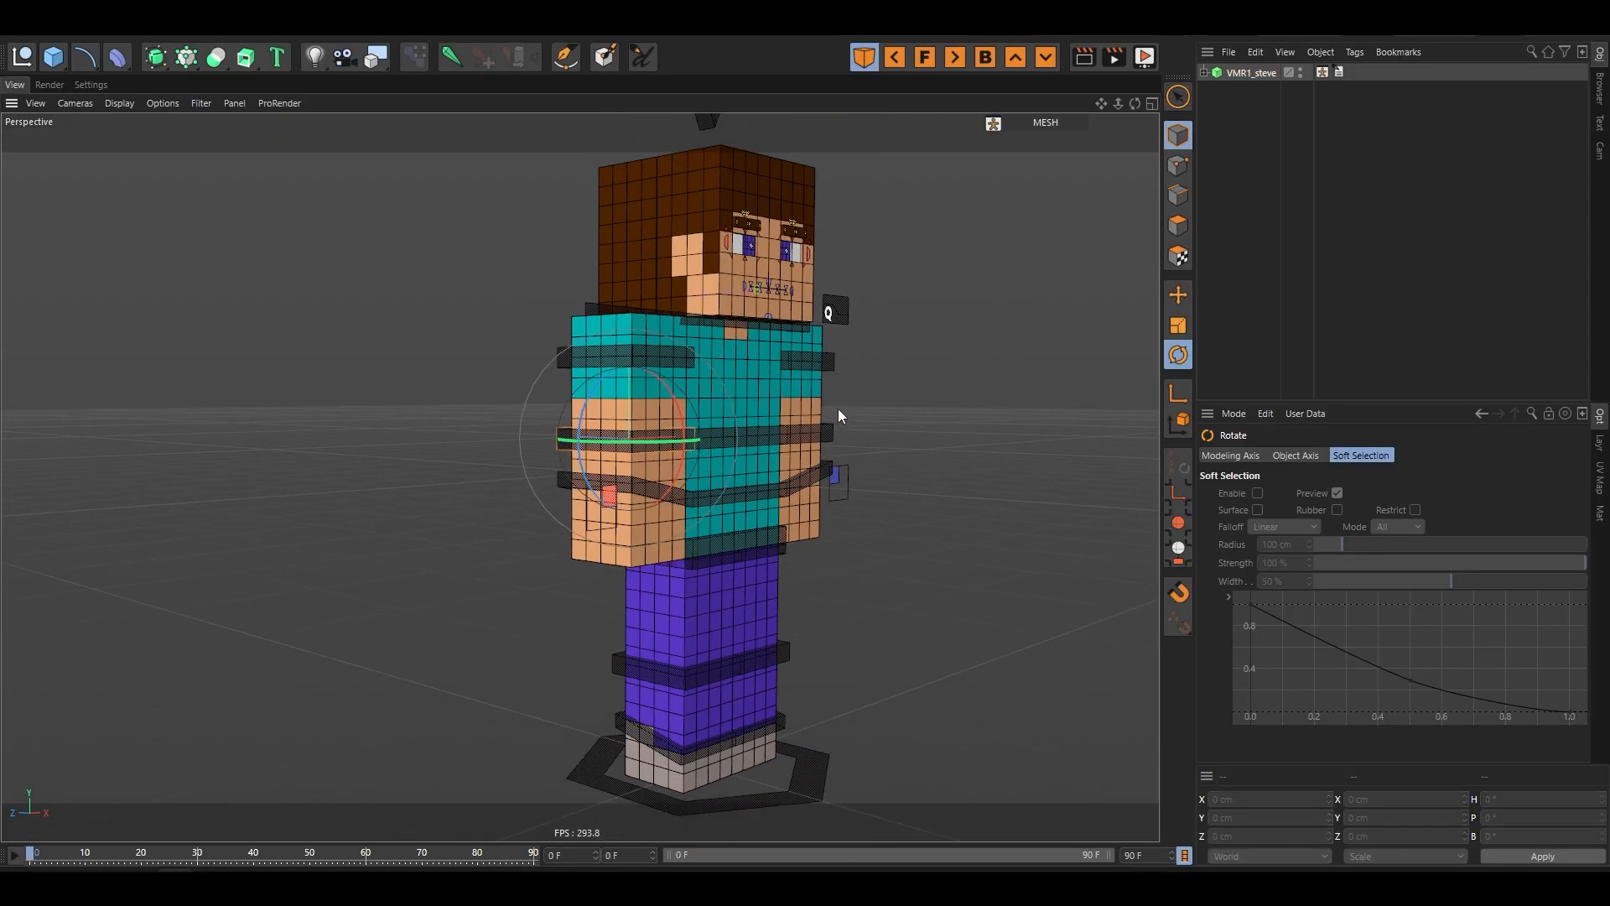
- Set the VMR1_steve rig's kinematics back to INVERSE for both arms and both legs
click(1238, 74)
scroll(854, 517, up, 5)
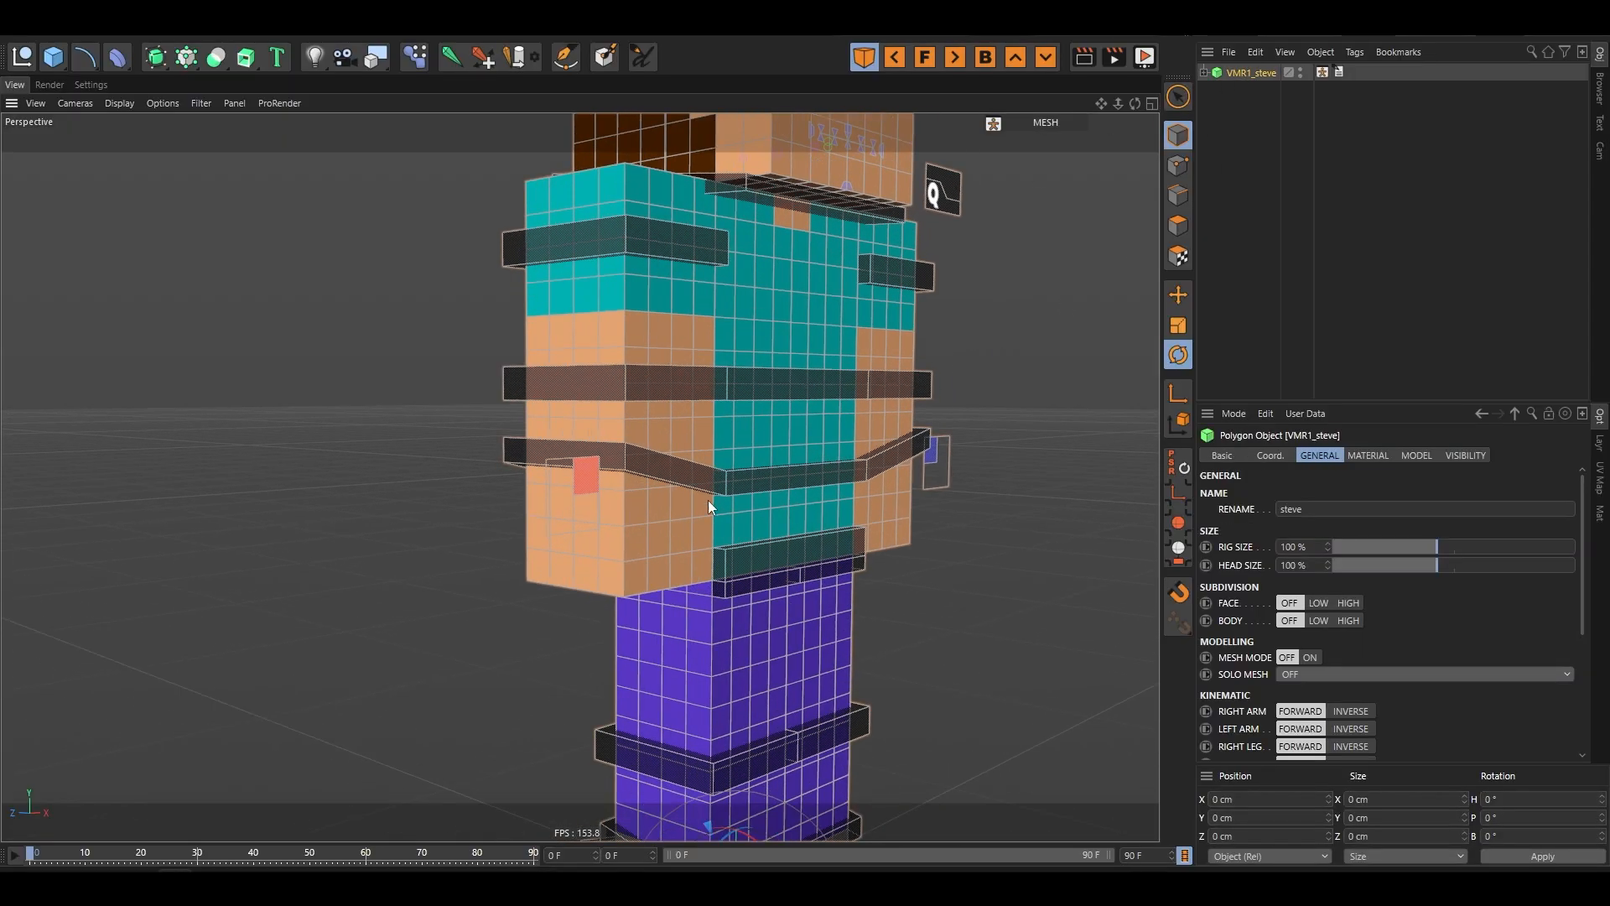
scroll(1436, 698, down, 3)
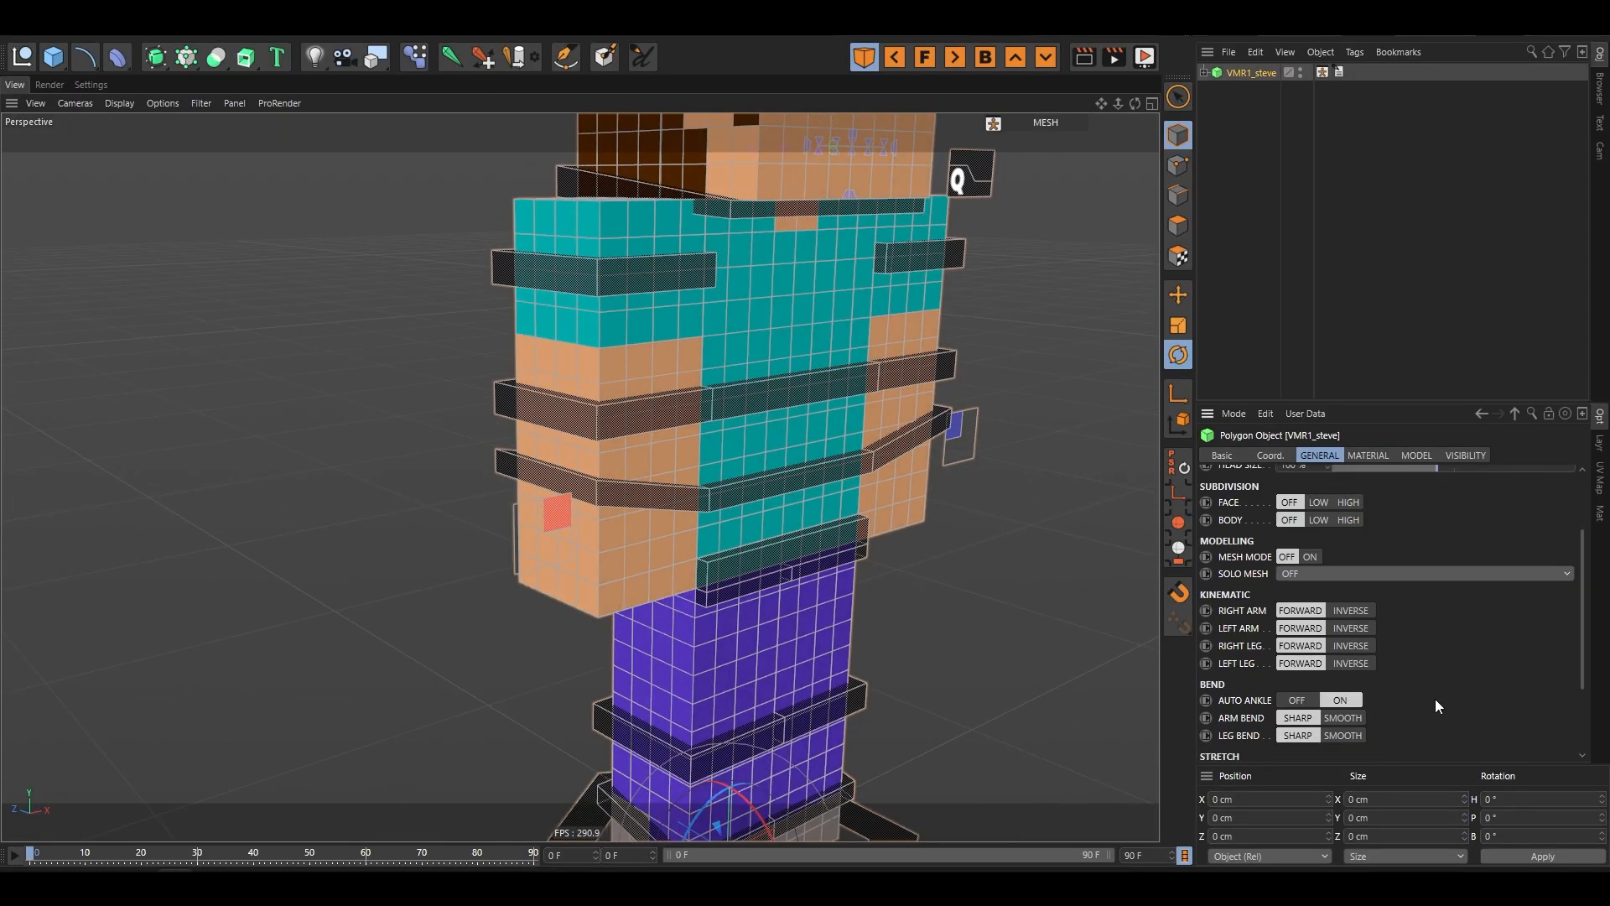
click(1354, 612)
click(1351, 628)
click(1352, 646)
click(1352, 663)
- Deselect the rig and switch the viewport display back to shading without mesh lines
click(1250, 198)
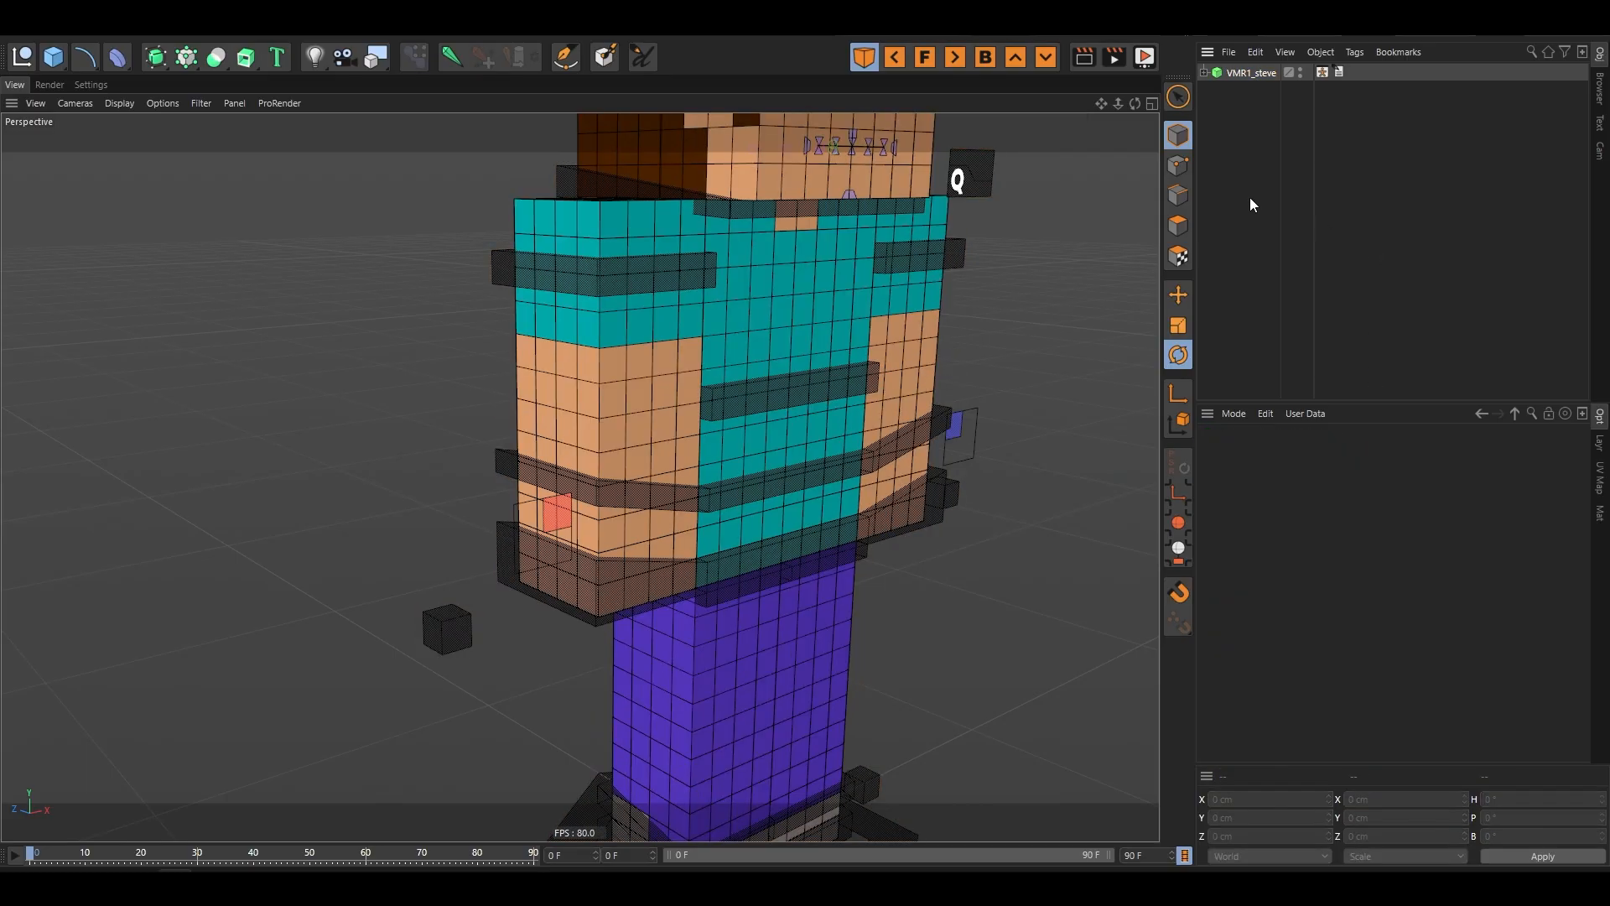
key(n)
key(a)
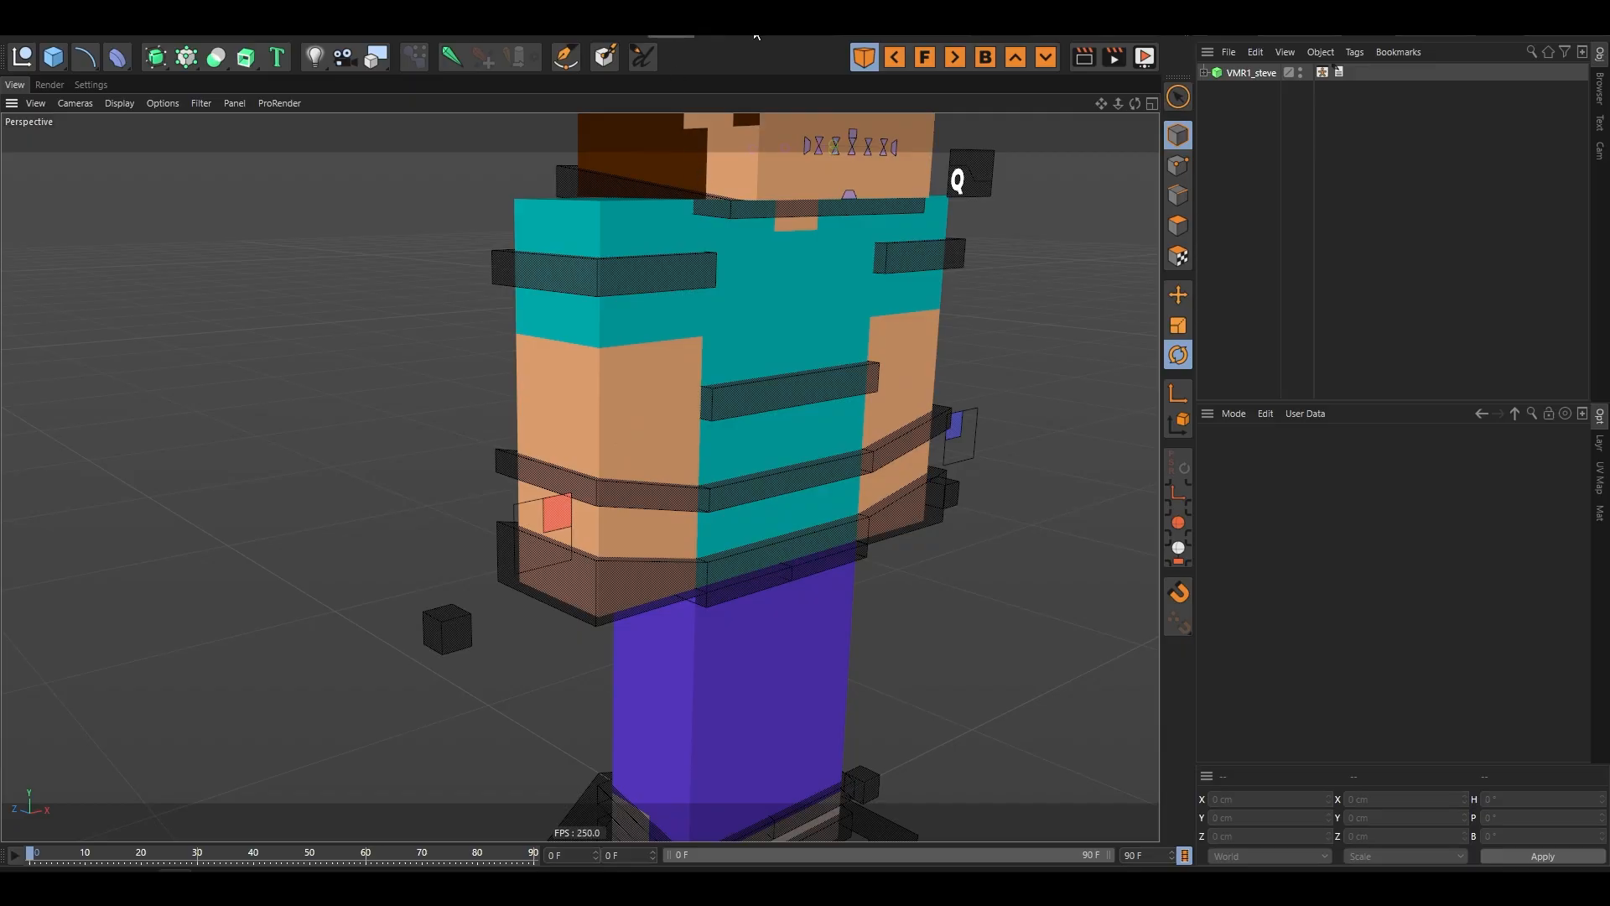
- Examine the VMR1_steve rig's Bend and Stretch settings, including Auto Ankle, alongside the character's feet
drag(1135, 104, 1108, 77)
click(1232, 73)
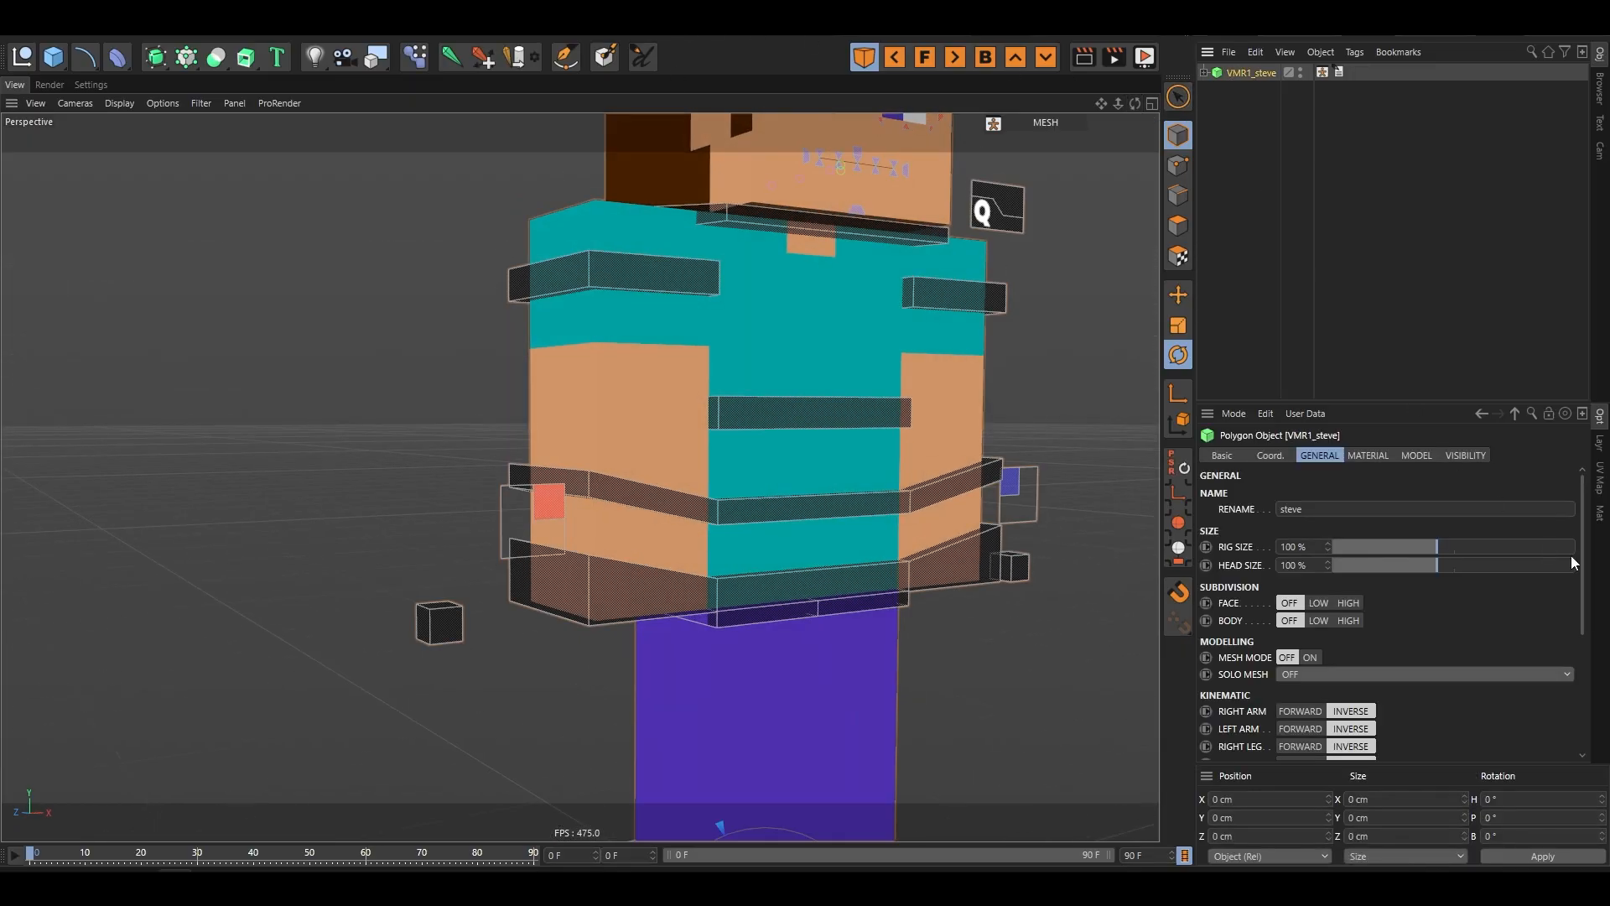
scroll(1573, 606, down, 5)
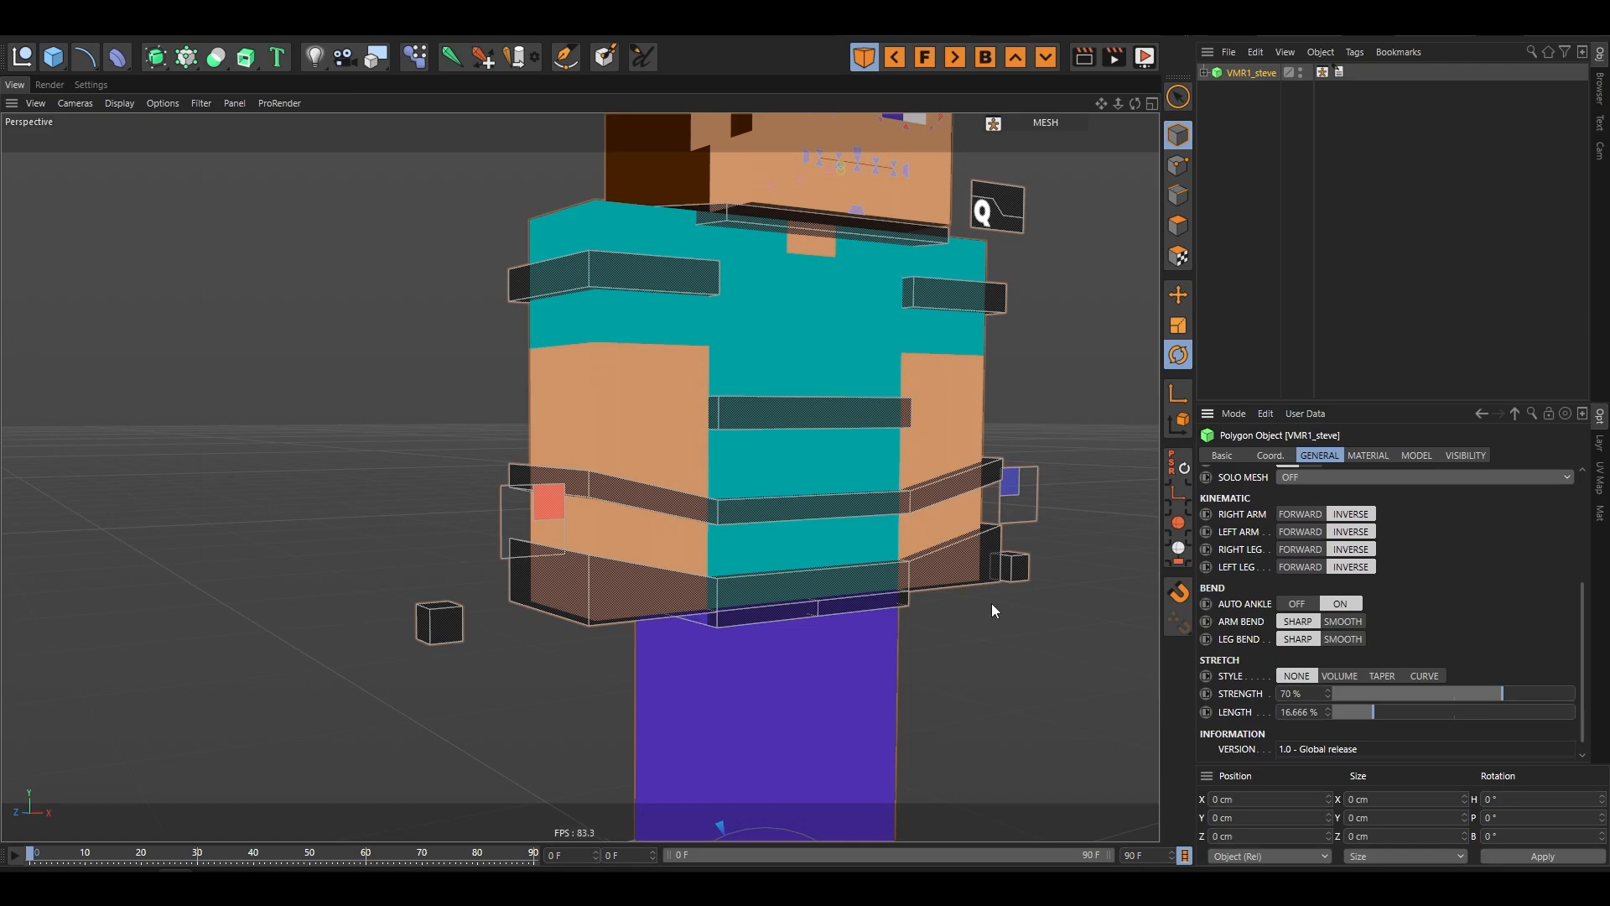
scroll(601, 341, down, 2)
scroll(601, 340, down, 2)
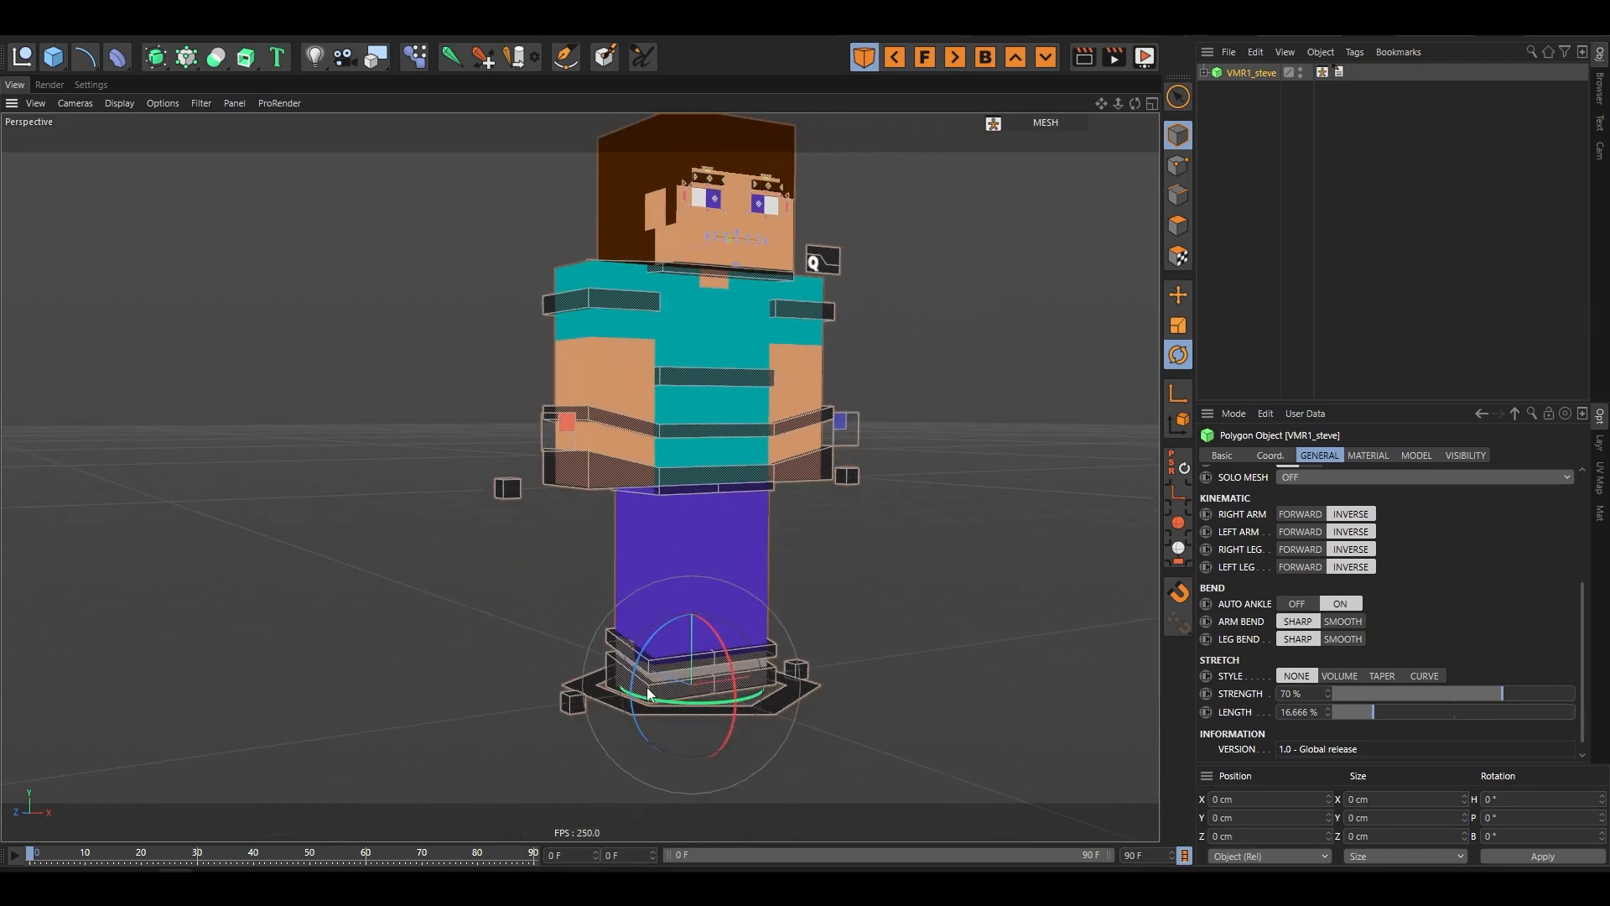
scroll(647, 687, up, 3)
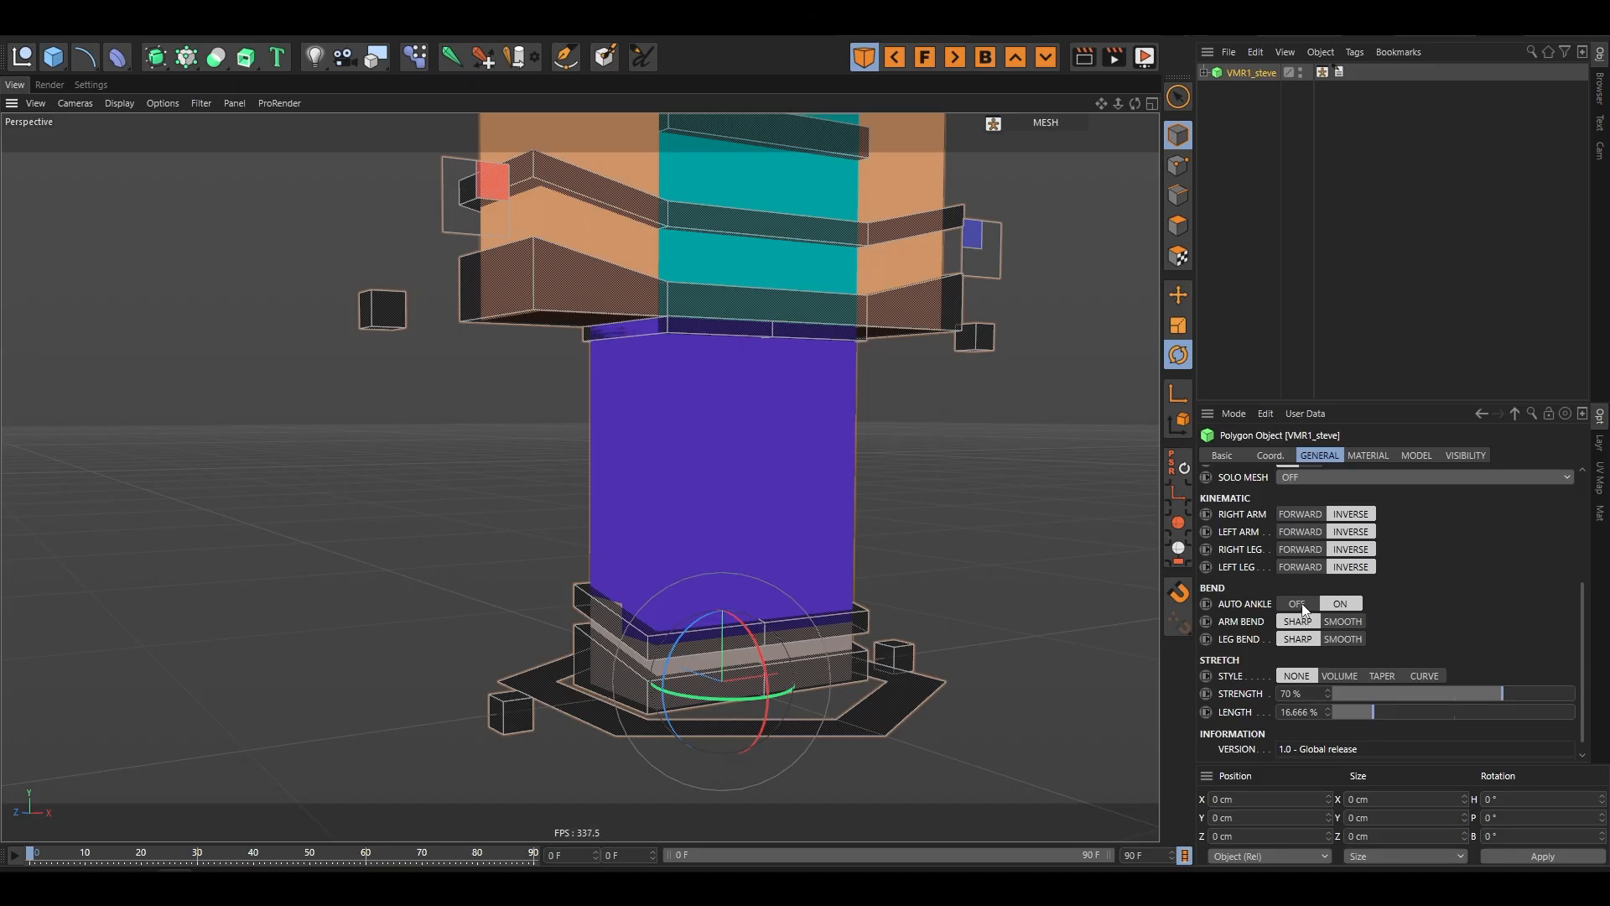
- Move the right foot control up and forward to about Y 50.9 cm and Z -66.9 cm, bending the leg
alt+drag(776, 655, 646, 671)
click(646, 671)
key(e)
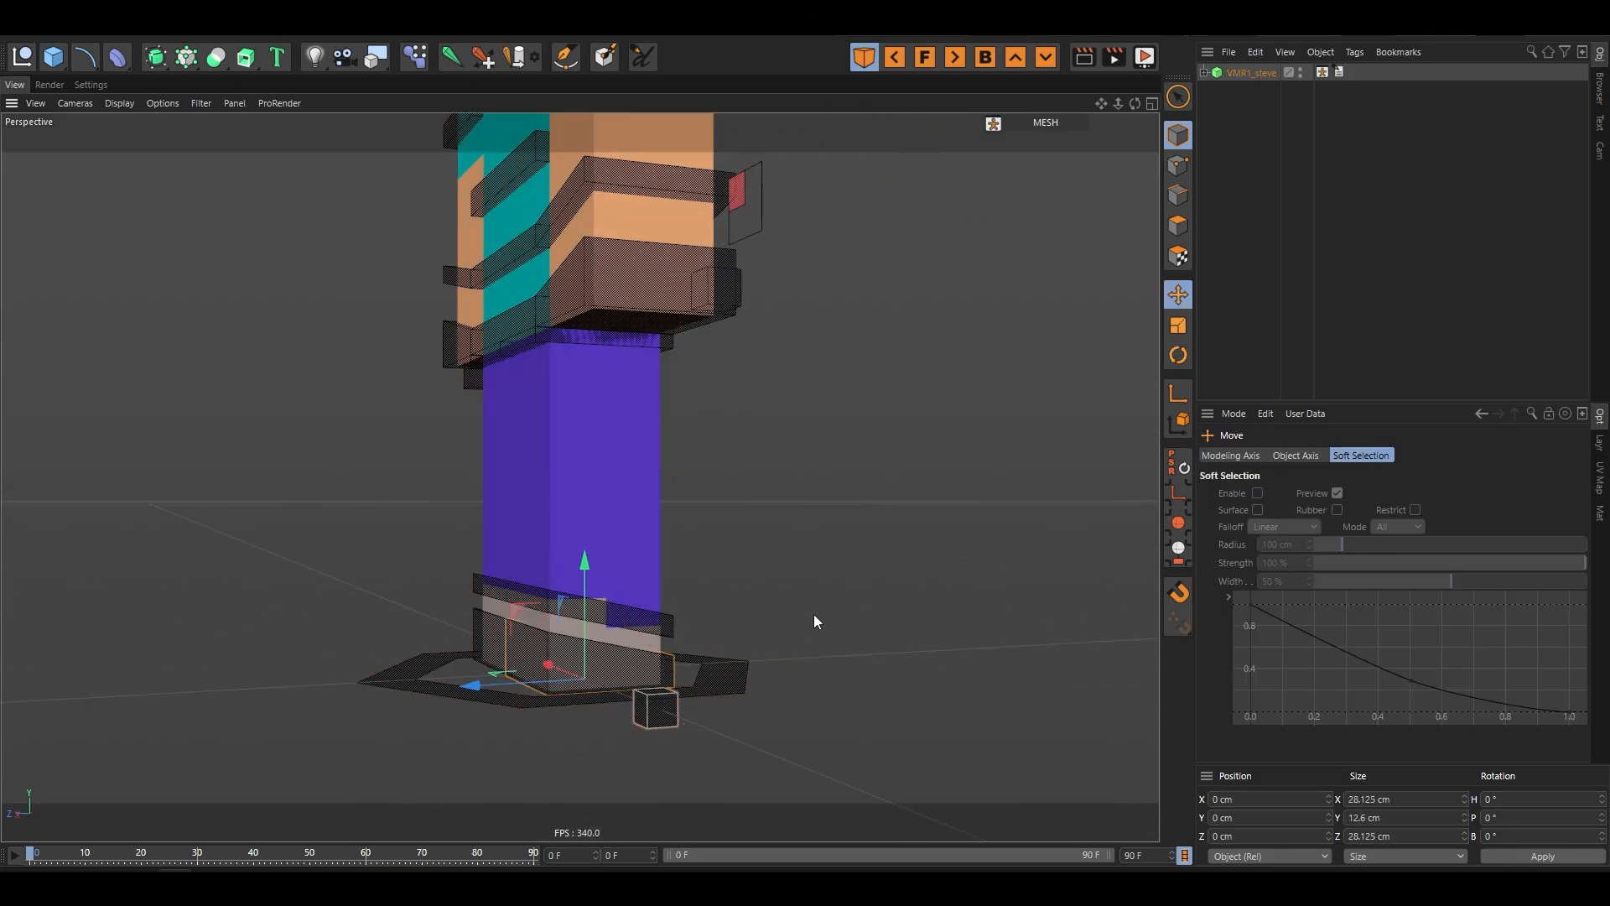
alt+drag(813, 614, 689, 596)
drag(538, 610, 852, 347)
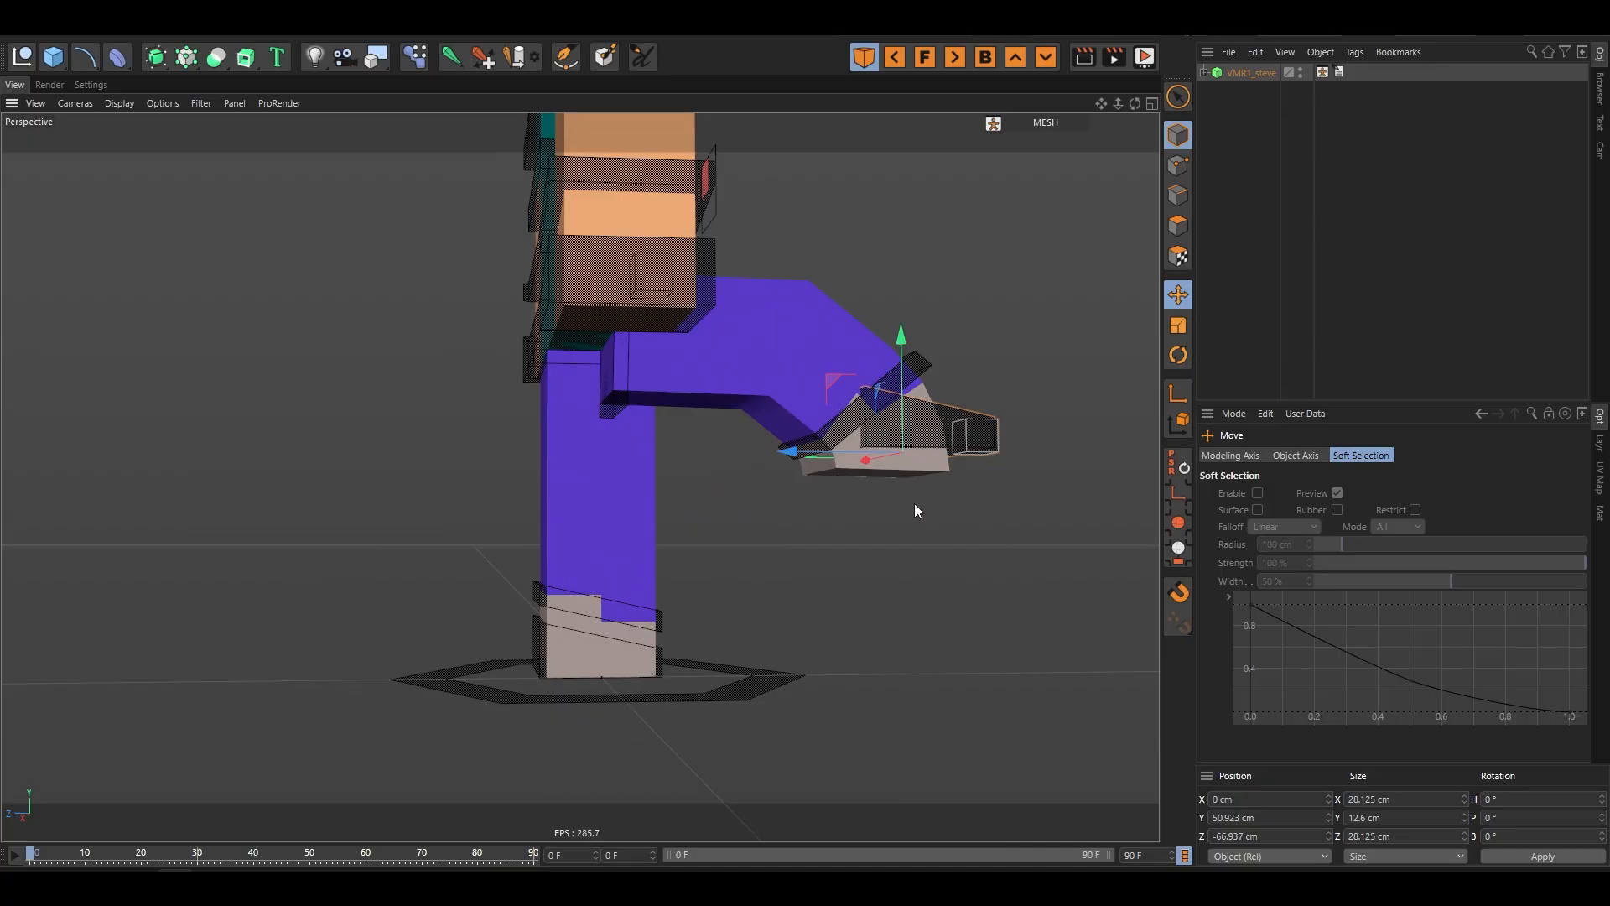
alt+drag(915, 507, 867, 464)
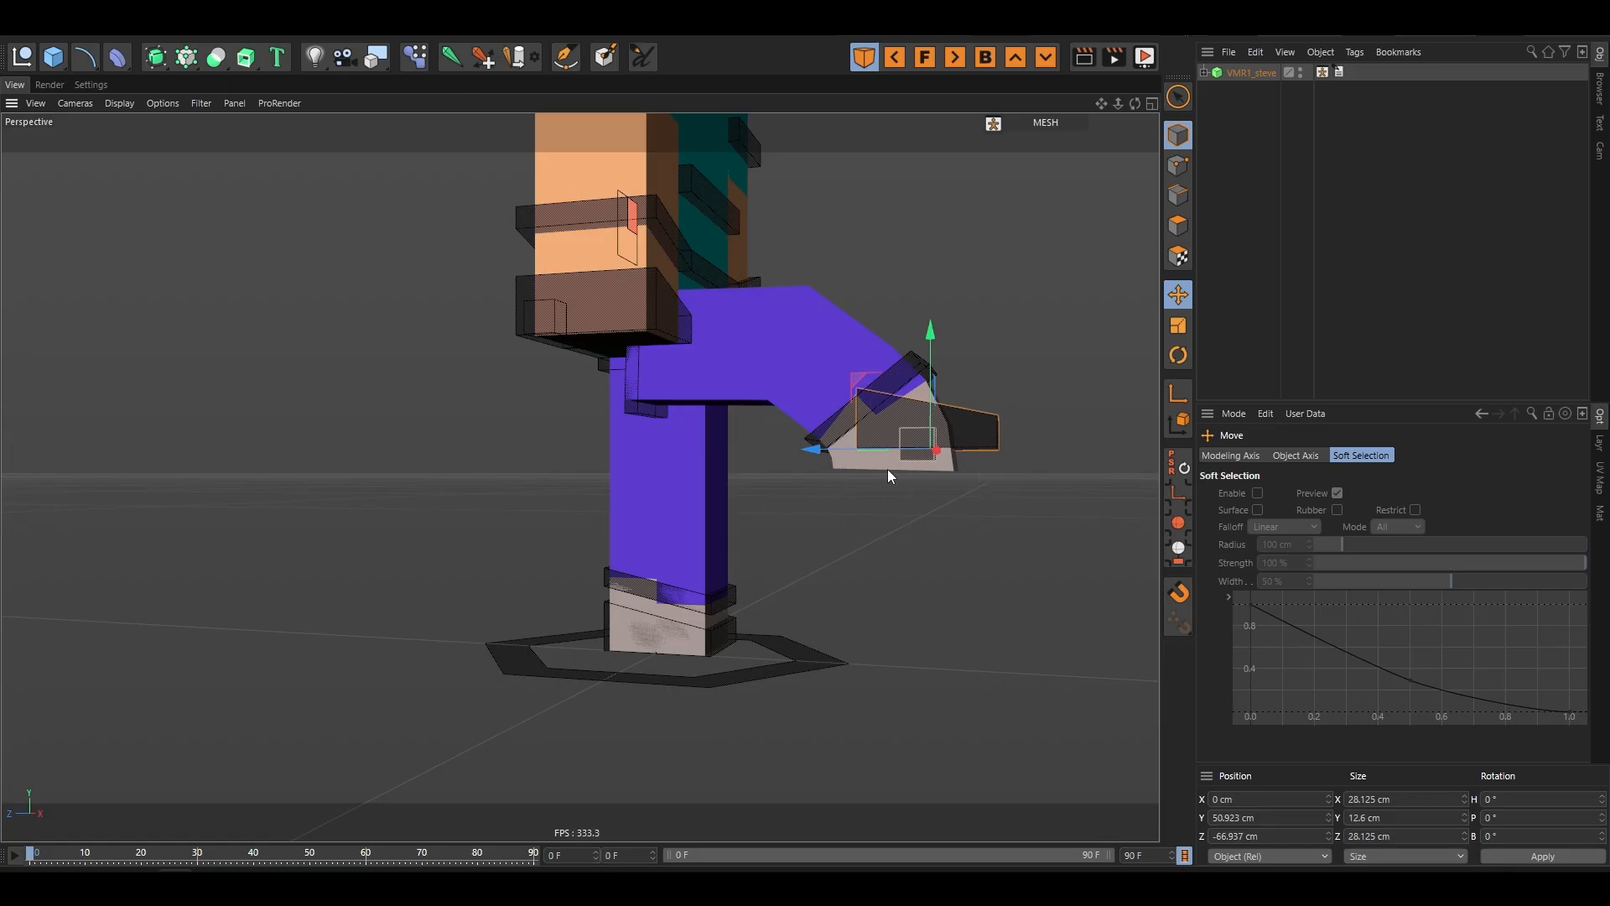
- Turn off Auto Ankle in the VMR1_steve rig's Bend settings
click(1252, 73)
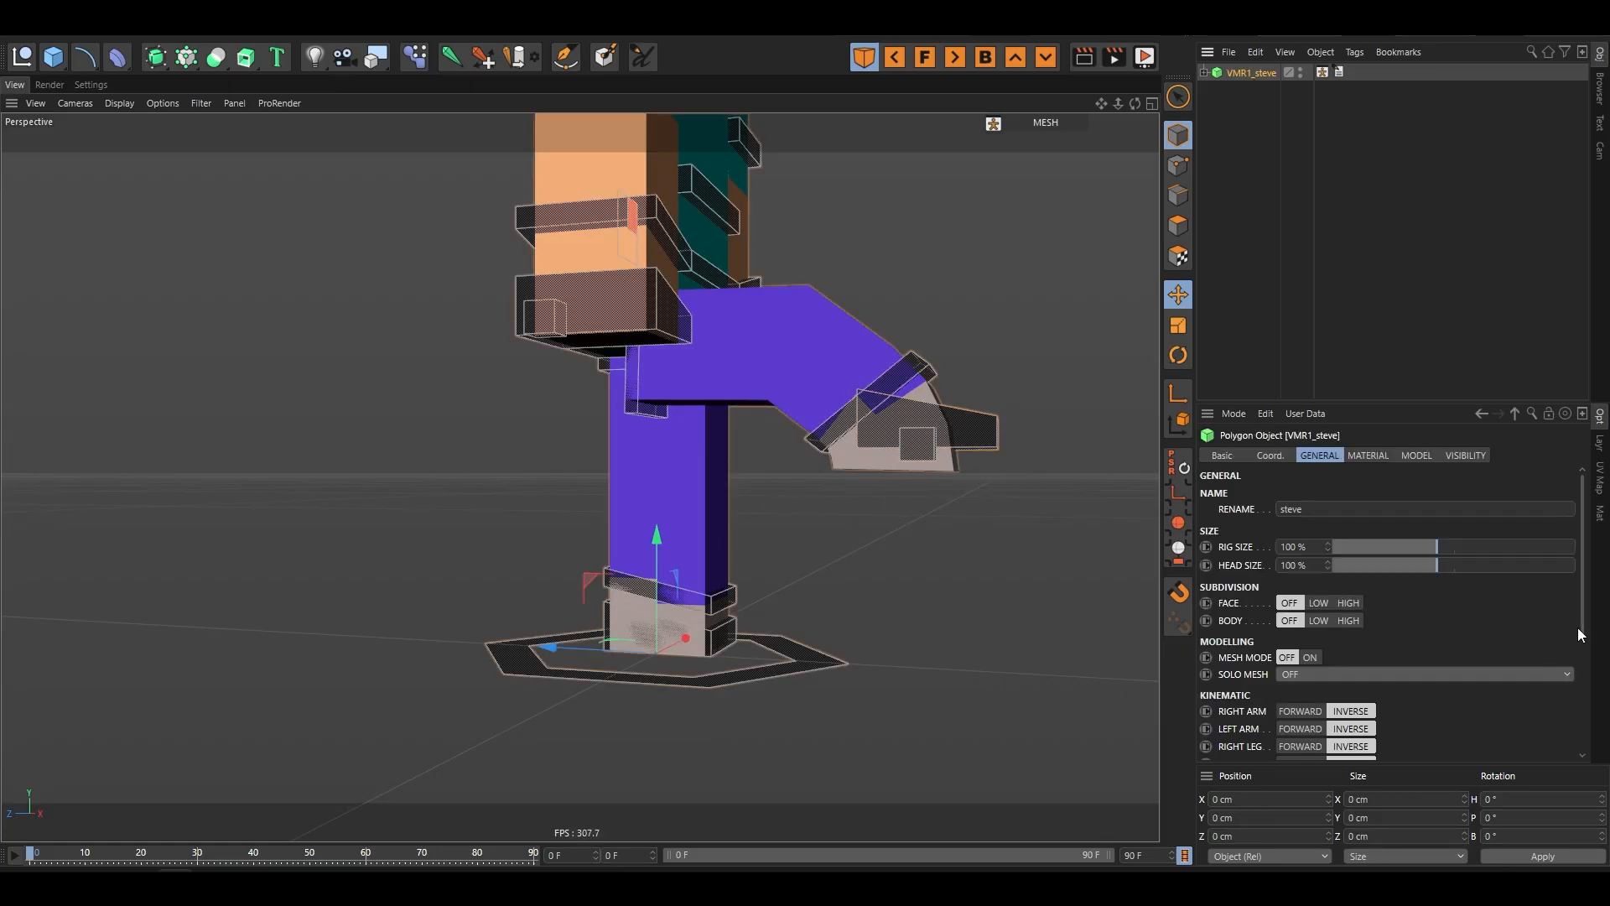
scroll(1578, 627, down, 5)
click(1311, 601)
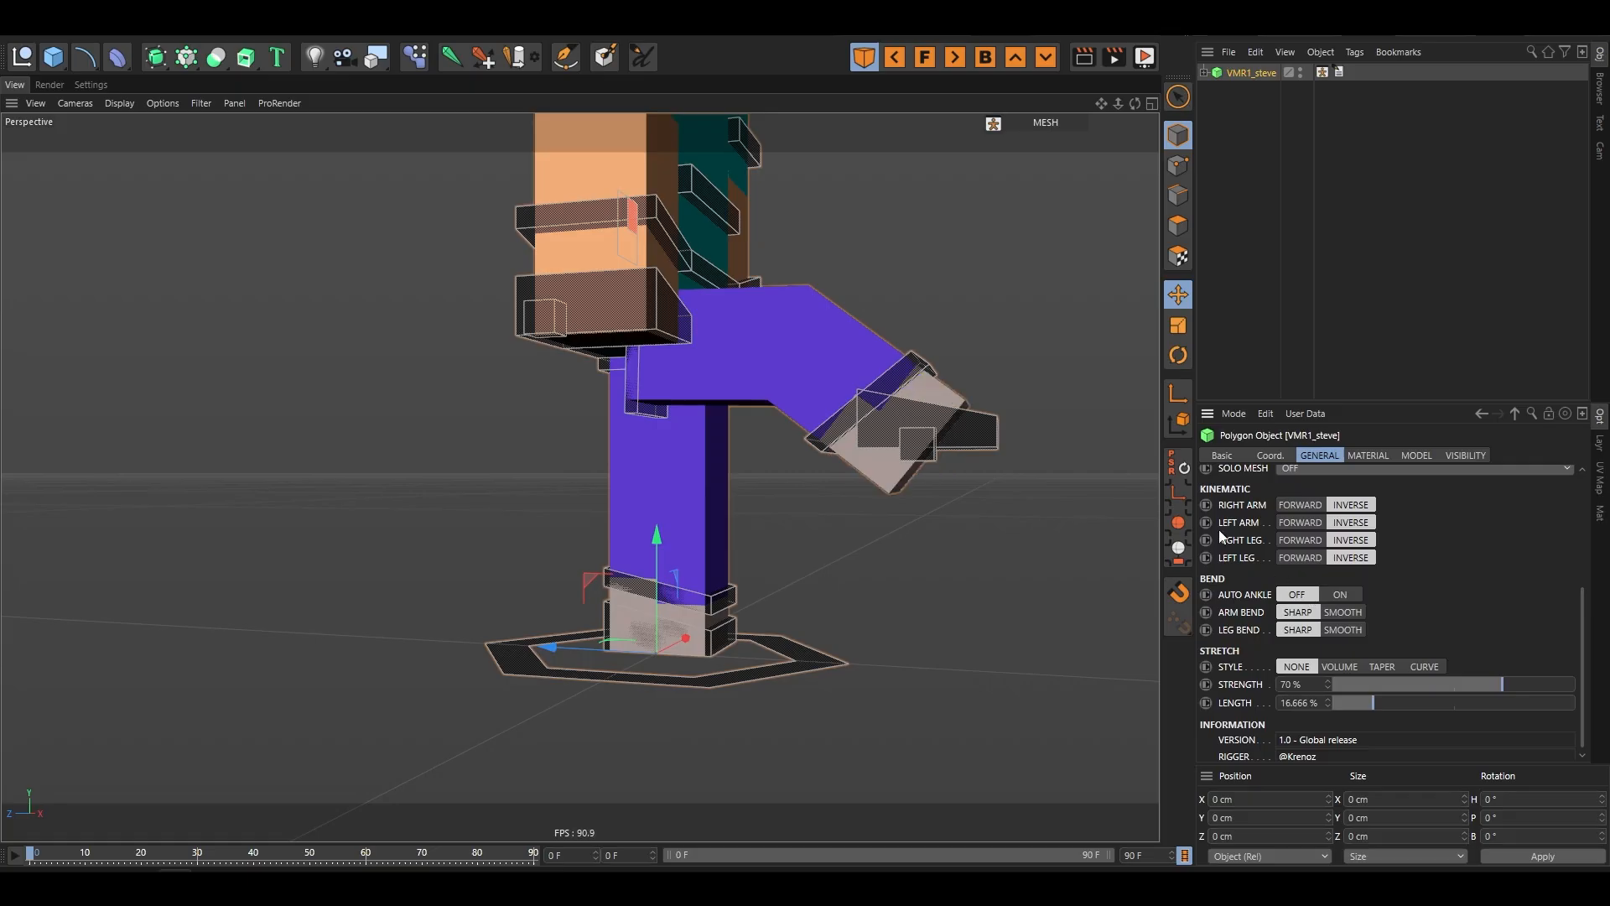
- Move the left foot control backward to about Y 8.7 cm and Z 84.5 cm, and undo the leg and ankle changes
click(726, 639)
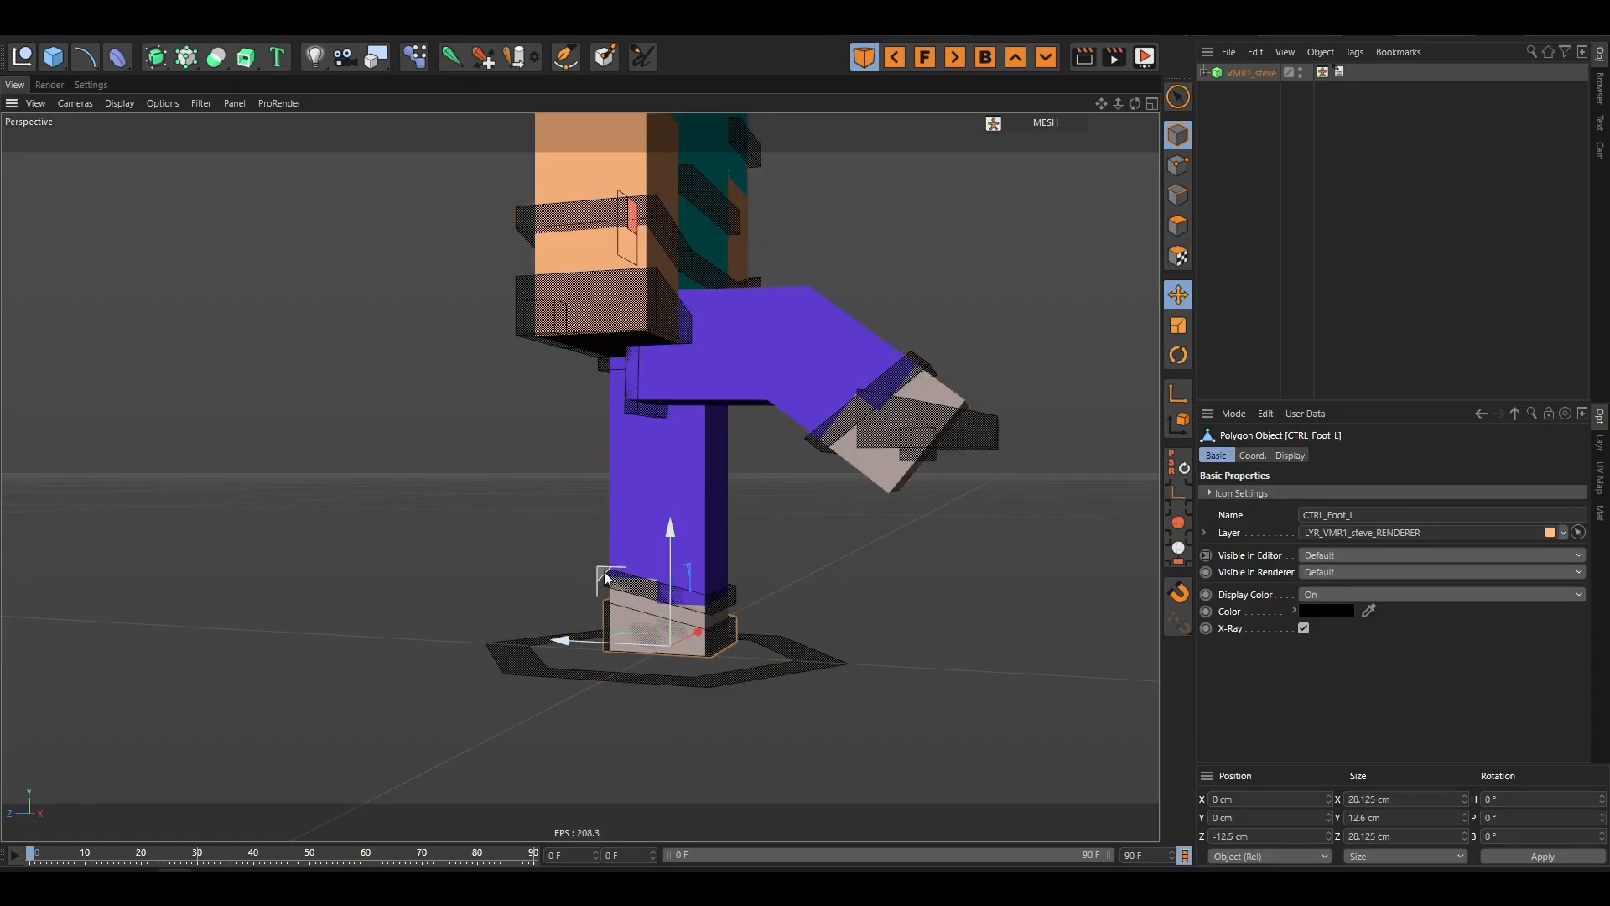
drag(601, 571, 545, 503)
key(ctrl+z)
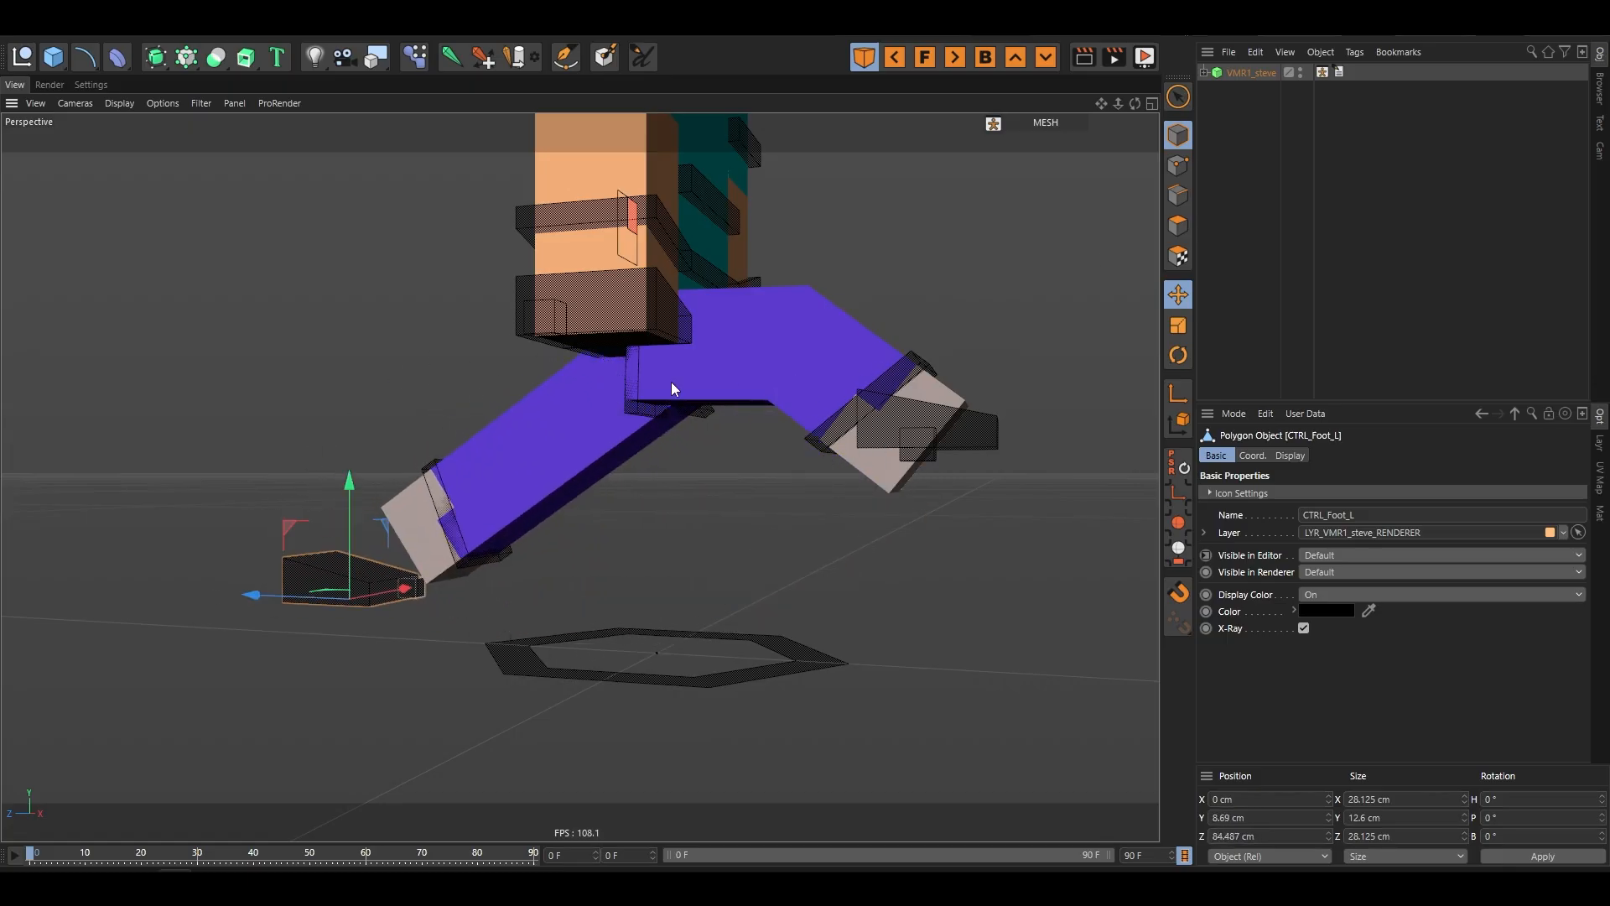
key(ctrl+z)
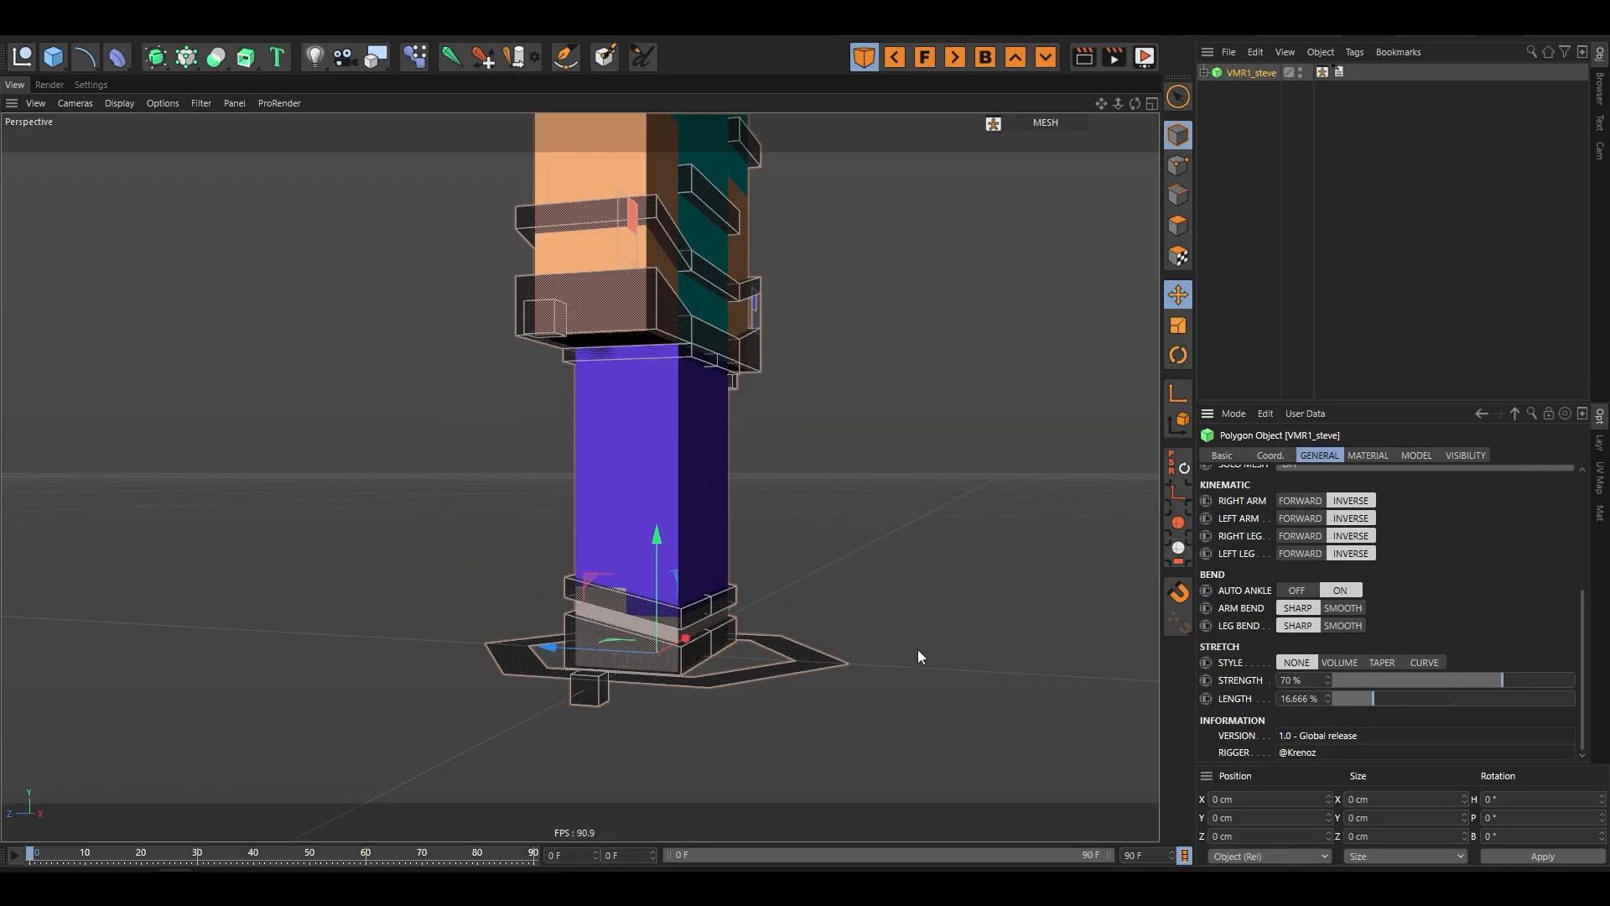
- Set both Arm Bend and Leg Bend of the VMR1_steve rig to SMOOTH
scroll(748, 718, down, 5)
scroll(618, 239, up, 4)
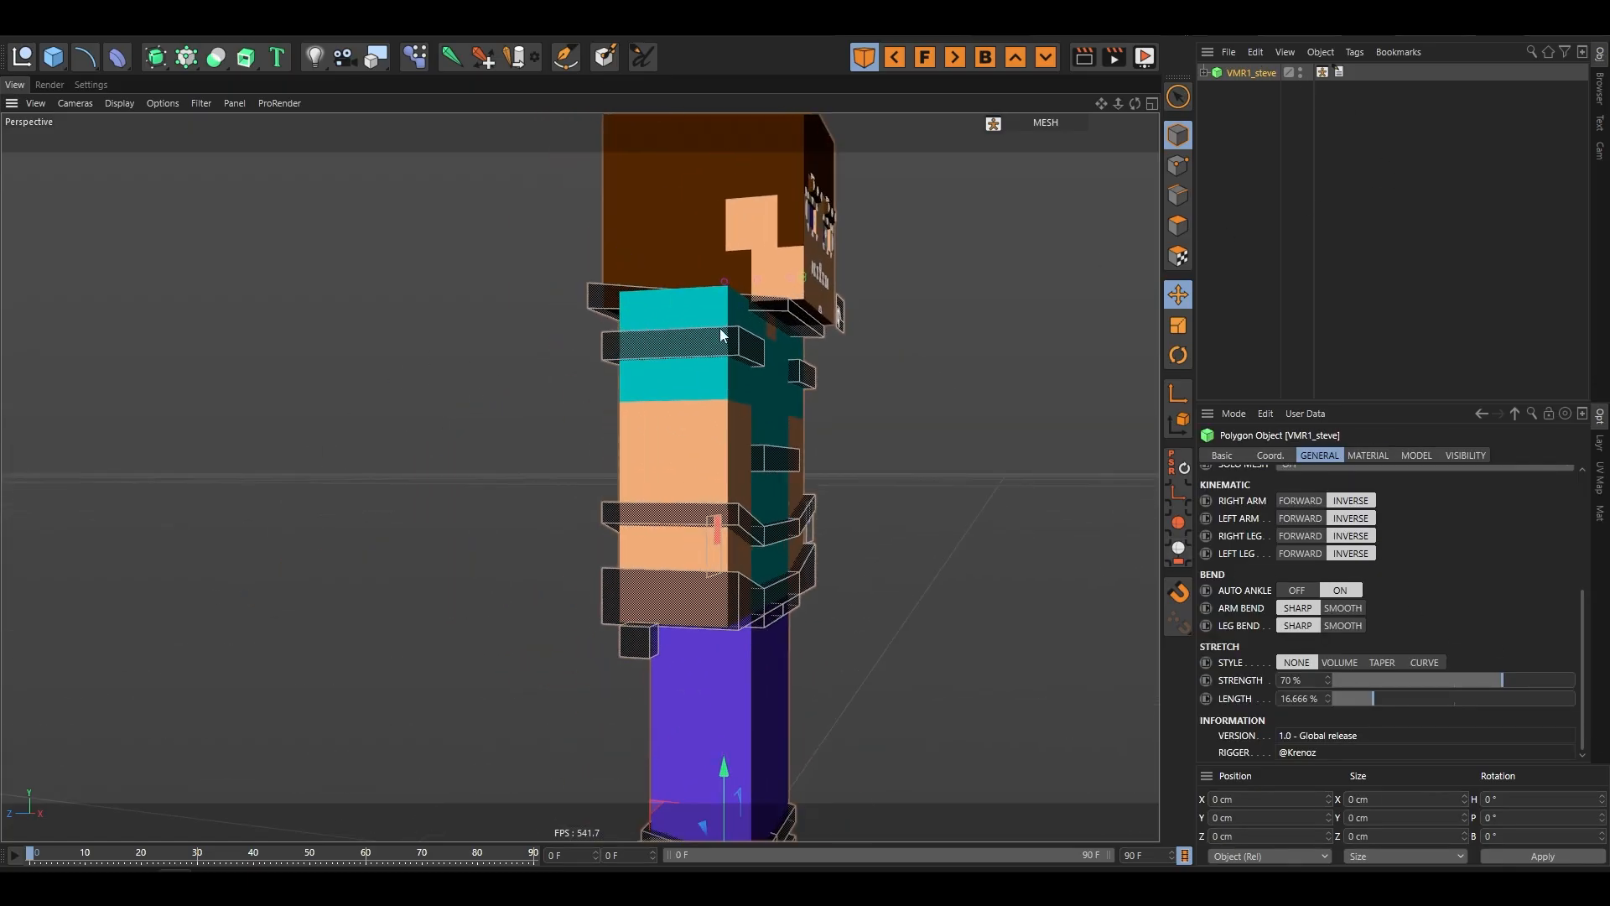
alt+drag(770, 502, 707, 535)
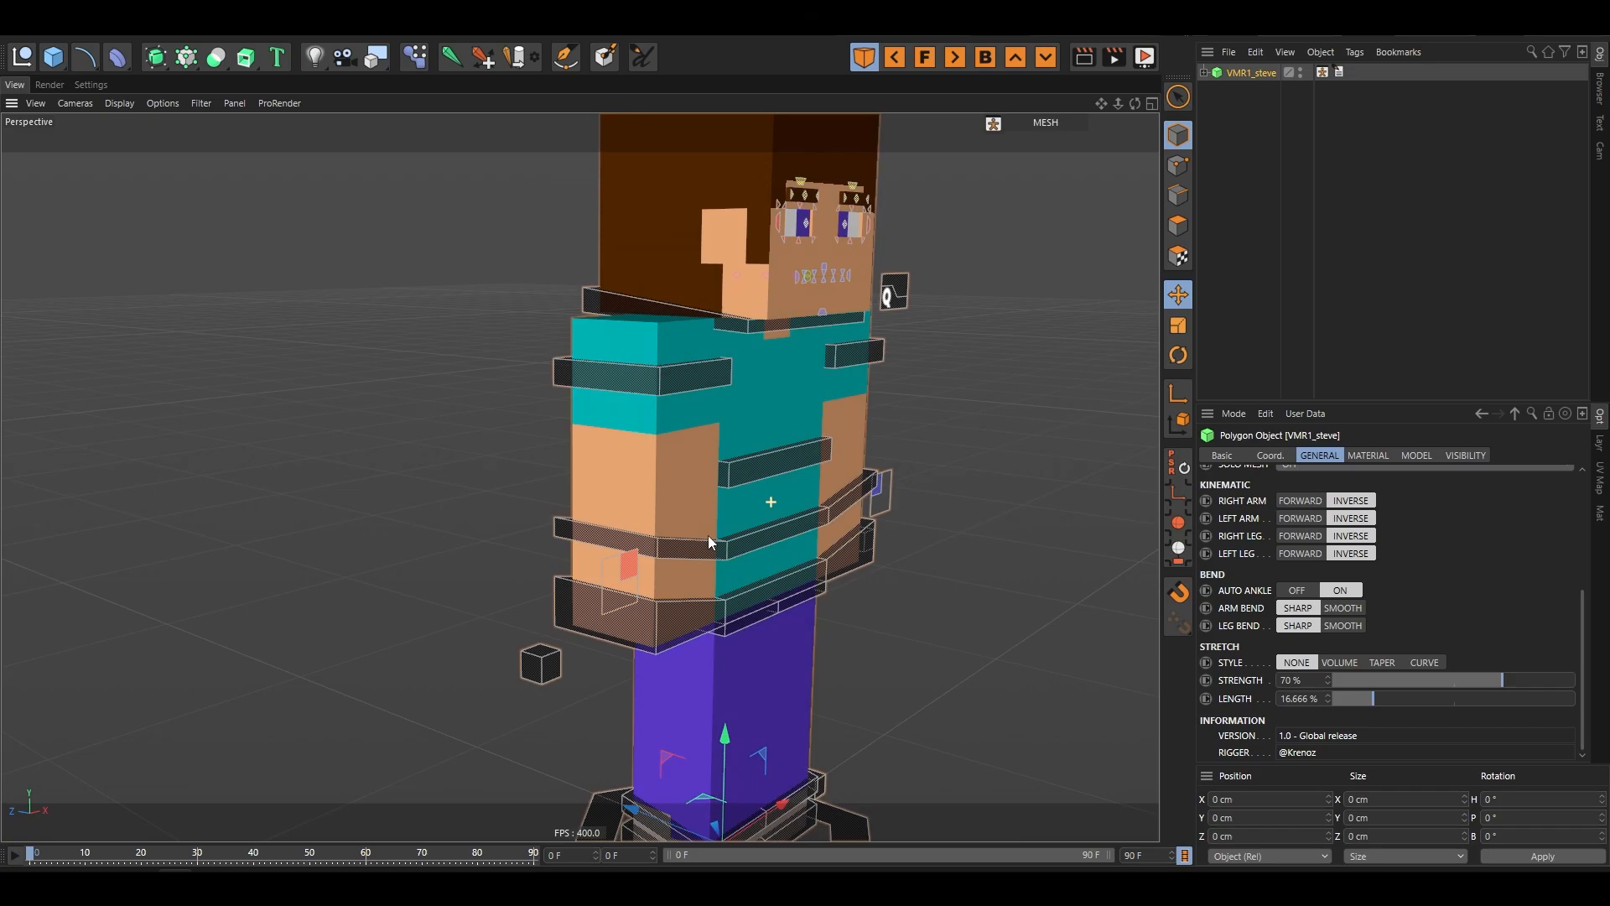
click(1338, 609)
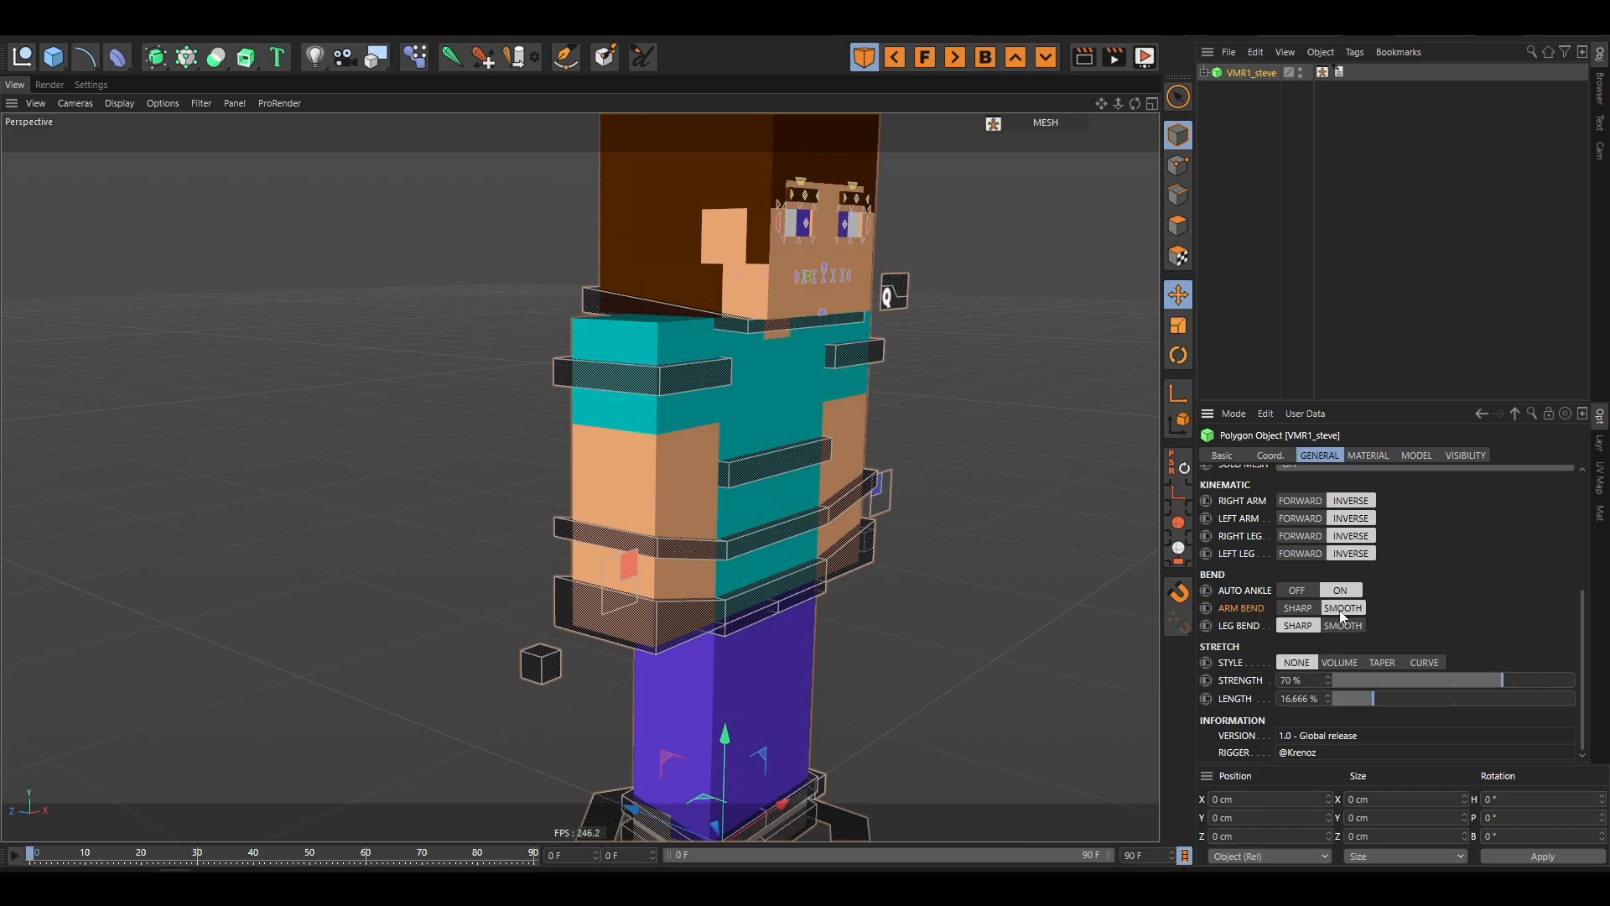
click(1344, 626)
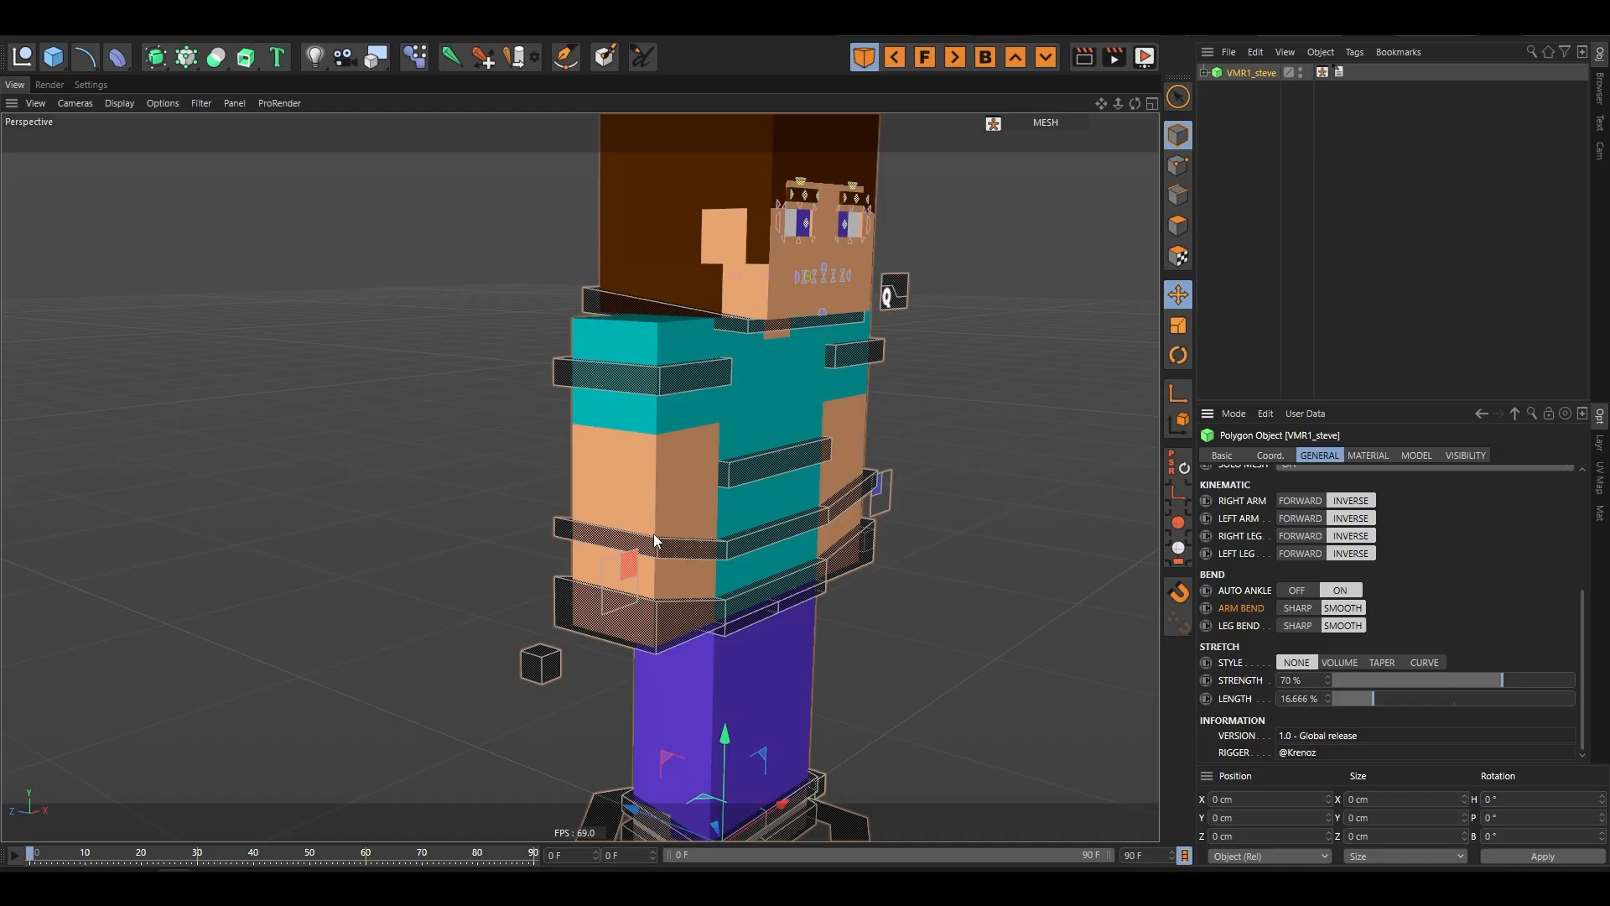
- Move the right hand control up and to the side to test the smooth arm bend
alt+drag(656, 539, 646, 635)
click(648, 632)
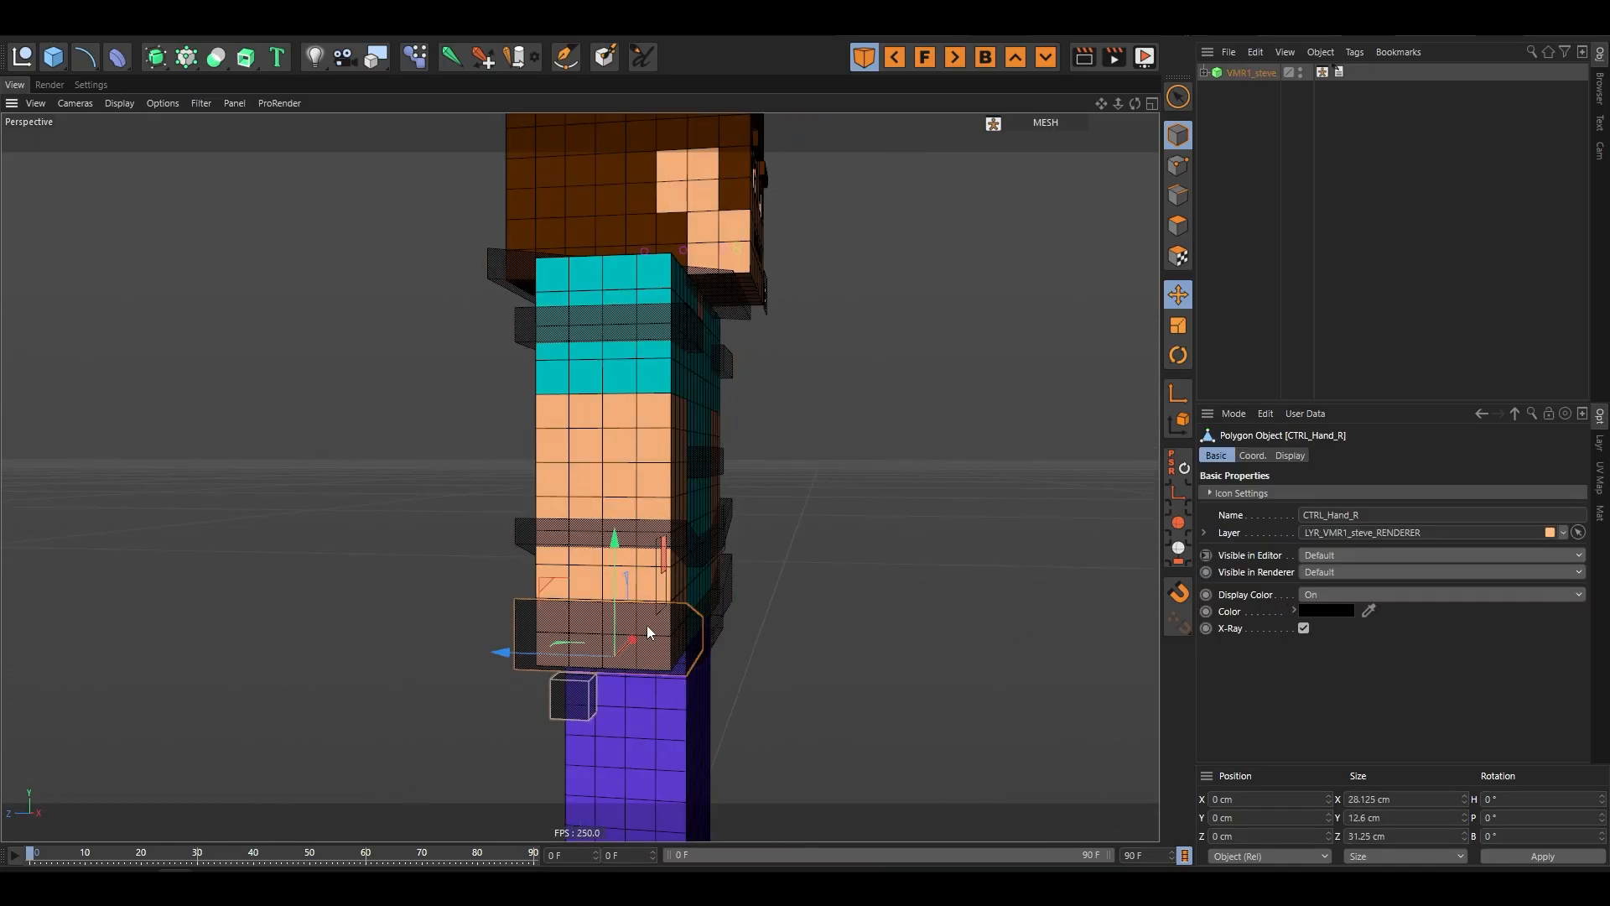
drag(557, 587, 428, 467)
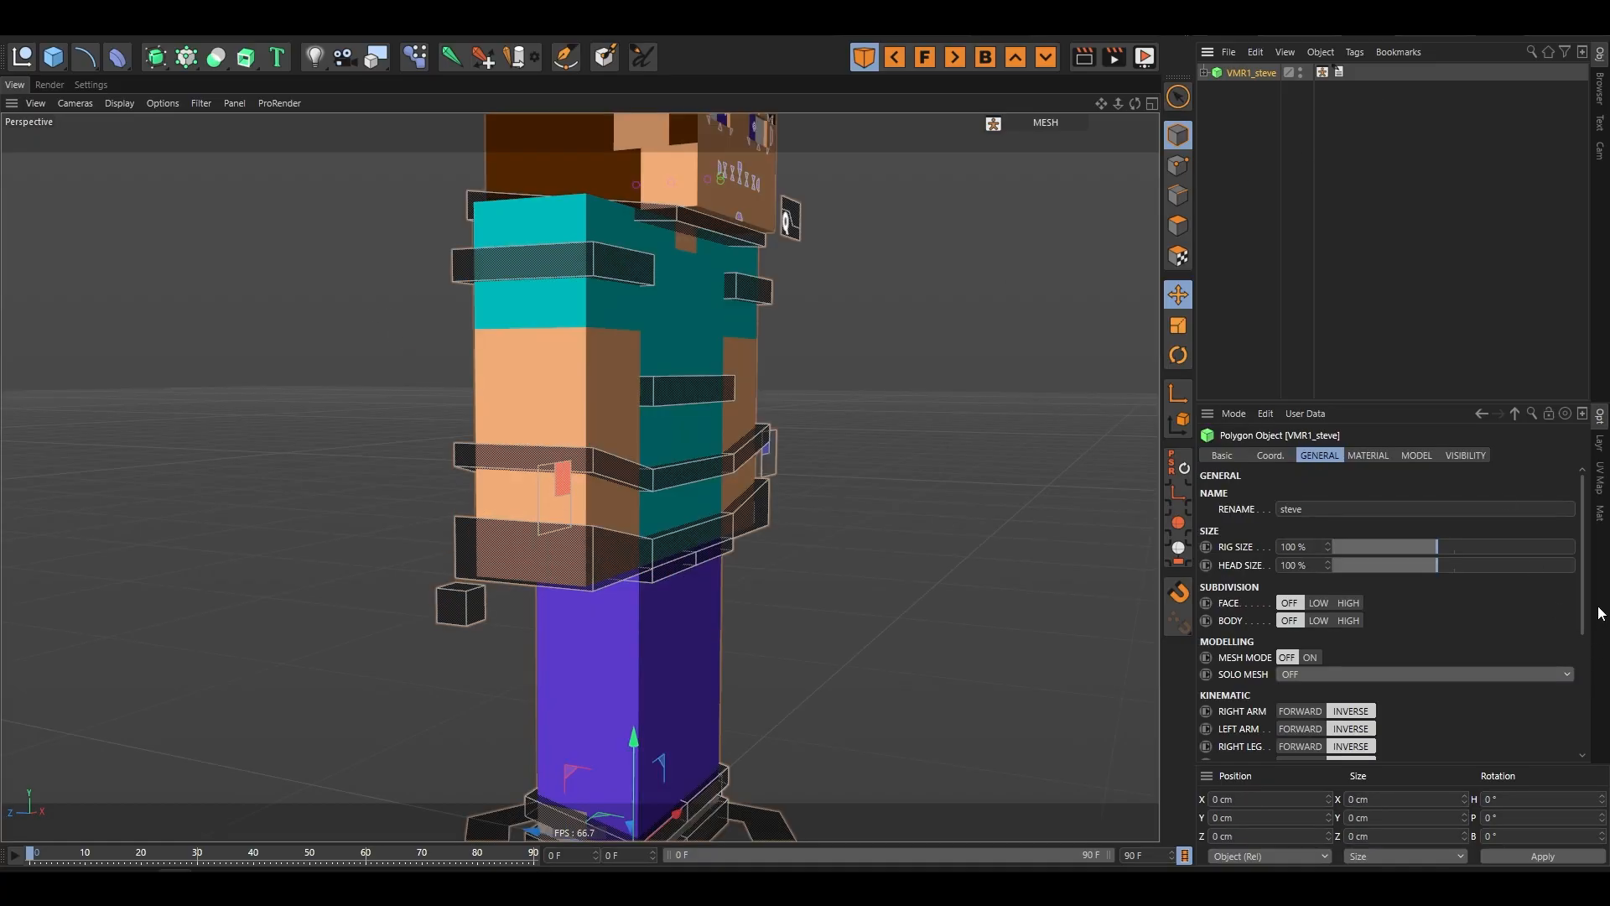
- Set the VMR1_steve rig's Arm Bend and Leg Bend back to SHARP
scroll(1466, 653, down, 5)
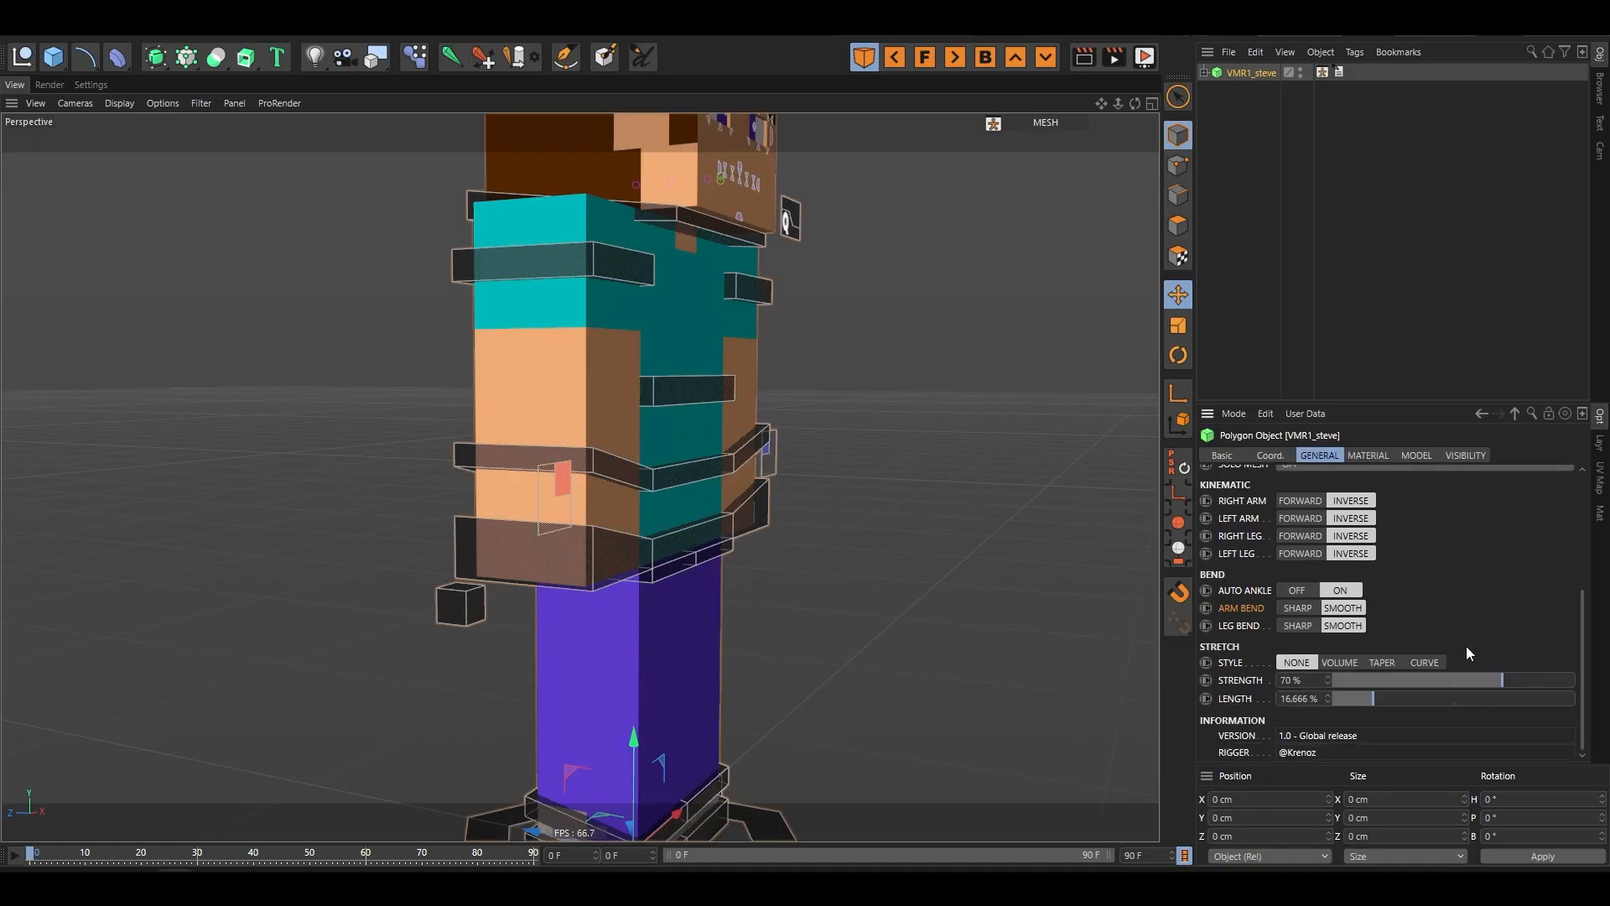
click(1304, 609)
click(1301, 625)
scroll(647, 360, down, 3)
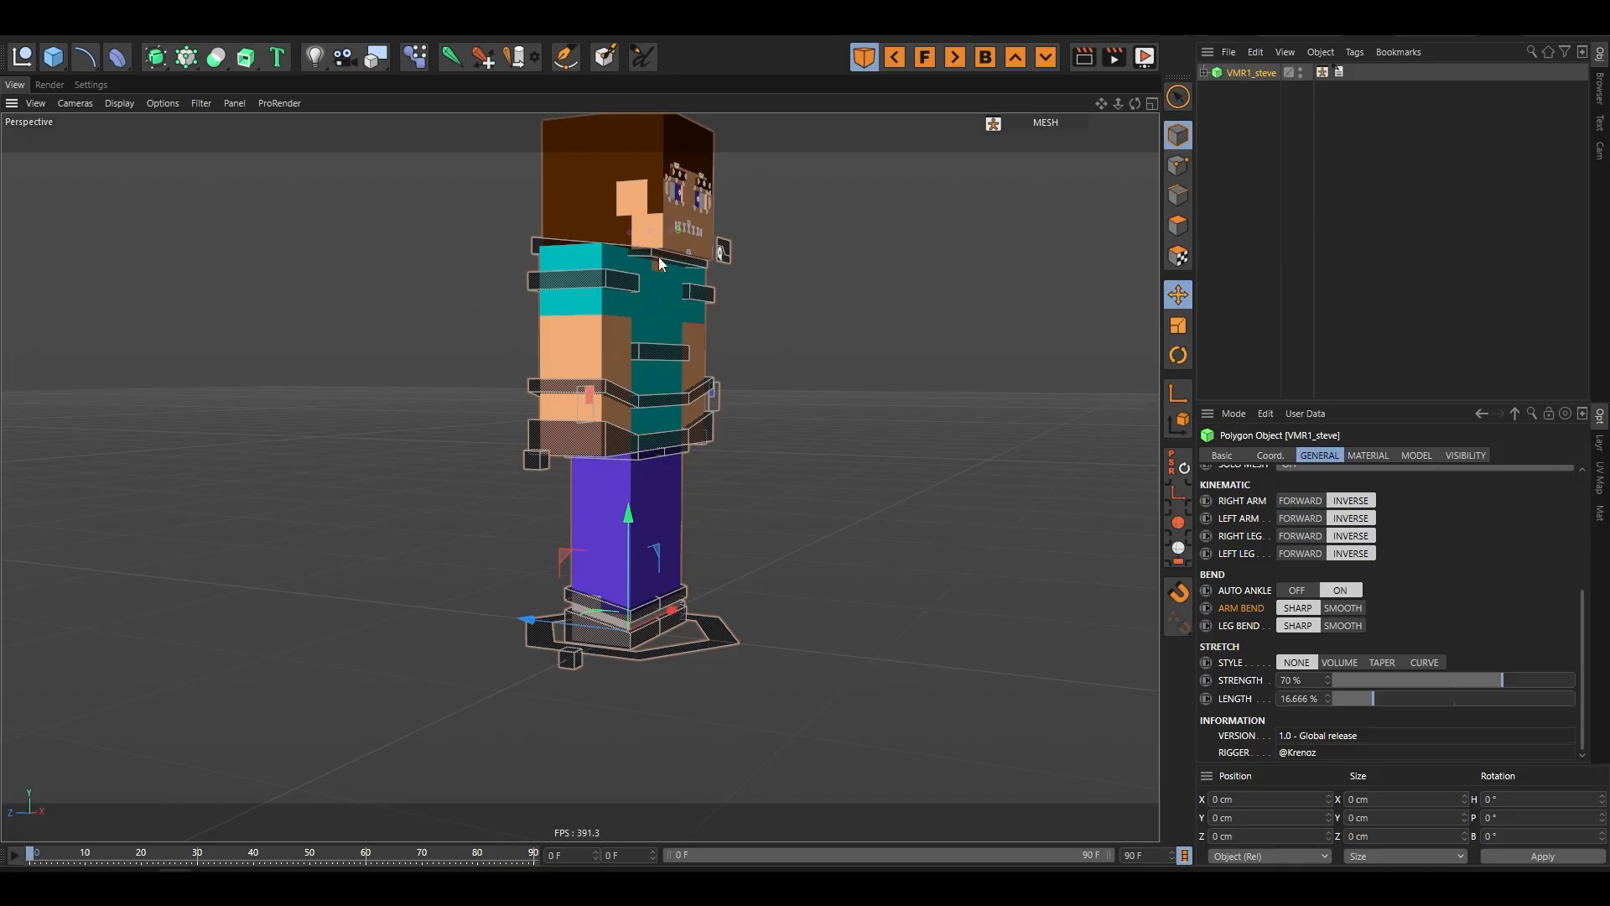
- Pull the right hand control outward to about X -111.7 cm and Y -23.4 cm, beyond the arm's reach, viewed from the front
scroll(684, 274, up, 4)
alt+drag(658, 257, 750, 379)
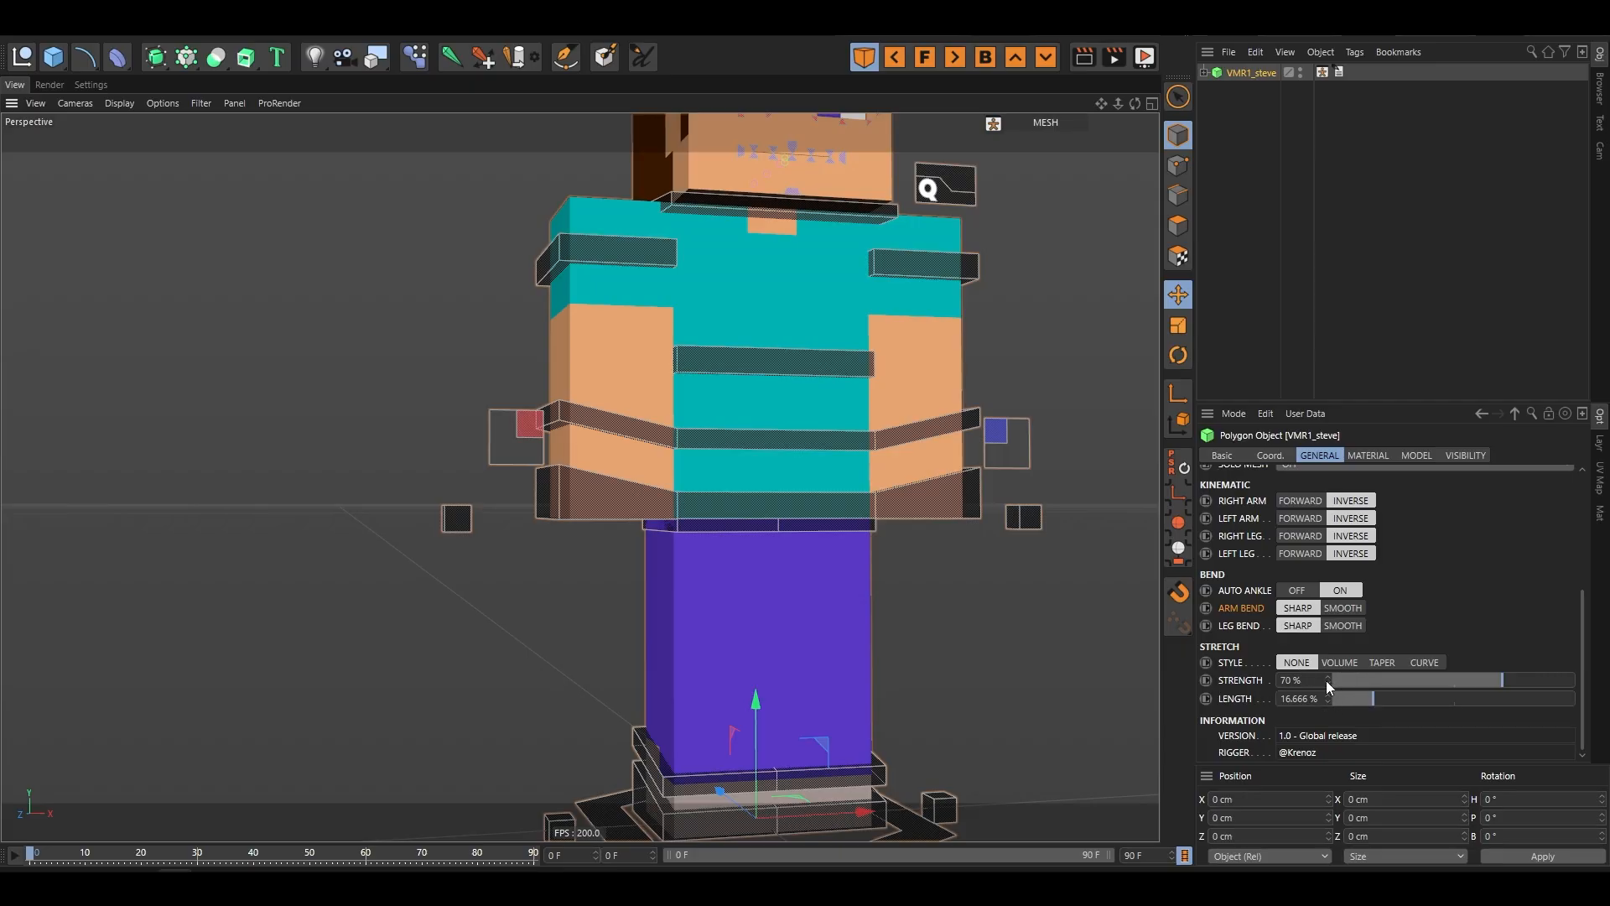
scroll(643, 501, down, 3)
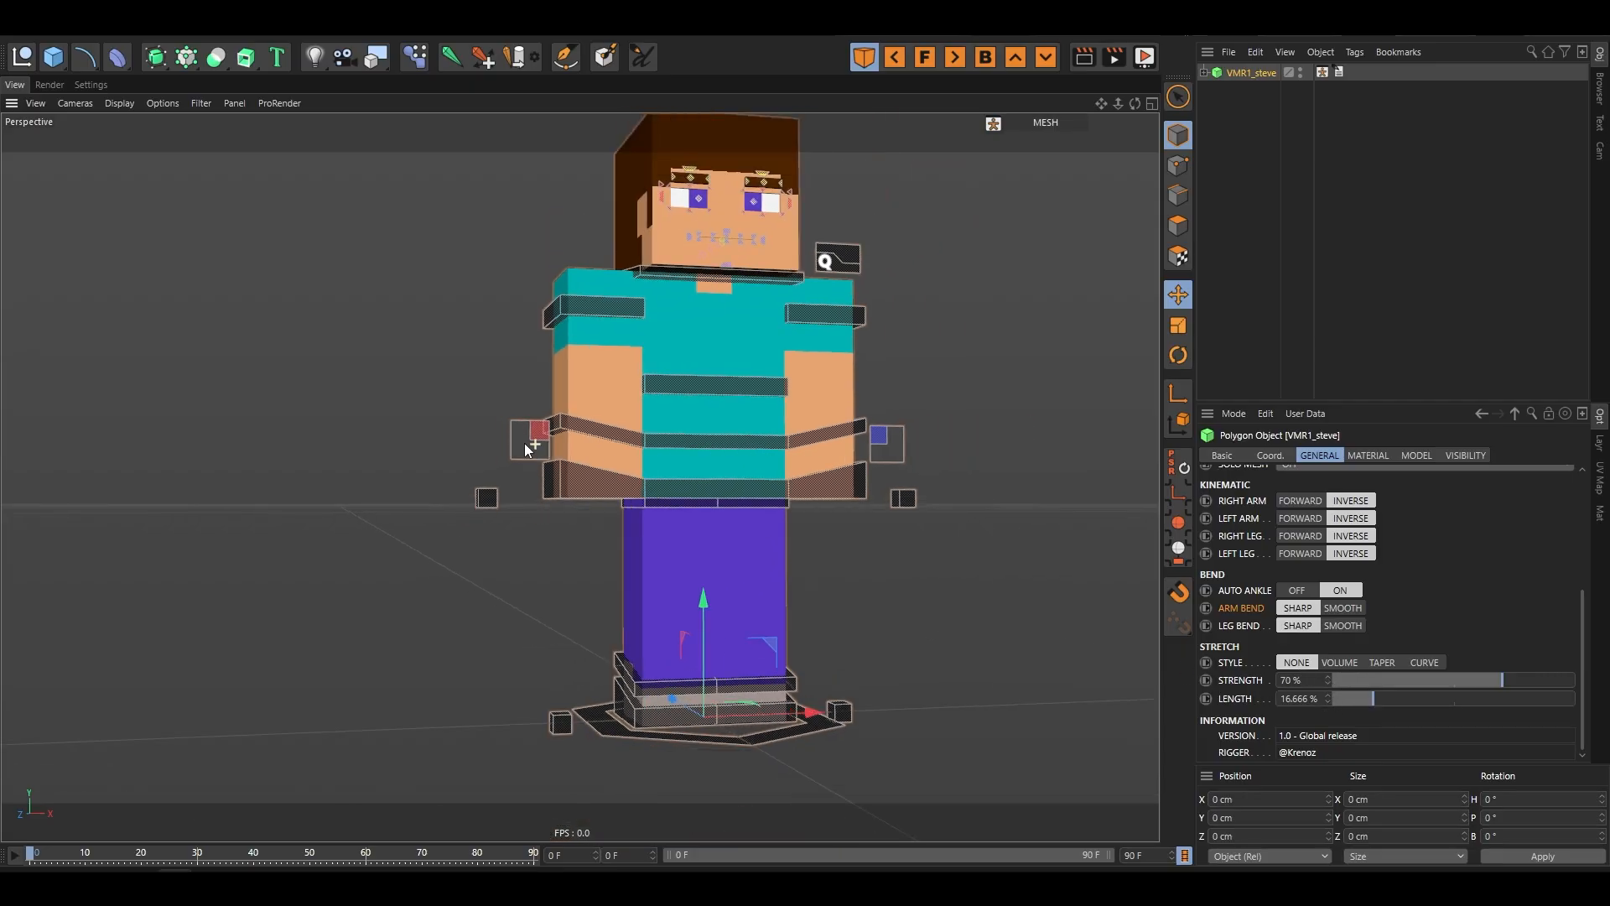
click(609, 476)
scroll(625, 457, up, 3)
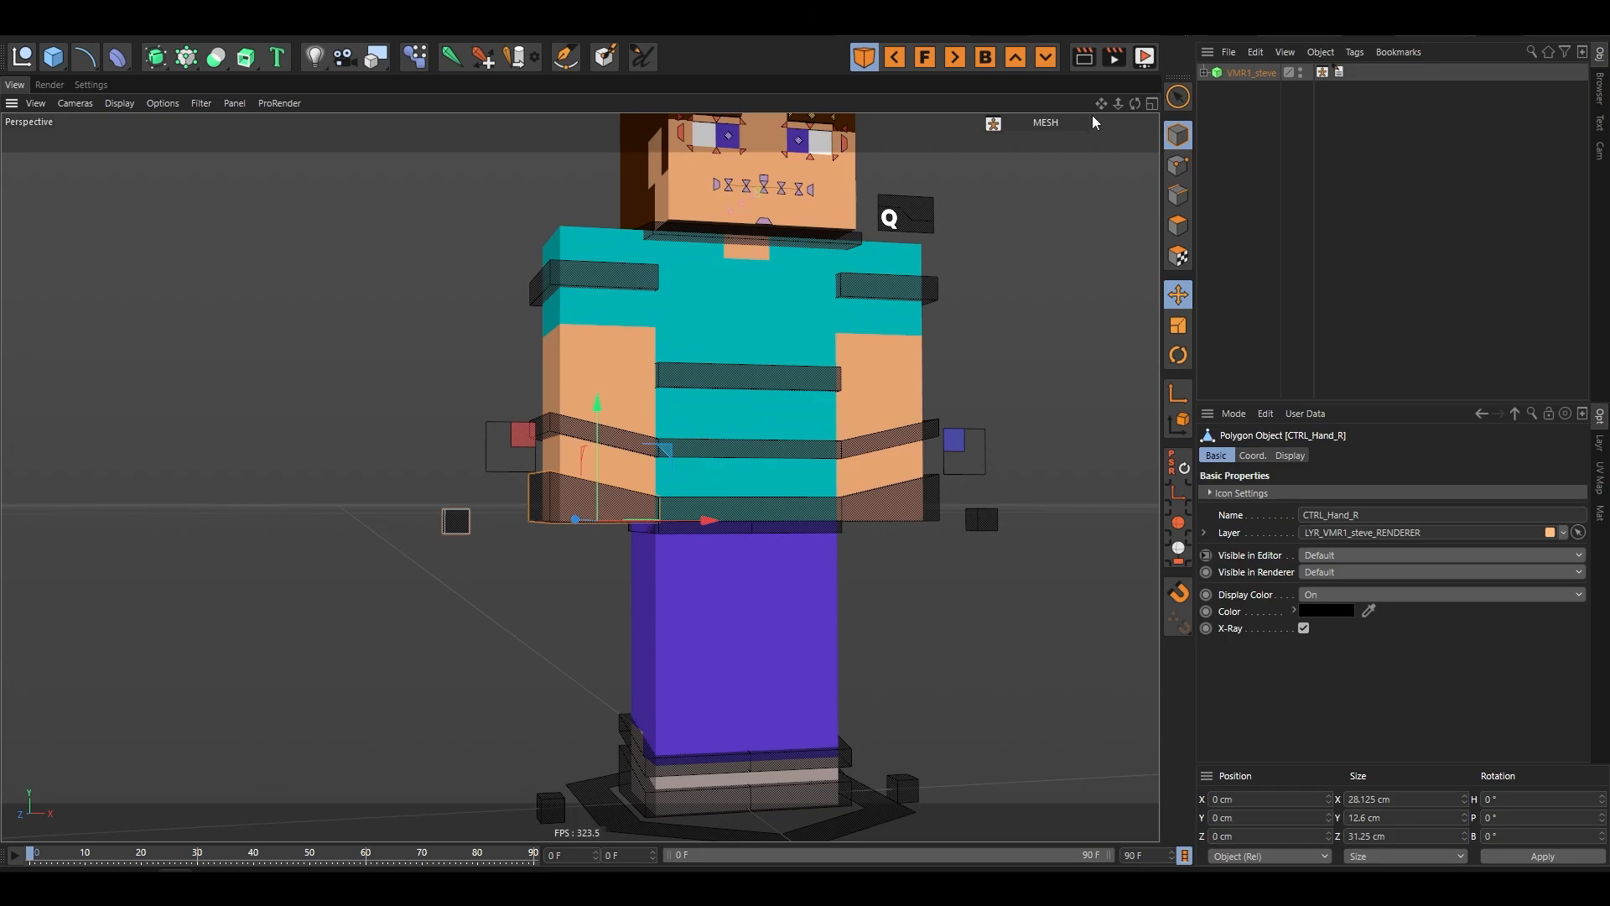
drag(1134, 104, 976, 174)
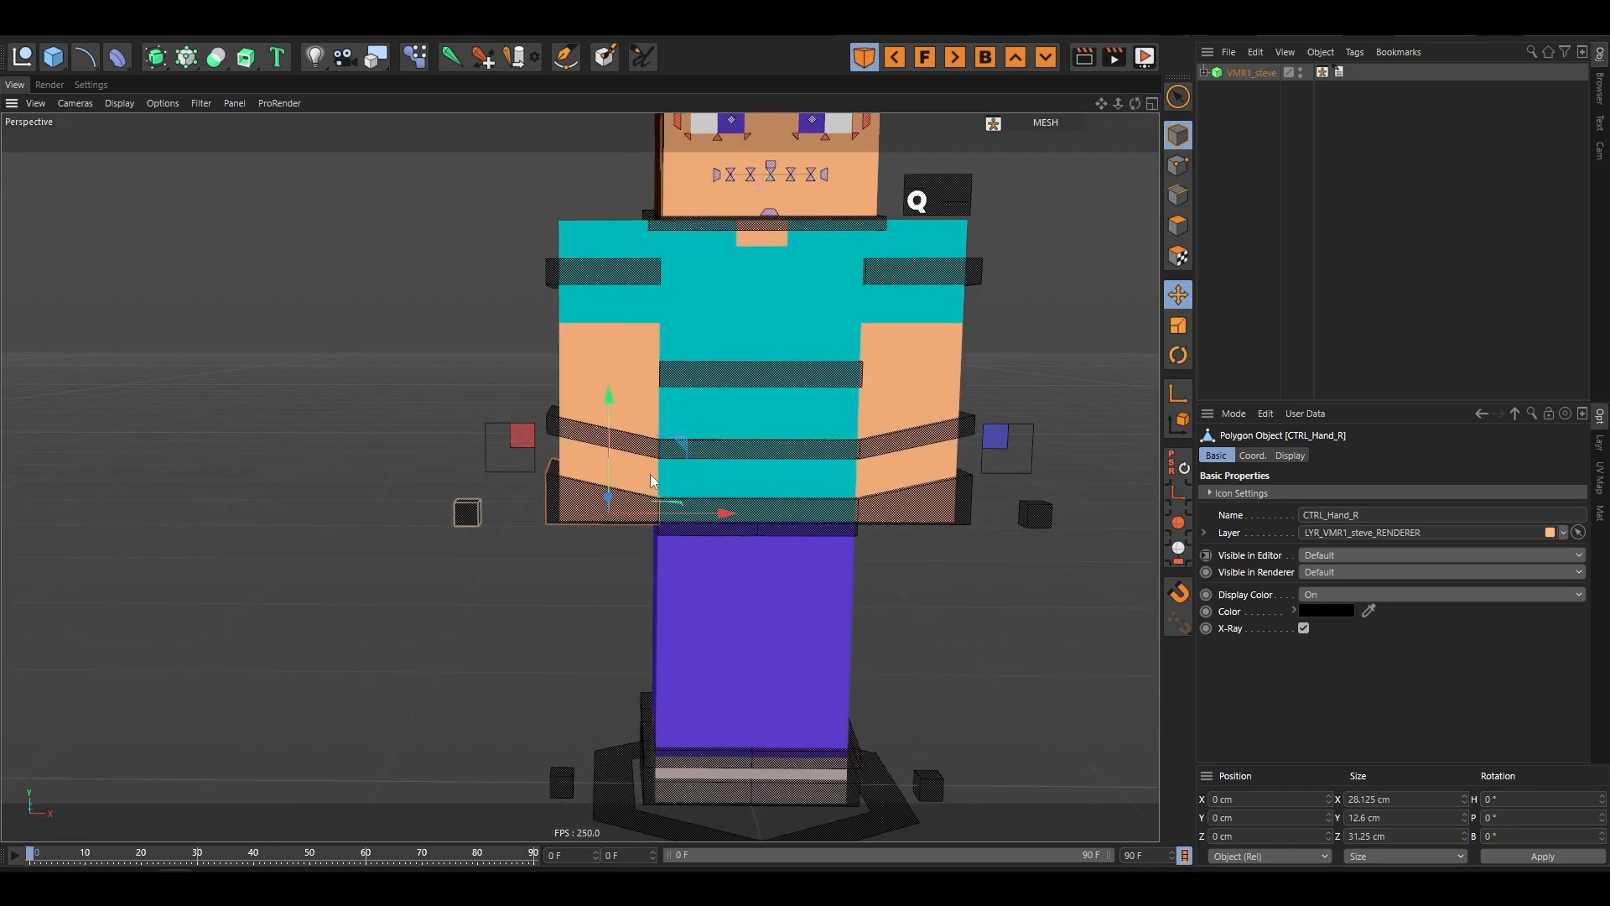
drag(672, 453, 428, 401)
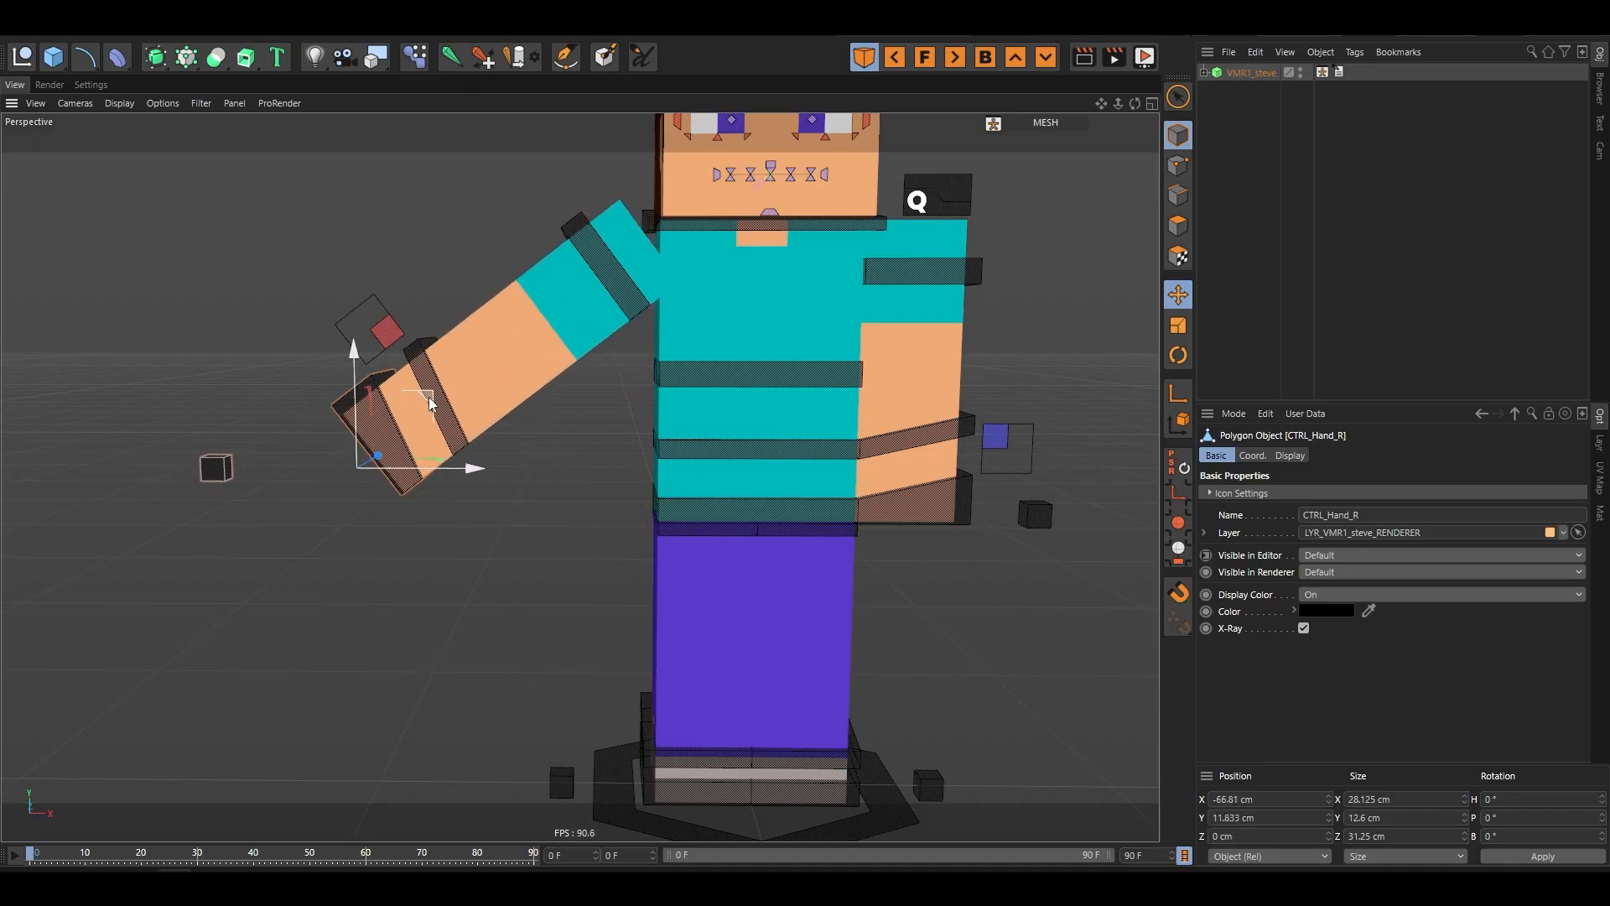
key(ctrl+z)
drag(676, 448, 272, 530)
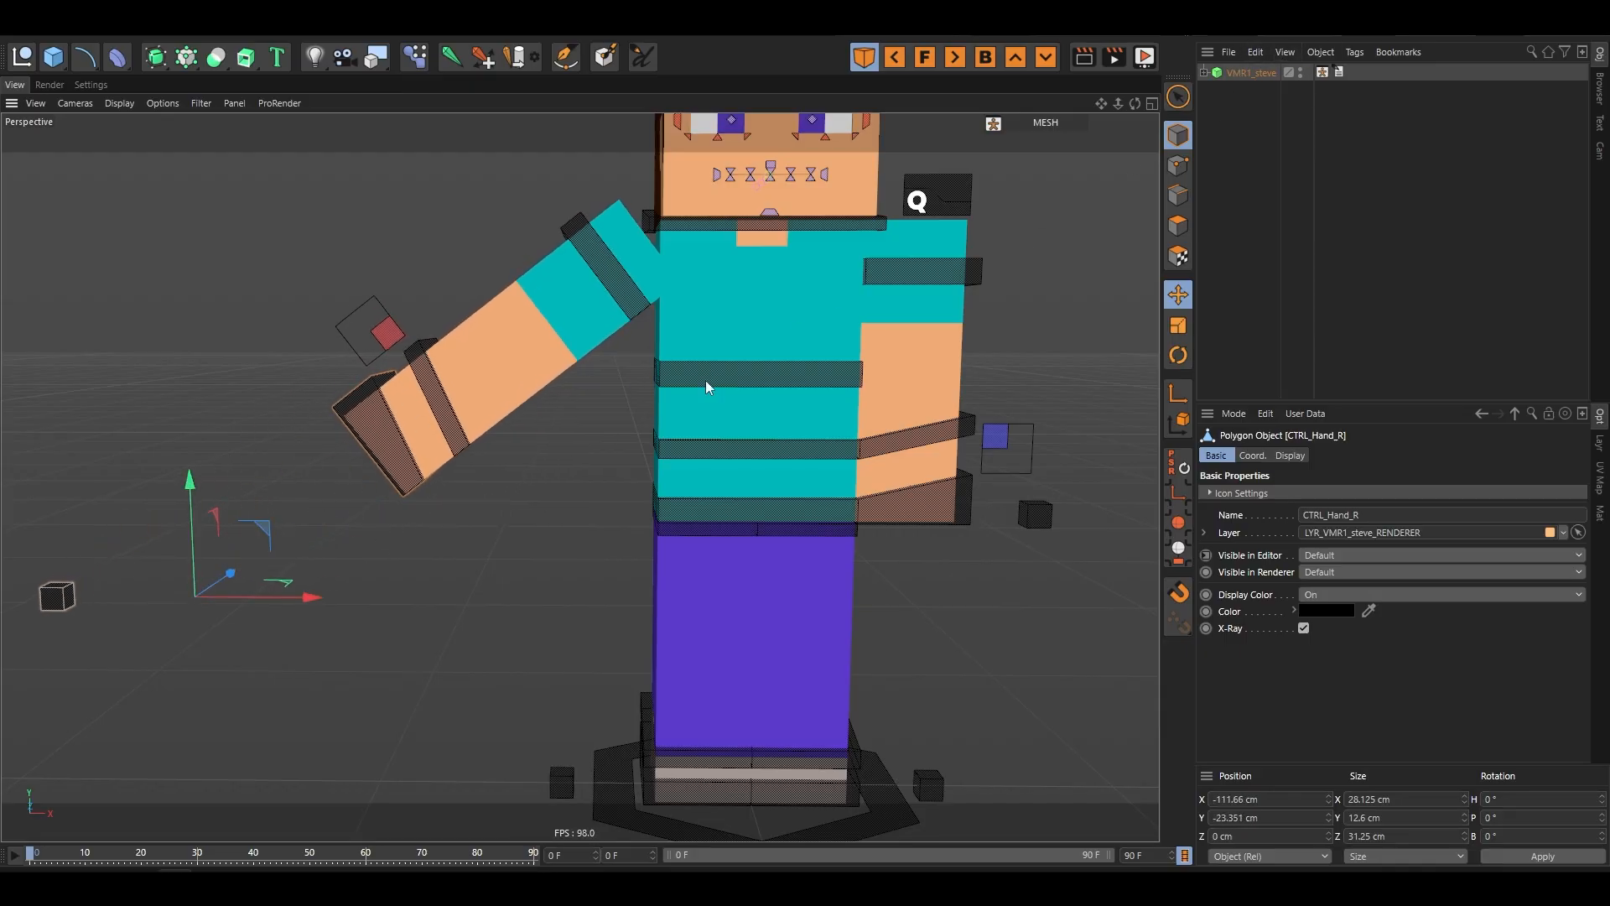
- Set the rig's Stretch Length to 53 % and Strength to 90 %, and pull the right hand control out to about X -128.9 cm
click(1252, 73)
scroll(1539, 570, down, 5)
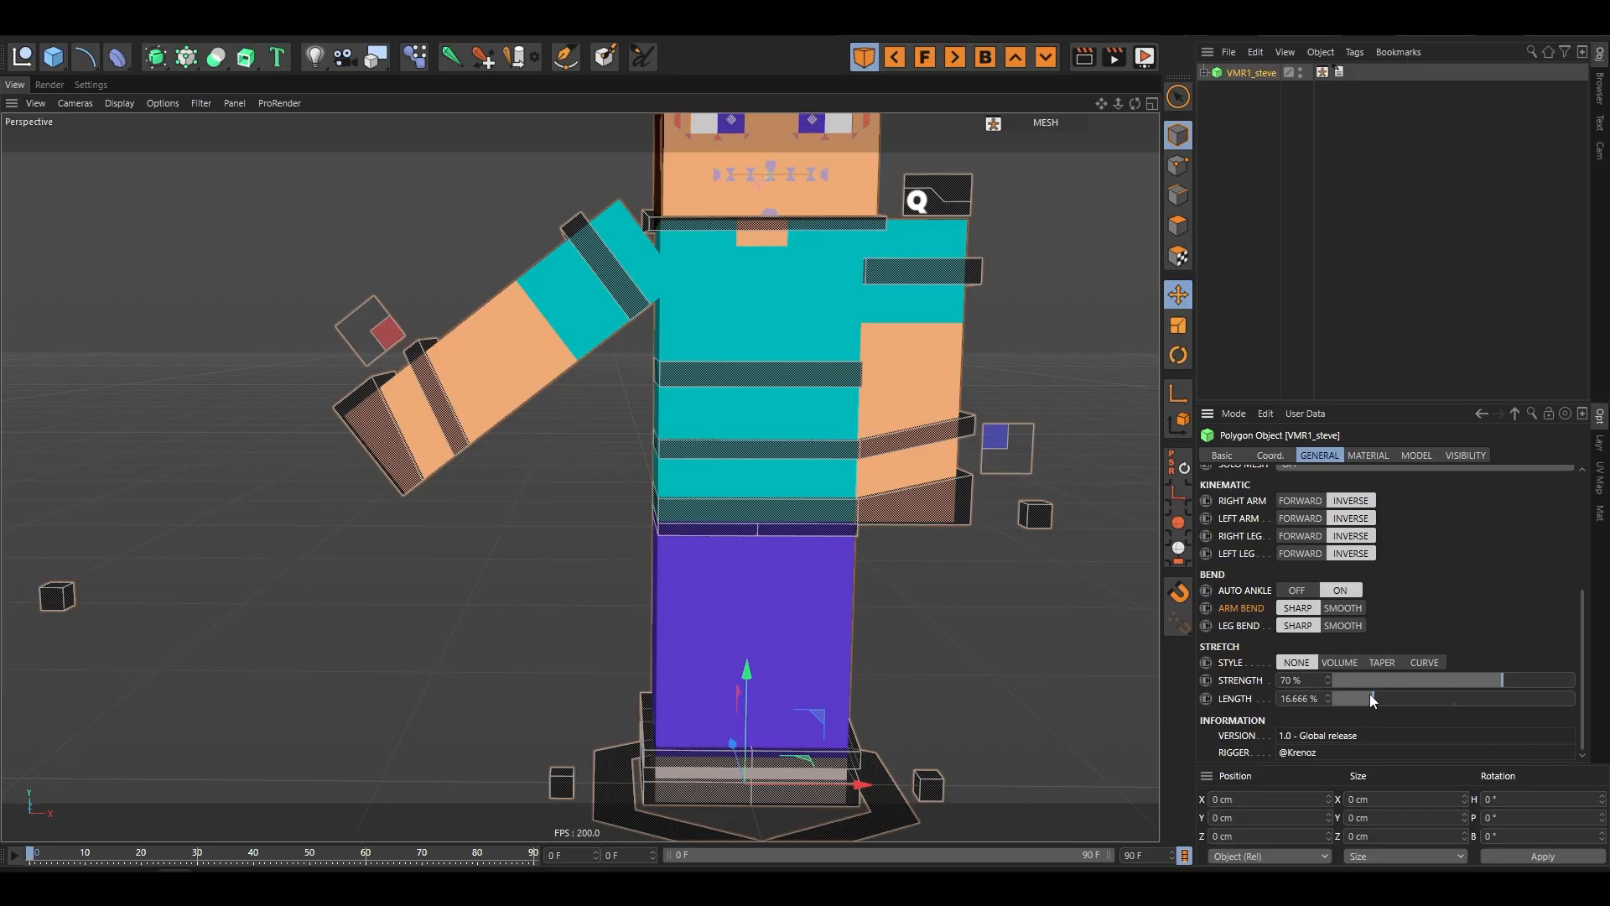
drag(1374, 698, 1462, 740)
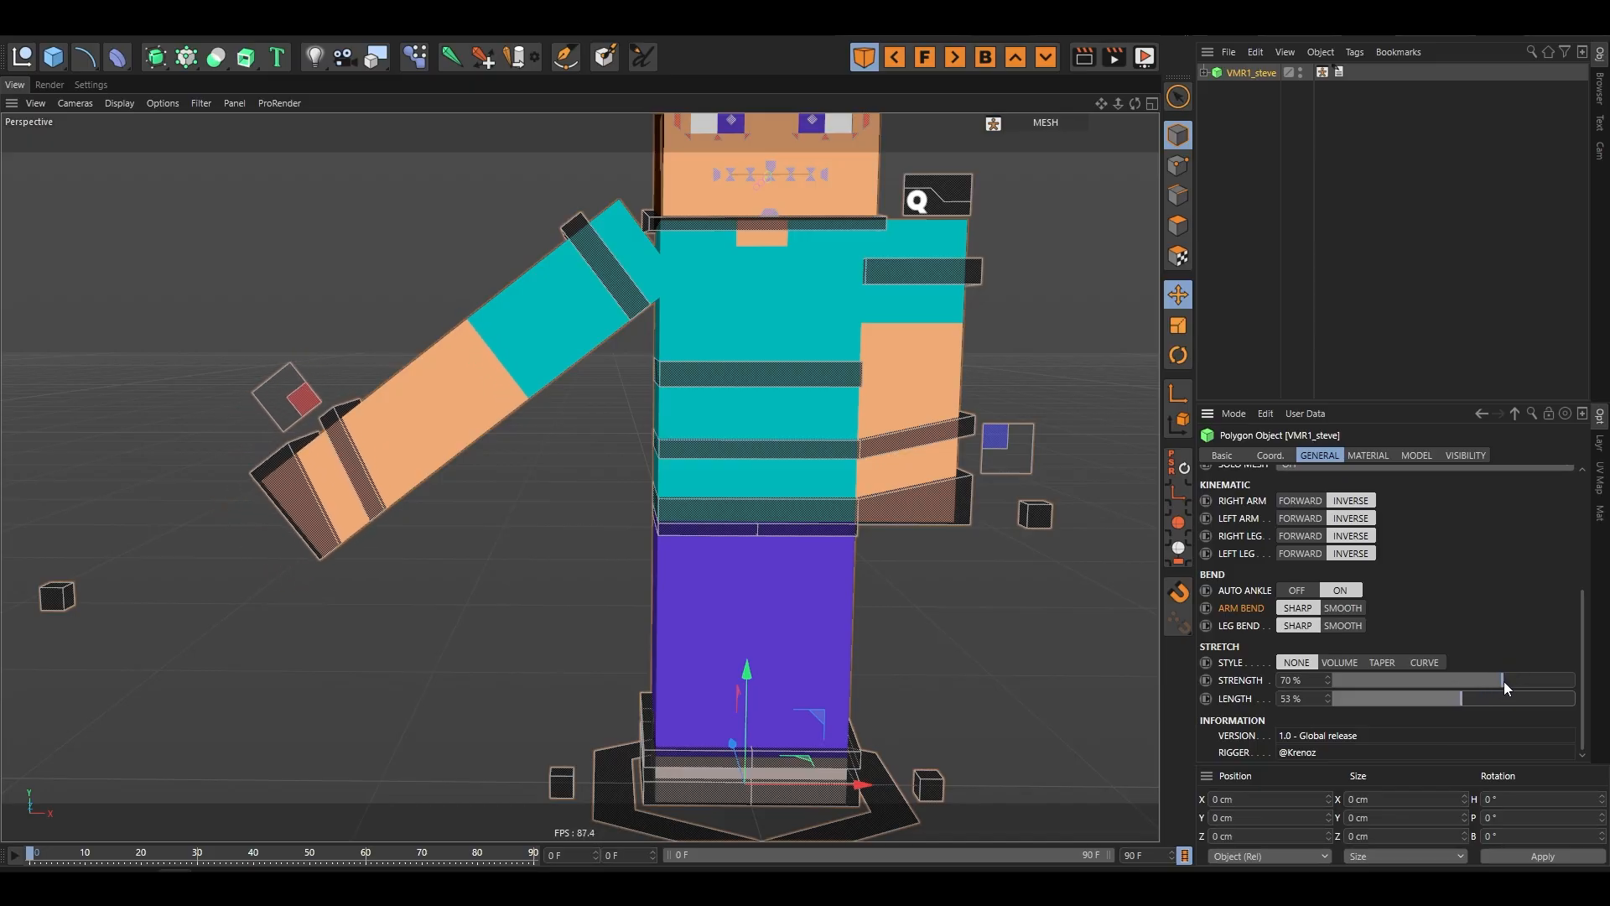
drag(1503, 681, 1537, 684)
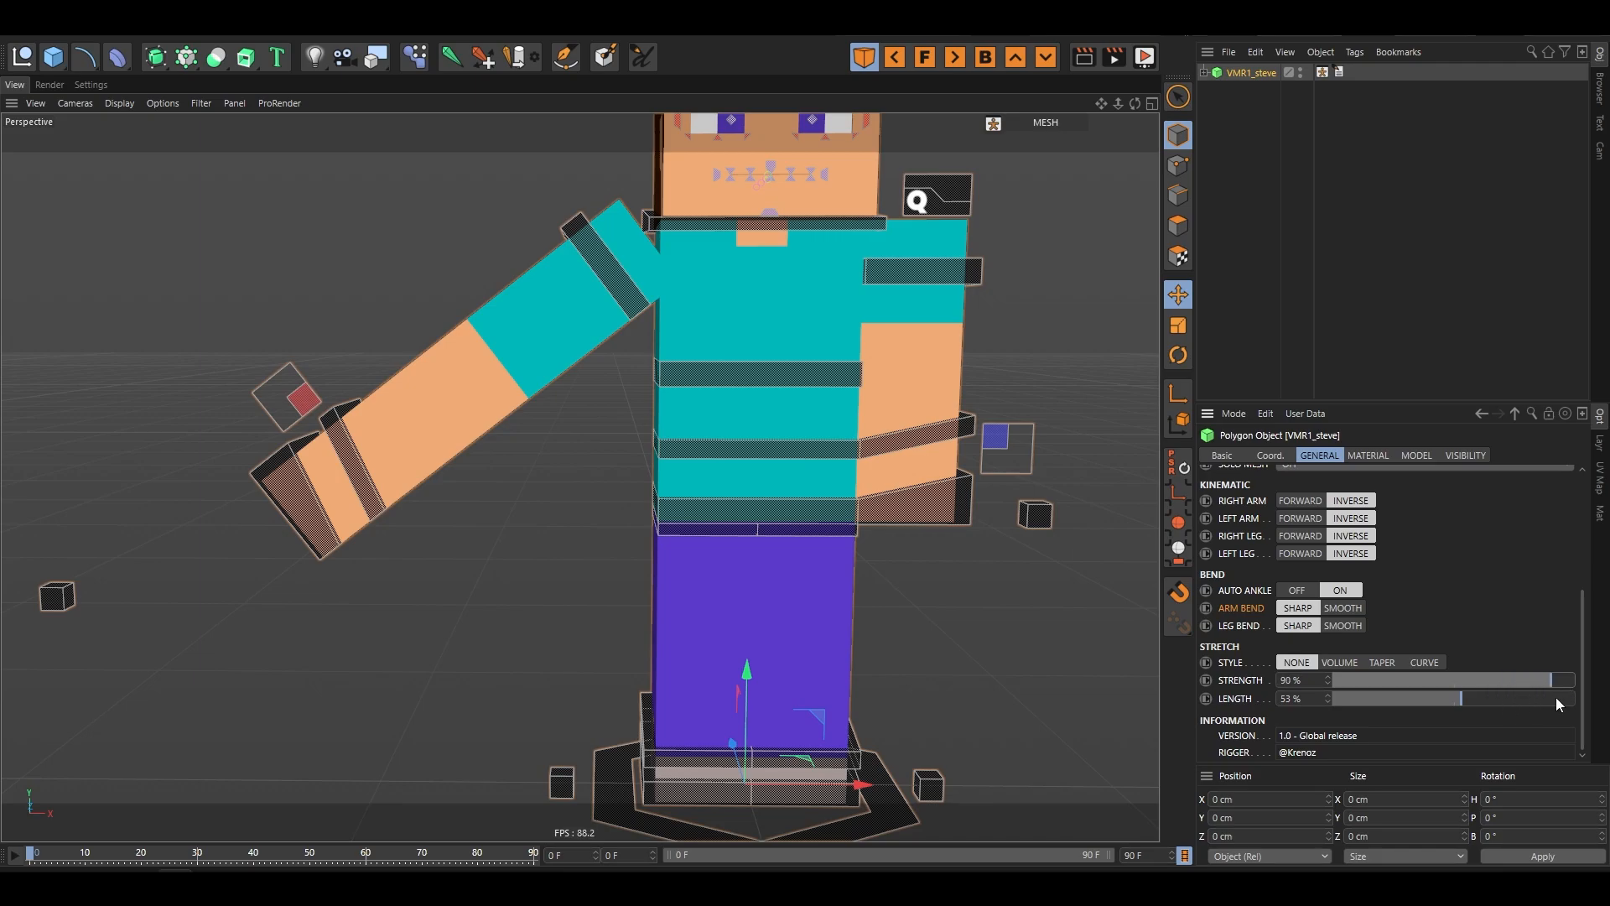
click(297, 520)
drag(560, 448, 516, 457)
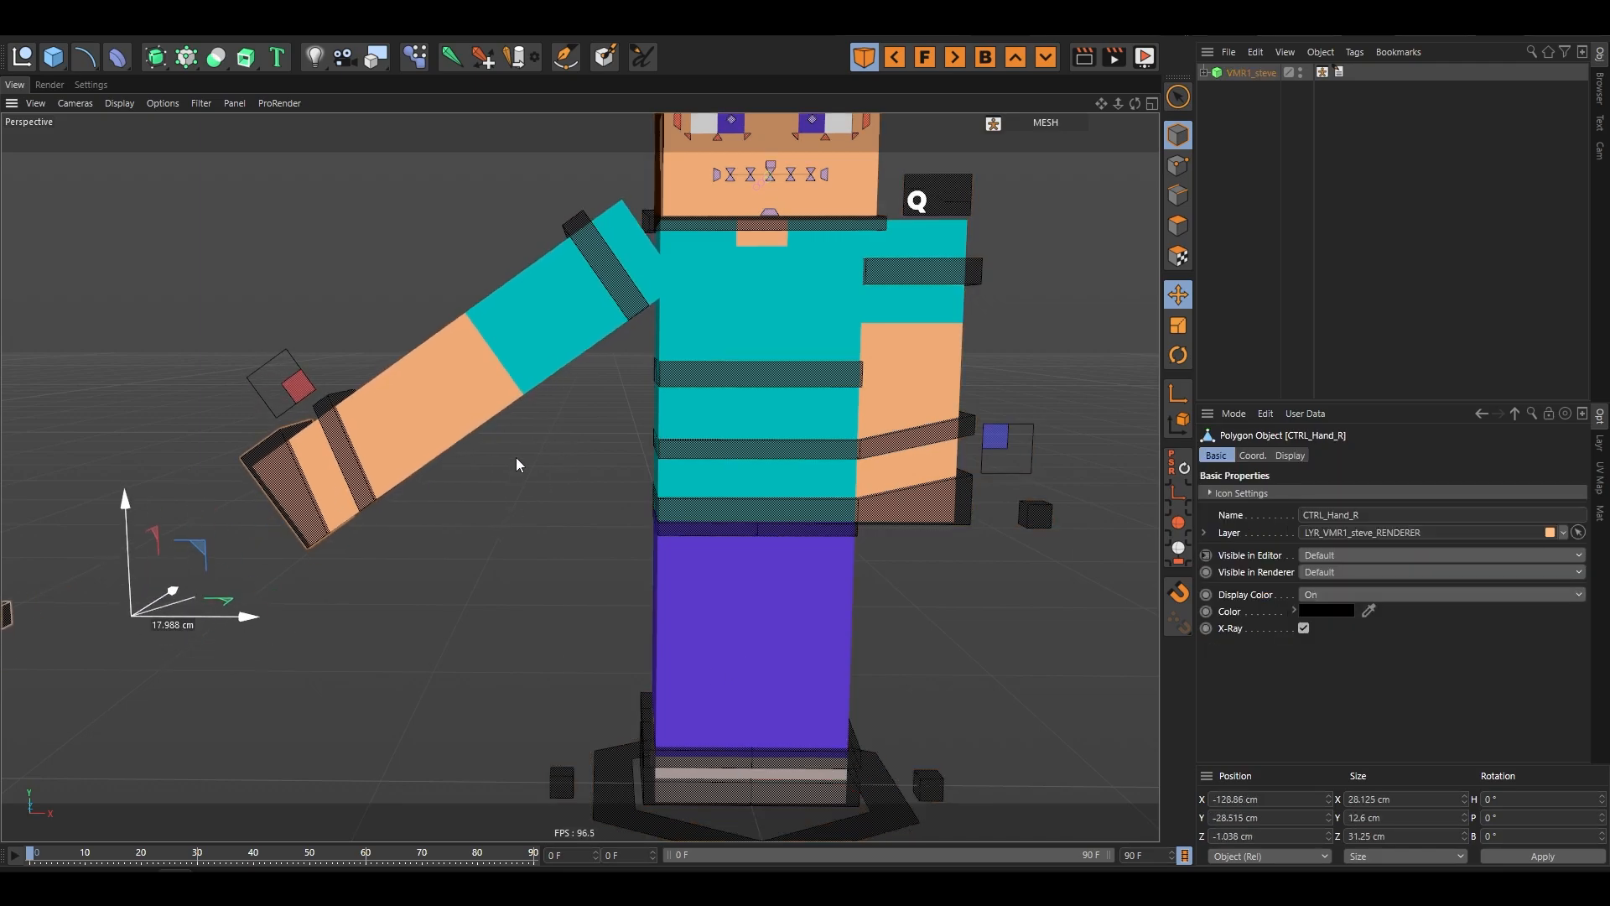
- Set the rig's Stretch Style to VOLUME and Strength to 50 %, and move the right hand control to test the arm stretch
click(1262, 76)
scroll(1578, 602, down, 5)
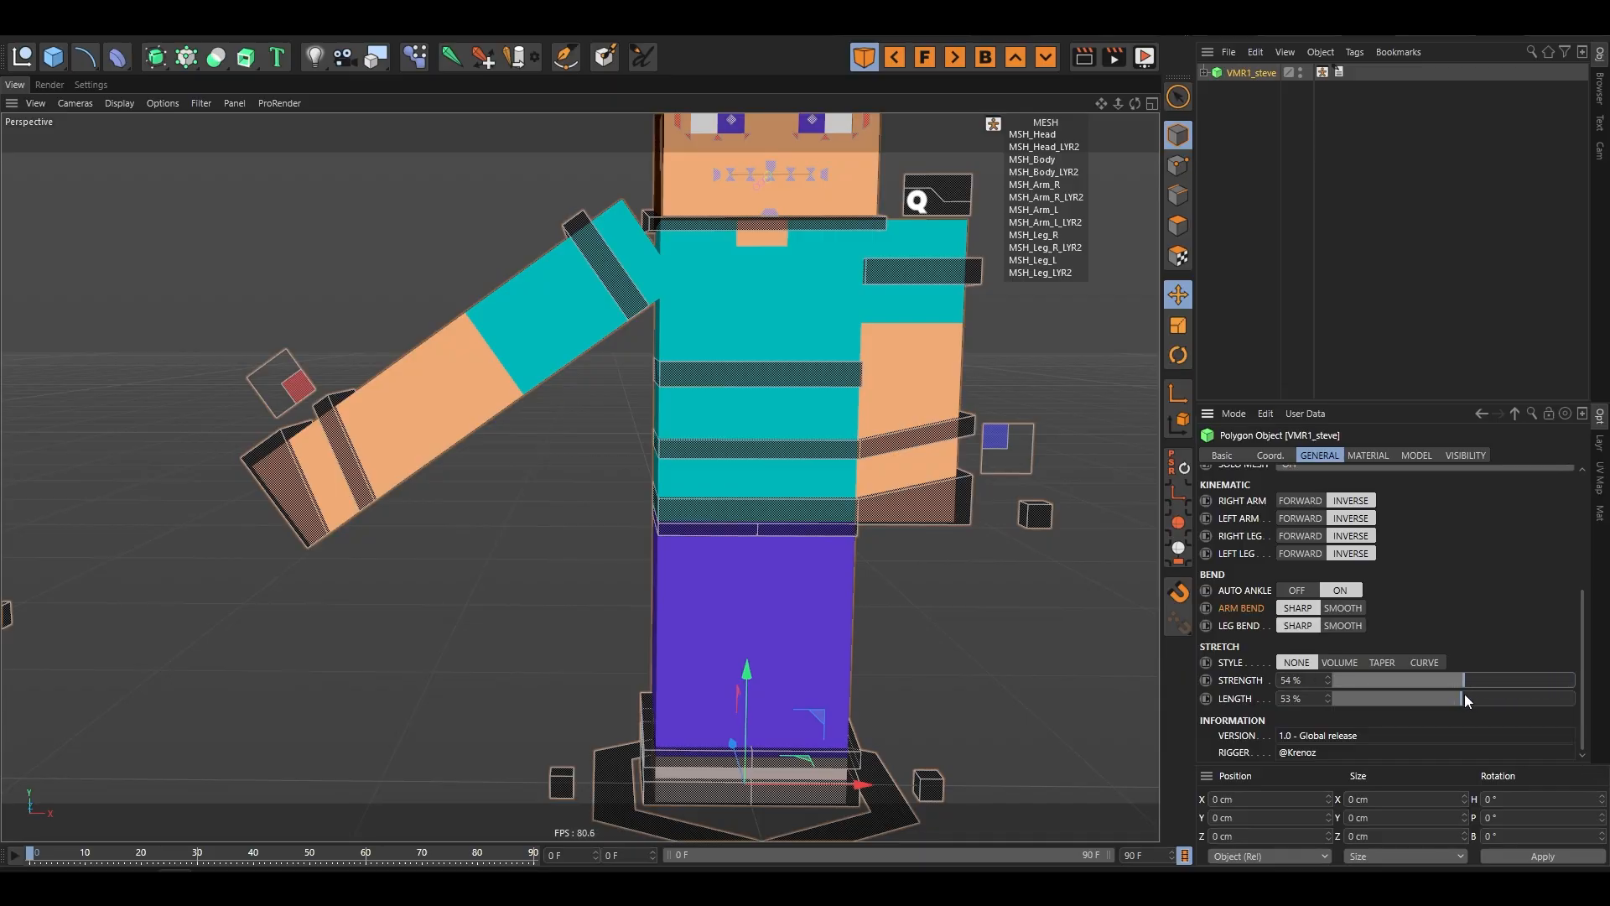
click(1337, 662)
click(300, 495)
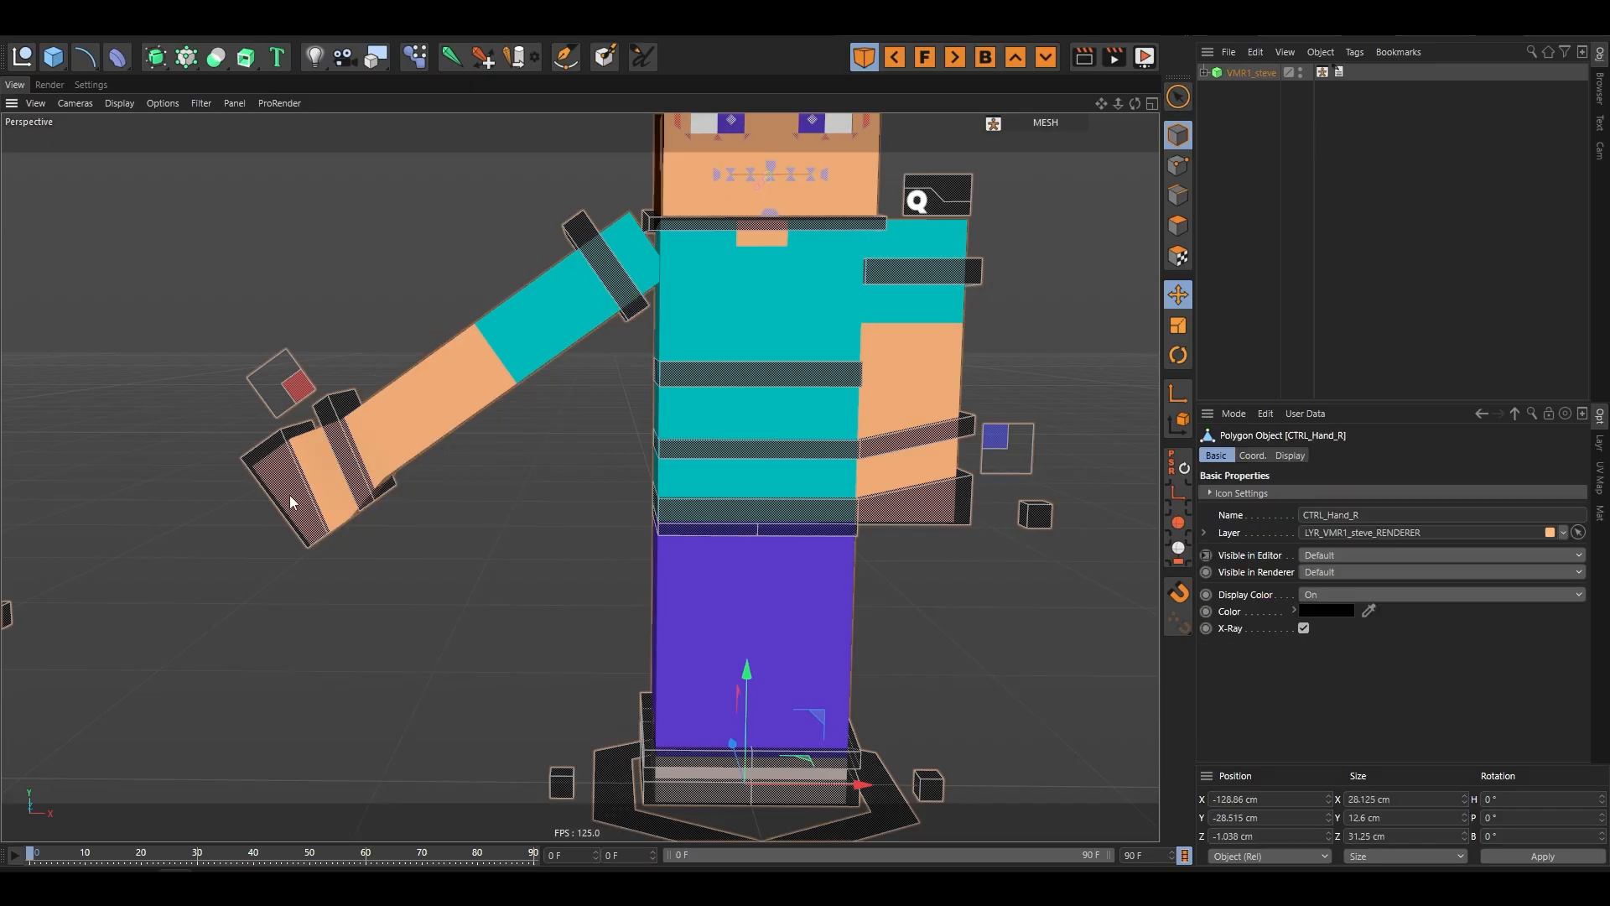
drag(213, 547, 426, 436)
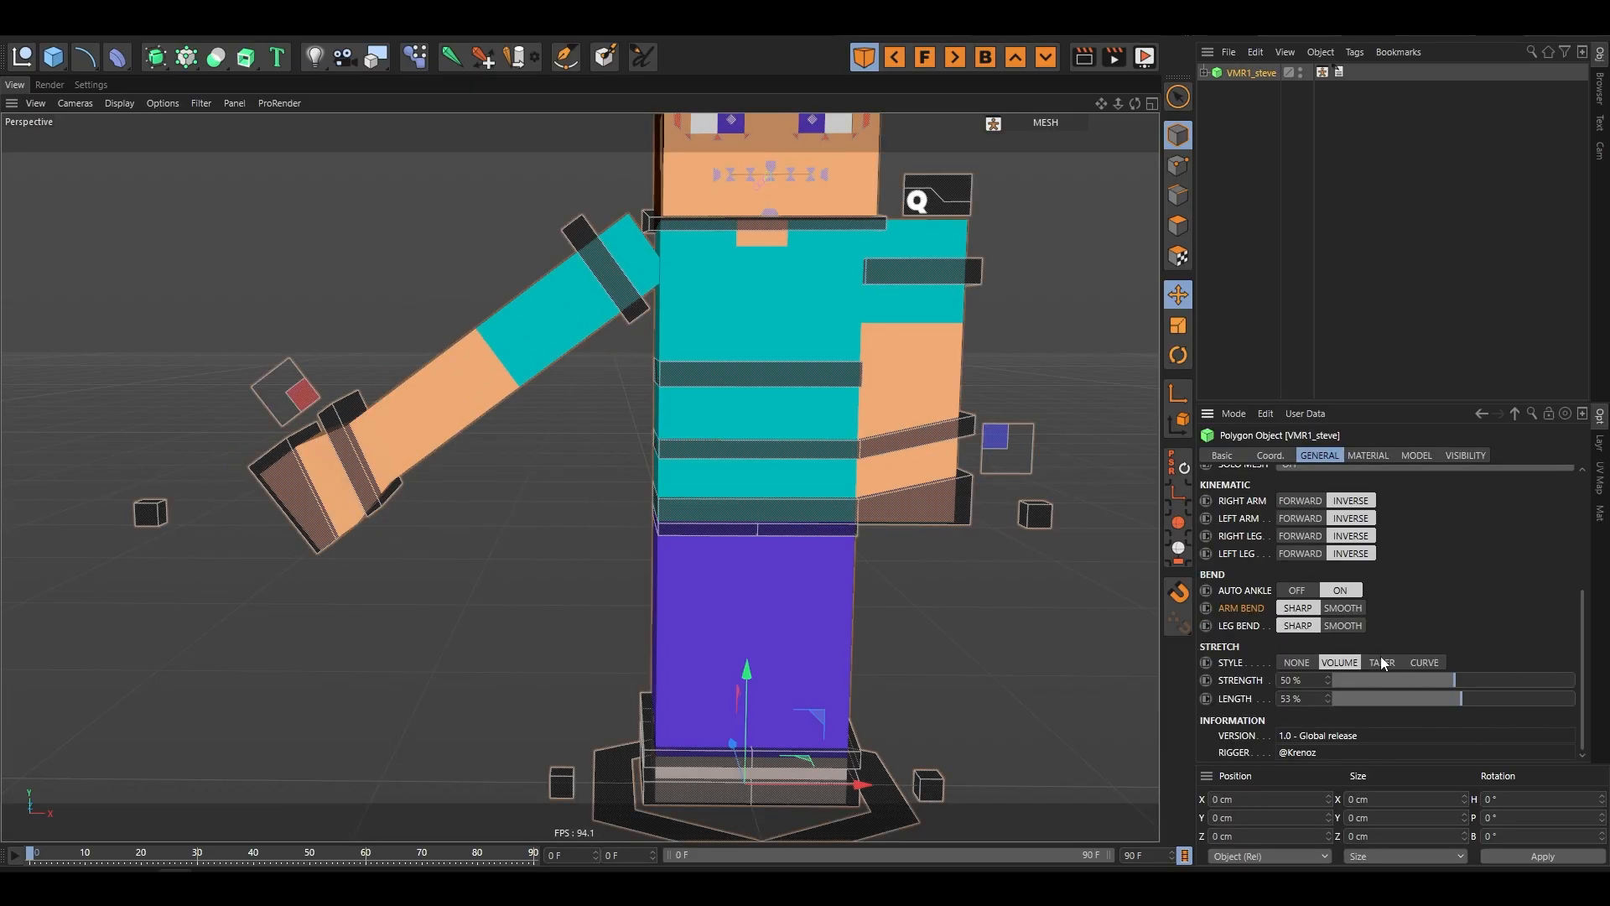
- Switch the rig's Stretch Style to TAPER and raise the Strength to 100 %
click(1383, 663)
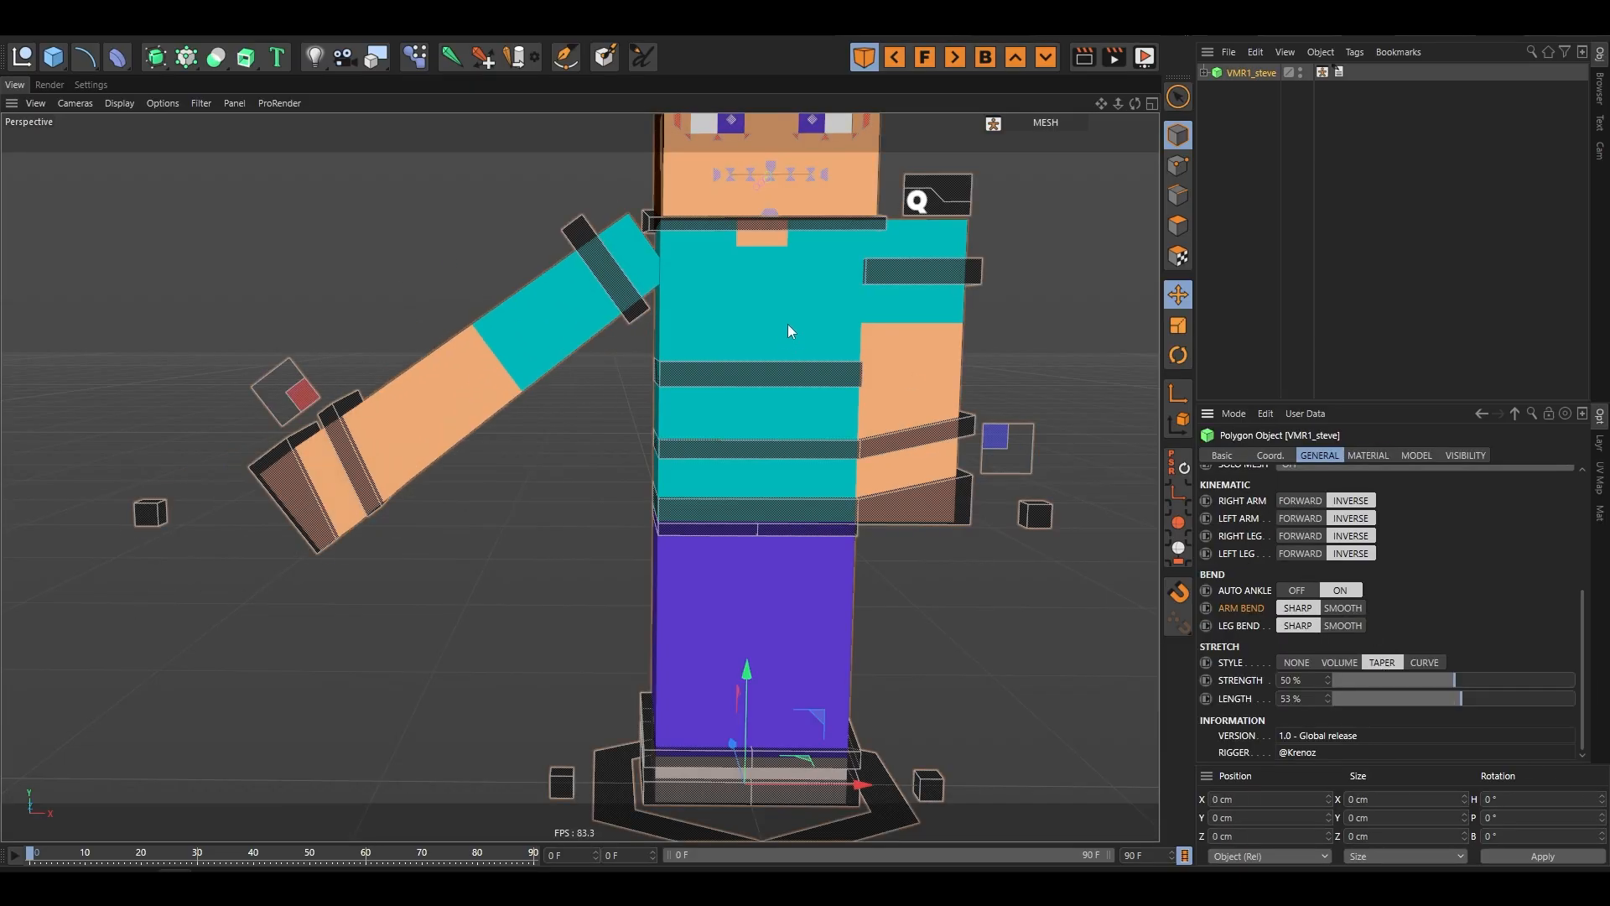
scroll(1577, 621, up, 5)
scroll(1584, 621, down, 5)
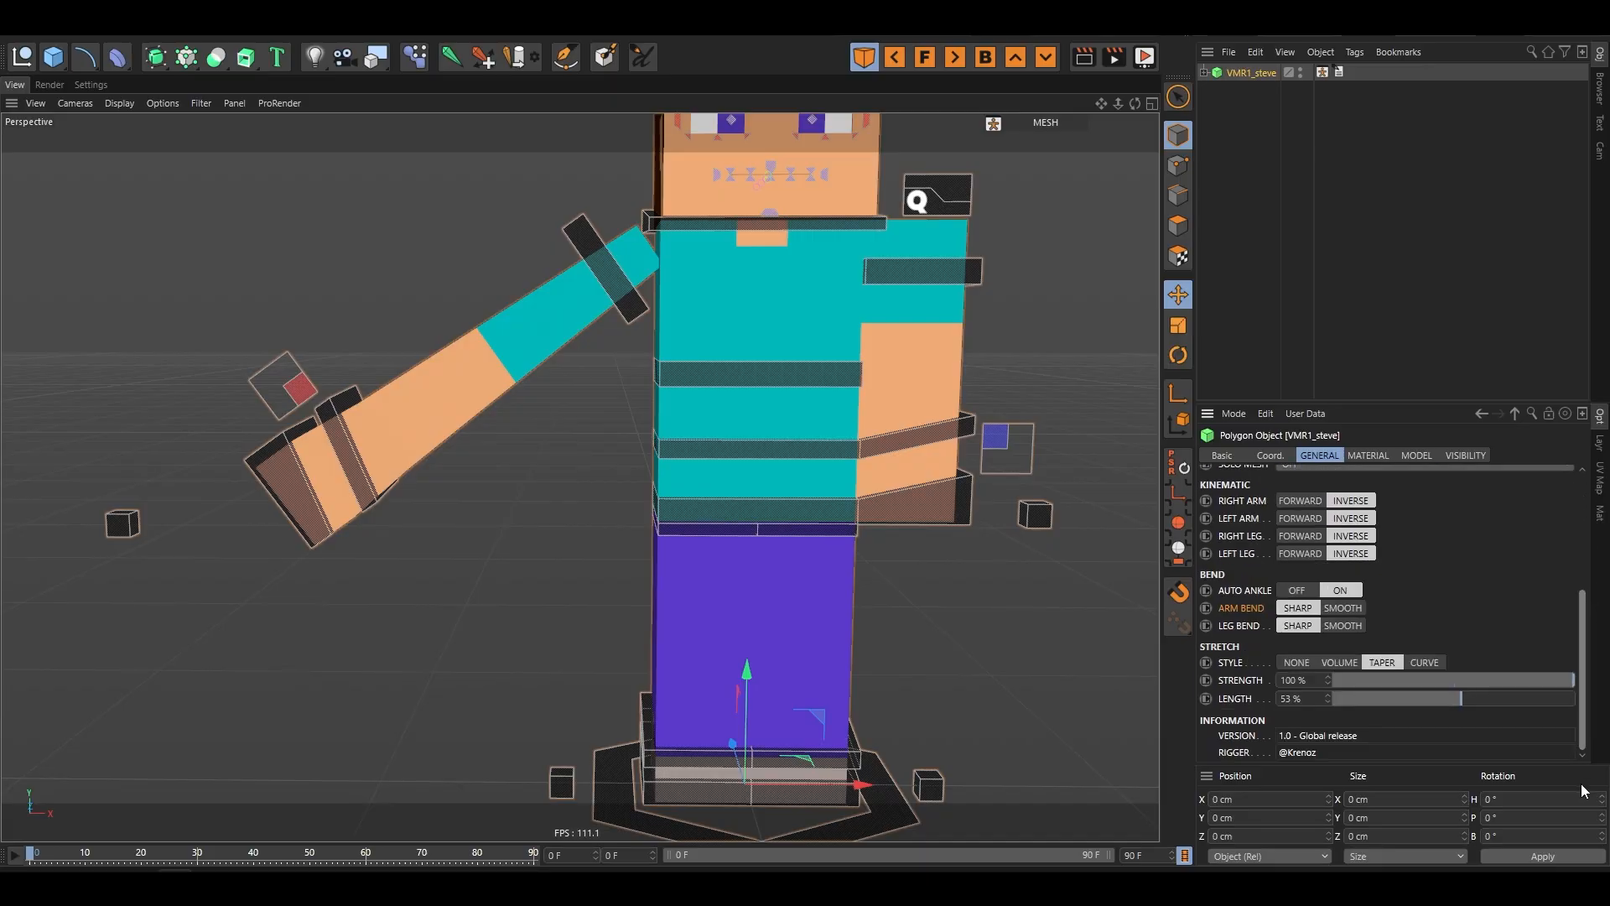
- Switch the rig's Stretch Style to CURVE and move the right hand control to test the arm's shape
click(1439, 662)
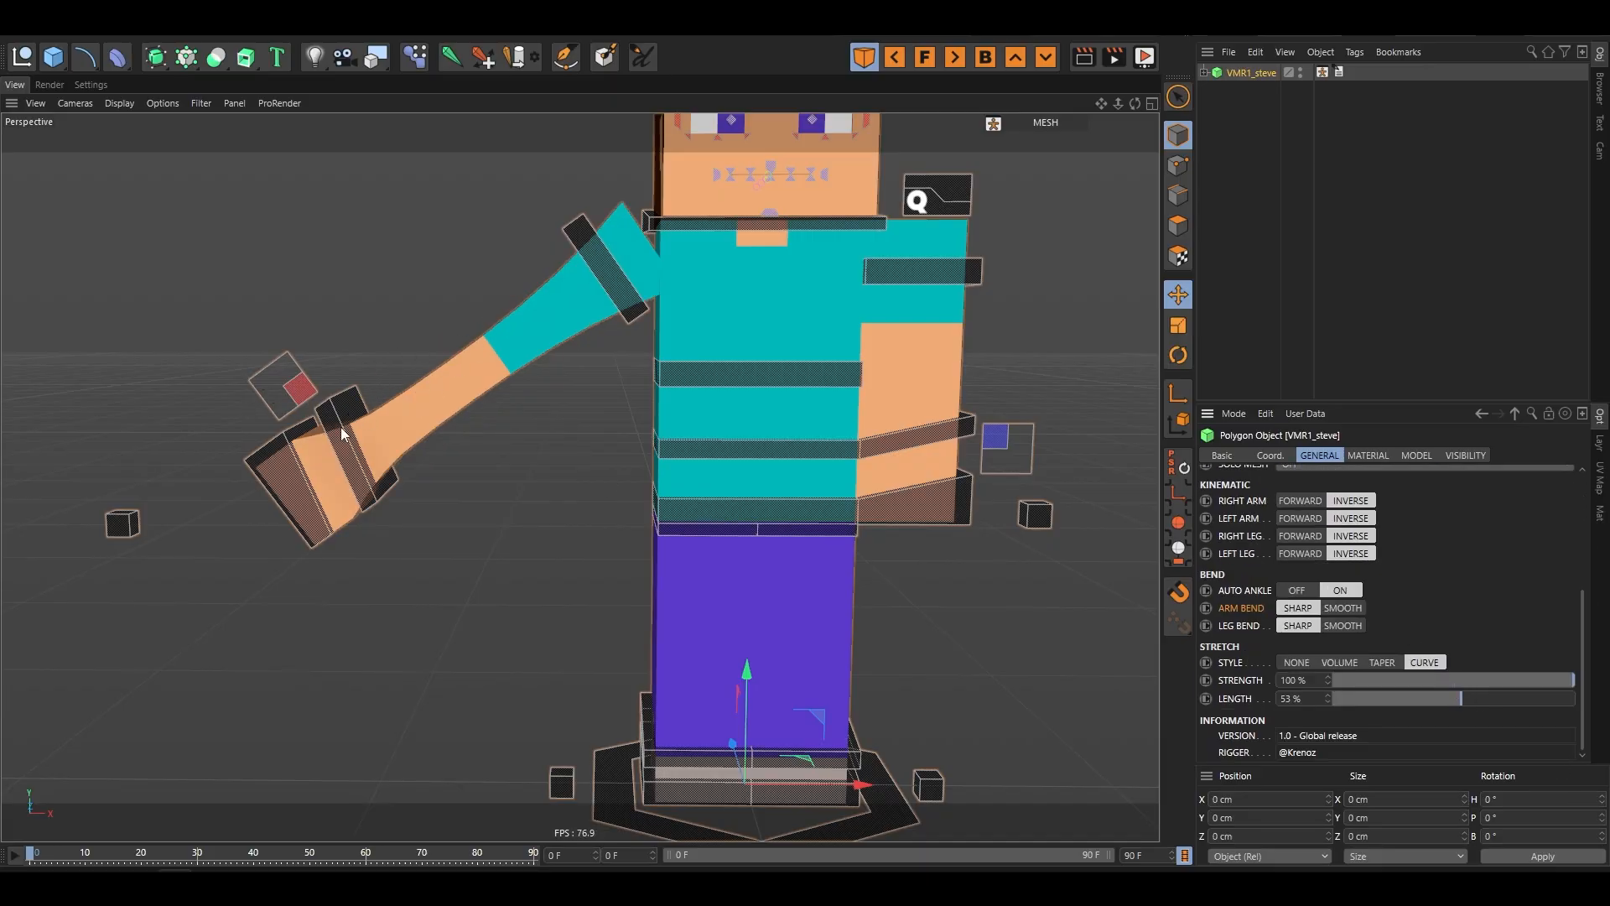
click(310, 504)
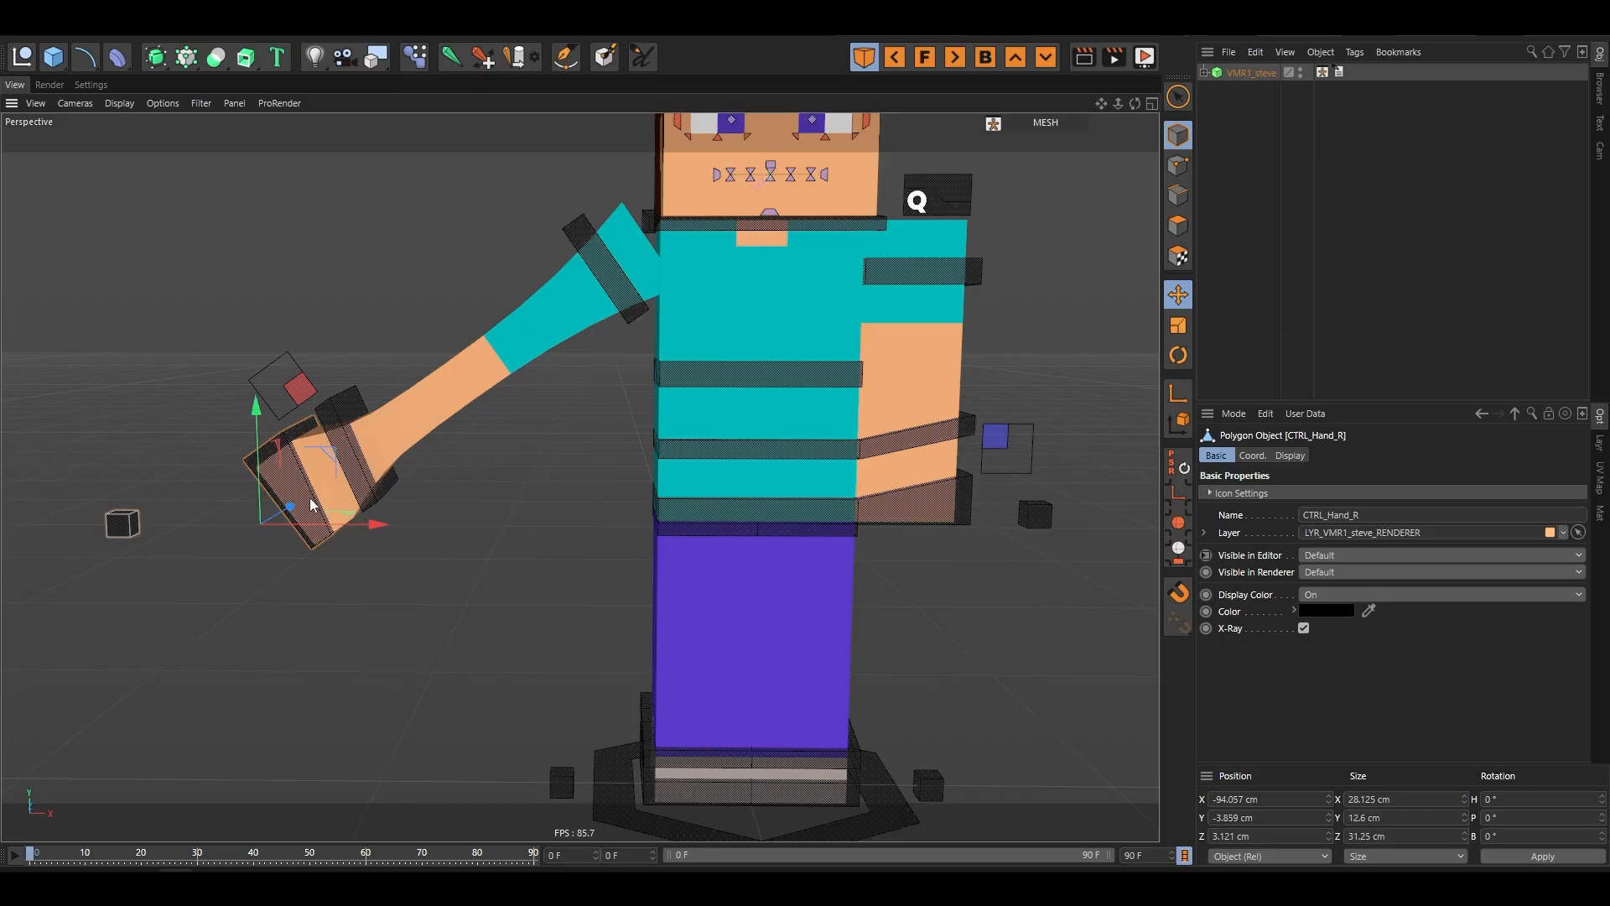
drag(331, 457, 503, 350)
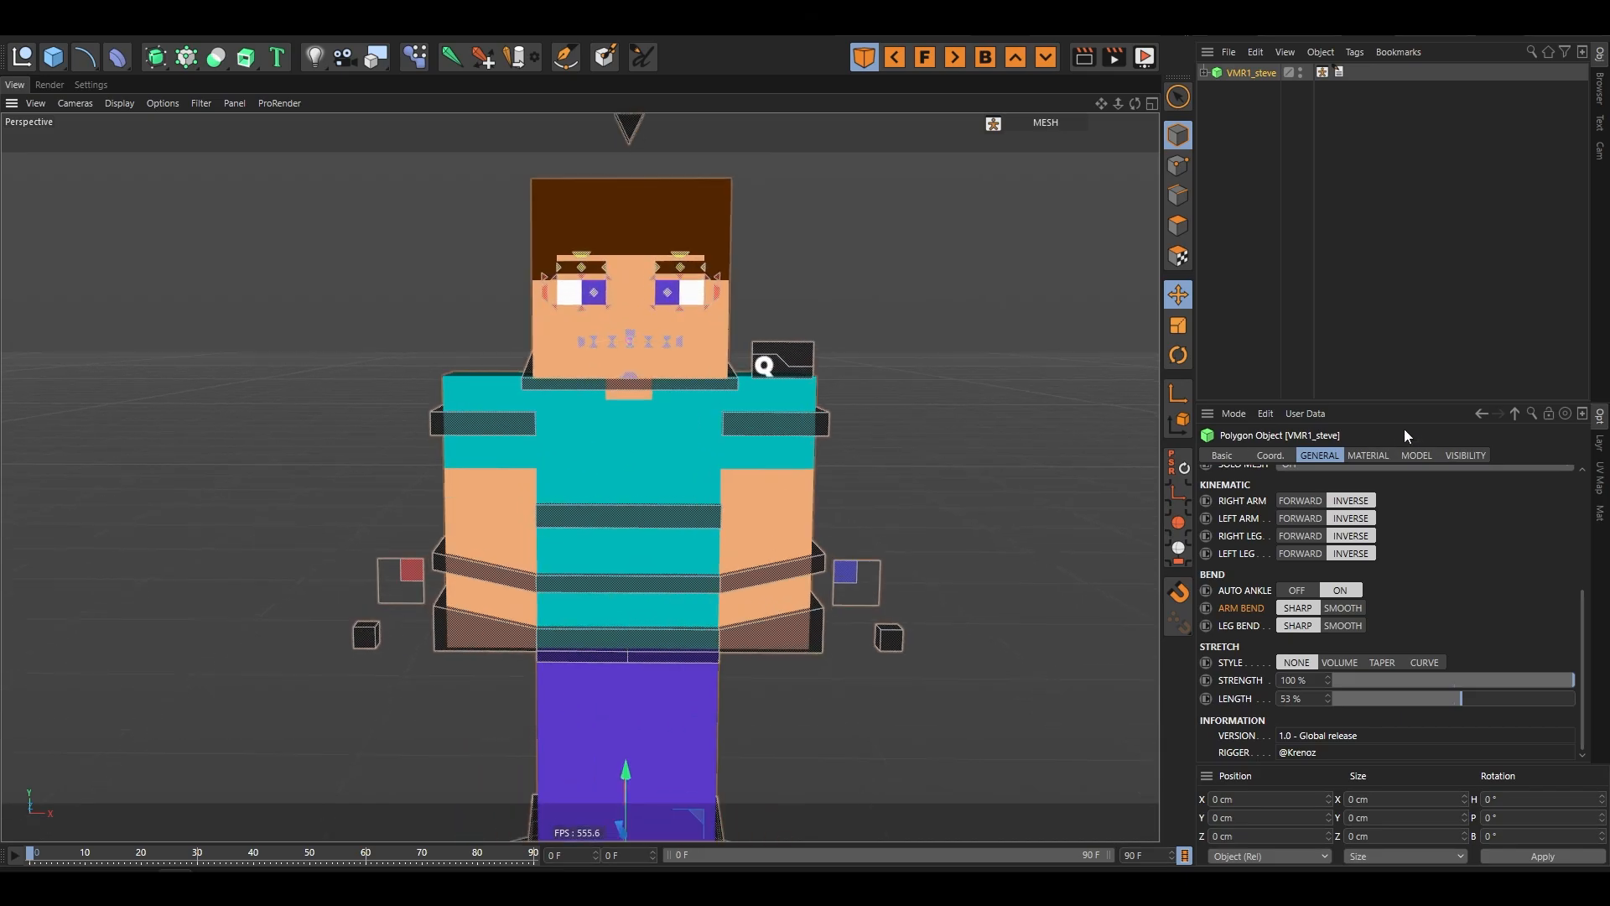
- Examine the VMR1_steve rig's Material settings for skin, eyes, sclera, eyebrows, mouth and teeth alongside the character's face
click(1369, 457)
scroll(1392, 620, up, 3)
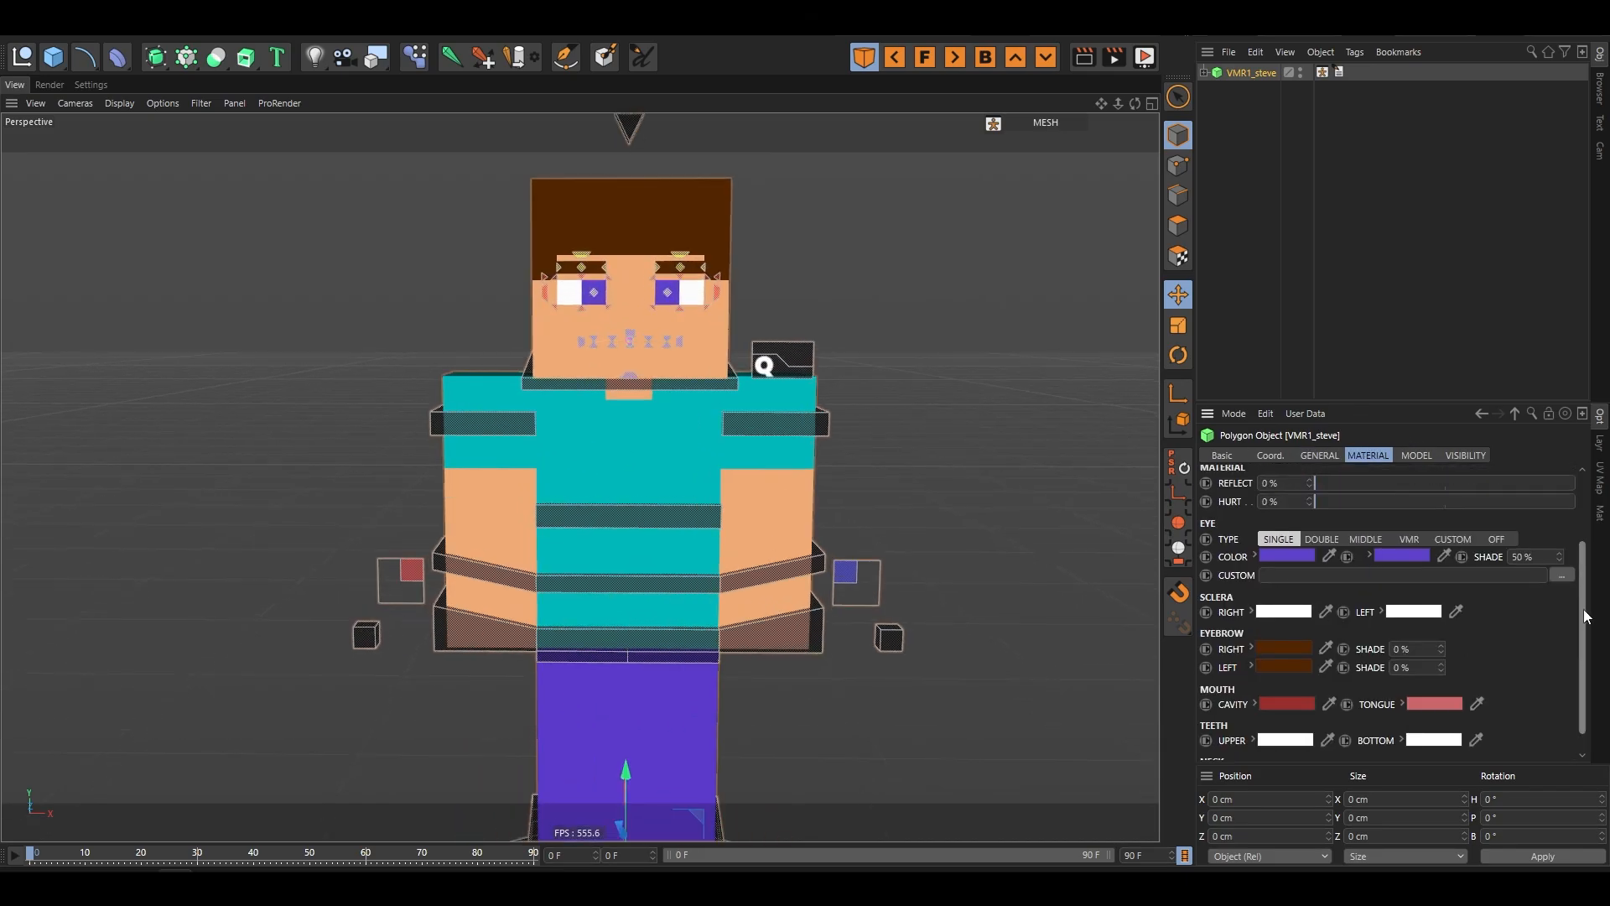
scroll(601, 642, down, 5)
scroll(655, 523, up, 6)
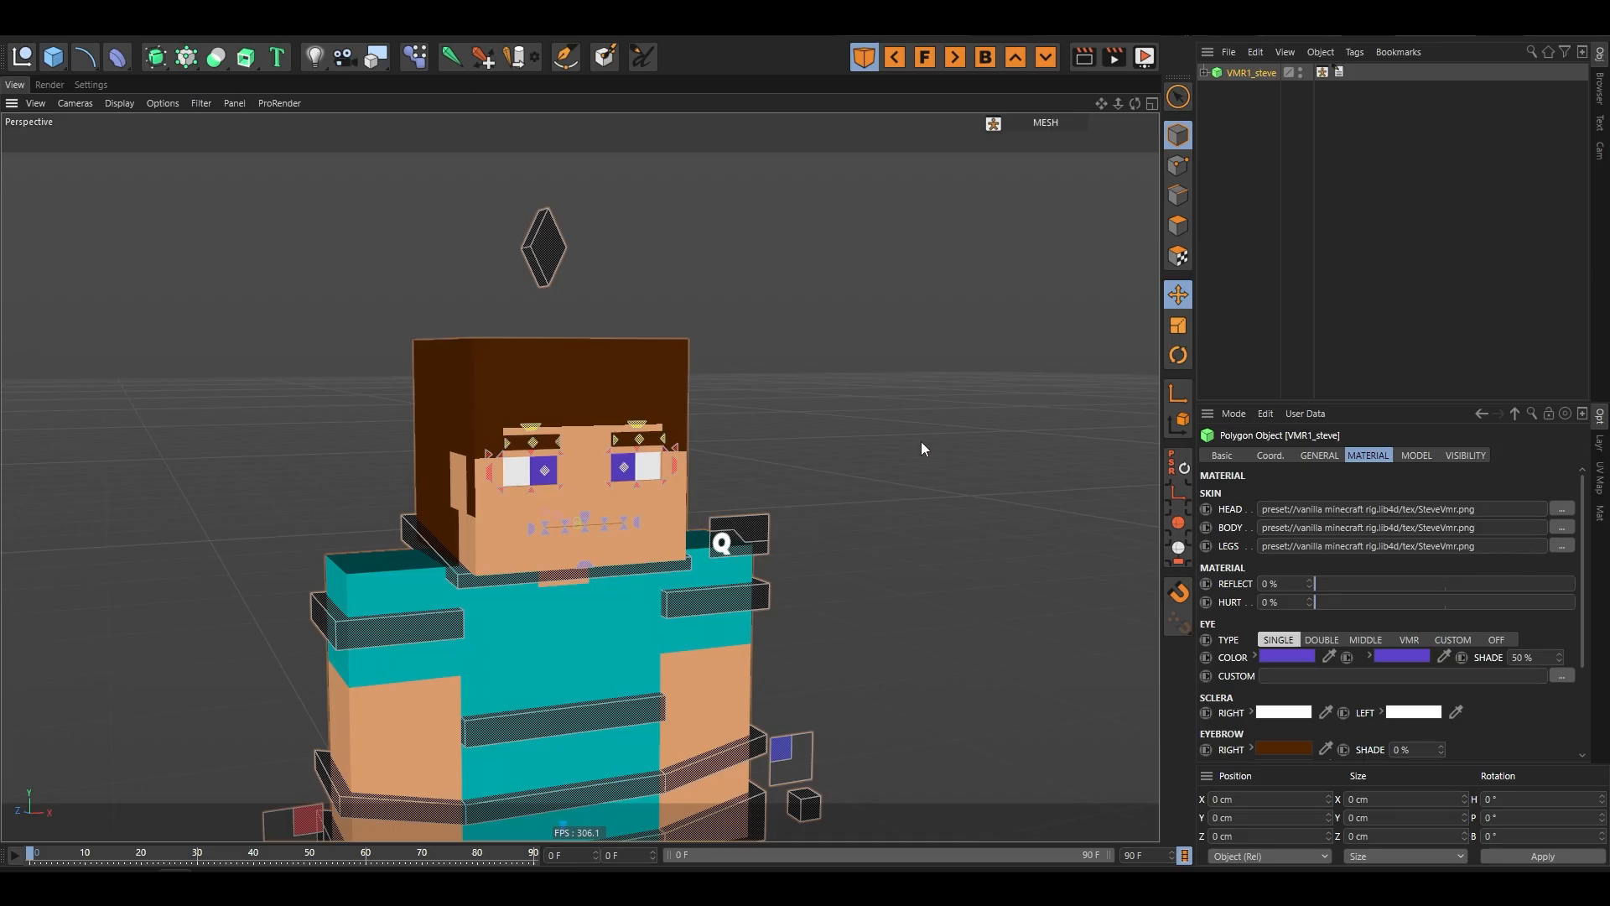
scroll(778, 500, down, 4)
scroll(485, 562, up, 5)
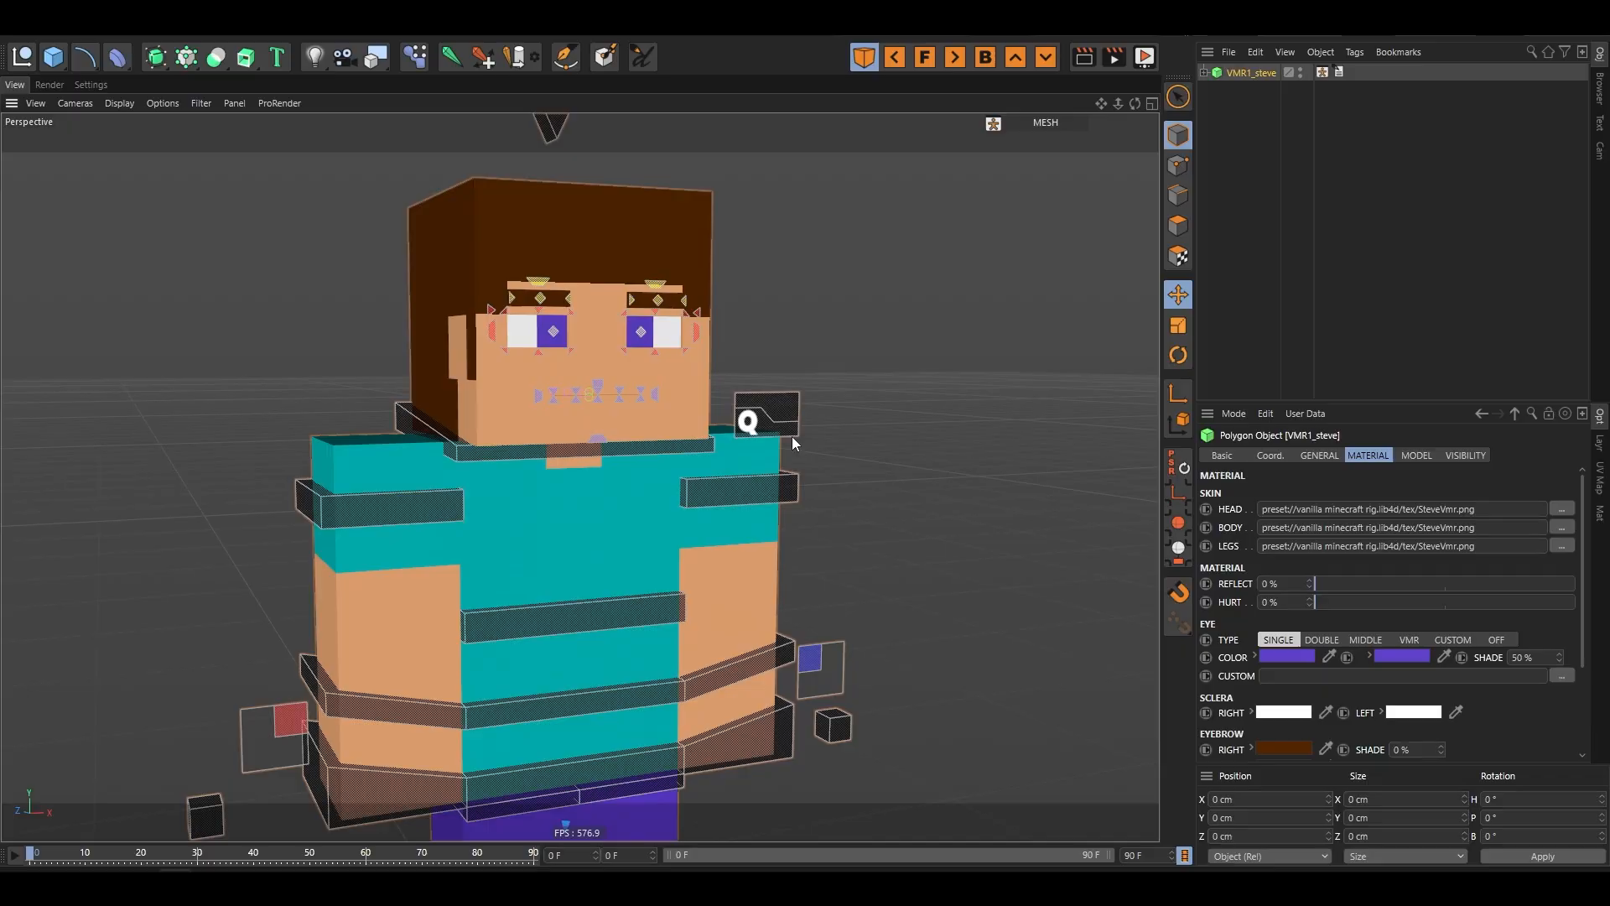
scroll(681, 191, down, 5)
scroll(661, 464, up, 2)
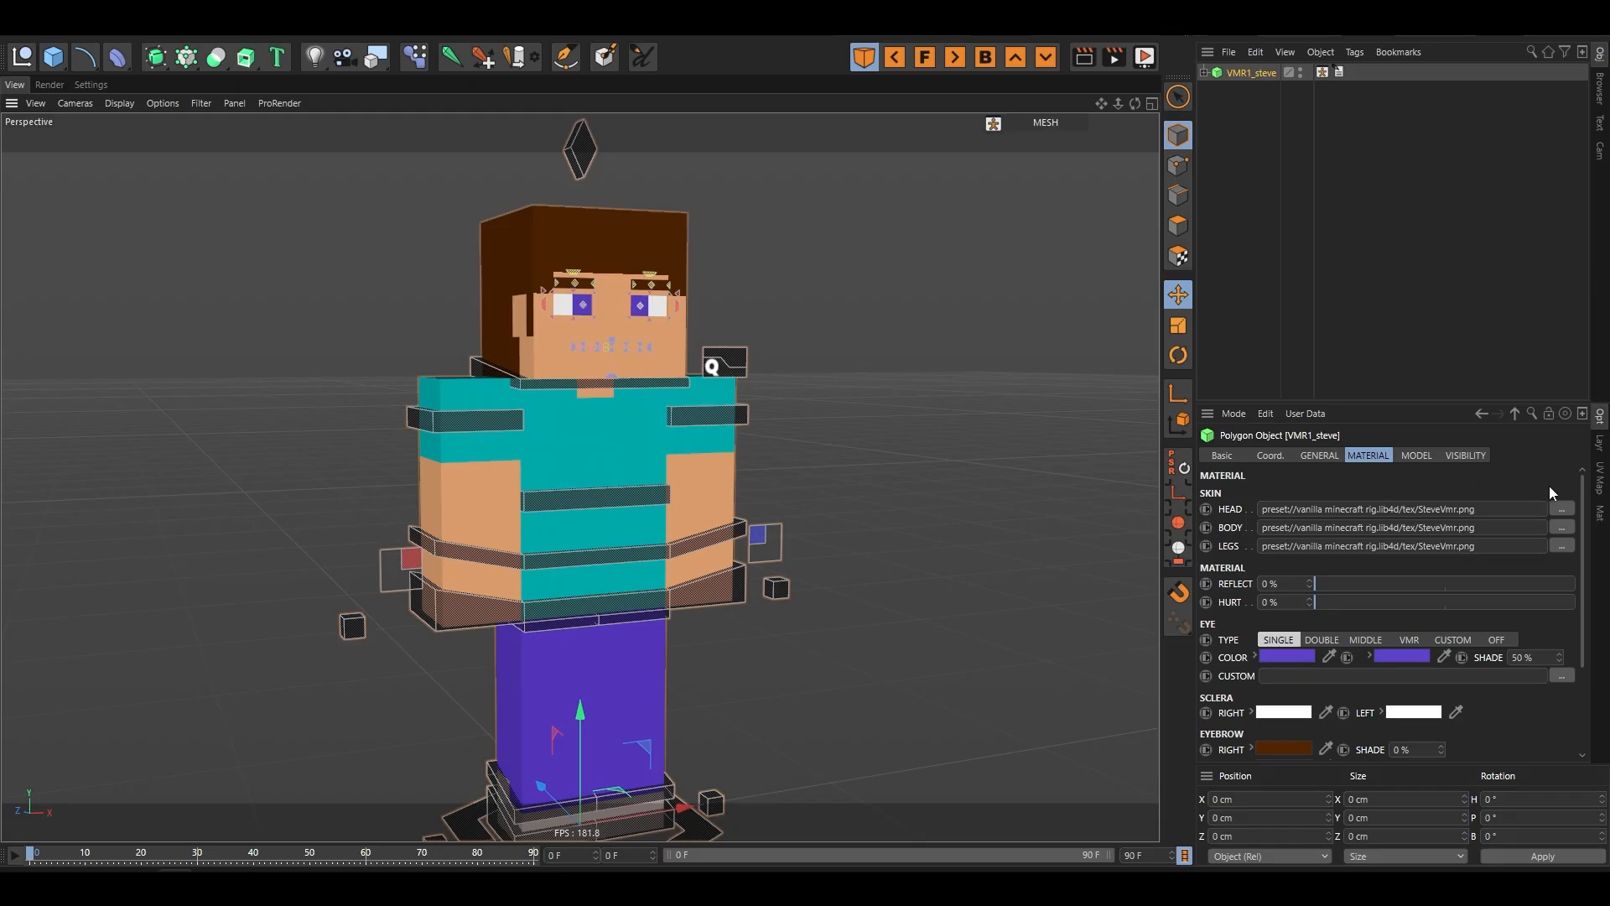
- Load 069f740e11523d1d.png as the skin texture for the rig's body and legs
click(1561, 528)
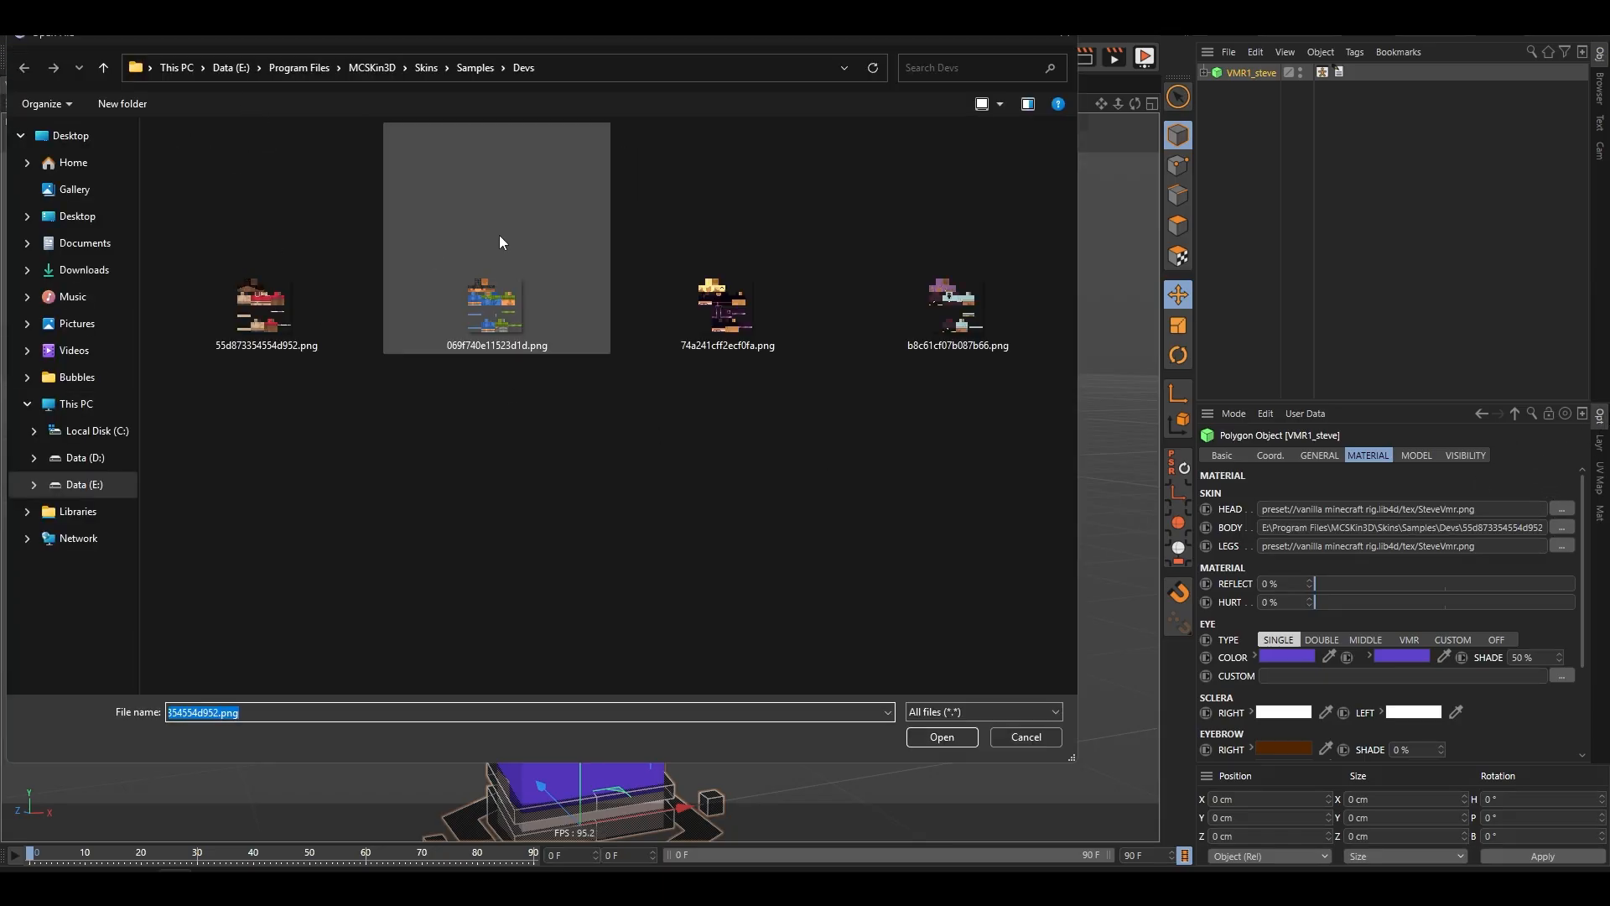
double_click(500, 235)
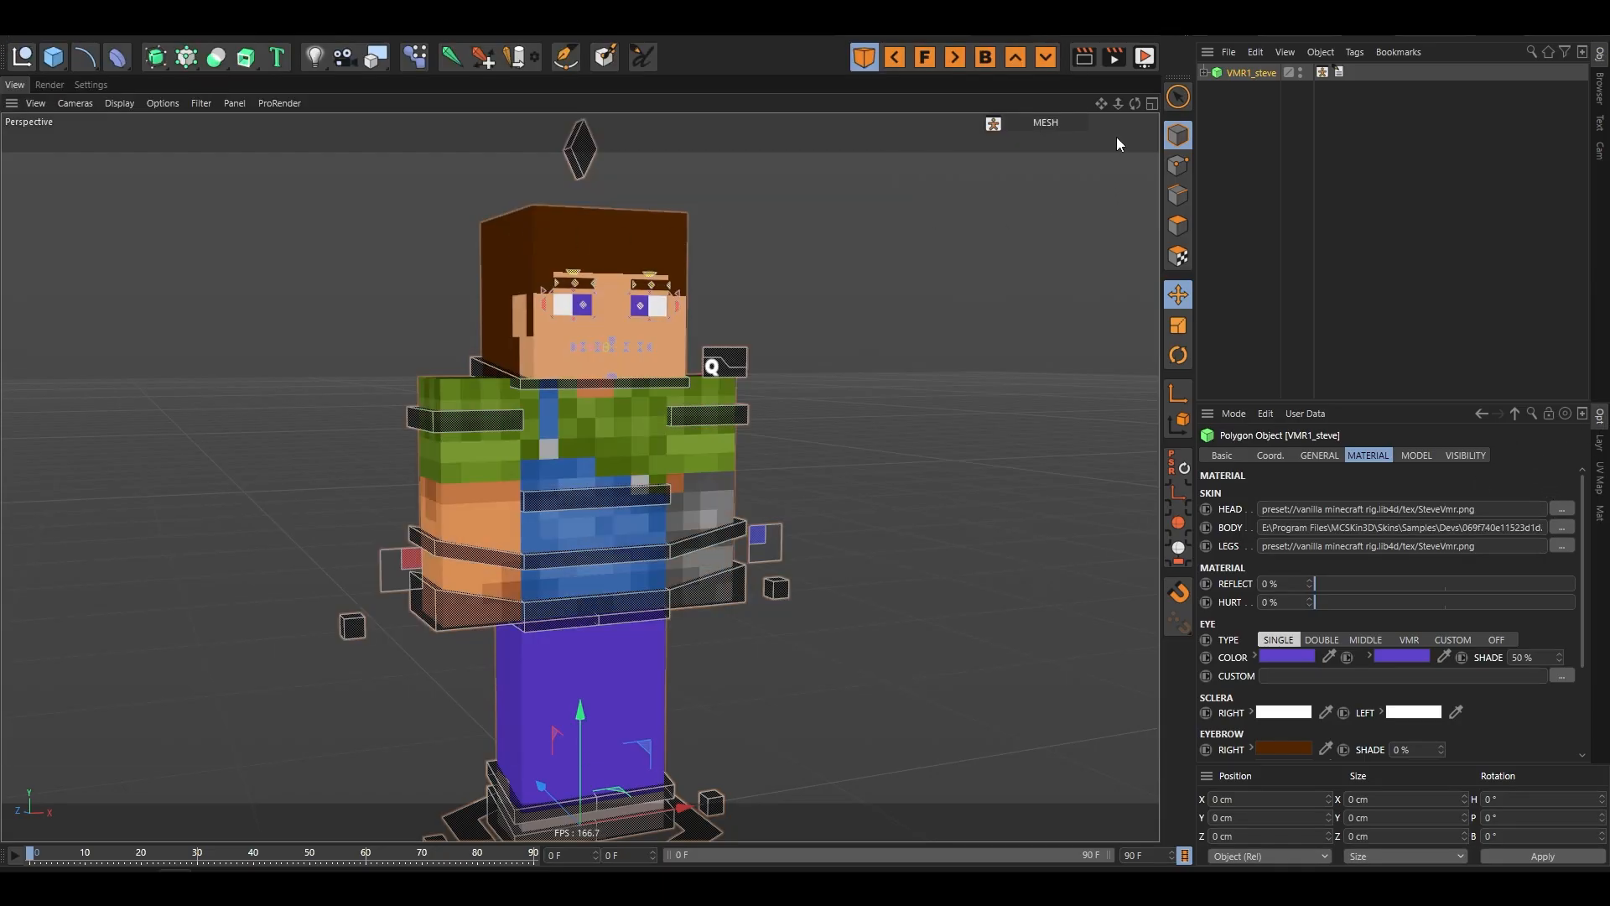
mouse_move(1135, 104)
mouse_down()
mouse_move(1114, 92)
mouse_move(1126, 108)
mouse_up()
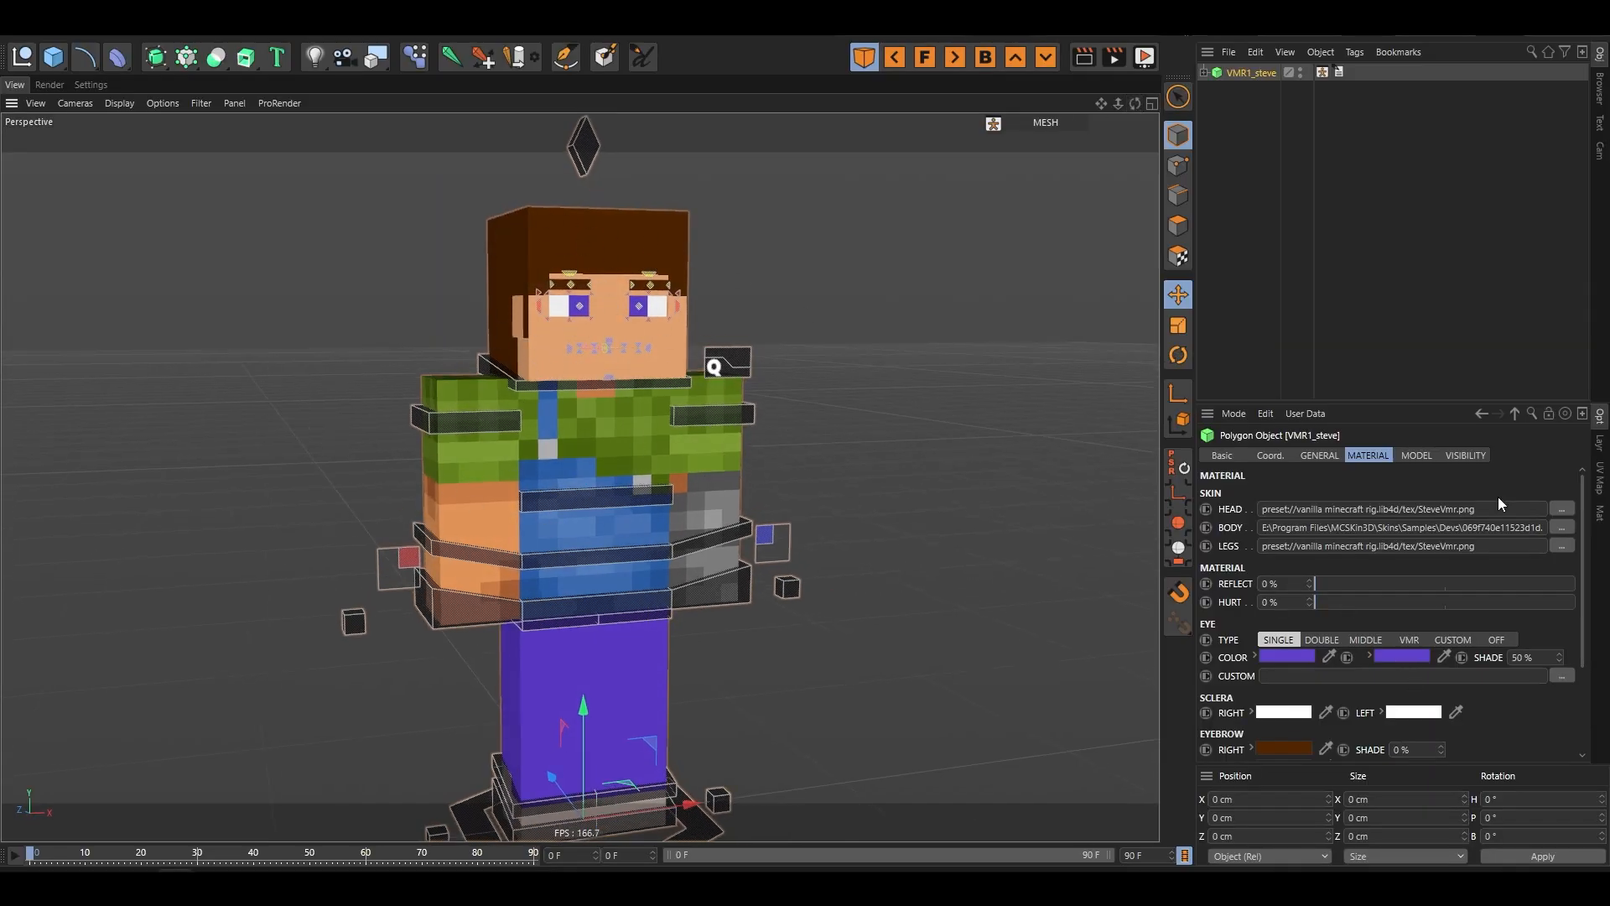
click(1563, 541)
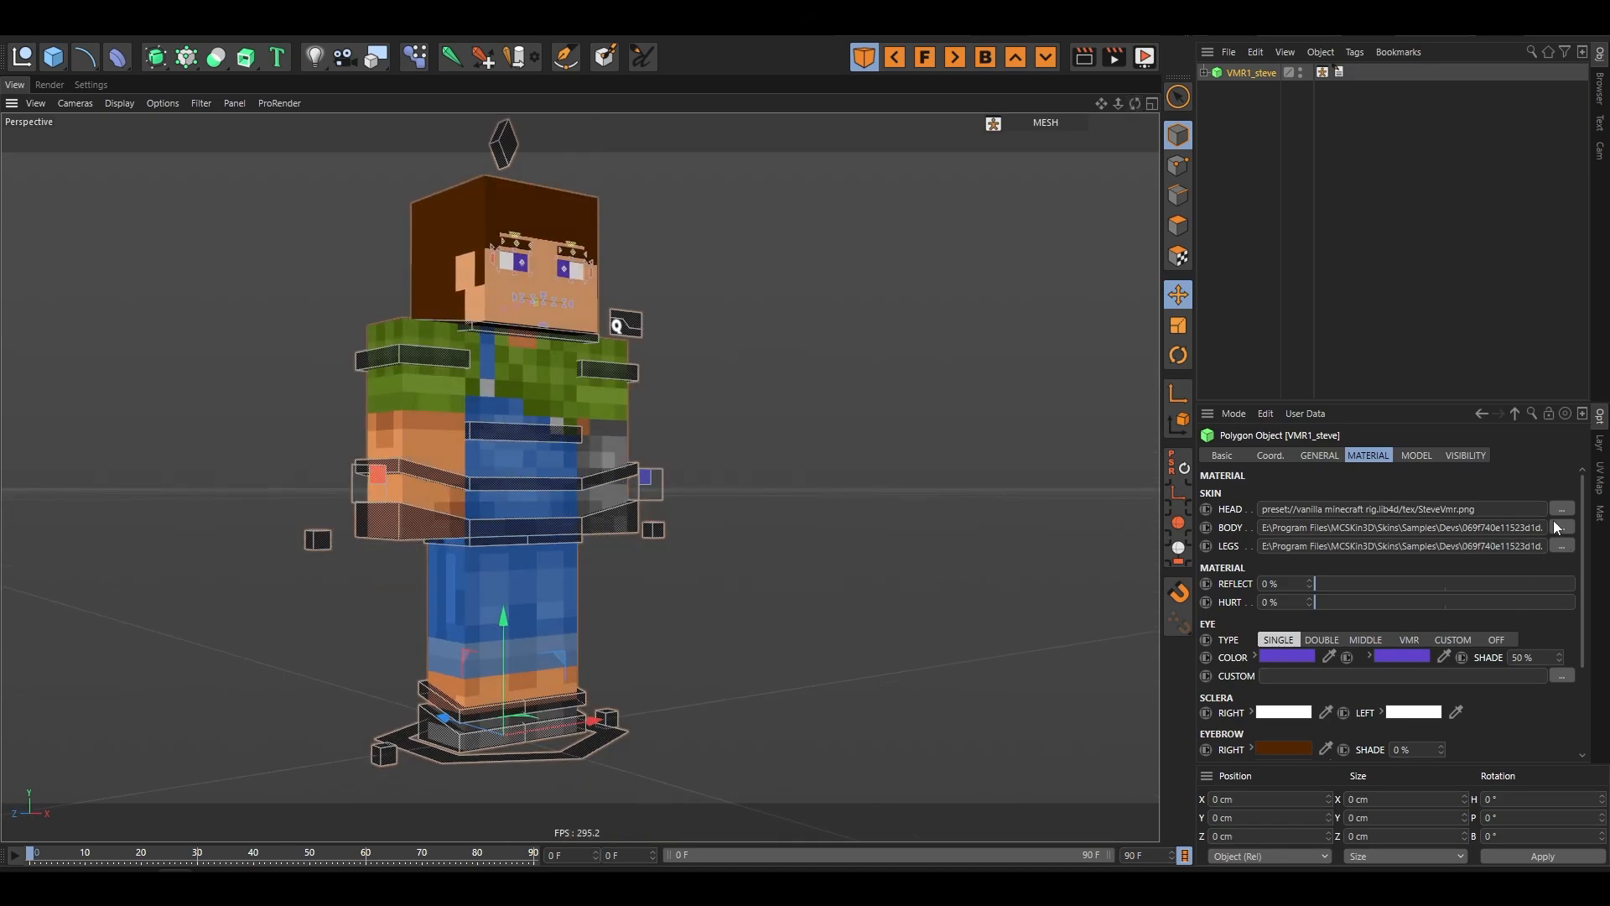
- Try 74a241cff2ecf0fa.png and b8c61cf07b087b66.png as the body skin, and load 74a241cff2ecf0fa.png as the legs skin
click(1561, 526)
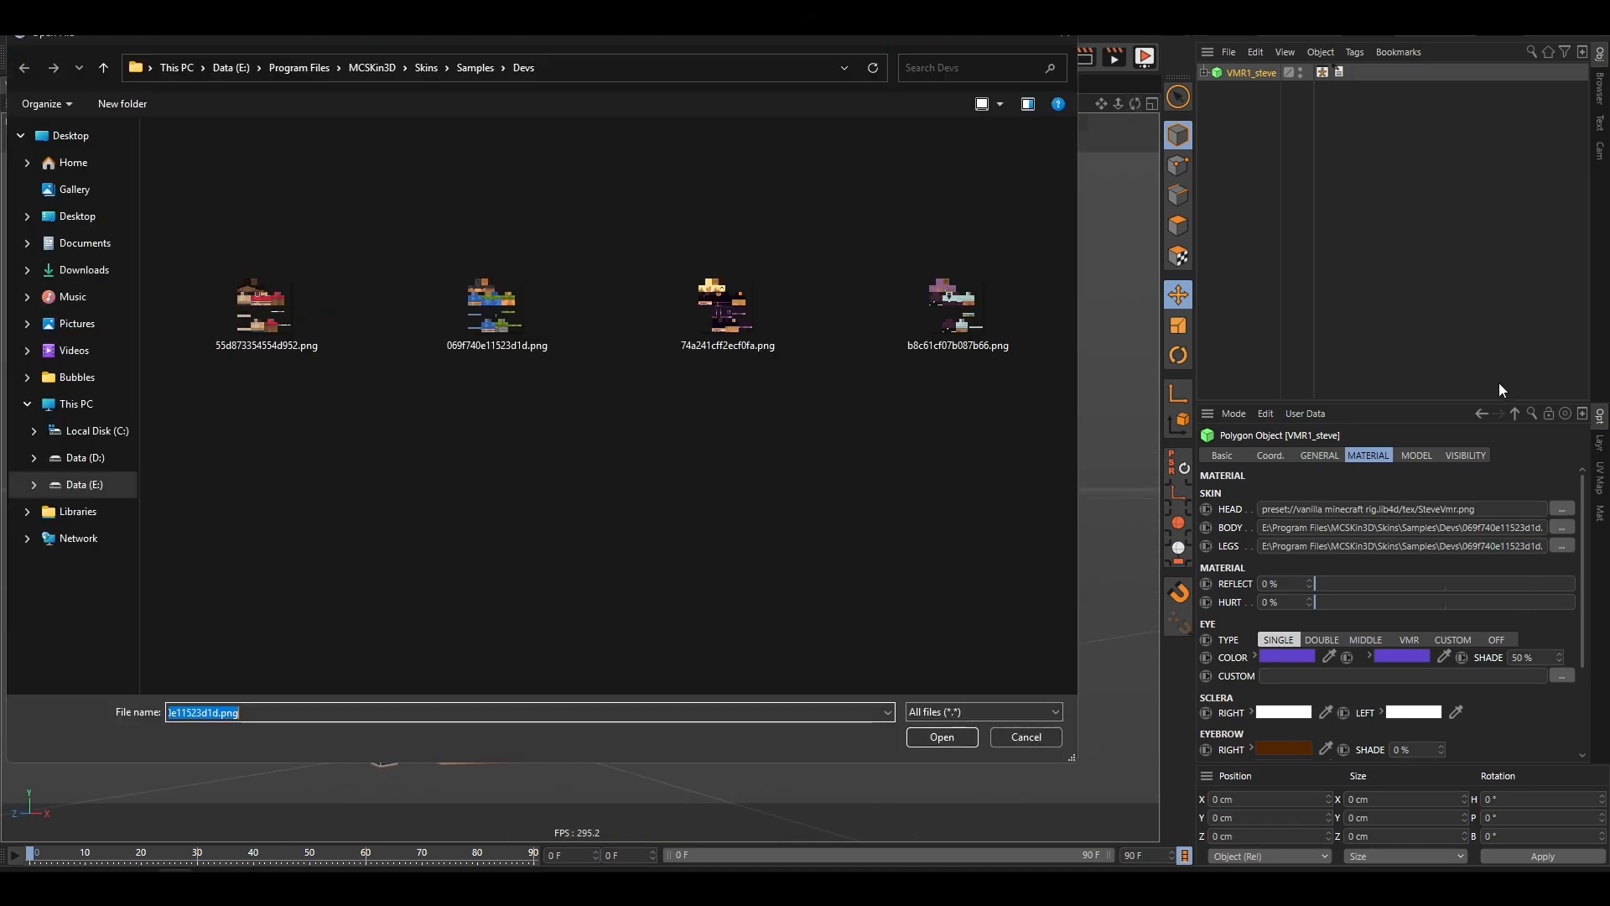
double_click(753, 264)
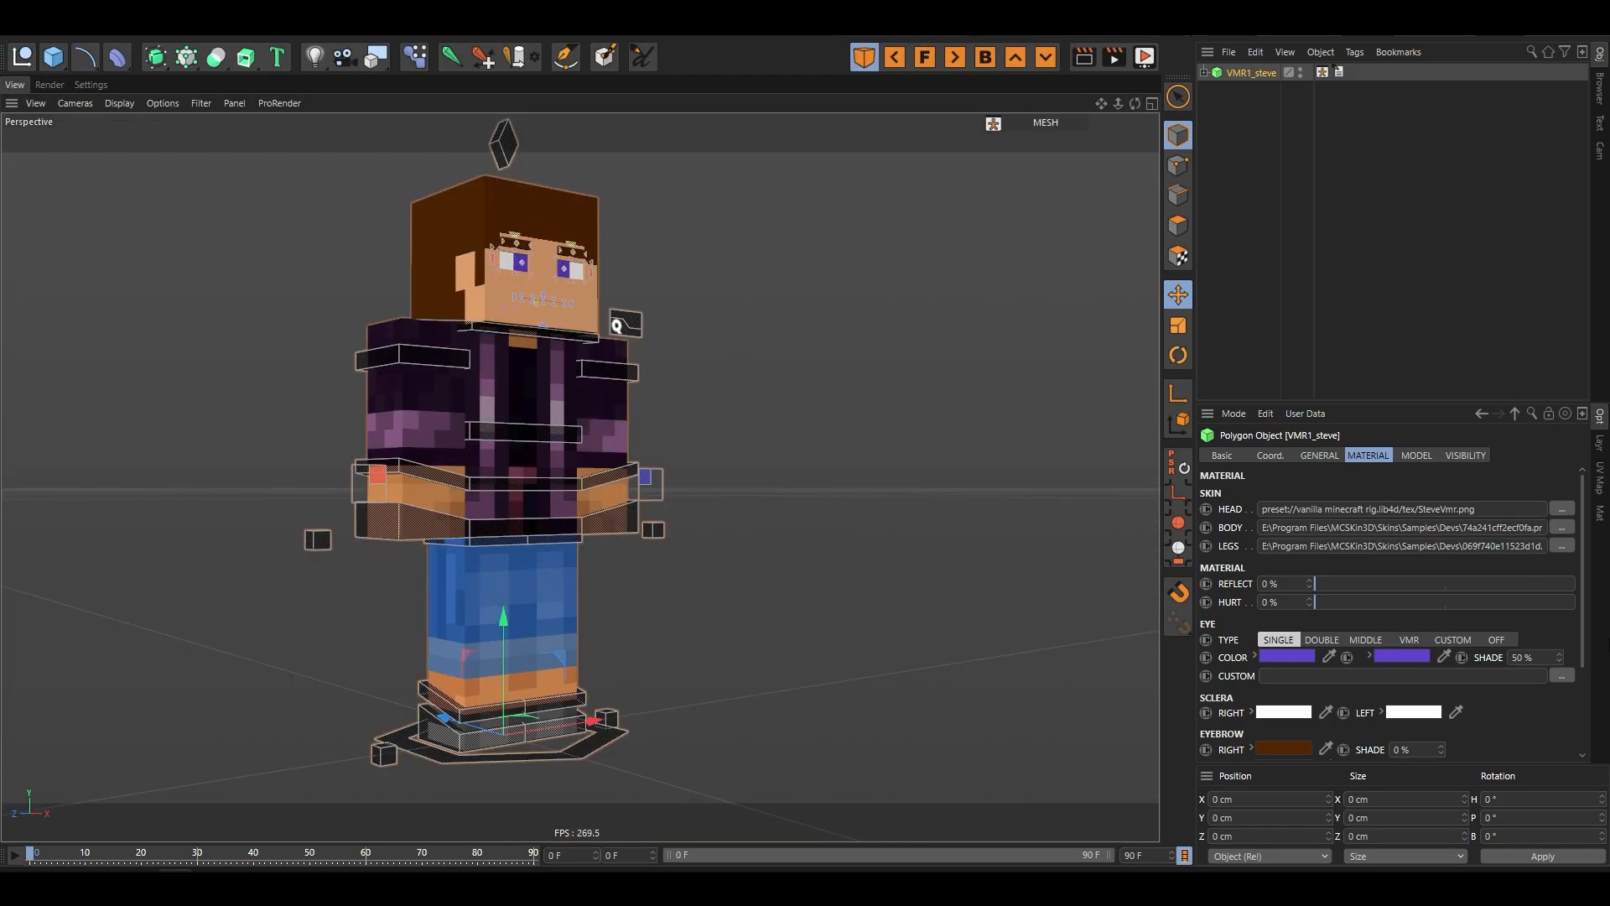
click(1570, 528)
double_click(947, 273)
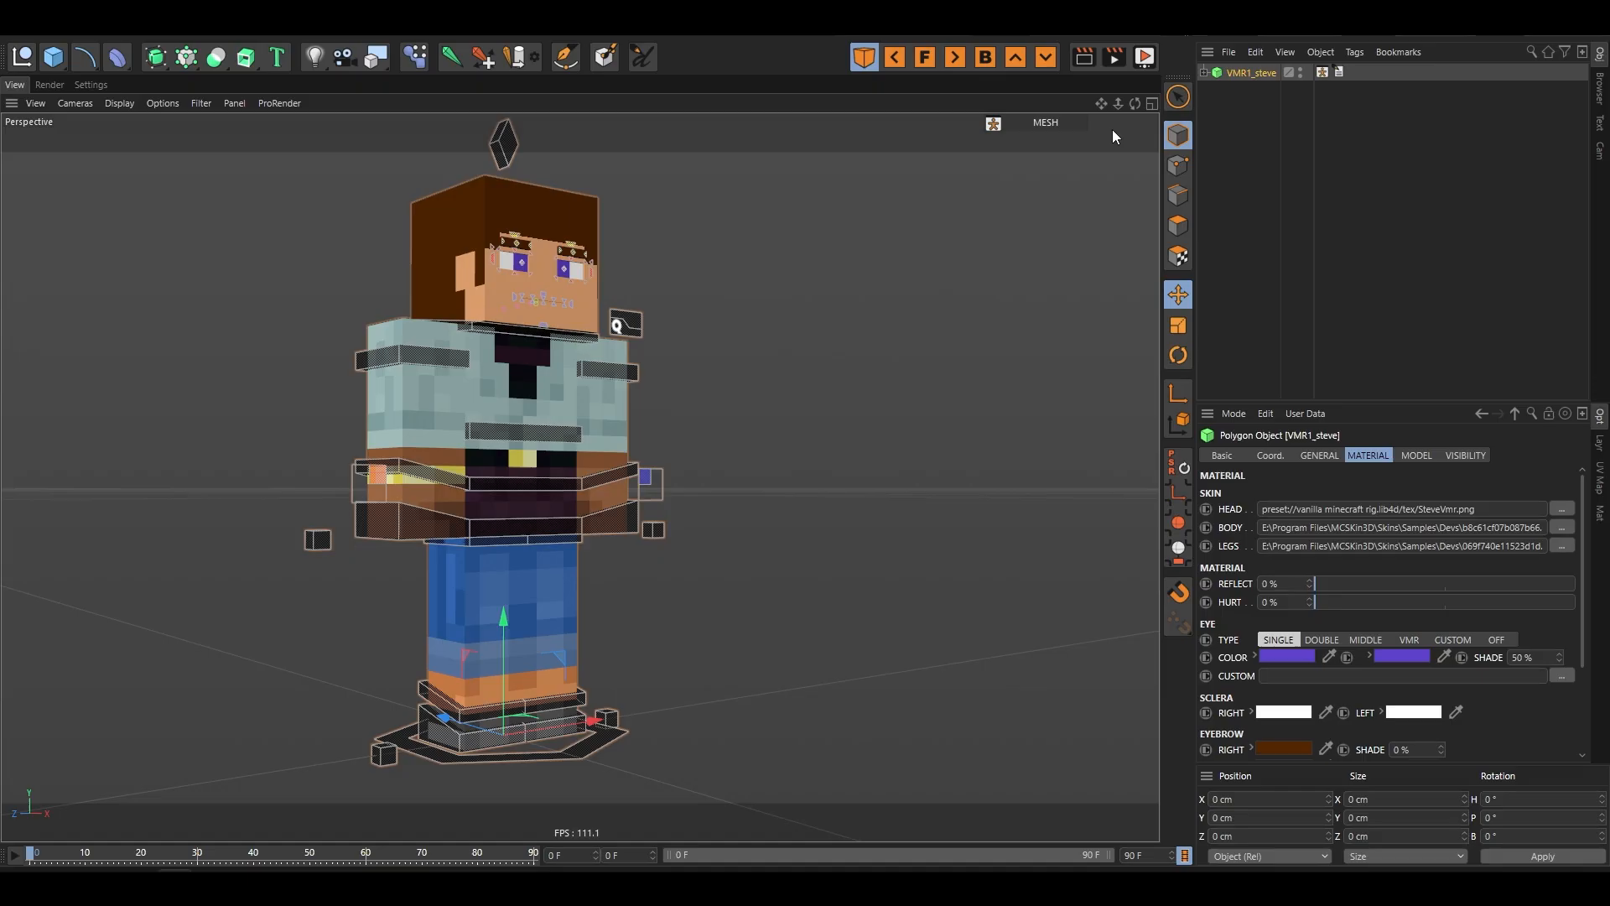
click(1562, 545)
double_click(830, 285)
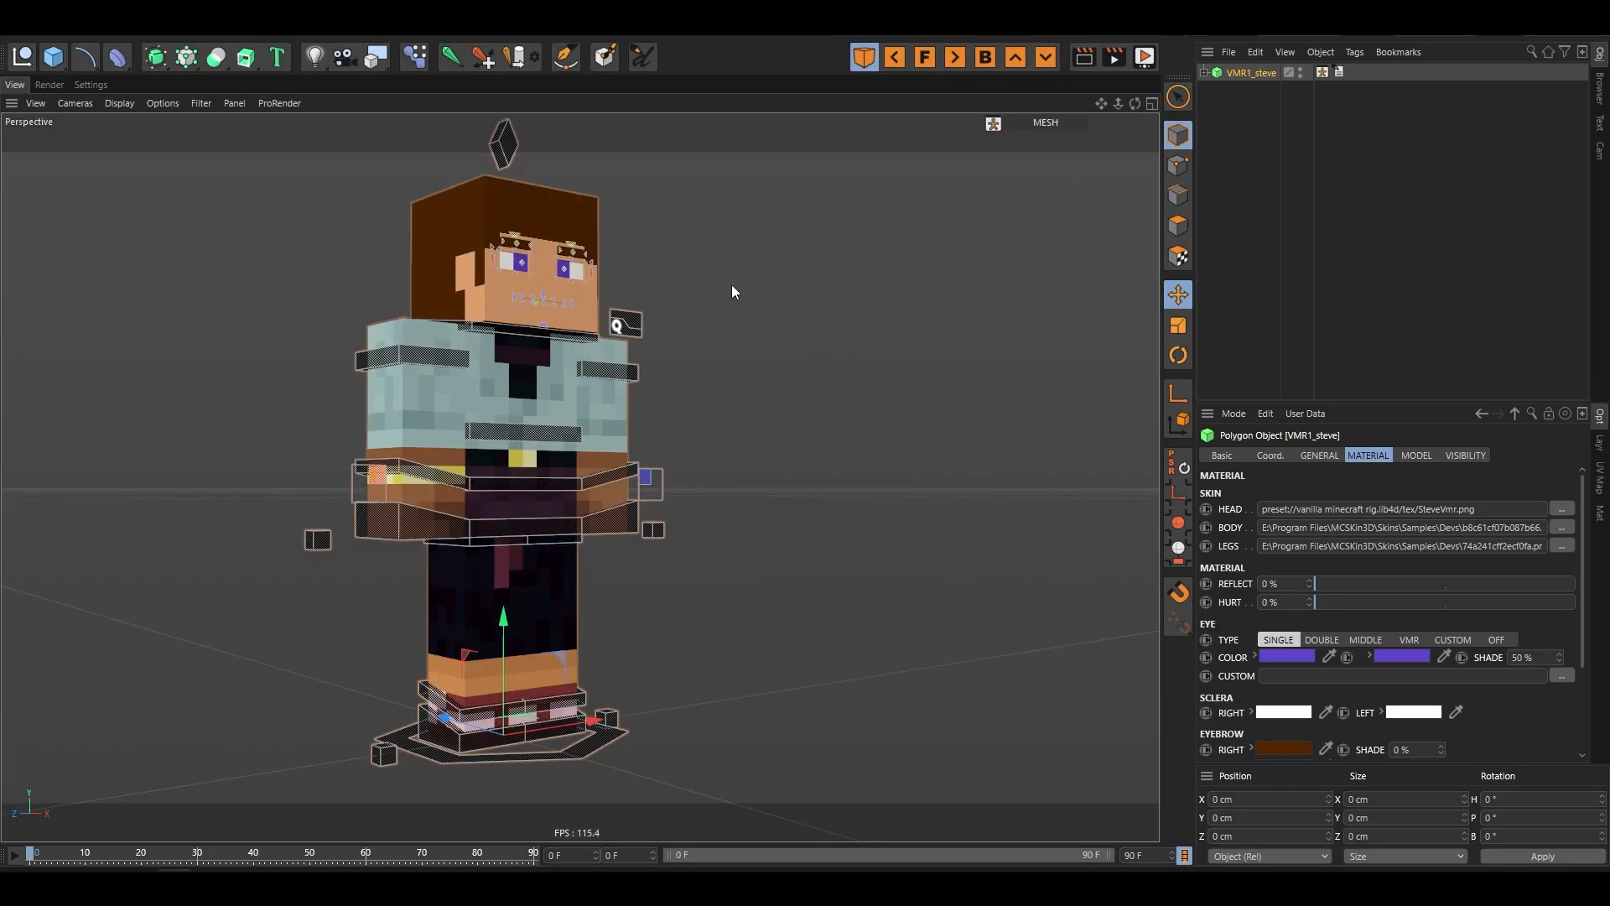
- Raise the rig material's Reflect to 100 % and check the surface from different angles
scroll(436, 377, up, 5)
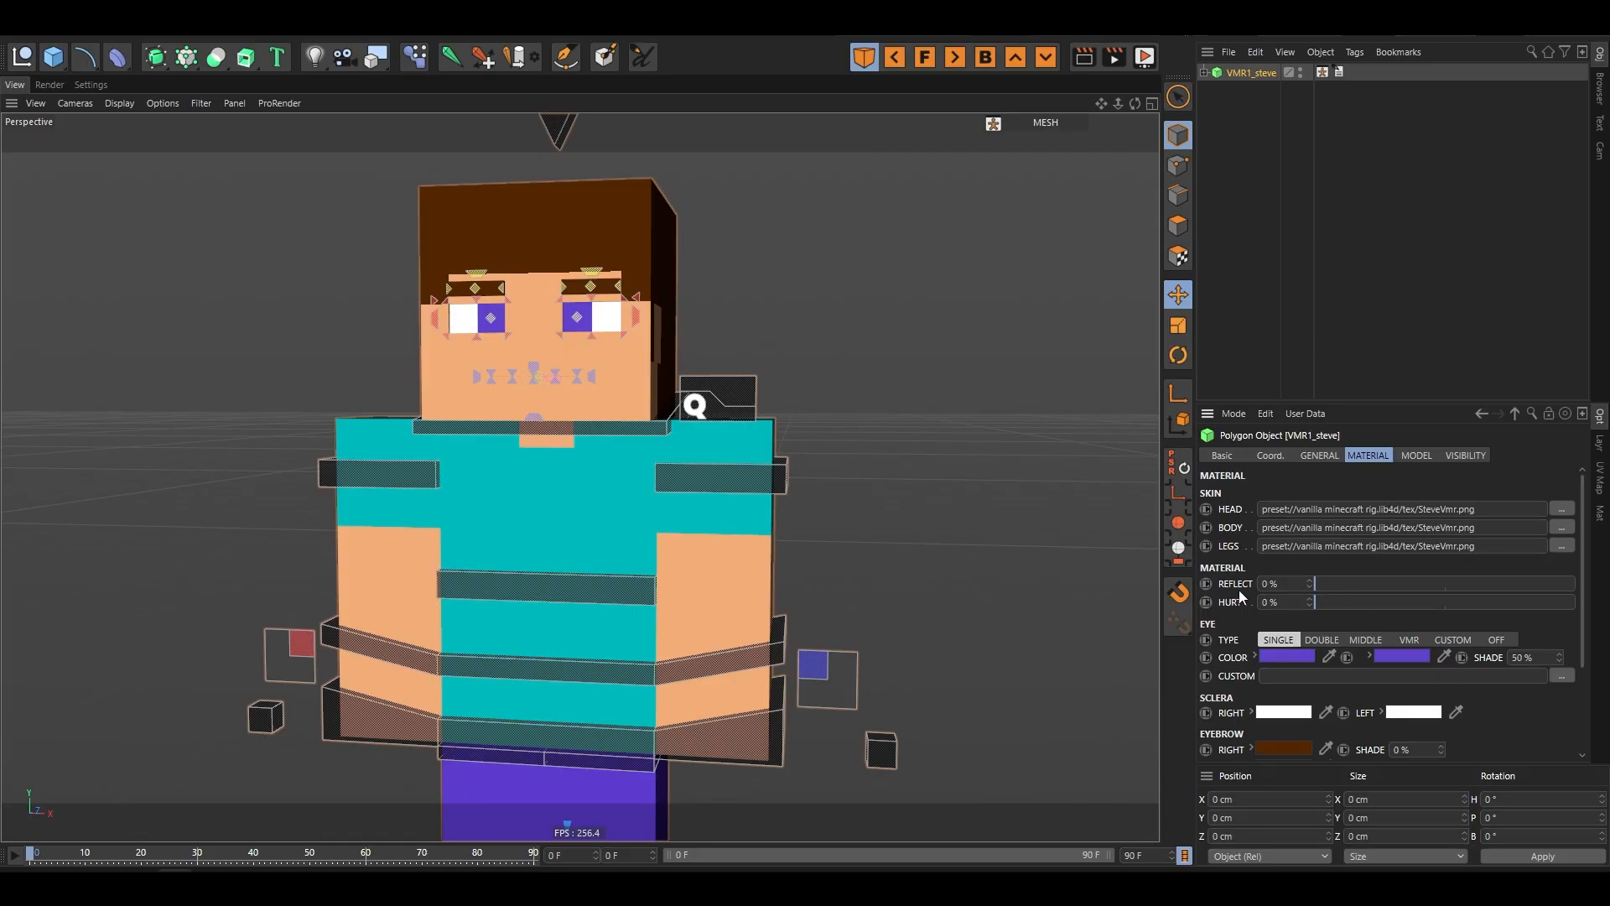
scroll(569, 401, down, 2)
scroll(616, 395, up, 3)
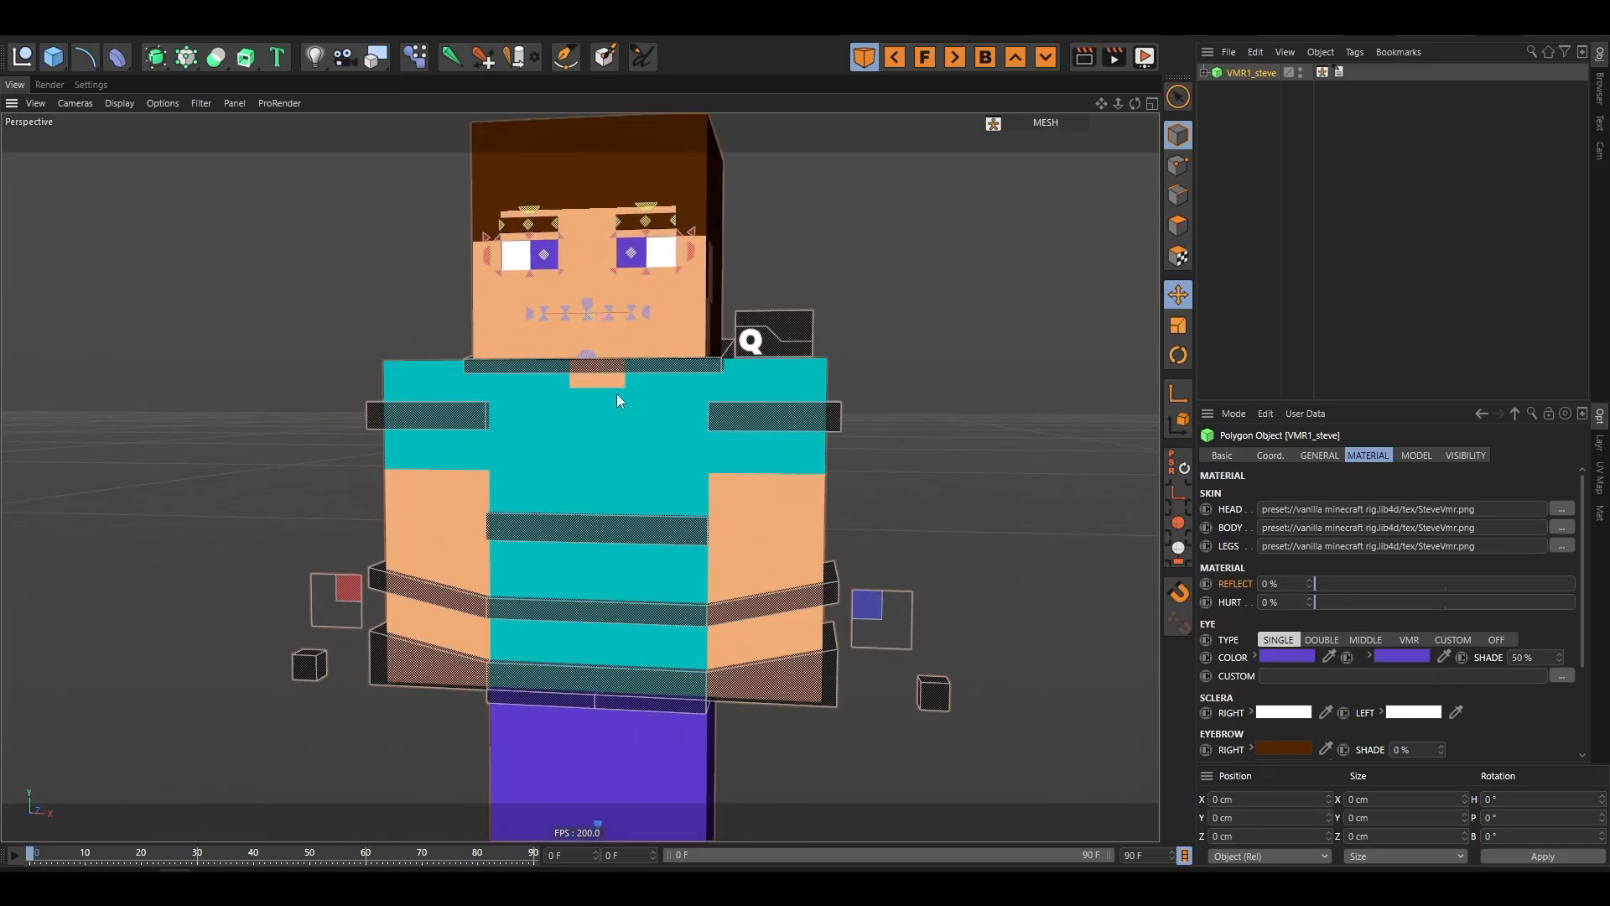
alt+drag(717, 405, 516, 430)
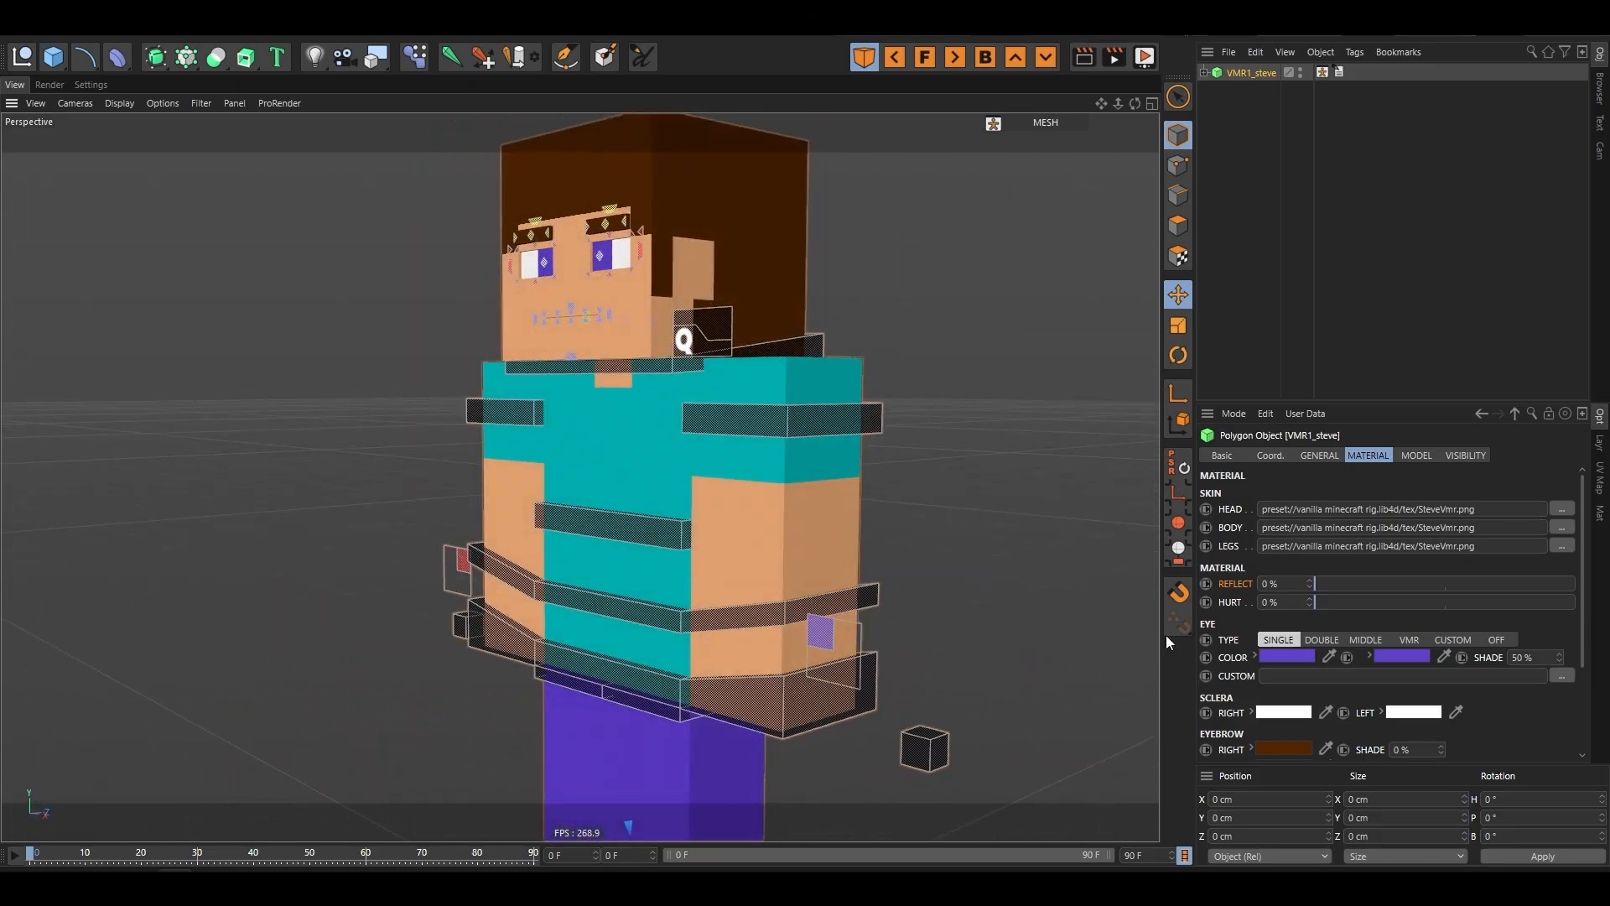
drag(1319, 582, 1575, 586)
mouse_move(738, 474)
alt+mouse_down()
mouse_move(704, 466)
mouse_move(780, 426)
mouse_move(805, 479)
mouse_move(761, 505)
mouse_move(845, 431)
mouse_move(784, 503)
mouse_move(691, 443)
mouse_move(752, 451)
alt+mouse_up()
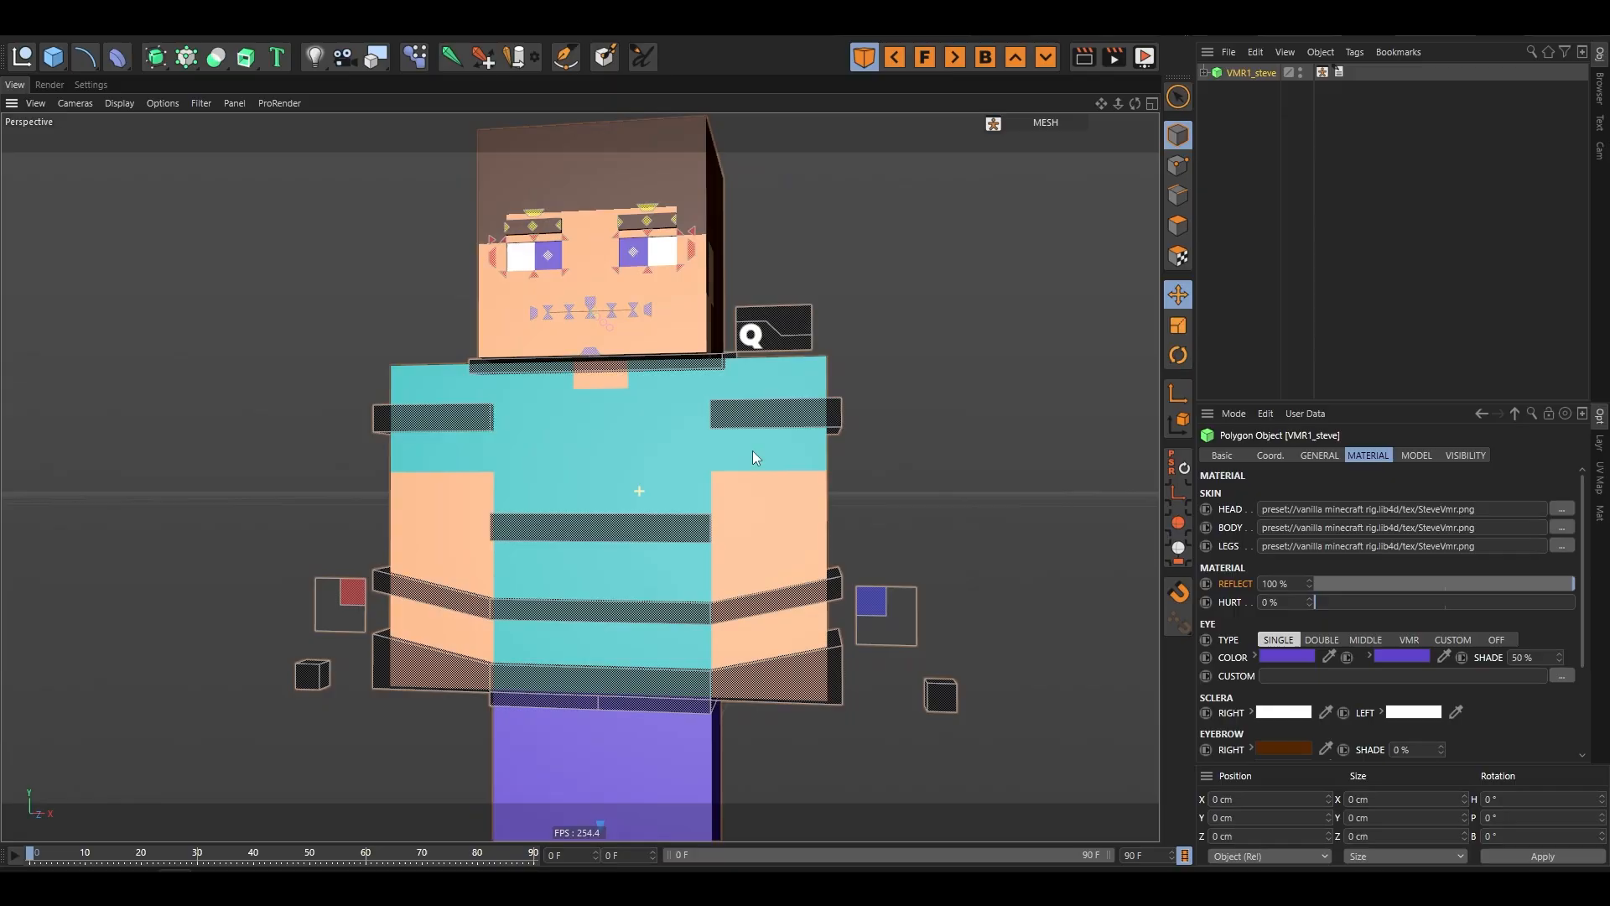
- Set the material's Reflect back to 0 % and try out the Hurt value, returning it to 0 %
drag(1471, 580, 1283, 537)
alt+drag(396, 508, 515, 526)
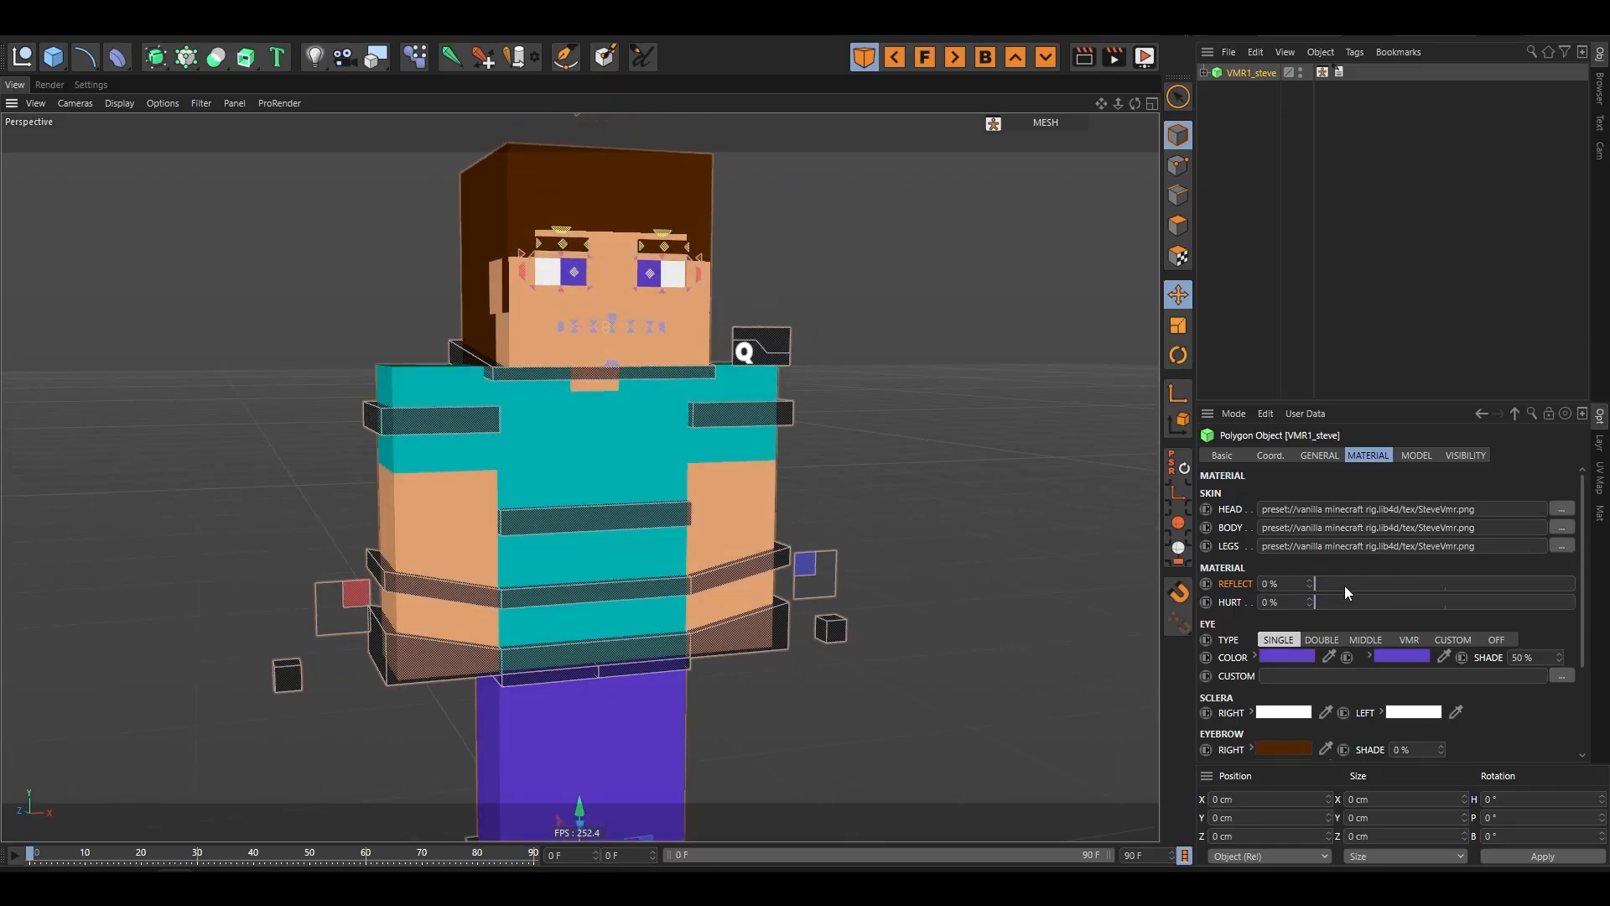
drag(1314, 612, 1031, 679)
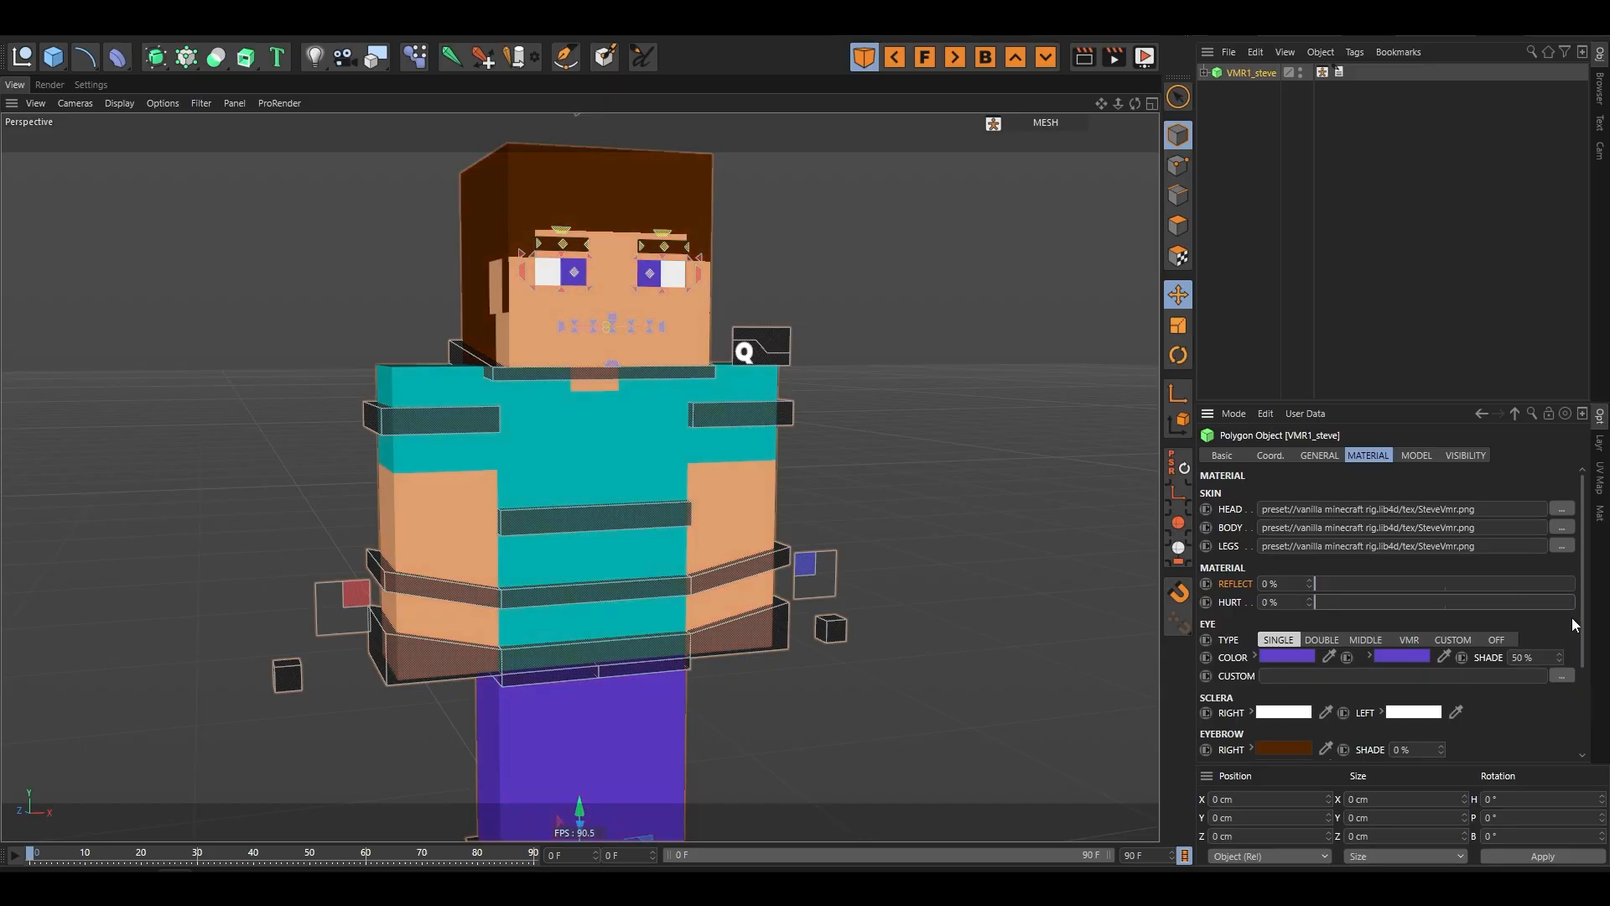
- Set the Eye Type to DOUBLE and compare it with SINGLE on a close-up of the character's face
scroll(1574, 625, down, 3)
scroll(644, 561, down, 2)
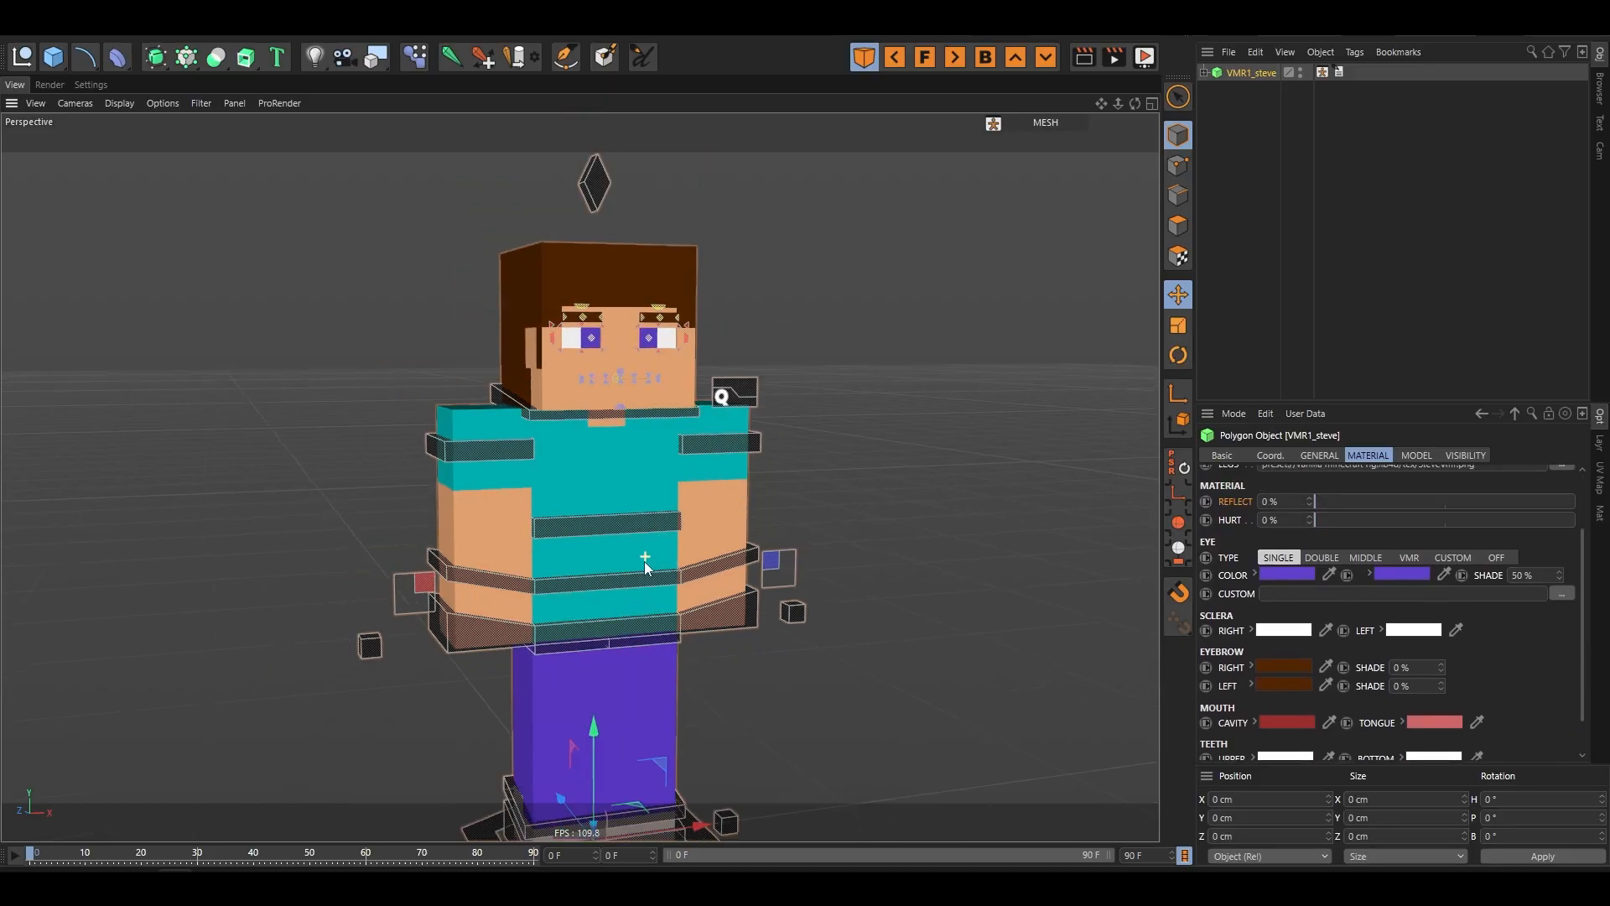
scroll(618, 318, up, 8)
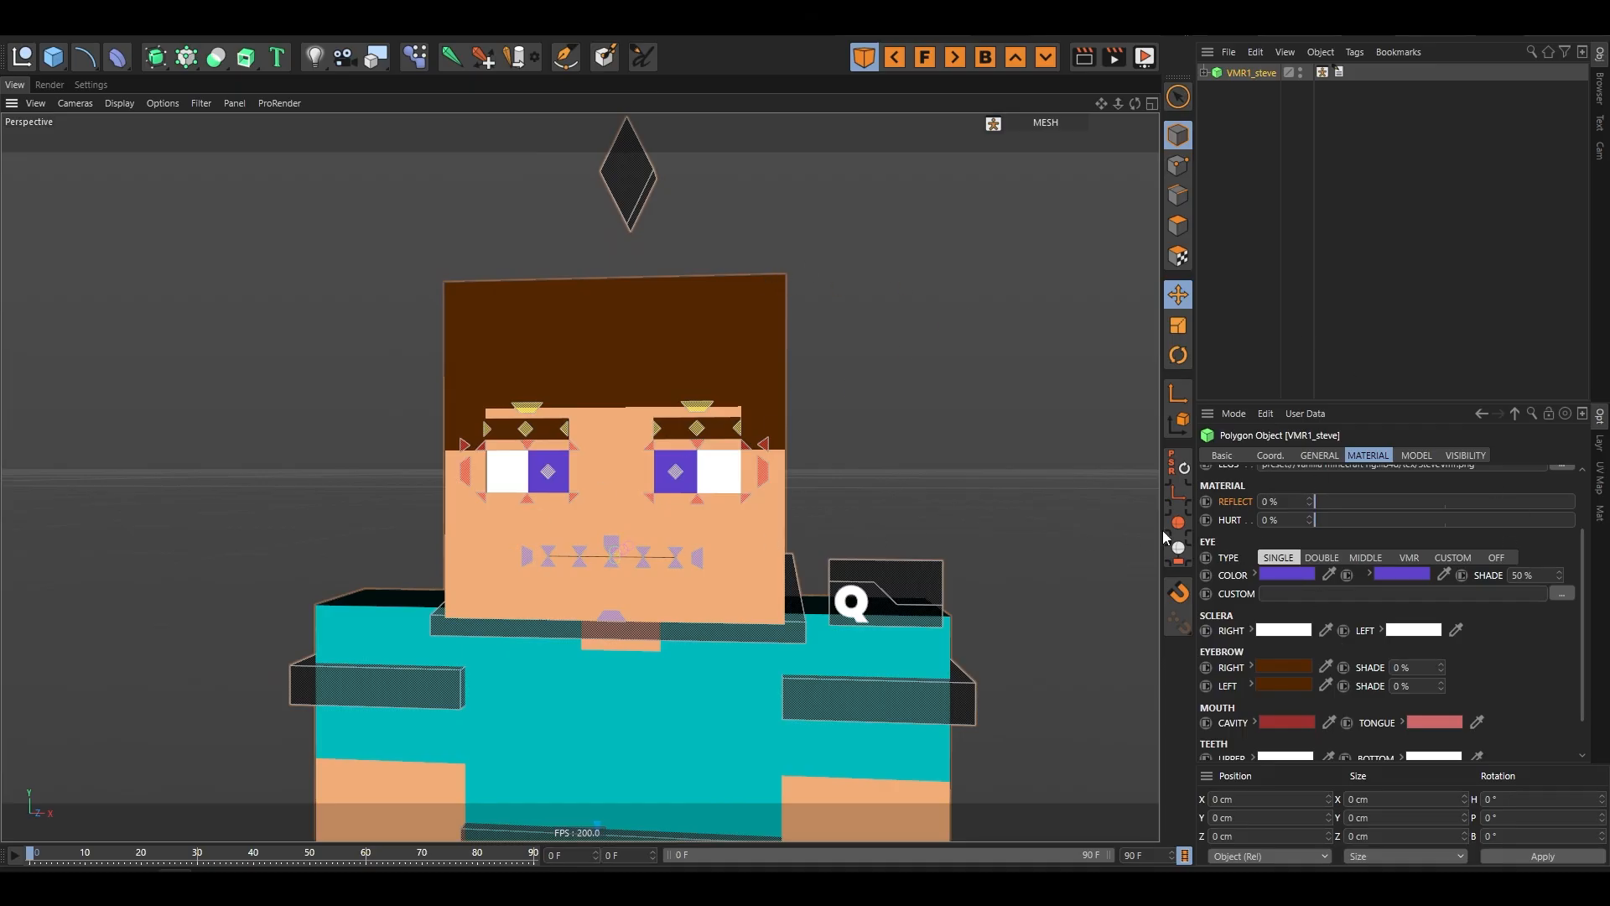
scroll(678, 486, up, 3)
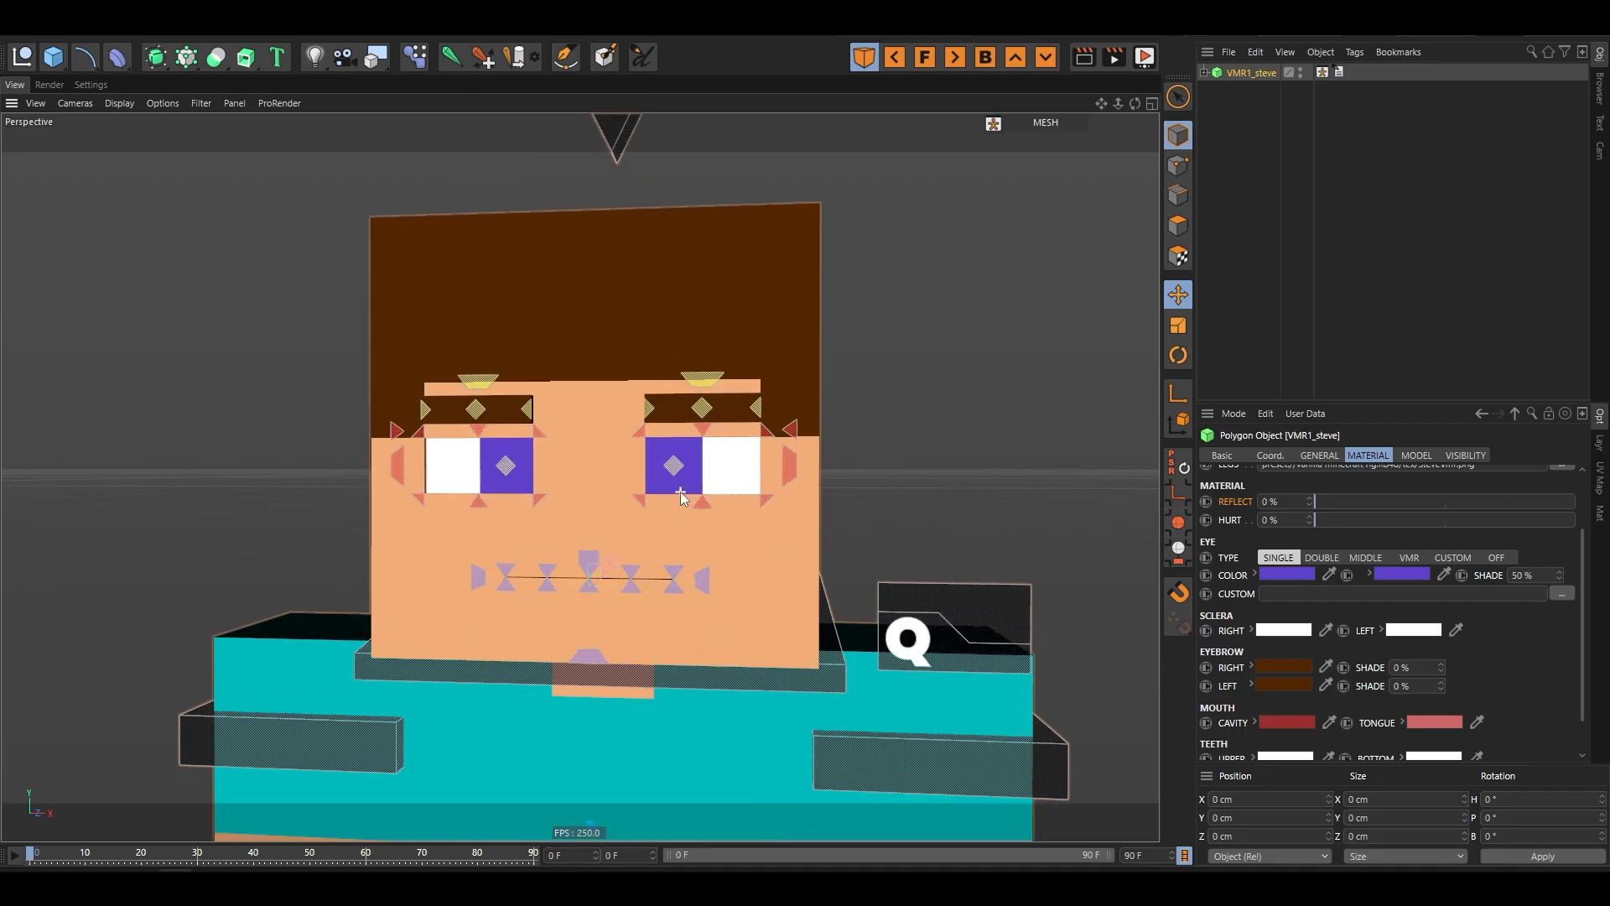
click(1323, 556)
scroll(677, 485, up, 2)
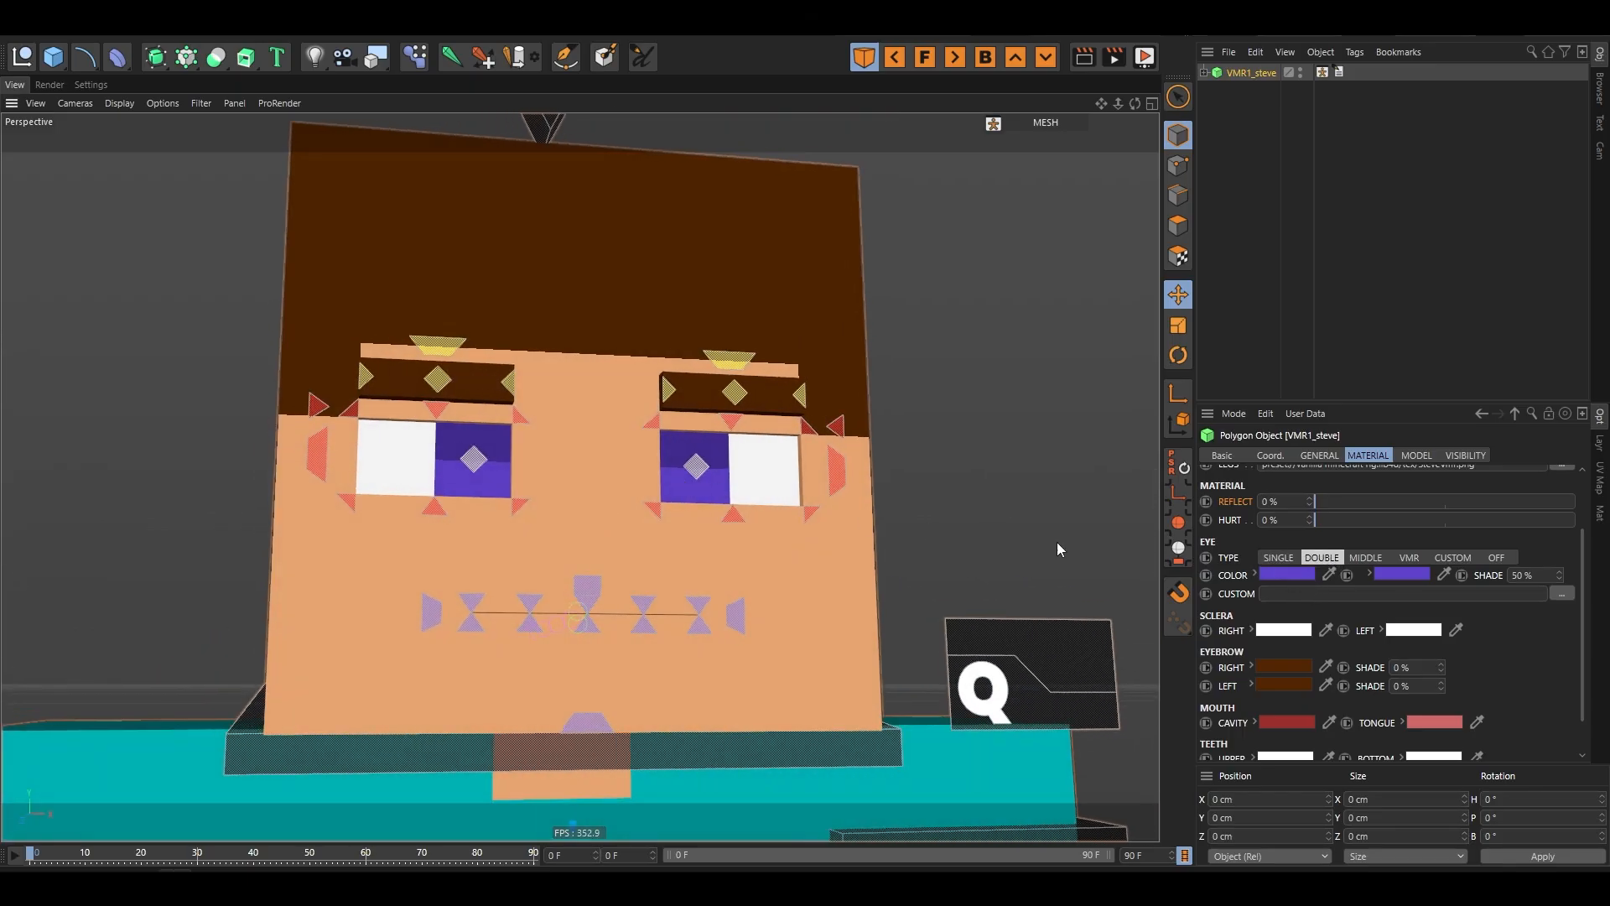
click(1287, 558)
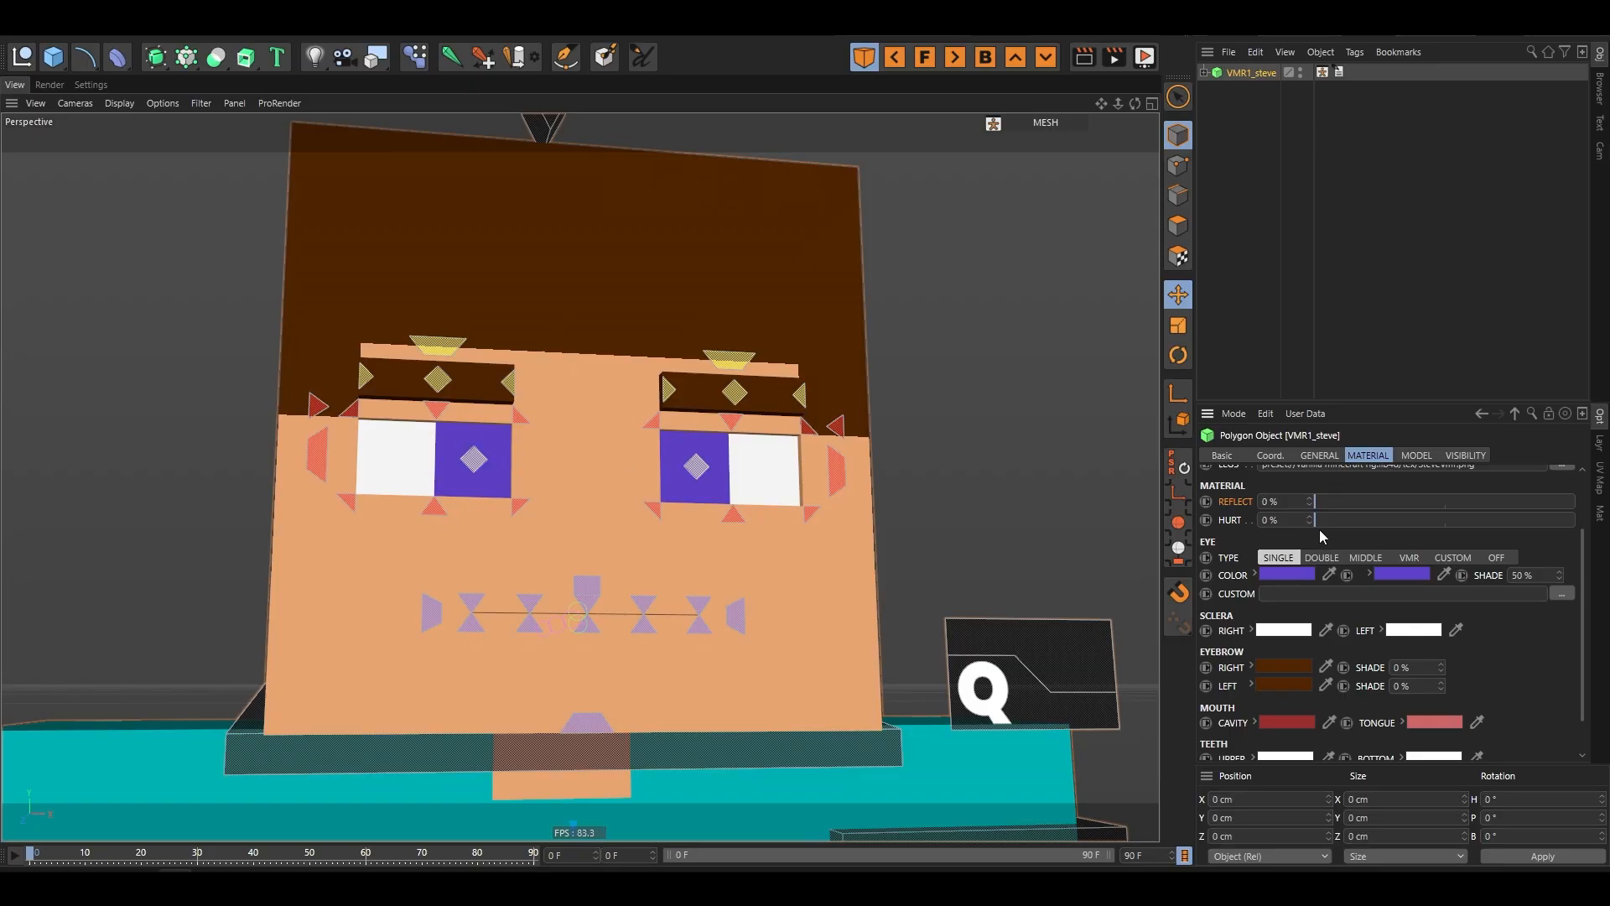
click(1323, 558)
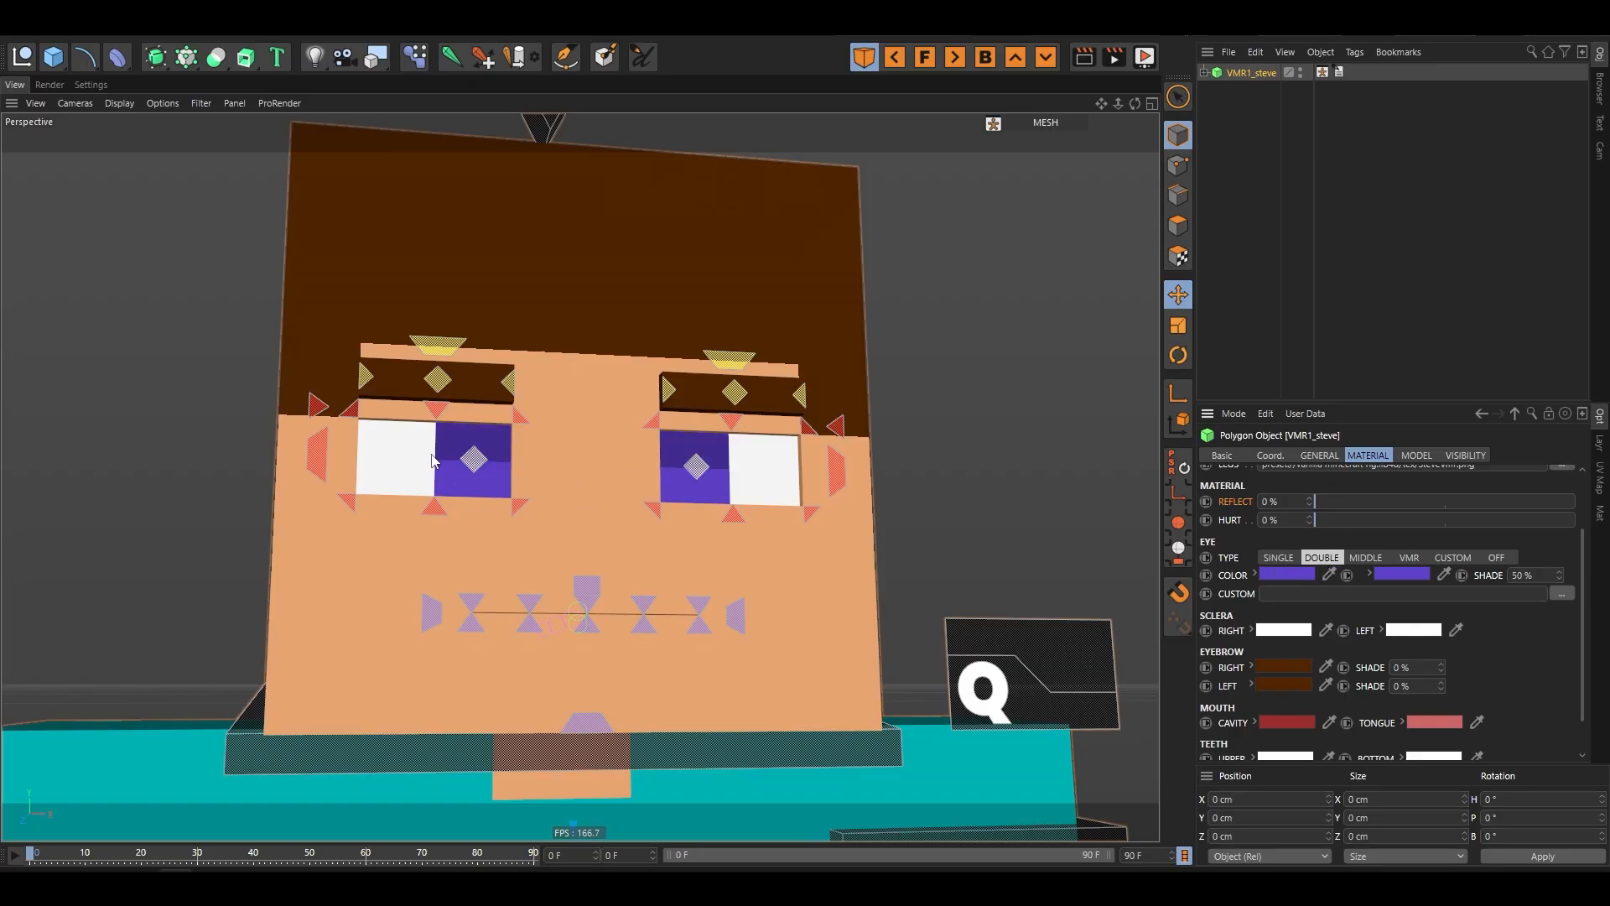
- Try the MIDDLE and VMR eye types on the character's pupils
scroll(433, 461, up, 3)
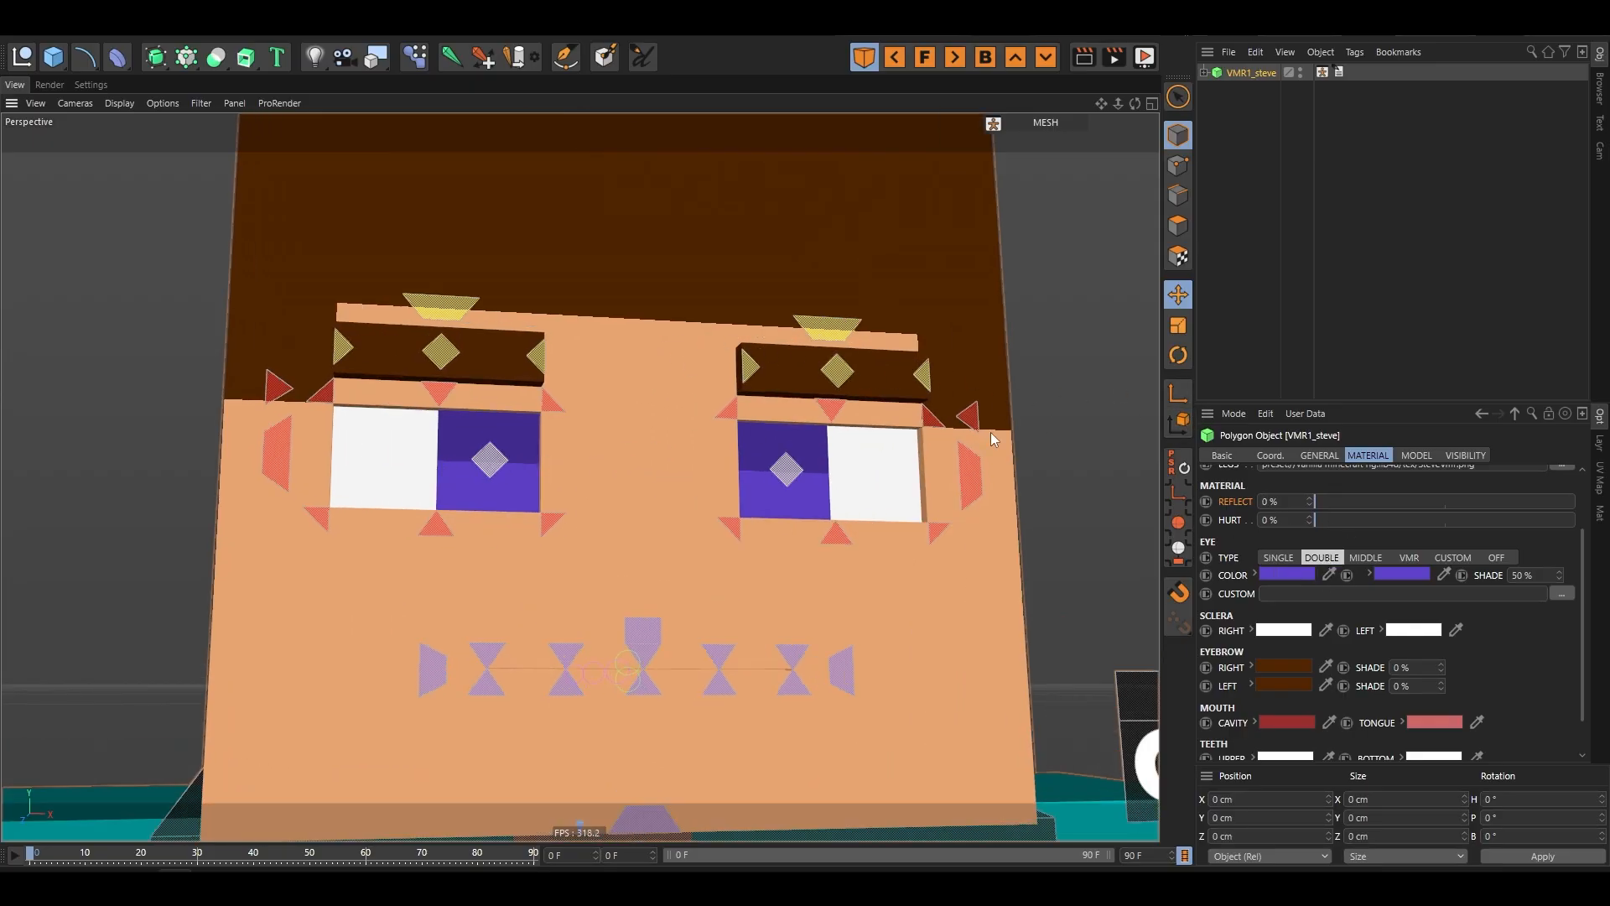
click(1367, 560)
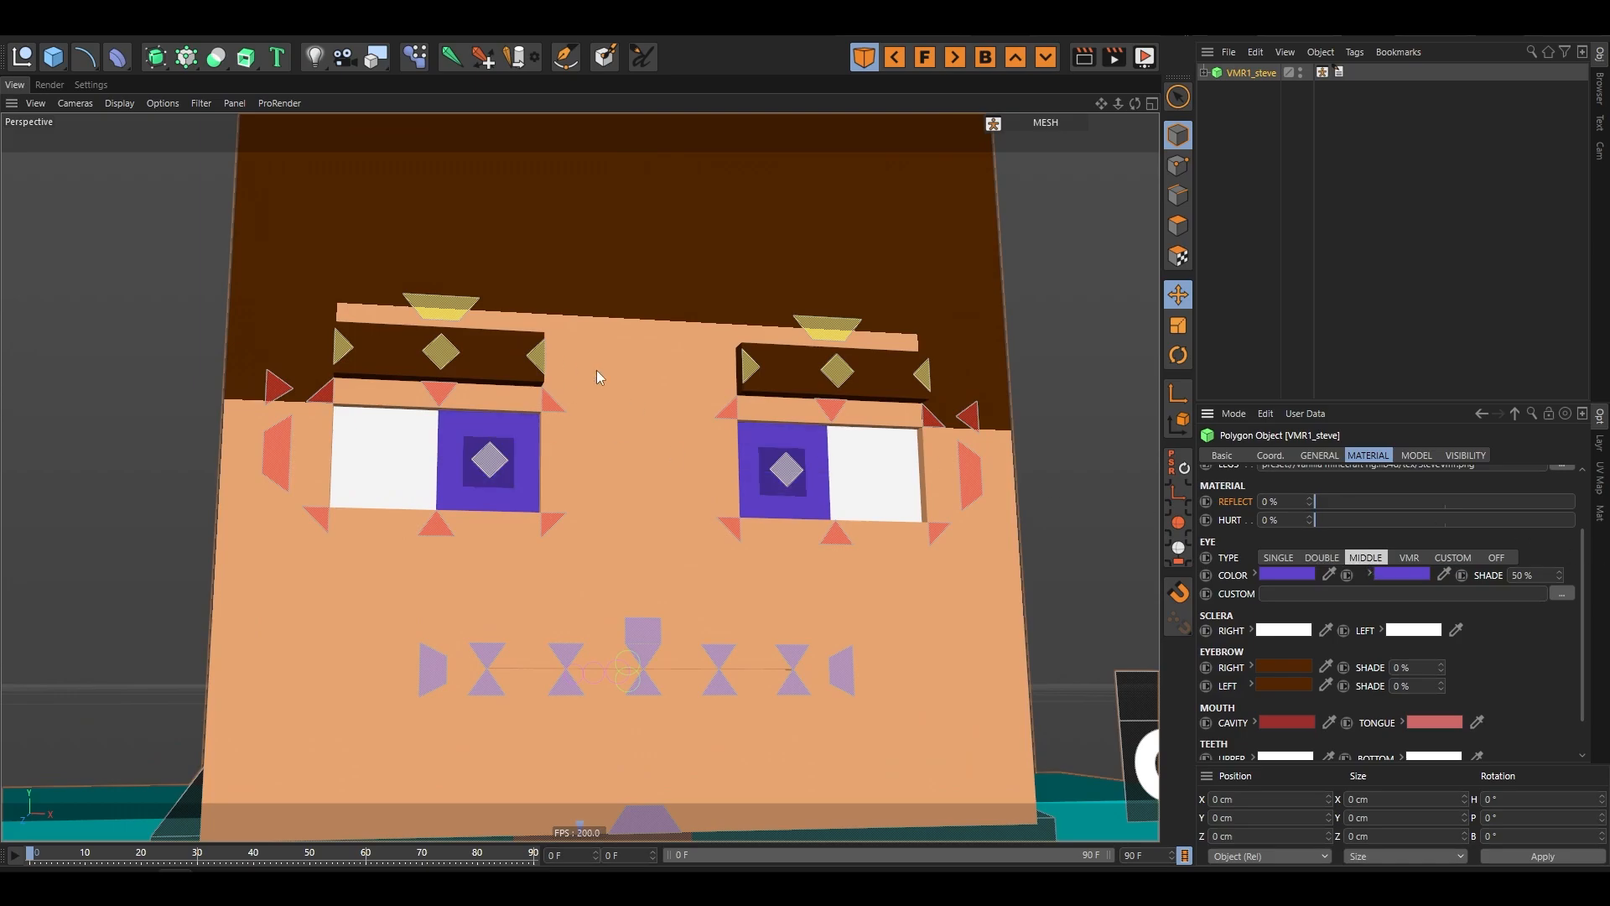
click(1413, 559)
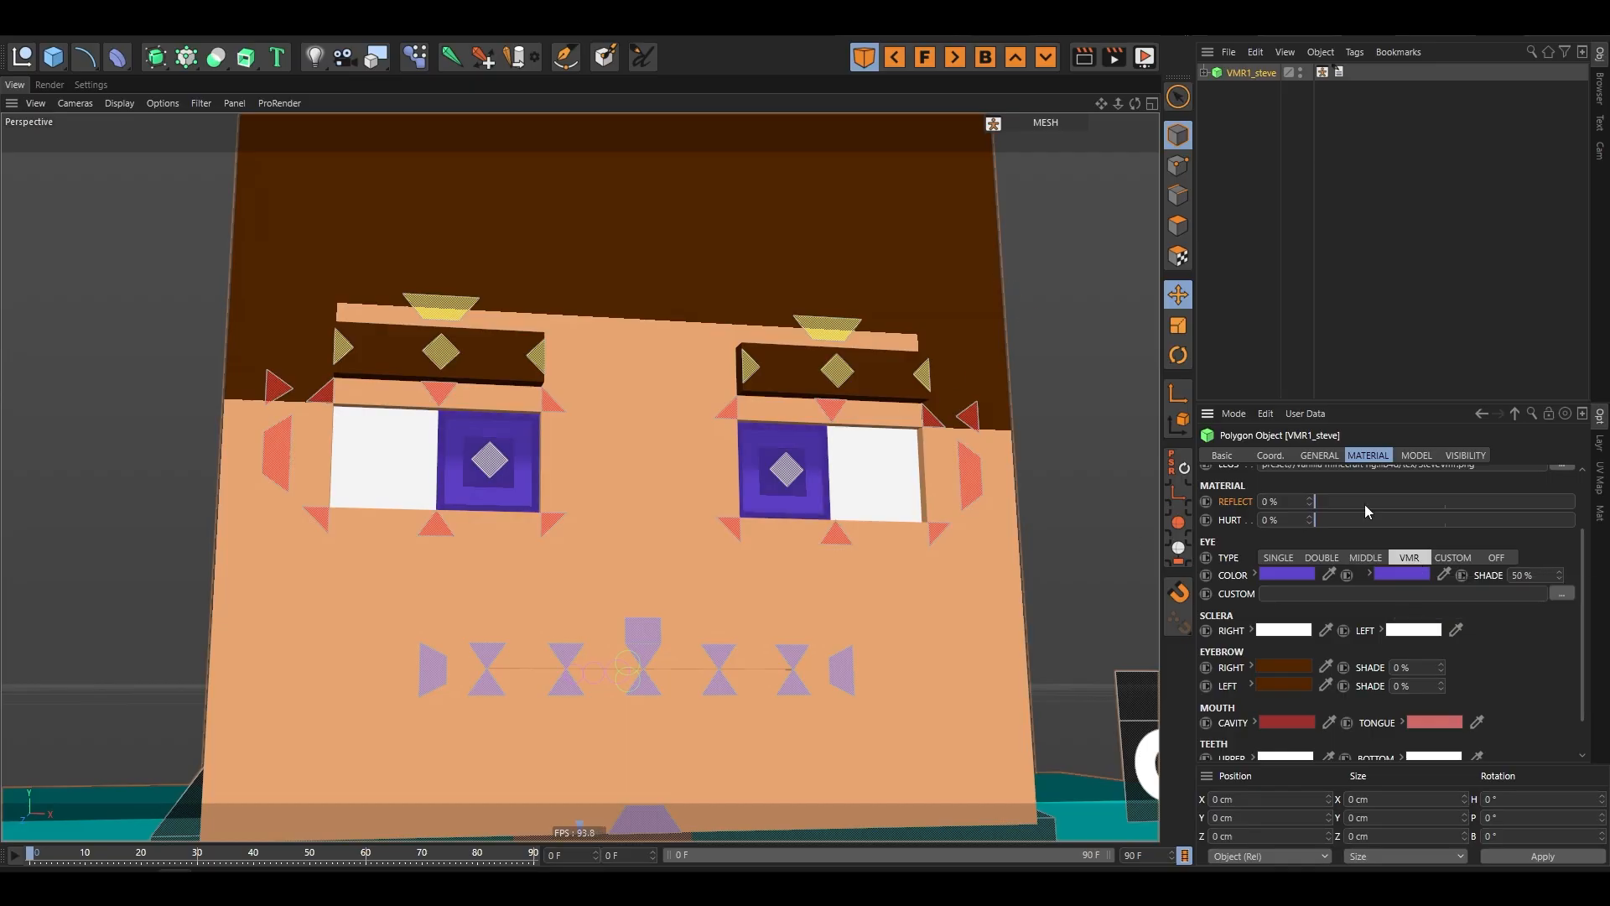
- Set the Eye Type to CUSTOM and search the web in Microsoft Edge for "pupil texture"
click(1455, 558)
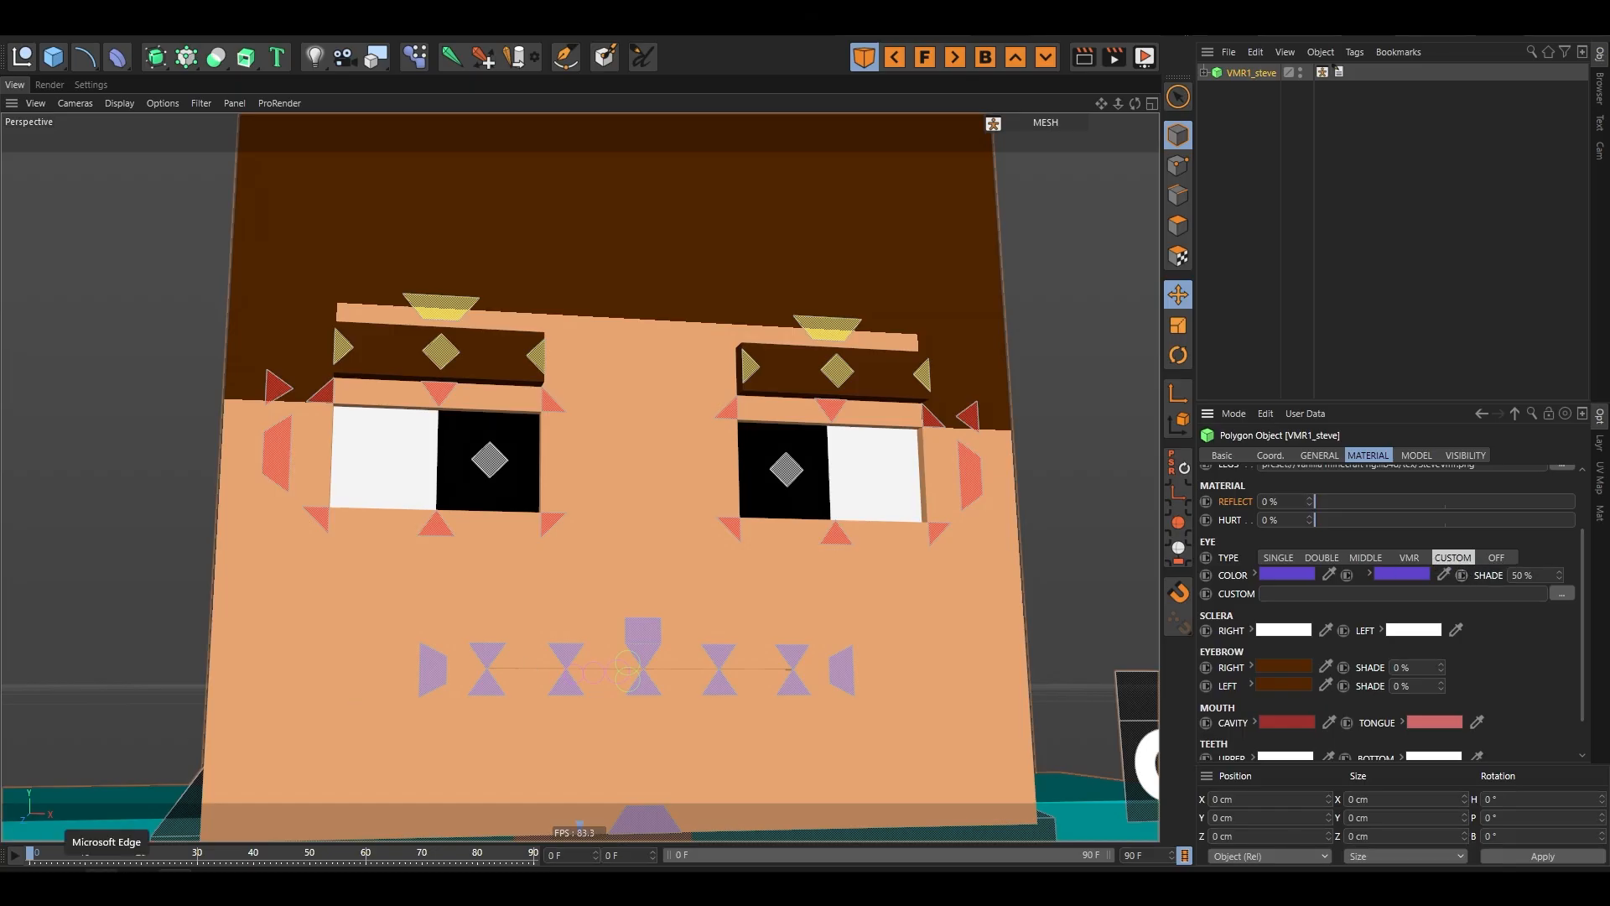
click(106, 887)
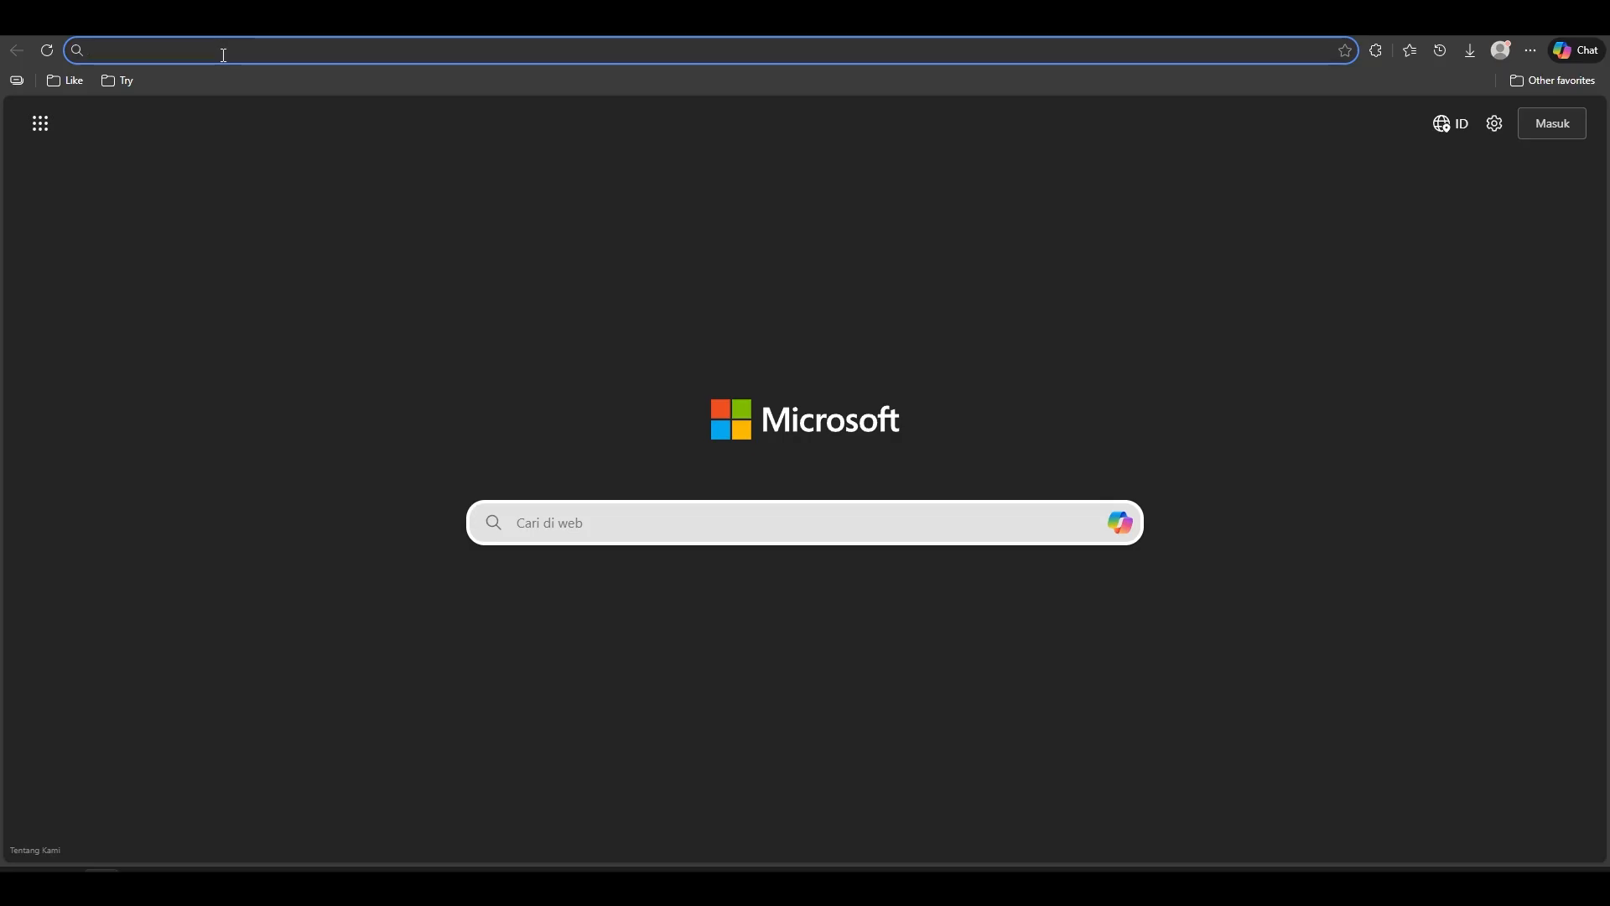
text(pupil text)
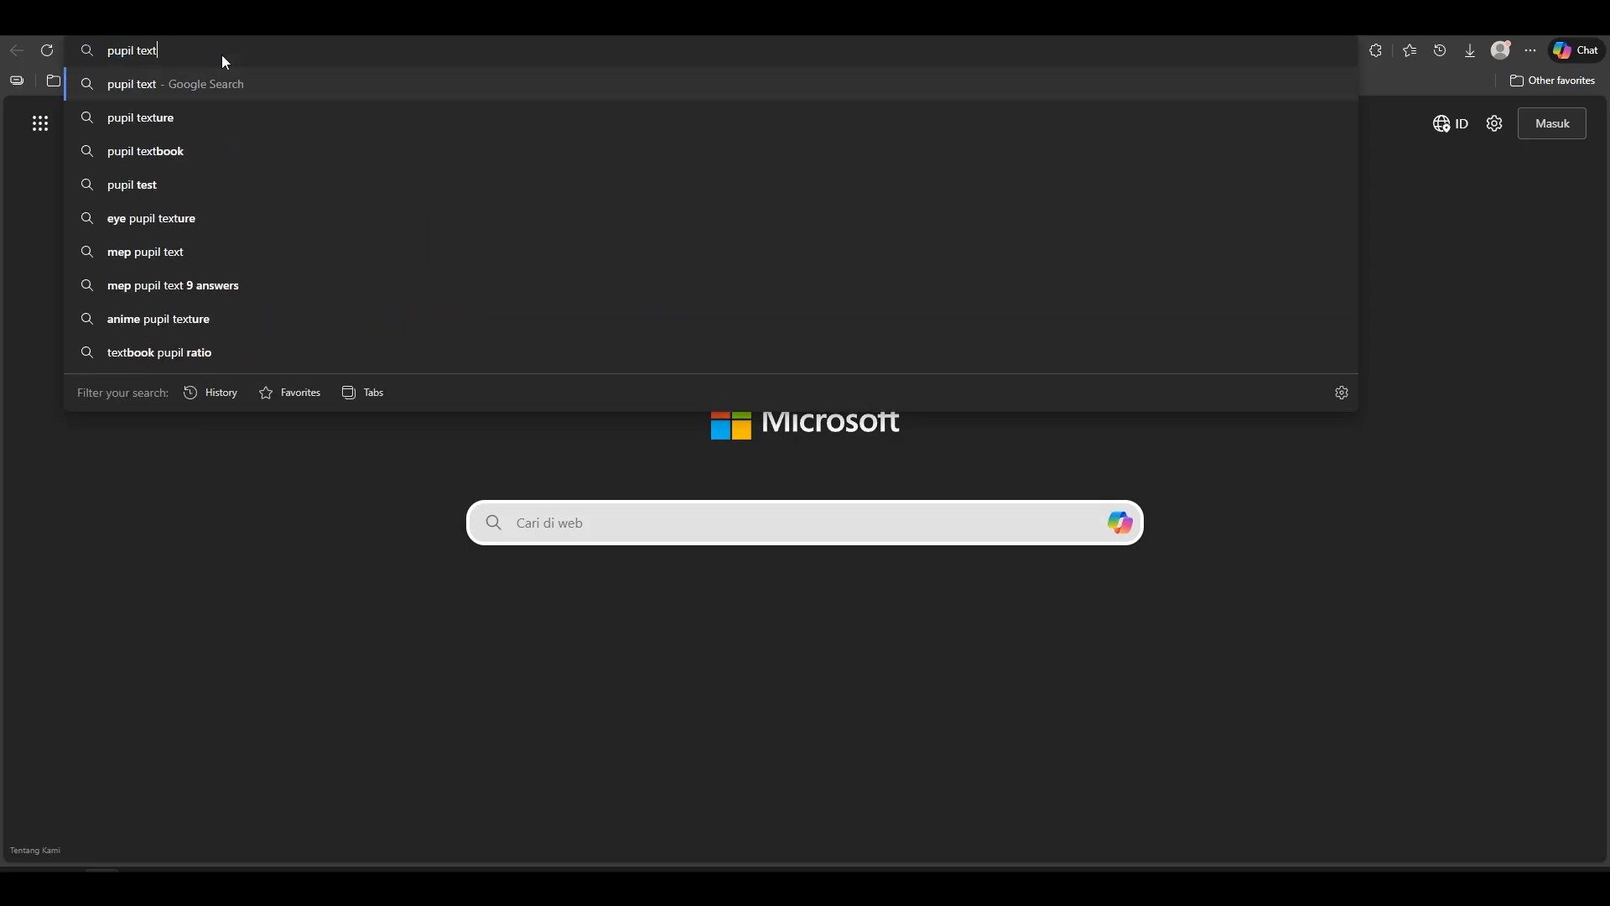
text(ure)
key(Return)
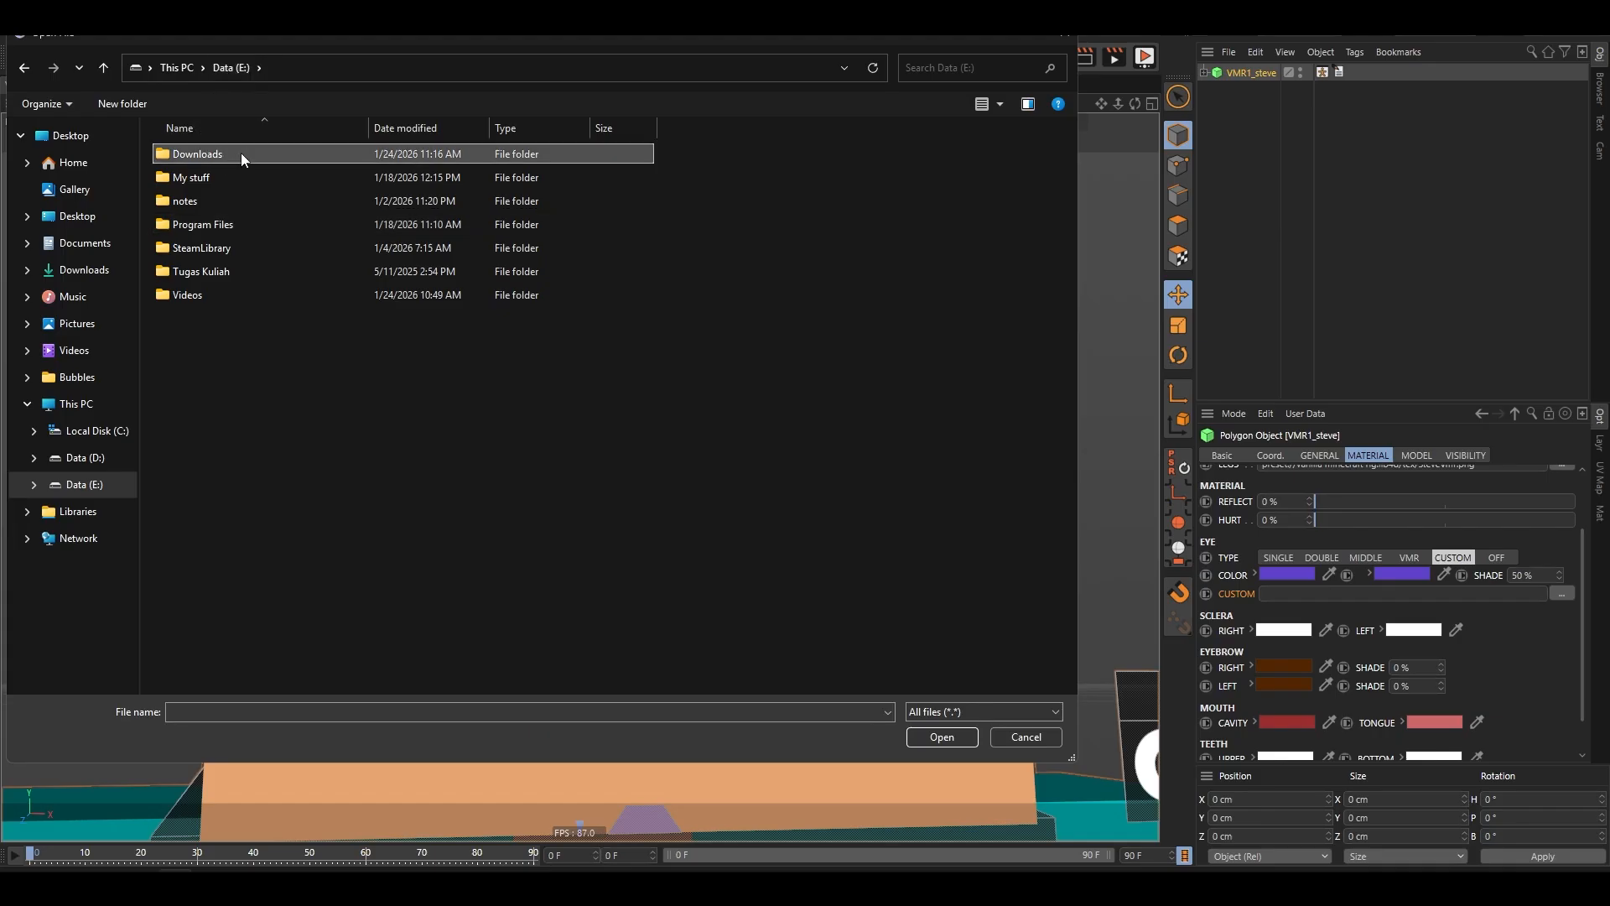
- Load the brown eye texture PNG from E:\Downloads as the custom eye image, and render the view to check the pupils
double_click(240, 153)
double_click(665, 388)
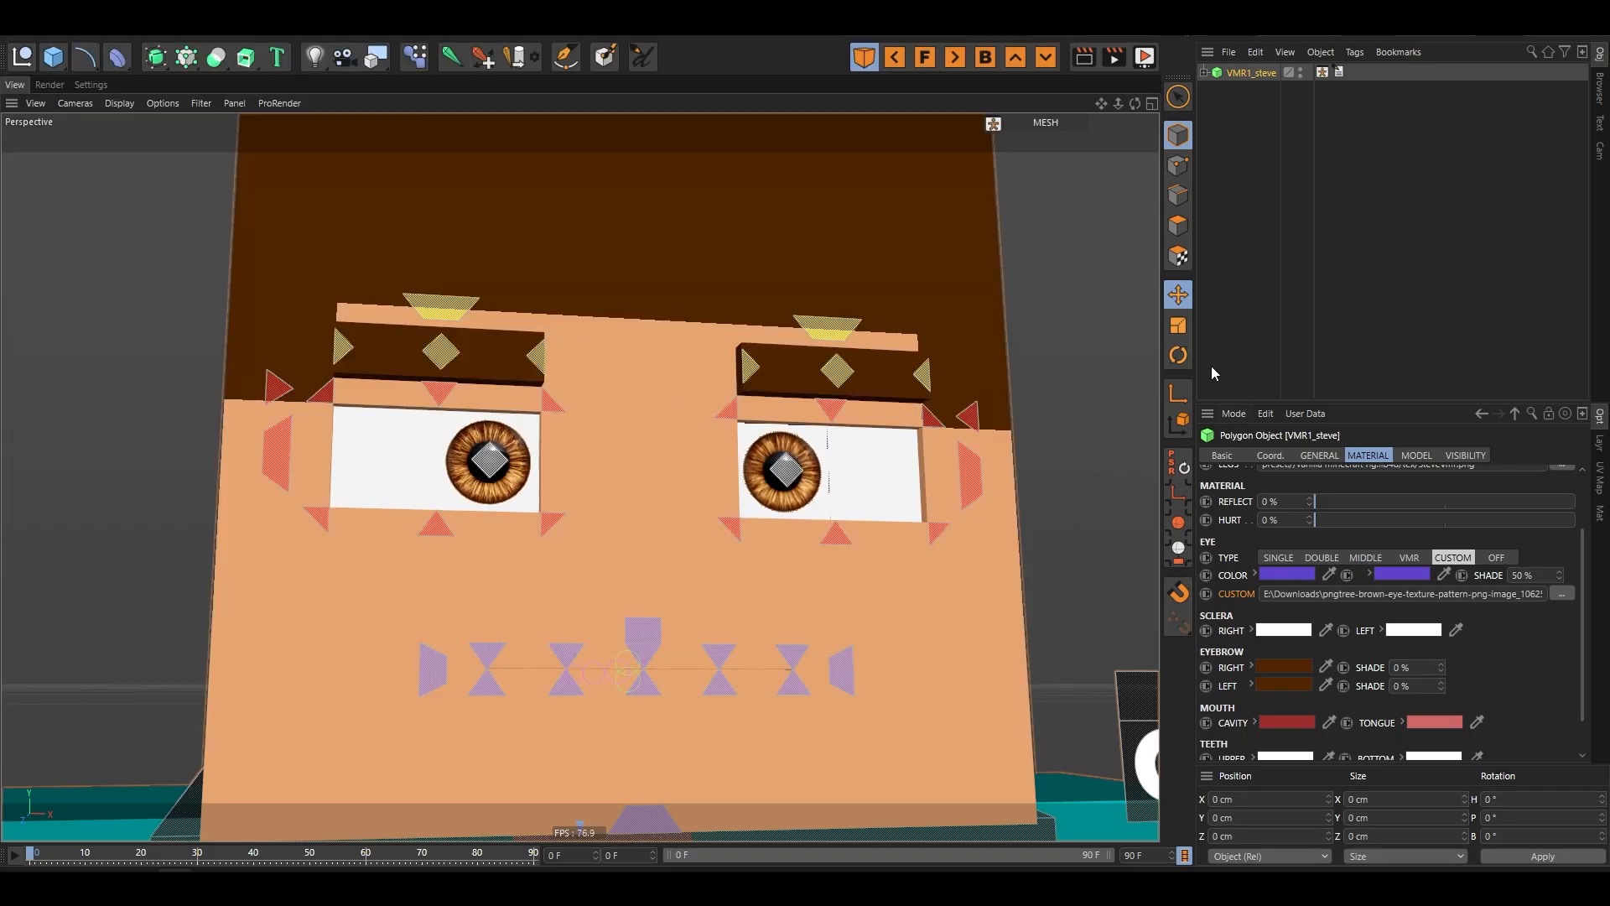
scroll(540, 594, down, 6)
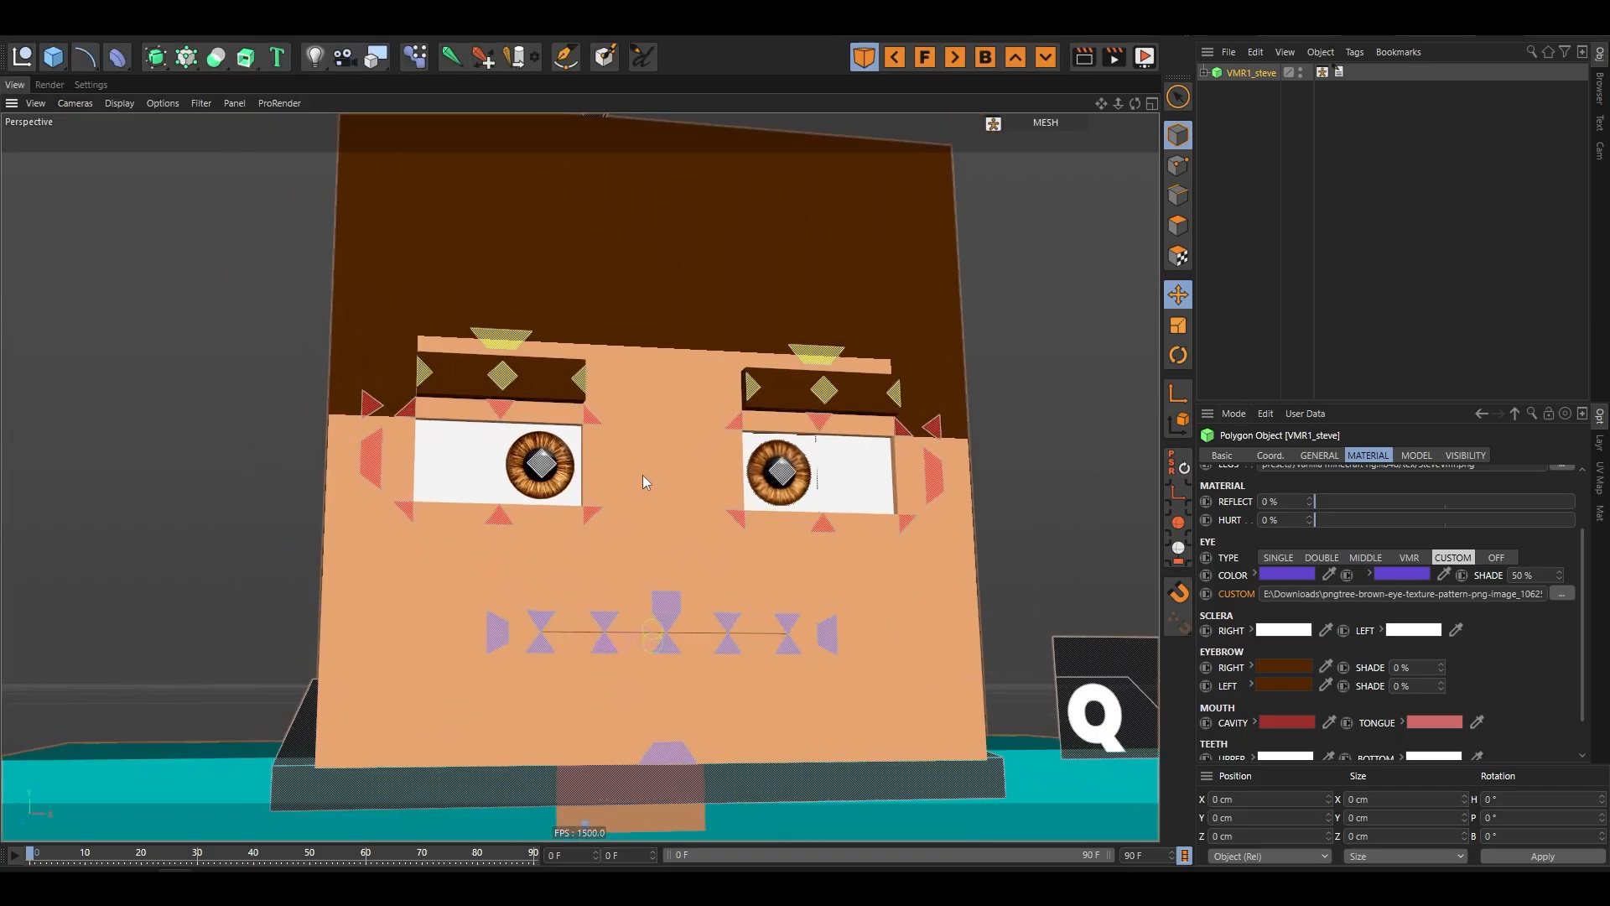
alt+drag(642, 480, 766, 484)
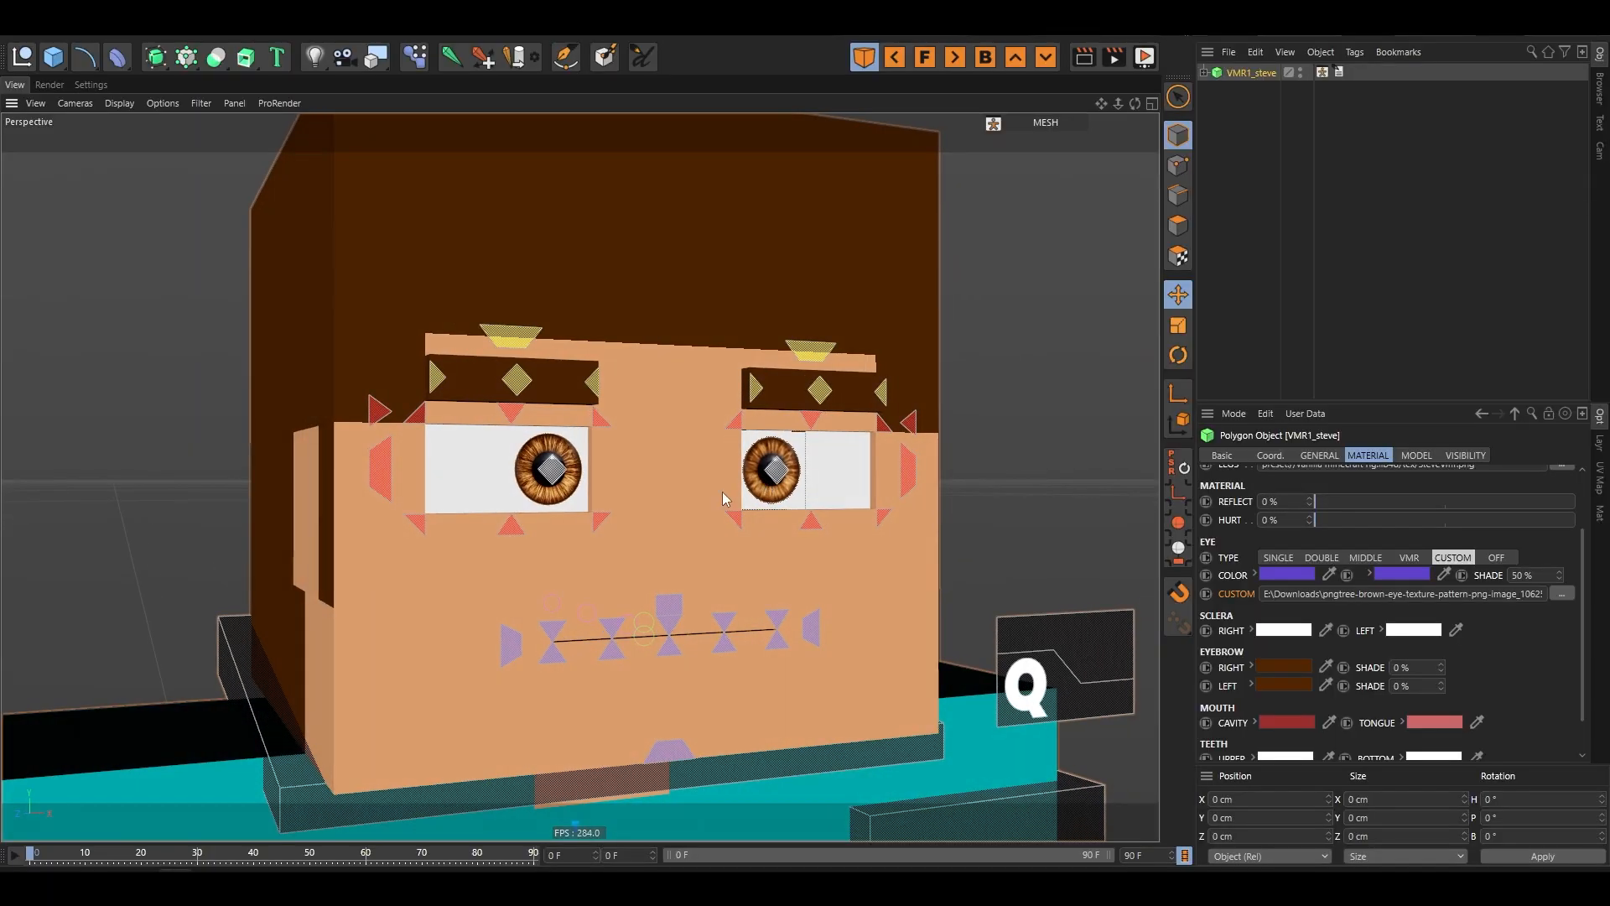
key(ctrl+r)
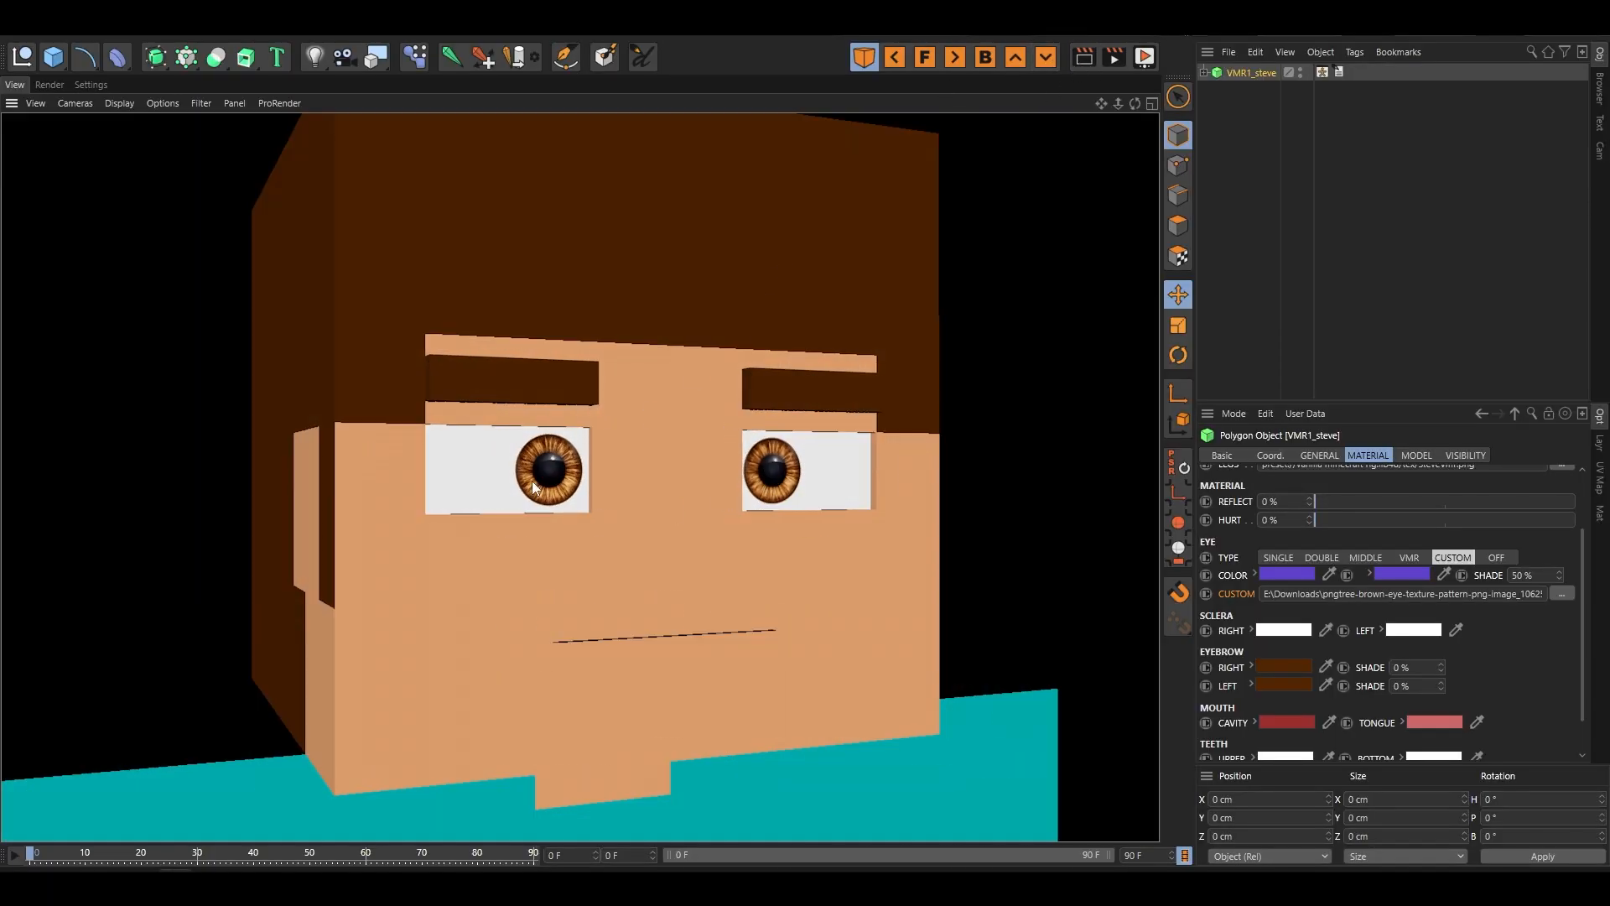
scroll(697, 471, down, 2)
scroll(735, 485, up, 2)
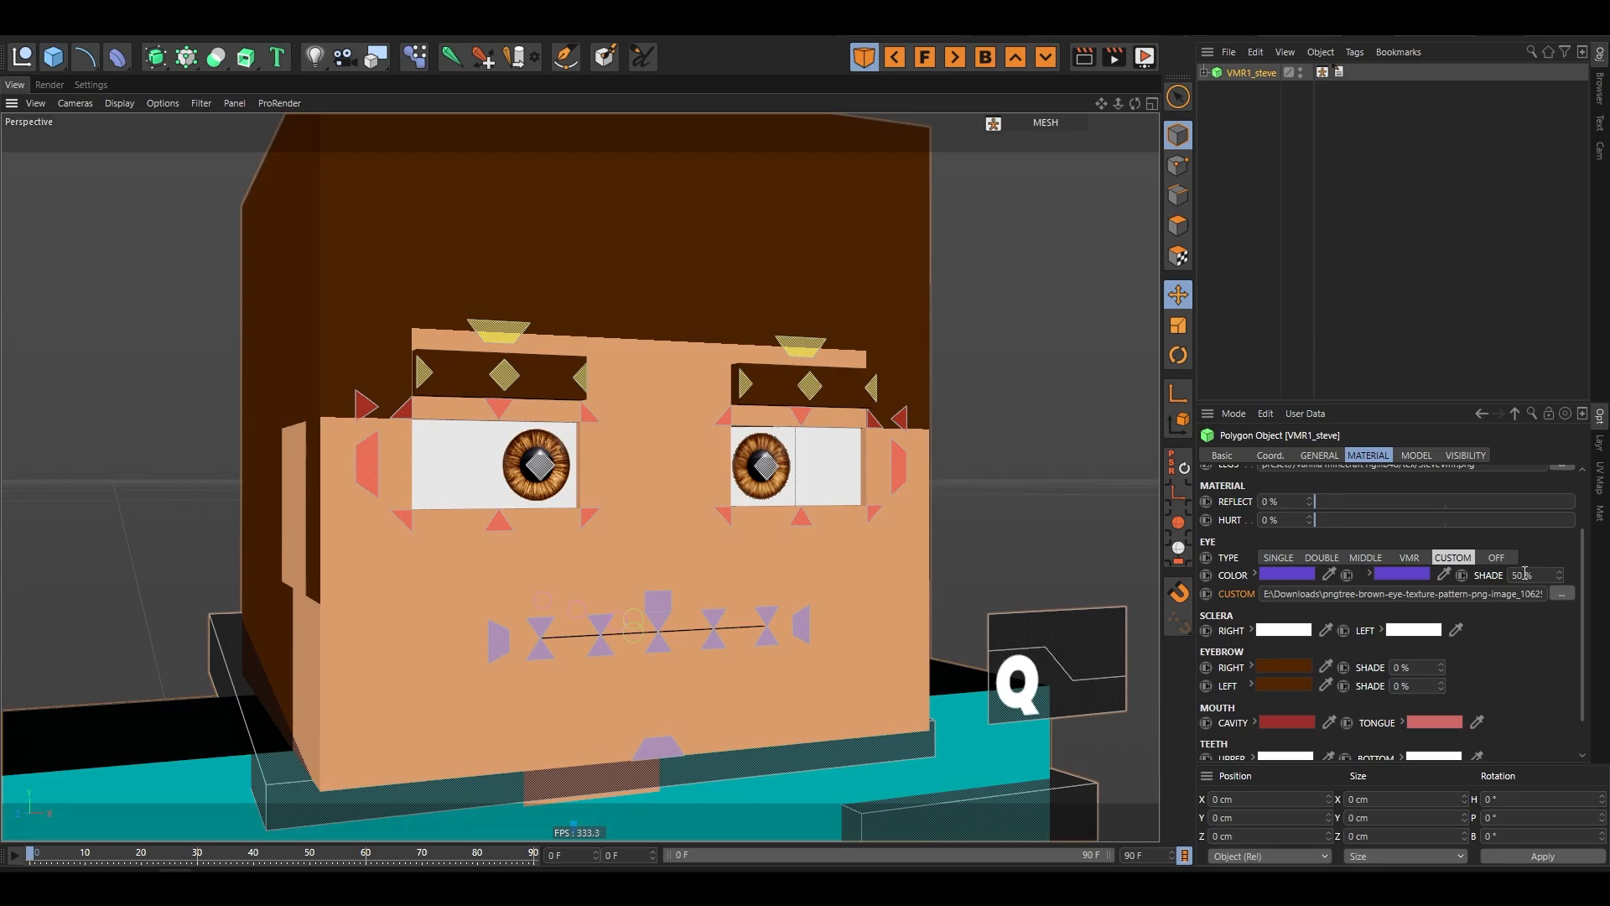
- Cycle the Eye Type through SINGLE, OFF, DOUBLE and MIDDLE, ending on CUSTOM
click(1296, 557)
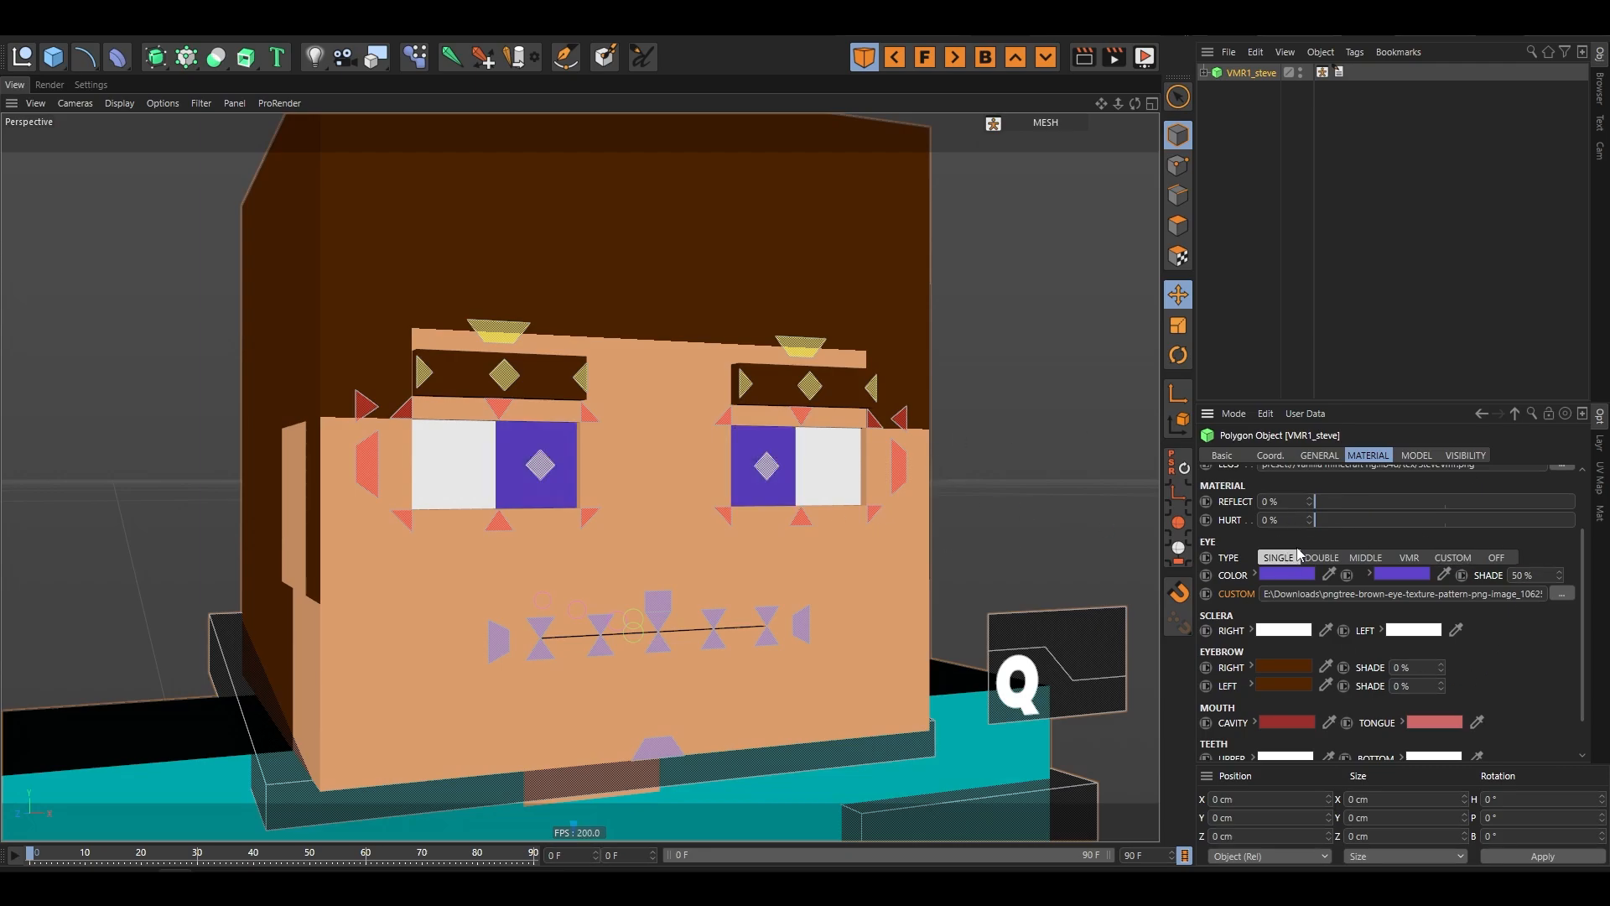
click(1497, 557)
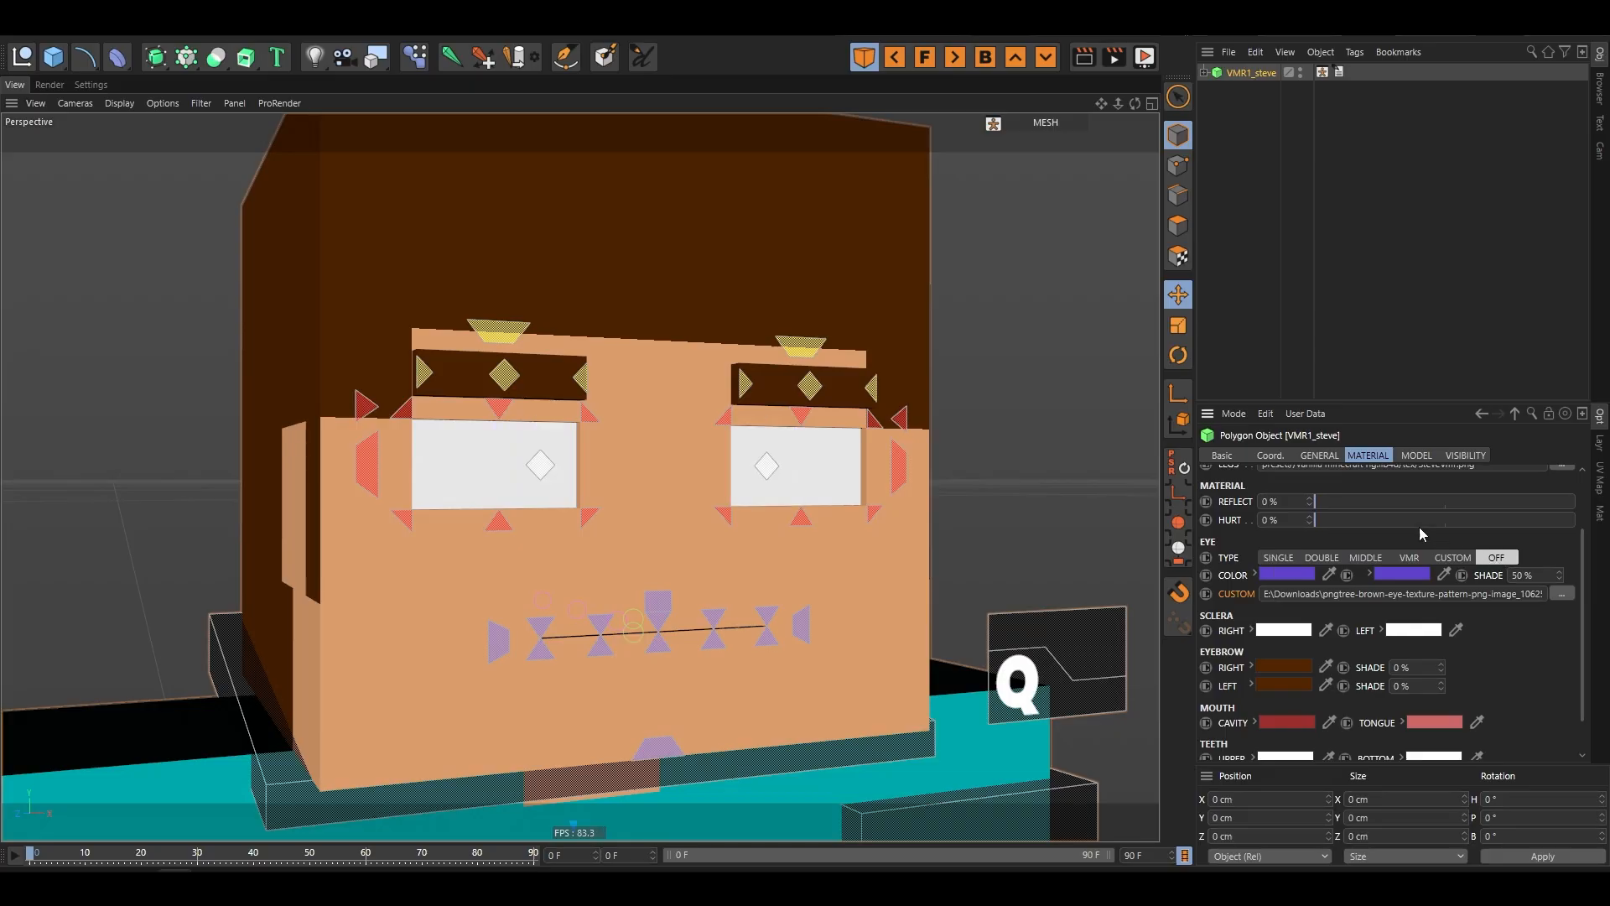
click(1293, 557)
click(1317, 558)
click(1365, 557)
click(1452, 558)
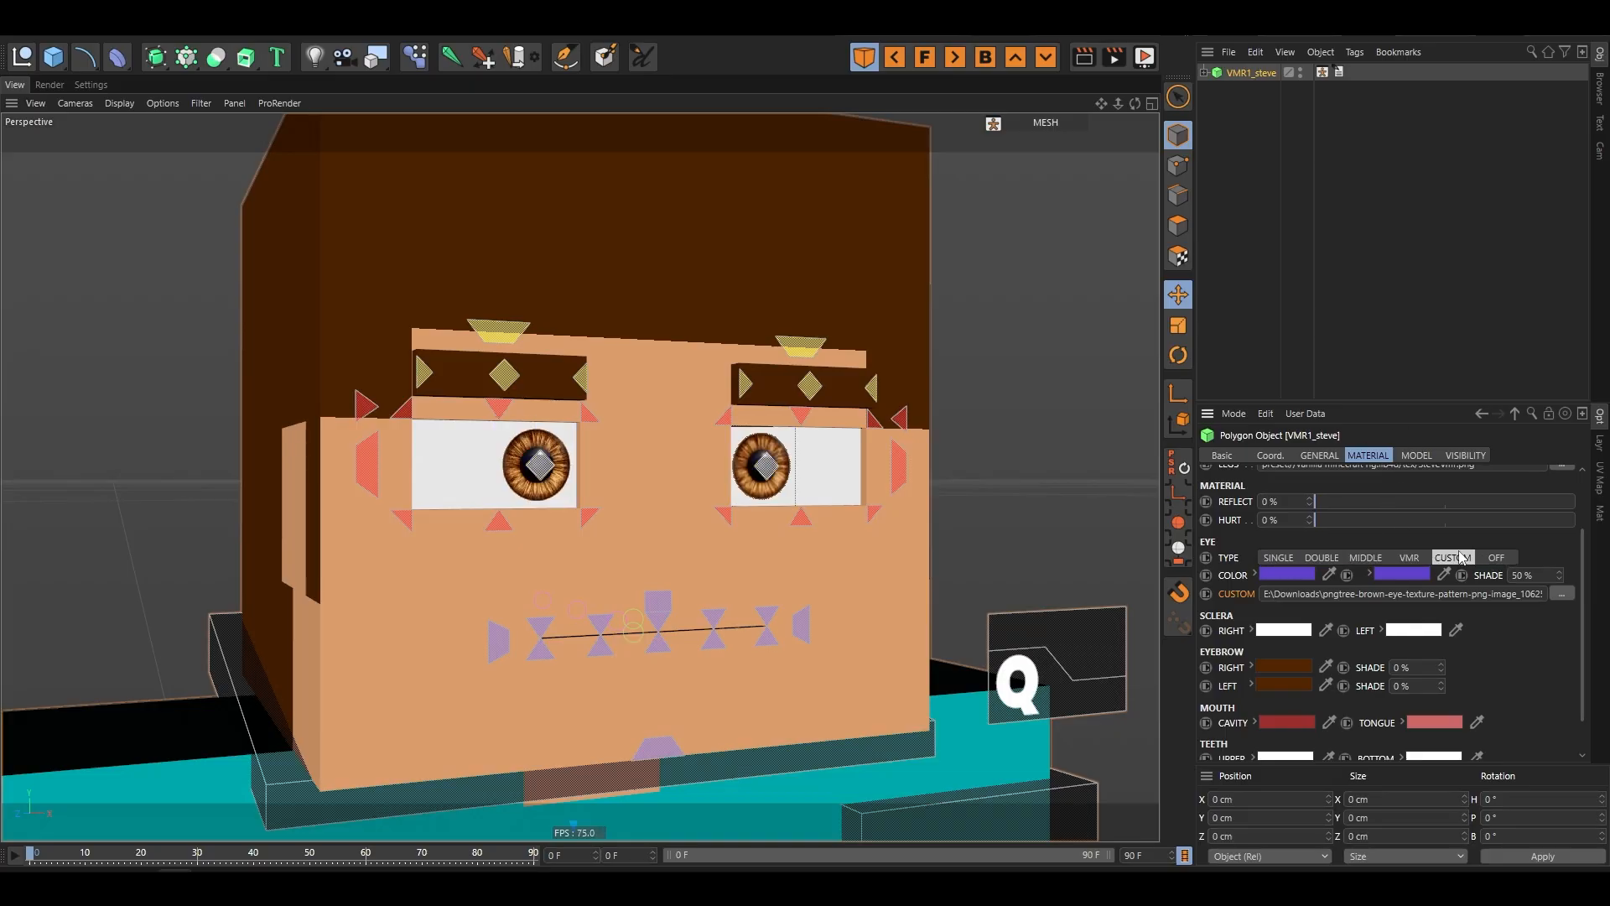
- Set the Eye Type to VMR, check the pupils from another angle, and raise the eye shade to 100%
click(1408, 557)
click(1309, 559)
click(1408, 559)
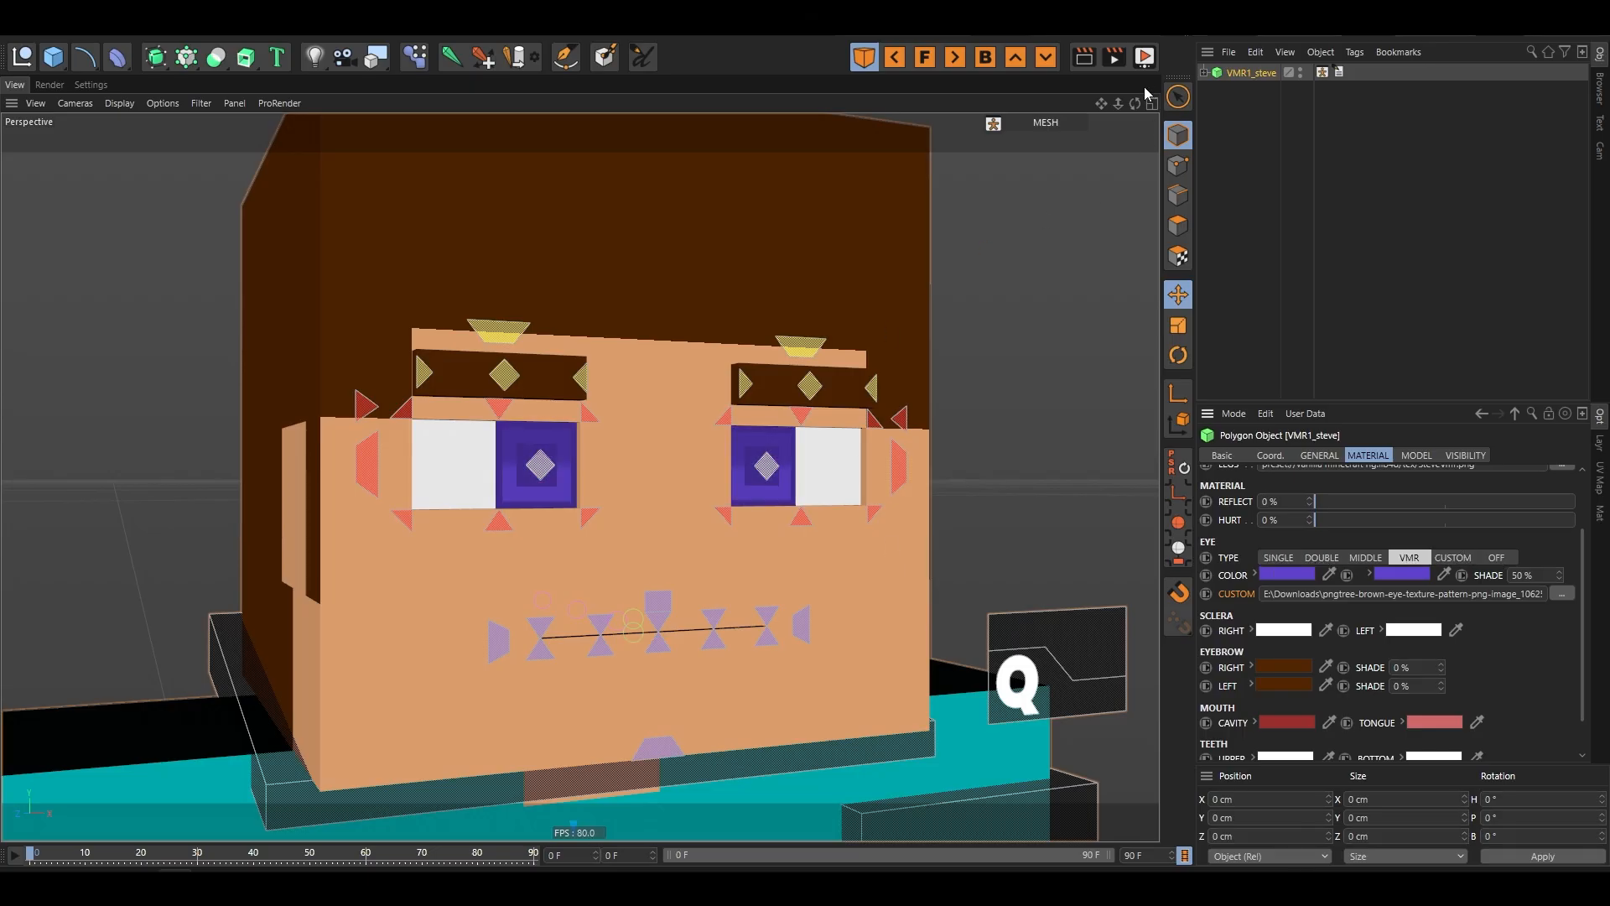
drag(1134, 103, 1065, 106)
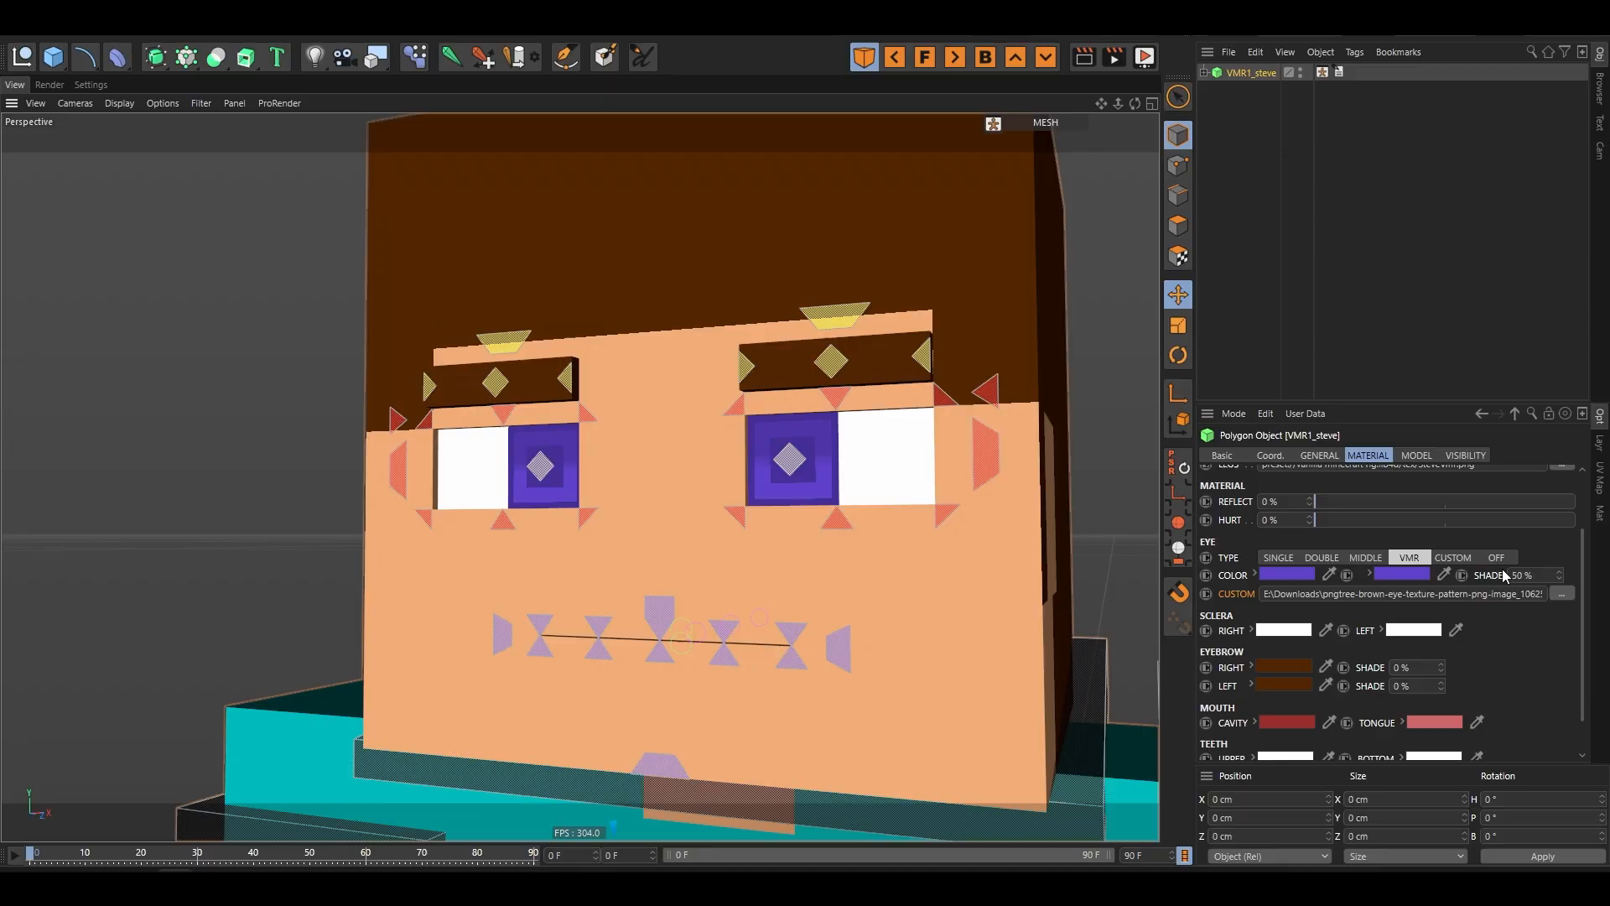
drag(1562, 579, 1562, 536)
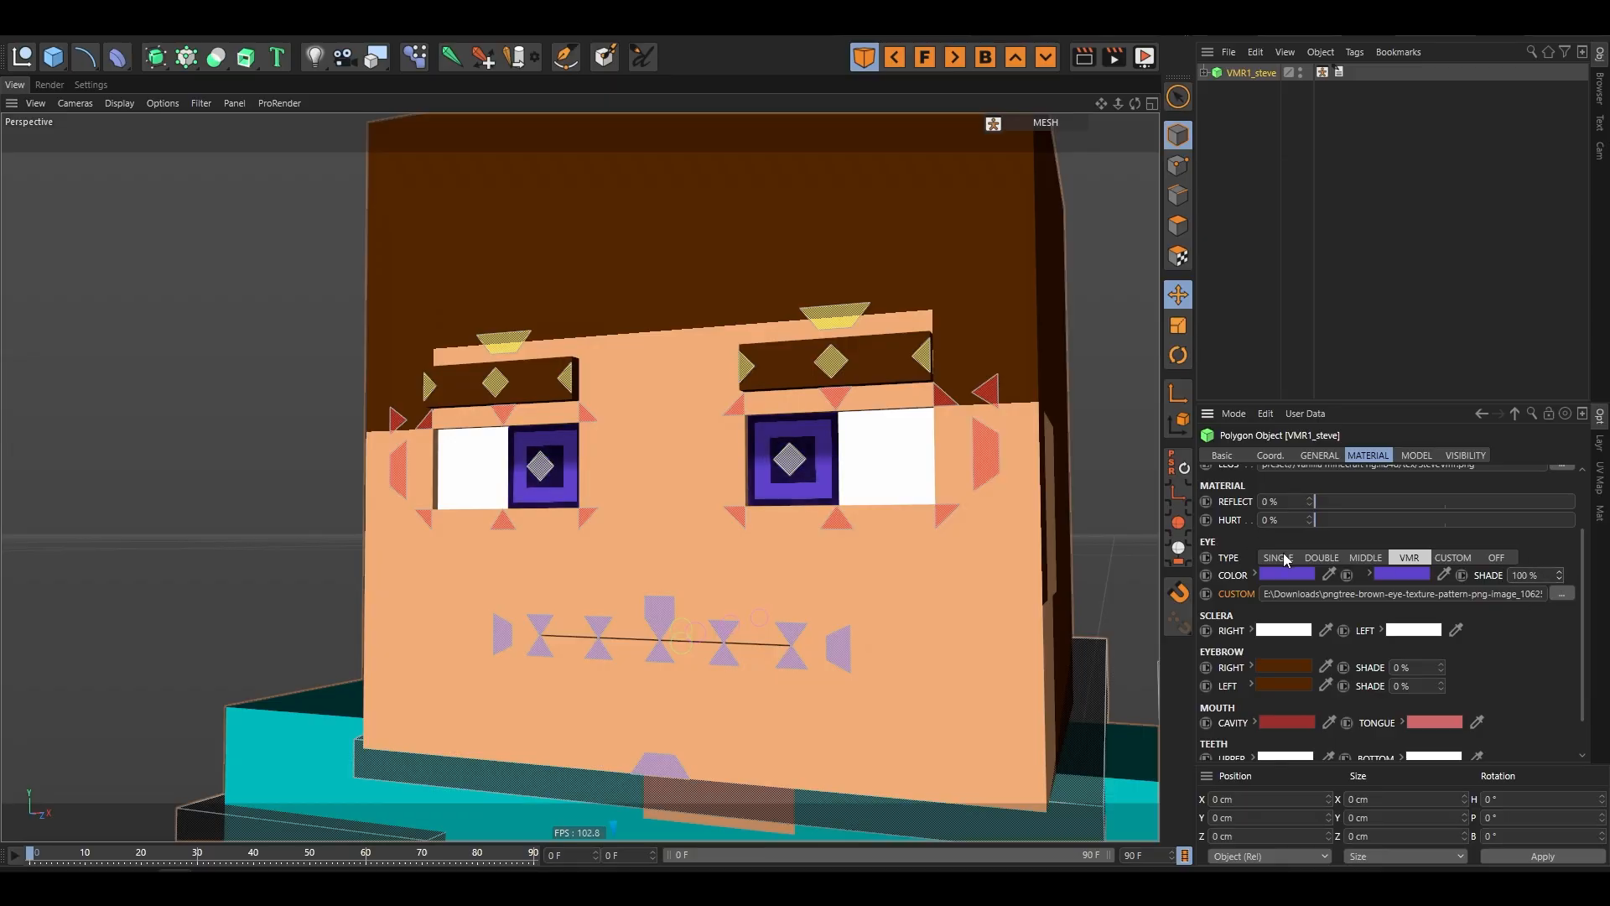
- Set the Eye Type to MIDDLE and adjust the eye shade to 77%
click(1324, 557)
drag(1560, 576, 1387, 566)
click(1382, 560)
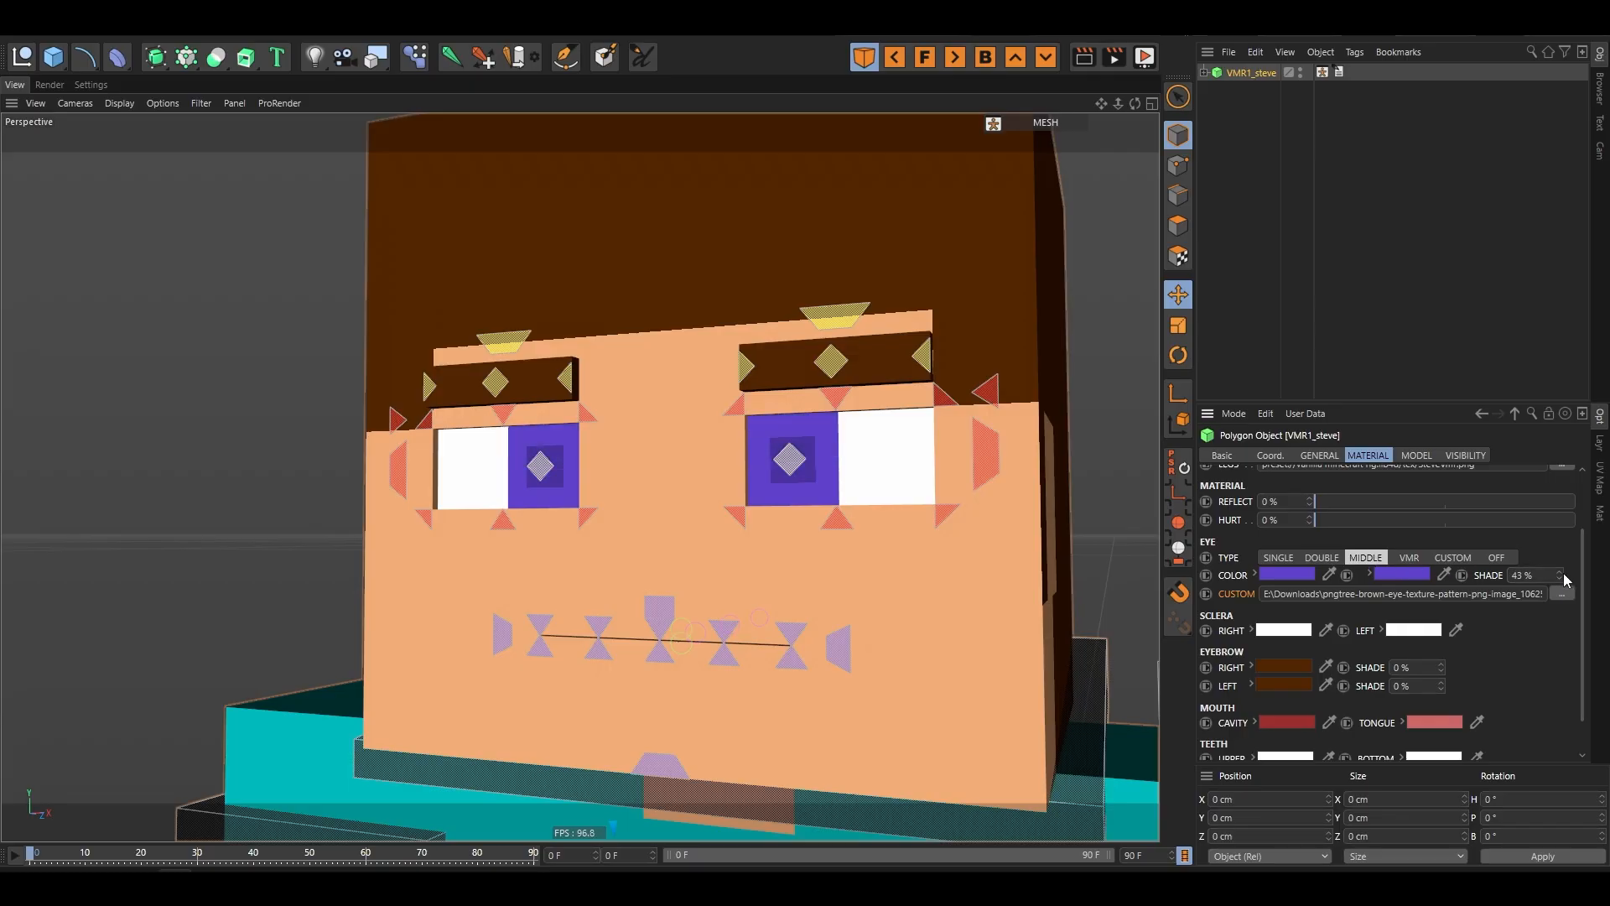
mouse_move(1561, 575)
mouse_down()
mouse_move(1562, 540)
mouse_move(1562, 553)
mouse_up()
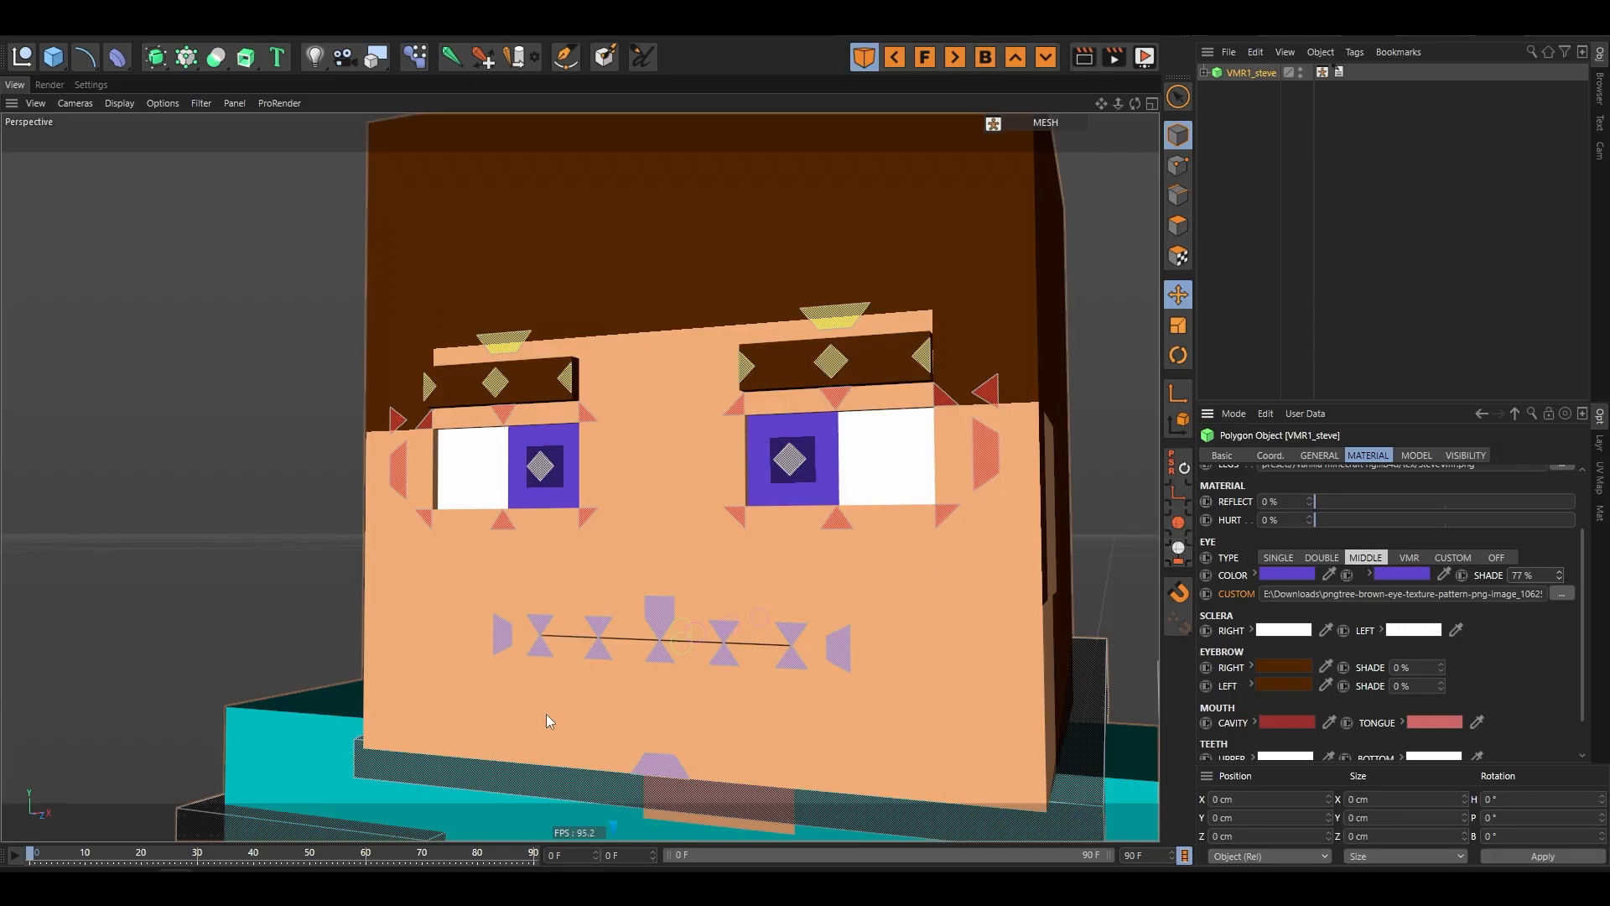
- Try a red color on the right sclera, check it from the front, and undo it
alt+drag(684, 572, 1006, 506)
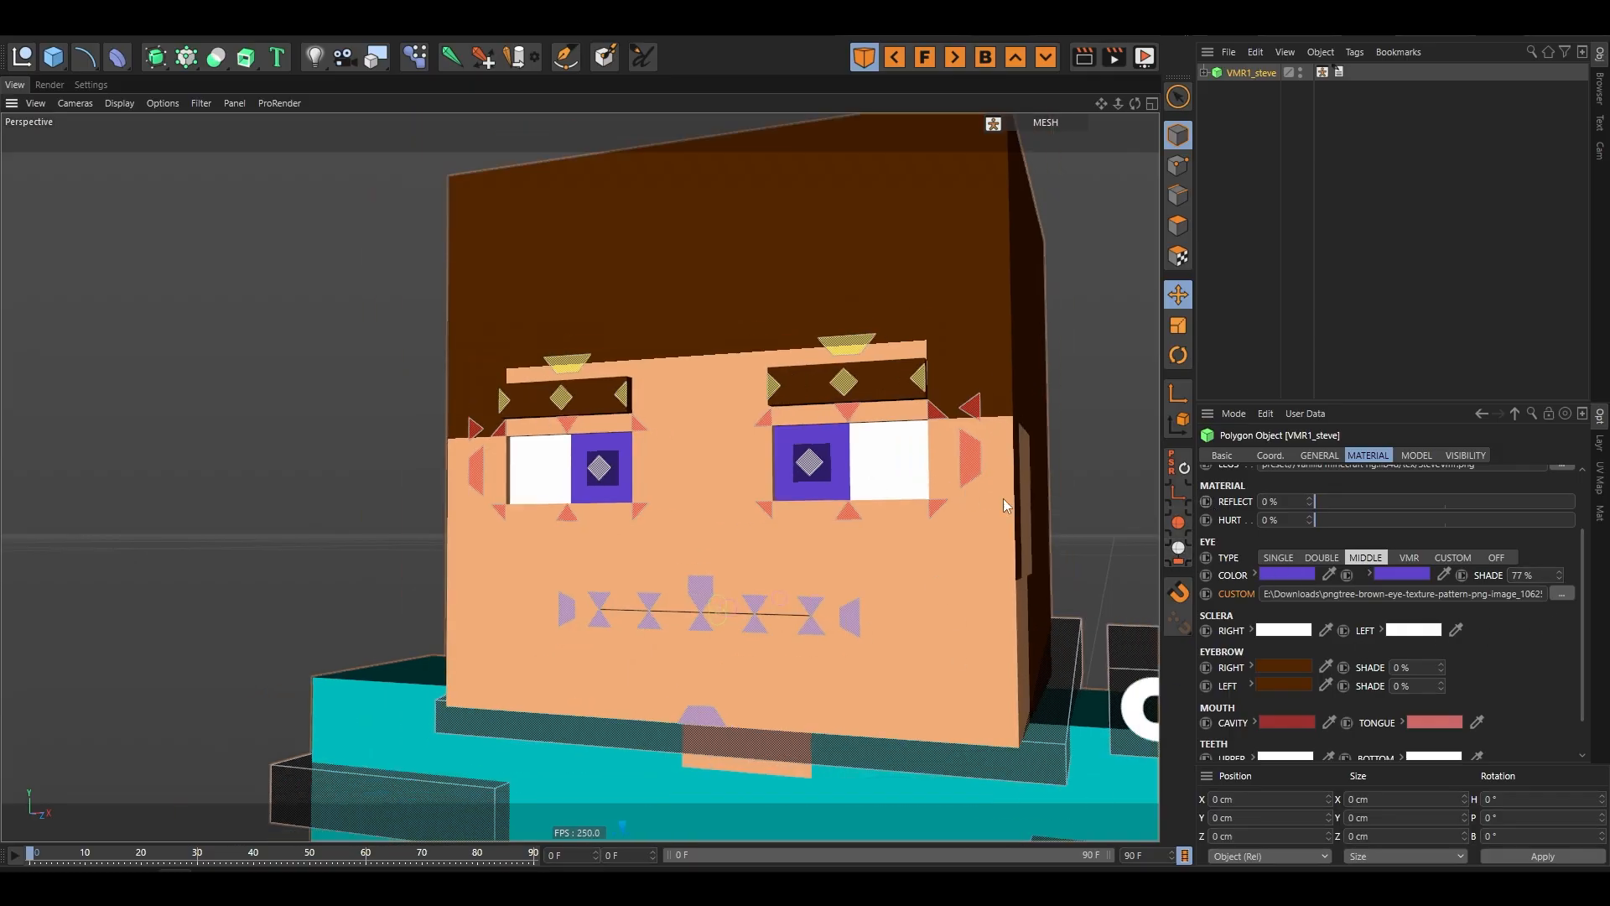
click(1280, 631)
drag(1344, 644, 1443, 645)
click(1261, 697)
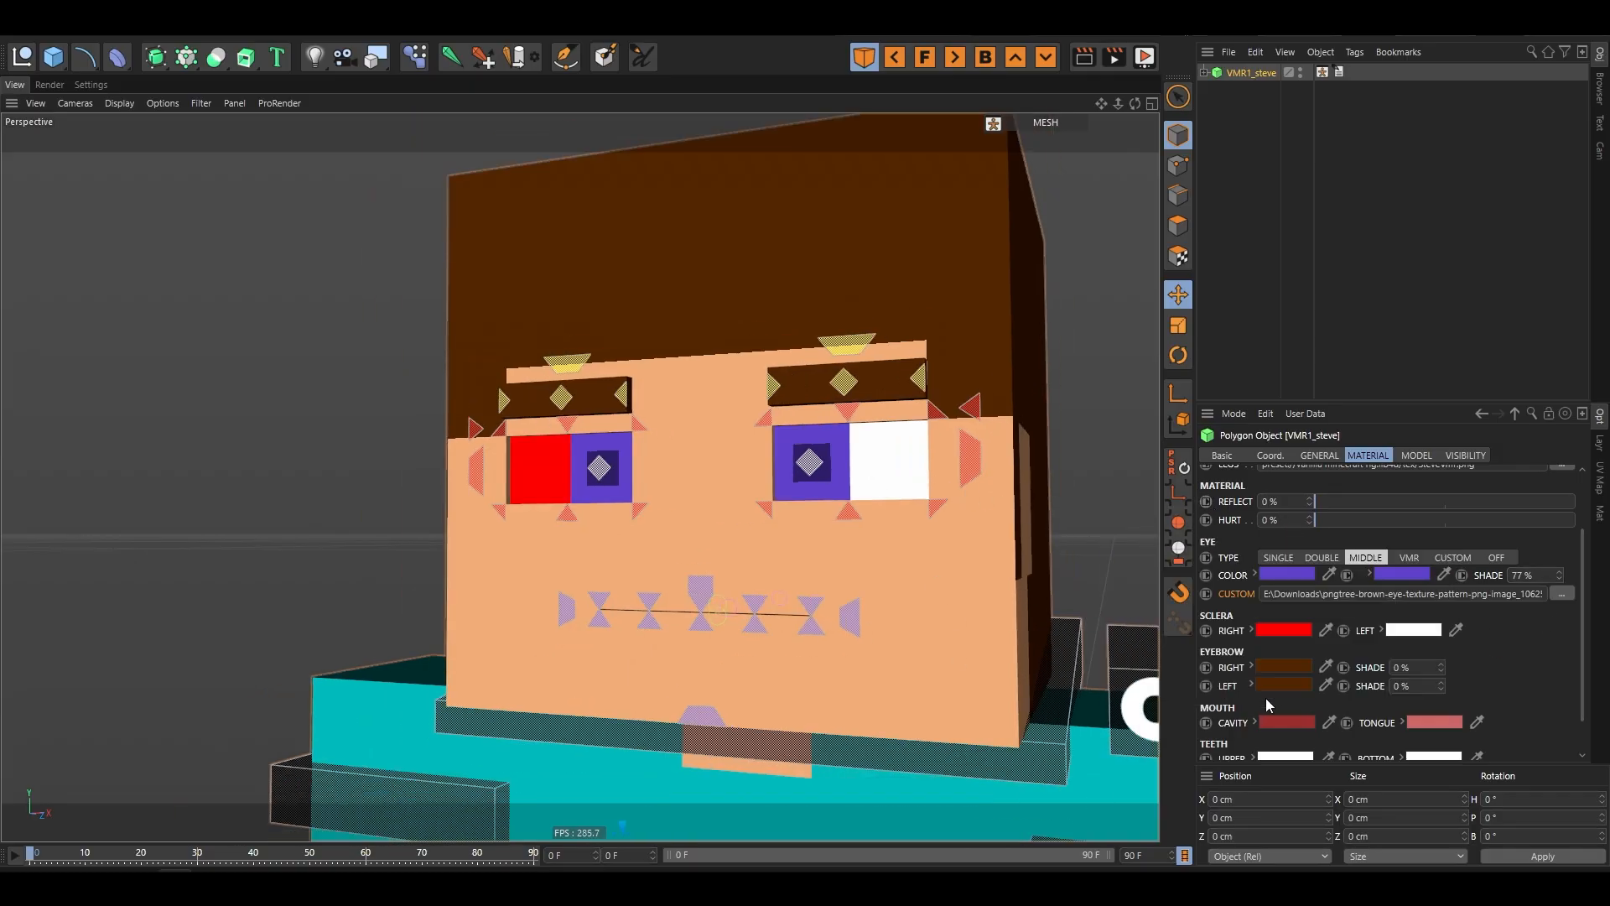
drag(1134, 104, 1200, 130)
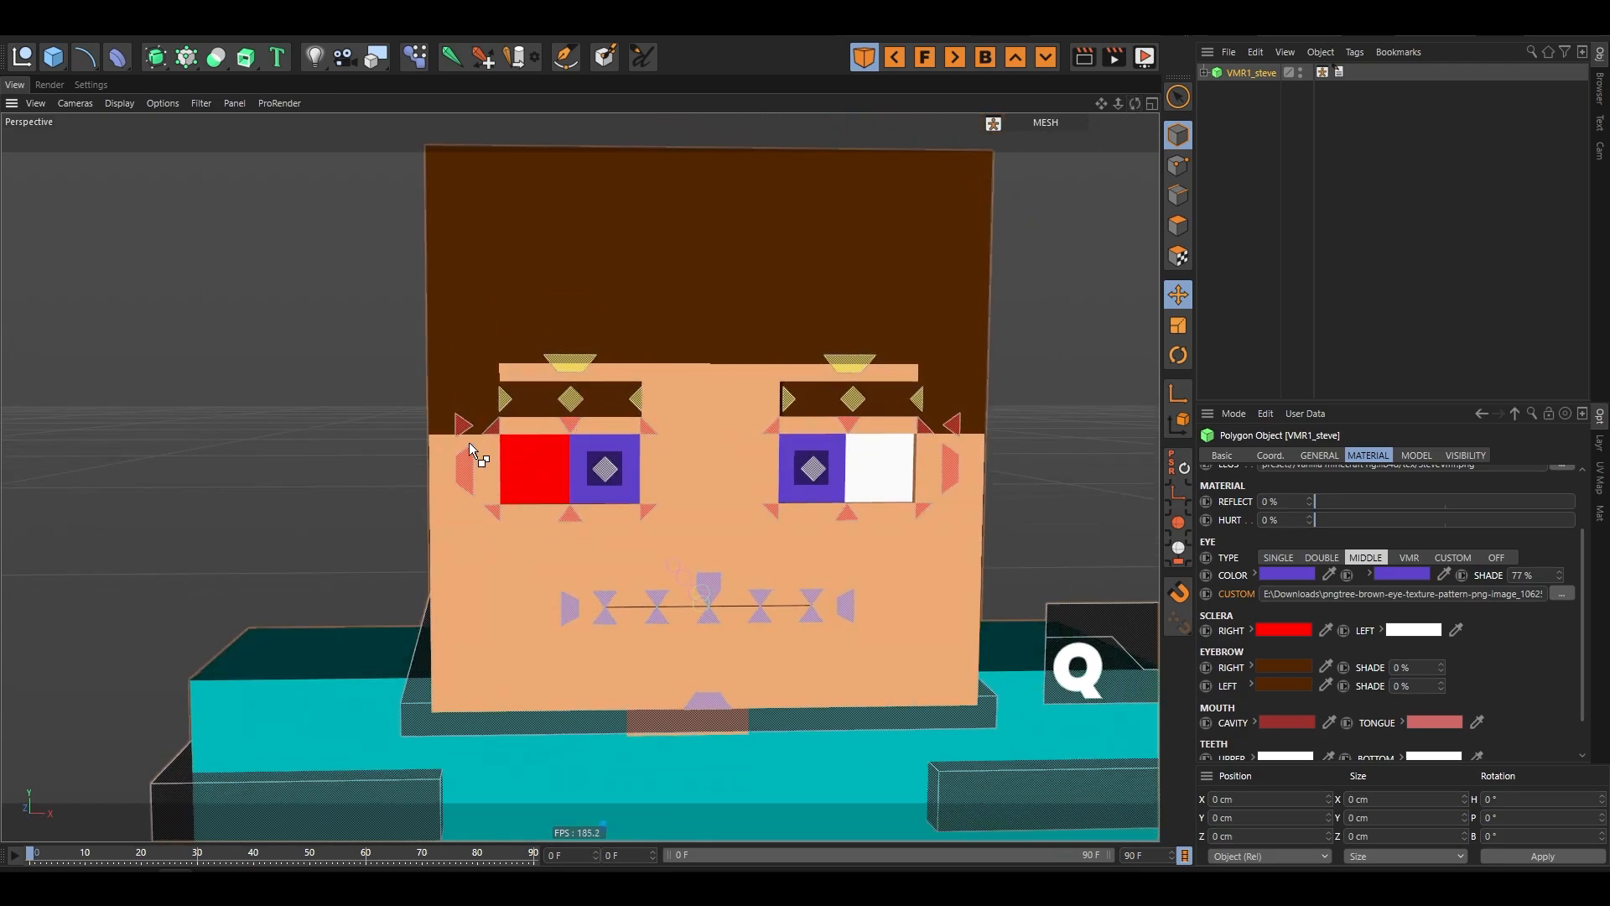
key(ctrl+z)
- Try a dark purple color on the right eyebrow and undo it
click(1283, 668)
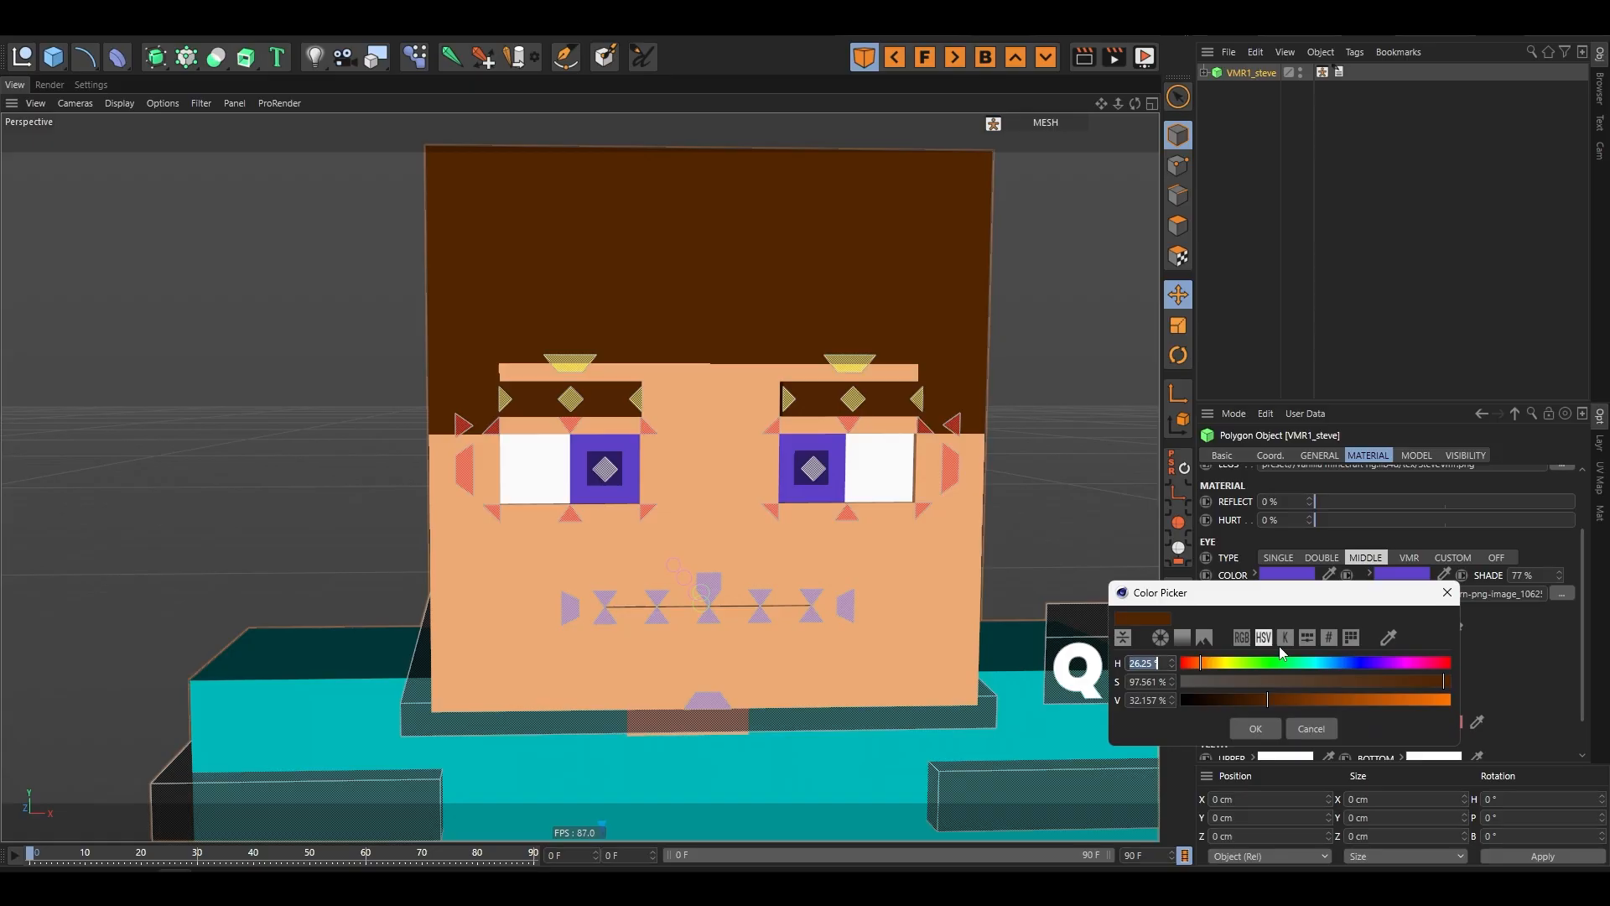
drag(1308, 663, 1388, 662)
click(1255, 728)
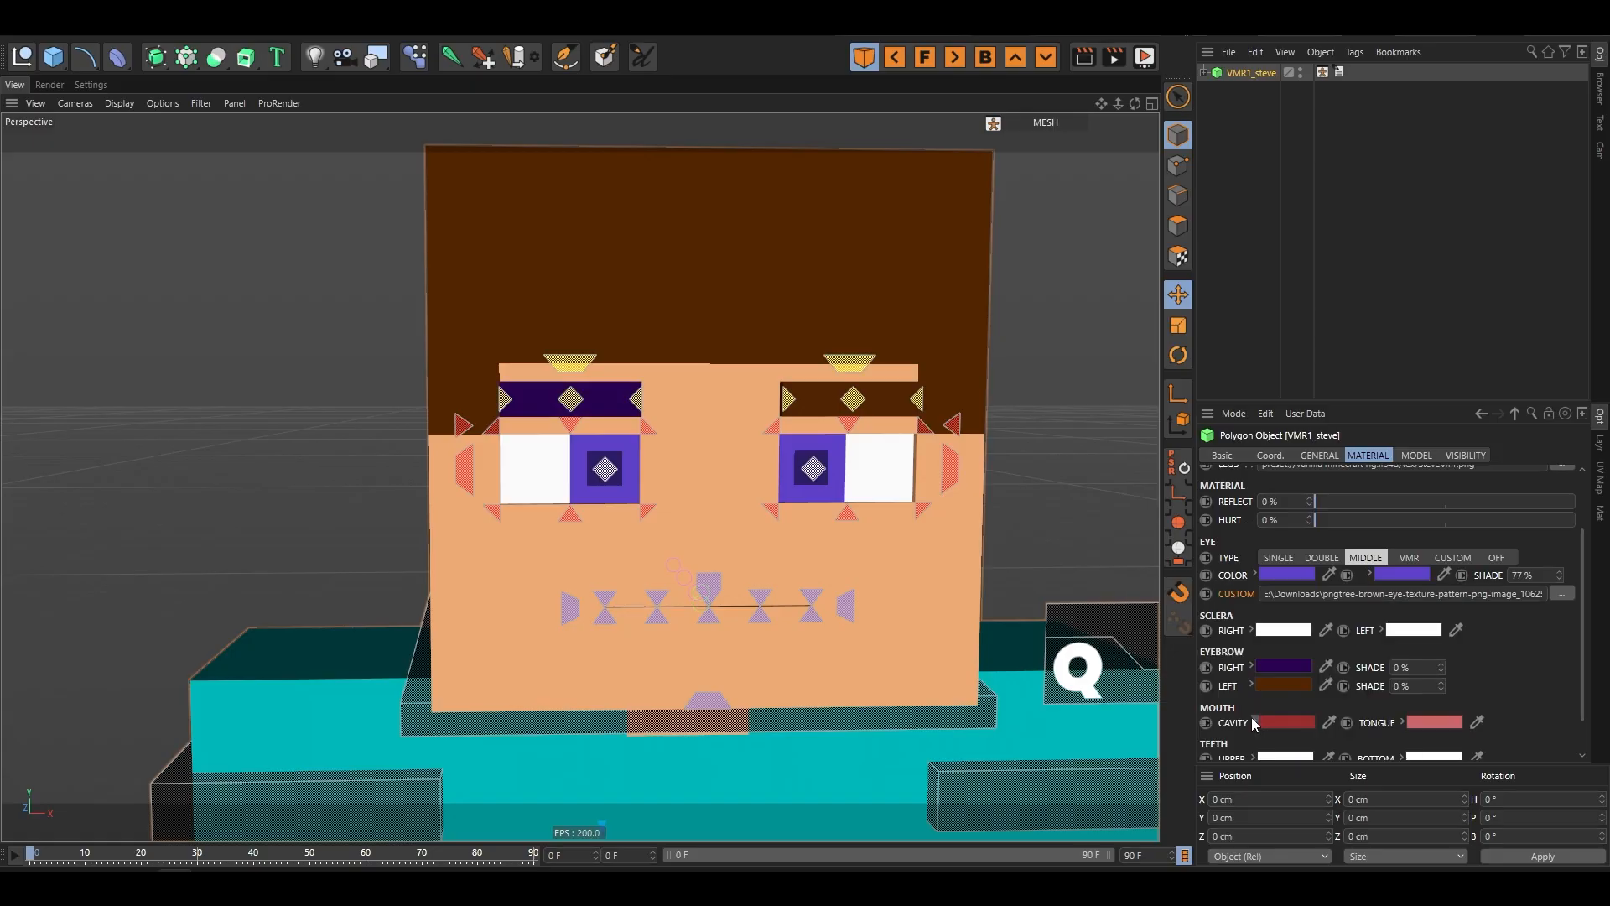
key(ctrl+z)
- Set the right eyebrow shade to 61% and the left to 73%, then render the view to check the gradient
scroll(628, 506, up, 3)
alt+drag(629, 506, 702, 464)
click(1426, 667)
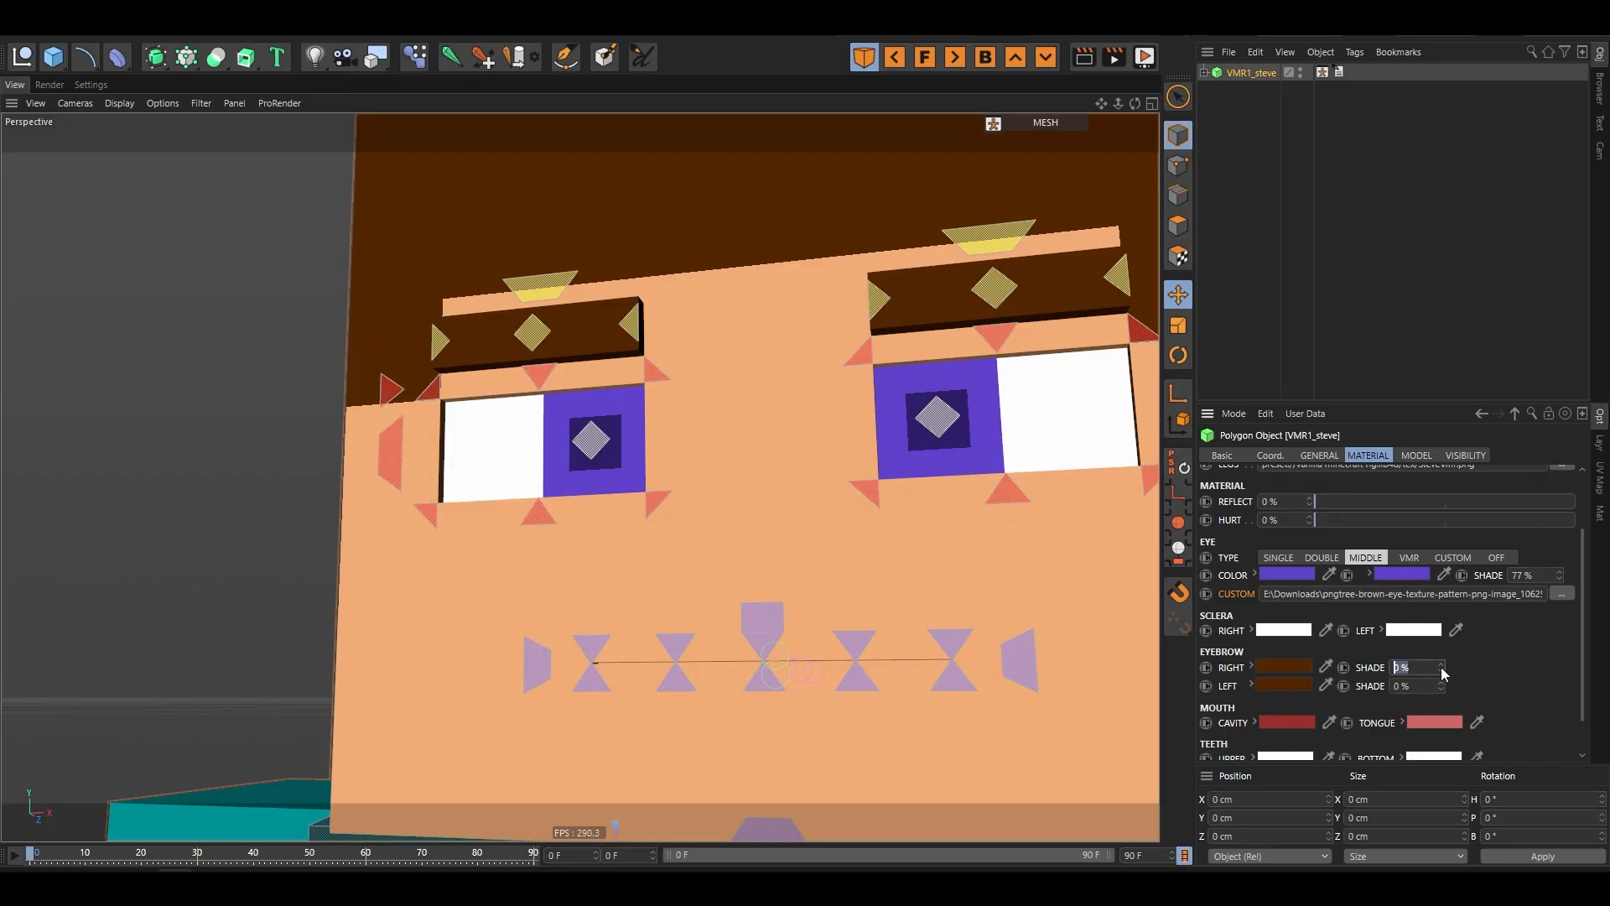
text(76)
key(Return)
scroll(1440, 689, down, 1)
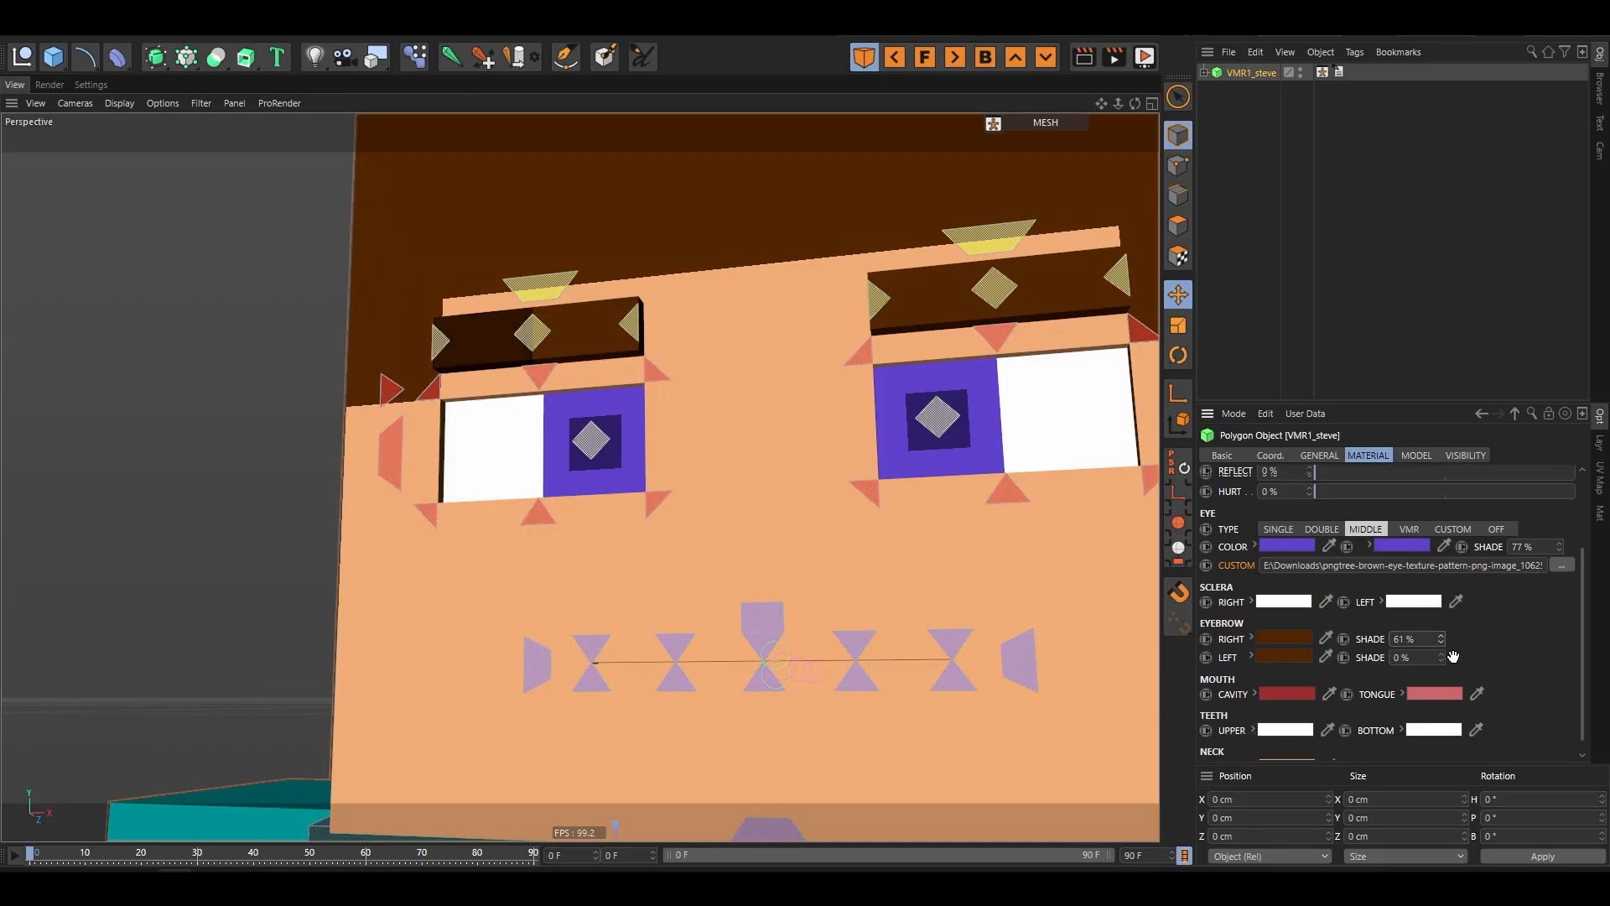
drag(1441, 653, 1442, 601)
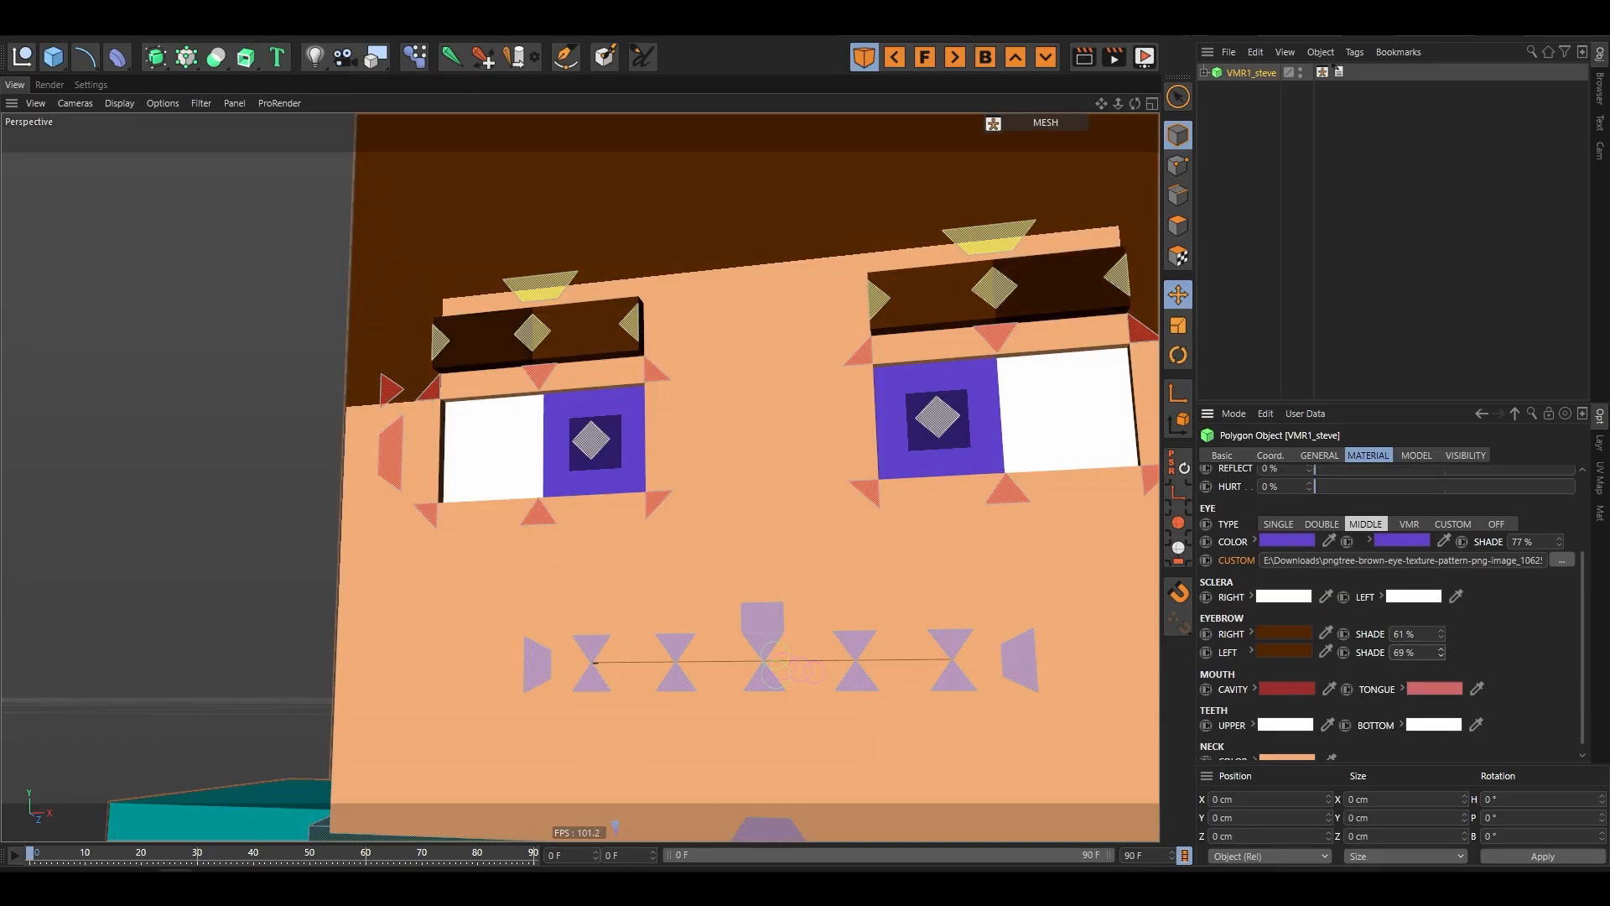
scroll(536, 642, down, 4)
scroll(930, 386, up, 2)
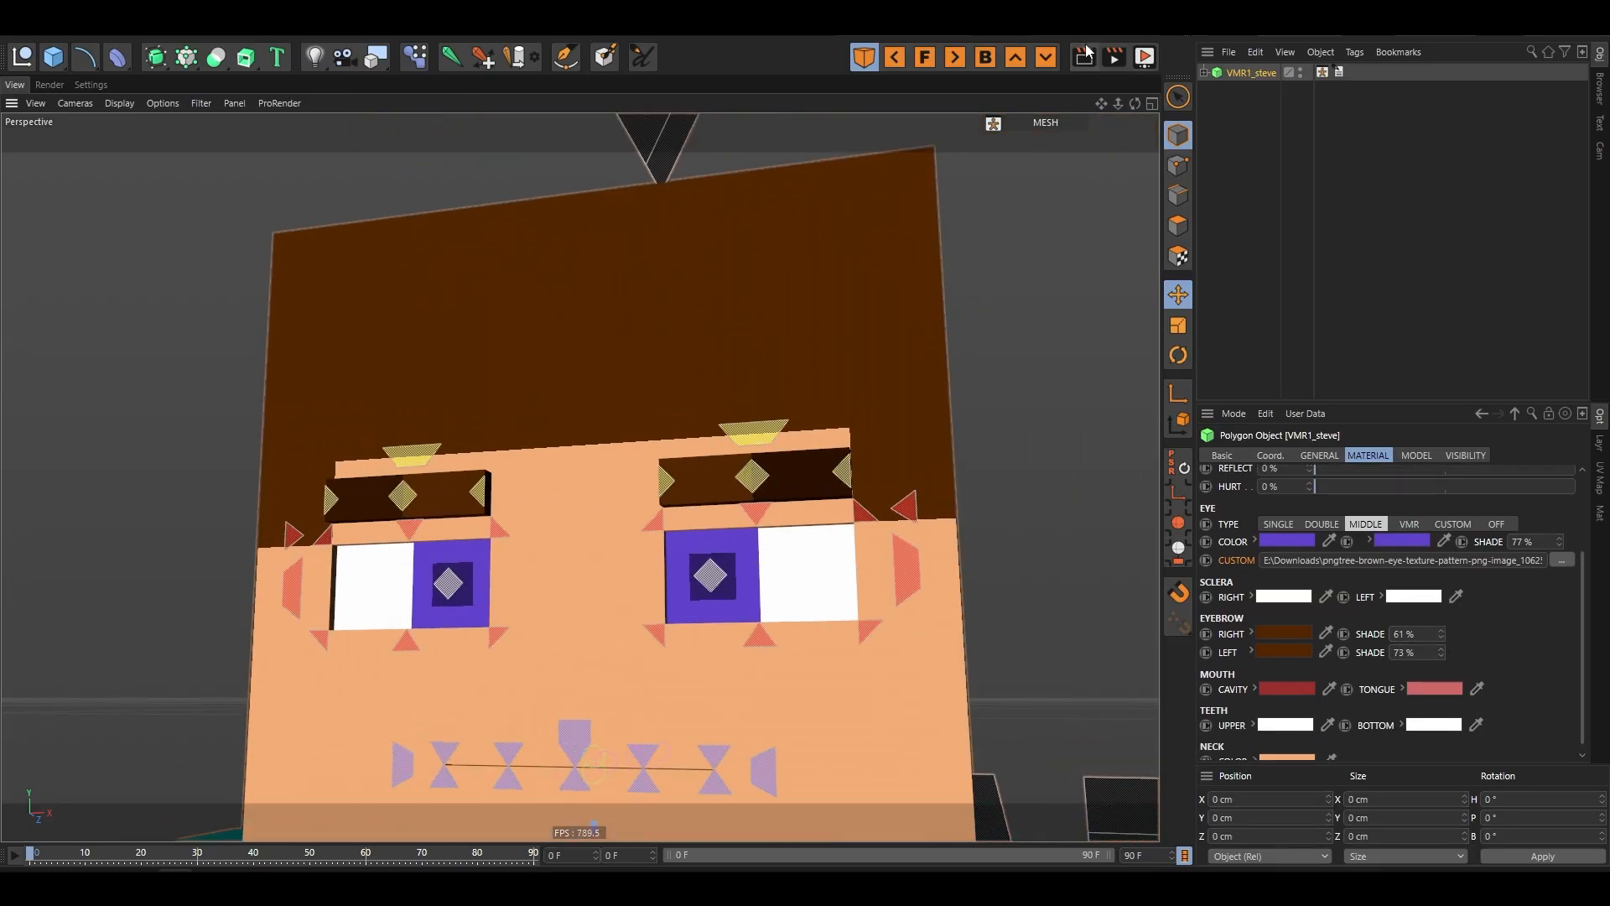
key(ctrl+r)
- Undo the left eyebrow shade change and set the right eyebrow shade to 0%
key(ctrl+z)
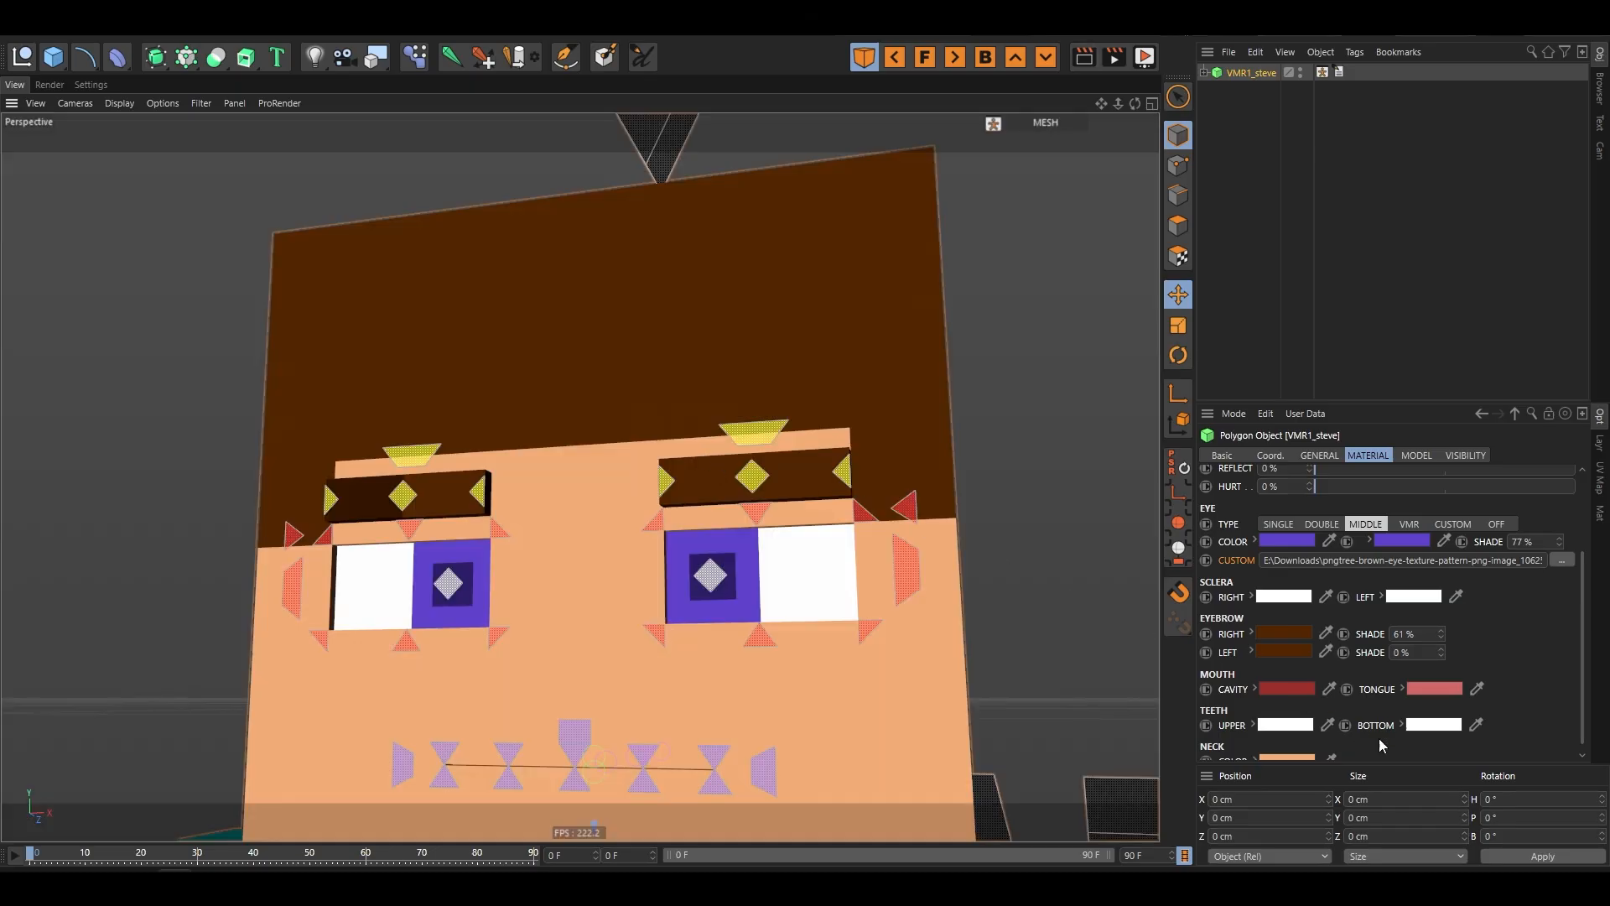
double_click(1410, 635)
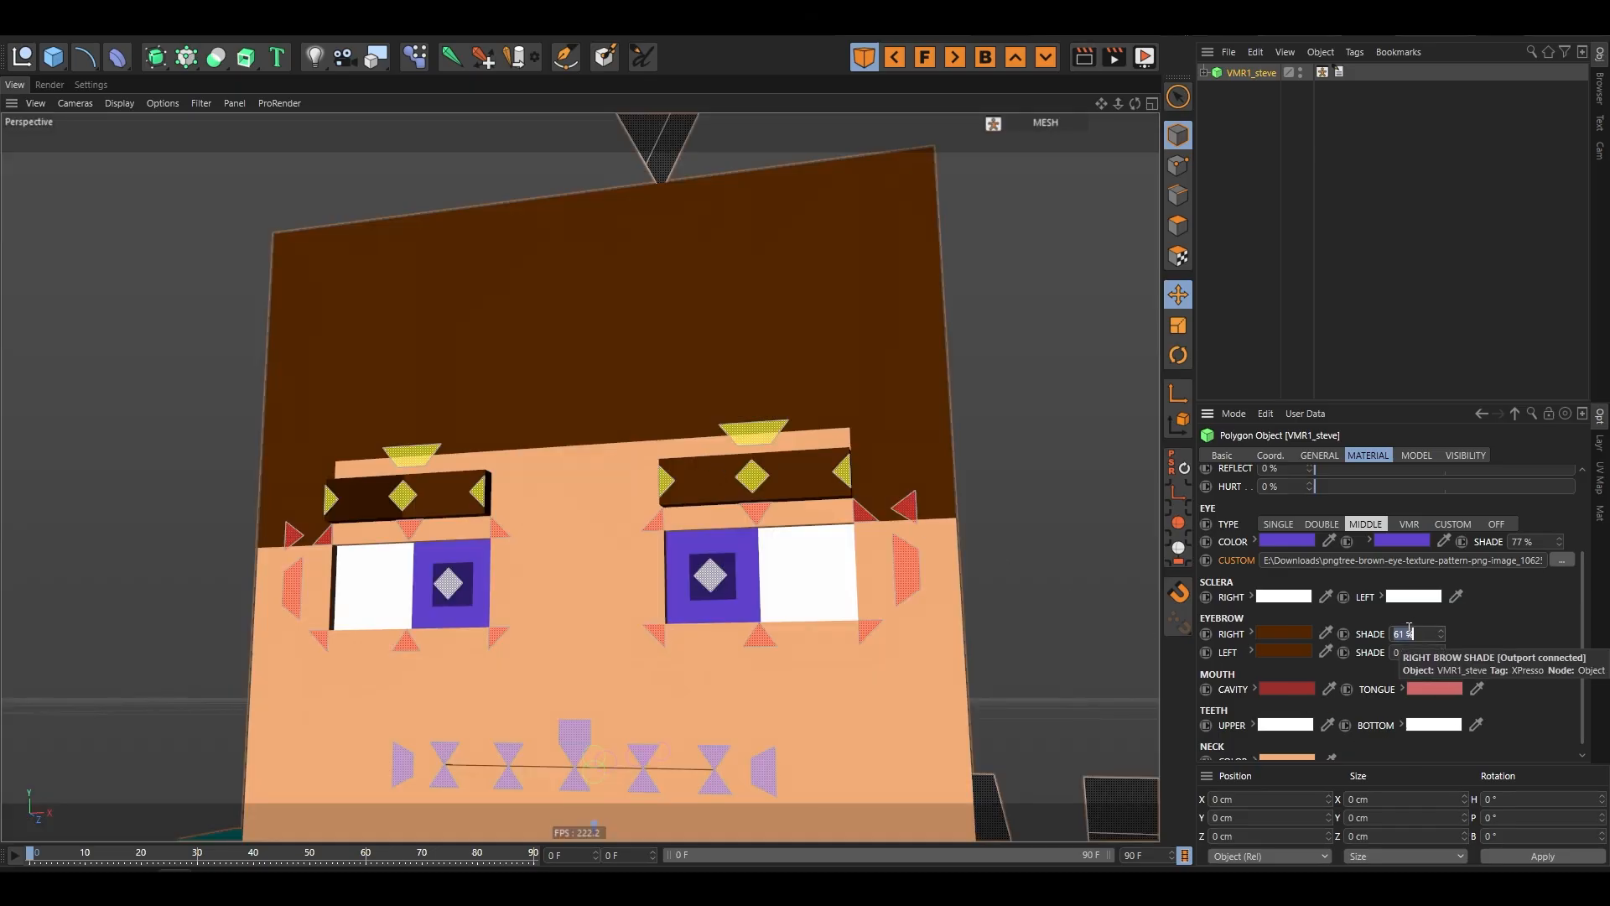
text(0)
key(Return)
scroll(676, 565, down, 3)
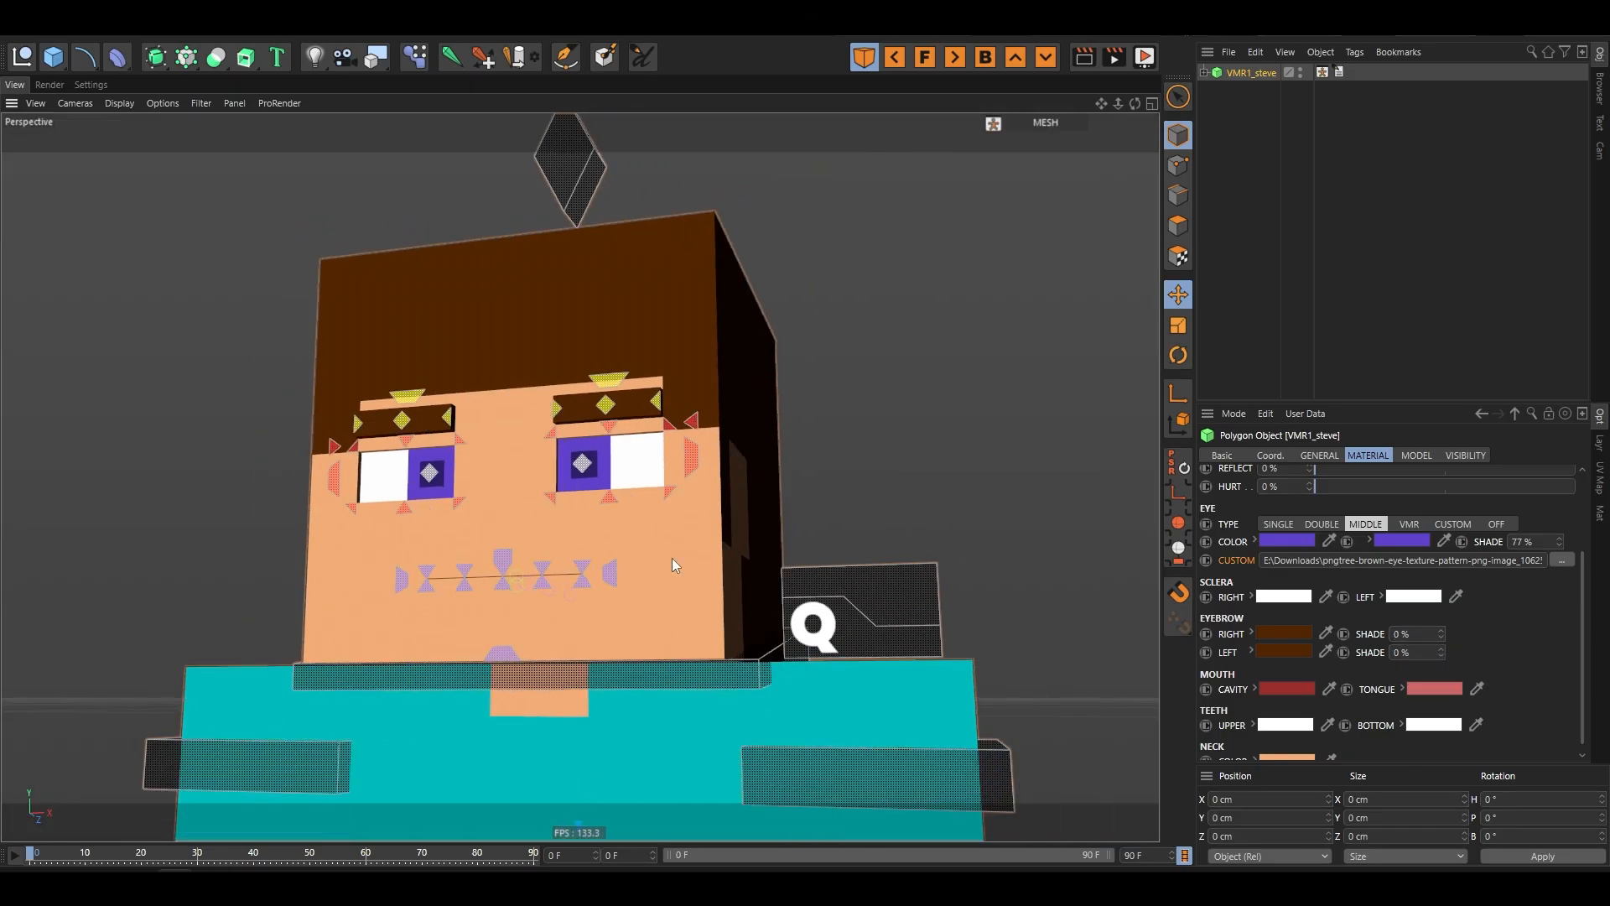
- Open the character's mouth by lowering the jaw control about 11.7 cm, then reselect the VMR1_steve rig
click(502, 657)
drag(572, 594, 560, 705)
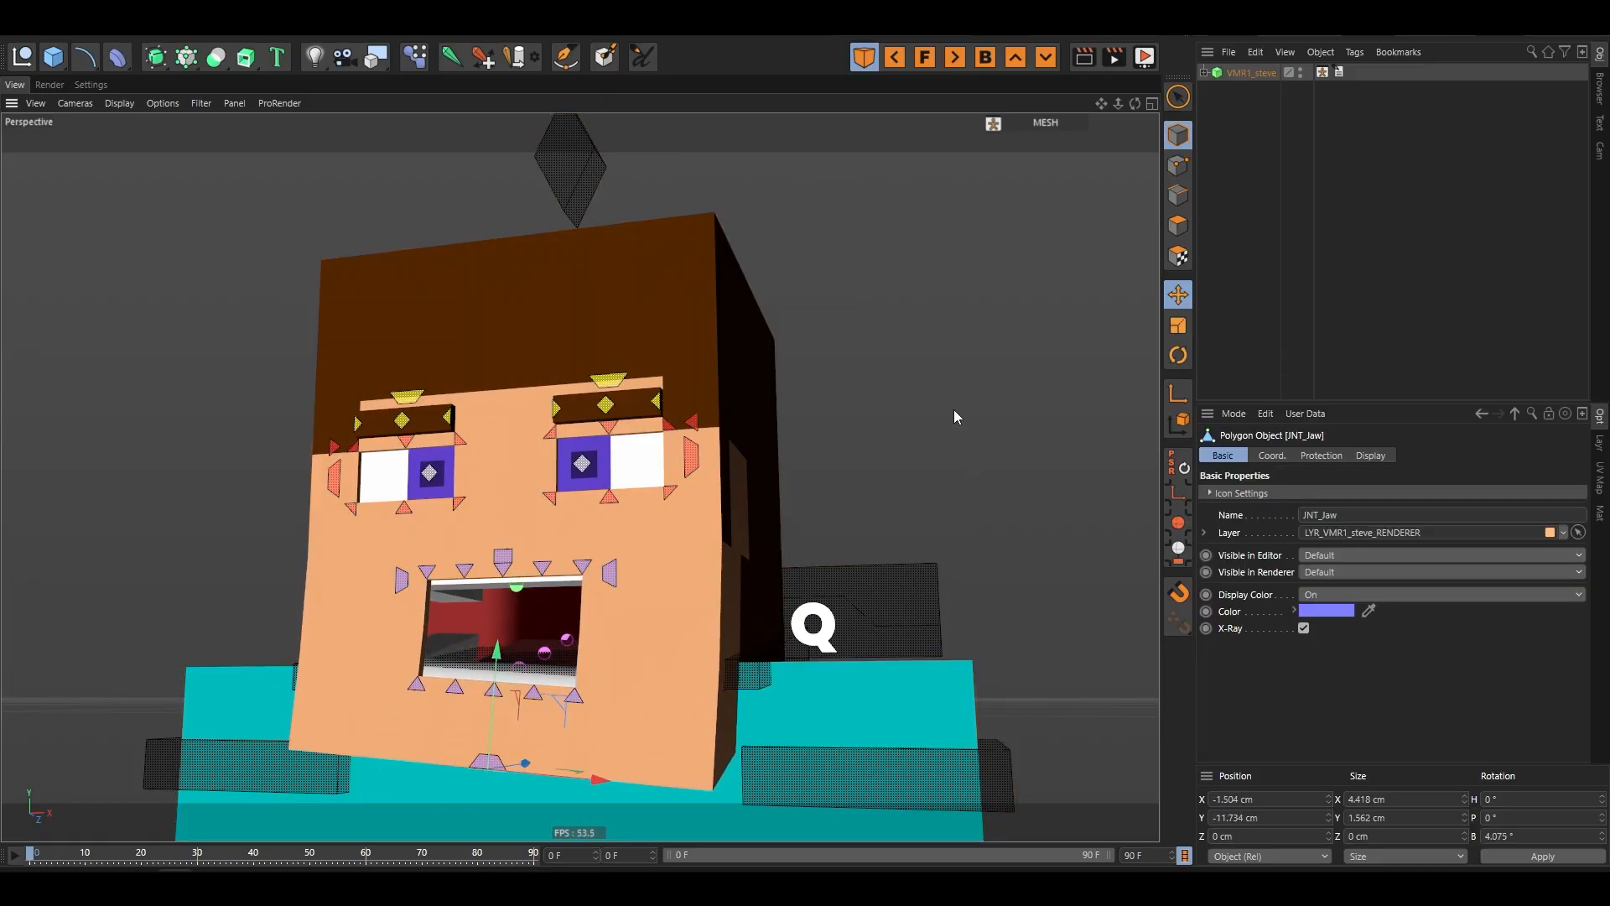
click(1251, 73)
- Try a green color on the mouth cavity, inspect the inside of the mouth, and undo it
drag(1573, 658, 1603, 795)
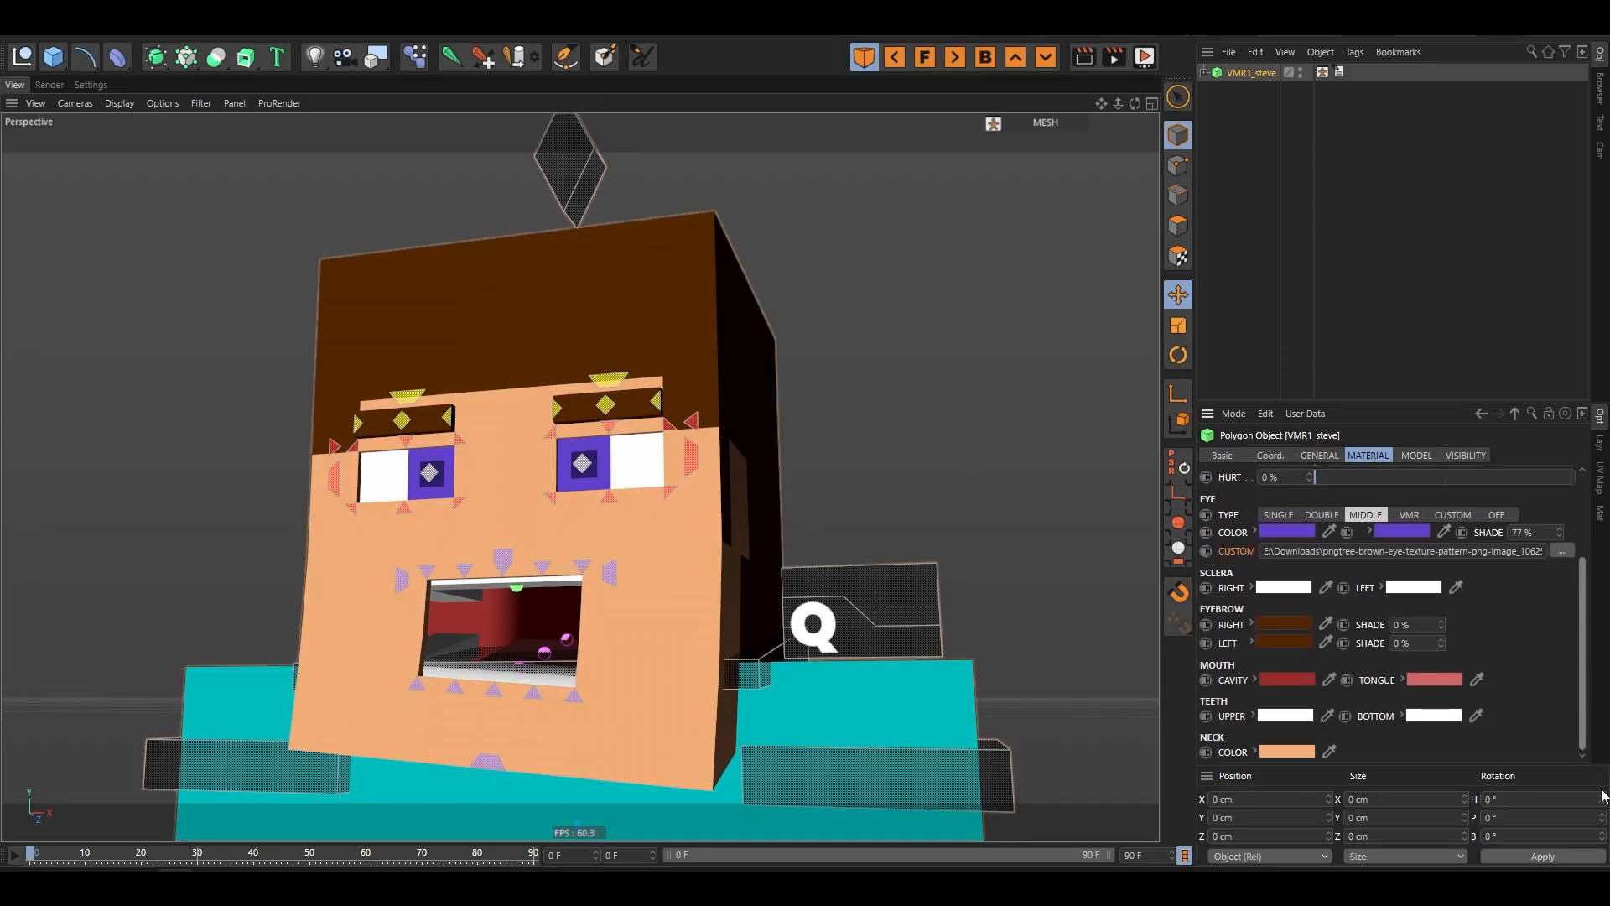
click(1288, 679)
click(1266, 681)
click(1263, 743)
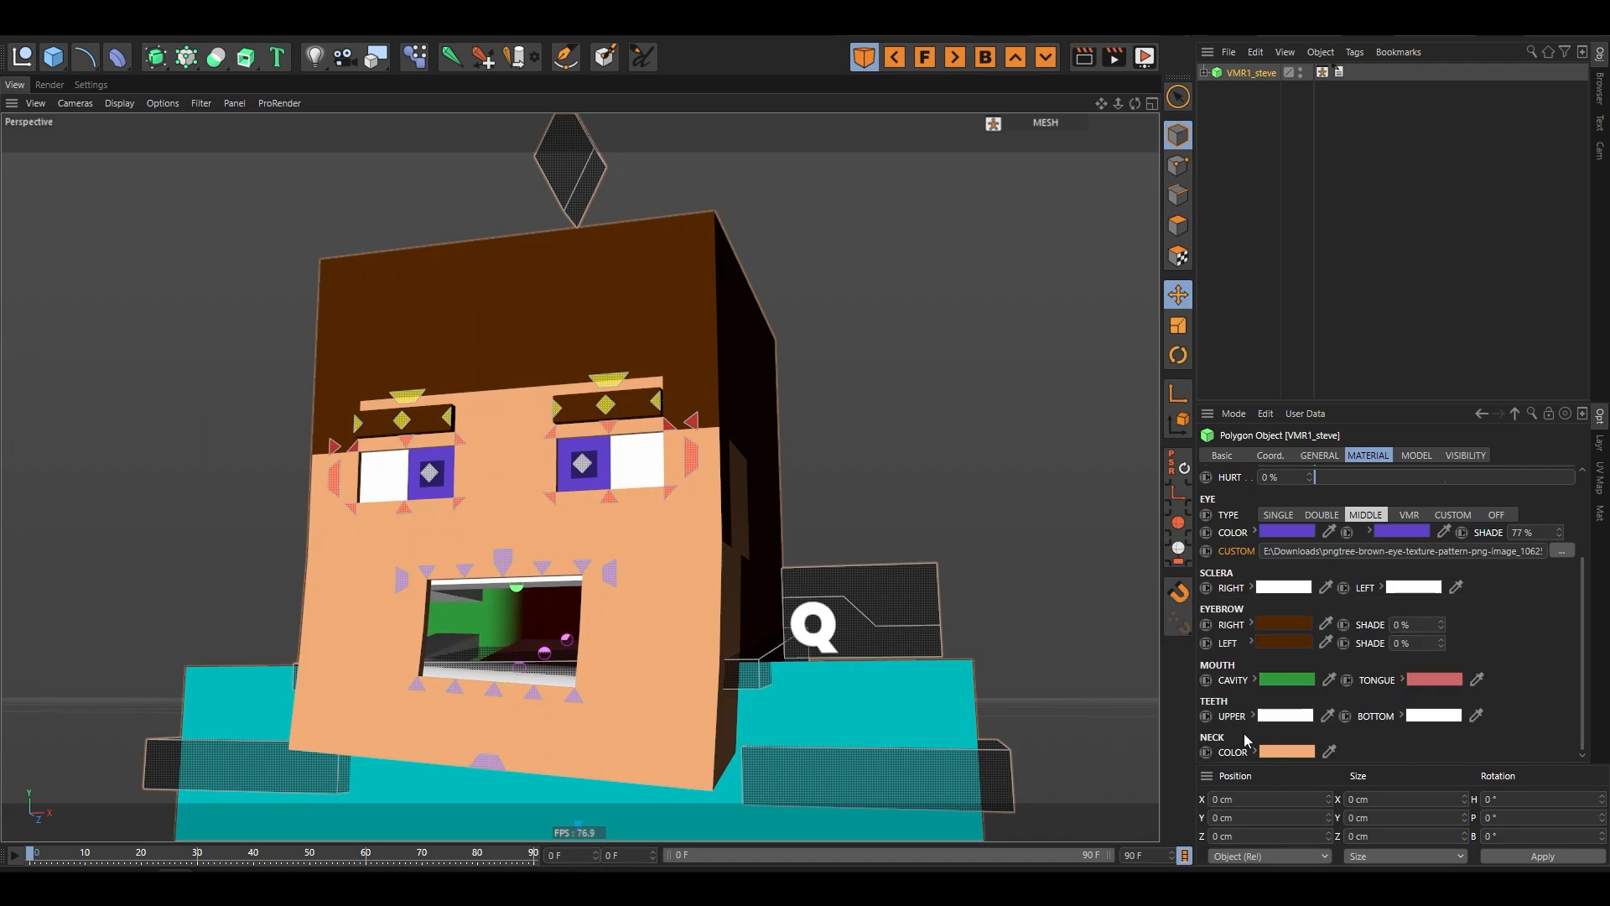
scroll(564, 667, up, 3)
mouse_move(584, 608)
alt+mouse_down()
mouse_move(648, 615)
mouse_move(597, 608)
alt+mouse_up()
key(ctrl+z)
- Try a green color on the tongue and undo it
click(1434, 680)
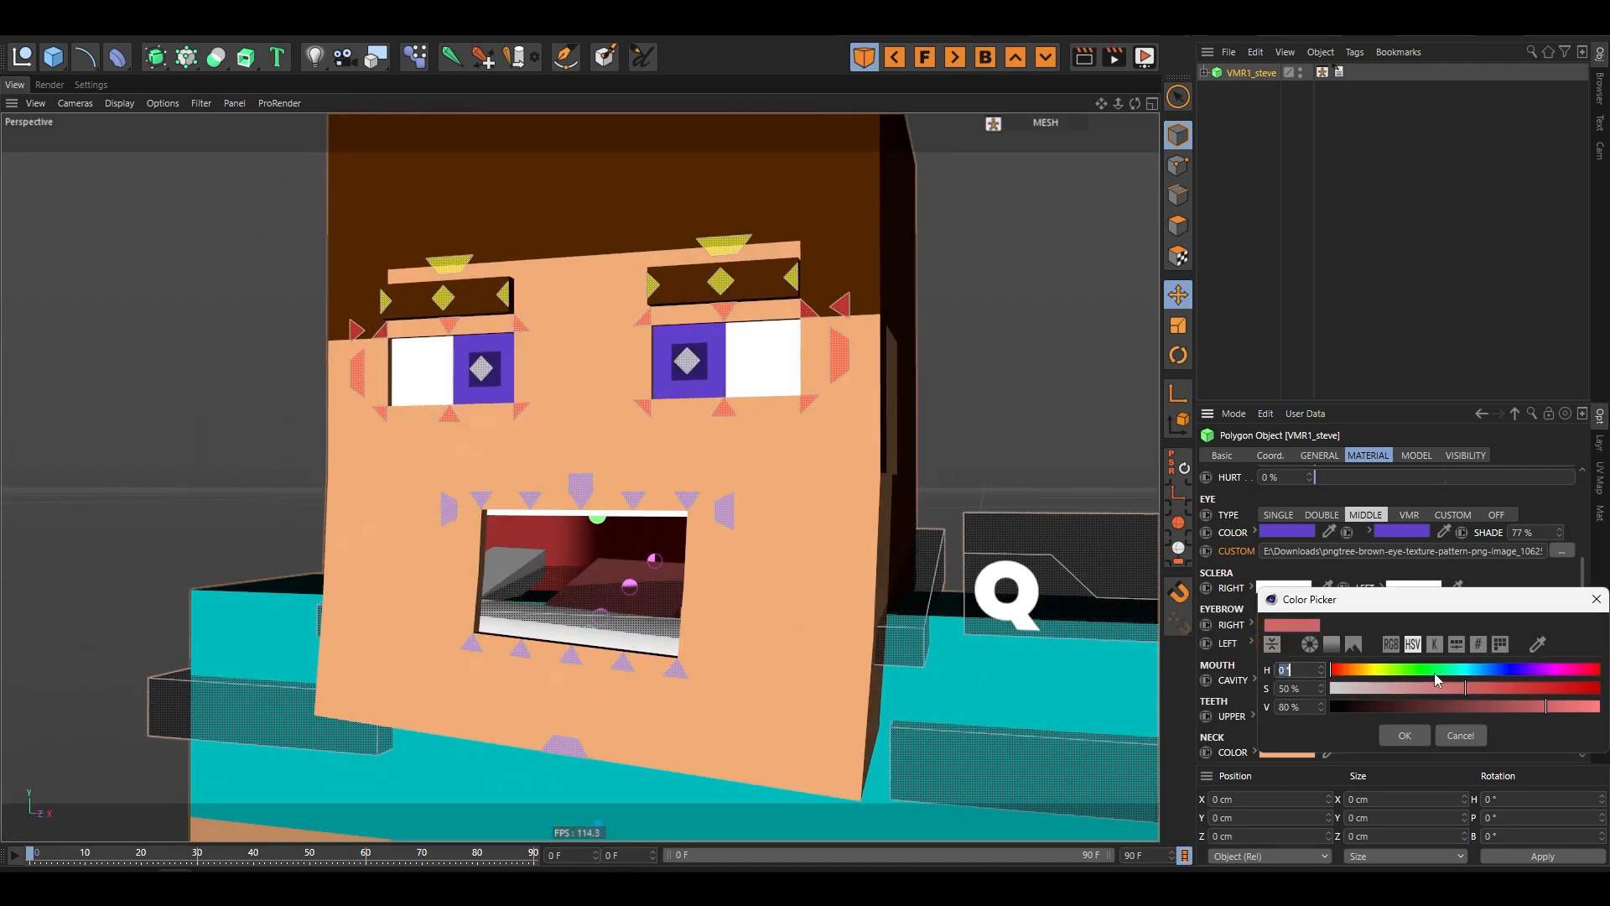
click(1427, 681)
click(1421, 736)
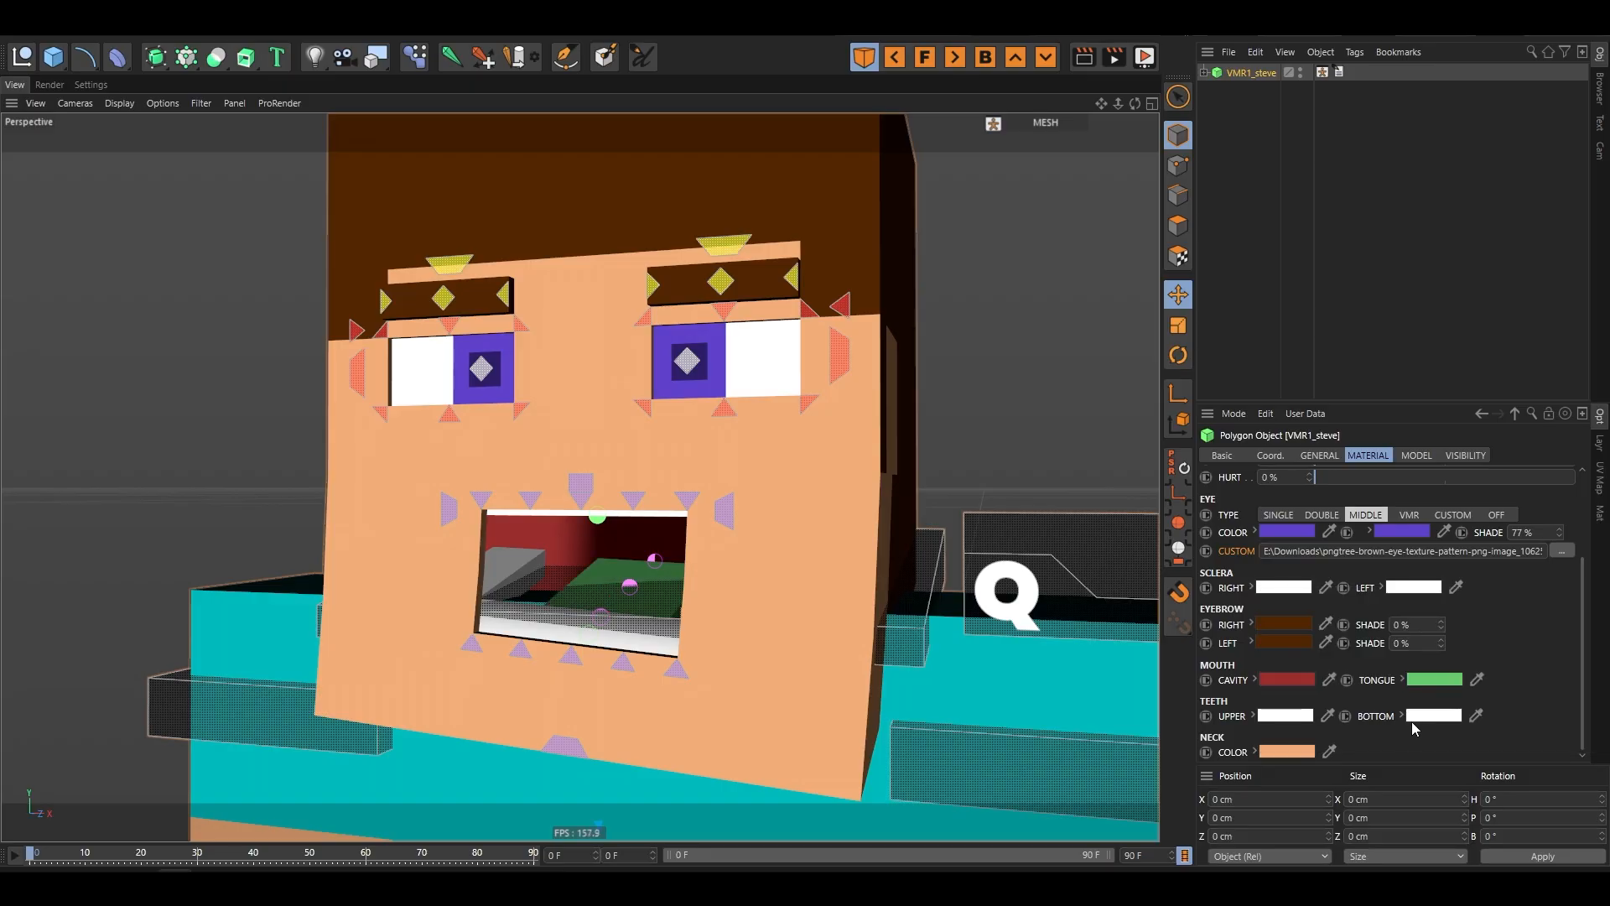
key(ctrl+z)
- Try a cyan tint with a 176° hue on the upper teeth, view them from below, and undo it
click(1300, 719)
click(1325, 713)
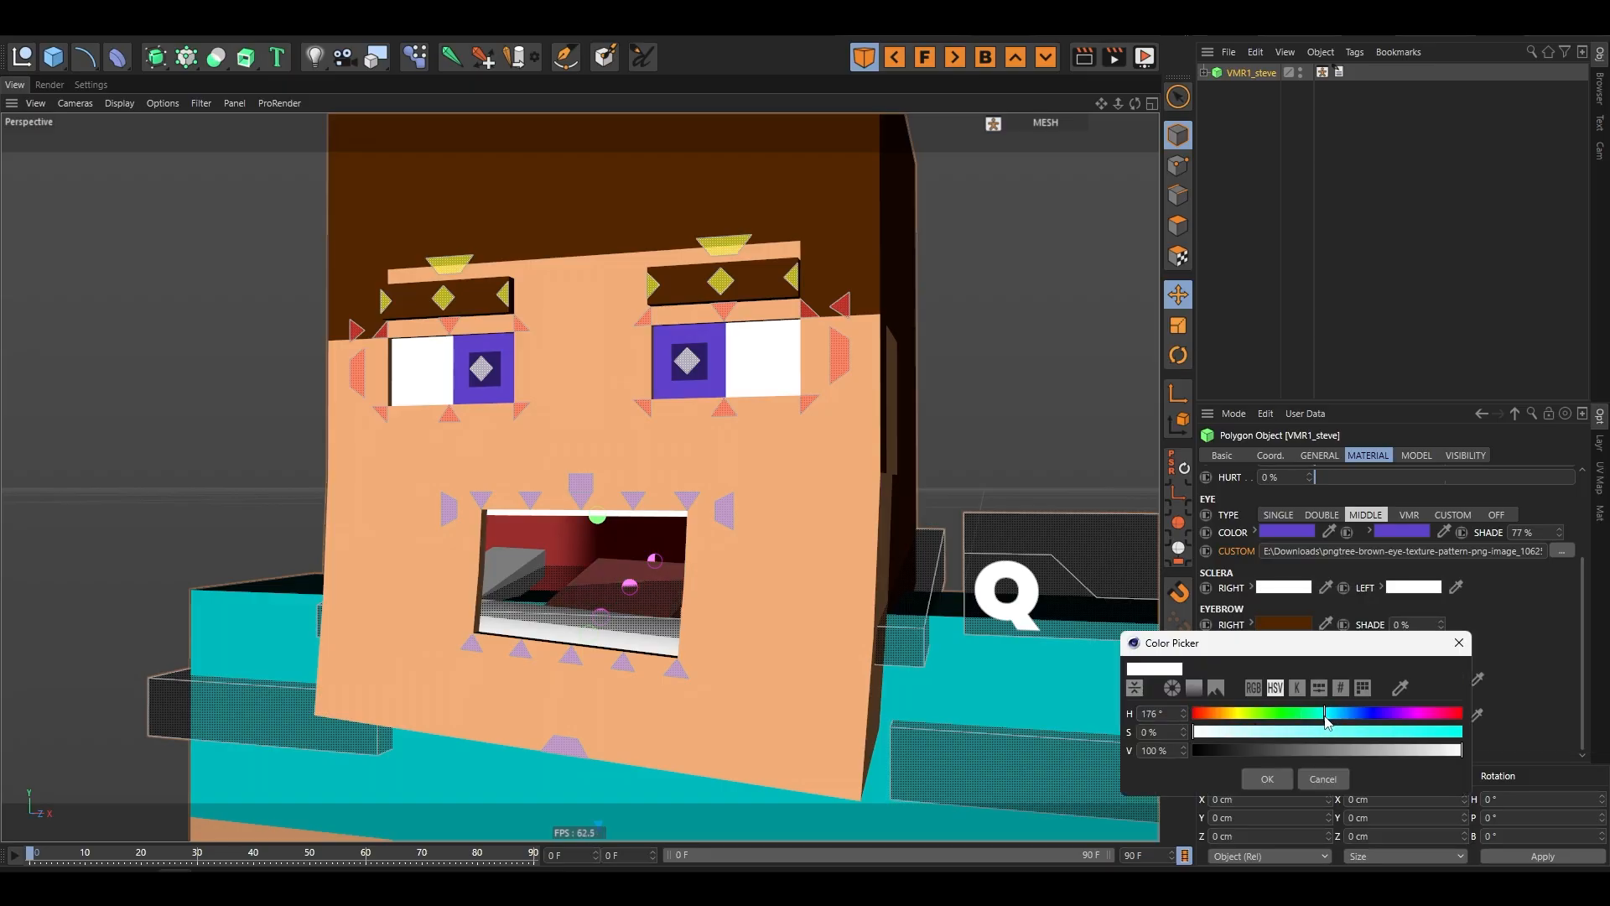
drag(1284, 733, 1332, 733)
click(1267, 779)
alt+drag(646, 576, 819, 701)
key(ctrl+z)
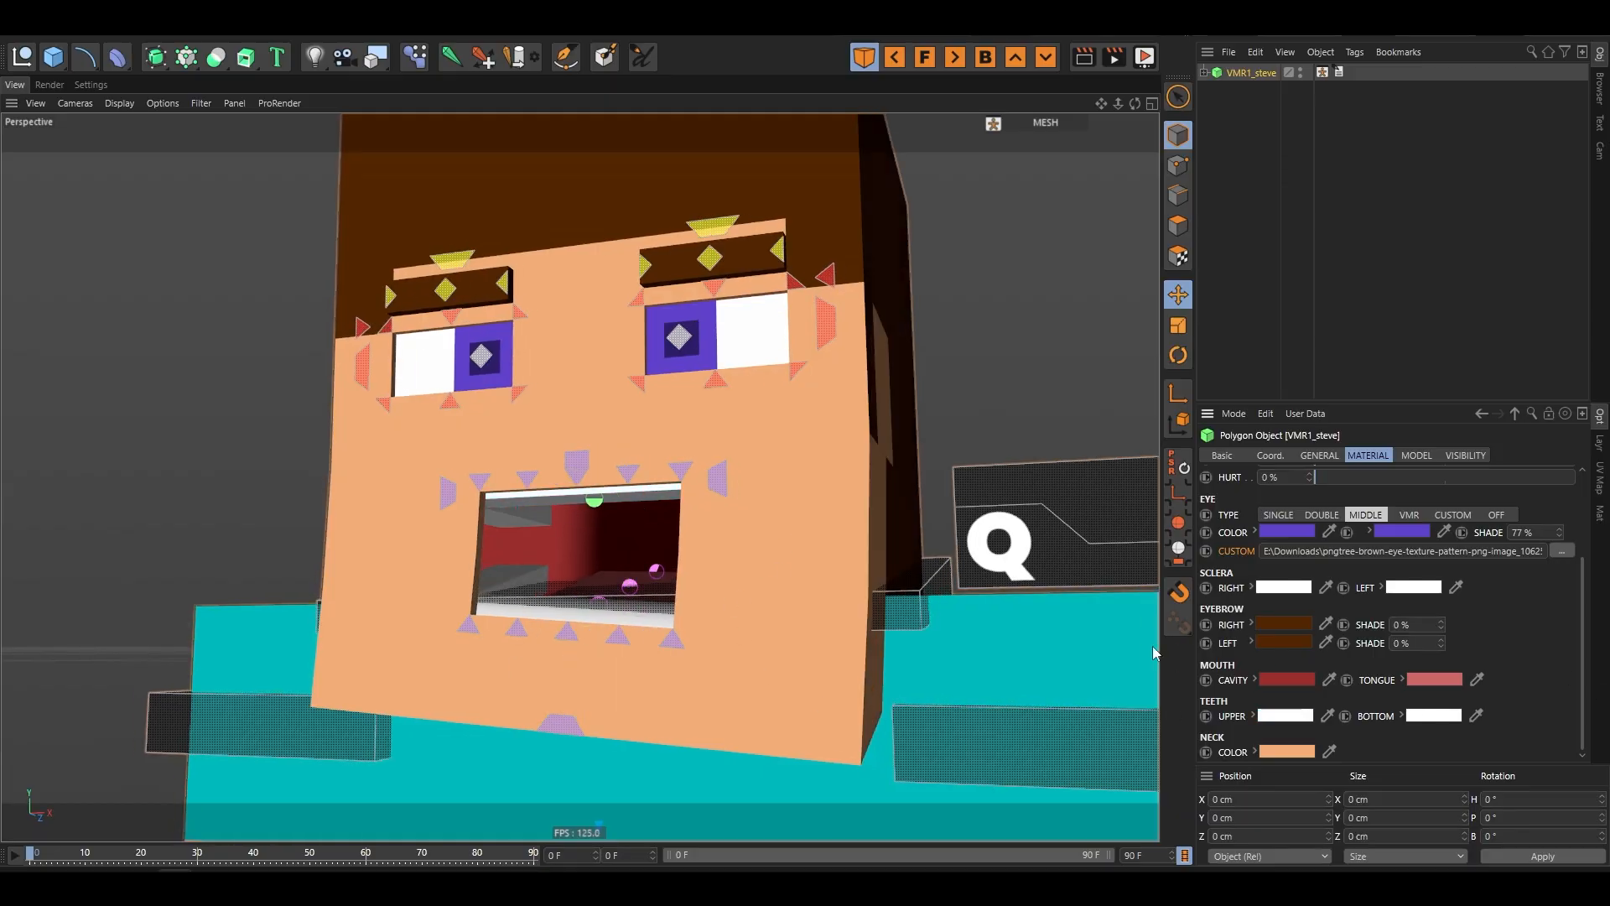
- Reset the jaw control's transform to close the mouth, then reselect the VMR1_steve rig
scroll(720, 406, down, 4)
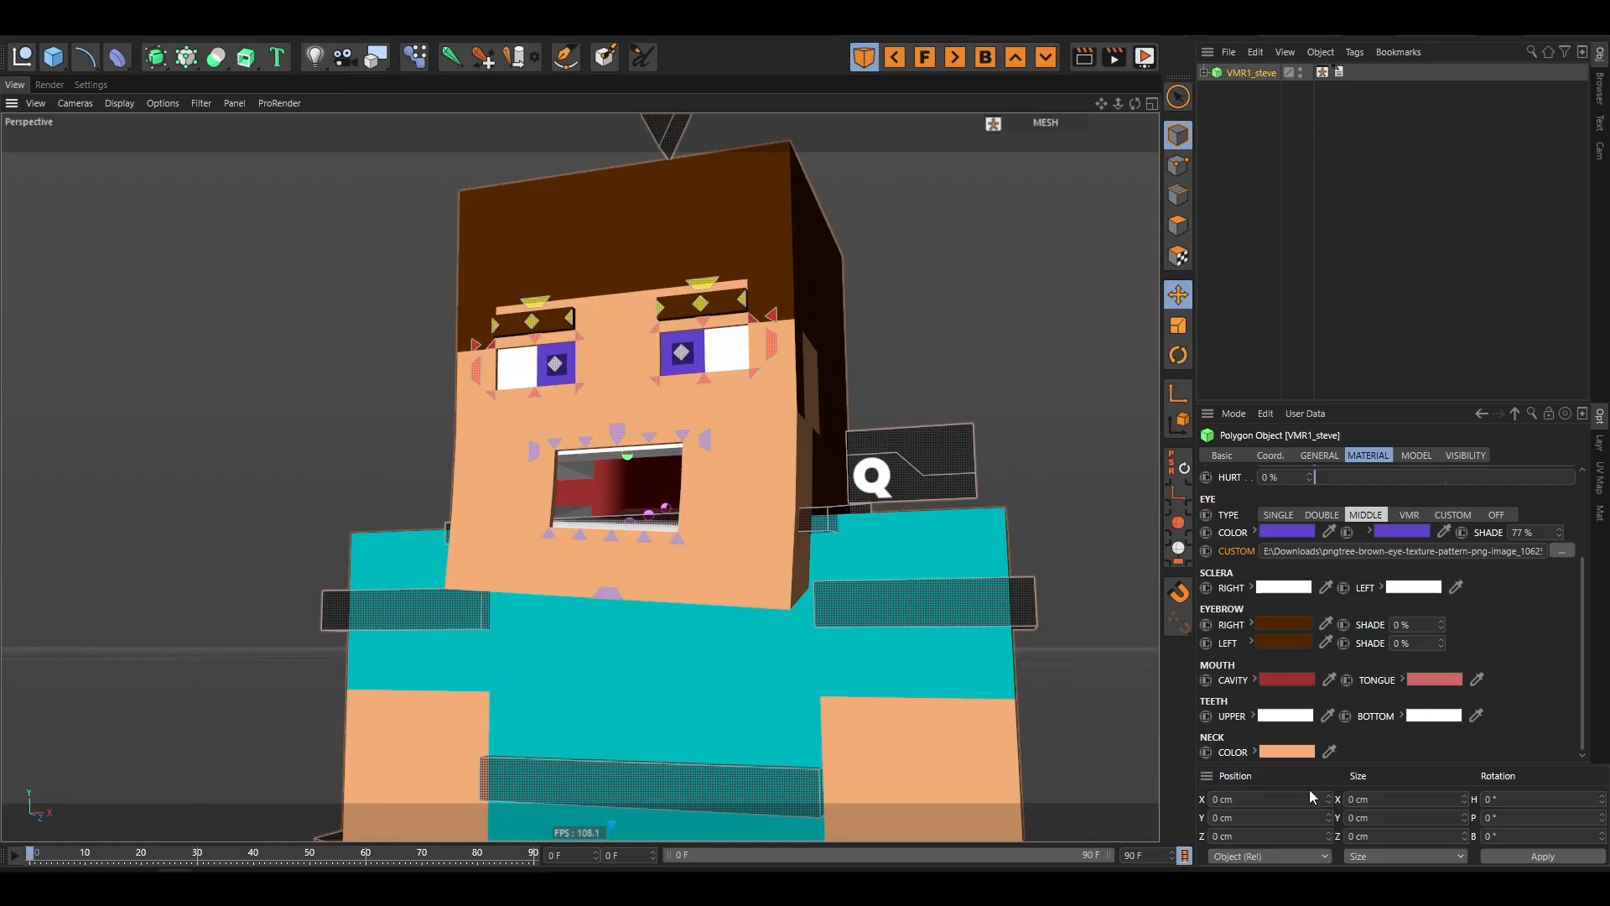
click(607, 592)
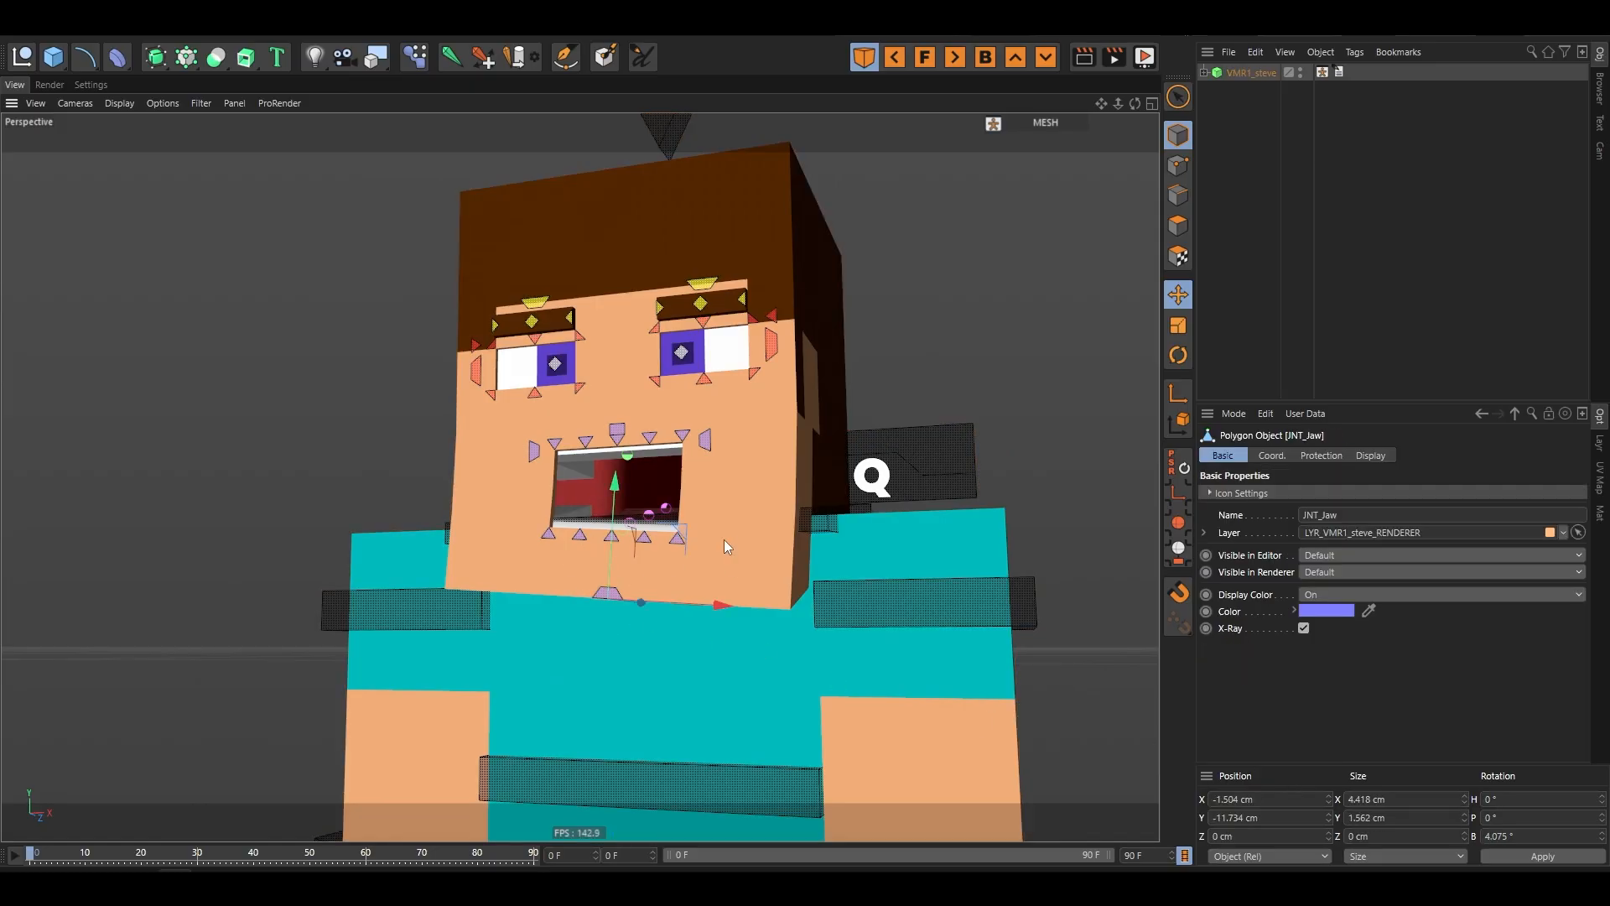
click(1179, 465)
click(1004, 290)
click(1251, 72)
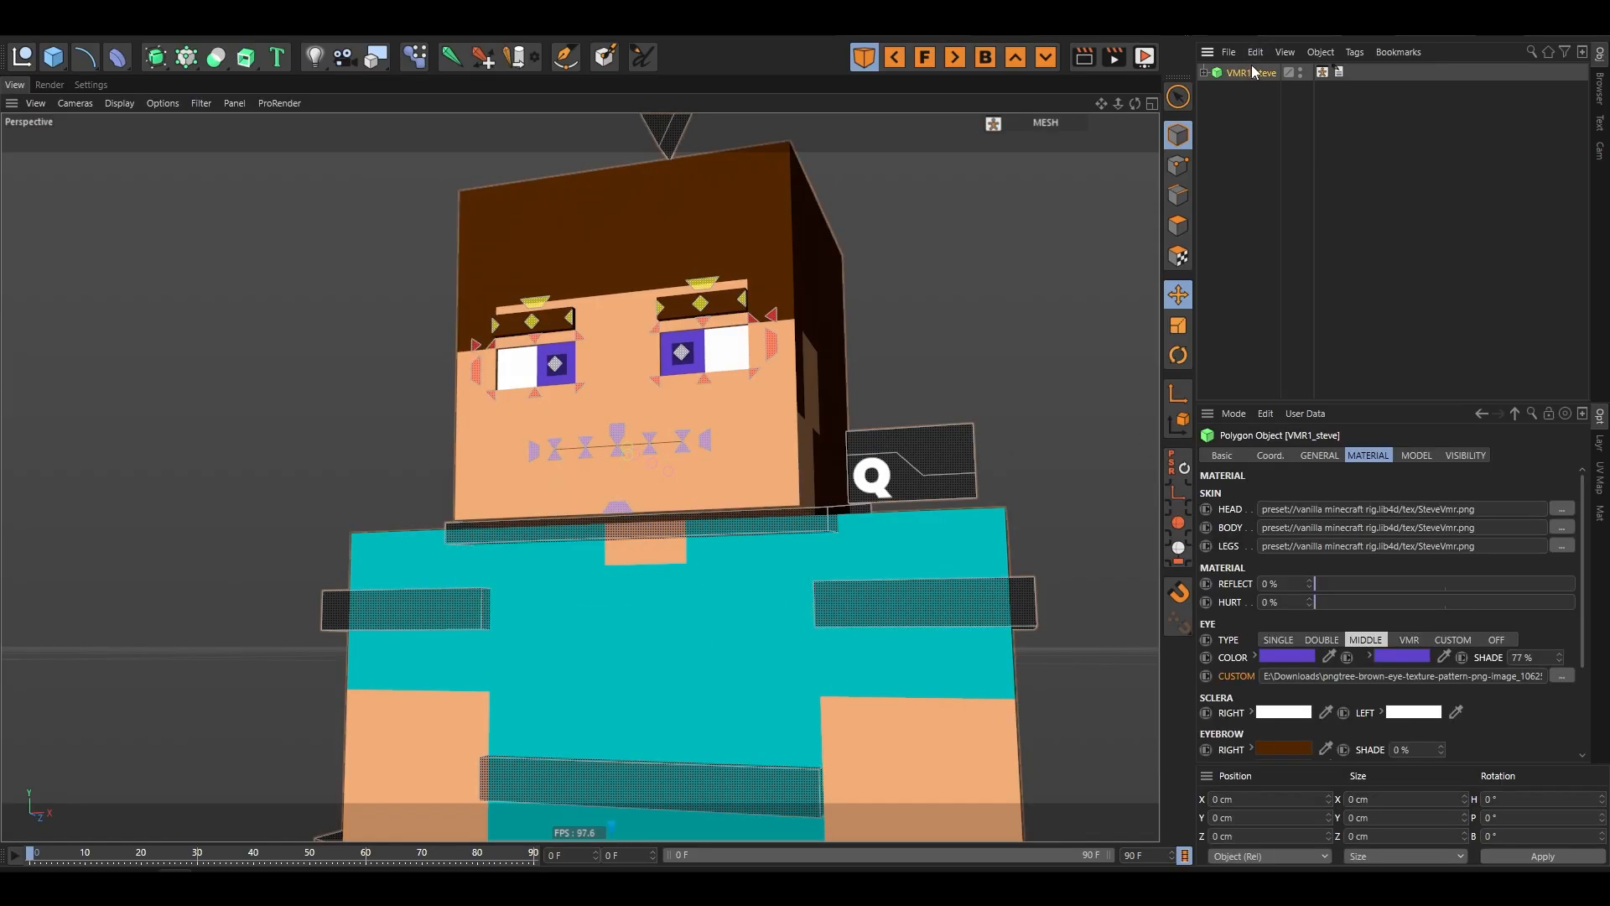
- Open the rig's MODEL settings and try the DOUBLE eye preset, viewing the head from the side
click(1416, 456)
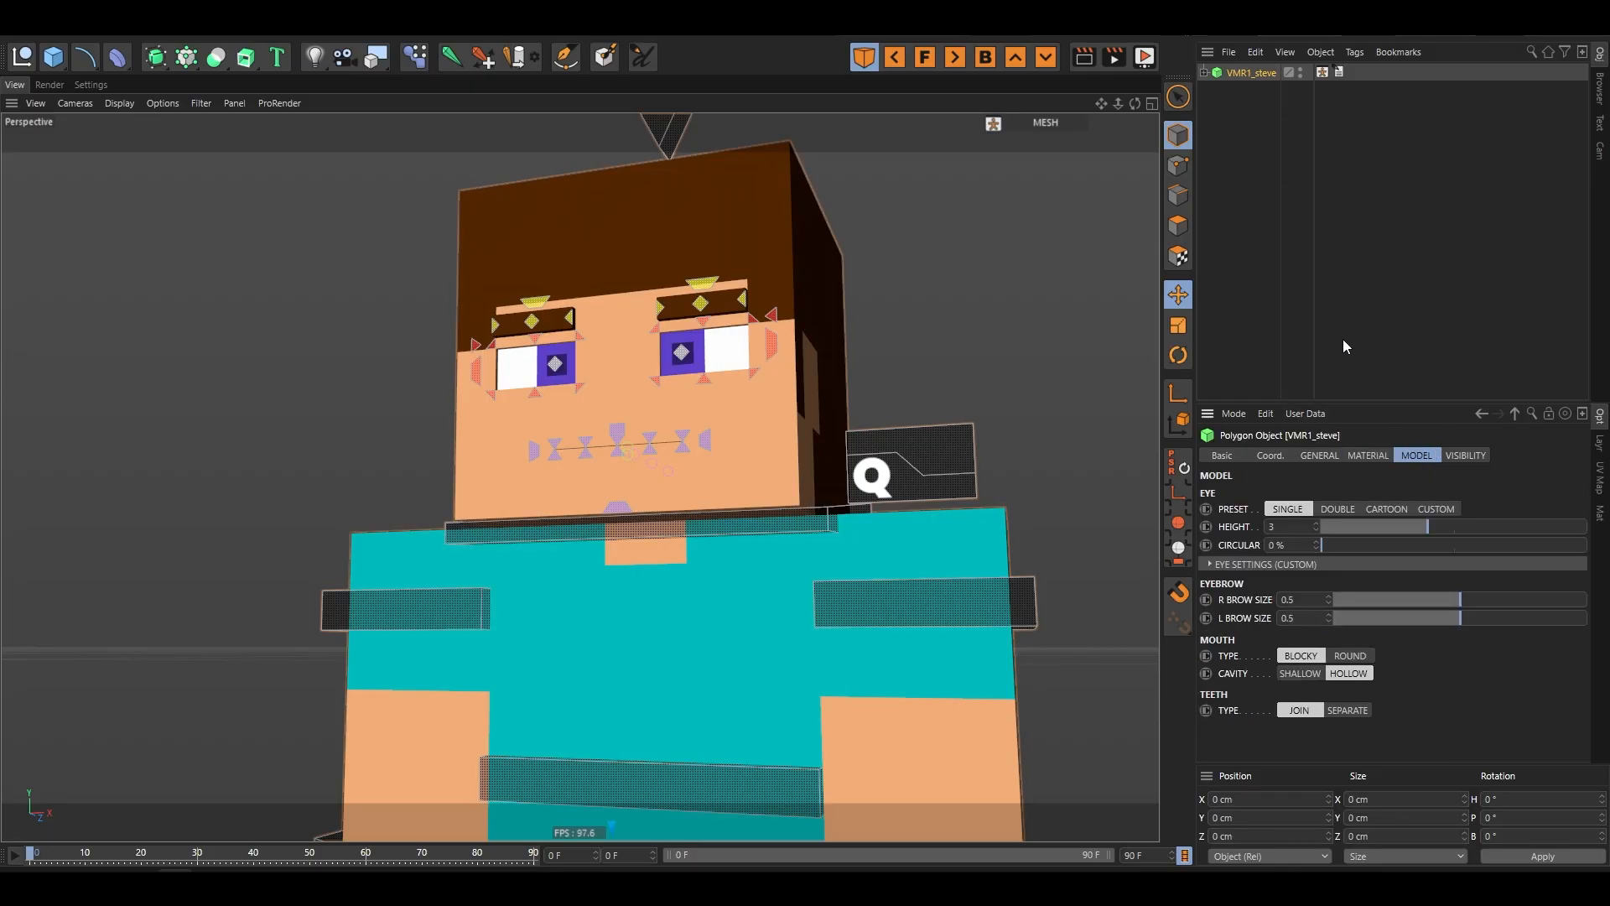
scroll(800, 360, down, 4)
scroll(554, 470, up, 6)
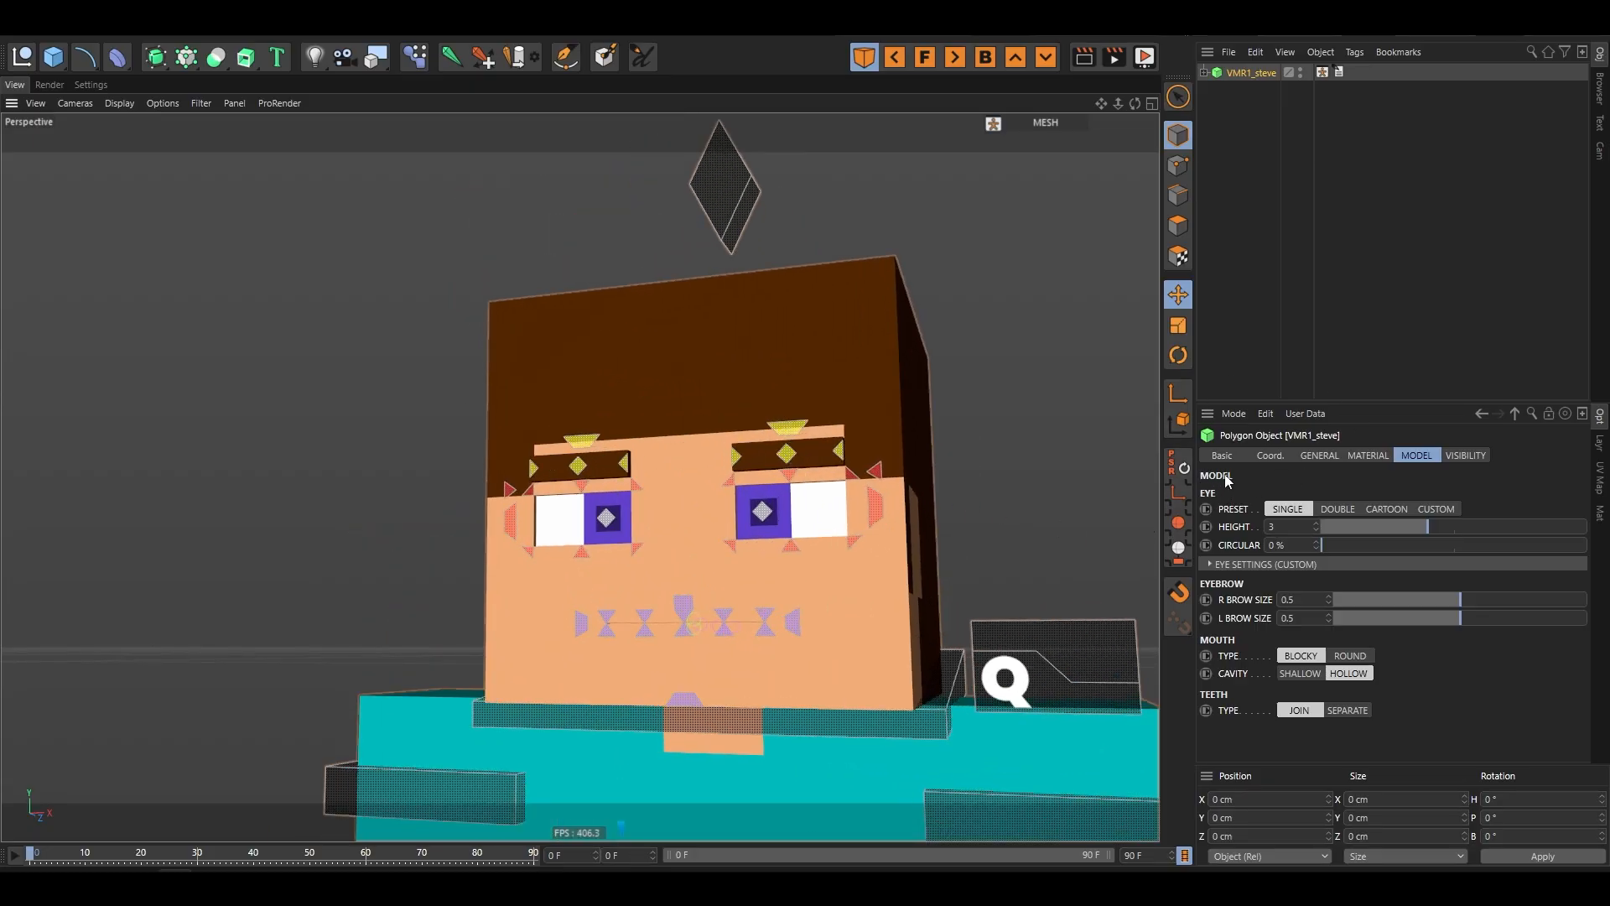
click(1336, 509)
drag(1135, 104, 1082, 126)
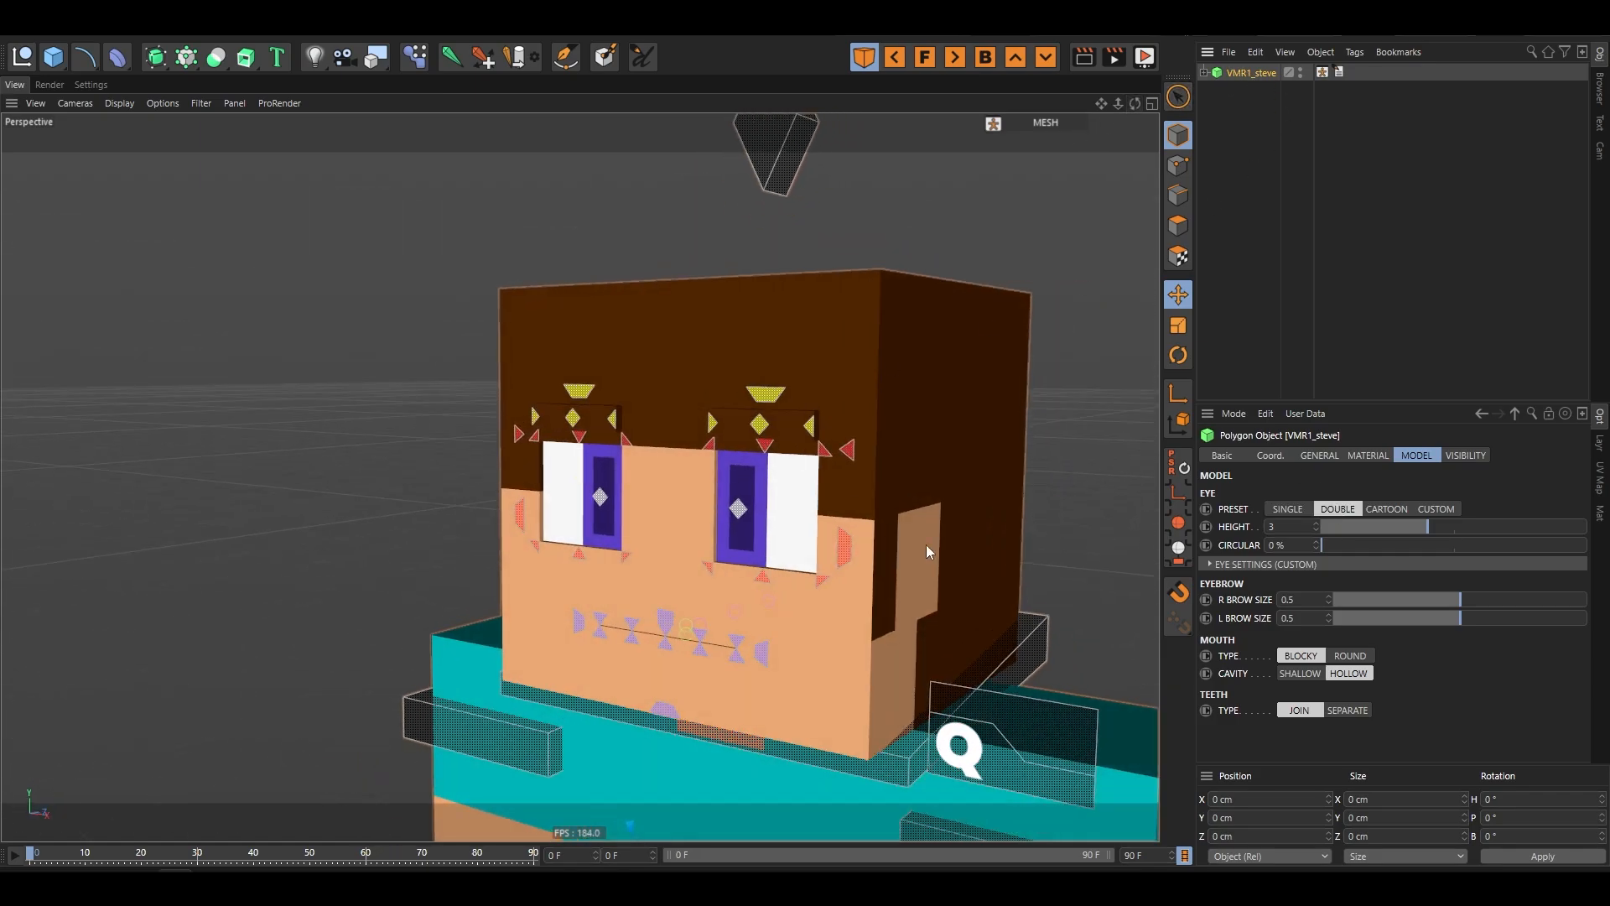
- Try the CARTOON eye preset and inspect the eyes from the front and the side
click(1378, 510)
drag(1135, 104, 1208, 249)
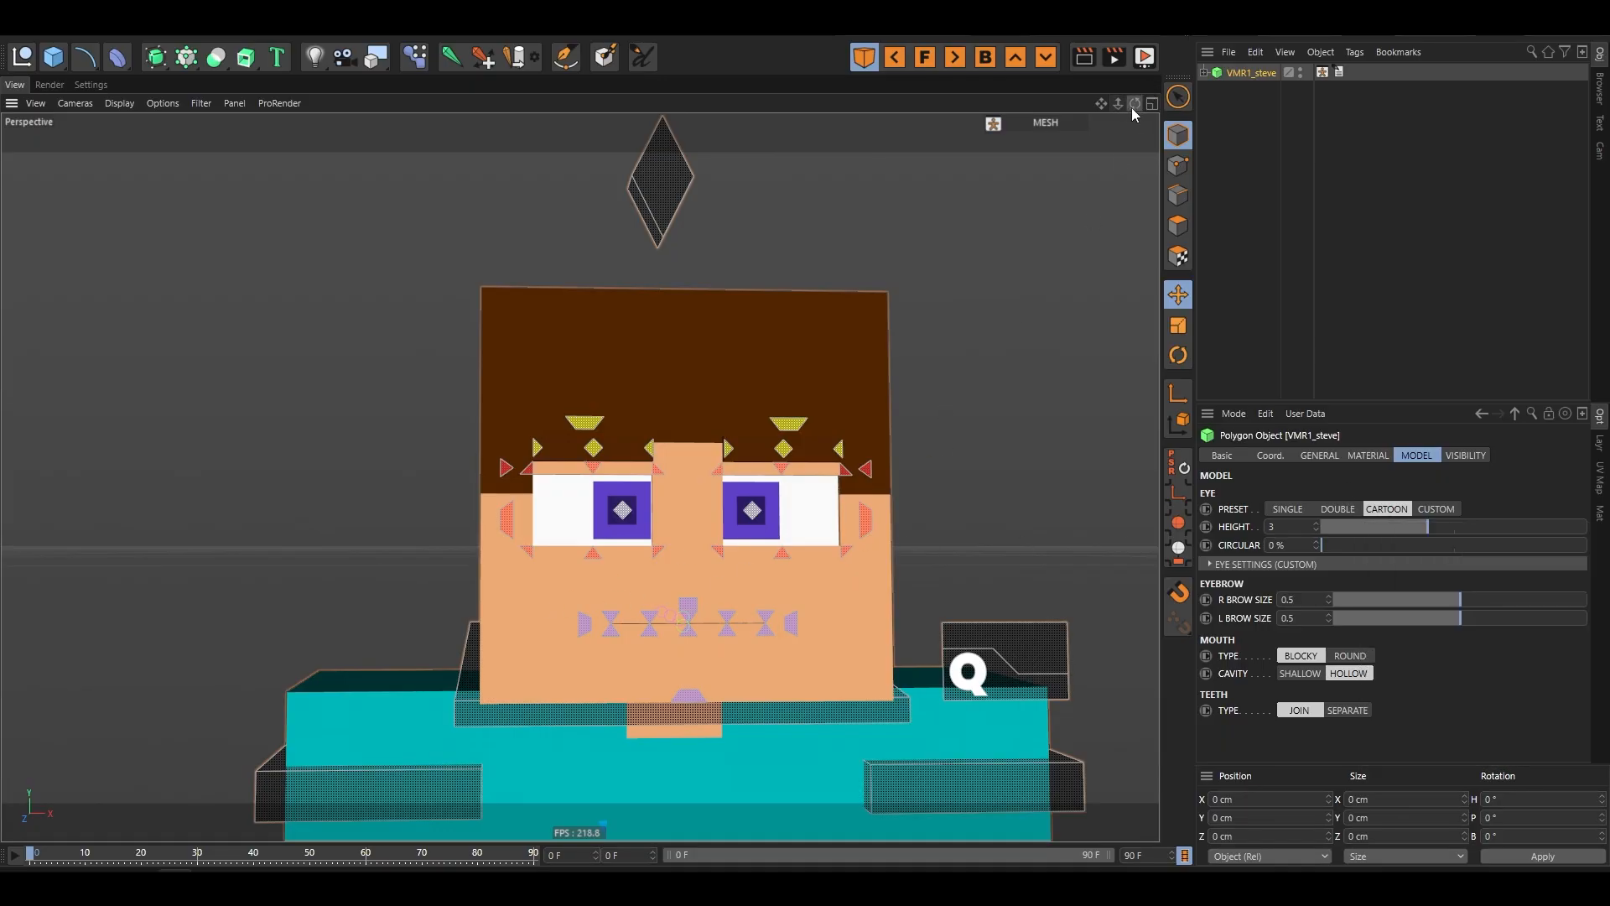
drag(1134, 104, 1551, 436)
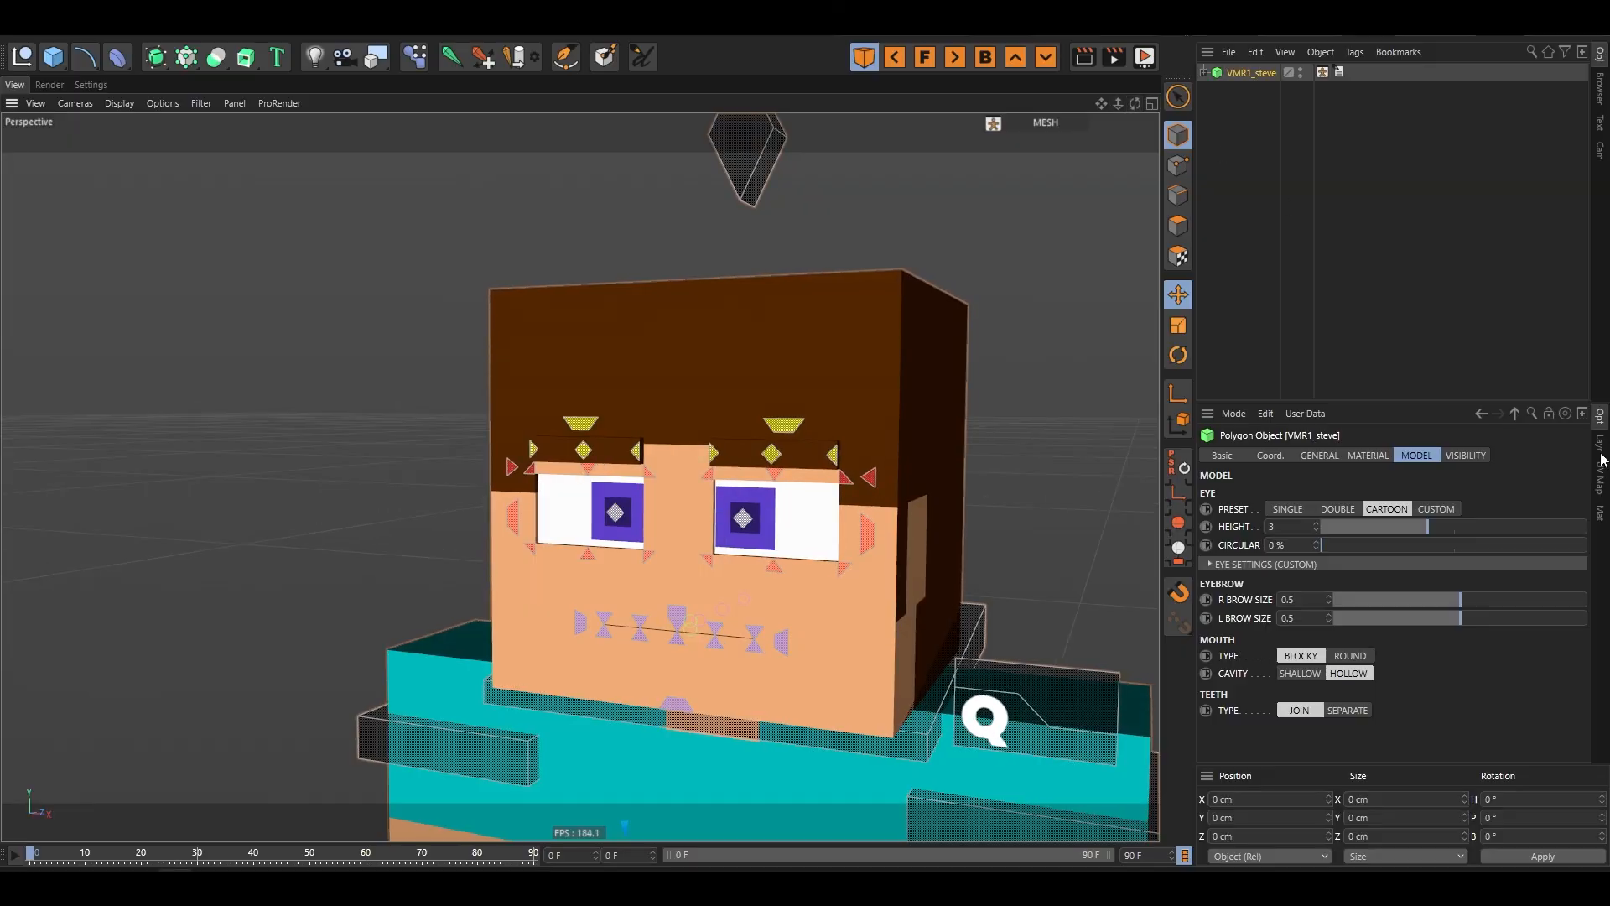
- Set the eye preset to CUSTOM and expand the custom eye settings
click(1441, 510)
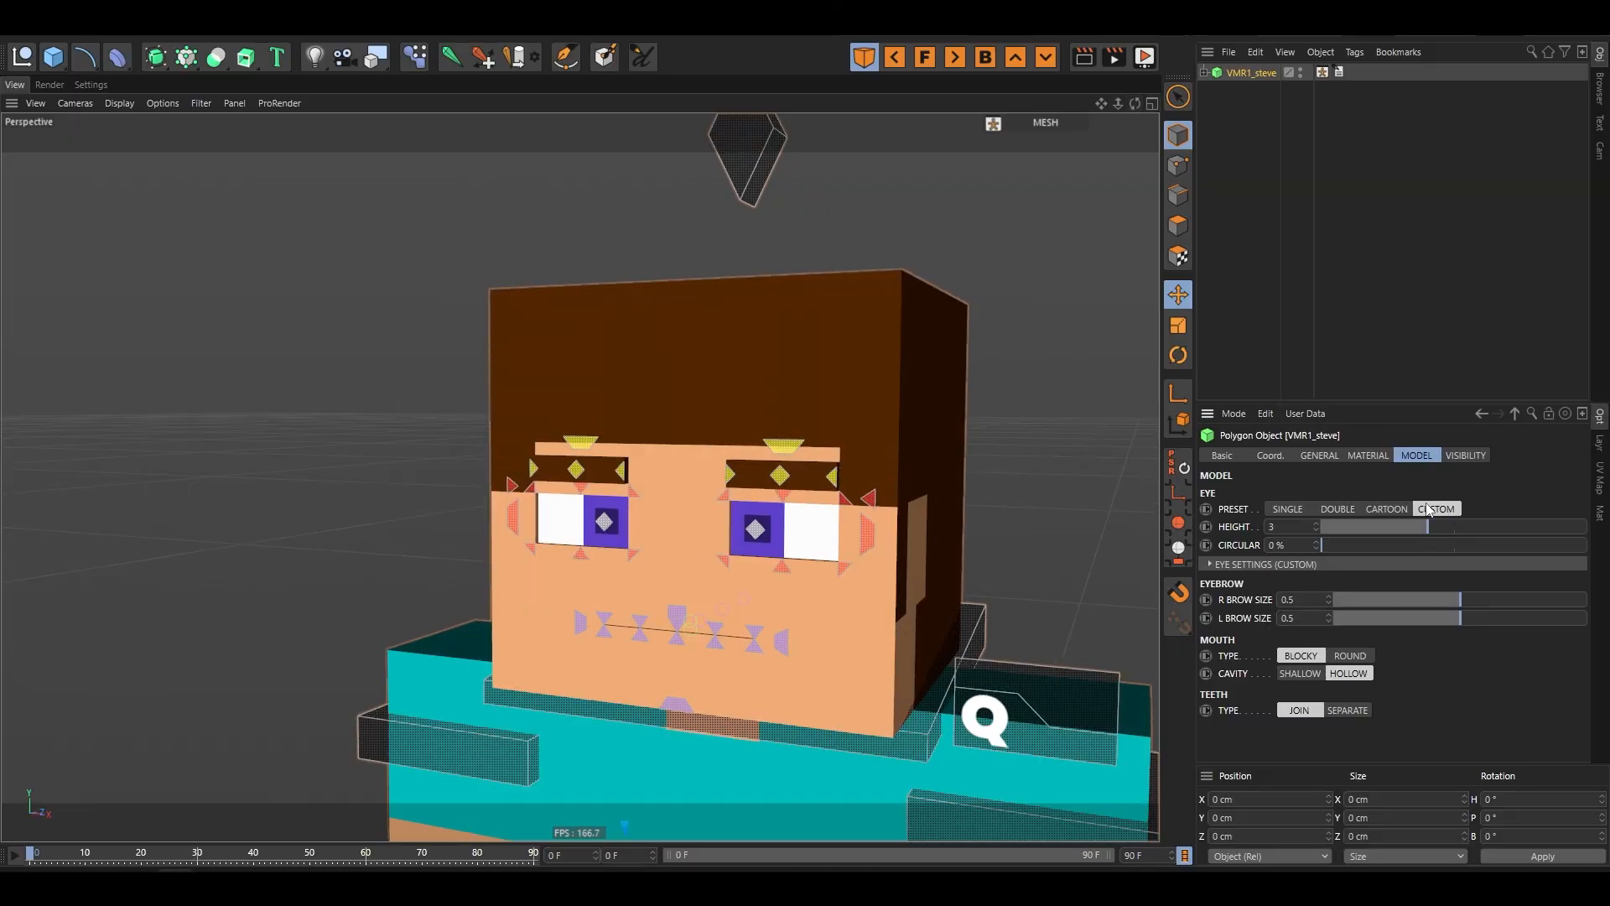
click(1210, 563)
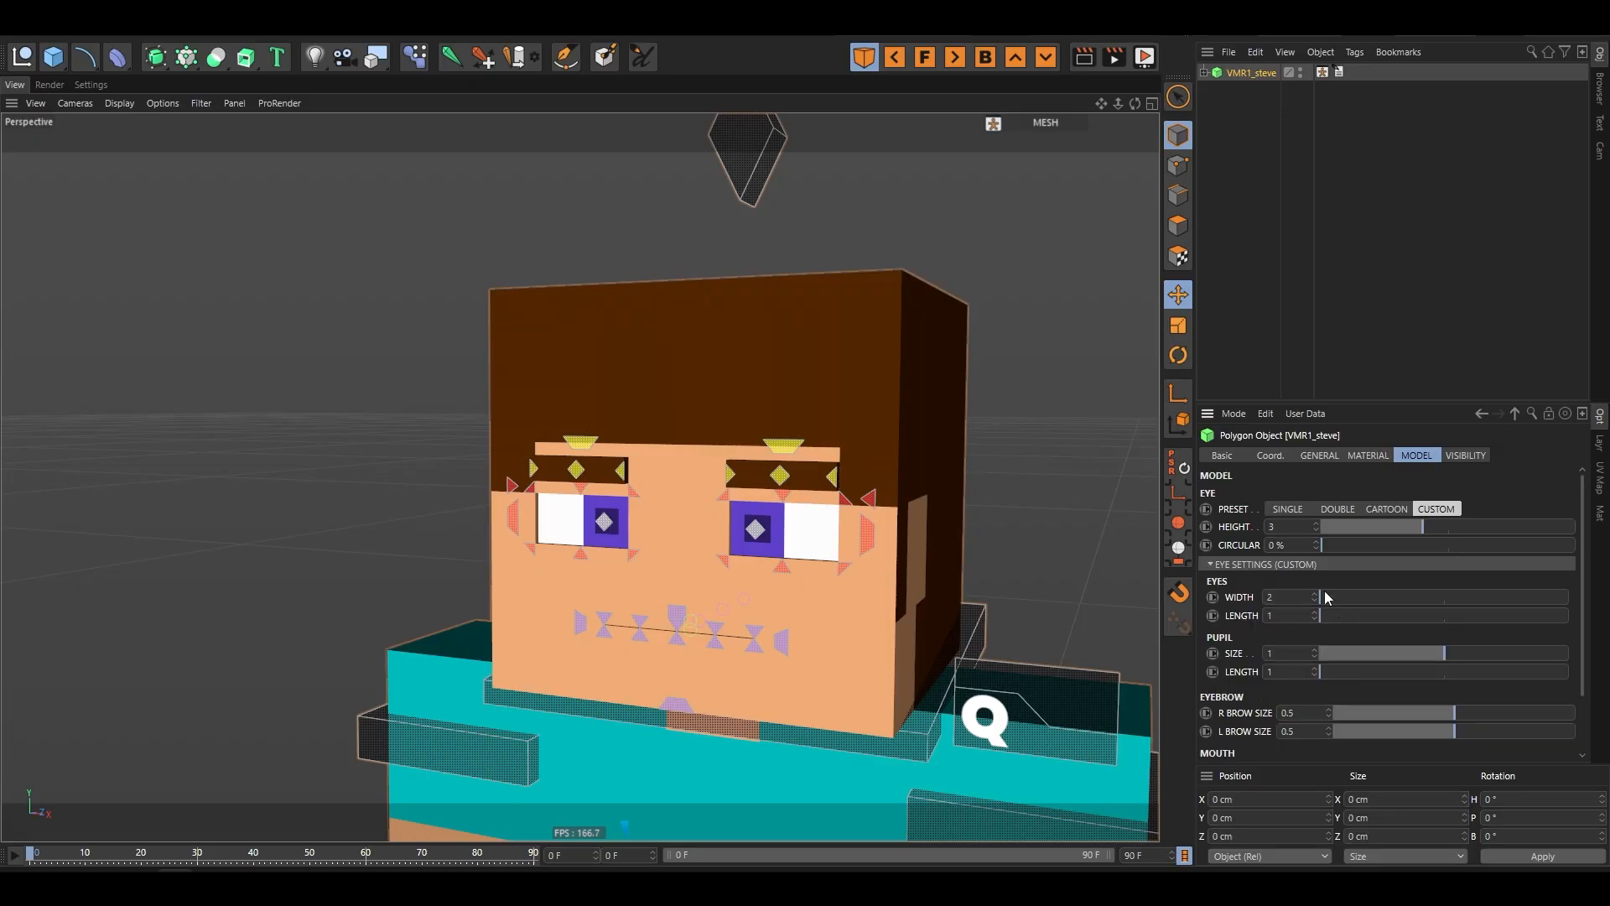
- Try different custom eye width, pupil size and pupil length values, undo them, and collapse the custom eye settings
drag(1350, 595, 1320, 616)
drag(1426, 656, 1560, 616)
drag(1370, 671, 1581, 659)
key(ctrl+z)
key(ctrl+z)
click(1252, 564)
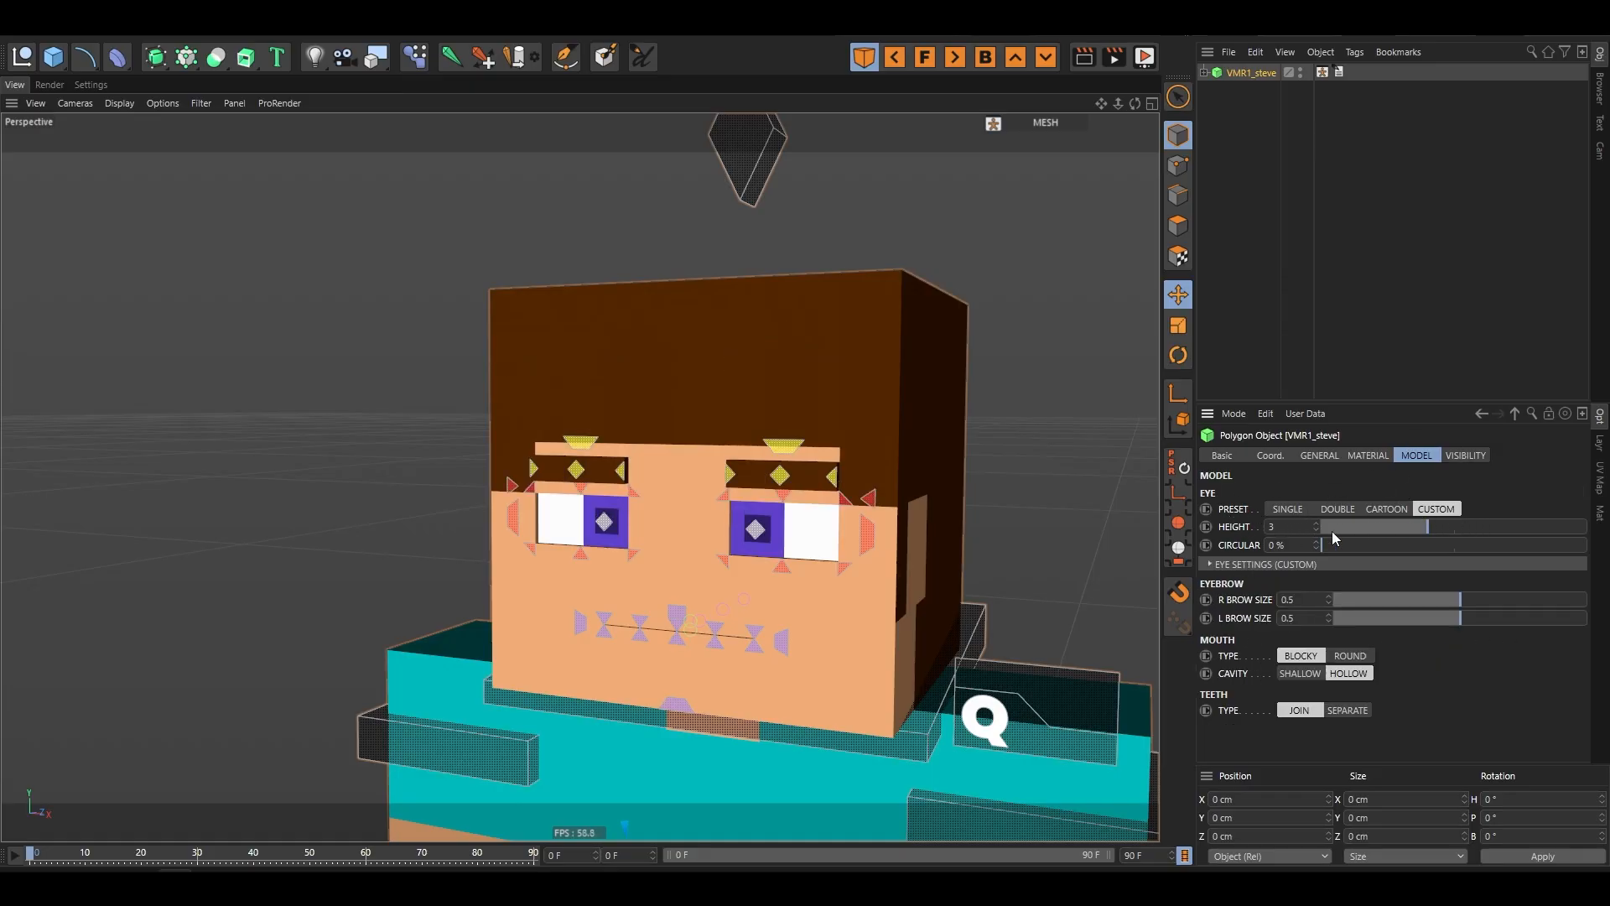
- Try custom eye heights of 1 and 2, restoring the height to 3 after each comparison
drag(1422, 531, 1313, 566)
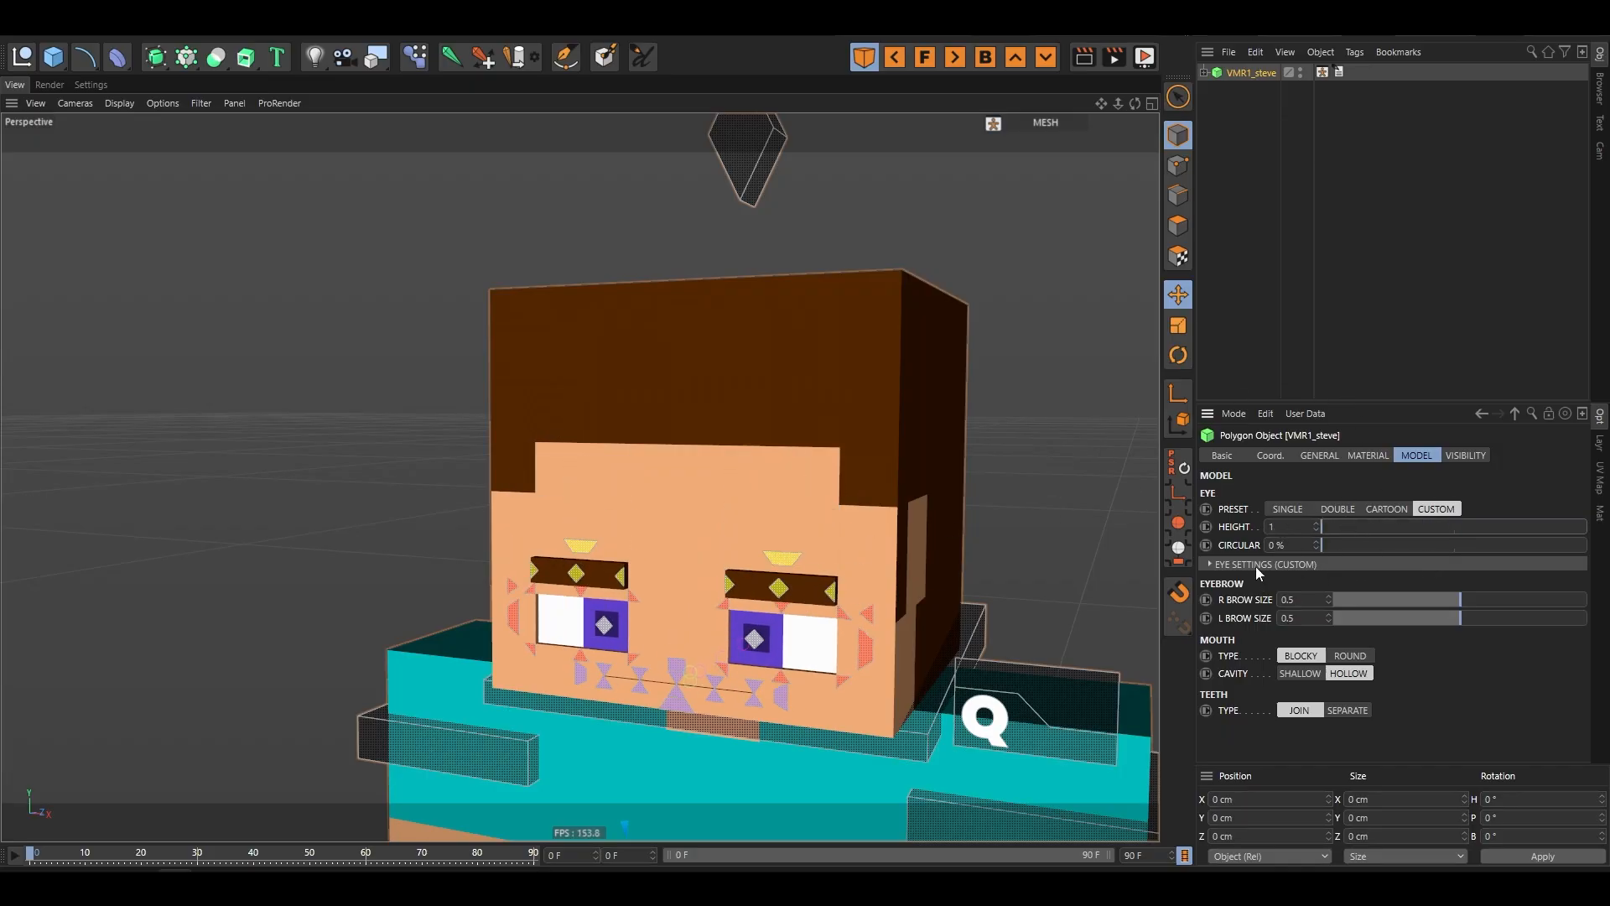
double_click(1292, 526)
drag(1327, 531, 1162, 526)
text(2)
key(Return)
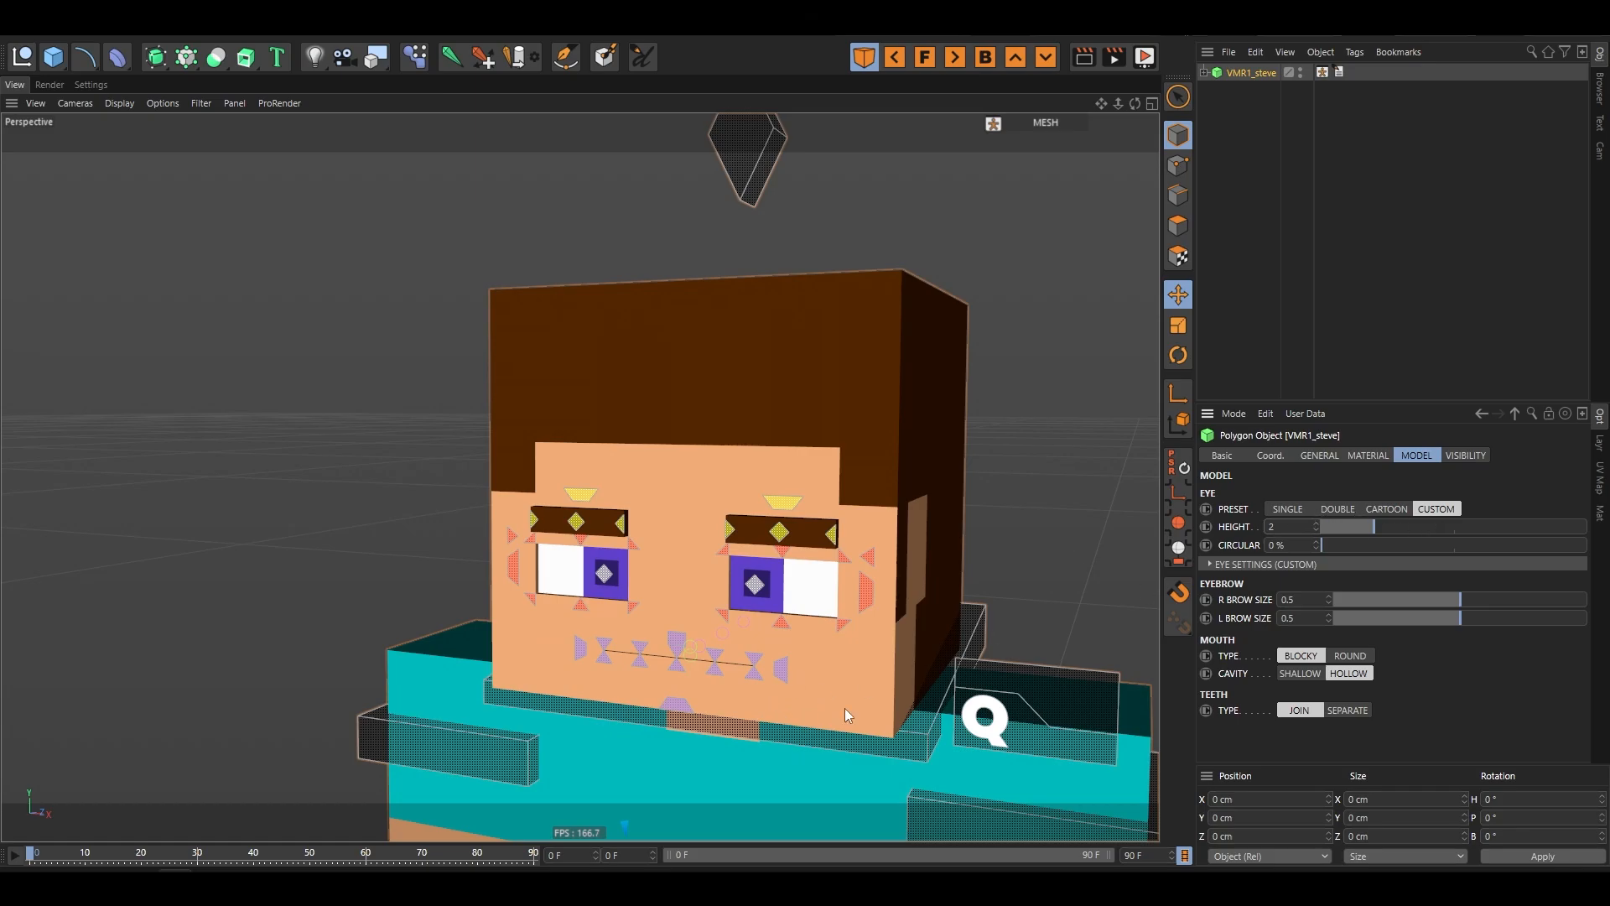
drag(1281, 526, 1223, 539)
text(3)
key(Return)
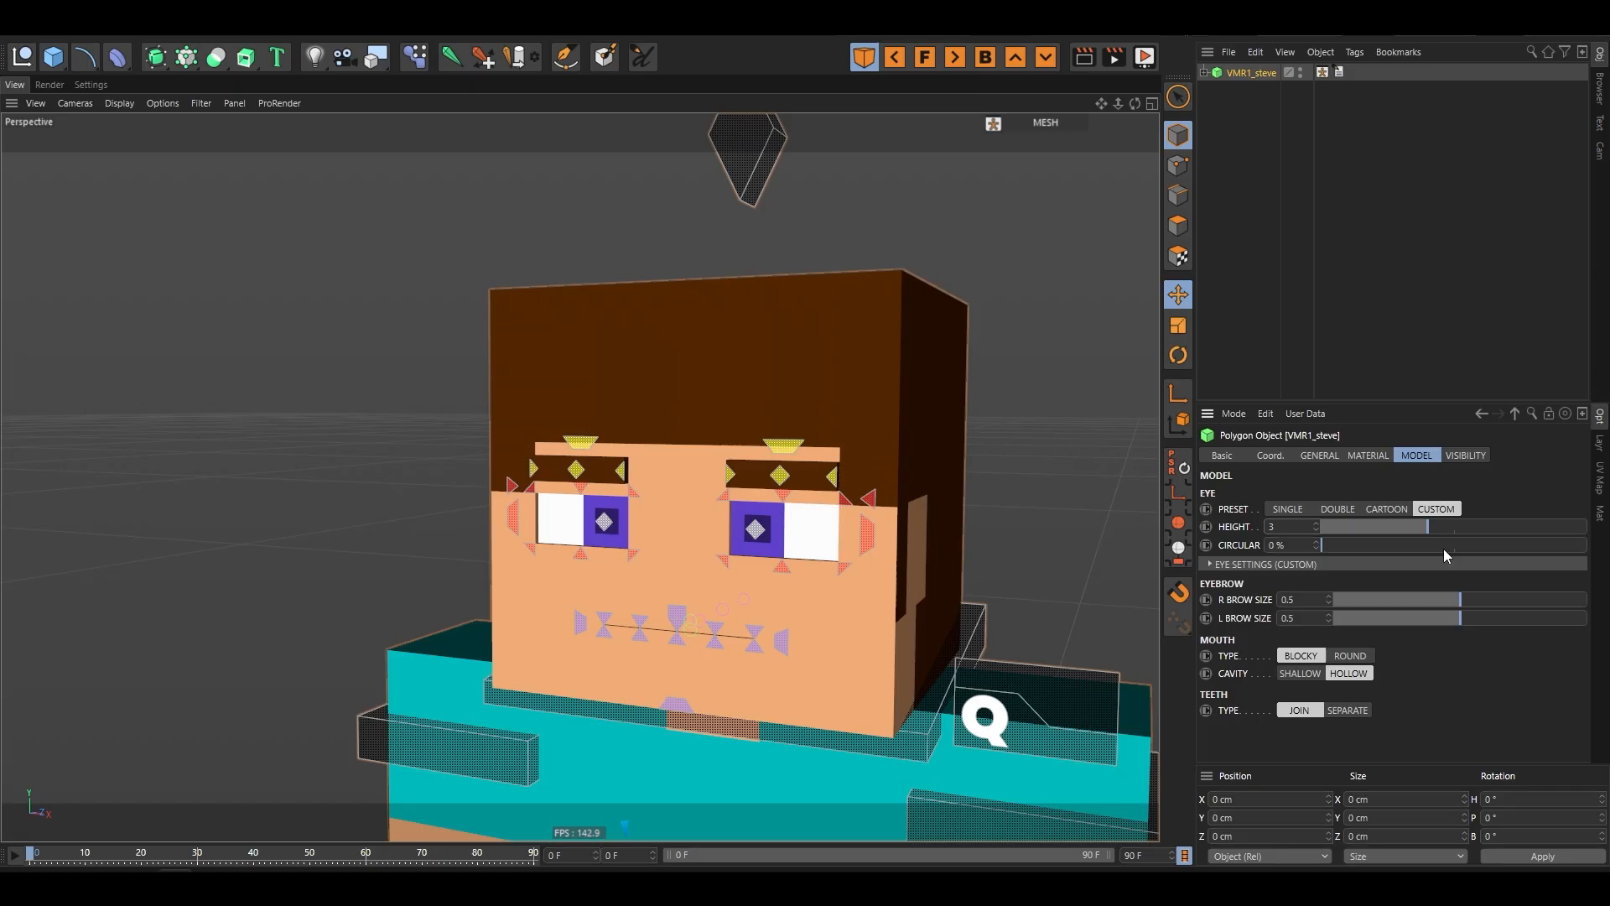
drag(1432, 530, 1080, 536)
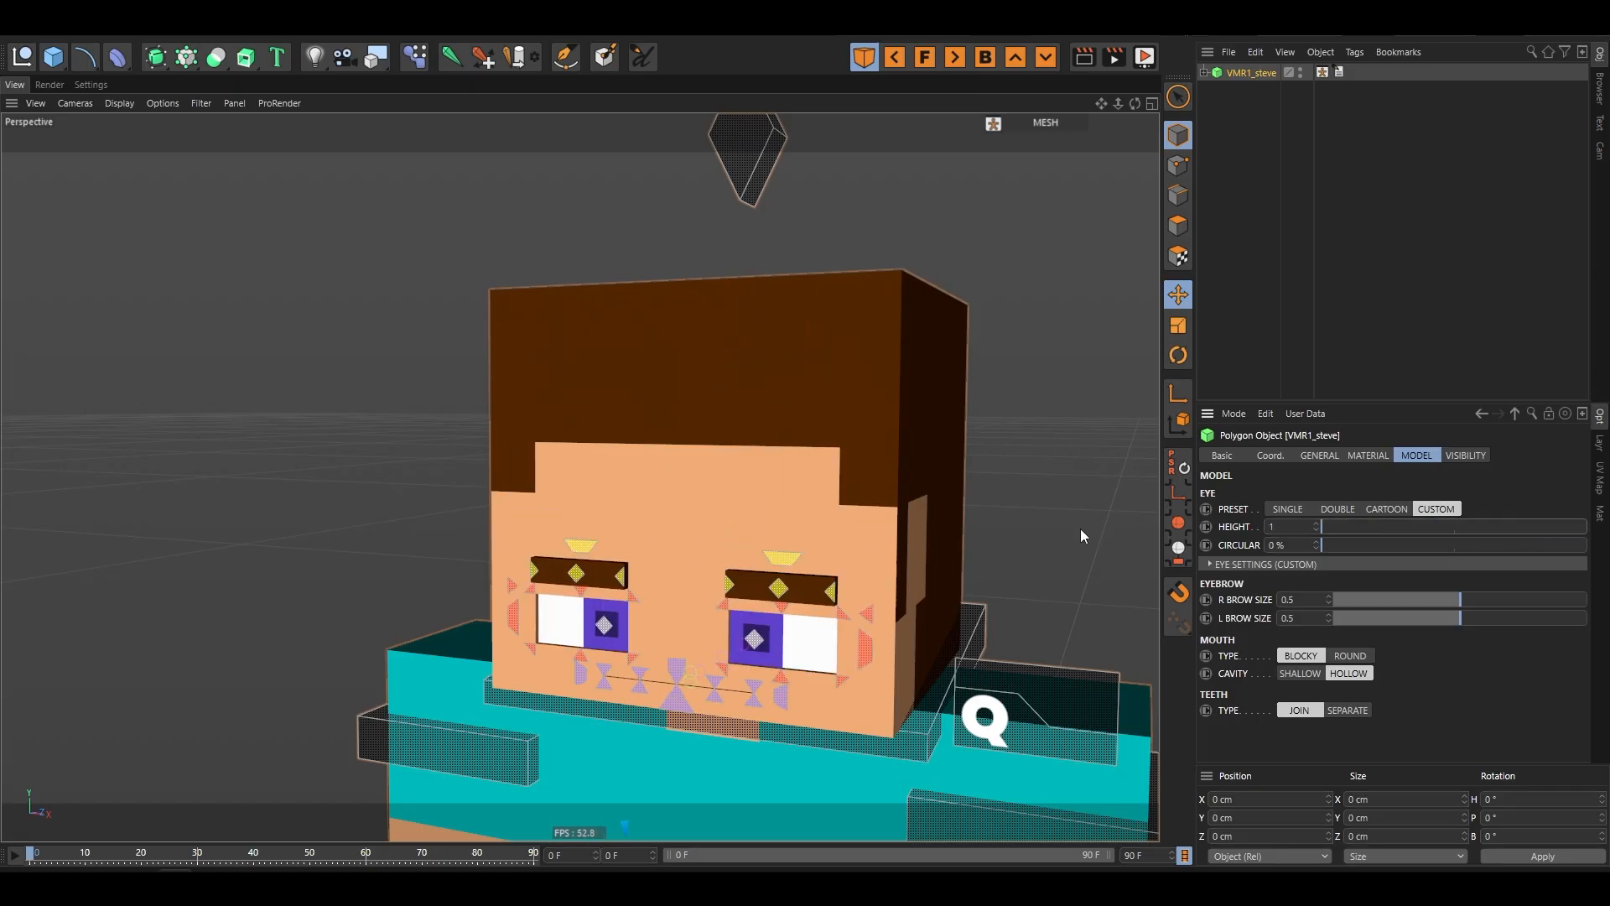
key(ctrl+z)
- Try different eye circular and eyebrow size values from the front, restoring them to 0 % and 0.5
scroll(742, 566, up, 3)
alt+drag(710, 618, 791, 576)
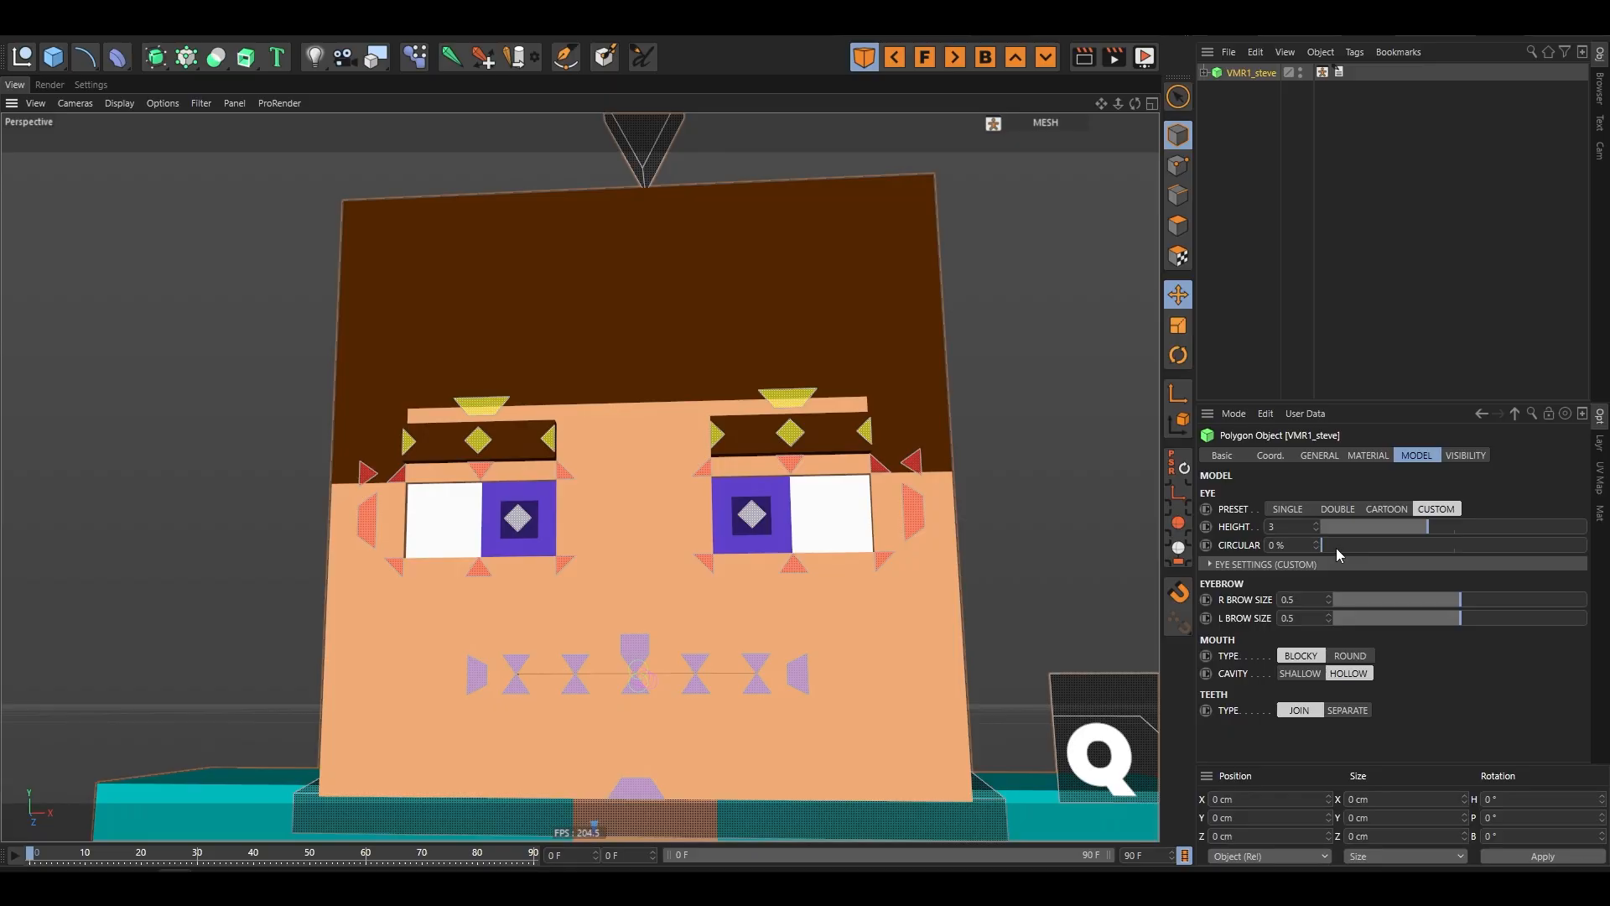
drag(1323, 545, 1089, 580)
drag(1463, 606, 1448, 648)
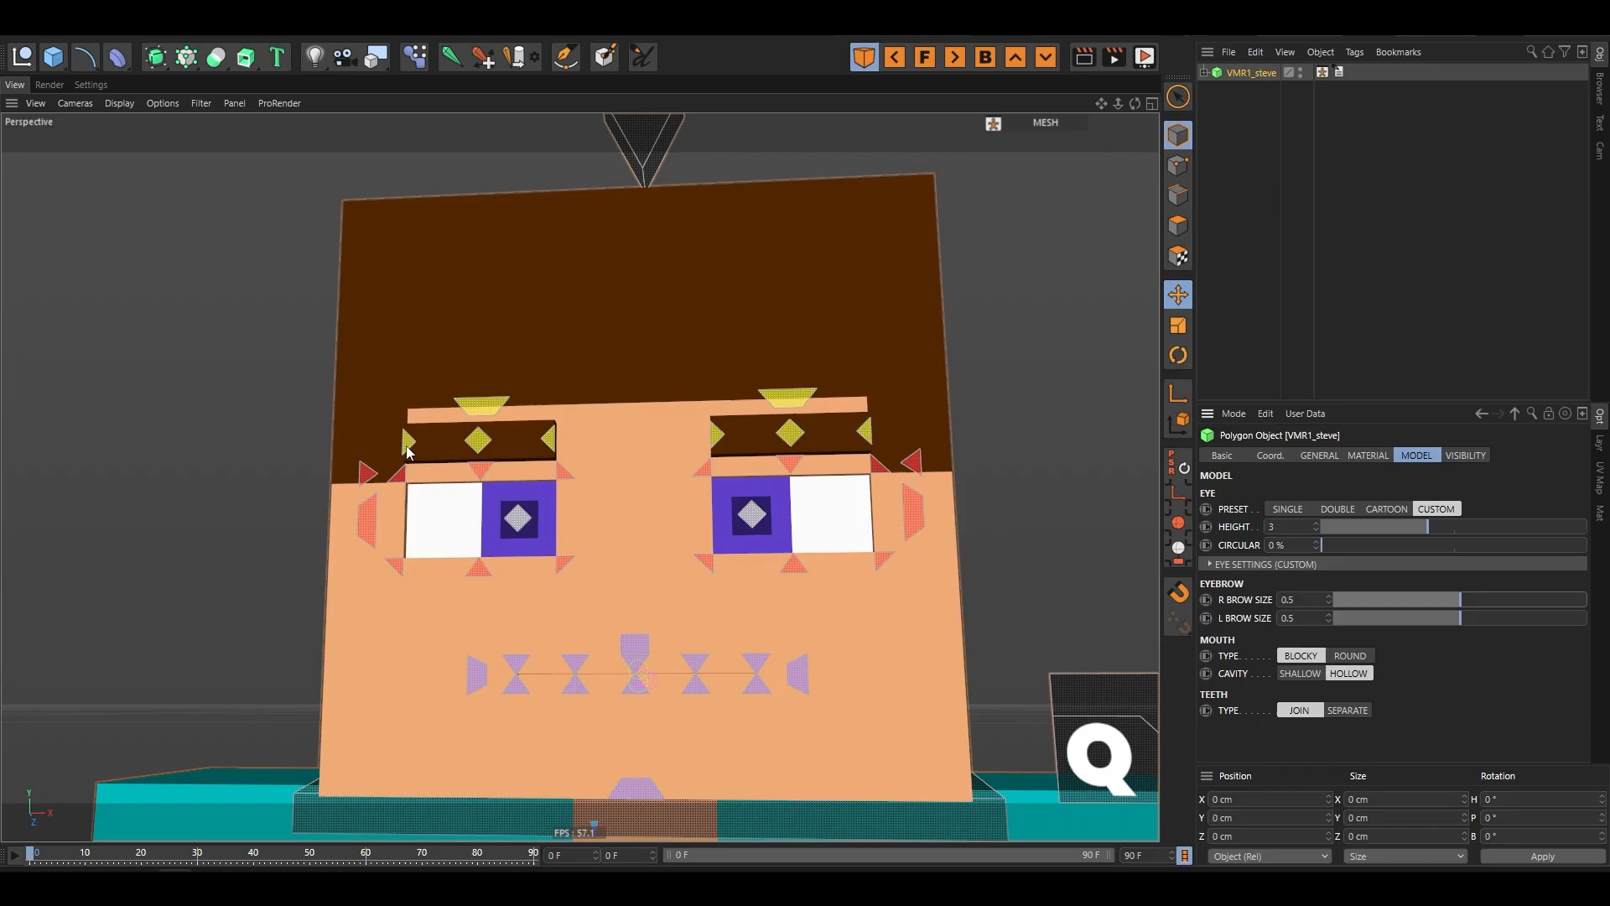
- Expand the face control board beside the head, try opening the mouth with its control, and undo the movement
scroll(657, 484, down, 4)
scroll(780, 603, up, 3)
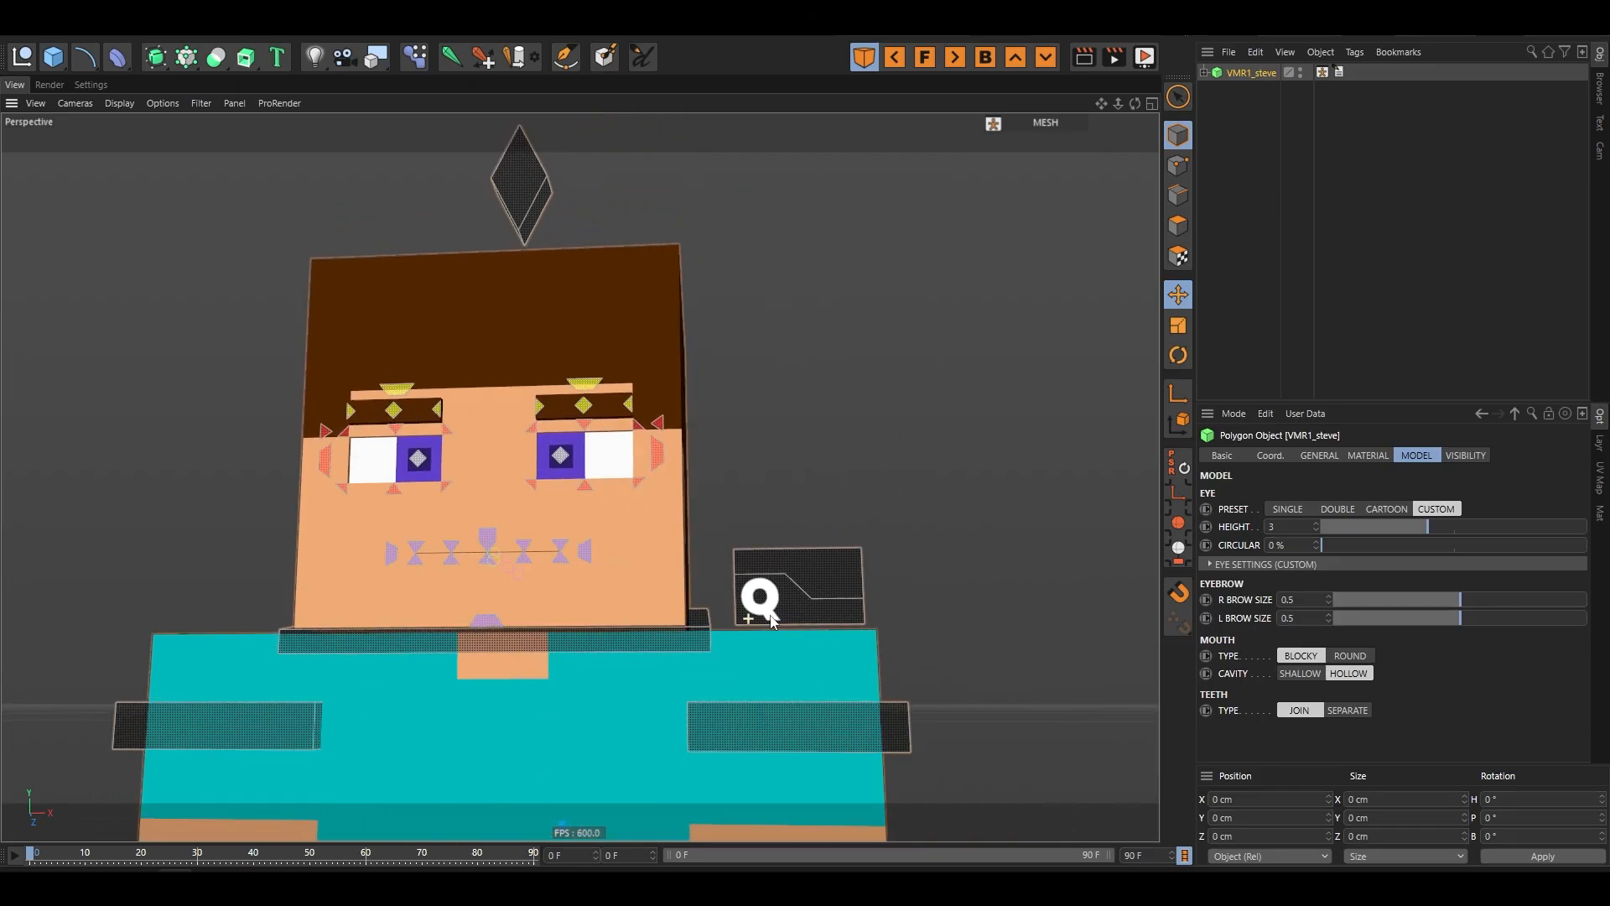
click(872, 577)
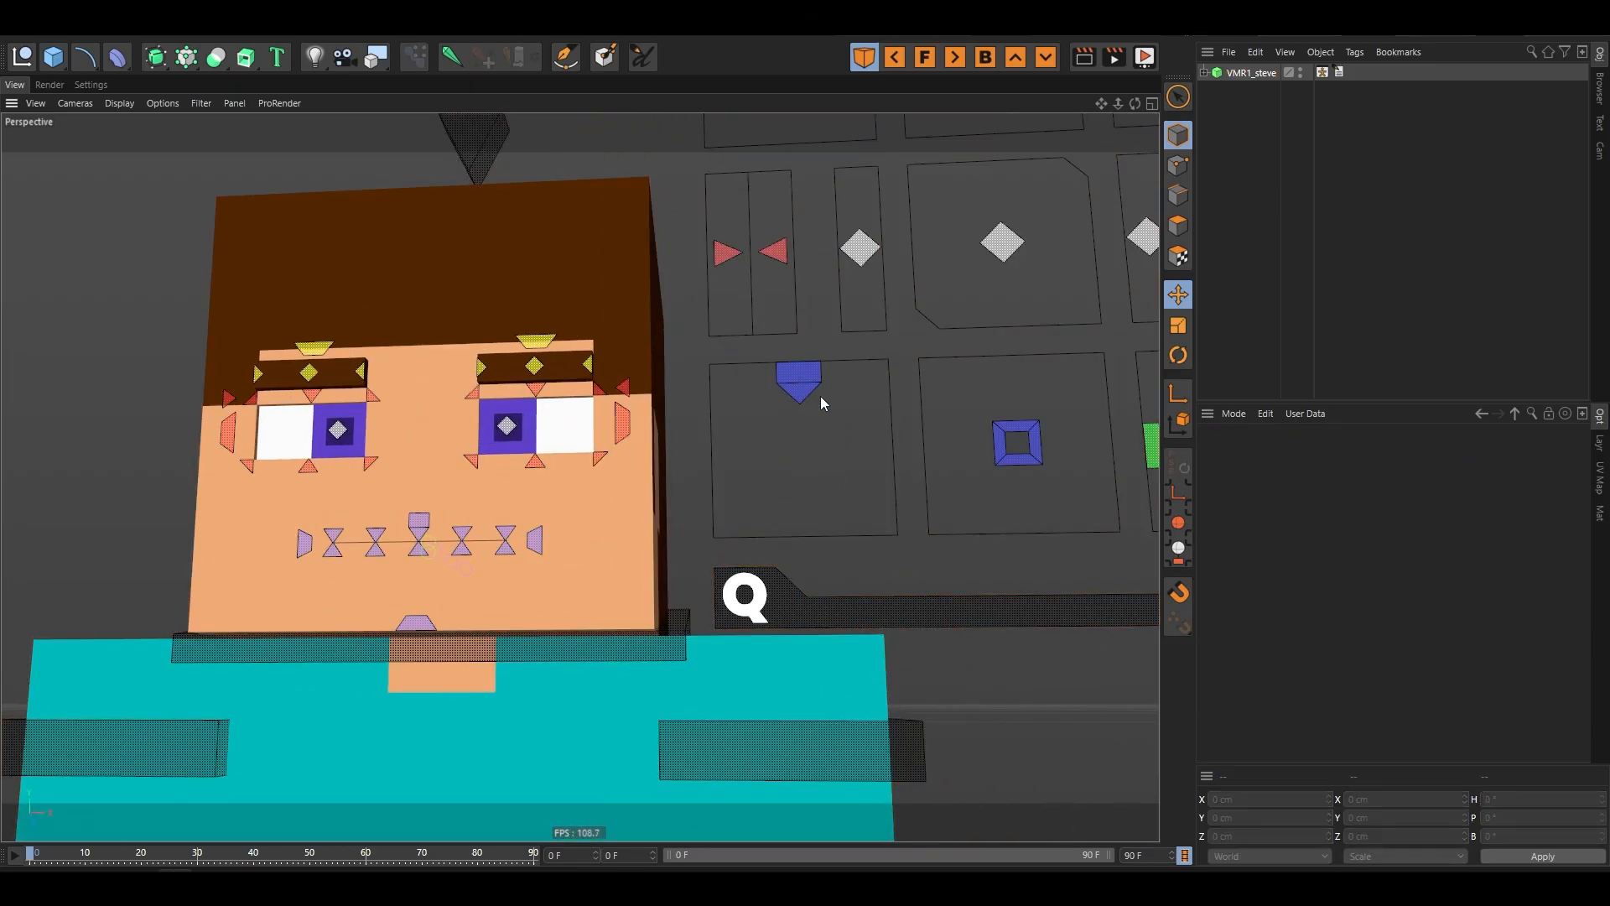
click(1241, 73)
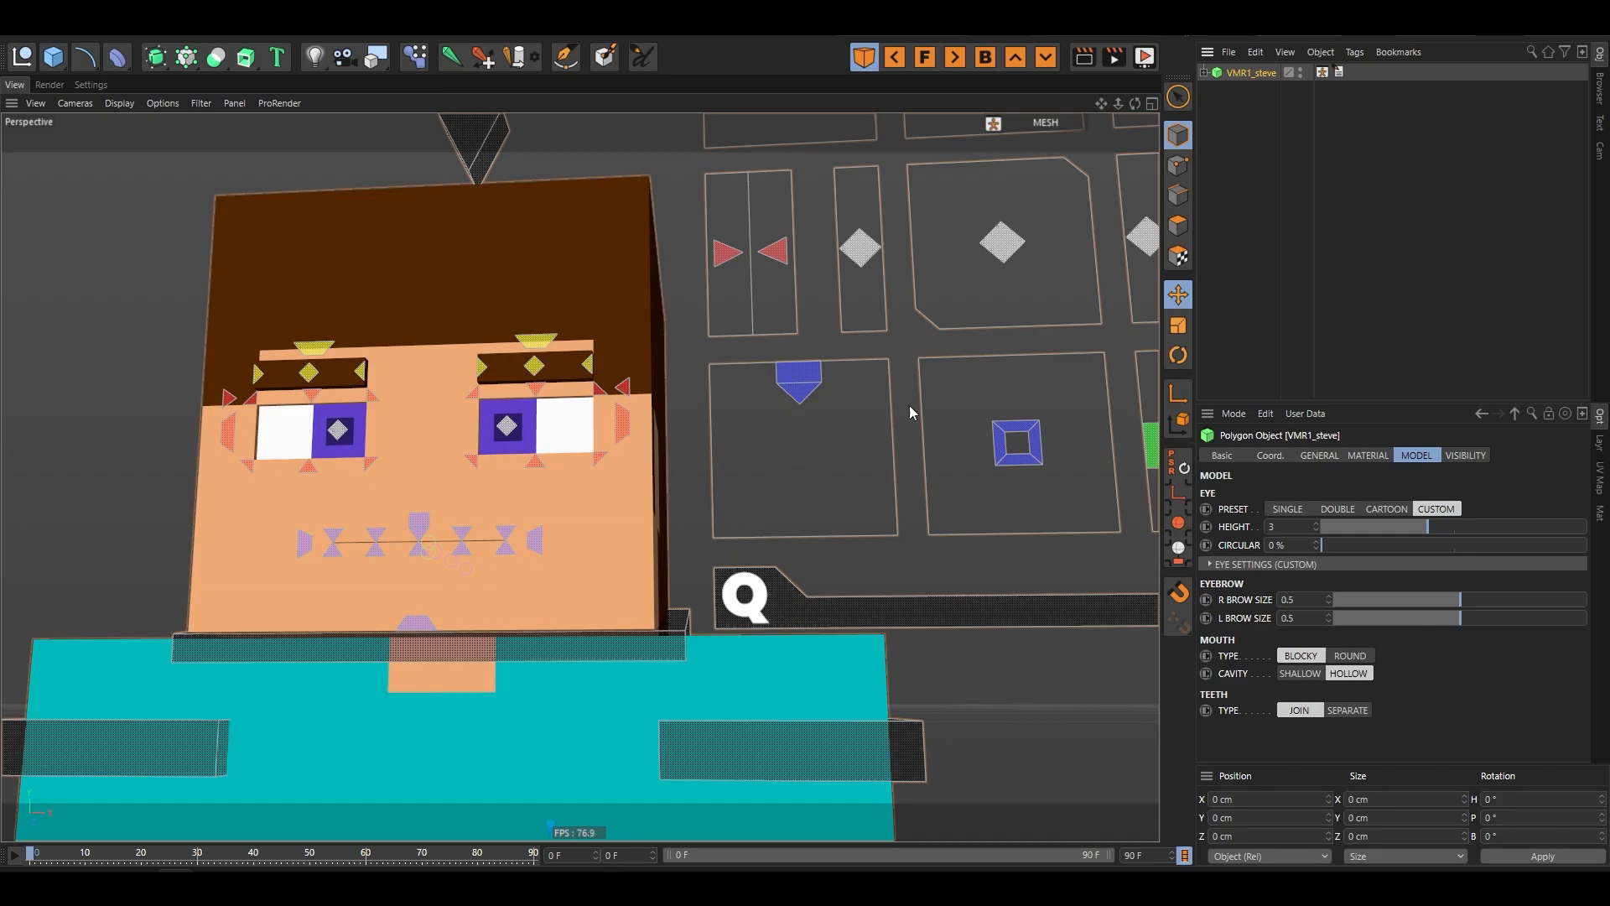
drag(795, 396, 844, 516)
key(ctrl+z)
- Set the face subdivision to HIGH in the rig's GENERAL settings, test opening the mouth, and undo the movement
click(1254, 73)
click(1325, 455)
click(1348, 603)
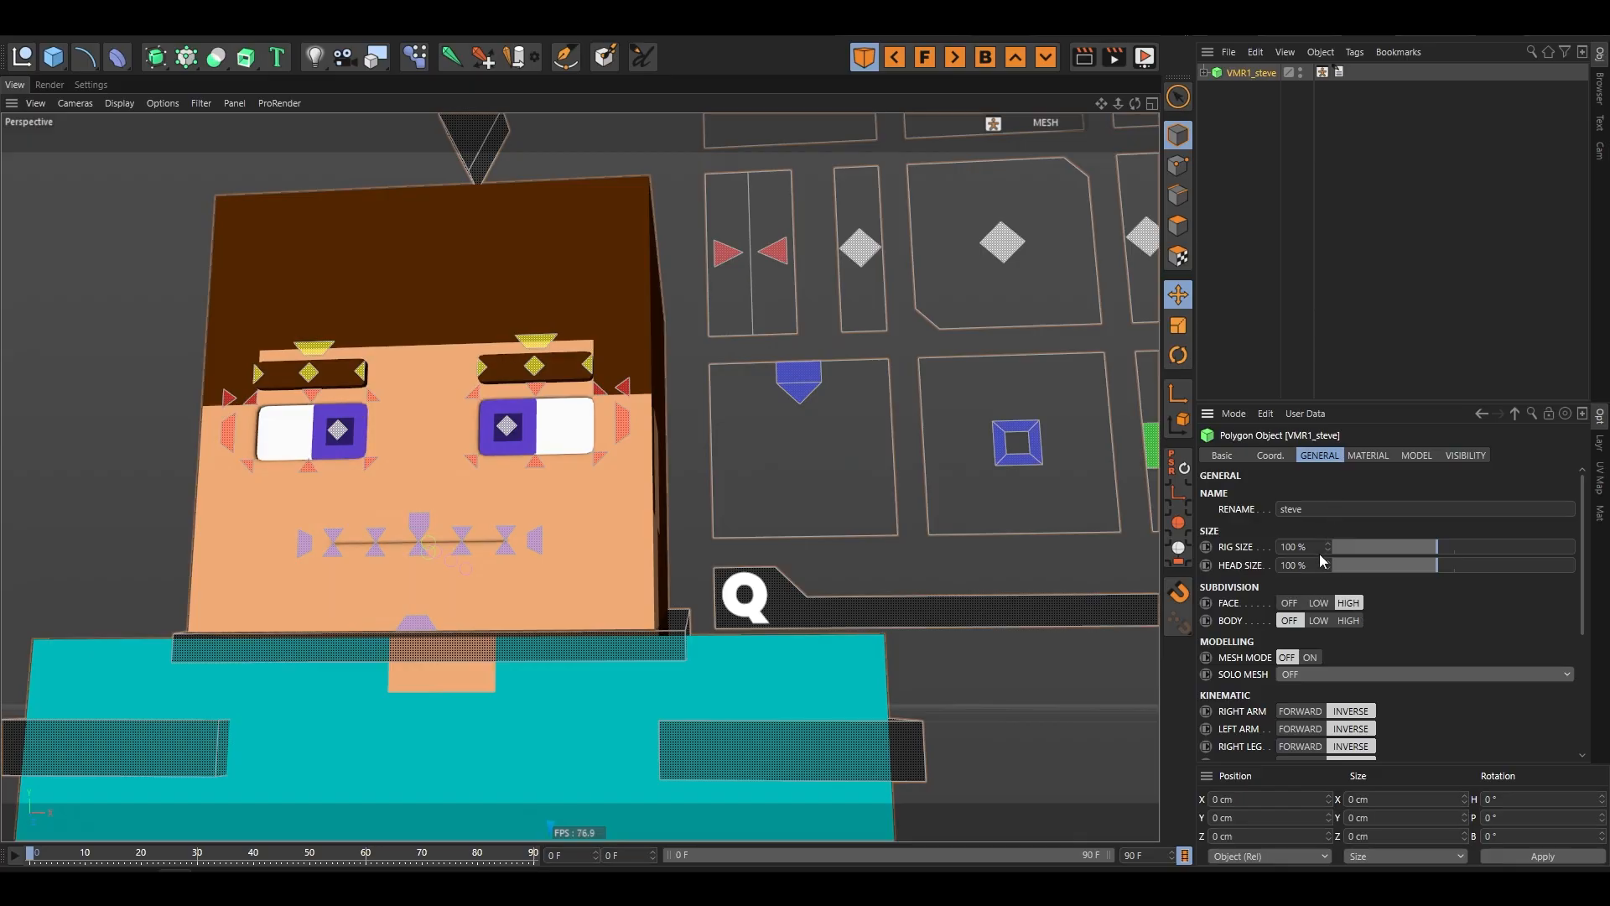
click(1044, 597)
click(799, 374)
drag(846, 472, 889, 536)
key(ctrl+z)
- Set the face subdivision to LOW and lower the mouth control to about Y -4.6 cm to open the mouth
click(1248, 74)
click(1323, 603)
drag(817, 377, 858, 610)
alt+drag(510, 599, 506, 568)
scroll(506, 568, up, 2)
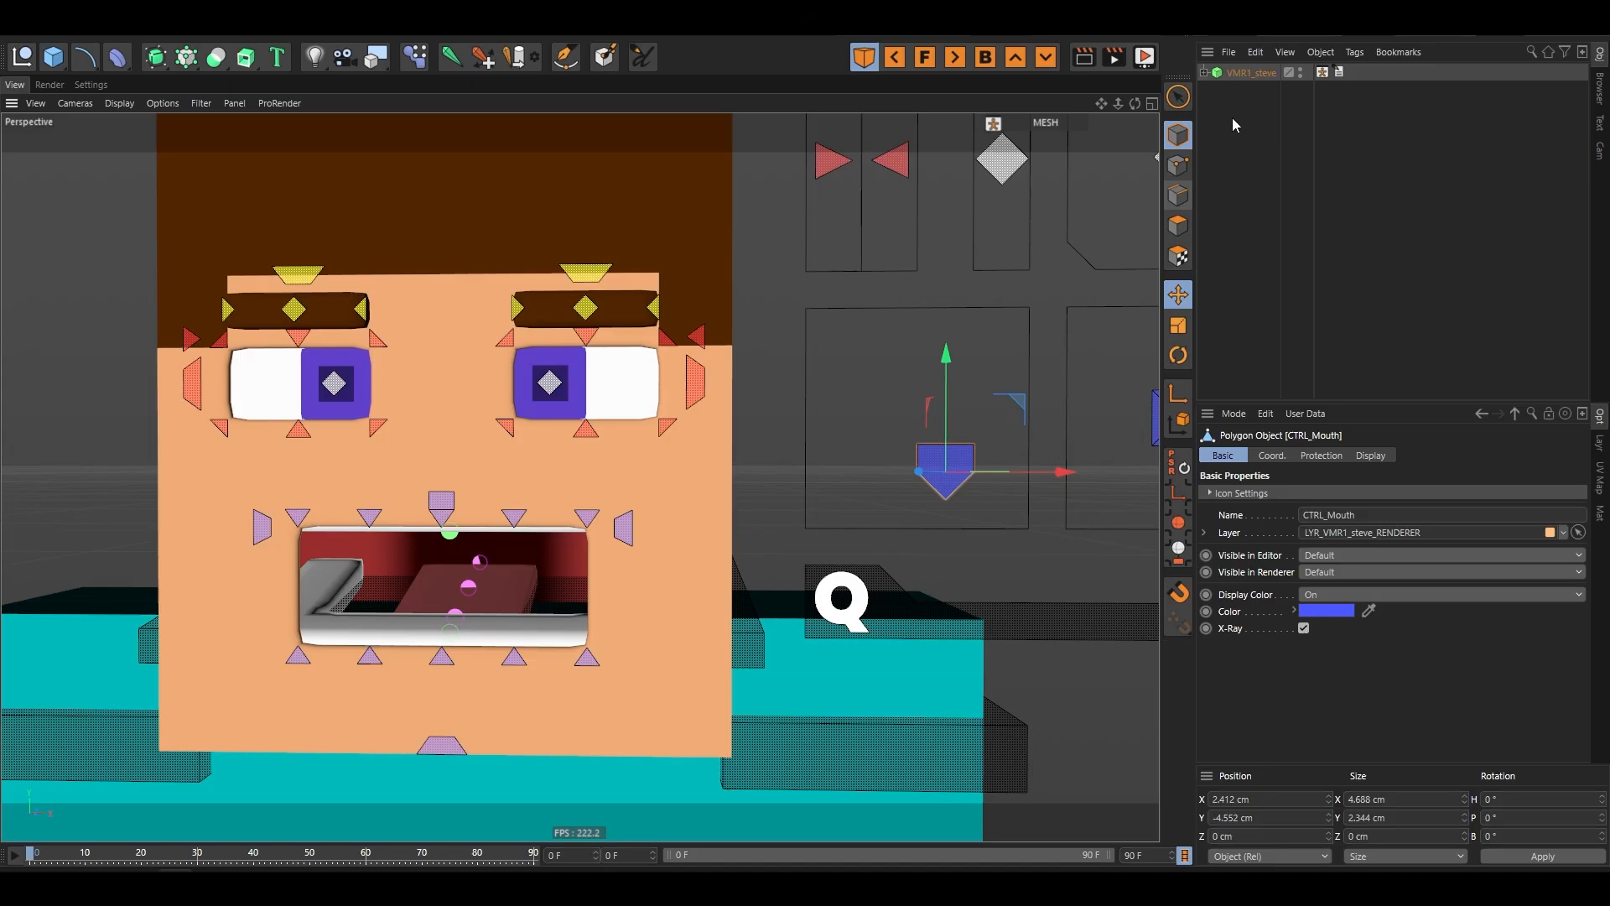
- Return to the rig's MODEL settings and set the mouth type to ROUND
click(1251, 73)
drag(1583, 587, 1583, 701)
click(1406, 454)
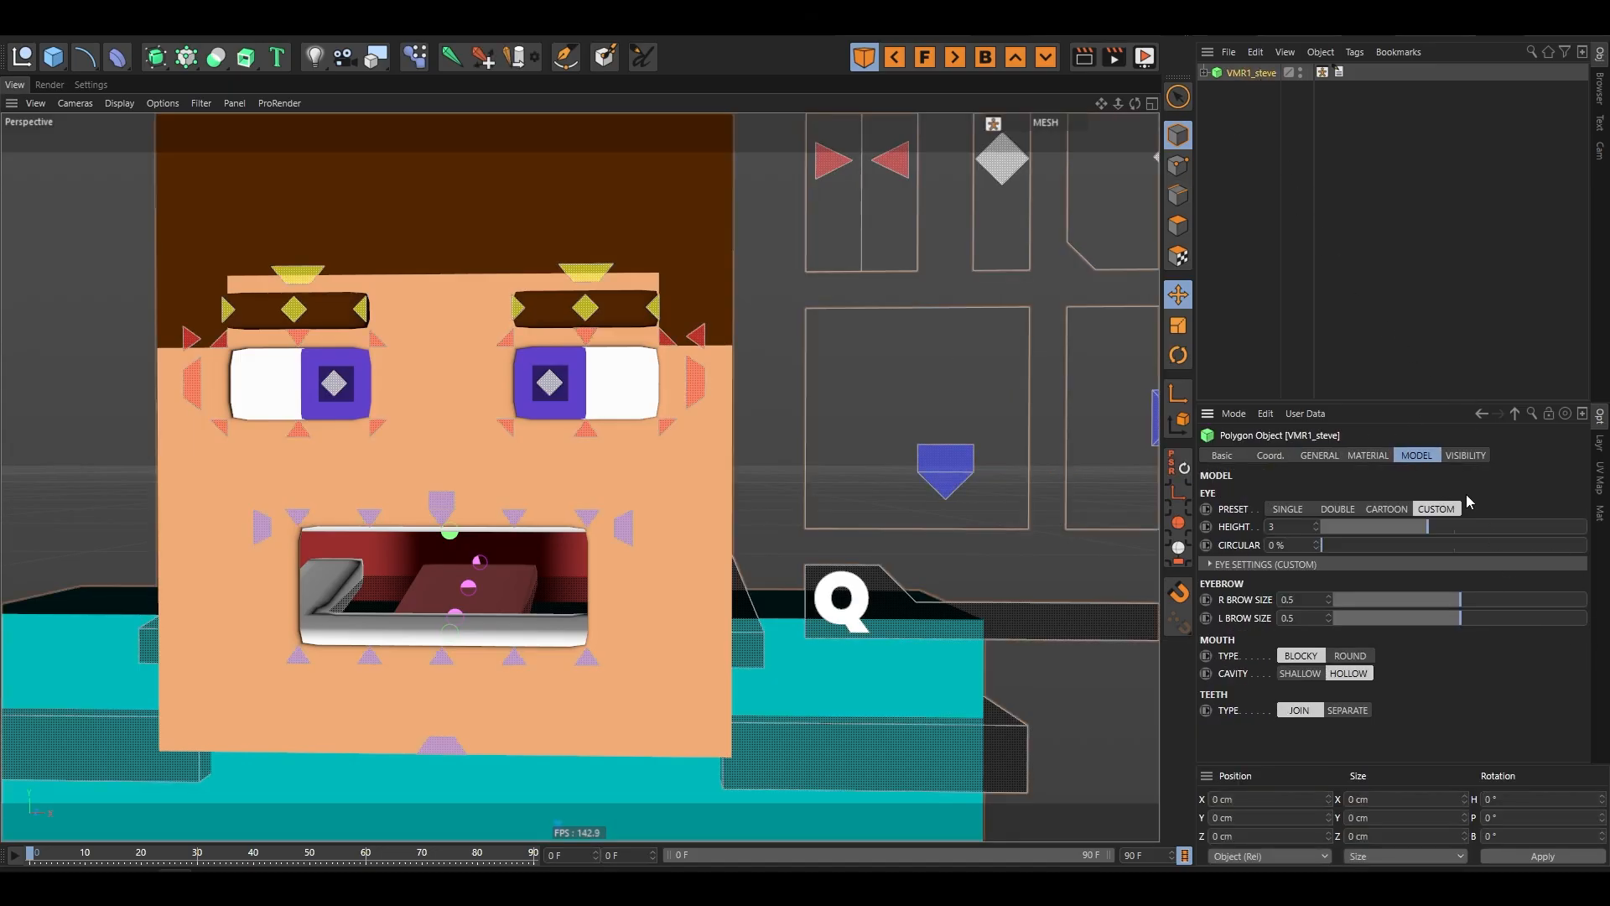
click(1344, 657)
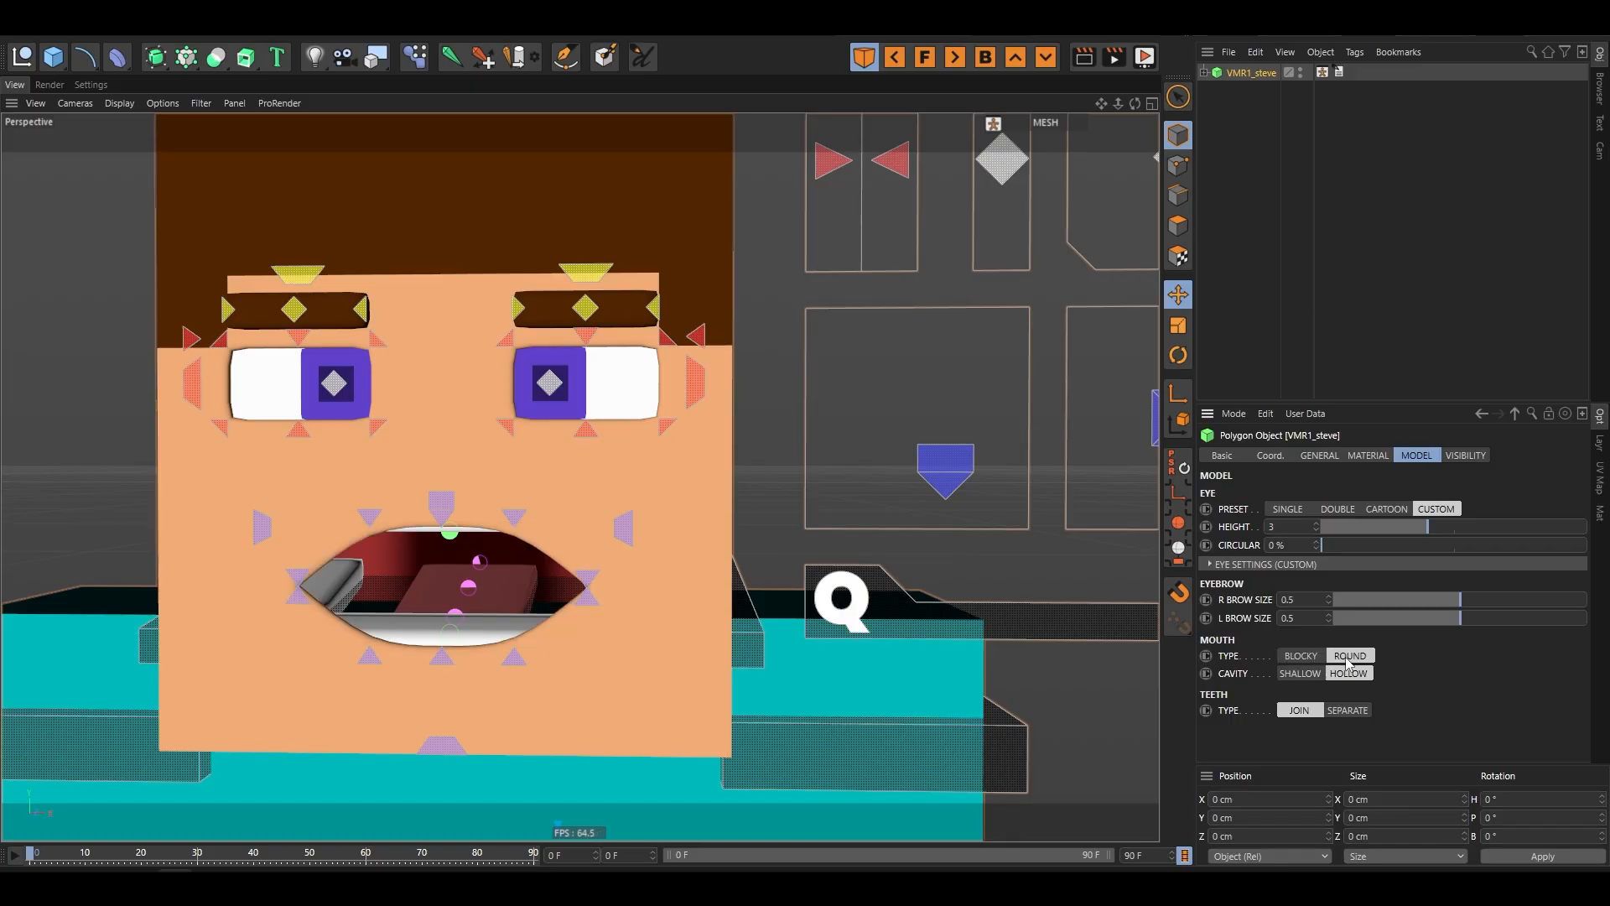
- Pose the open mouth into a wide smile using the lip controls on the face board
key(super)
key(super)
alt+drag(711, 567, 858, 433)
click(858, 433)
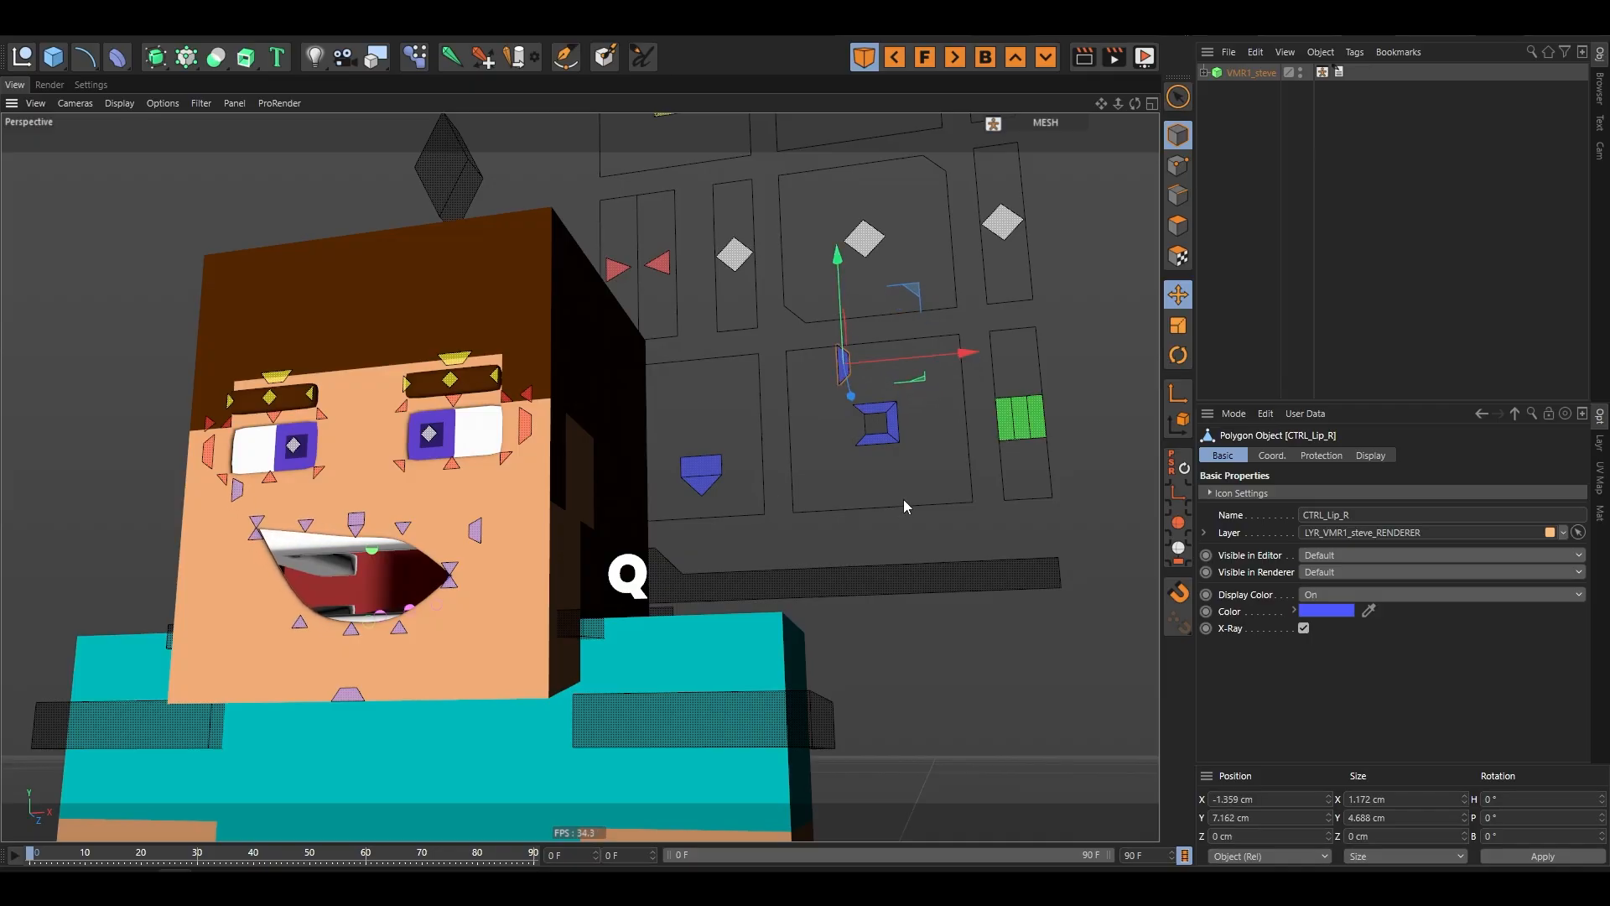
click(899, 453)
drag(902, 453, 1291, 98)
- Compare the BLOCKY and ROUND mouth types on the smiling face, ending with BLOCKY
click(1255, 73)
click(1294, 654)
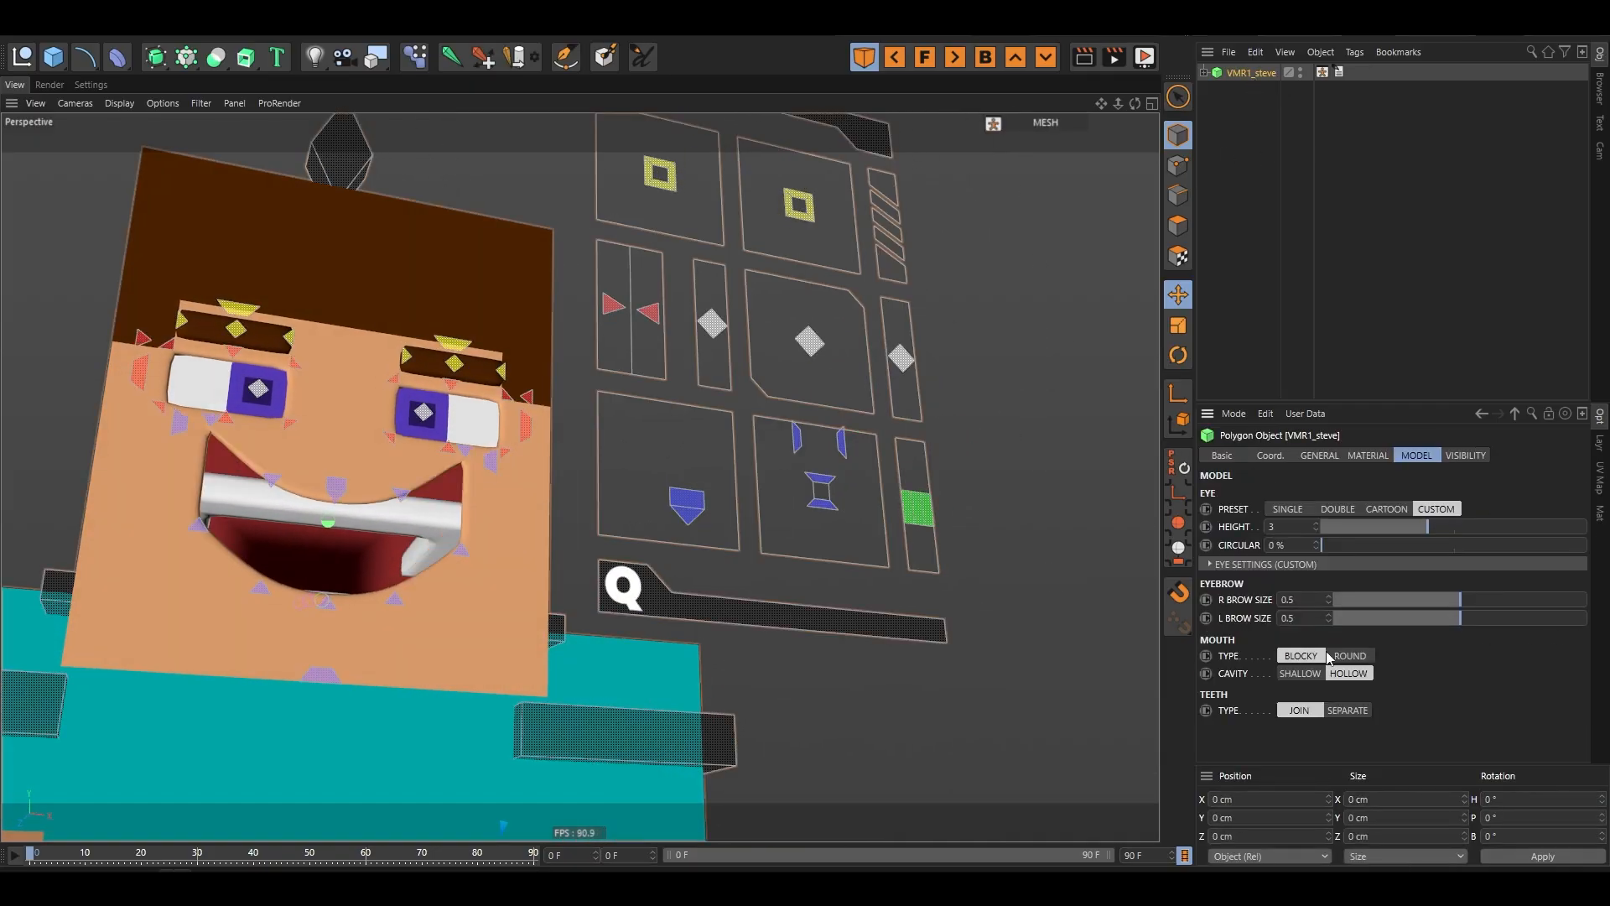
click(1352, 655)
click(1297, 655)
click(1365, 659)
click(1298, 656)
click(1347, 655)
click(1300, 658)
click(1343, 656)
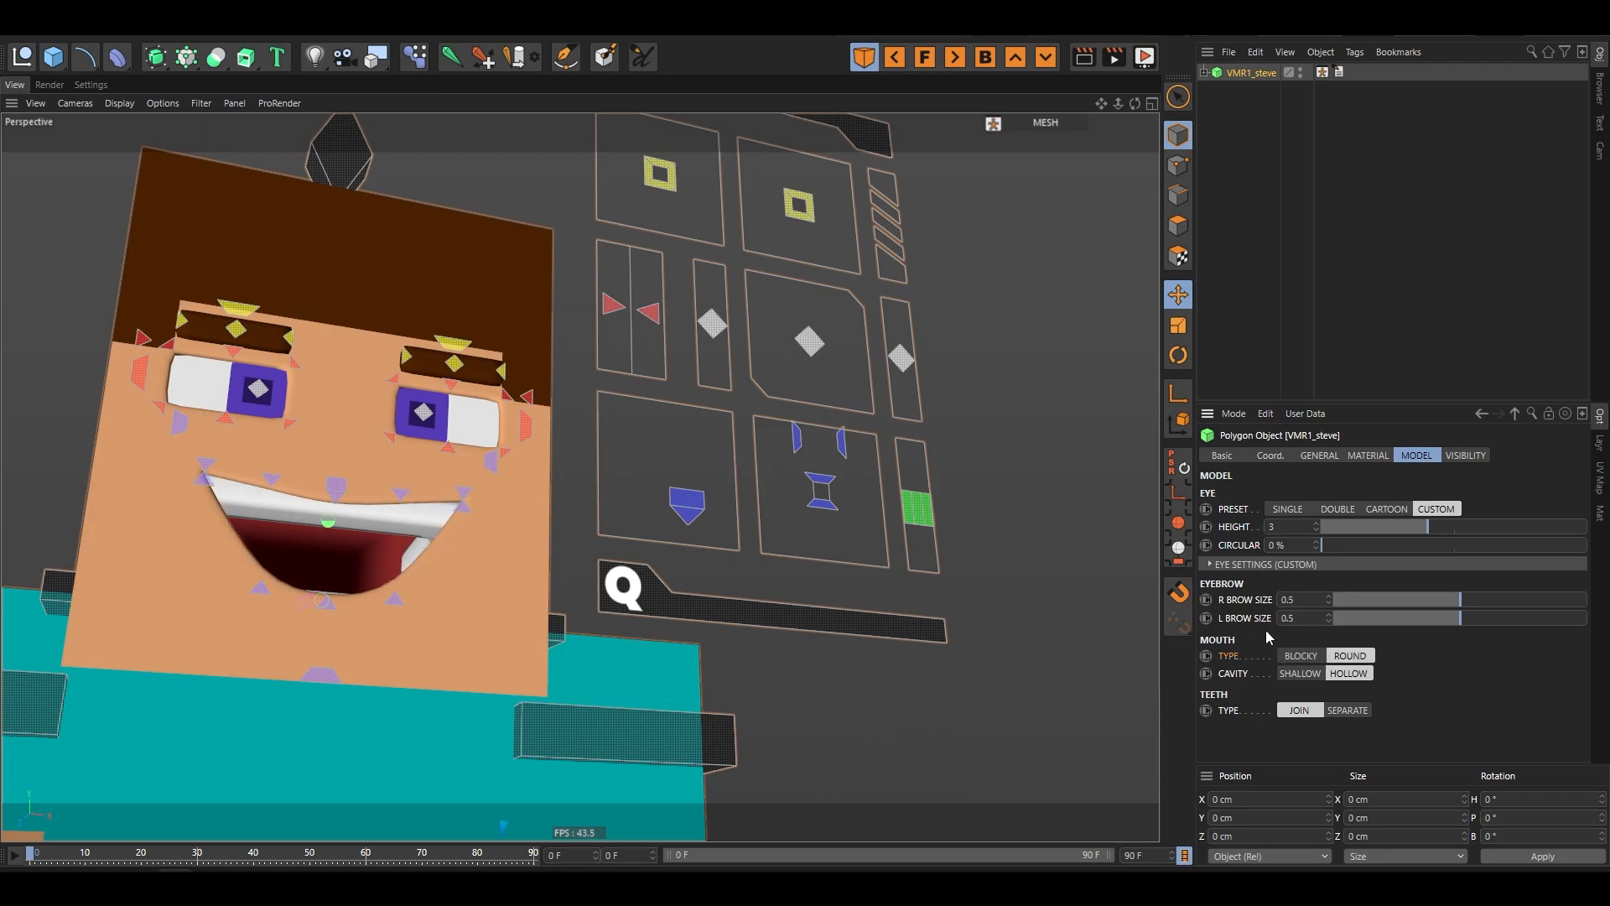
click(1305, 656)
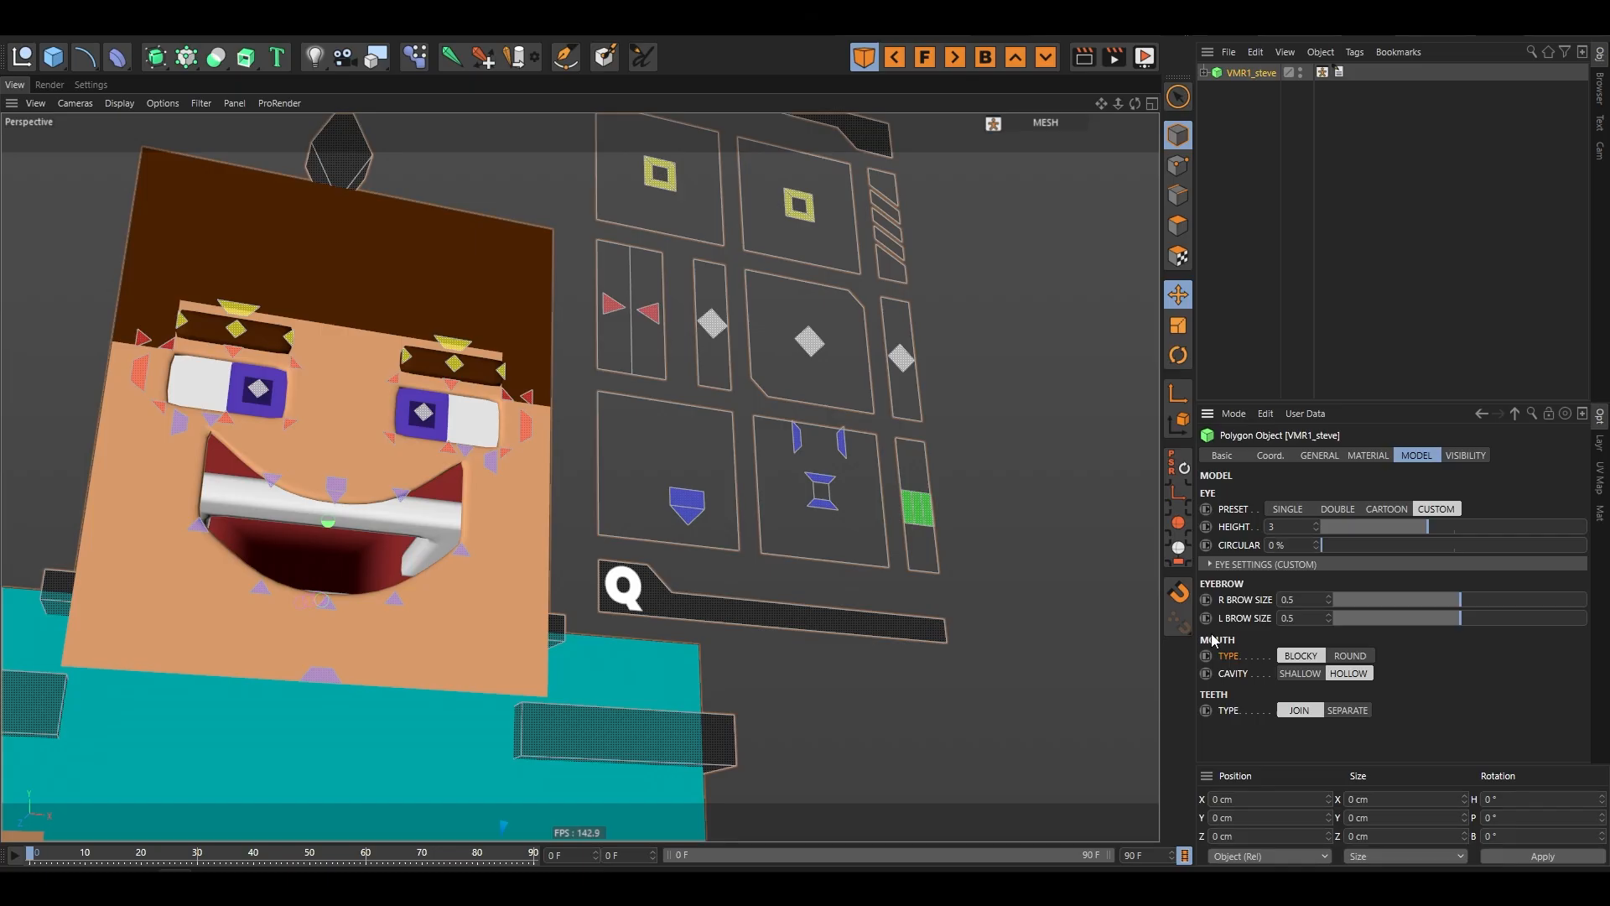
- Switch the mouth type to ROUND and back to BLOCKY up close, and reset the lip controls to neutral
scroll(807, 486, down, 5)
scroll(506, 568, up, 8)
alt+drag(627, 487, 662, 504)
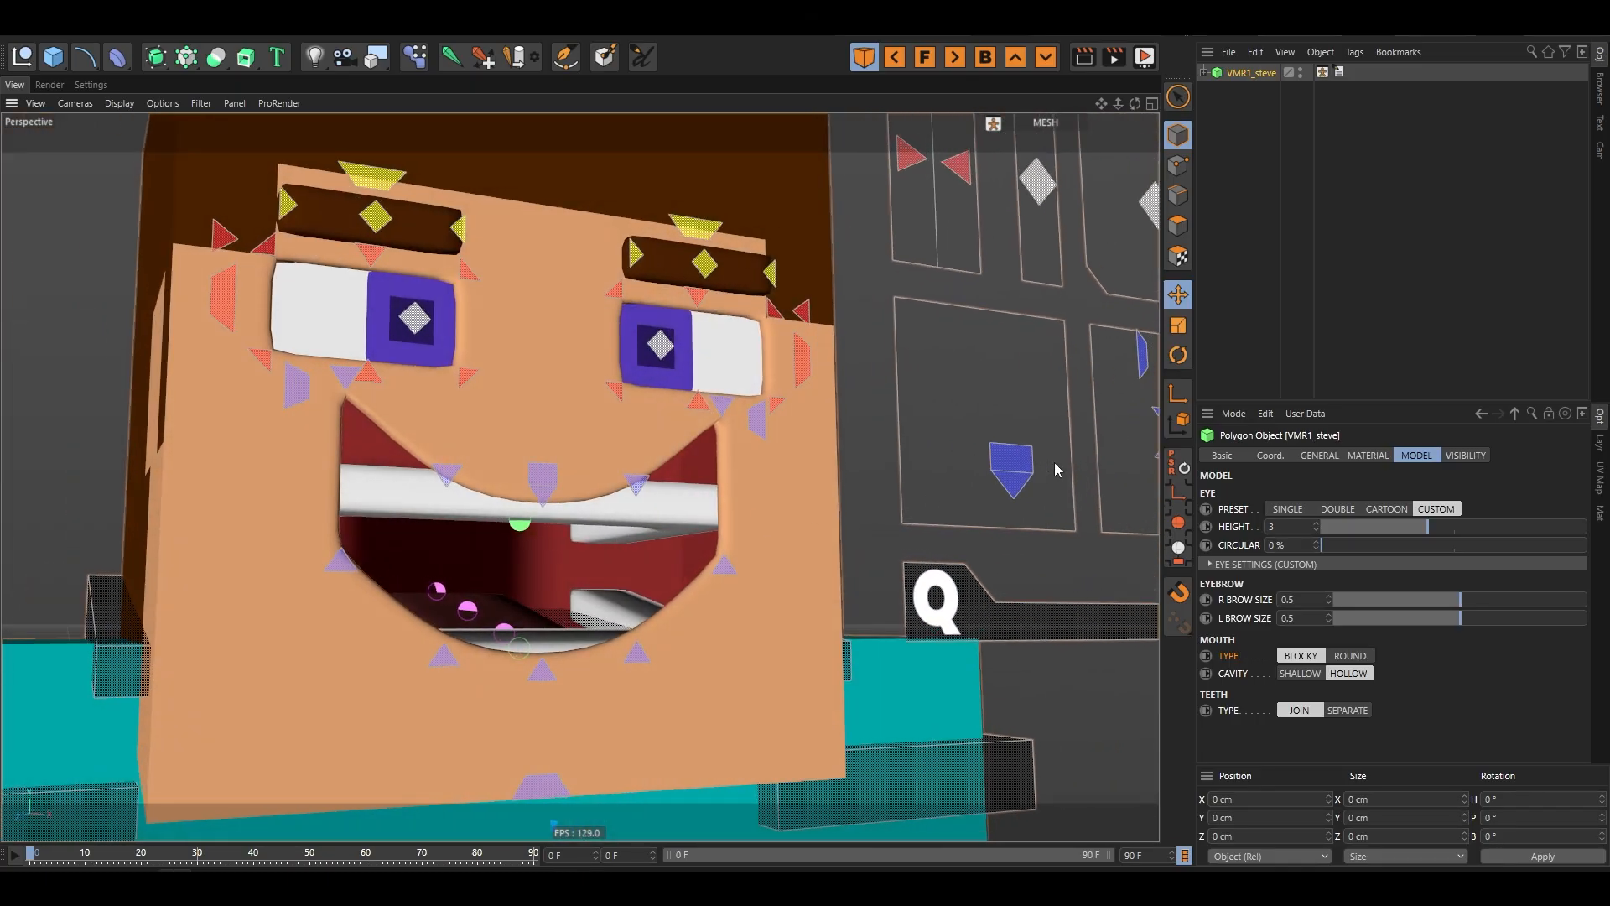
click(1350, 656)
click(1302, 656)
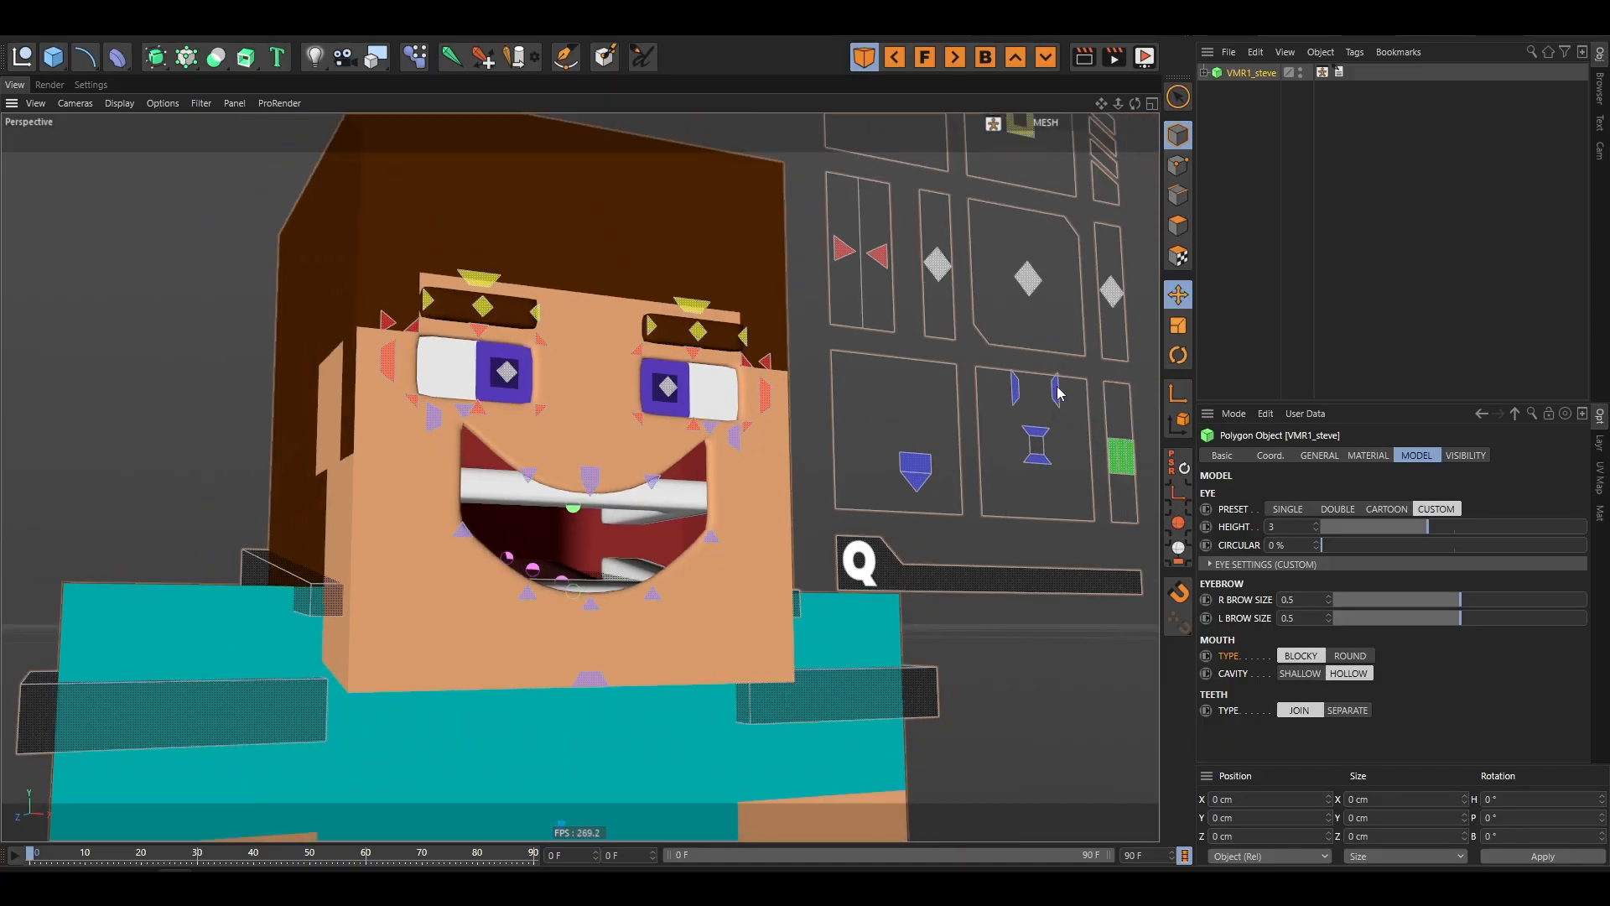
click(1058, 394)
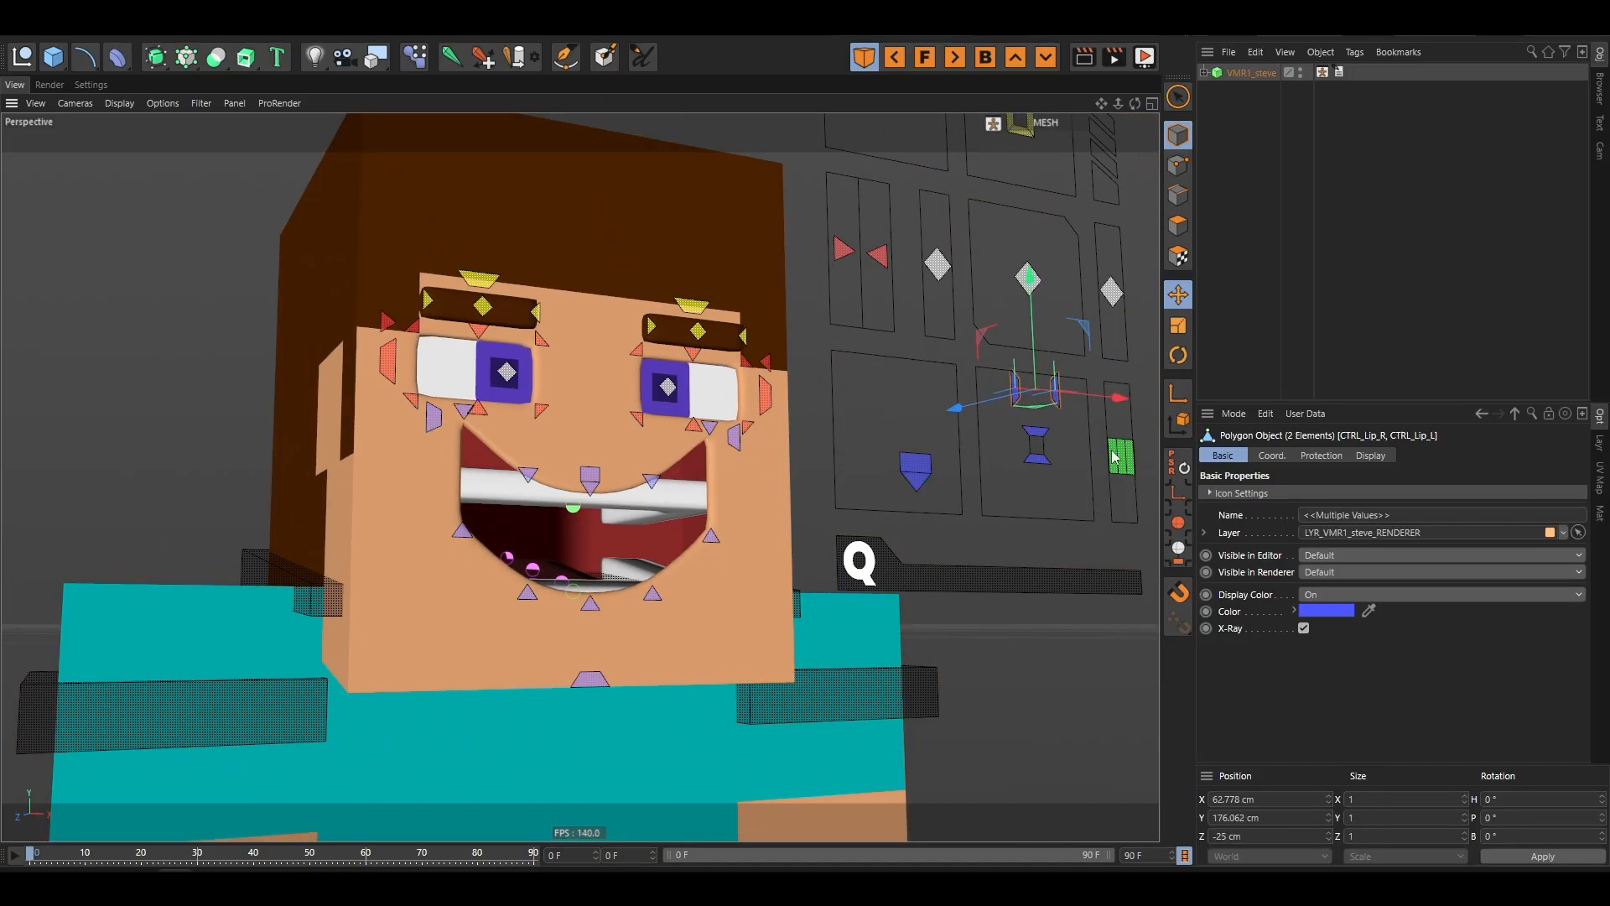
click(1249, 73)
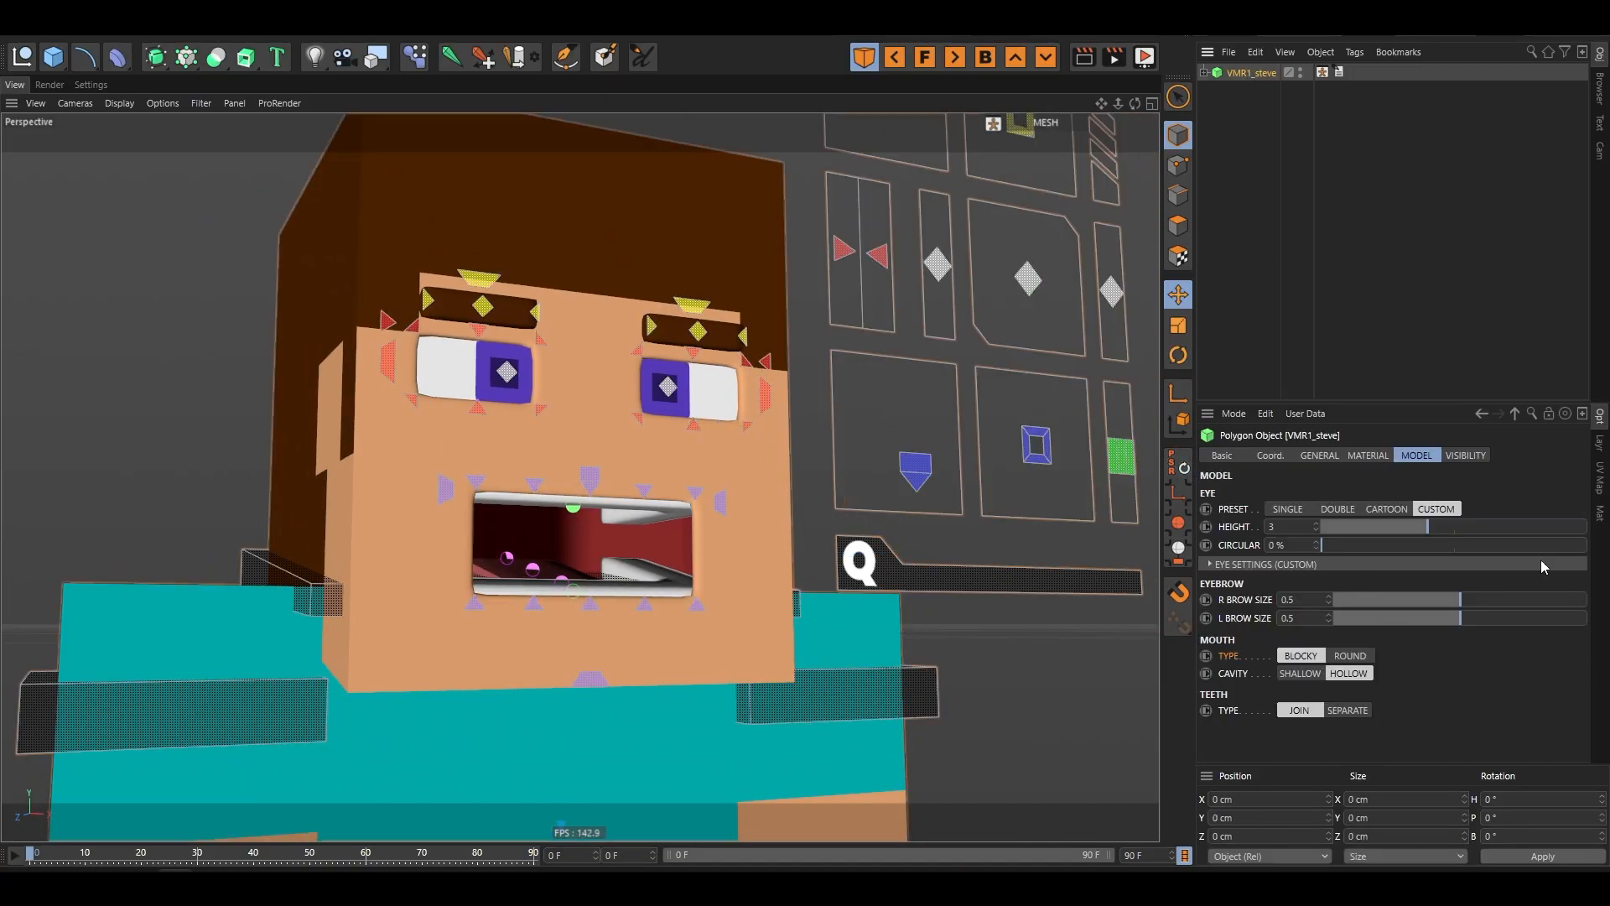
- Set the mouth cavity to SHALLOW and inspect the mouth up close, from the side and from the front
scroll(576, 523, up, 6)
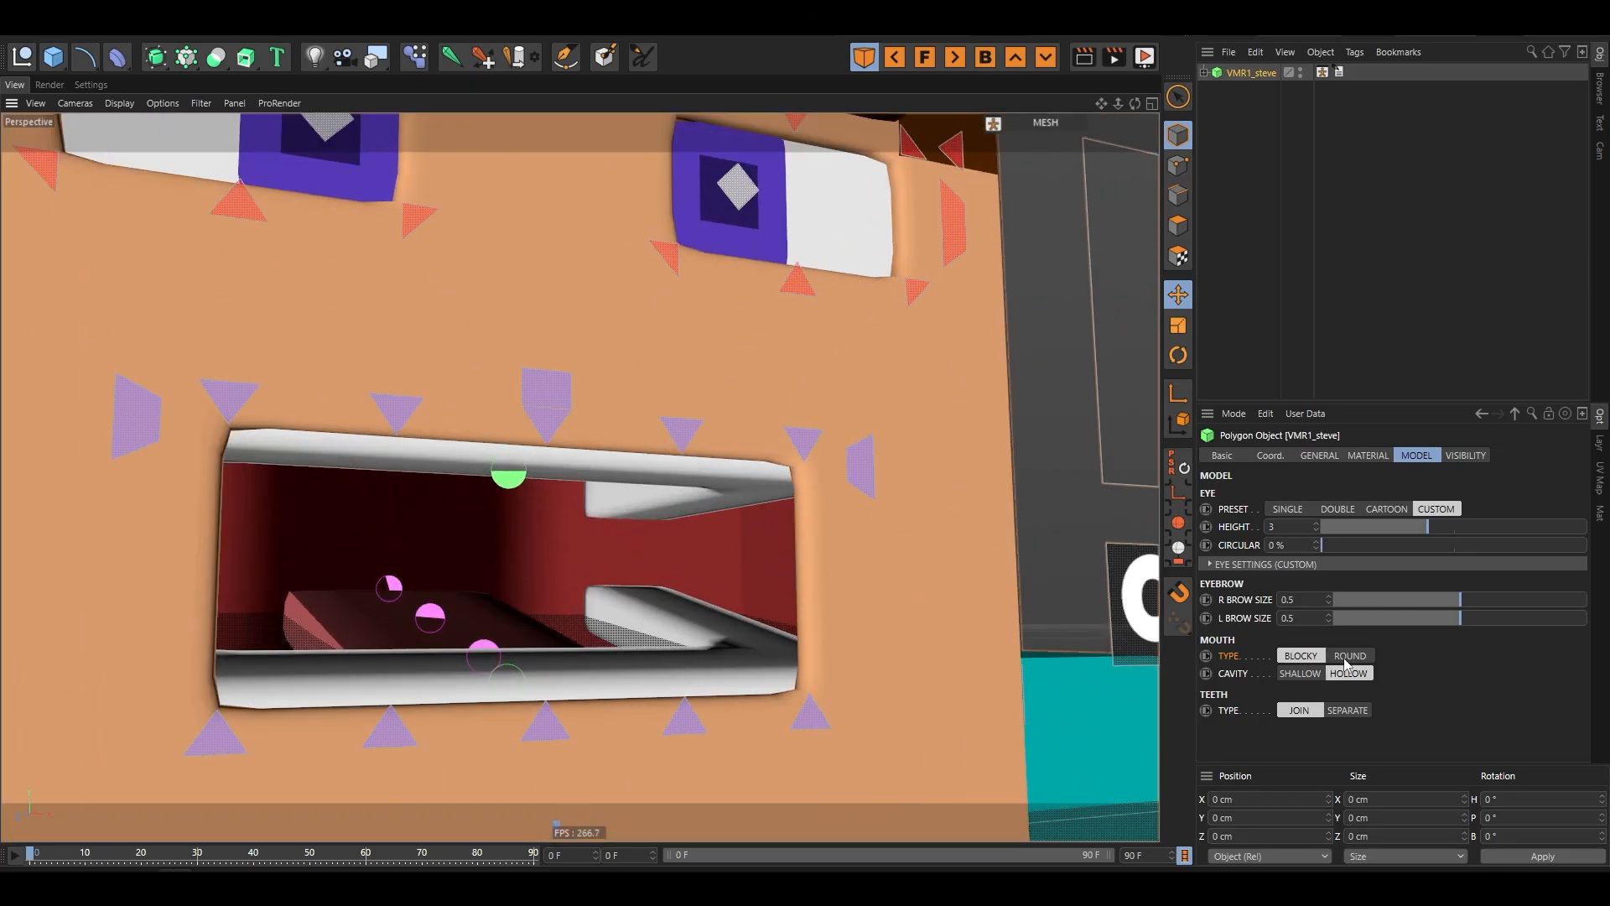
click(1292, 674)
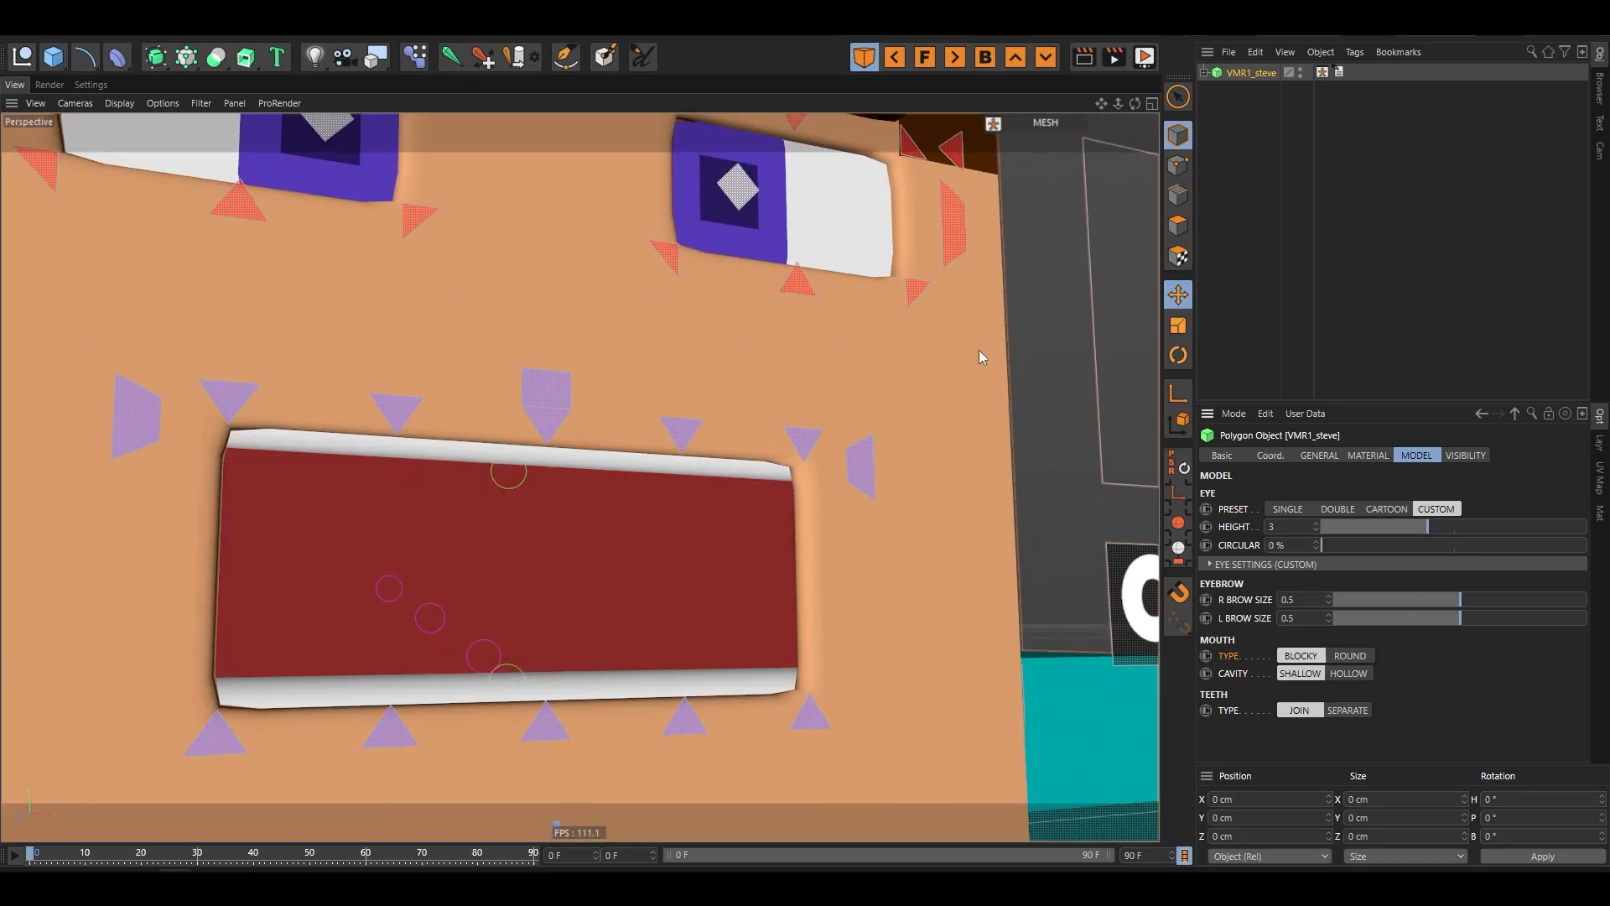
scroll(388, 470, down, 6)
click(939, 691)
scroll(600, 606, up, 10)
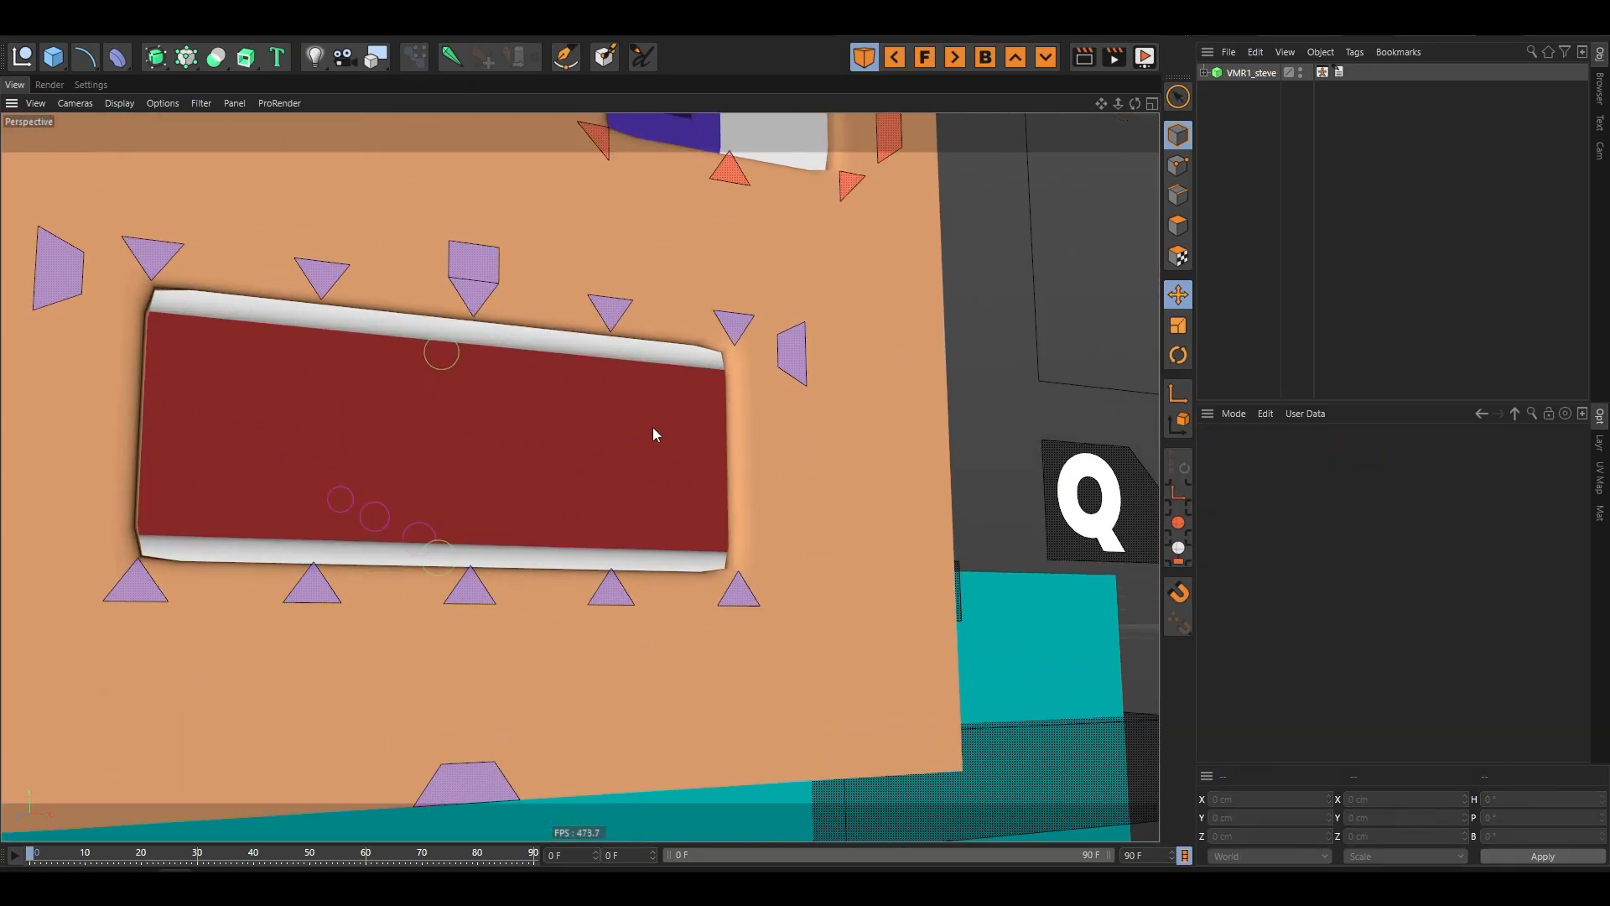
scroll(735, 468, down, 10)
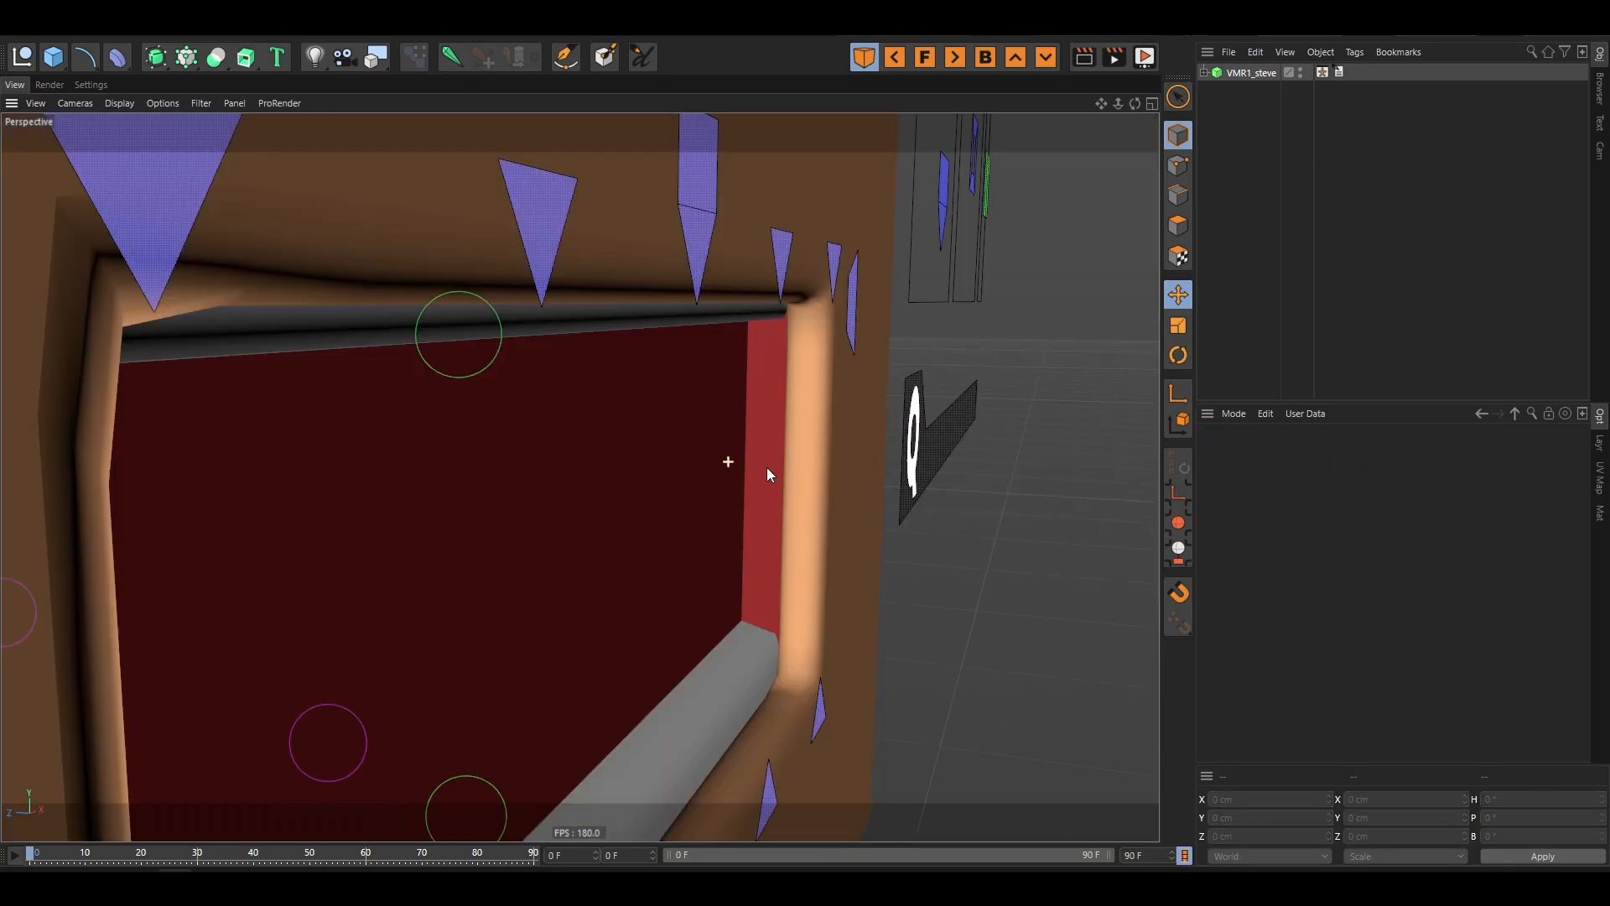
scroll(587, 511, down, 4)
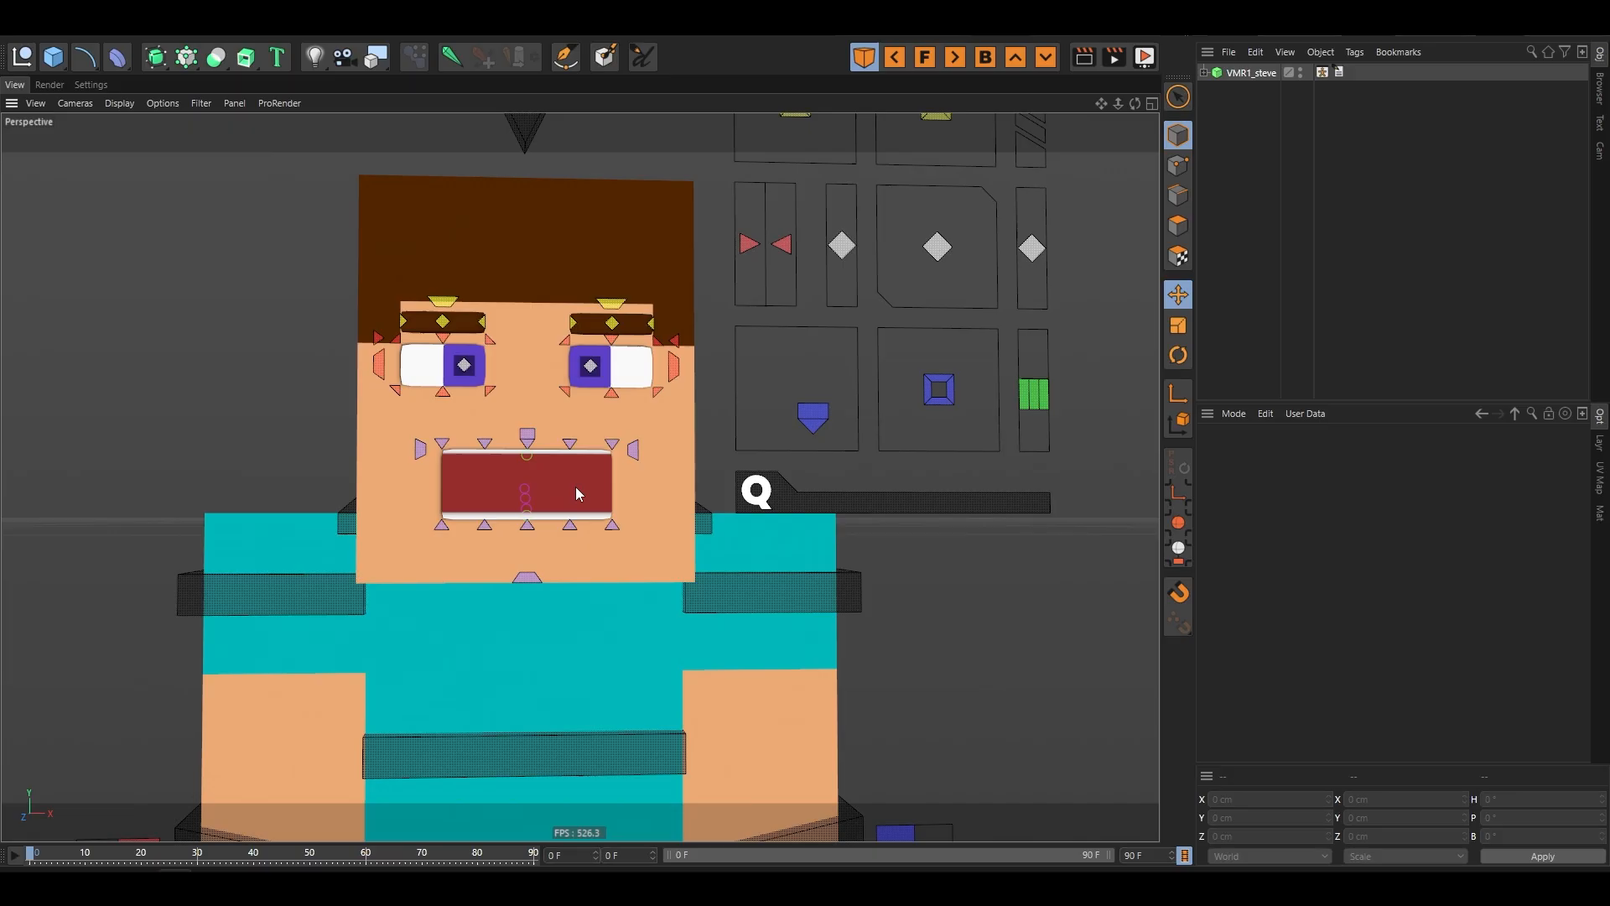
- Reselect the rig and compare the HOLLOW and SHALLOW mouth cavities, ending with HOLLOW
click(1250, 74)
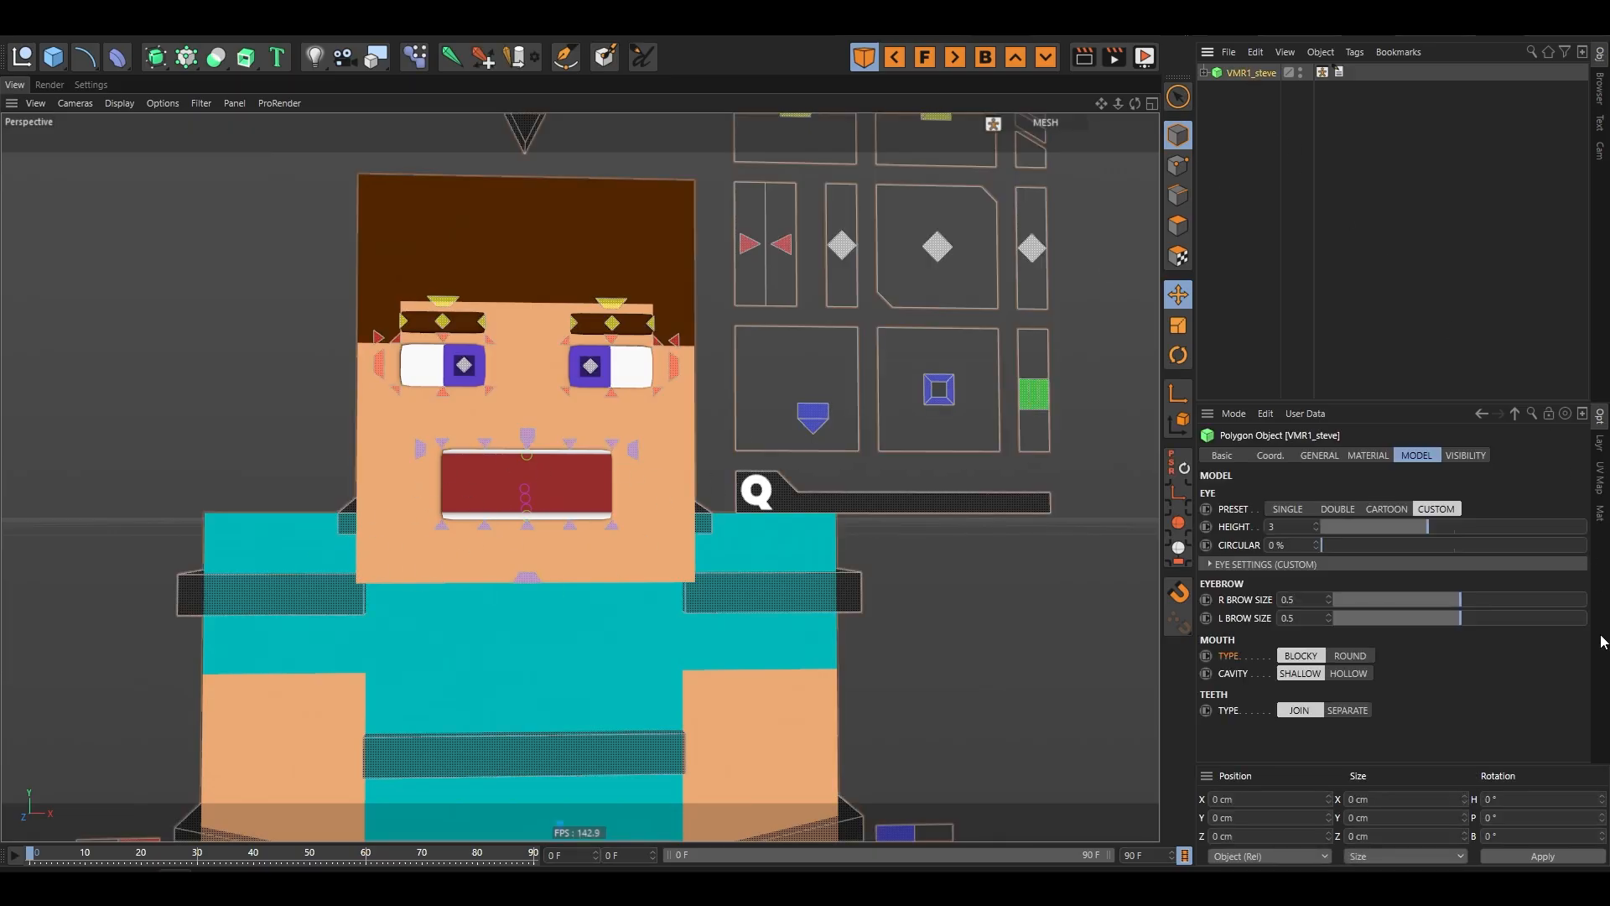
click(1356, 674)
click(1302, 673)
click(1349, 674)
click(1306, 676)
click(1349, 674)
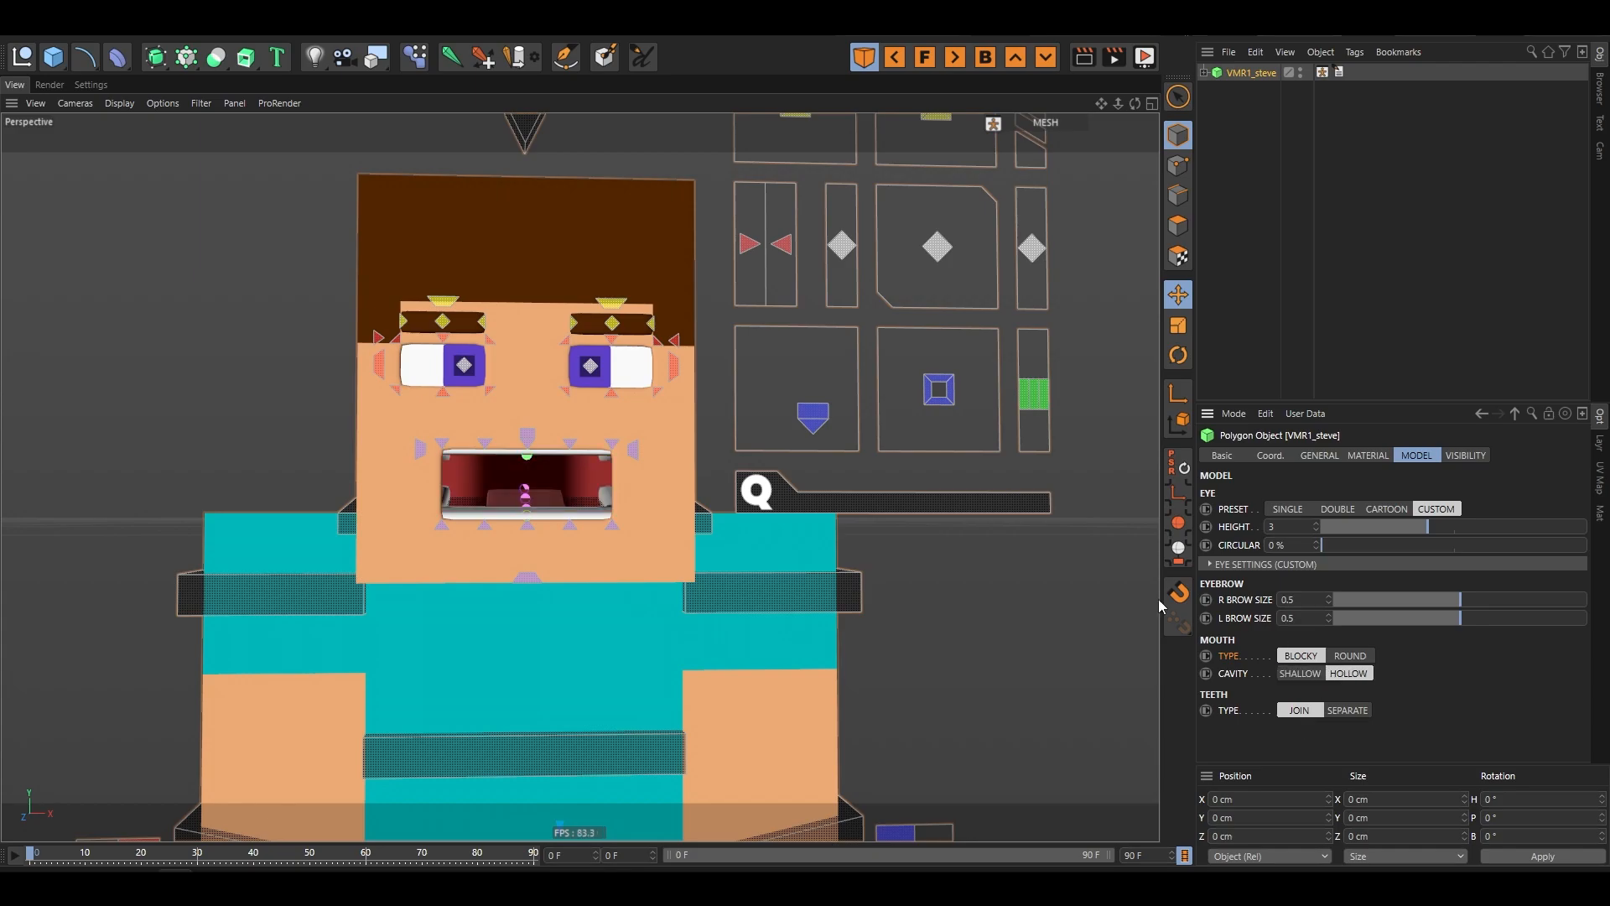
- Set the teeth type to SEPARATE and render the view of the open mouth up close
scroll(500, 470, up, 4)
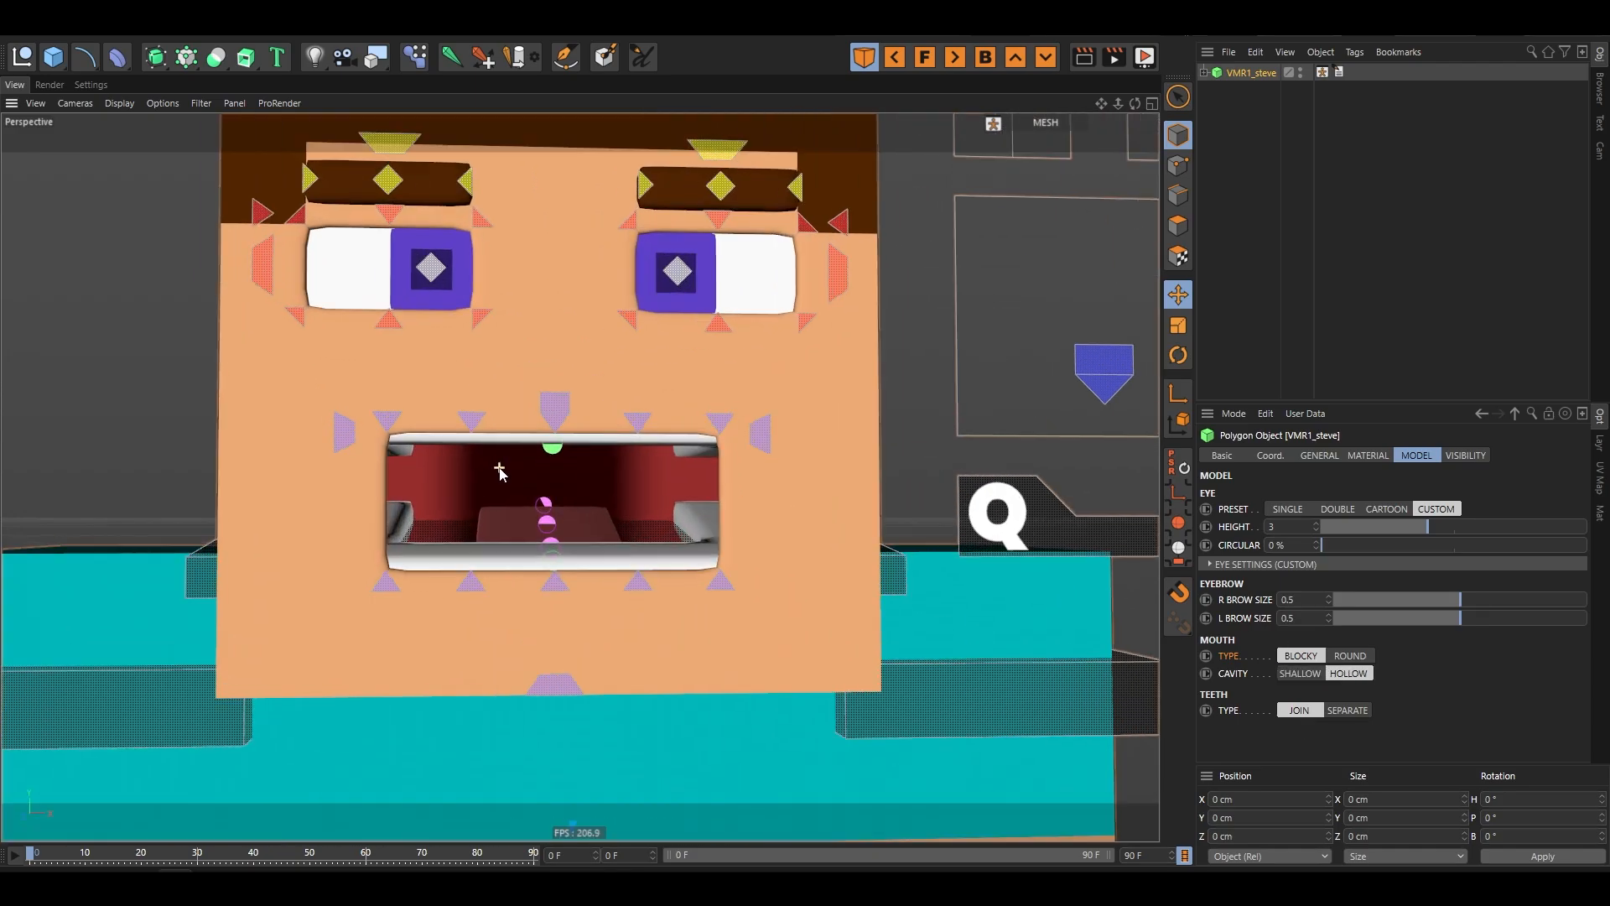
click(1352, 713)
scroll(571, 502, up, 5)
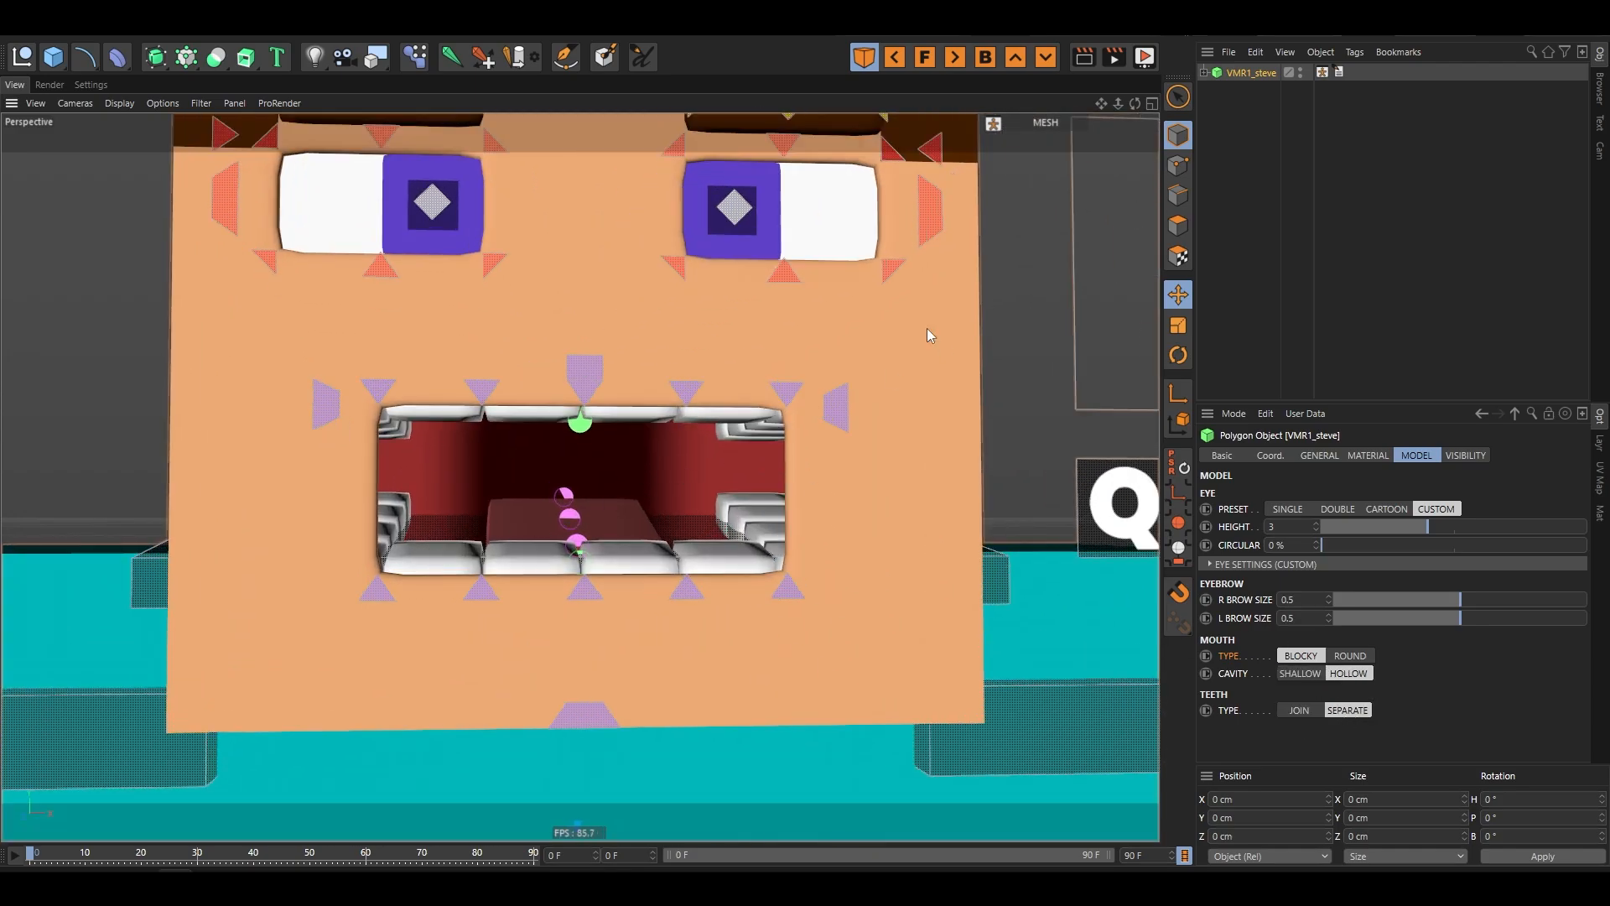
click(1084, 58)
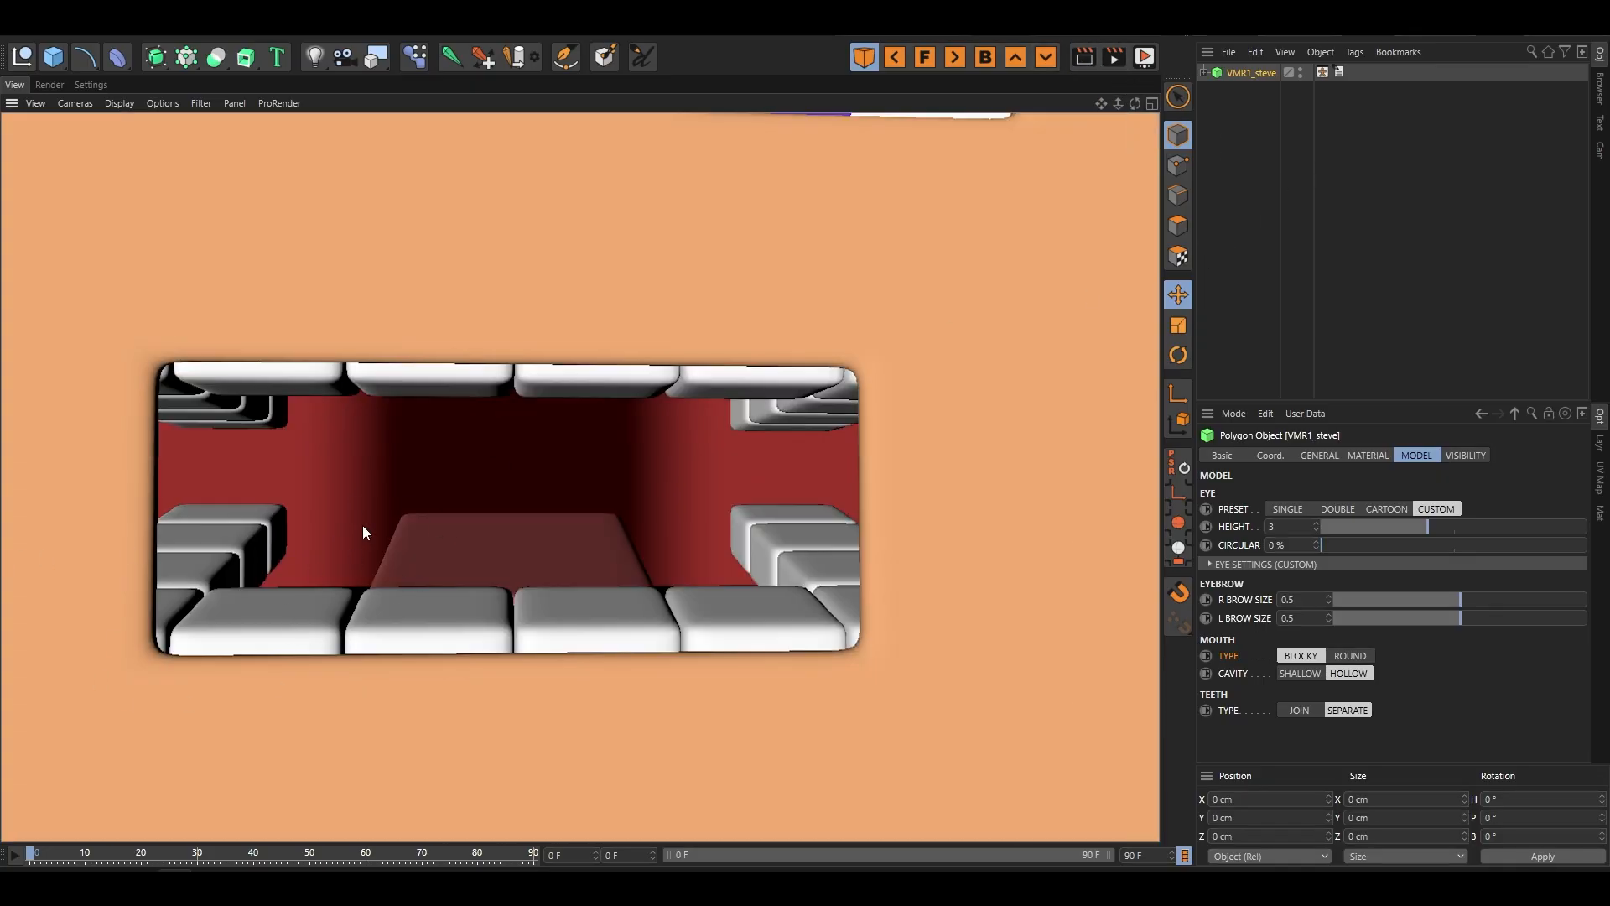
- Open the rig's VISIBILITY settings and switch the HEAD mesh ON and back OFF
click(1467, 456)
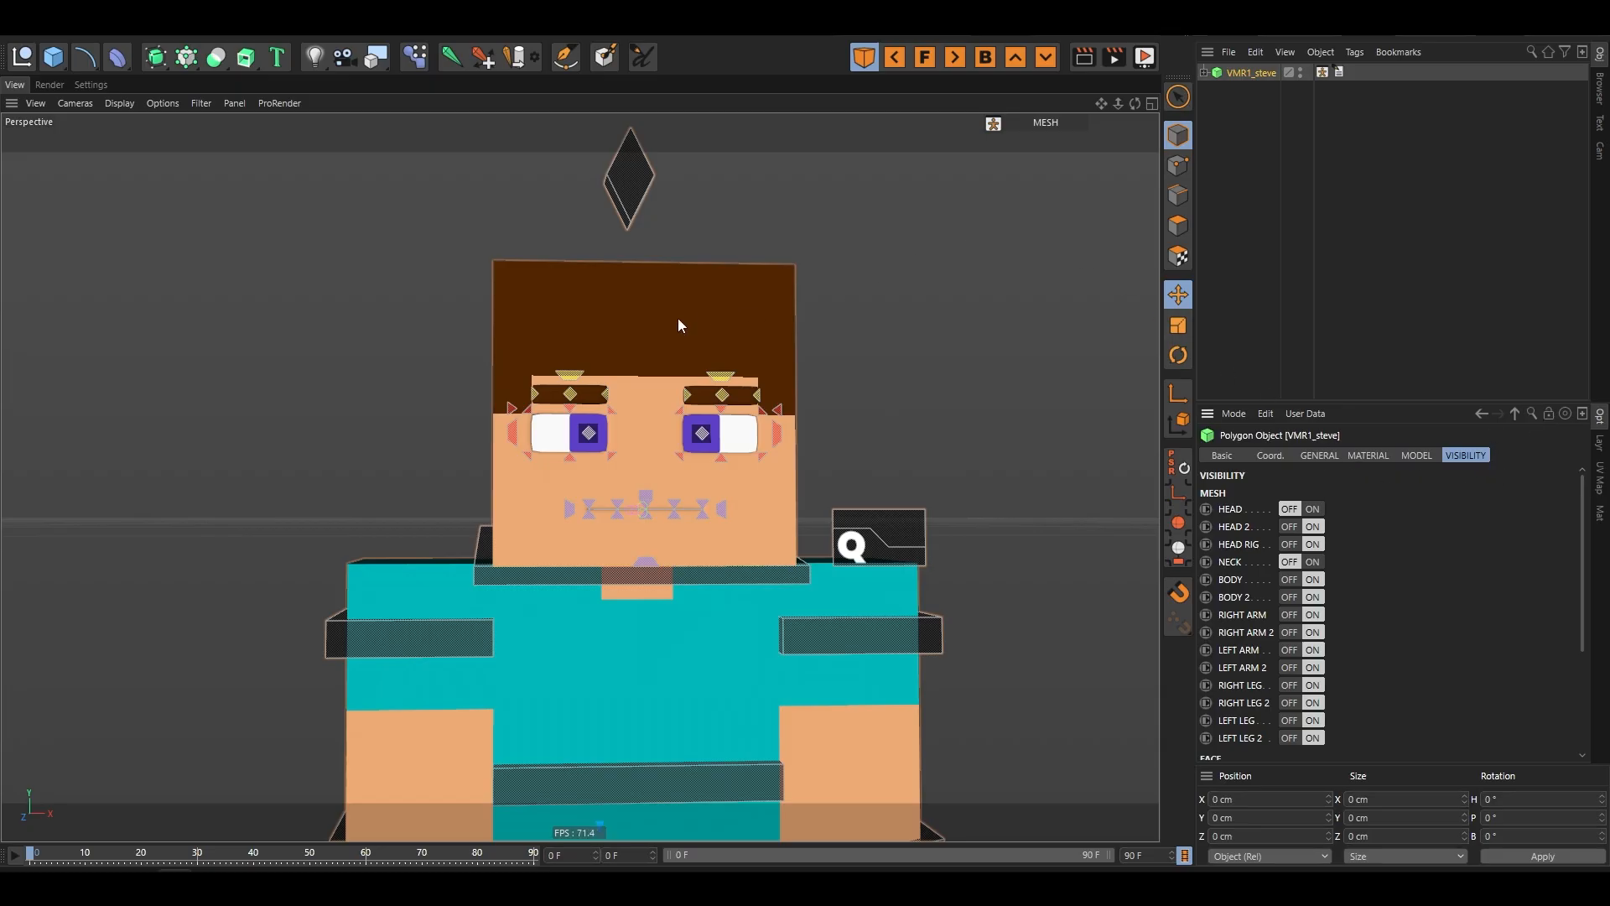
scroll(647, 337, down, 2)
scroll(586, 282, up, 2)
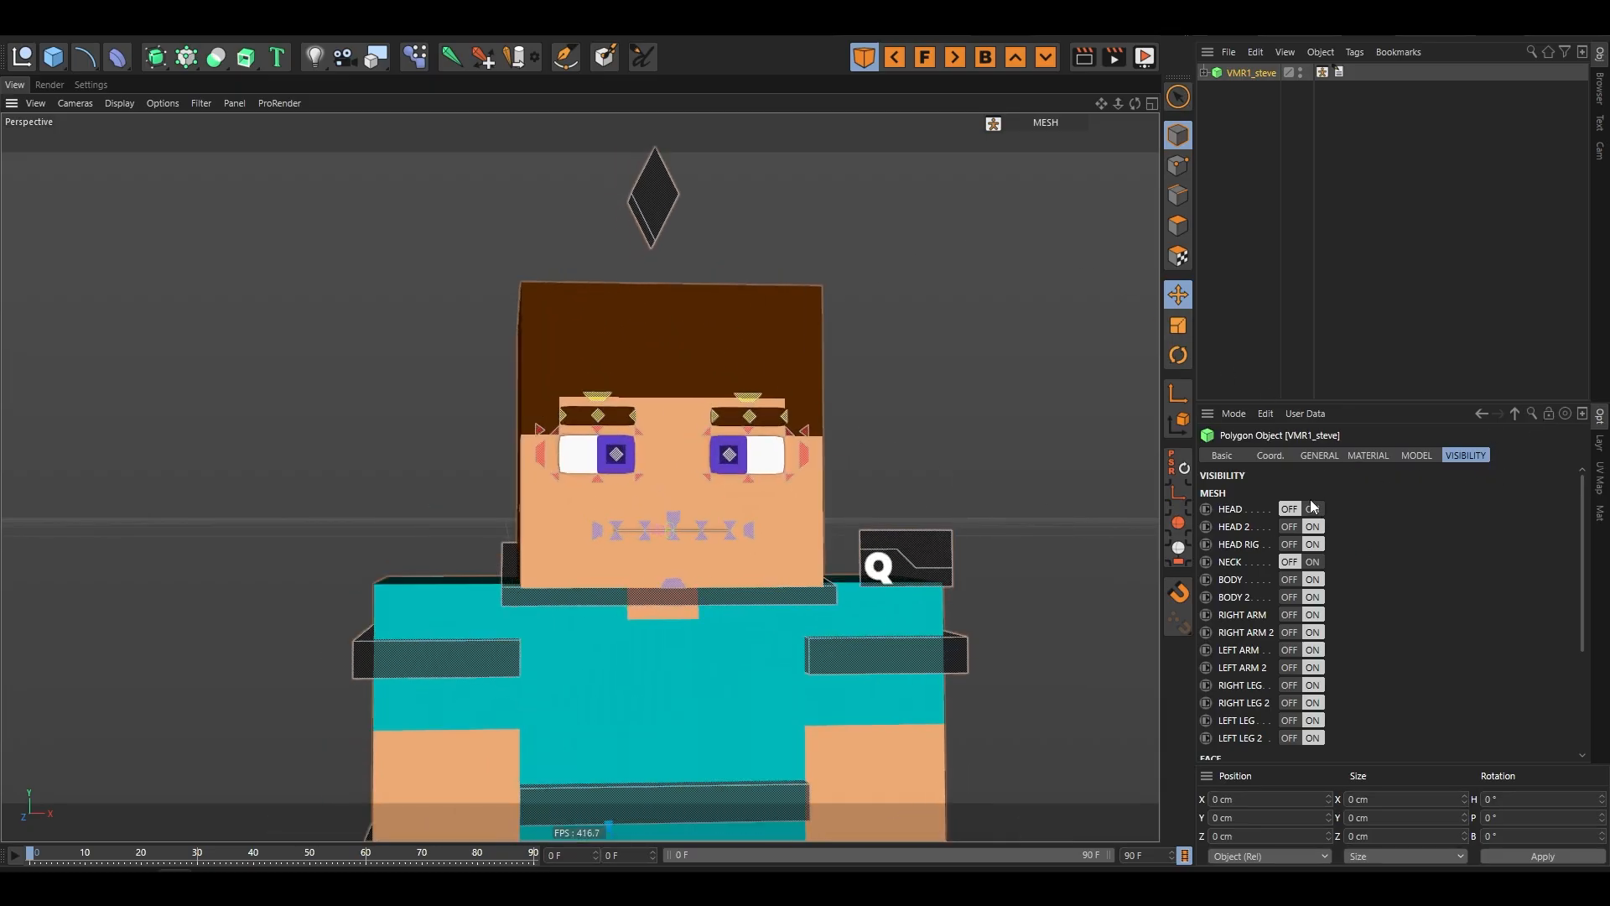
click(1313, 510)
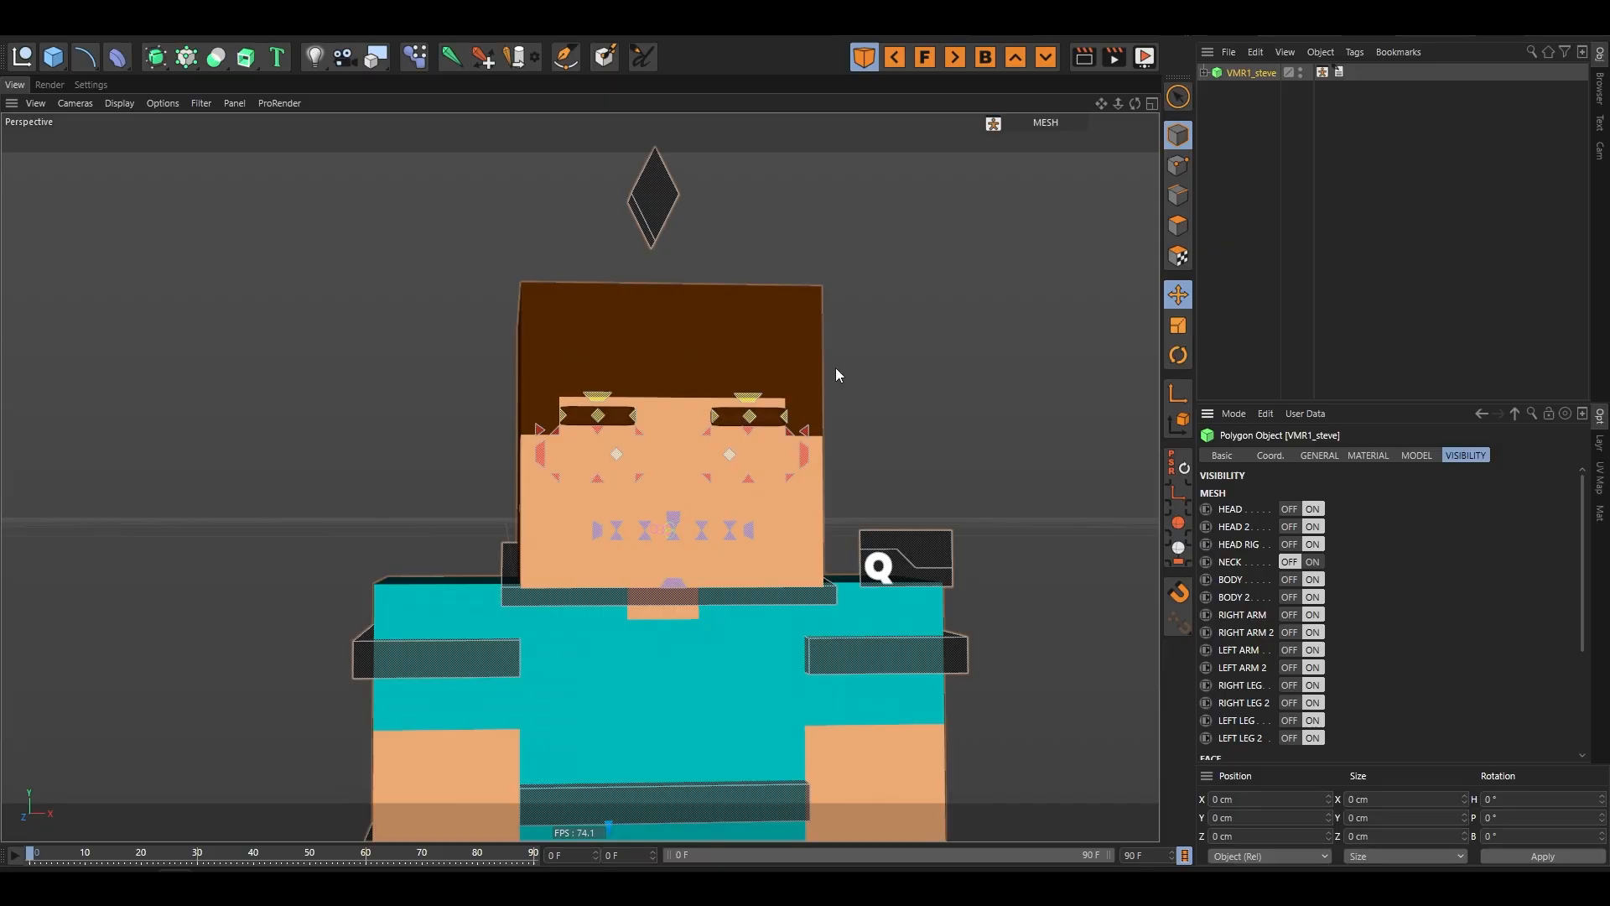
click(1290, 511)
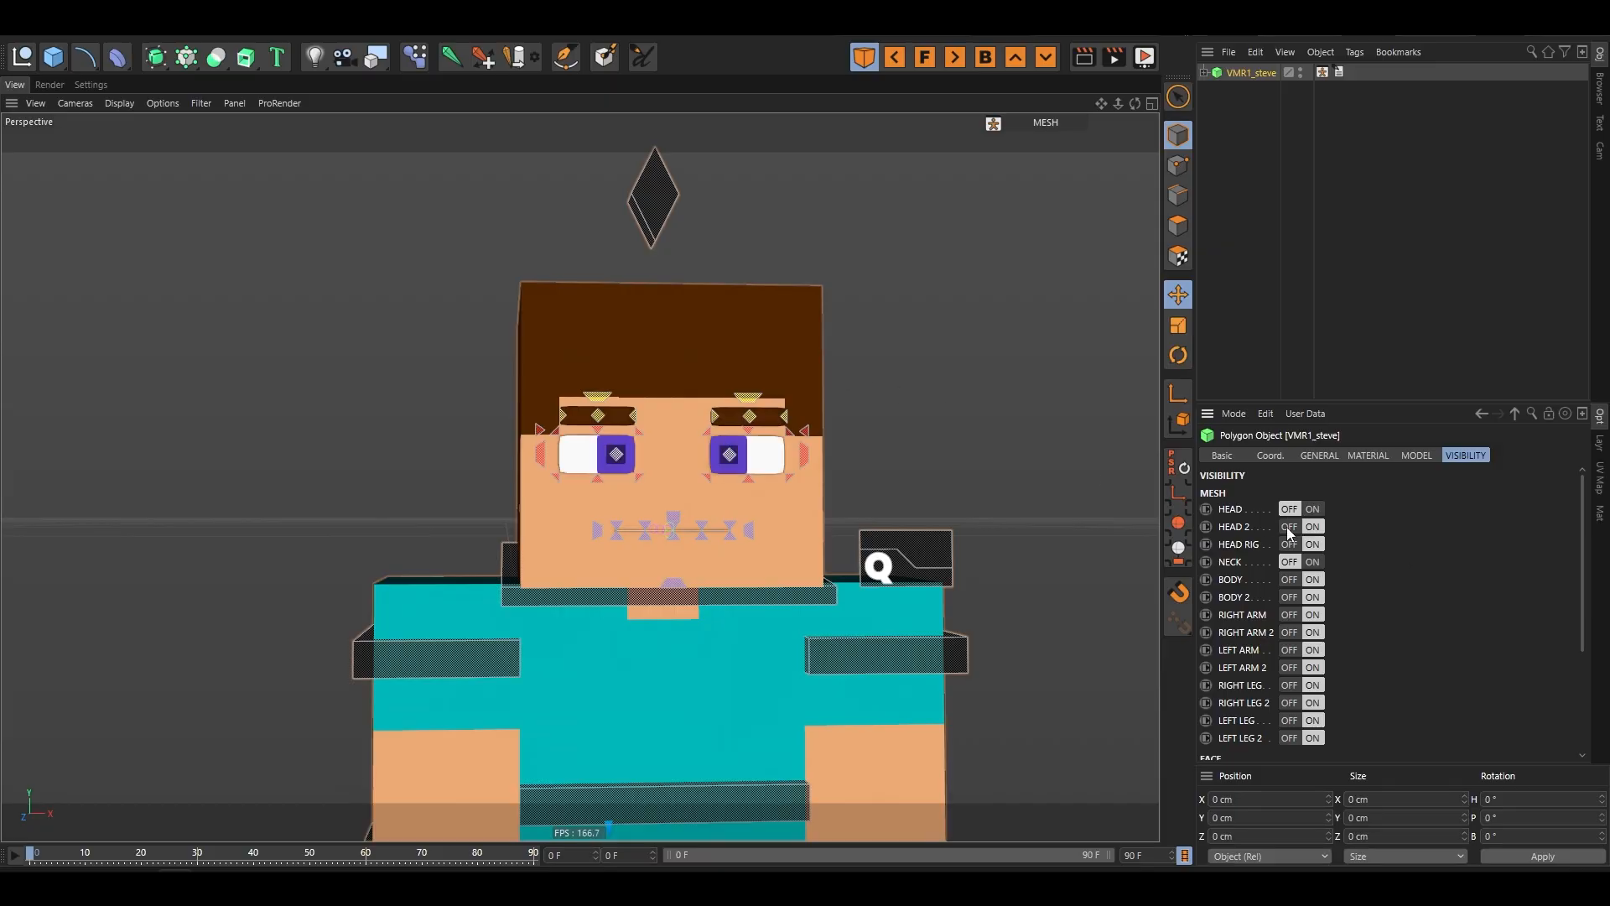
- Switch the HEAD 2 and HEAD RIG meshes OFF and back ON in the rig's VISIBILITY settings
click(1291, 526)
click(1313, 526)
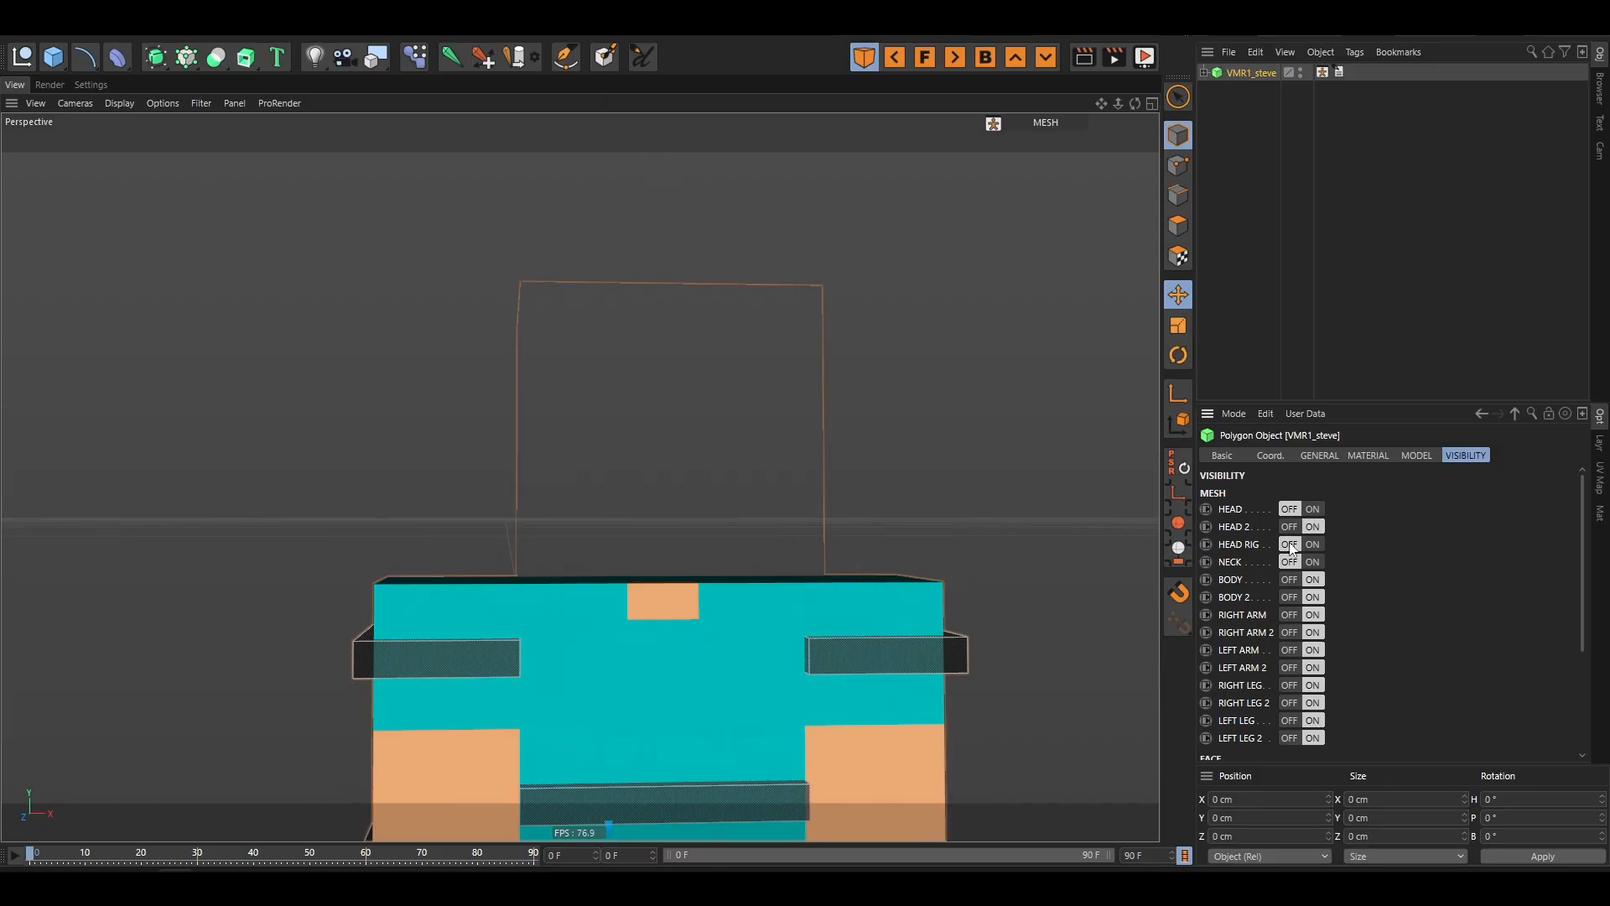
click(1313, 509)
click(1290, 509)
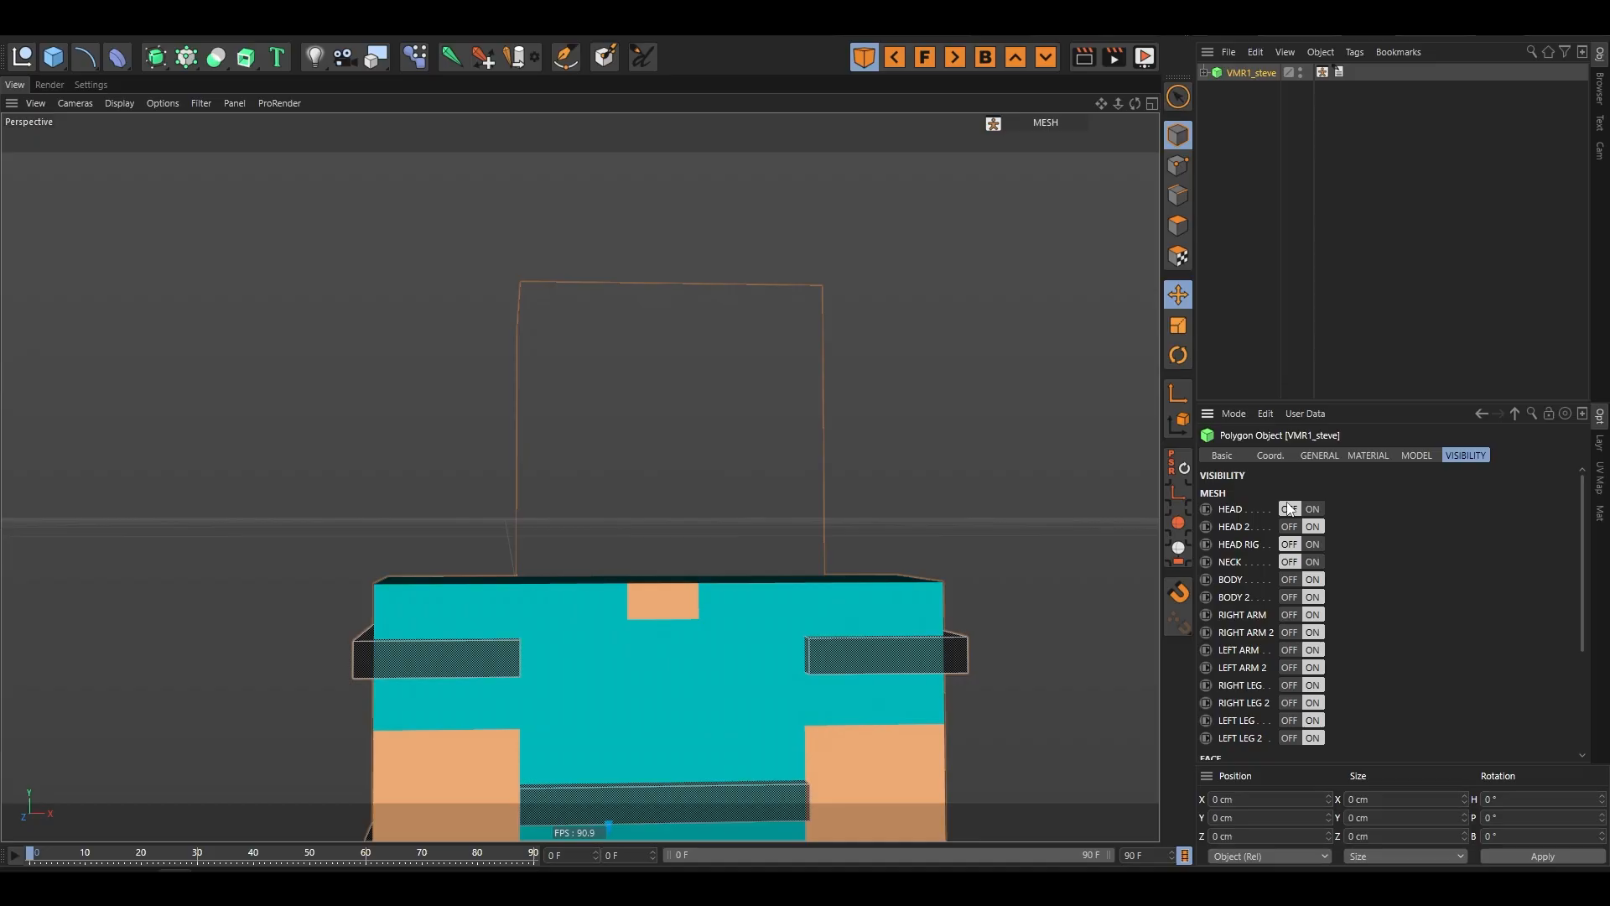
click(1313, 544)
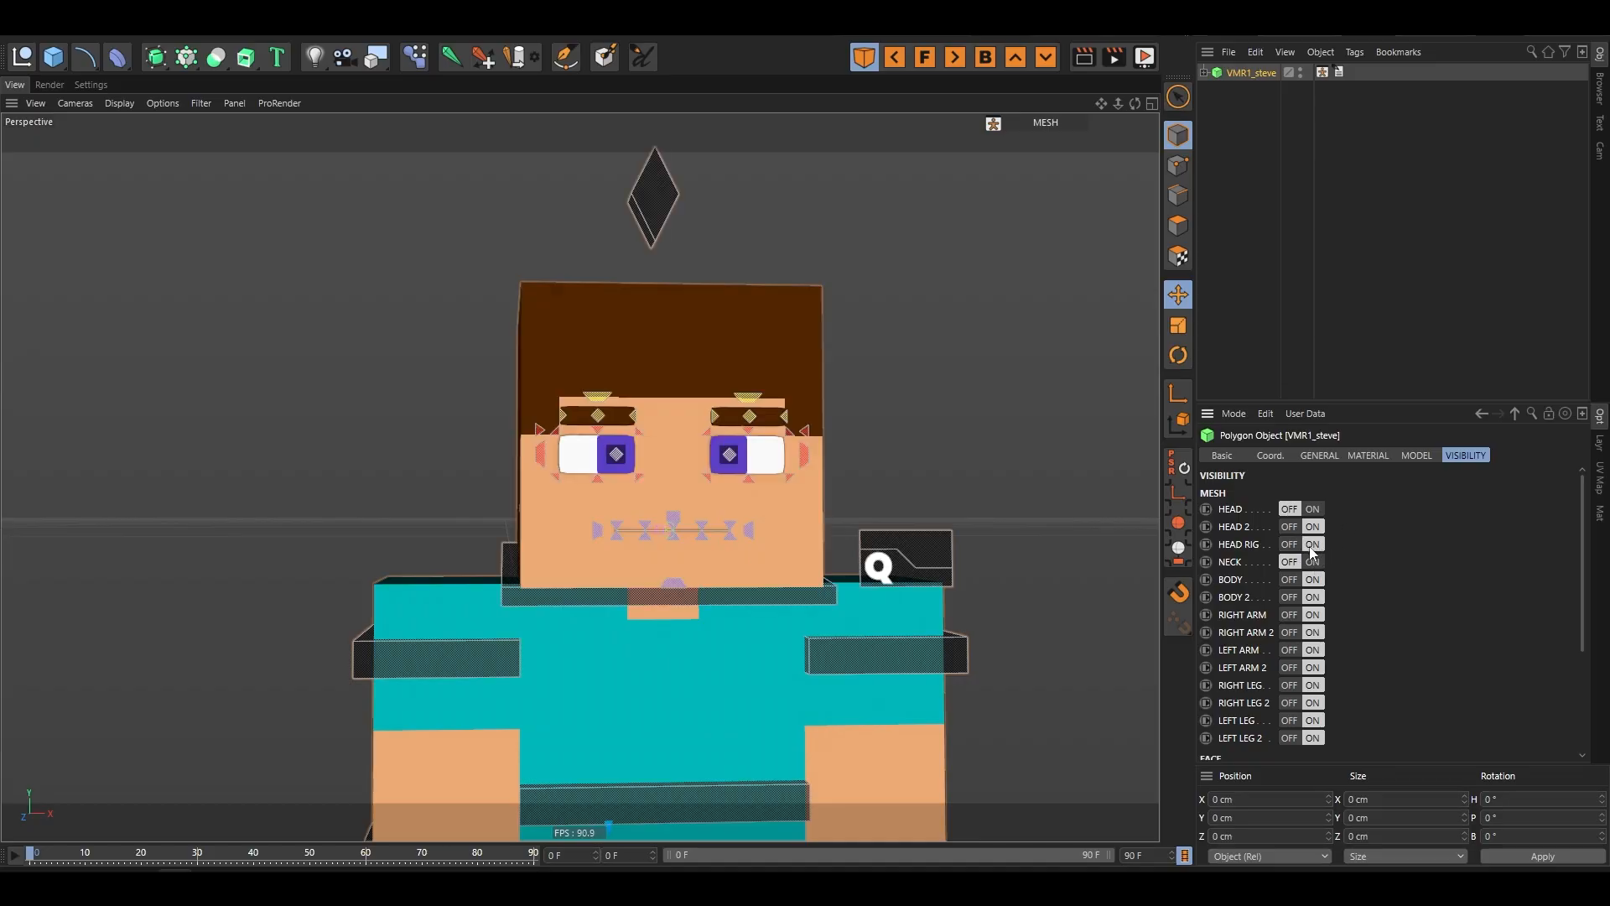
- Switch the NECK mesh ON and test it by rotating the CTRL_Head controller
click(1313, 561)
click(1310, 560)
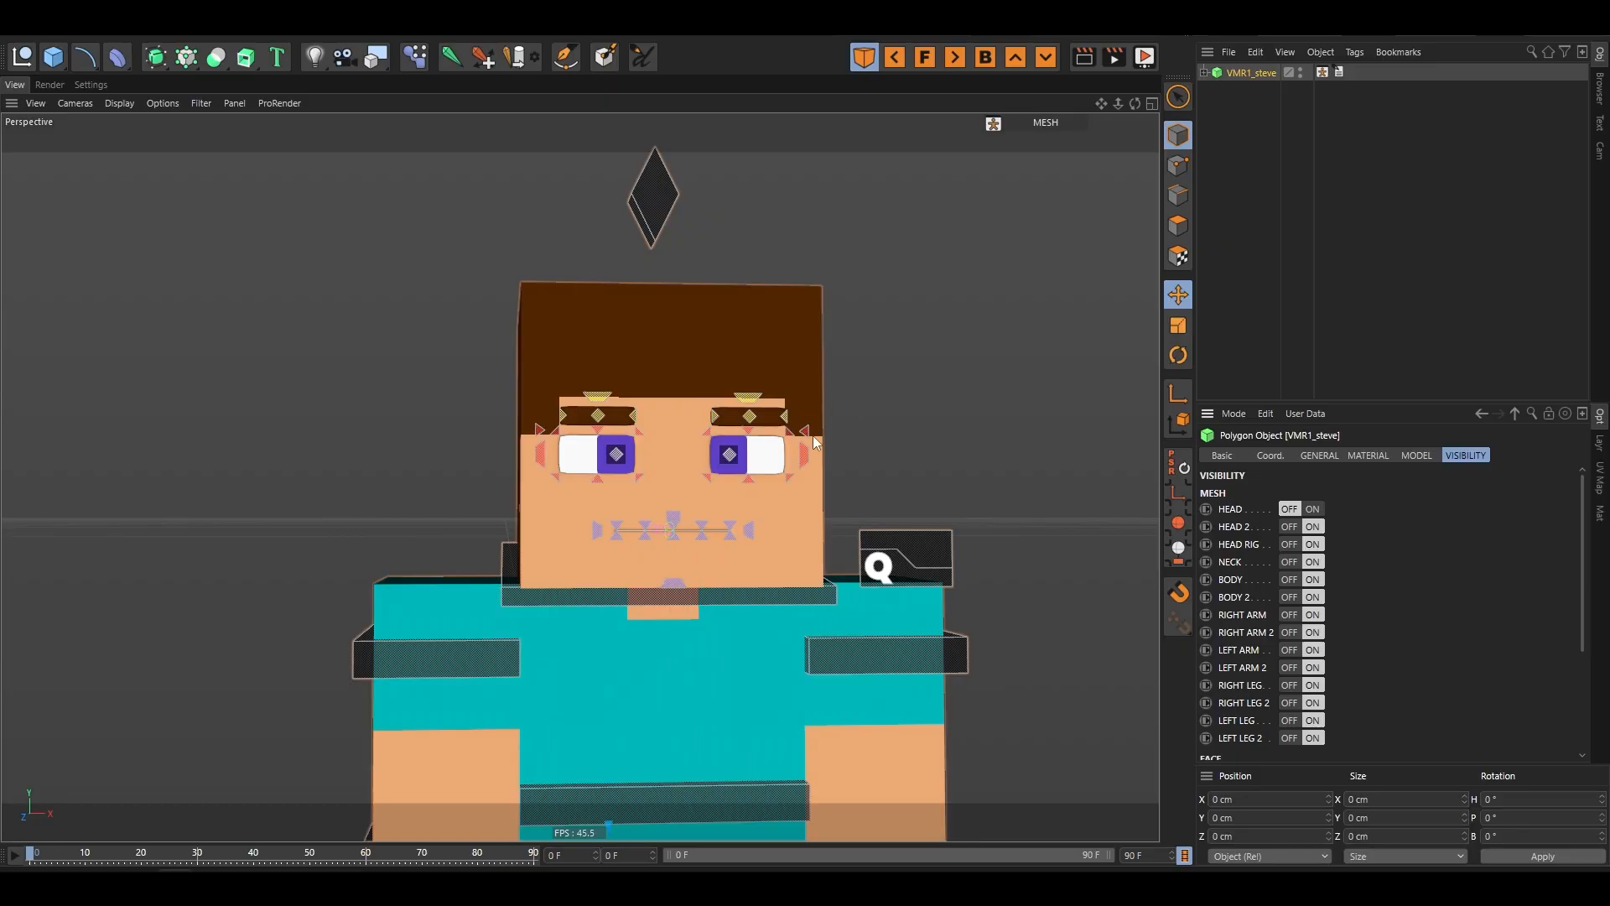
scroll(624, 520, up, 4)
alt+drag(604, 740, 616, 688)
click(738, 622)
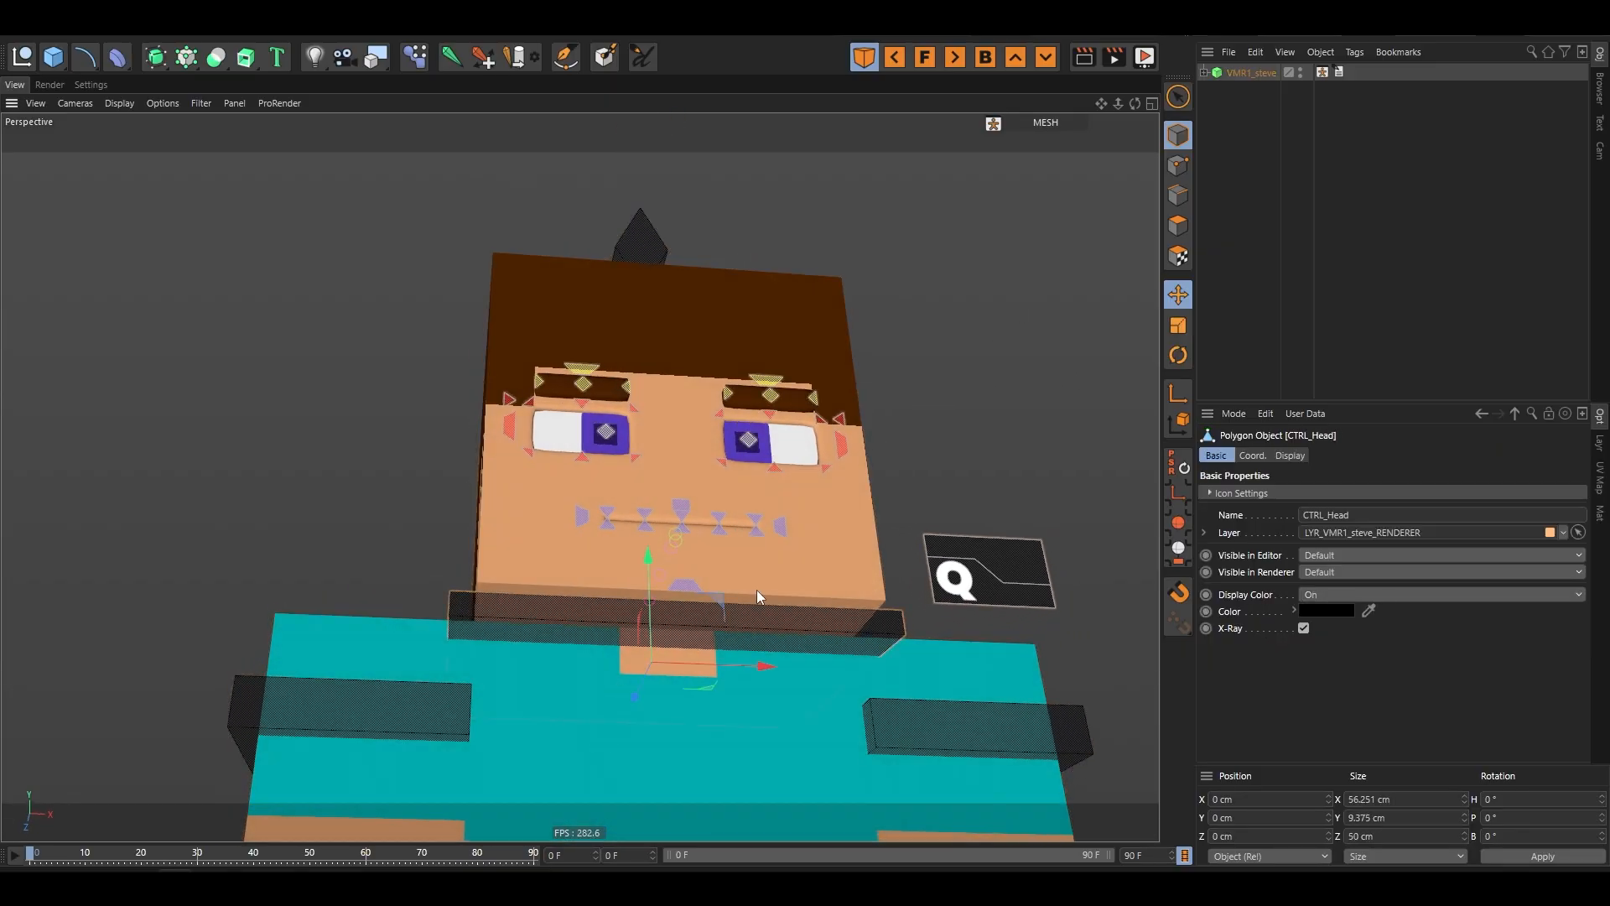
alt+drag(843, 554, 758, 556)
key(r)
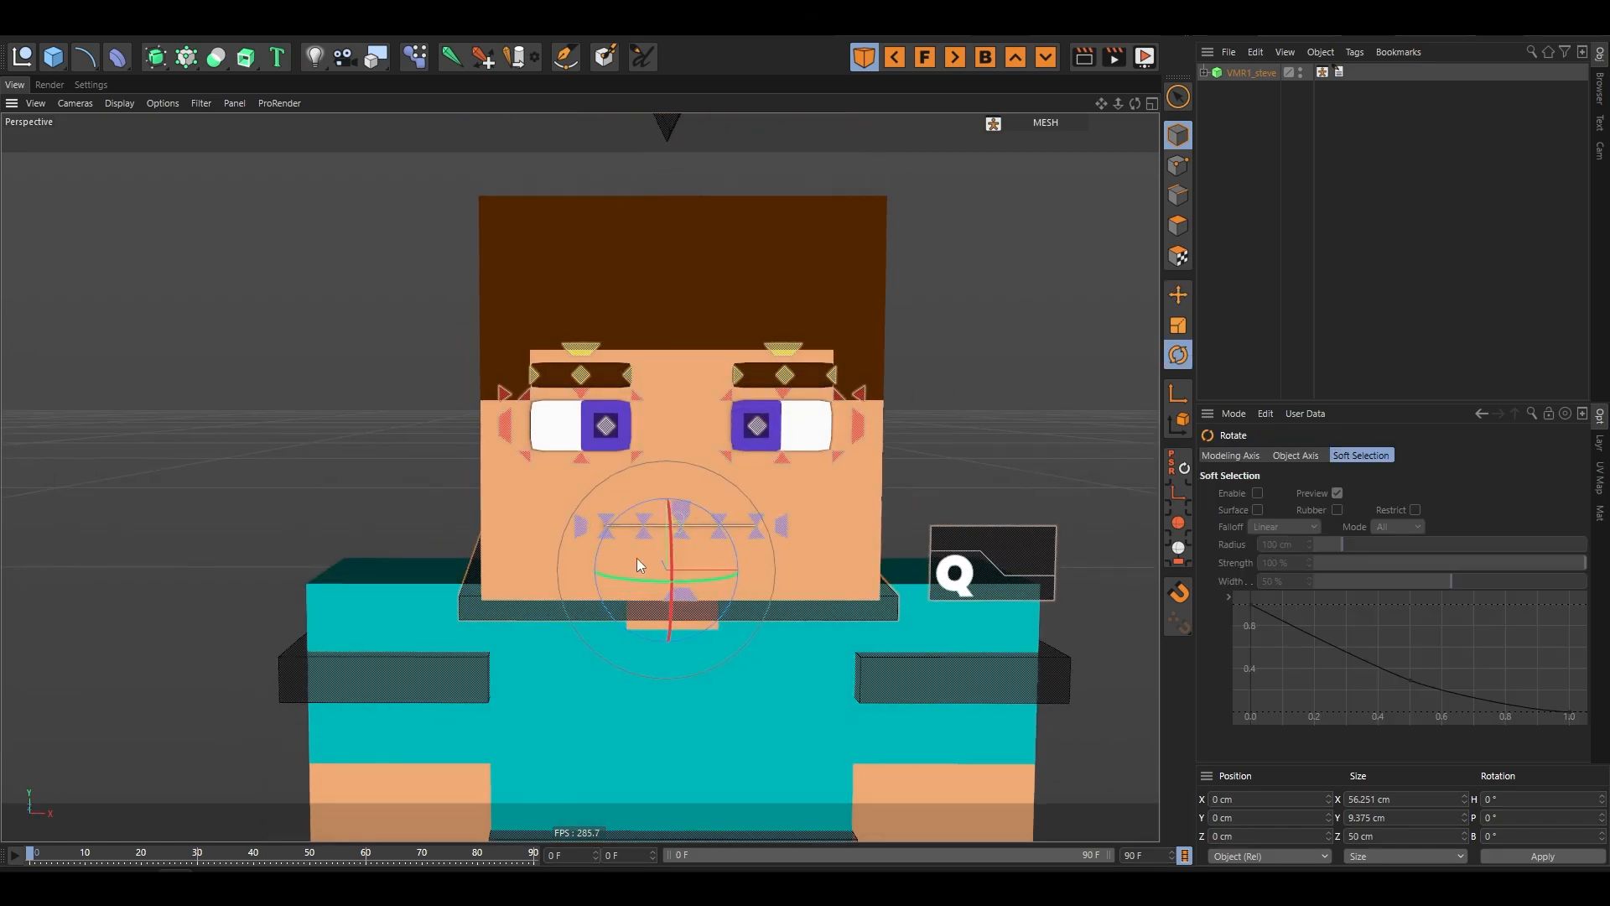
drag(636, 557, 1050, 410)
- Undo the head rotation and switch the rig's NECK mesh OFF
key(ctrl+z)
click(1250, 73)
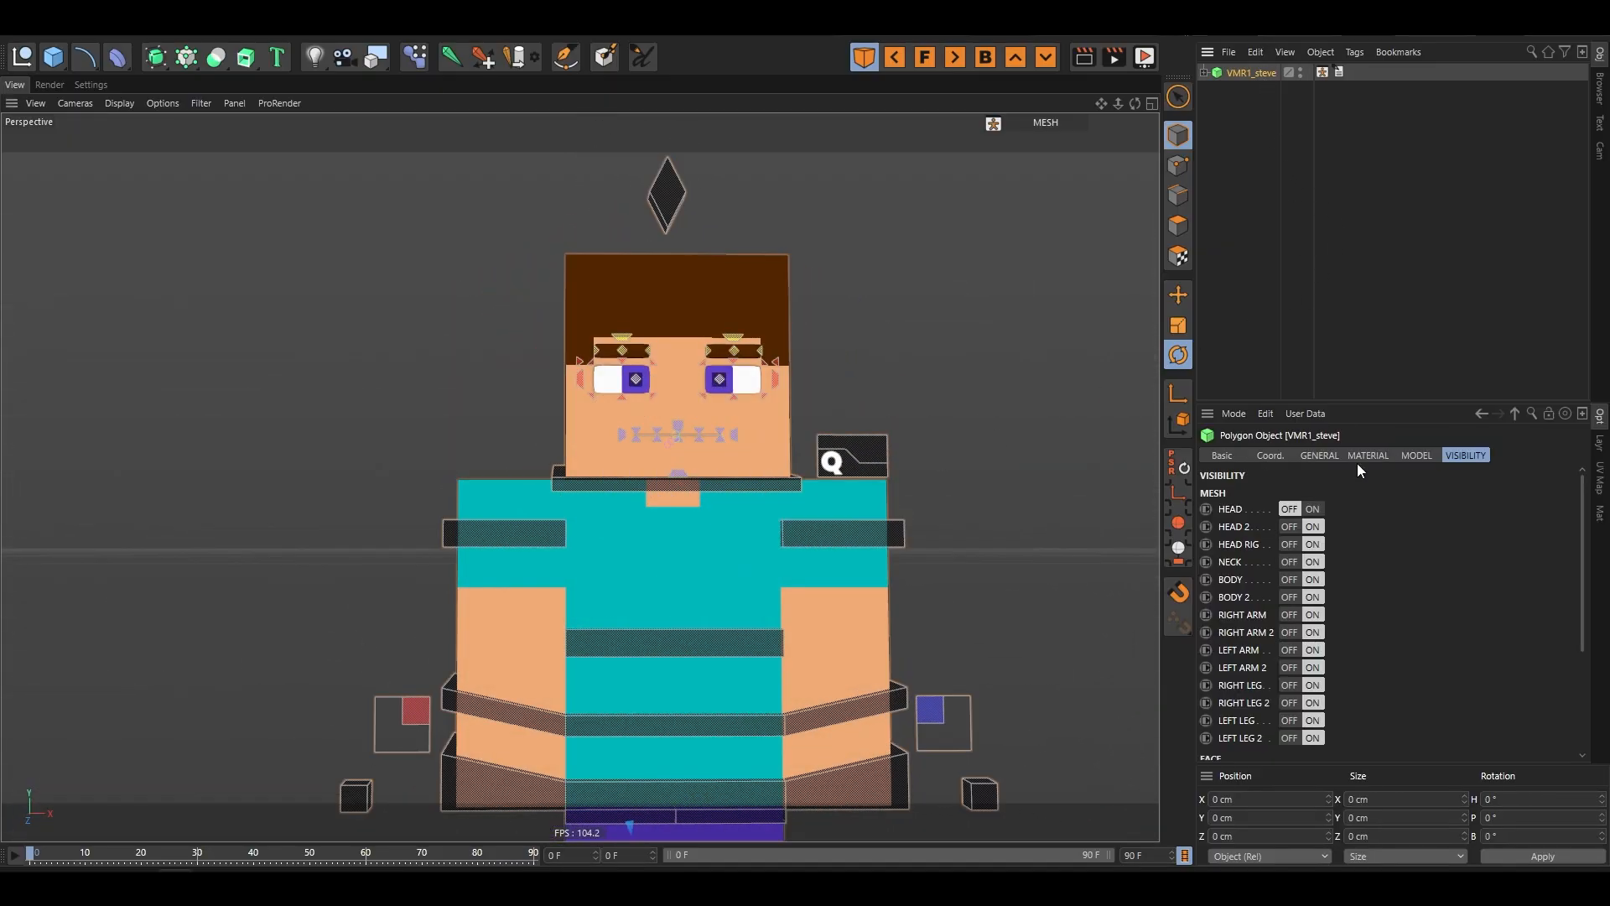
click(1289, 561)
- Switch the BODY and RIGHT ARM meshes OFF and back ON
scroll(777, 314, down, 3)
click(1291, 581)
click(1314, 581)
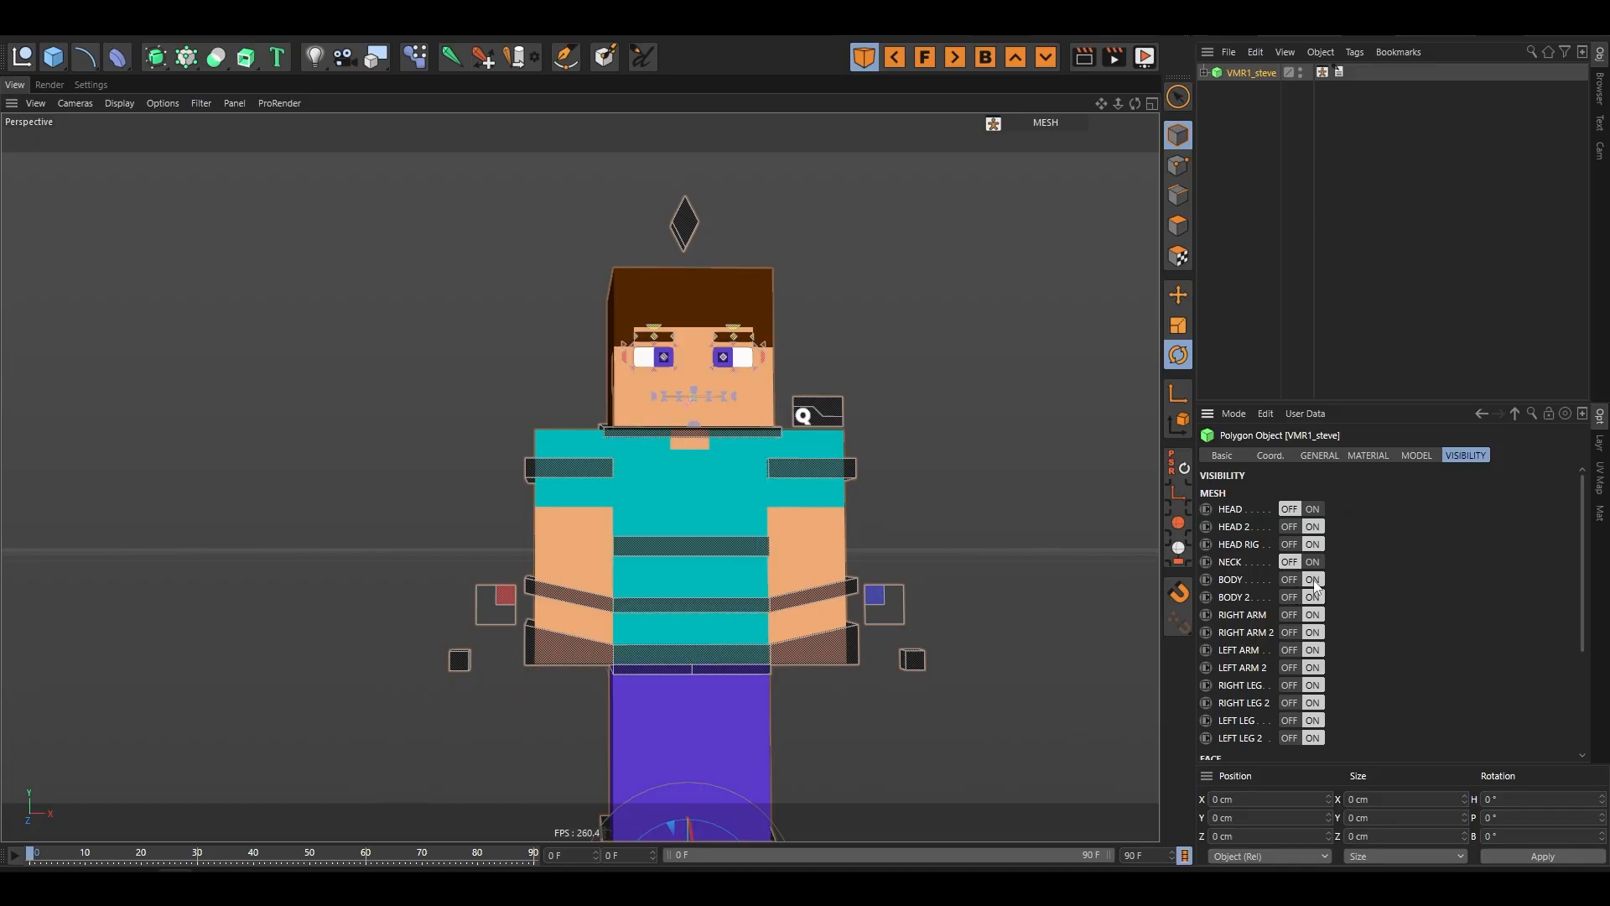
click(1290, 614)
click(1313, 614)
scroll(1287, 637, down, 5)
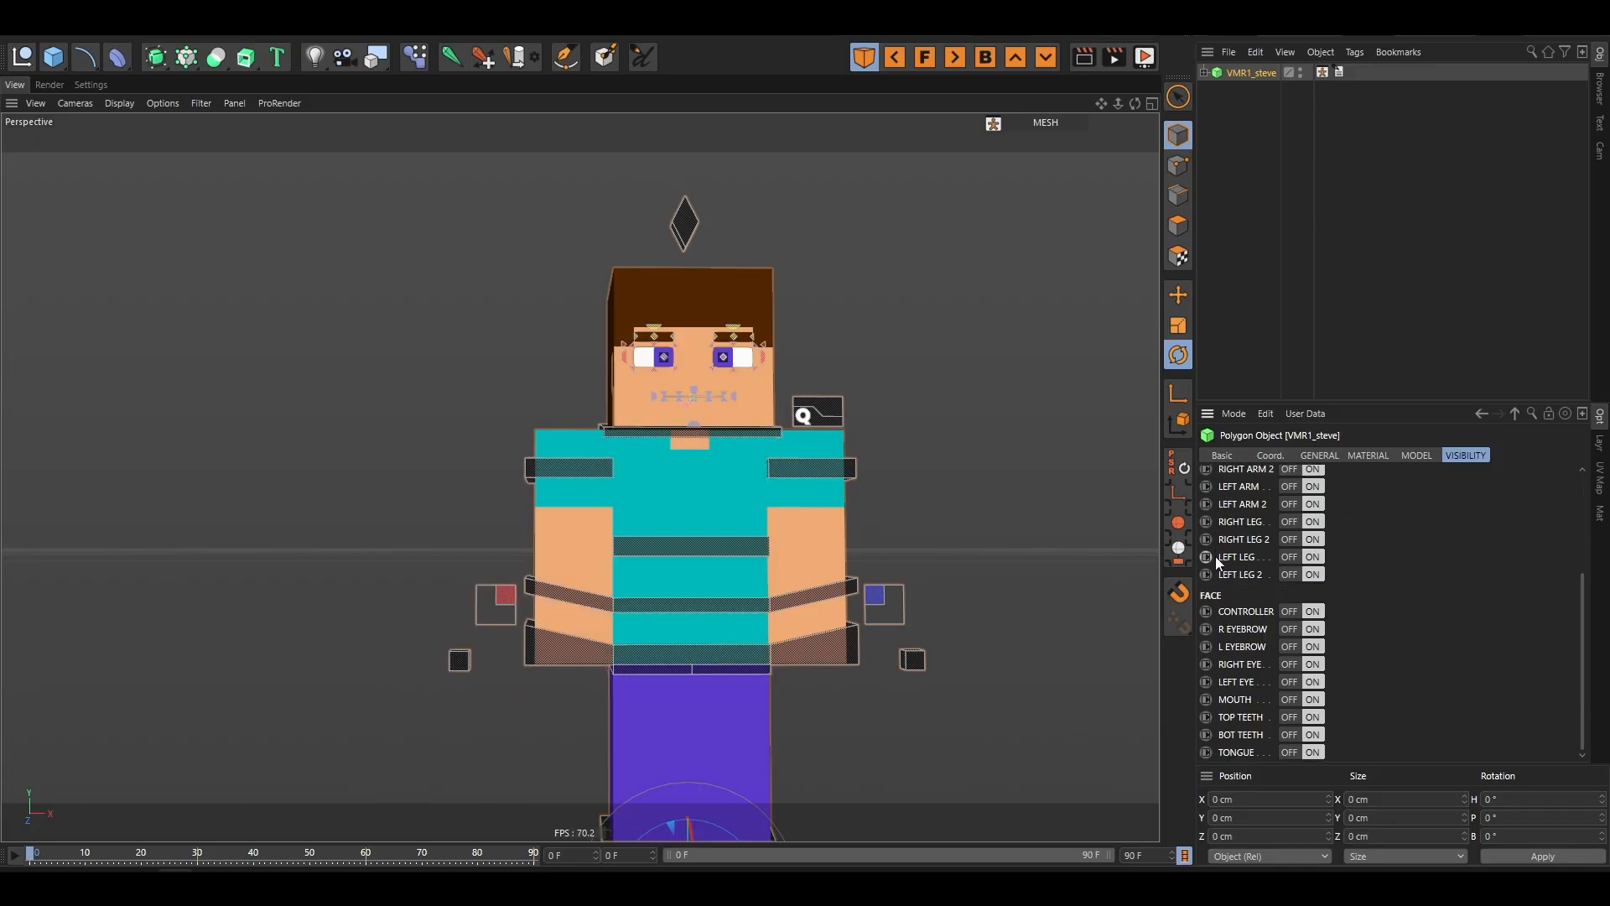
- Switch the face CONTROLLER and R EYEBROW visibility OFF and back ON, checking the face without its controllers
scroll(727, 272, up, 4)
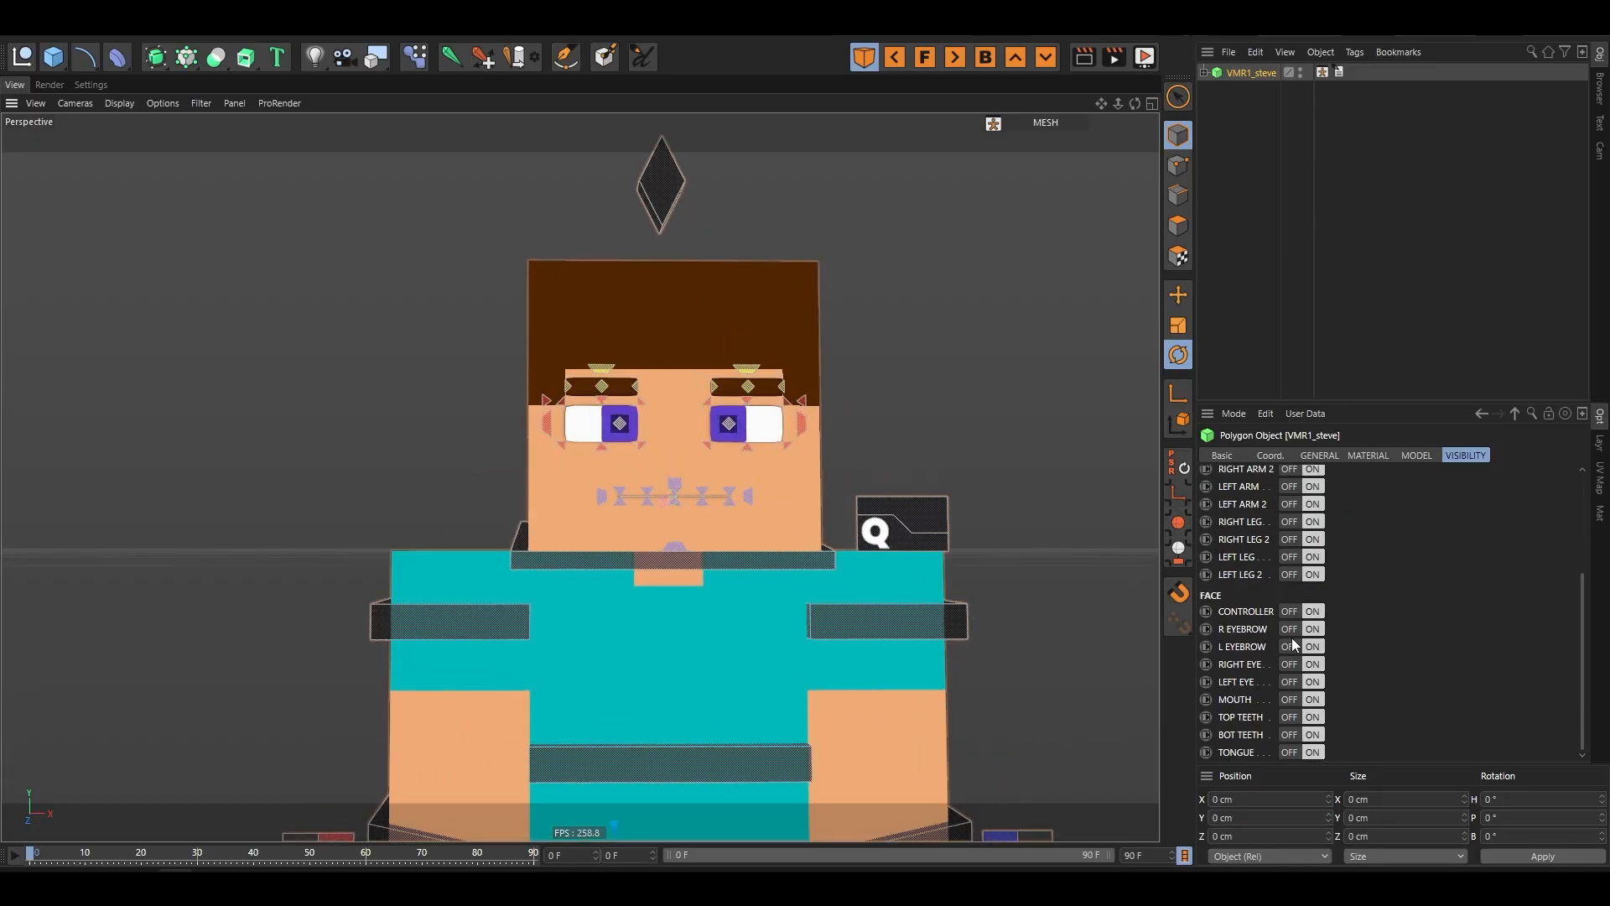
click(1292, 614)
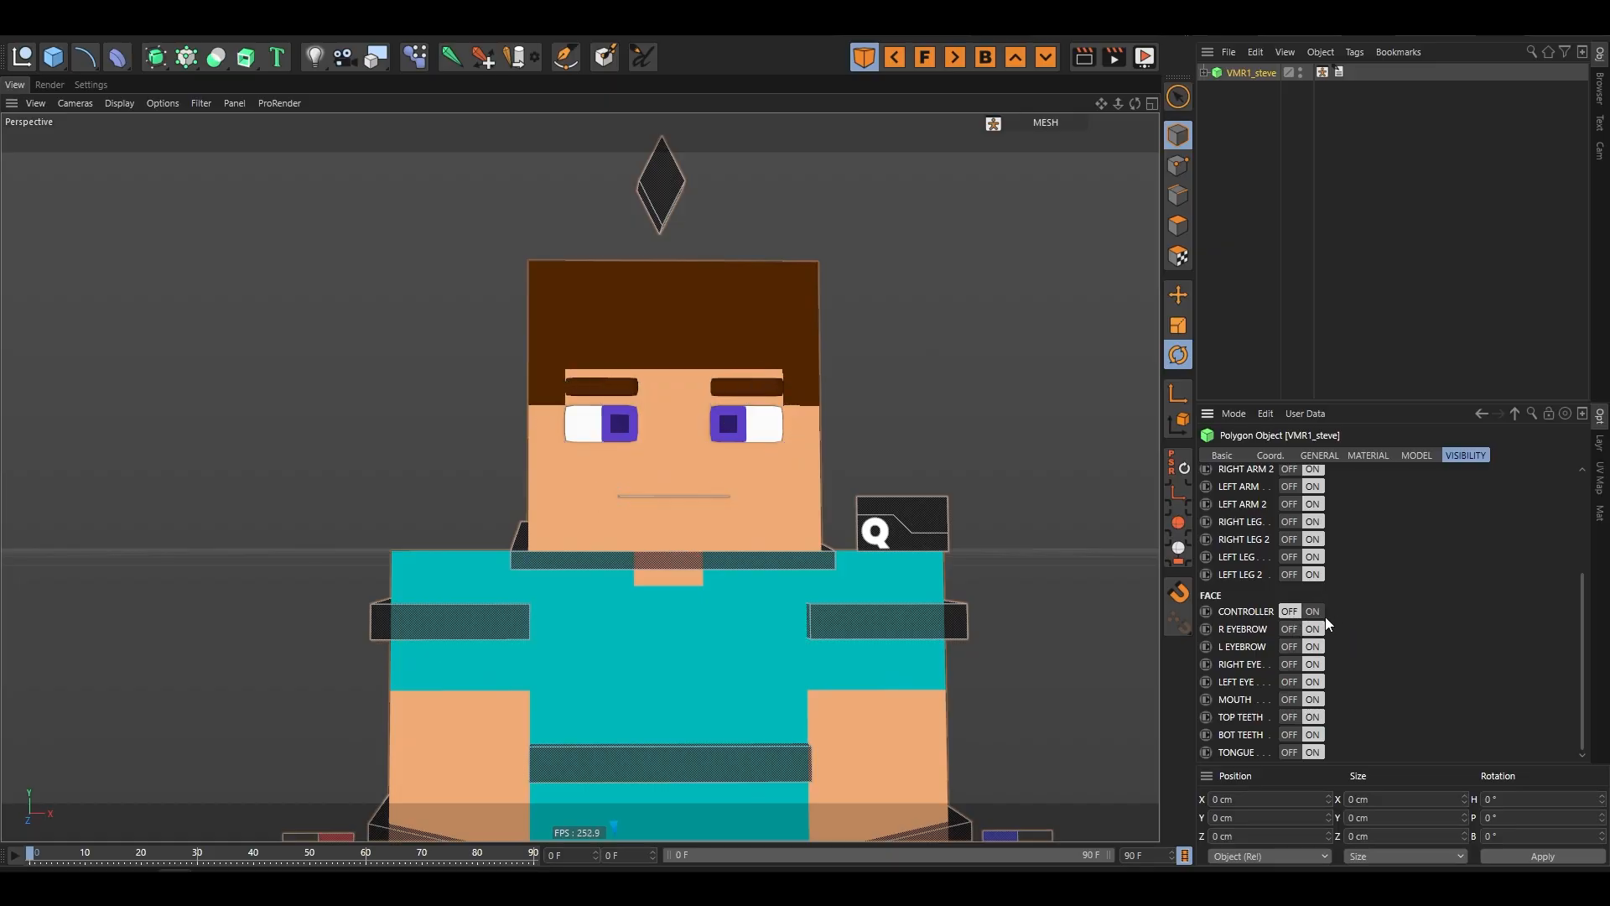
alt+drag(744, 503, 653, 533)
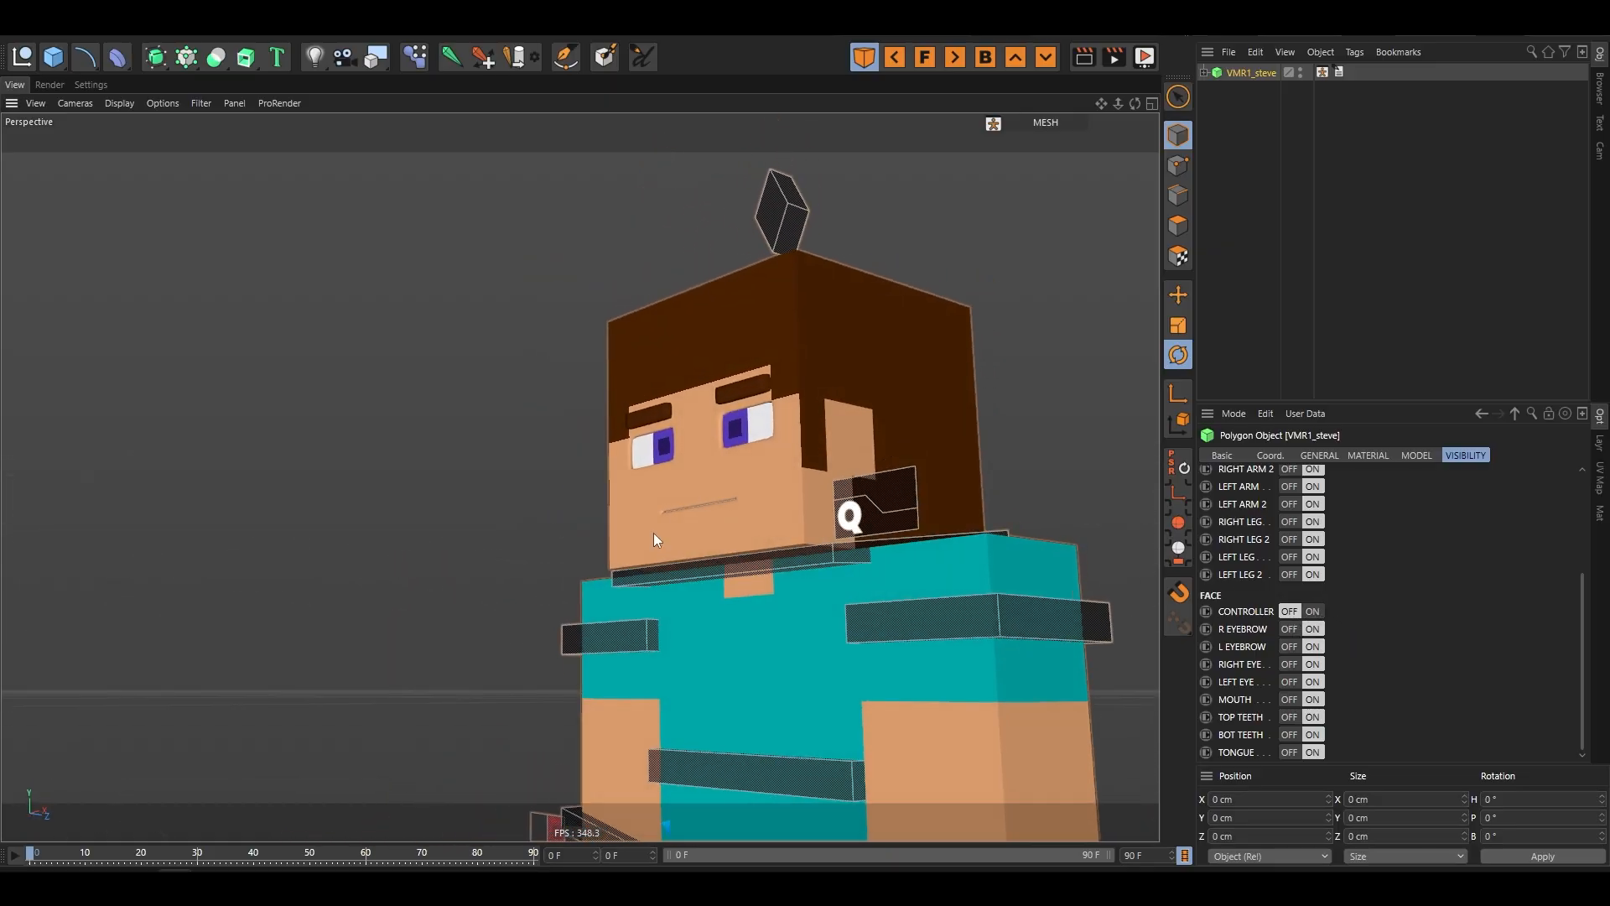
click(1313, 613)
click(1292, 631)
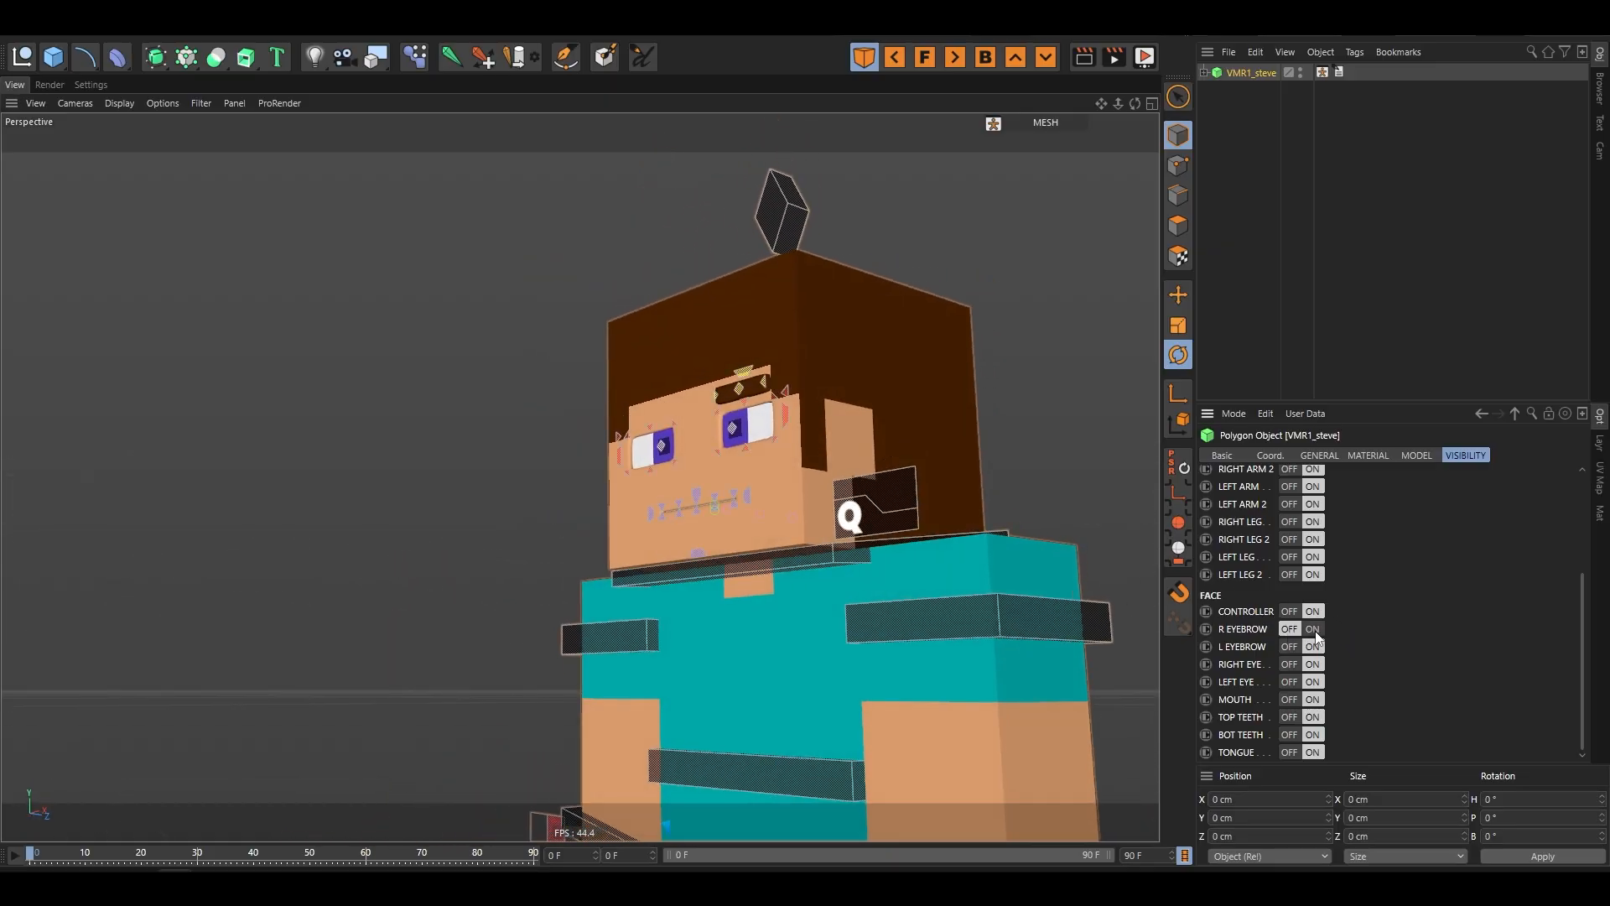
click(1312, 630)
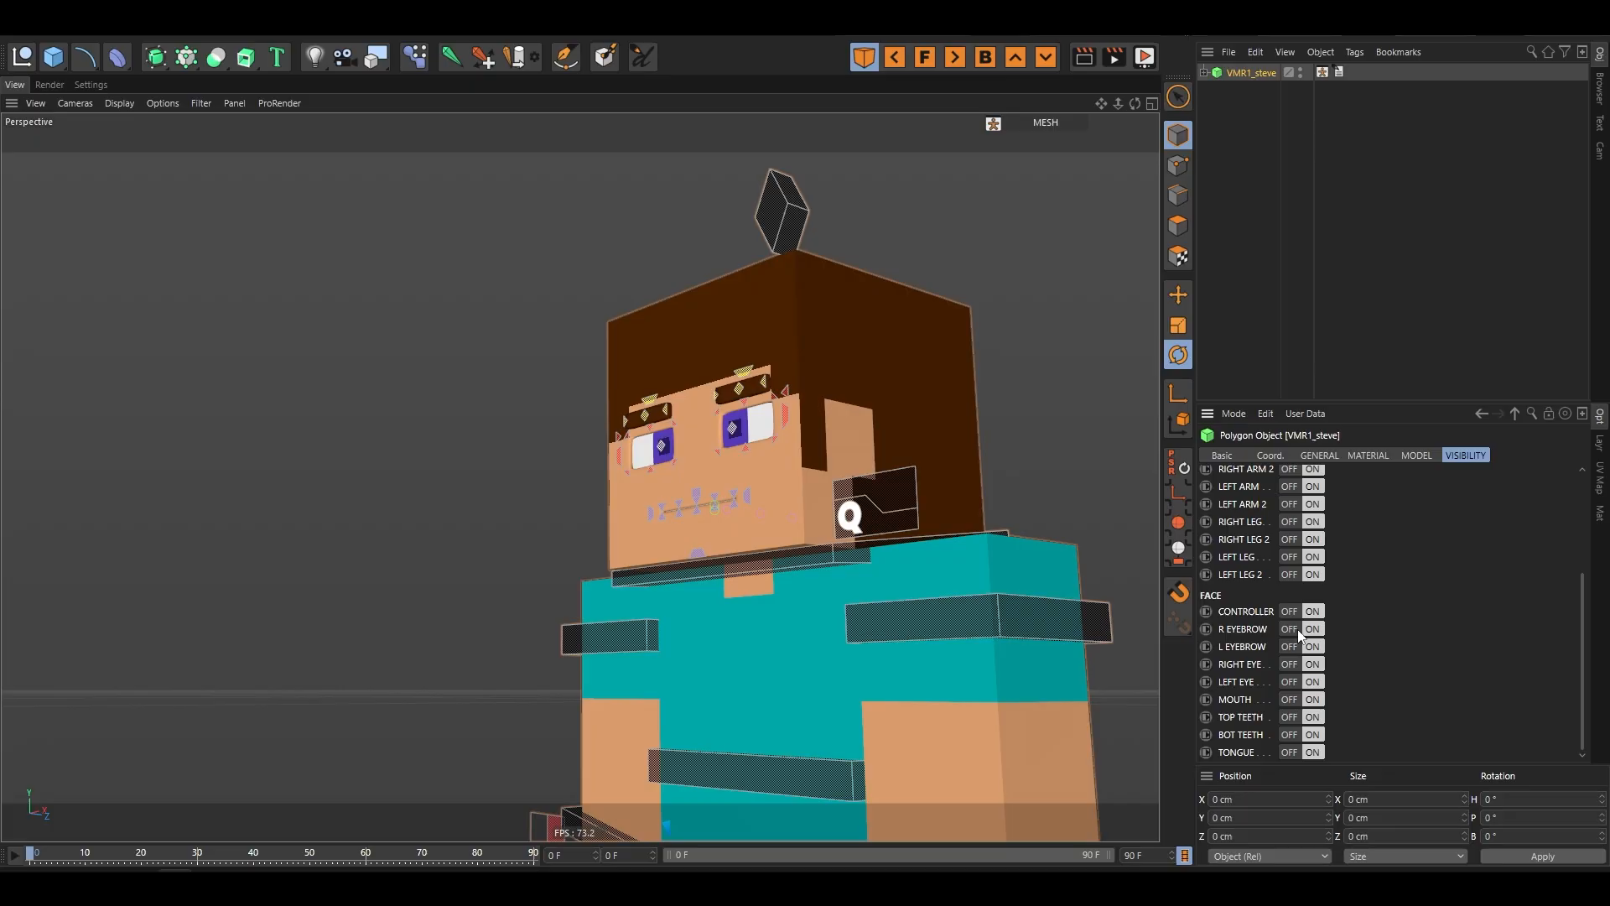
- Switch the LEFT EYE and MOUTH visibility OFF and back ON, check the rig deselected from the front, and reselect it
click(1292, 682)
click(1313, 682)
click(1289, 699)
click(1312, 699)
click(349, 782)
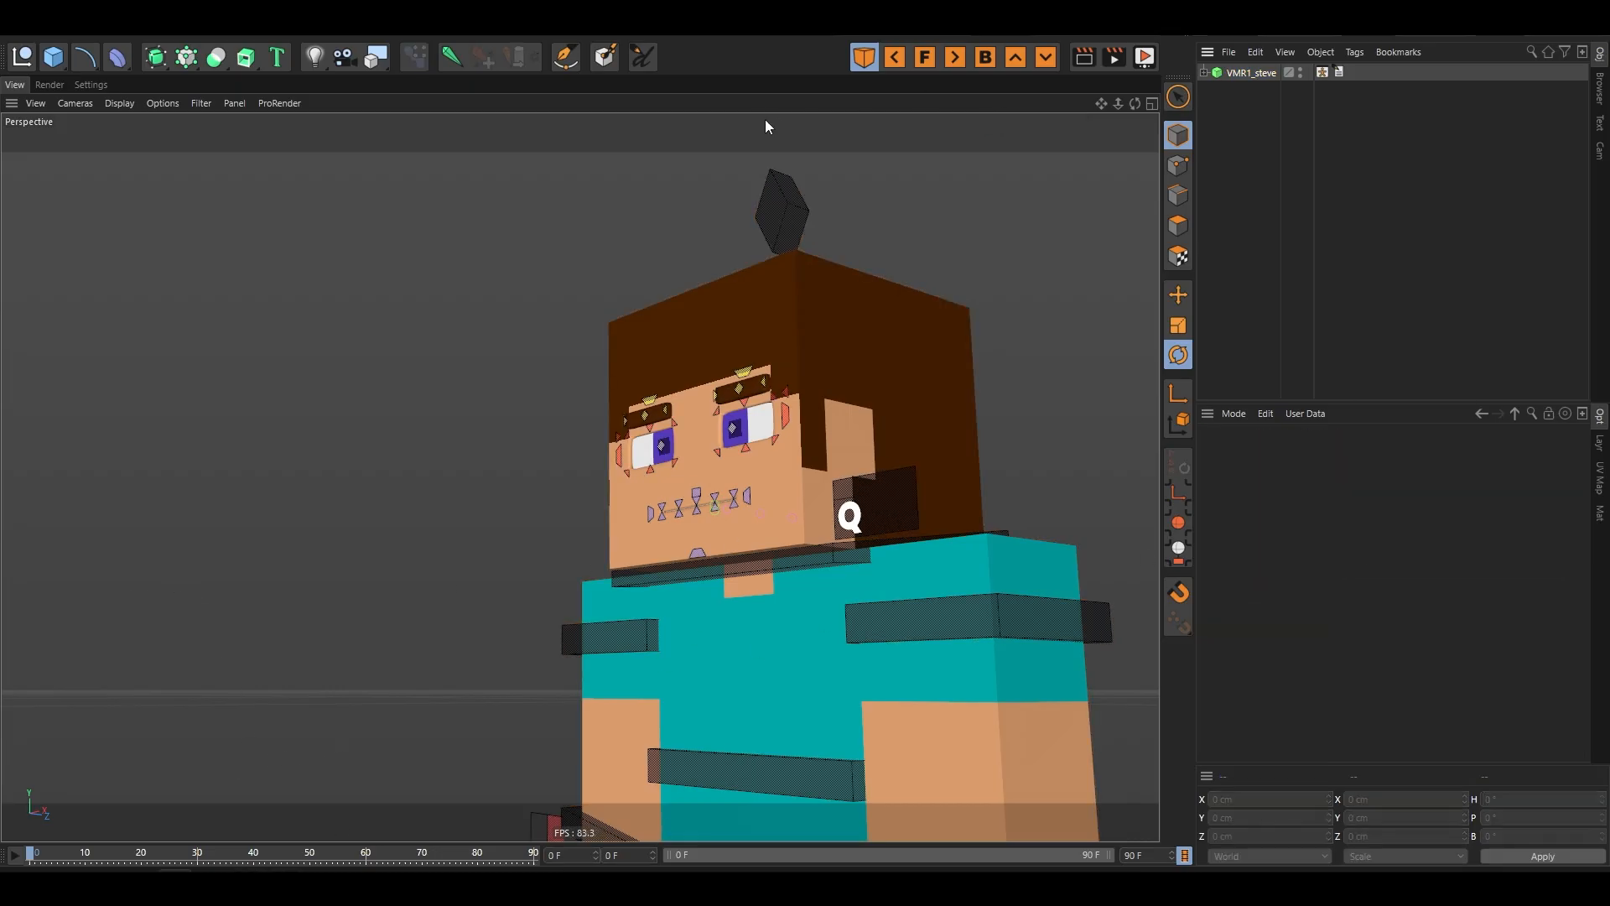
scroll(442, 359, down, 5)
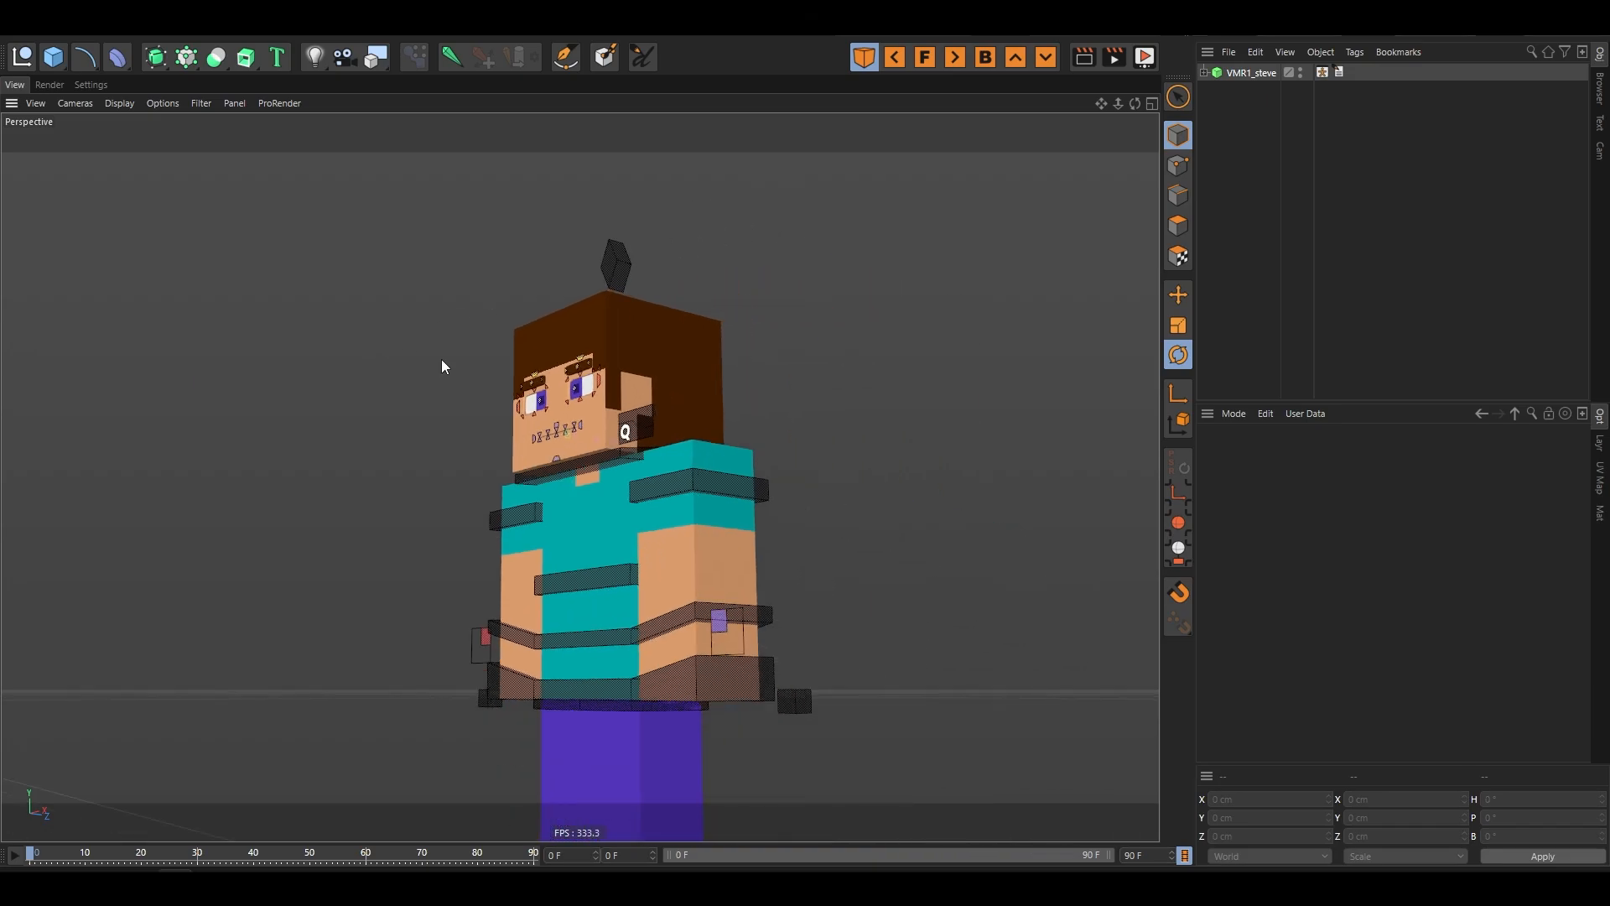
scroll(698, 476, up, 4)
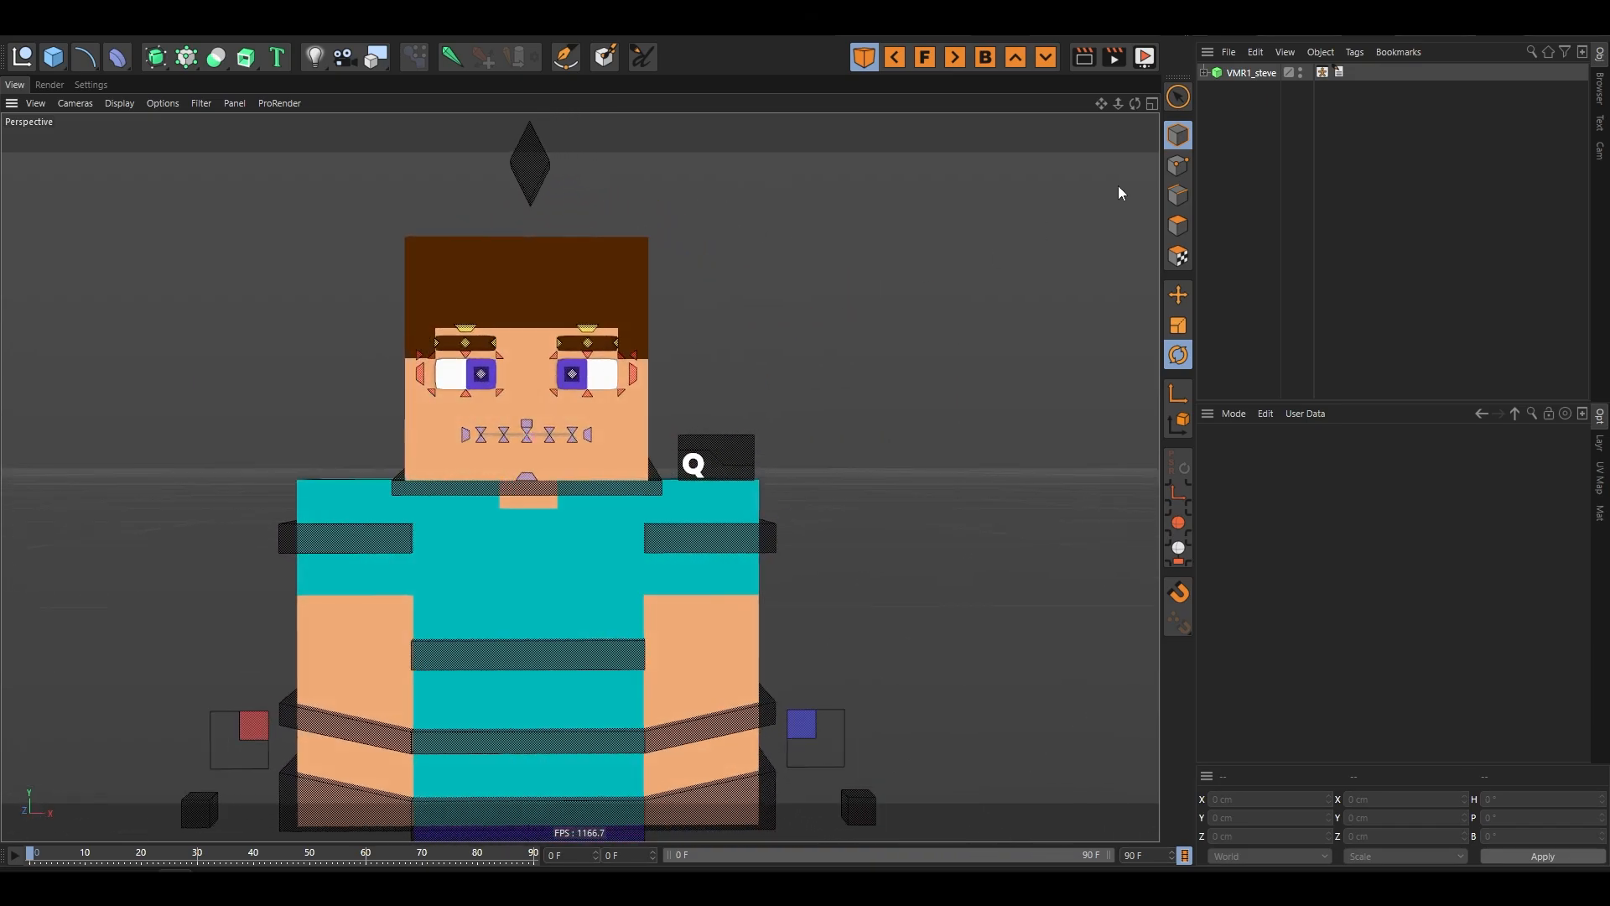
click(1251, 73)
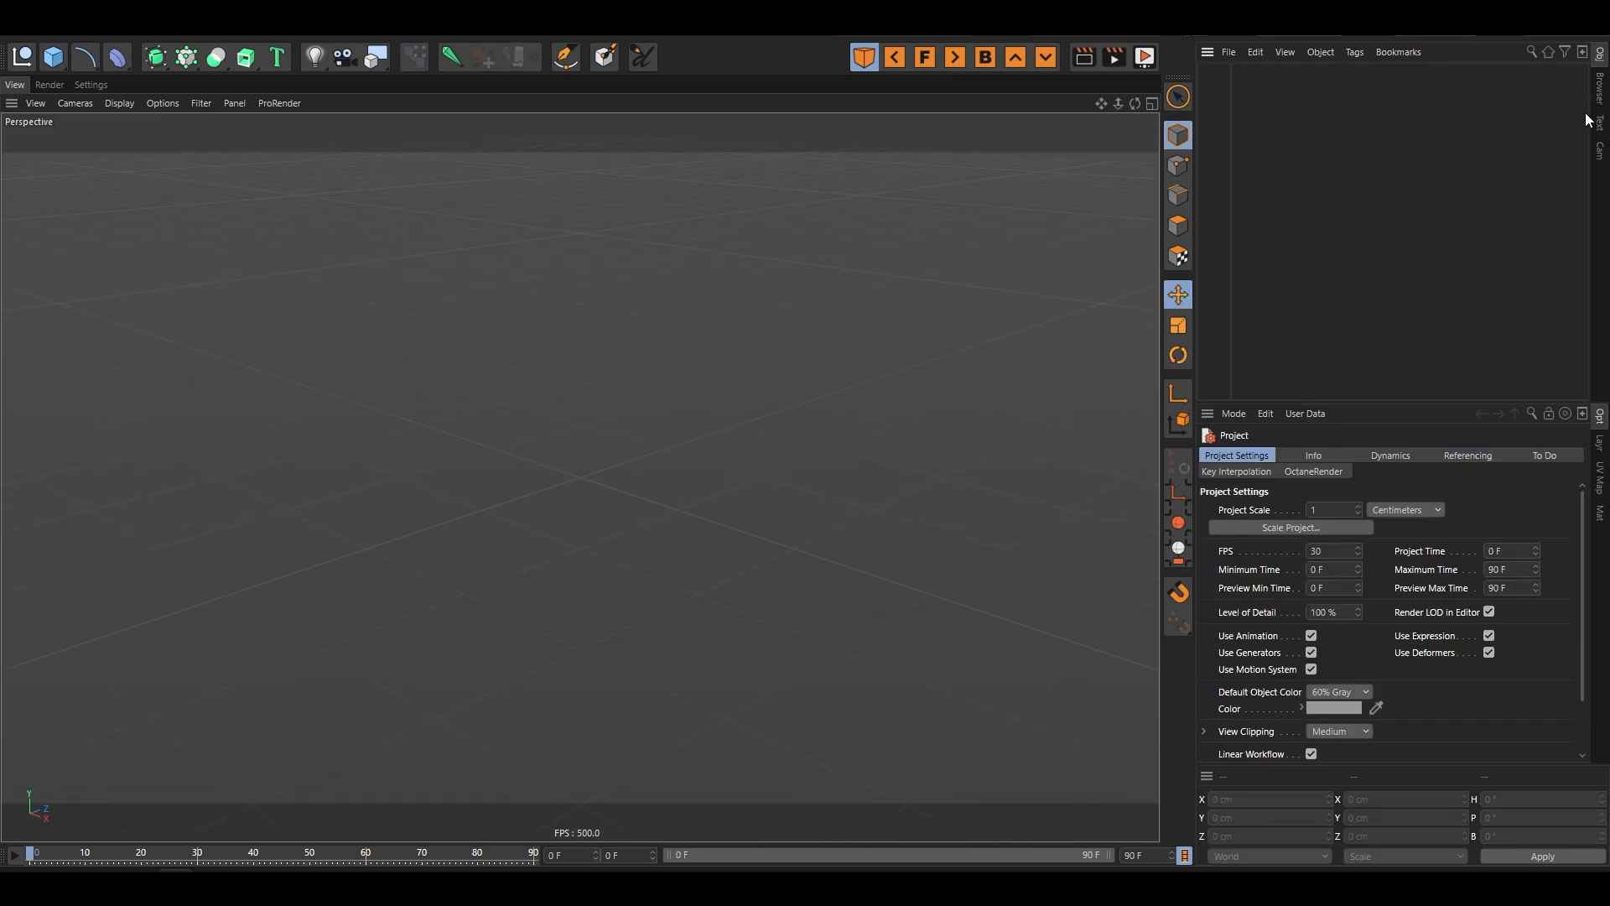
- Load the VANILLA RIG preset from the content browser into the empty scene and deselect it
click(1602, 104)
double_click(1261, 277)
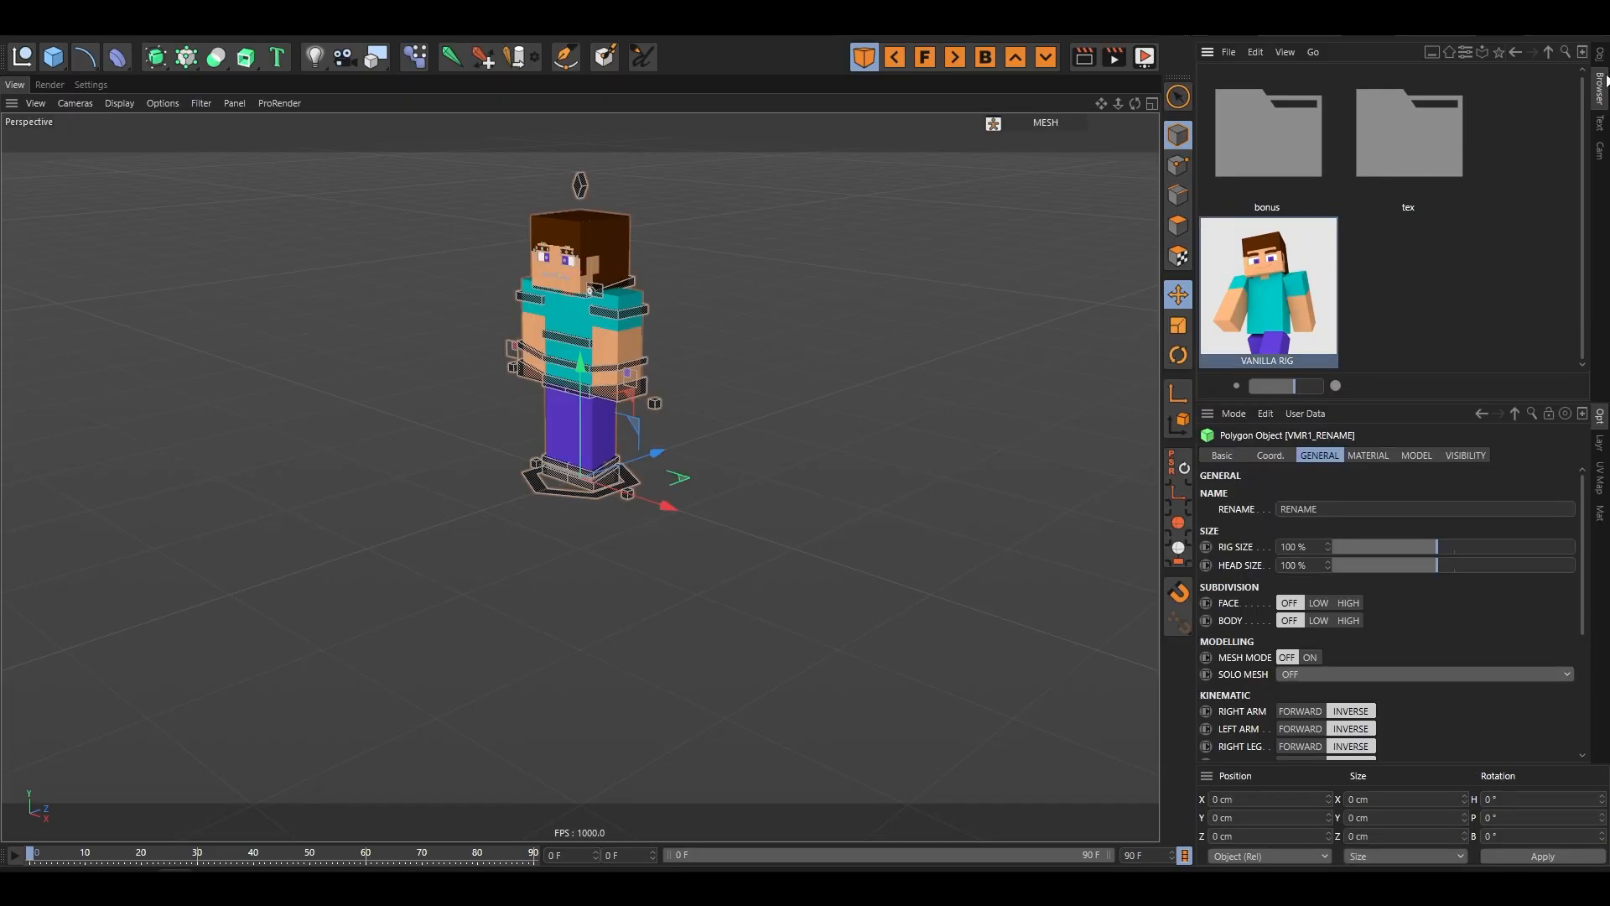
click(1600, 55)
click(1572, 288)
scroll(629, 220, up, 6)
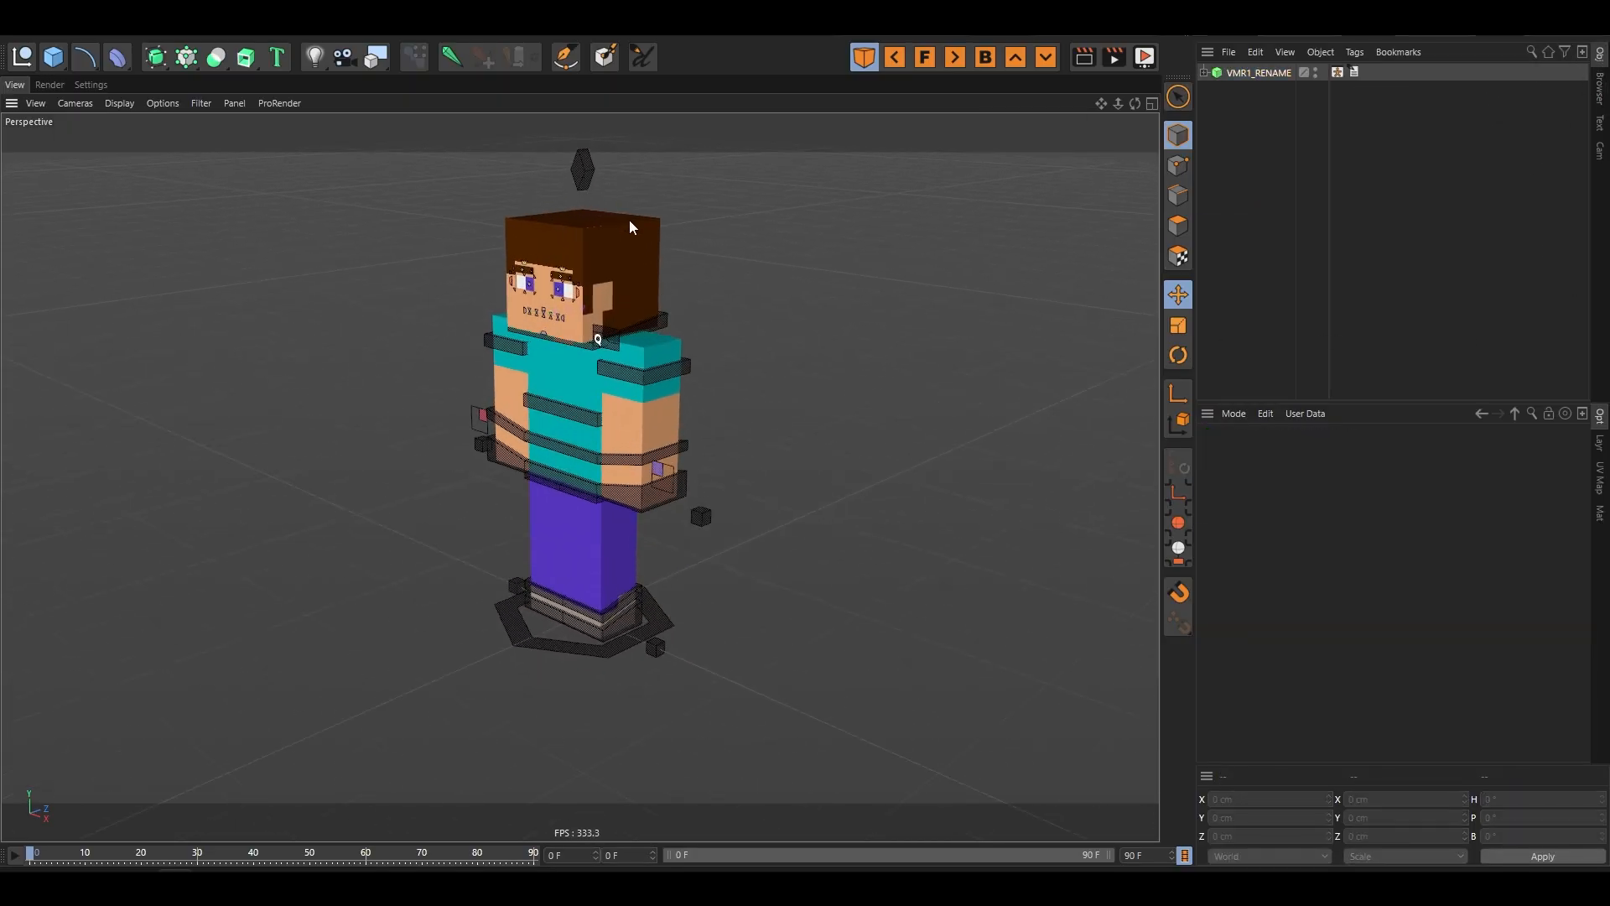
- Set the rig's HEAD, BODY and LEGS skin textures to 069f740e11523d1d.png and check the result on the deselected rig
click(1260, 73)
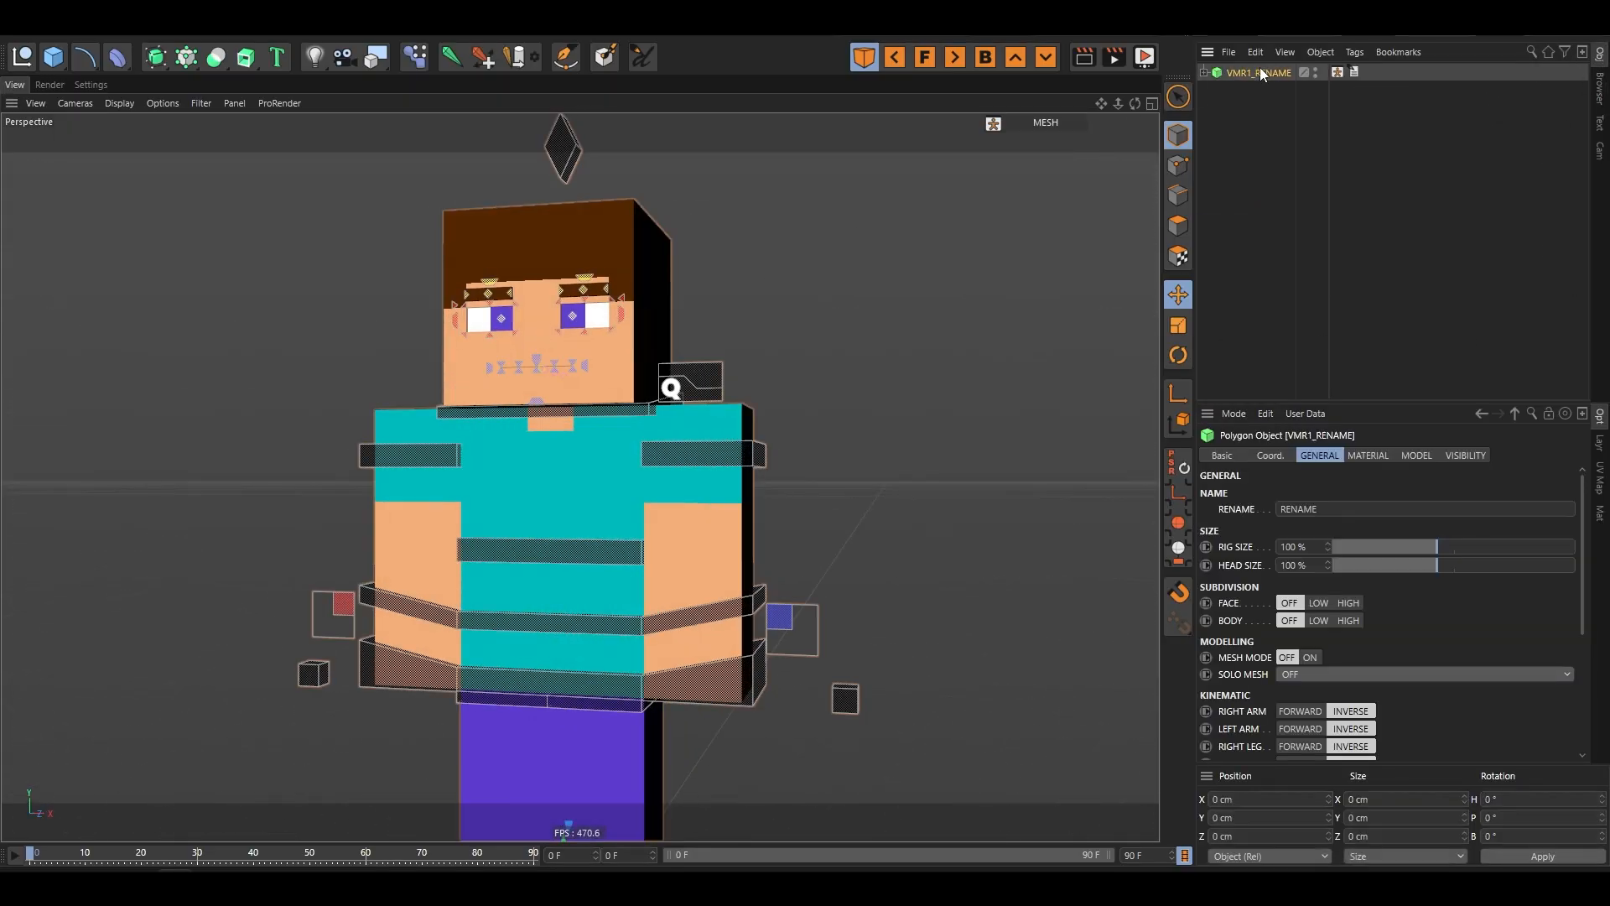
click(1373, 456)
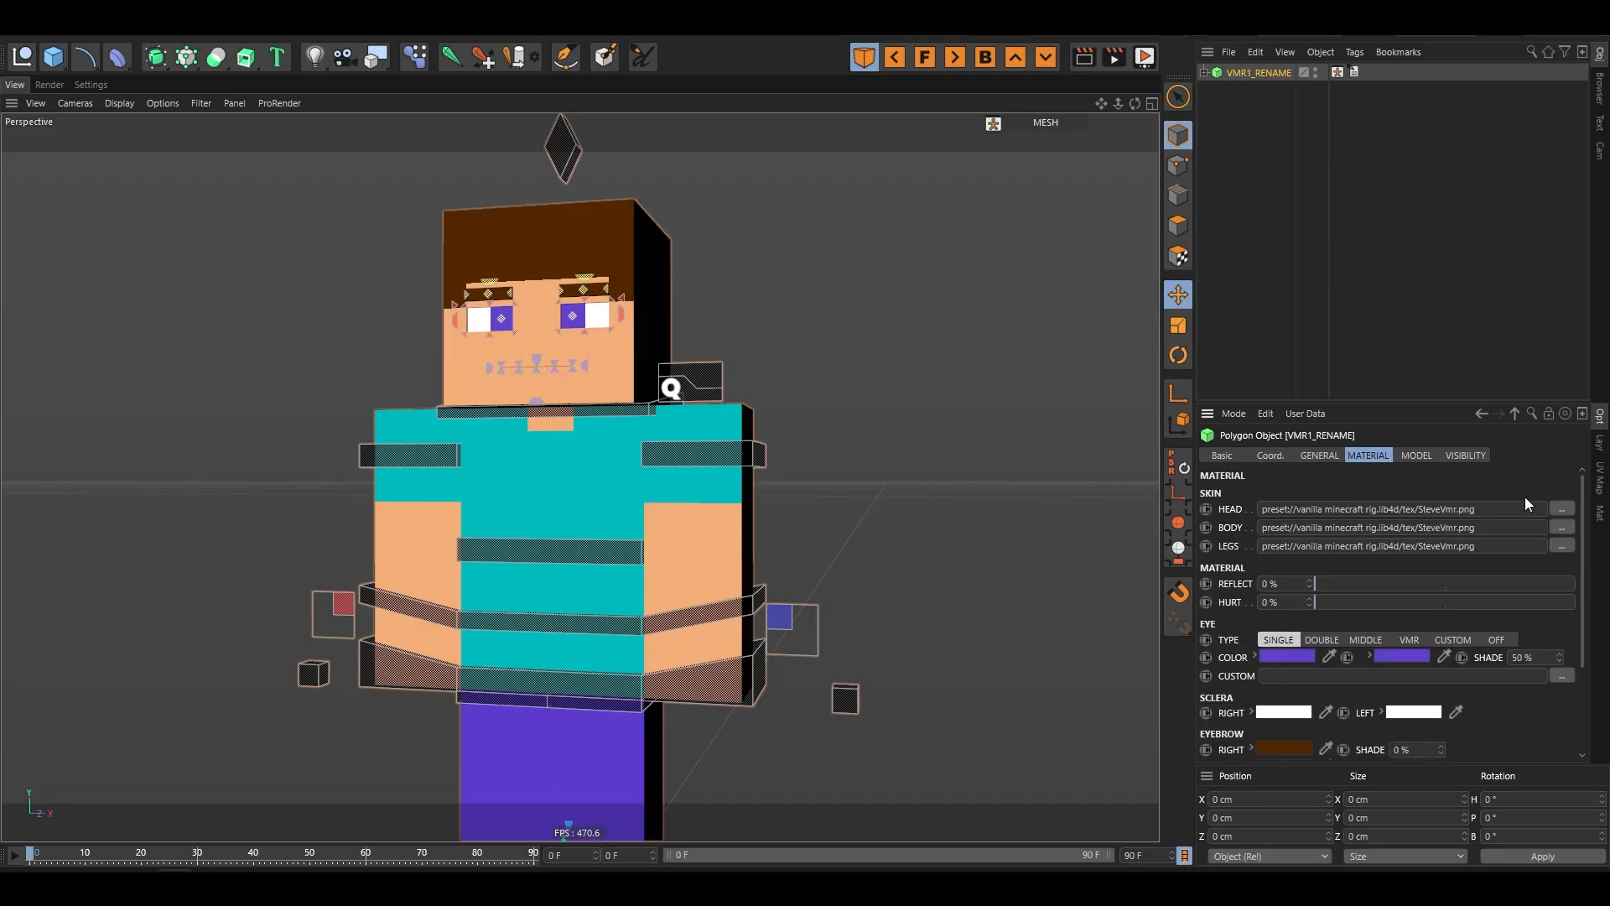
click(1558, 508)
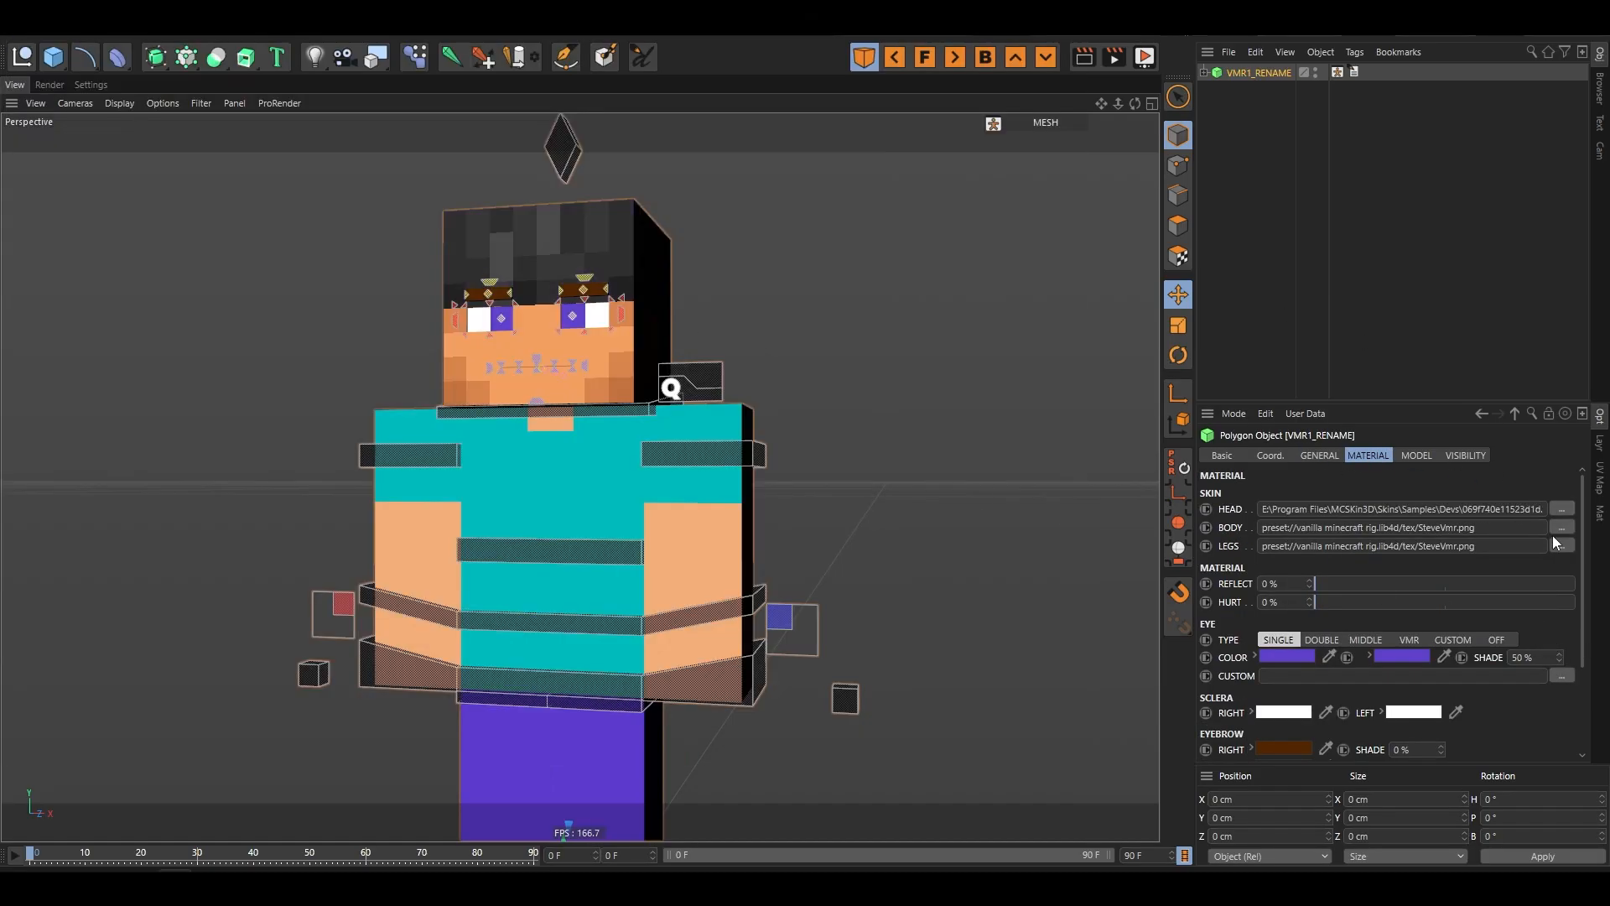
click(1562, 529)
double_click(500, 304)
click(1561, 546)
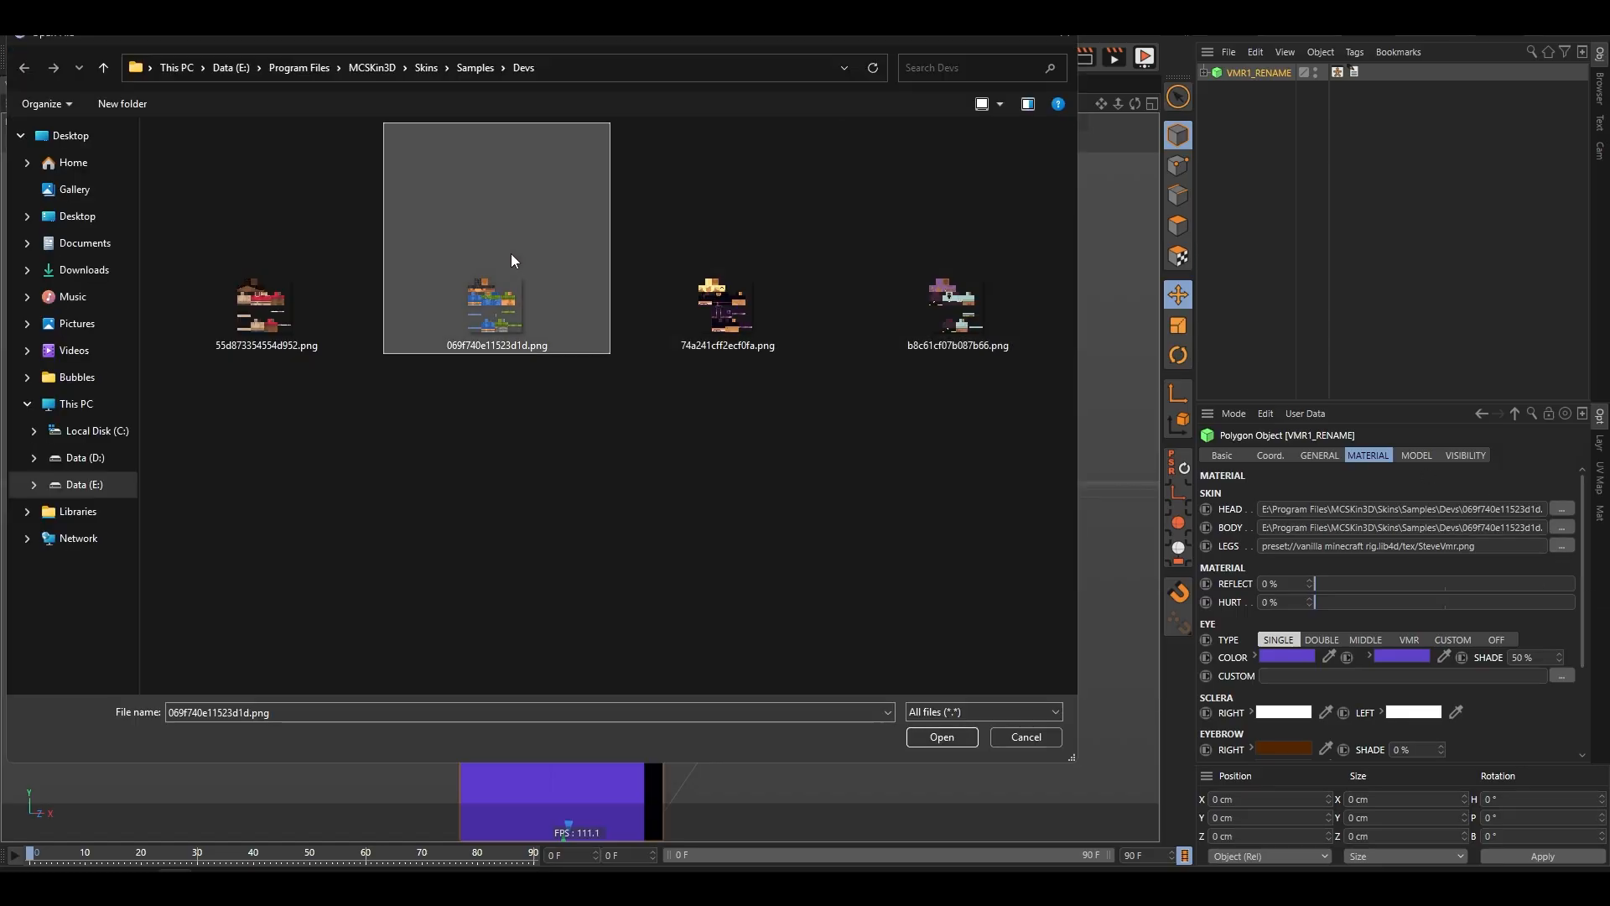
double_click(511, 253)
click(812, 242)
scroll(812, 241, down, 5)
scroll(736, 294, up, 5)
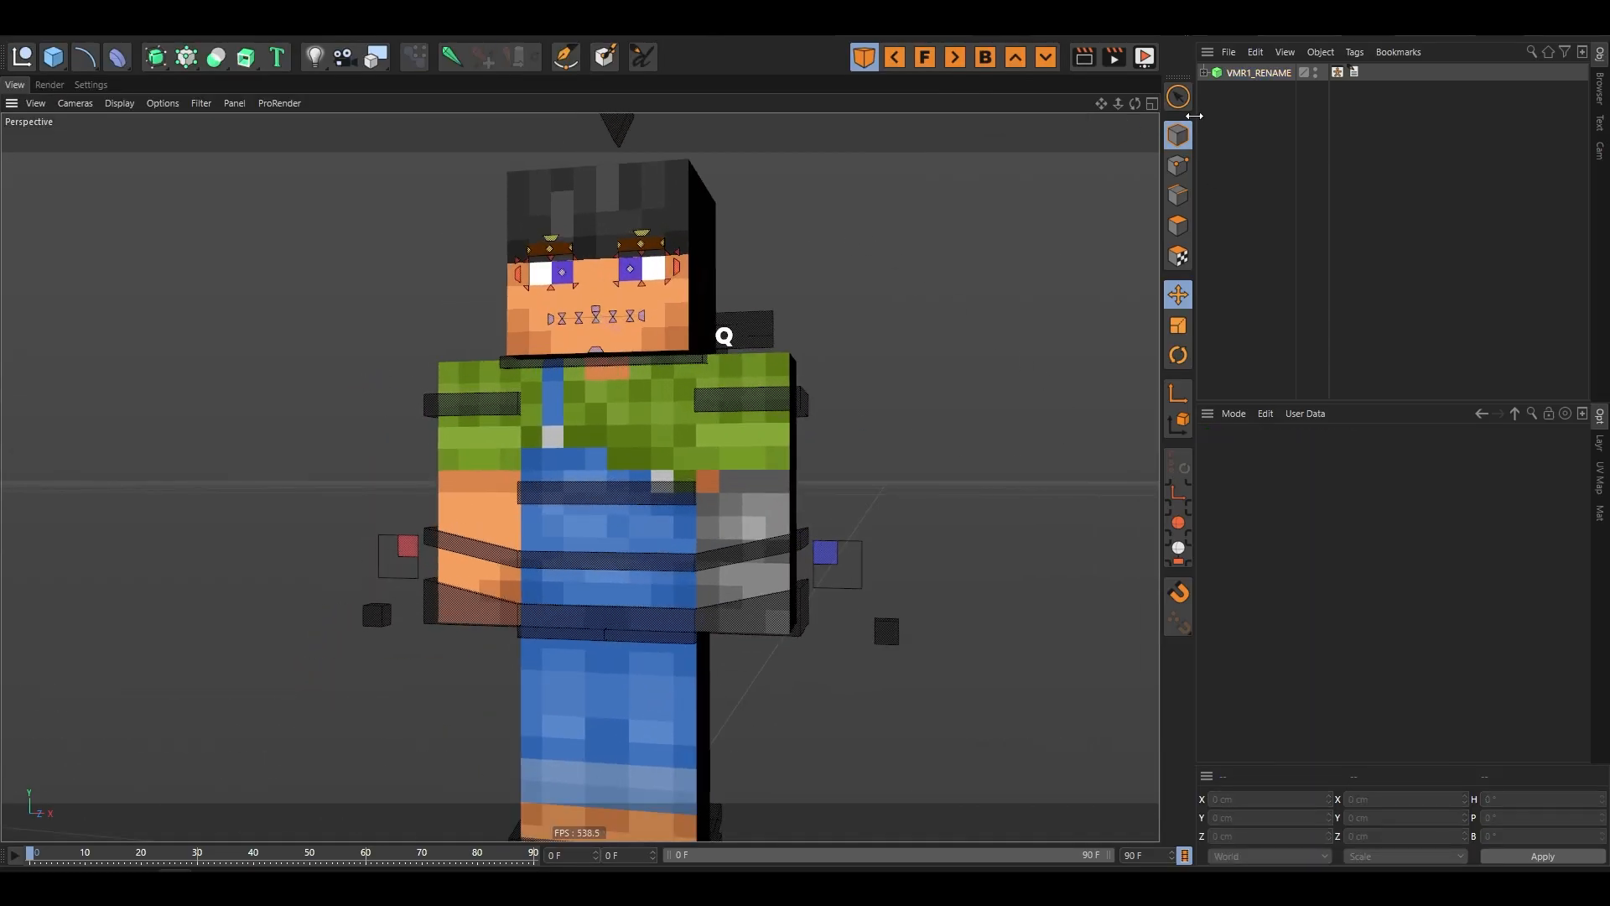
- Set the rig's eye HEIGHT to 2 in its MODEL settings so the eyes fit the new skin
click(1243, 73)
click(1319, 456)
scroll(657, 212, up, 6)
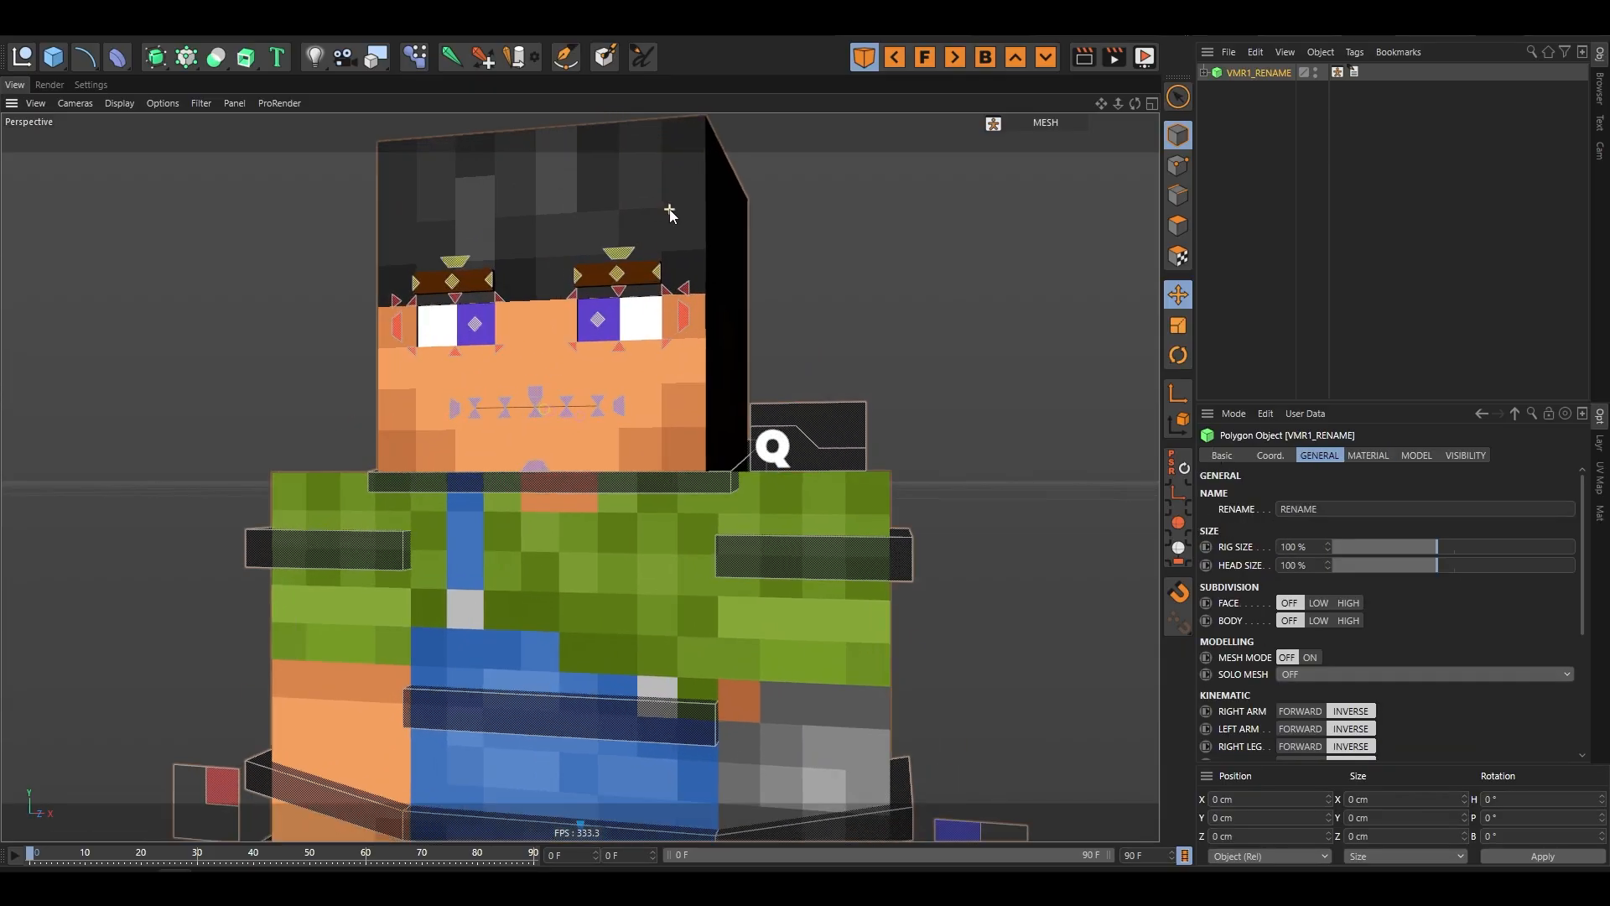
click(1372, 457)
click(1414, 460)
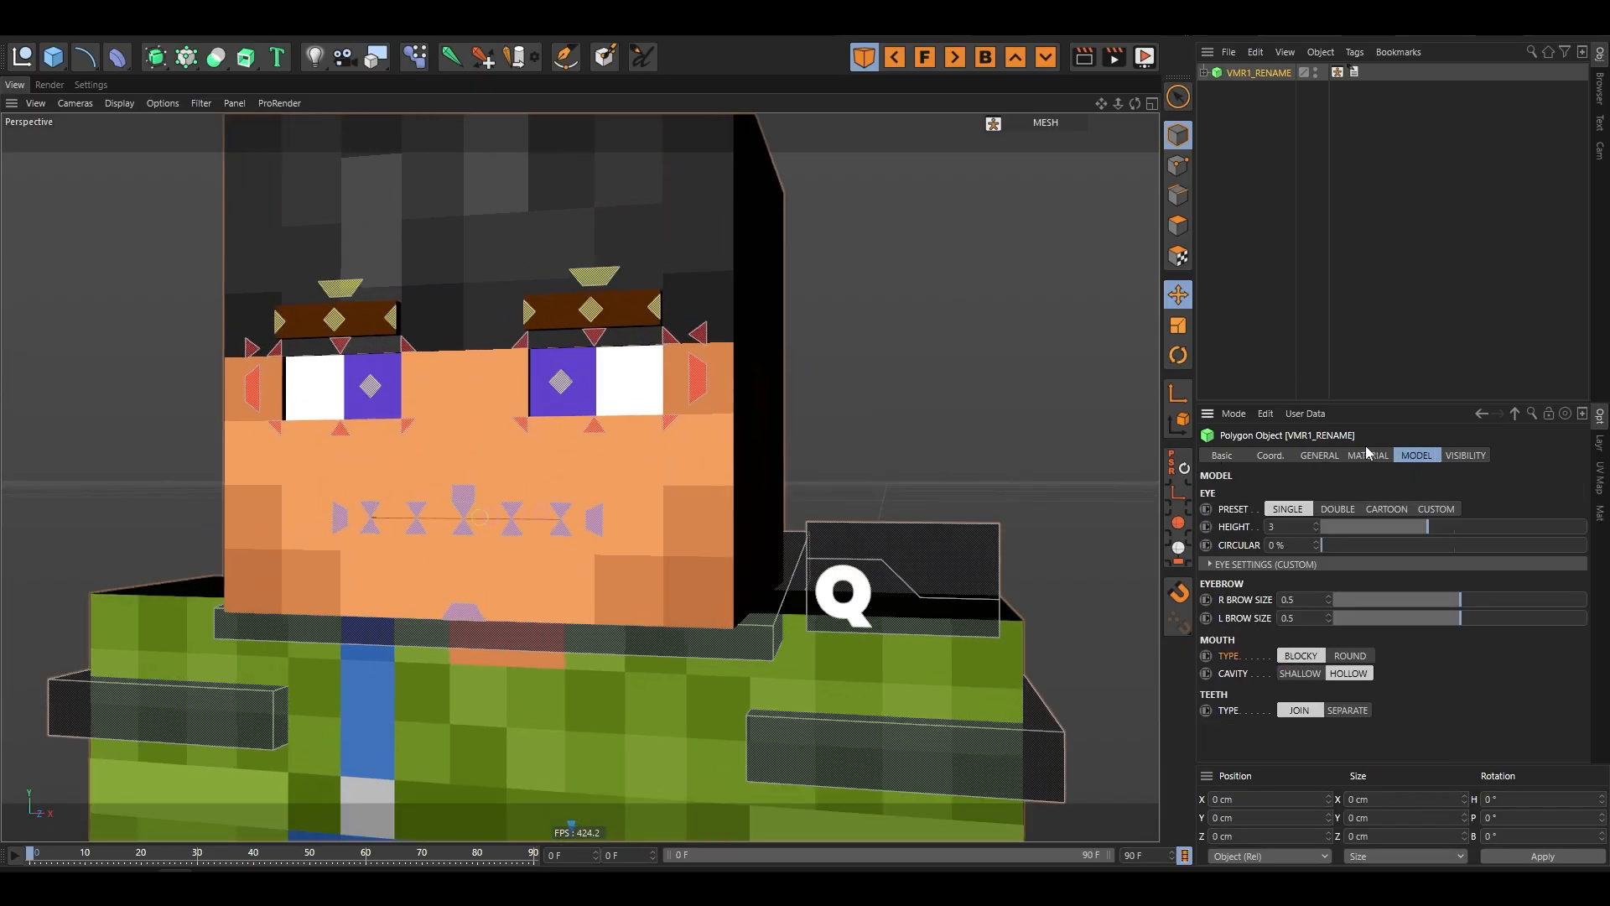
drag(1431, 533, 1378, 542)
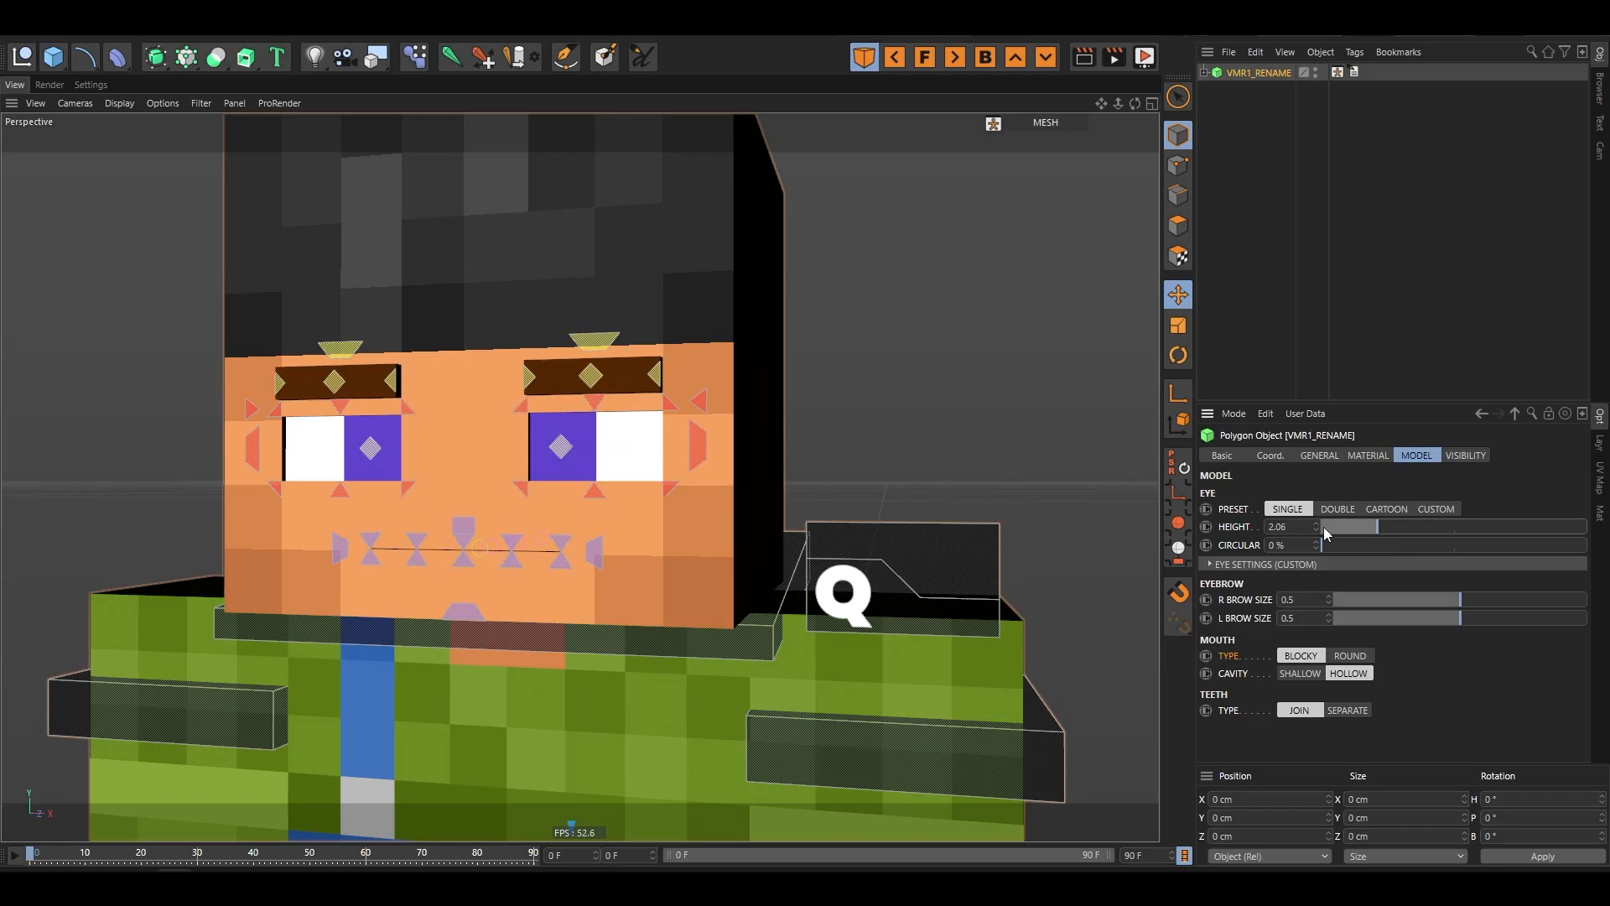
click(1314, 524)
double_click(1291, 523)
text(2)
key(Return)
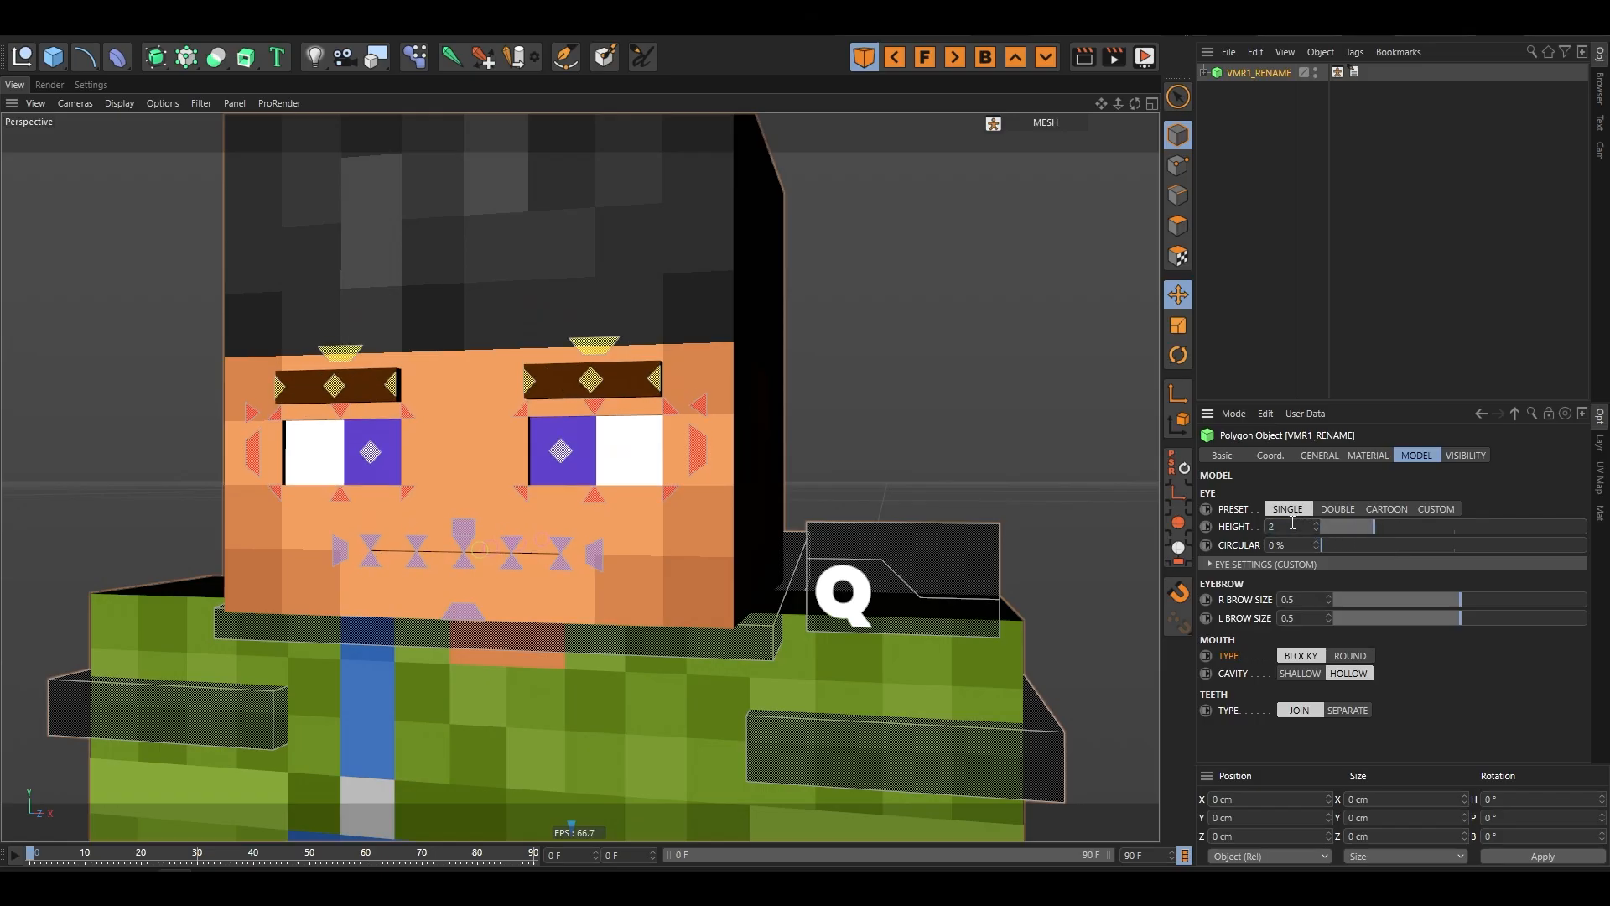
- Set the right eyebrow's material color to the dark grey sampled from the skin's hair
click(1367, 456)
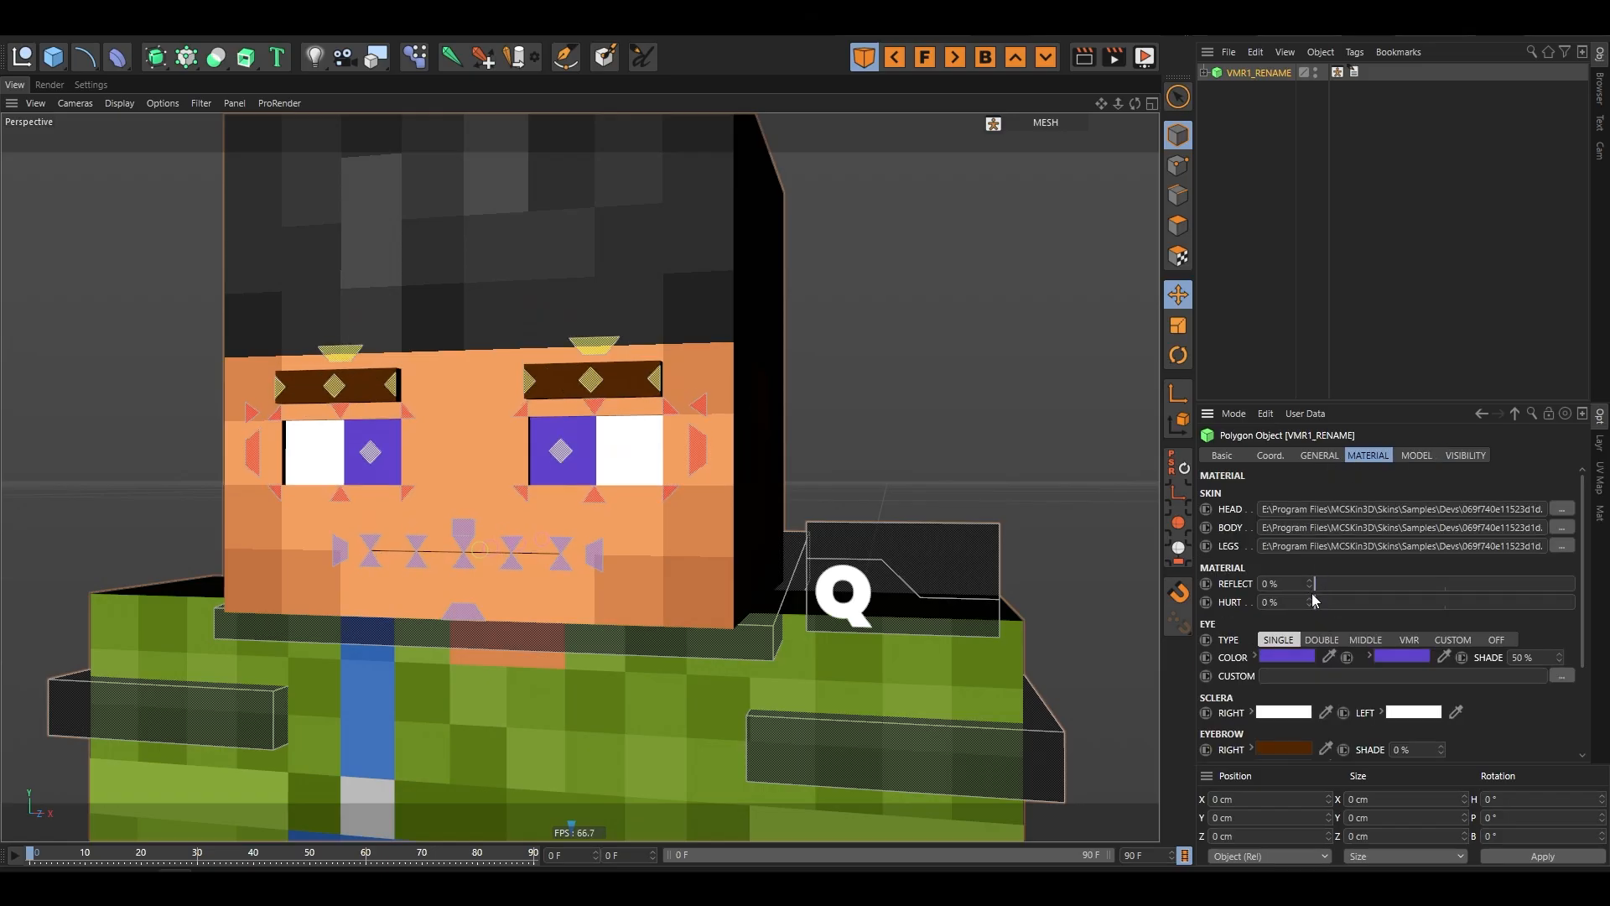
click(1284, 748)
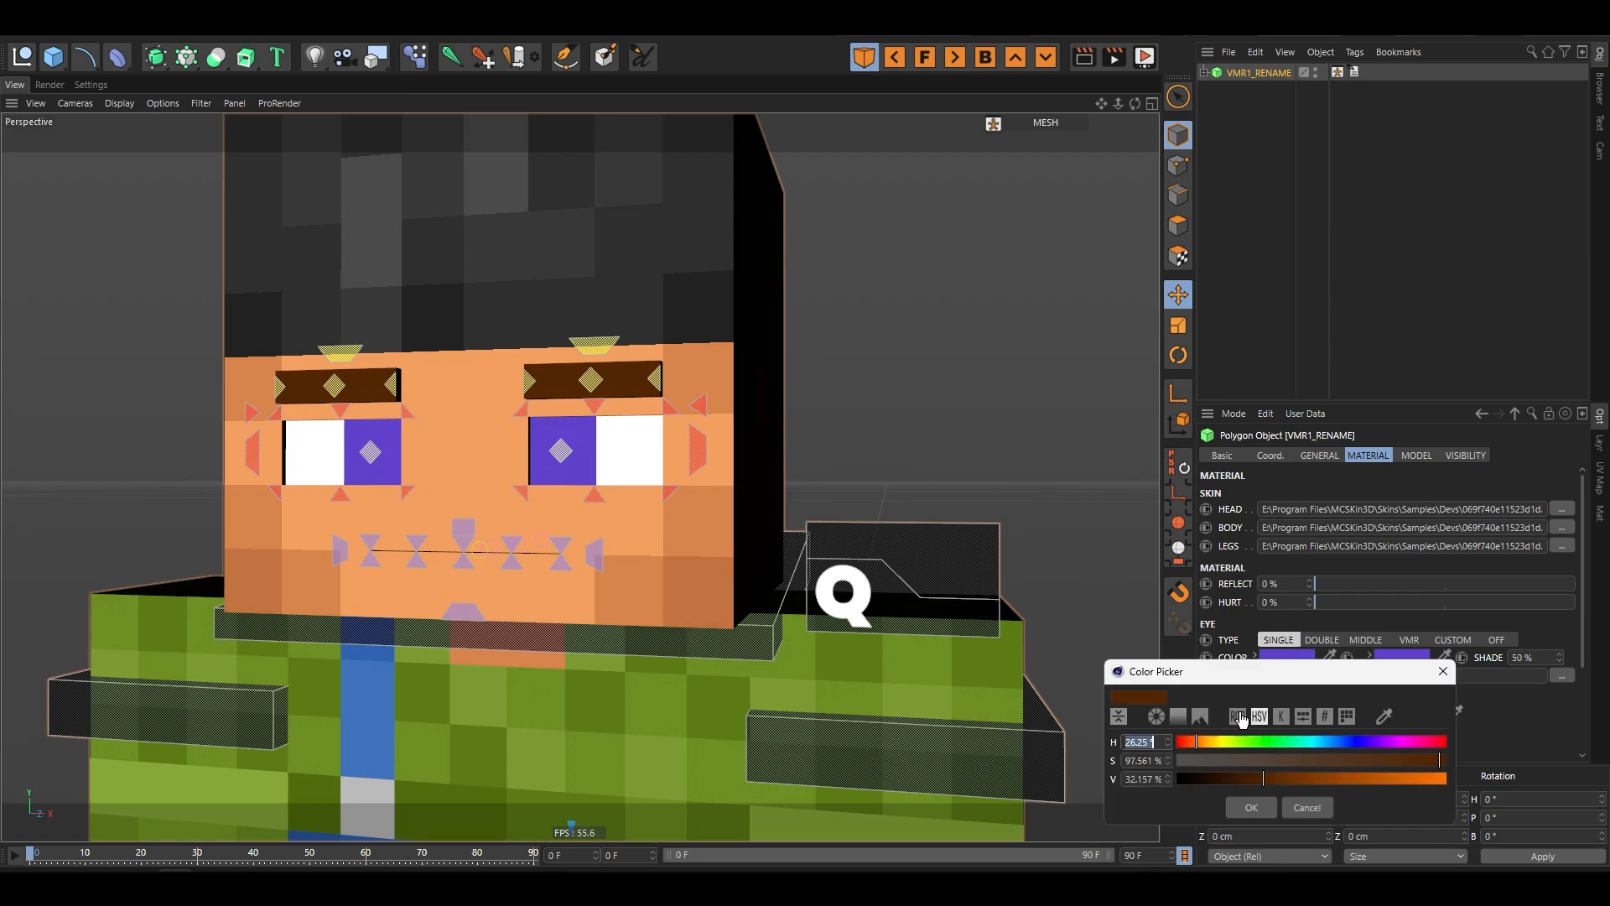
click(1383, 715)
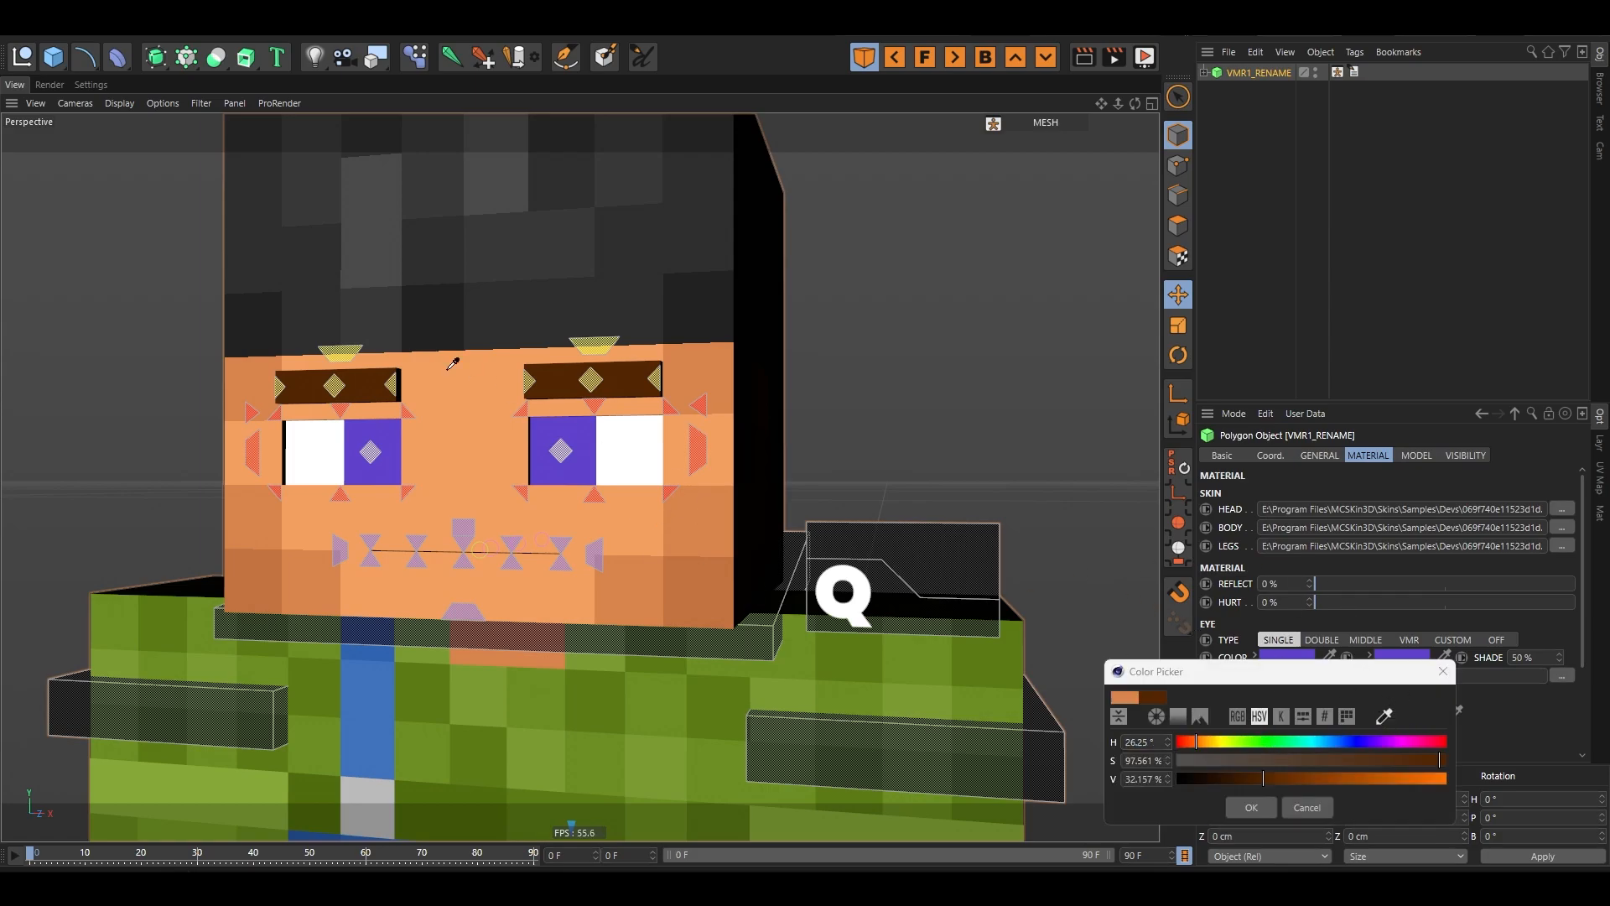
click(424, 309)
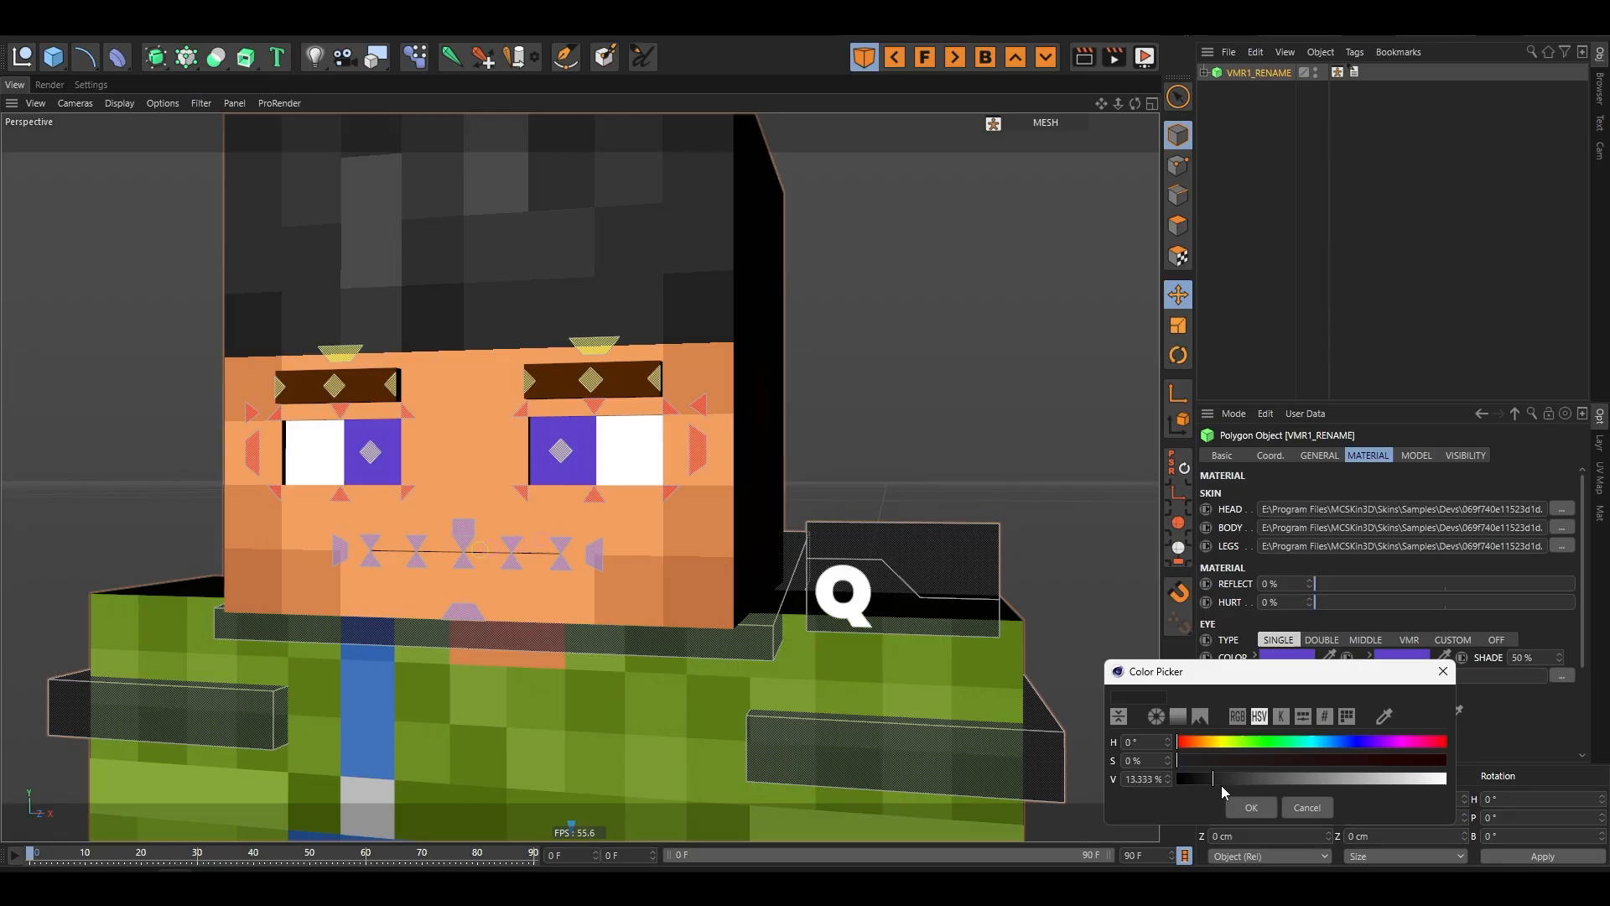
click(1251, 806)
- Try copying the right eyebrow's color onto the left sclera, and undo the change
drag(1297, 756, 1414, 715)
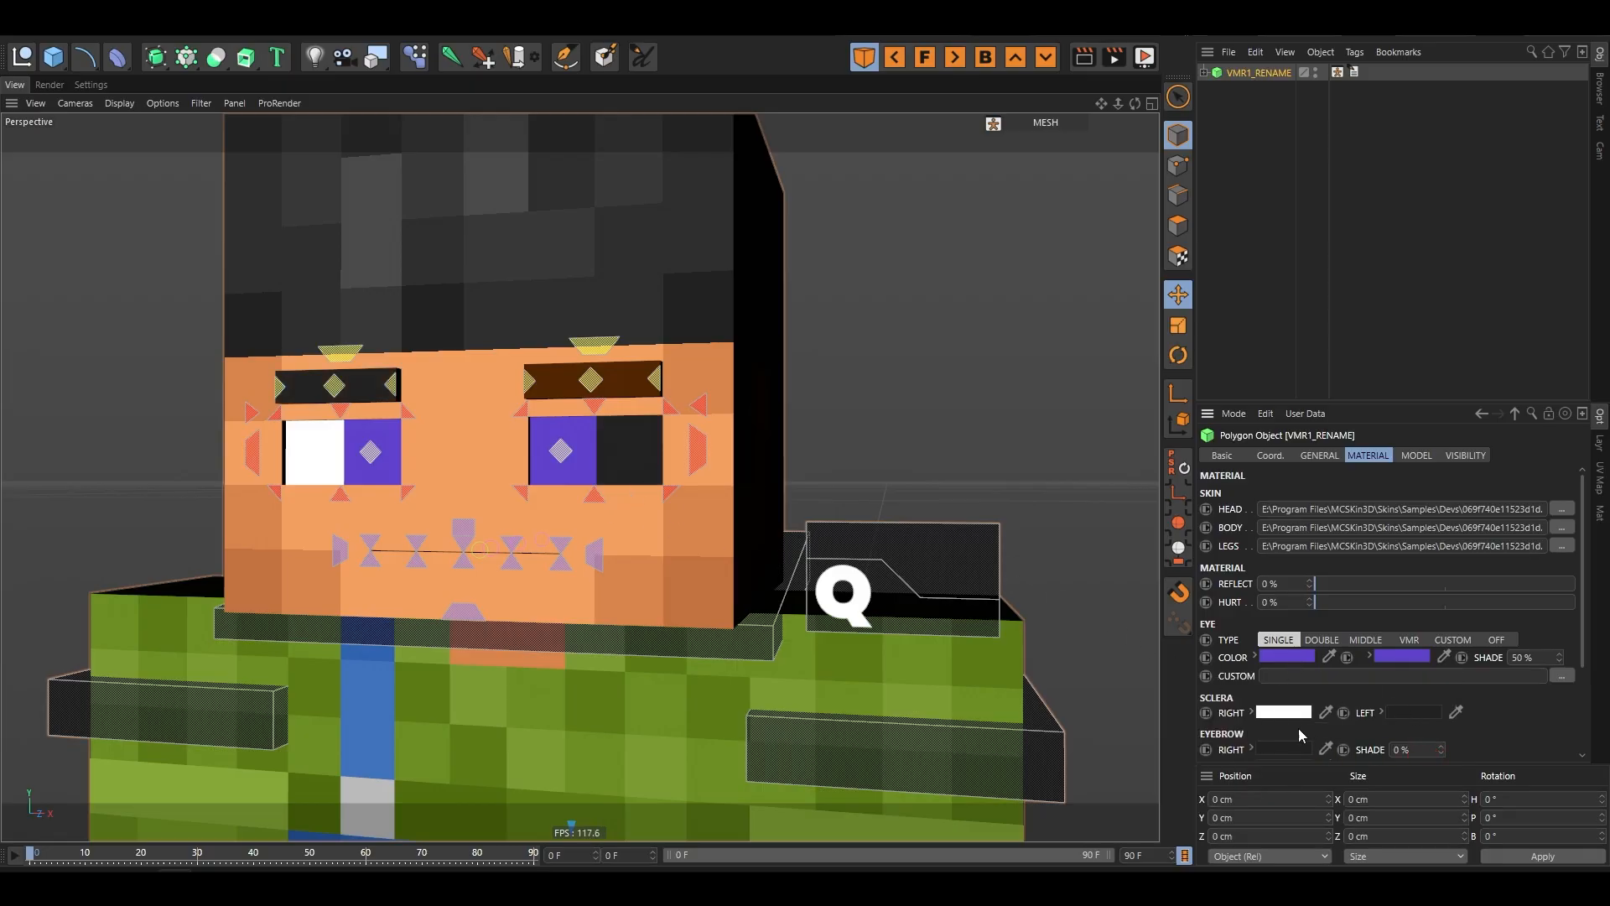
key(ctrl+z)
scroll(1572, 671, down, 2)
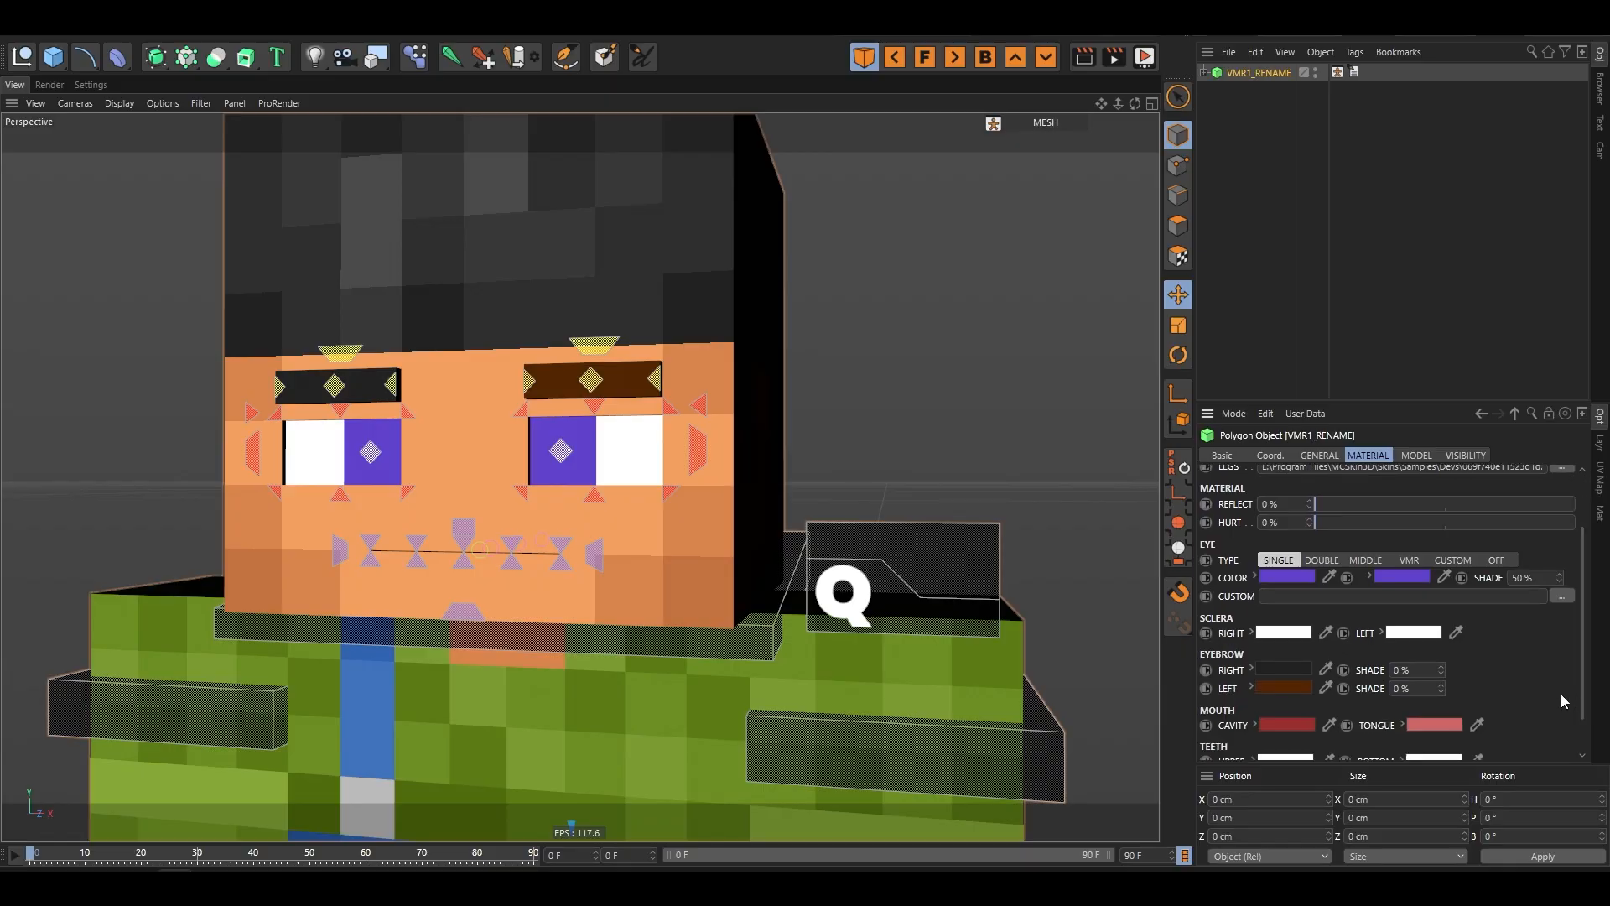
- Copy the right eyebrow's dark grey color onto the left eyebrow's material and check the face
drag(1292, 676, 1296, 689)
alt+drag(739, 525, 587, 387)
scroll(587, 361, down, 5)
alt+drag(687, 456, 642, 435)
alt+drag(503, 411, 521, 310)
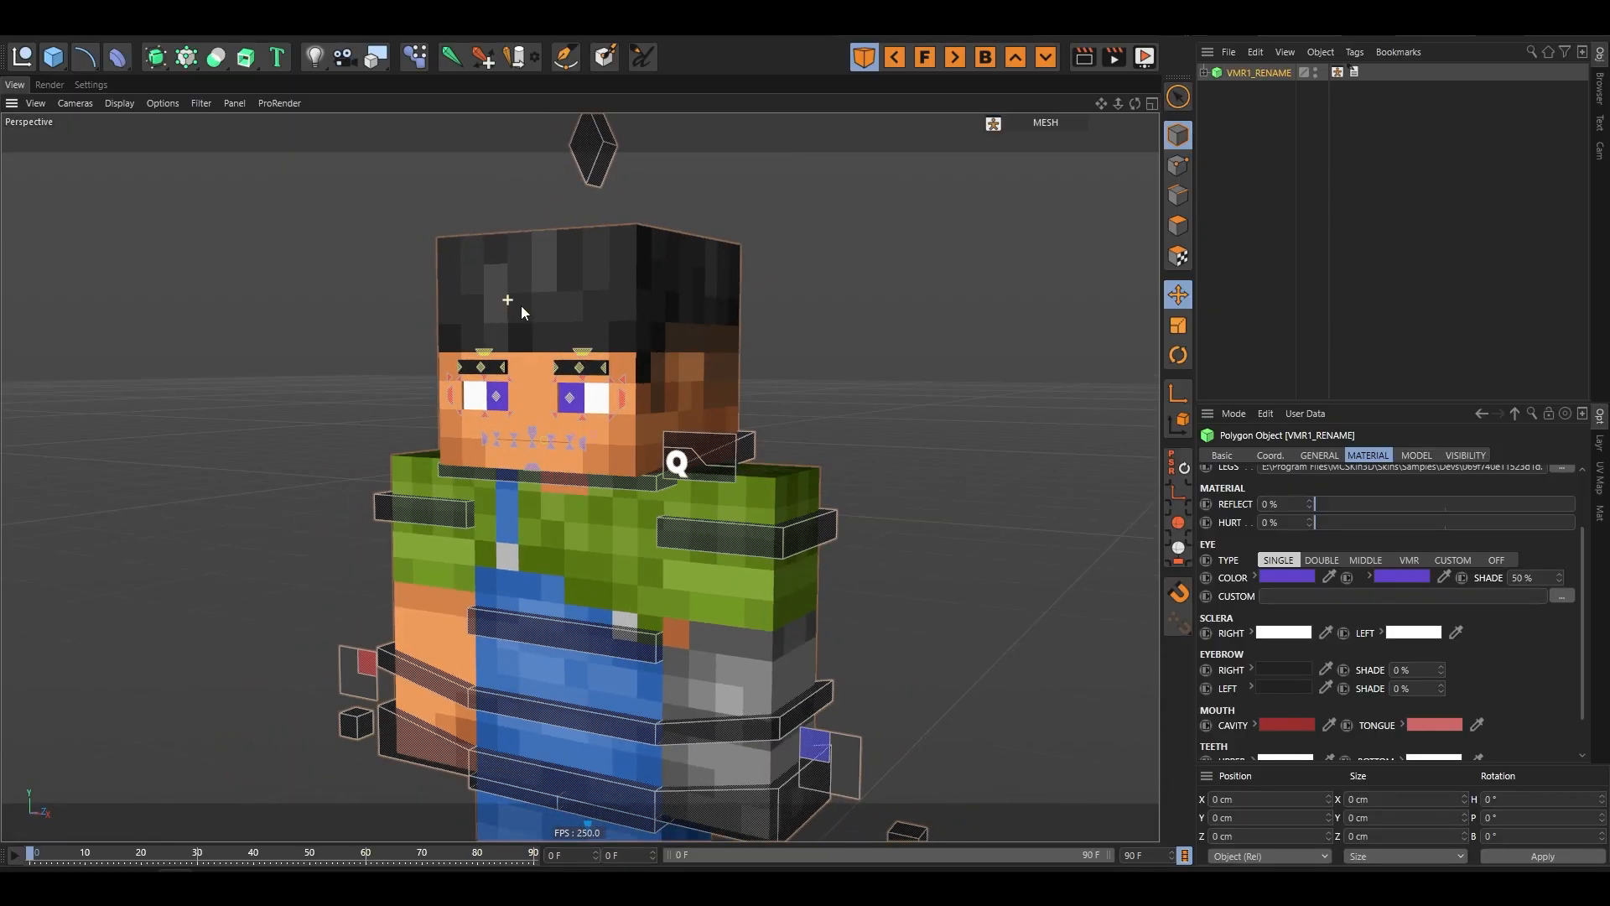
- Turn on the rig's MESH MODE and switch the HEAD mesh visibility to ON
click(1330, 454)
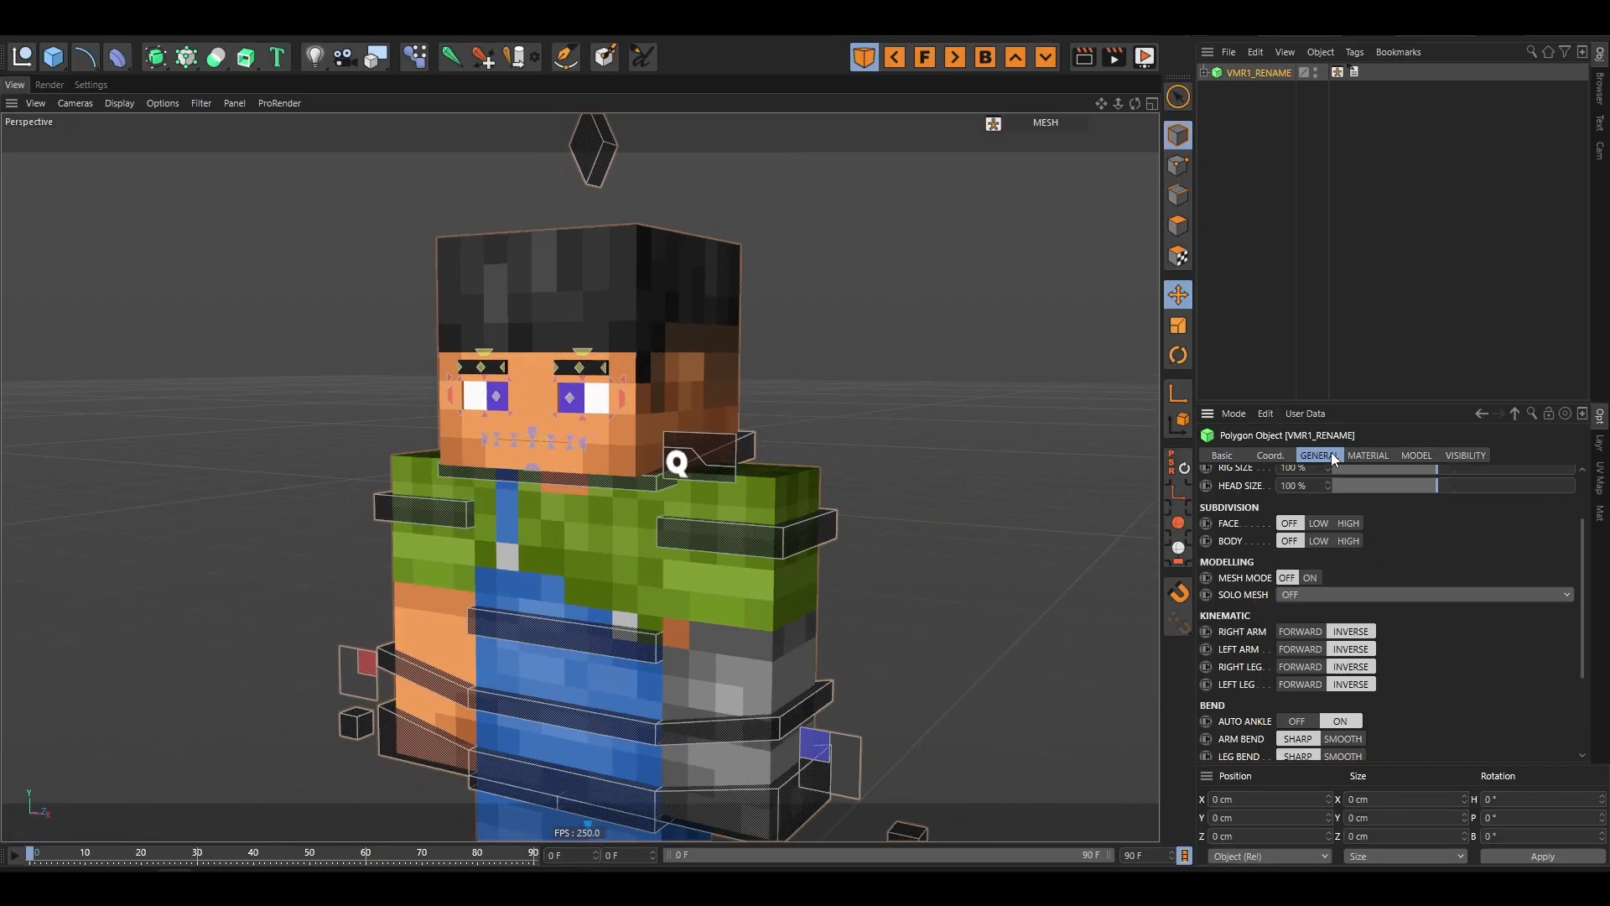
click(1310, 578)
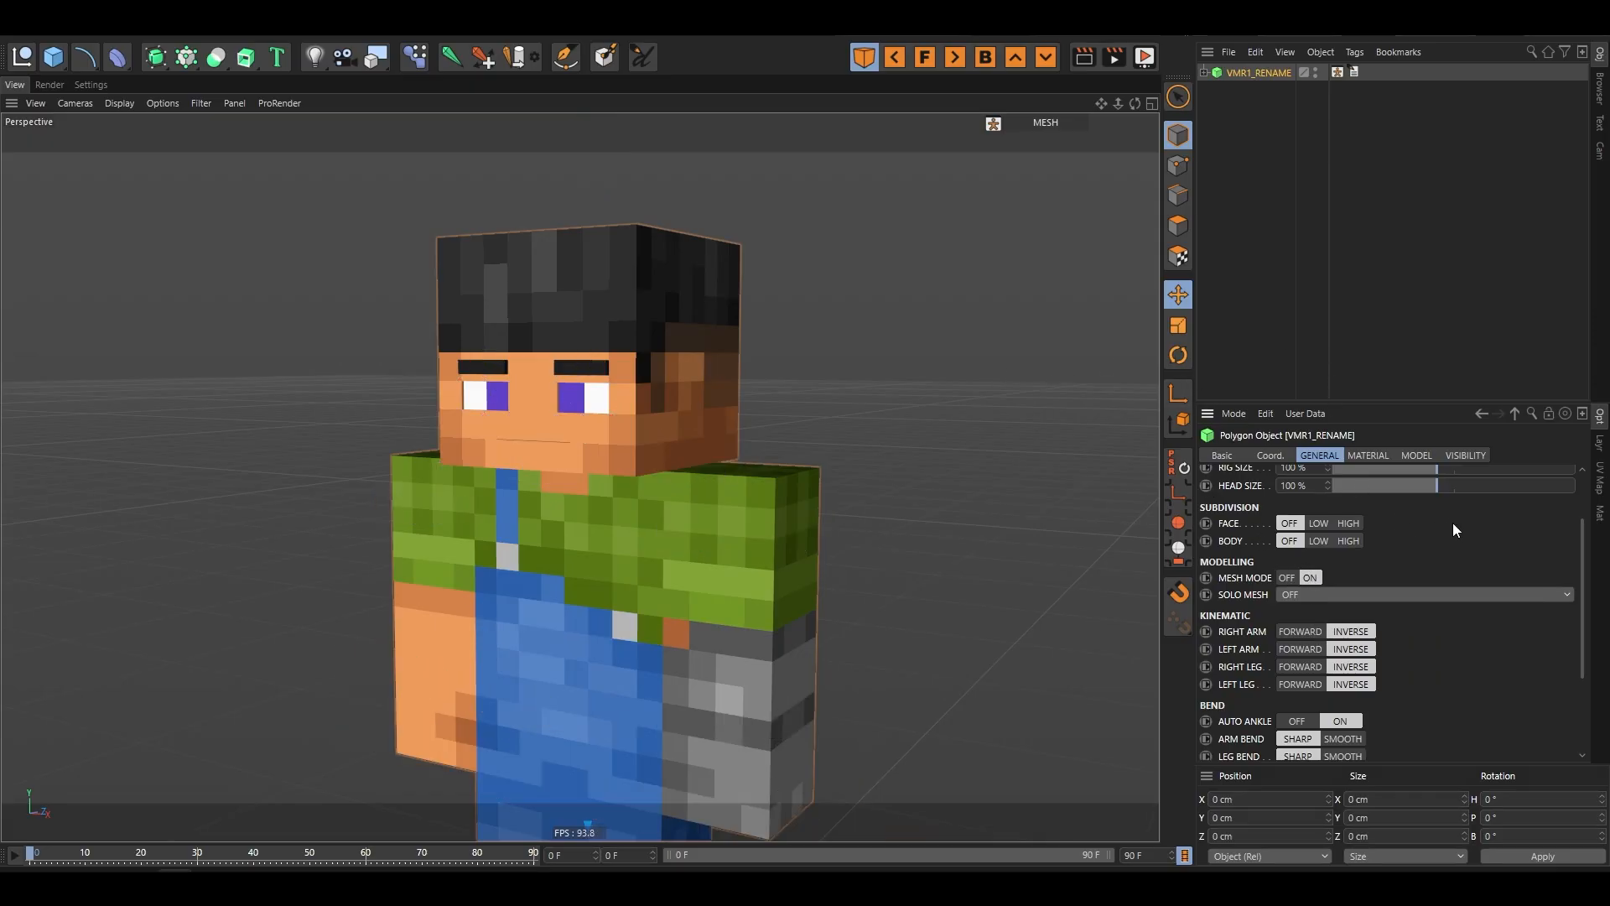
click(1365, 456)
click(1466, 455)
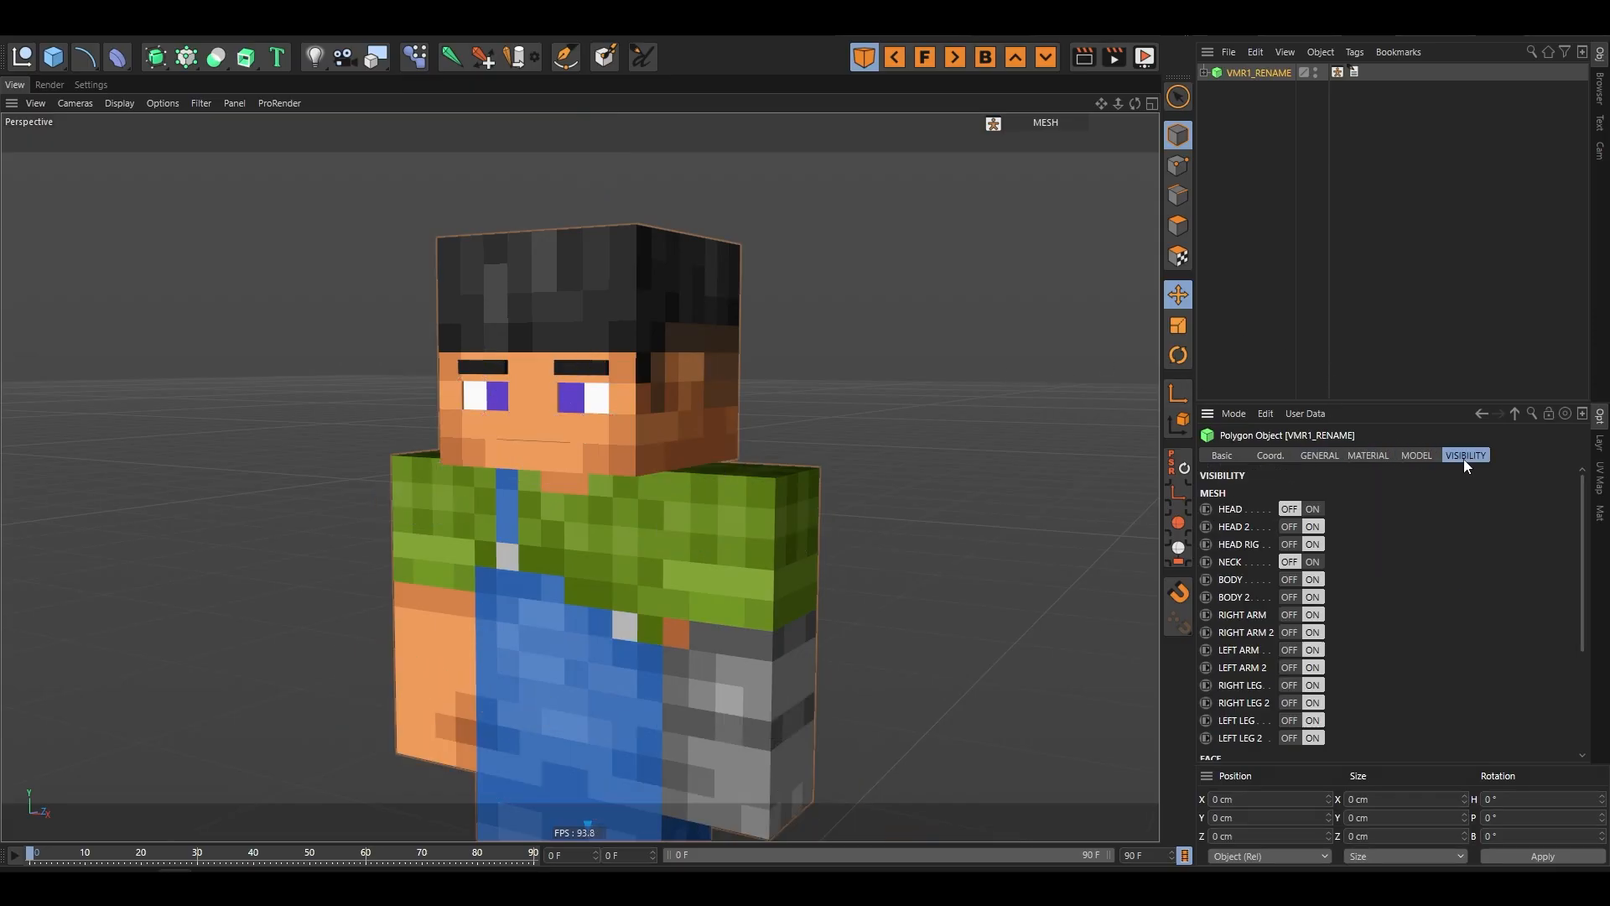
click(1313, 509)
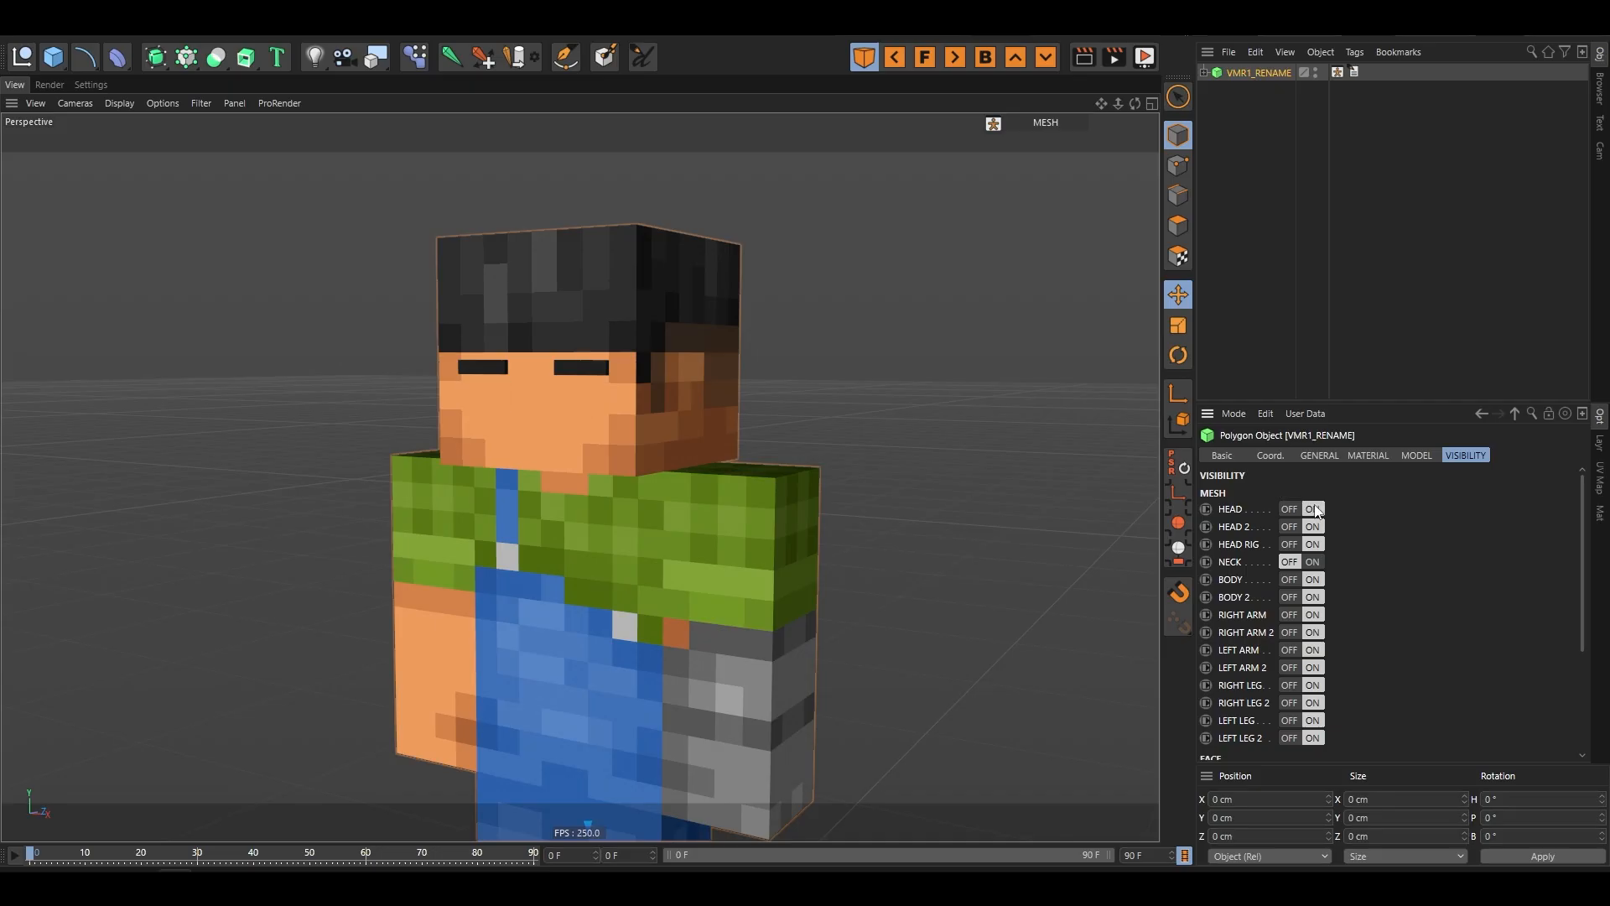
- Set the rig's SOLO MESH to Head to isolate the head mesh
click(1419, 455)
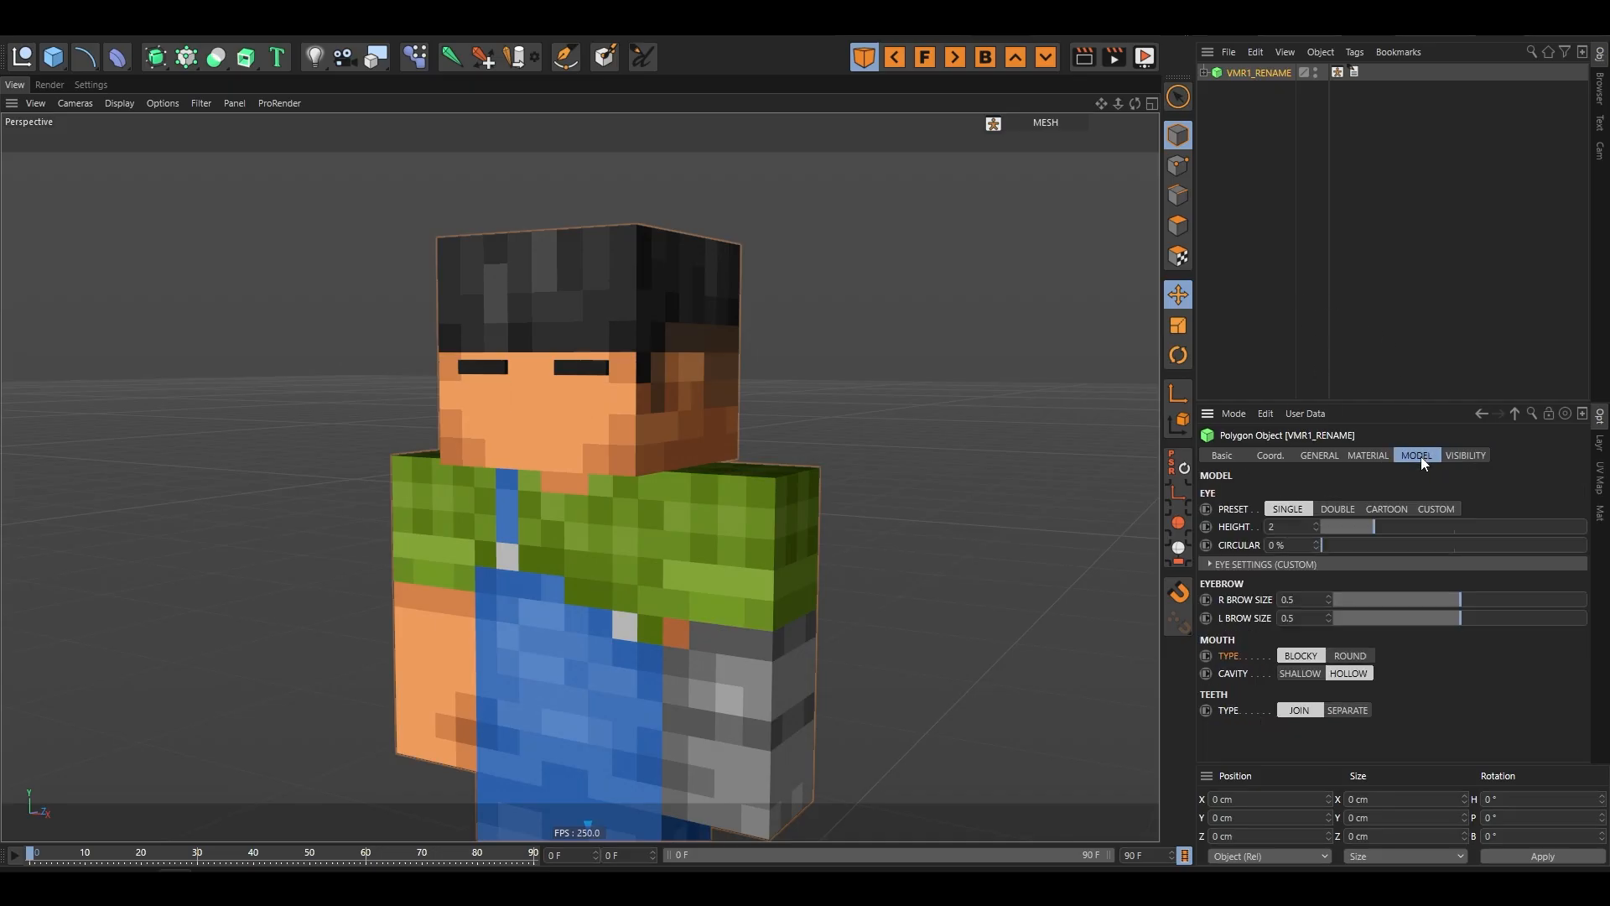
click(1329, 457)
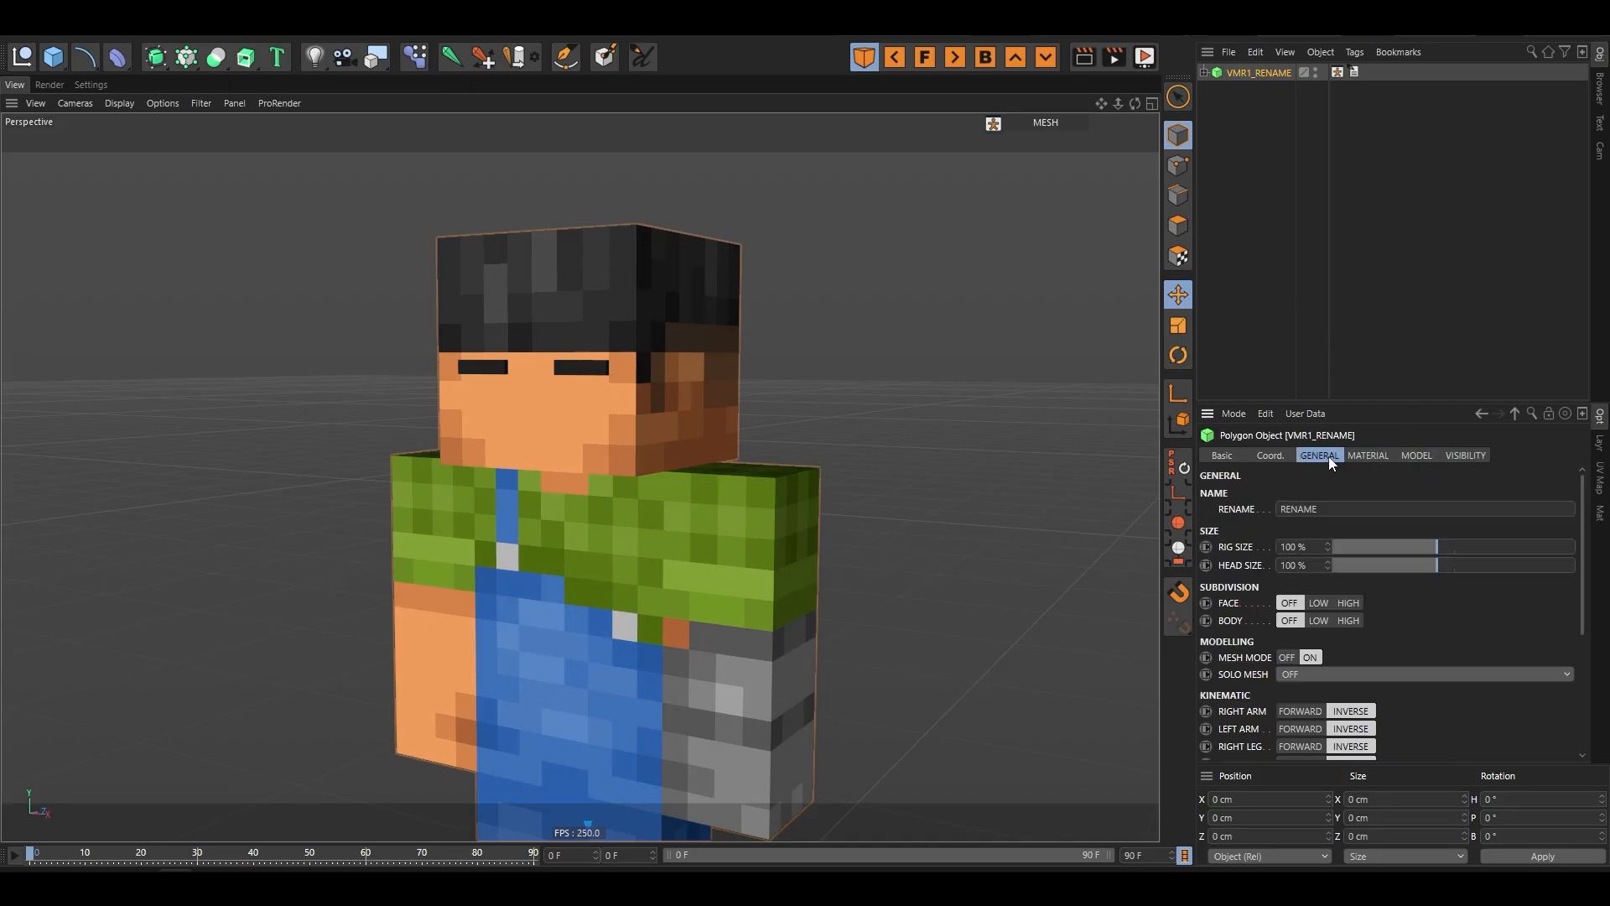
click(1373, 675)
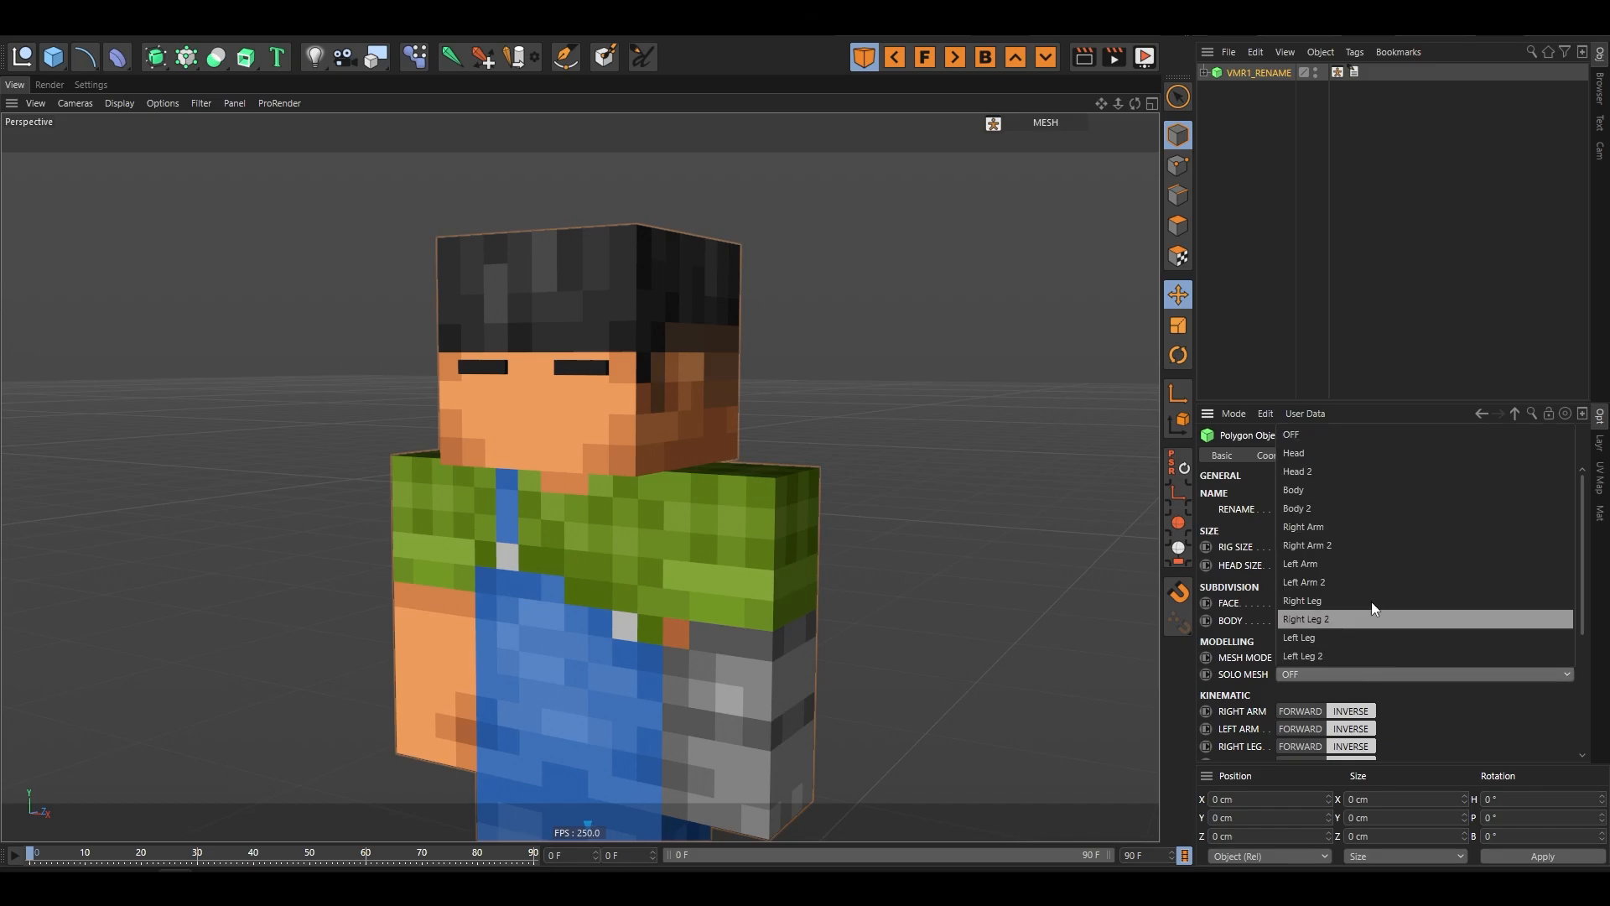
click(1331, 460)
- Extrude the hair polygons of the isolated head mesh outward into stepped layers and check the shape from several sides
click(637, 310)
click(1178, 225)
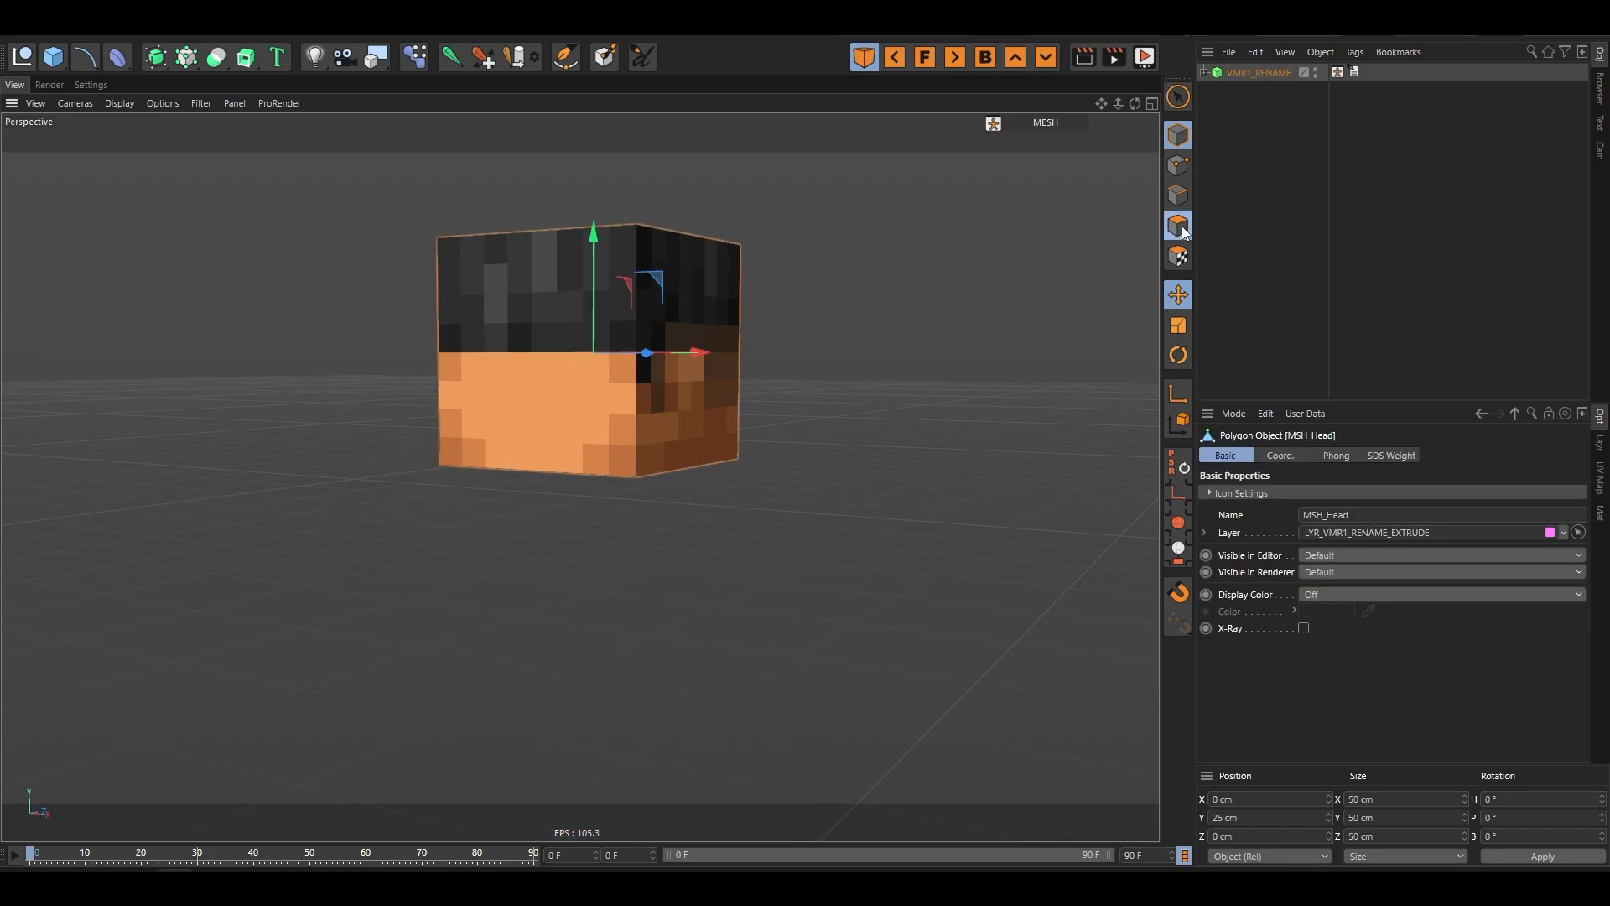
key(ctrl+a)
scroll(606, 219, up, 3)
key(u)
key(l)
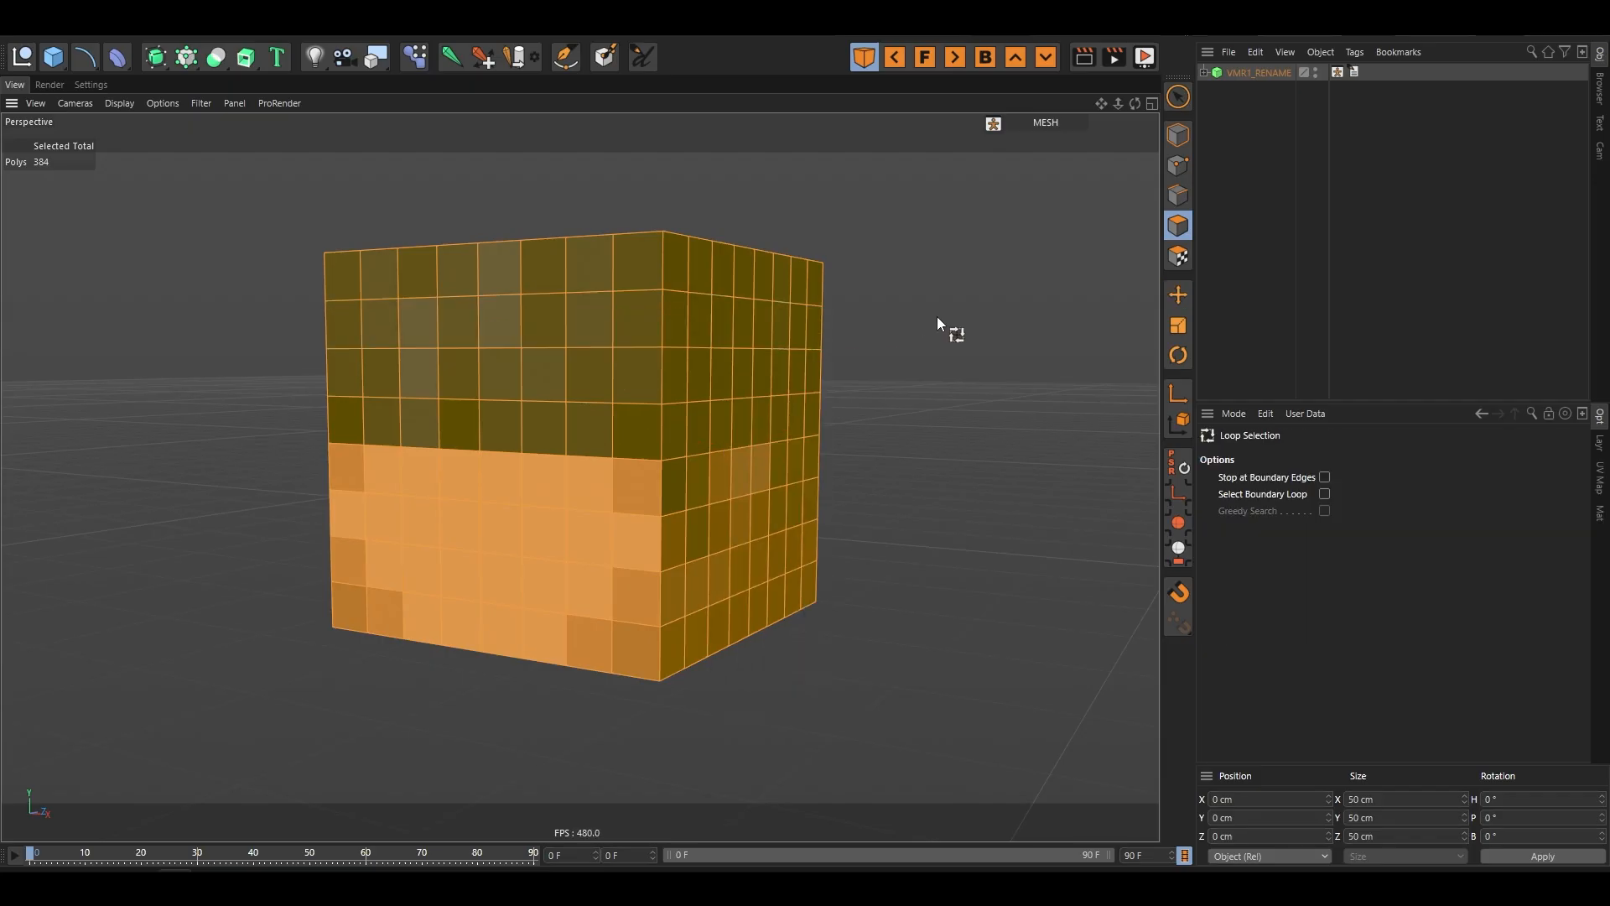
click(990, 332)
alt+drag(1018, 345, 892, 357)
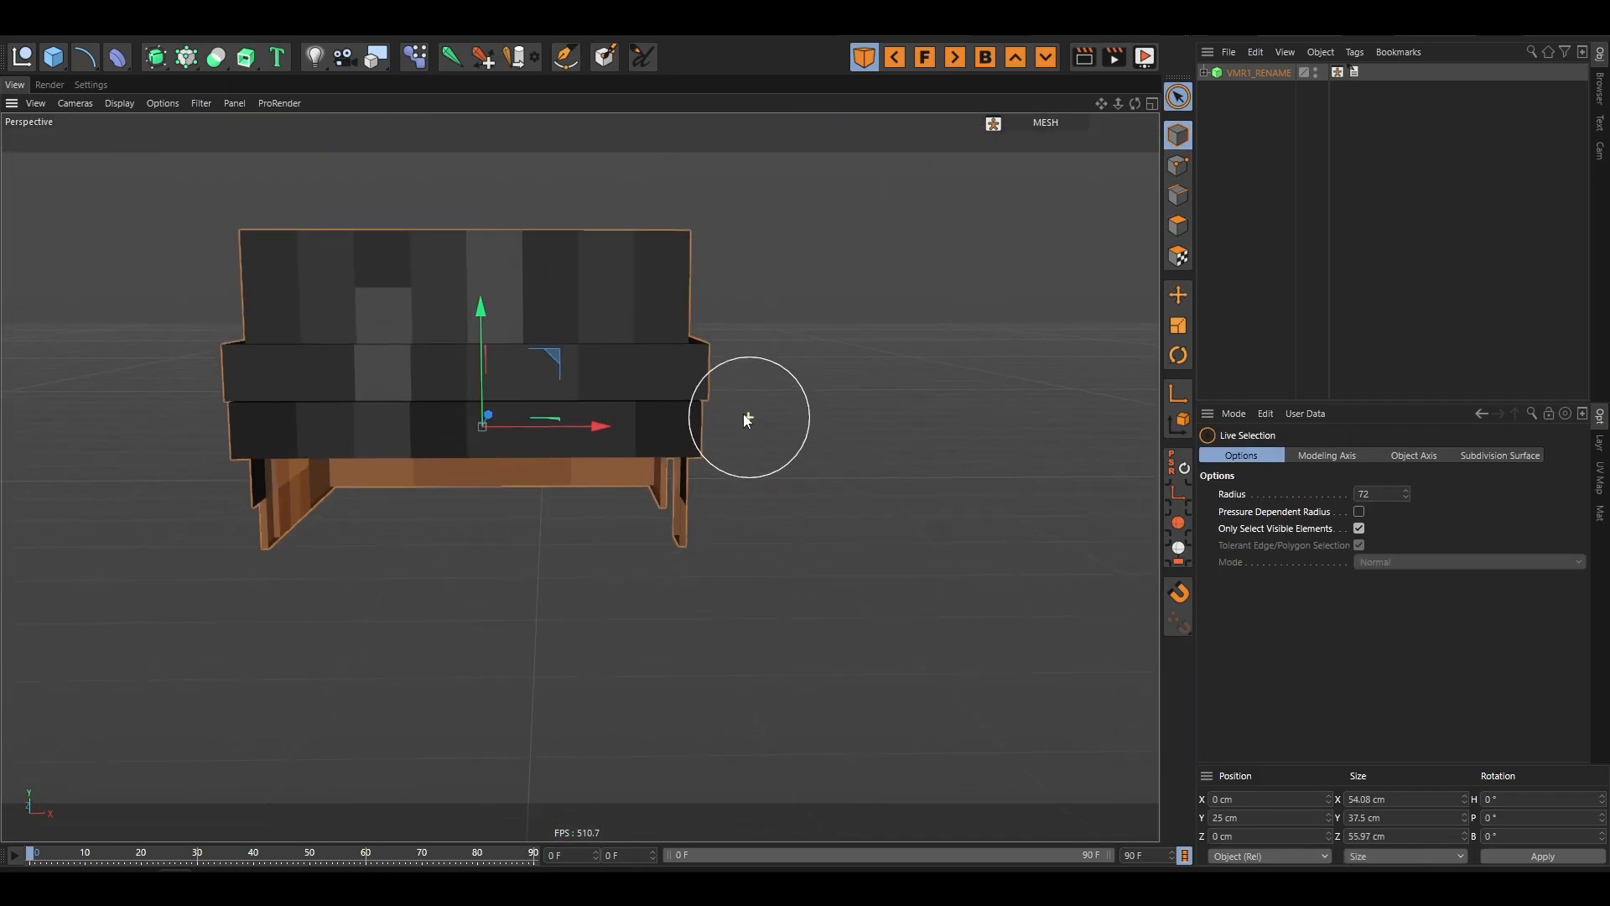
alt+drag(613, 420, 546, 359)
- Set the rig's SOLO MESH back to OFF, turn MESH MODE off and check the modelled hair on the character
click(1258, 72)
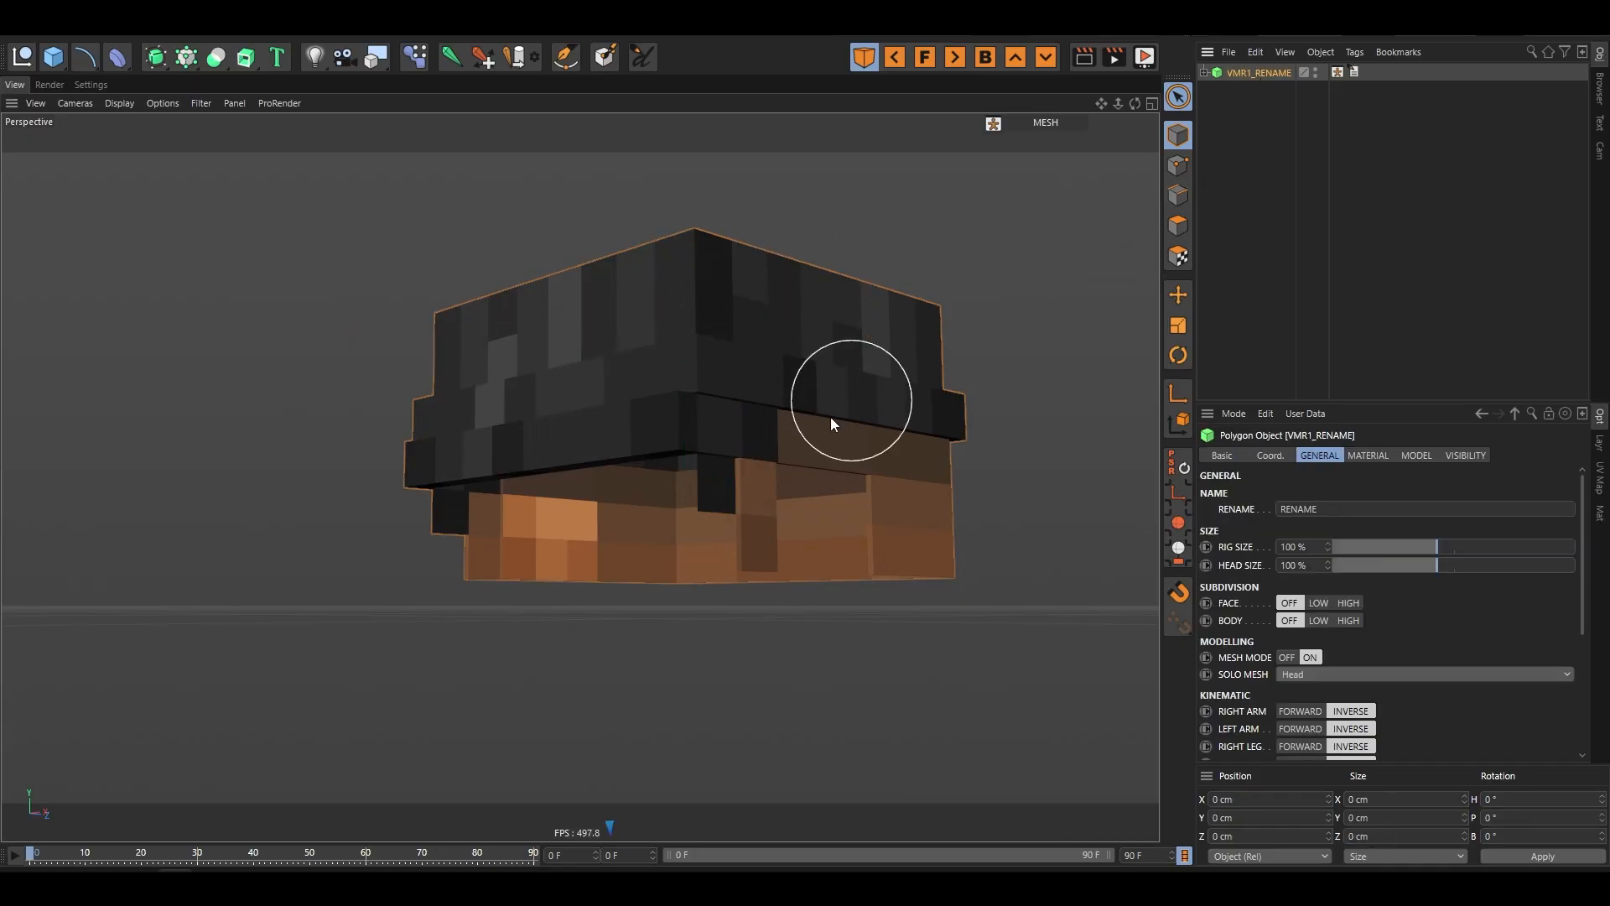
click(1282, 656)
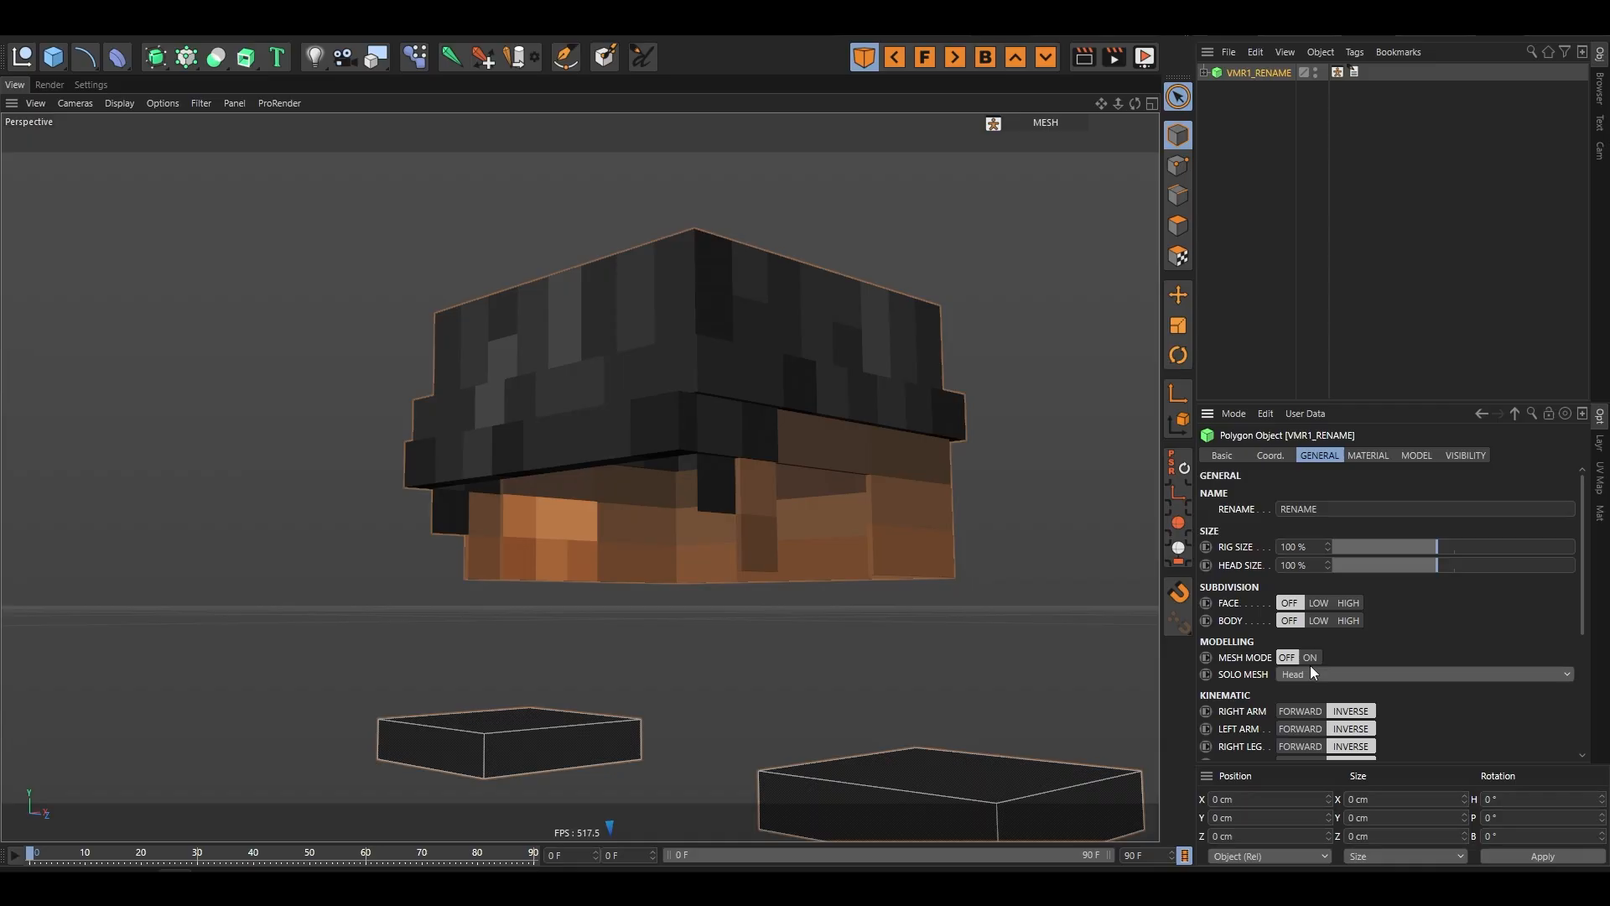
click(1308, 670)
click(1339, 426)
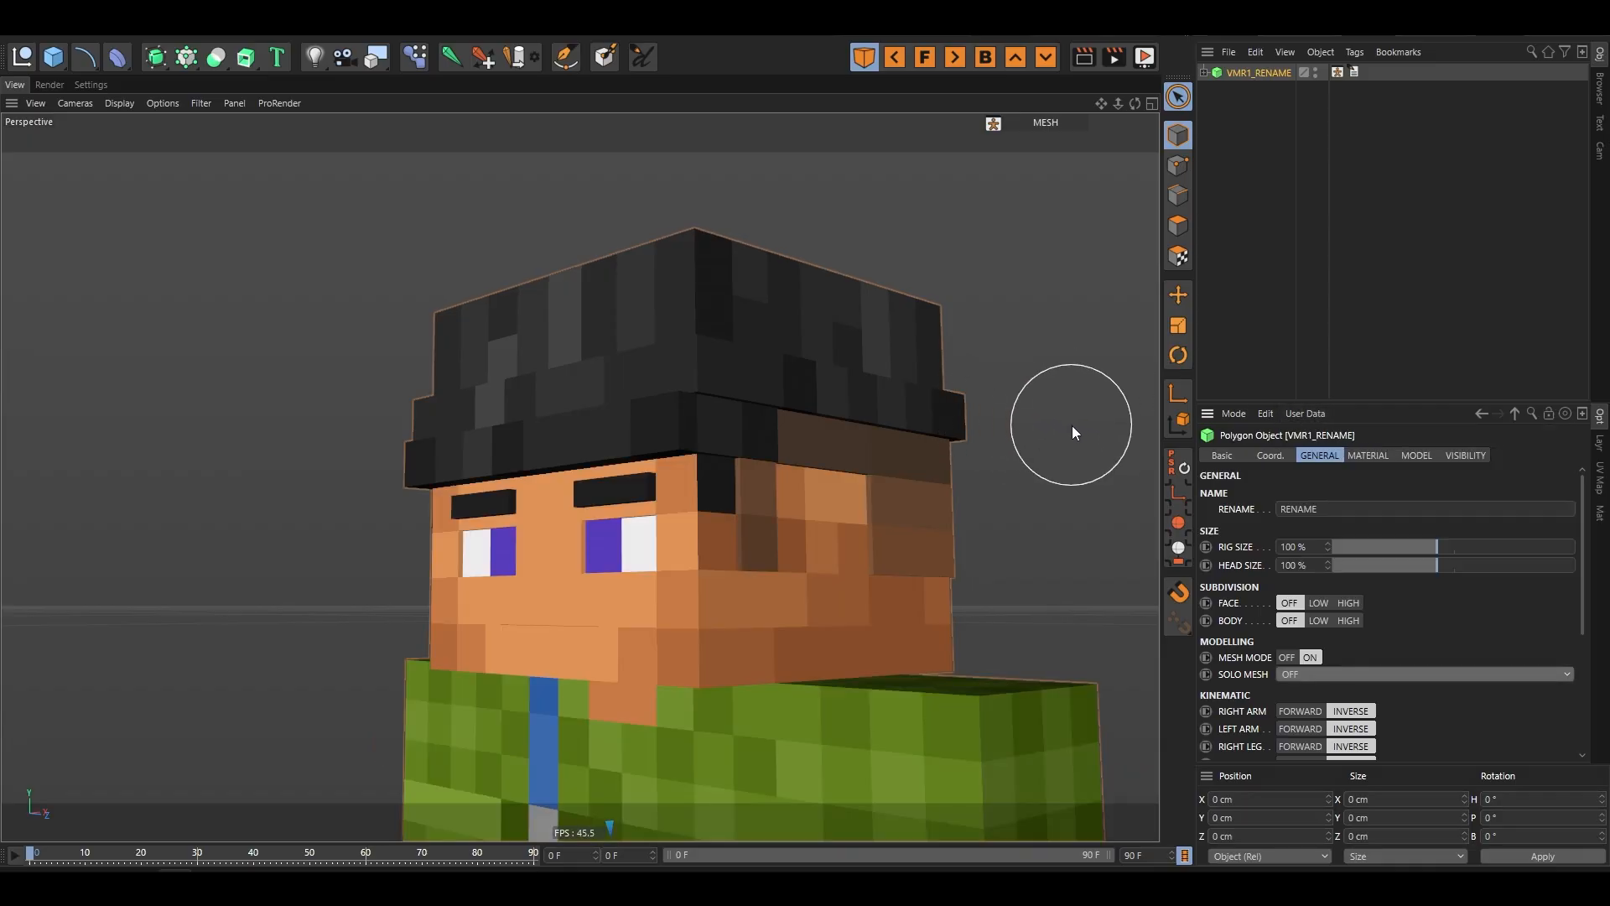
click(1287, 658)
key(e)
alt+middle_drag(802, 350, 709, 617)
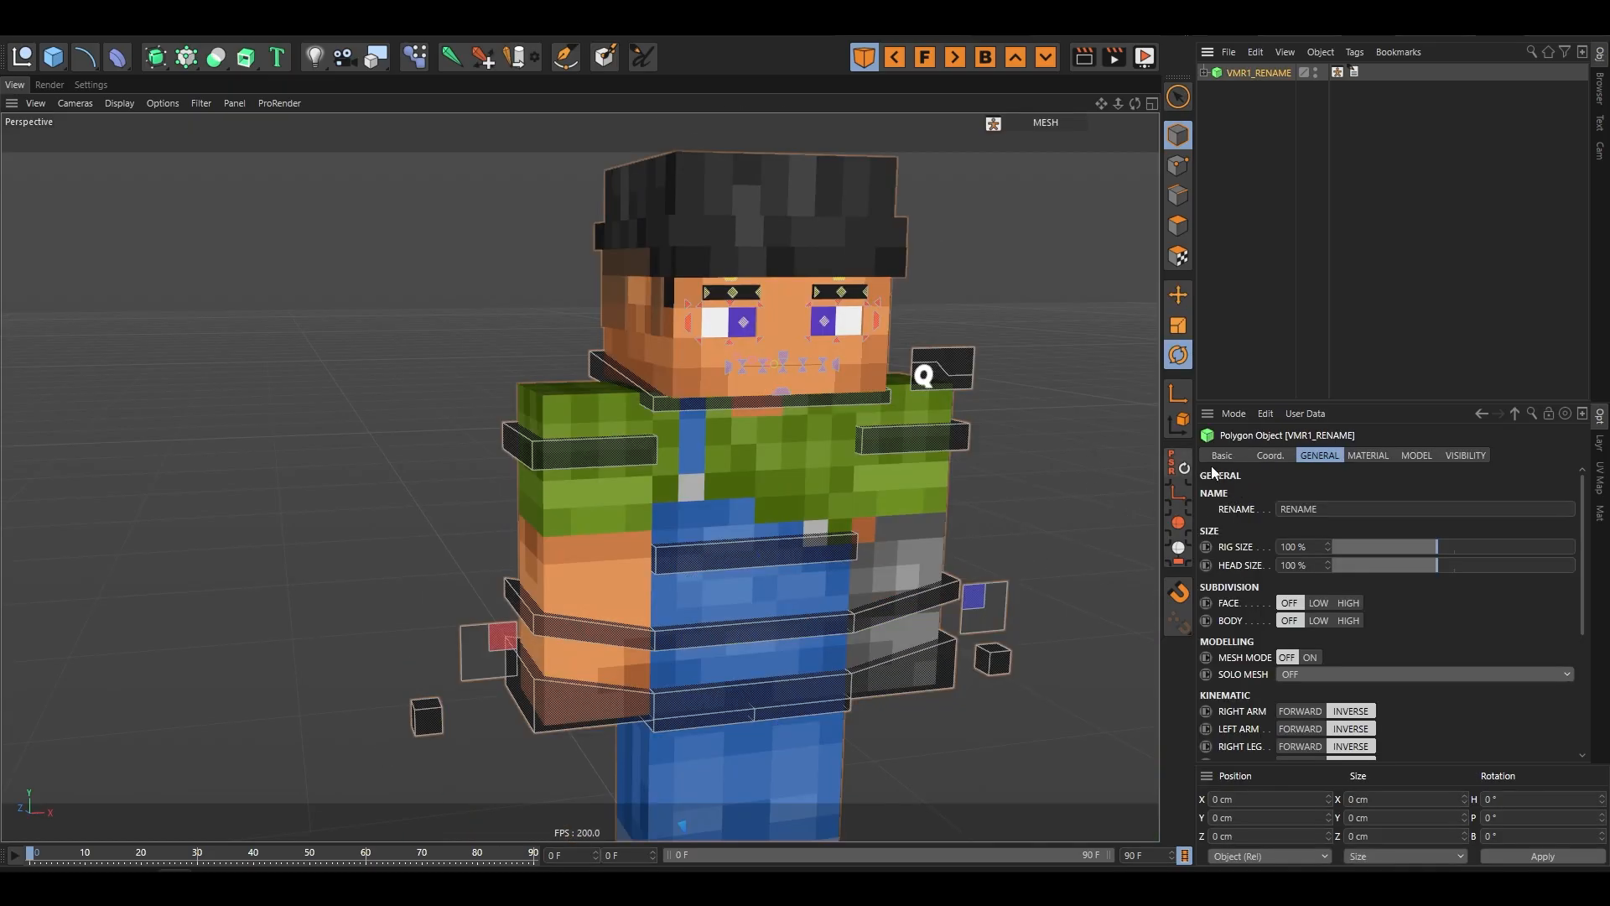
- Turn MESH MODE on and set SOLO MESH to Right Arm to isolate that limb
click(1313, 656)
click(1308, 673)
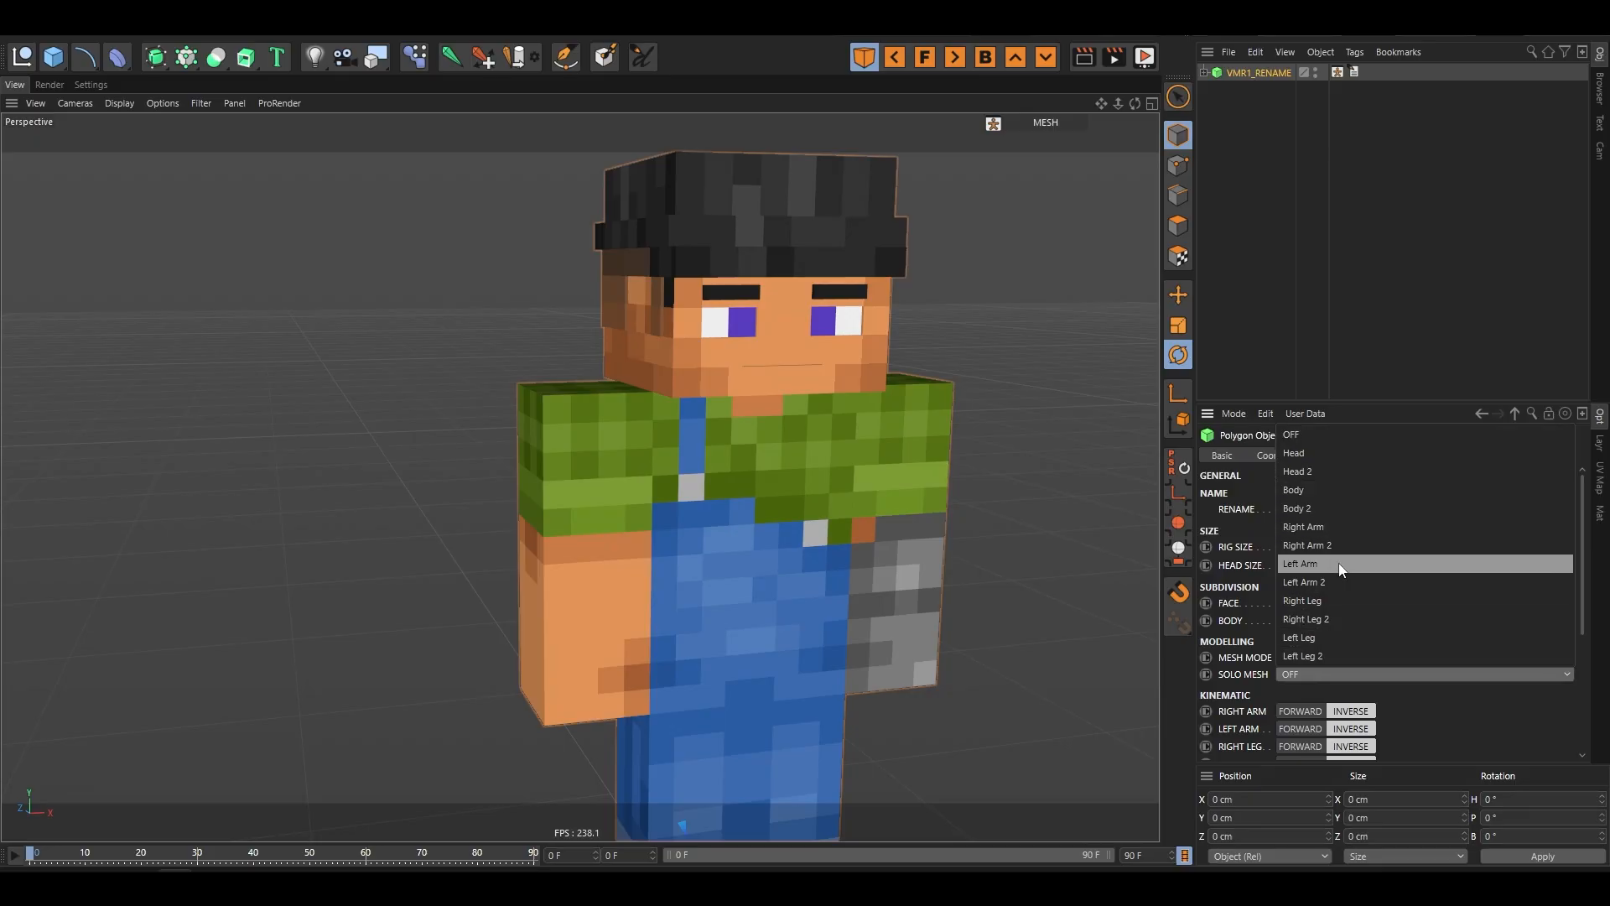
click(1335, 525)
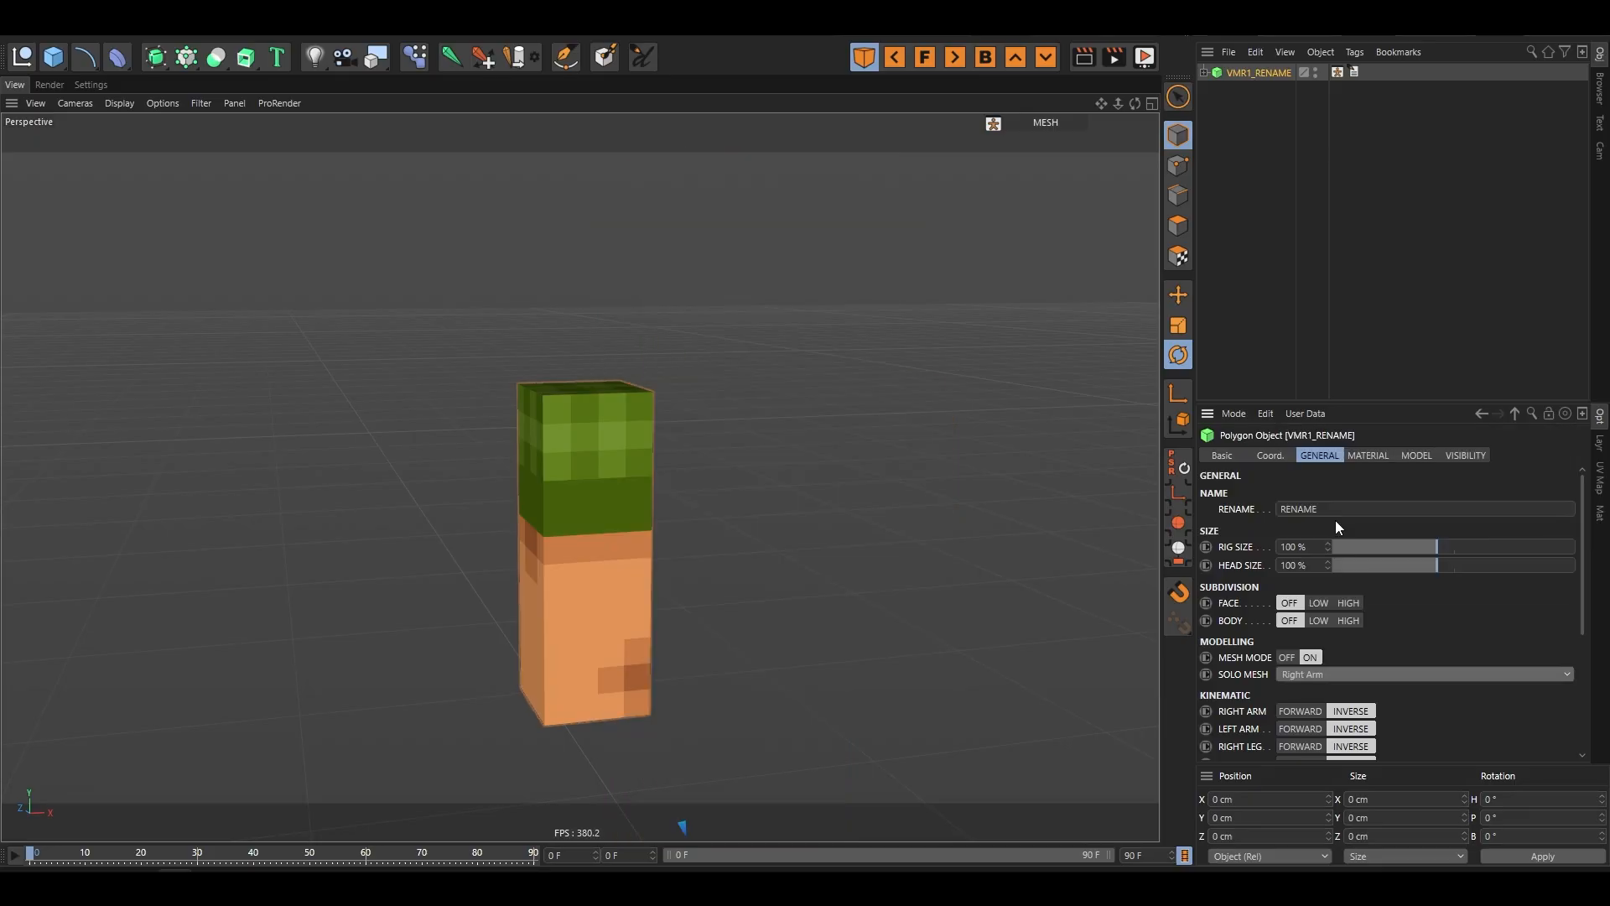
- Loop-select the lowest green polygon ring of the right arm's sleeve and extrude it 1.5 cm outward as a cuff
scroll(587, 592, up, 3)
click(592, 550)
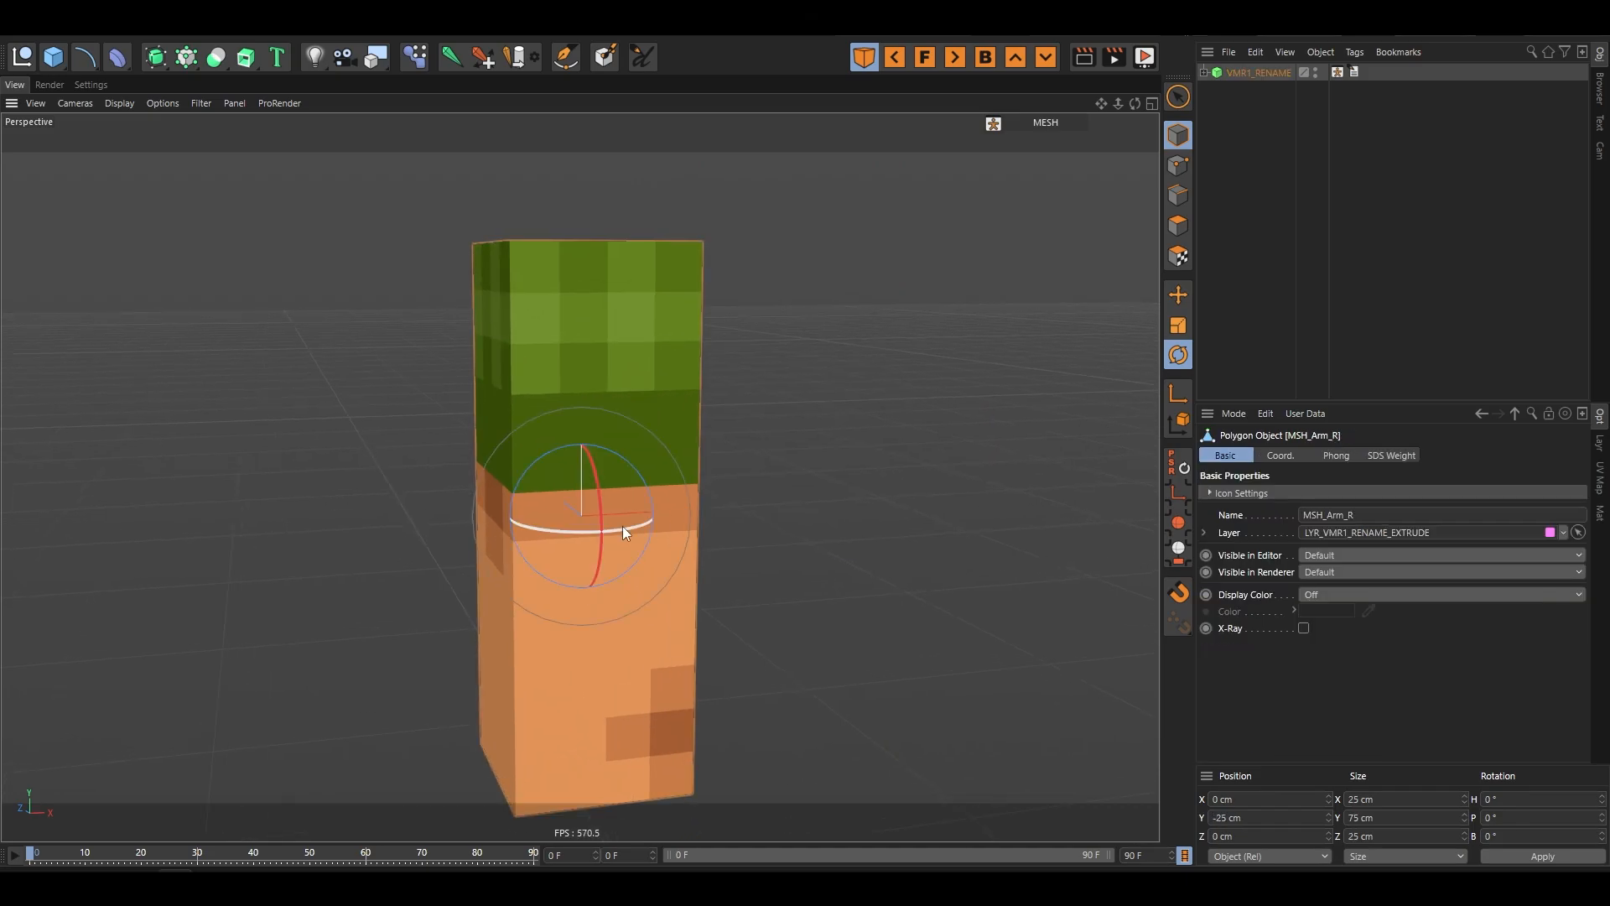
click(1178, 225)
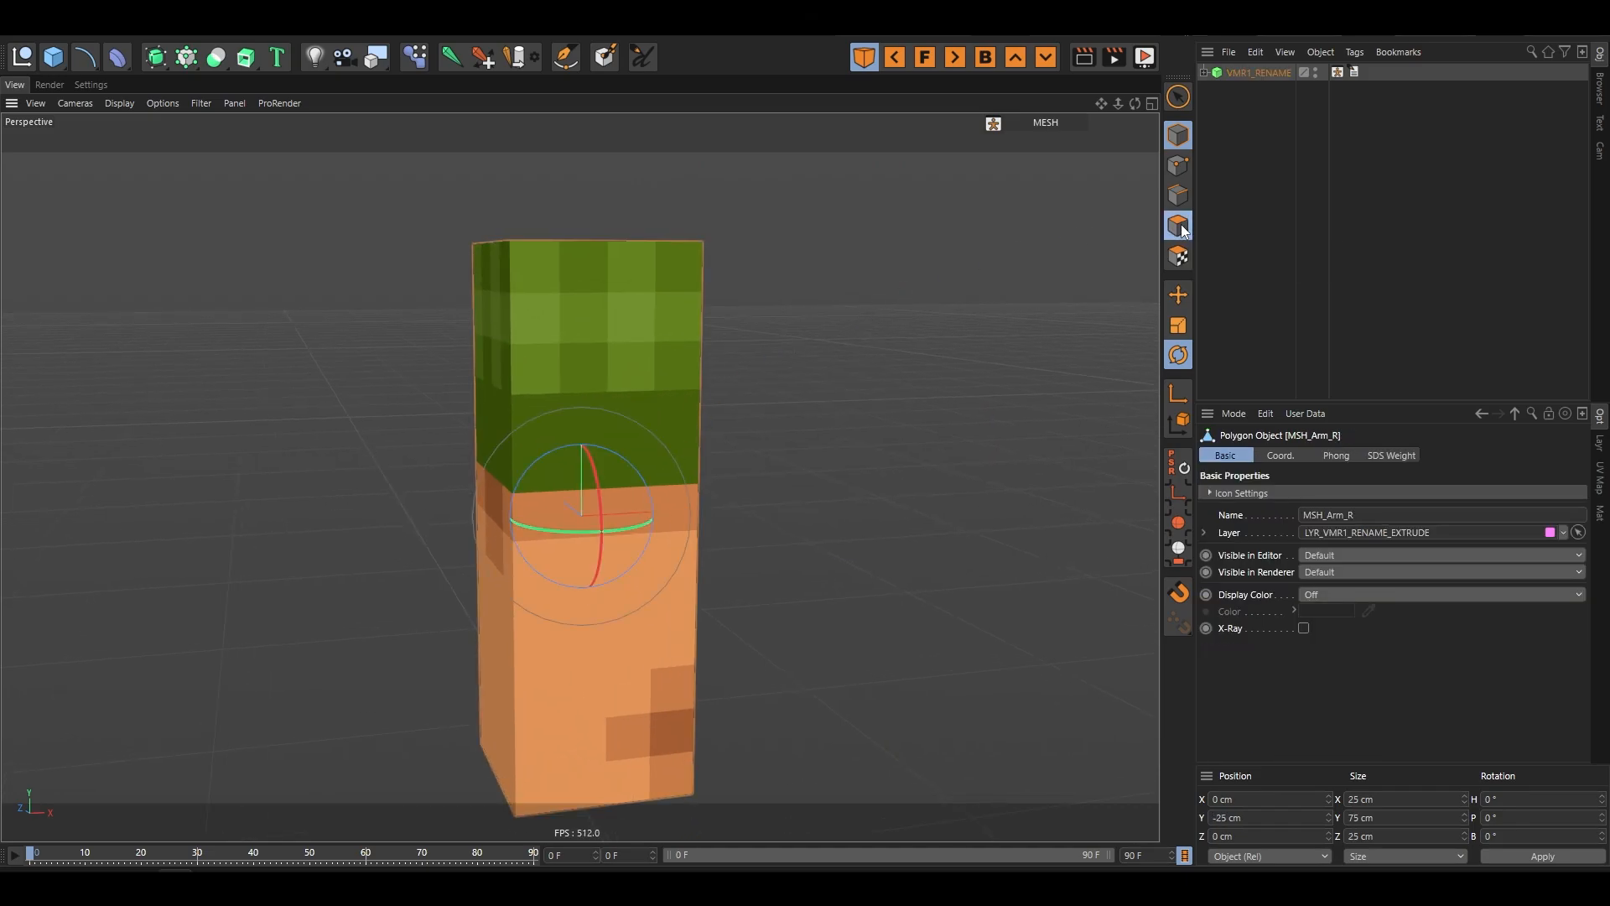
key(u)
key(l)
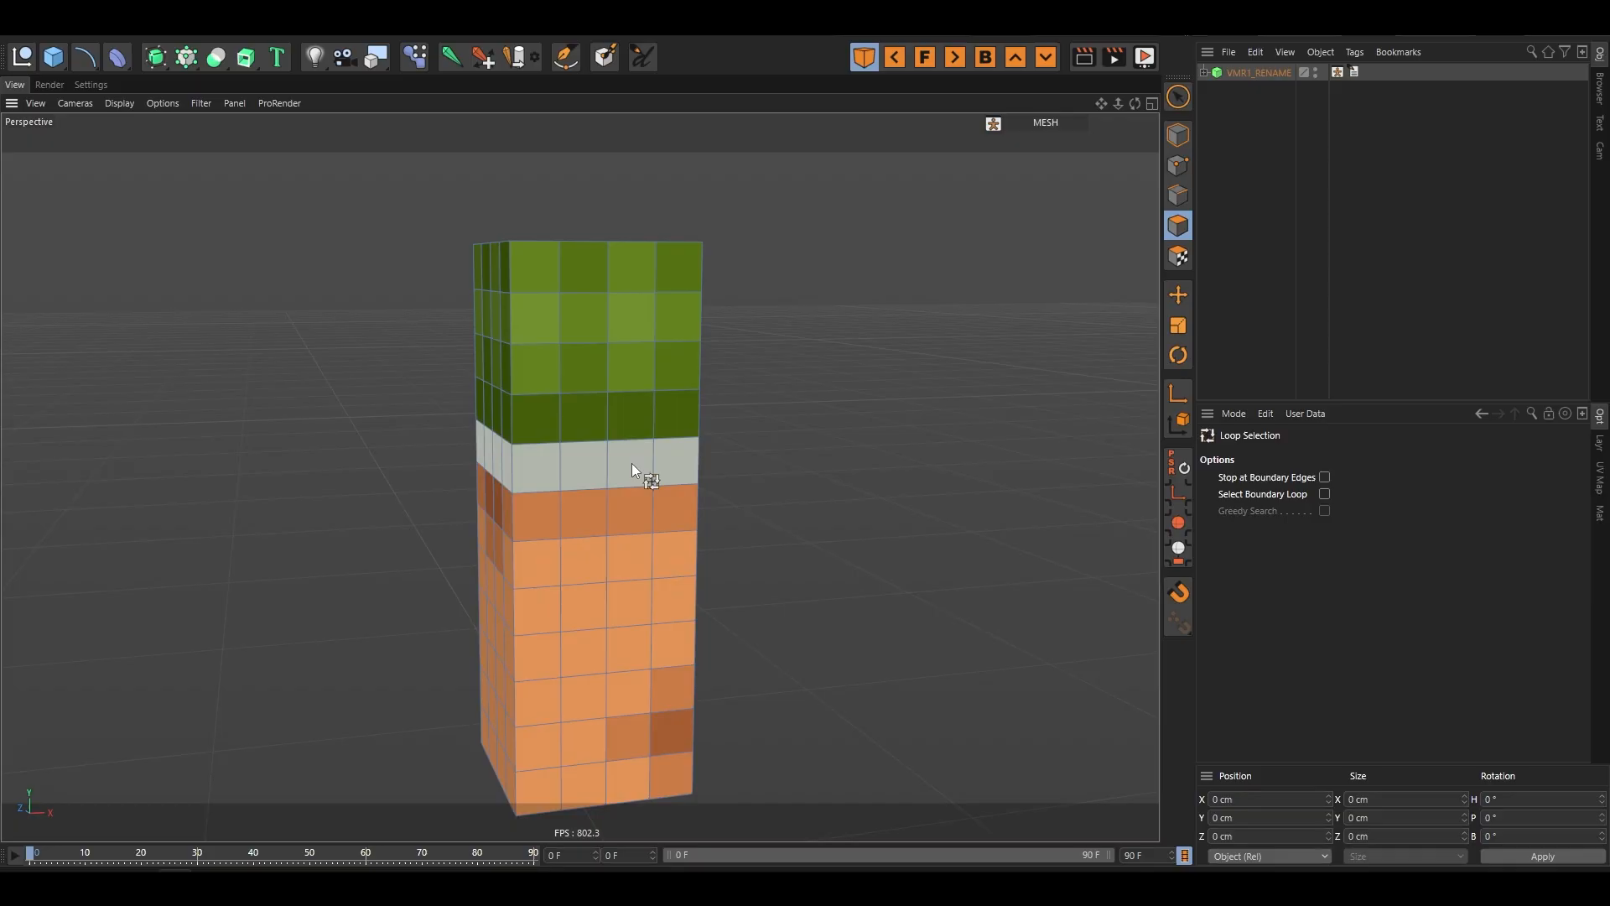
click(631, 463)
key(d)
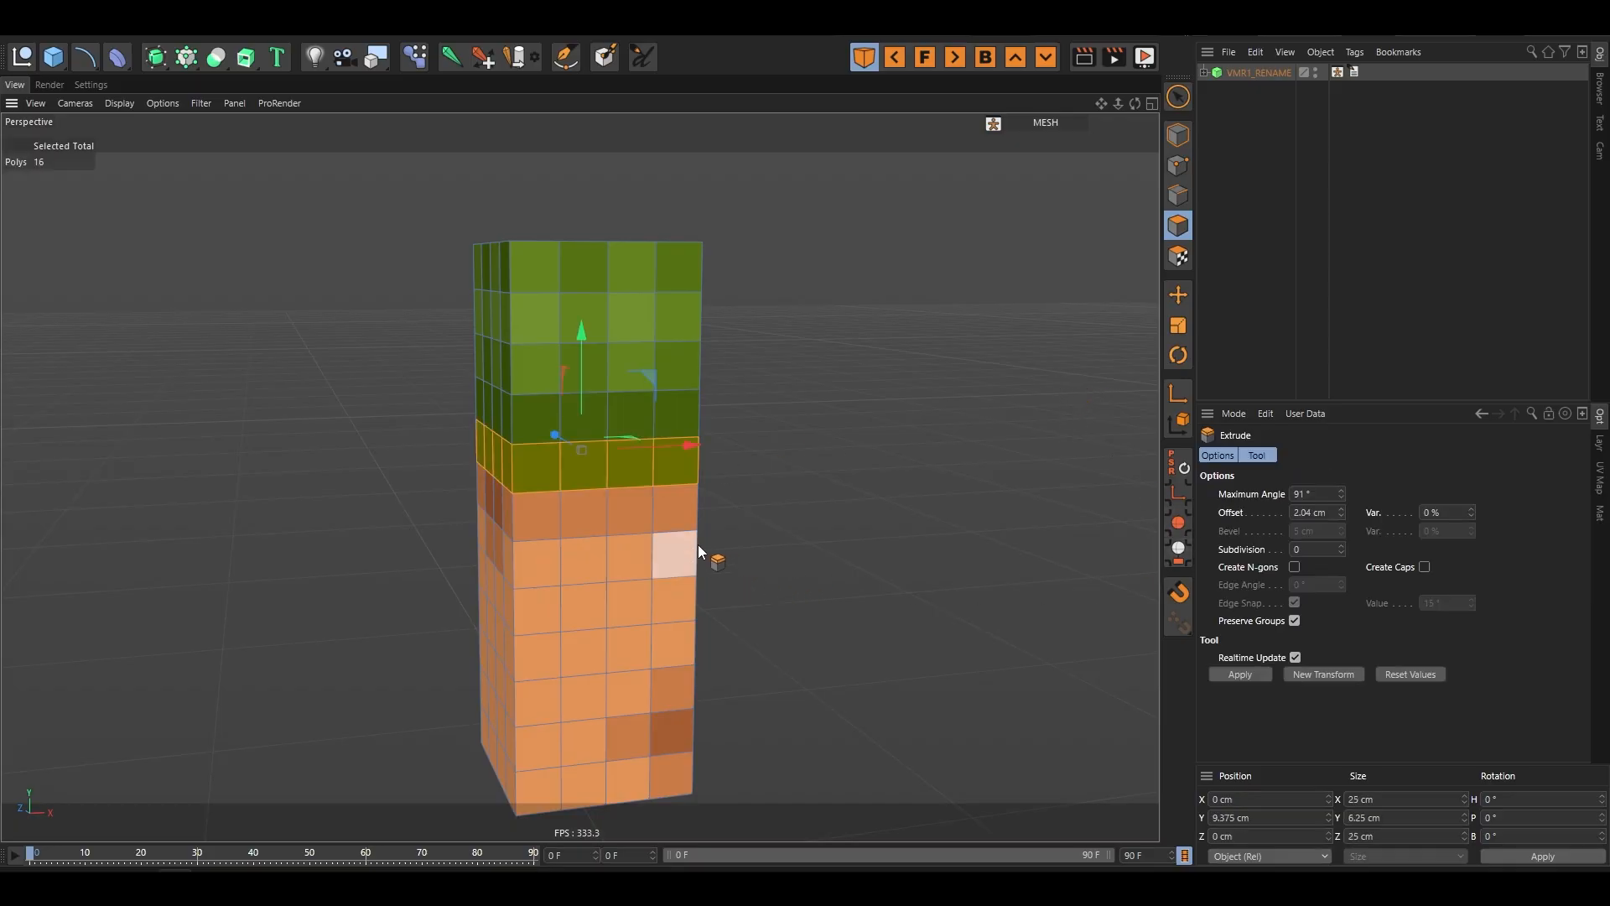
drag(697, 545, 701, 541)
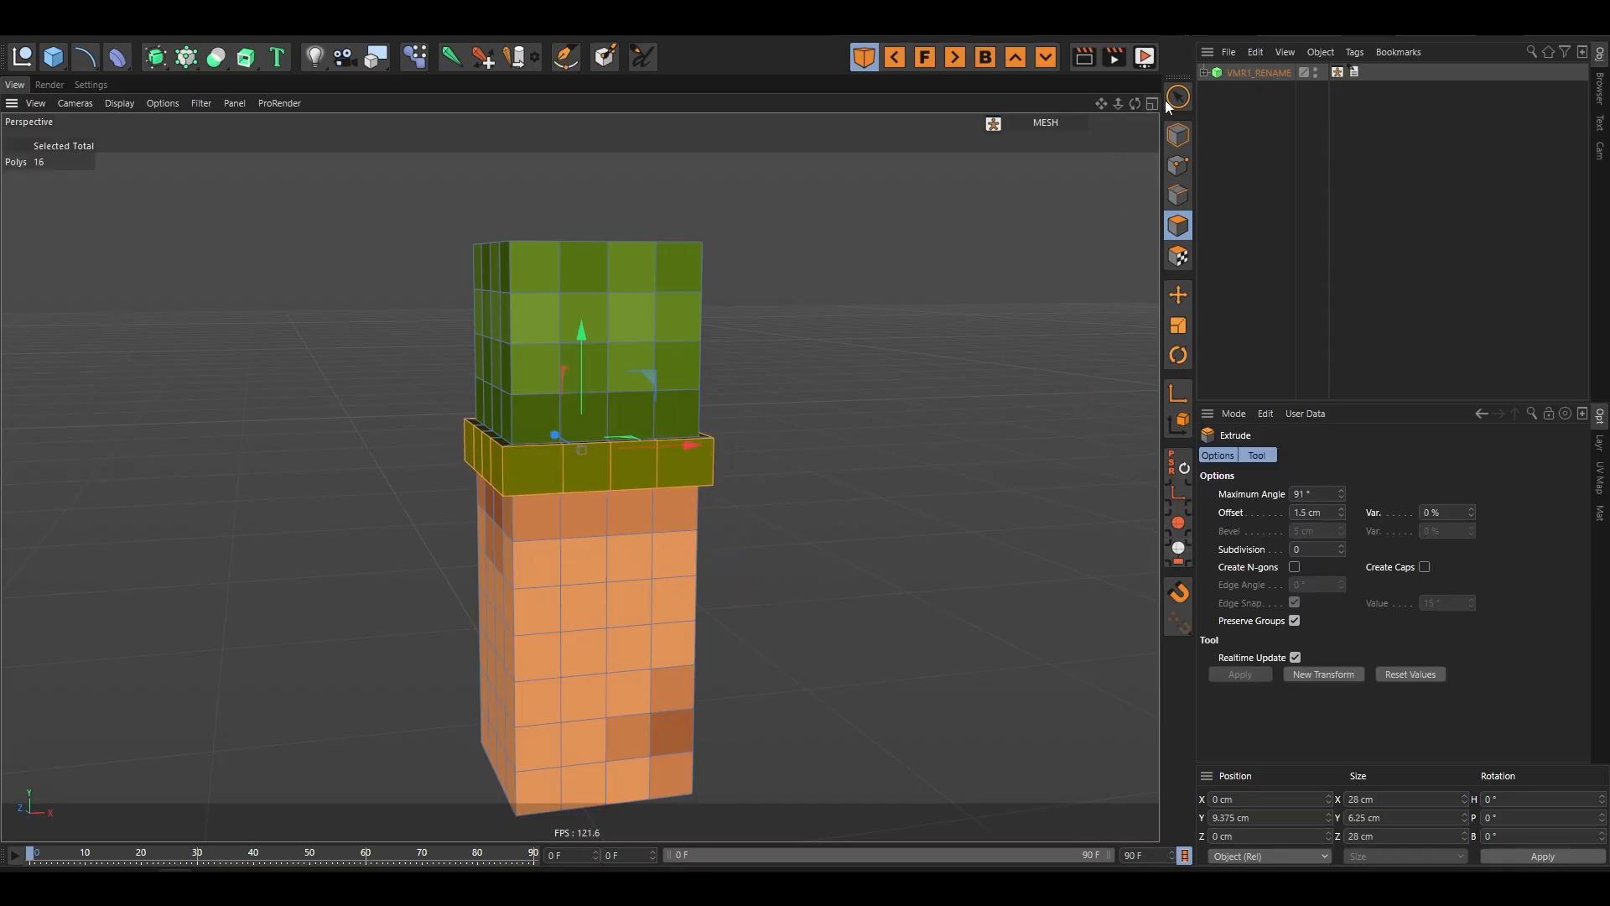
click(1178, 139)
key(e)
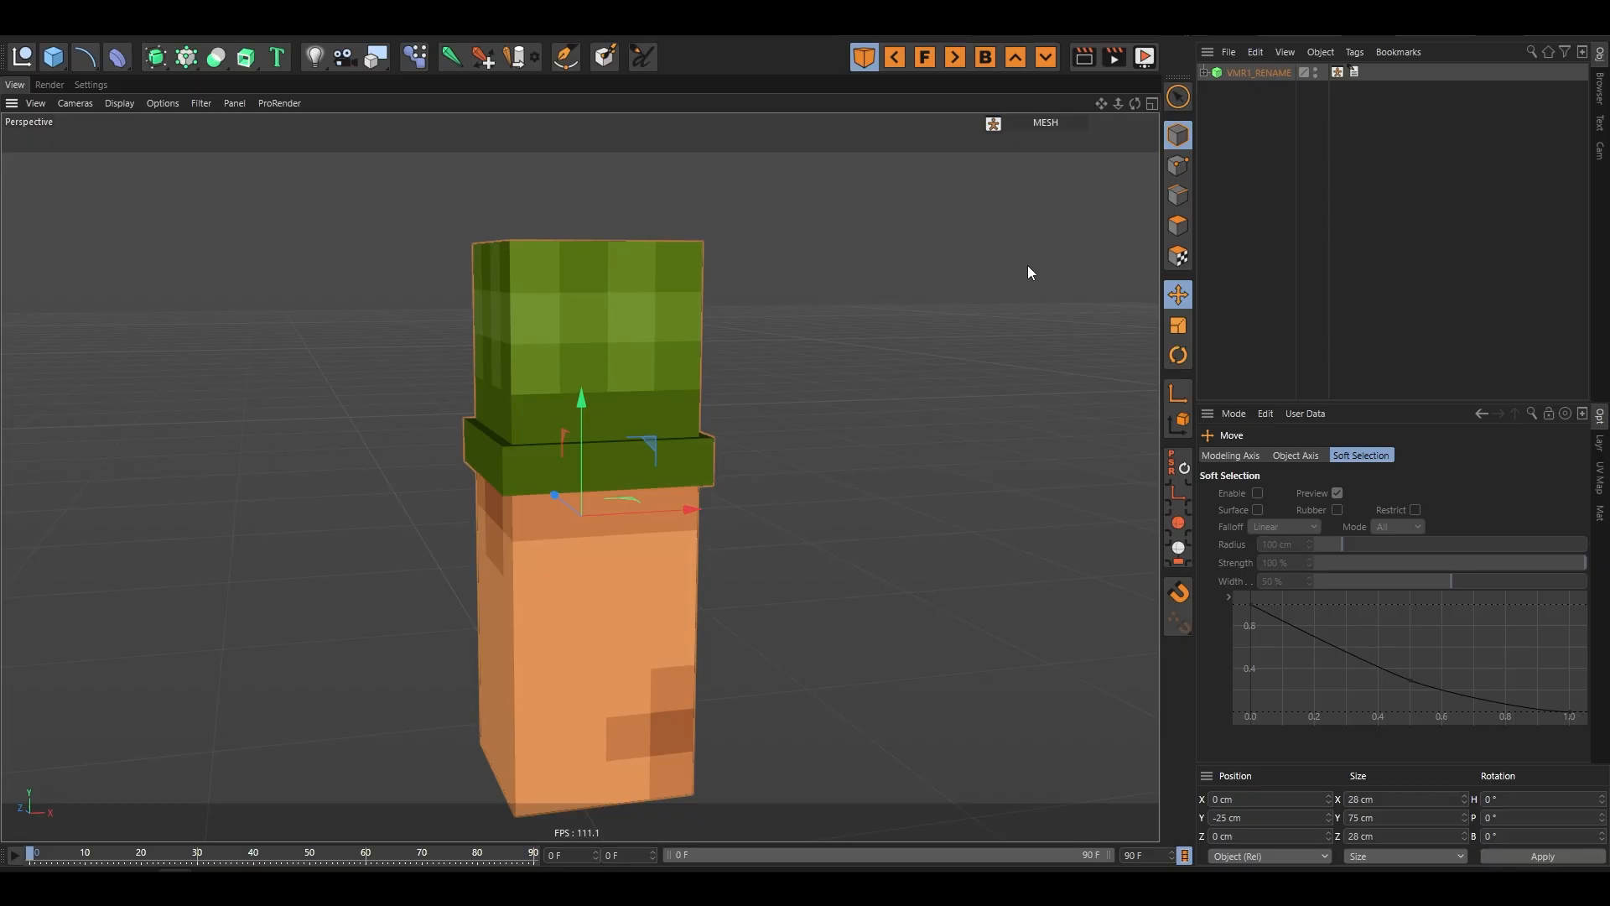
- Show the whole rig again with SOLO MESH set to OFF and MESH MODE turned off
click(1255, 70)
click(1340, 674)
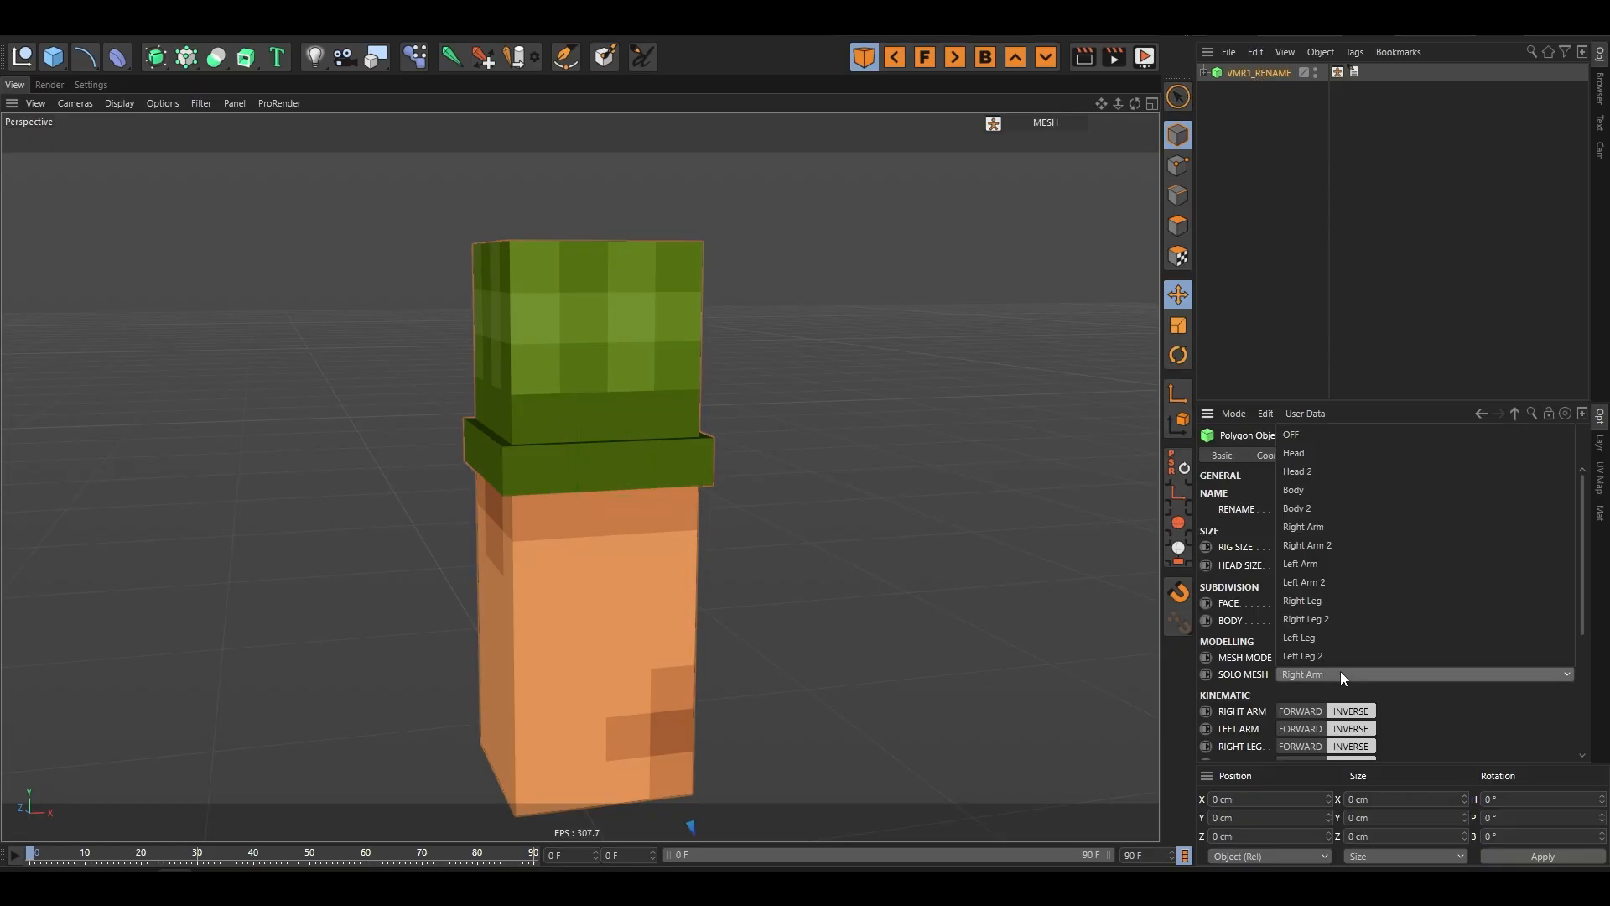
click(1353, 433)
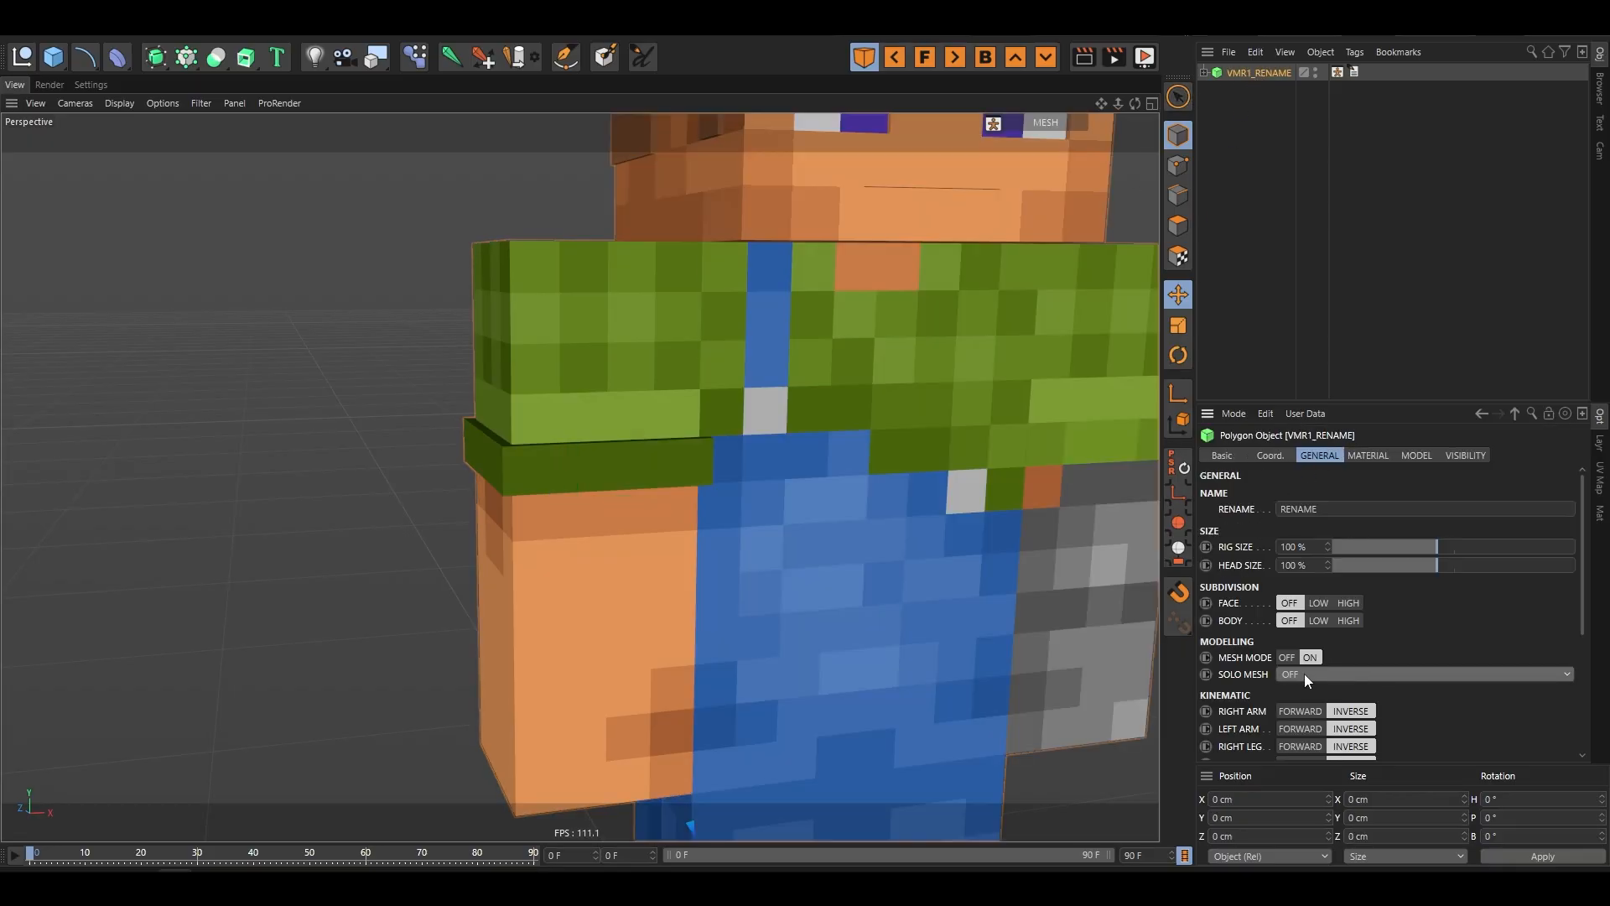
click(1288, 660)
scroll(699, 515, down, 3)
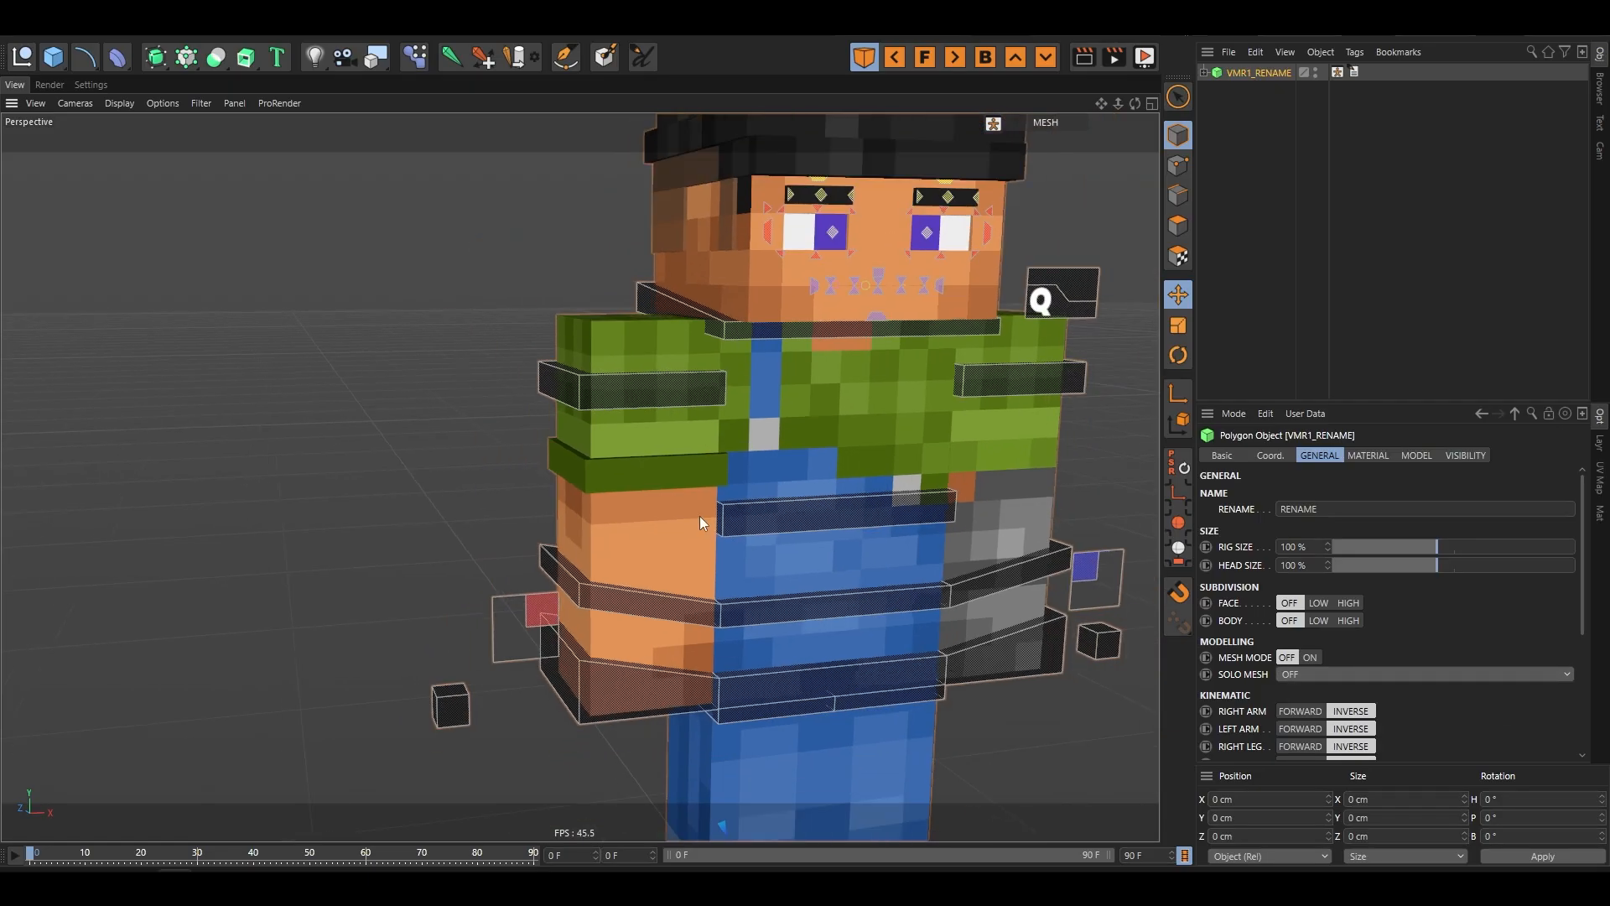
- Select the right hand controller and examine the extruded sleeve cuff on the rig from the side
key(e)
alt+drag(507, 612, 643, 689)
click(636, 687)
drag(780, 638, 1046, 322)
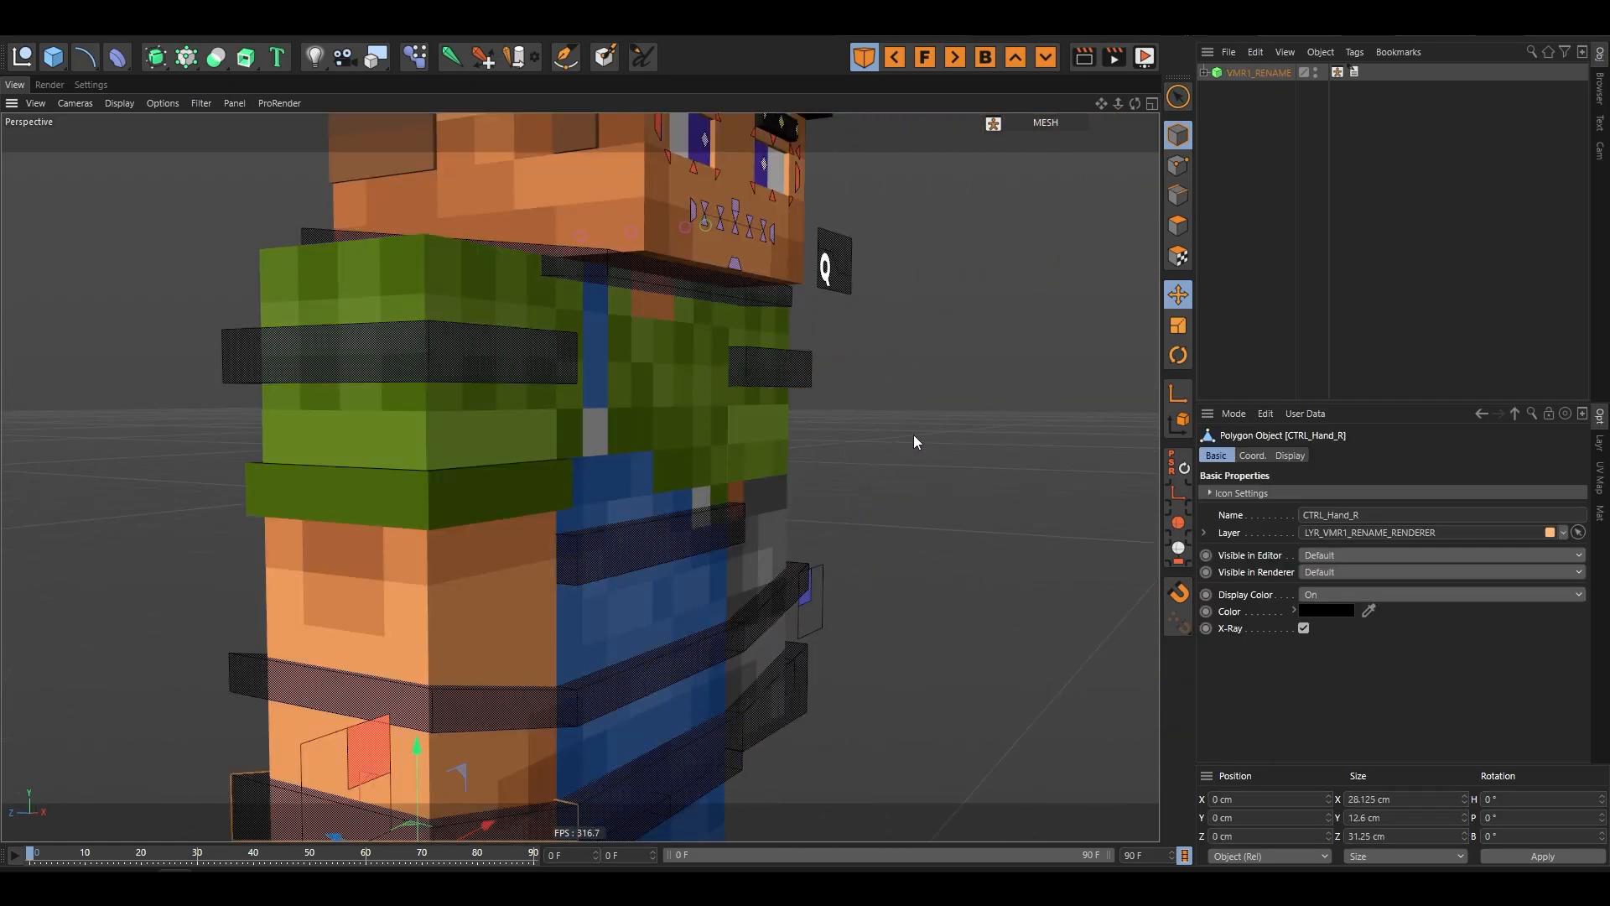
scroll(912, 435, down, 5)
scroll(775, 554, up, 4)
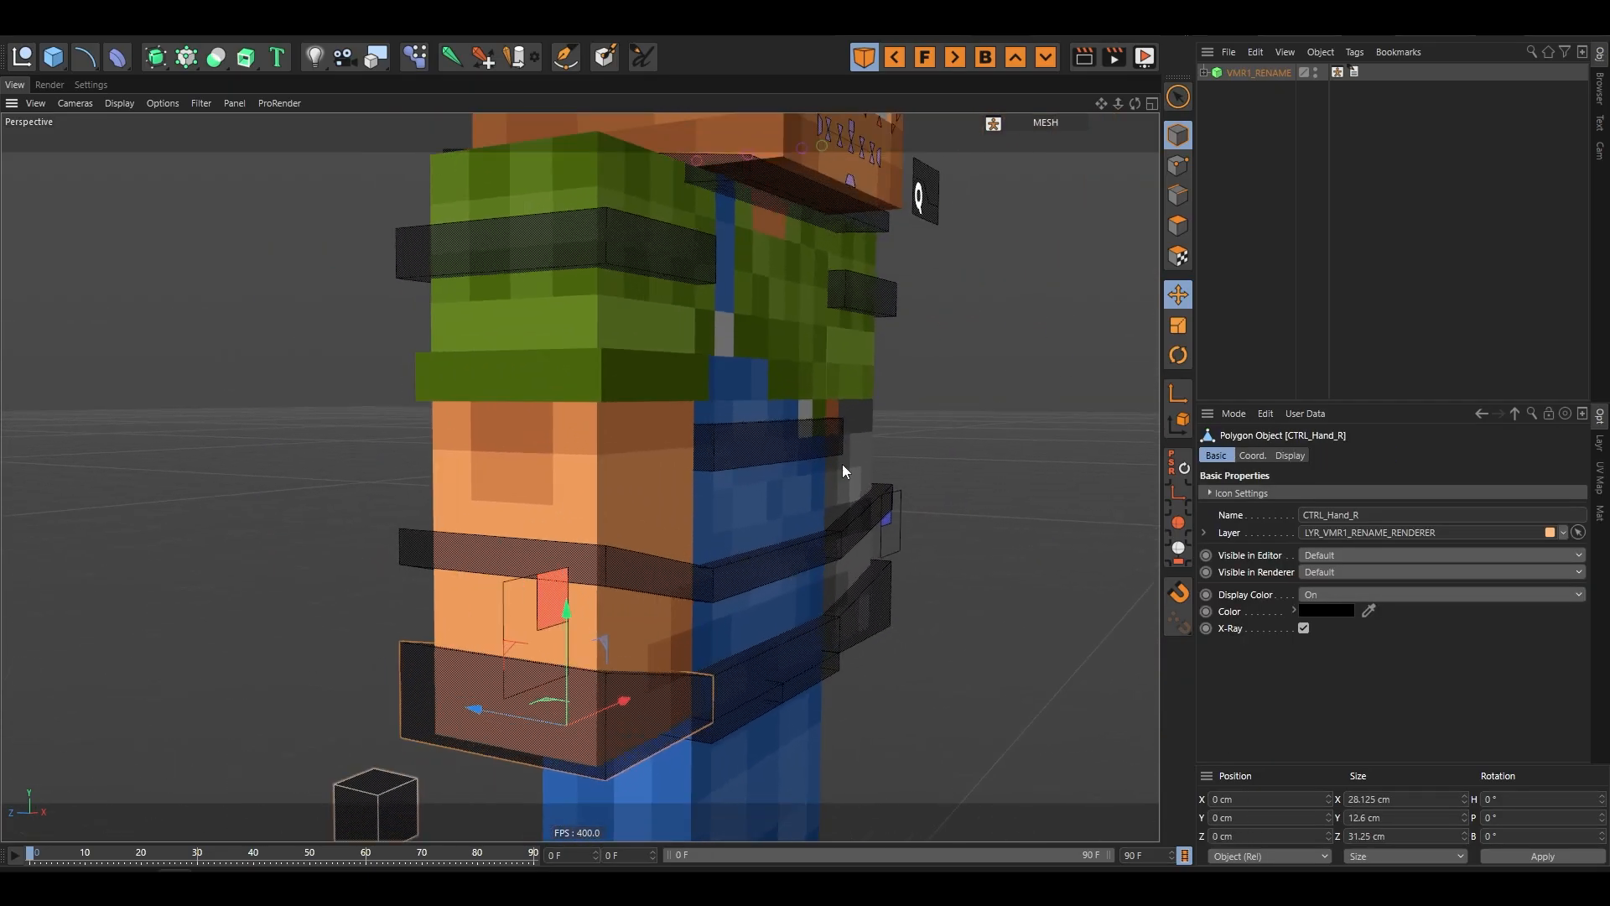
alt+drag(842, 465, 759, 444)
- Set the rig's BODY subdivision to HIGH and inspect the smoothed sleeve cuff and hair
click(1244, 73)
scroll(727, 580, down, 5)
scroll(727, 580, up, 3)
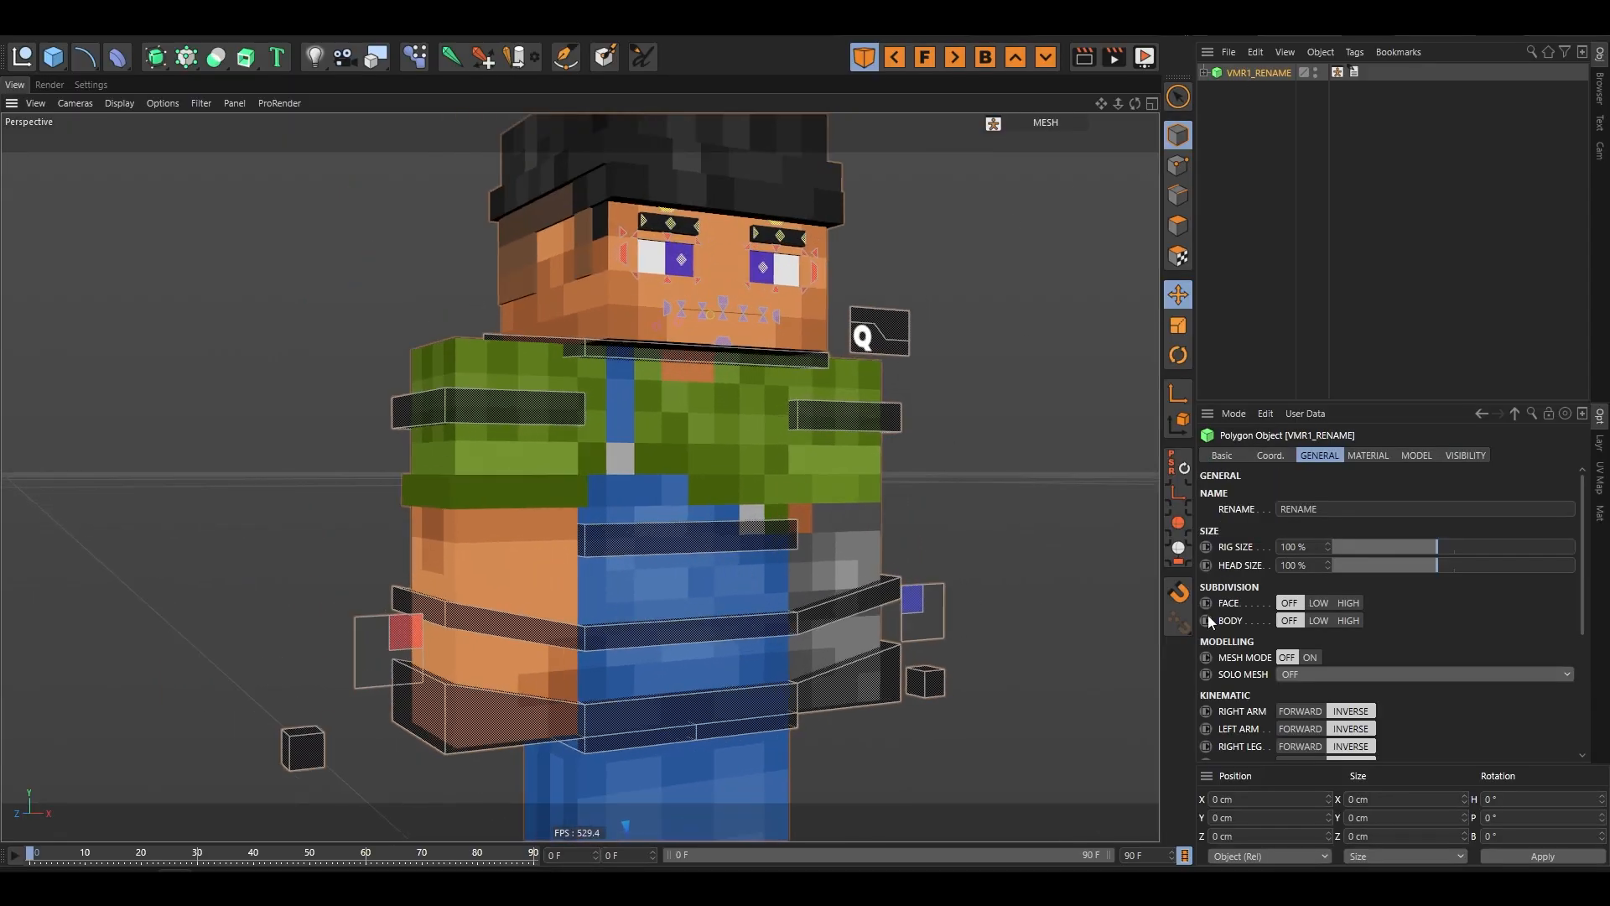
click(1347, 619)
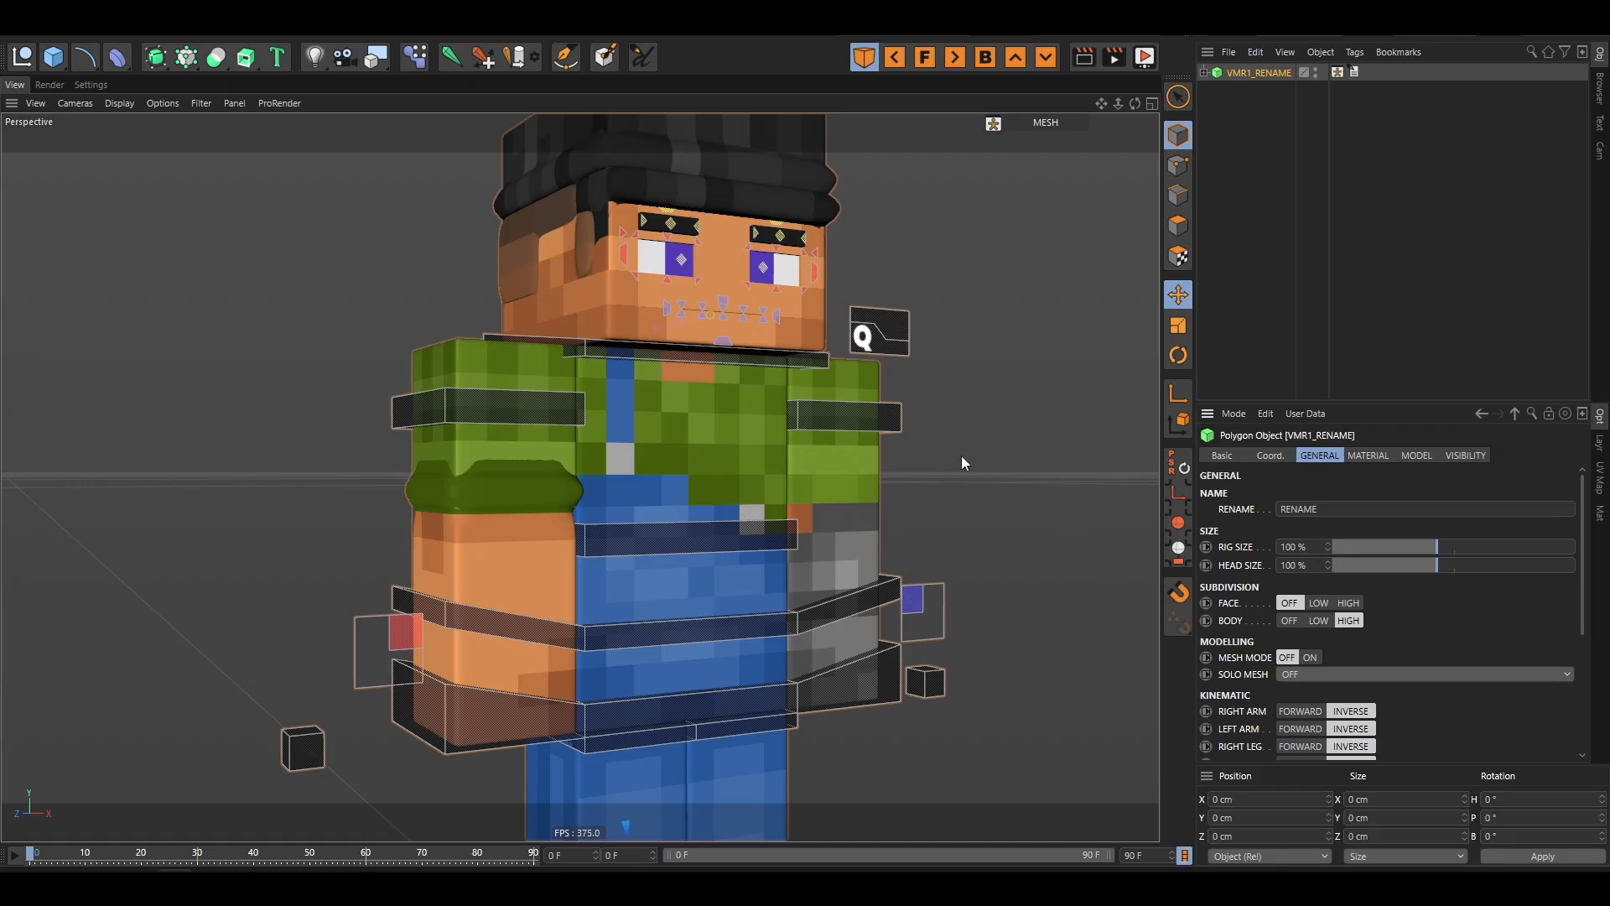
scroll(547, 453, up, 5)
scroll(523, 501, down, 5)
scroll(537, 515, up, 5)
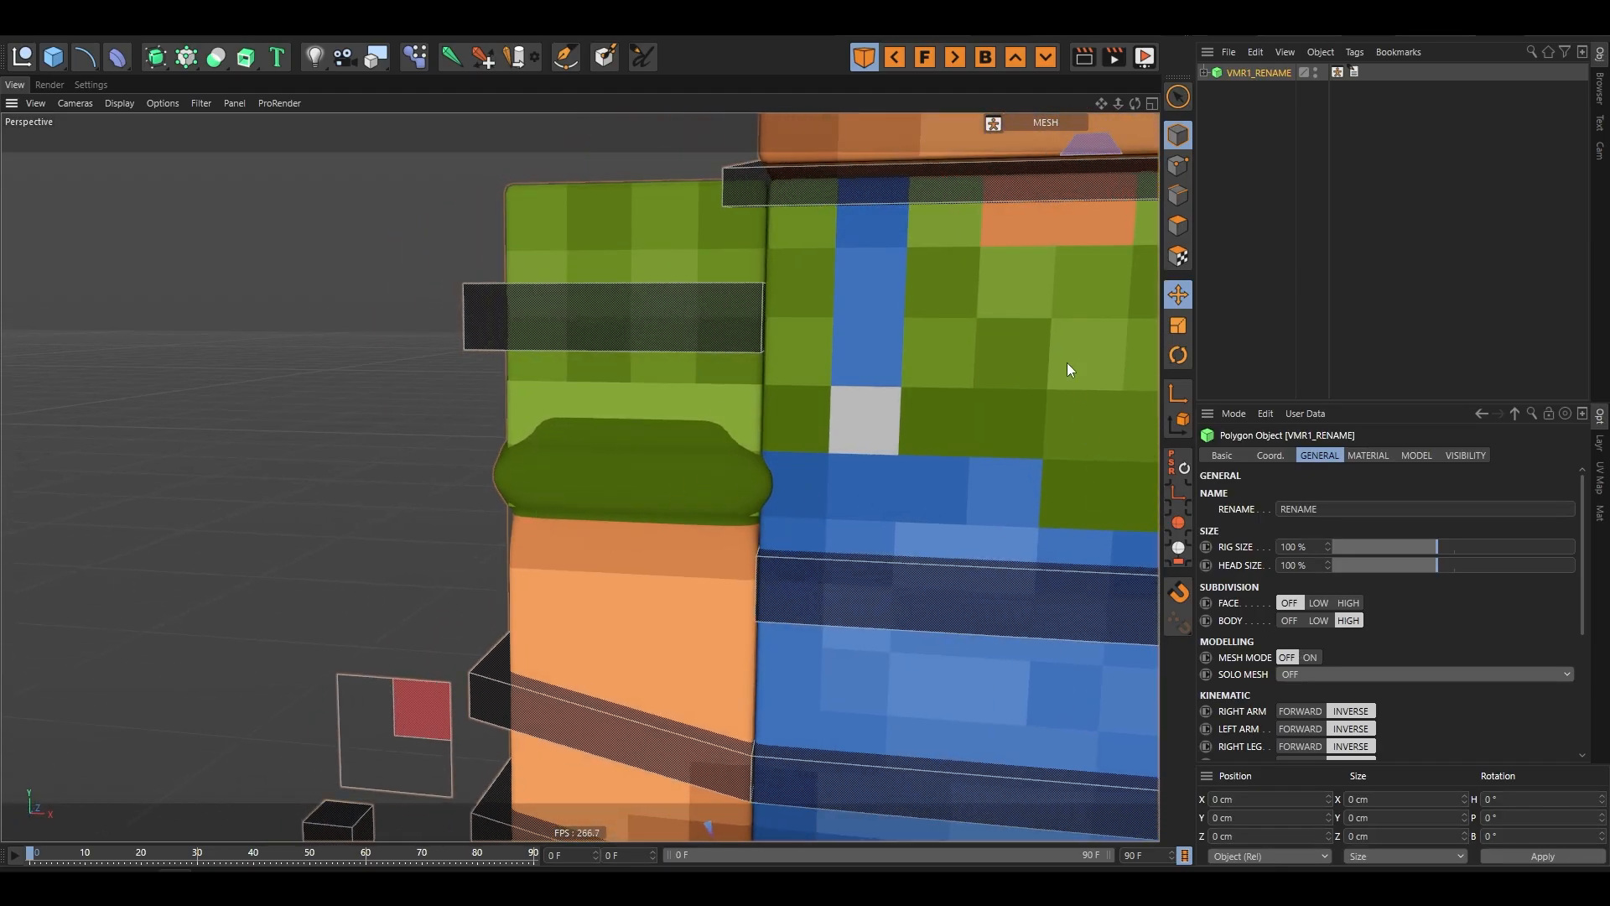
scroll(1006, 369, down, 5)
scroll(550, 551, down, 5)
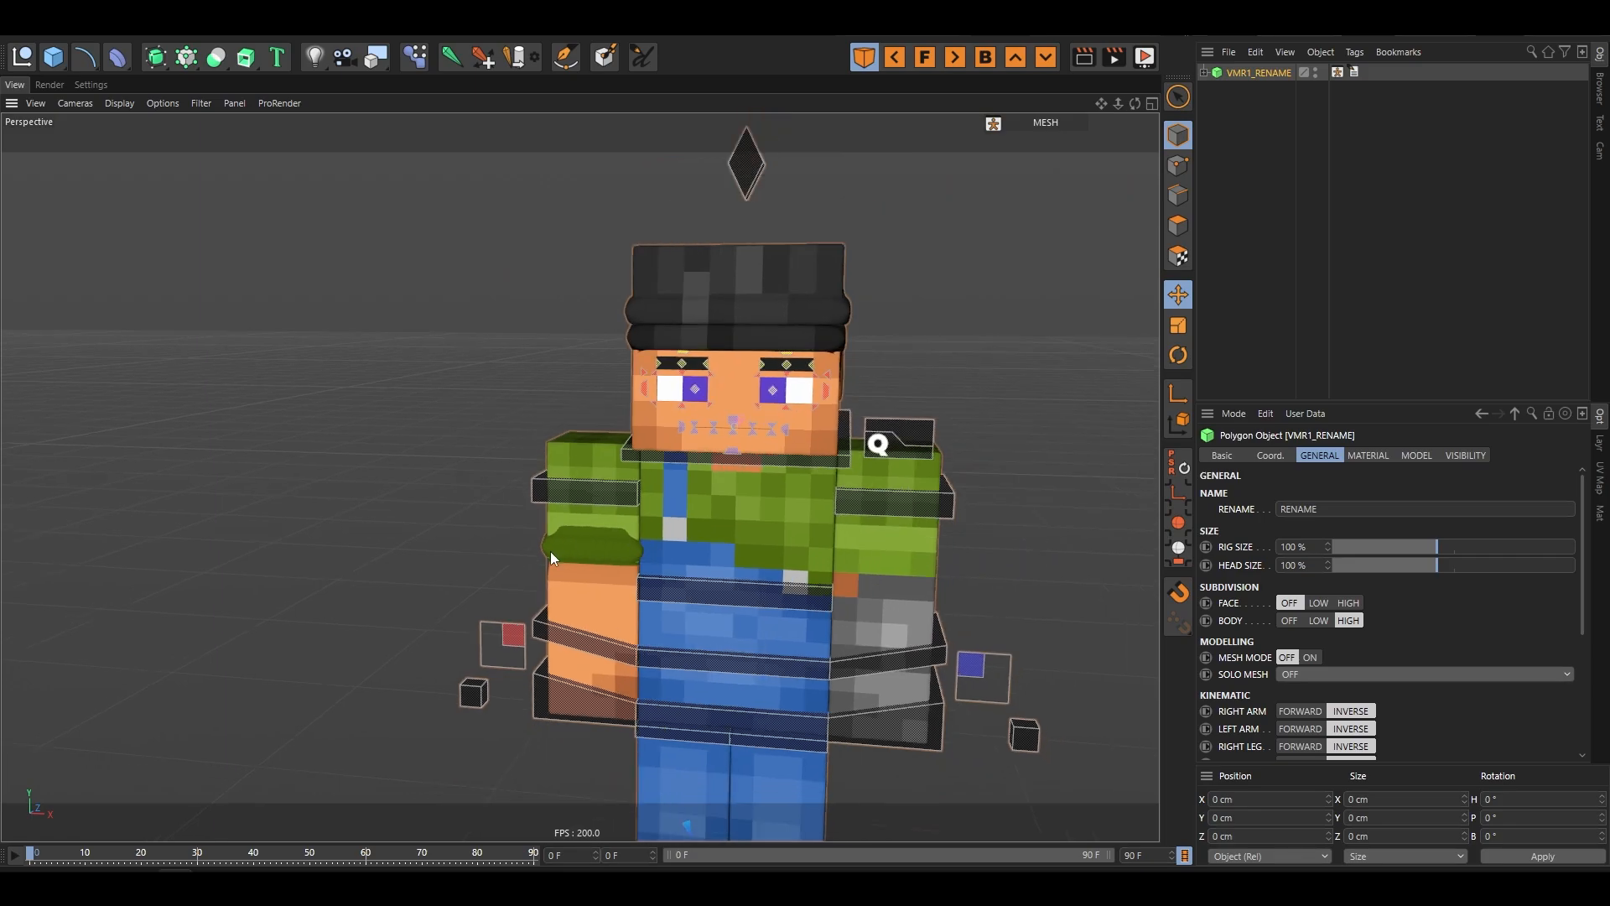
scroll(541, 582, up, 5)
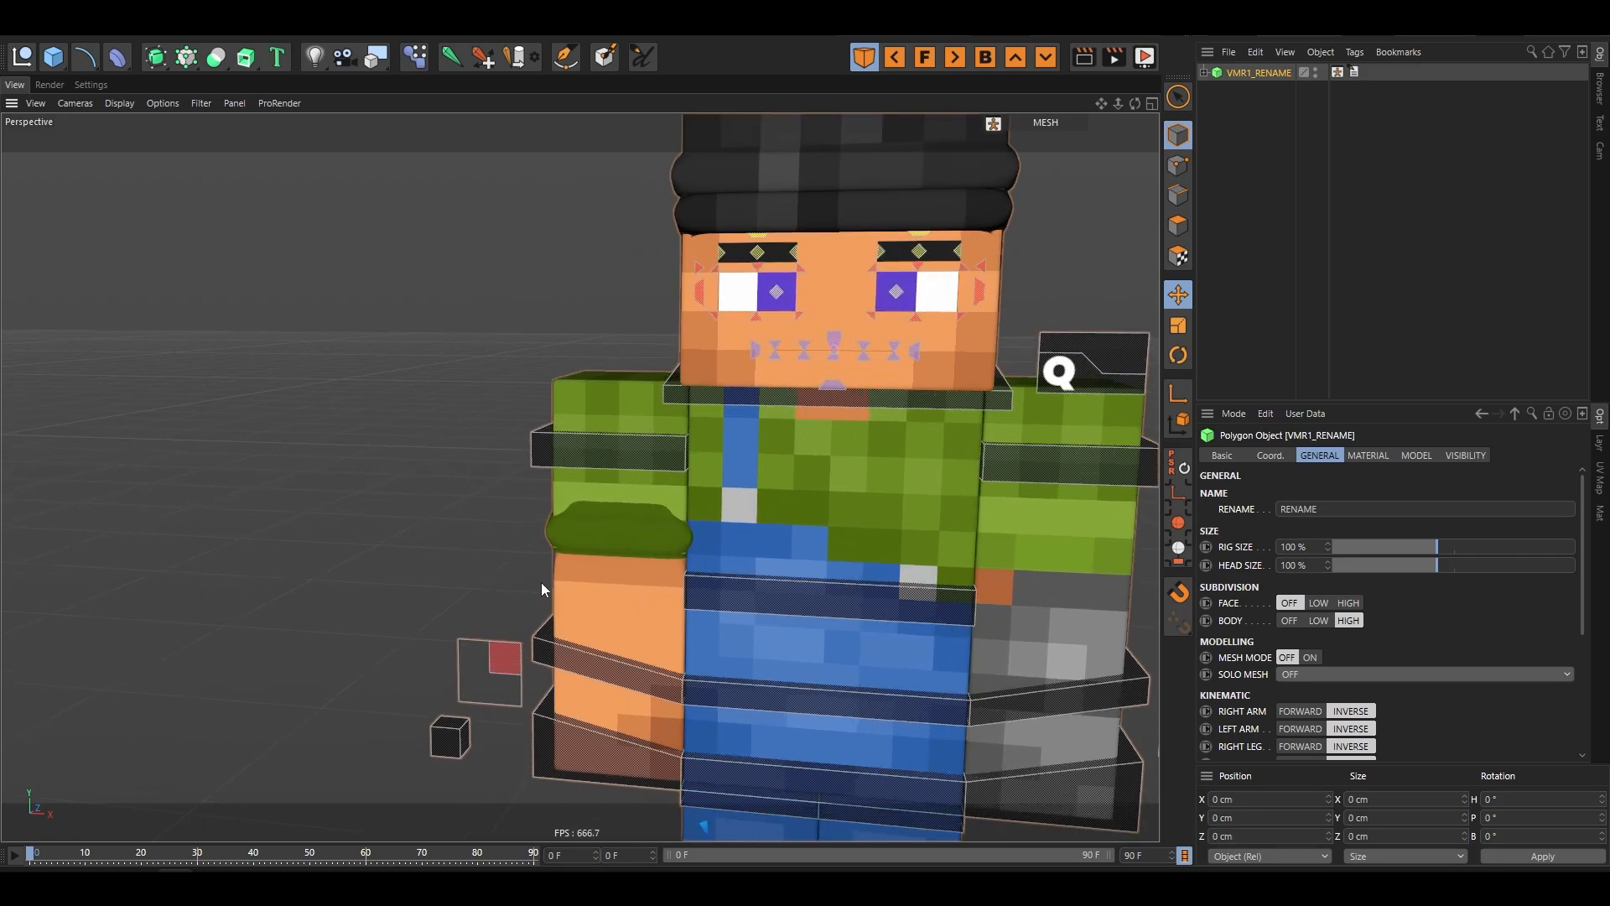
- Turn MESH MODE back on and choose Right Arm as the SOLO MESH for more editing
click(1313, 657)
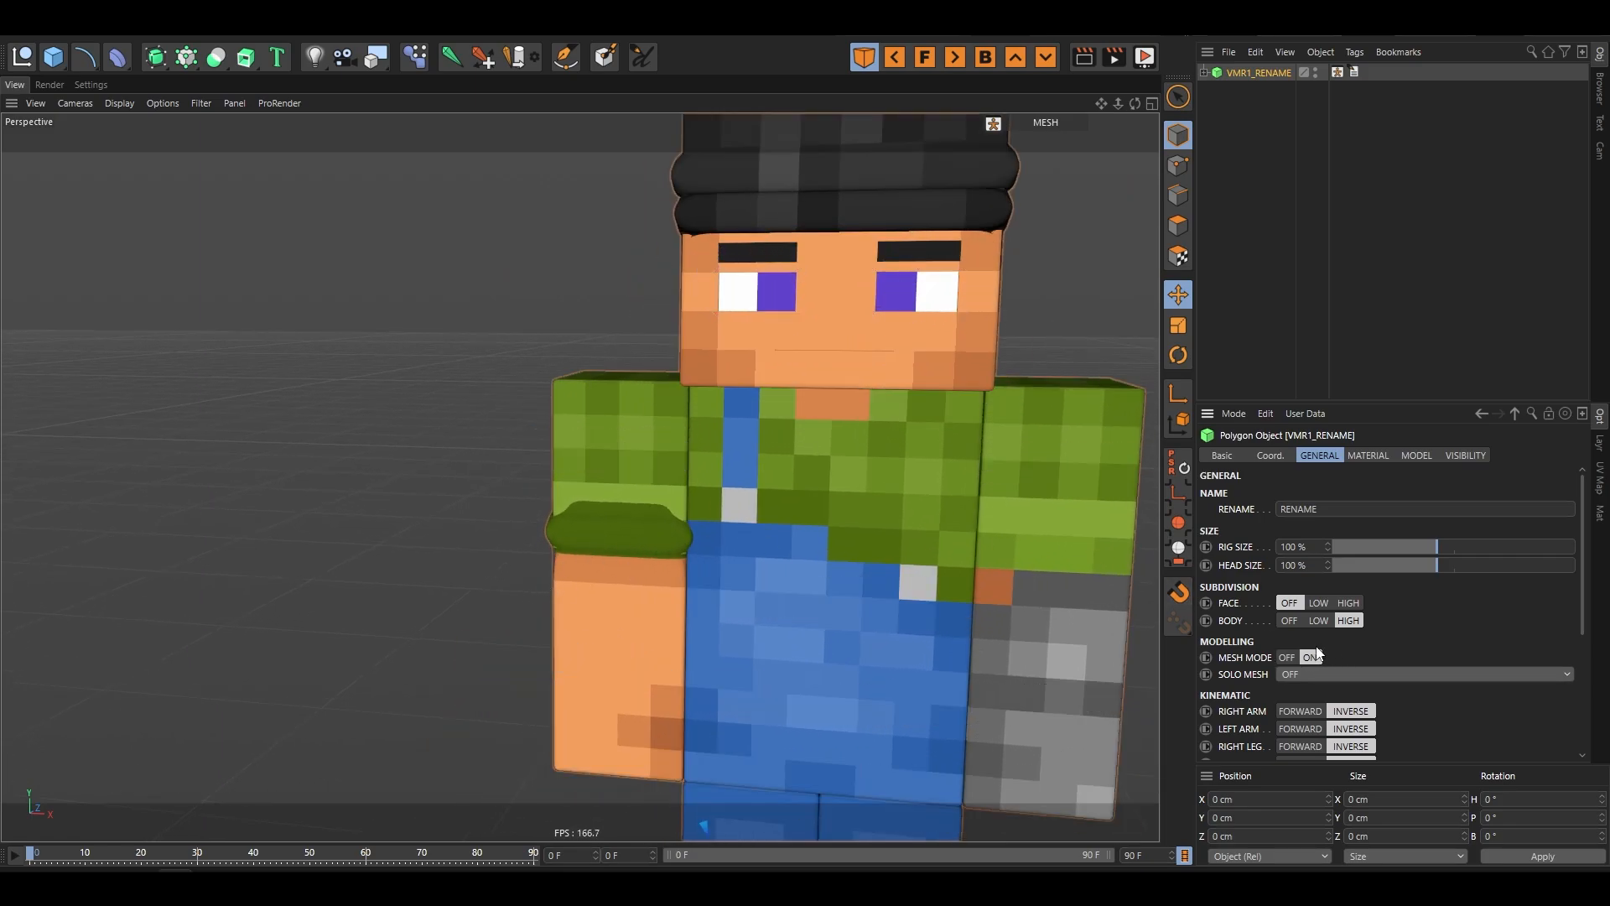
click(1356, 681)
click(1391, 529)
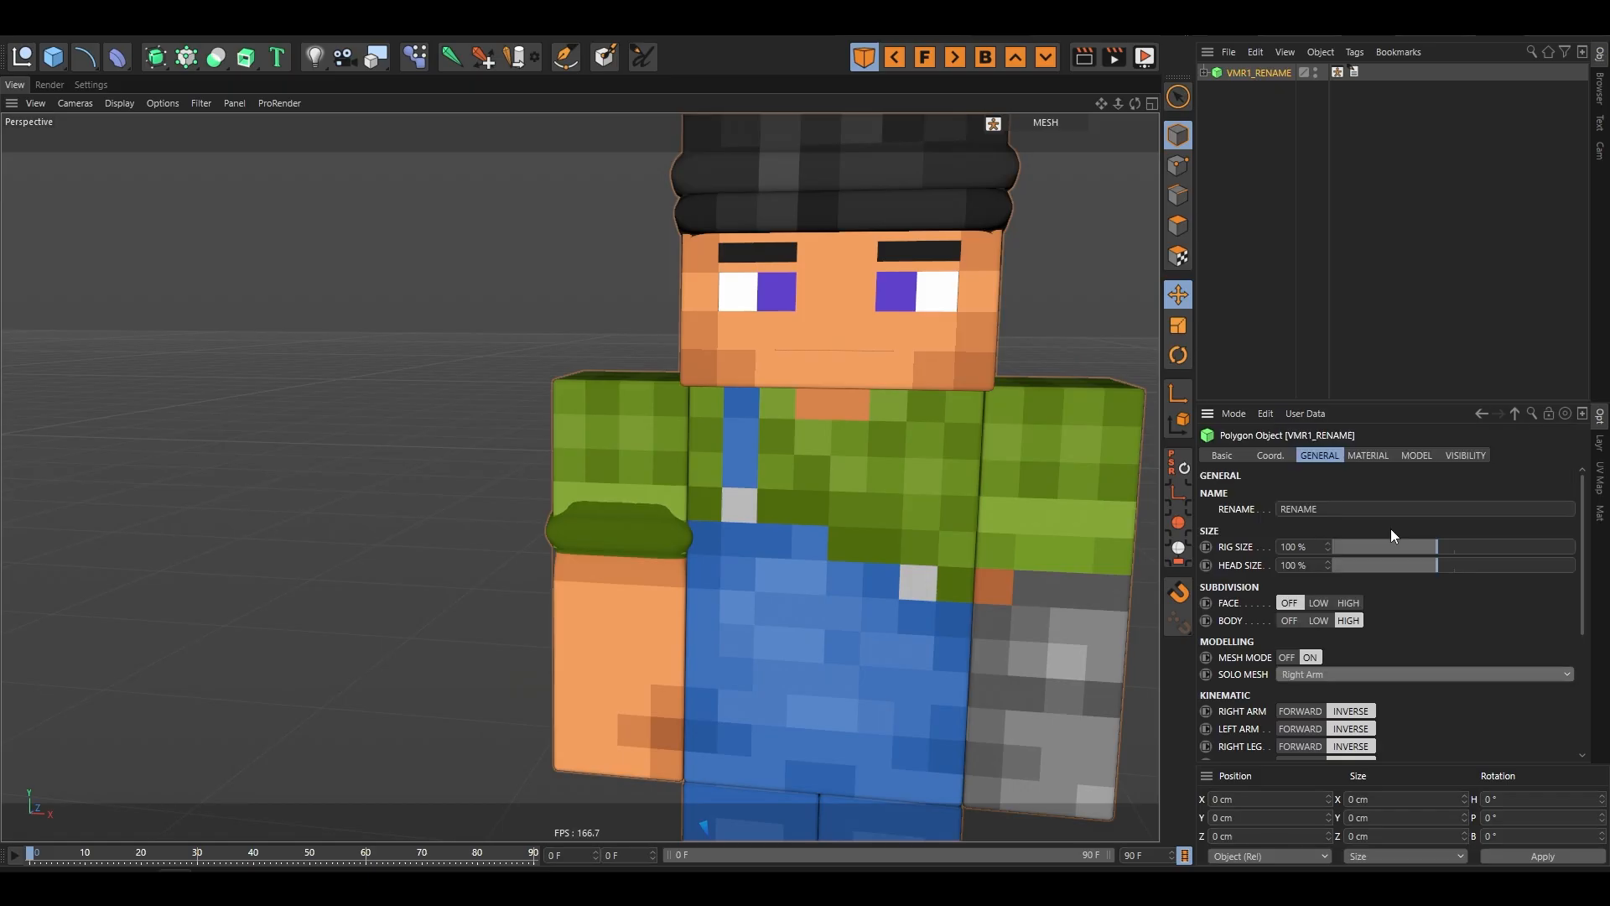
- Select the MSH_Arm_R mesh of the right arm and switch to polygon editing
click(636, 611)
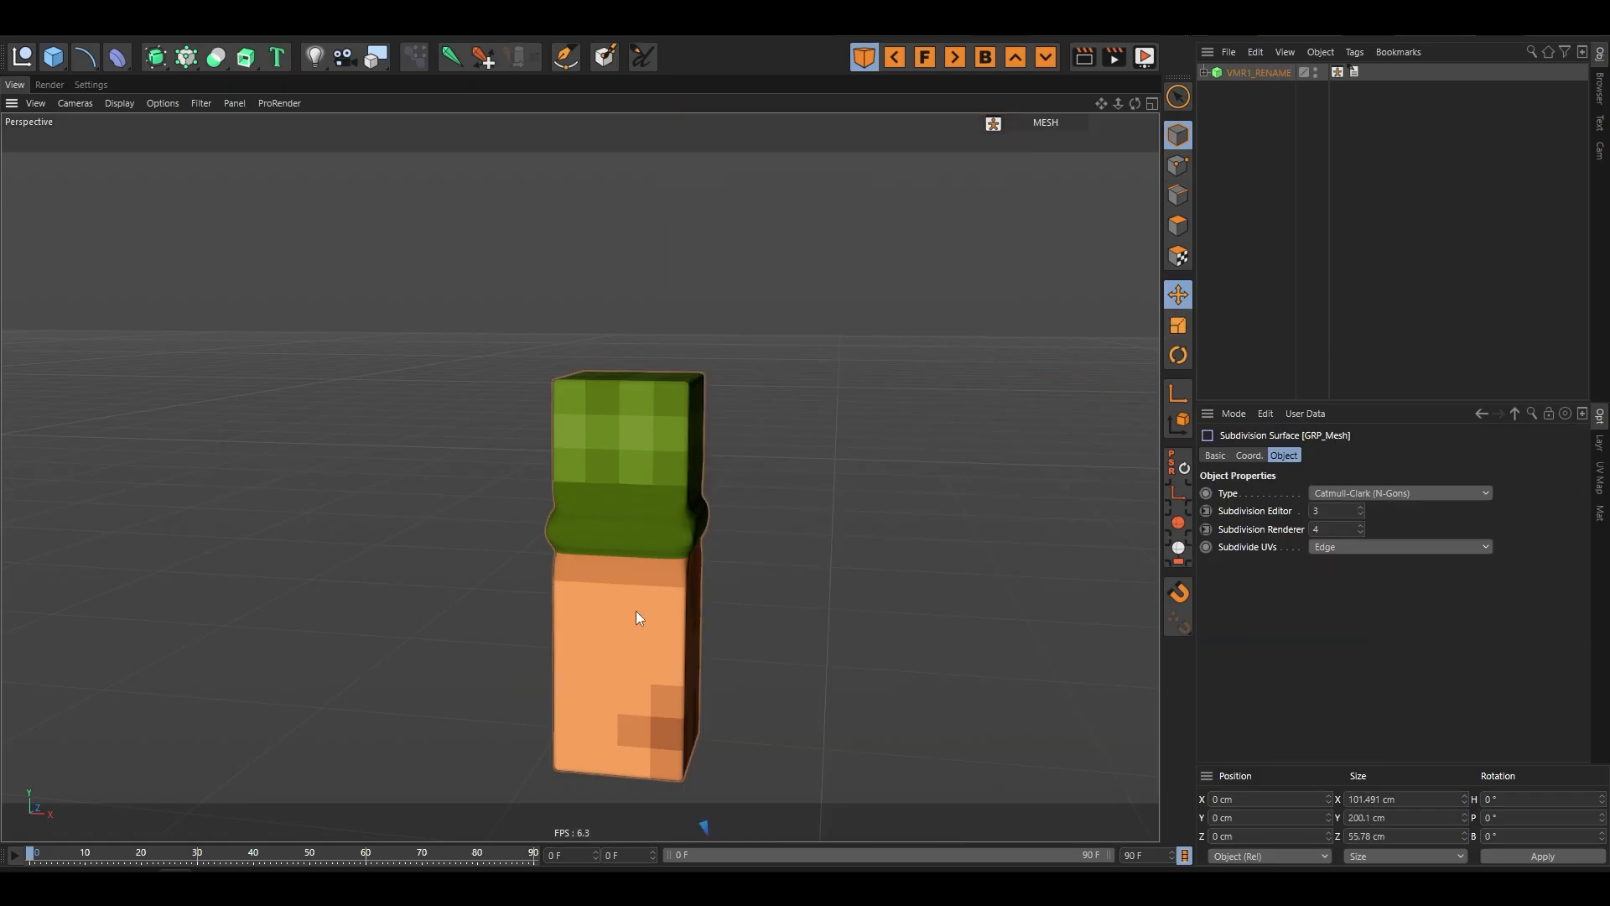
click(1178, 225)
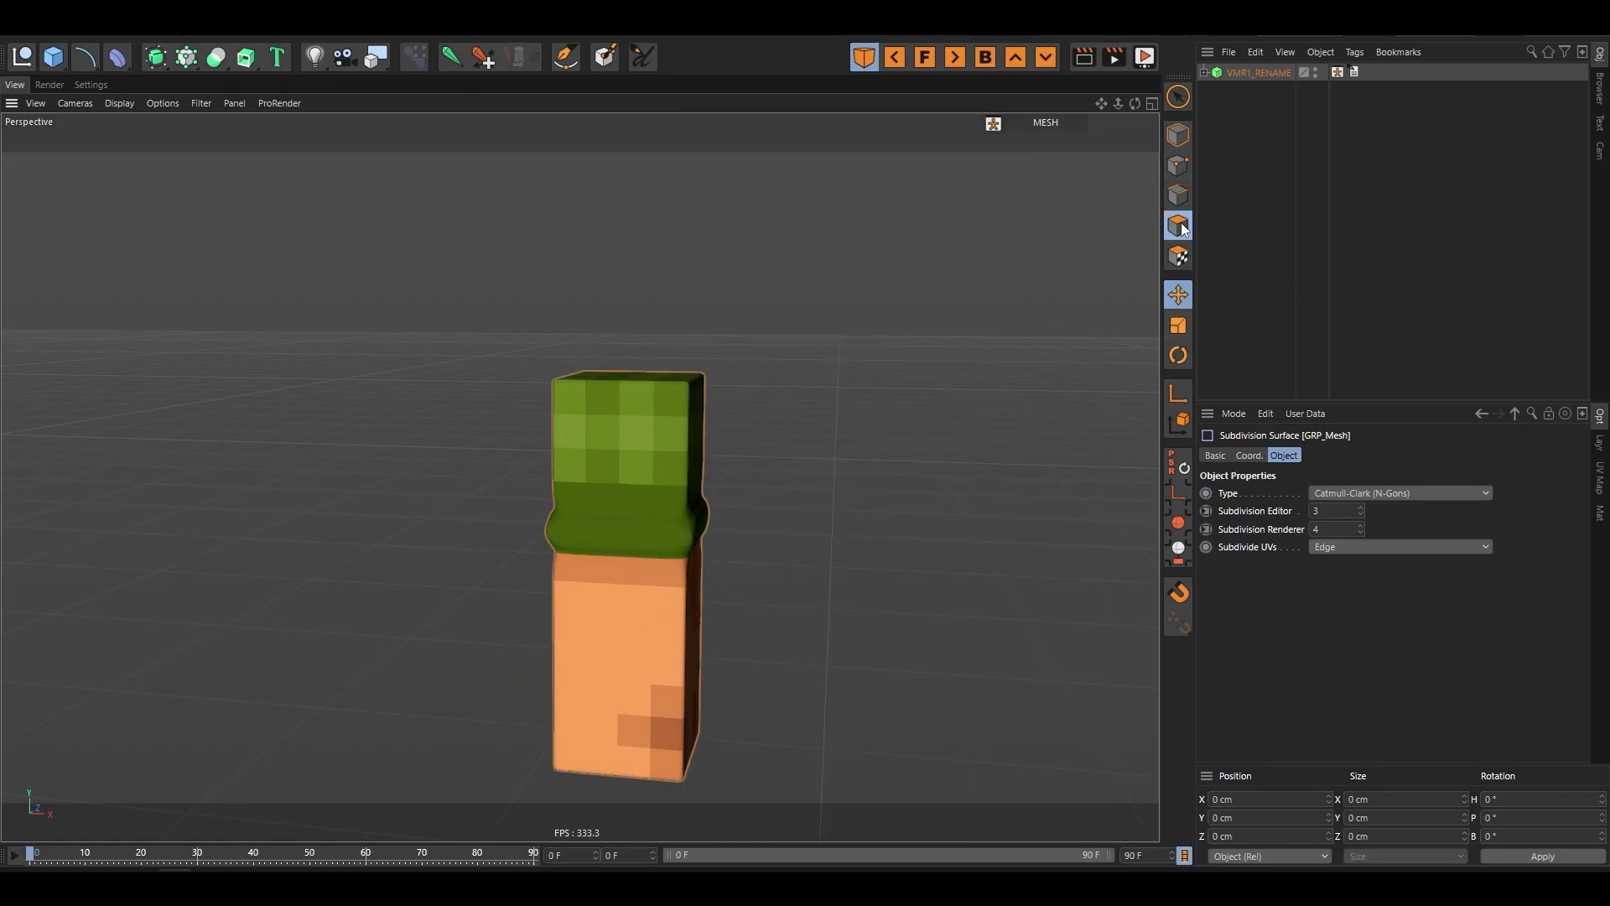
click(1178, 135)
click(637, 577)
click(1045, 123)
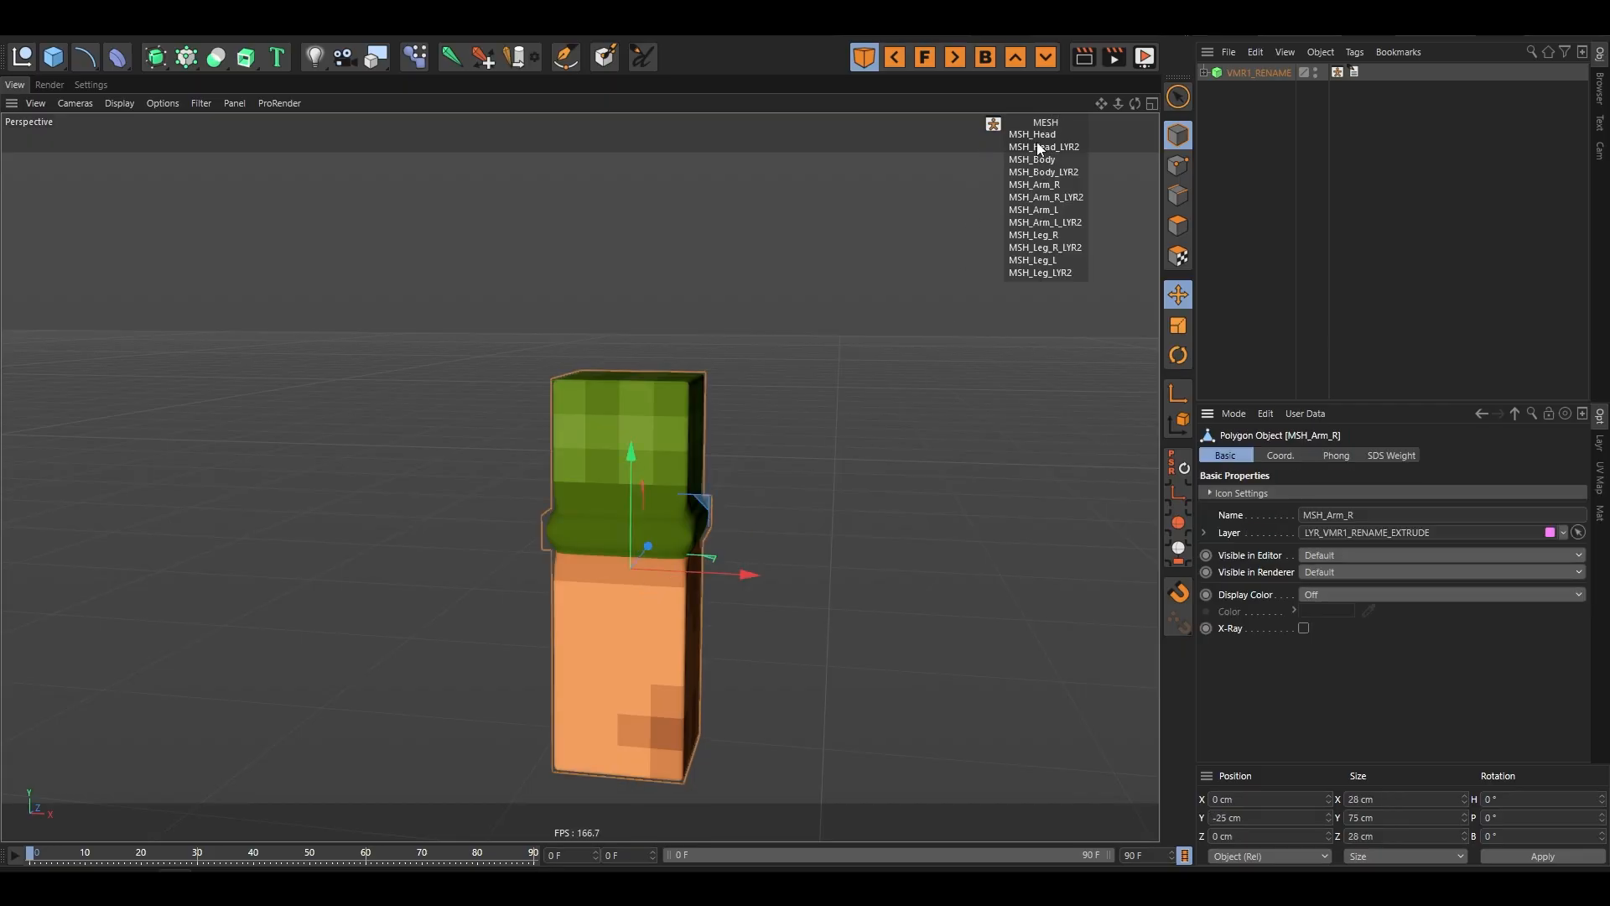
click(1055, 184)
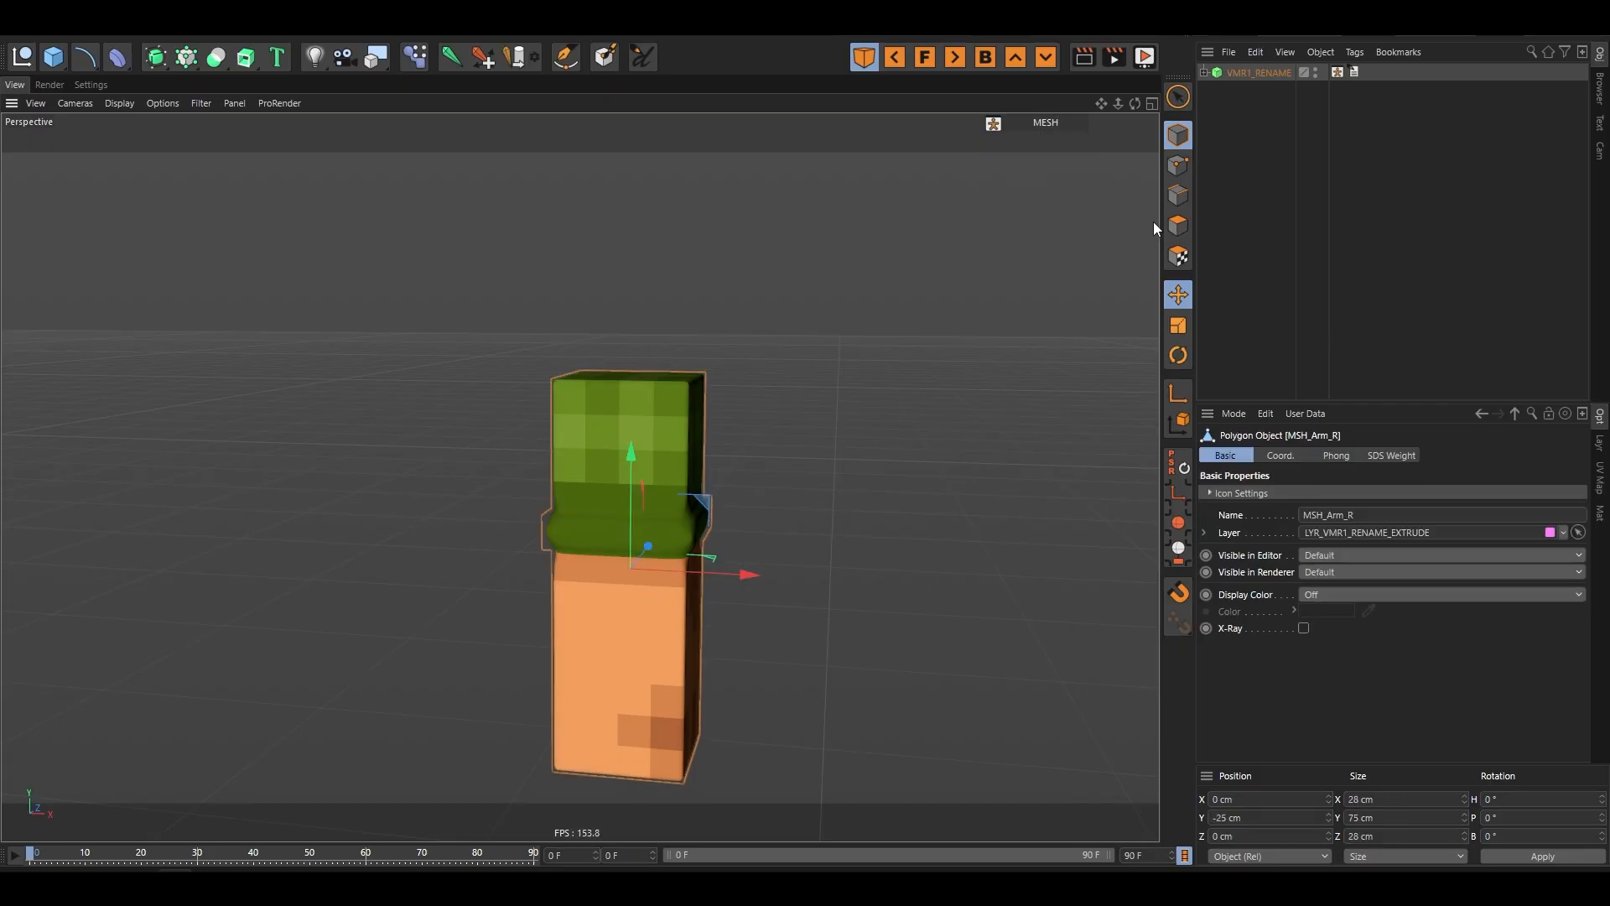
click(1176, 225)
click(760, 430)
- Add loop cuts around the sleeve cuff's upper edge, one on the outer face at about 93 % offset and one on its upper ledge
scroll(618, 528, up, 7)
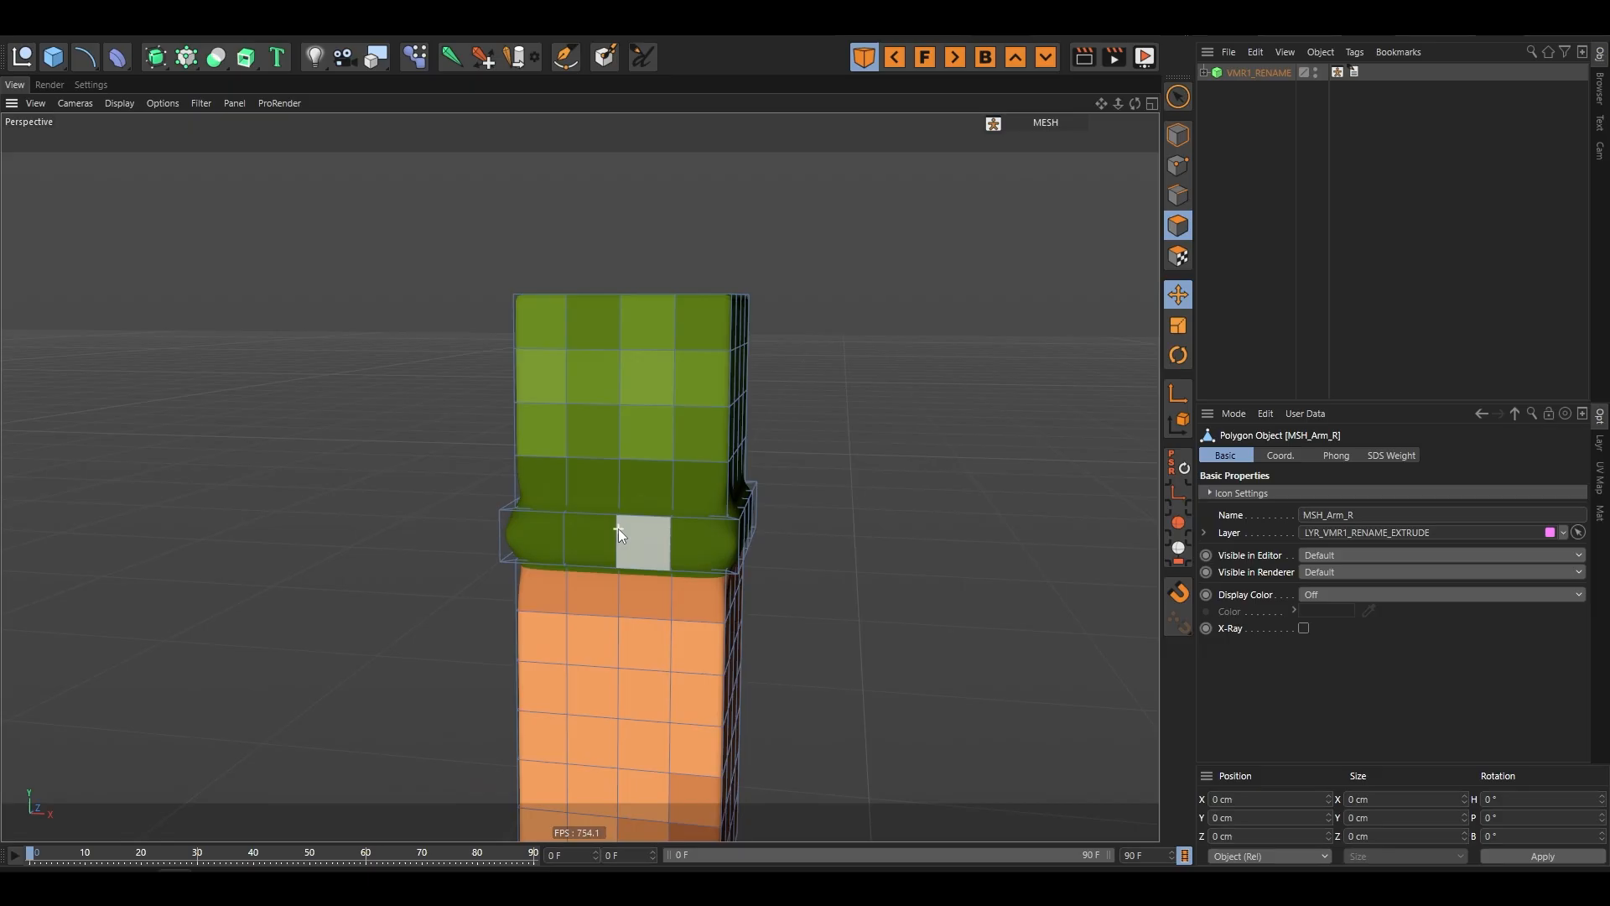
scroll(713, 444, up, 2)
key(k)
key(l)
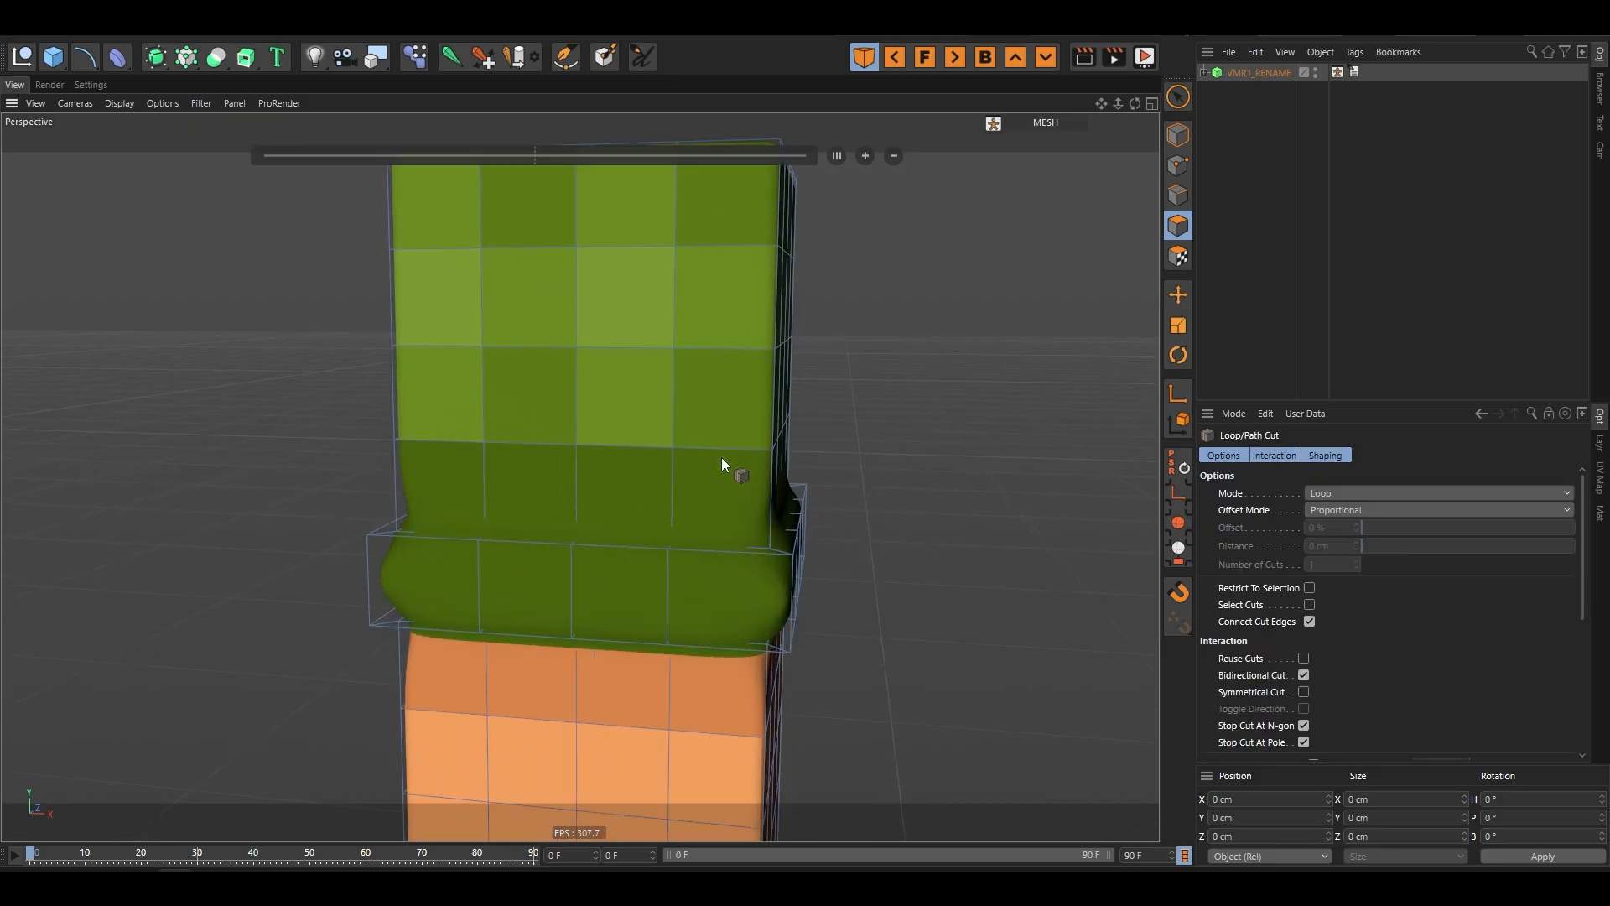
scroll(701, 458, up, 3)
mouse_move(544, 579)
alt+mouse_down()
mouse_move(560, 549)
mouse_move(529, 566)
alt+mouse_up()
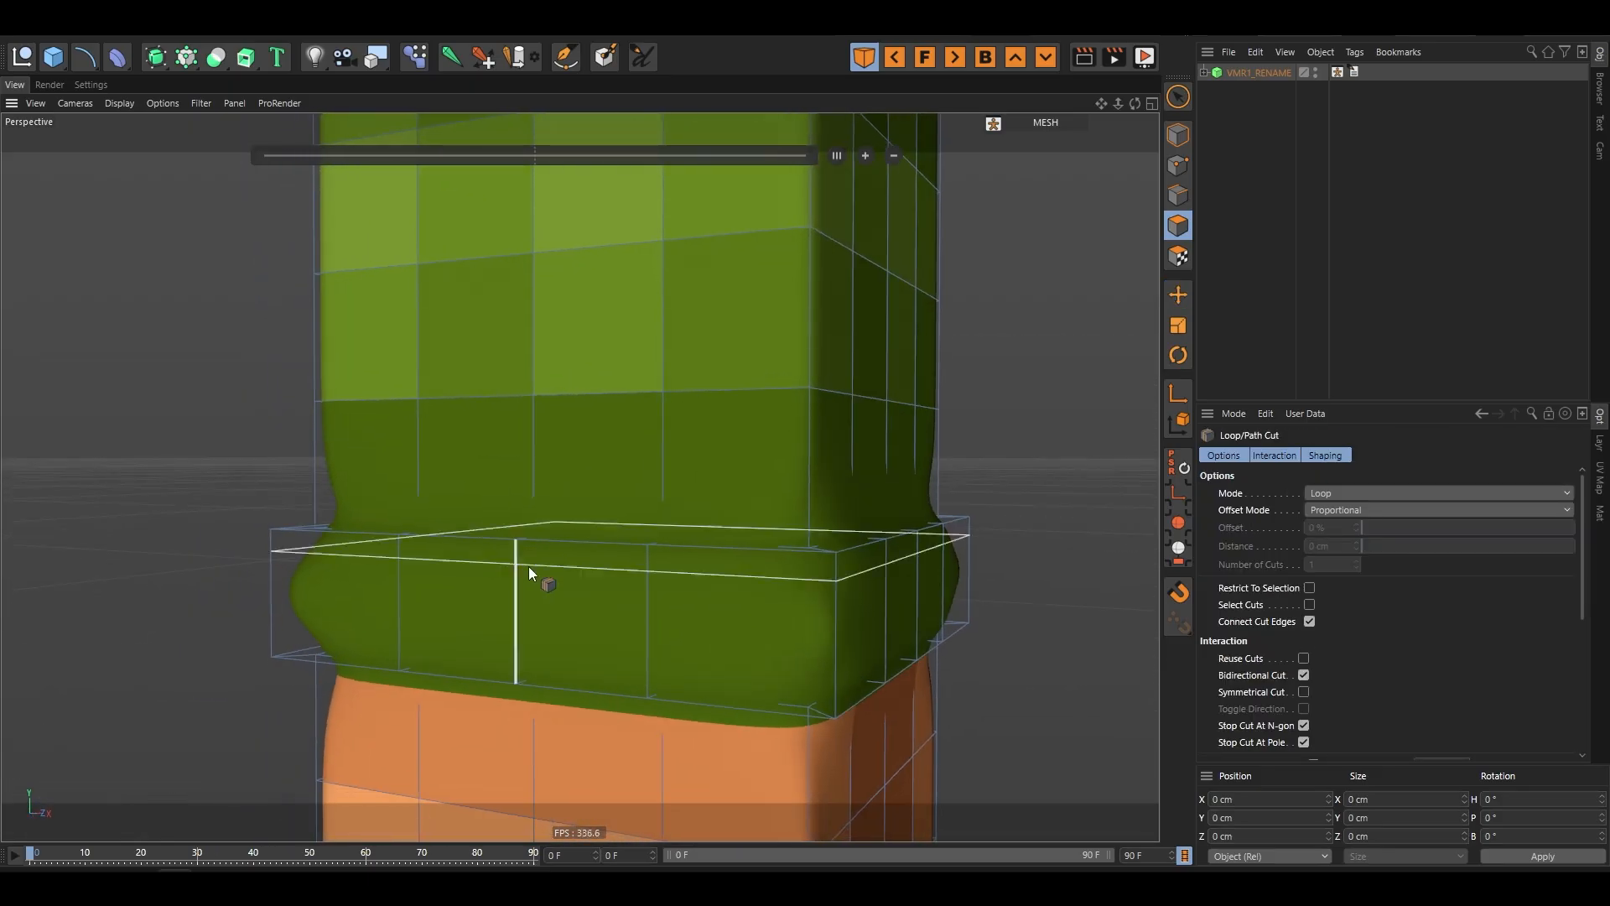
click(647, 556)
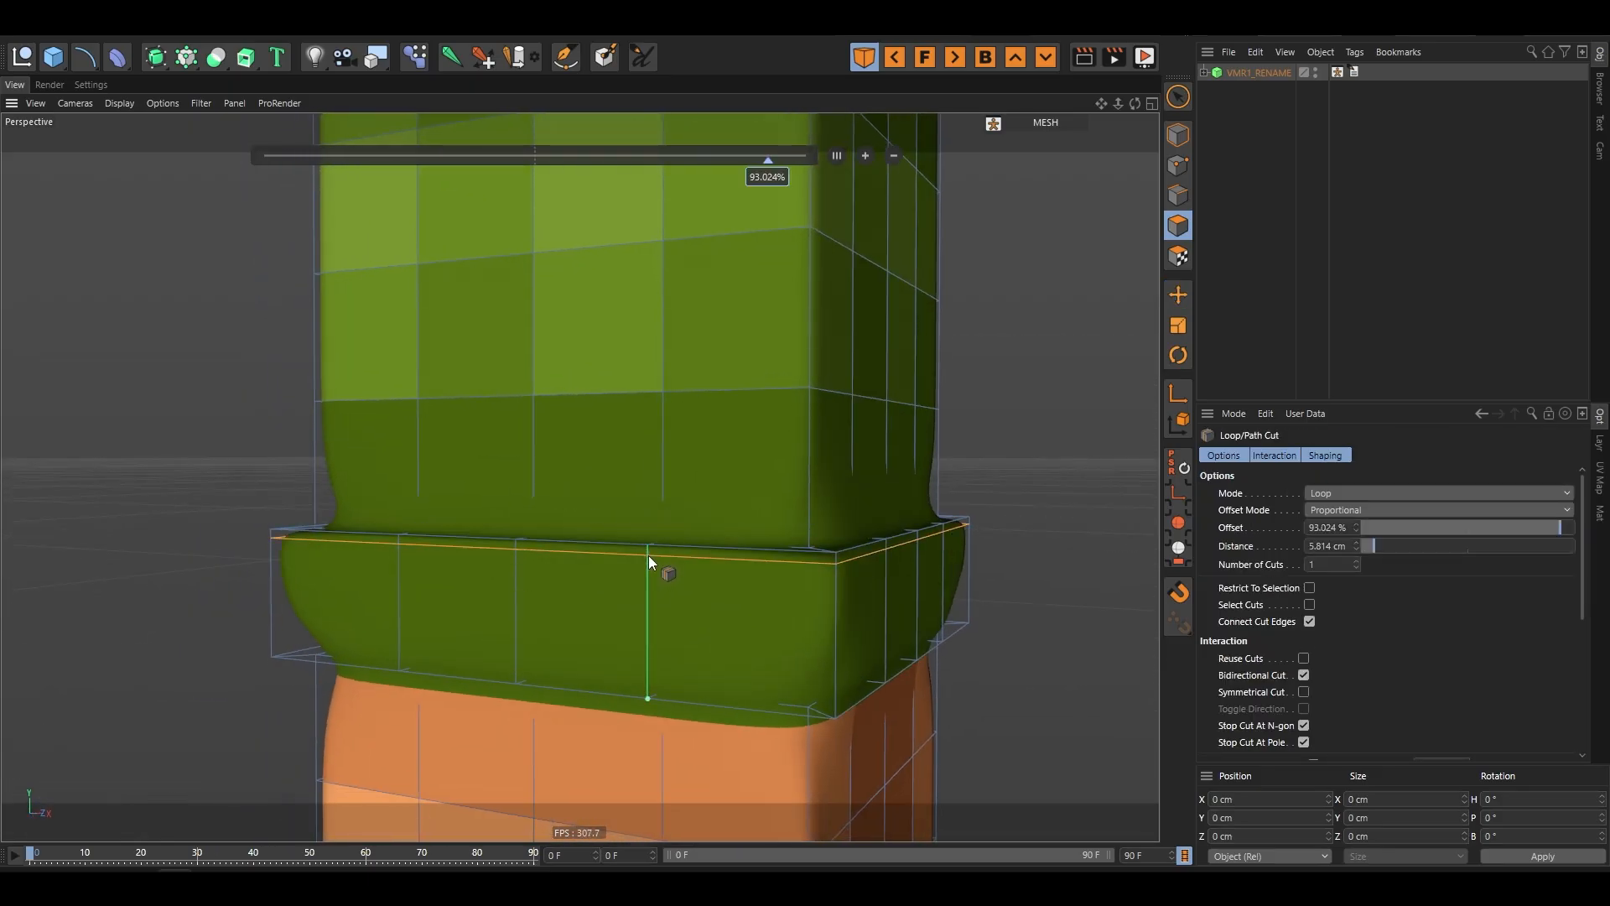
click(809, 548)
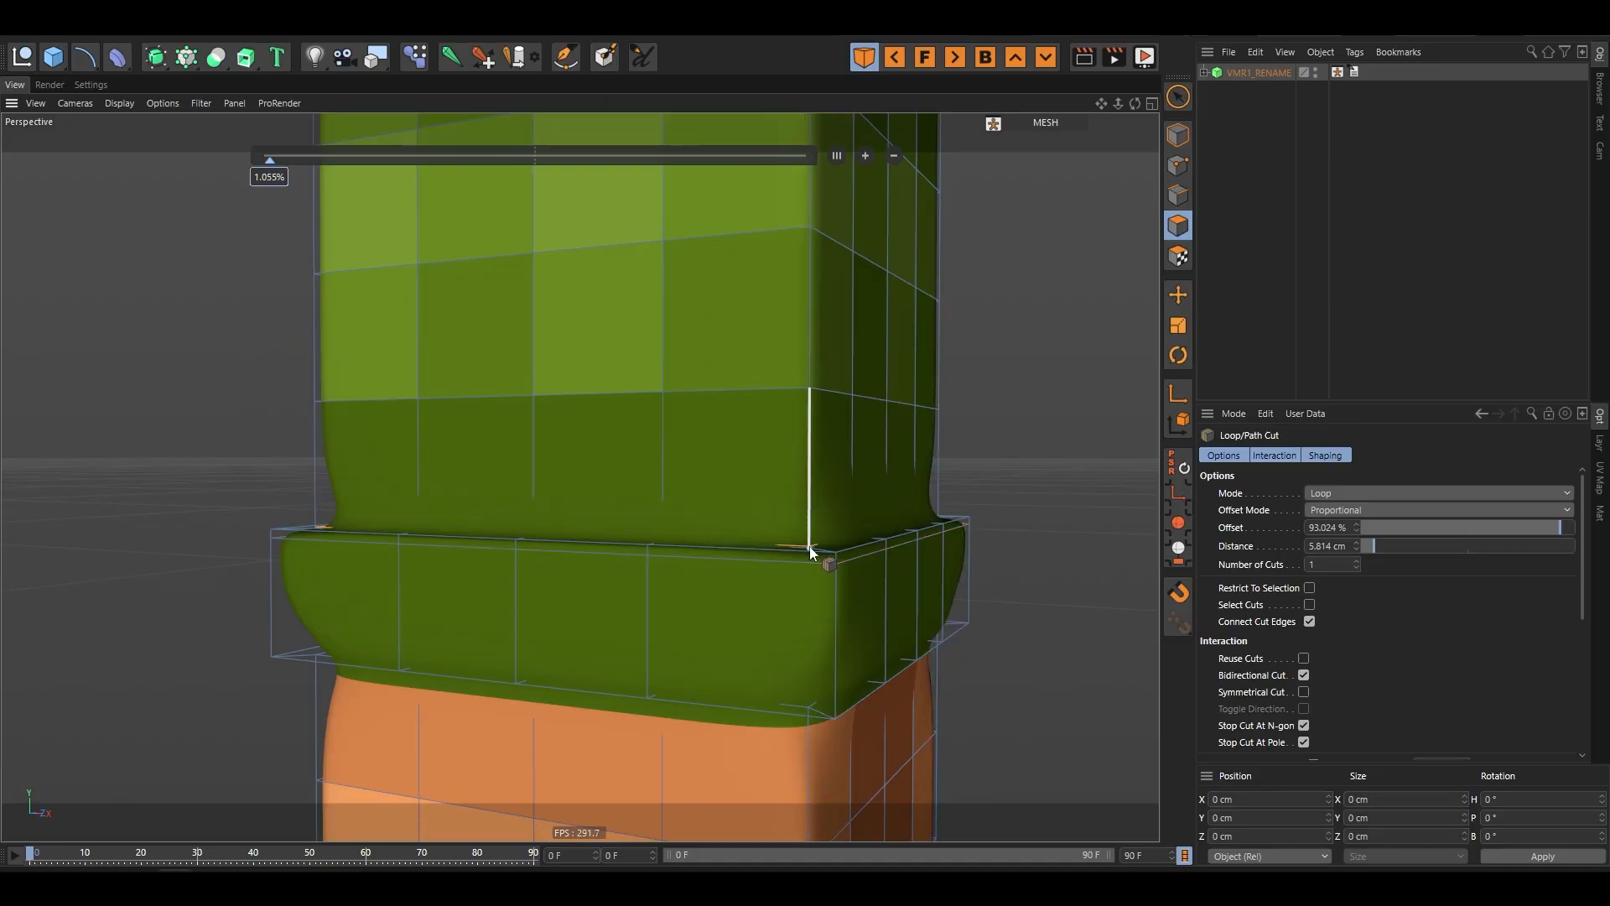
- Add loop cuts around the cuff's lower edge, one on the outer face at about 8 % offset and one on its underside
click(649, 687)
alt+drag(656, 644, 656, 705)
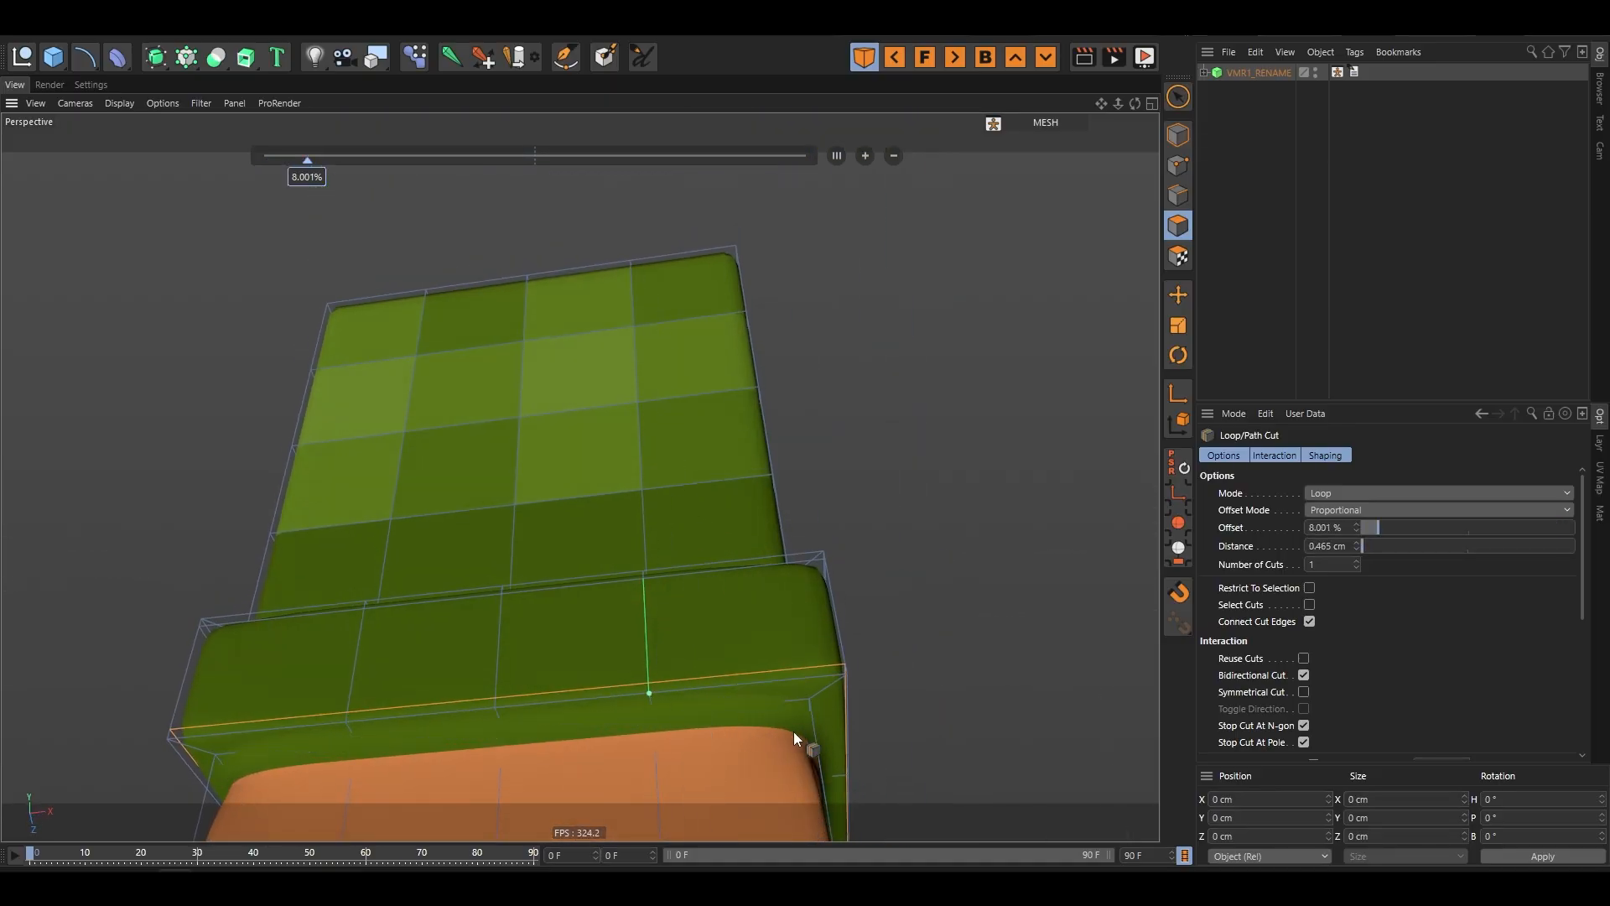
click(809, 704)
alt+drag(809, 704, 813, 562)
- Leave the loop cutting, return to model mode with nothing selected and check the cuff's edges
key(e)
scroll(796, 537, down, 5)
alt+drag(706, 478, 864, 541)
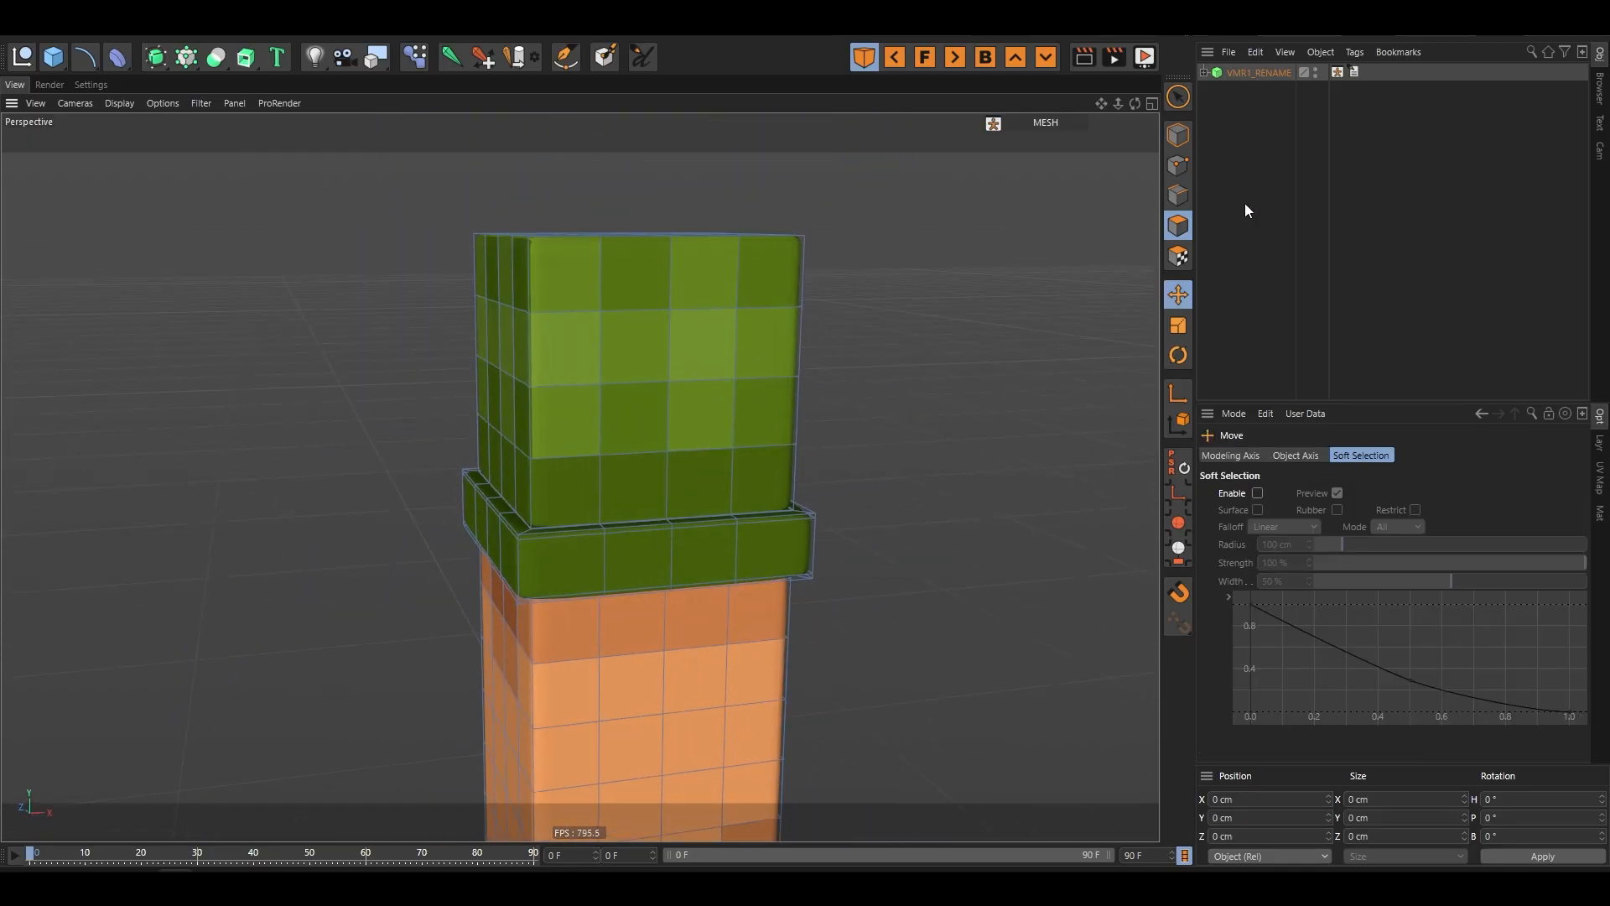
click(1178, 135)
click(1357, 165)
alt+drag(639, 513, 644, 477)
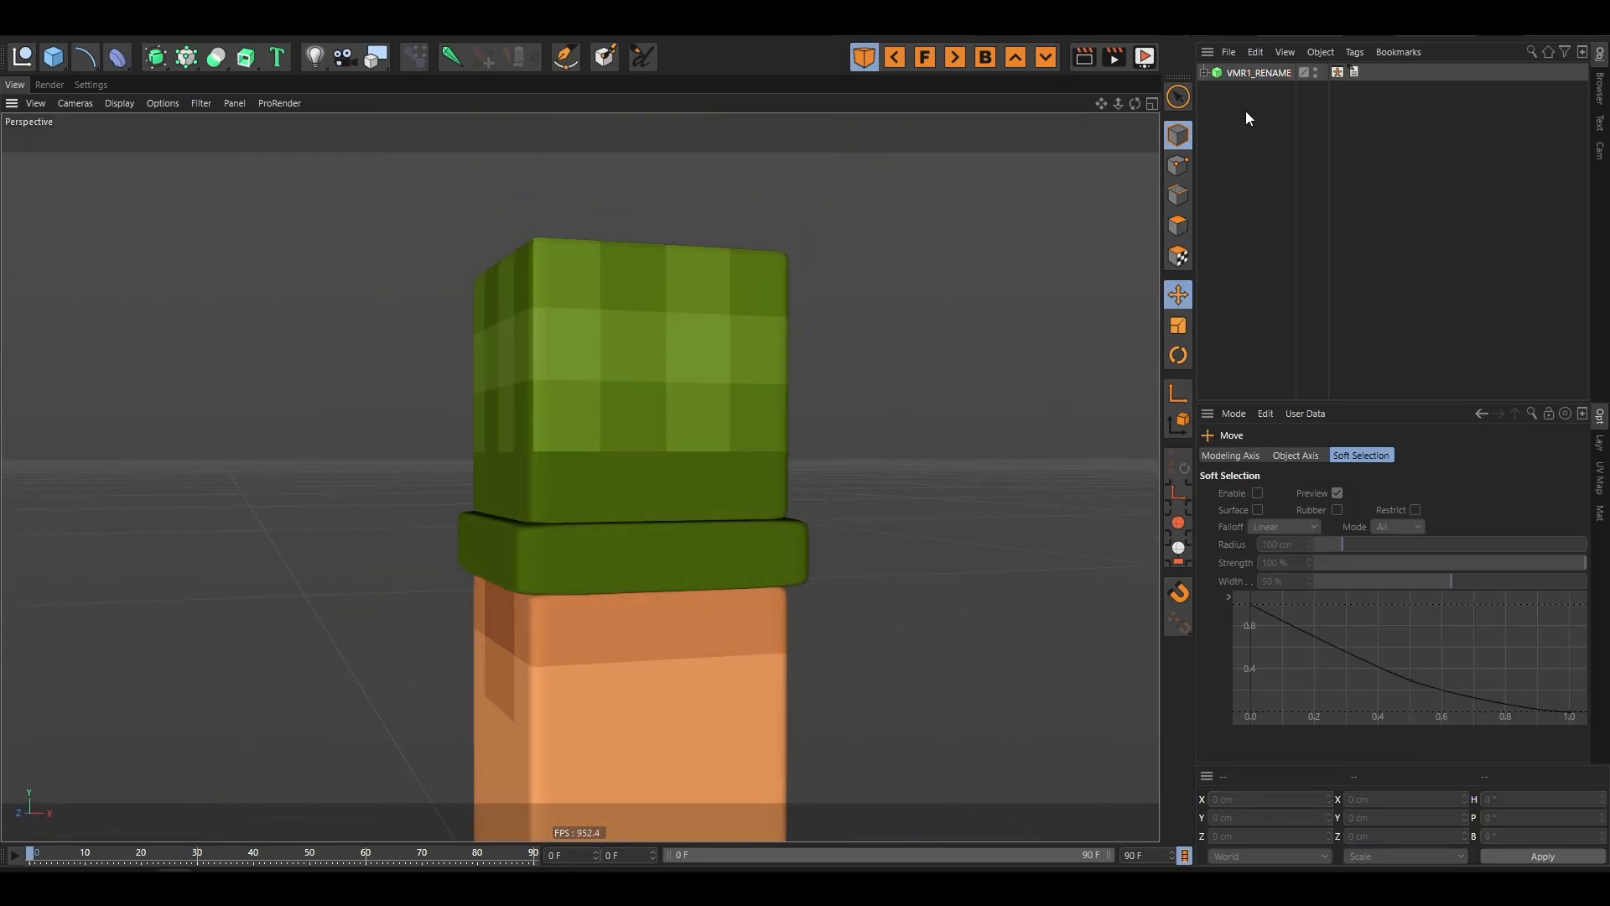
- Set the rig's SOLO MESH to OFF and turn MESH MODE off
click(1259, 74)
scroll(1585, 594, down, 4)
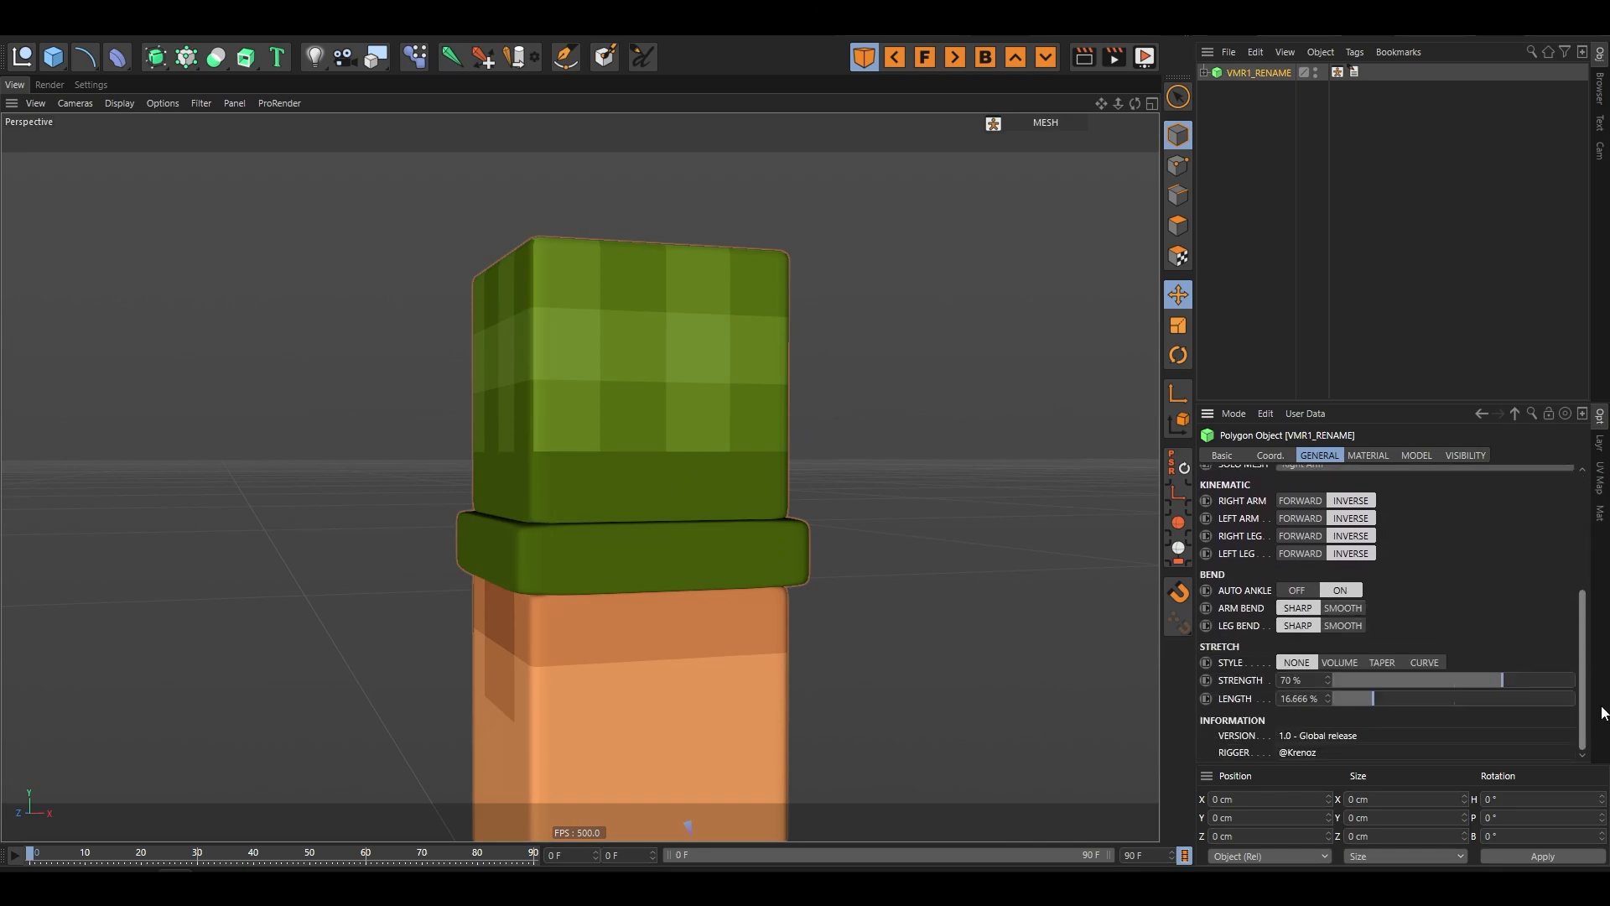
click(1327, 570)
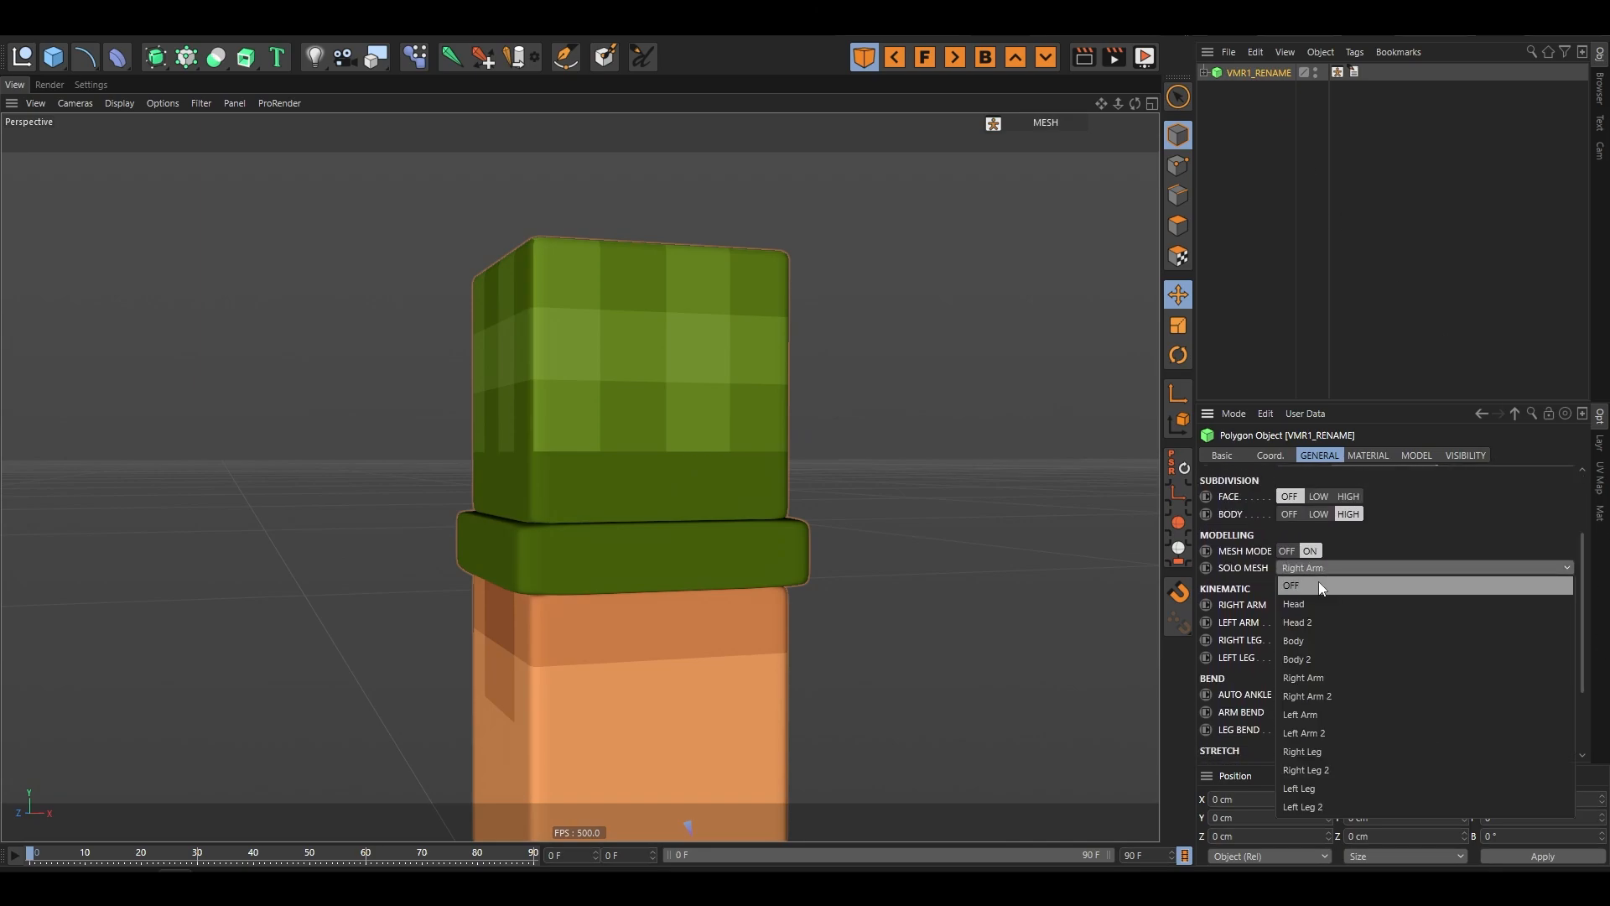
click(1318, 581)
click(1287, 551)
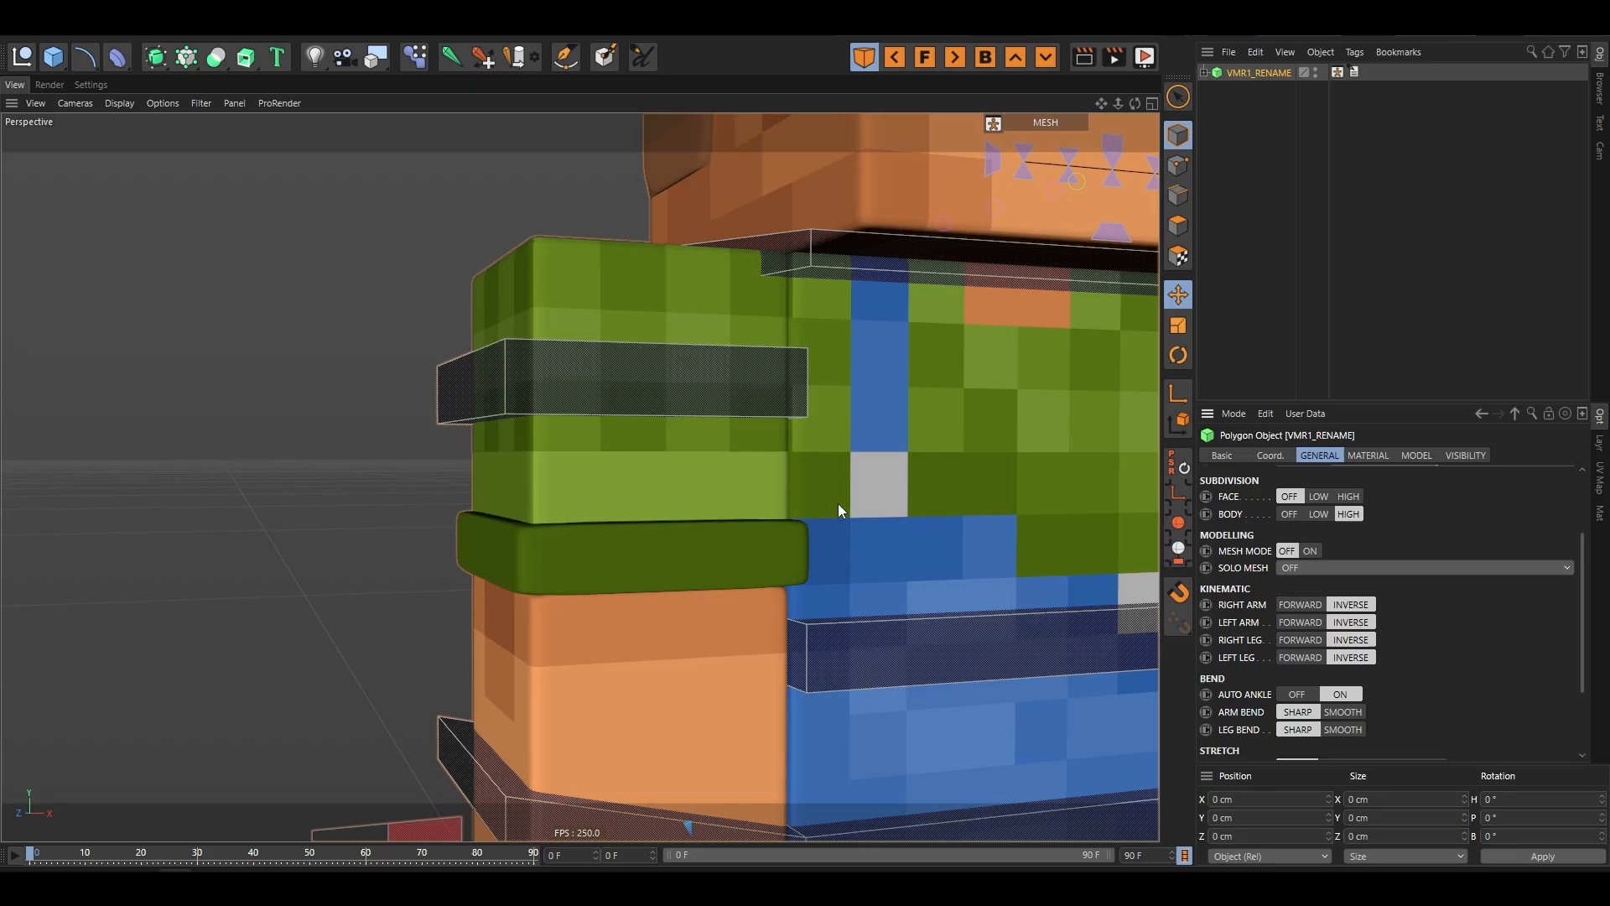
- Inspect the right sleeve cuff on the rig from the side, and the whole character from the front
scroll(560, 442, down, 5)
click(495, 512)
scroll(495, 606, up, 5)
alt+drag(495, 605, 629, 580)
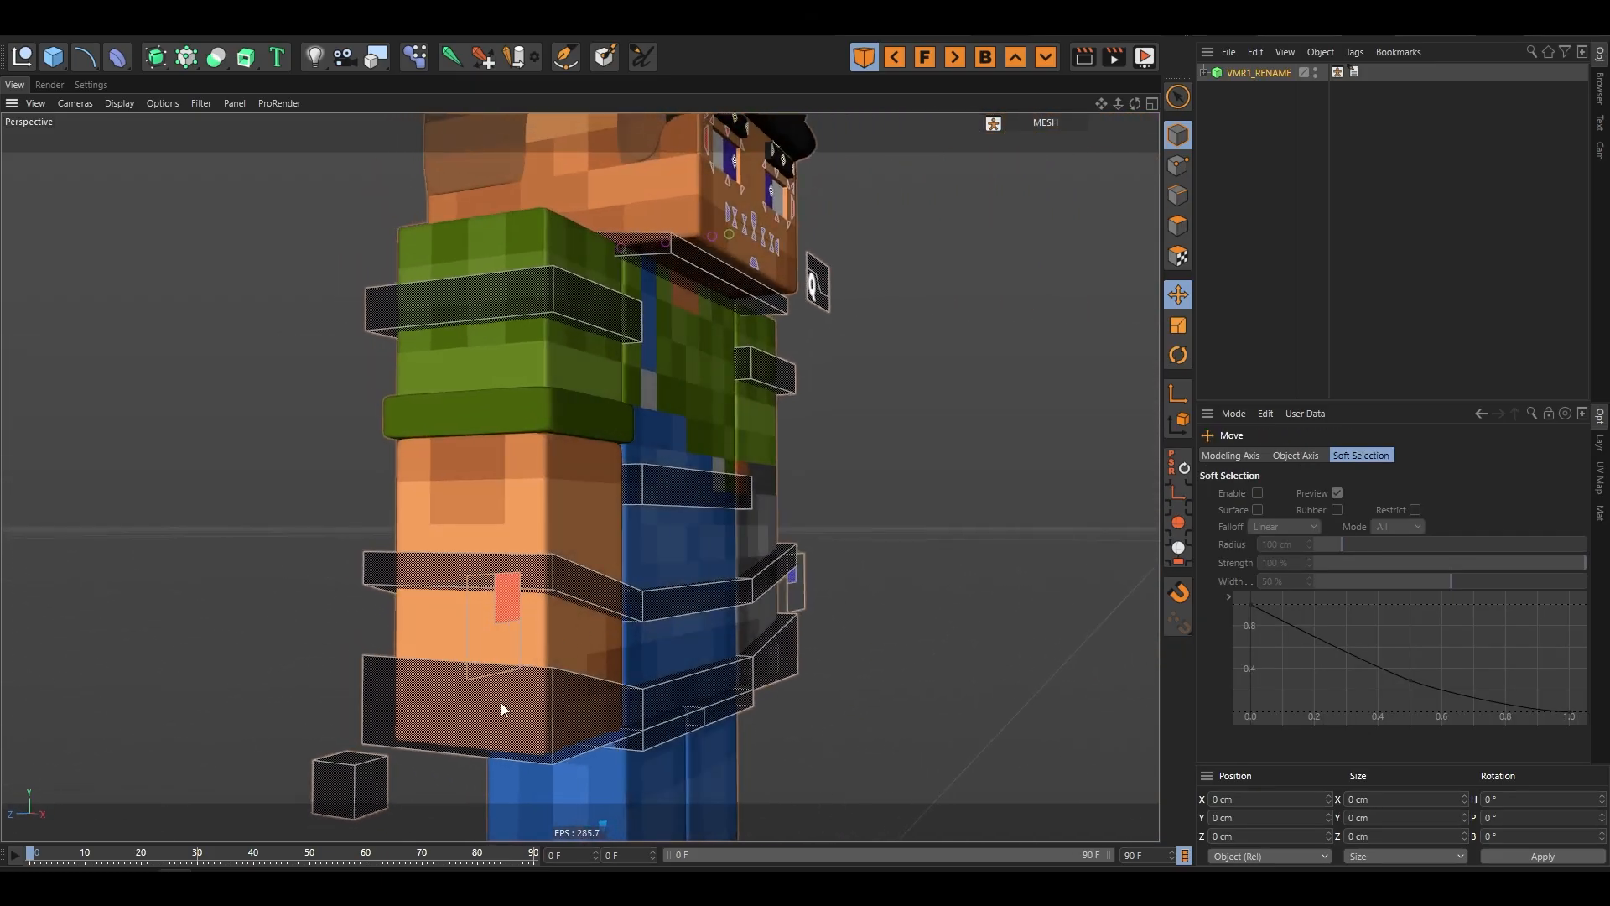
click(501, 704)
alt+drag(672, 643, 953, 501)
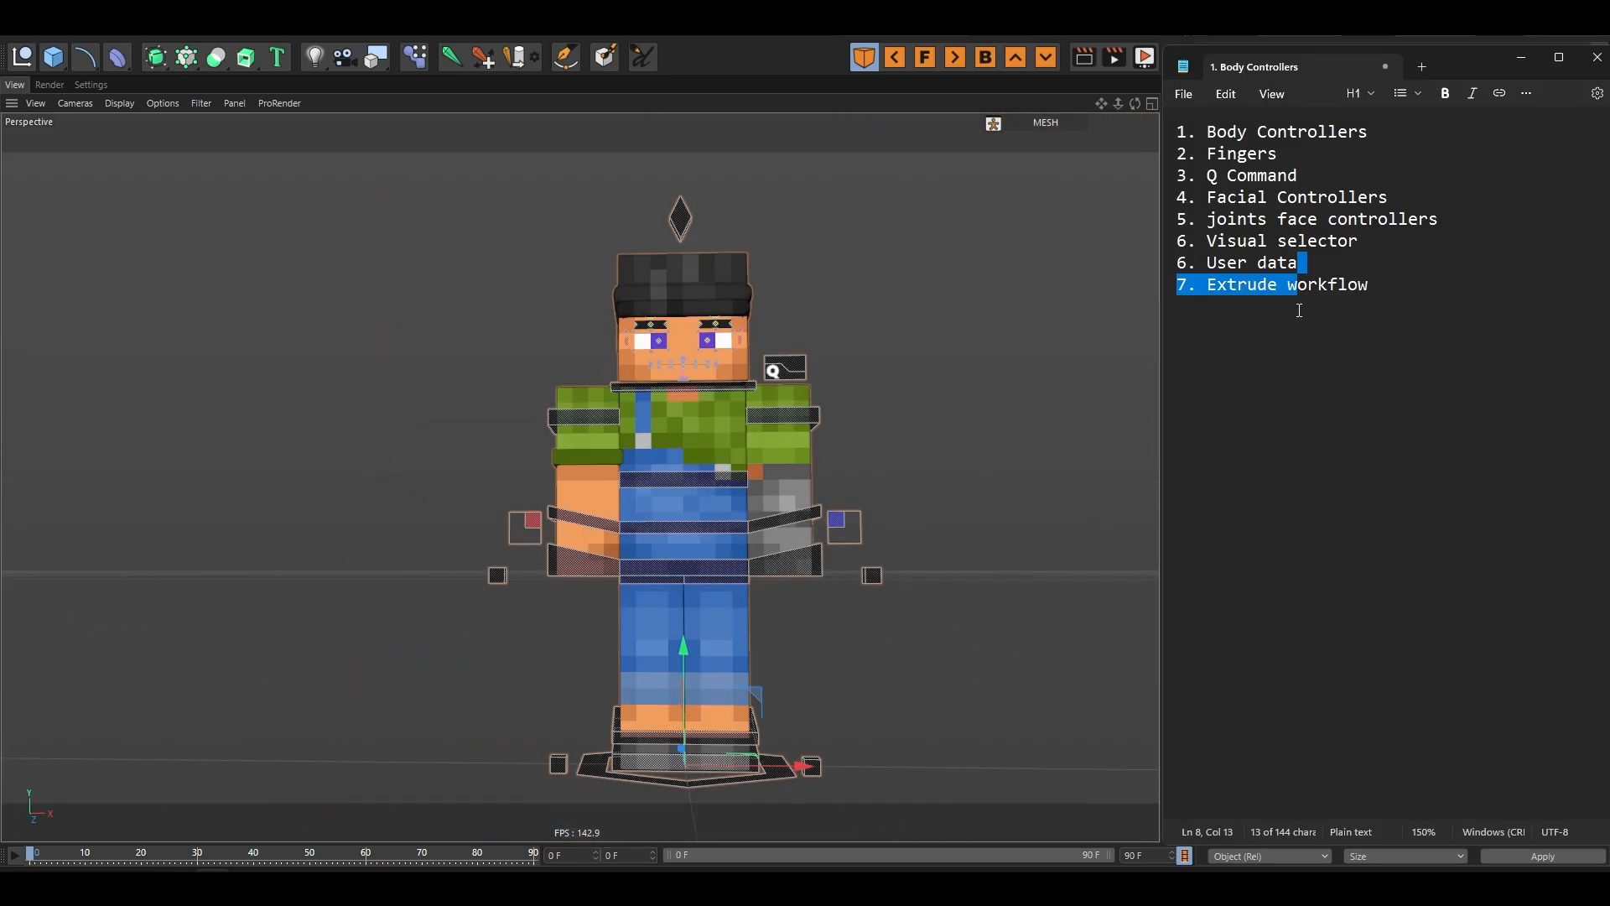
- Minimise the topic notes window and clear the selection in the Cinema 4D scene
click(1416, 285)
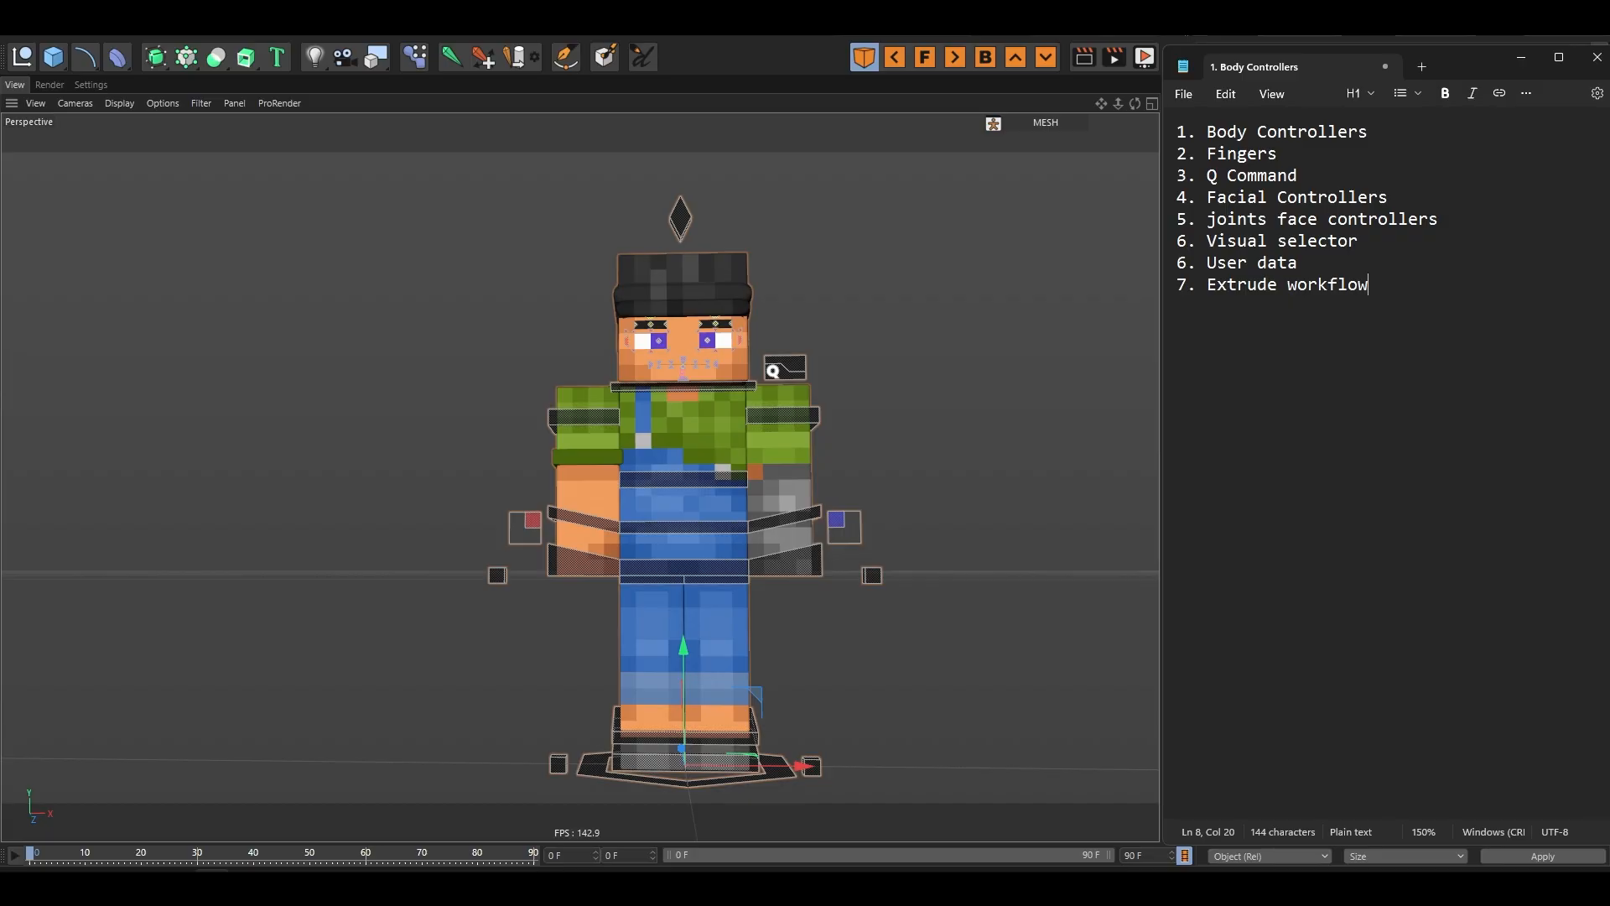
click(1519, 57)
click(1118, 307)
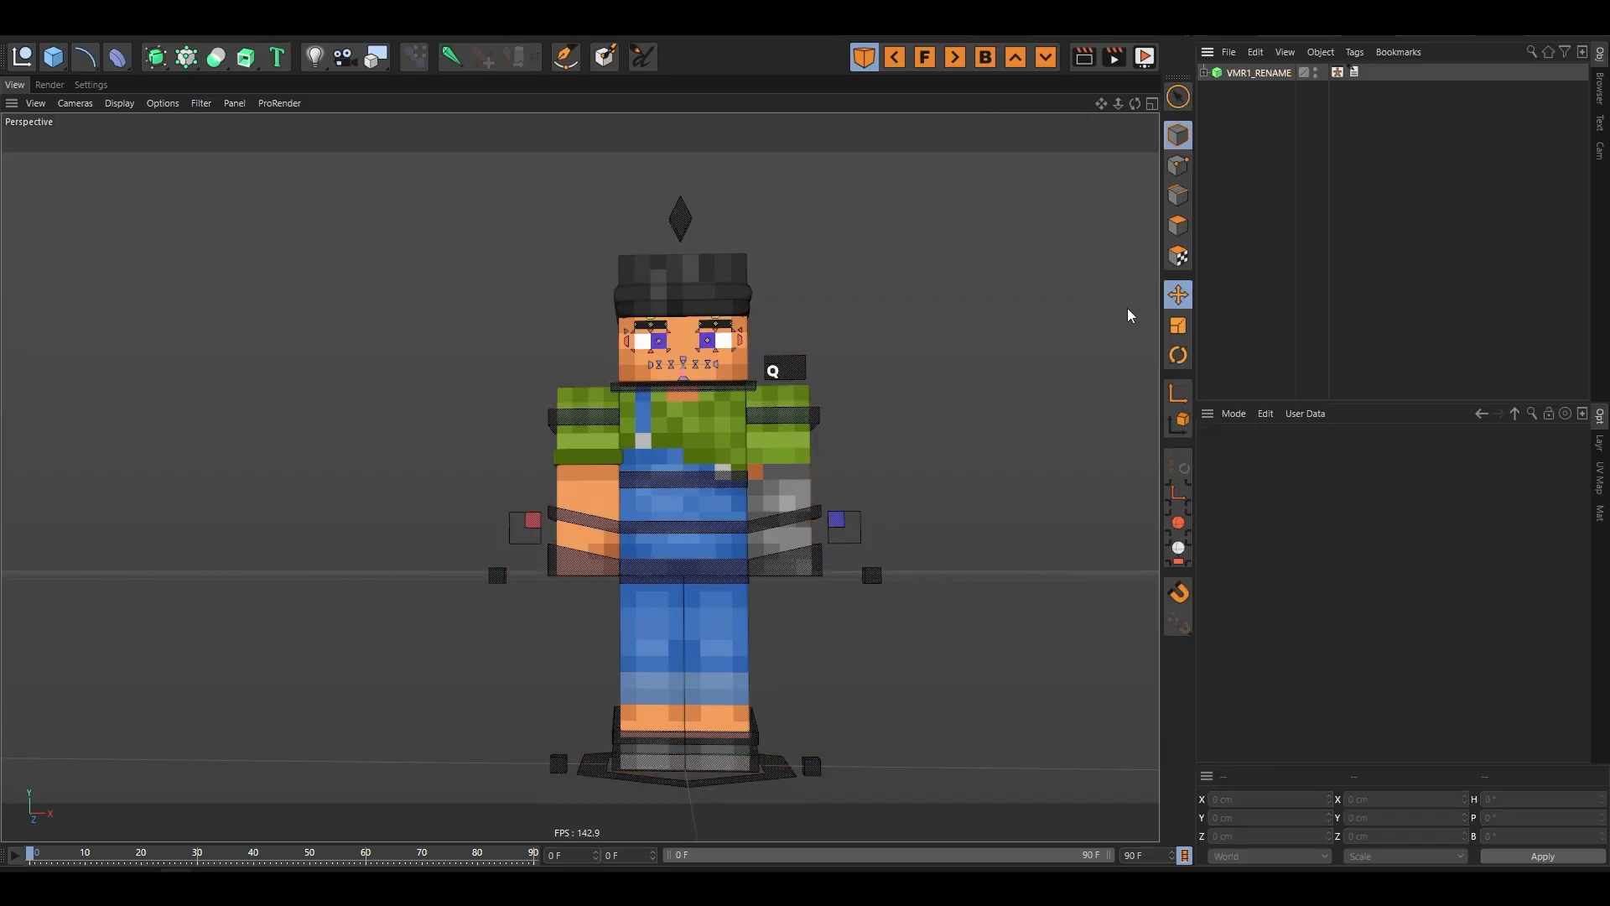
- Examine the torso and sleeves up close, and the full character from a three-quarter view
scroll(876, 457, up, 8)
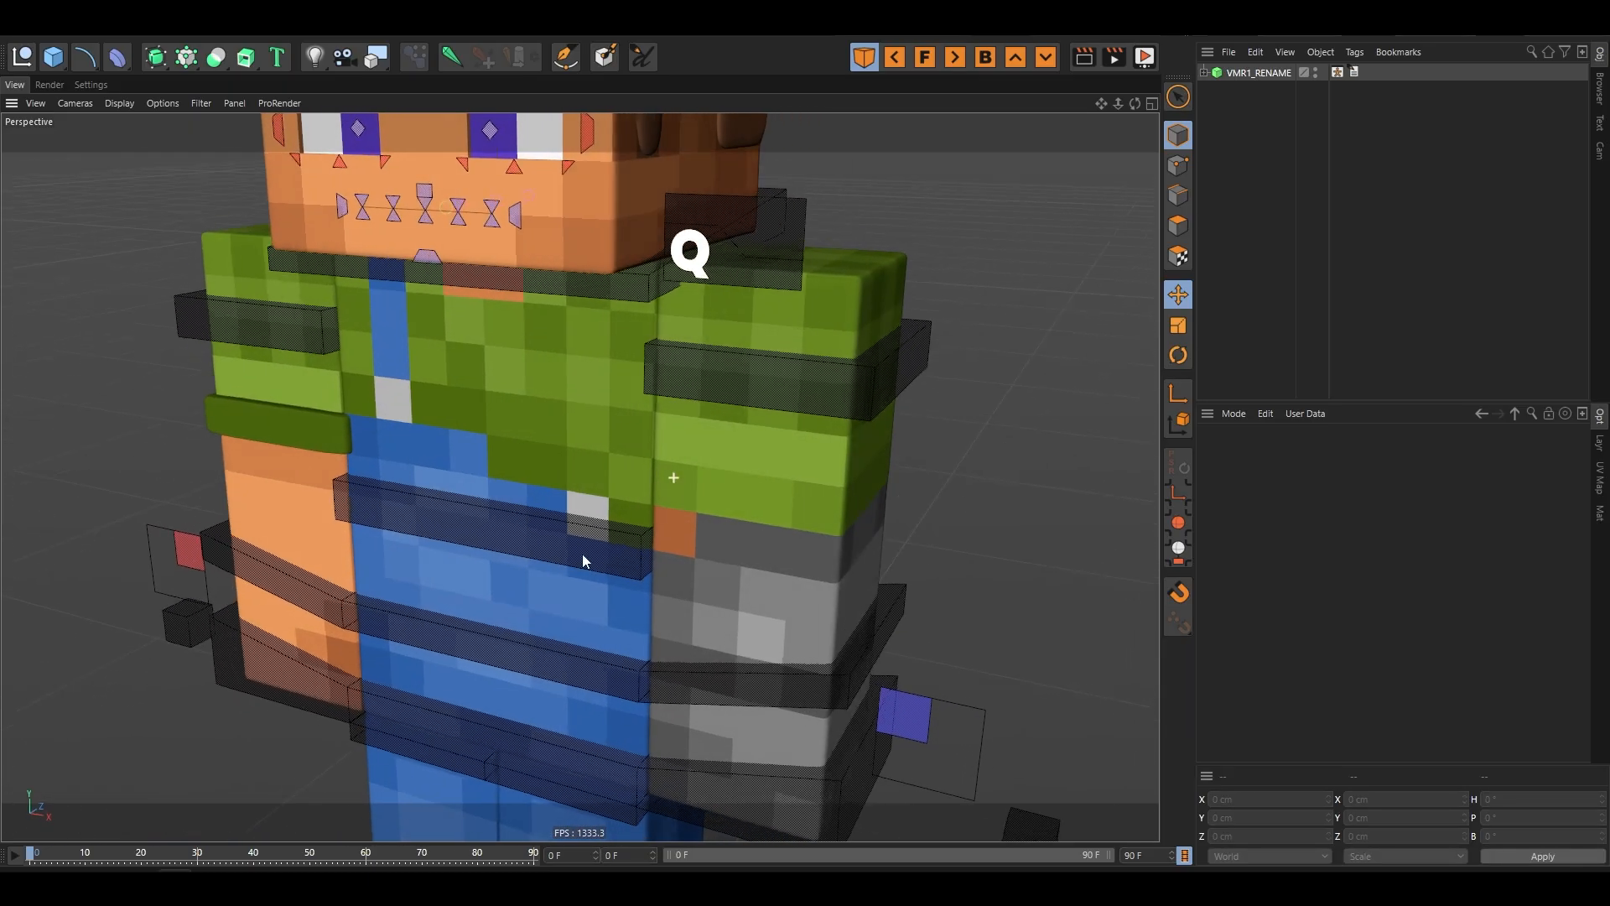
alt+drag(584, 560, 843, 460)
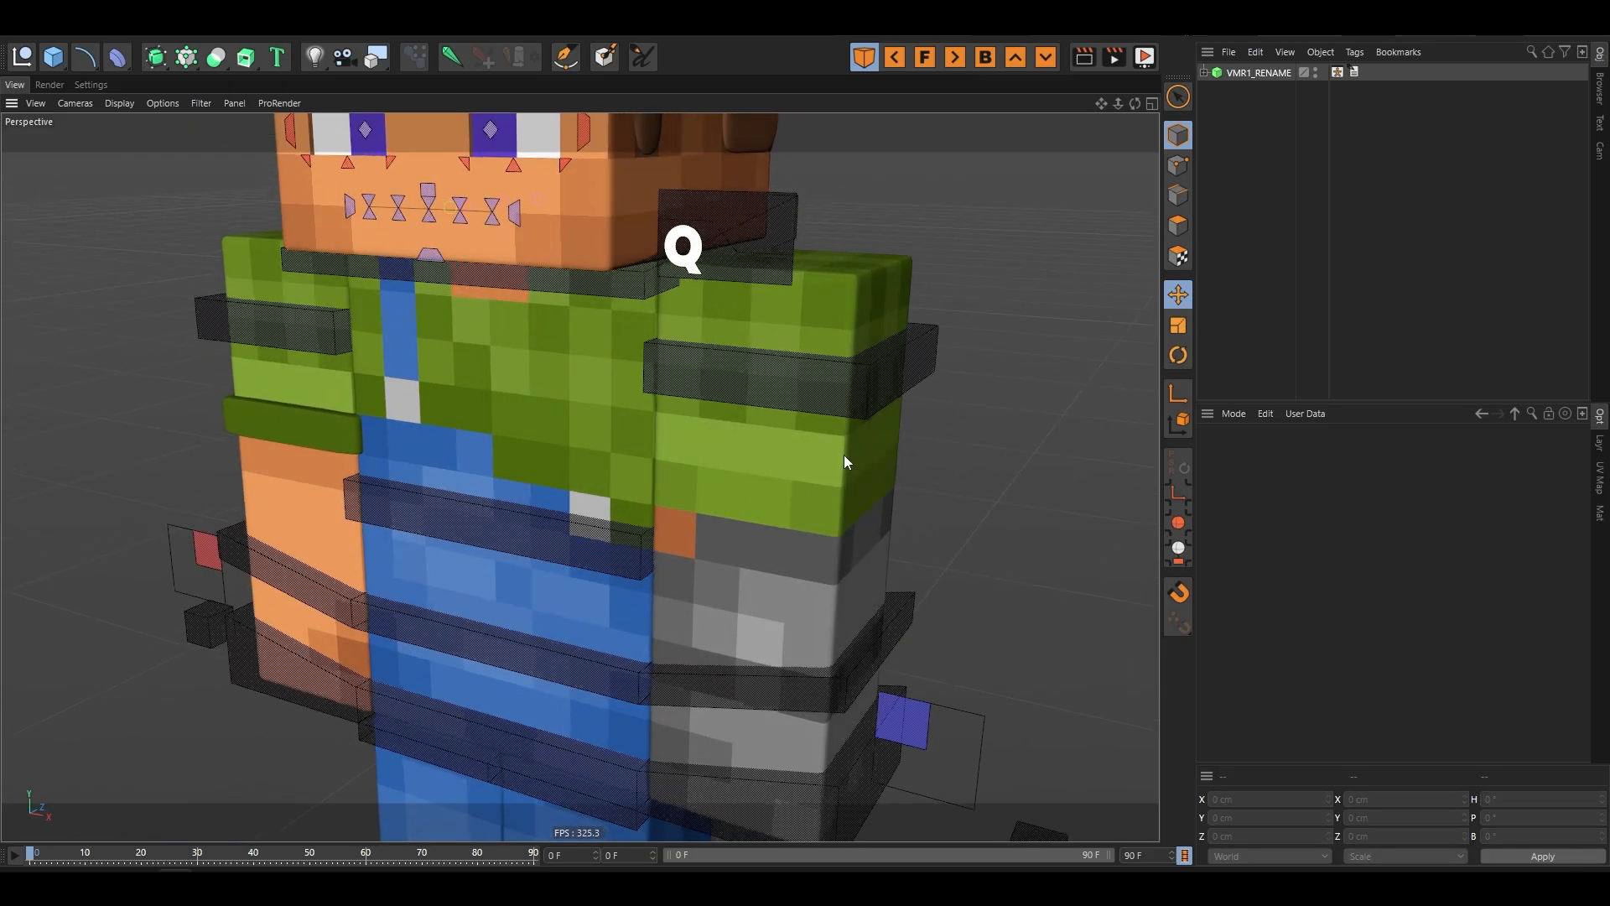
scroll(699, 475, down, 7)
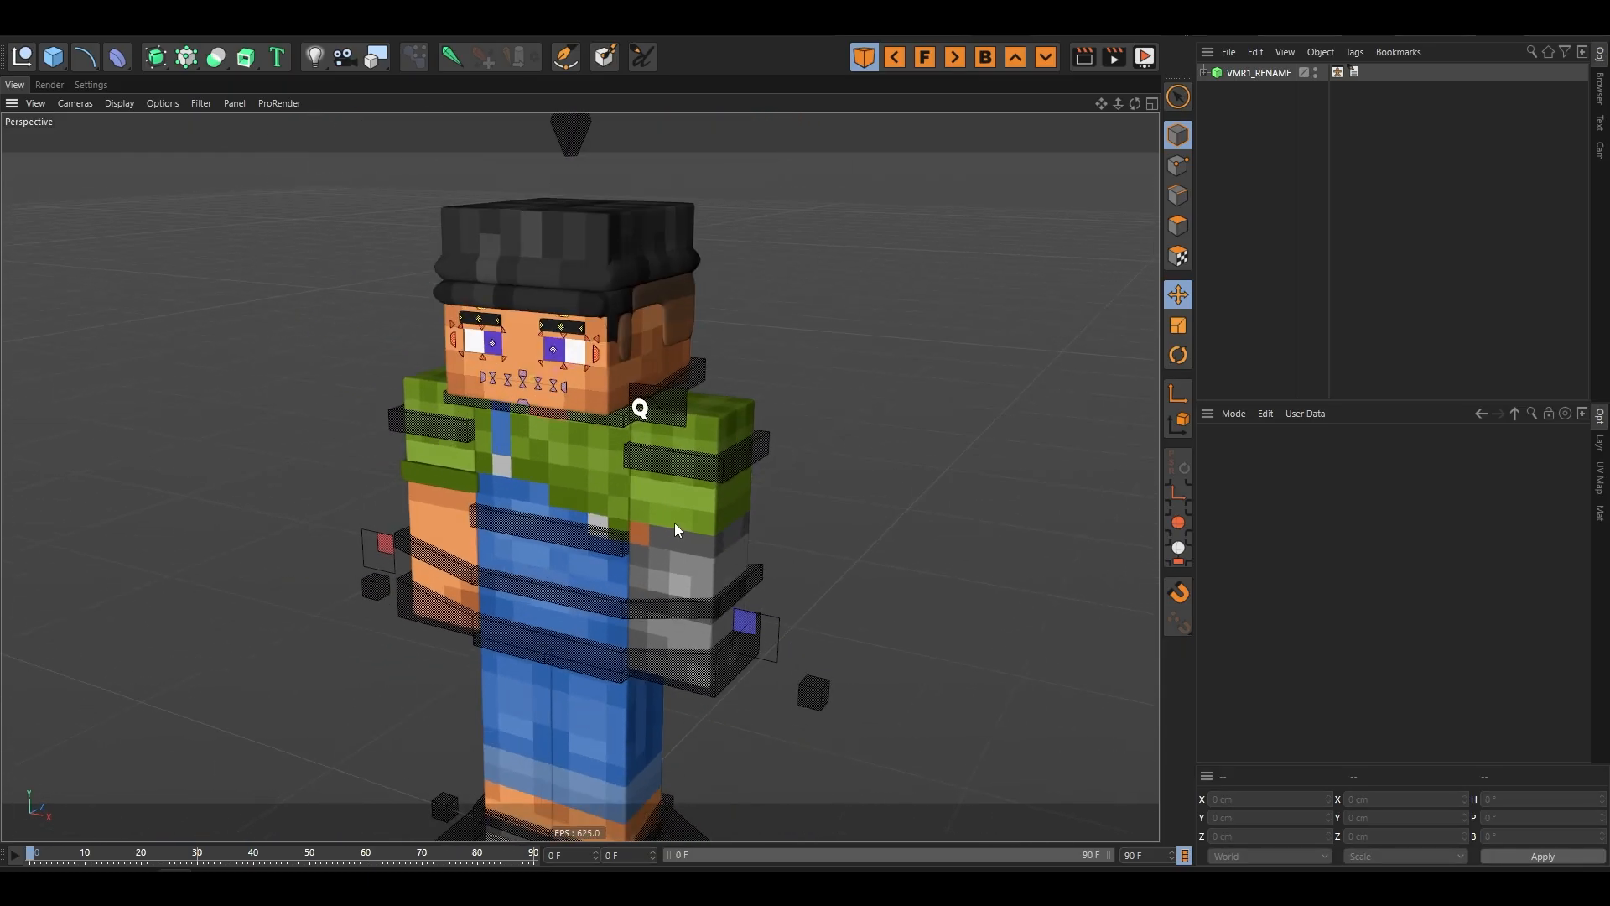
alt+drag(670, 528, 640, 489)
scroll(647, 413, down, 3)
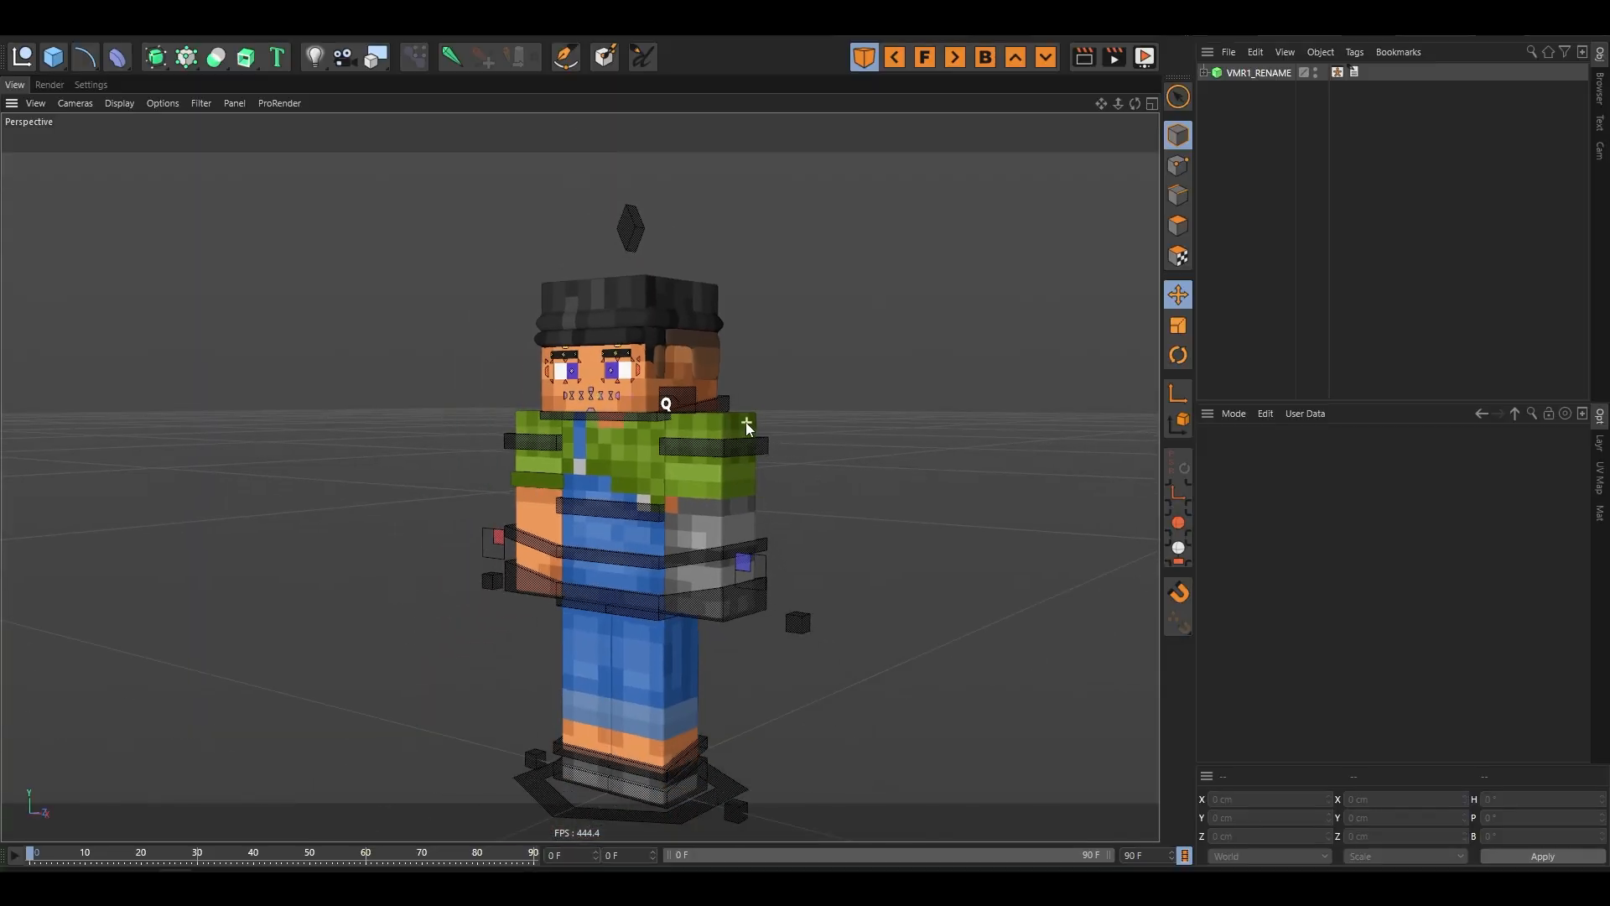